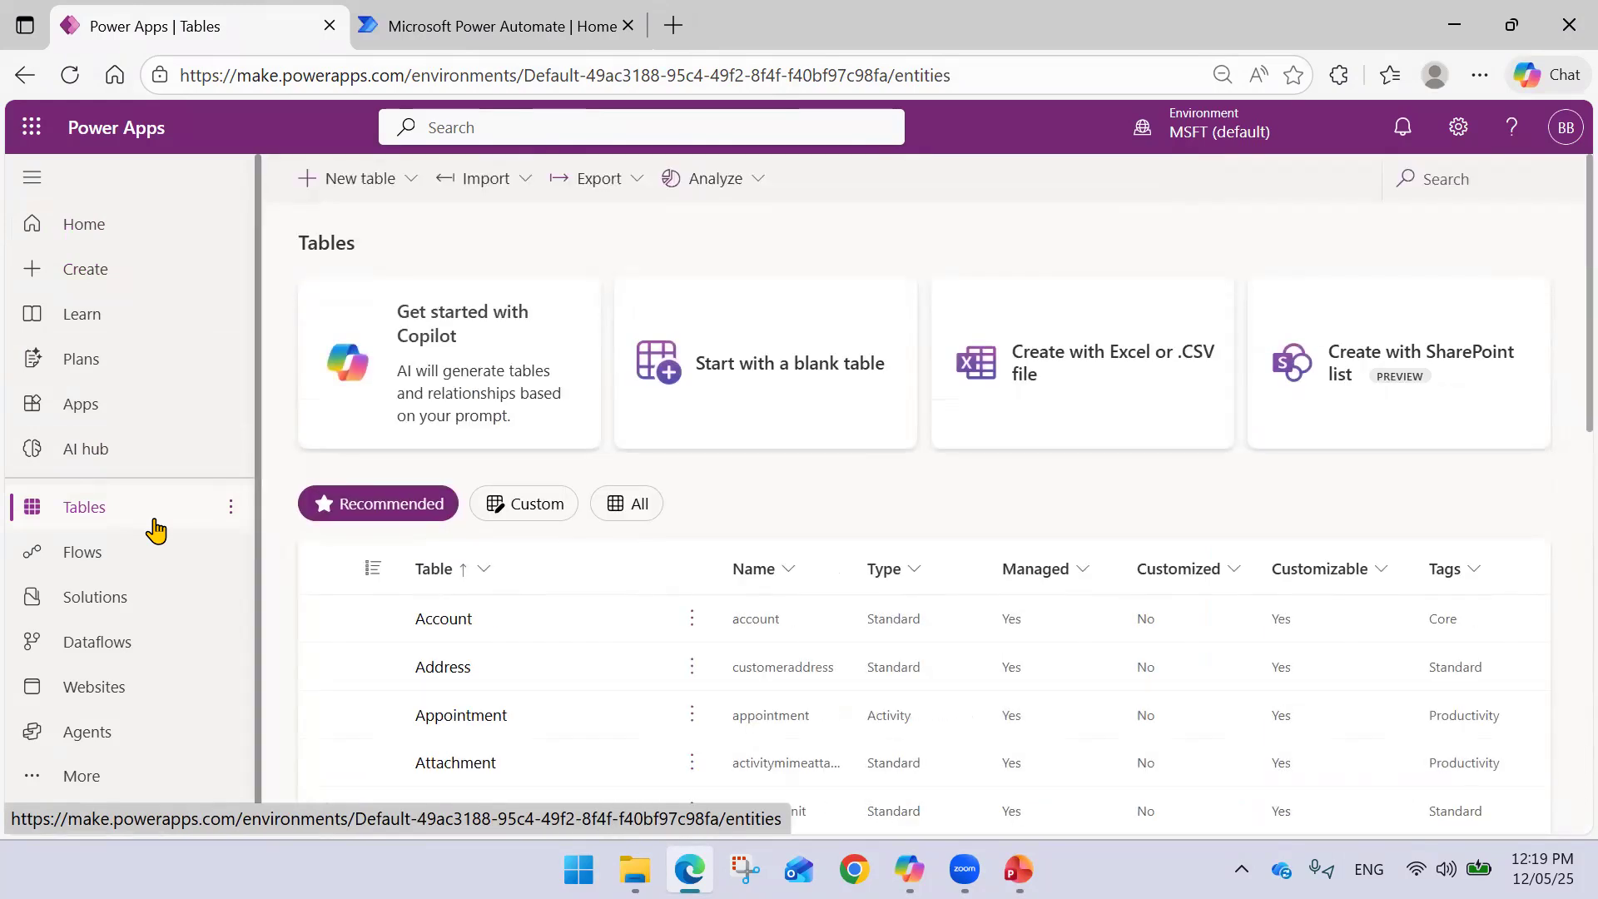
- Filter the Tables list to custom tables and open the Employee Leaves table's details
{"action": "left_click", "coordinate": [525, 505]}
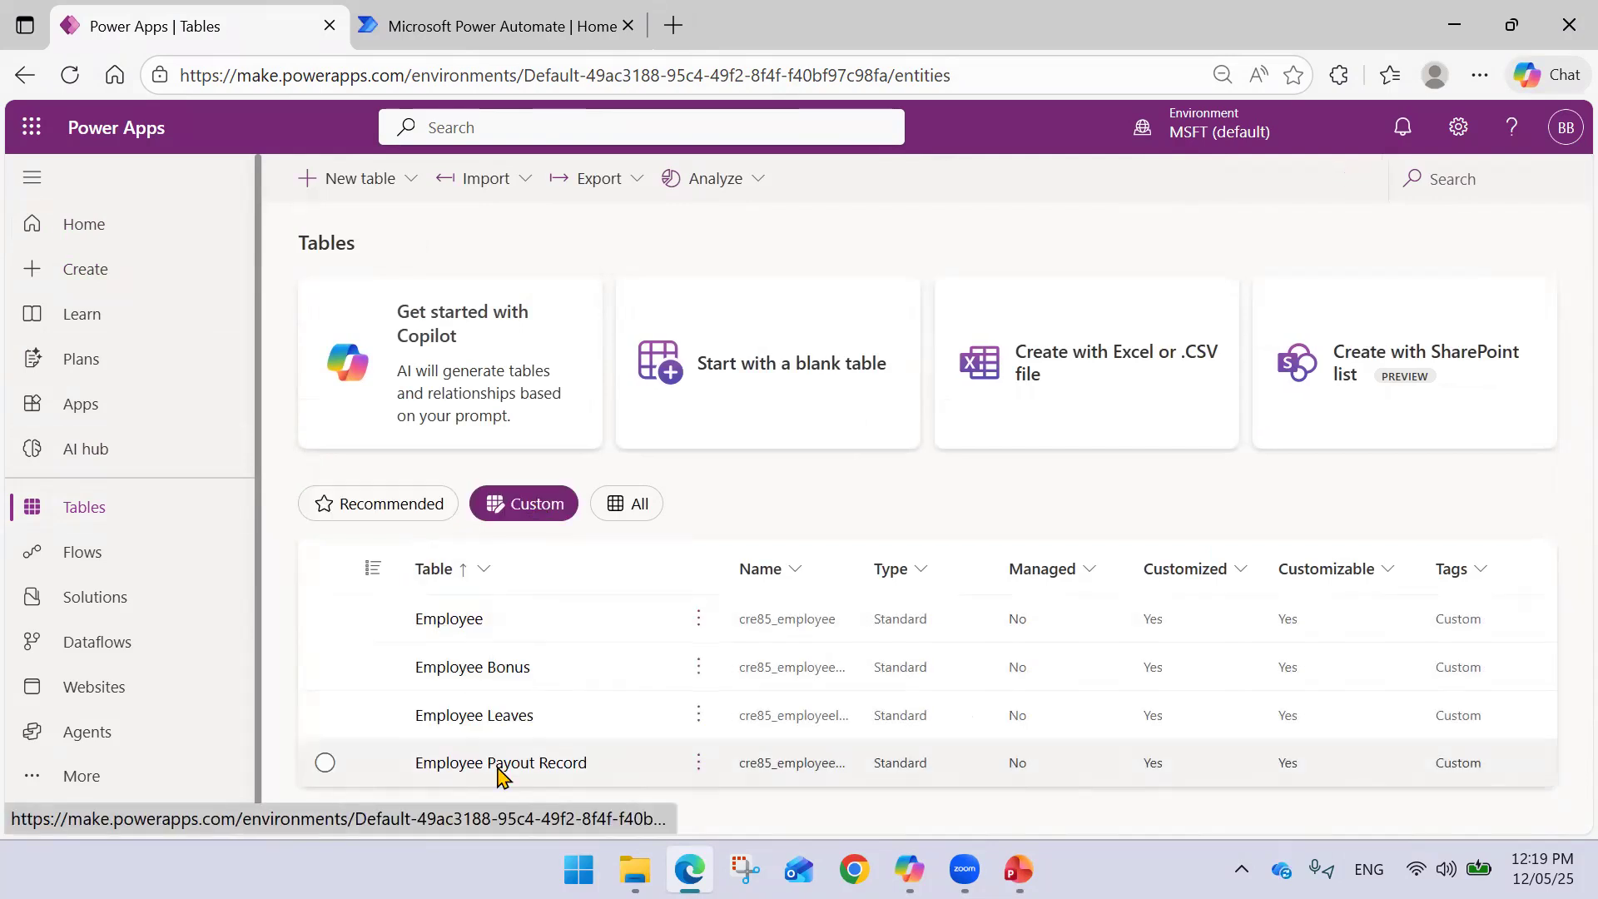
{"action": "left_click", "coordinate": [504, 717]}
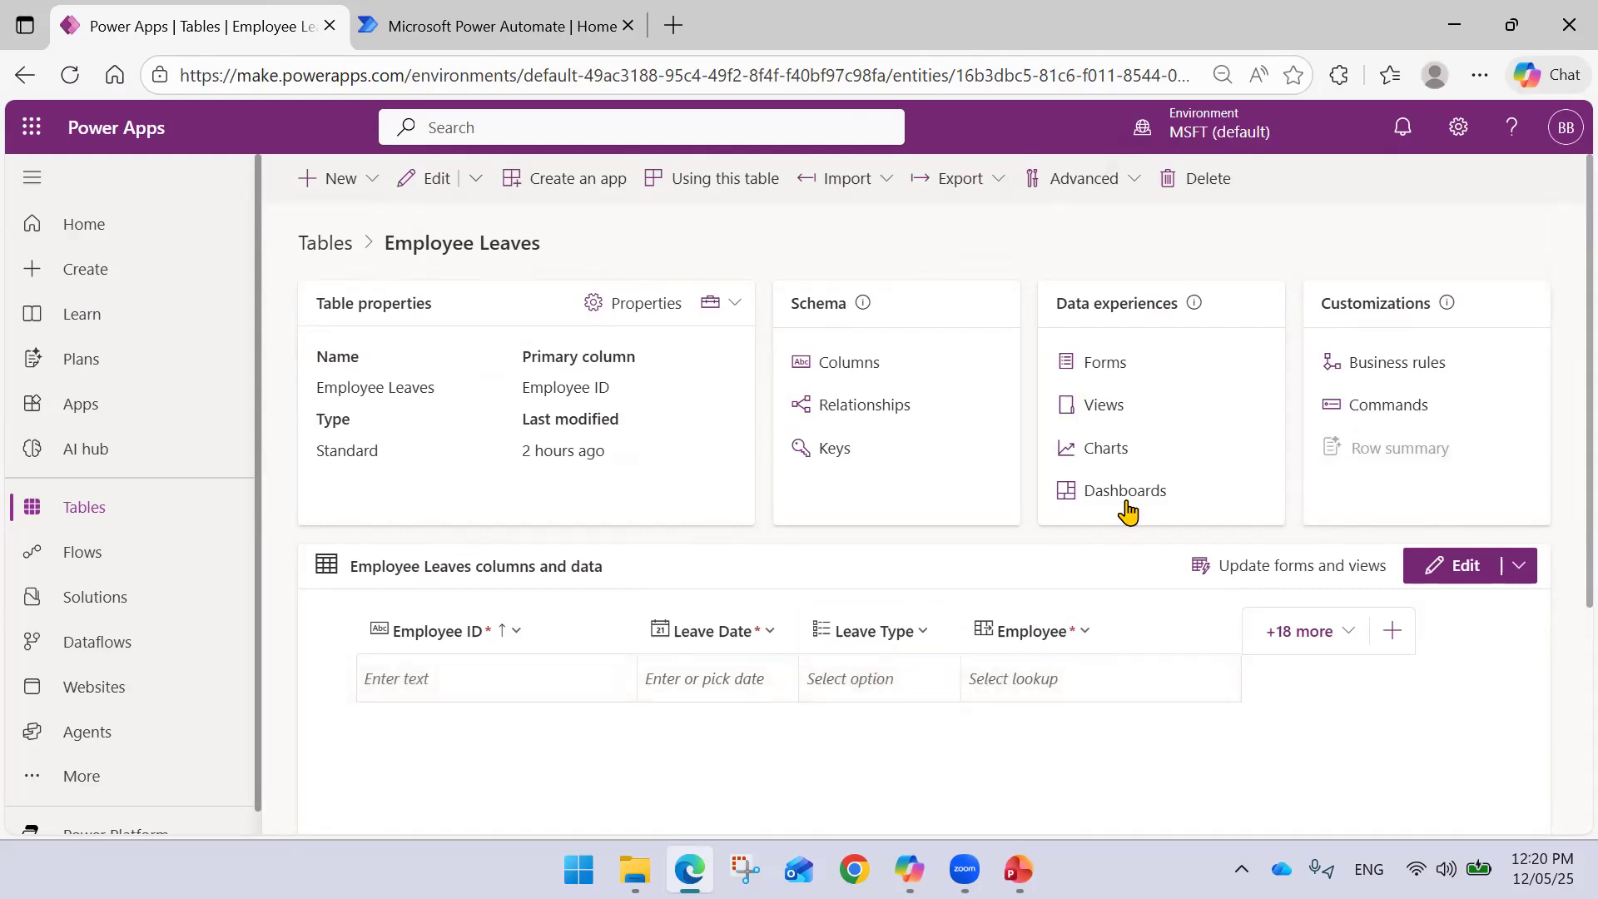
{"action": "left_click", "coordinate": [1082, 641]}
{"action": "left_click", "coordinate": [1068, 675]}
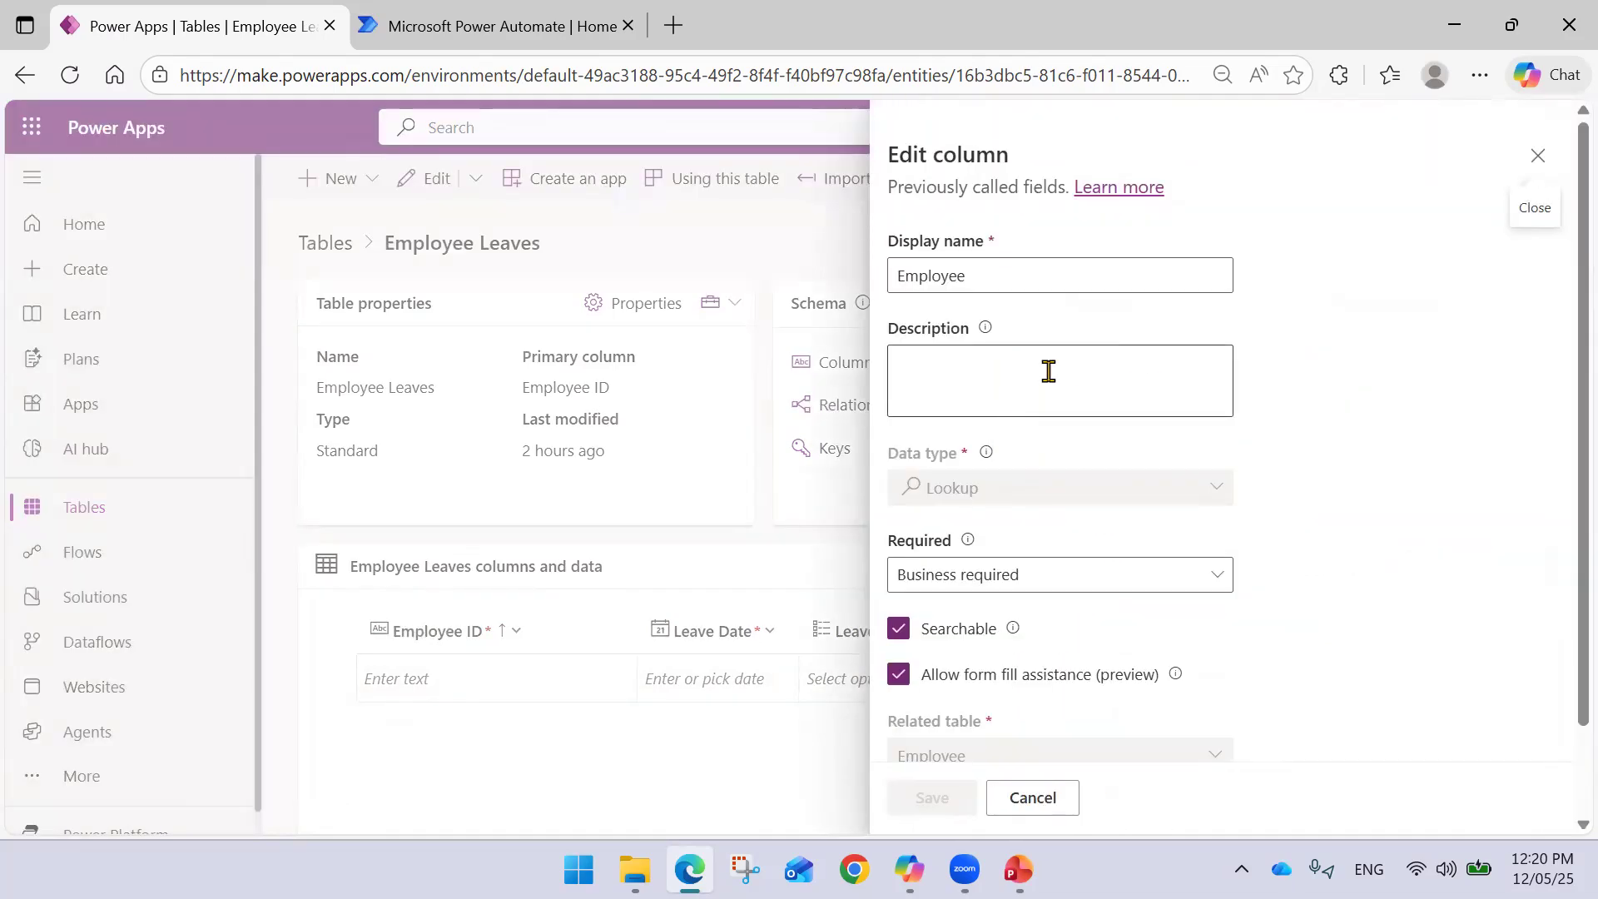
{"action": "scroll", "coordinate": [1048, 371], "scroll_direction": "down", "scroll_amount": 1}
{"action": "scroll", "coordinate": [1010, 464], "scroll_direction": "up", "scroll_amount": 1}
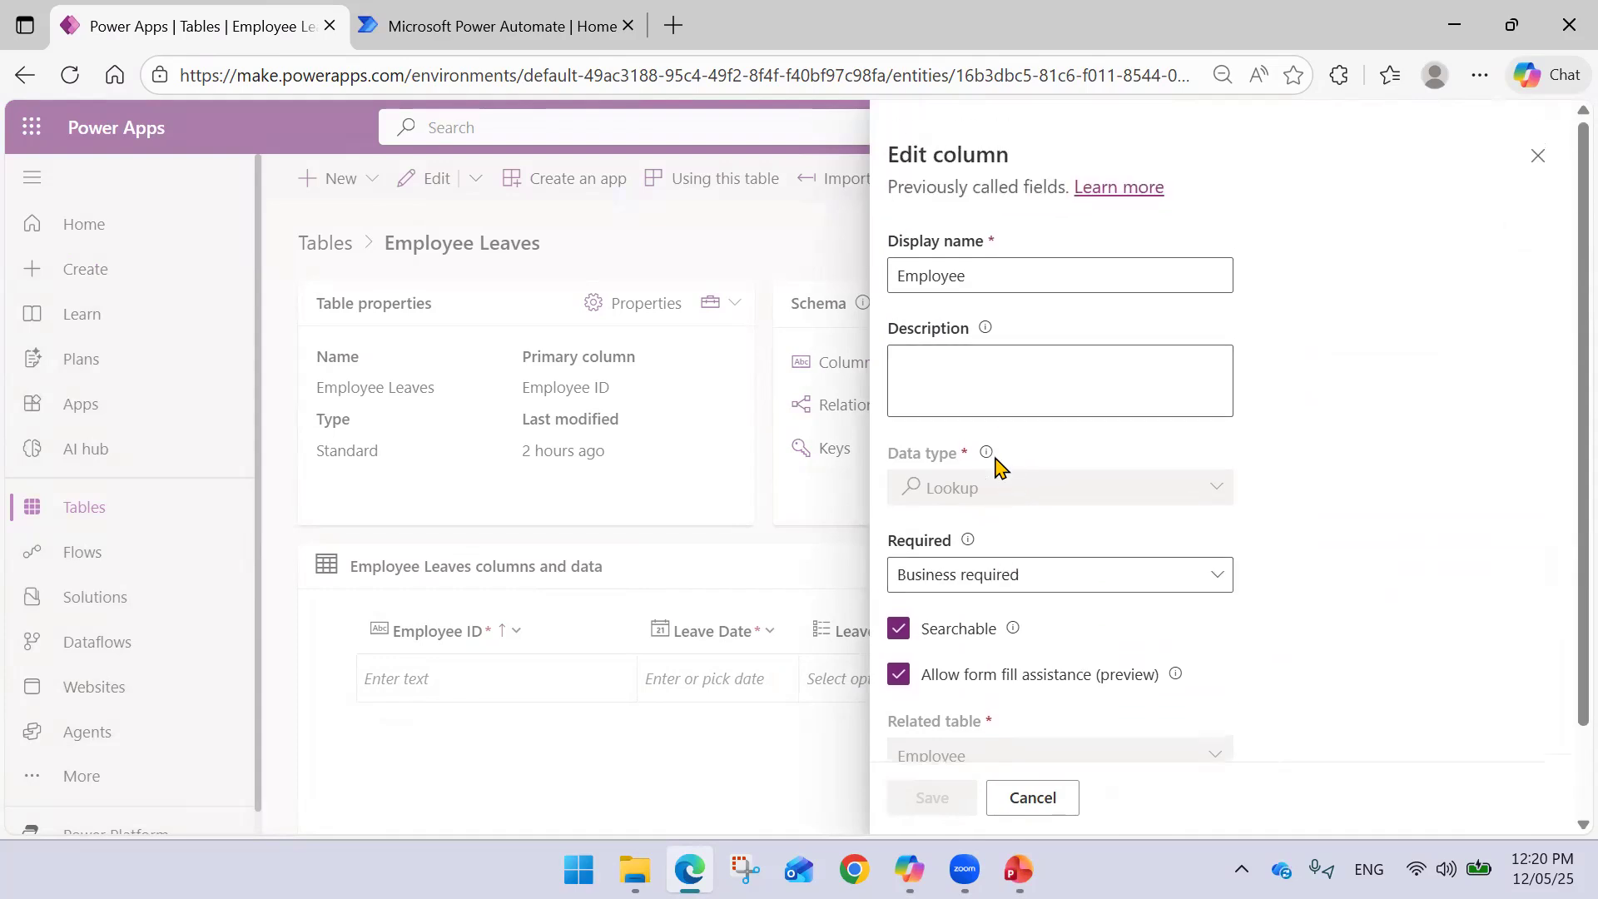
{"action": "scroll", "coordinate": [1016, 474], "scroll_direction": "down", "scroll_amount": 1}
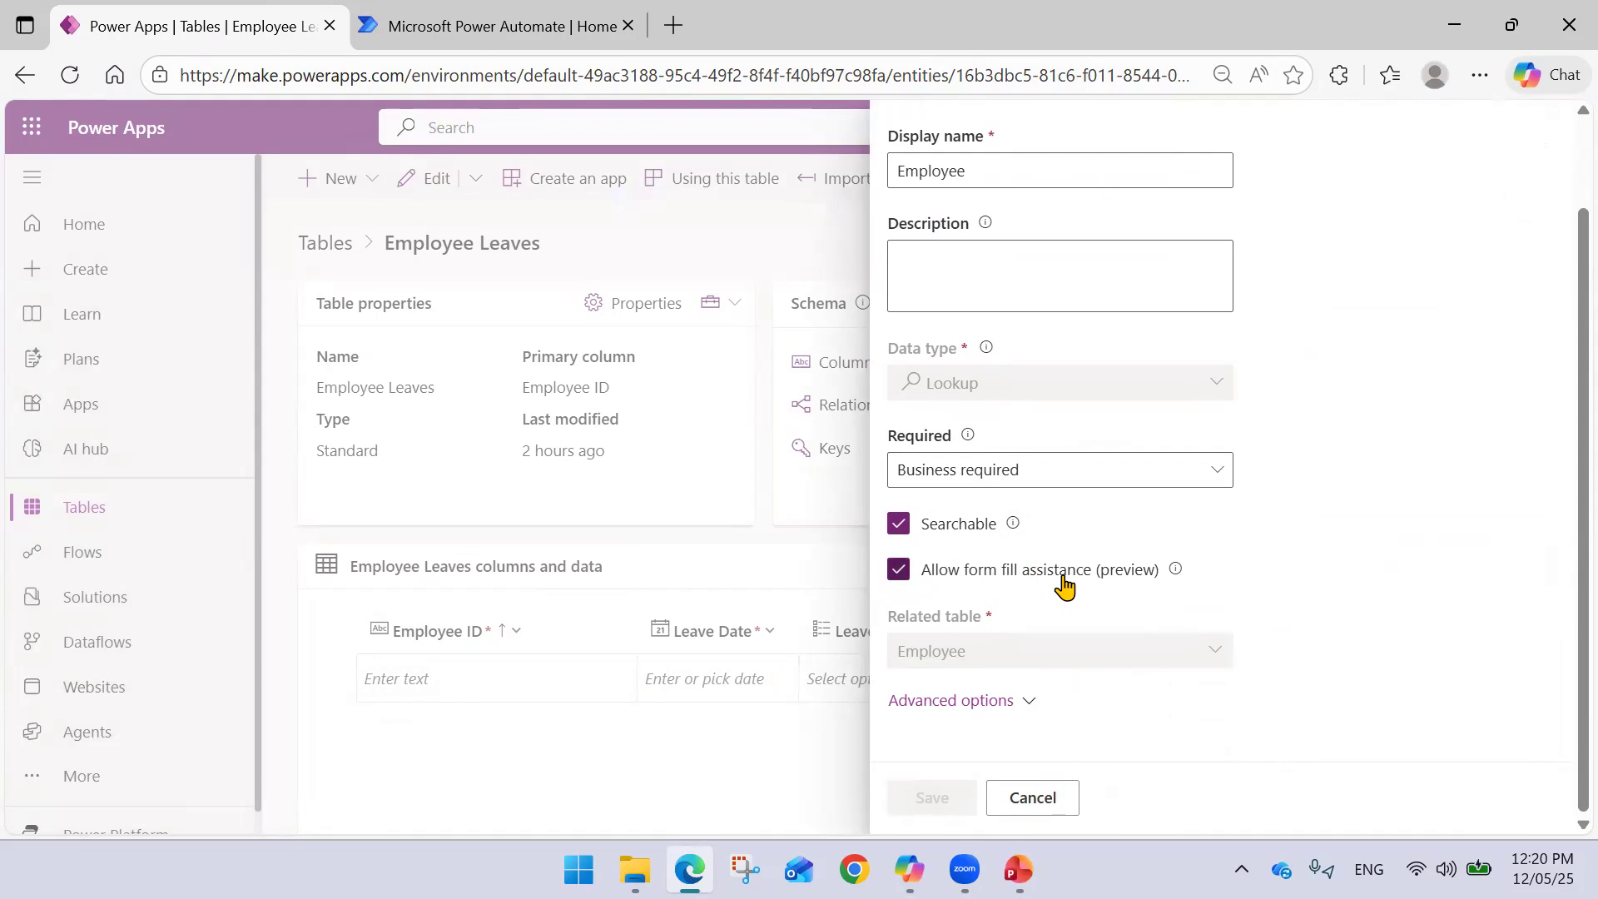
{"action": "left_click", "coordinate": [990, 701]}
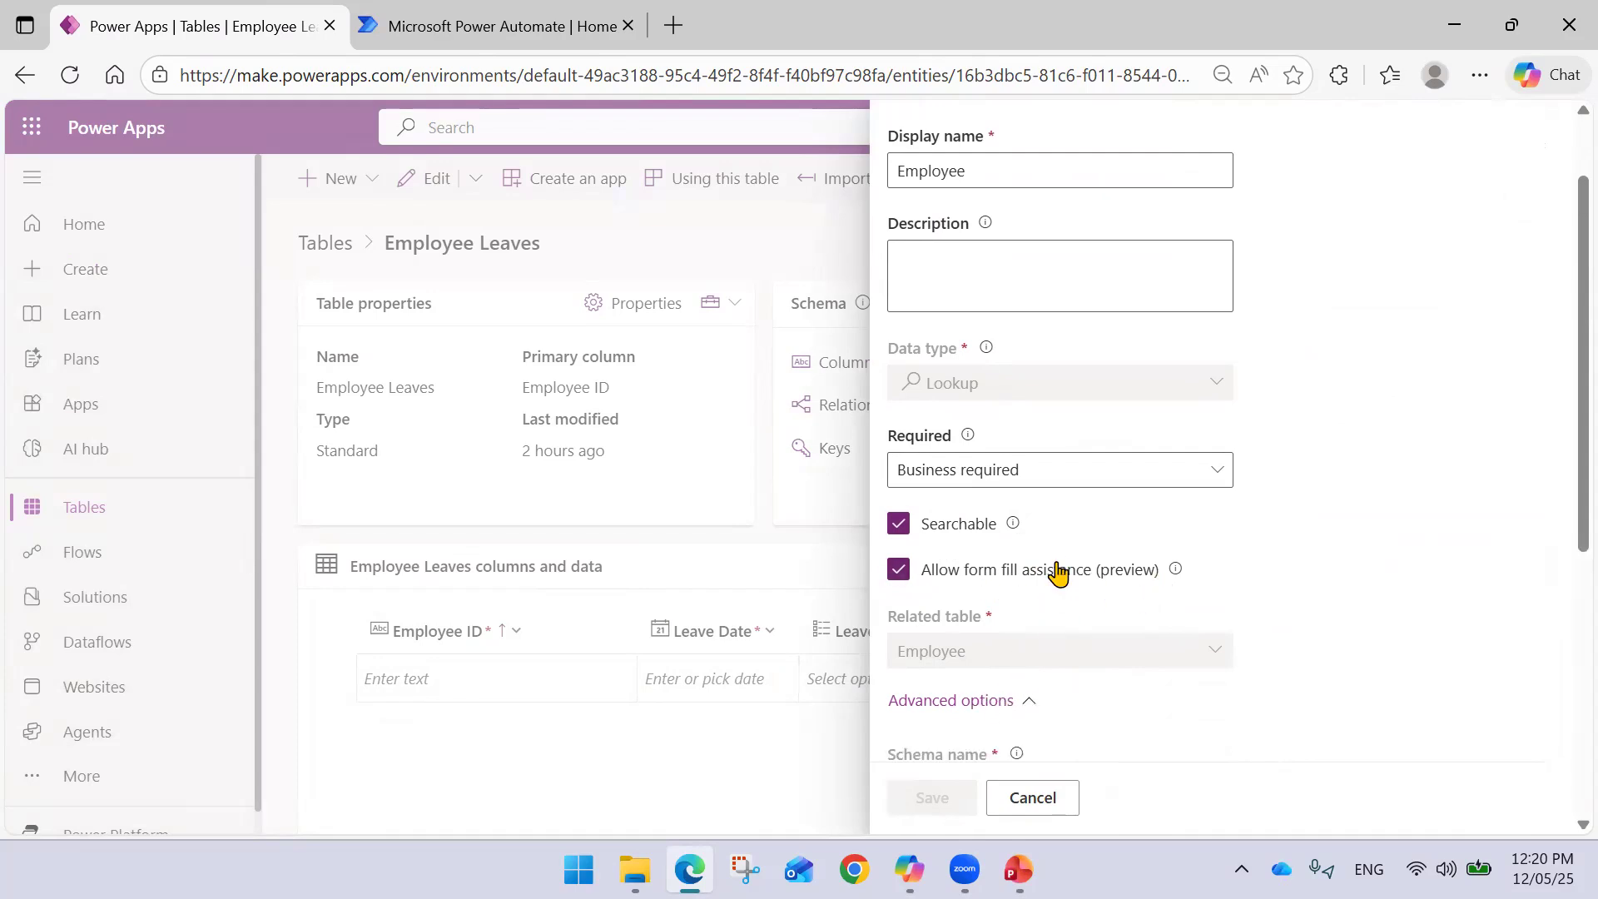
{"action": "scroll", "coordinate": [1056, 541], "scroll_direction": "down", "scroll_amount": 4}
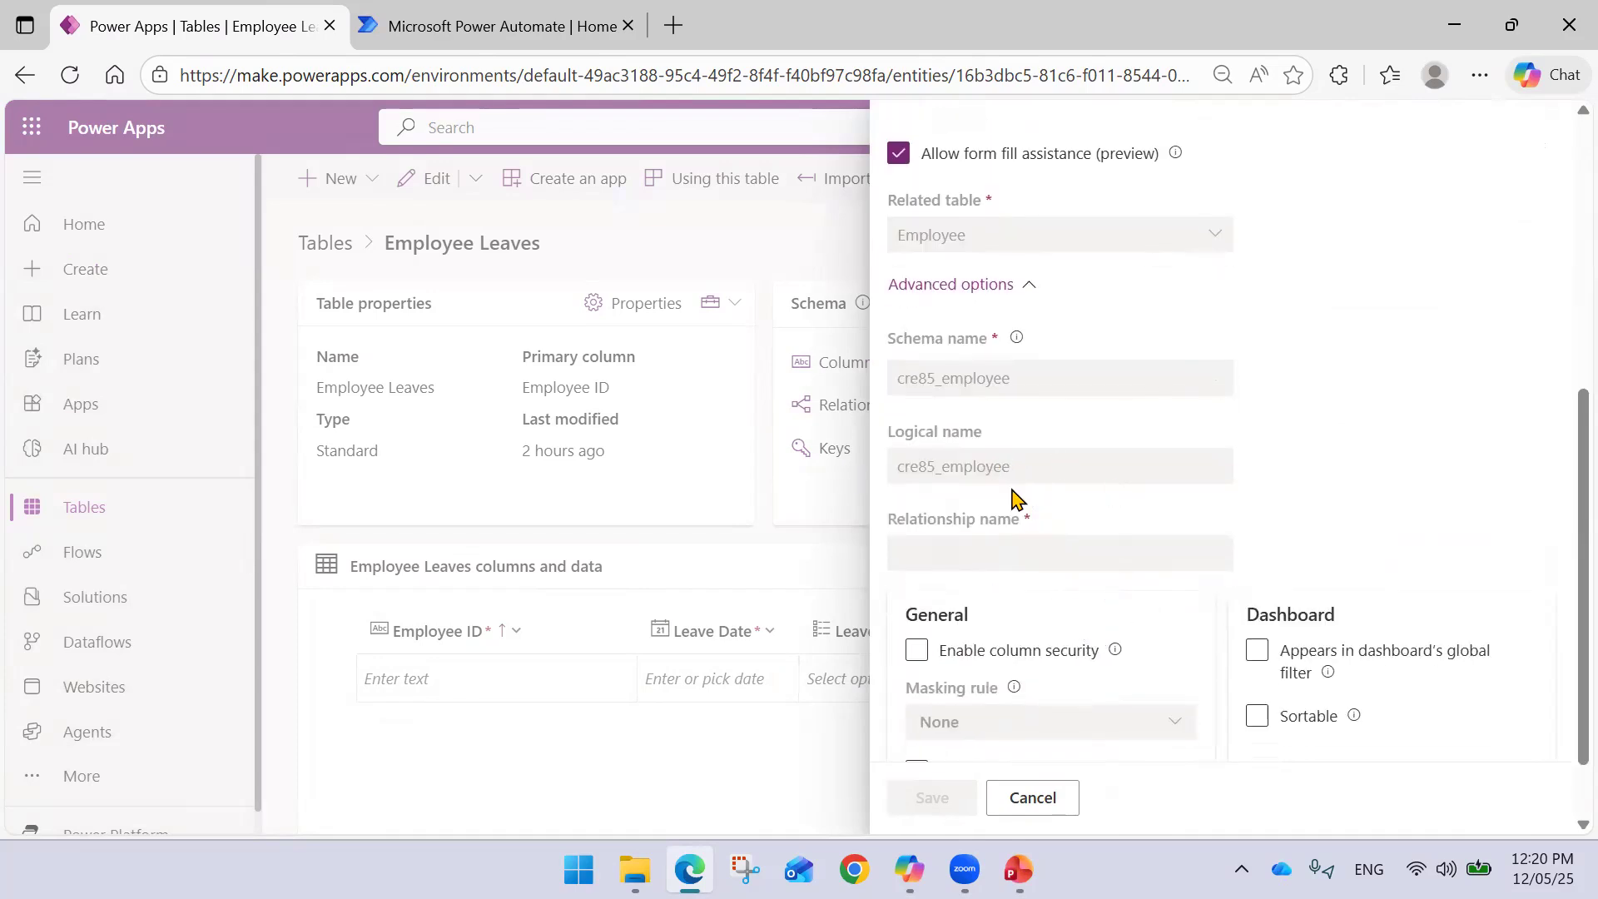
{"action": "left_click", "coordinate": [1032, 798]}
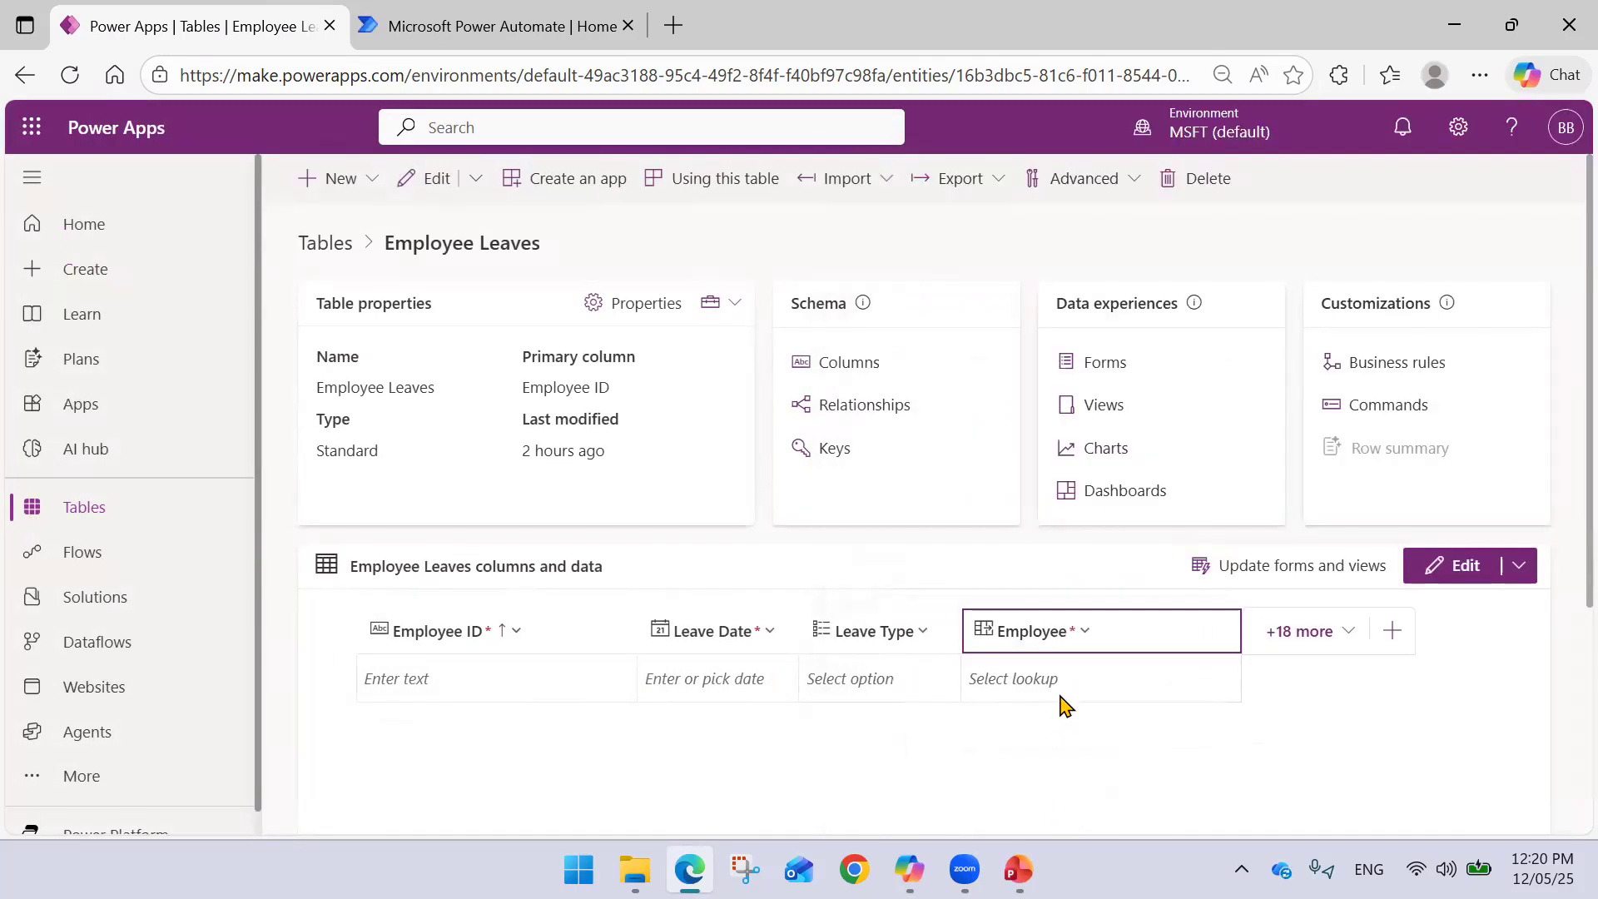
{"action": "left_click", "coordinate": [1063, 678]}
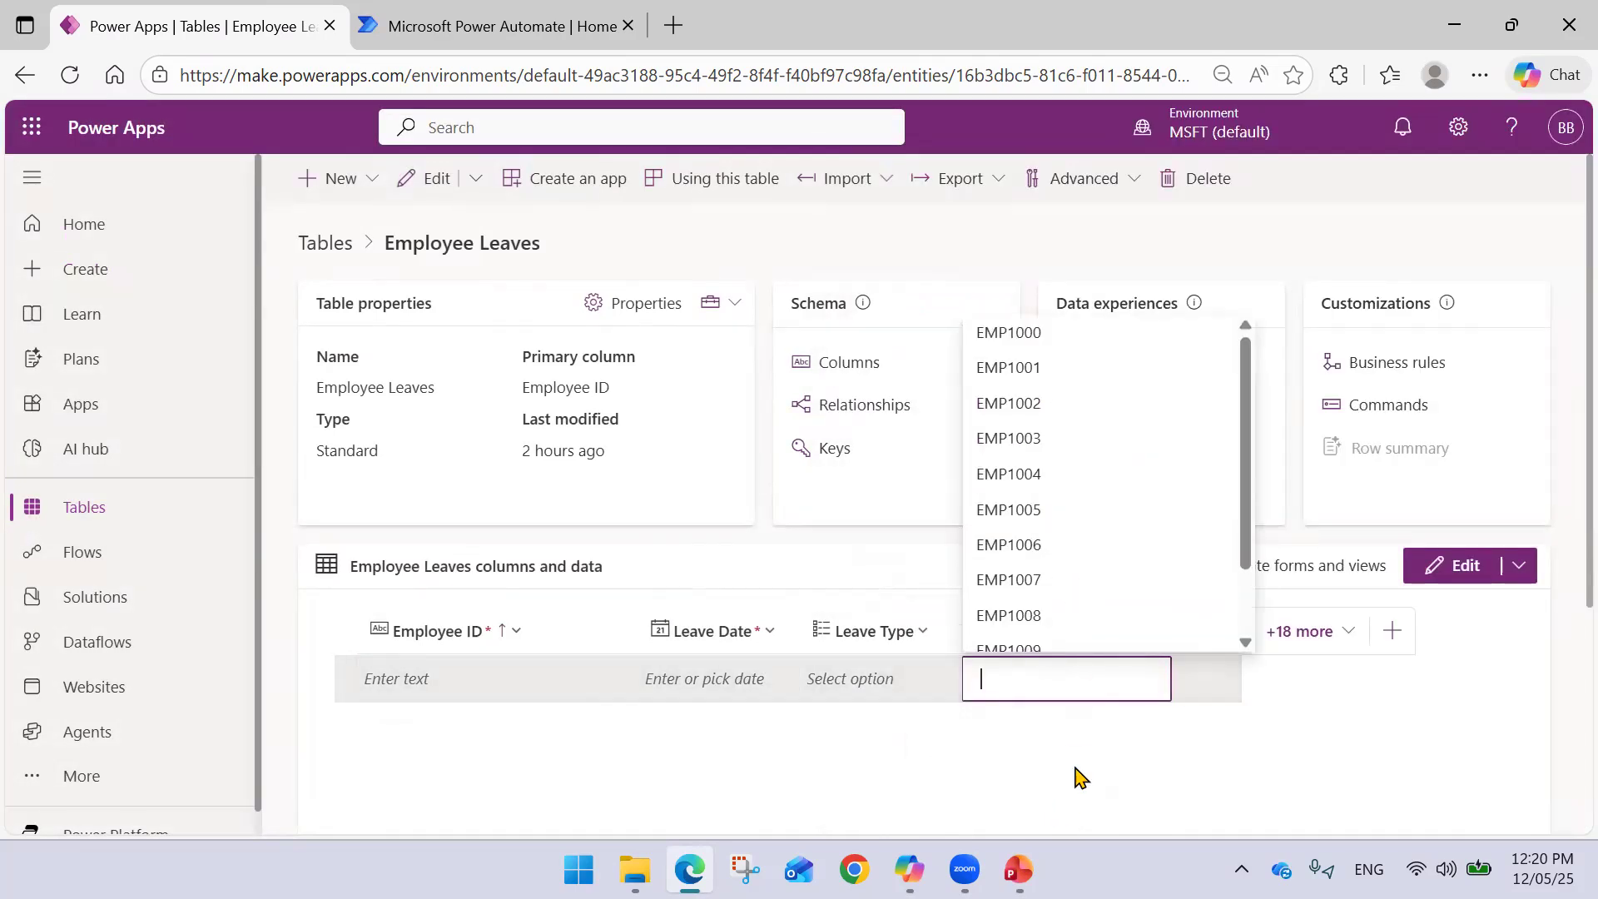
{"action": "left_click", "coordinate": [1073, 765]}
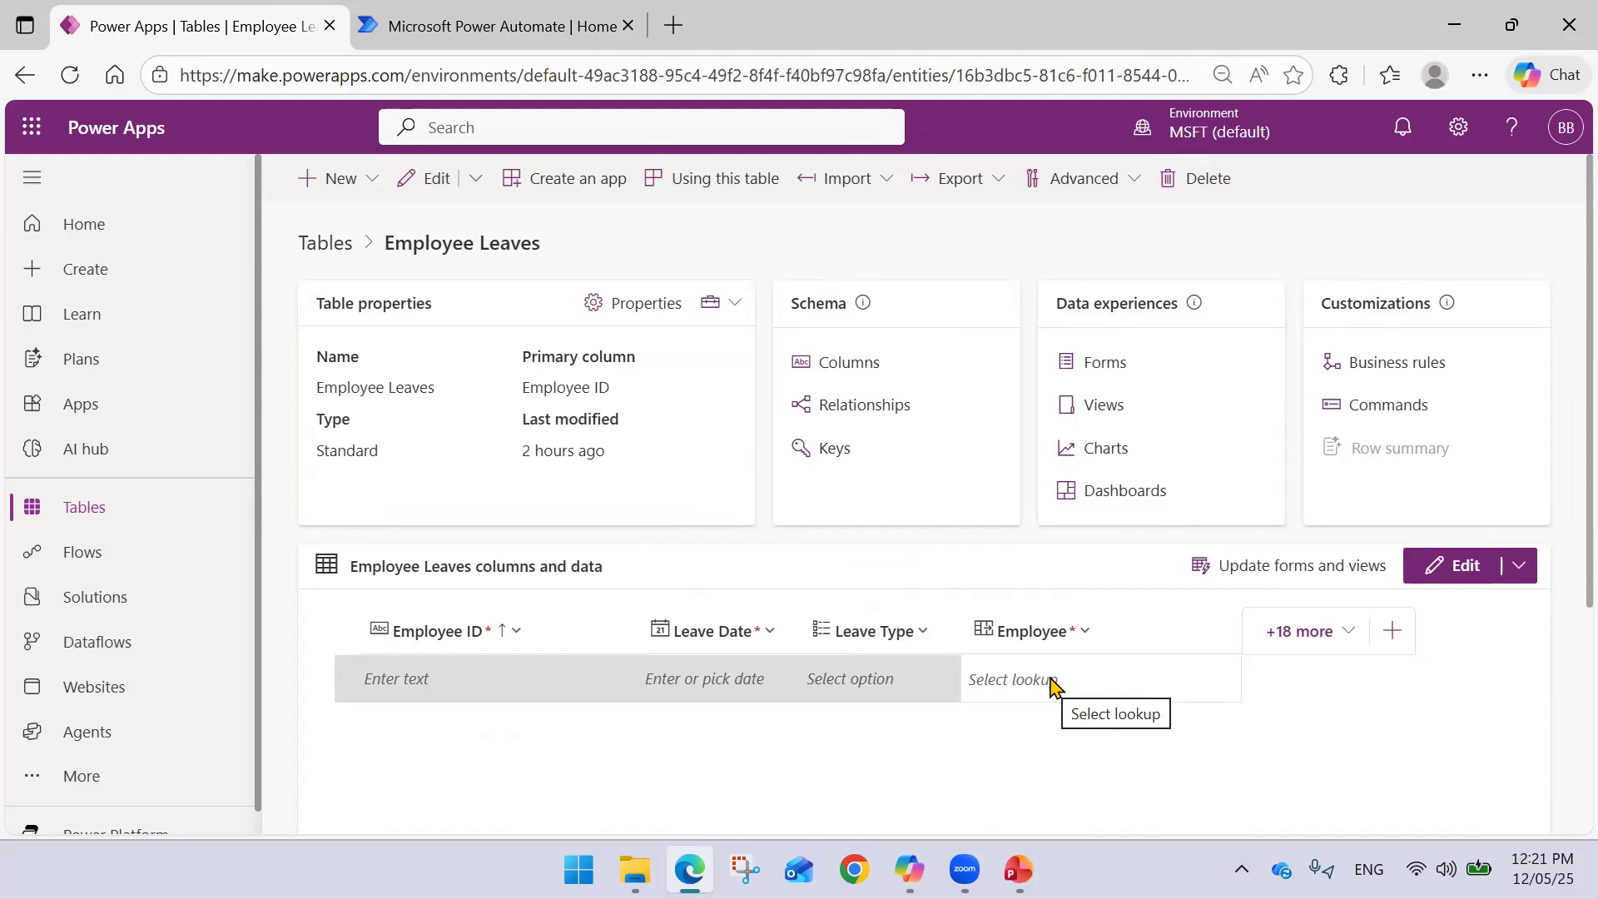
- Open the custom Employee table and browse its employee records from EMP1000 onward
{"action": "left_click", "coordinate": [130, 514]}
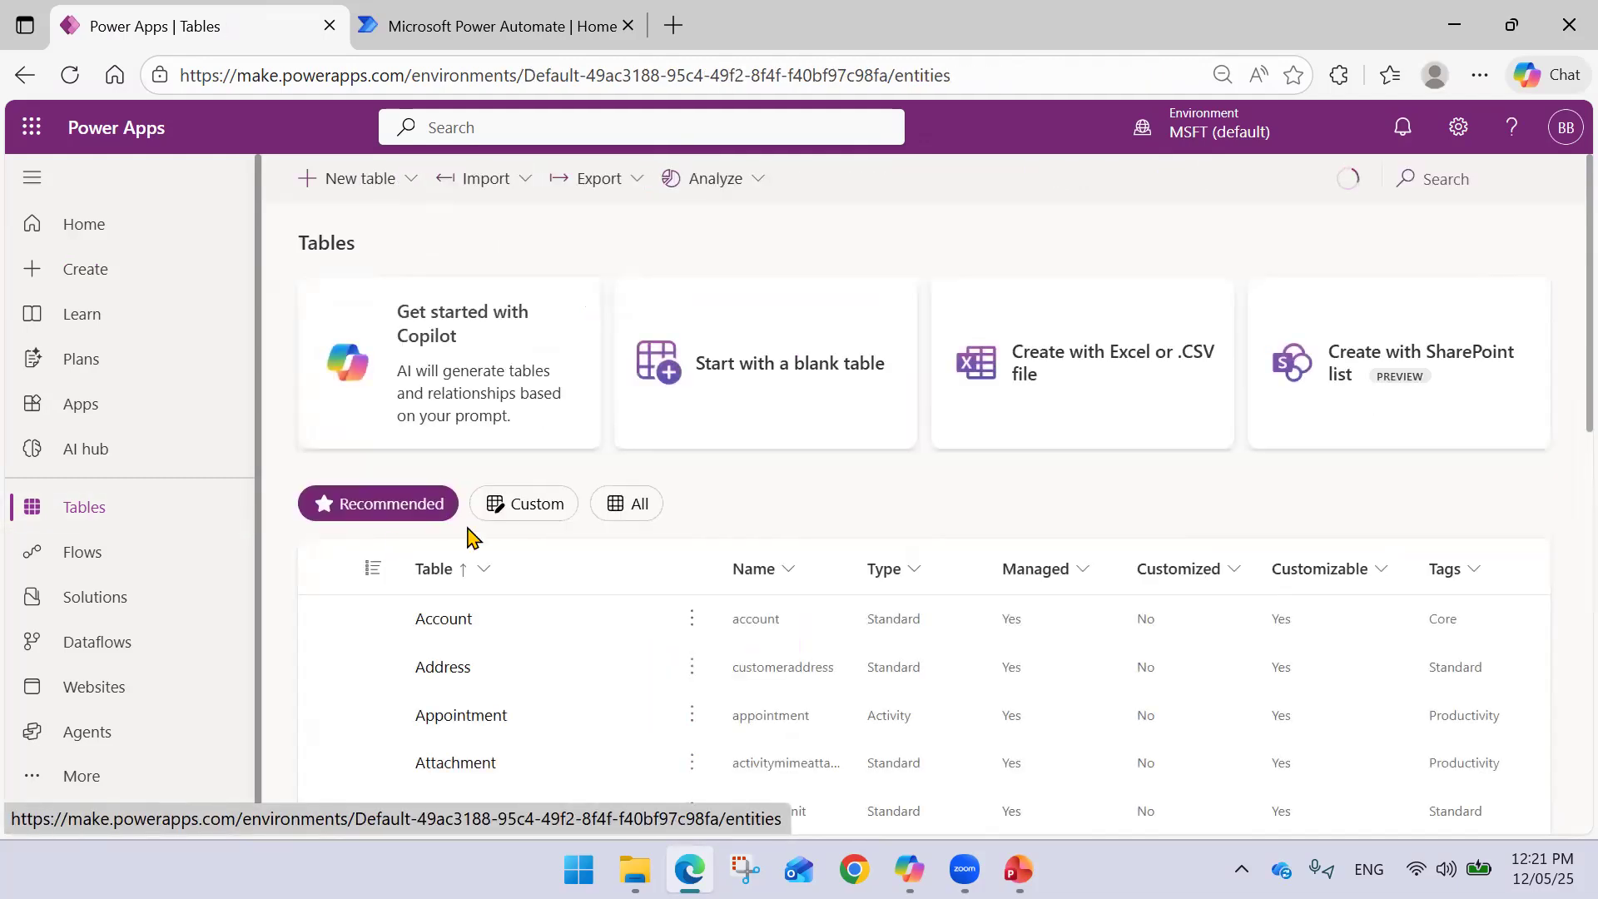
{"action": "left_click", "coordinate": [529, 501]}
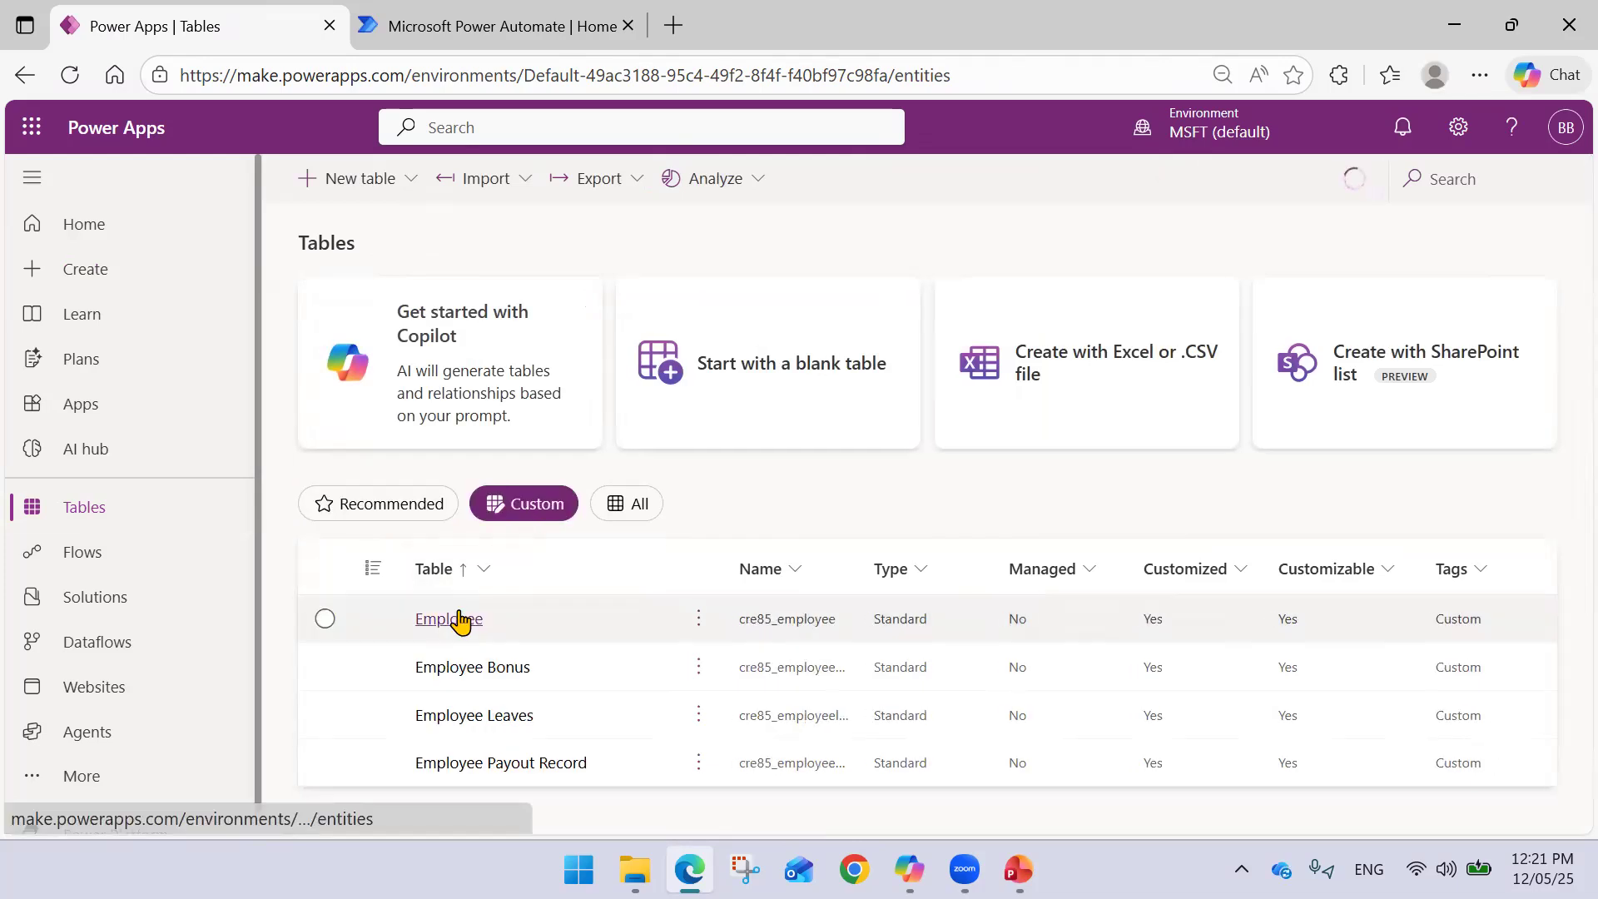
{"action": "left_click", "coordinate": [429, 618]}
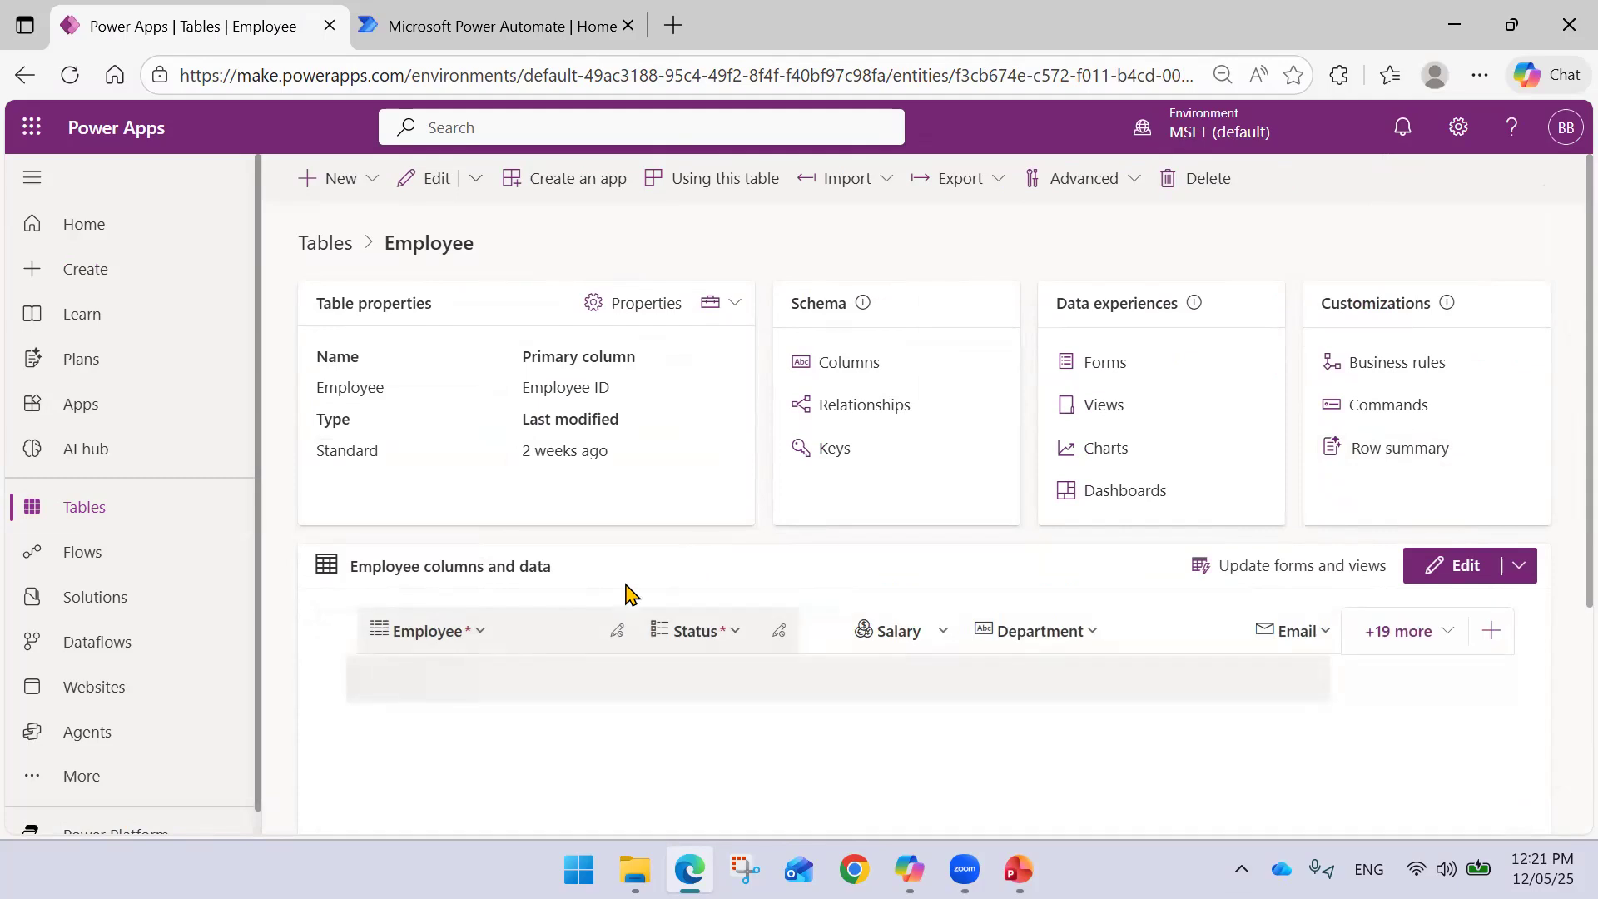
{"action": "scroll", "coordinate": [666, 592], "scroll_direction": "down", "scroll_amount": 5}
{"action": "scroll", "coordinate": [642, 599], "scroll_direction": "up", "scroll_amount": 2}
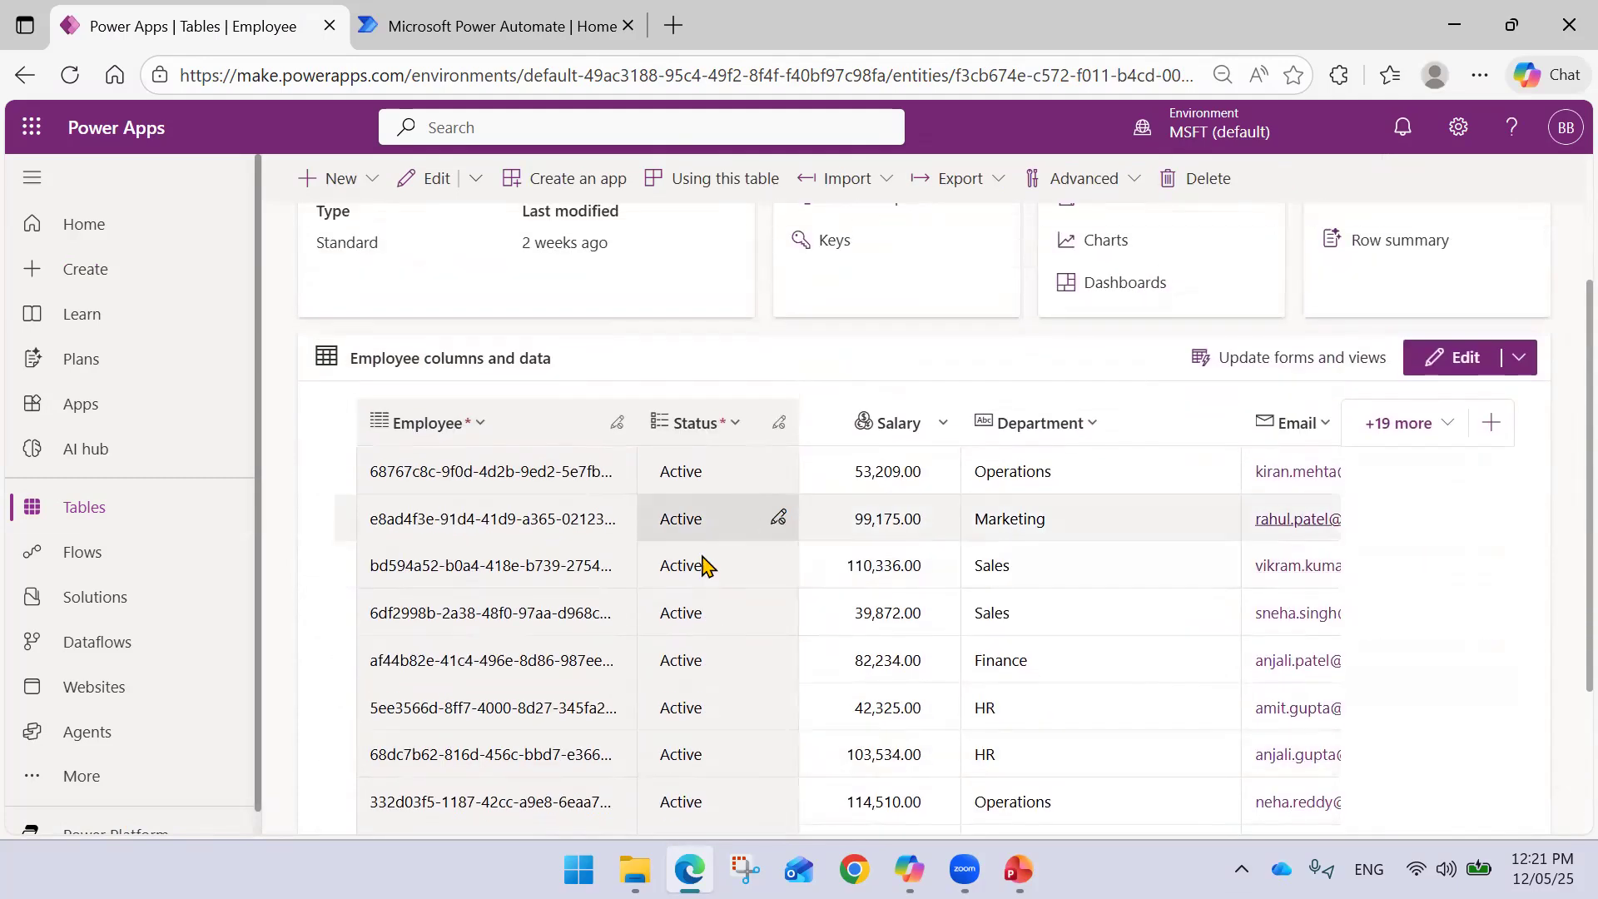
{"action": "scroll", "coordinate": [703, 566], "scroll_direction": "down", "scroll_amount": 3}
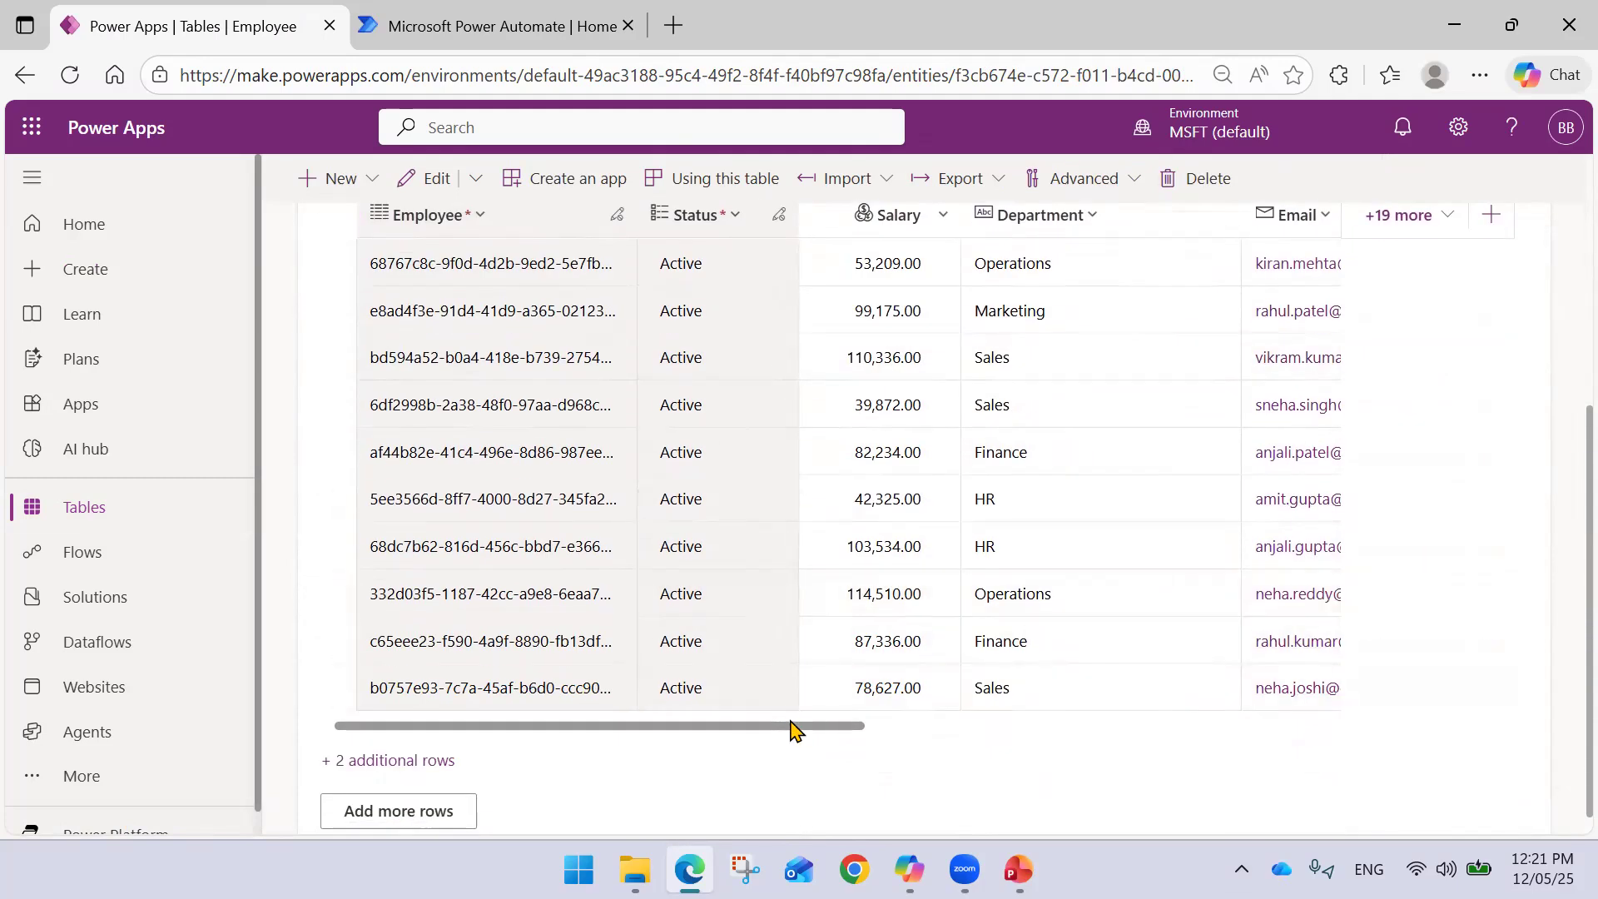
{"action": "left_click_drag", "start_coordinate": [836, 733], "coordinate": [1327, 728]}
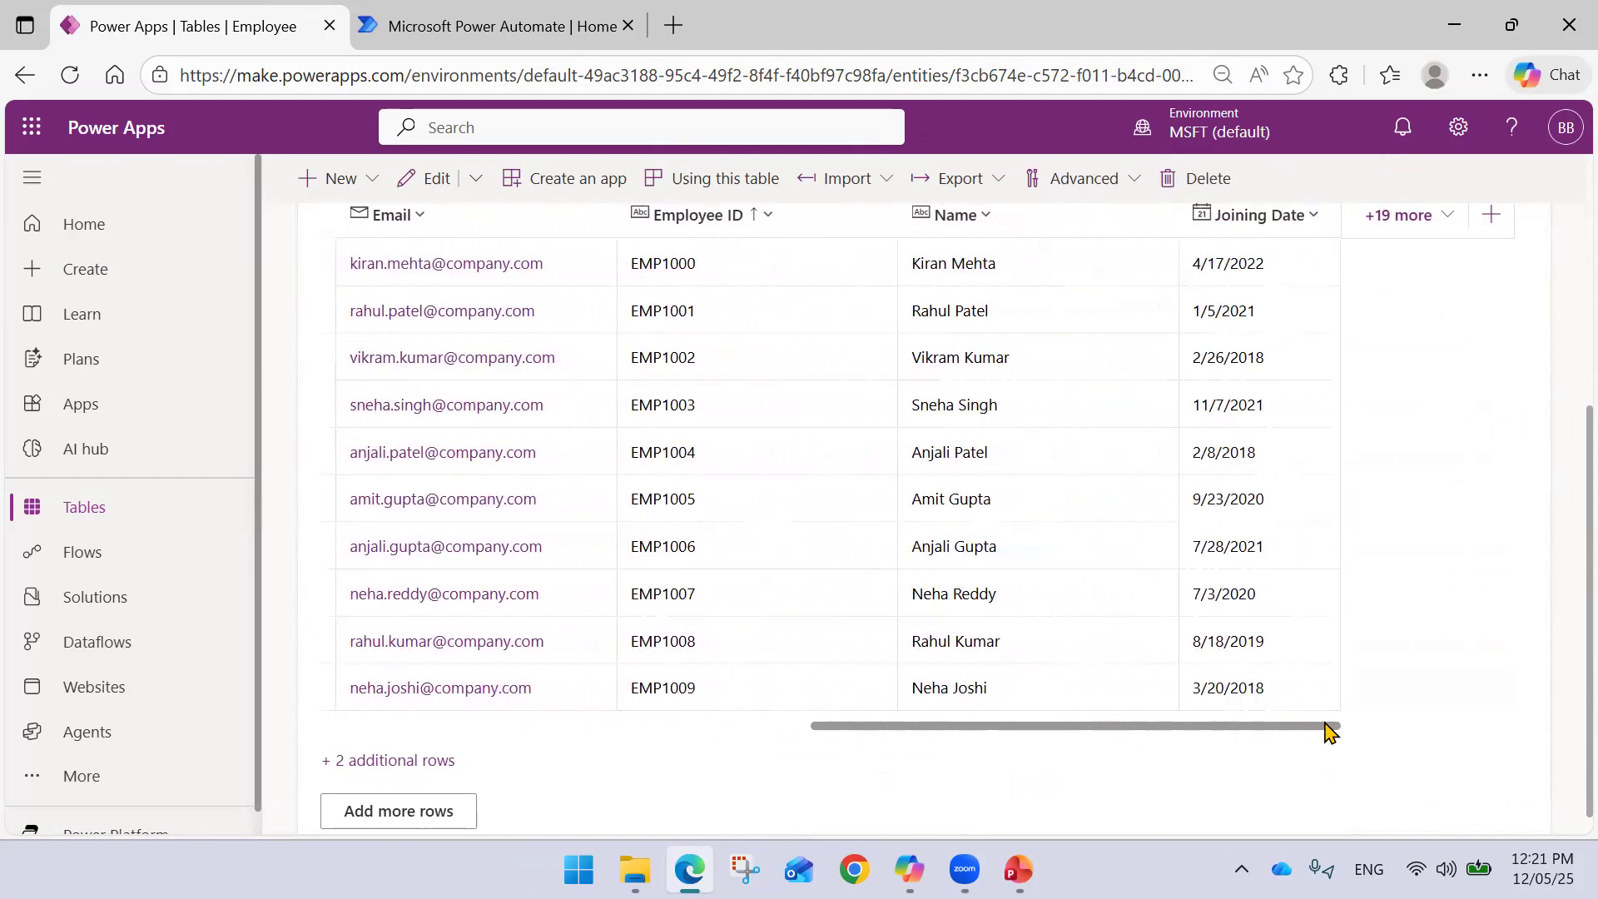
{"action": "scroll", "coordinate": [1270, 463], "scroll_direction": "up", "scroll_amount": 3}
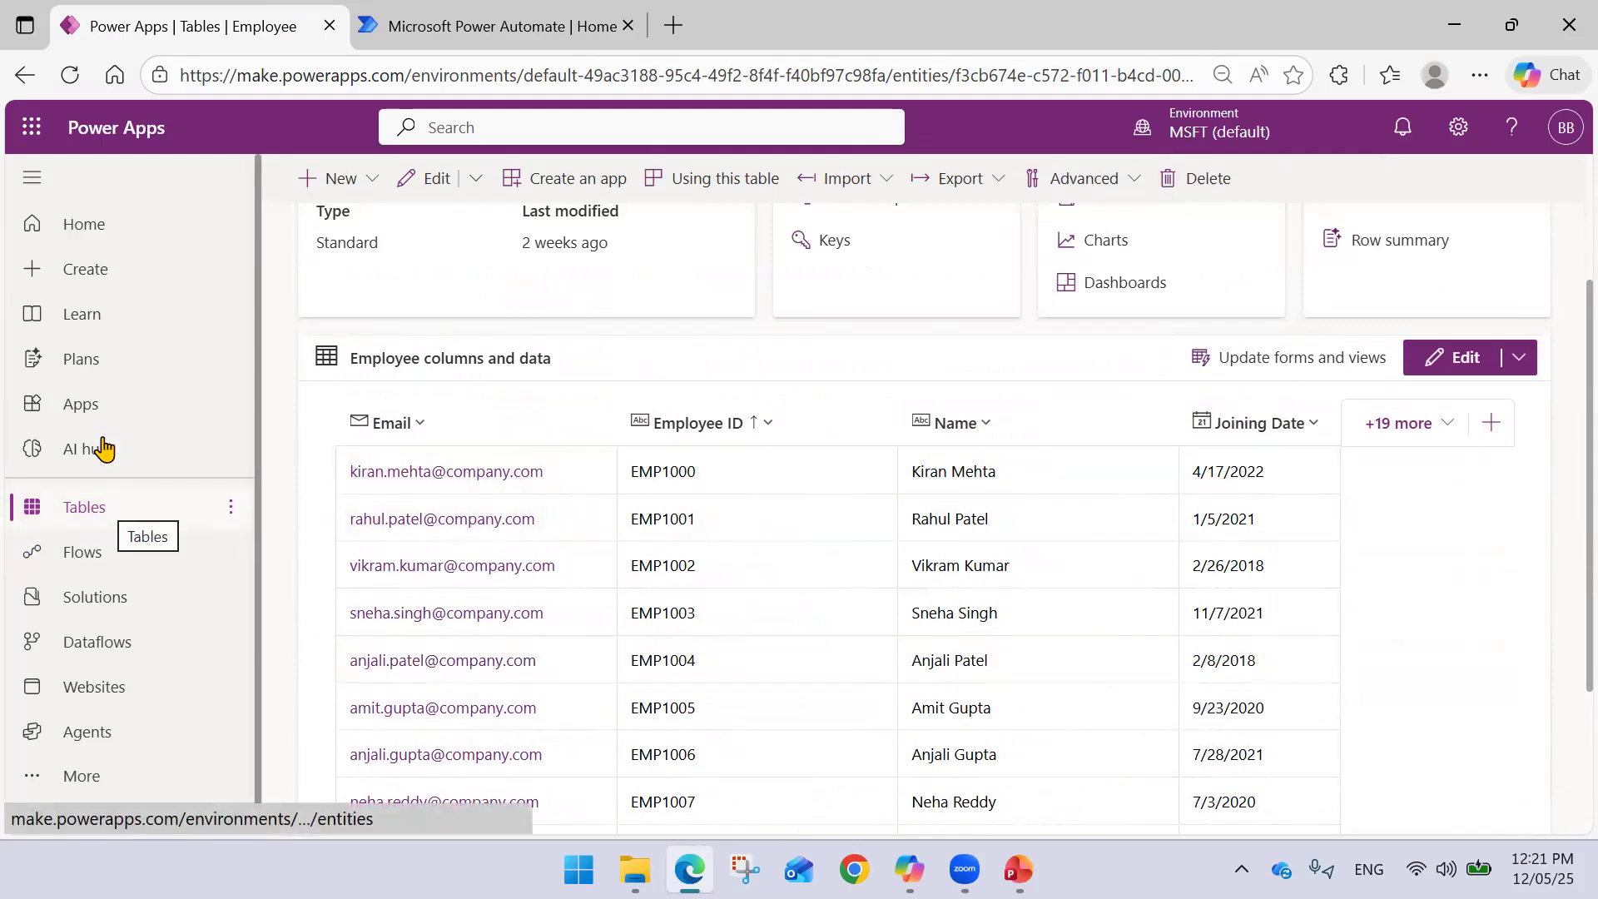
- Create a new blank canvas app with a responsive layout
{"action": "left_click", "coordinate": [114, 281]}
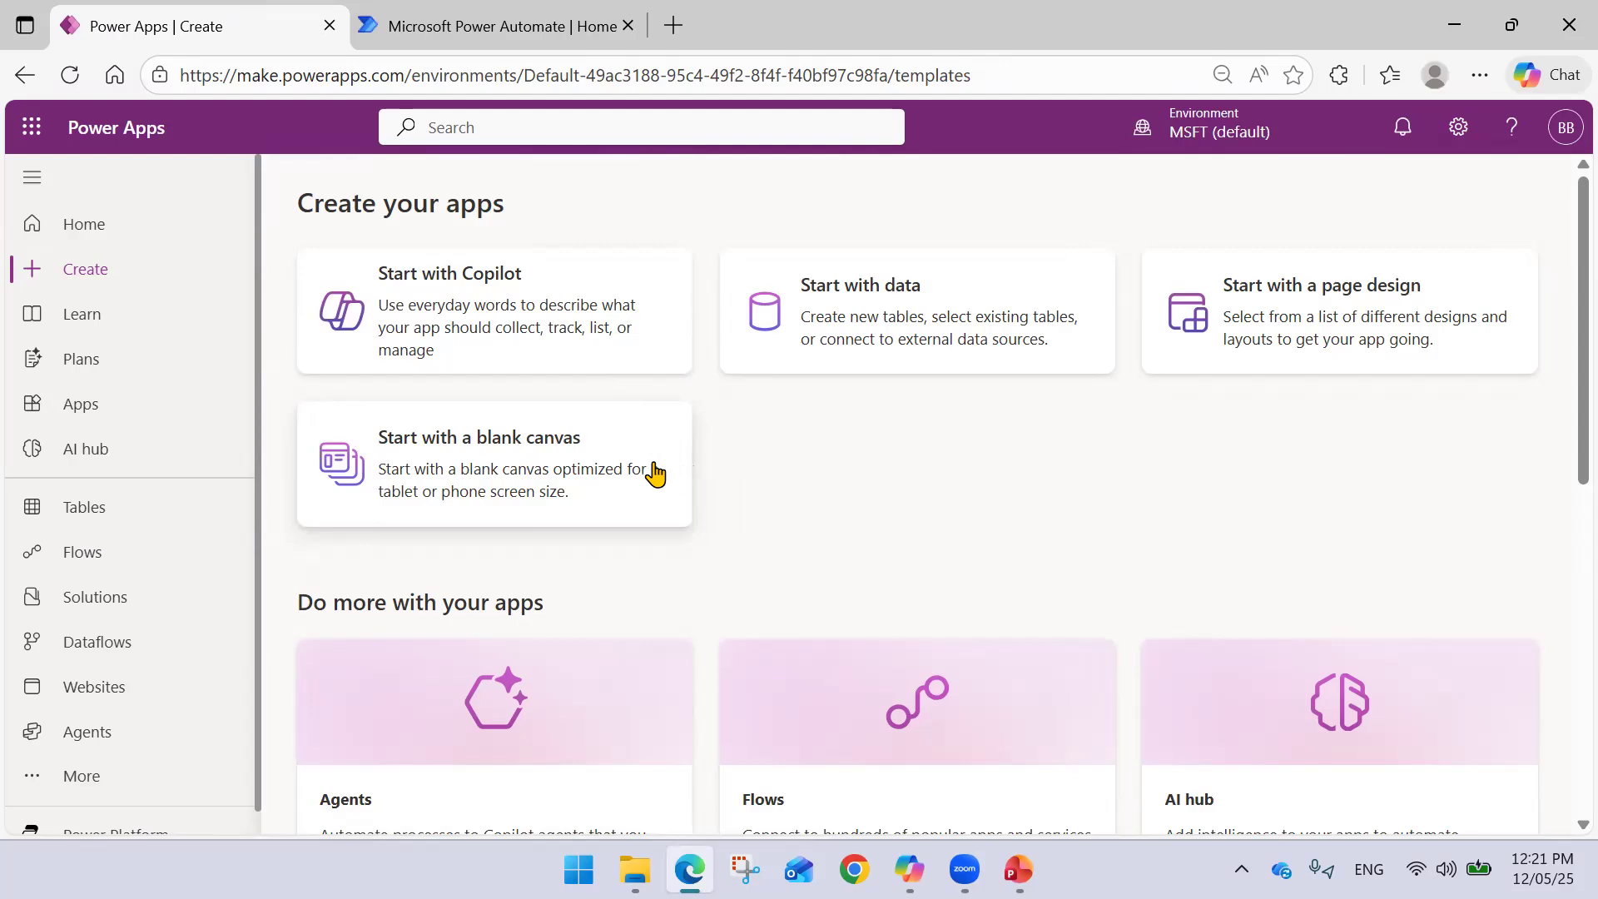
{"action": "left_click", "coordinate": [653, 473]}
{"action": "left_click", "coordinate": [596, 467]}
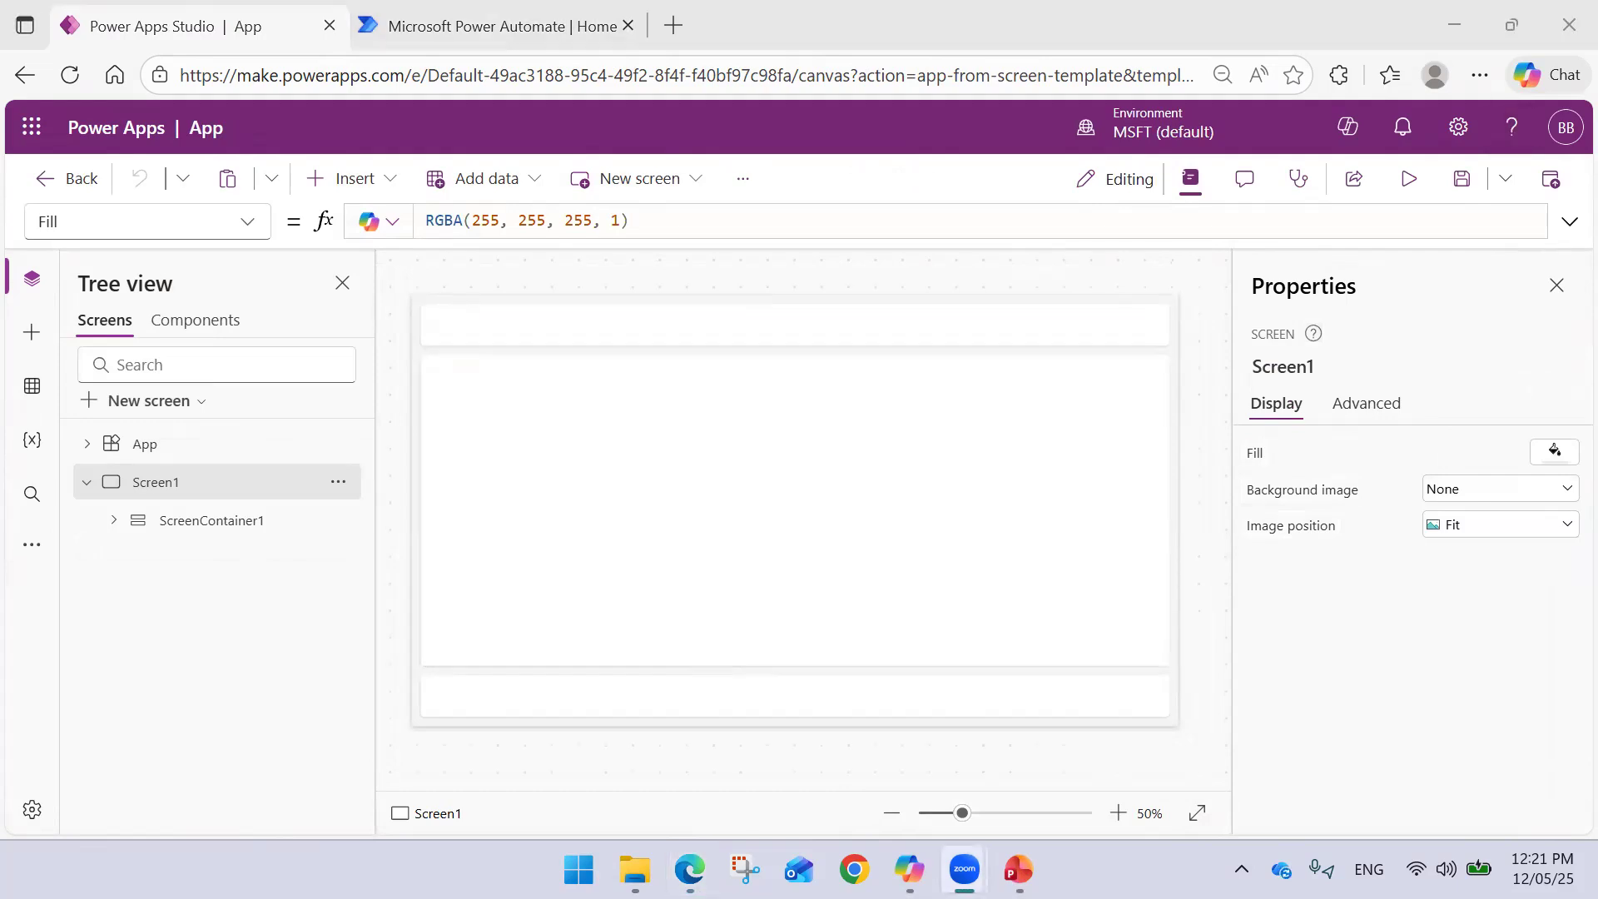
- Delete the default ScreenContainer1 so Screen1 is empty
{"action": "left_click", "coordinate": [186, 528]}
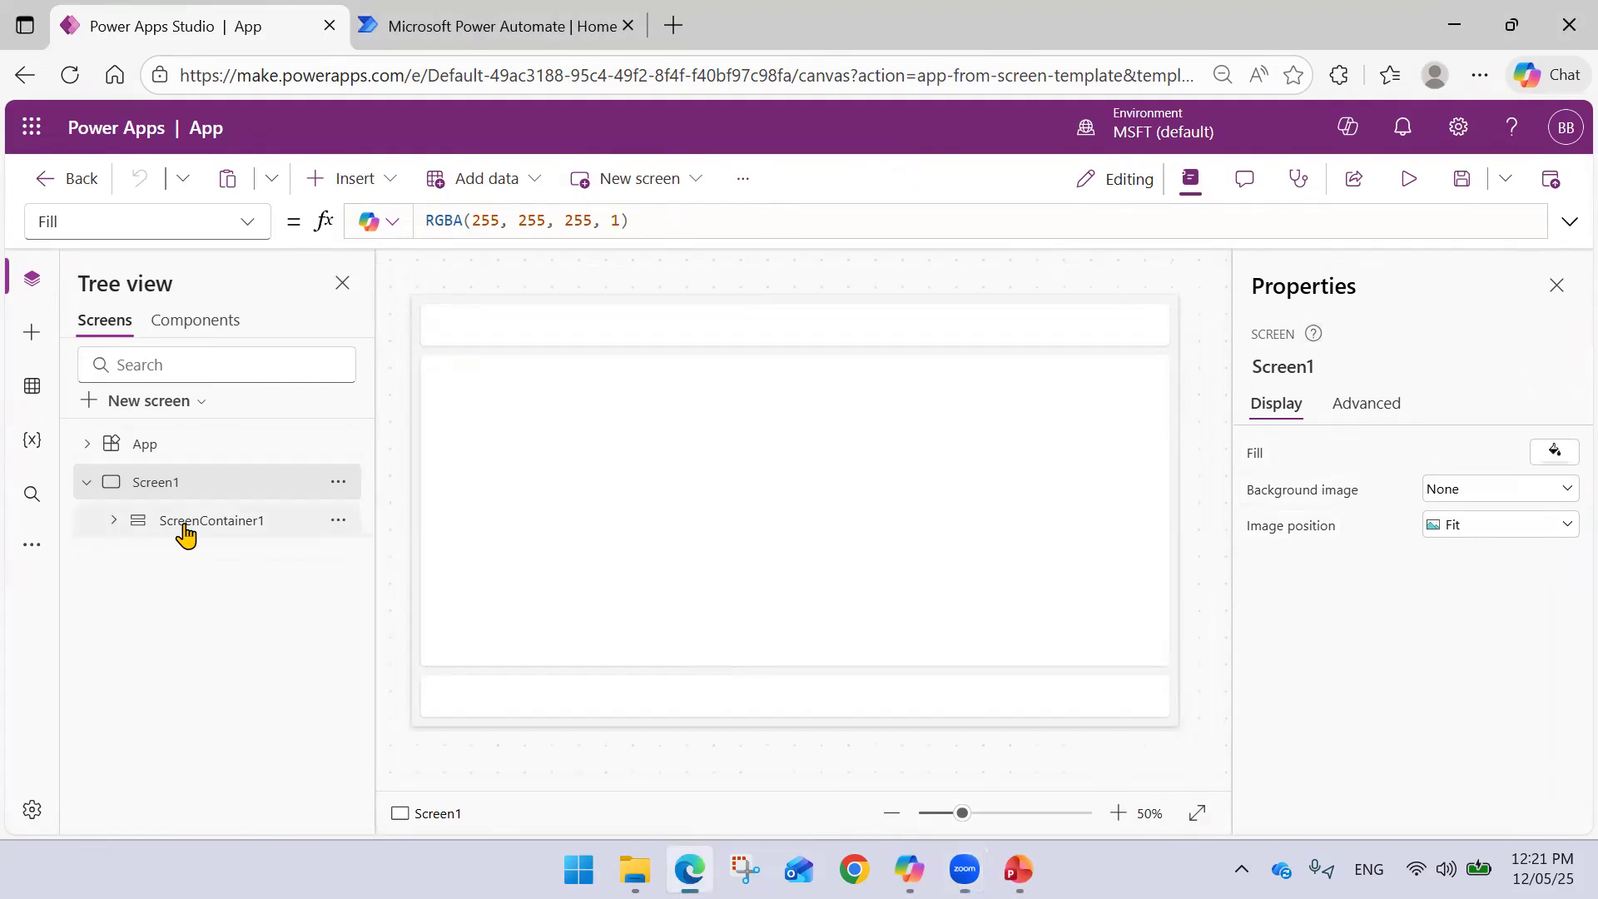
{"action": "left_click", "coordinate": [335, 524]}
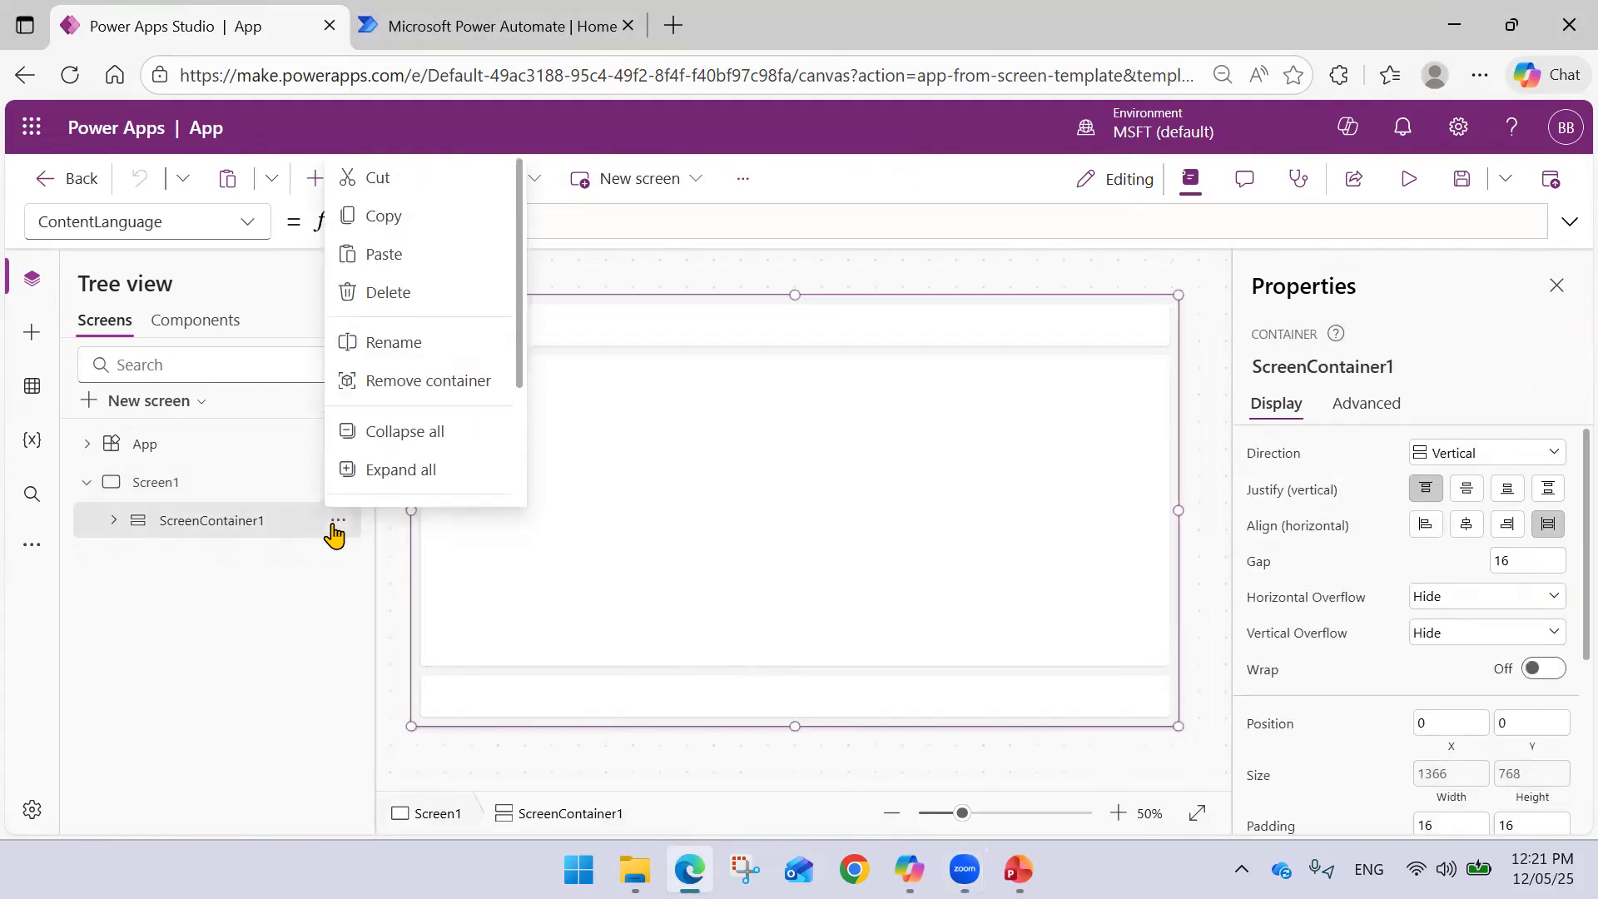
{"action": "scroll", "coordinate": [383, 458], "scroll_direction": "down", "scroll_amount": 1}
{"action": "scroll", "coordinate": [466, 333], "scroll_direction": "up", "scroll_amount": 1}
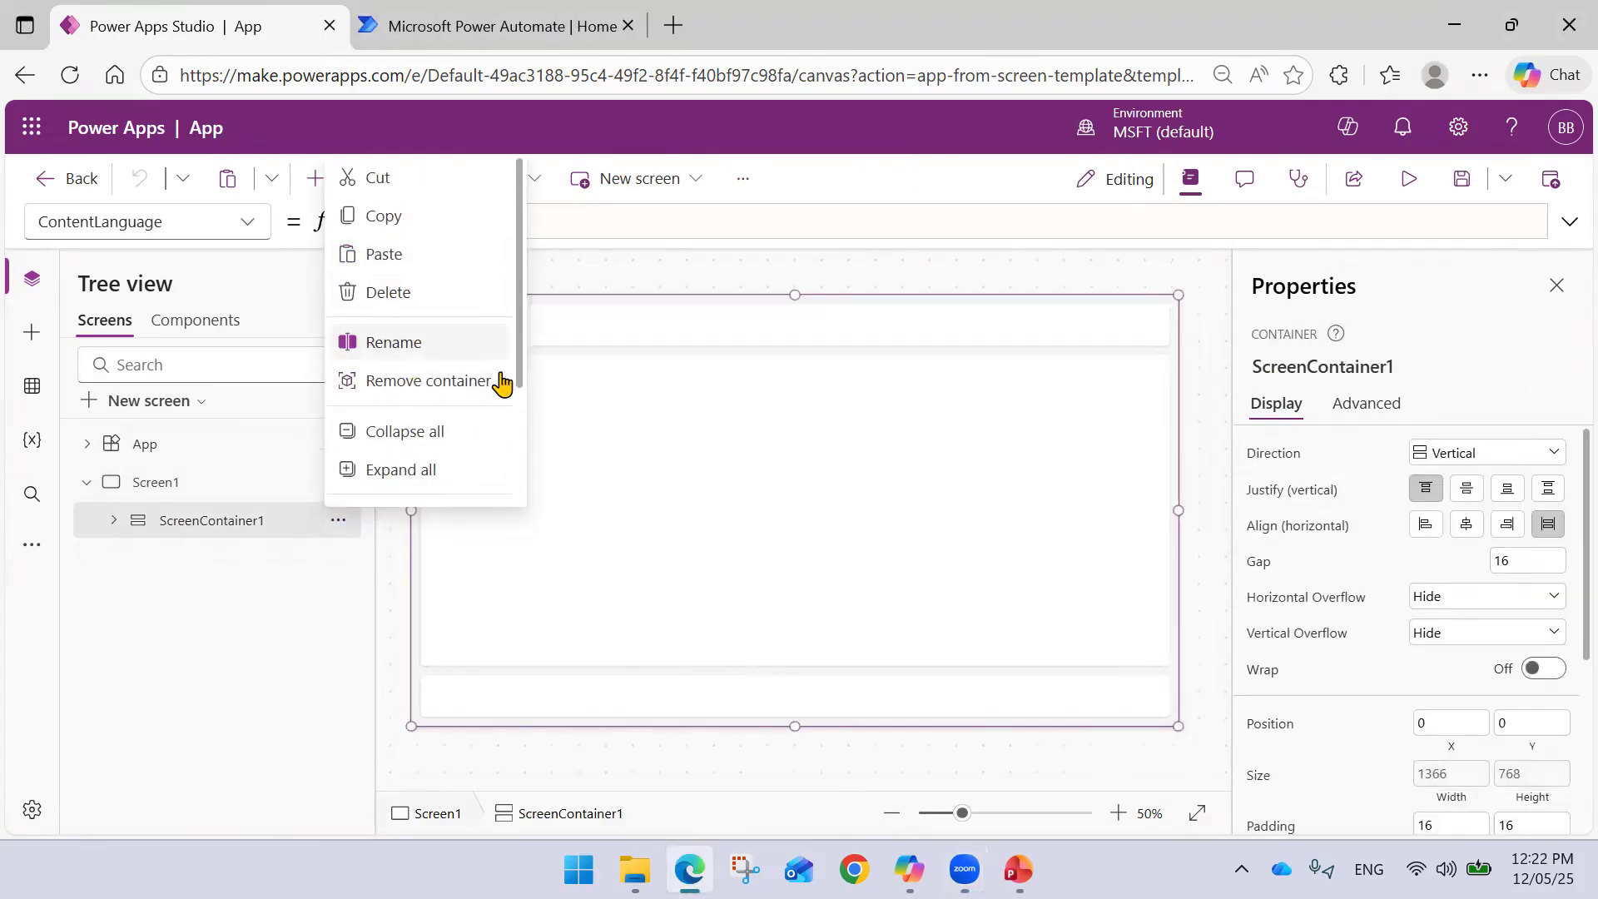
{"action": "left_click", "coordinate": [434, 293]}
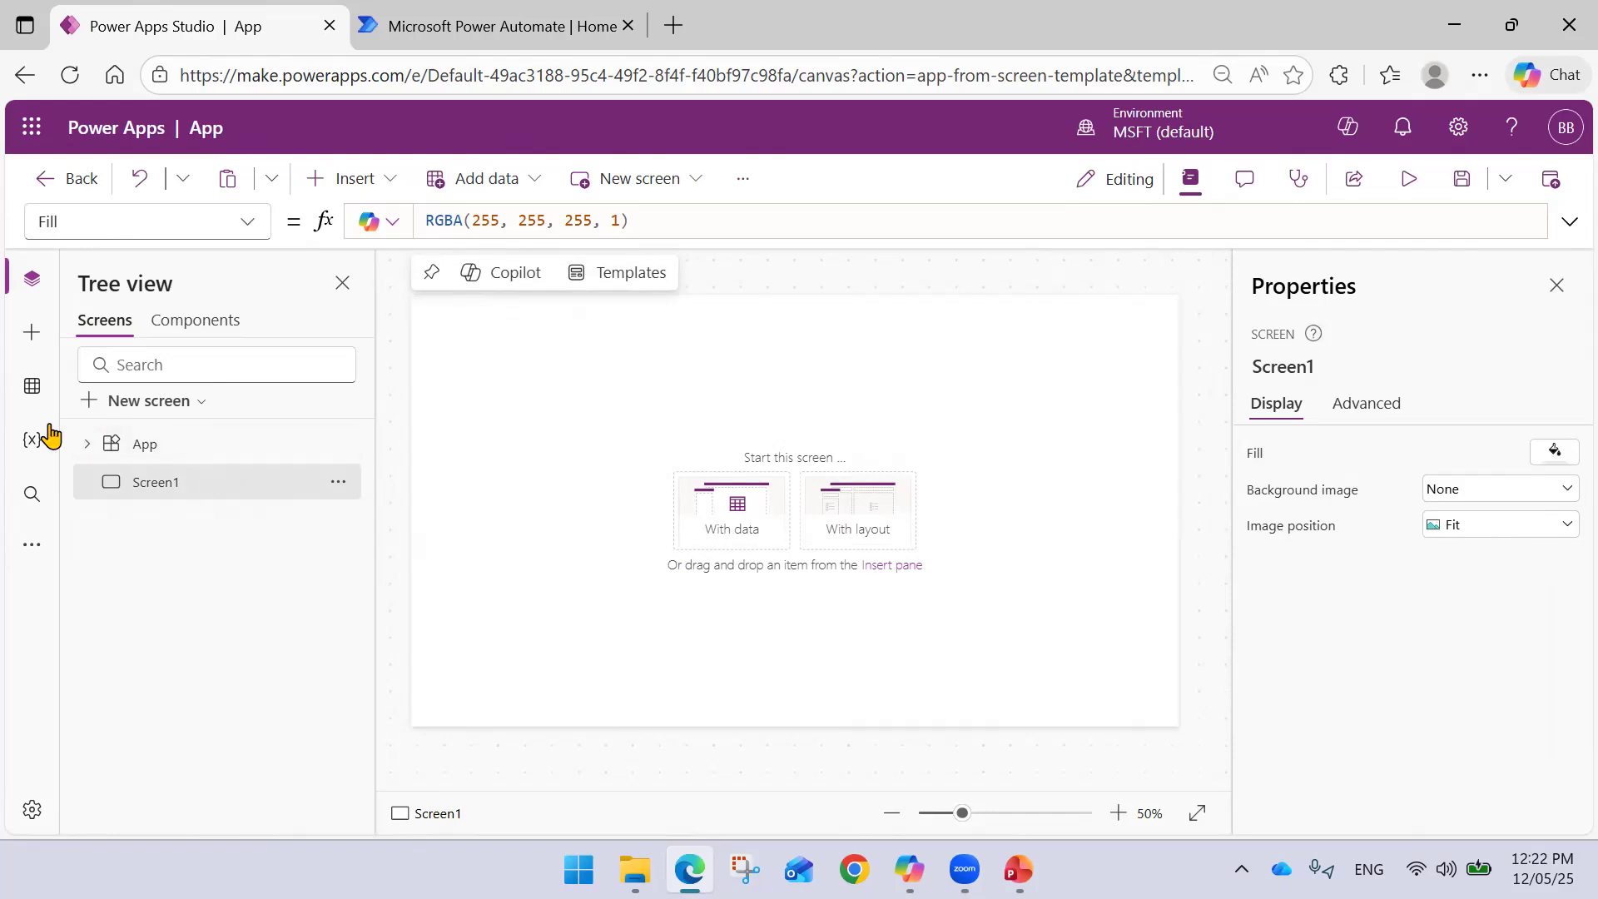
- Build the screen from the Employee table as a list-and-details layout
{"action": "left_click", "coordinate": [726, 516]}
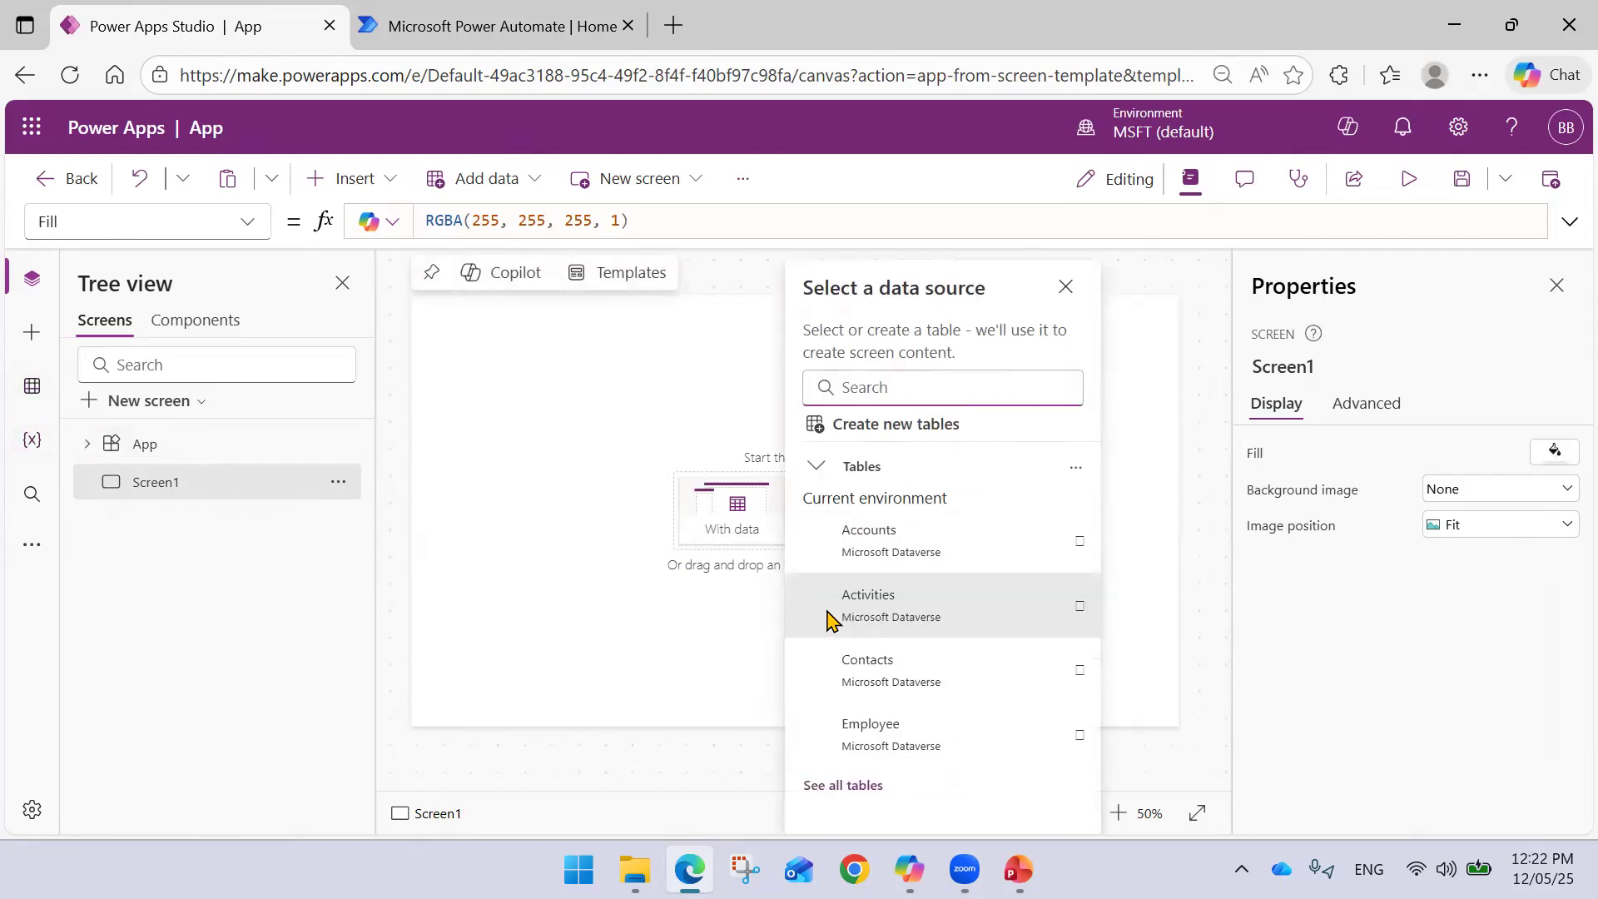
{"action": "type", "text": "Employe"}
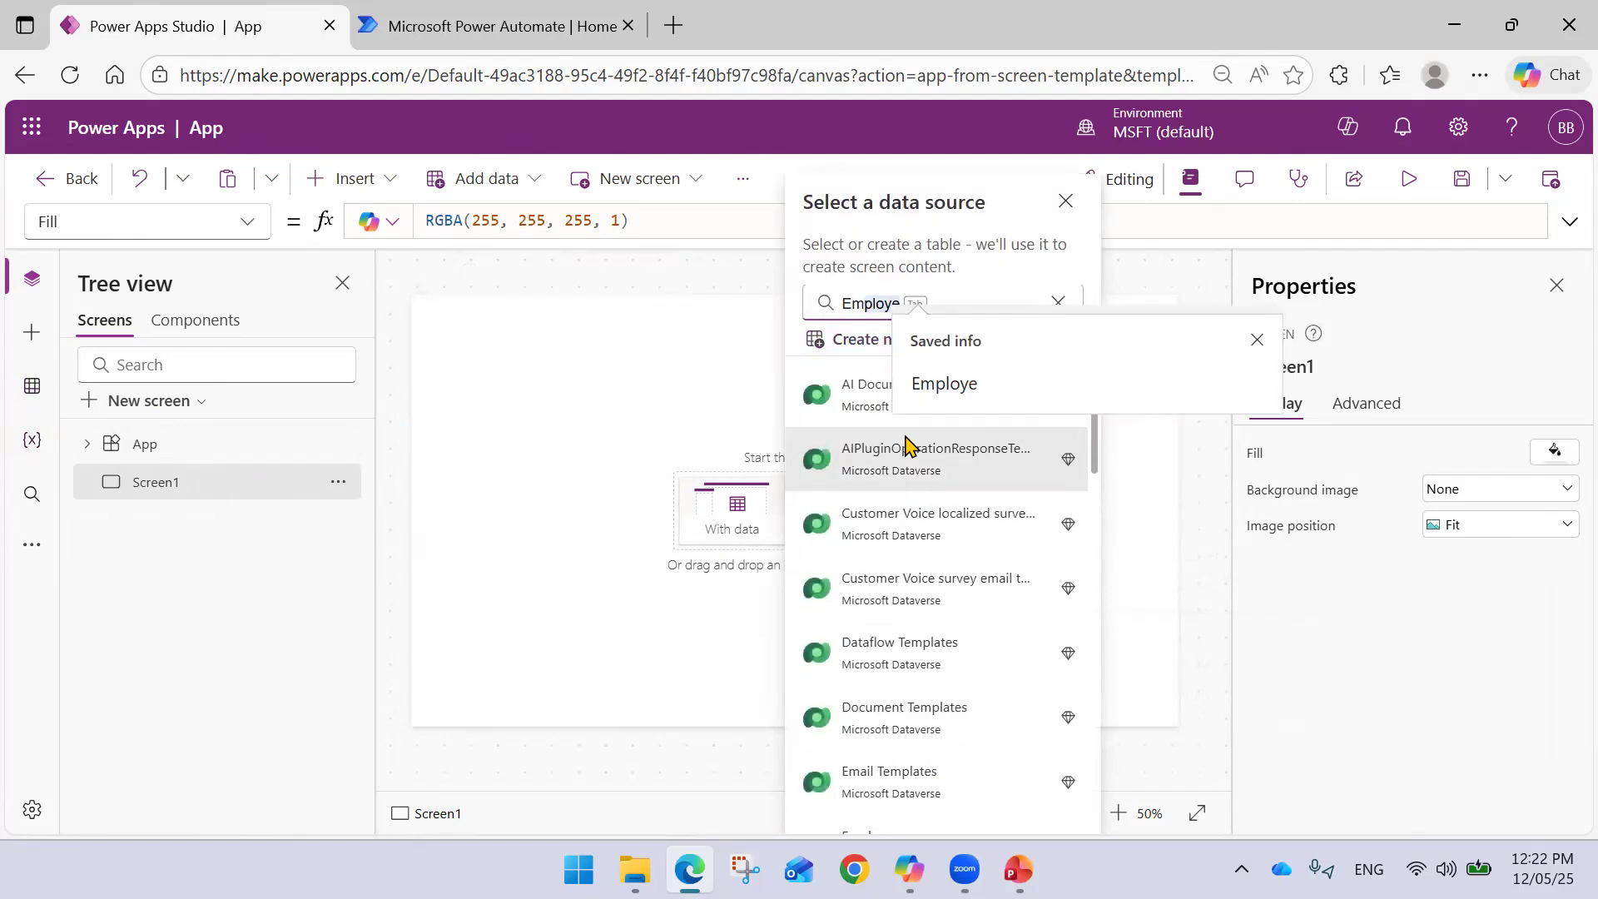
{"action": "key", "text": "BackSpace"}
{"action": "key", "text": "BackSpace"}
{"action": "key", "text": "BackSpace"}
{"action": "type", "text": "y"}
{"action": "key", "text": "BackSpace"}
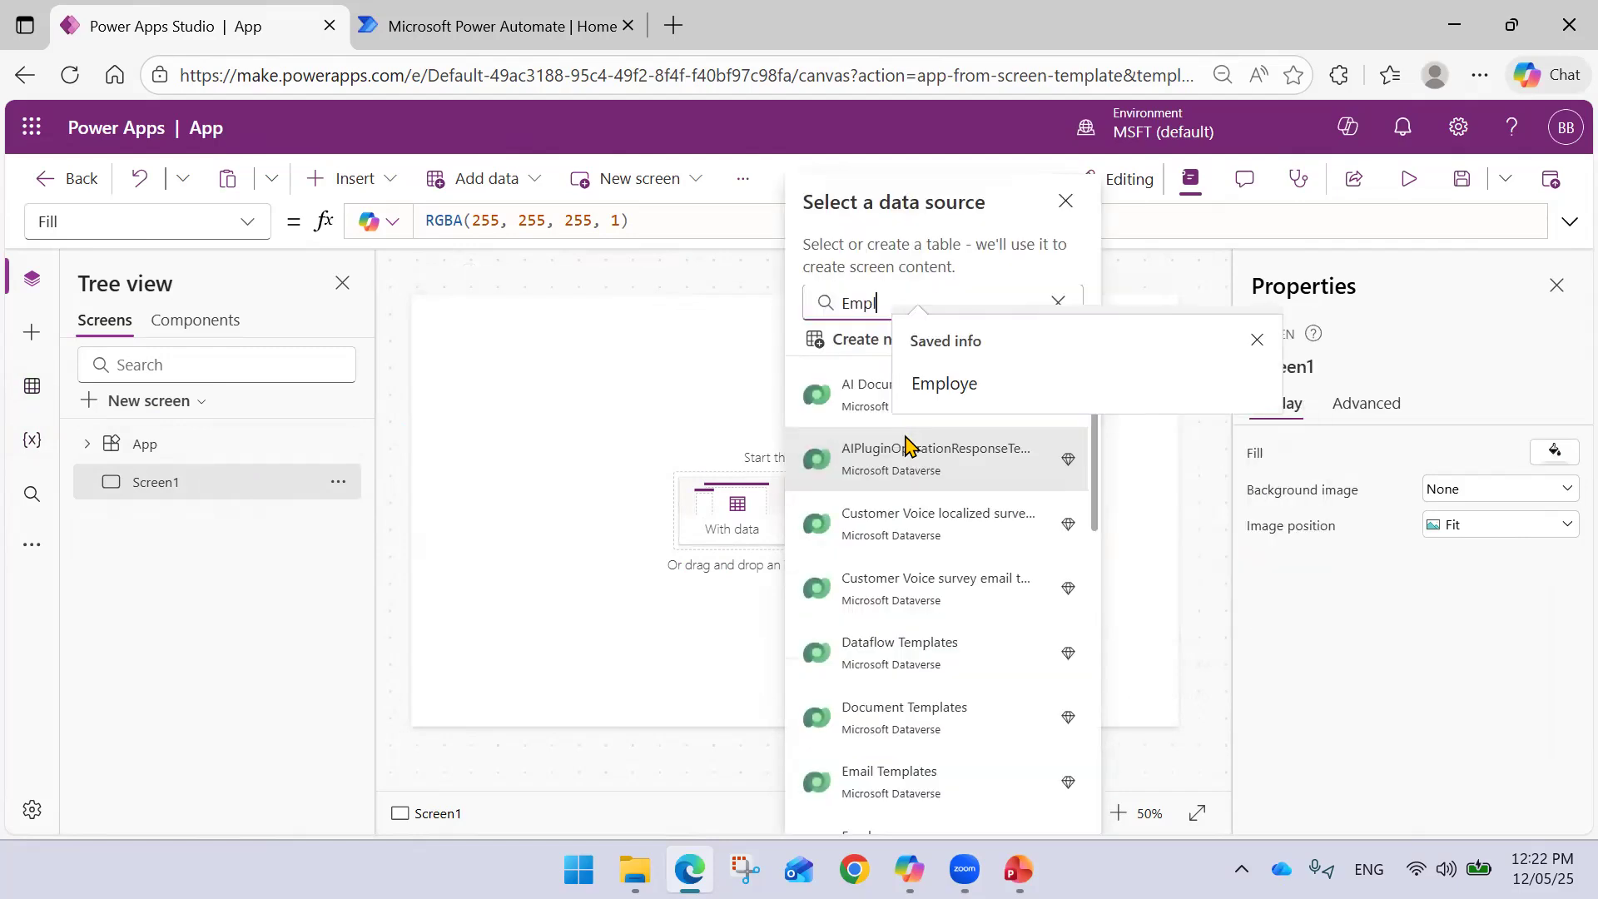
{"action": "type", "text": "oye"}
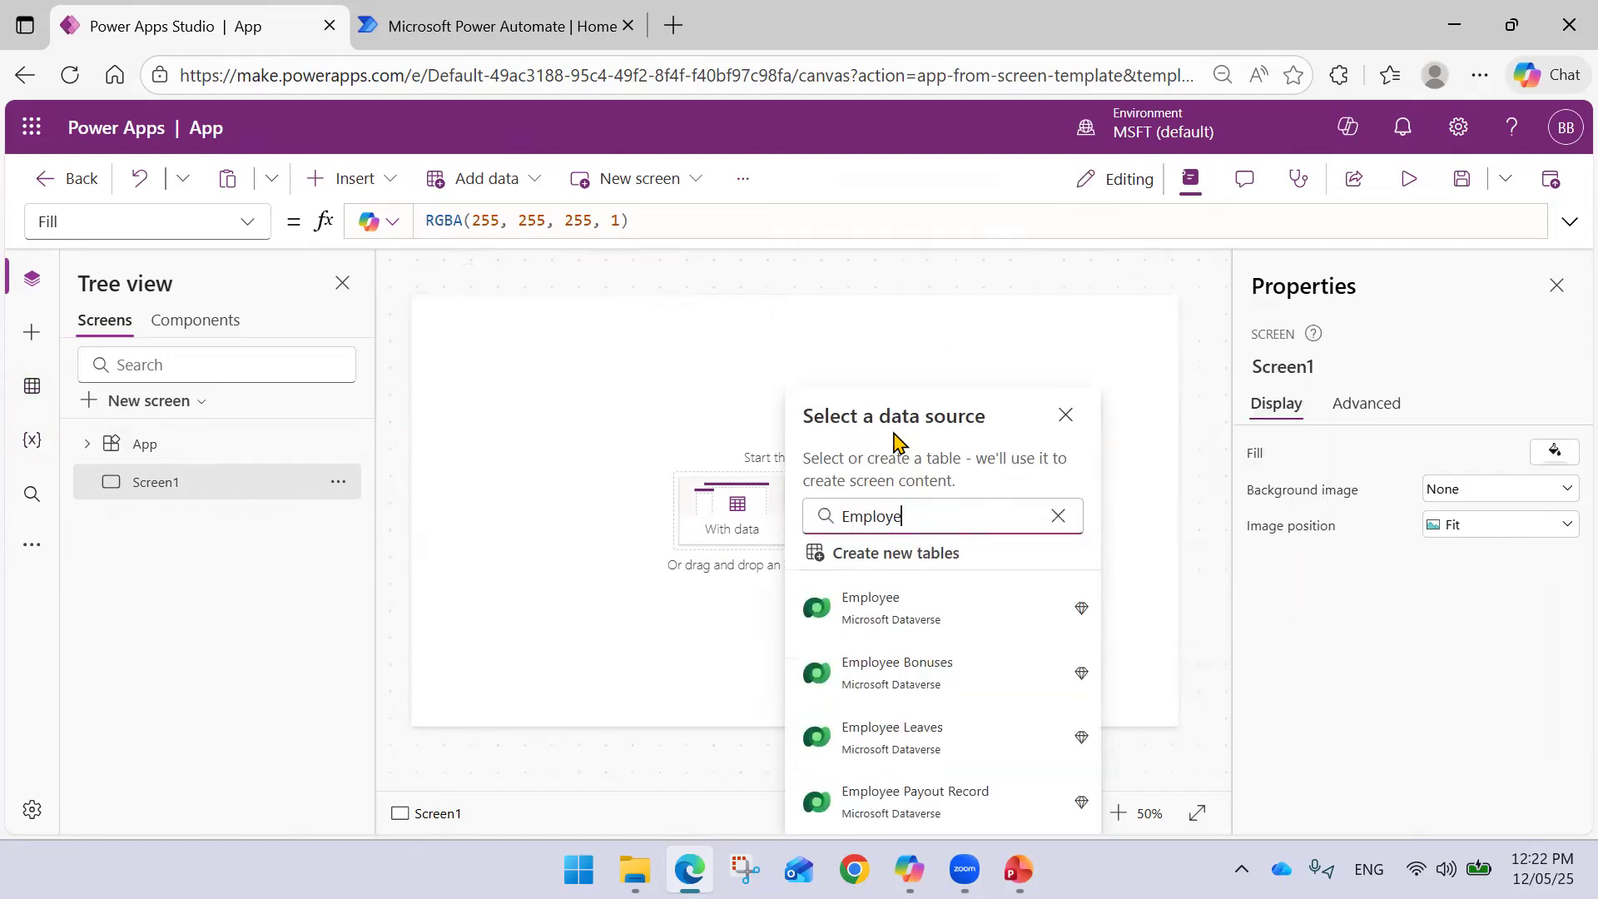
{"action": "left_click", "coordinate": [906, 610]}
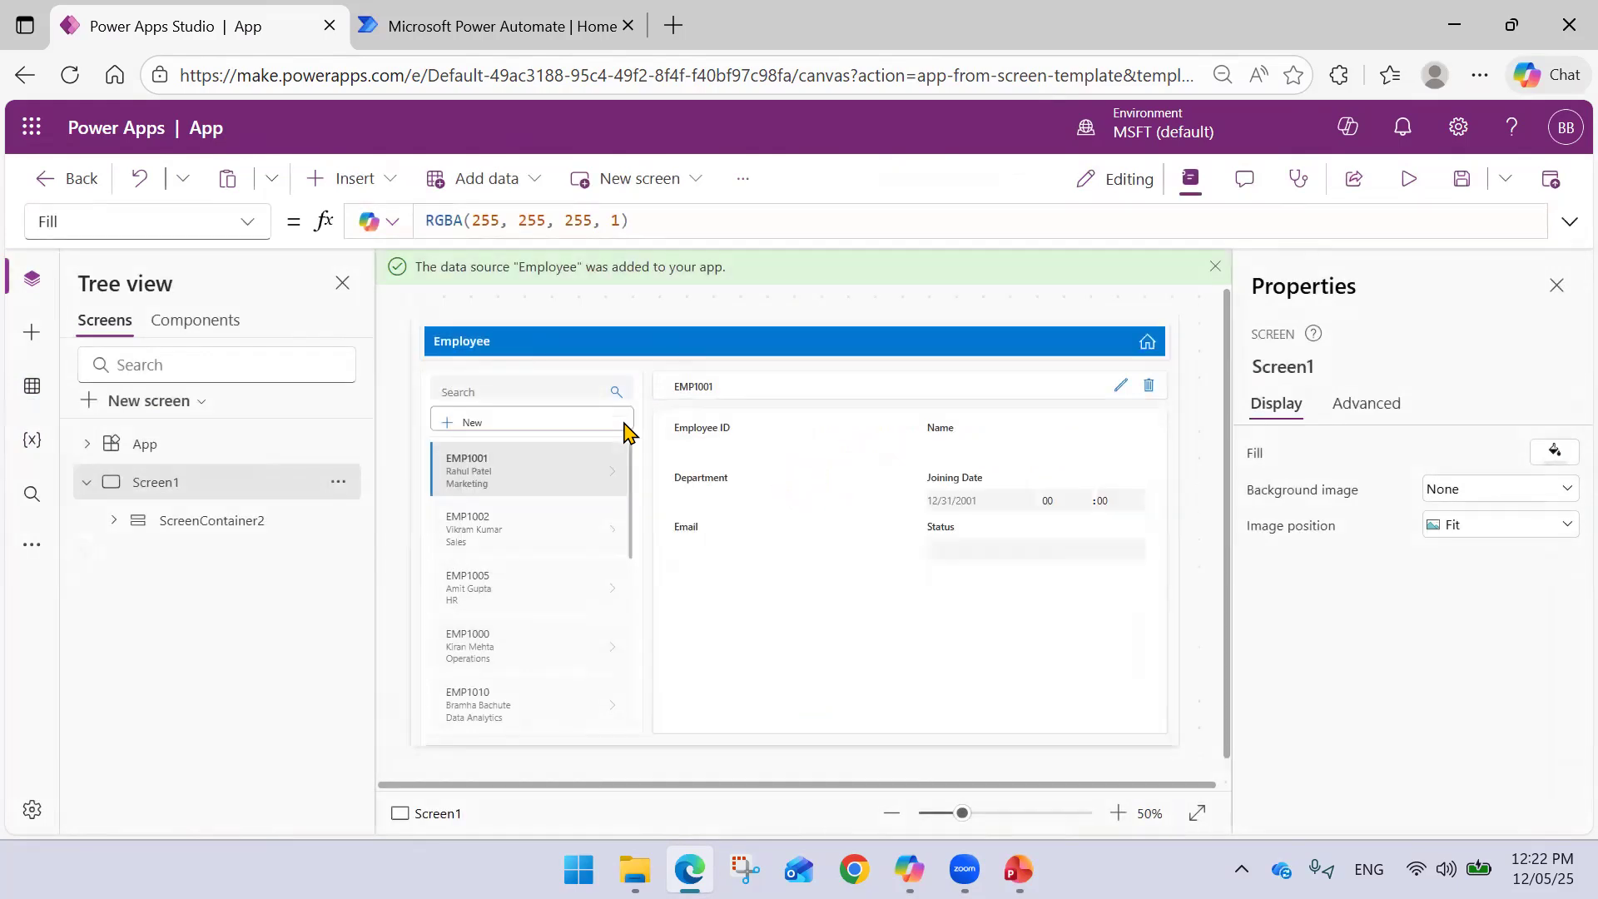
- Rename Screen1 to Emp_Details
{"action": "double_click", "coordinate": [249, 485]}
{"action": "type", "text": "Emp_Details"}
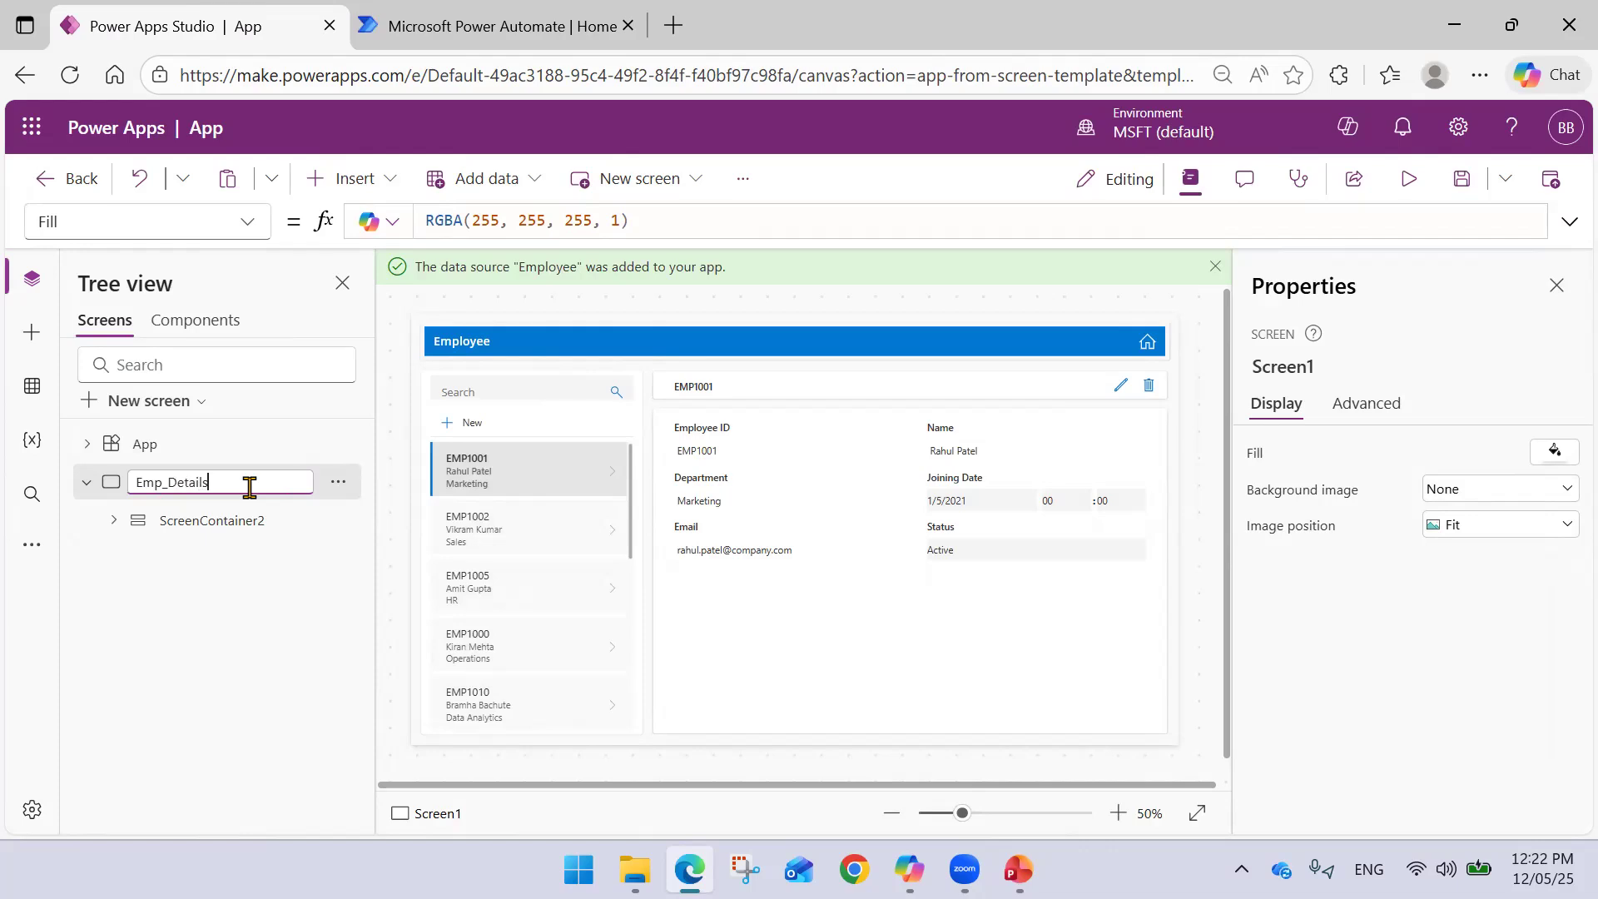
{"action": "key", "text": "Escape"}
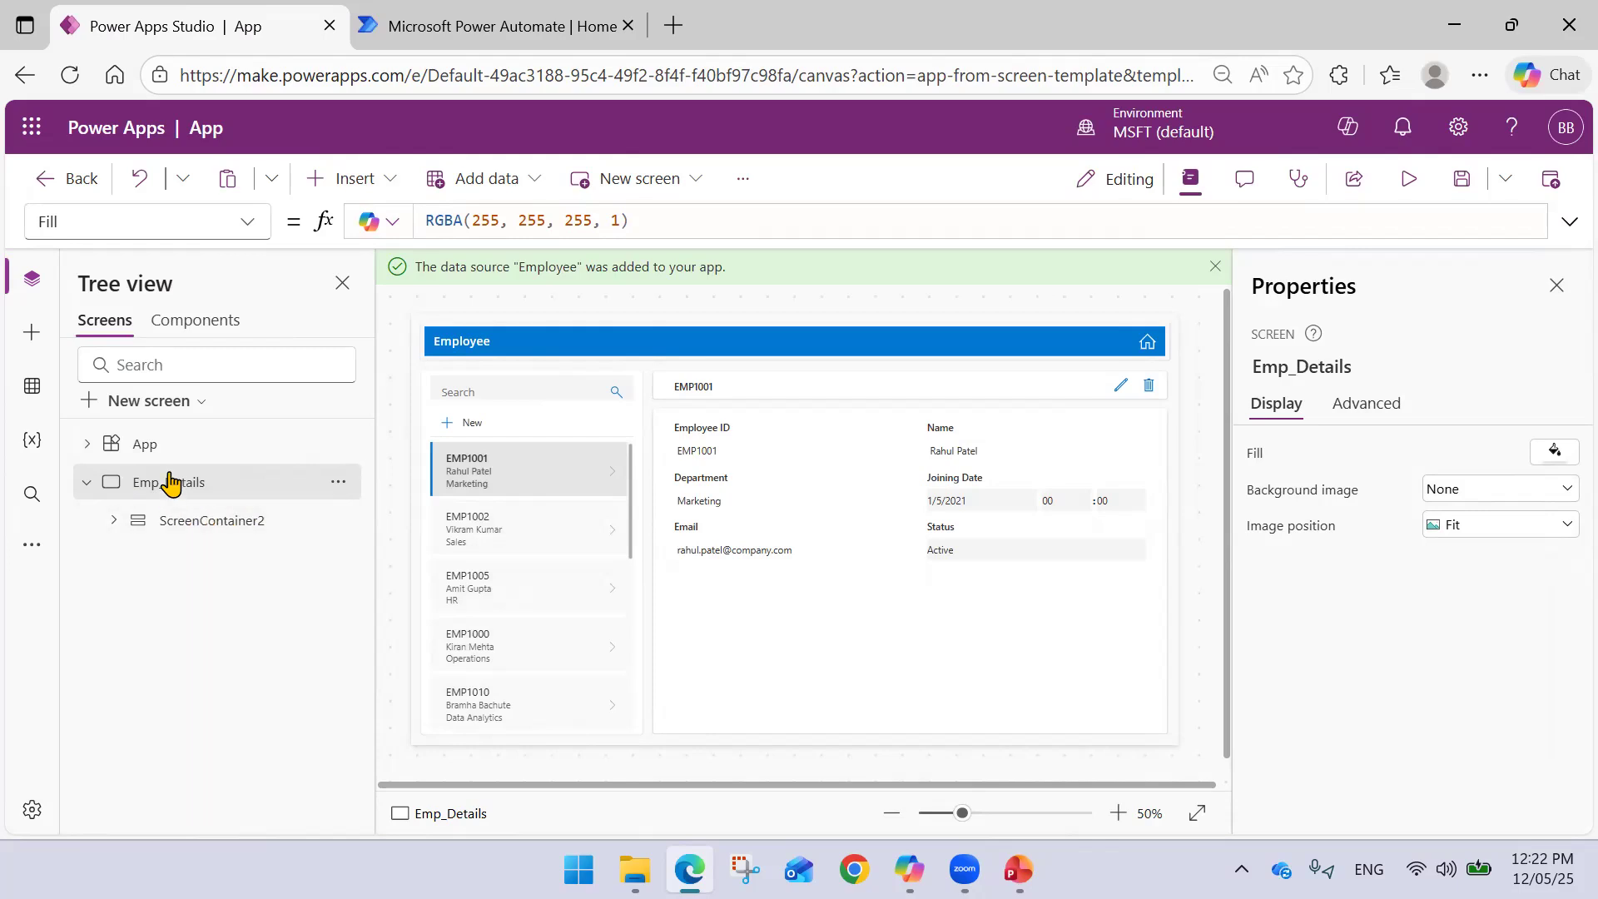
{"action": "left_click", "coordinate": [142, 402]}
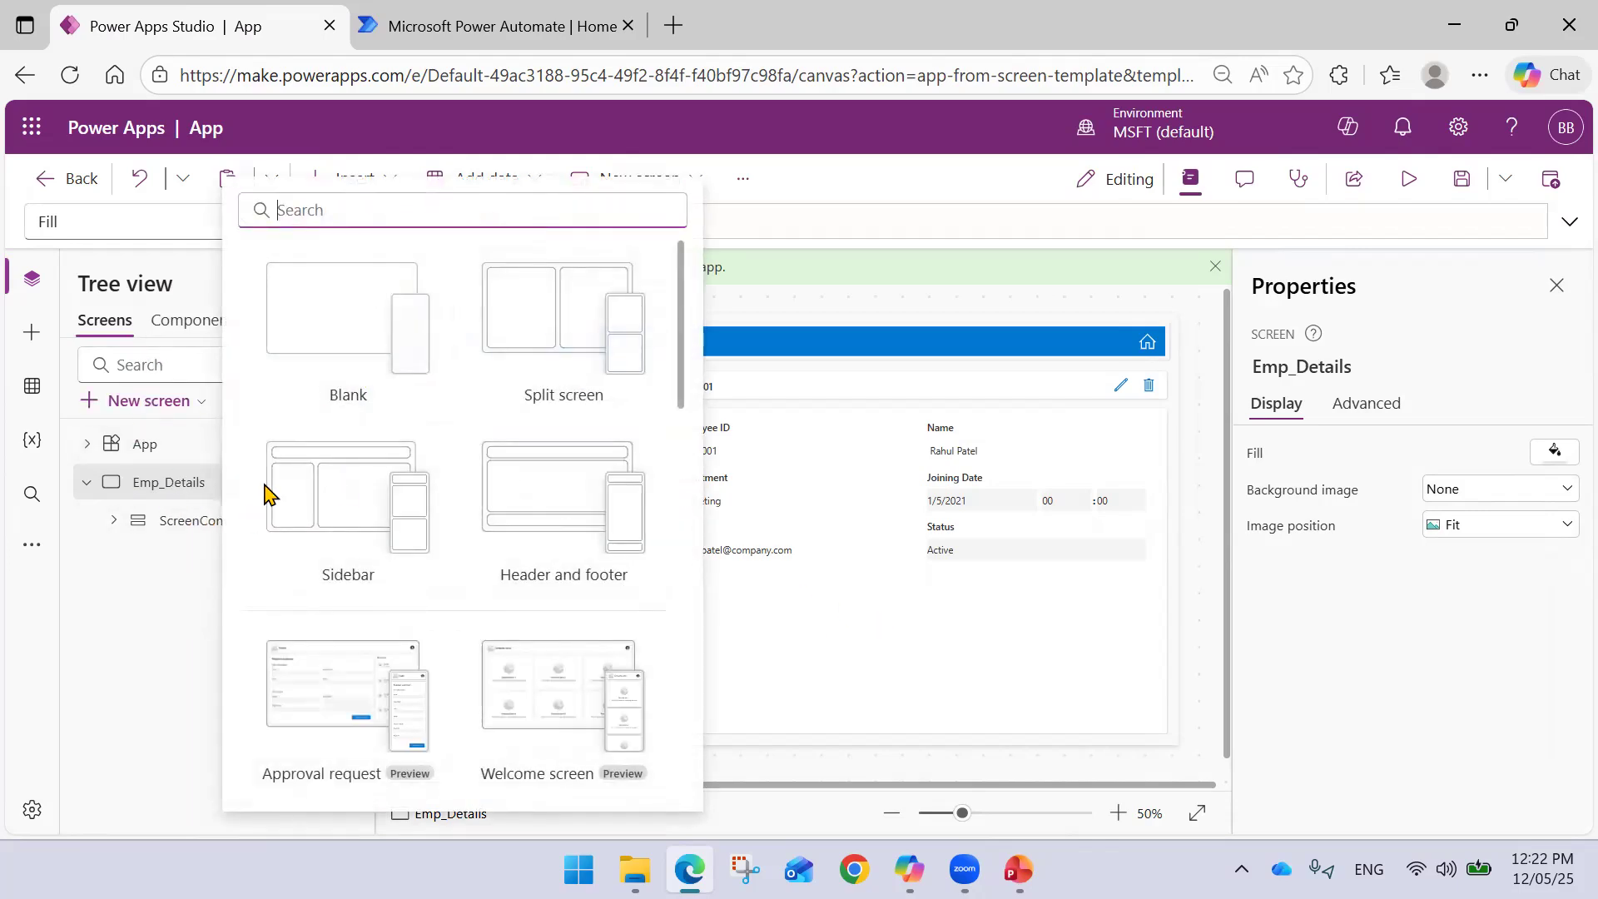
- Add a blank screen and name it Emp_Leaves
{"action": "left_click", "coordinate": [362, 387]}
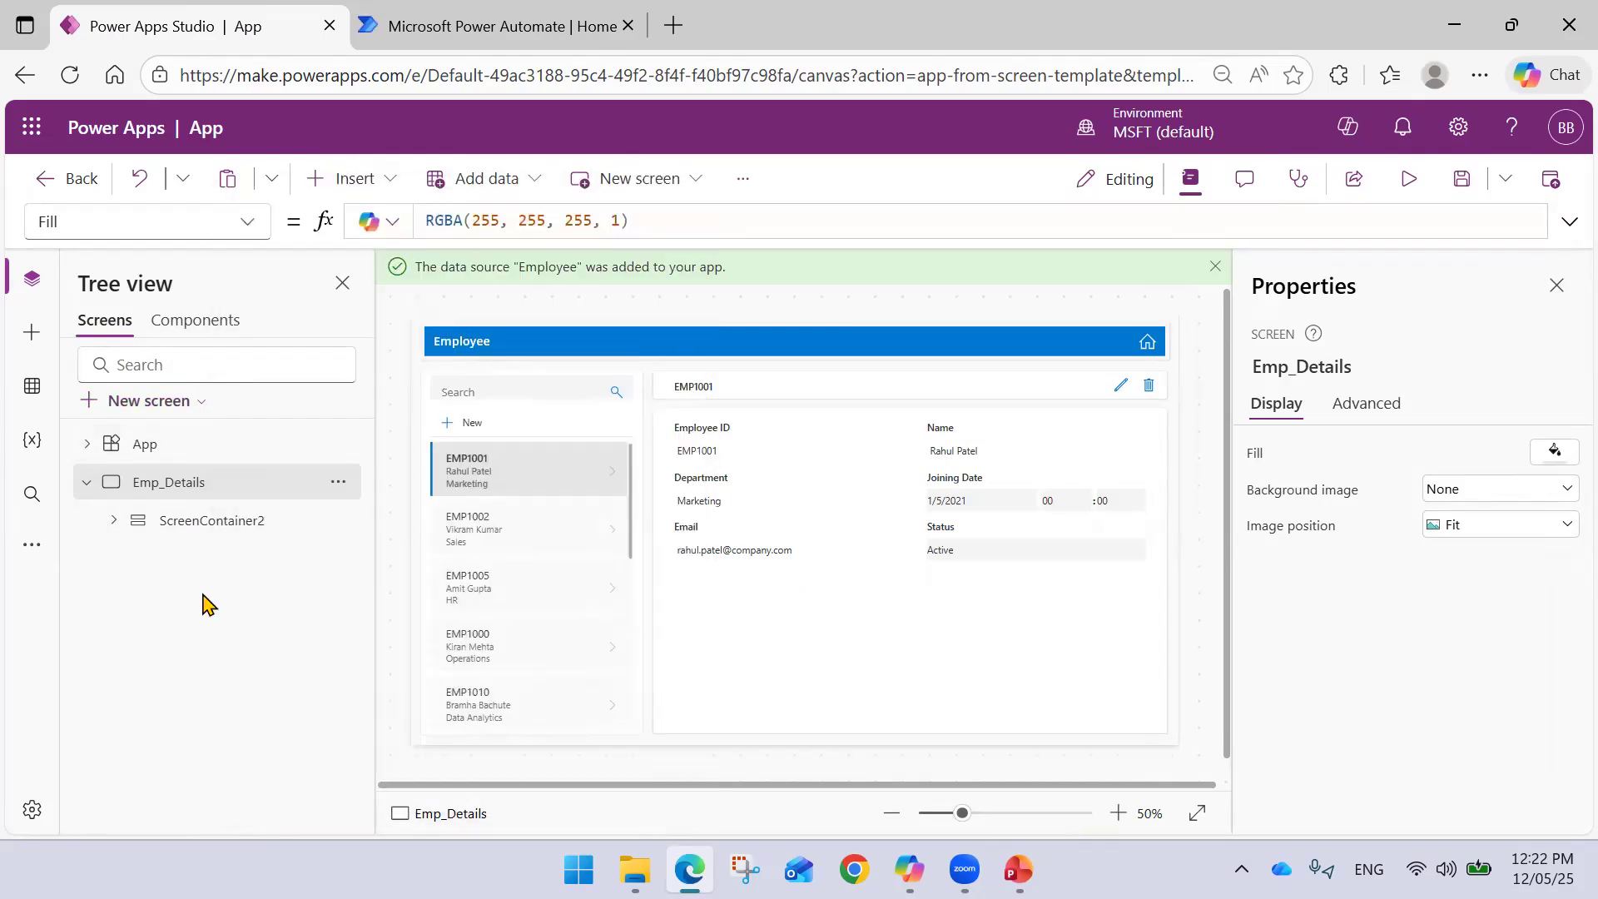
{"action": "double_click", "coordinate": [189, 560]}
{"action": "type", "text": "Em"}
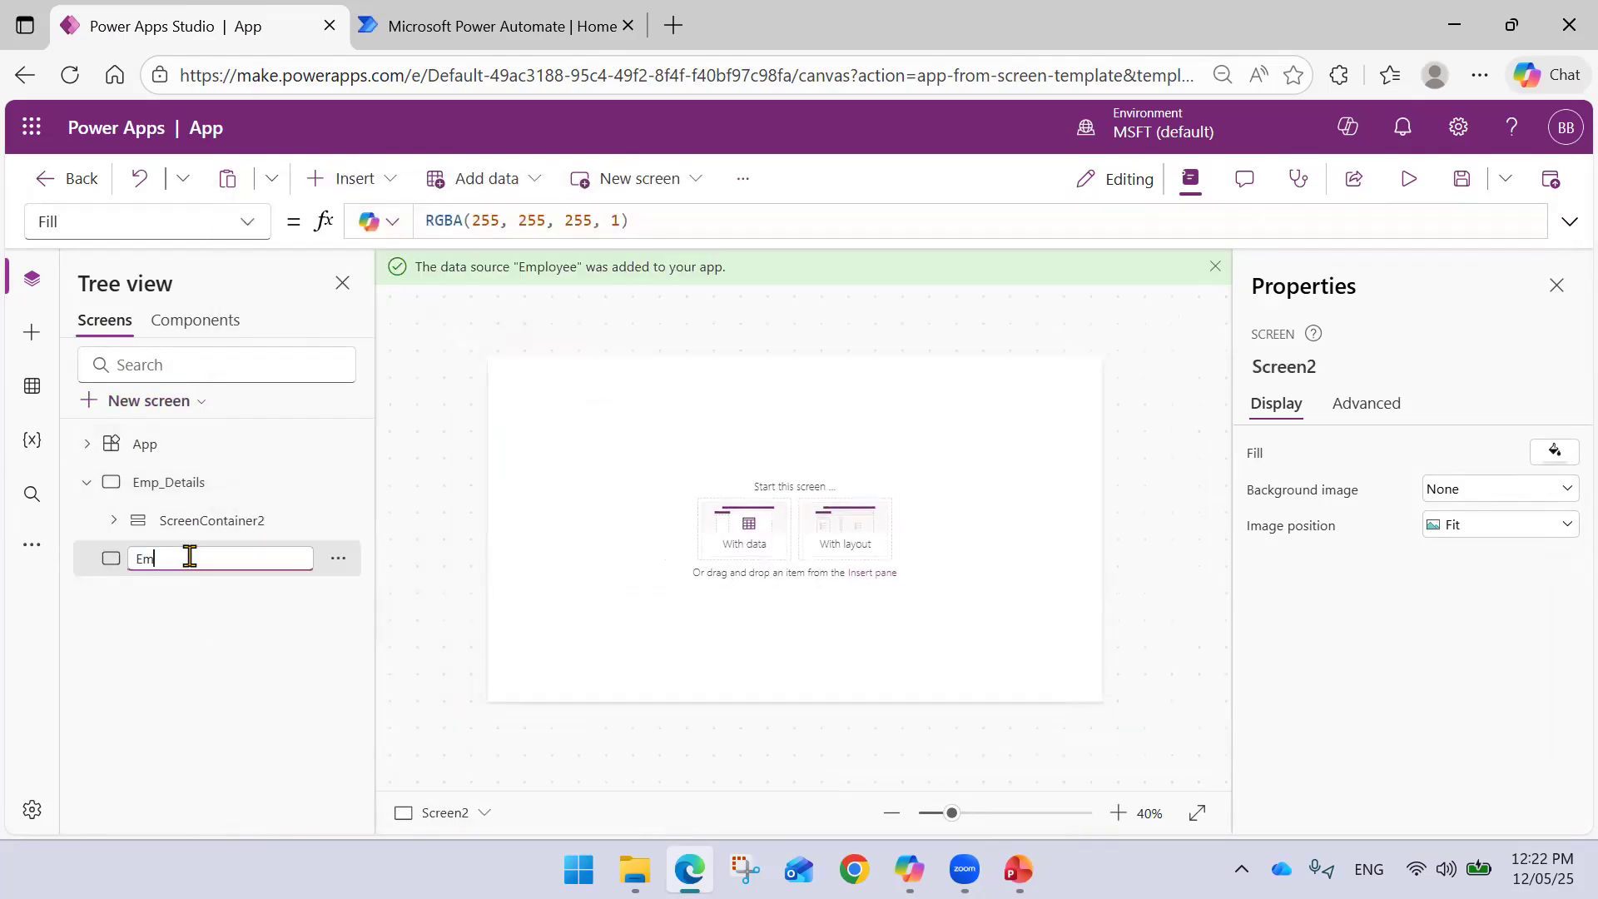
{"action": "type", "text": "p_Leaves"}
{"action": "key", "text": "Return"}
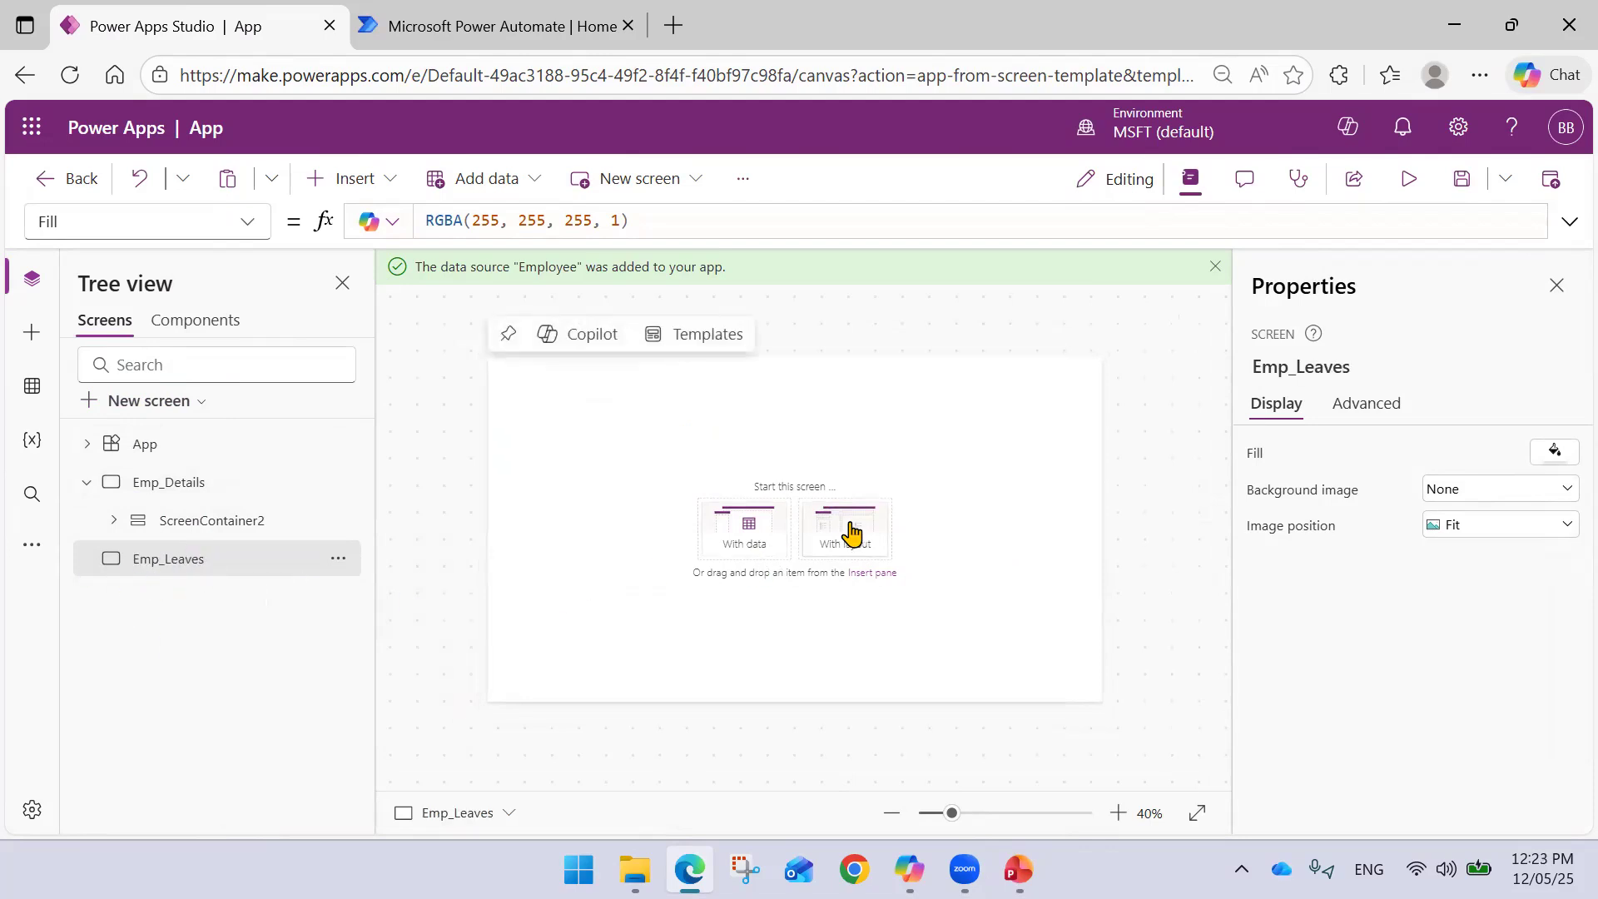
- Build the Emp_Leaves screen from the Employee Leaves table
{"action": "left_click", "coordinate": [749, 549]}
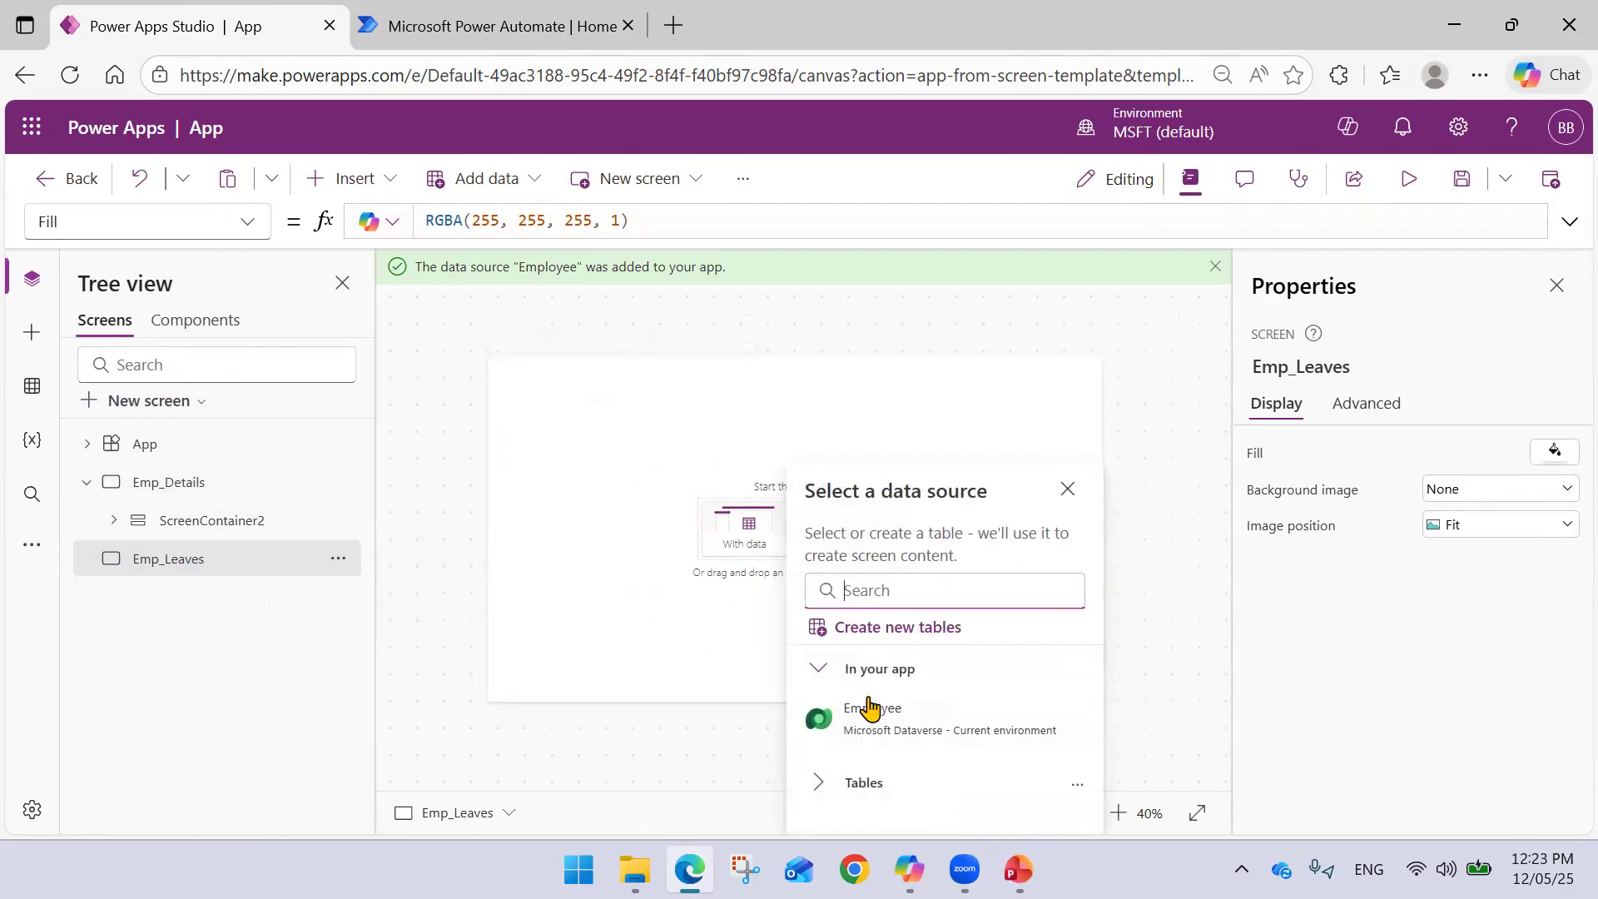
{"action": "left_click", "coordinate": [899, 589]}
{"action": "type", "text": "Leave"}
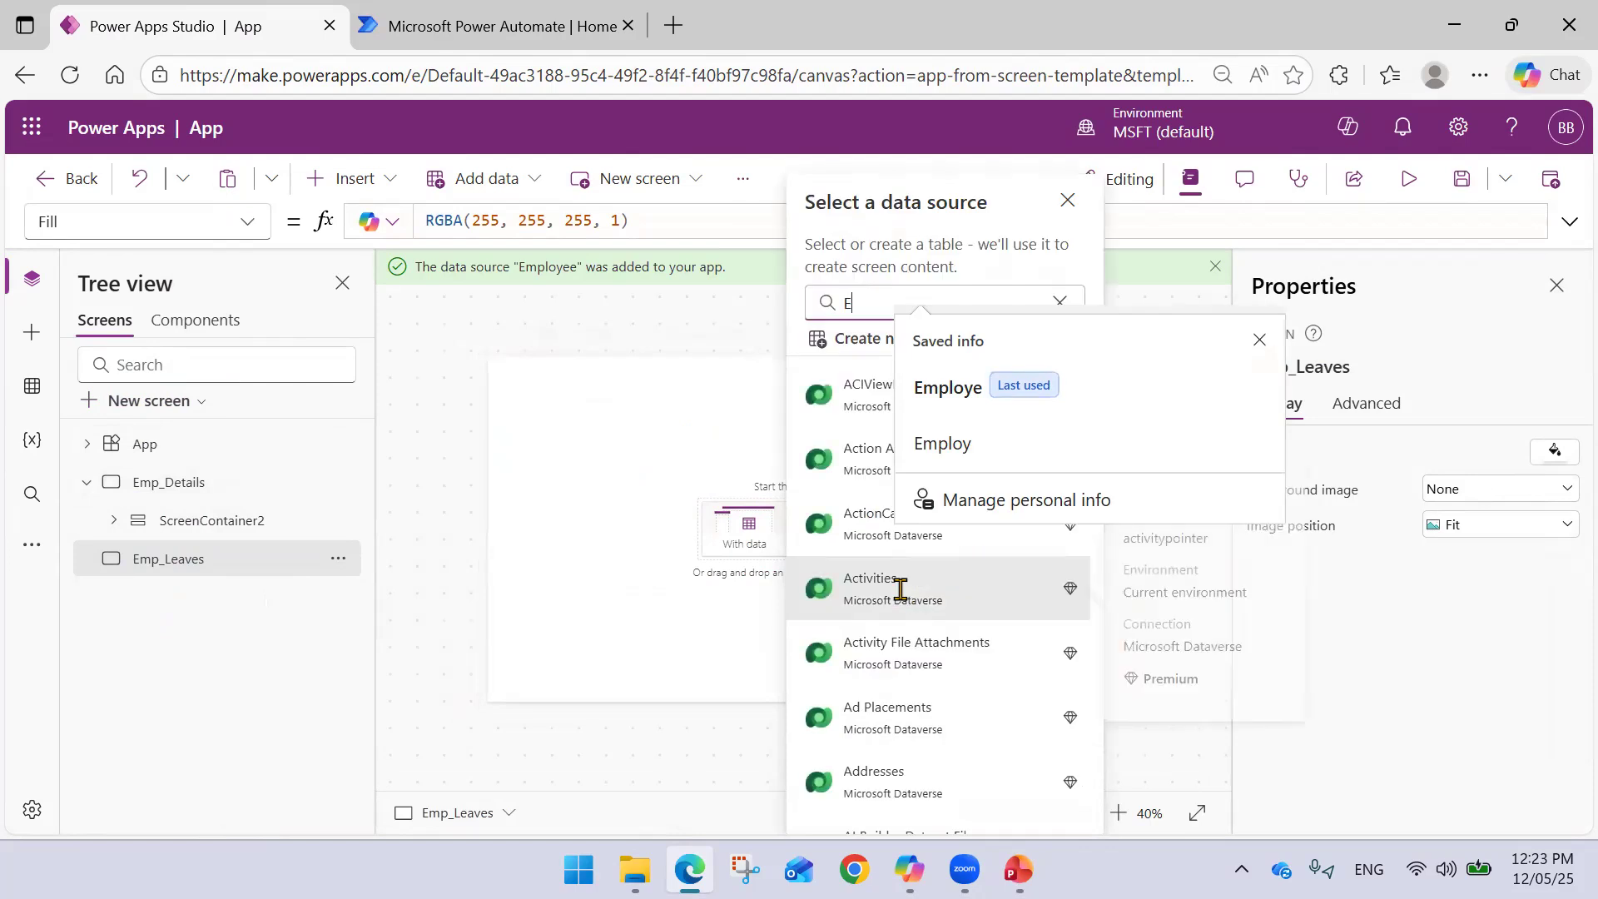
{"action": "left_click", "coordinate": [943, 738]}
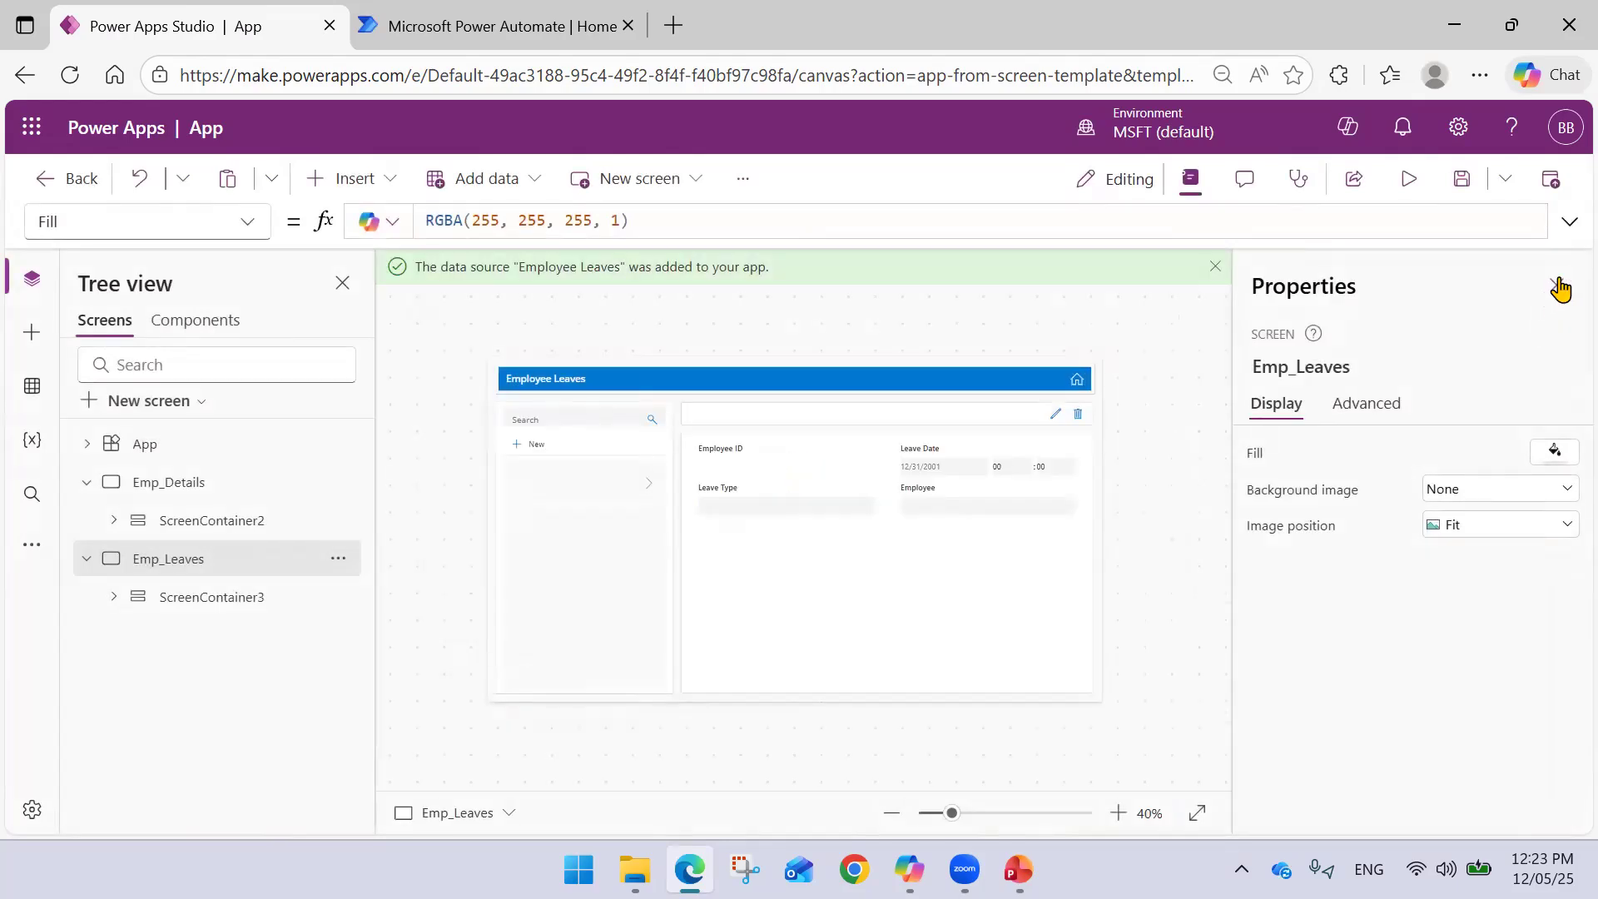
- Delete BodyContainer2, the list and form, from Emp_Leaves, keeping only the header
{"action": "left_click", "coordinate": [1555, 285]}
{"action": "scroll", "coordinate": [1260, 517], "scroll_direction": "up", "scroll_amount": 2}
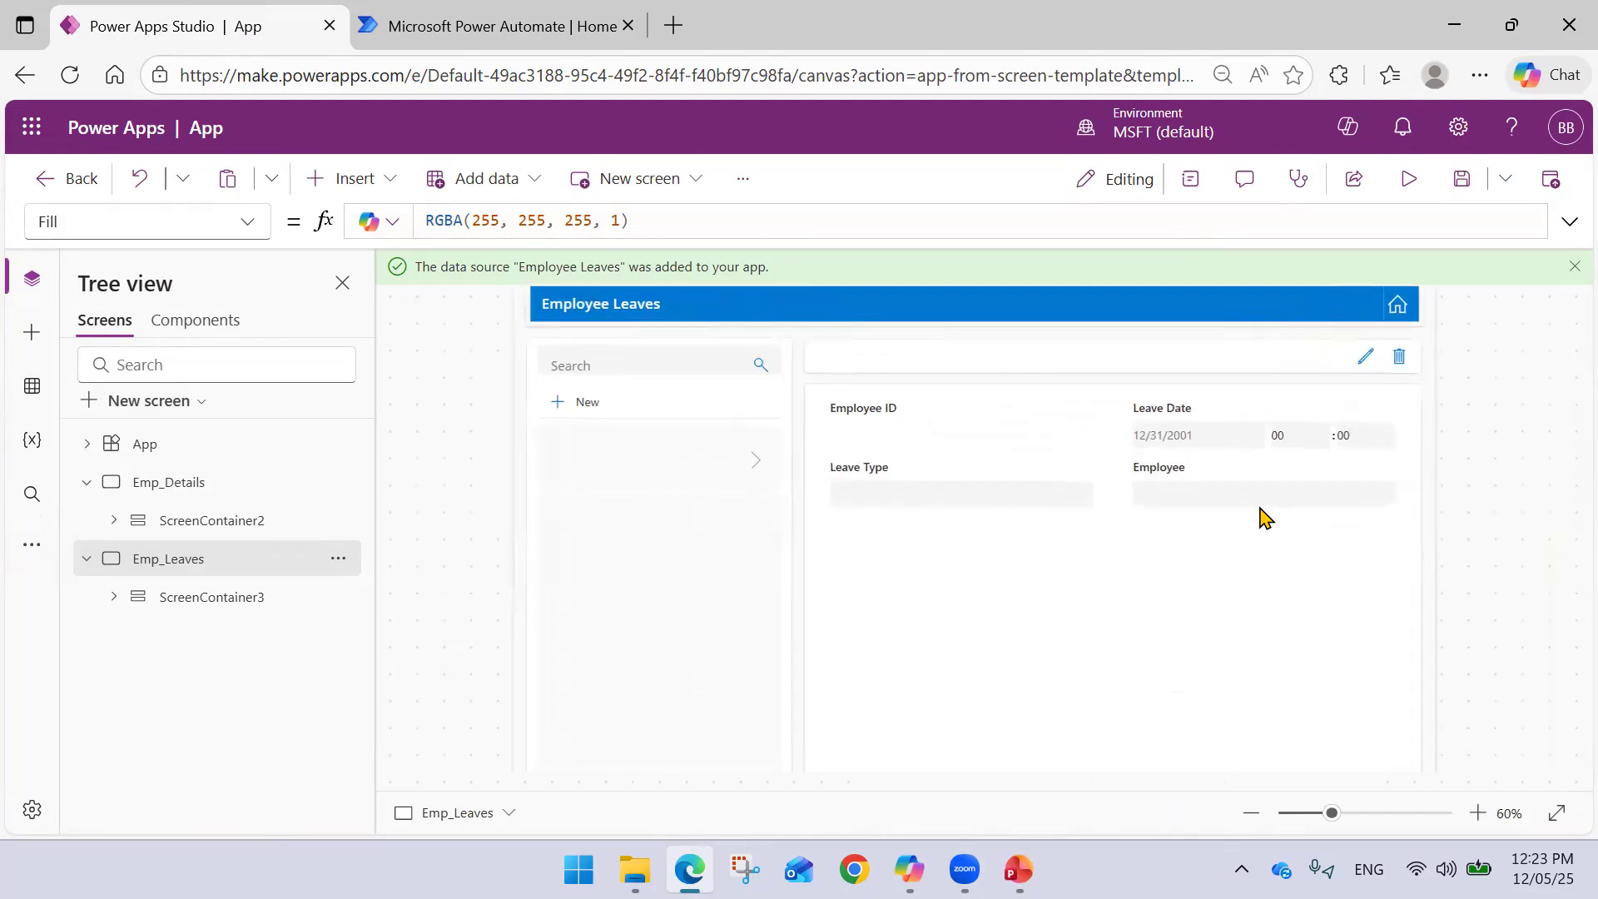
{"action": "scroll", "coordinate": [949, 493], "scroll_direction": "down", "scroll_amount": 1}
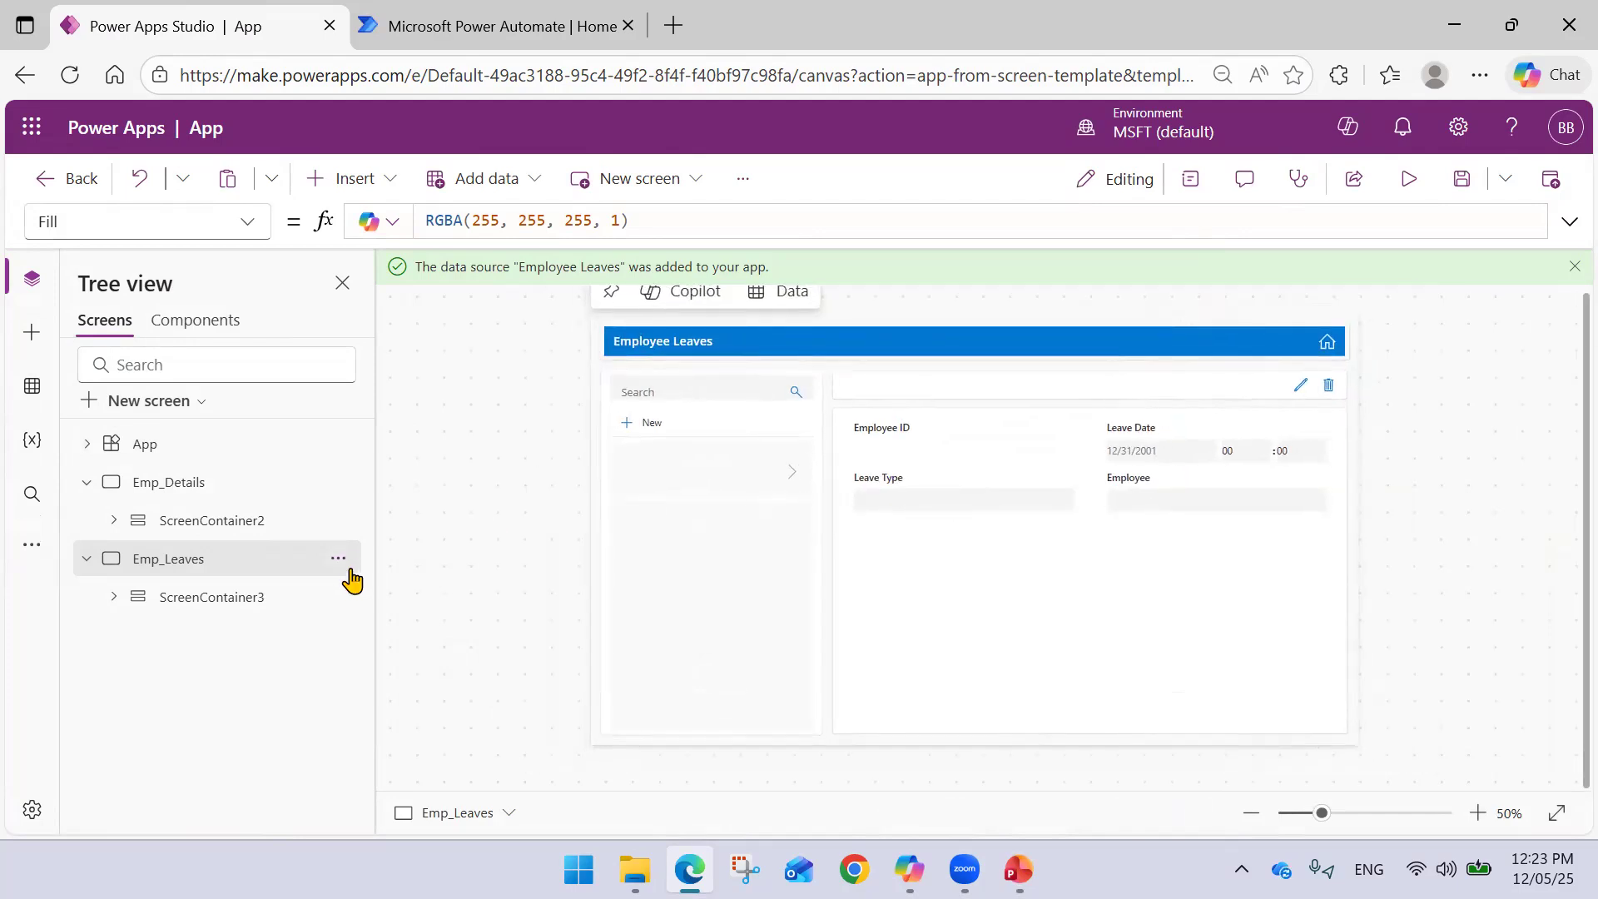
{"action": "left_click", "coordinate": [115, 598]}
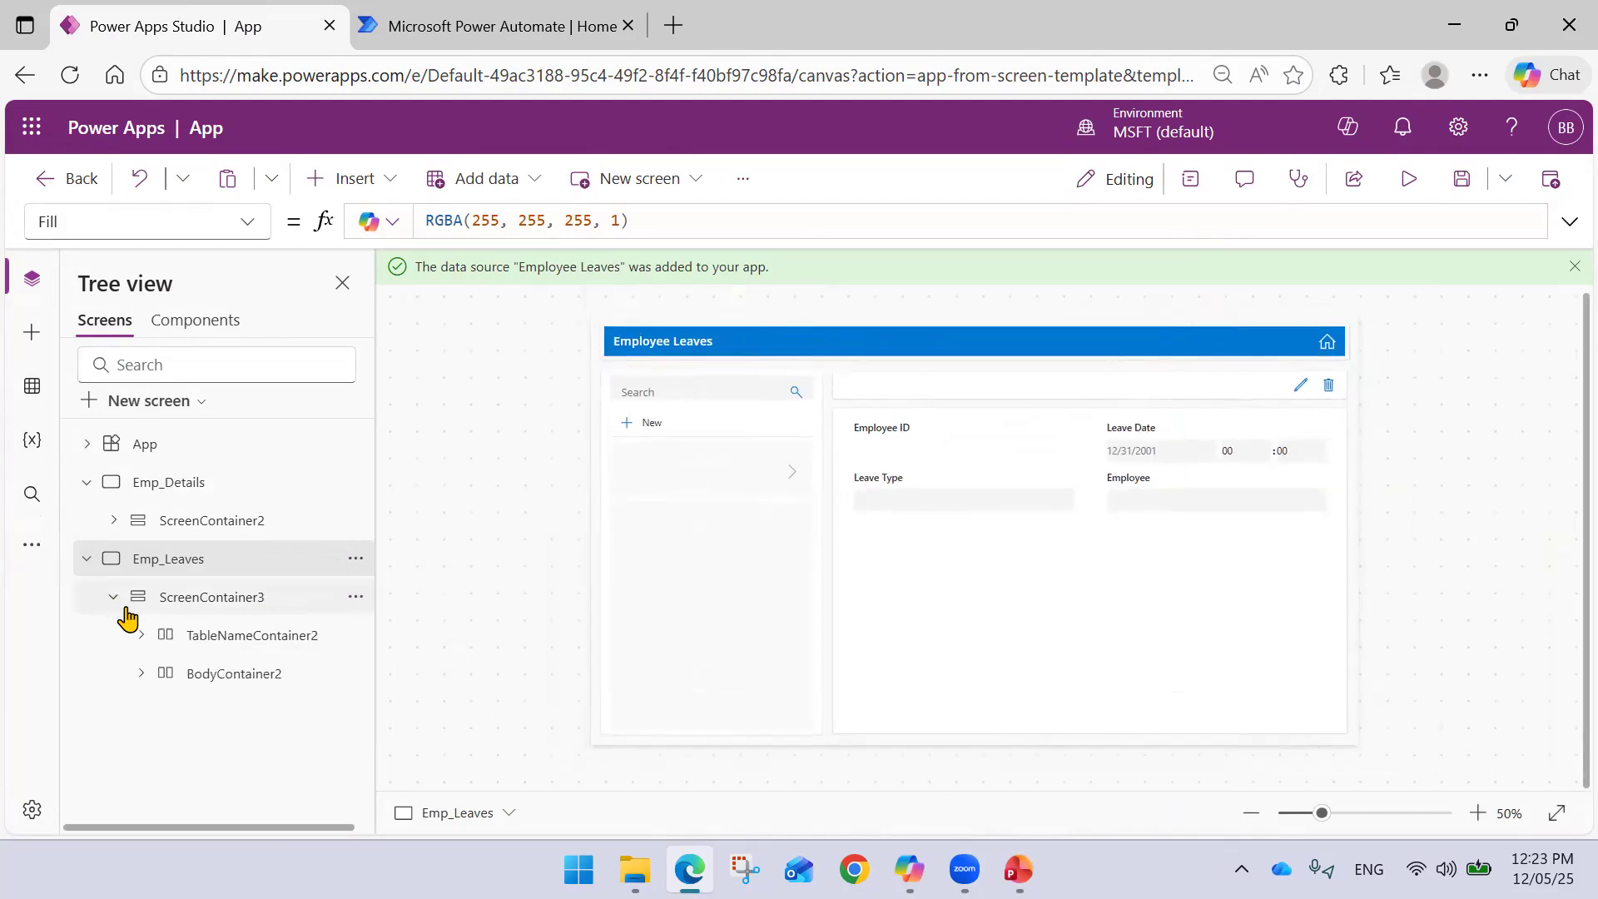
{"action": "left_click", "coordinate": [205, 642]}
{"action": "left_click", "coordinate": [204, 672]}
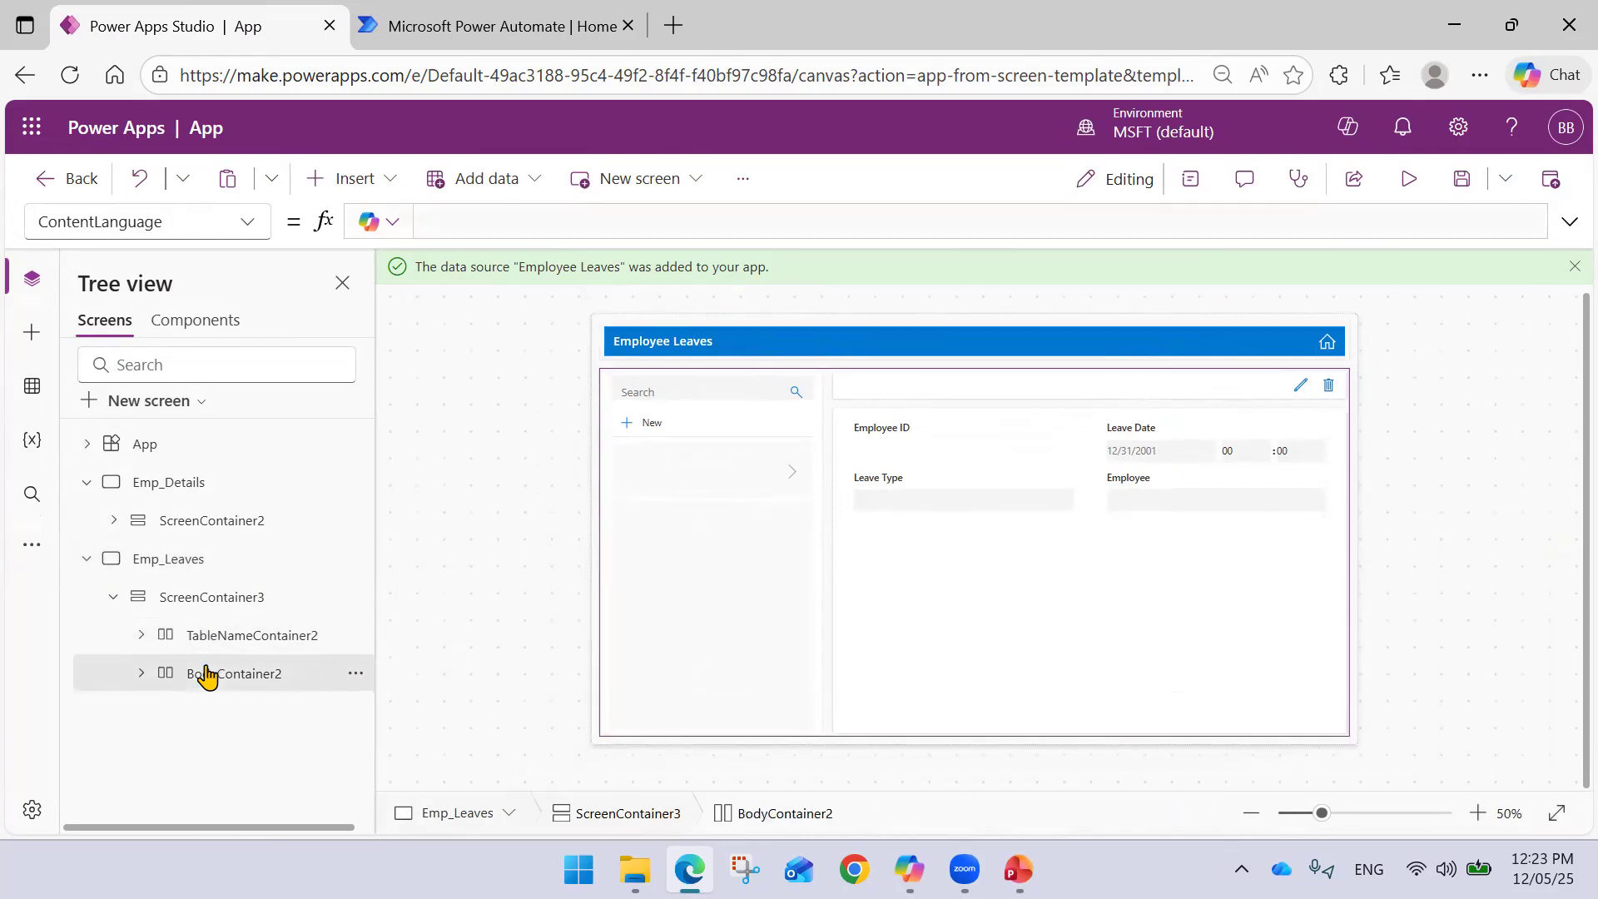
{"action": "left_click", "coordinate": [355, 674]}
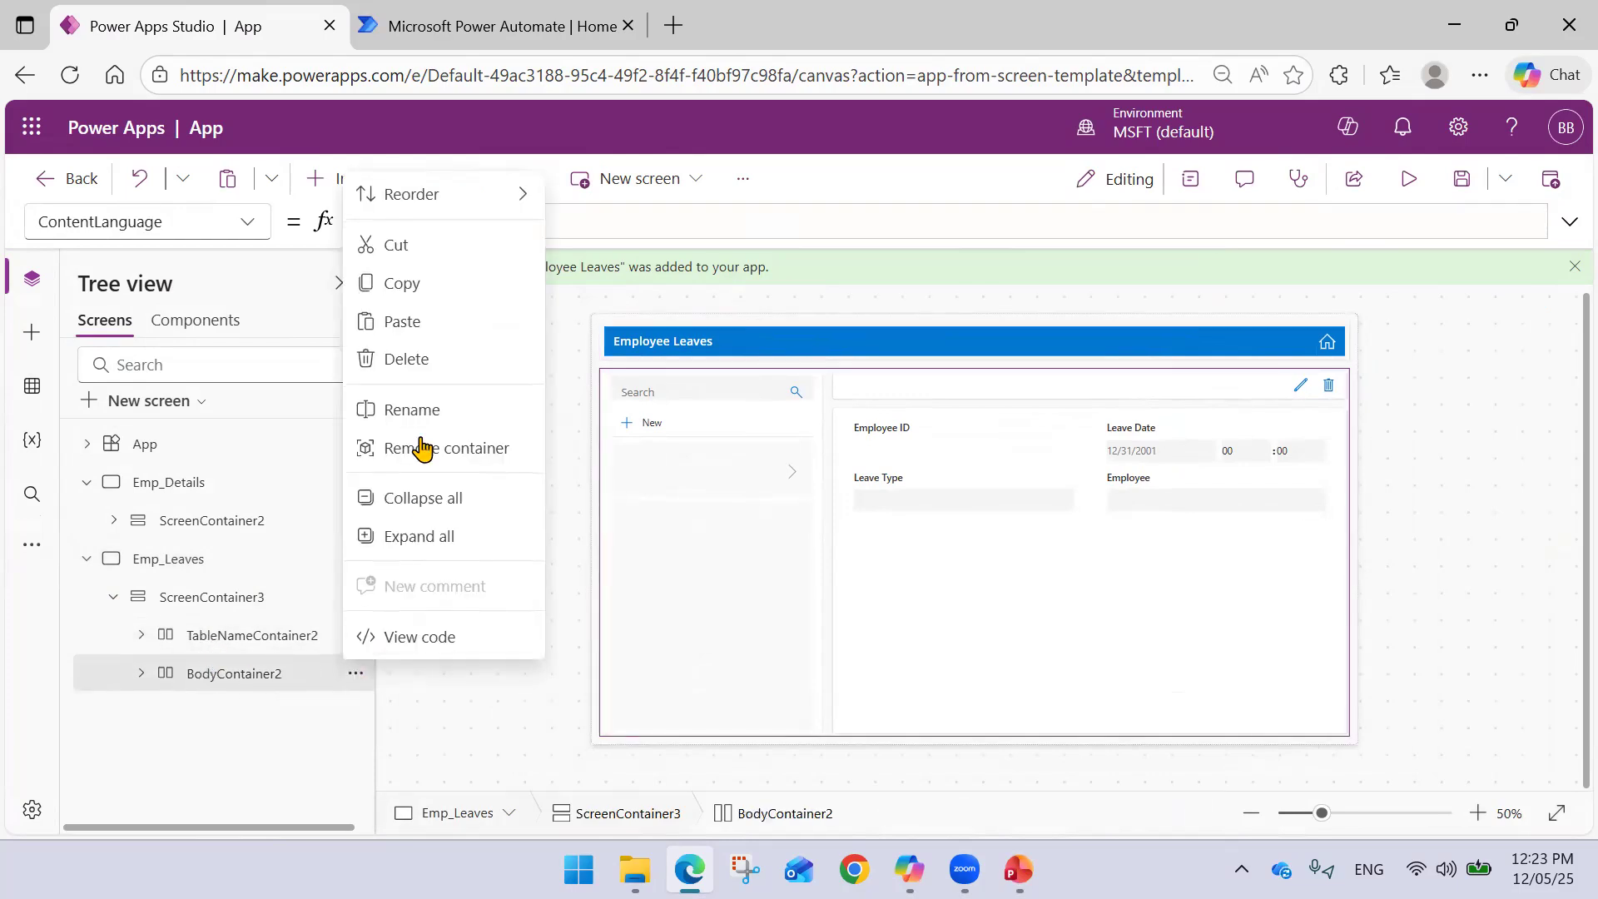
{"action": "left_click", "coordinate": [433, 359]}
{"action": "left_click", "coordinate": [223, 640]}
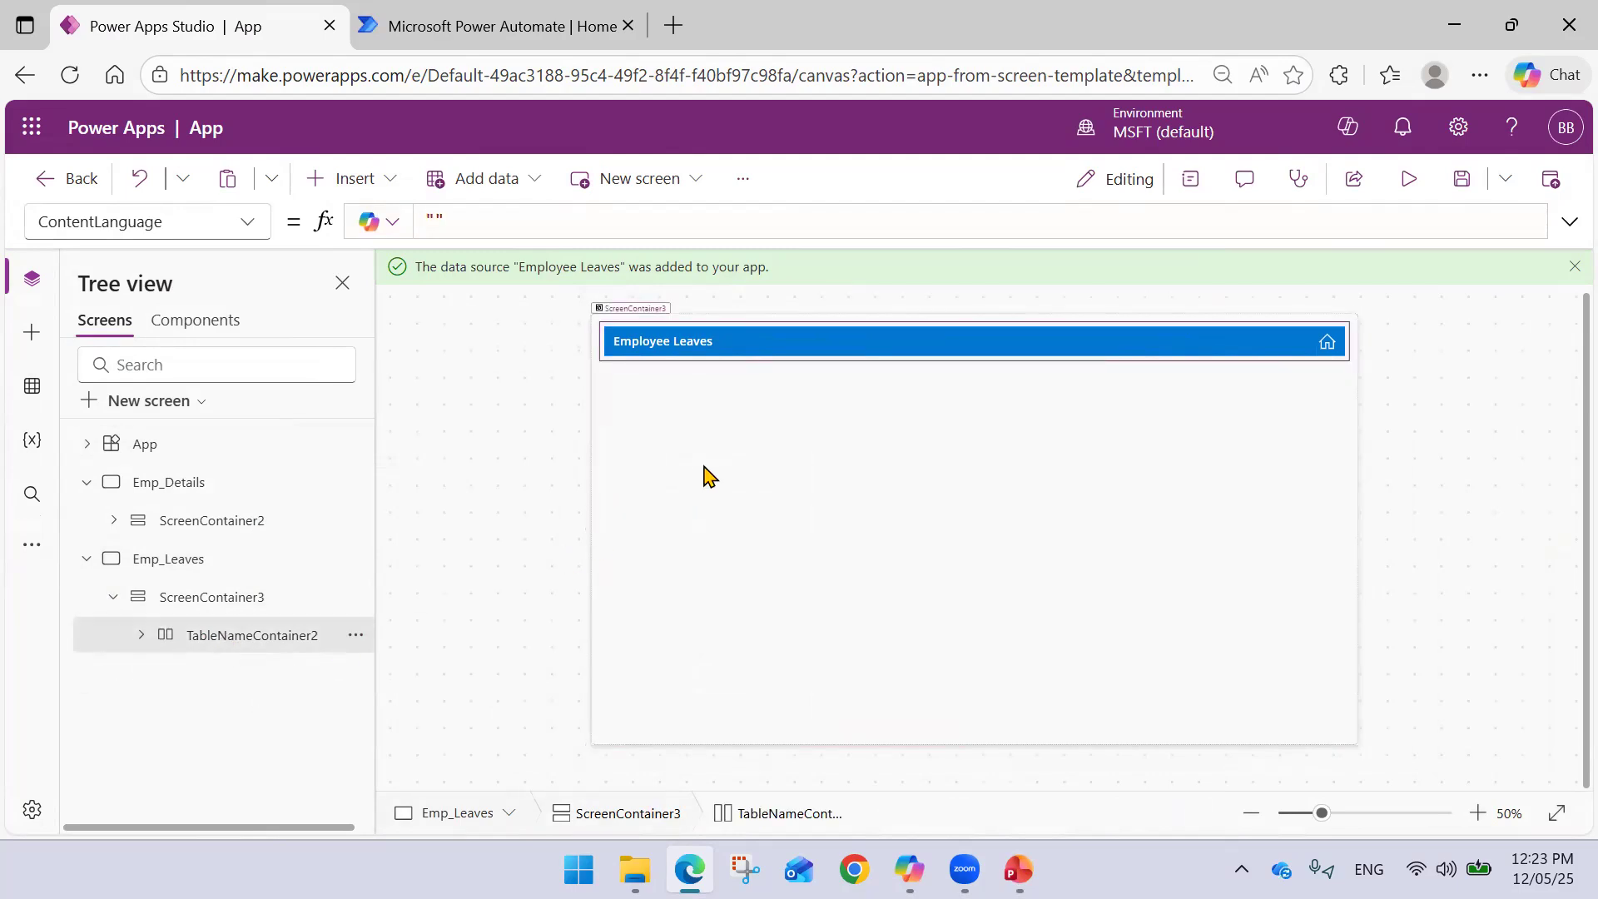
{"action": "left_click", "coordinate": [740, 429]}
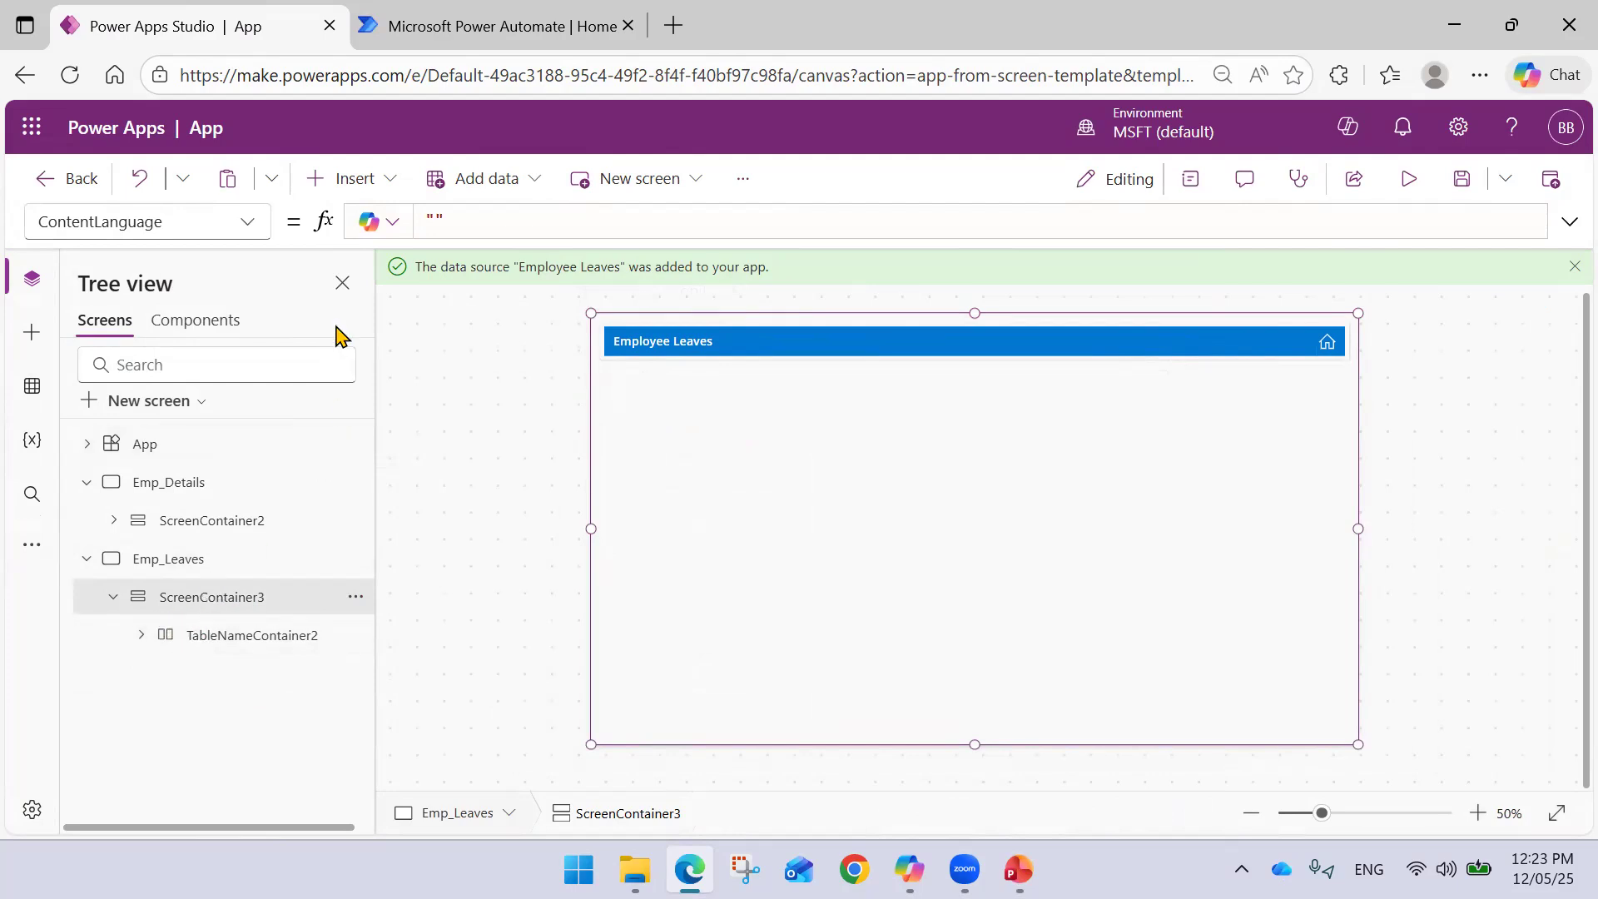
- Insert an empty container below the Emp_Leaves header
{"action": "left_click", "coordinate": [376, 183]}
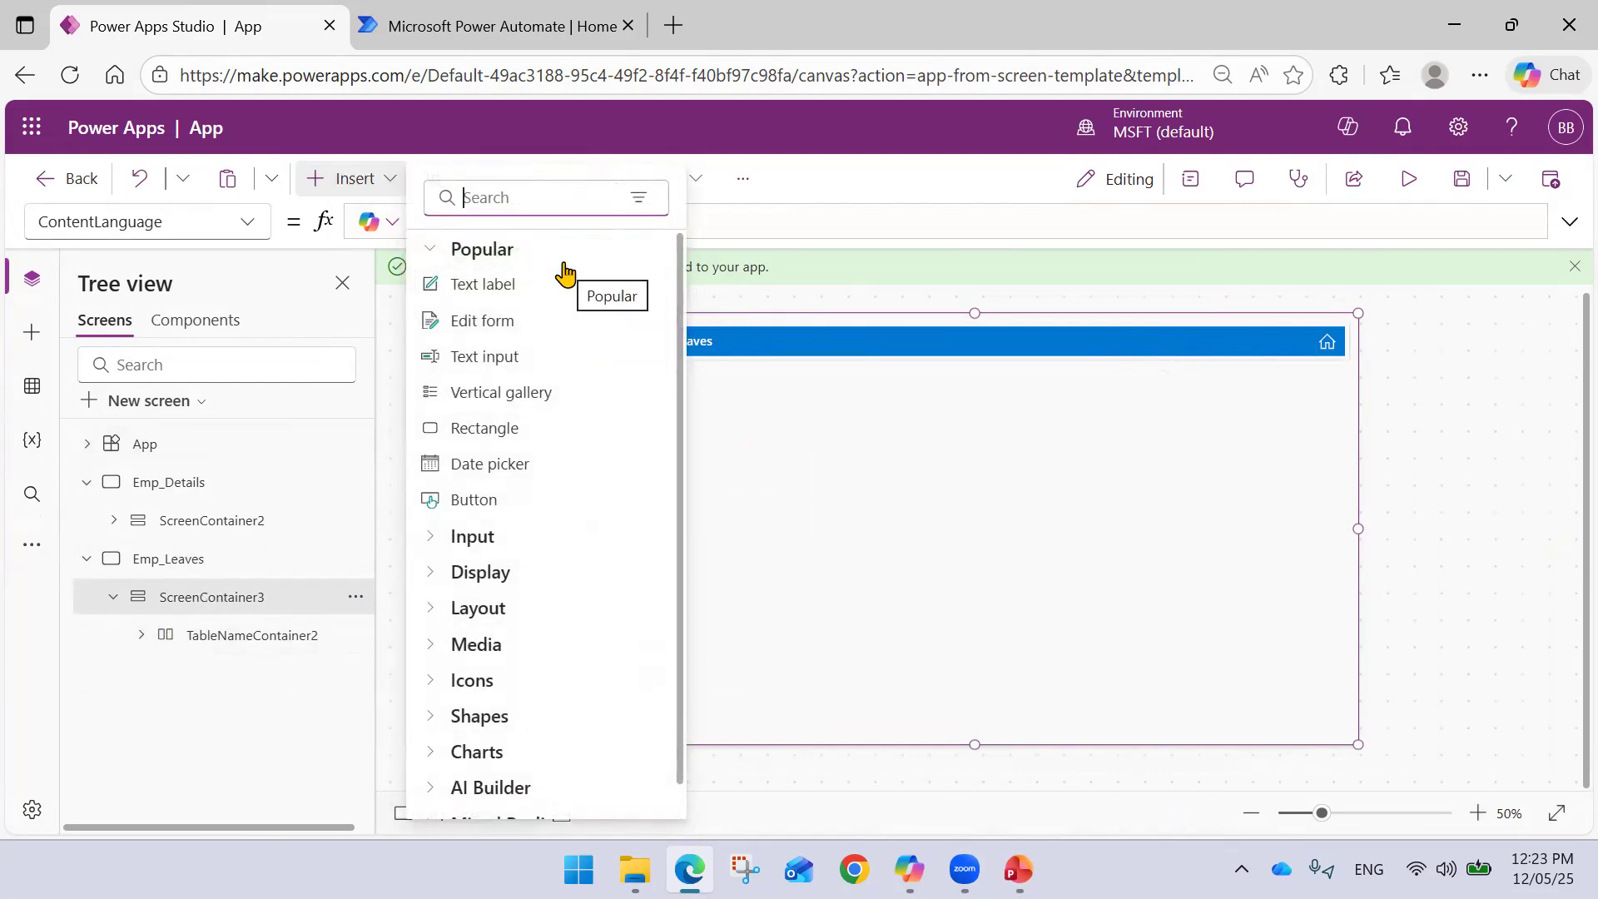
{"action": "type", "text": "Conta"}
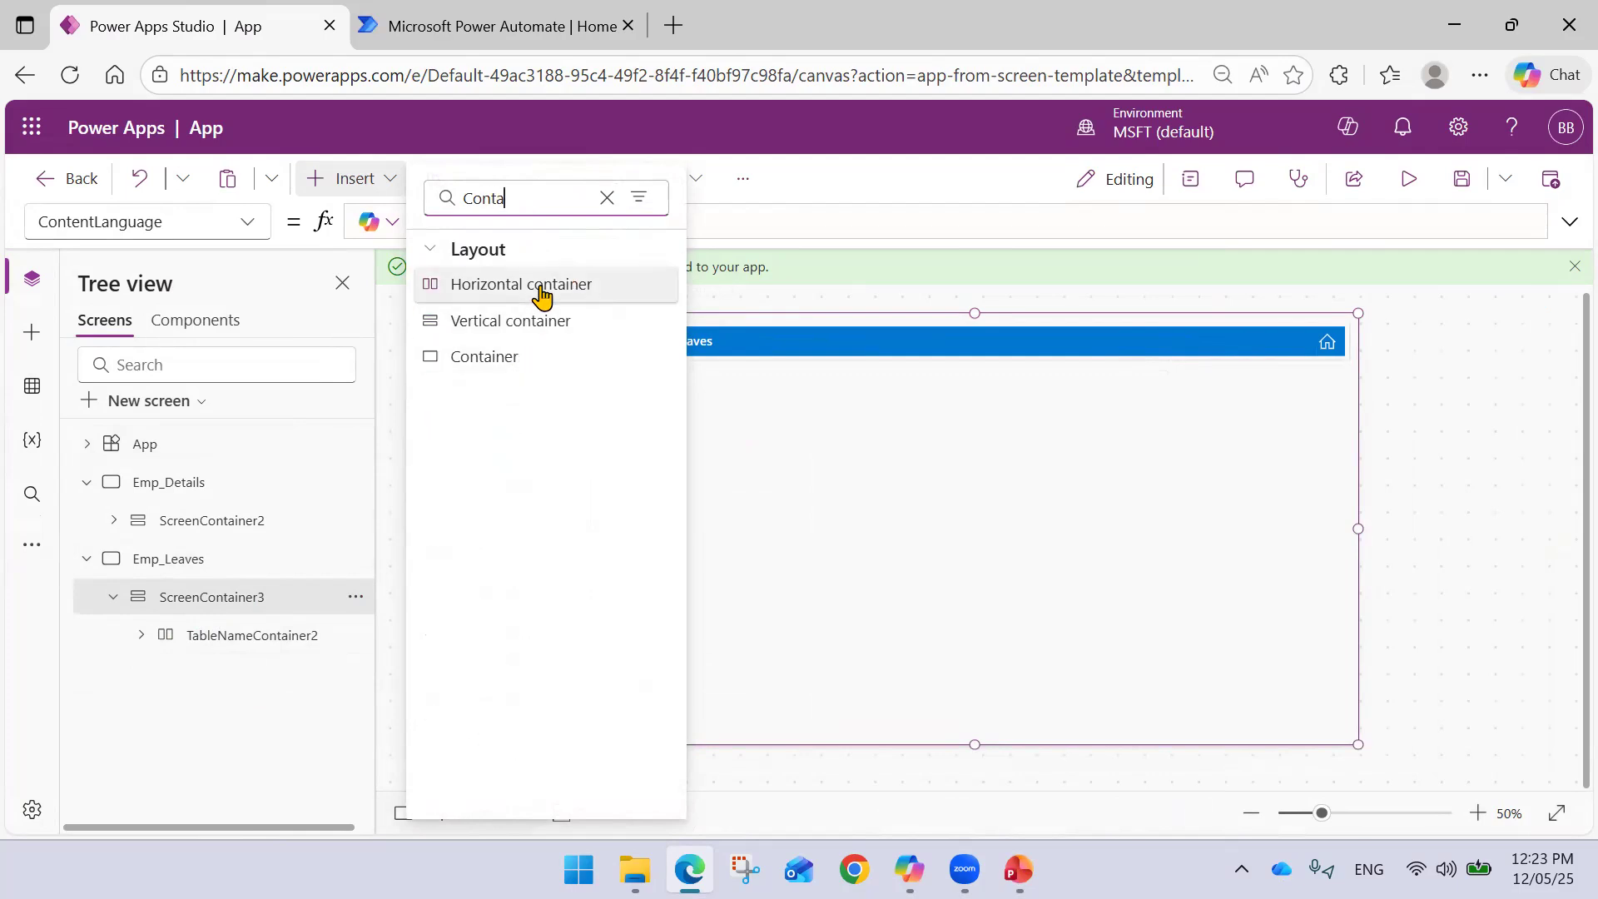
{"action": "left_click", "coordinate": [522, 357]}
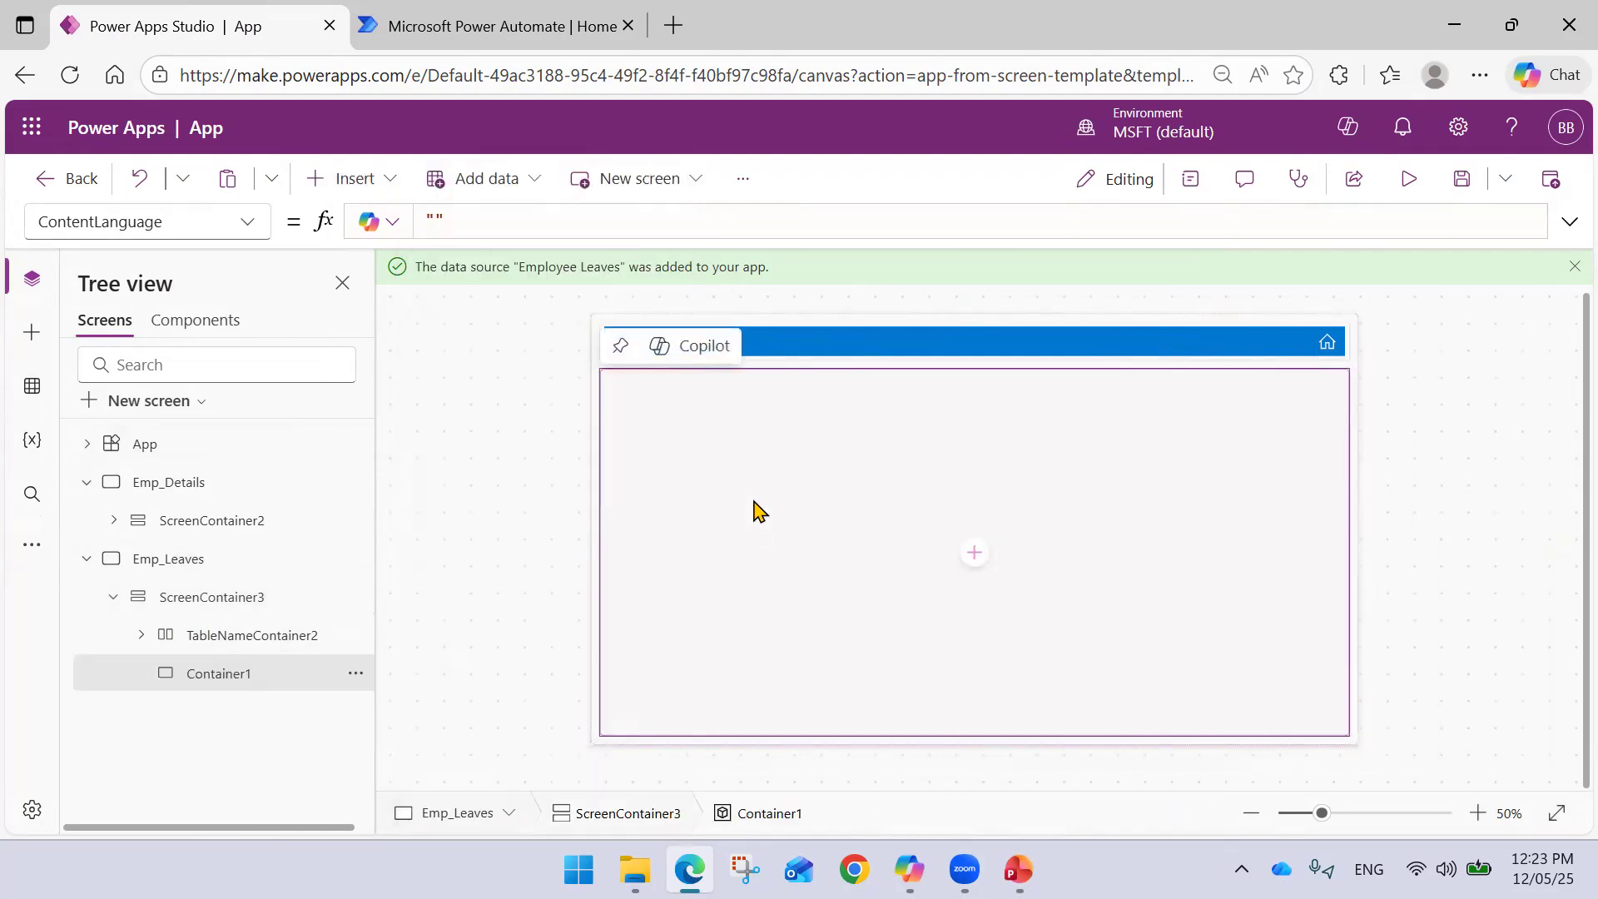
{"action": "left_click", "coordinate": [1401, 463]}
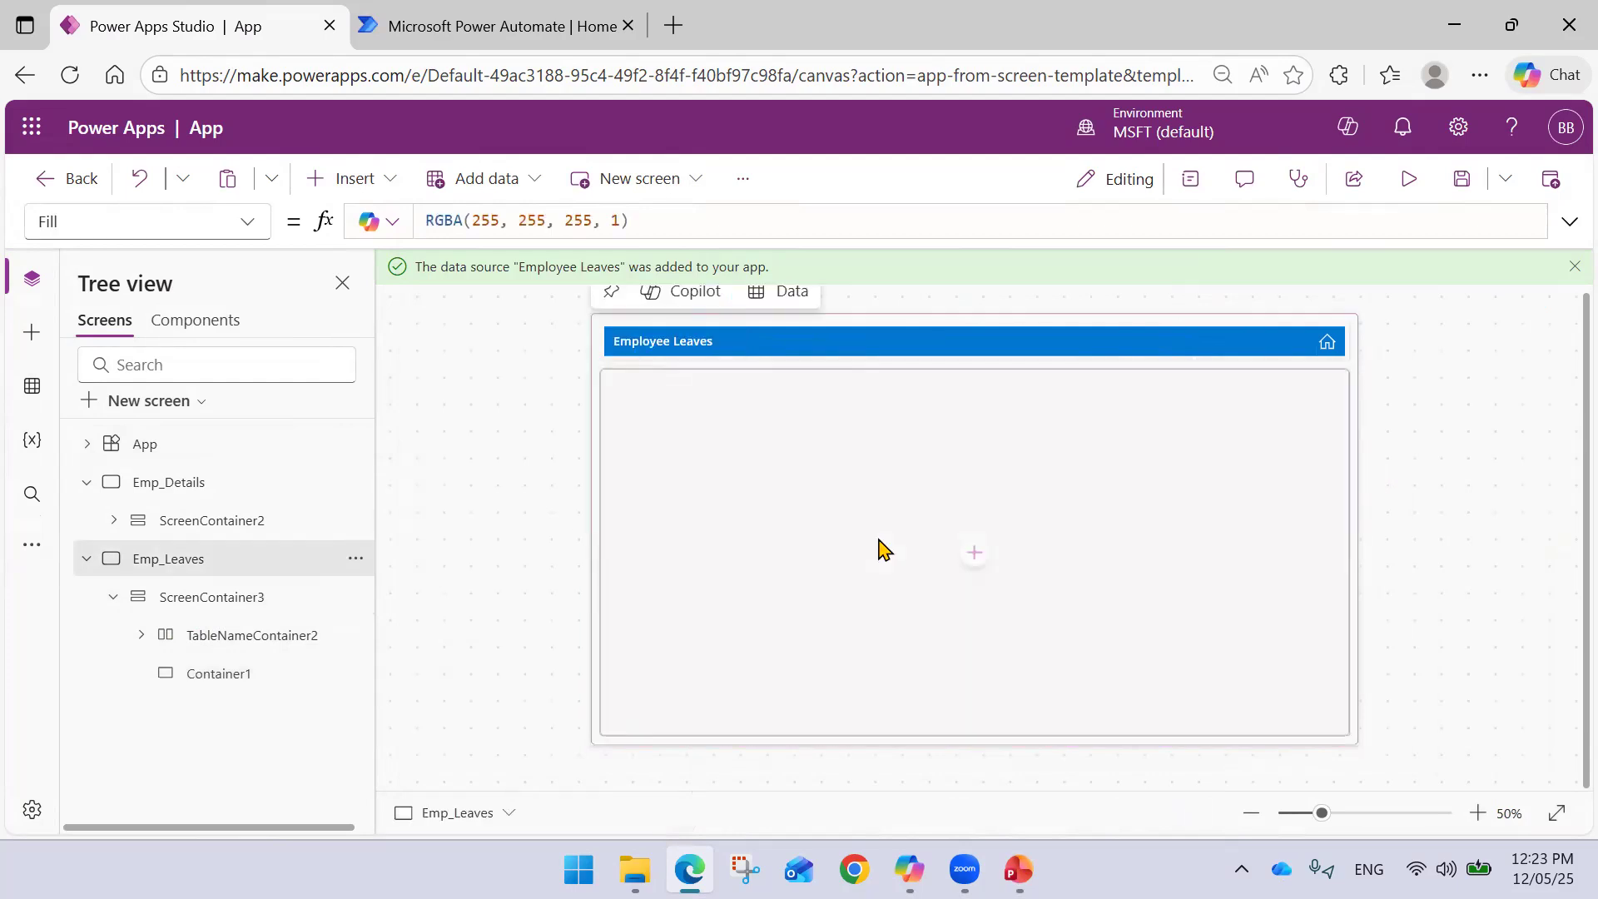
- Add a text label reading 'Employee ID' inside the container, nudged slightly right
{"action": "left_click", "coordinate": [971, 556]}
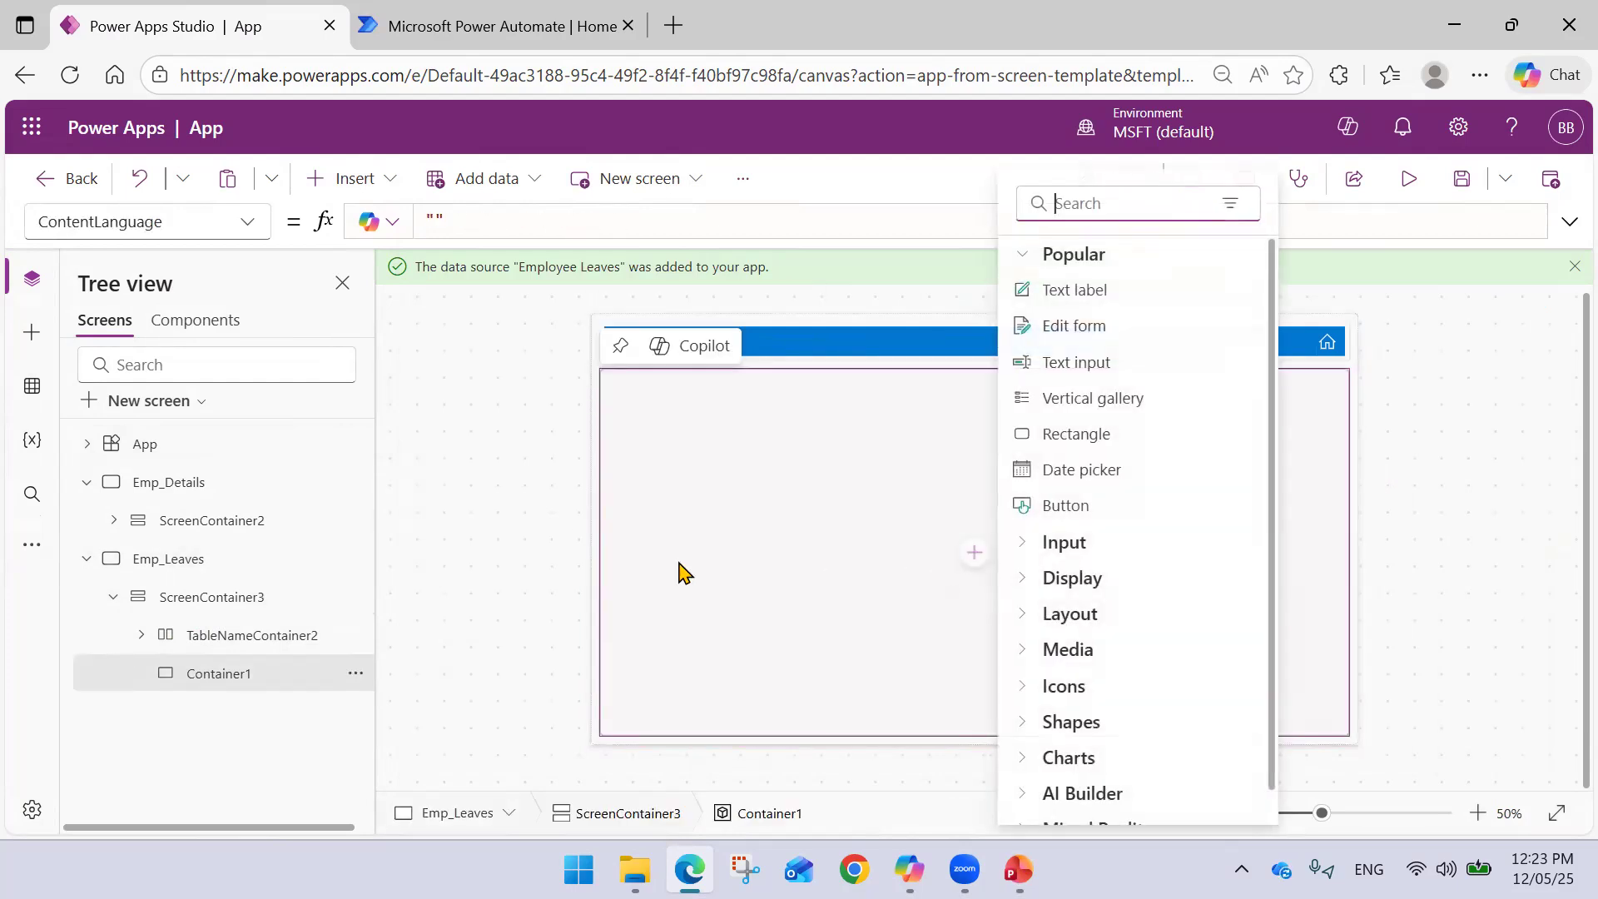
{"action": "left_click", "coordinate": [1092, 294]}
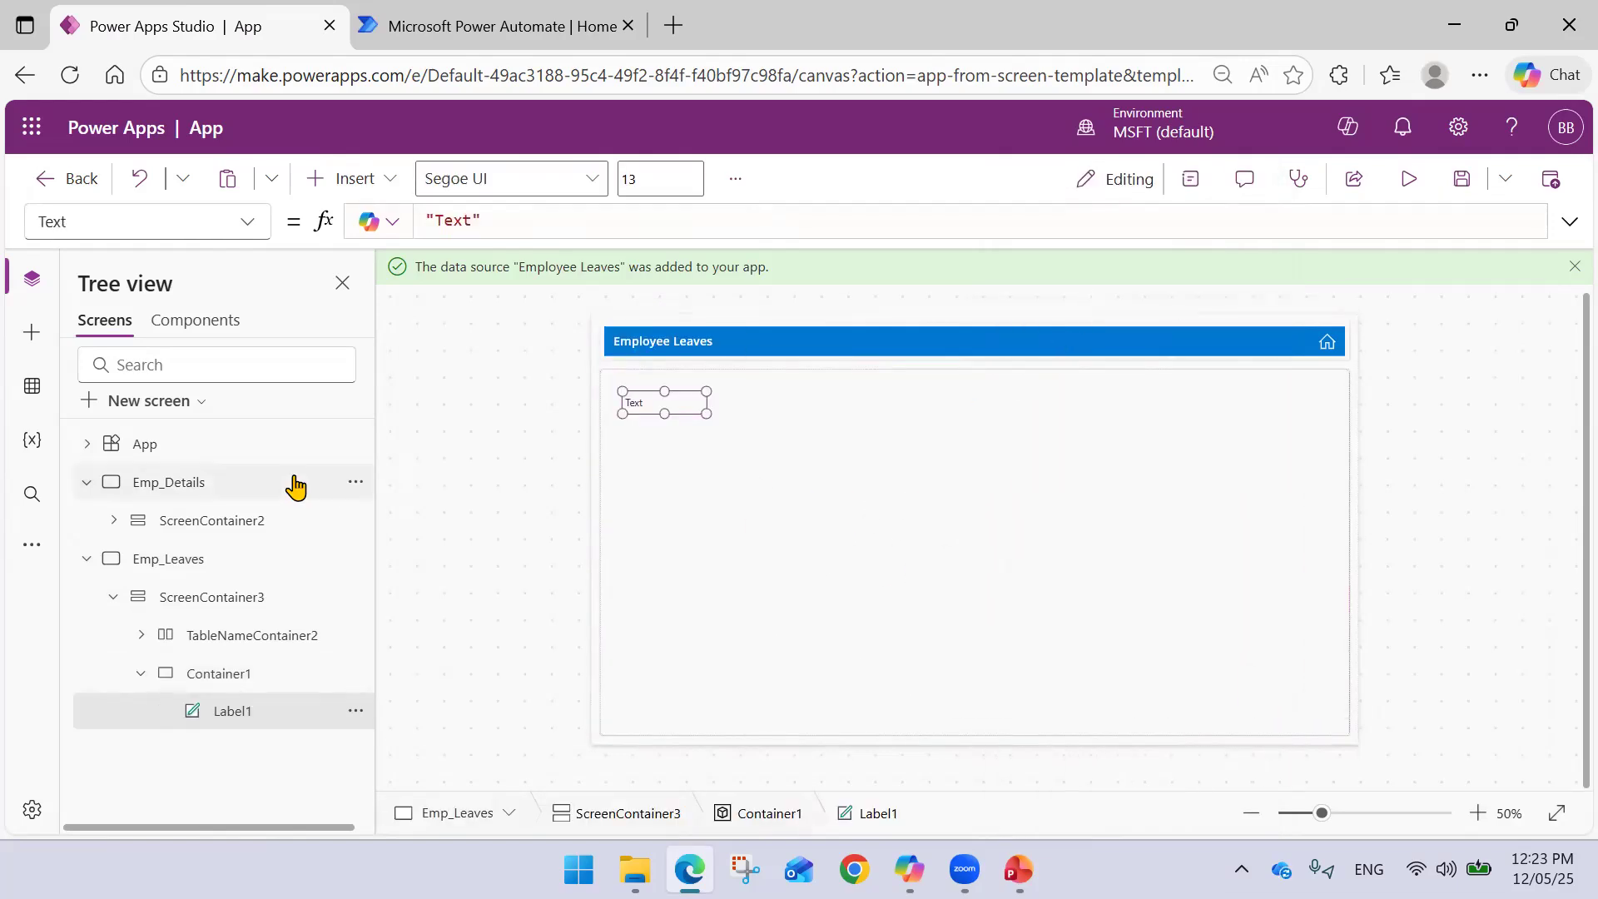
{"action": "double_click", "coordinate": [463, 222]}
{"action": "type", "text": "Employee I"}
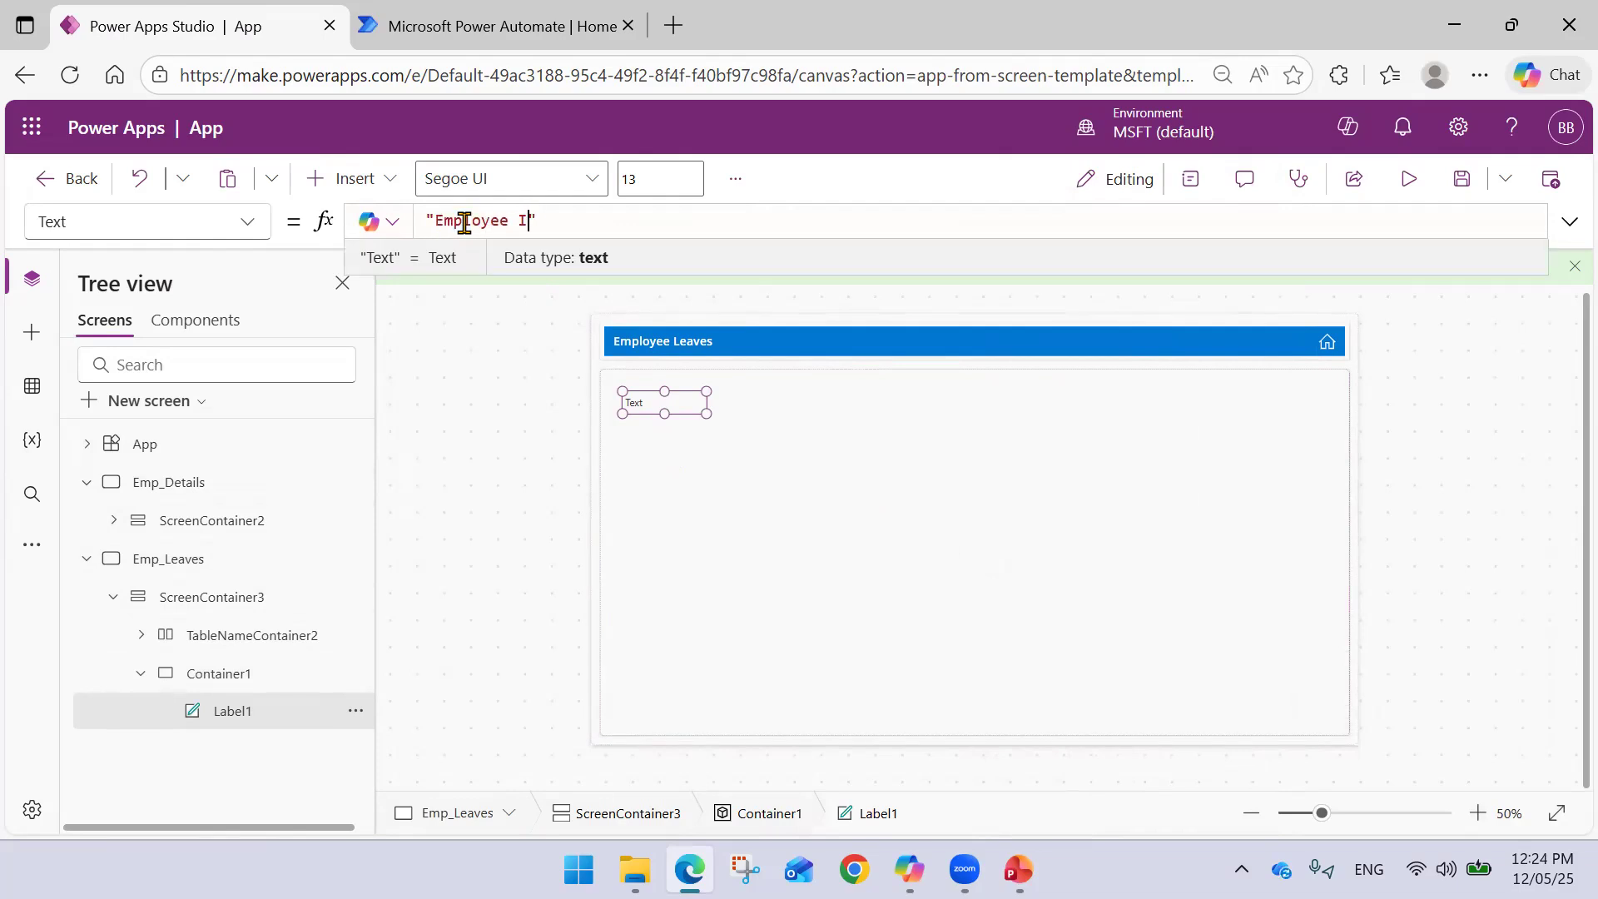
{"action": "type", "text": "D"}
{"action": "left_click", "coordinate": [476, 464]}
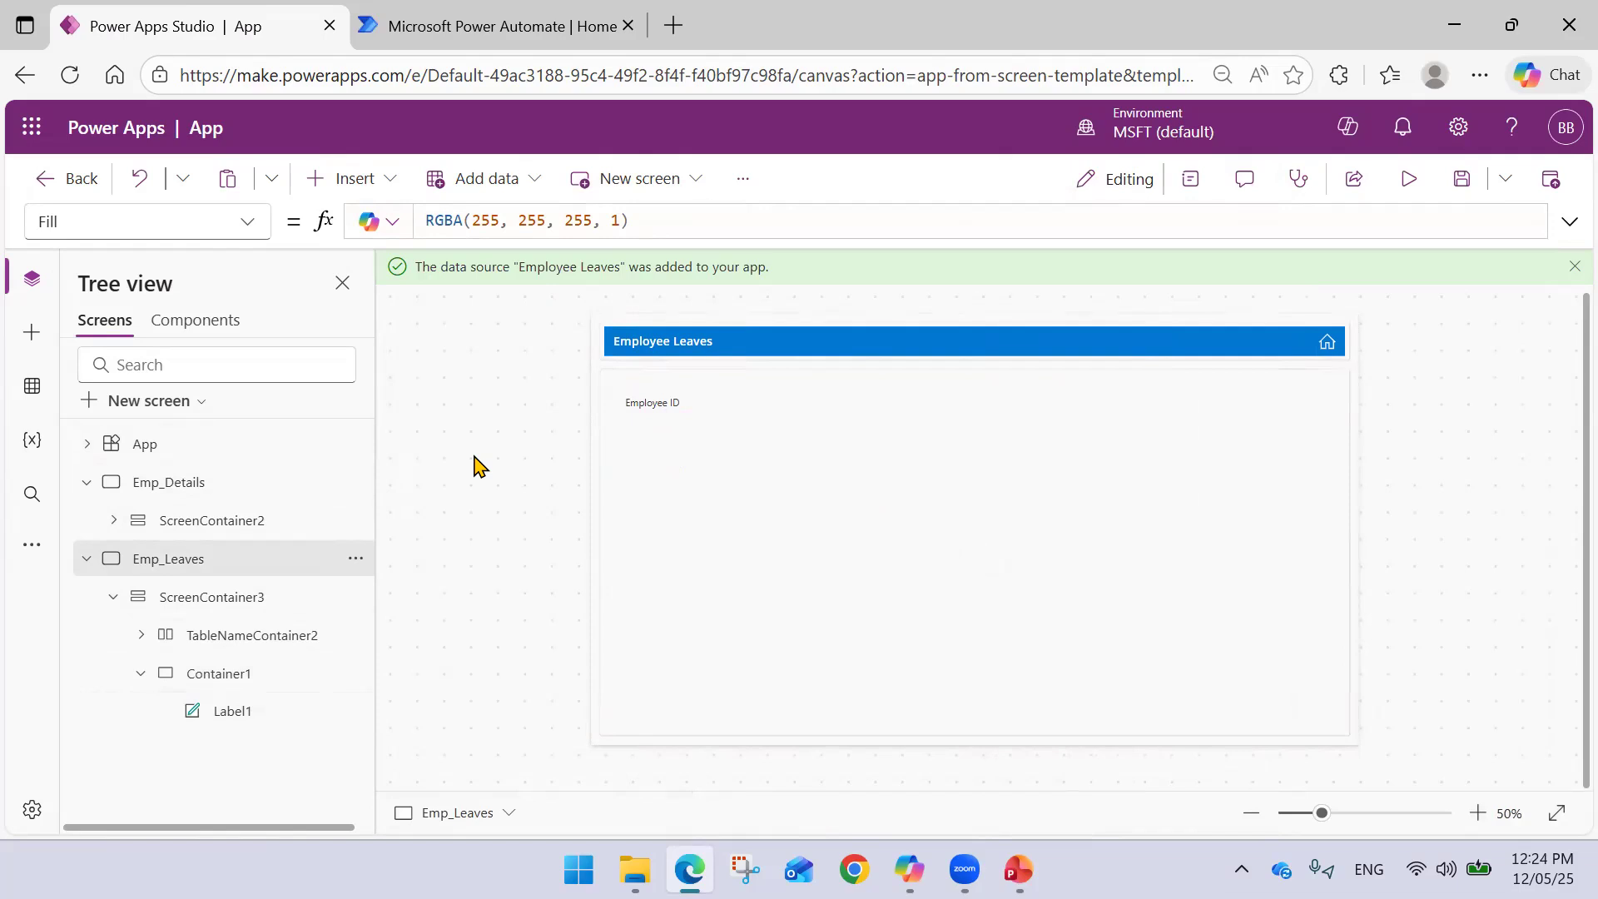
{"action": "left_click", "coordinate": [640, 406]}
{"action": "left_click_drag", "start_coordinate": [679, 406], "coordinate": [708, 413]}
{"action": "left_click", "coordinate": [792, 414]}
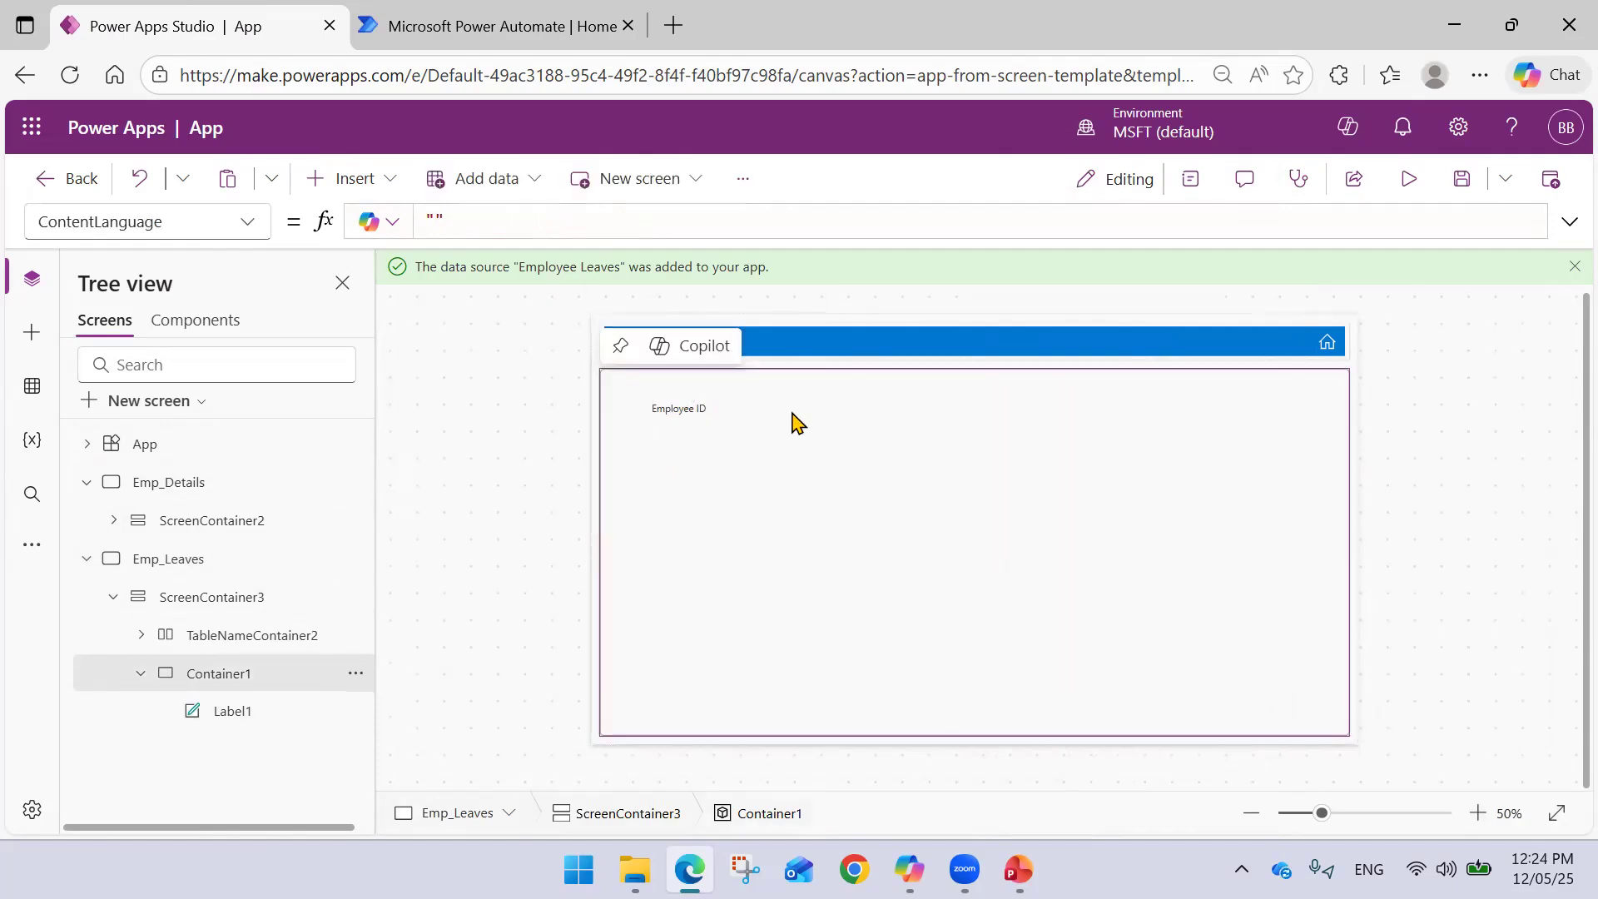
{"action": "left_click", "coordinate": [379, 176]}
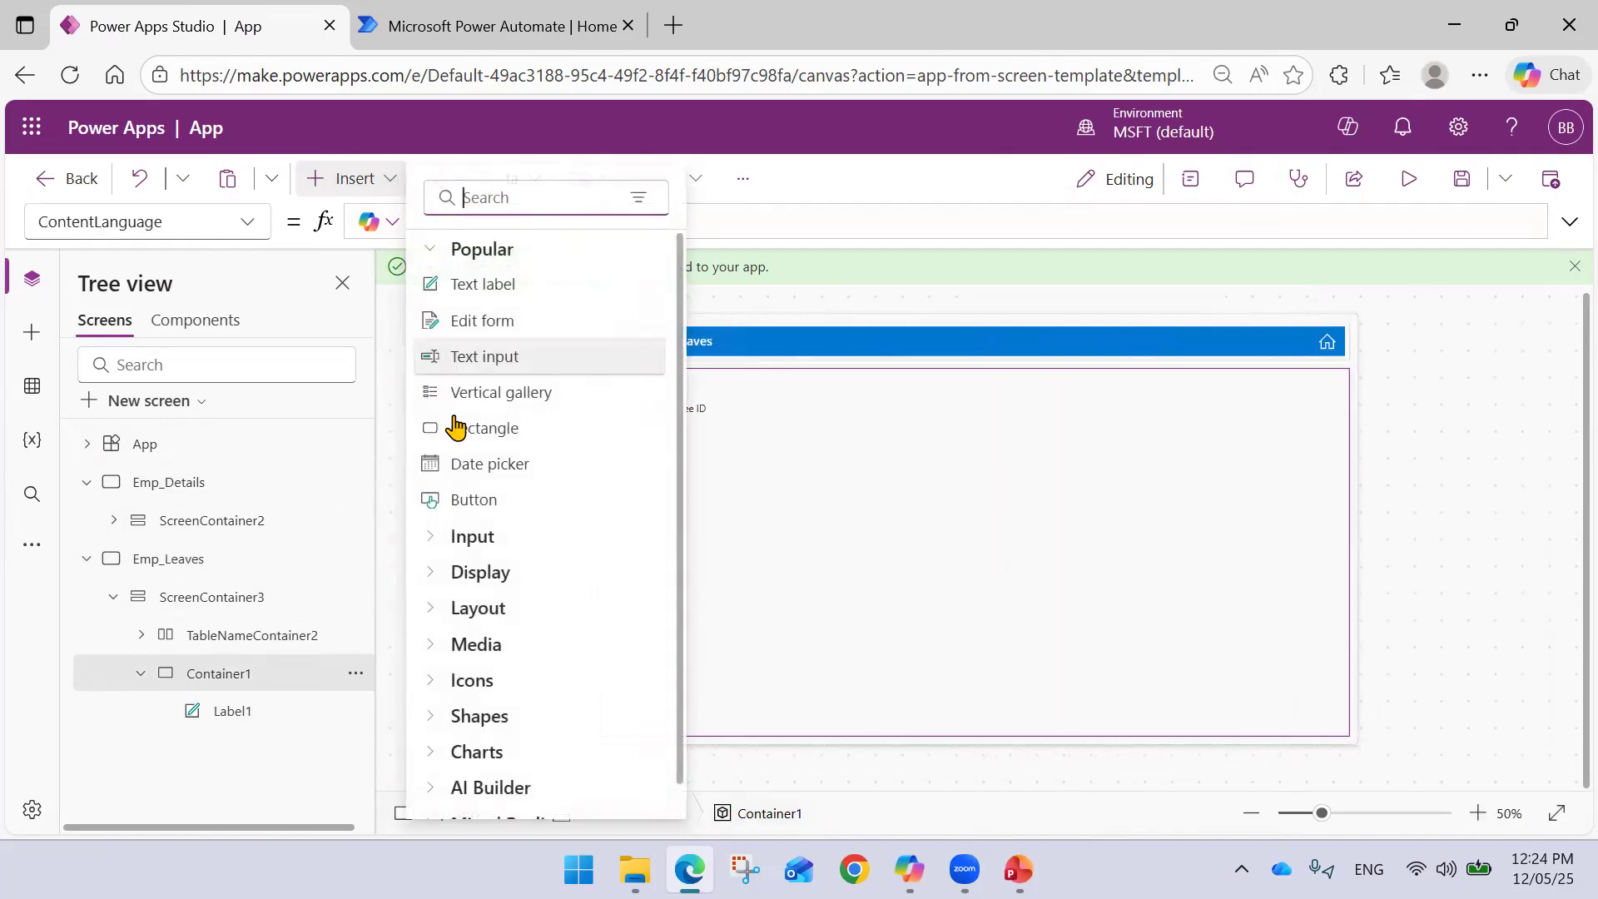
{"action": "left_click", "coordinate": [509, 369]}
{"action": "left_click_drag", "start_coordinate": [671, 405], "coordinate": [874, 408]}
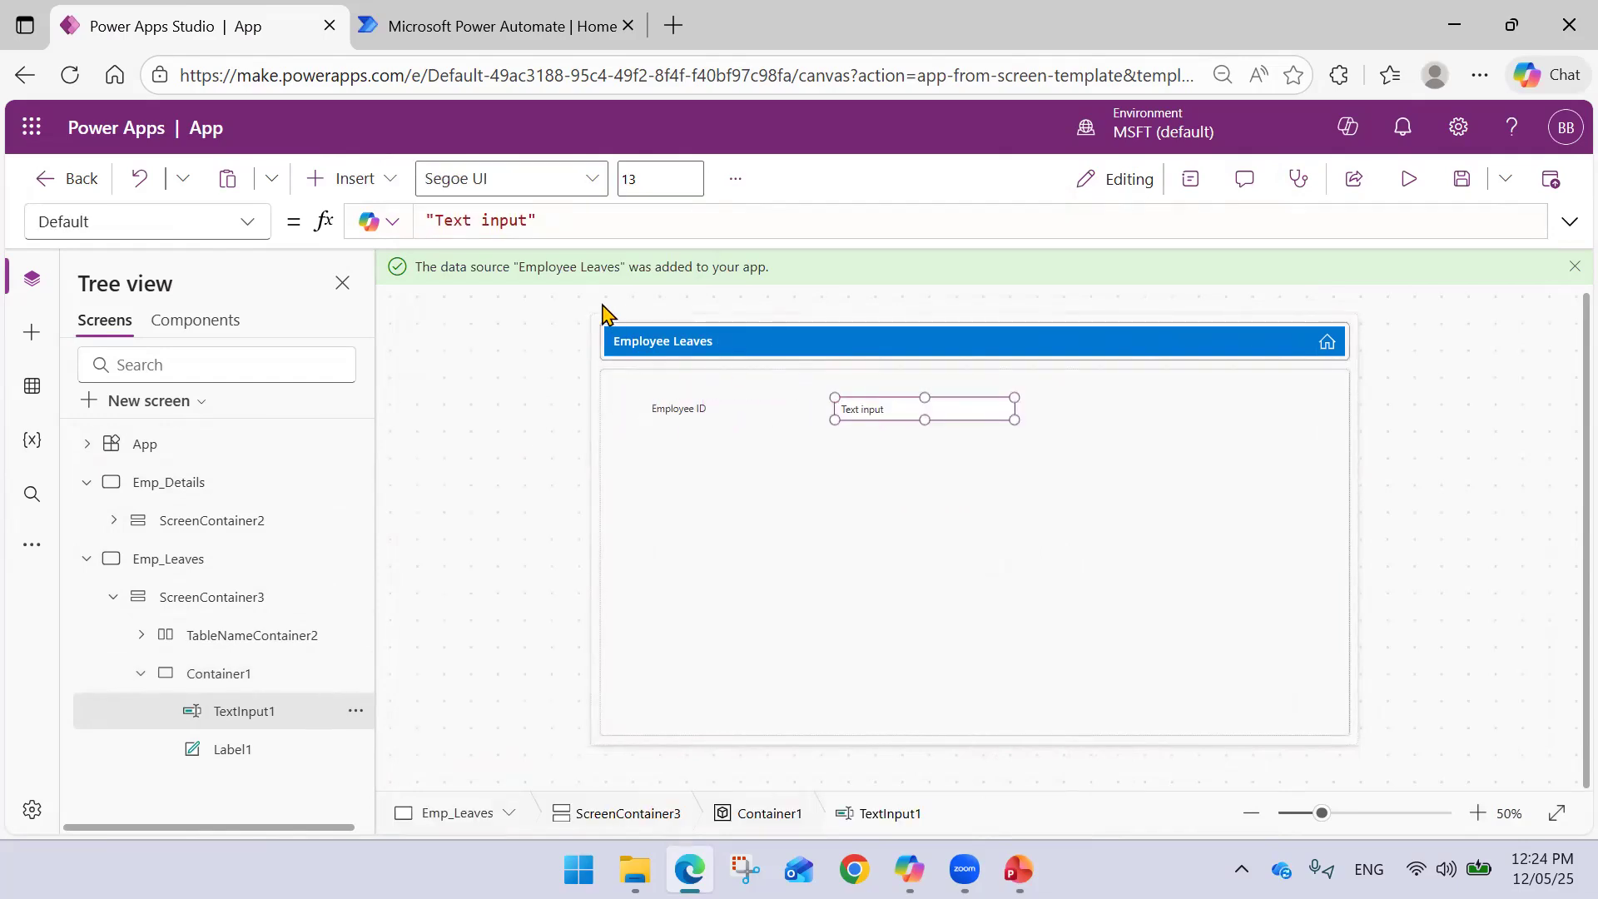
{"action": "left_click_drag", "start_coordinate": [441, 221], "coordinate": [519, 220]}
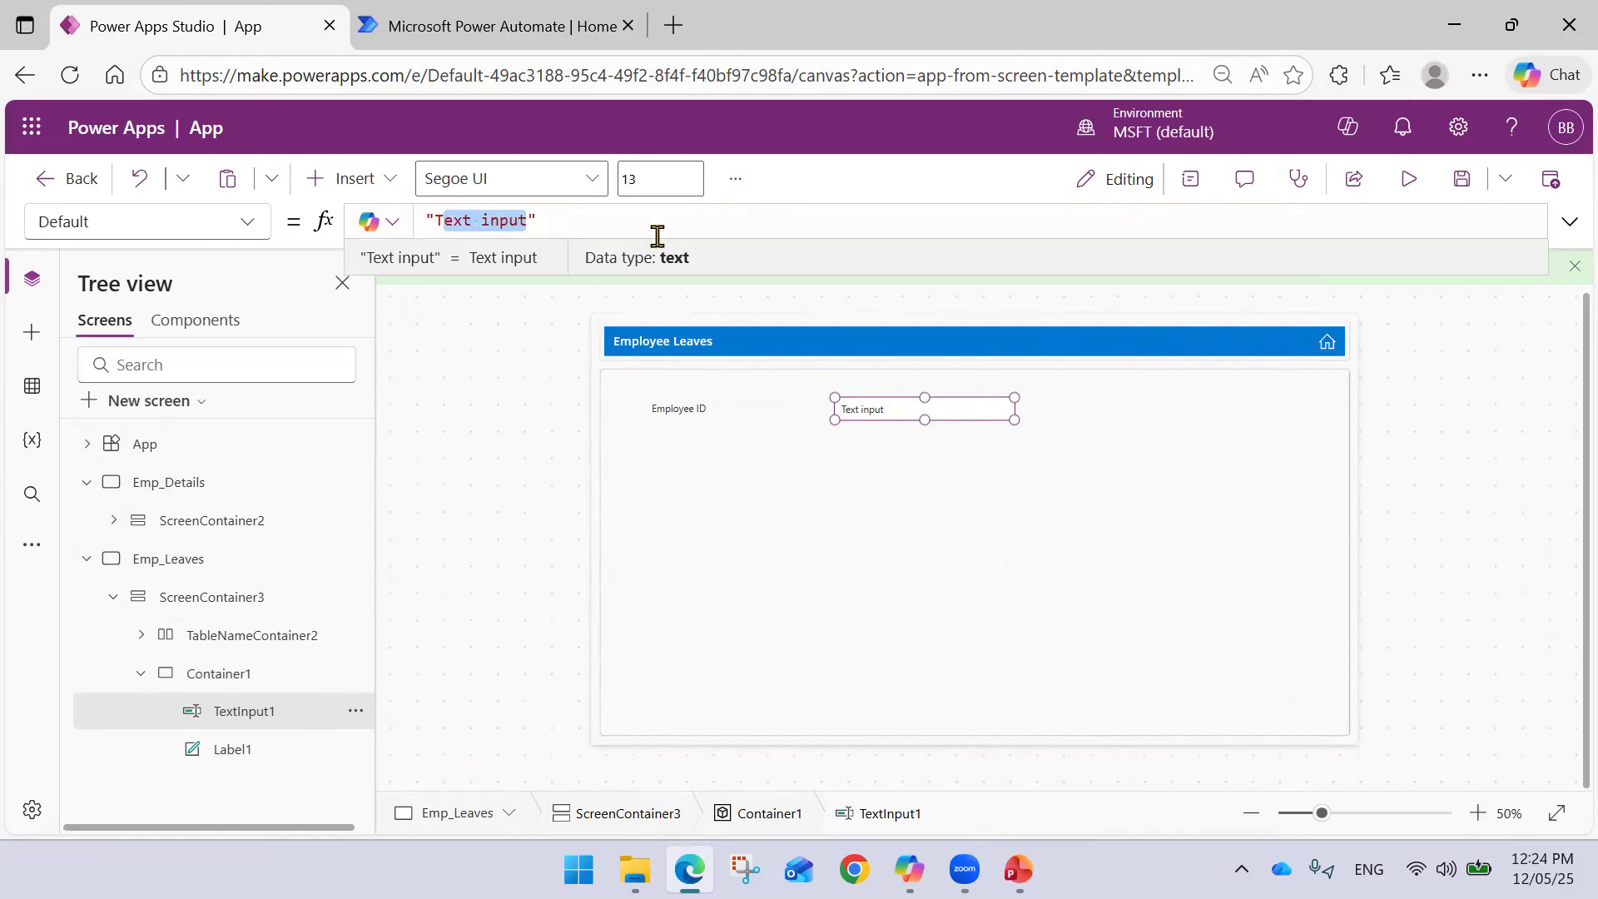
{"action": "key", "text": "BackSpace"}
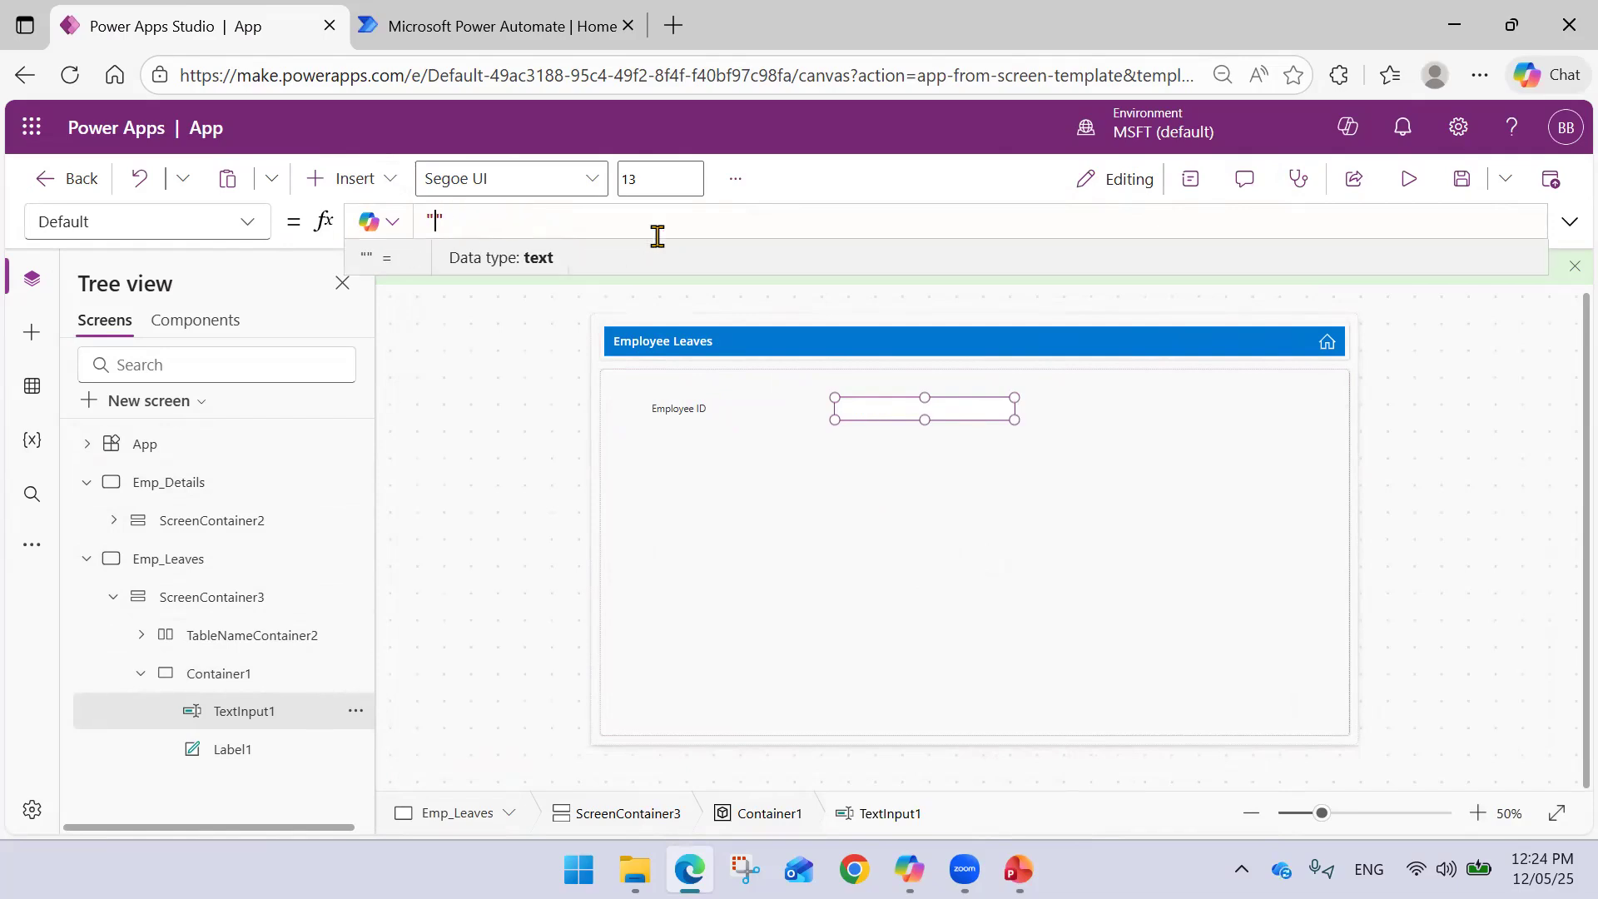
{"action": "left_click", "coordinate": [247, 225]}
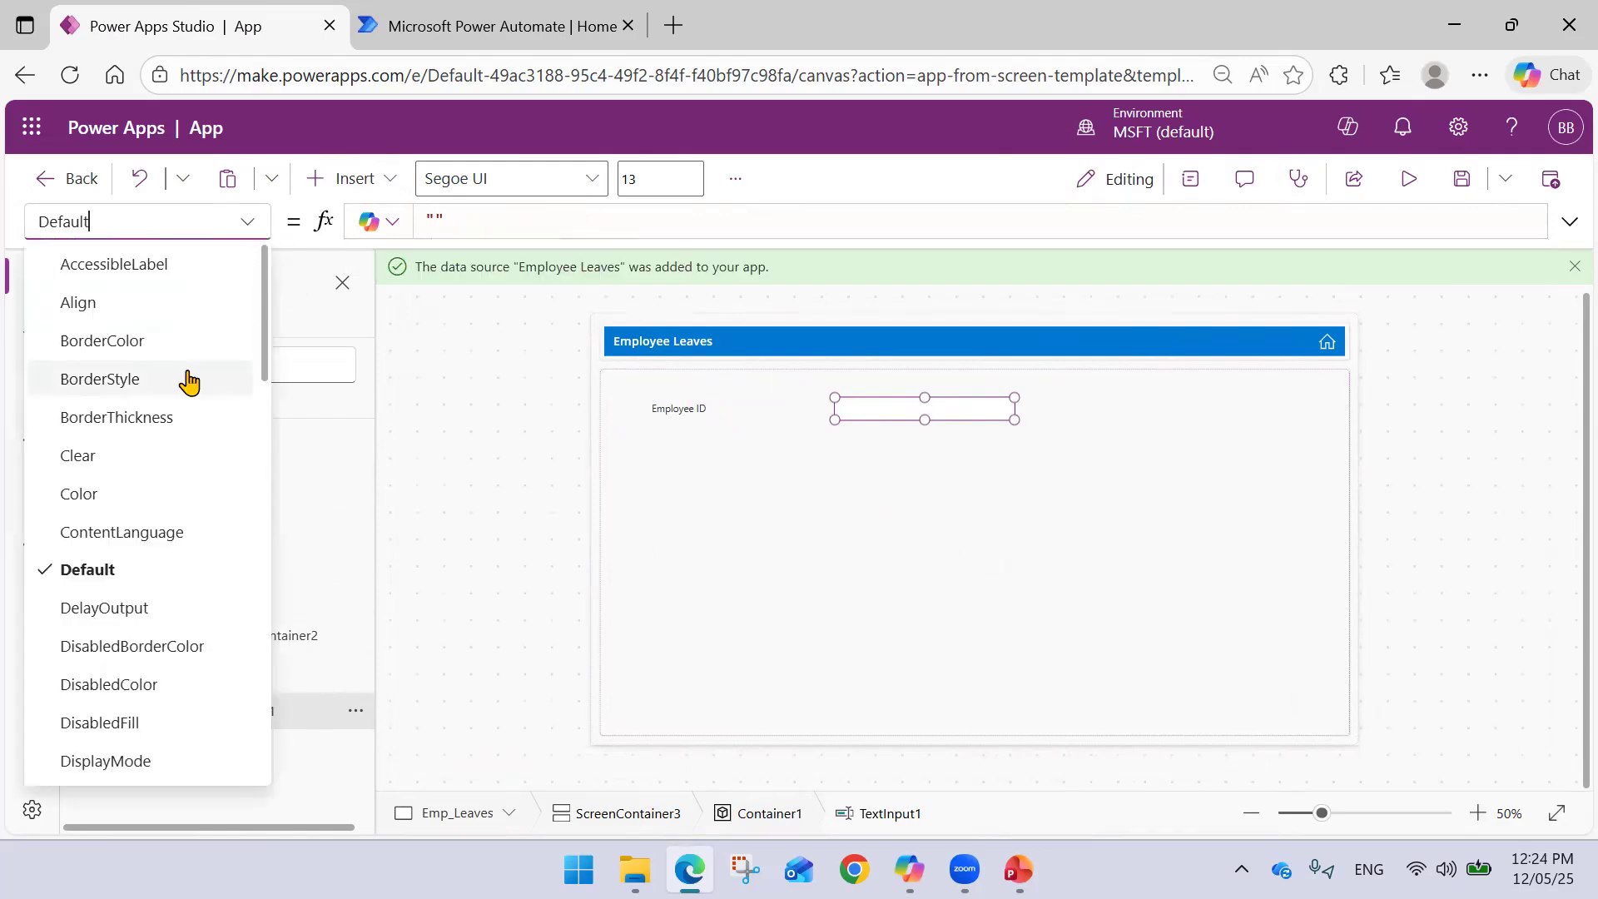
{"action": "scroll", "coordinate": [150, 407], "scroll_direction": "down", "scroll_amount": 5}
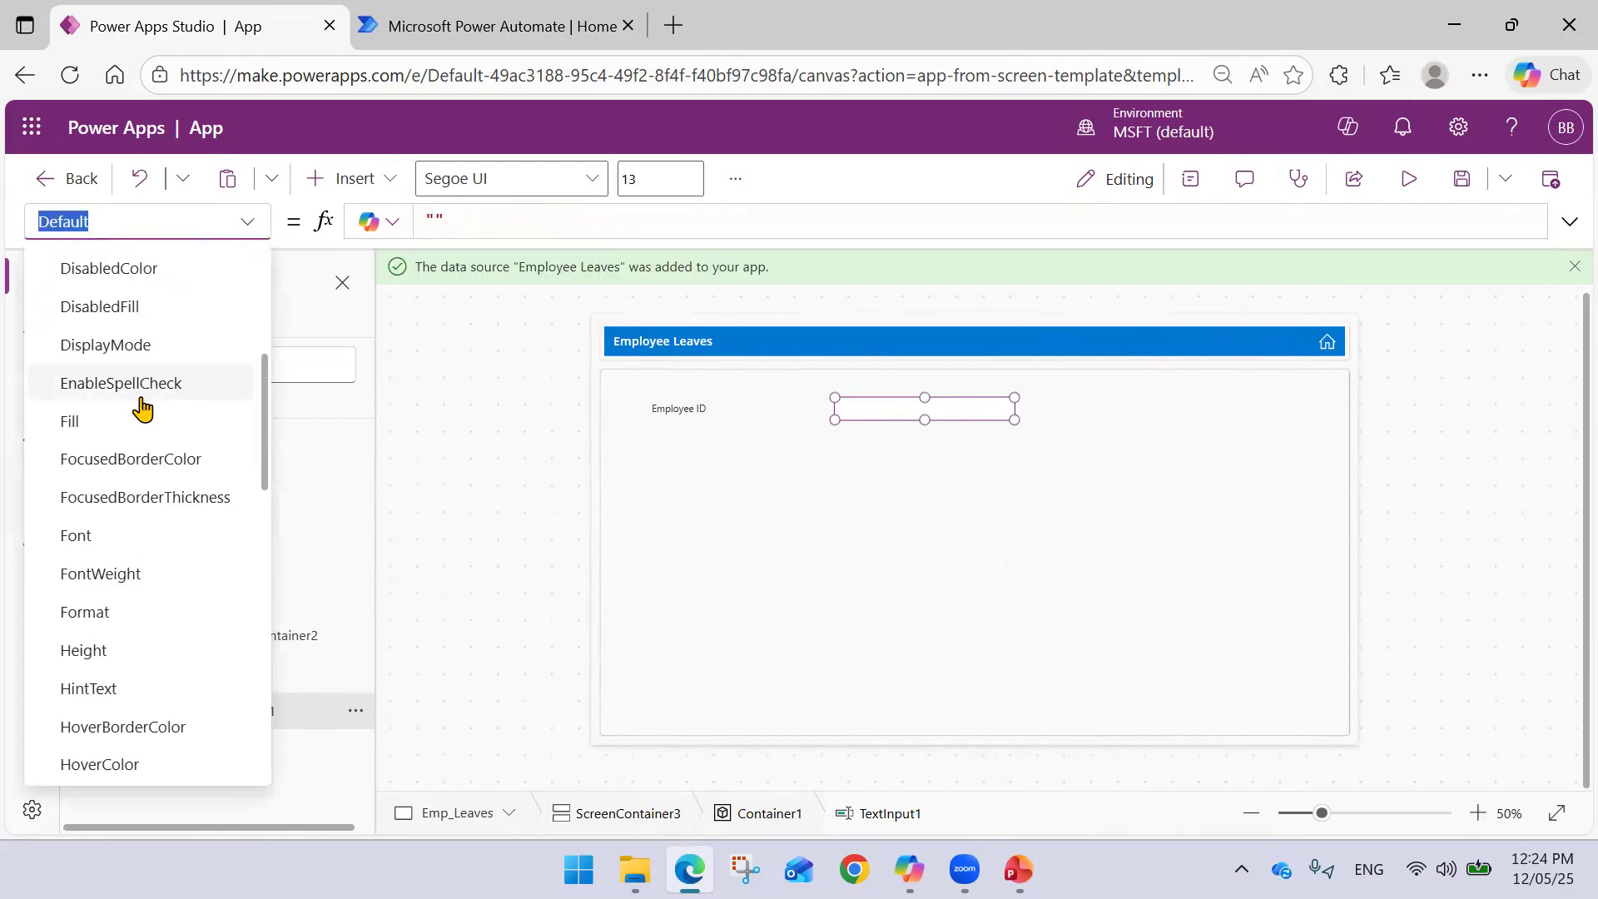
{"action": "scroll", "coordinate": [142, 407], "scroll_direction": "down", "scroll_amount": 4}
{"action": "type", "text": "place"}
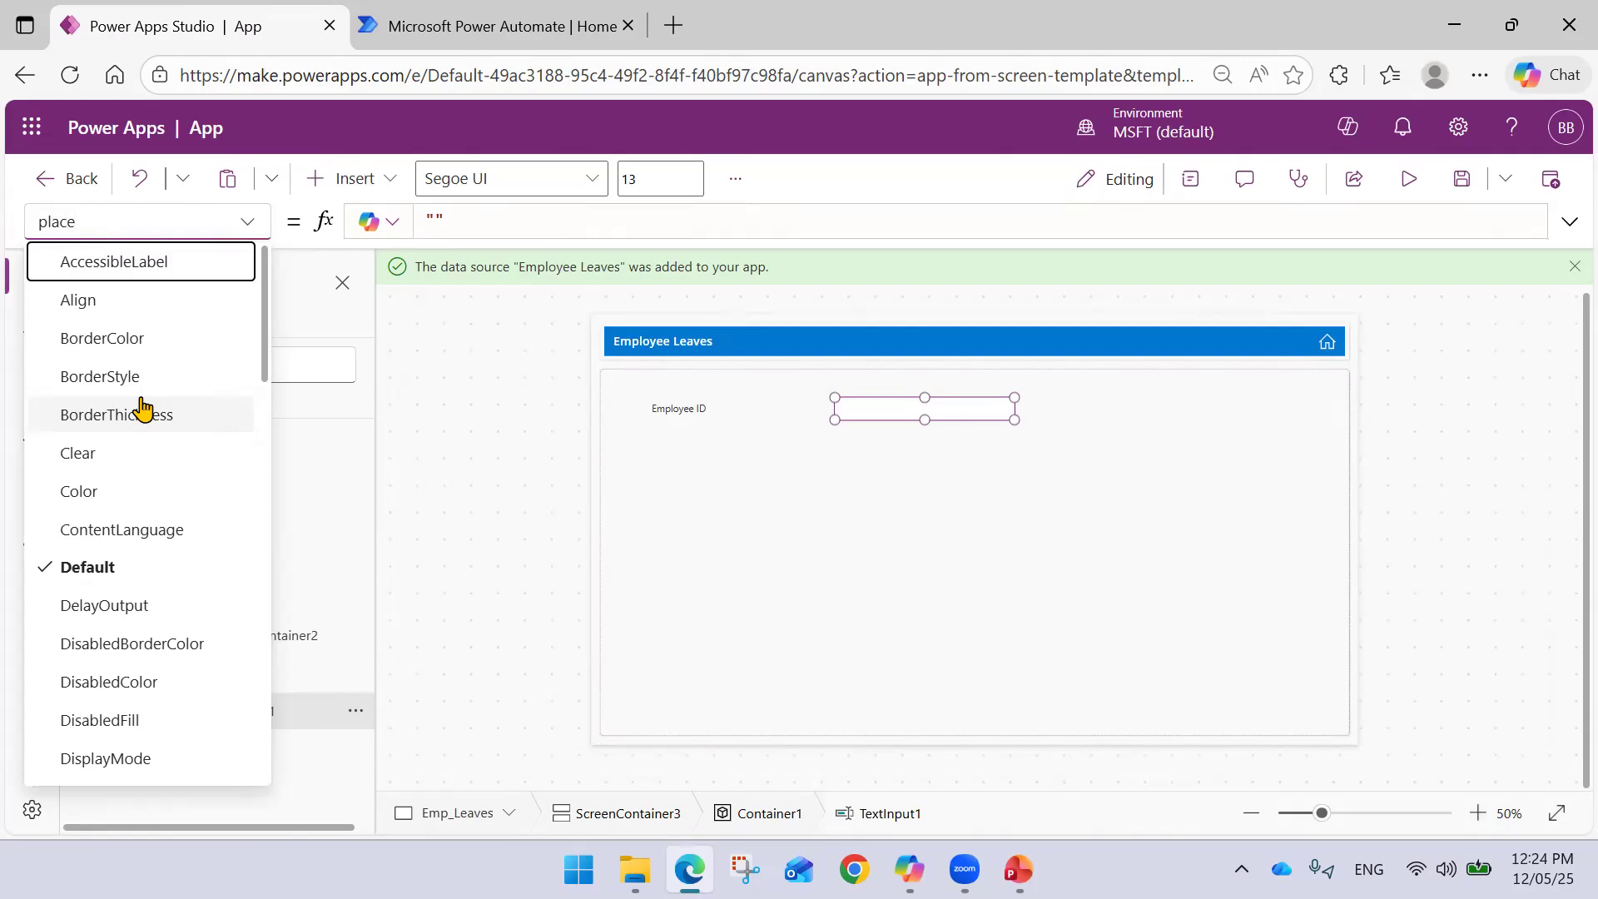
{"action": "scroll", "coordinate": [141, 408], "scroll_direction": "down", "scroll_amount": 10}
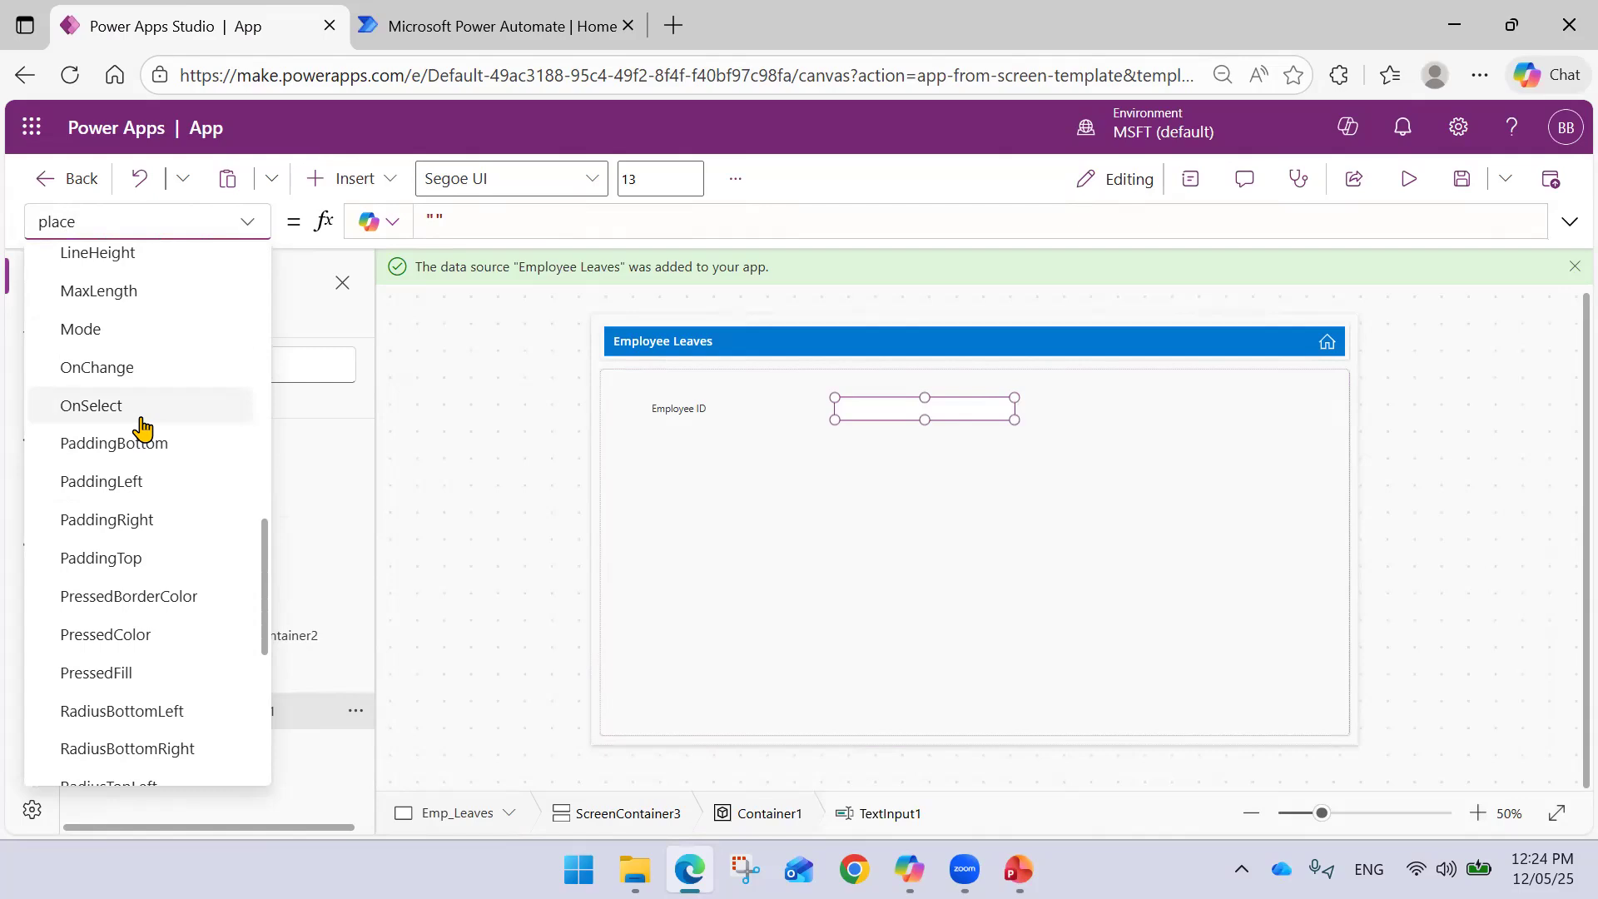
{"action": "scroll", "coordinate": [142, 426], "scroll_direction": "down", "scroll_amount": 6}
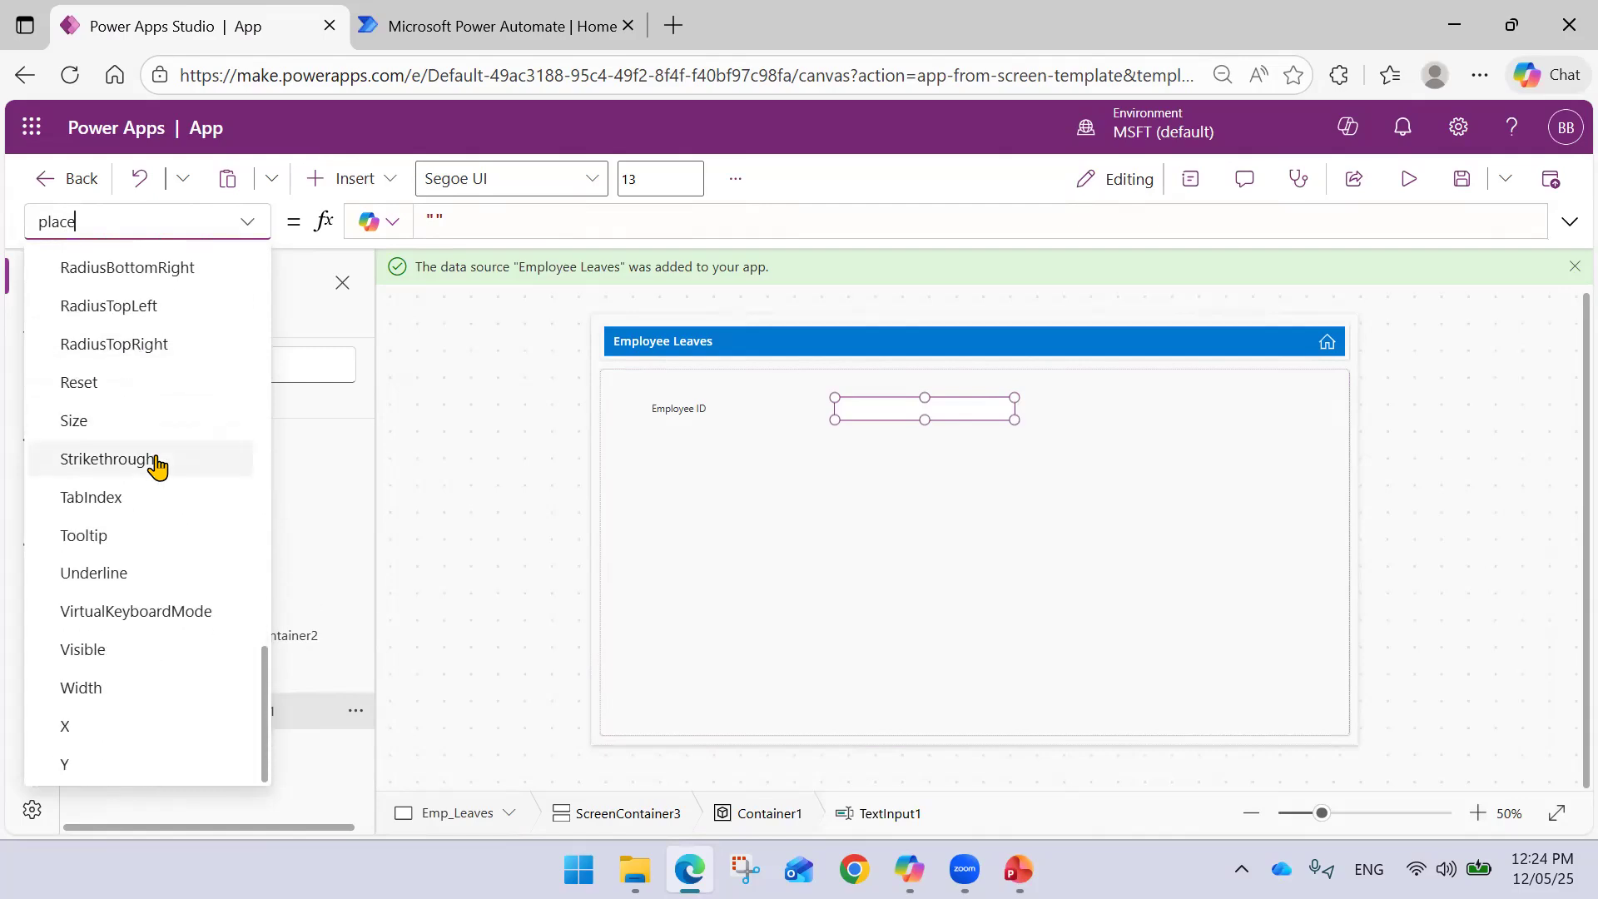
{"action": "key", "text": "Escape"}
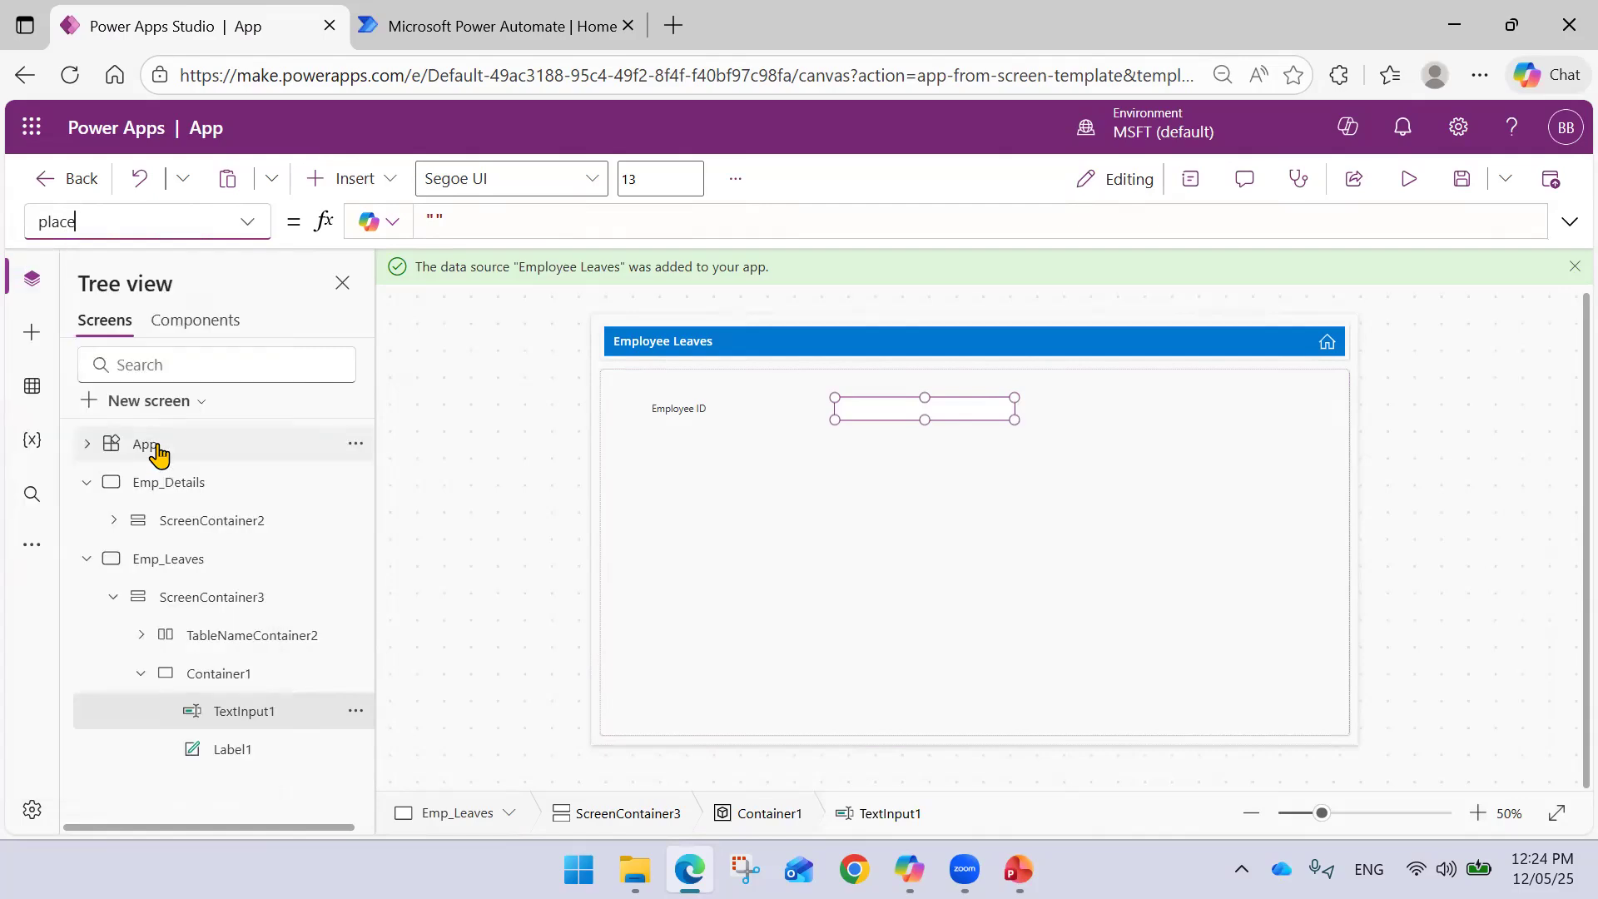
{"action": "left_click_drag", "start_coordinate": [122, 226], "coordinate": [4, 225]}
{"action": "key", "text": "BackSpace"}
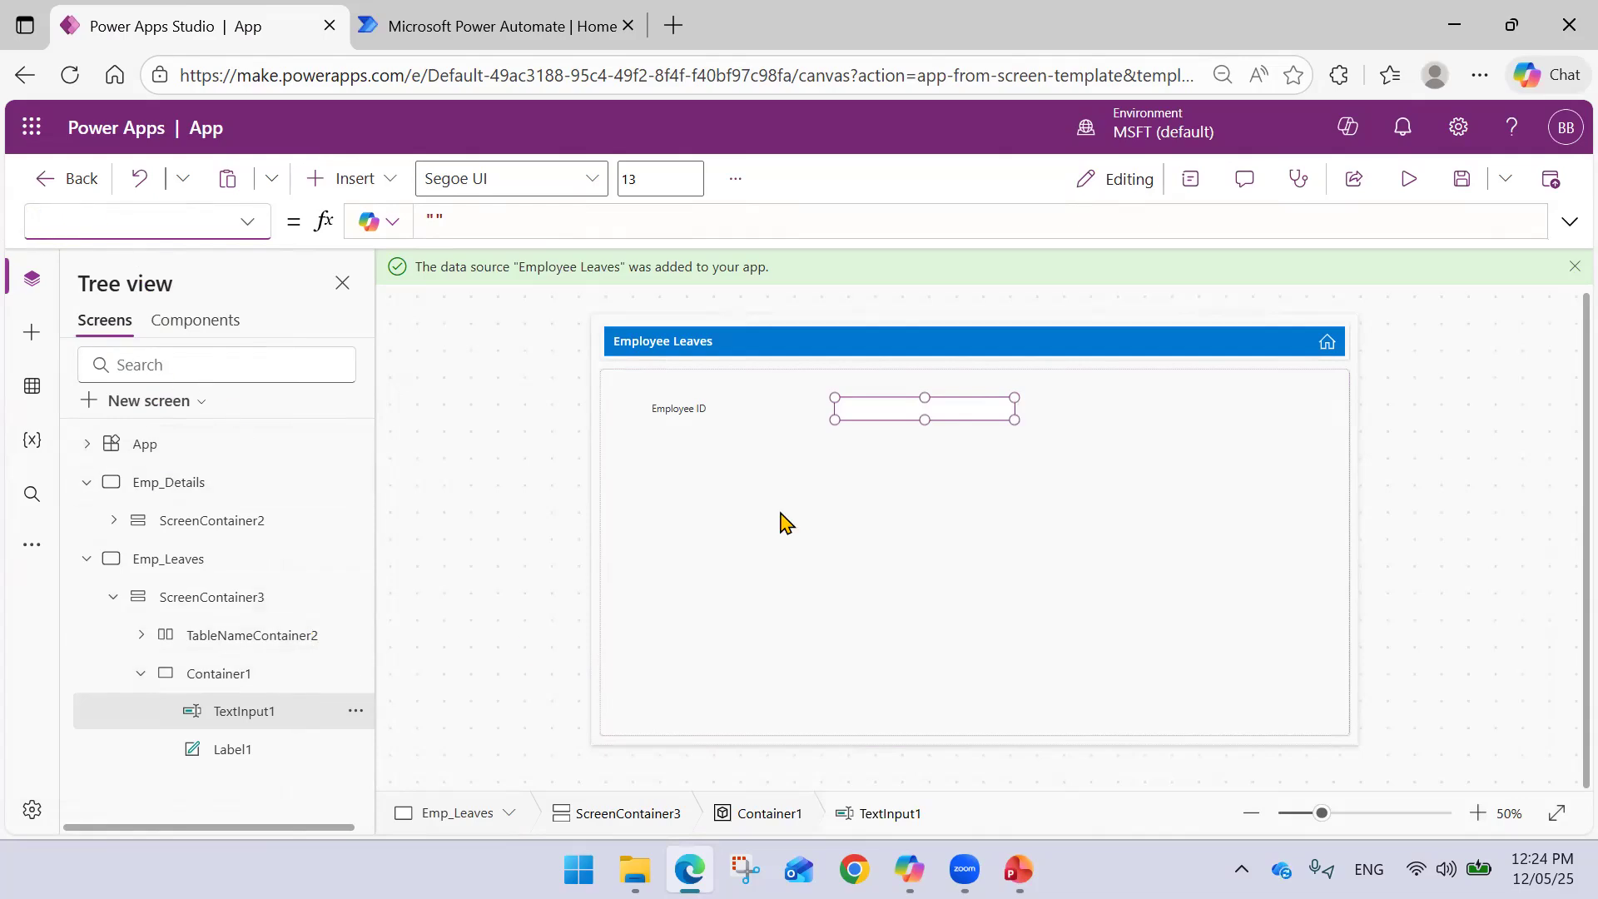
{"action": "left_click", "coordinate": [903, 418]}
{"action": "left_click", "coordinate": [903, 419]}
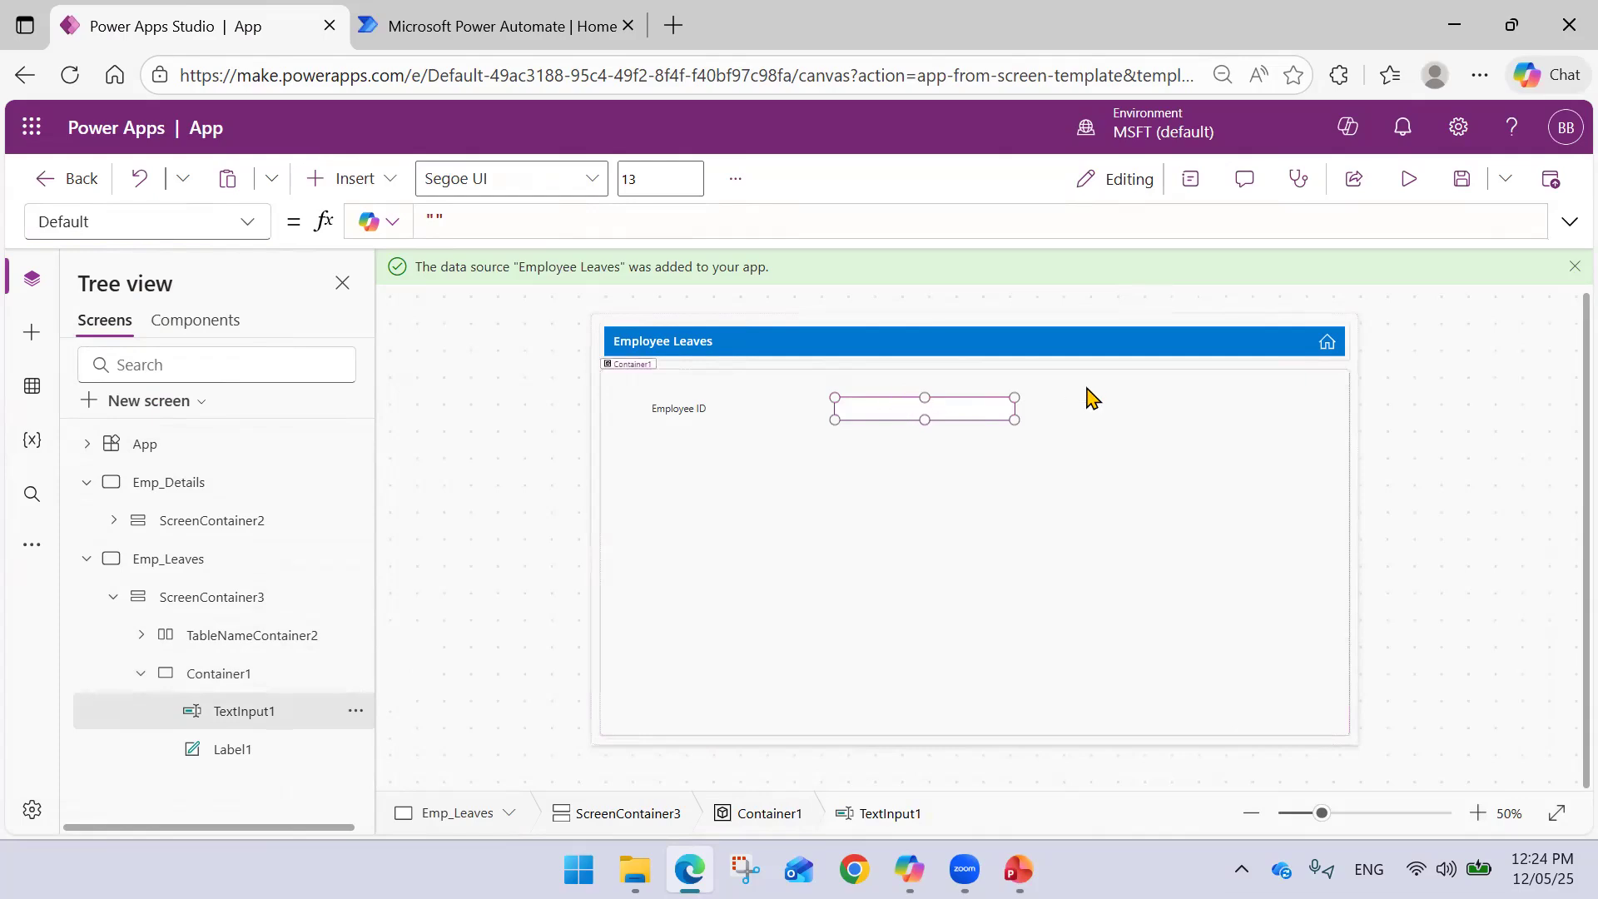
- Give the Employee ID text input the hint text 'Enter Employee ID'
{"action": "left_click", "coordinate": [1192, 180]}
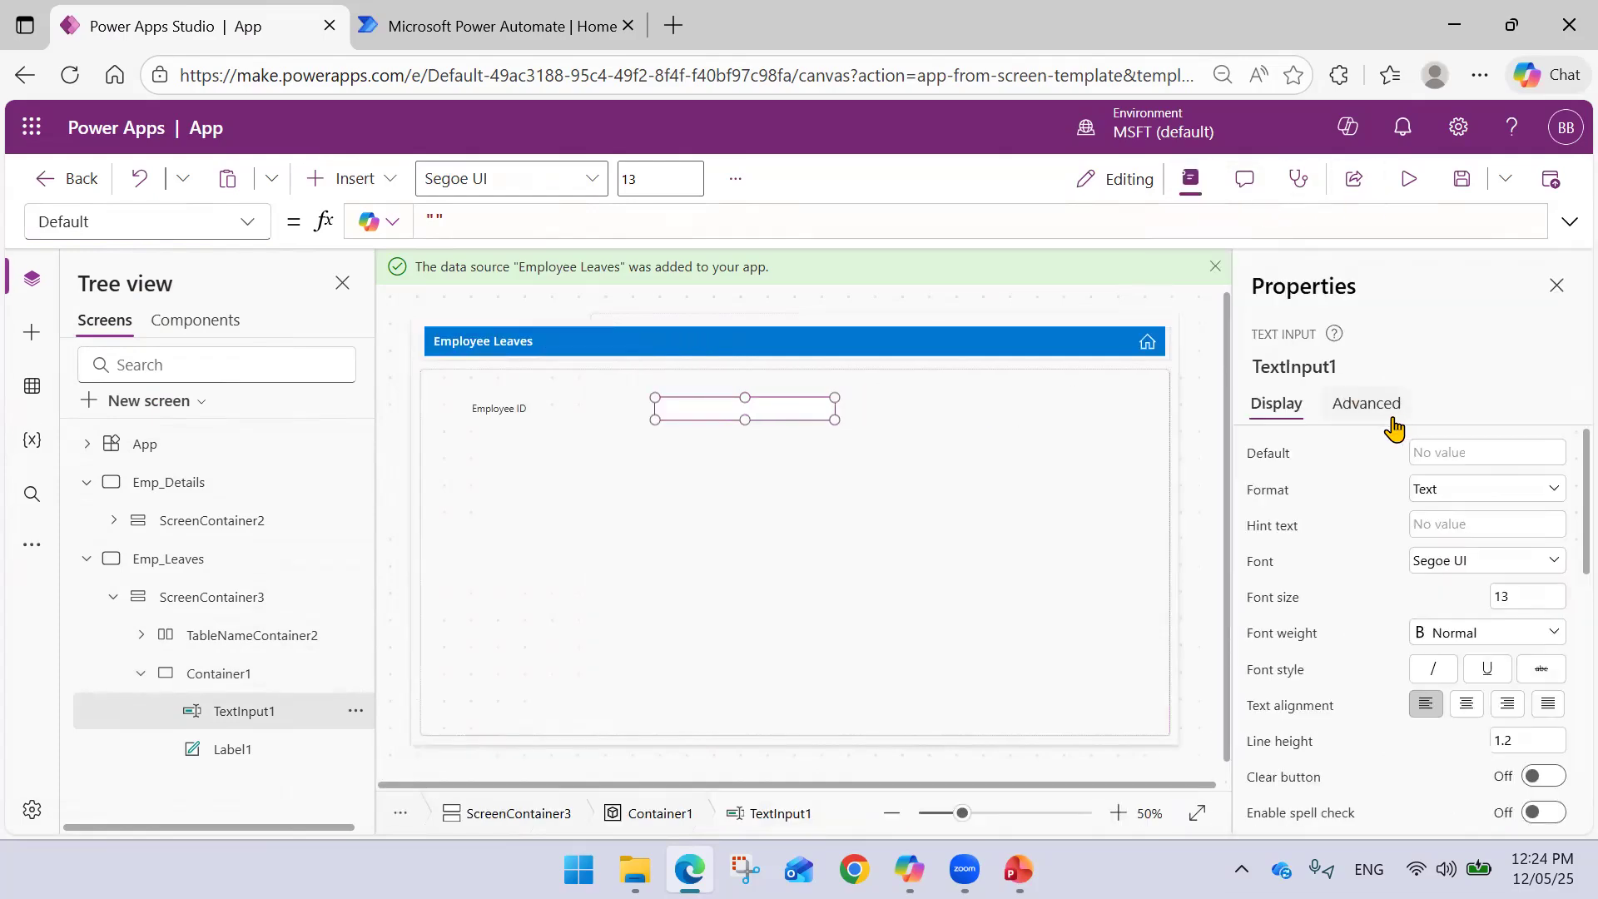
{"action": "left_click", "coordinate": [1458, 521]}
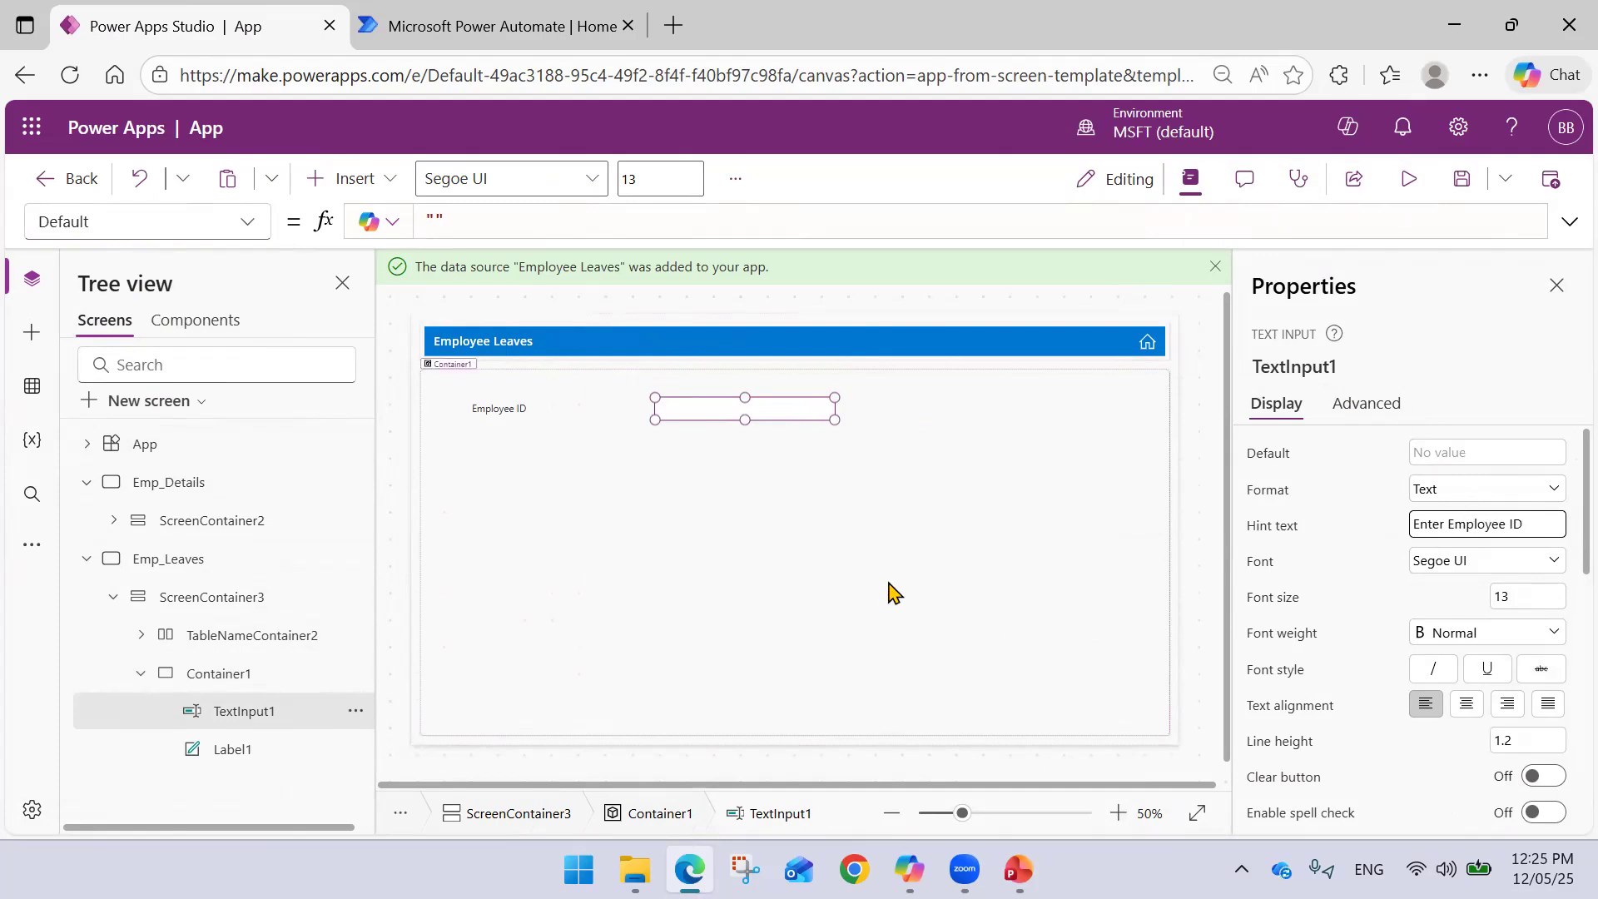
{"action": "key", "text": "Tab"}
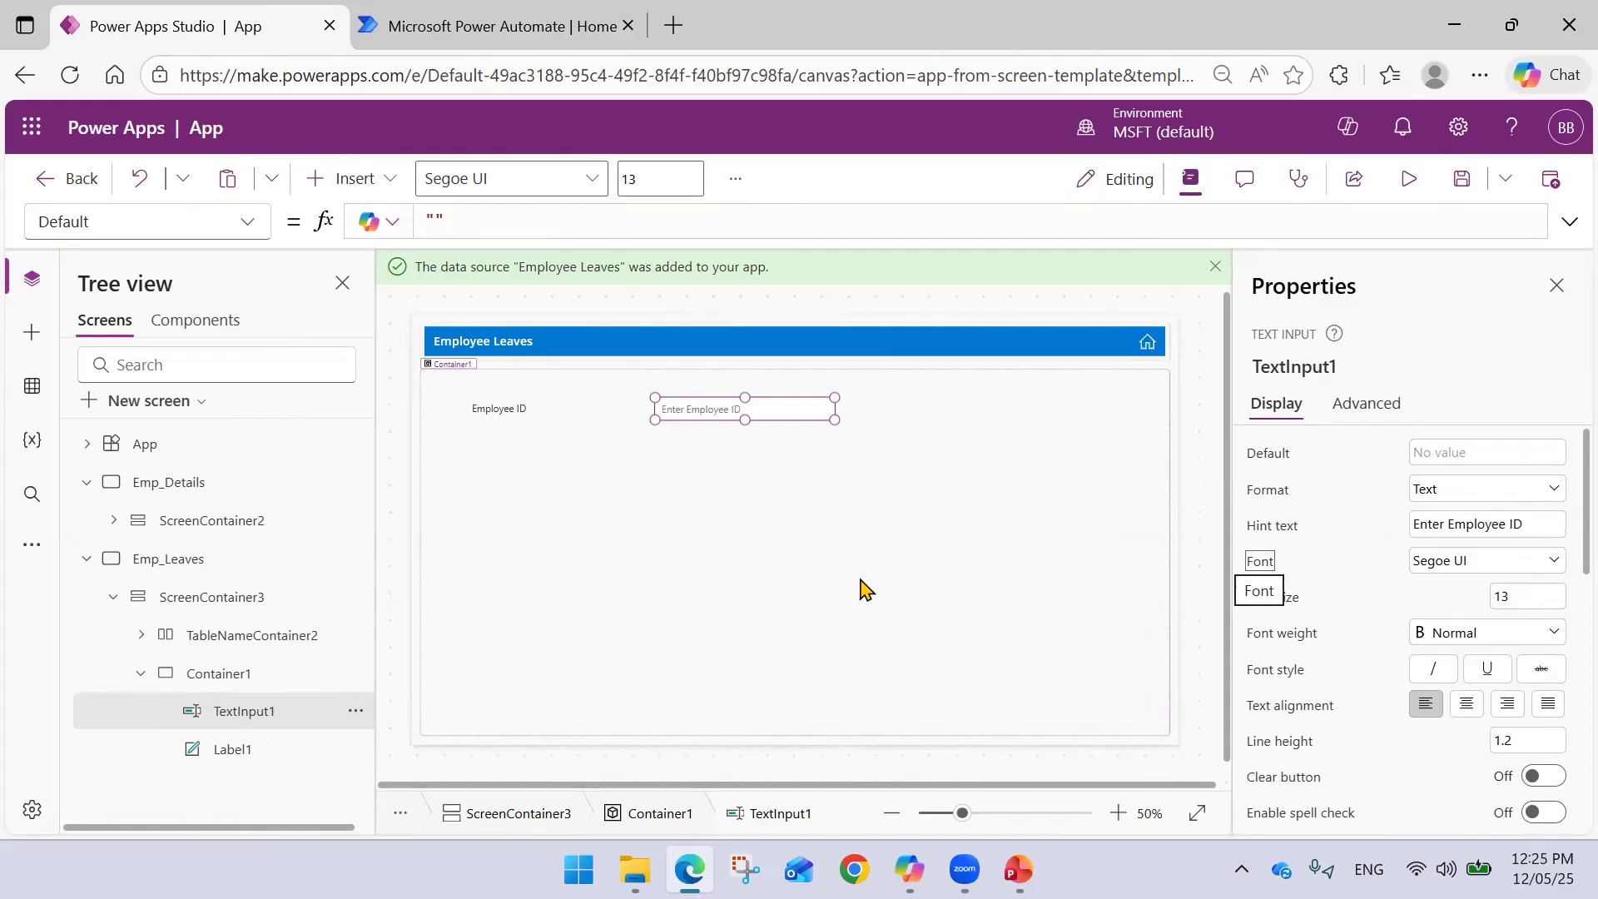
{"action": "left_click", "coordinate": [741, 457]}
{"action": "left_click", "coordinate": [713, 415]}
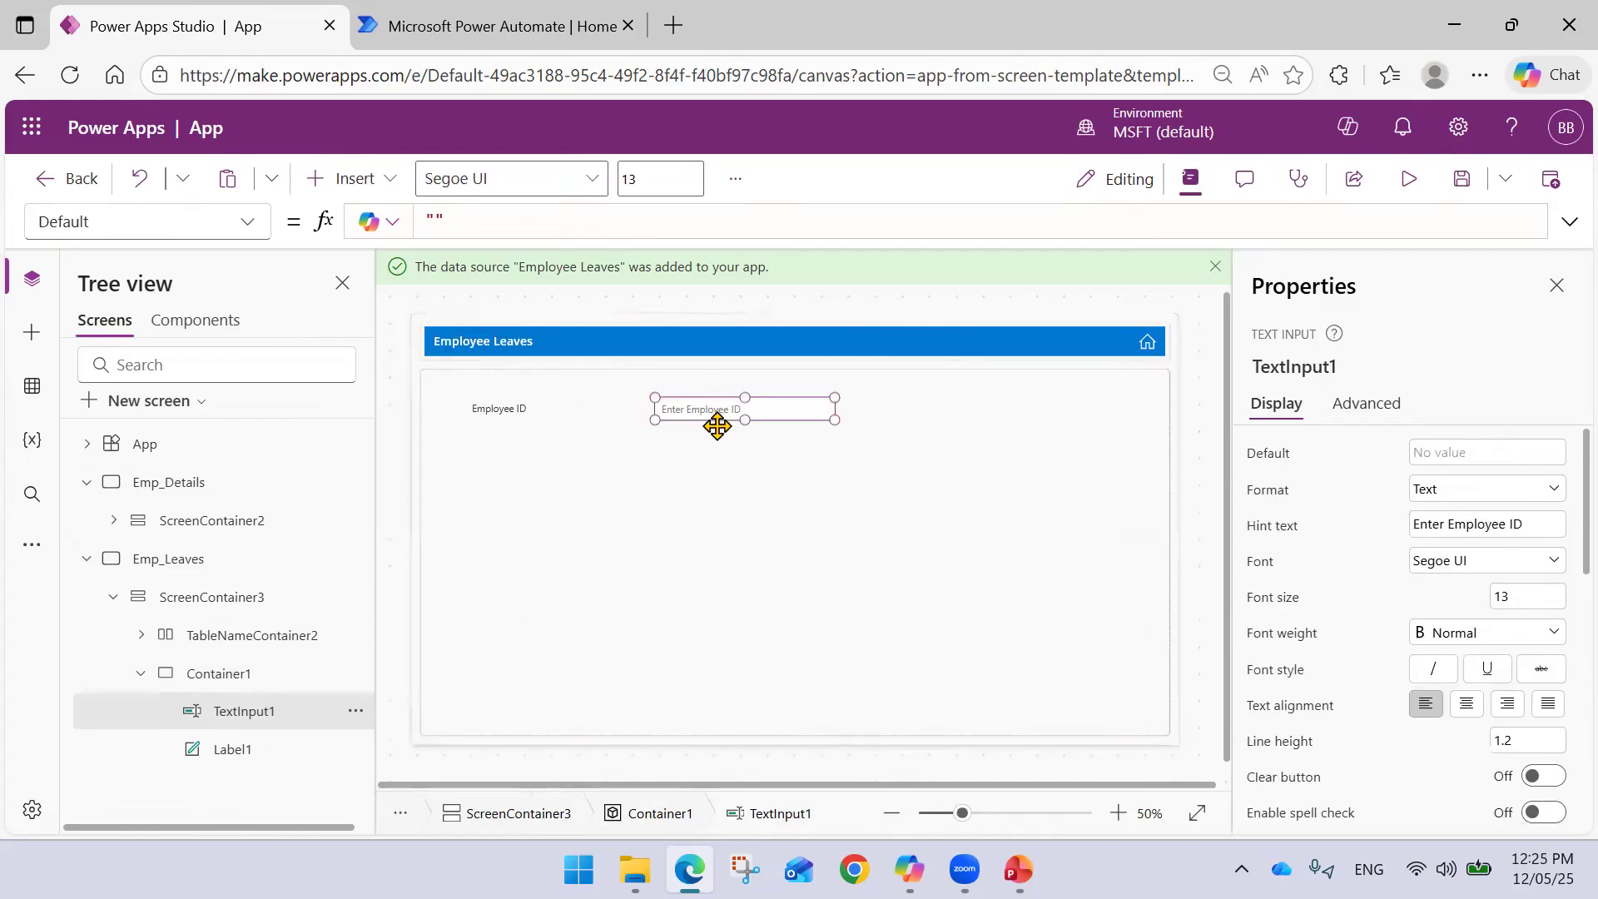
{"action": "left_click", "coordinate": [523, 419]}
{"action": "left_click", "coordinate": [563, 424]}
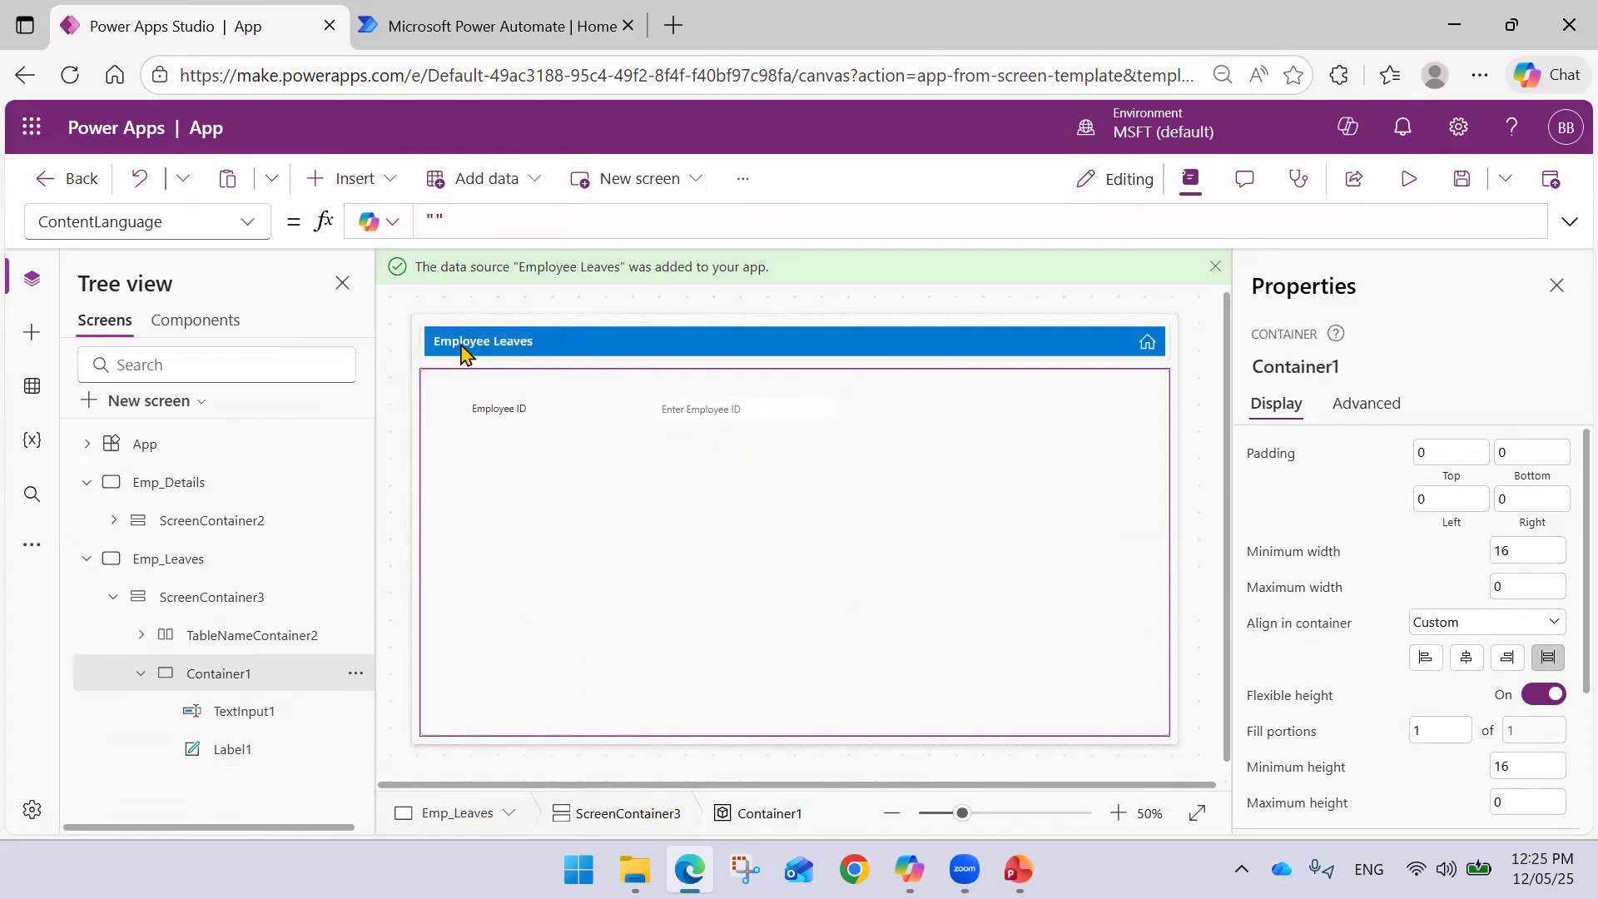
- Add a 'Leave Date' label below the Employee ID row
{"action": "left_click", "coordinate": [392, 189]}
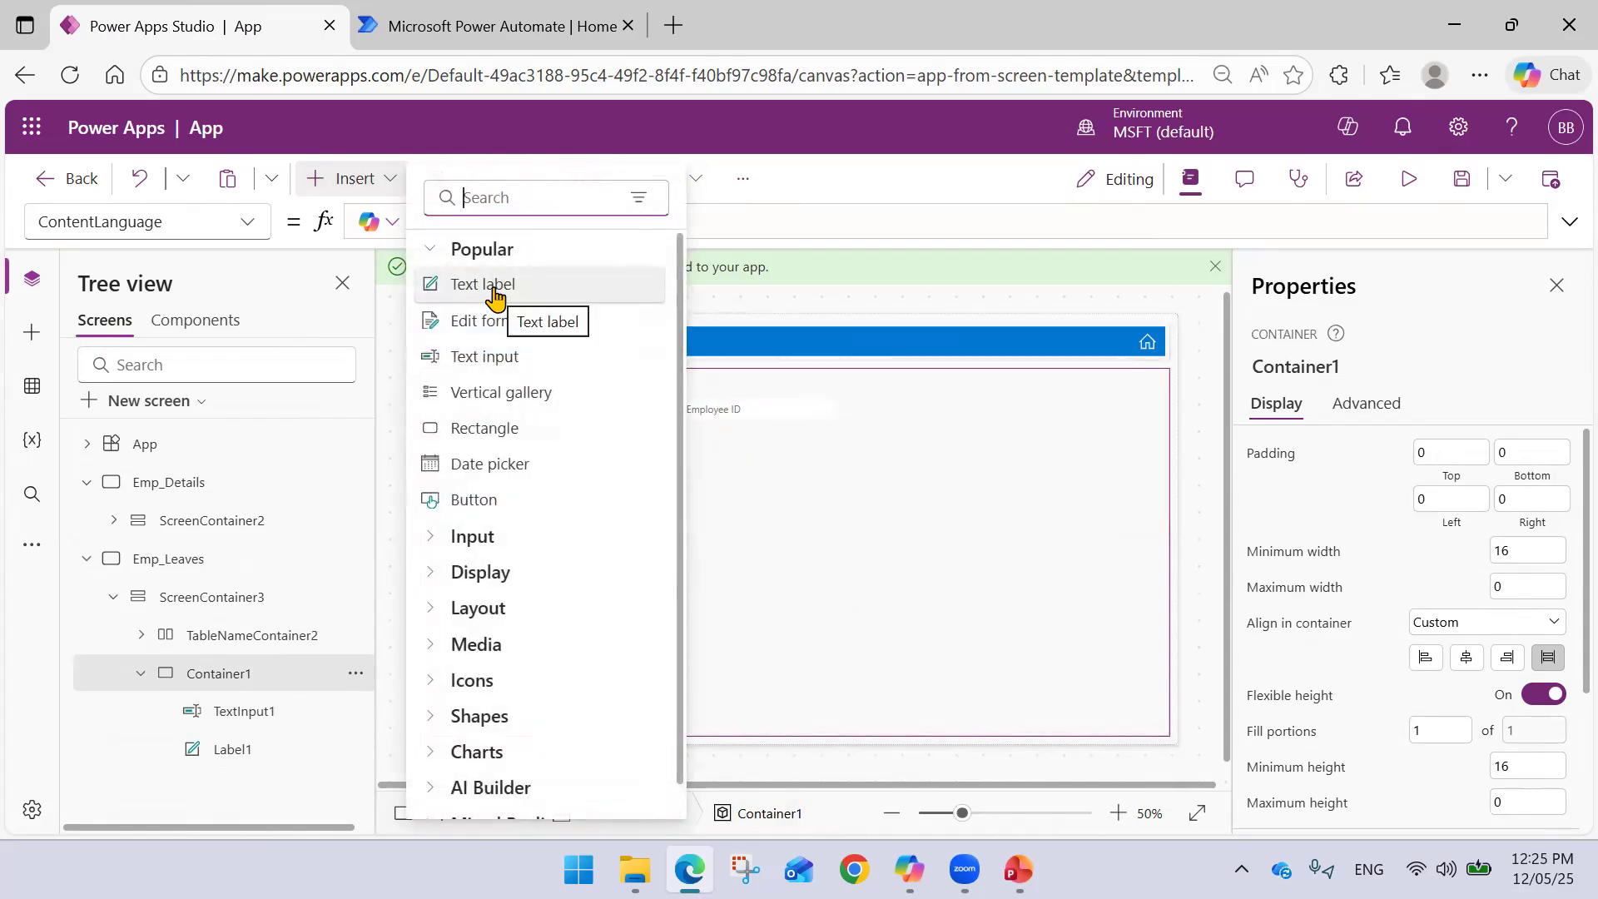
{"action": "left_click", "coordinate": [492, 291]}
{"action": "left_click_drag", "start_coordinate": [493, 404], "coordinate": [510, 453]}
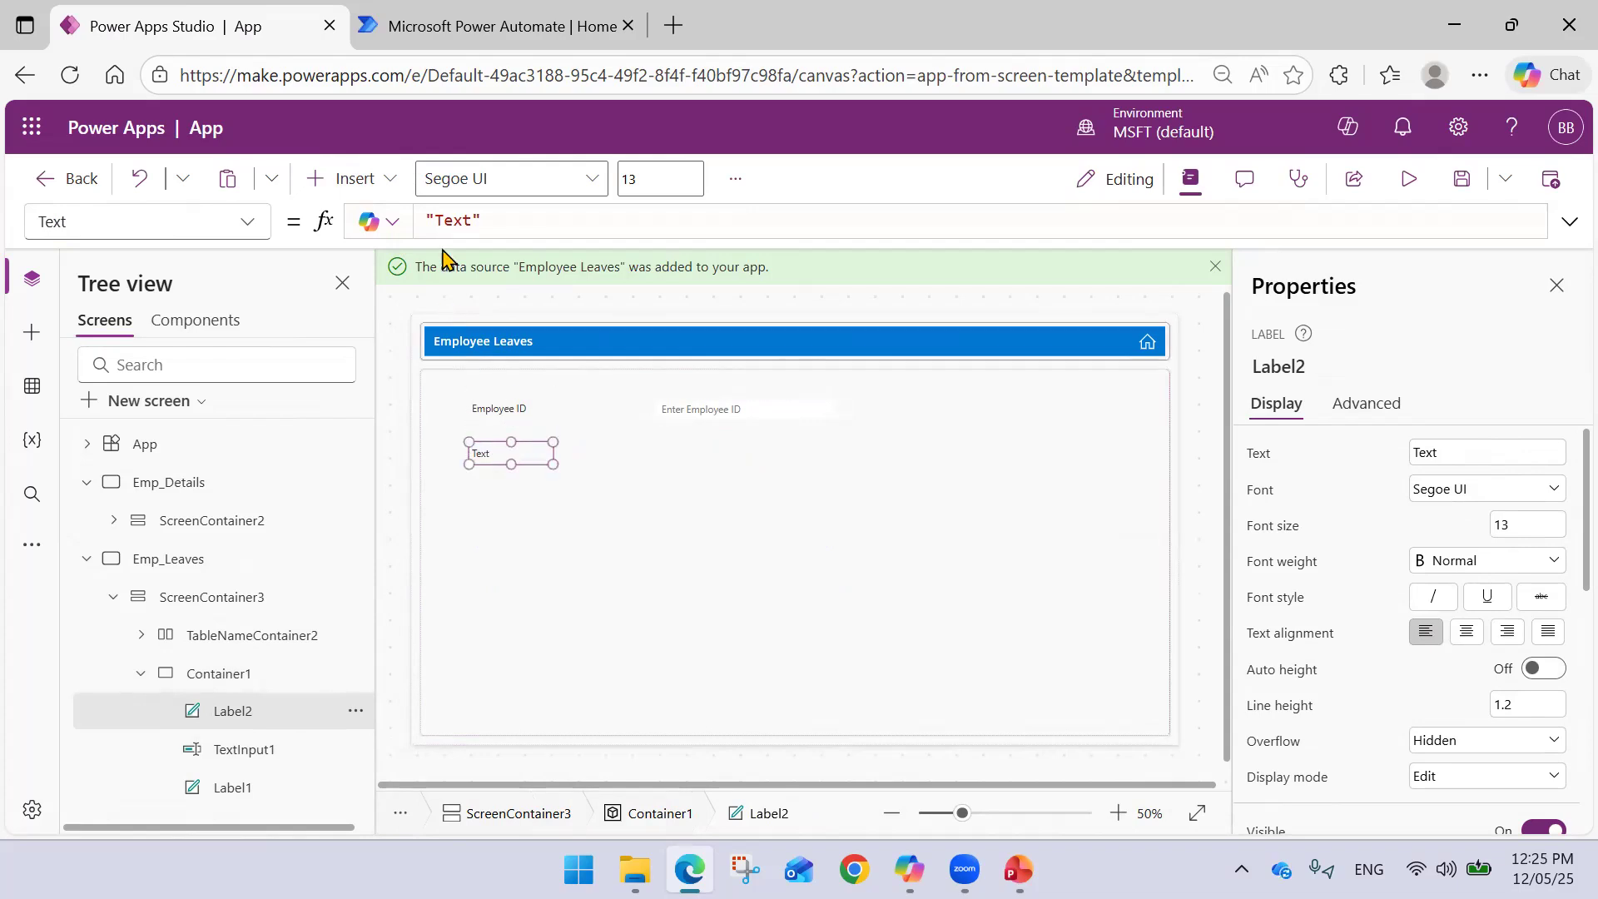
{"action": "double_click", "coordinate": [454, 226]}
{"action": "type", "text": "Dat"}
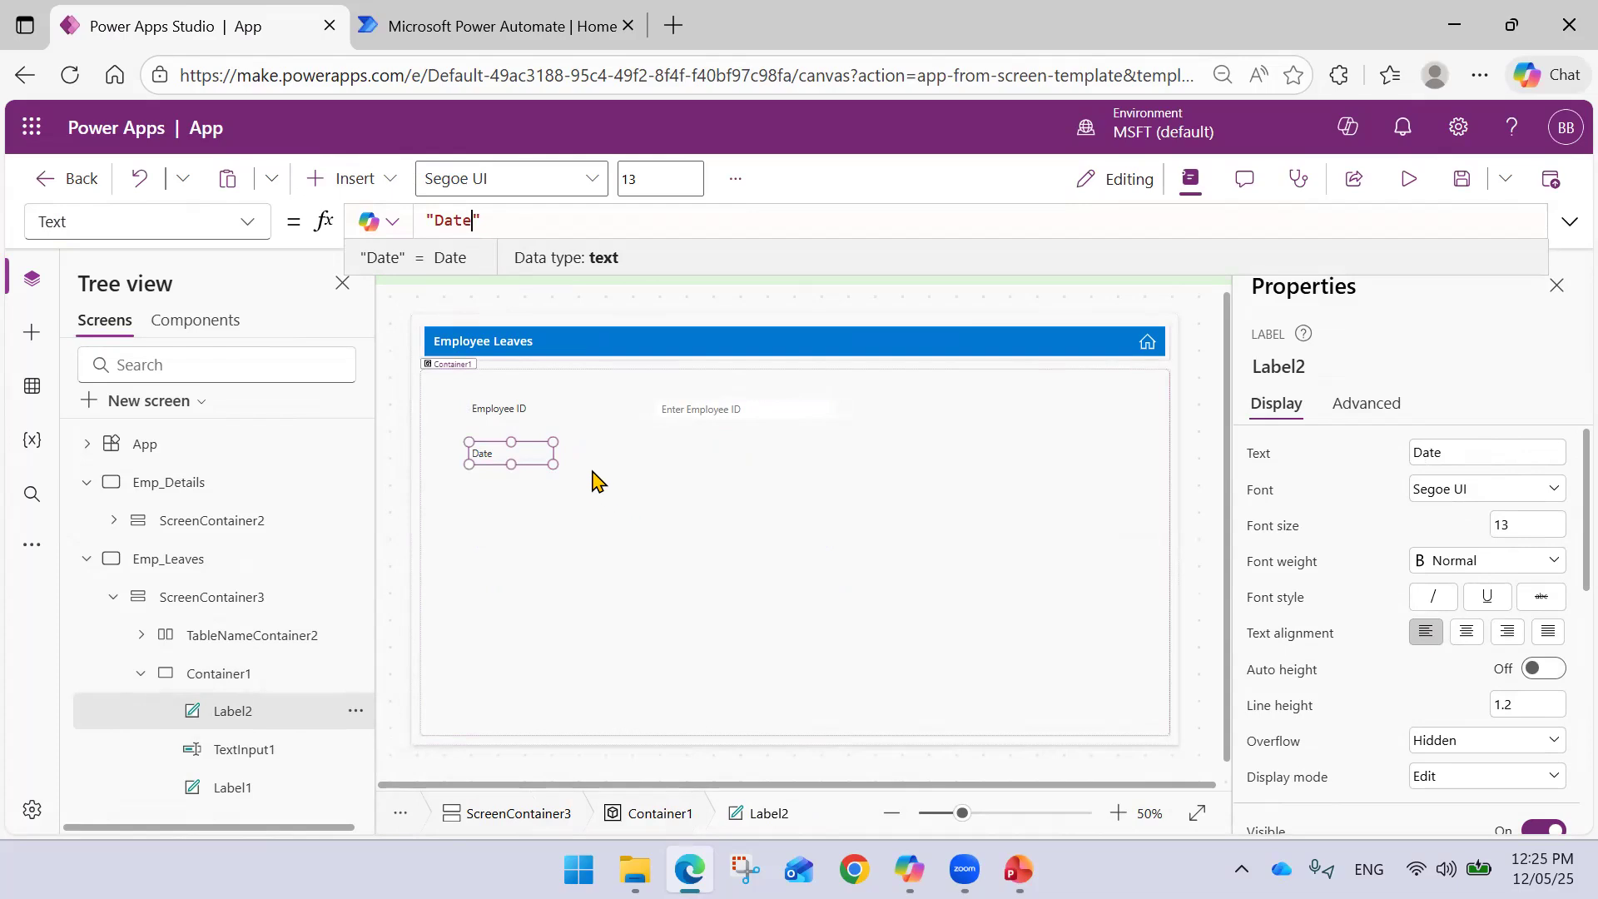
{"action": "left_click", "coordinate": [442, 220]}
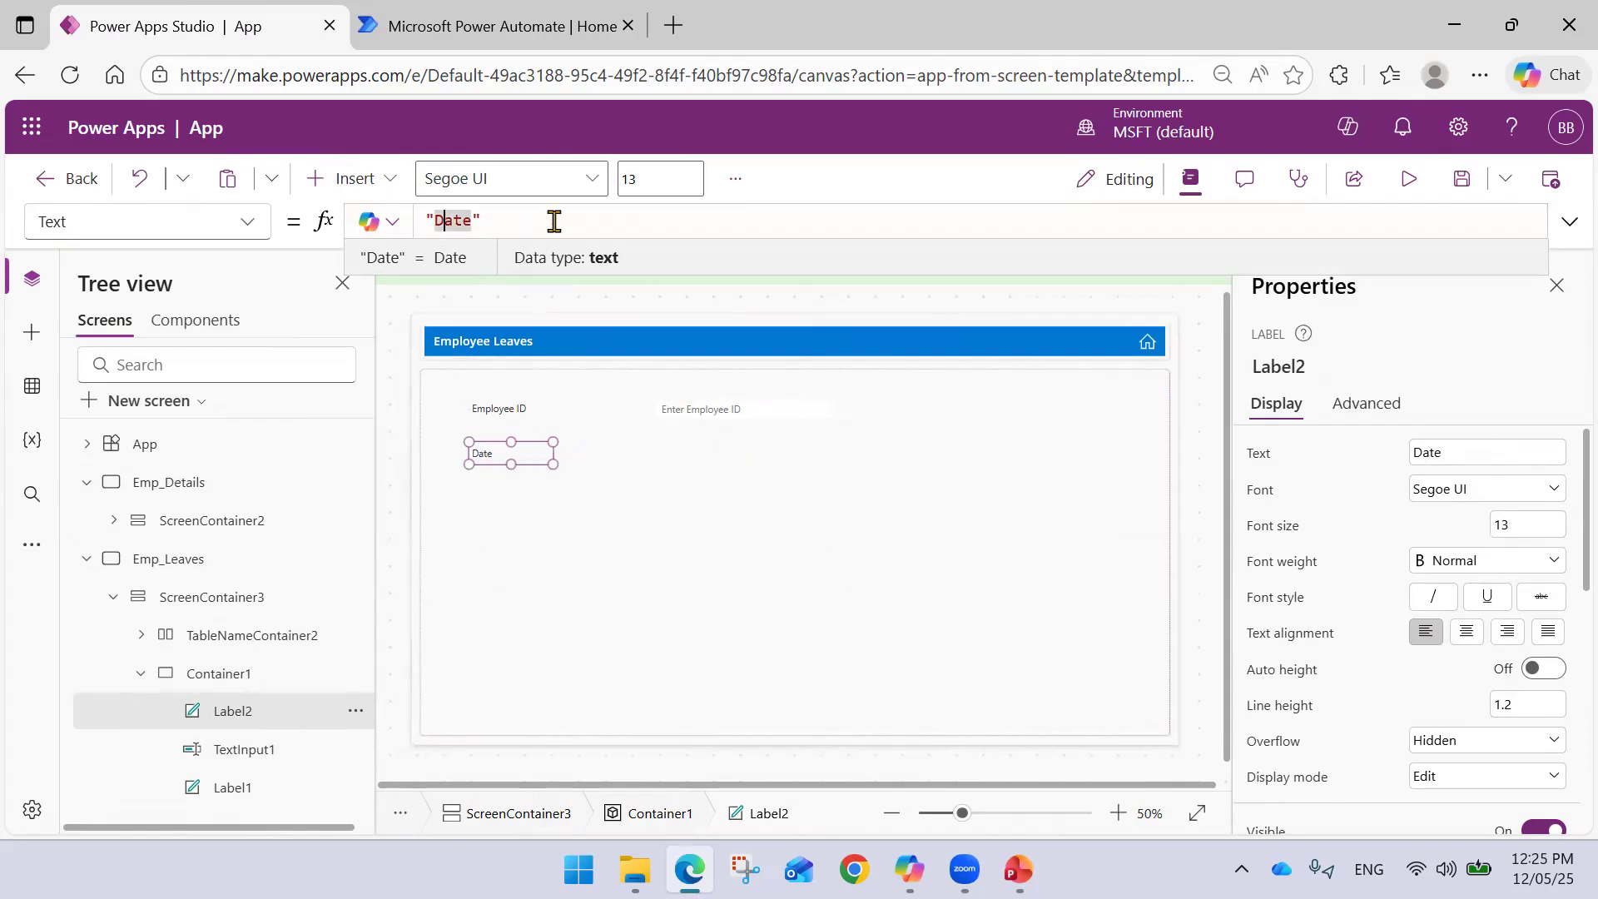
{"action": "type", "text": "Leave"}
{"action": "left_click", "coordinate": [724, 468]}
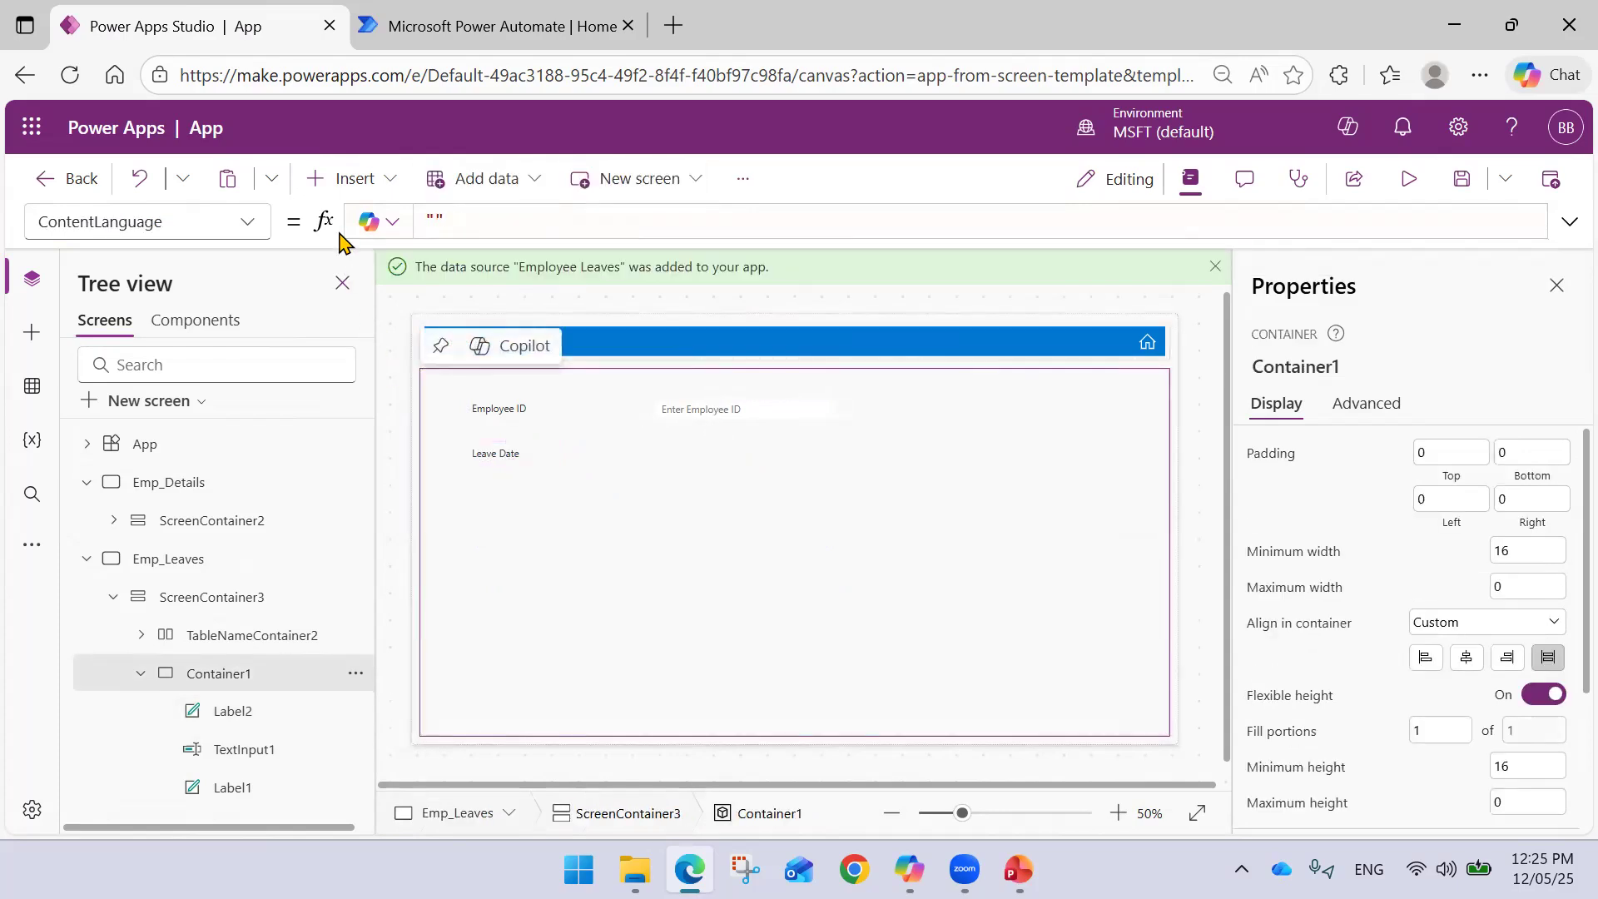
- Insert a date picker and align it beside the Leave Date label
{"action": "left_click", "coordinate": [384, 190]}
{"action": "type", "text": "d"}
{"action": "key", "text": "BackSpace"}
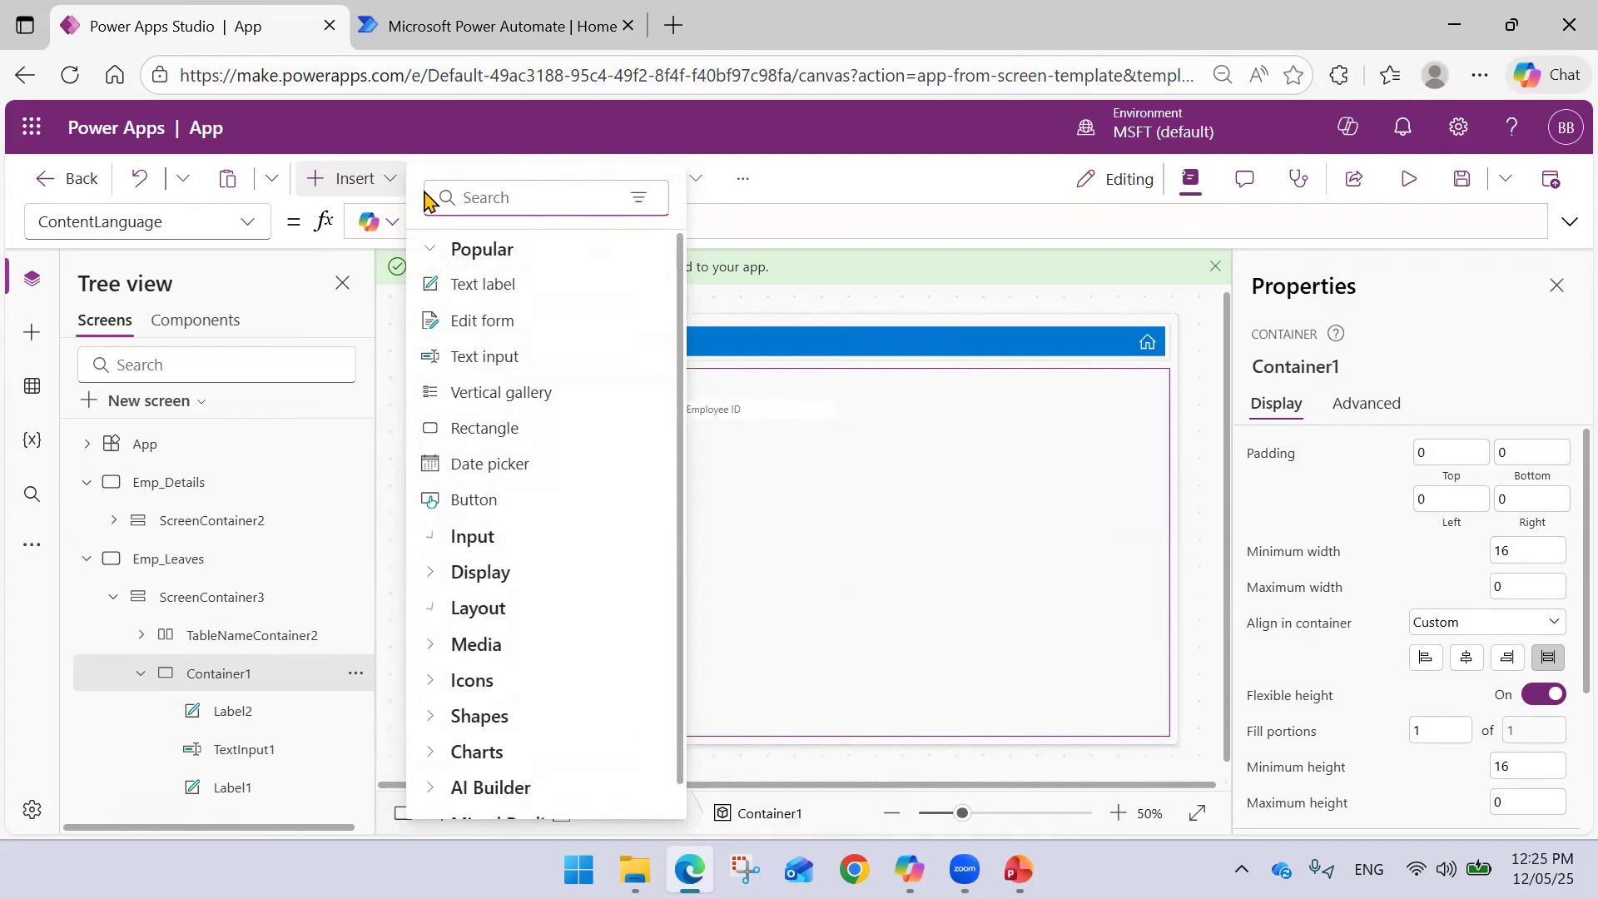
{"action": "type", "text": "date"}
{"action": "left_click", "coordinate": [493, 284]}
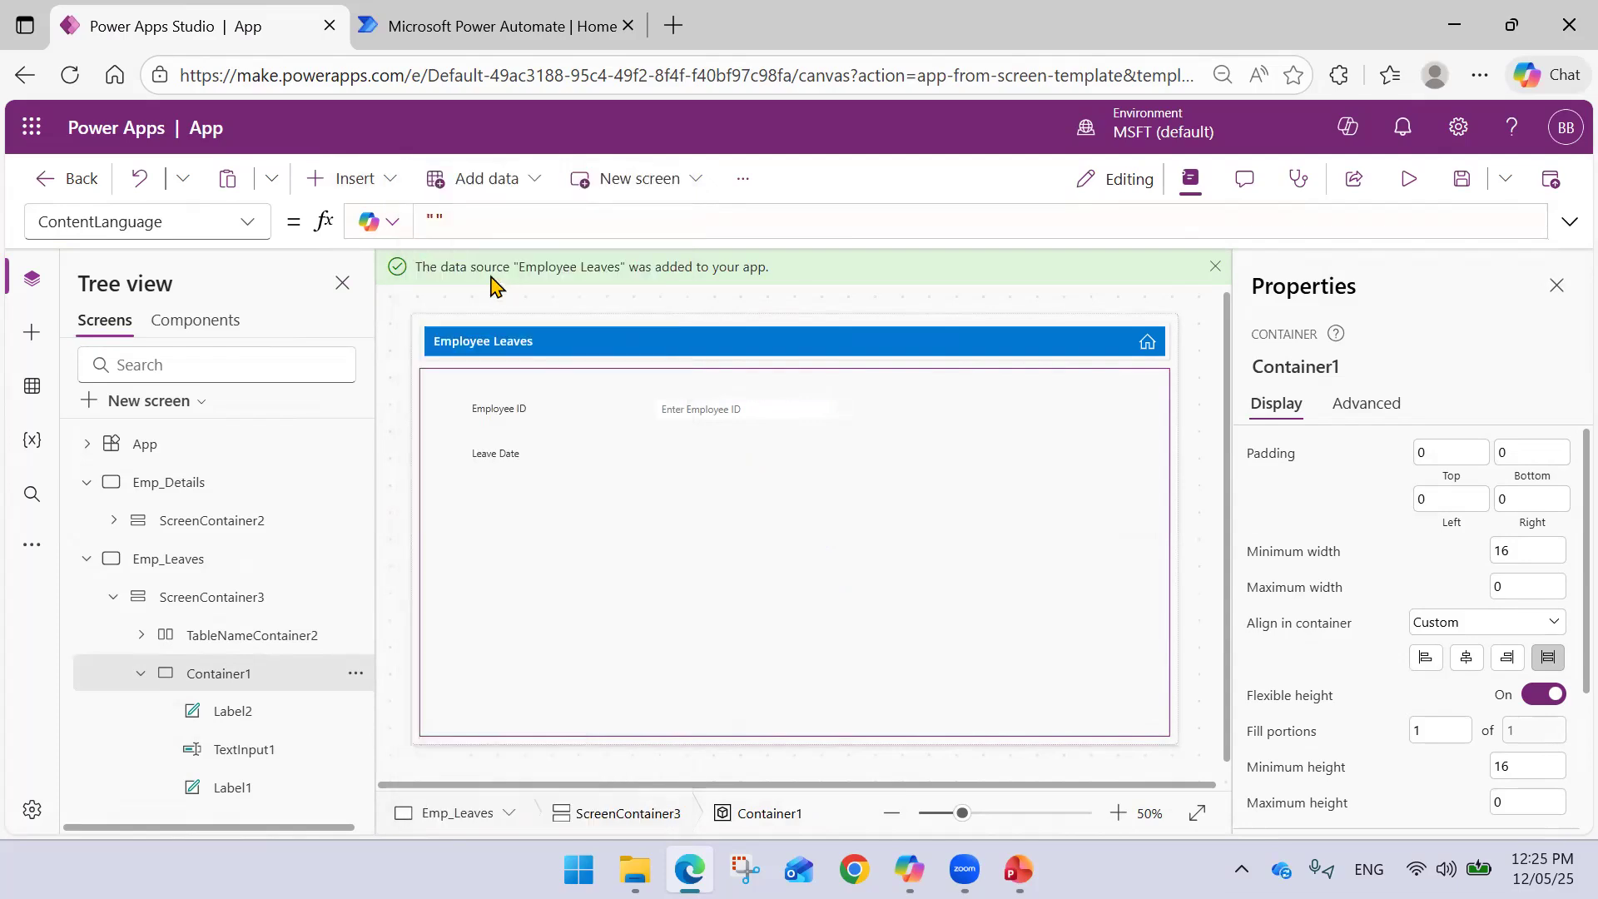
{"action": "left_click_drag", "start_coordinate": [542, 403], "coordinate": [738, 460]}
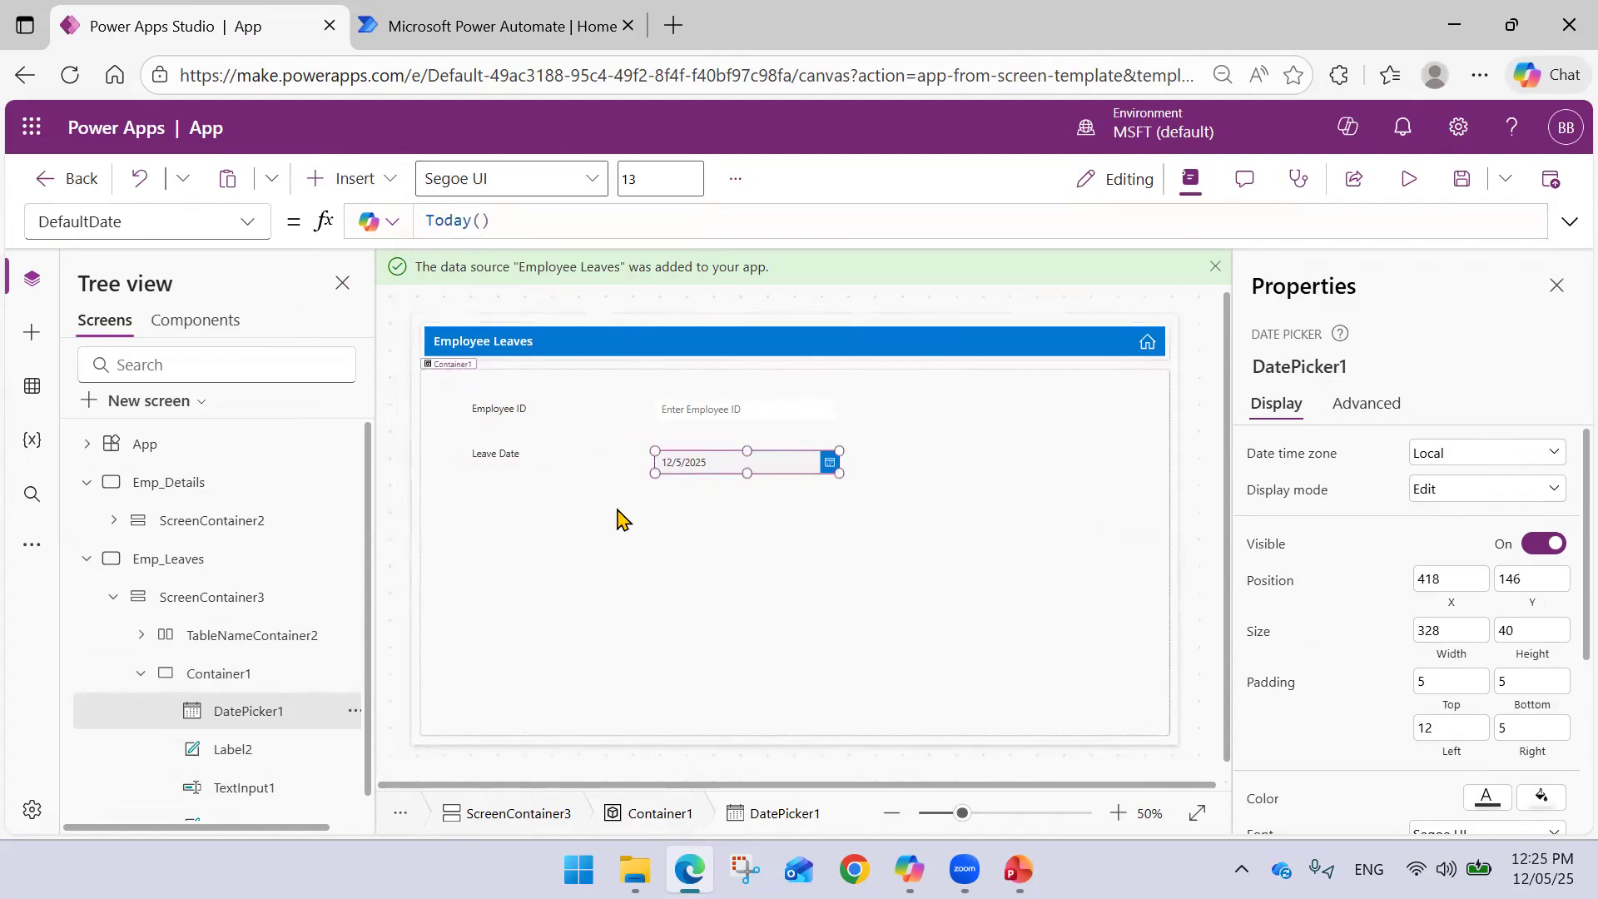
{"action": "left_click_drag", "start_coordinate": [677, 458], "coordinate": [682, 452]}
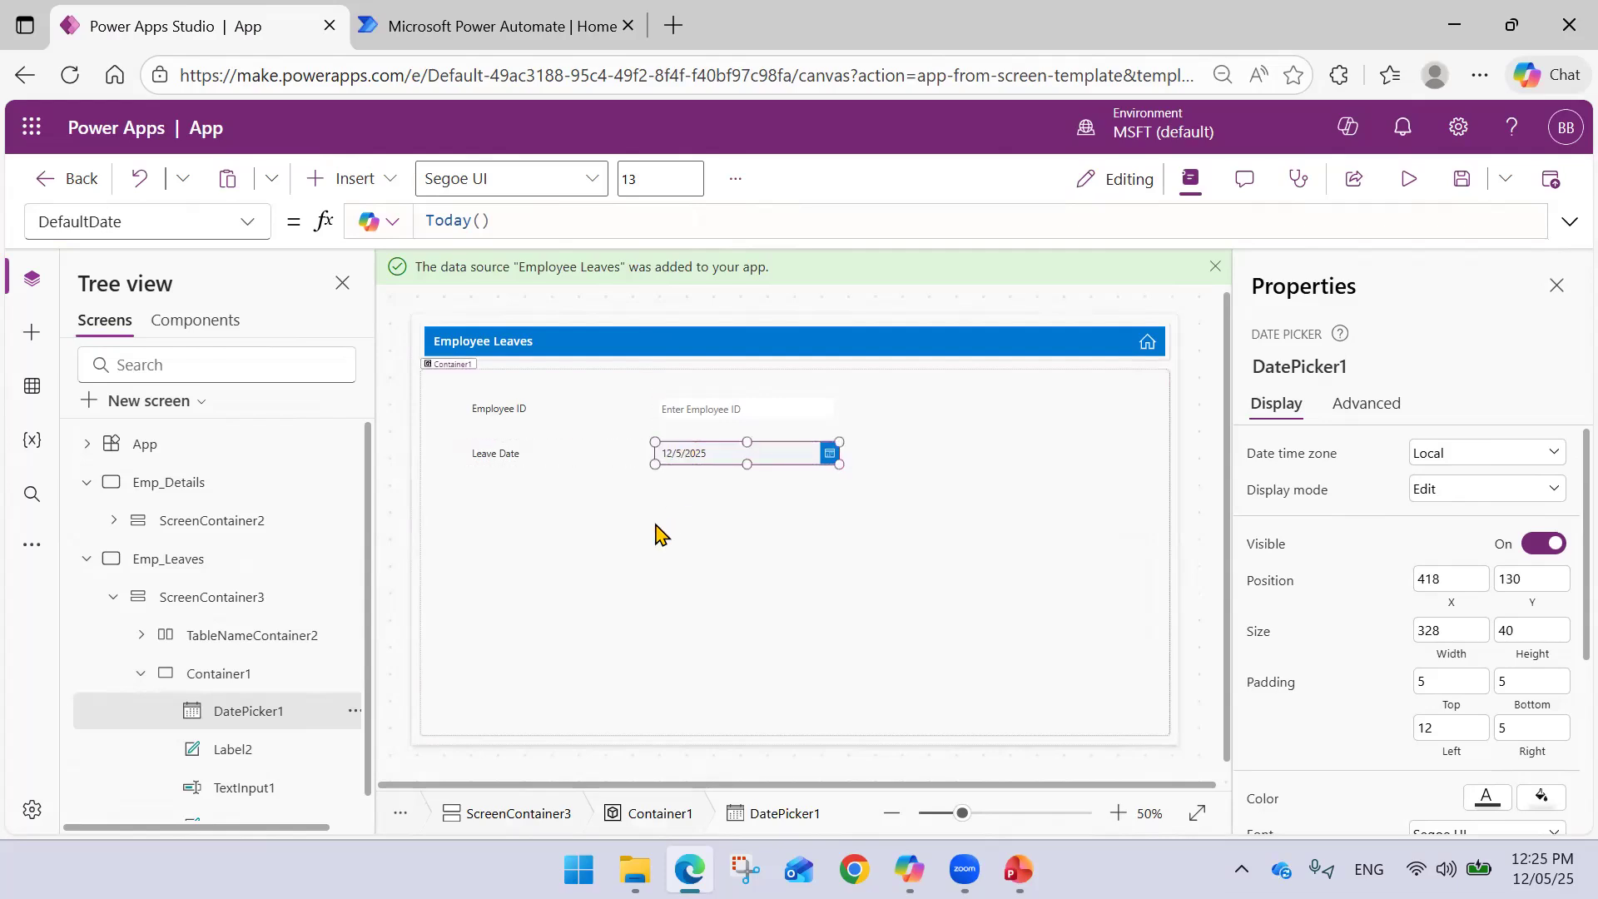
{"action": "left_click", "coordinate": [658, 531]}
{"action": "left_click", "coordinate": [140, 673]}
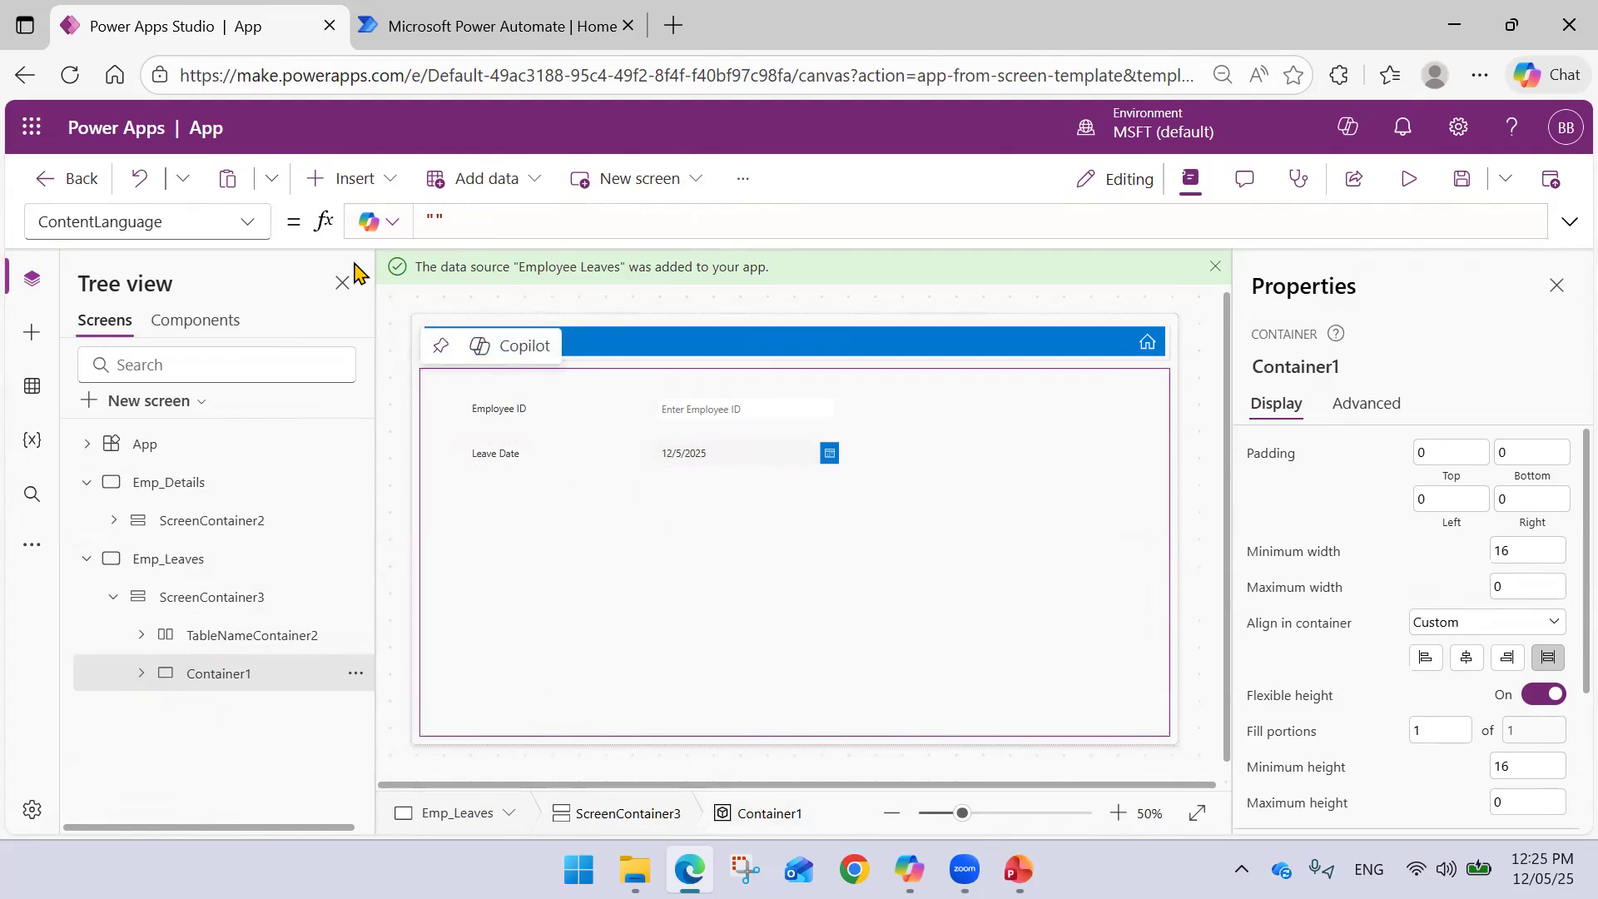
{"action": "left_click", "coordinate": [372, 182]}
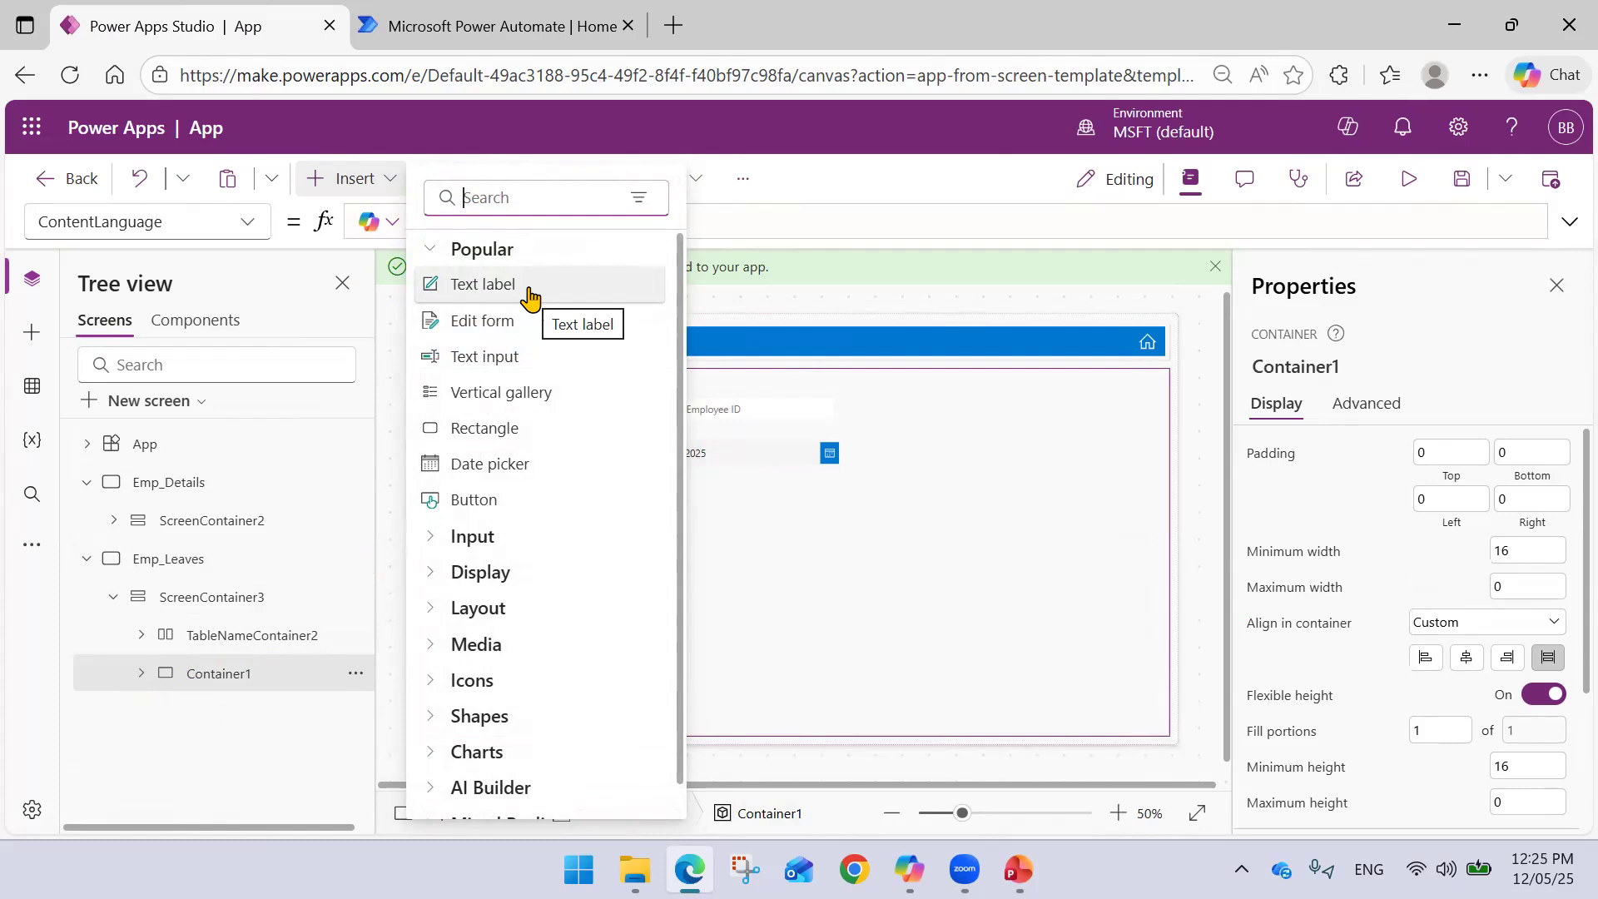
- Add a 'Leave Type' label below the Leave Date row
{"action": "left_click", "coordinate": [529, 296]}
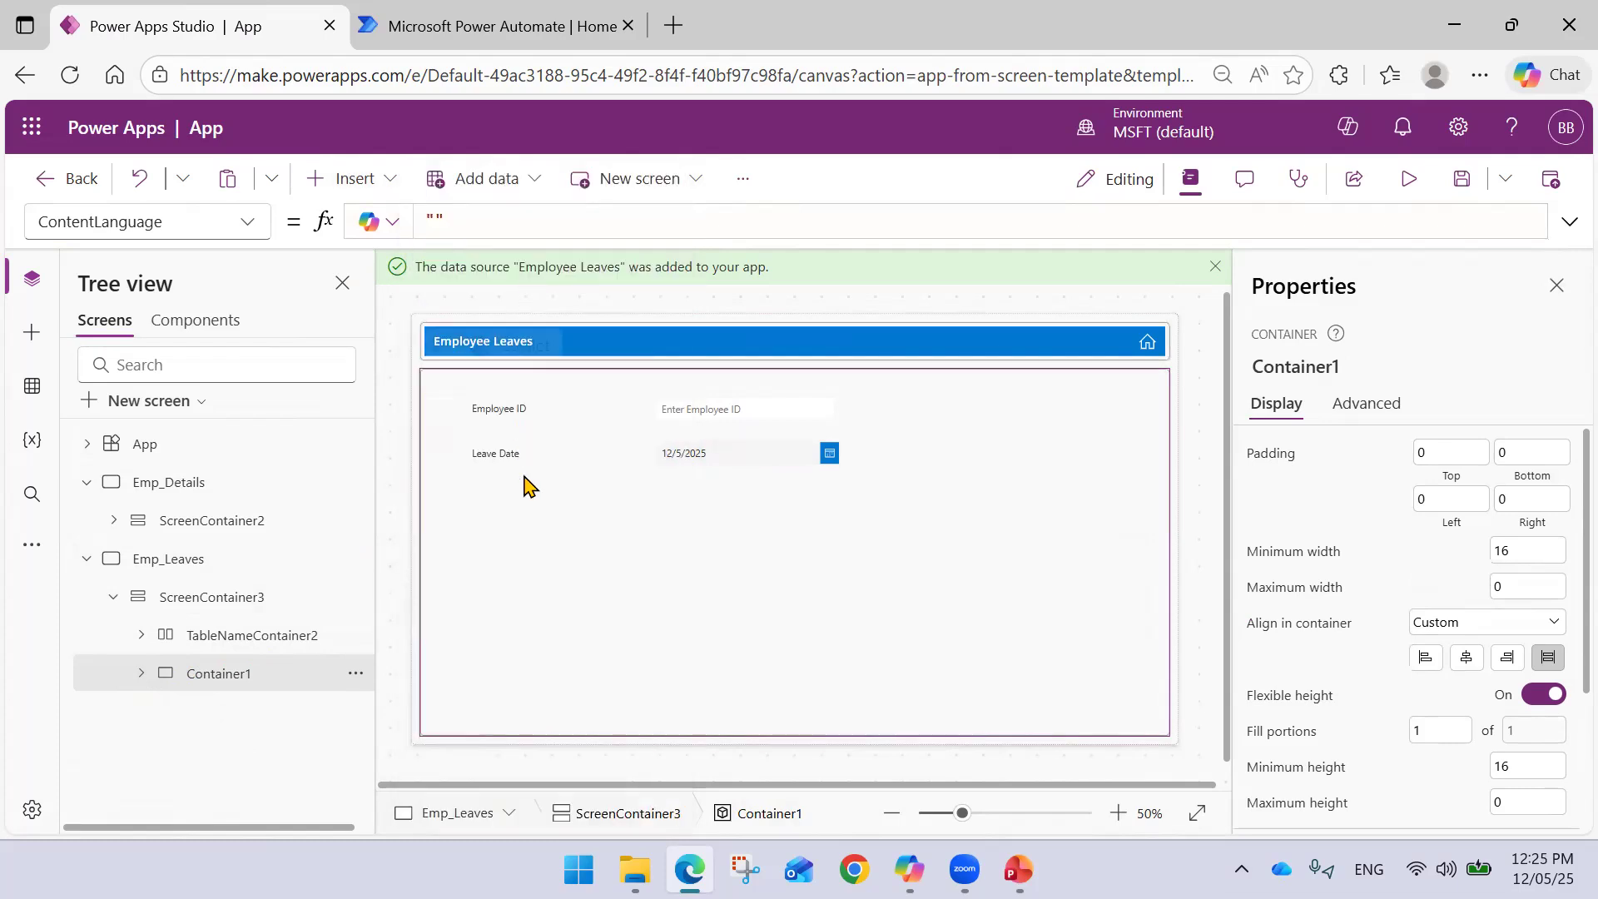
{"action": "left_click_drag", "start_coordinate": [478, 404], "coordinate": [502, 489]}
{"action": "left_click_drag", "start_coordinate": [504, 220], "coordinate": [407, 222]}
{"action": "type", "text": "\"Type"}
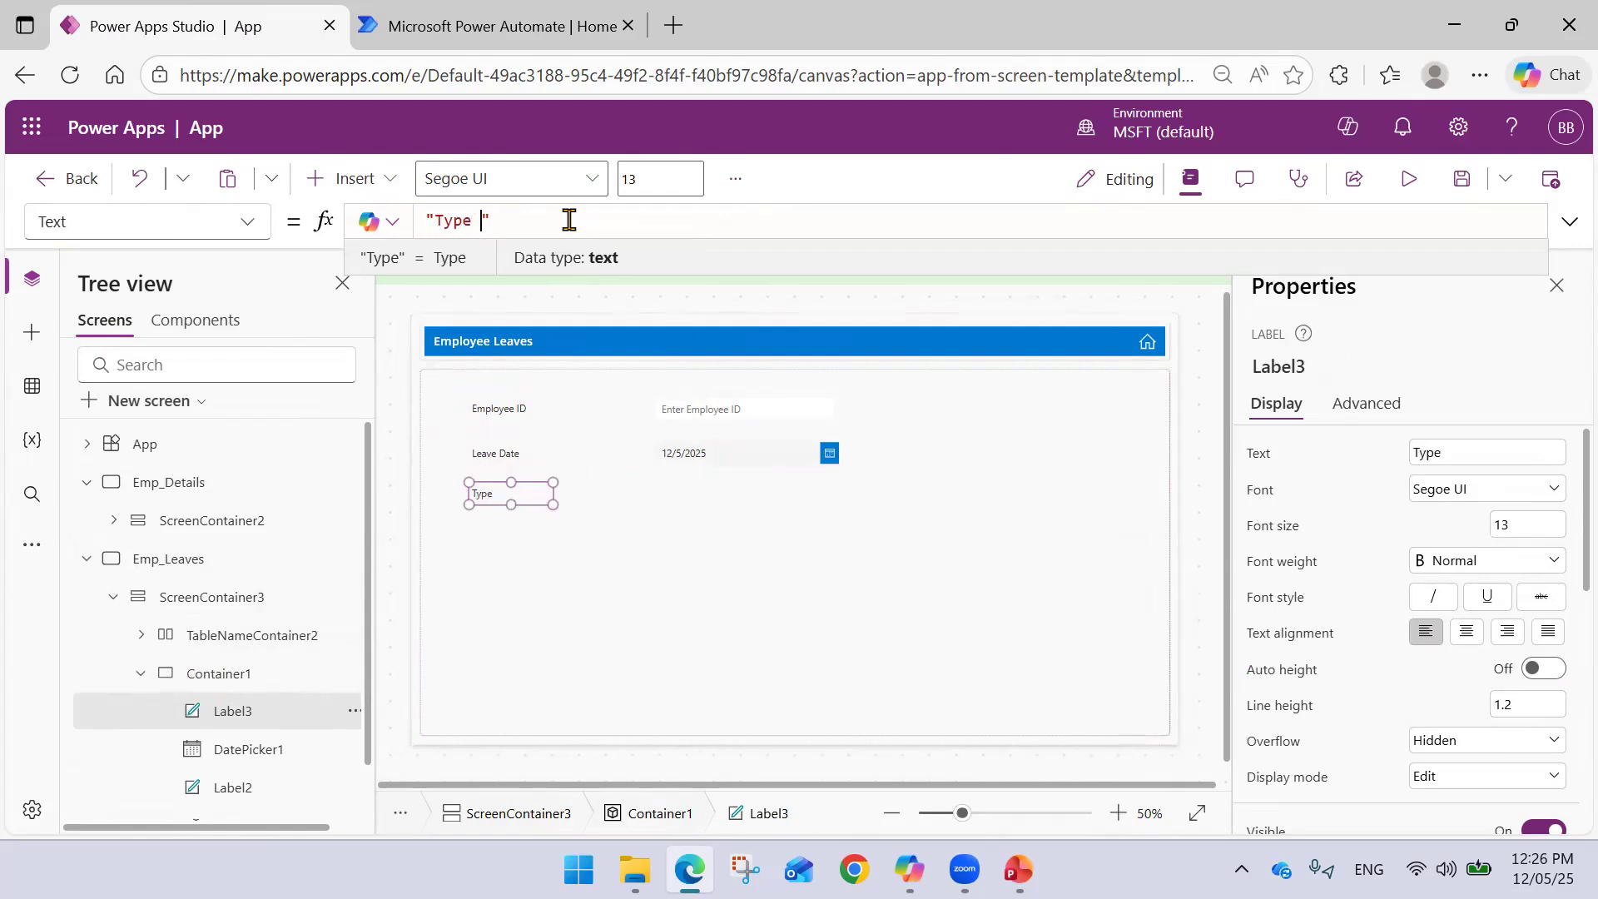
{"action": "key", "text": "ctrl+Left"}
{"action": "type", "text": "Leave"}
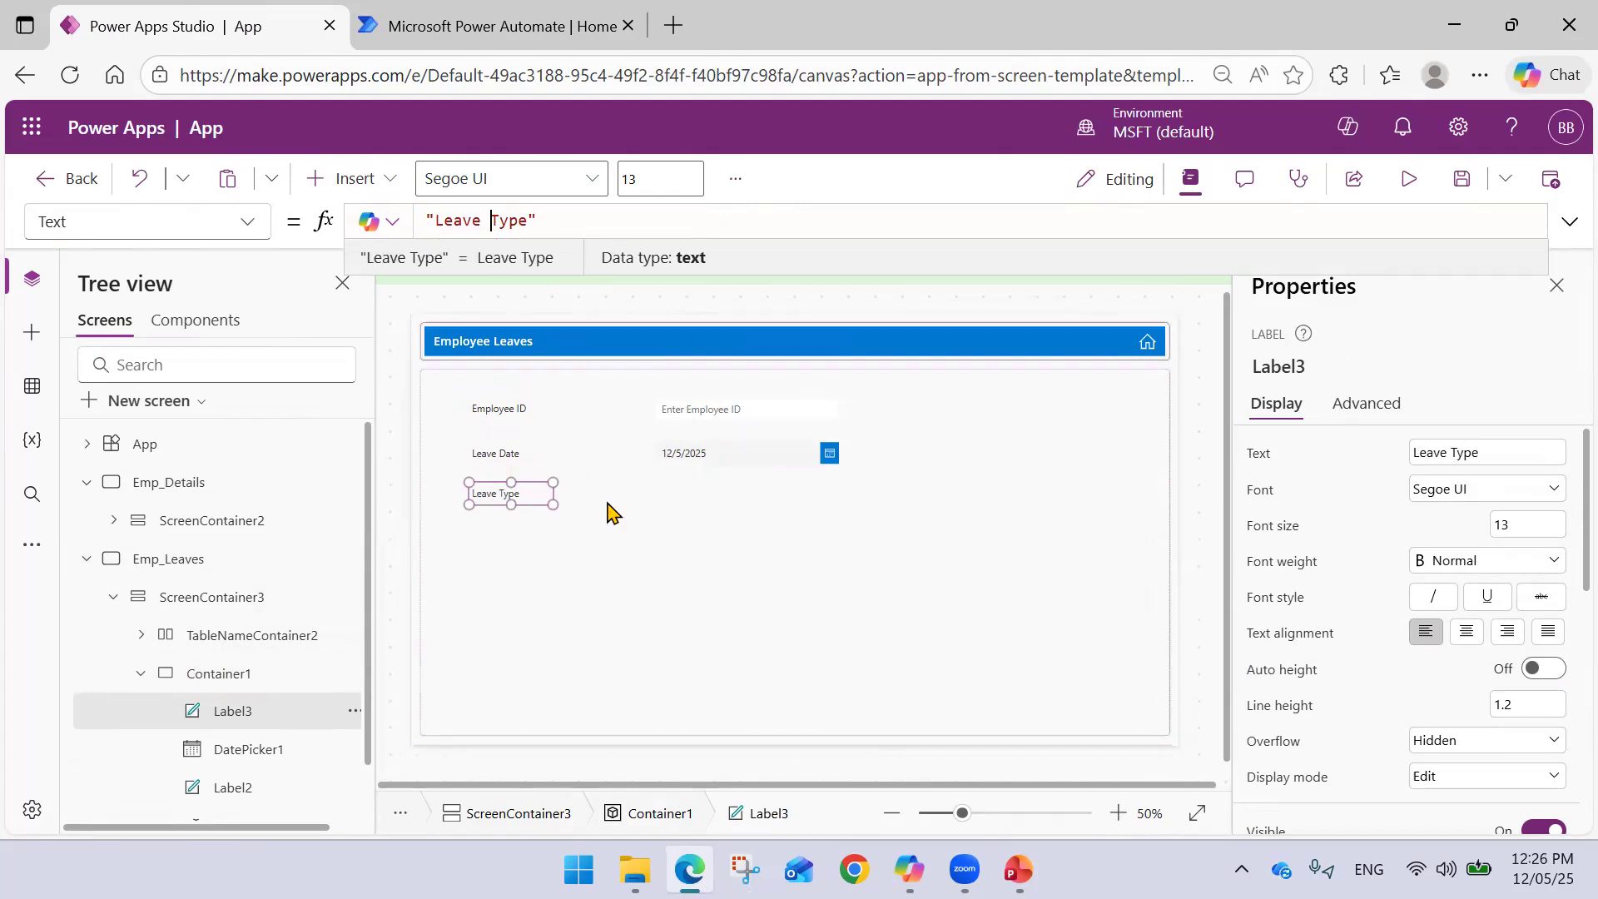
{"action": "left_click", "coordinate": [632, 522]}
{"action": "left_click", "coordinate": [514, 500]}
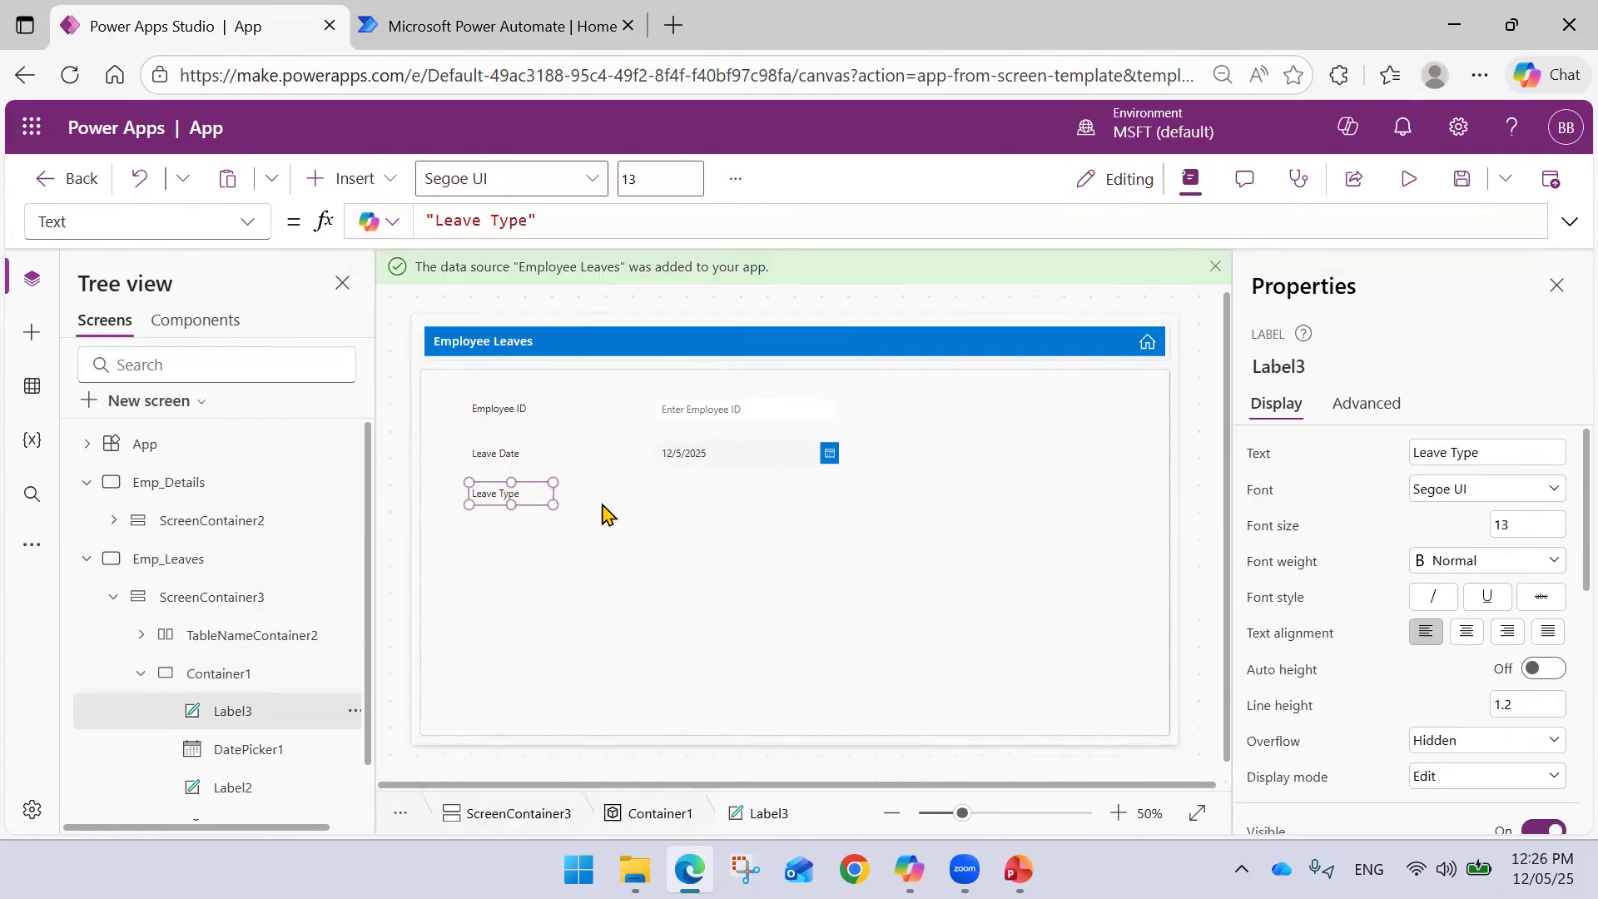
{"action": "left_click", "coordinate": [711, 503]}
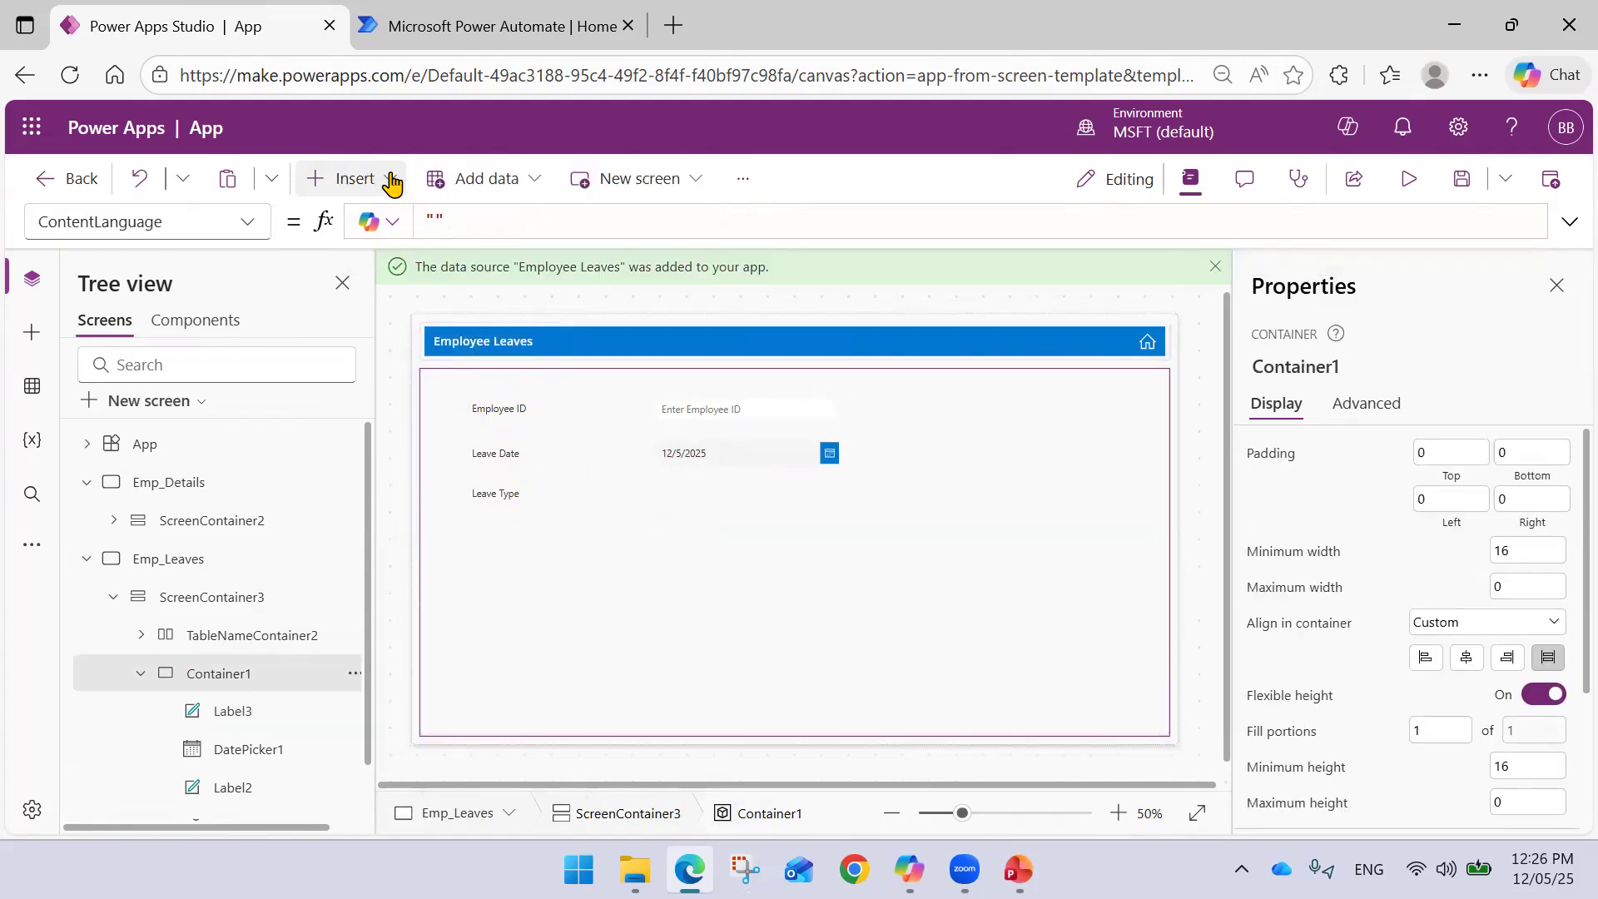
- Insert a Drop down control and place it beside the Leave Type label
{"action": "left_click", "coordinate": [347, 182]}
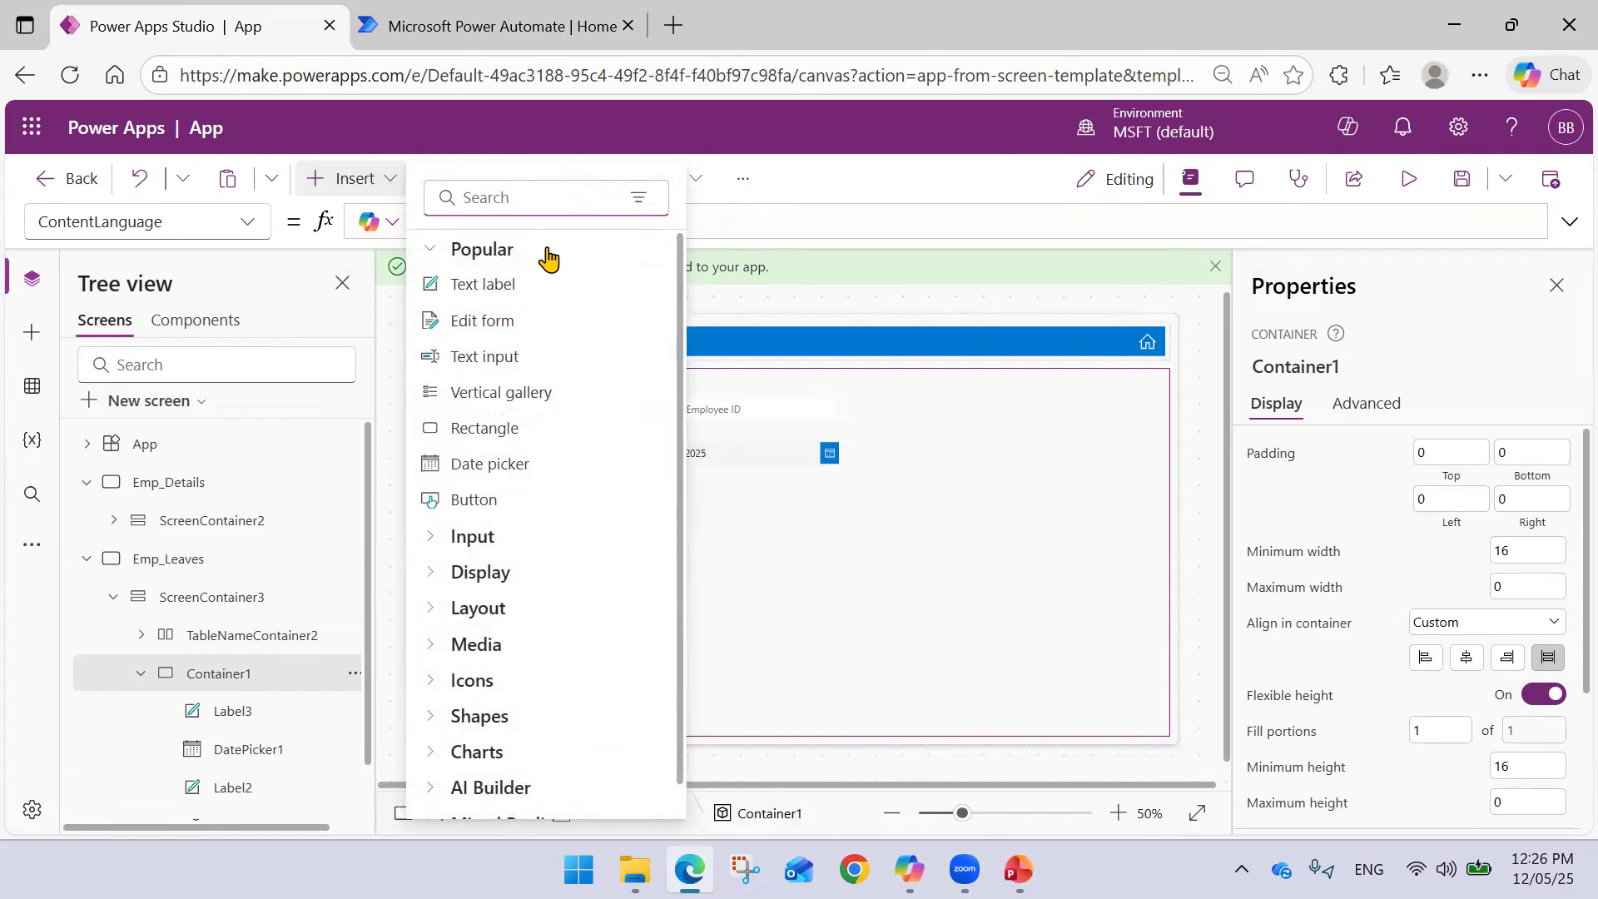
{"action": "type", "text": "Choi"}
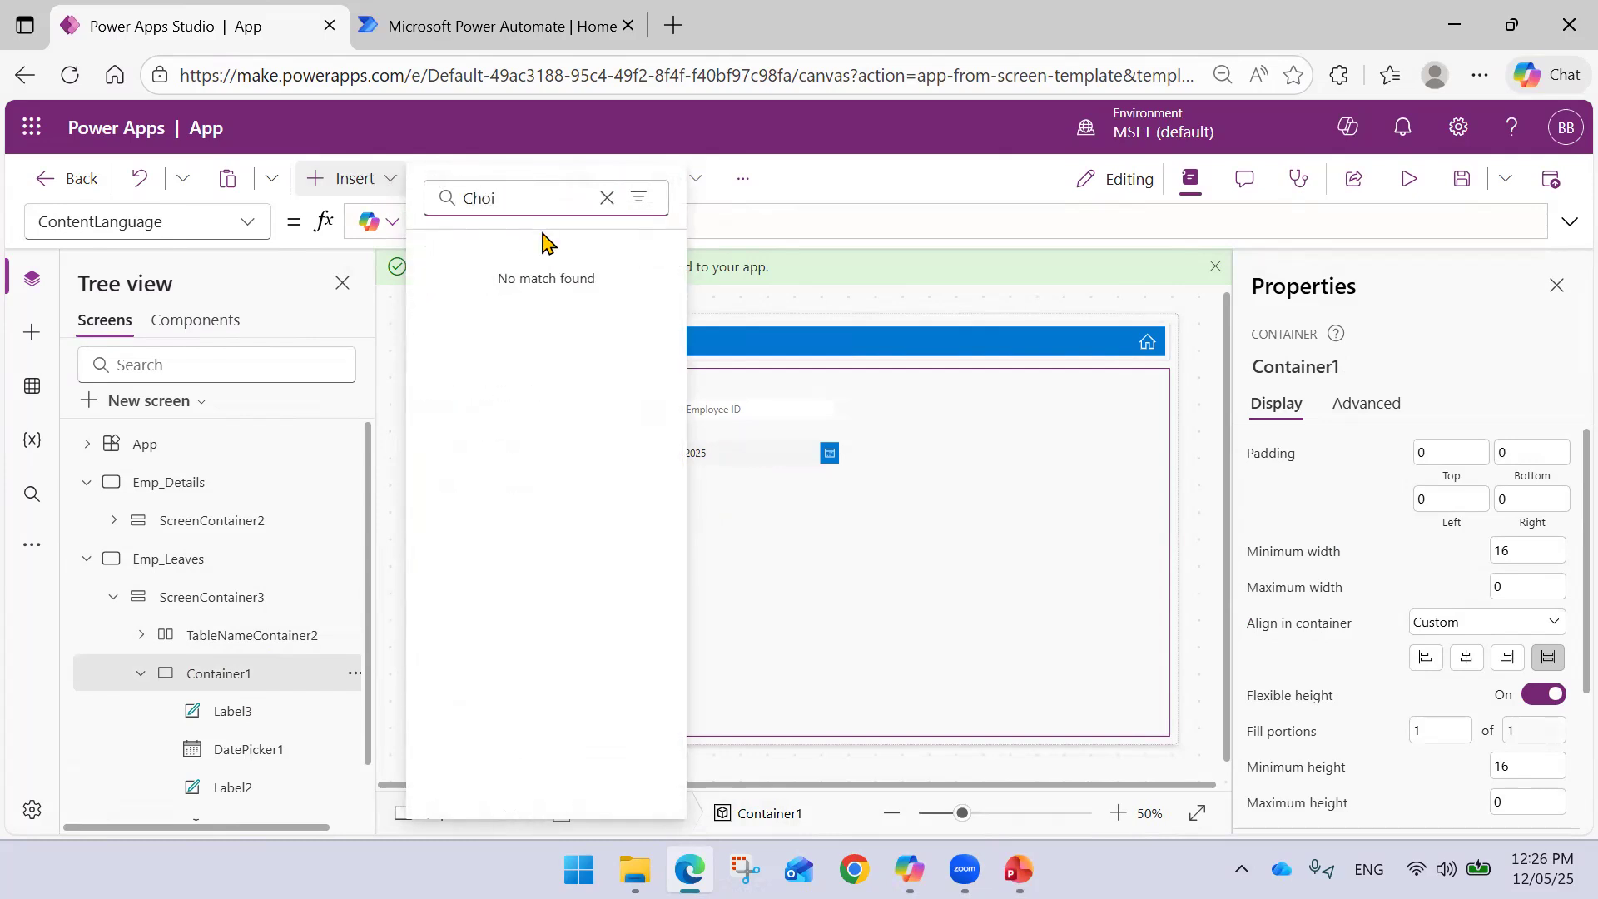
{"action": "key", "text": "BackSpace"}
{"action": "key", "text": "BackSpace"}
{"action": "key", "text": "BackSpace"}
{"action": "key", "text": "BackSpace"}
{"action": "type", "text": "Co"}
{"action": "key", "text": "BackSpace"}
{"action": "key", "text": "BackSpace"}
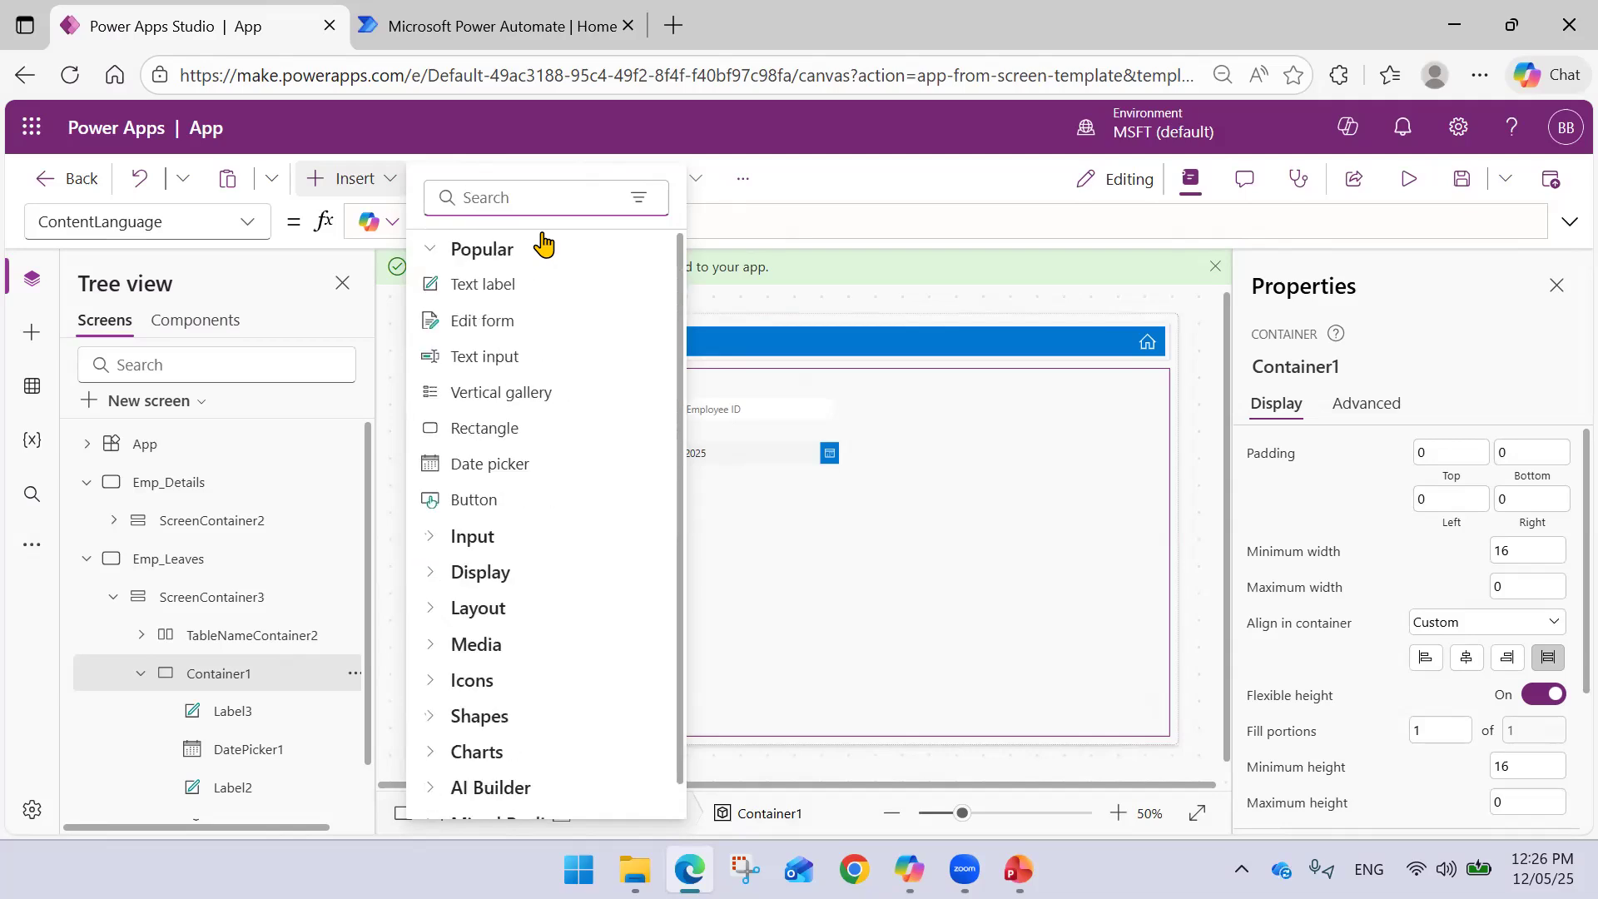
{"action": "type", "text": "Drop"}
{"action": "left_click", "coordinate": [508, 283]}
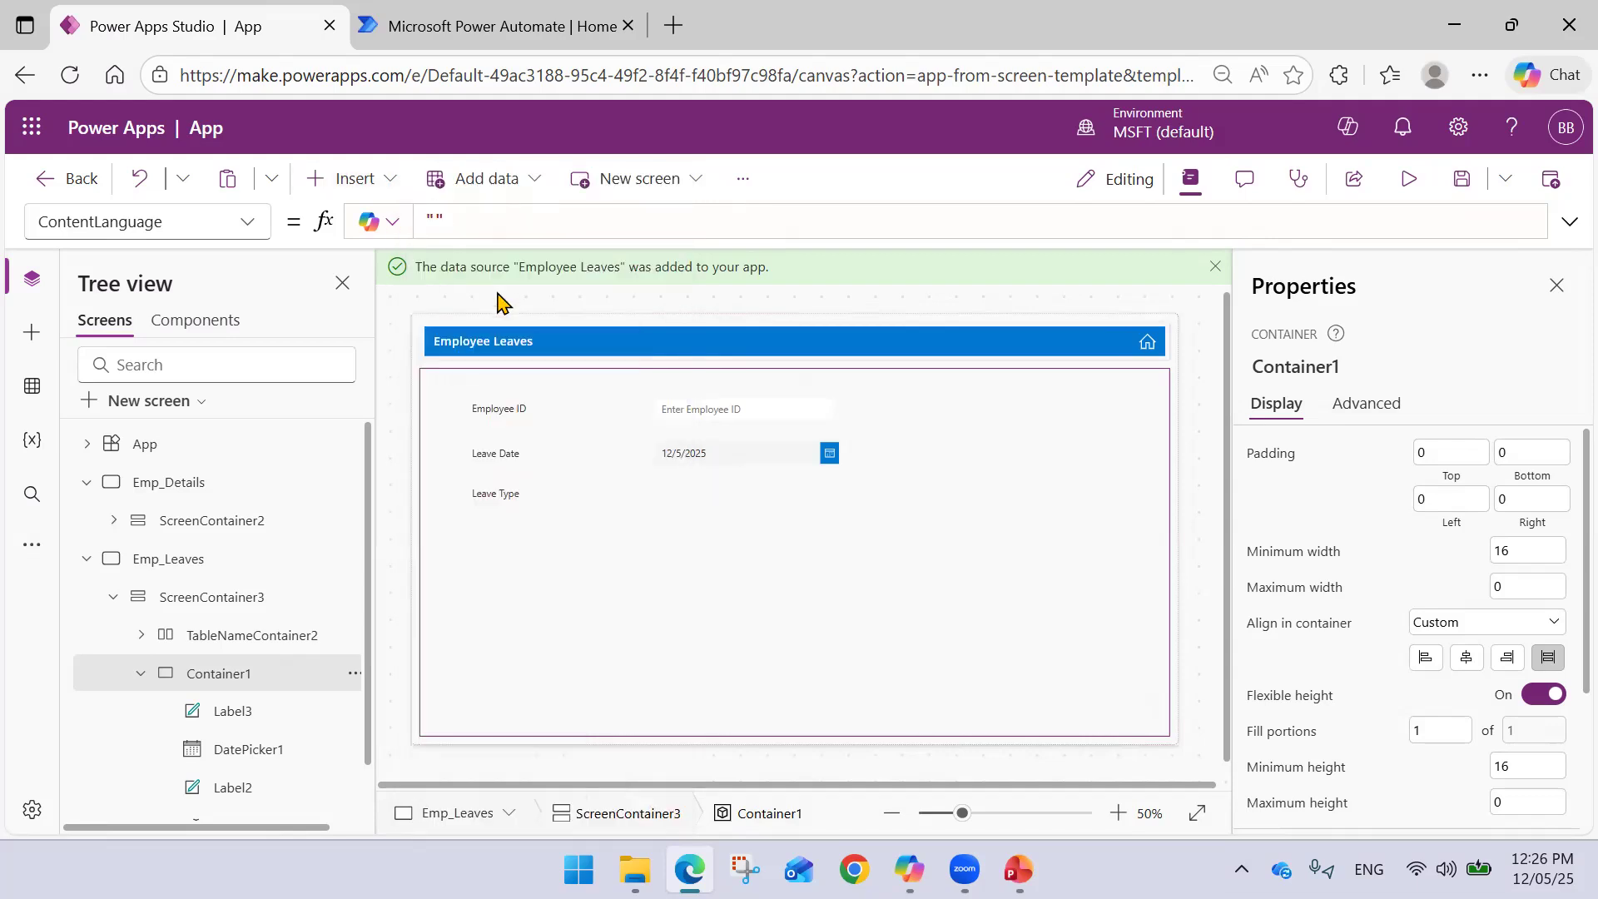
{"action": "left_click_drag", "start_coordinate": [521, 406], "coordinate": [736, 505]}
- Align the Leave Type drop-down, swap its DropDownSample Items for 'Employee Leaves', then clear the formula
{"action": "left_click_drag", "start_coordinate": [729, 502], "coordinate": [722, 500]}
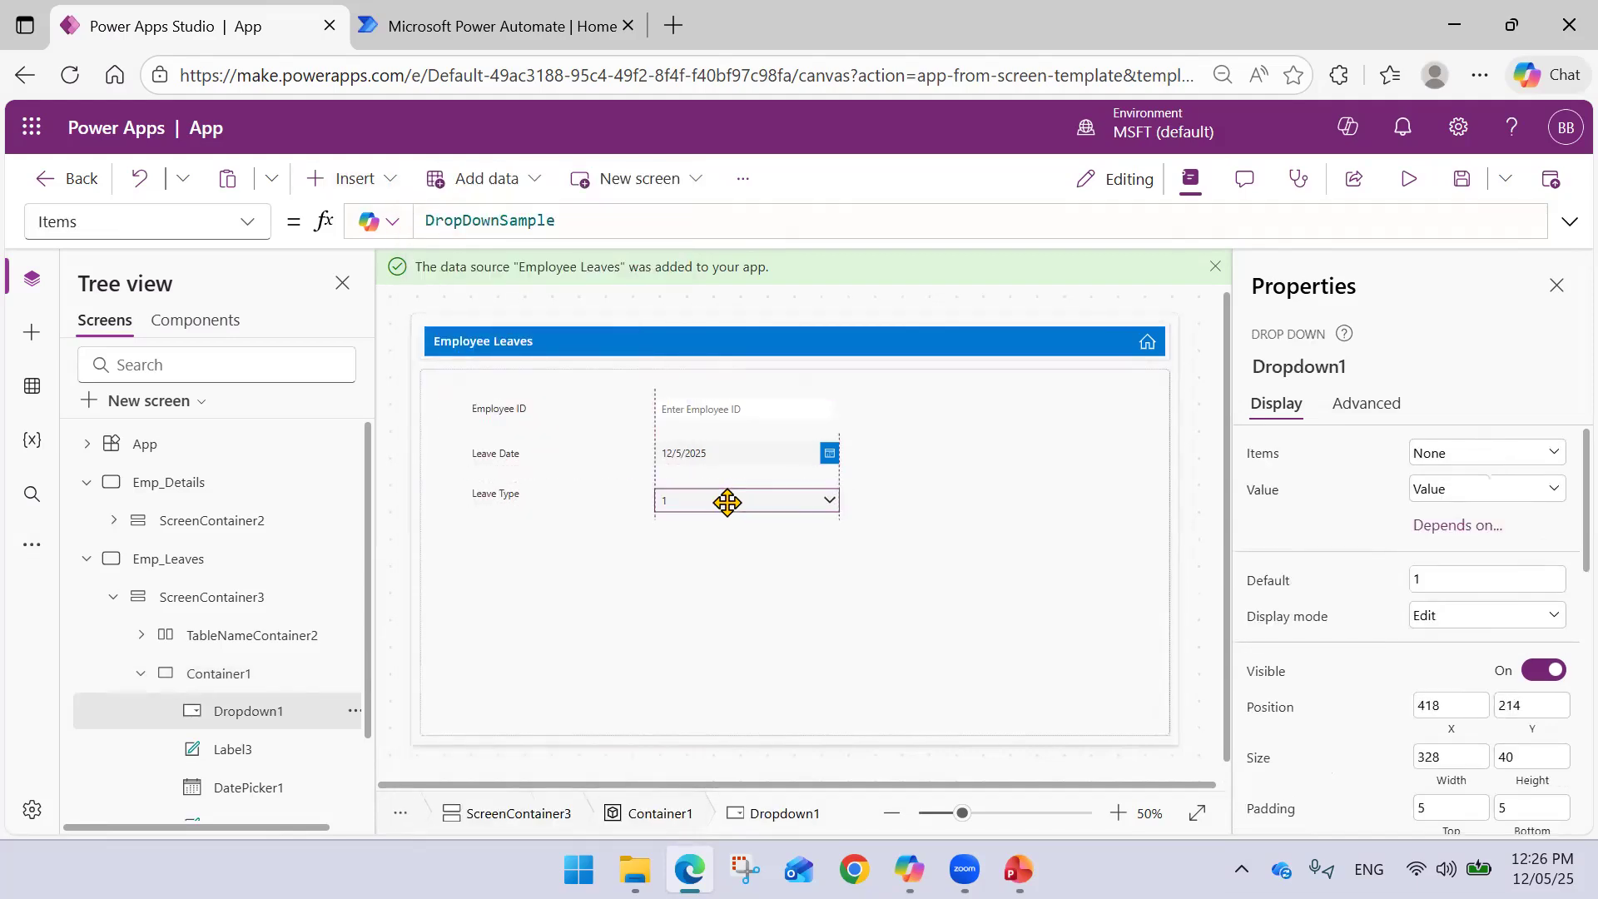
{"action": "double_click", "coordinate": [507, 221]}
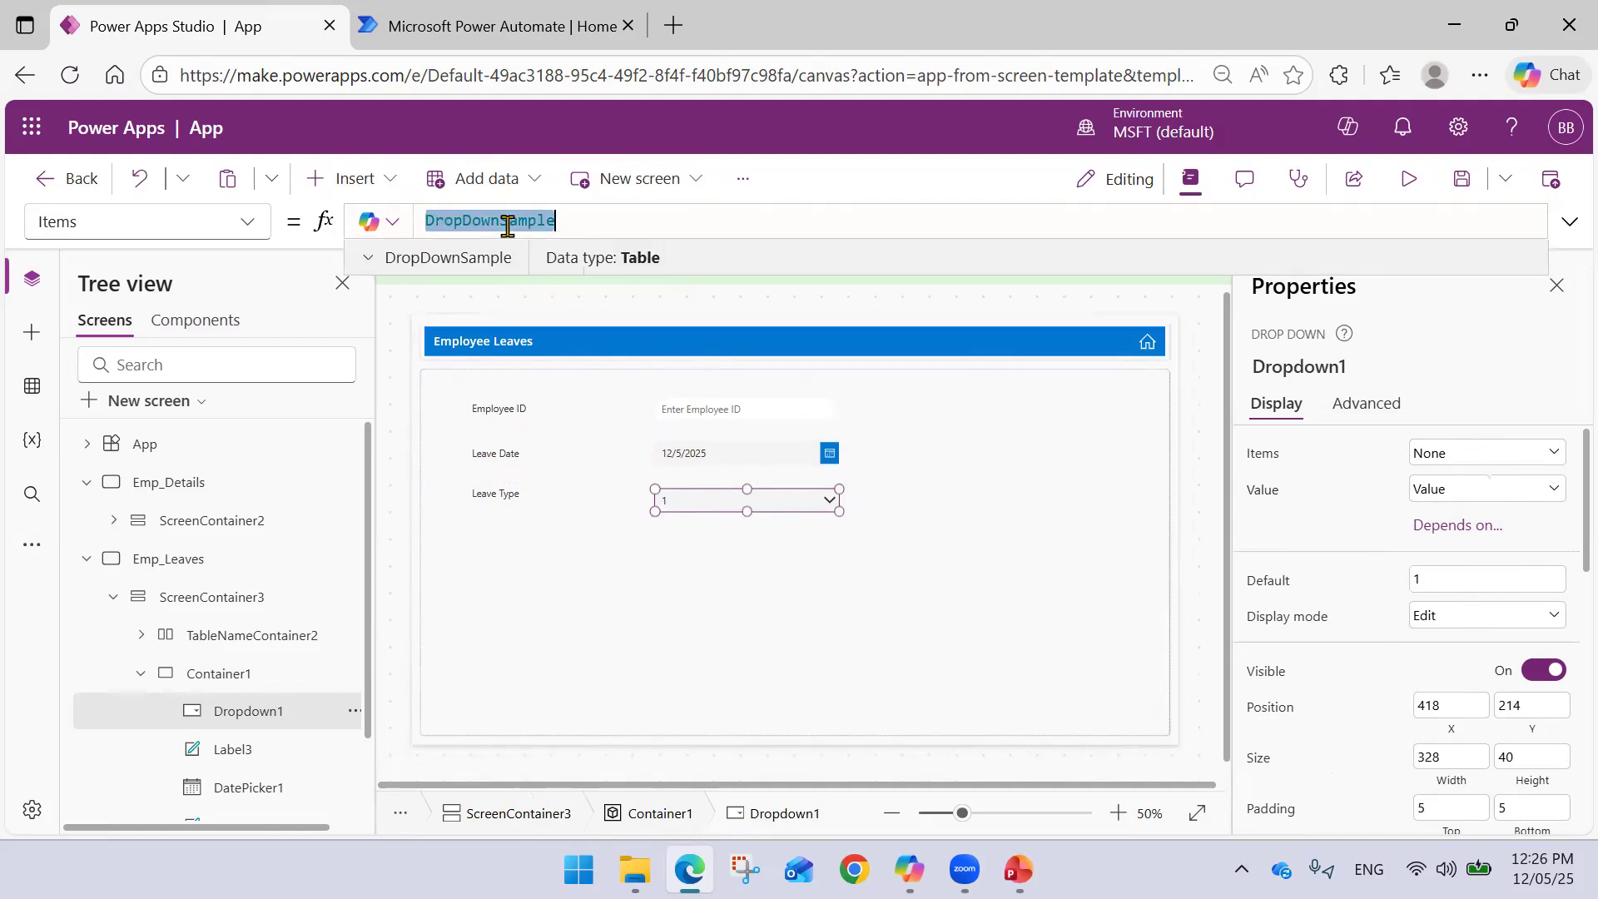
{"action": "key", "text": "BackSpace"}
{"action": "type", "text": "Emplo"}
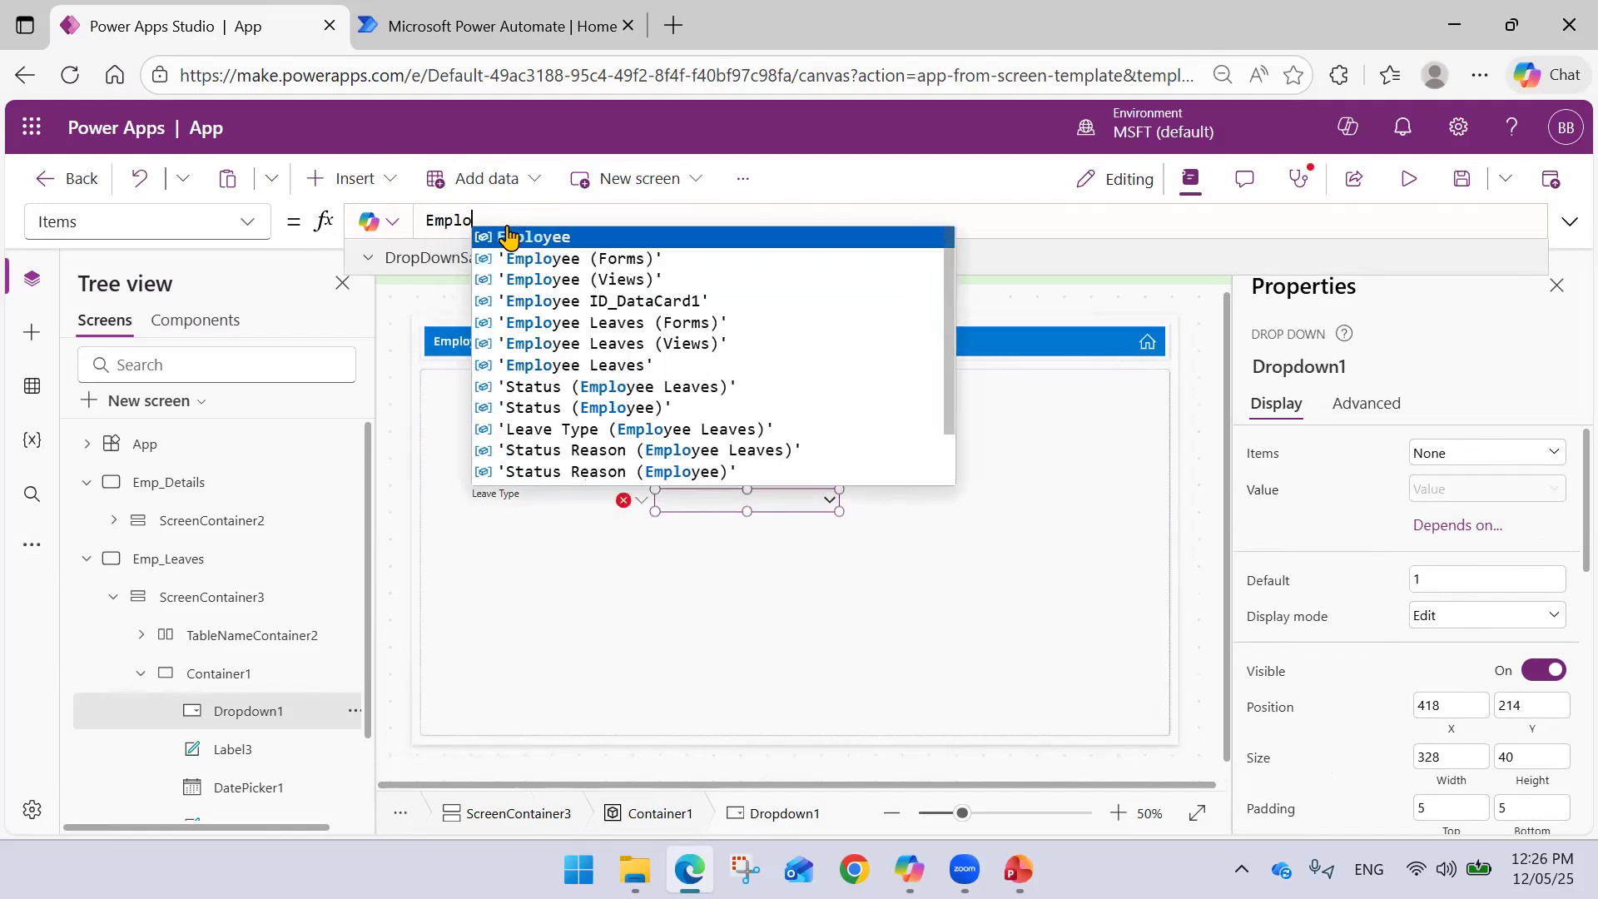
{"action": "key", "text": "Down"}
{"action": "key", "text": "Down"}
{"action": "key", "text": "Down"}
{"action": "key", "text": "Down"}
{"action": "key", "text": "Down"}
{"action": "key", "text": "Down"}
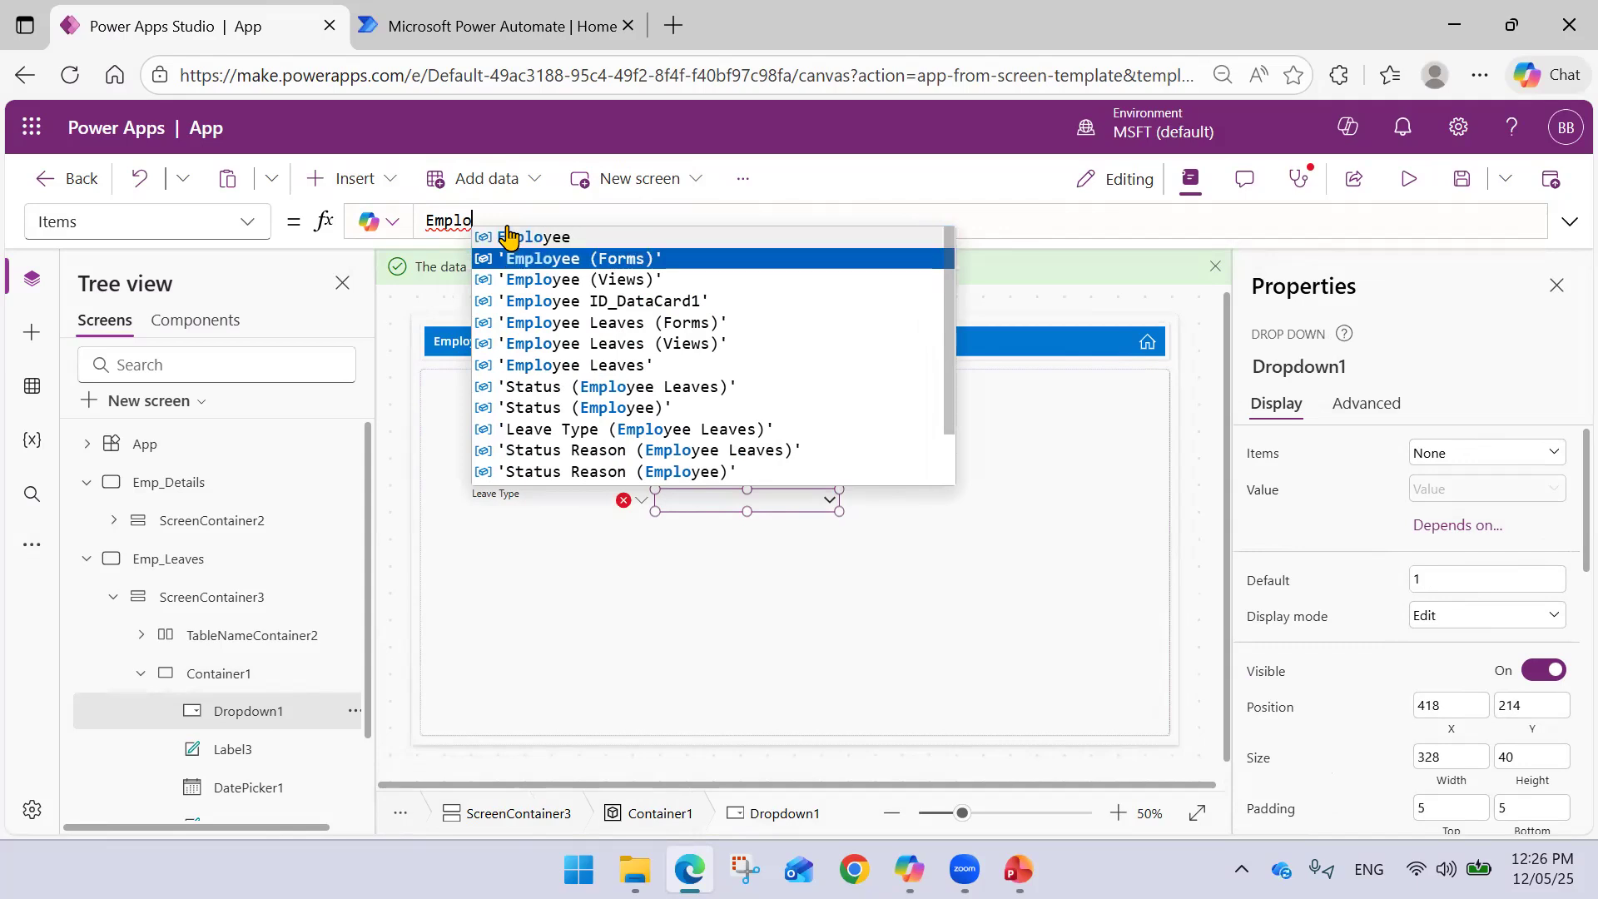
{"action": "key", "text": "Tab"}
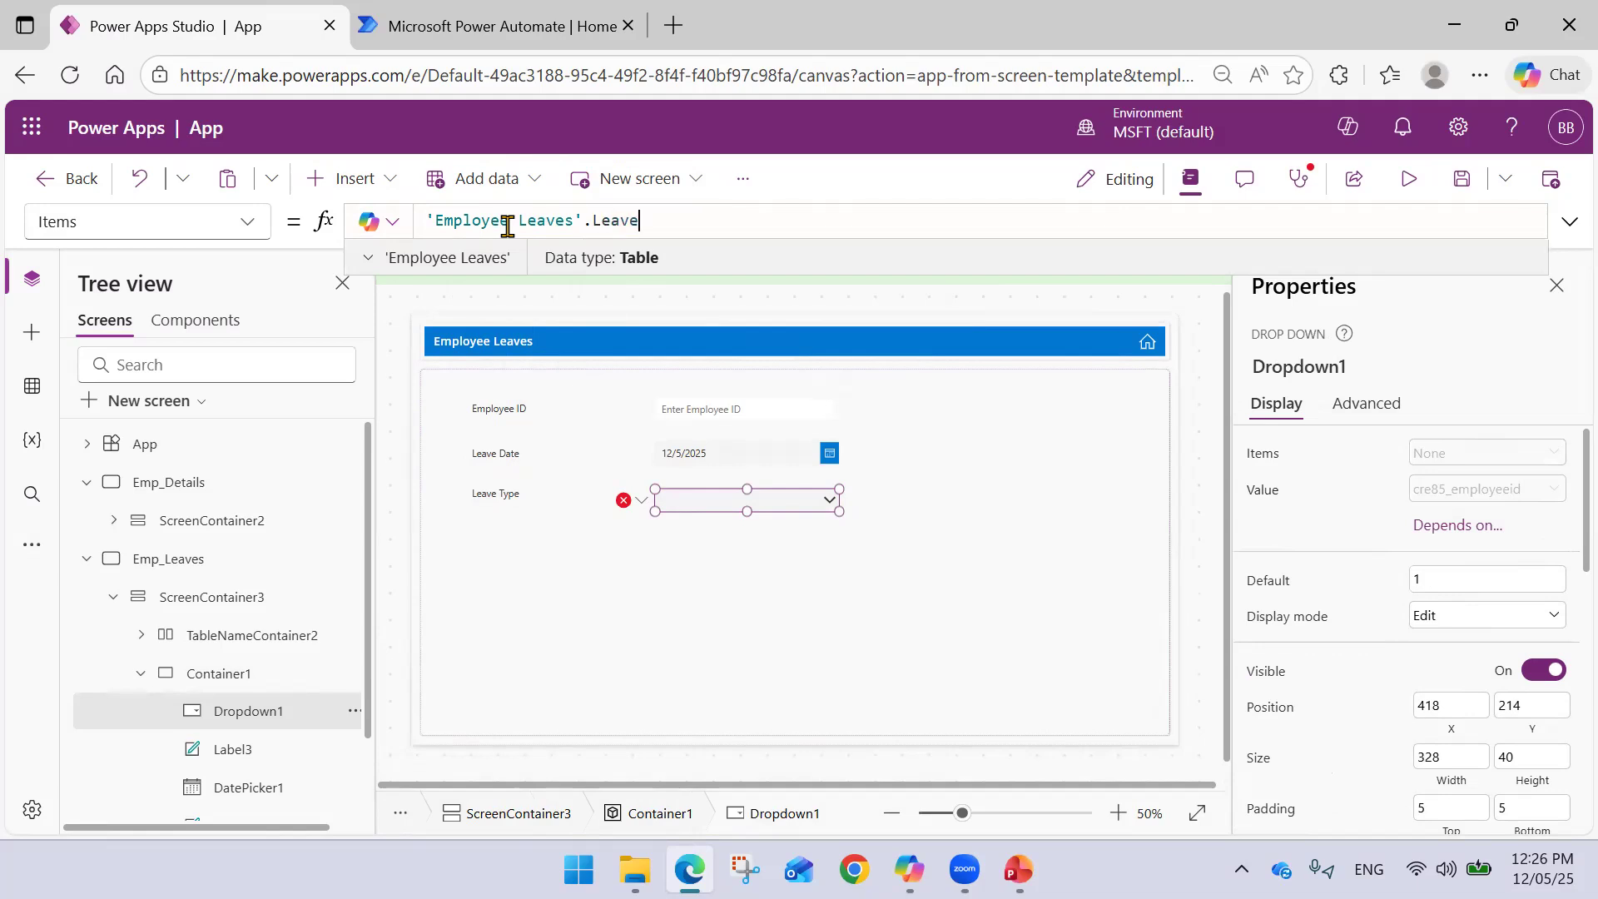
{"action": "key", "text": "BackSpace"}
{"action": "key", "text": "BackSpace"}
{"action": "key", "text": "BackSpace"}
{"action": "key", "text": "BackSpace"}
{"action": "key", "text": "BackSpace"}
{"action": "key", "text": "BackSpace"}
{"action": "key", "text": "BackSpace"}
{"action": "key", "text": "BackSpace"}
{"action": "key", "text": "BackSpace"}
{"action": "key", "text": "BackSpace"}
{"action": "key", "text": "BackSpace"}
{"action": "key", "text": "BackSpace"}
{"action": "key", "text": "BackSpace"}
{"action": "key", "text": "BackSpace"}
{"action": "key", "text": "BackSpace"}
{"action": "key", "text": "BackSpace"}
{"action": "key", "text": "BackSpace"}
{"action": "key", "text": "BackSpace"}
{"action": "key", "text": "BackSpace"}
{"action": "key", "text": "BackSpace"}
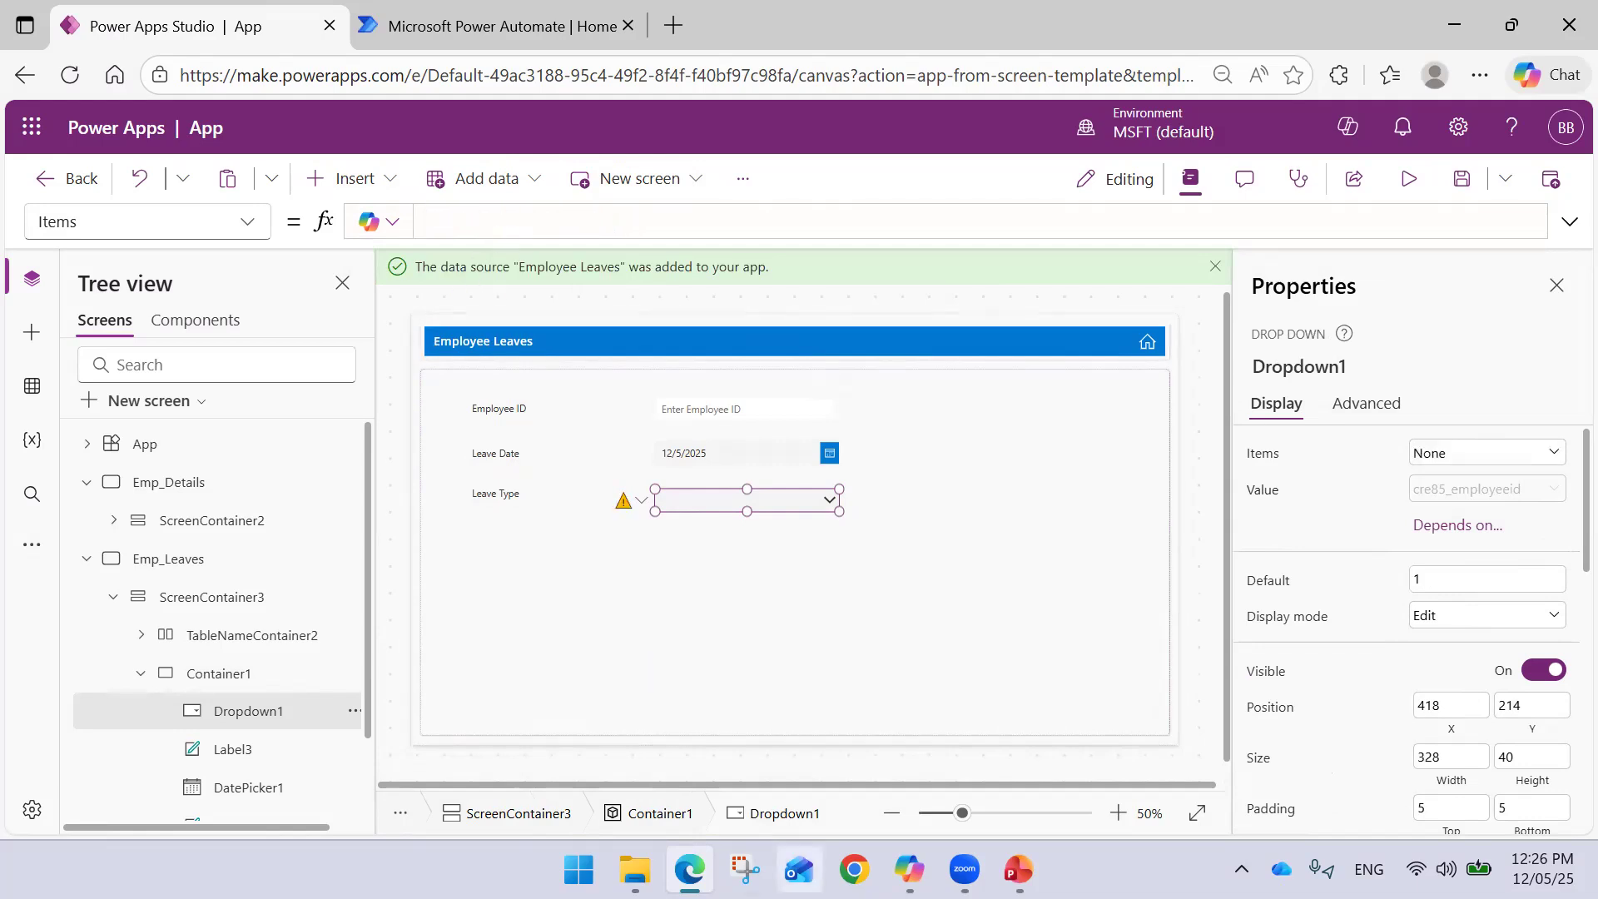
{"action": "mouse_move", "coordinate": [1019, 870]}
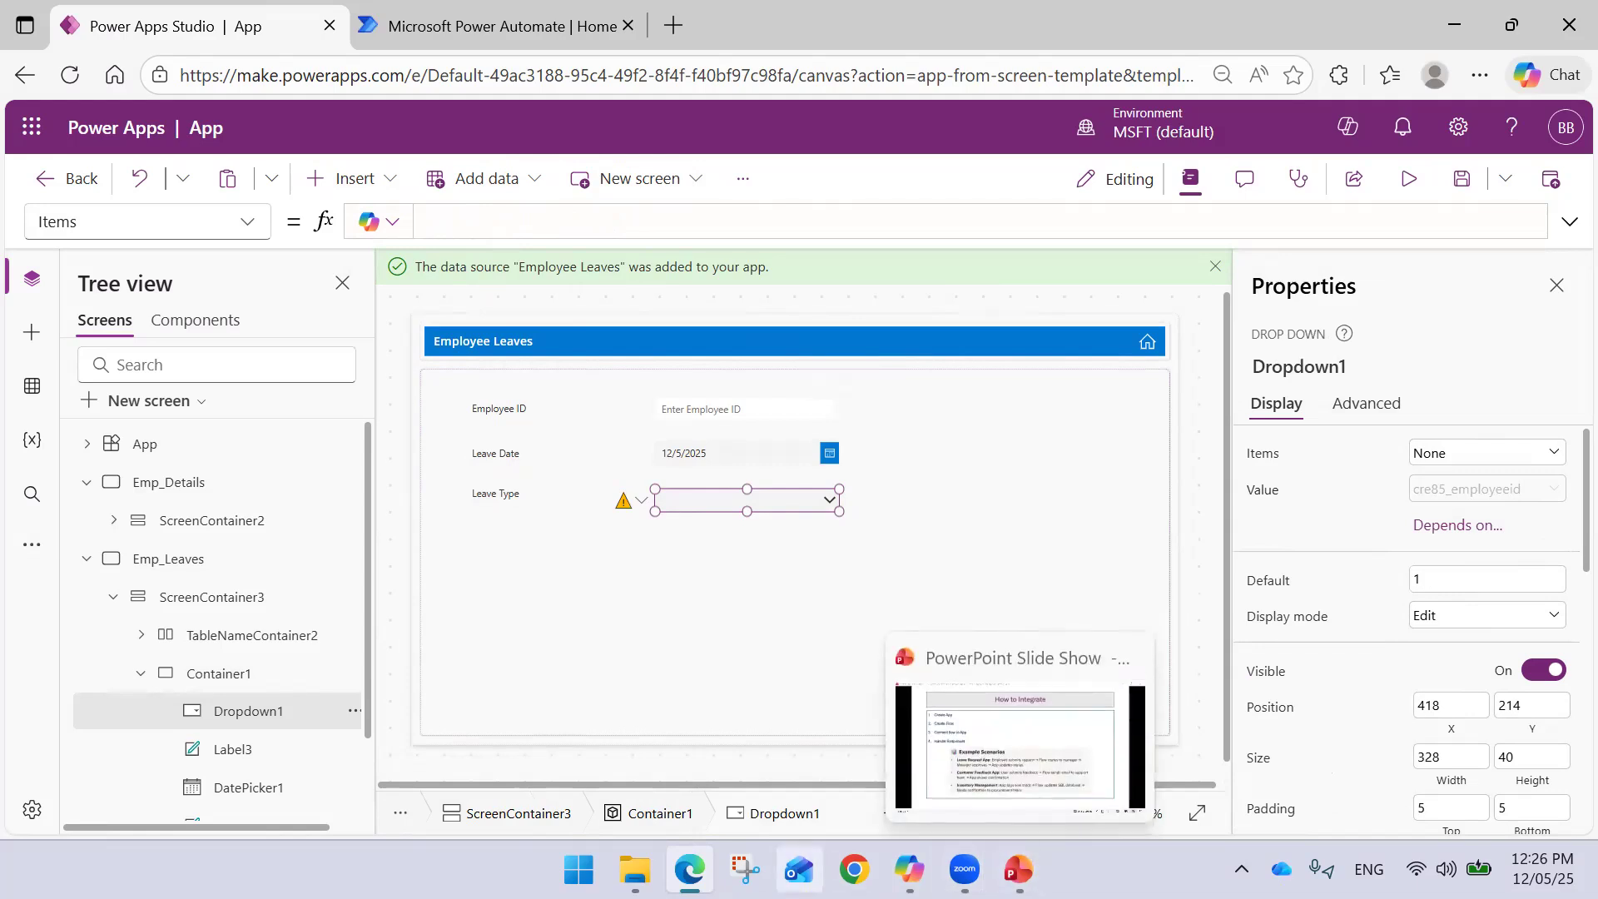
- Open make.powerapps.com in a new browser tab beside the app editor
{"action": "left_click", "coordinate": [453, 15]}
{"action": "left_click", "coordinate": [675, 26]}
{"action": "left_click_drag", "start_coordinate": [679, 29], "coordinate": [464, 37]}
{"action": "type", "text": "make"}
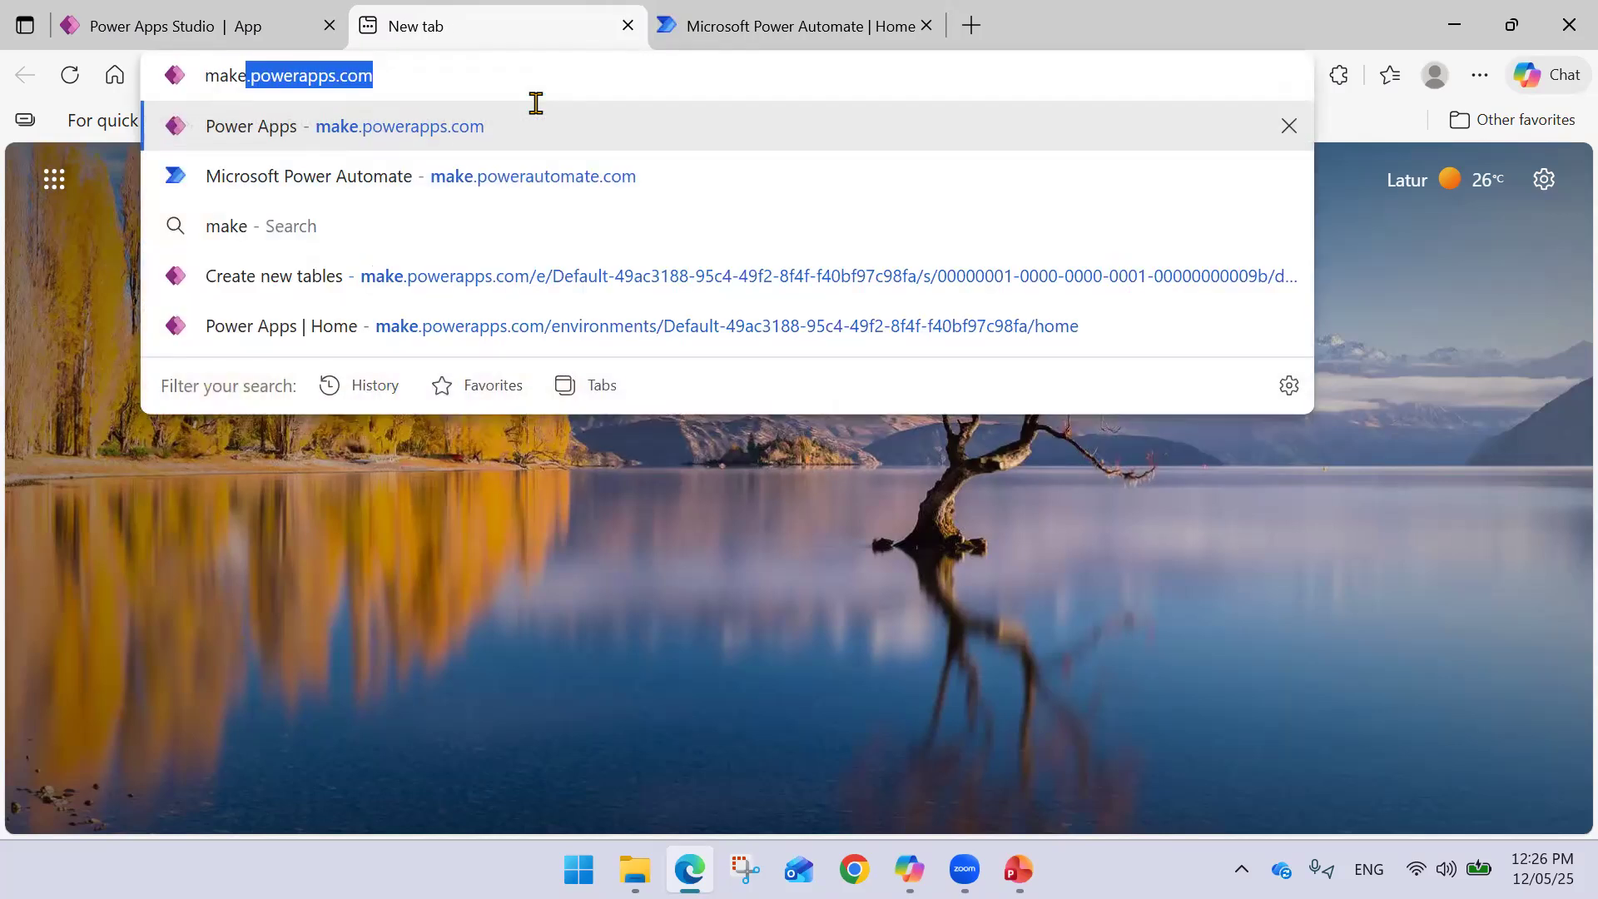
{"action": "key", "text": "Return"}
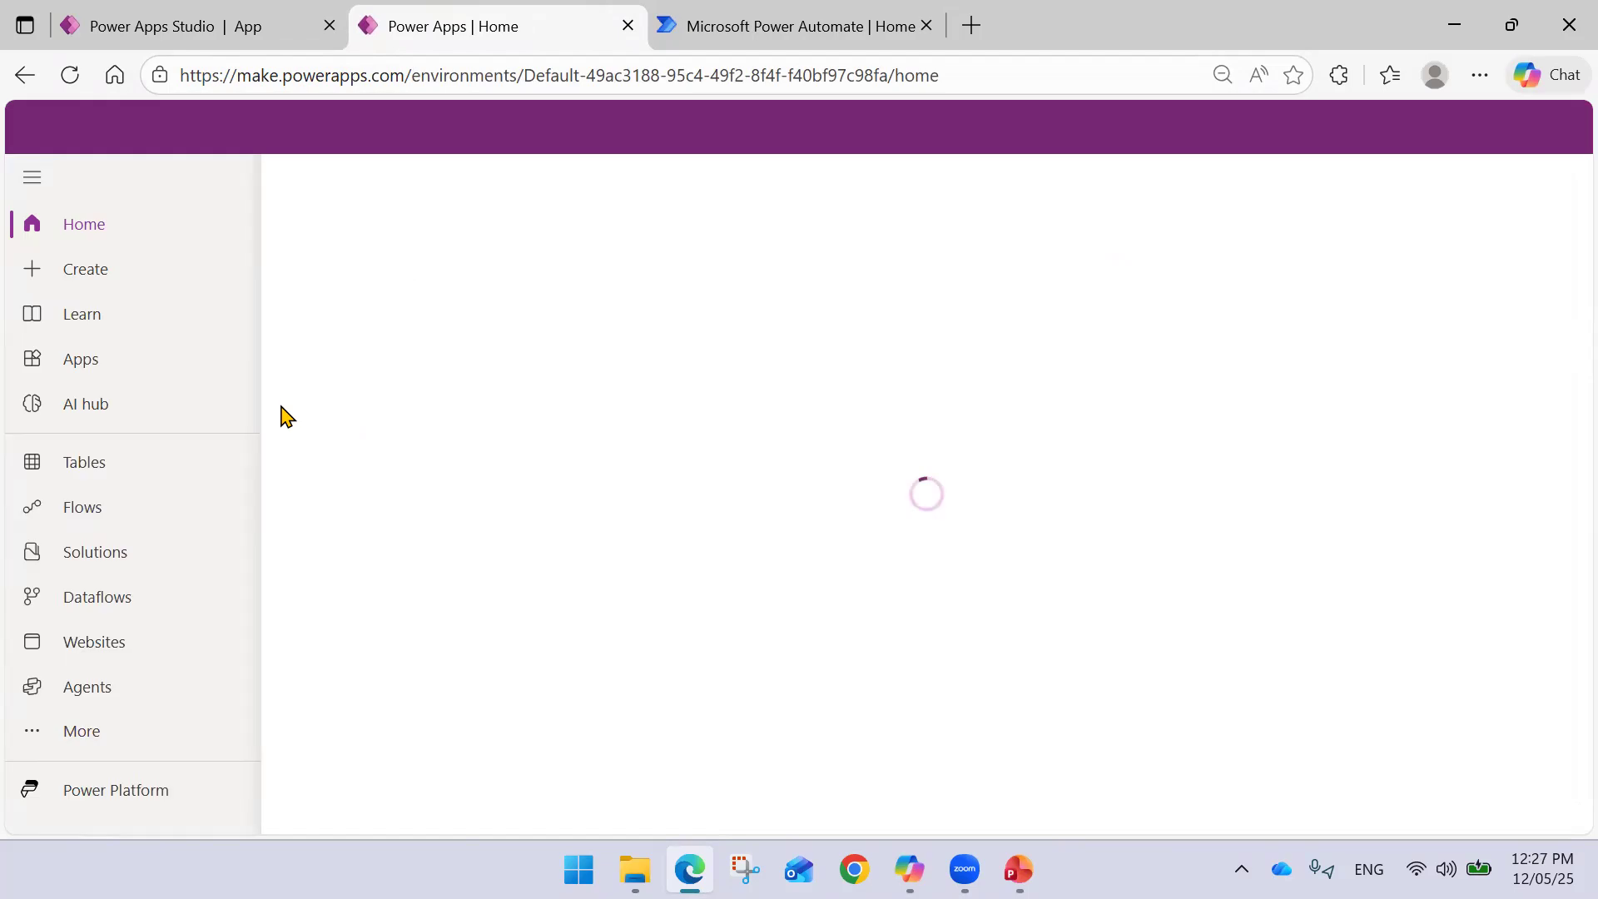
{"action": "left_click", "coordinate": [265, 30]}
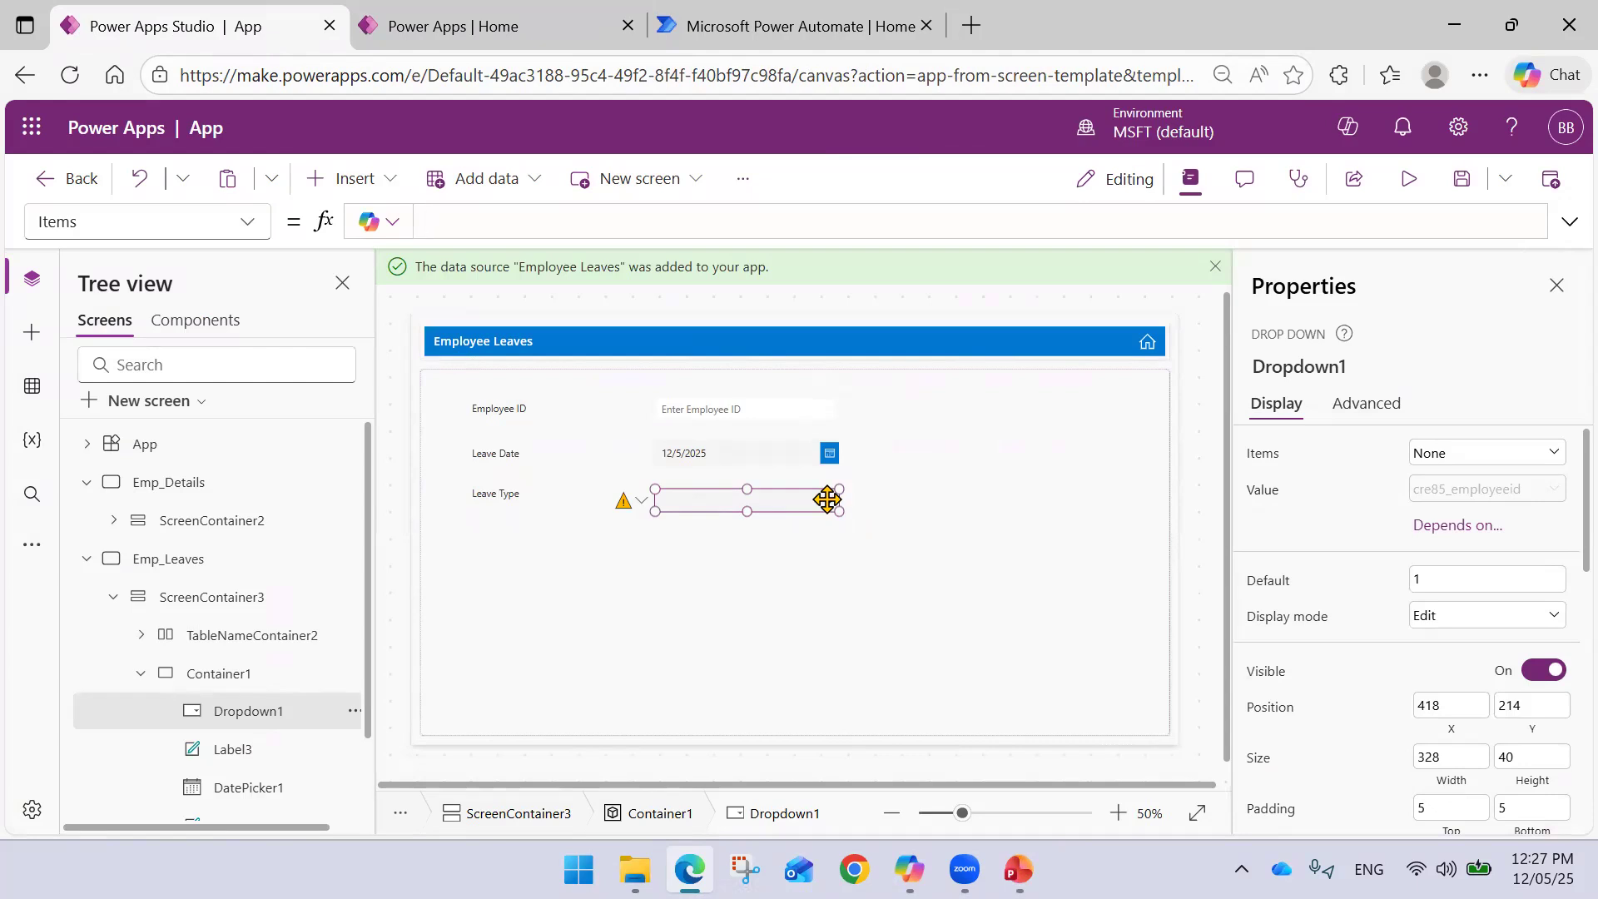
- Filter the Tables list to custom tables and open the Employee Leaves table
{"action": "left_click", "coordinate": [526, 42]}
{"action": "left_click", "coordinate": [129, 521]}
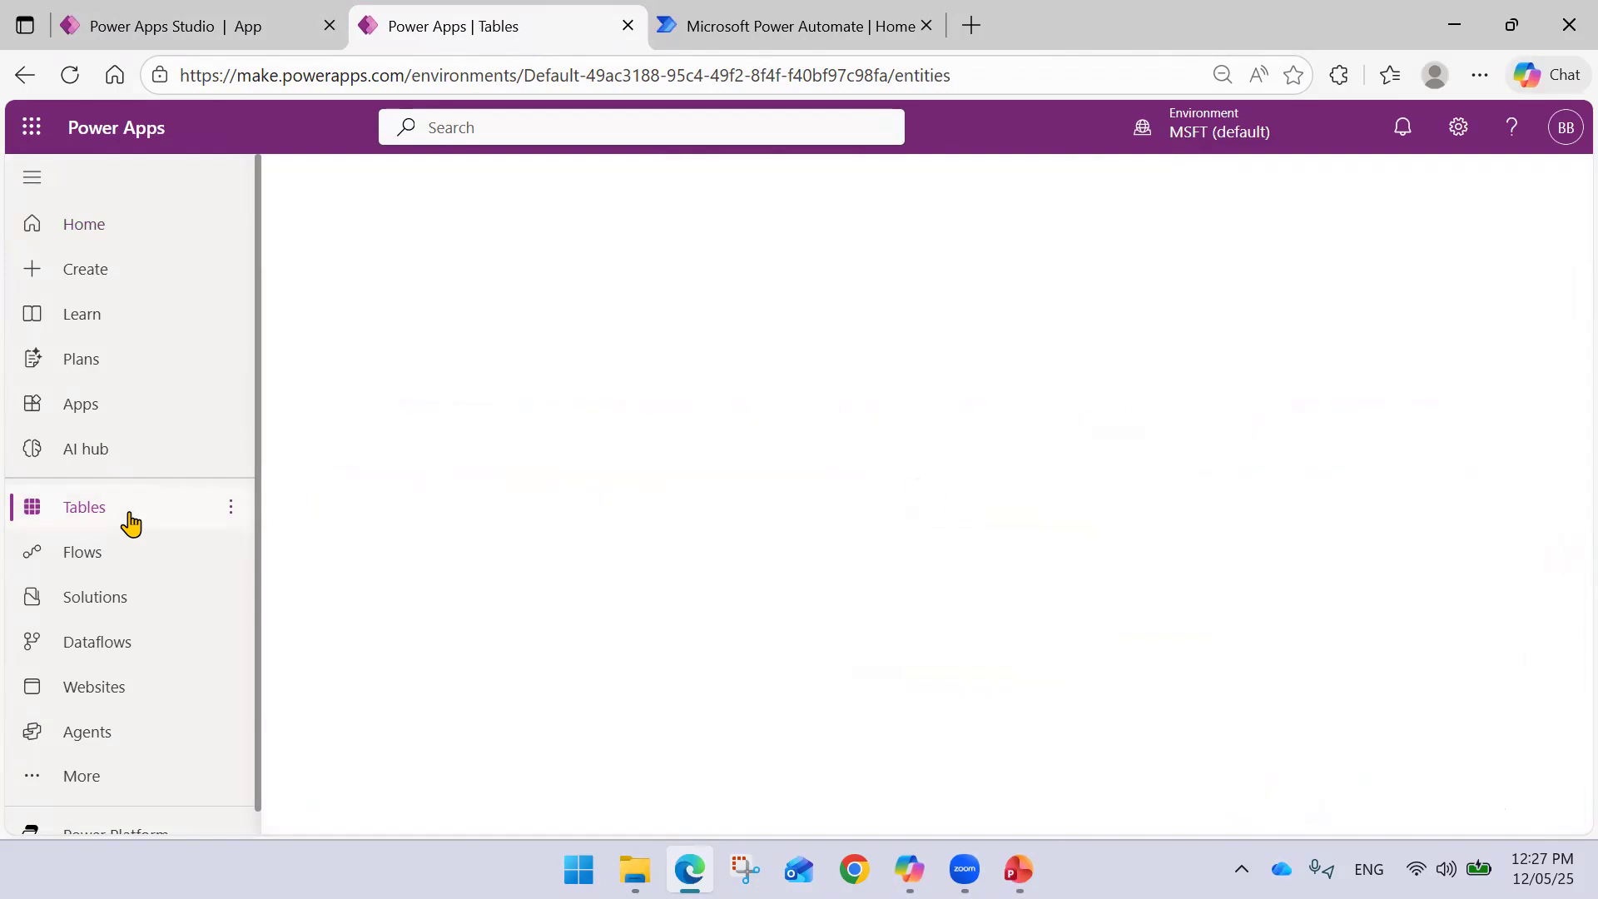
{"action": "left_click", "coordinate": [528, 310]}
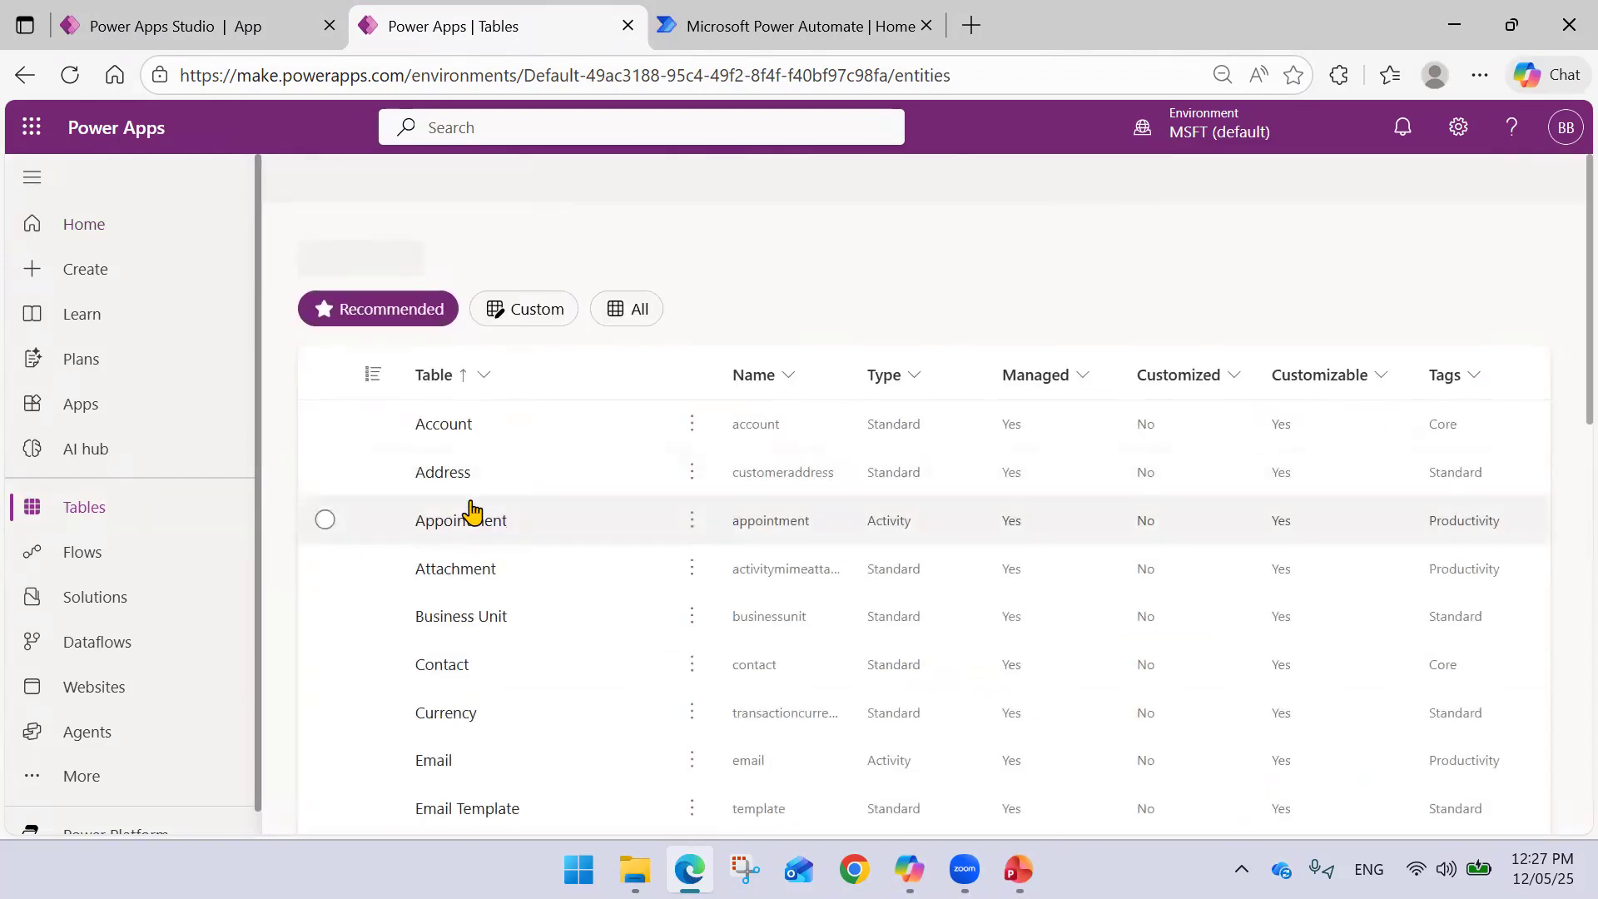
{"action": "left_click", "coordinate": [534, 501]}
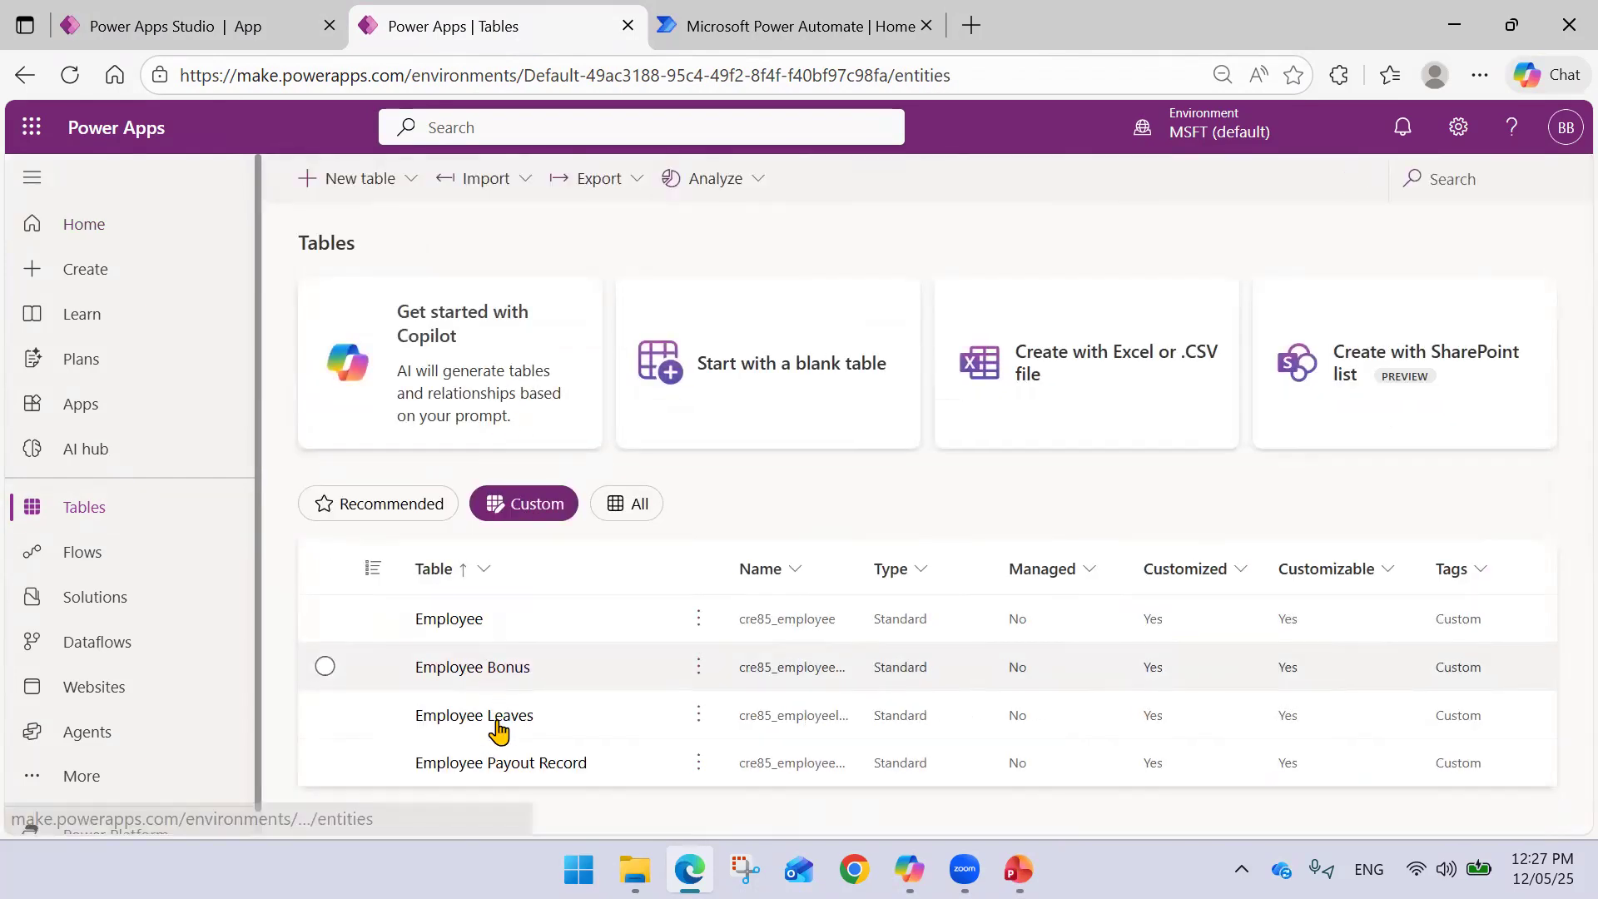
{"action": "left_click", "coordinate": [499, 721]}
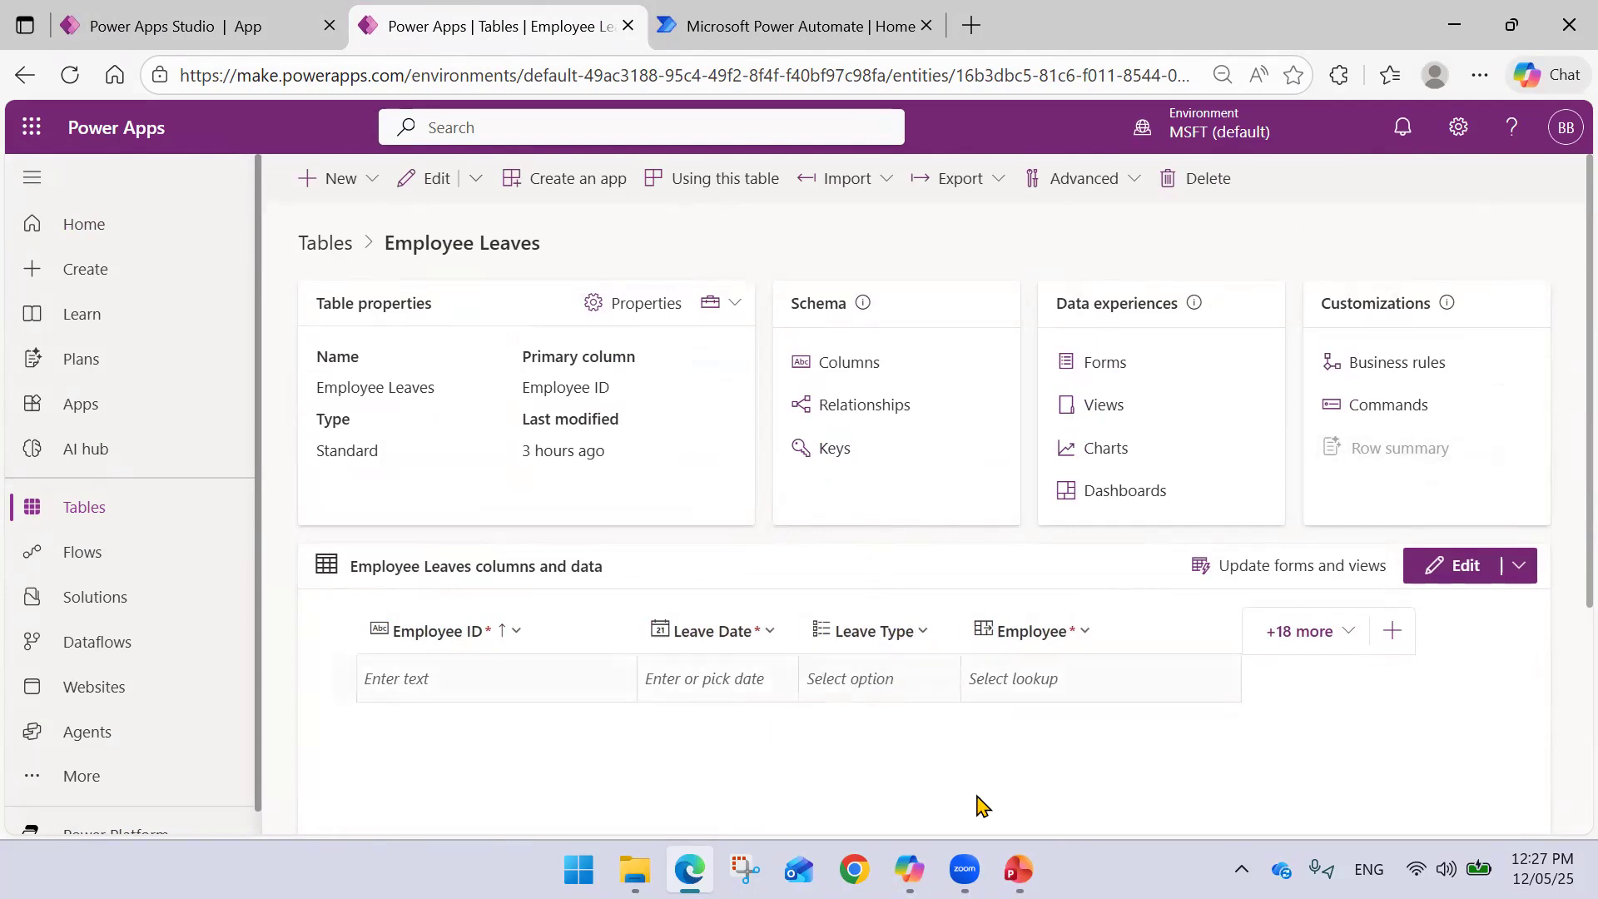
- Back in the editor, try 'Leave Type (Employee Leaves)' as Dropdown1's Items, then delete the erroring formula
{"action": "left_click", "coordinate": [263, 40]}
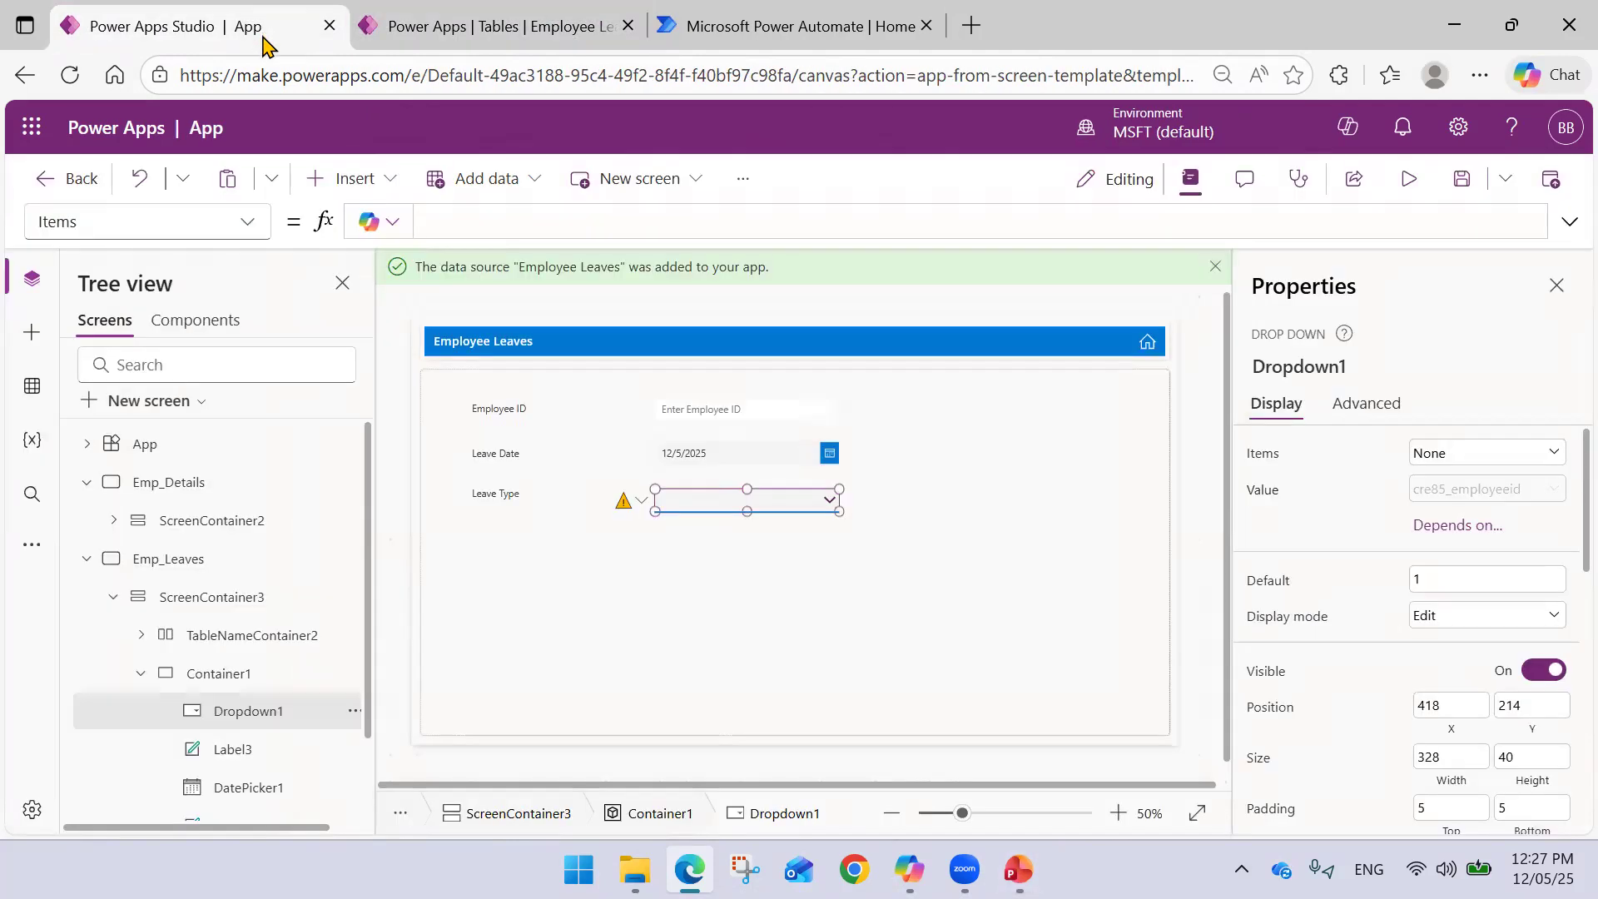
{"action": "left_click", "coordinate": [469, 225]}
{"action": "type", "text": "Leave"}
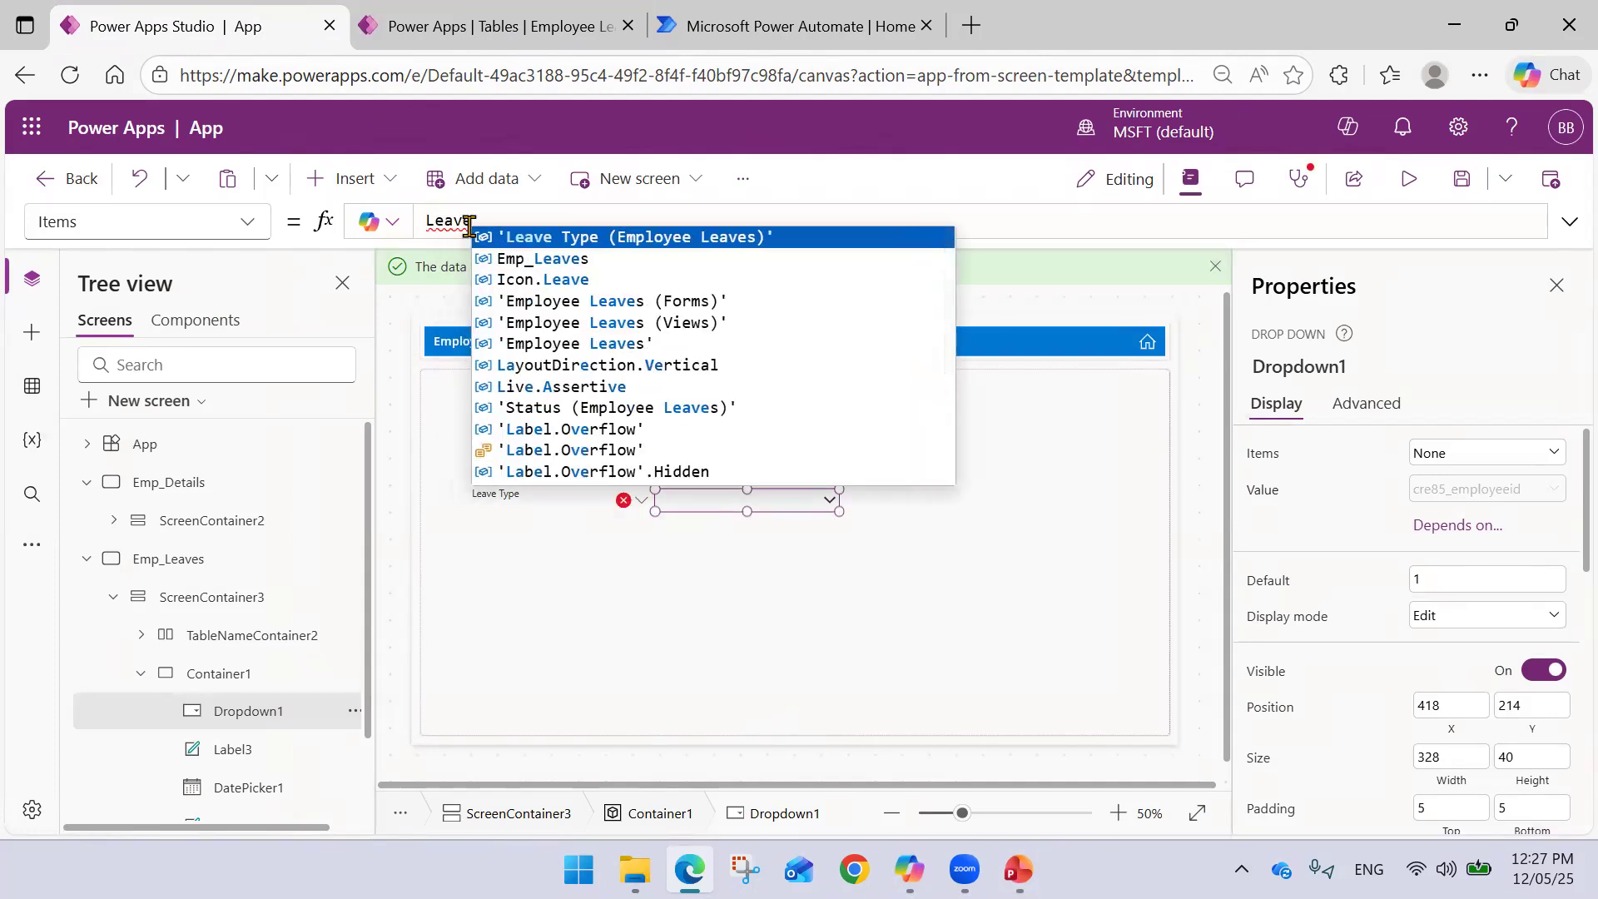
{"action": "key", "text": "Tab"}
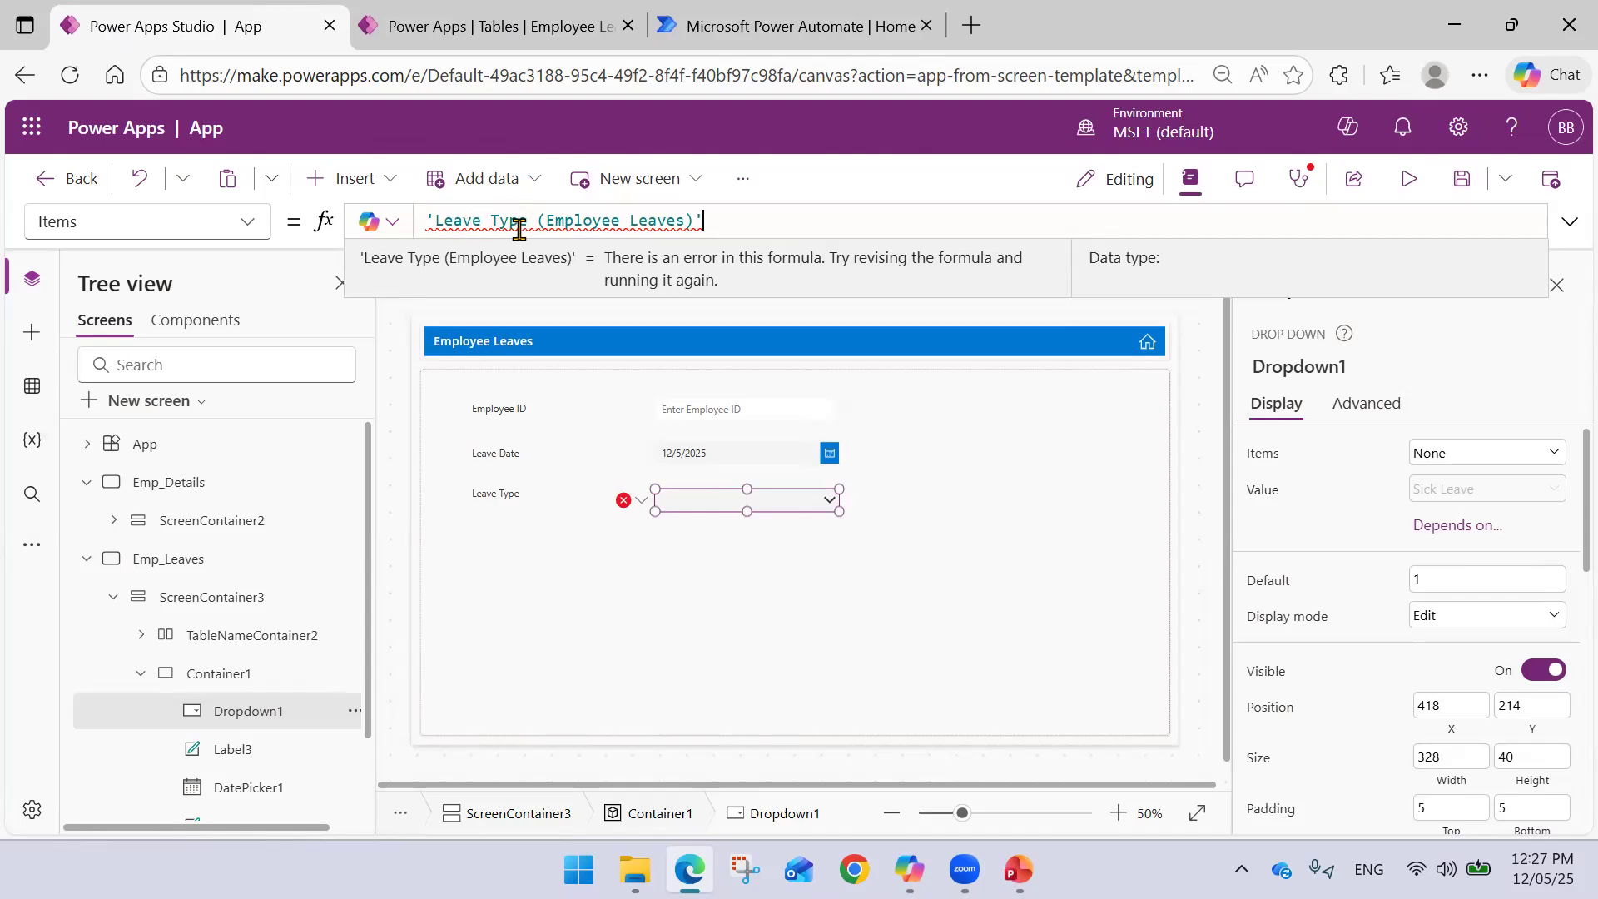
{"action": "left_click_drag", "start_coordinate": [713, 218], "coordinate": [314, 211]}
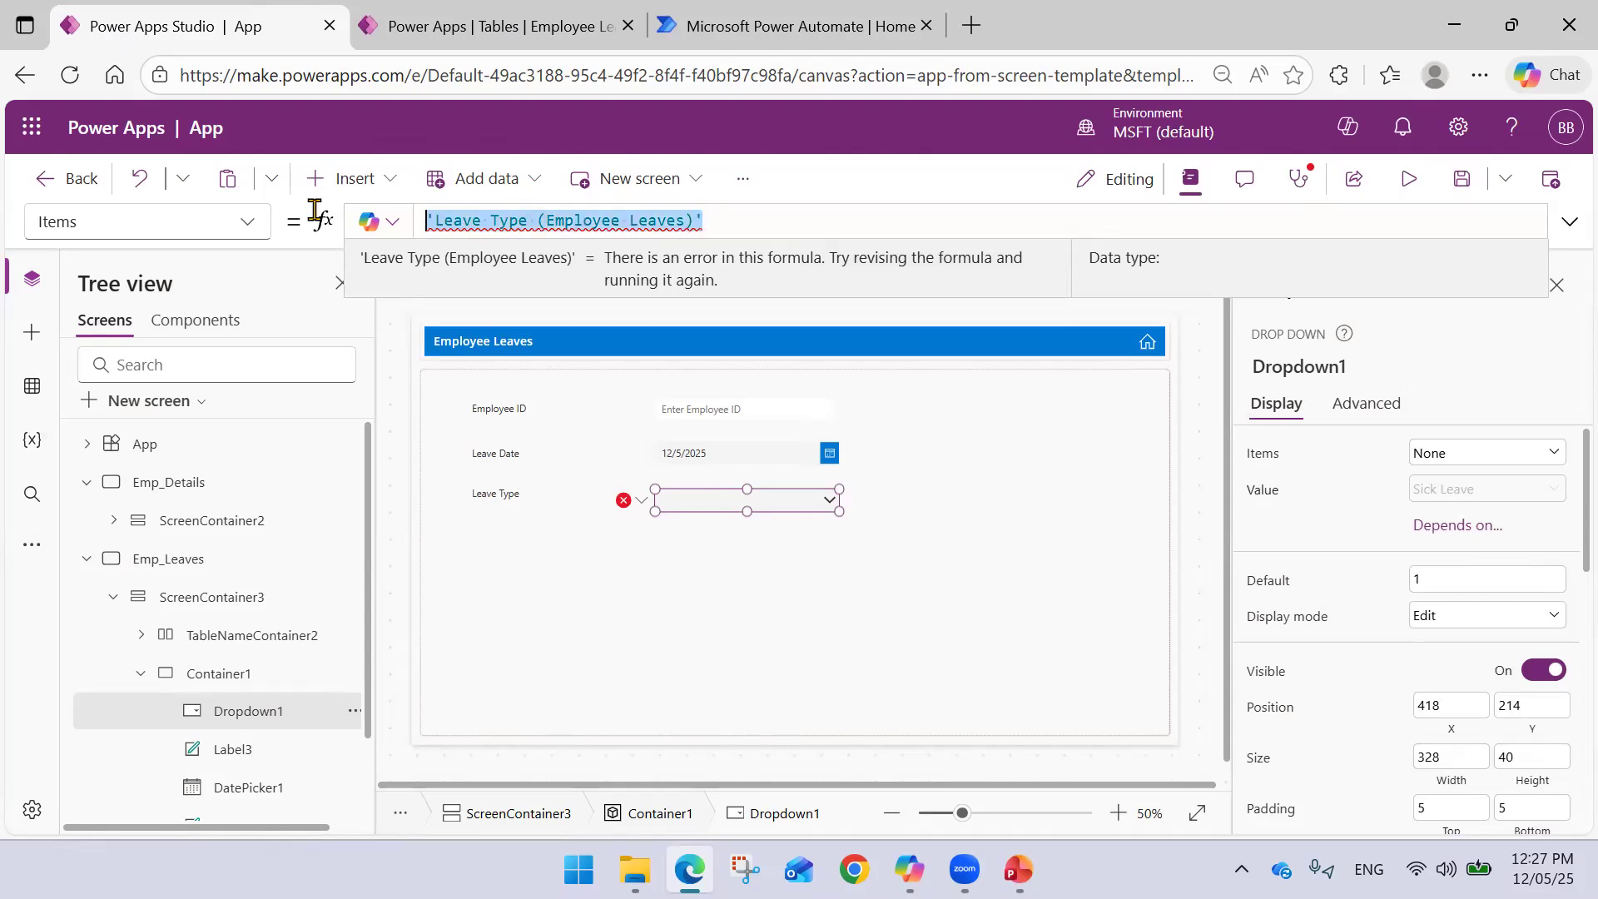
{"action": "key", "text": "BackSpace"}
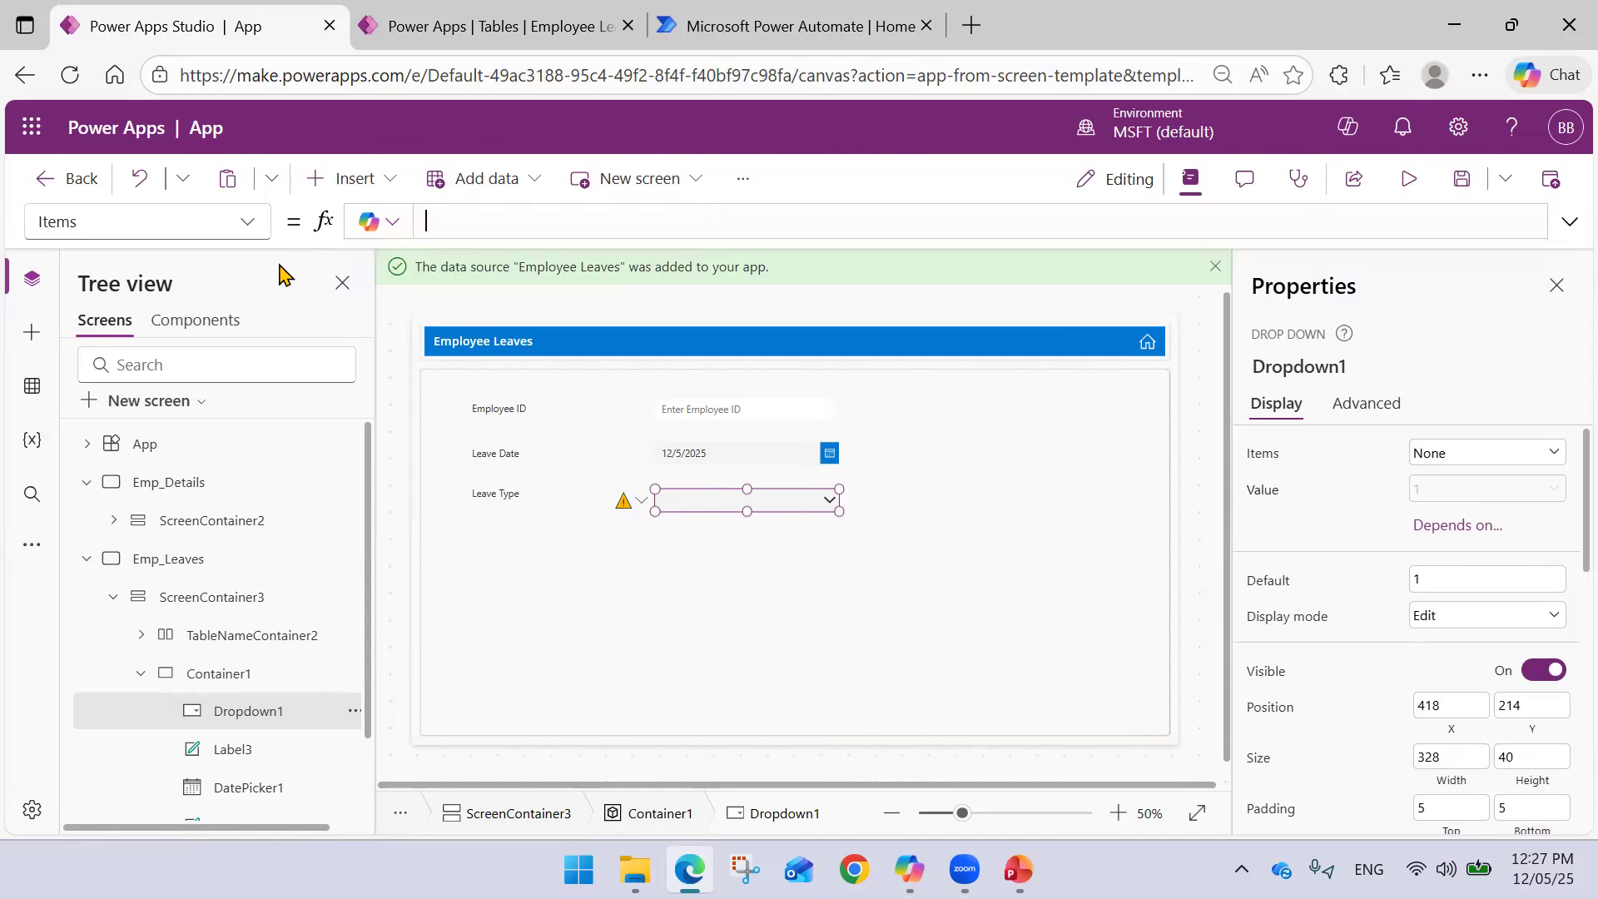
- Browse the drop-down's property list
{"action": "left_click", "coordinate": [250, 233]}
{"action": "scroll", "coordinate": [185, 328], "scroll_direction": "up", "scroll_amount": 5}
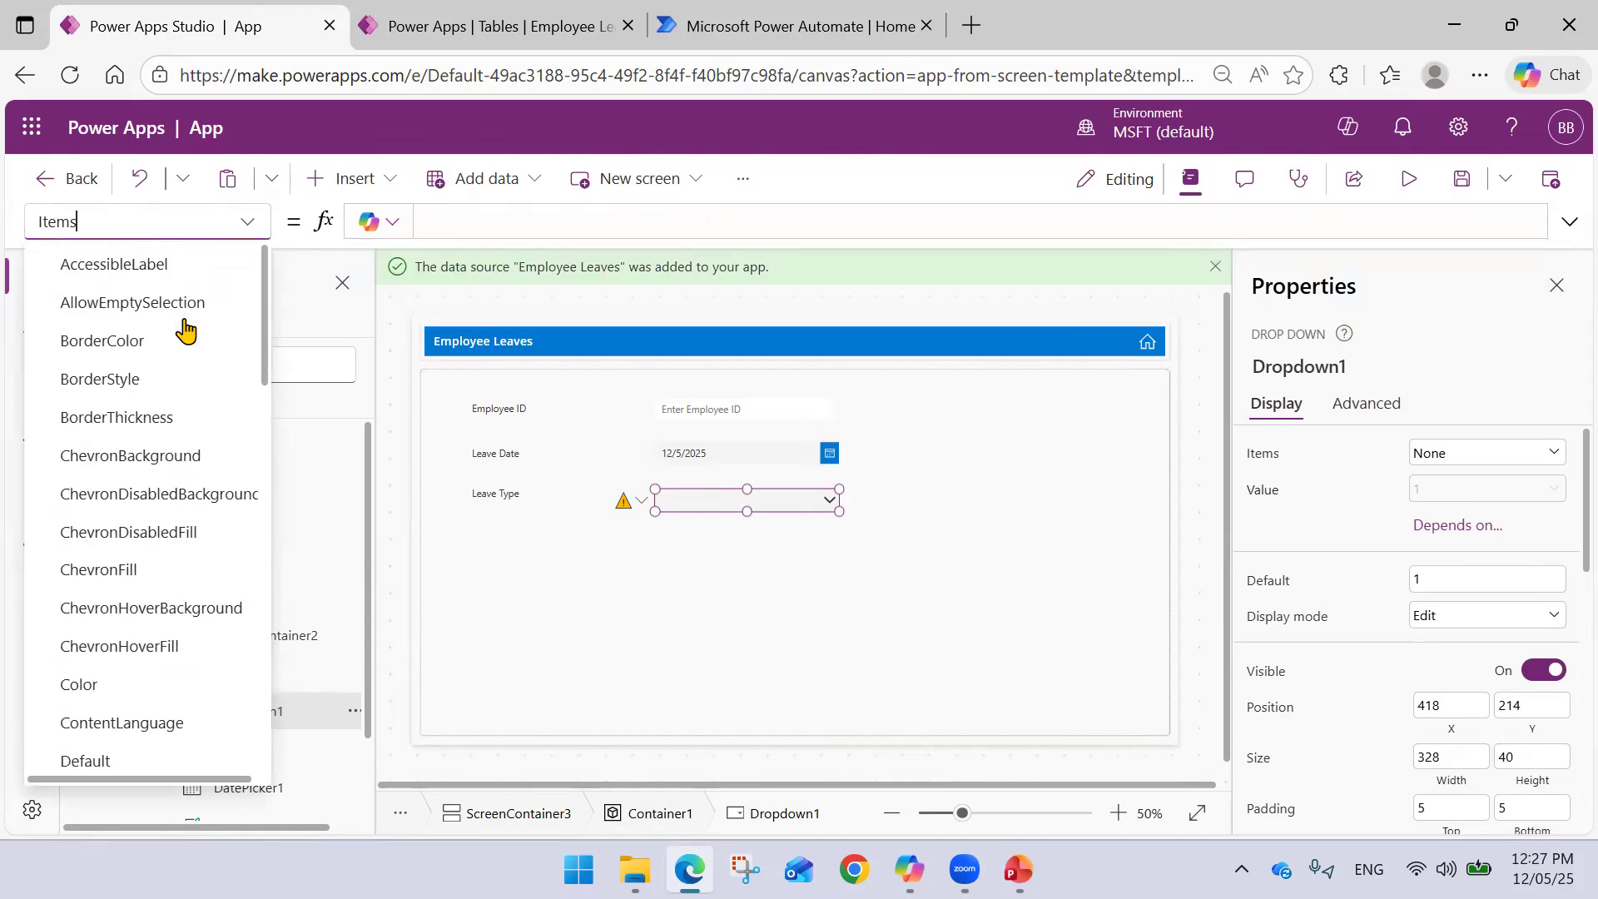
{"action": "scroll", "coordinate": [186, 330], "scroll_direction": "down", "scroll_amount": 5}
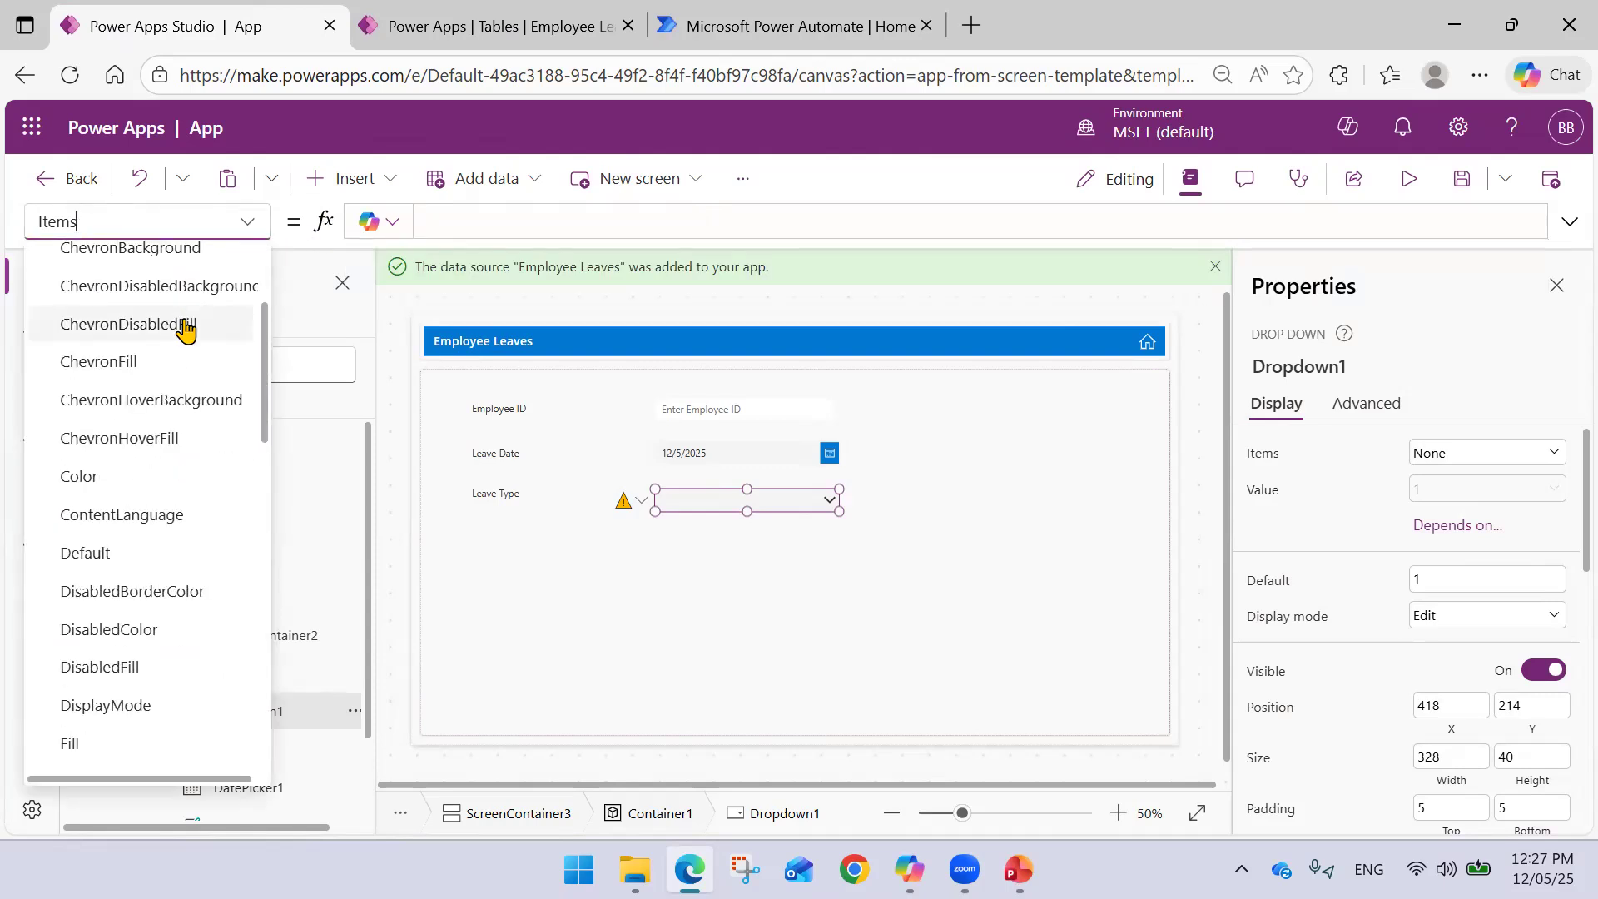
{"action": "scroll", "coordinate": [186, 316], "scroll_direction": "down", "scroll_amount": 6}
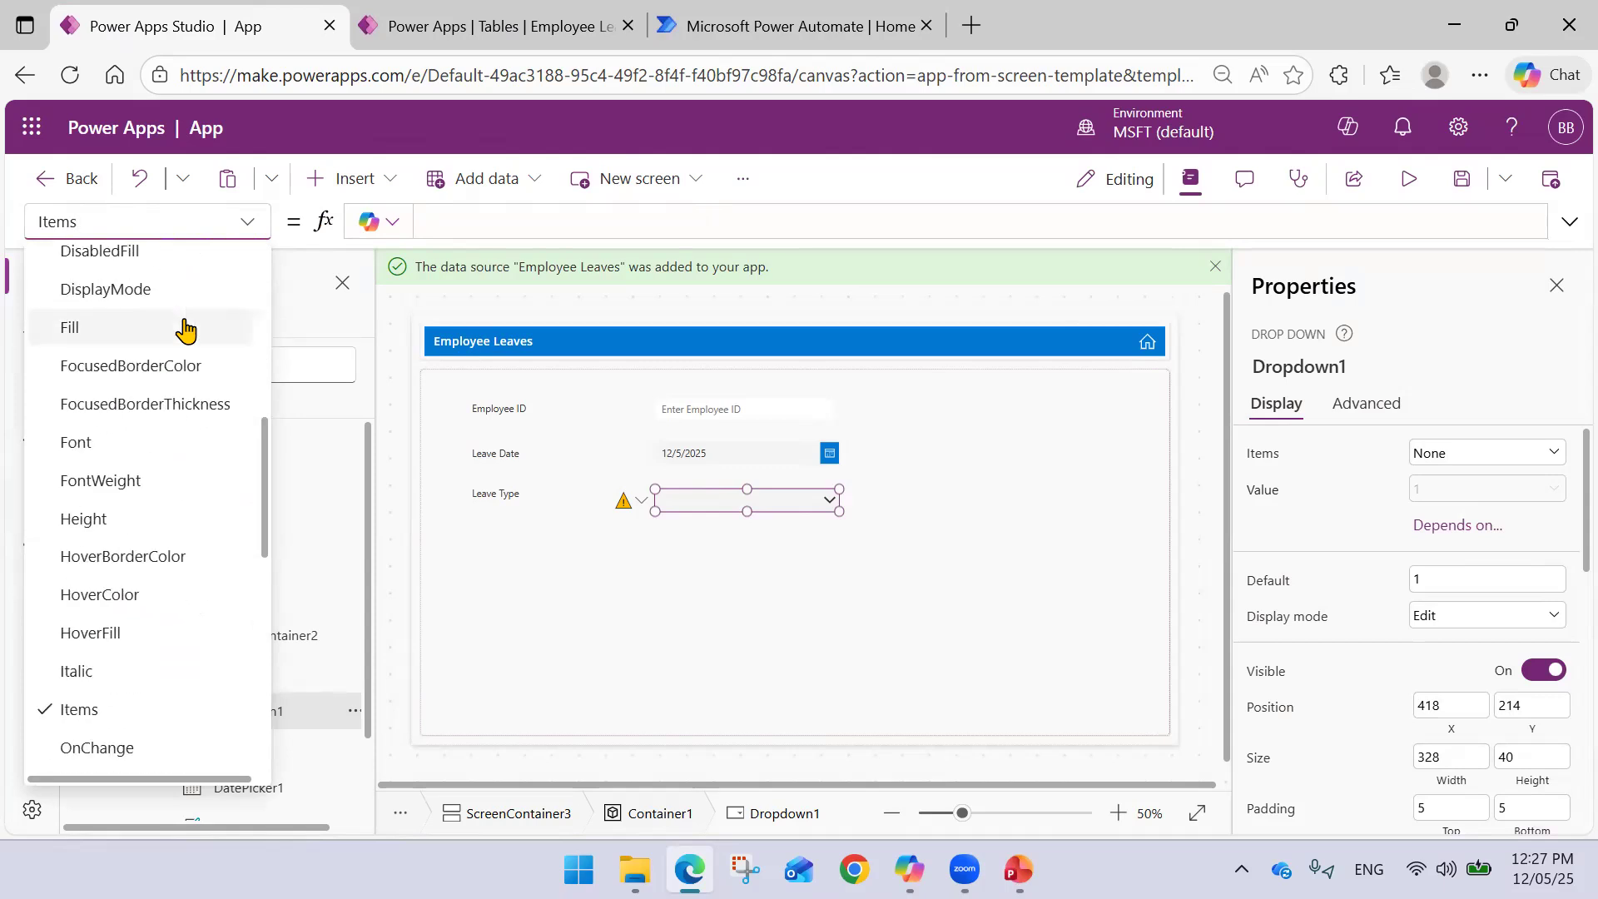
- Set Dropdown1's Items to Choices('Employee Leaves'.'Leave Type')
{"action": "left_click", "coordinate": [457, 227]}
{"action": "type", "text": "Choices("}
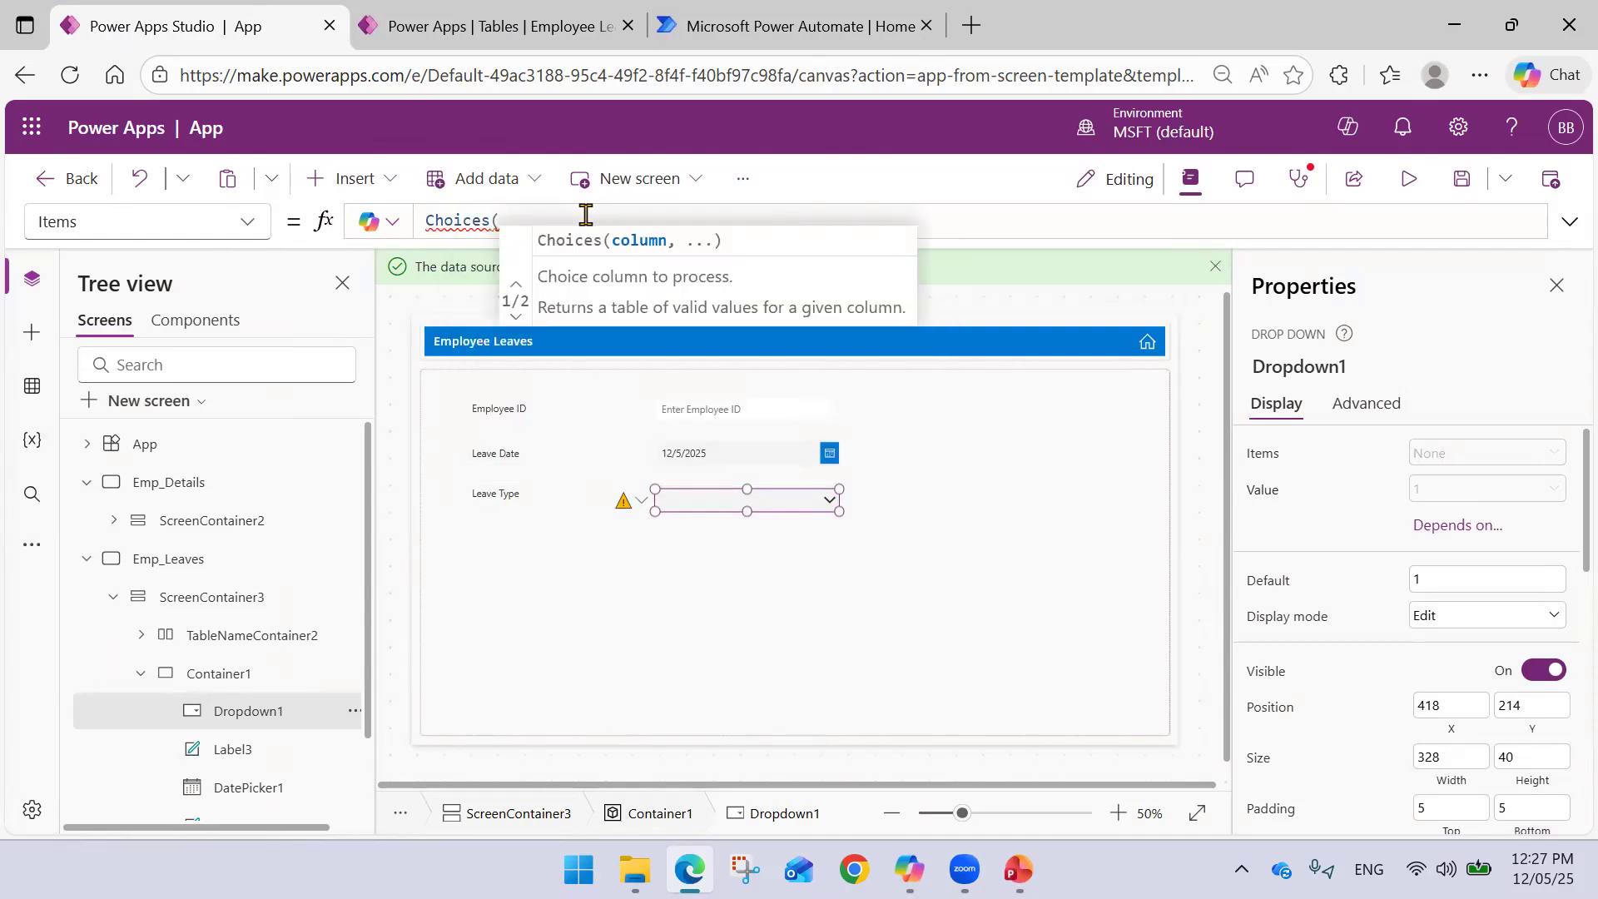
{"action": "type", "text": "Emp_Leaves"}
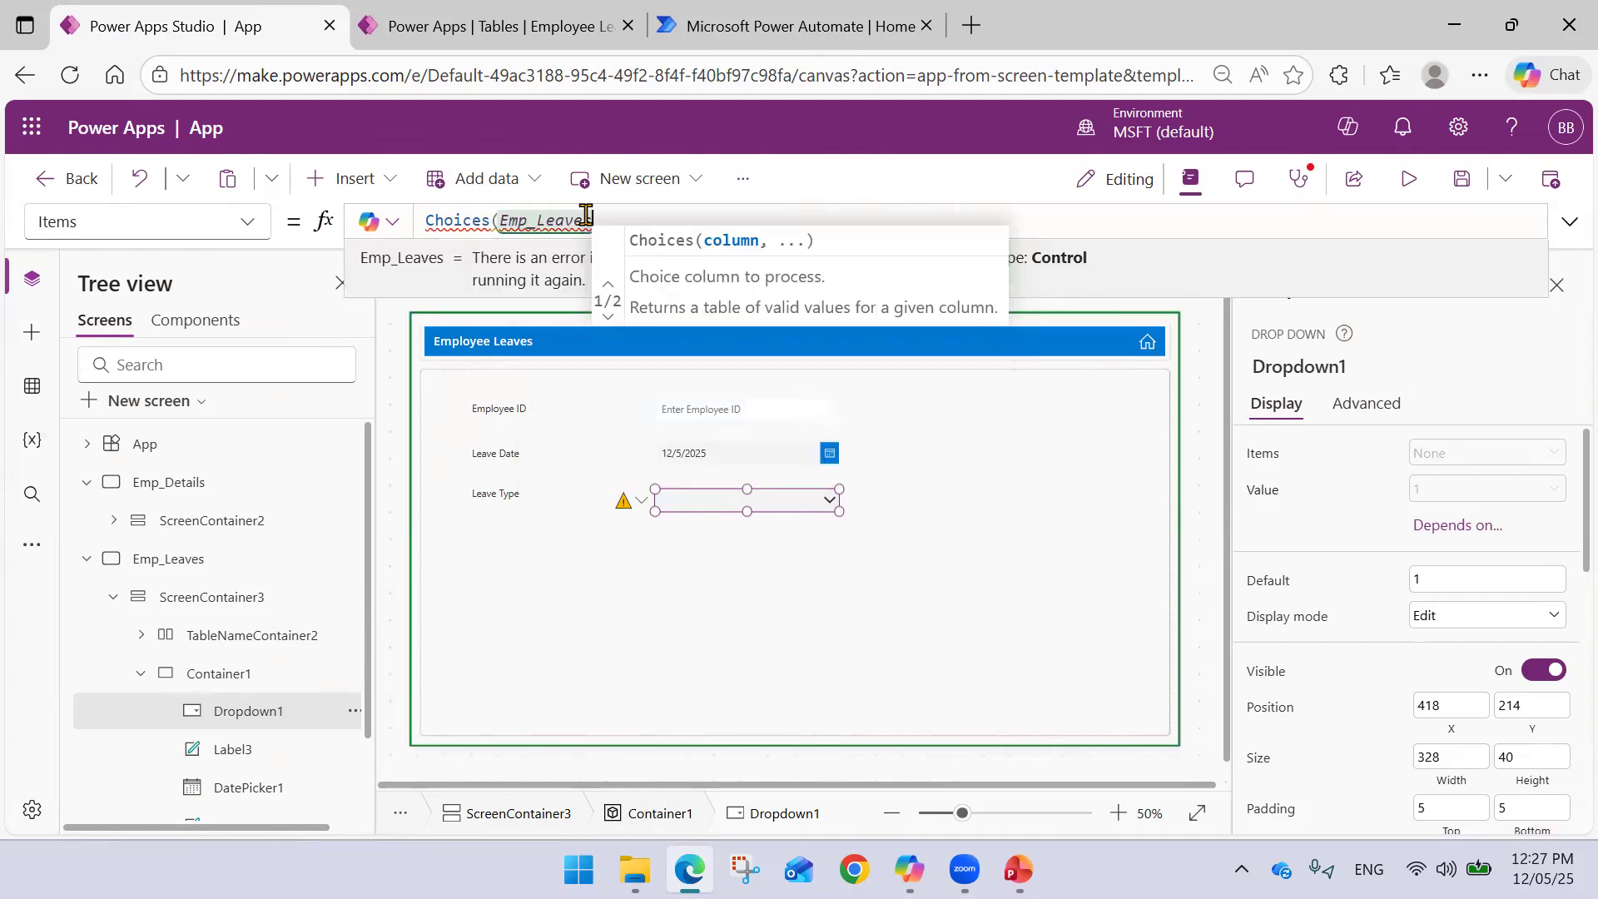
{"action": "key", "text": "BackSpace"}
{"action": "key", "text": "BackSpace"}
{"action": "key", "text": "BackSpace"}
{"action": "key", "text": "BackSpace"}
{"action": "key", "text": "BackSpace"}
{"action": "key", "text": "BackSpace"}
{"action": "key", "text": "BackSpace"}
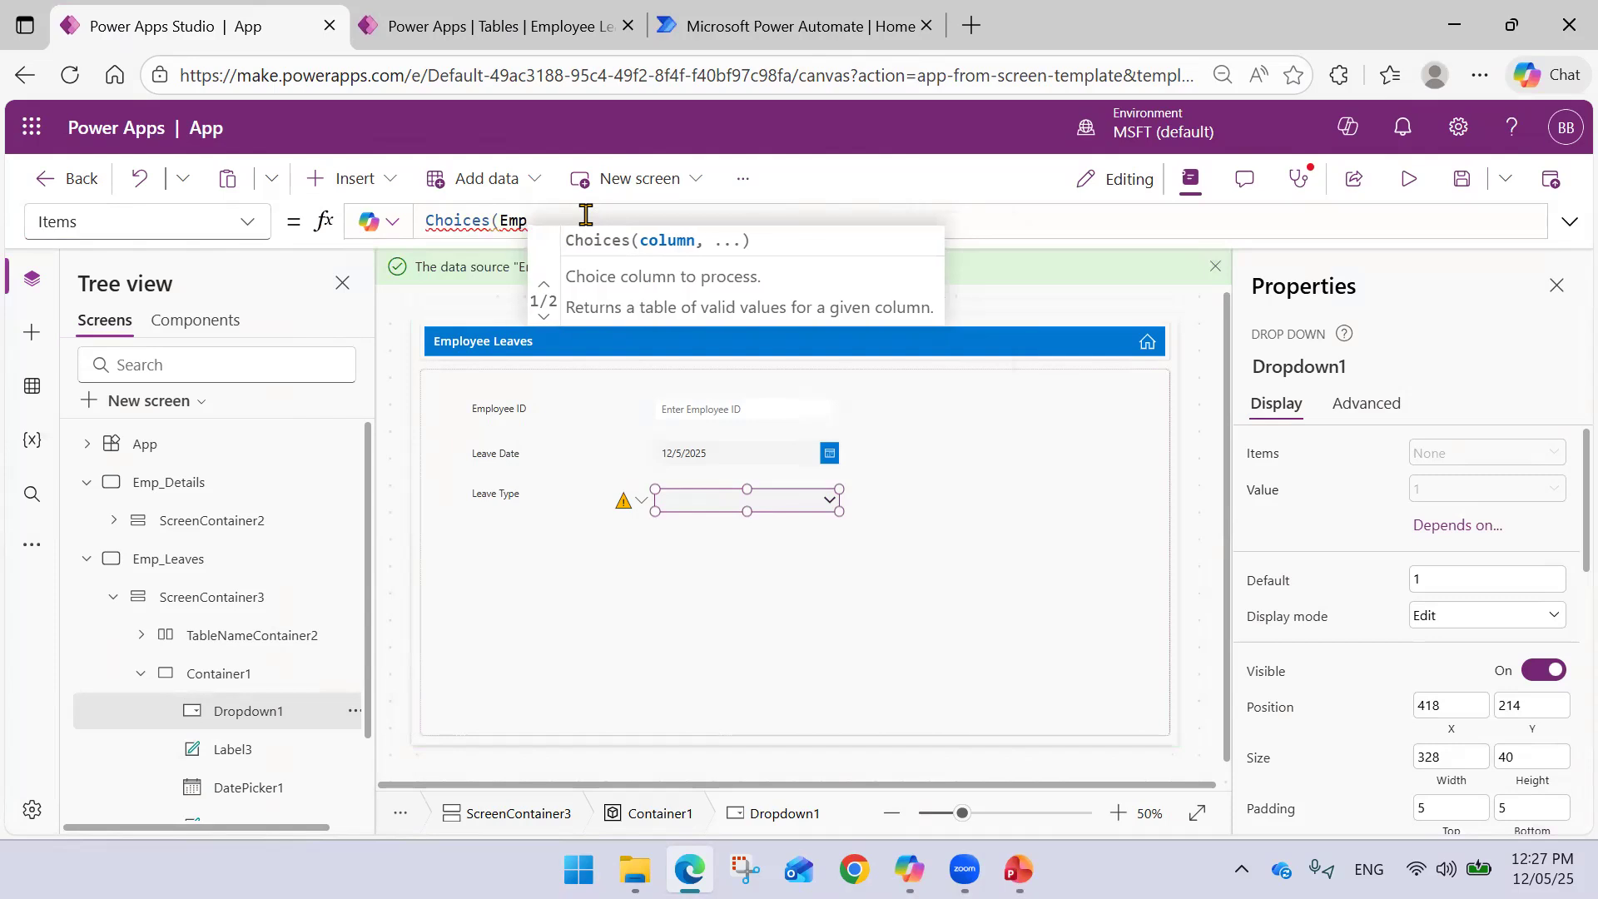
{"action": "type", "text": "lo"}
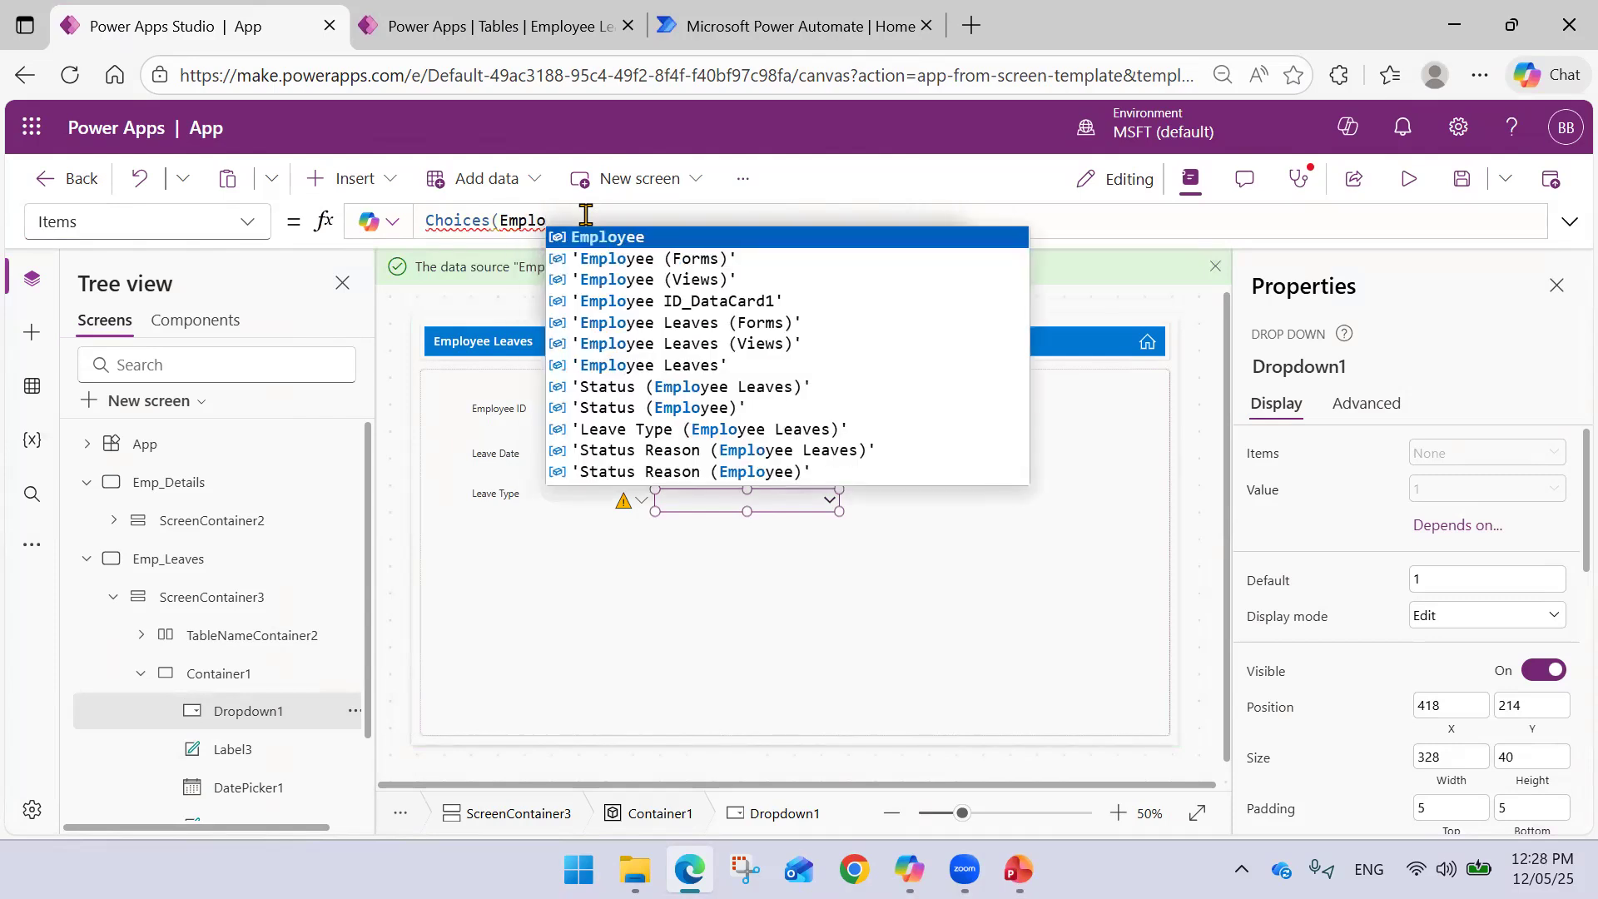
{"action": "key", "text": "Down"}
{"action": "key", "text": "Down"}
{"action": "key", "text": "Down"}
{"action": "key", "text": "Down"}
{"action": "key", "text": "Down"}
{"action": "key", "text": "Down"}
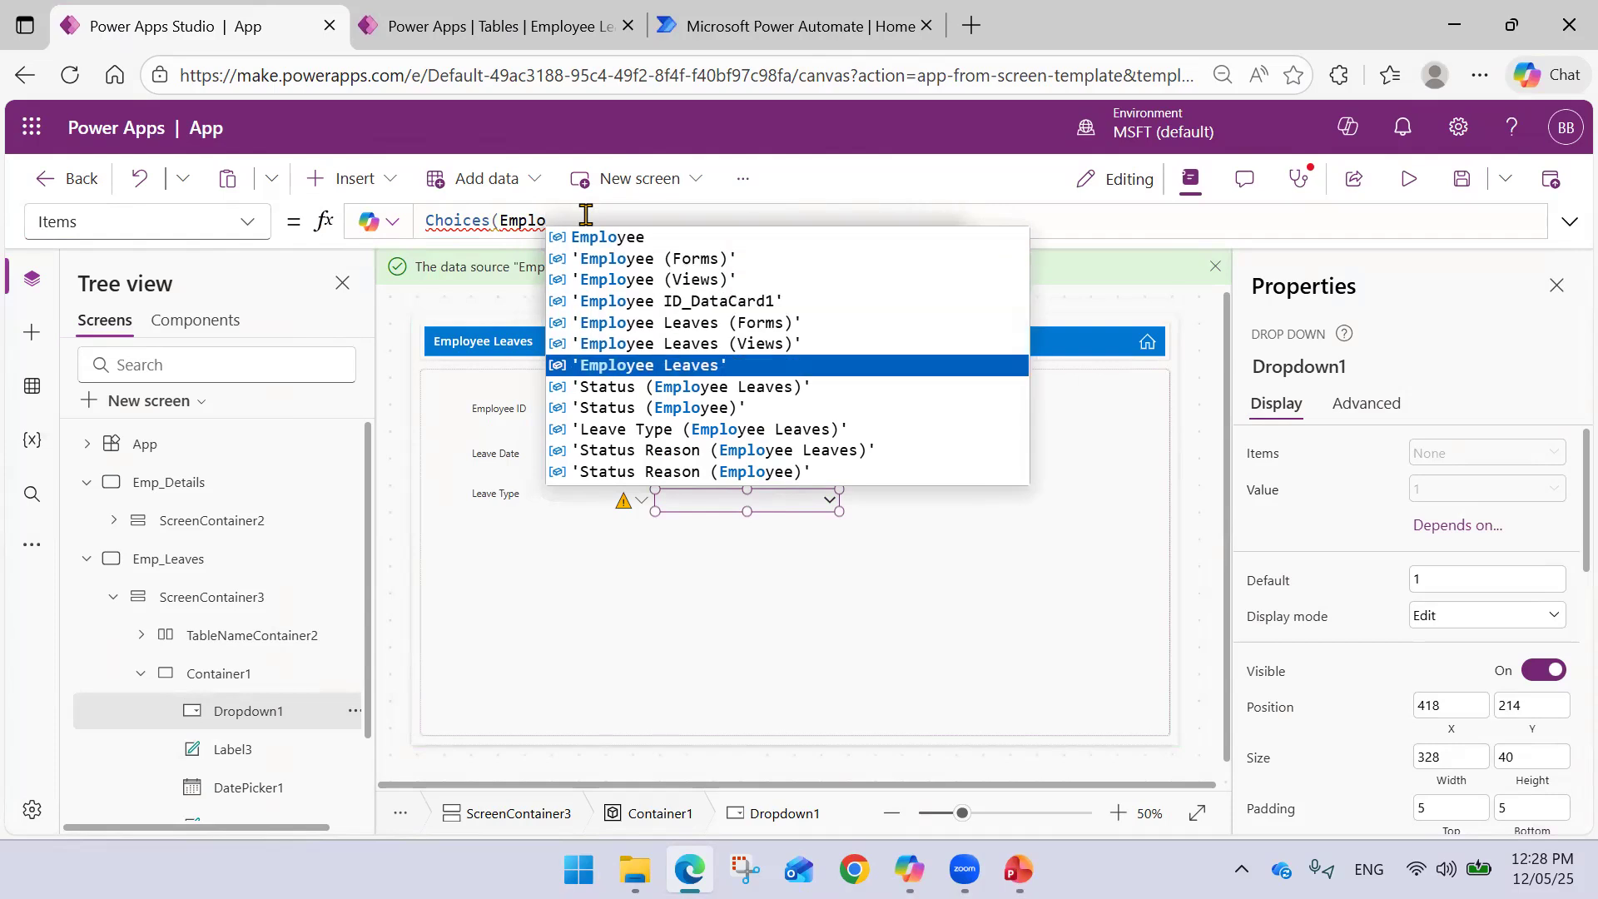
{"action": "key", "text": "Tab"}
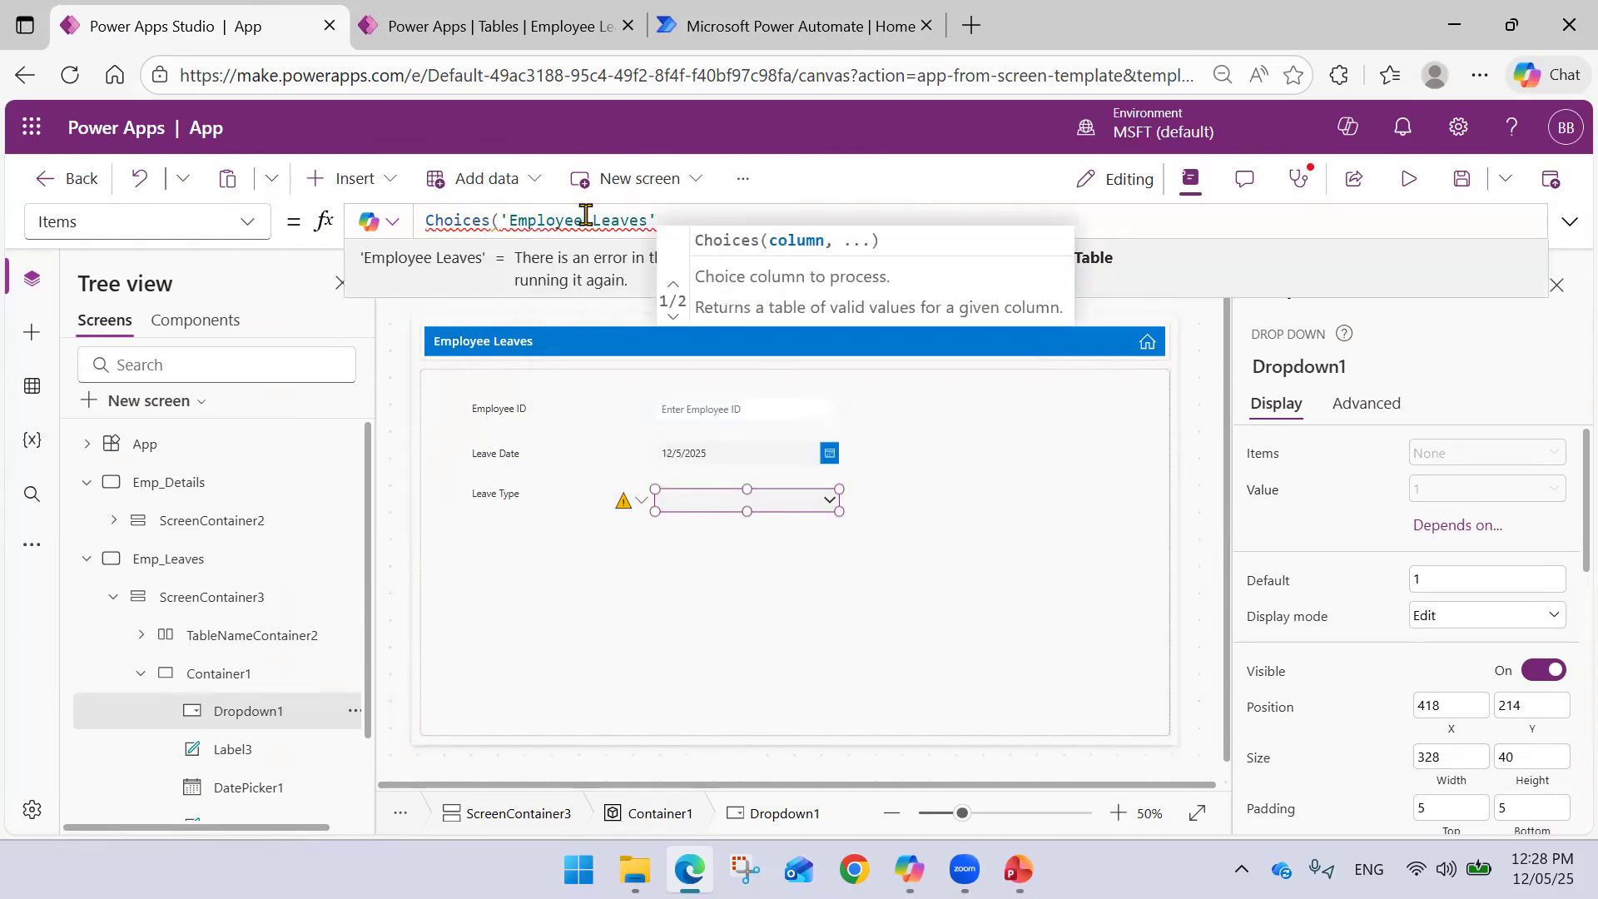
{"action": "type", "text": "."}
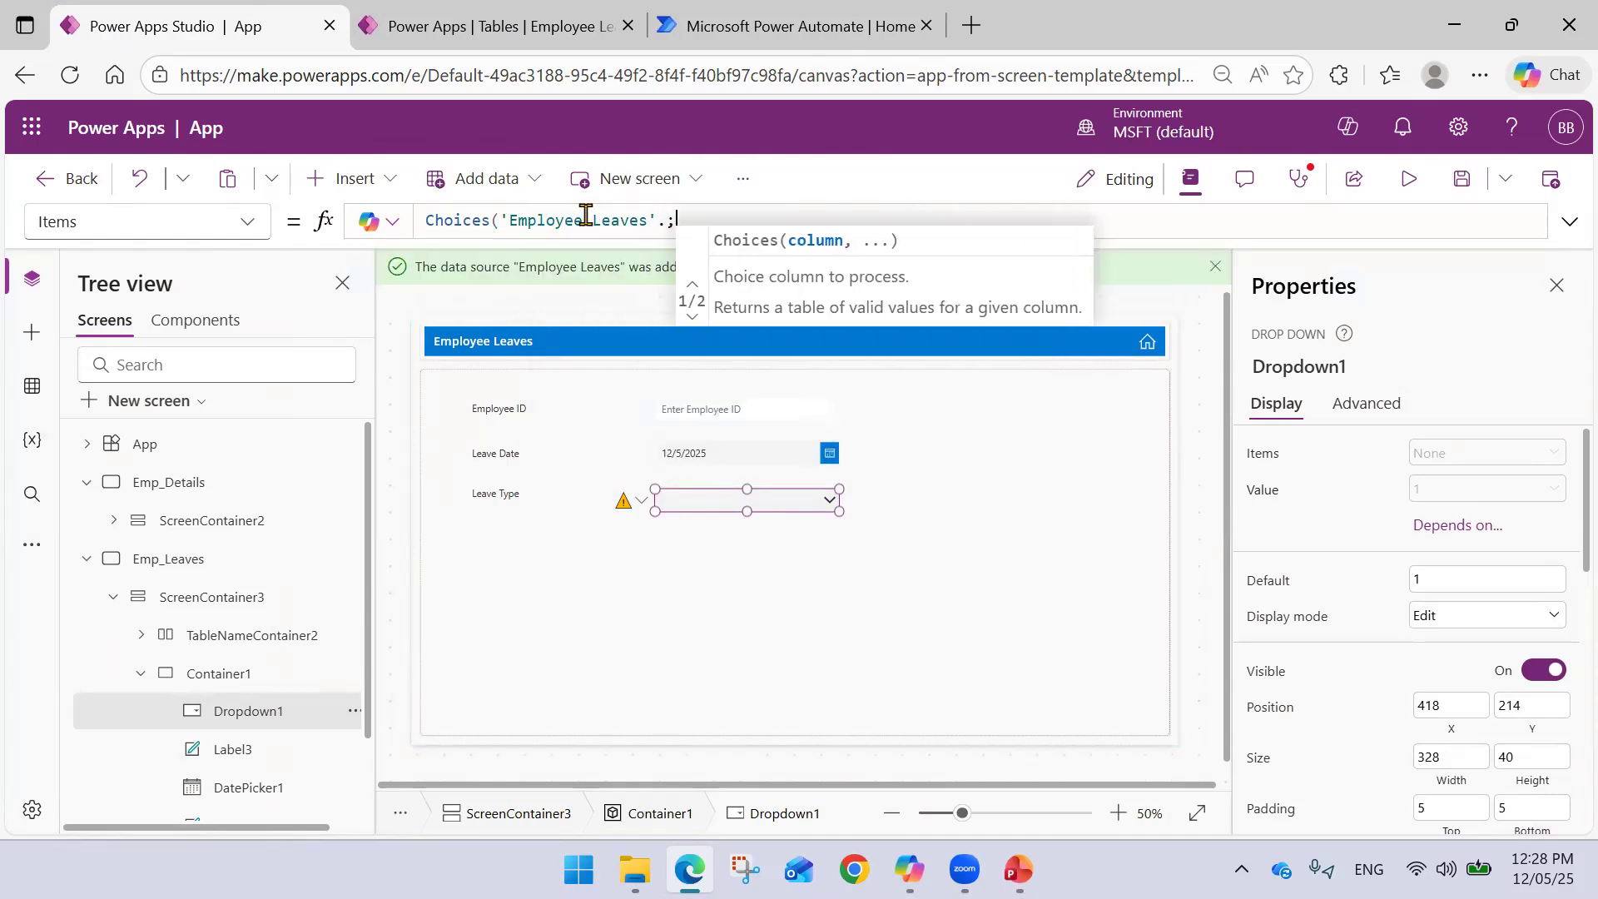
{"action": "type", "text": "'"}
{"action": "type", "text": "Lea"}
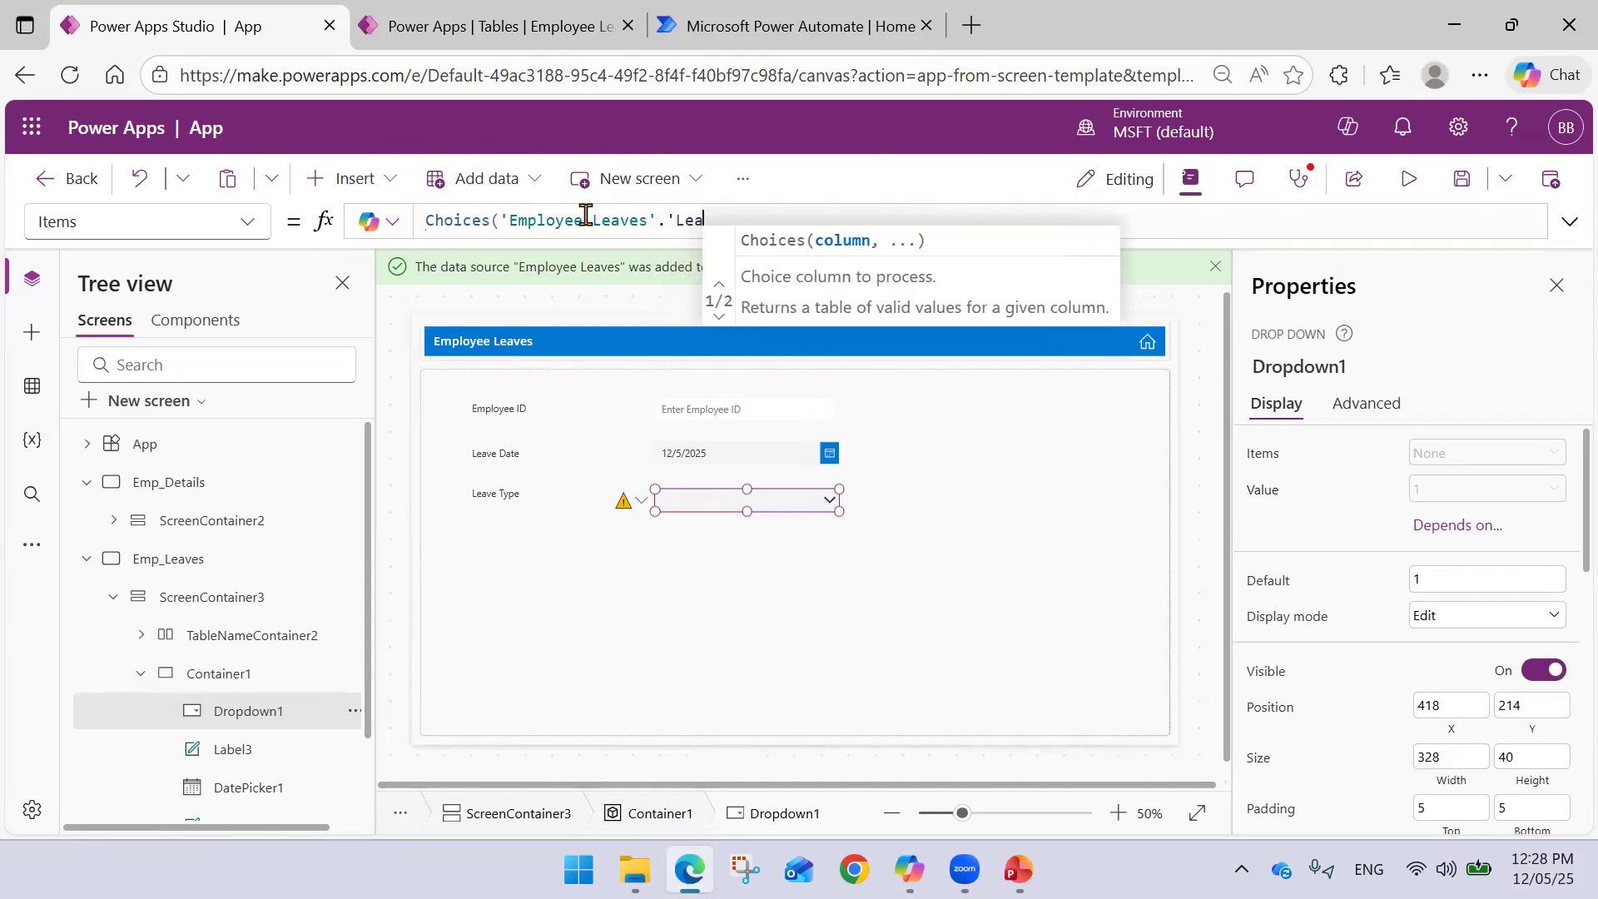
{"action": "type", "text": "ve Type')"}
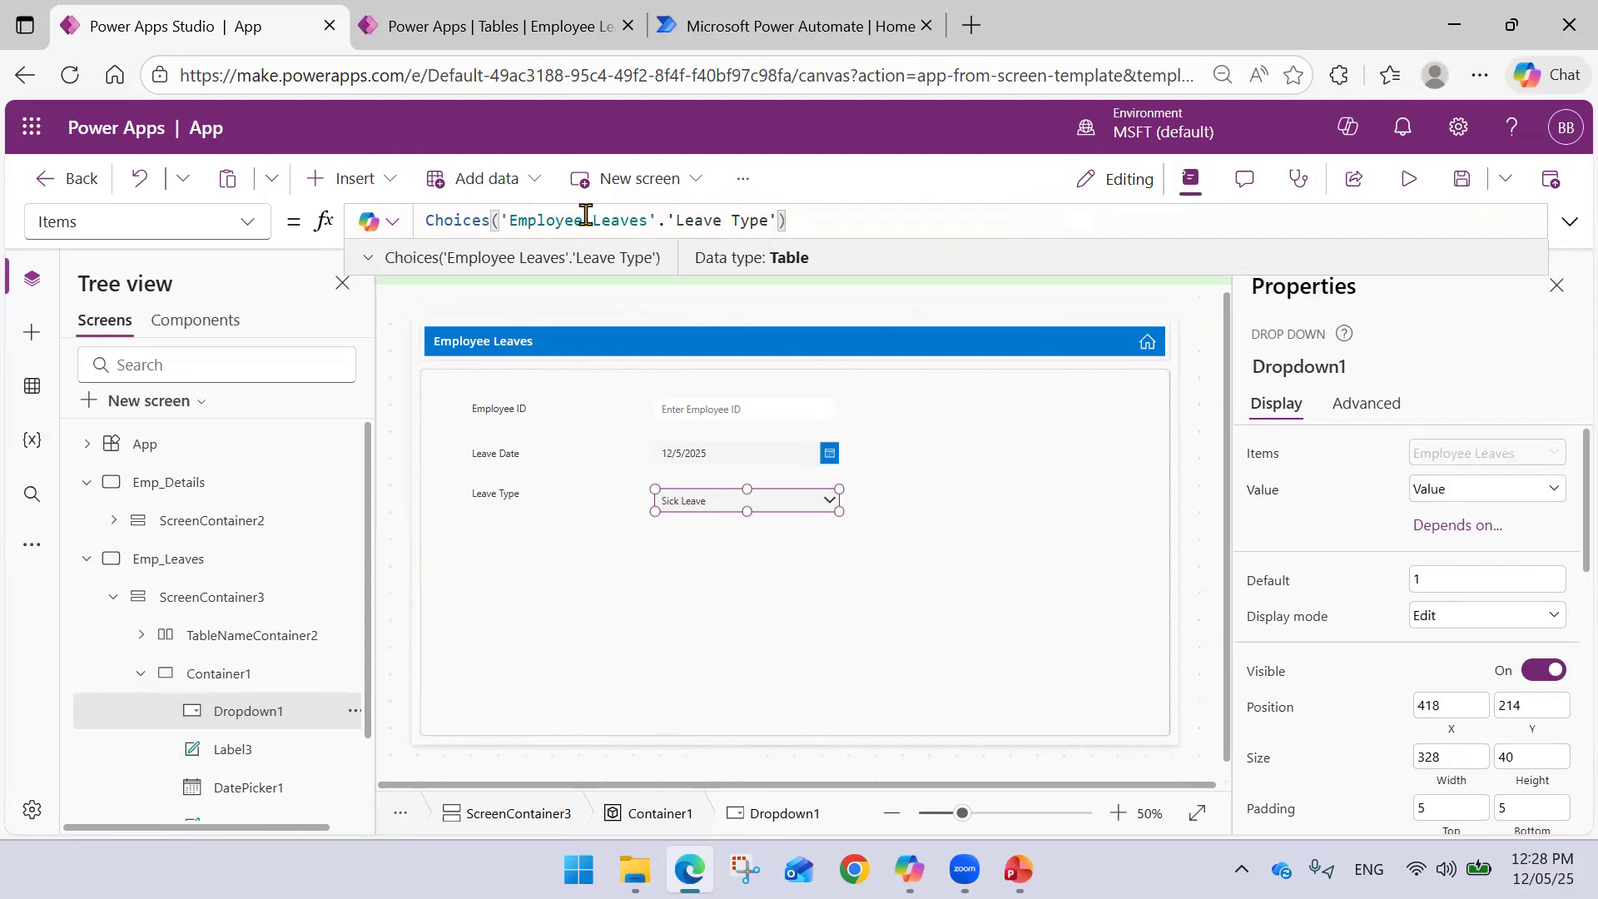
- Test the drop-down by picking Paid Leave, then returning it to Sick Leave
{"action": "left_click", "coordinate": [829, 502]}
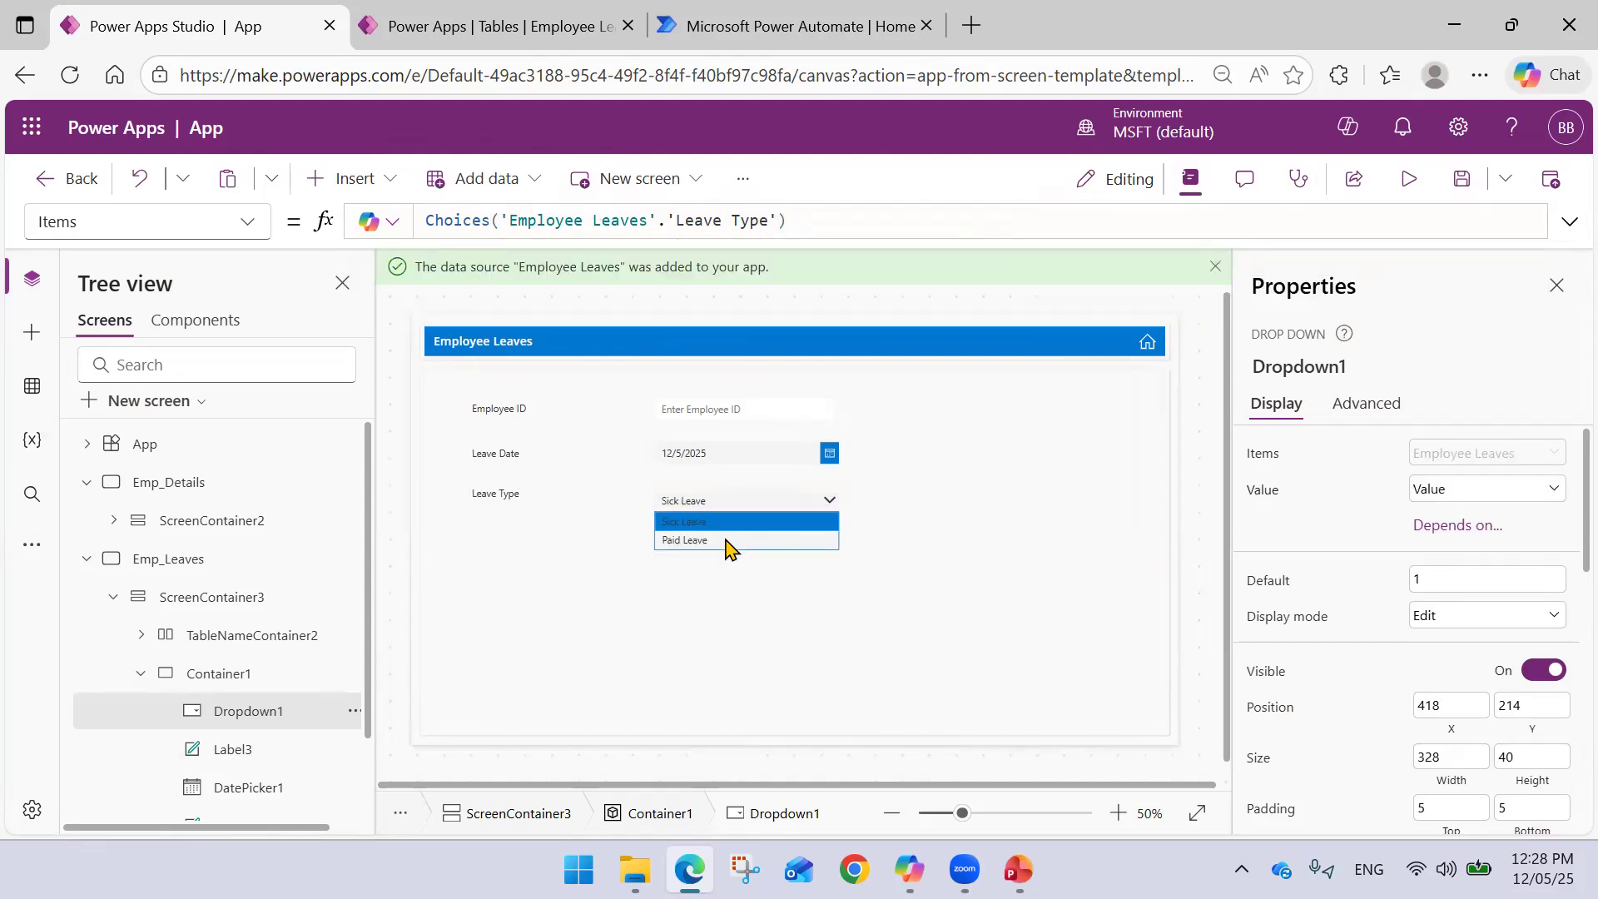
{"action": "left_click", "coordinate": [732, 540]}
{"action": "left_click", "coordinate": [822, 509]}
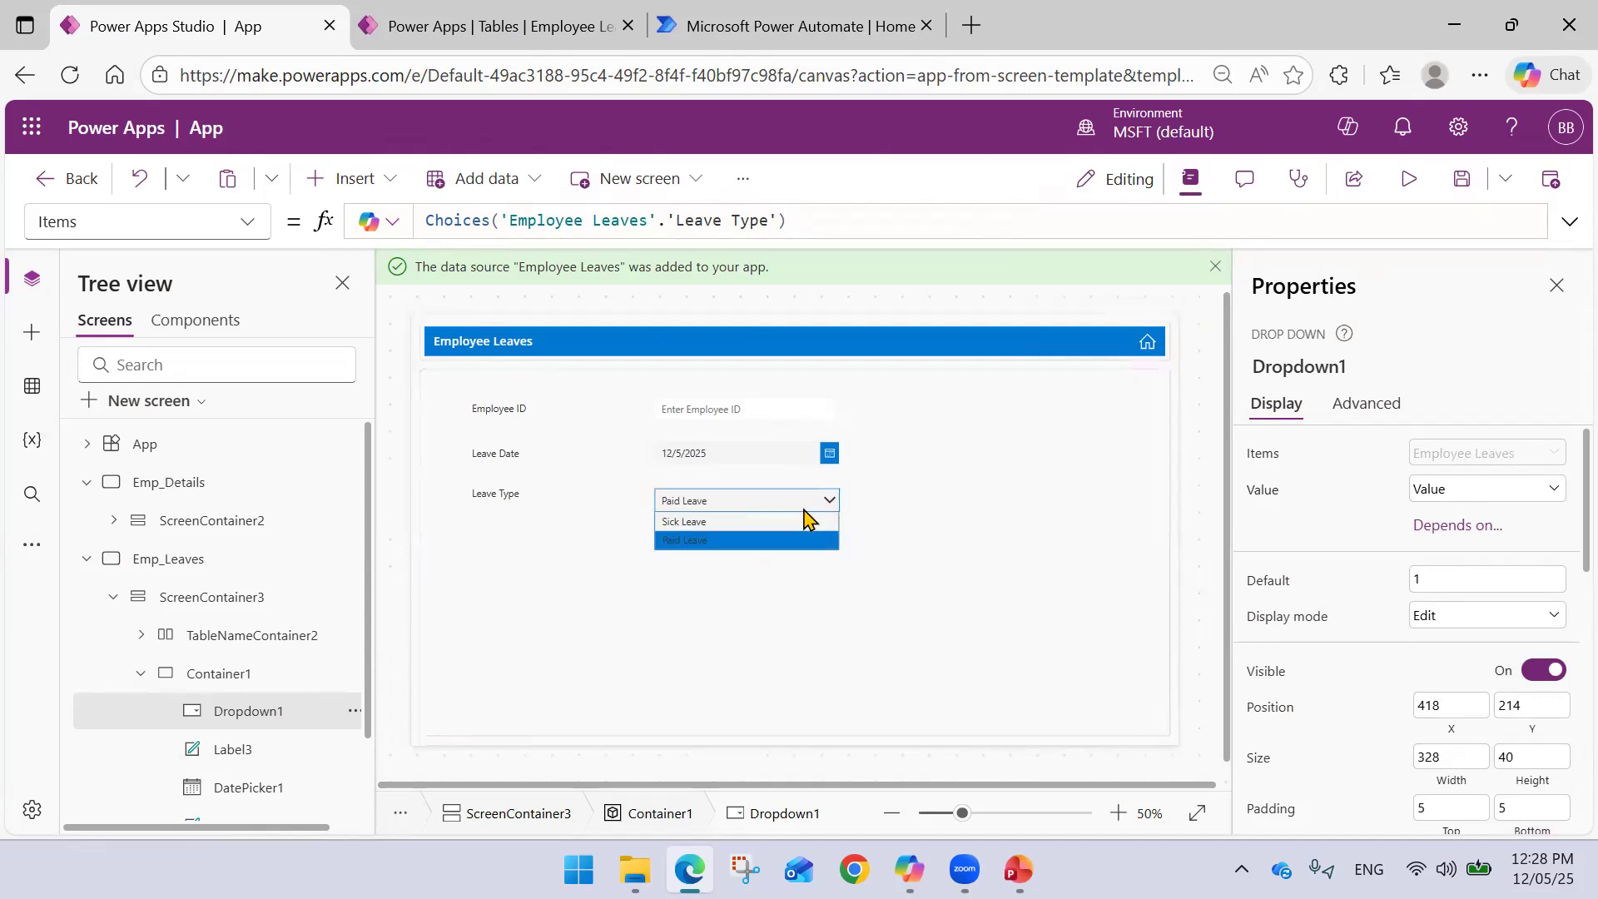
{"action": "left_click", "coordinate": [717, 525]}
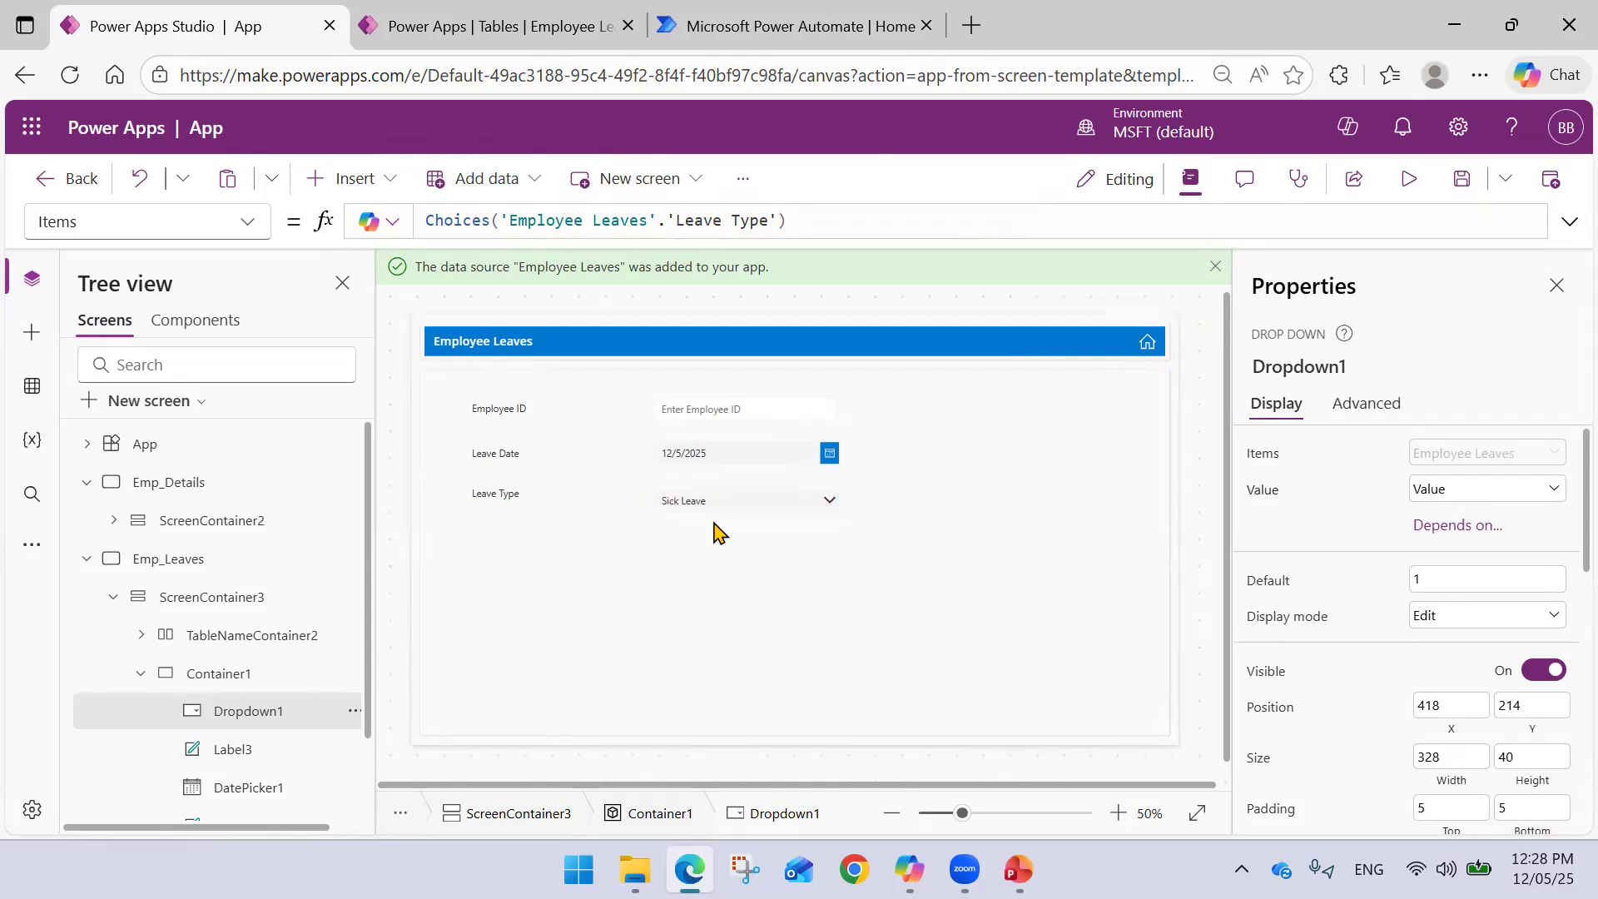
{"action": "left_click", "coordinate": [964, 500]}
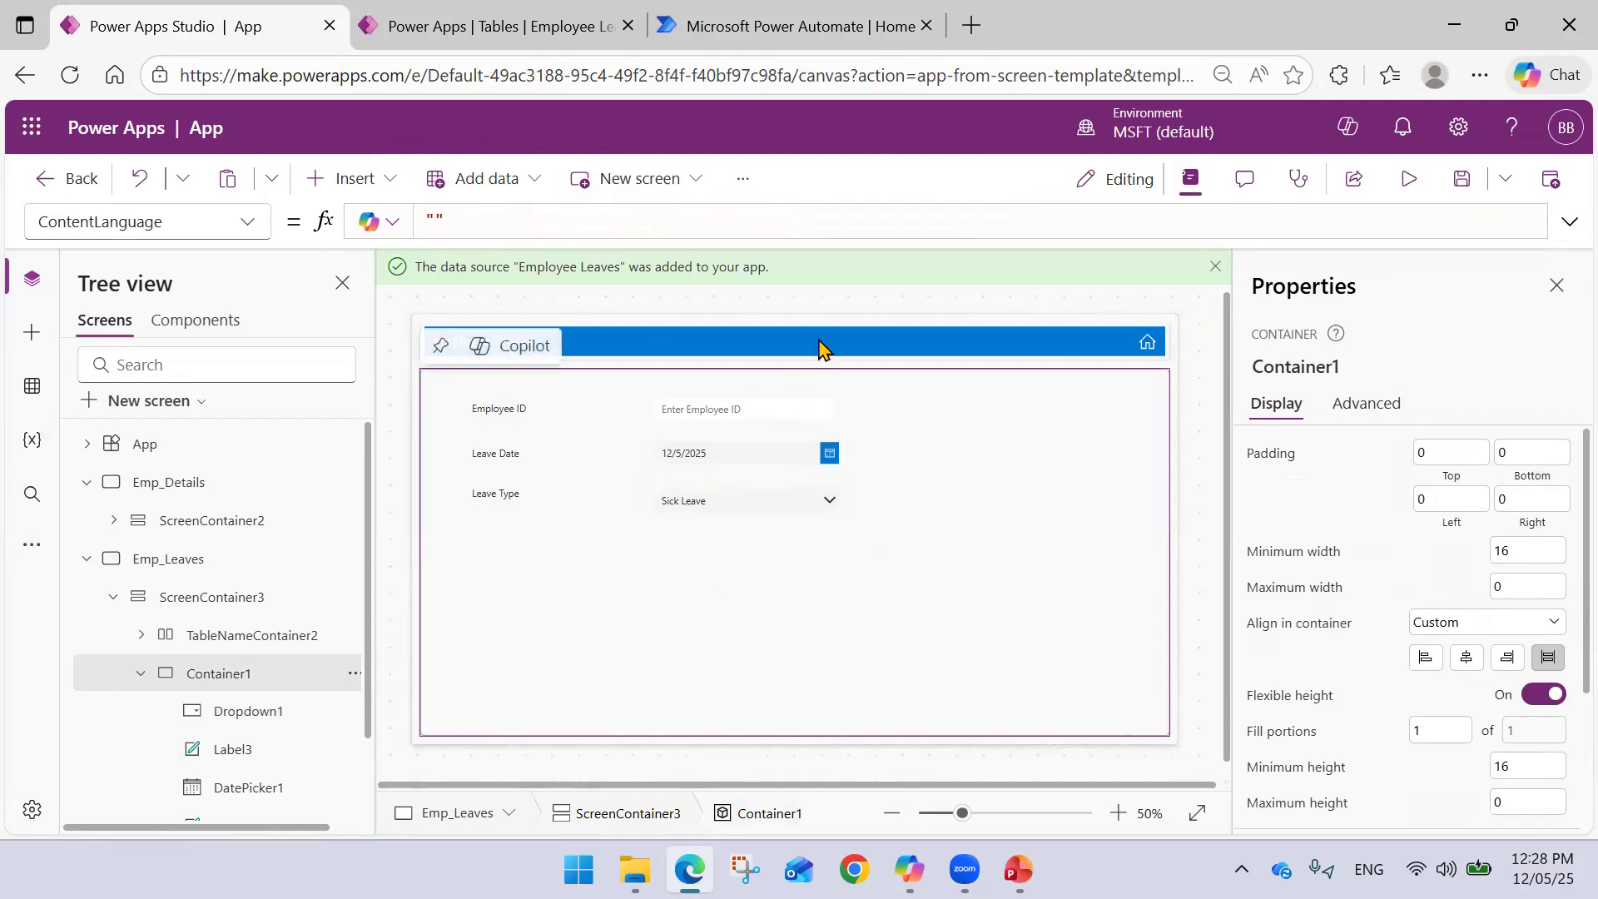
{"action": "left_click", "coordinate": [798, 20]}
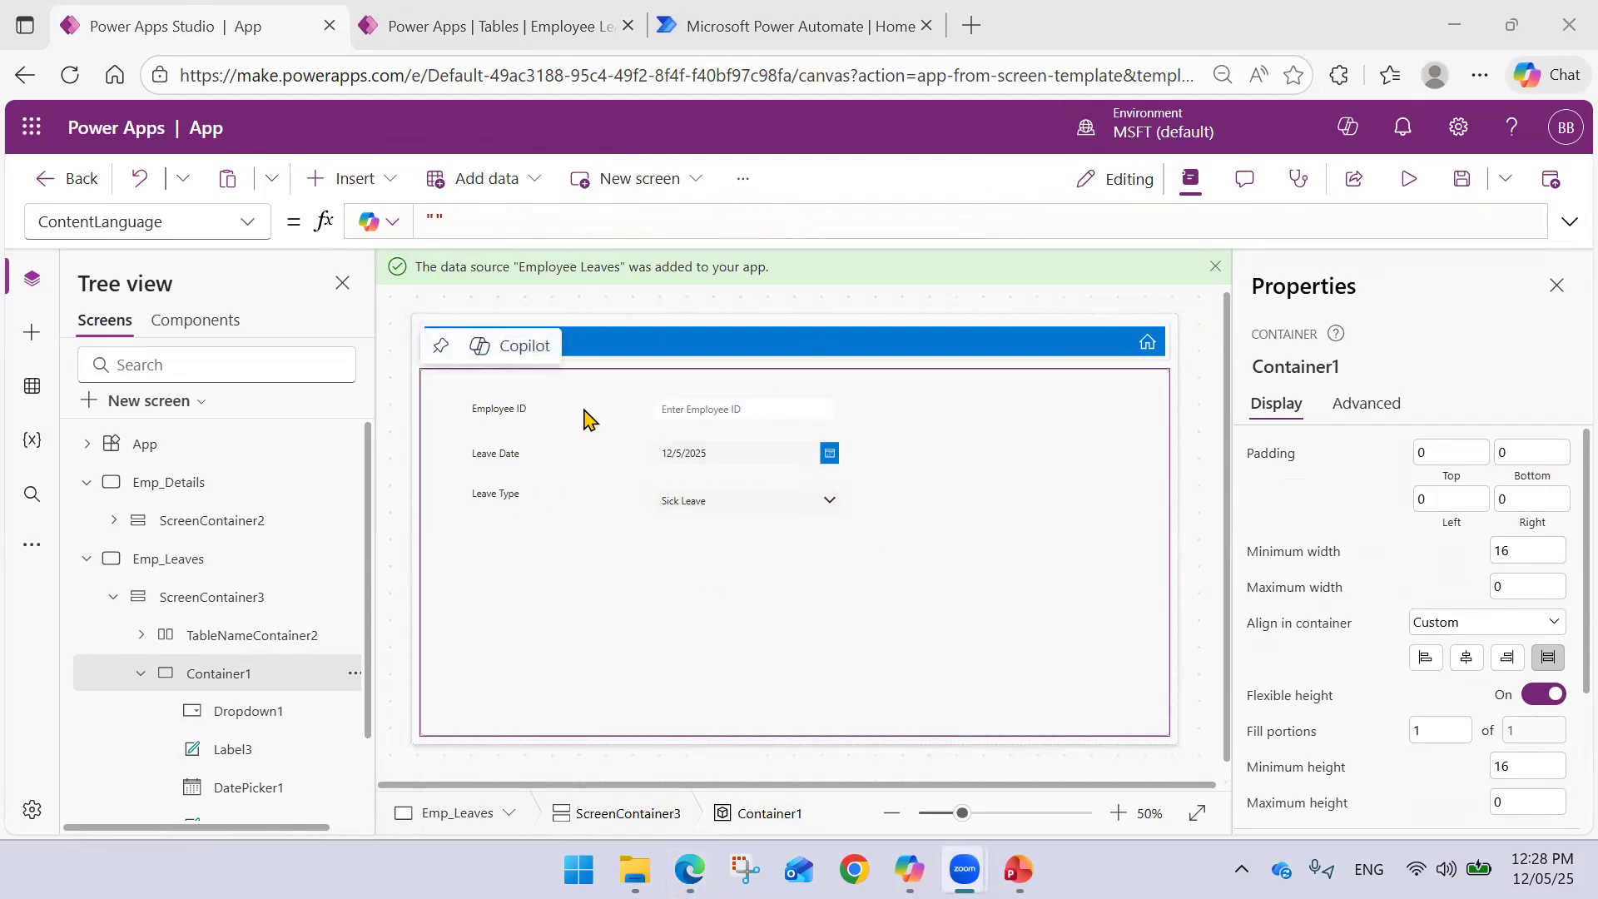
{"action": "left_click", "coordinate": [695, 412]}
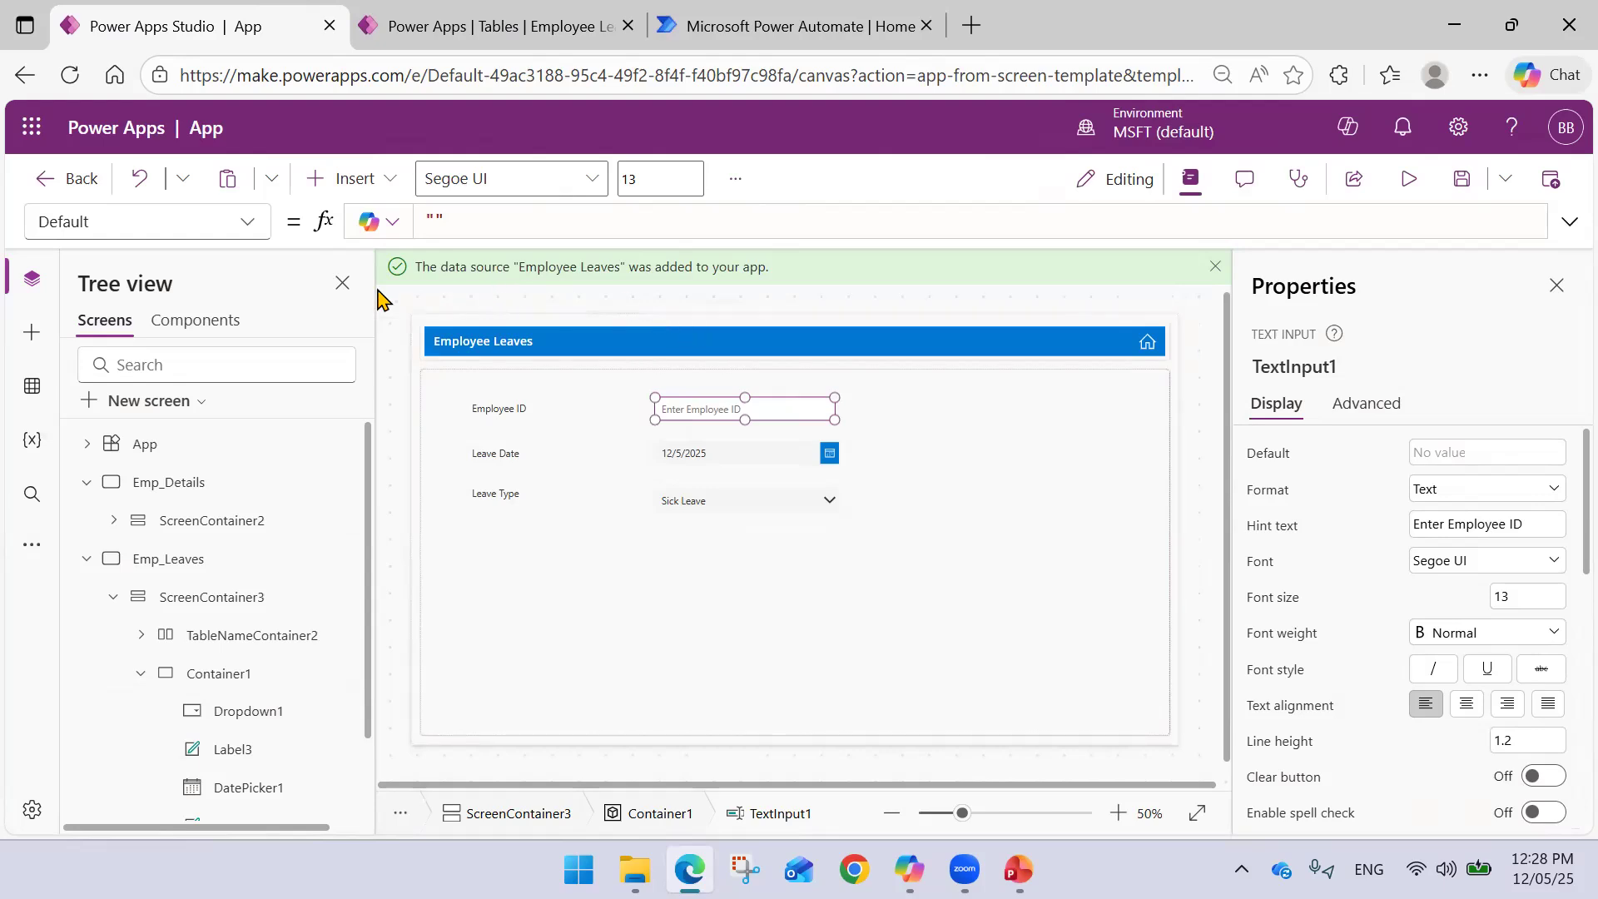
- In the Data pane, search Add data for a User source, then close the picker without adding anything
{"action": "left_click", "coordinate": [31, 386]}
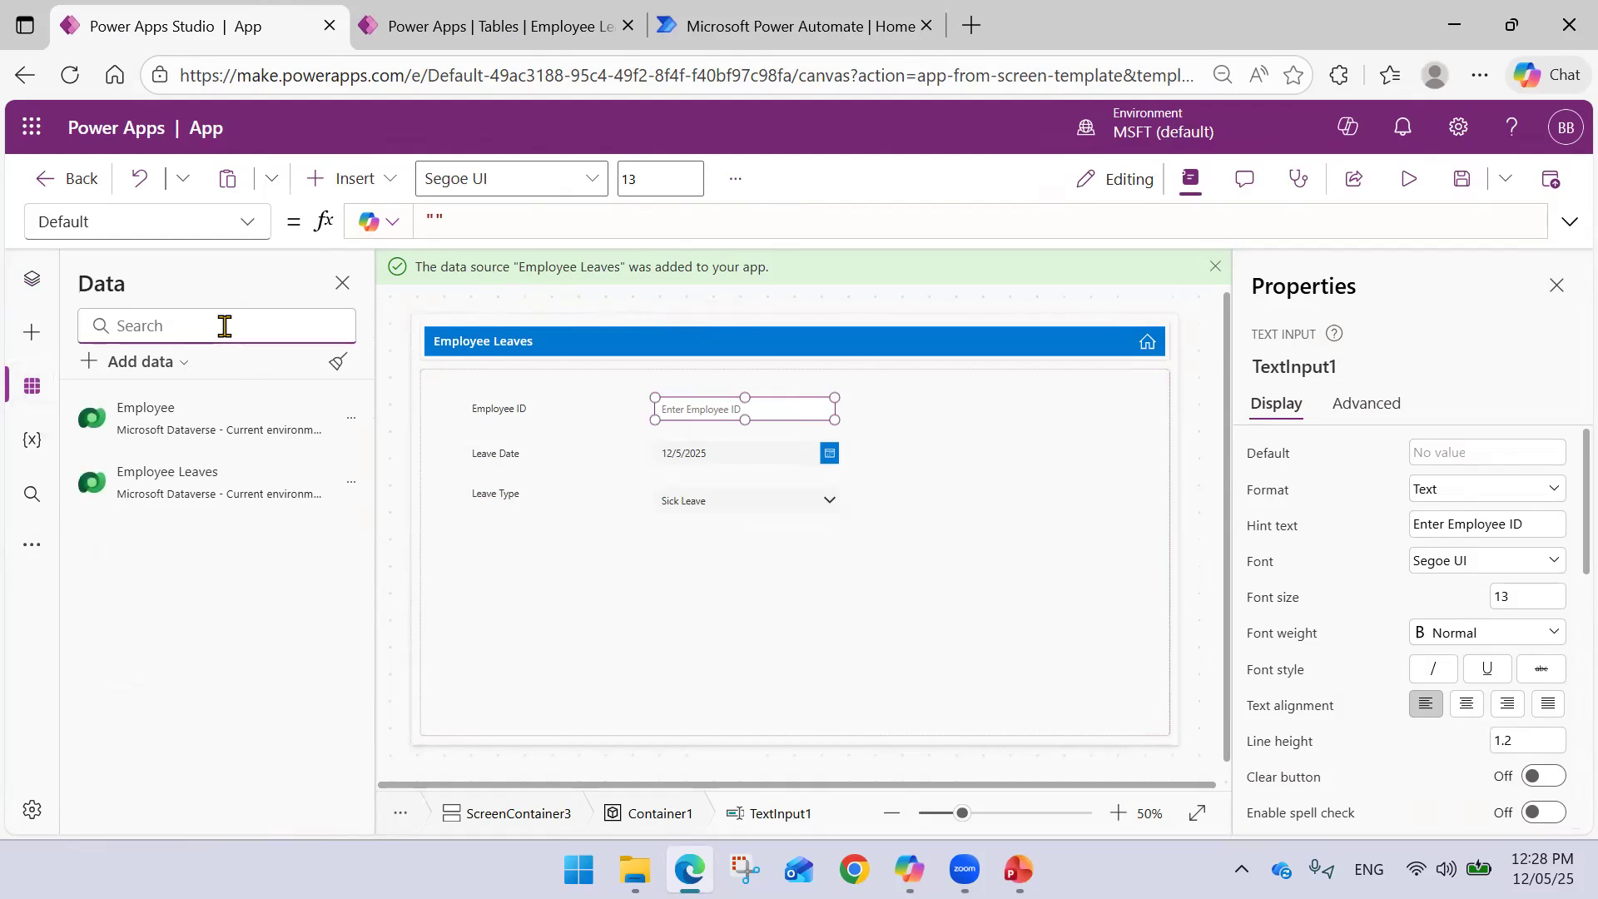
{"action": "type", "text": "Ue"}
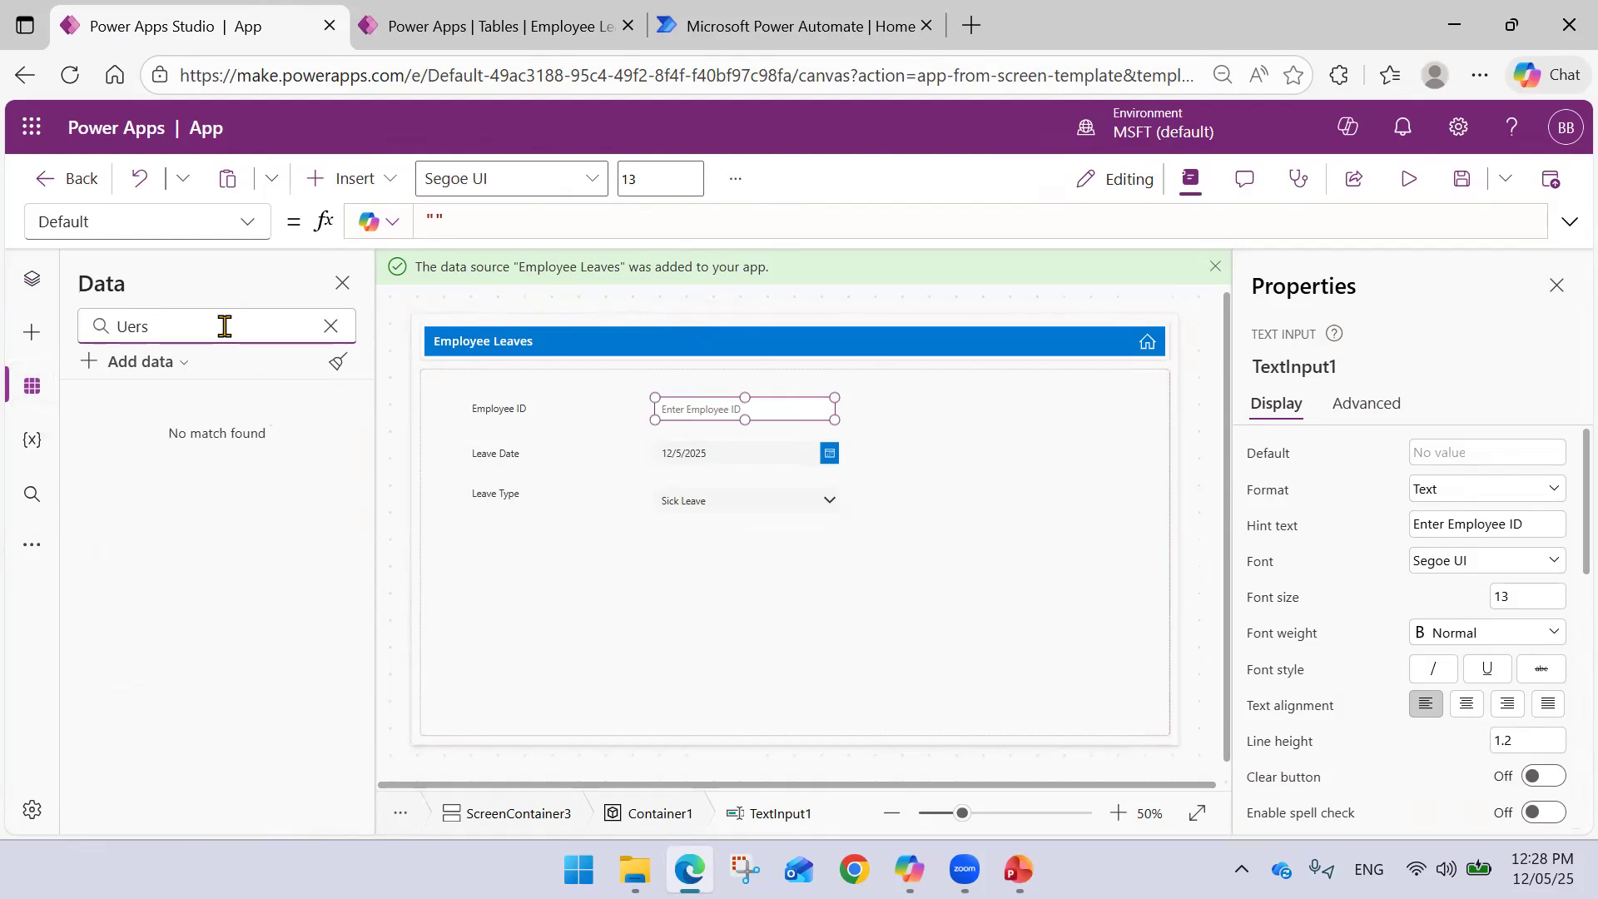
{"action": "type", "text": "rs"}
{"action": "key", "text": "BackSpace"}
{"action": "key", "text": "BackSpace"}
{"action": "key", "text": "BackSpace"}
{"action": "key", "text": "BackSpace"}
{"action": "left_click", "coordinate": [182, 365]}
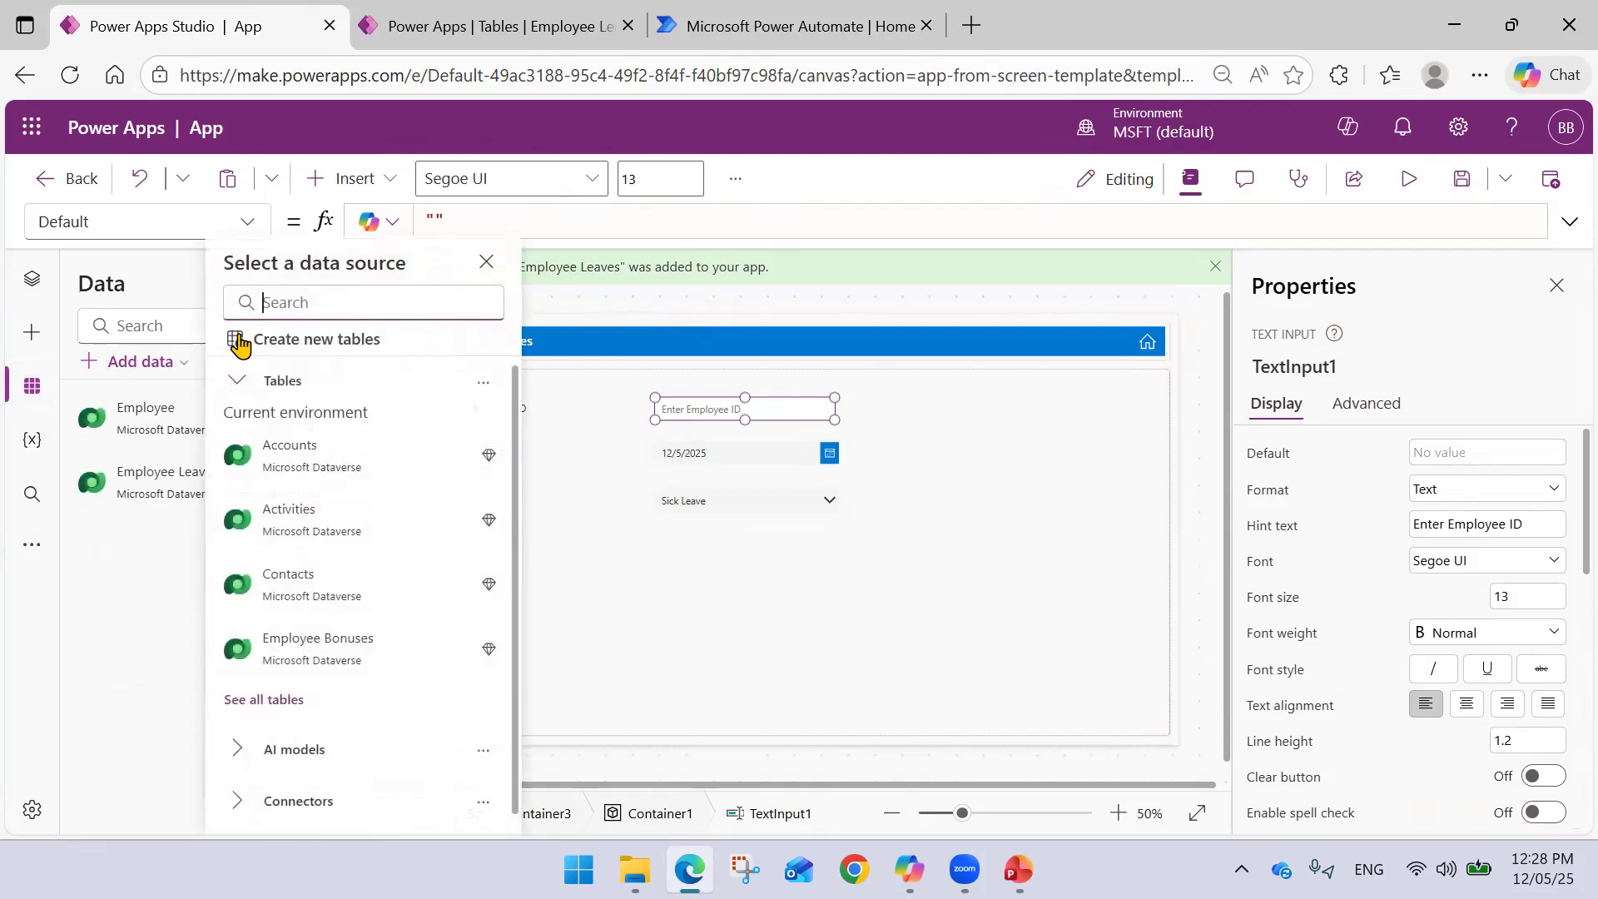
{"action": "type", "text": "User"}
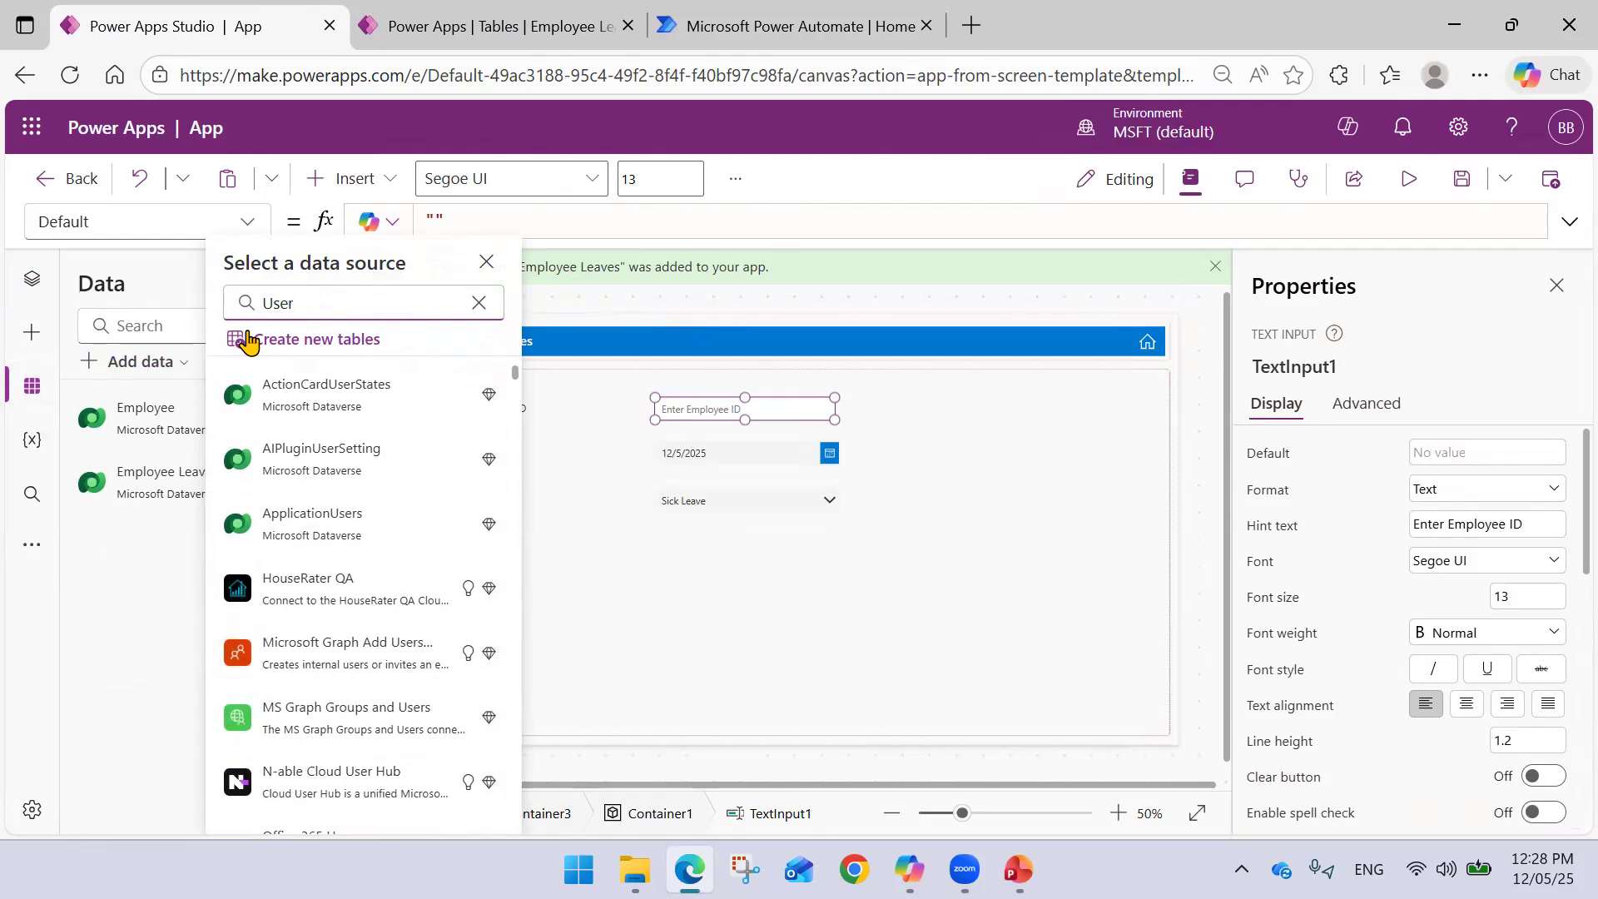
{"action": "scroll", "coordinate": [374, 435], "scroll_direction": "down", "scroll_amount": 3}
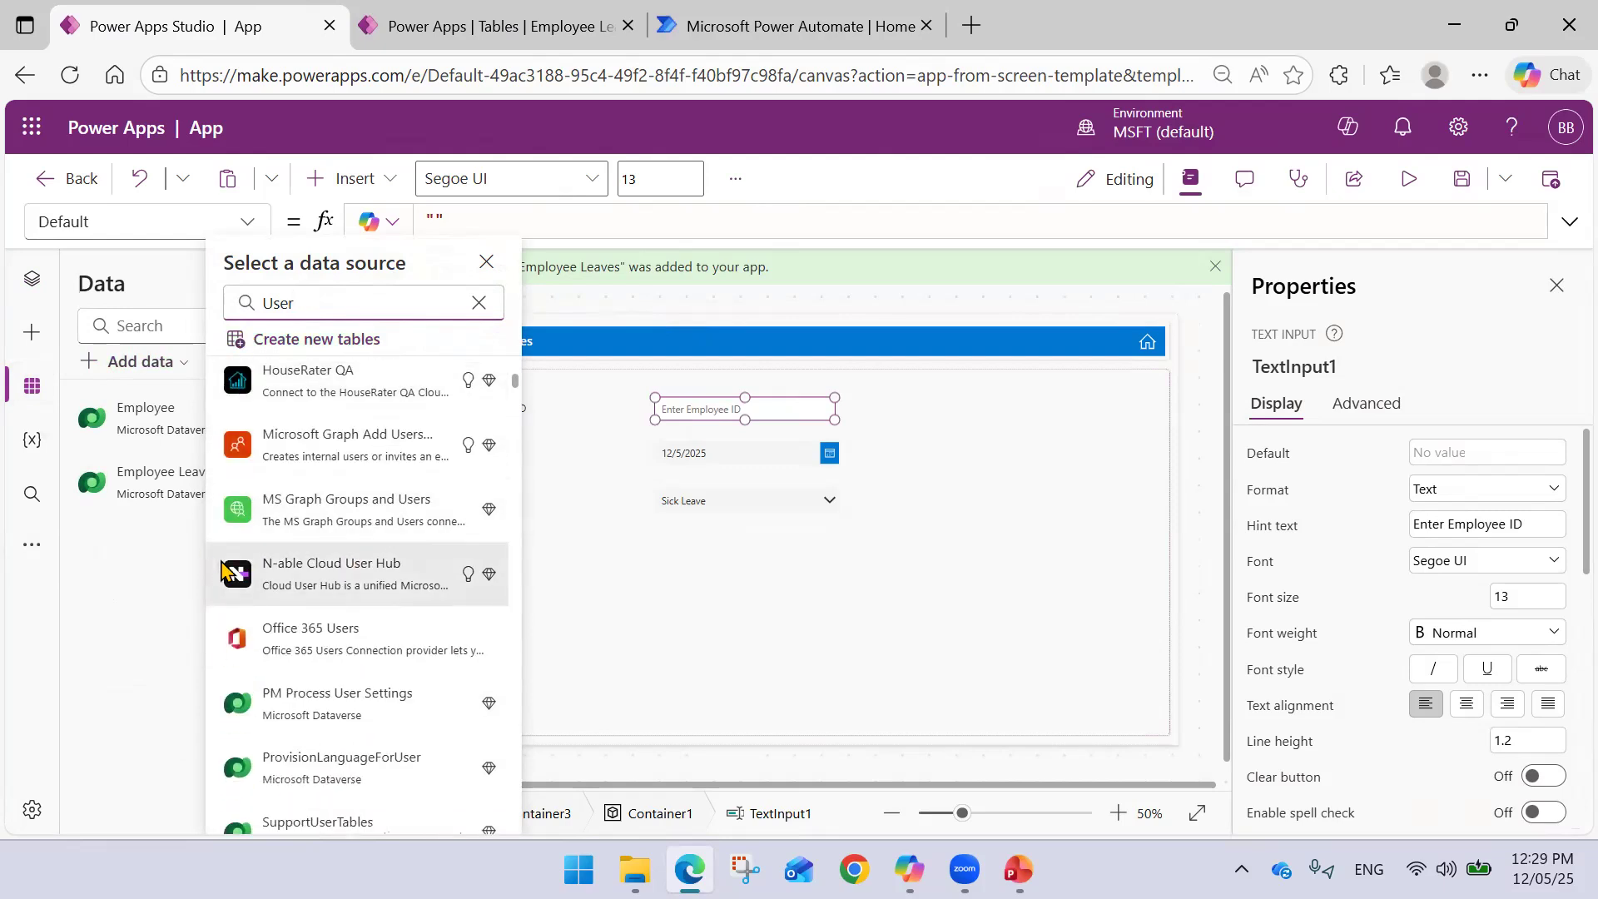
{"action": "scroll", "coordinate": [275, 533], "scroll_direction": "down", "scroll_amount": 3}
{"action": "mouse_move", "coordinate": [332, 449]}
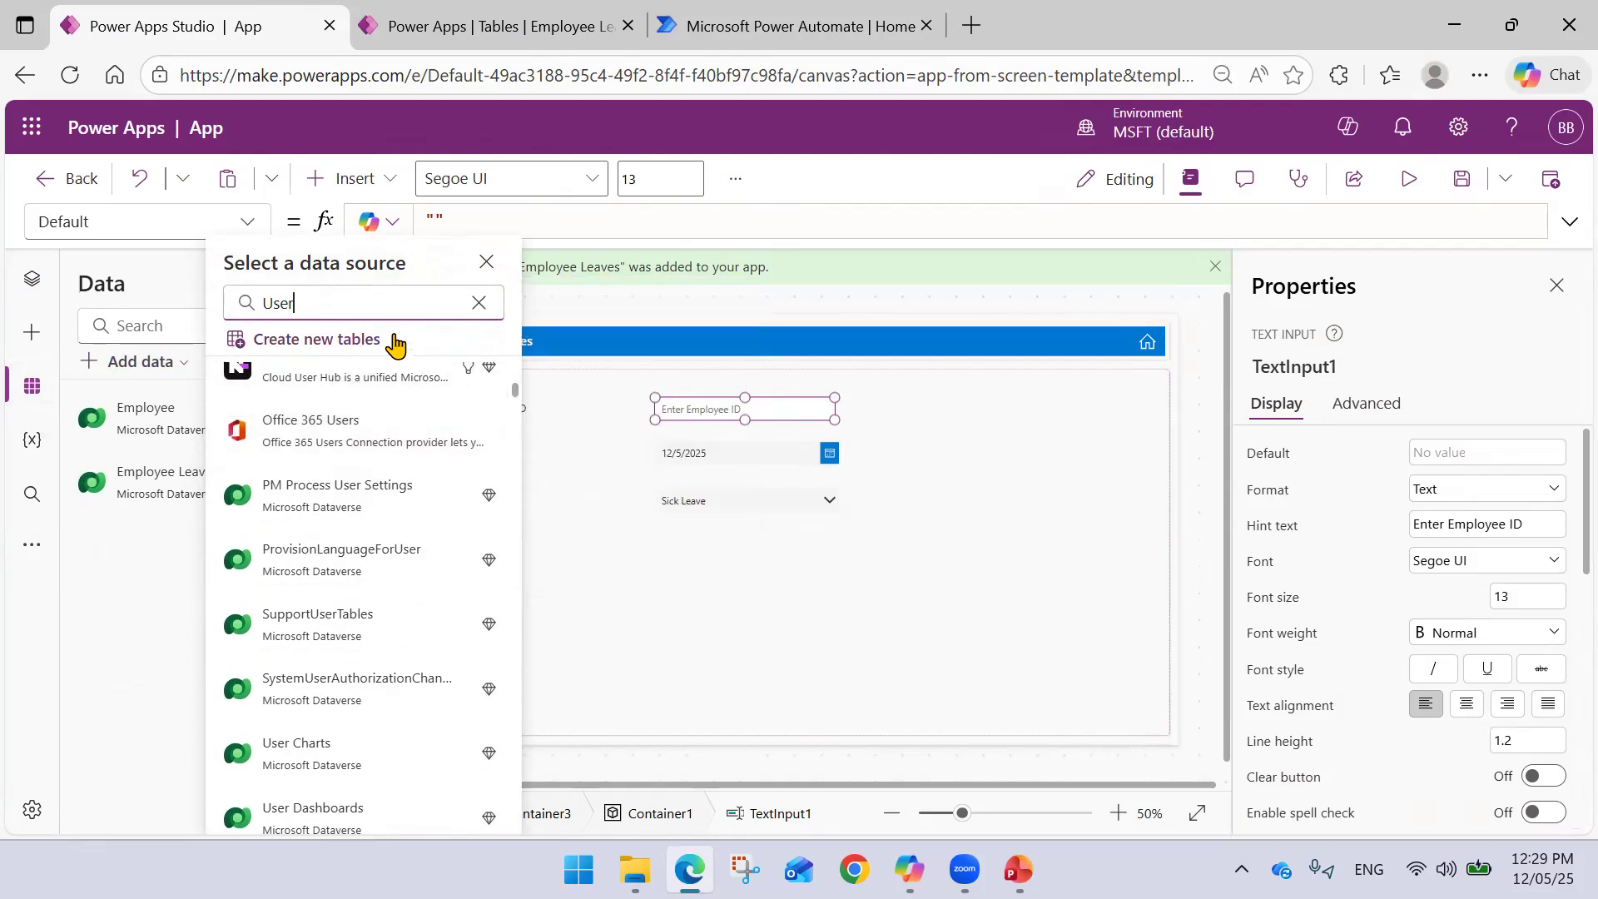
{"action": "left_click", "coordinate": [478, 303]}
{"action": "left_click", "coordinate": [485, 263]}
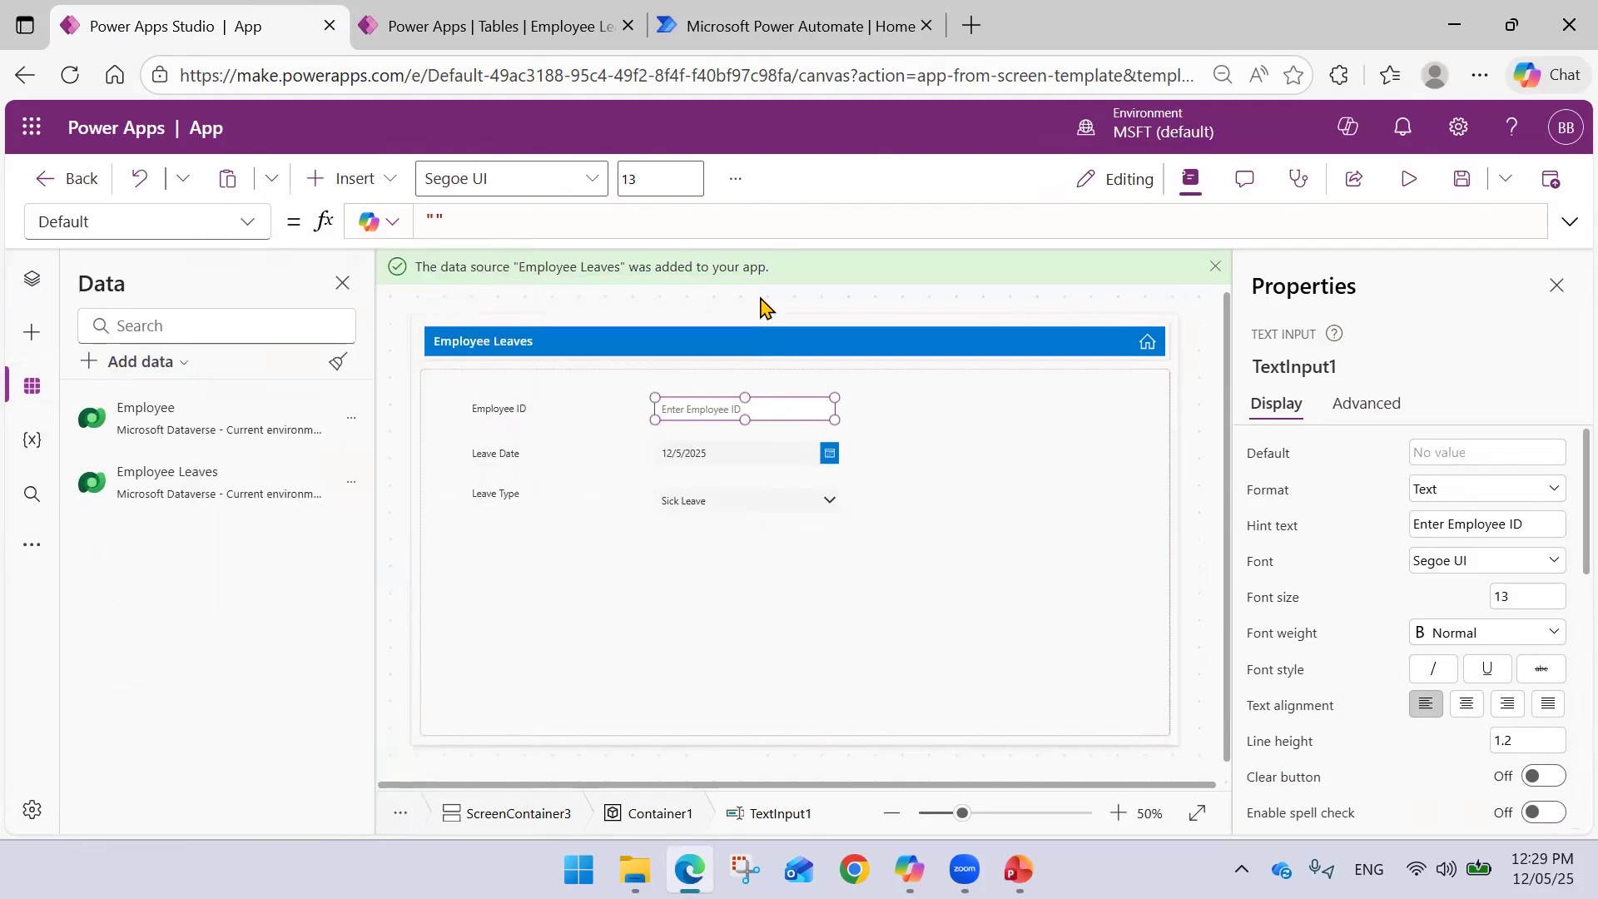
{"action": "left_click", "coordinate": [707, 579]}
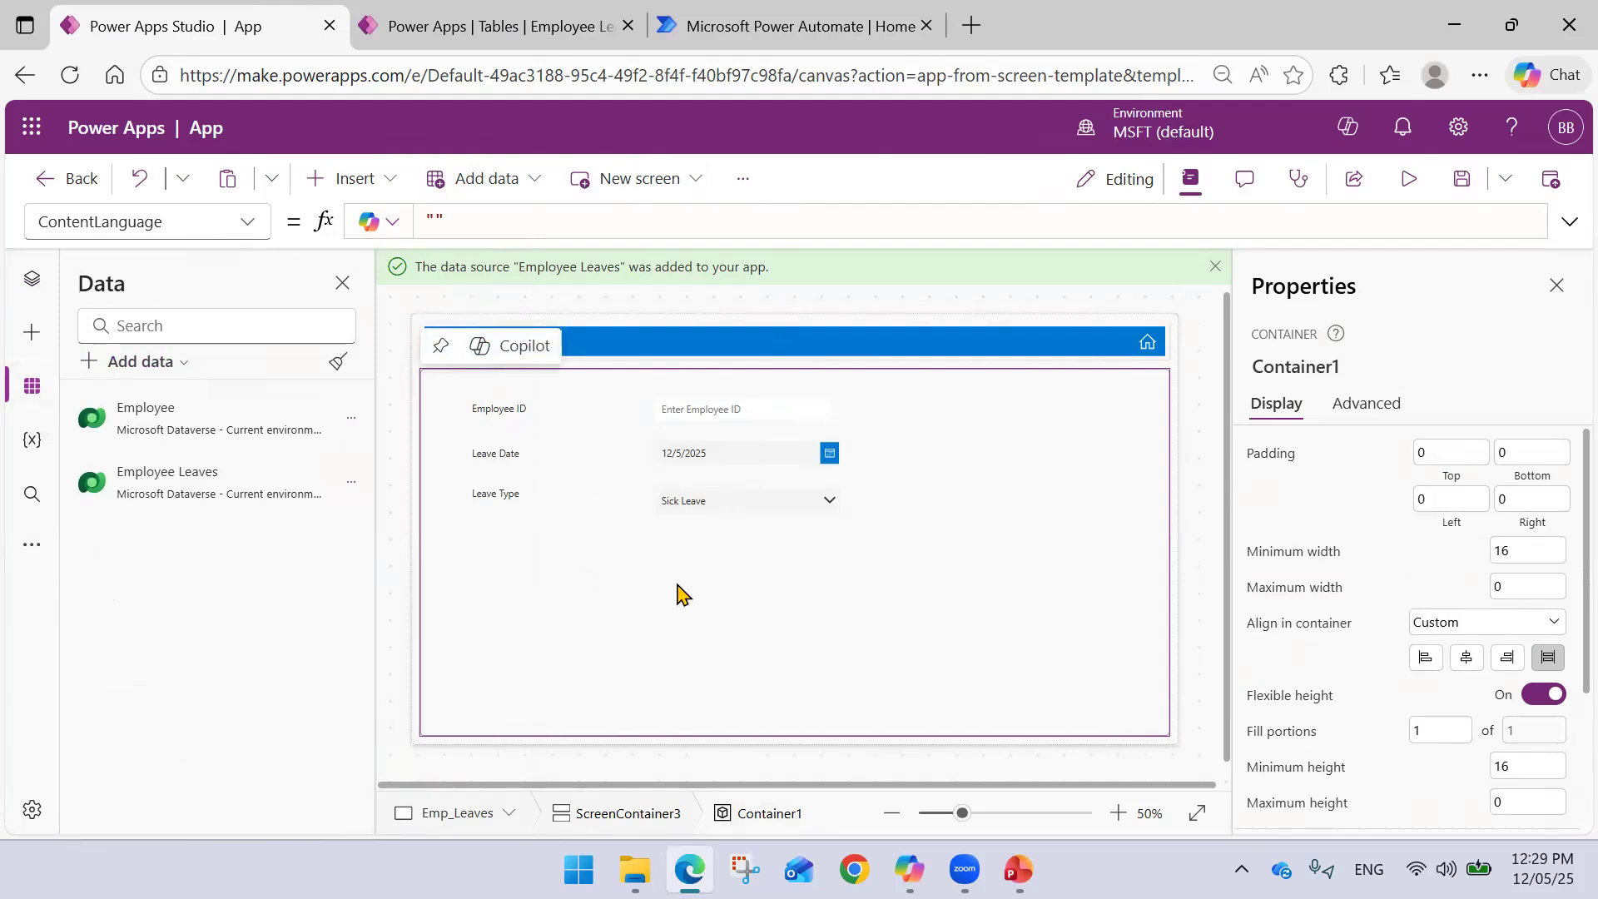
- Insert a button and move it below the Leave Type field
{"action": "left_click", "coordinate": [384, 195]}
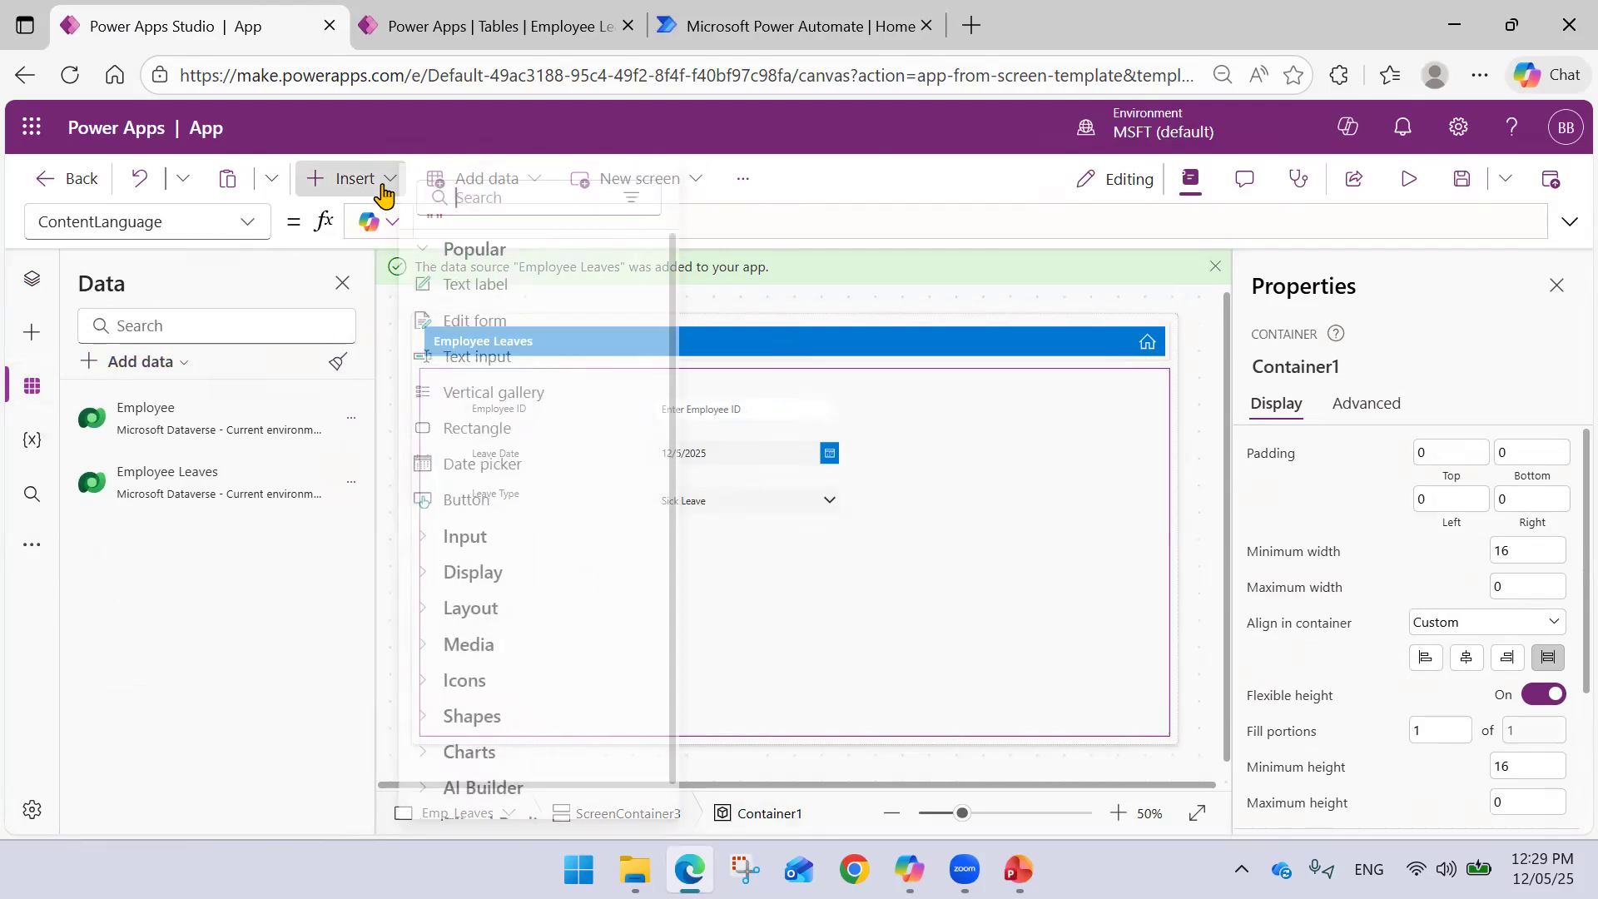
{"action": "left_click", "coordinate": [505, 501]}
{"action": "left_click_drag", "start_coordinate": [491, 402], "coordinate": [614, 583]}
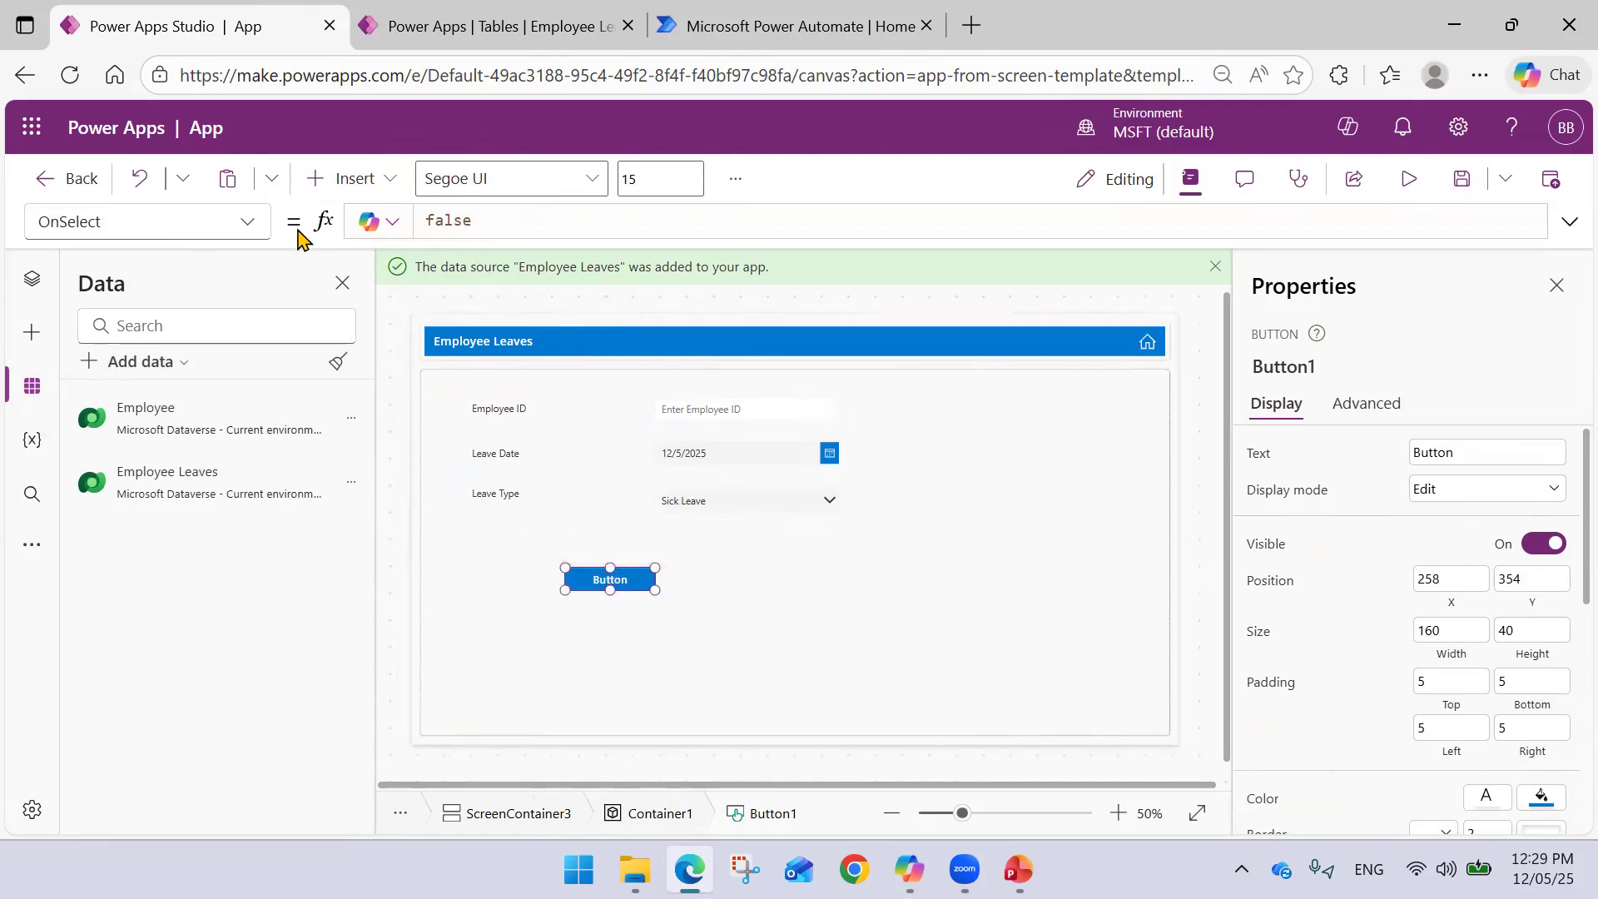
- Label the button 'Submit Leave Request' and resize it so the text fits on one line
{"action": "left_click", "coordinate": [1444, 449]}
{"action": "double_click", "coordinate": [1444, 449]}
{"action": "type", "text": "Submit Leave Reques"}
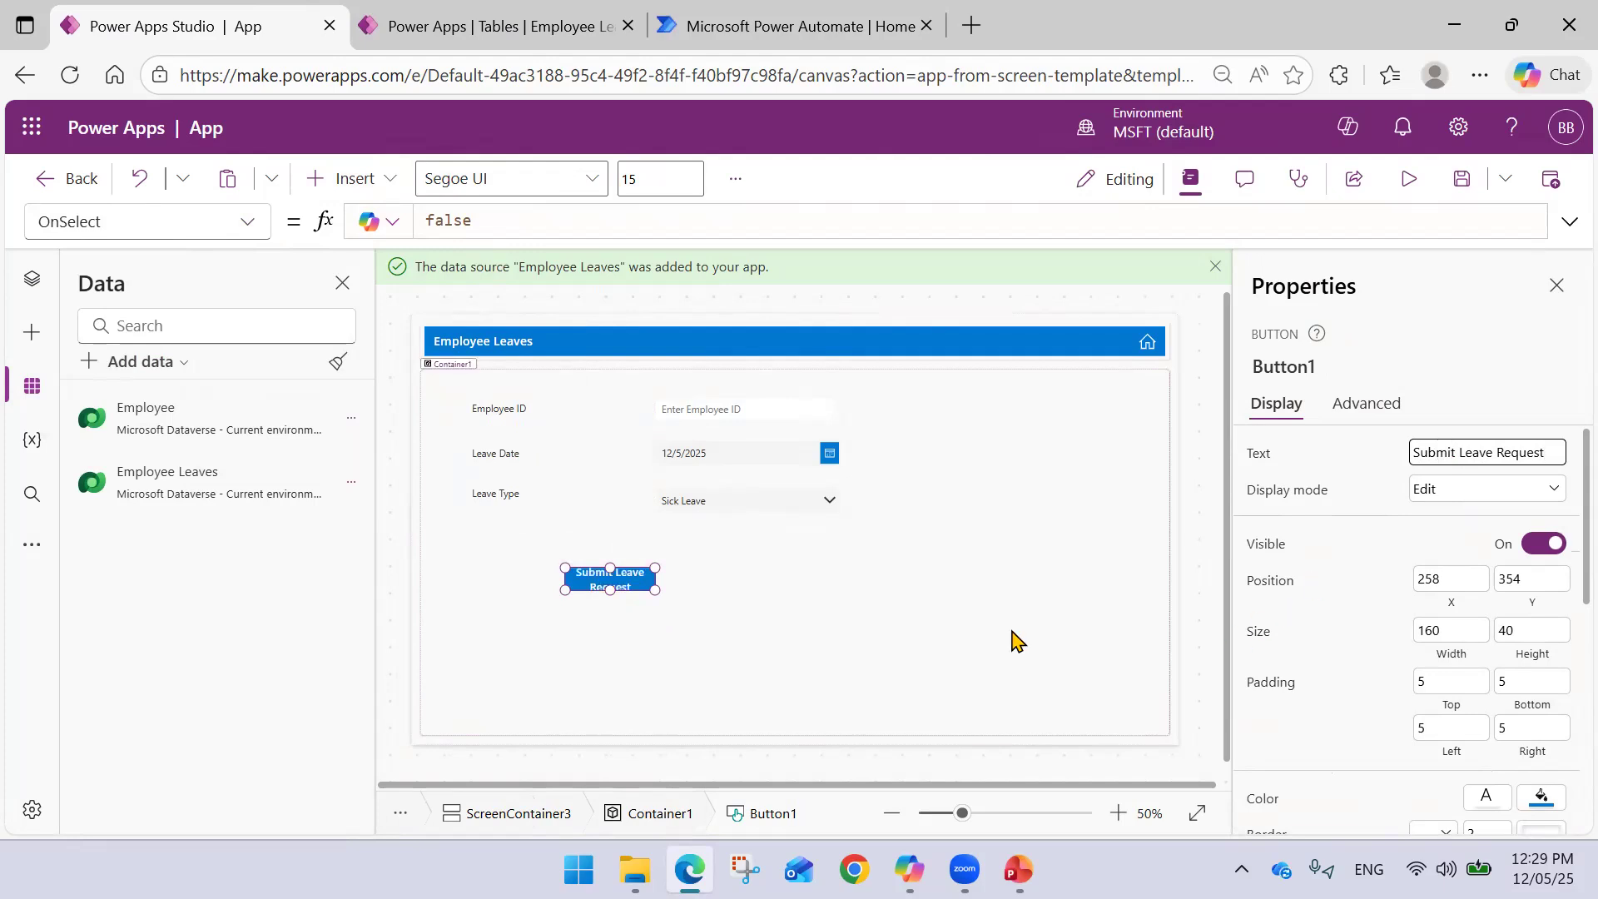
{"action": "mouse_move", "coordinate": [655, 590]}
{"action": "left_mouse_down"}
{"action": "mouse_move", "coordinate": [678, 607]}
{"action": "mouse_move", "coordinate": [710, 596]}
{"action": "mouse_move", "coordinate": [637, 583]}
{"action": "left_mouse_up"}
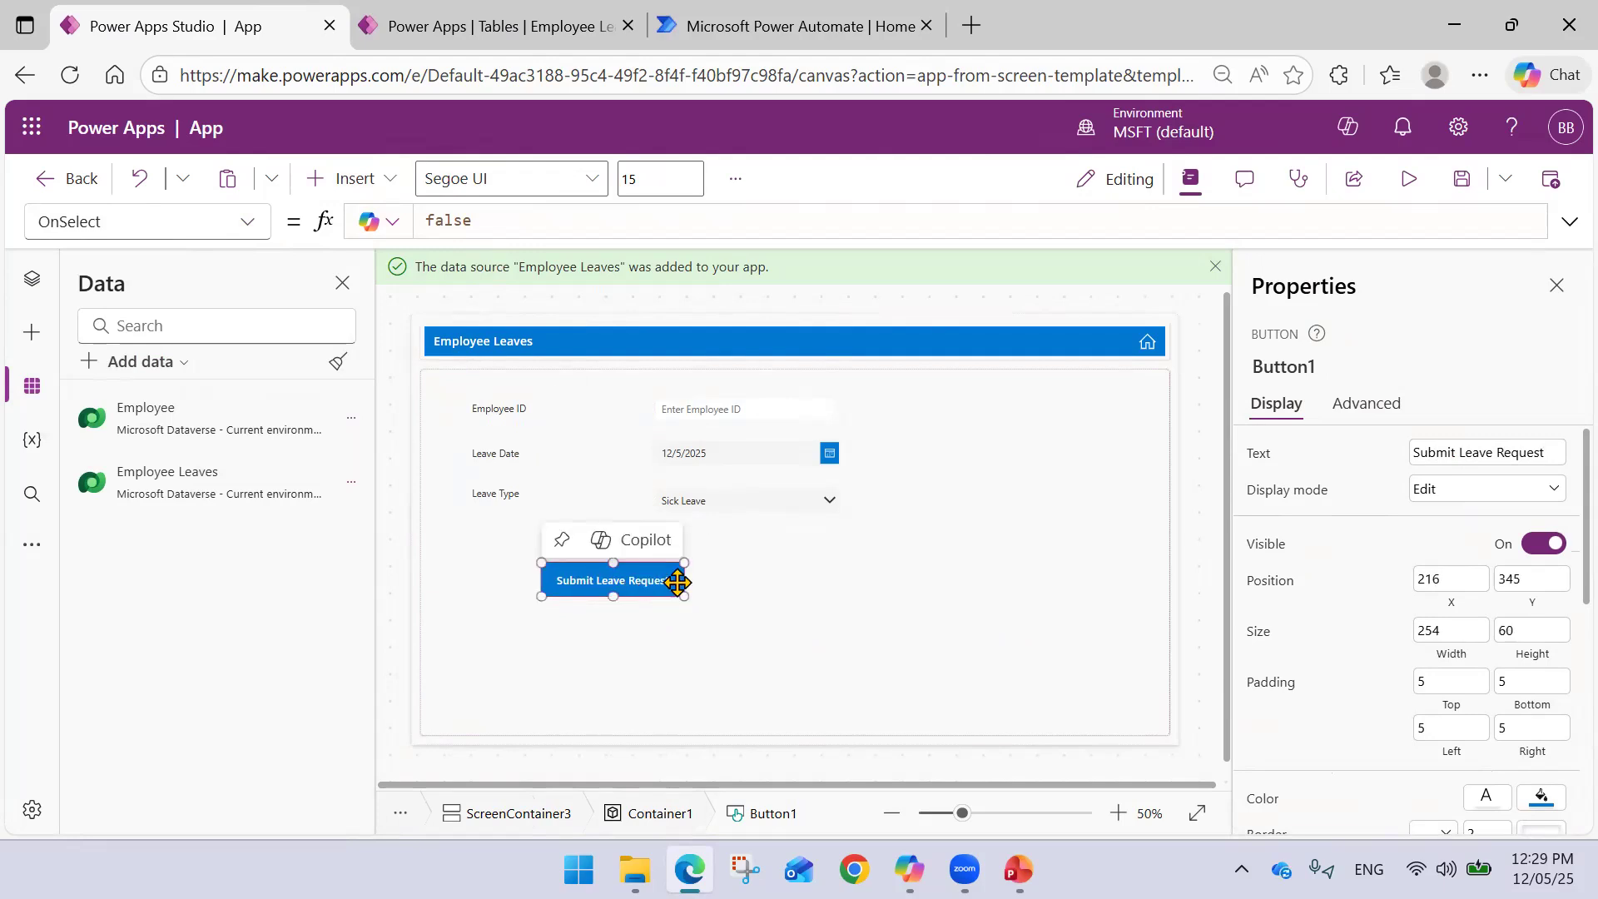
{"action": "left_click", "coordinate": [757, 575]}
{"action": "left_click", "coordinate": [708, 406]}
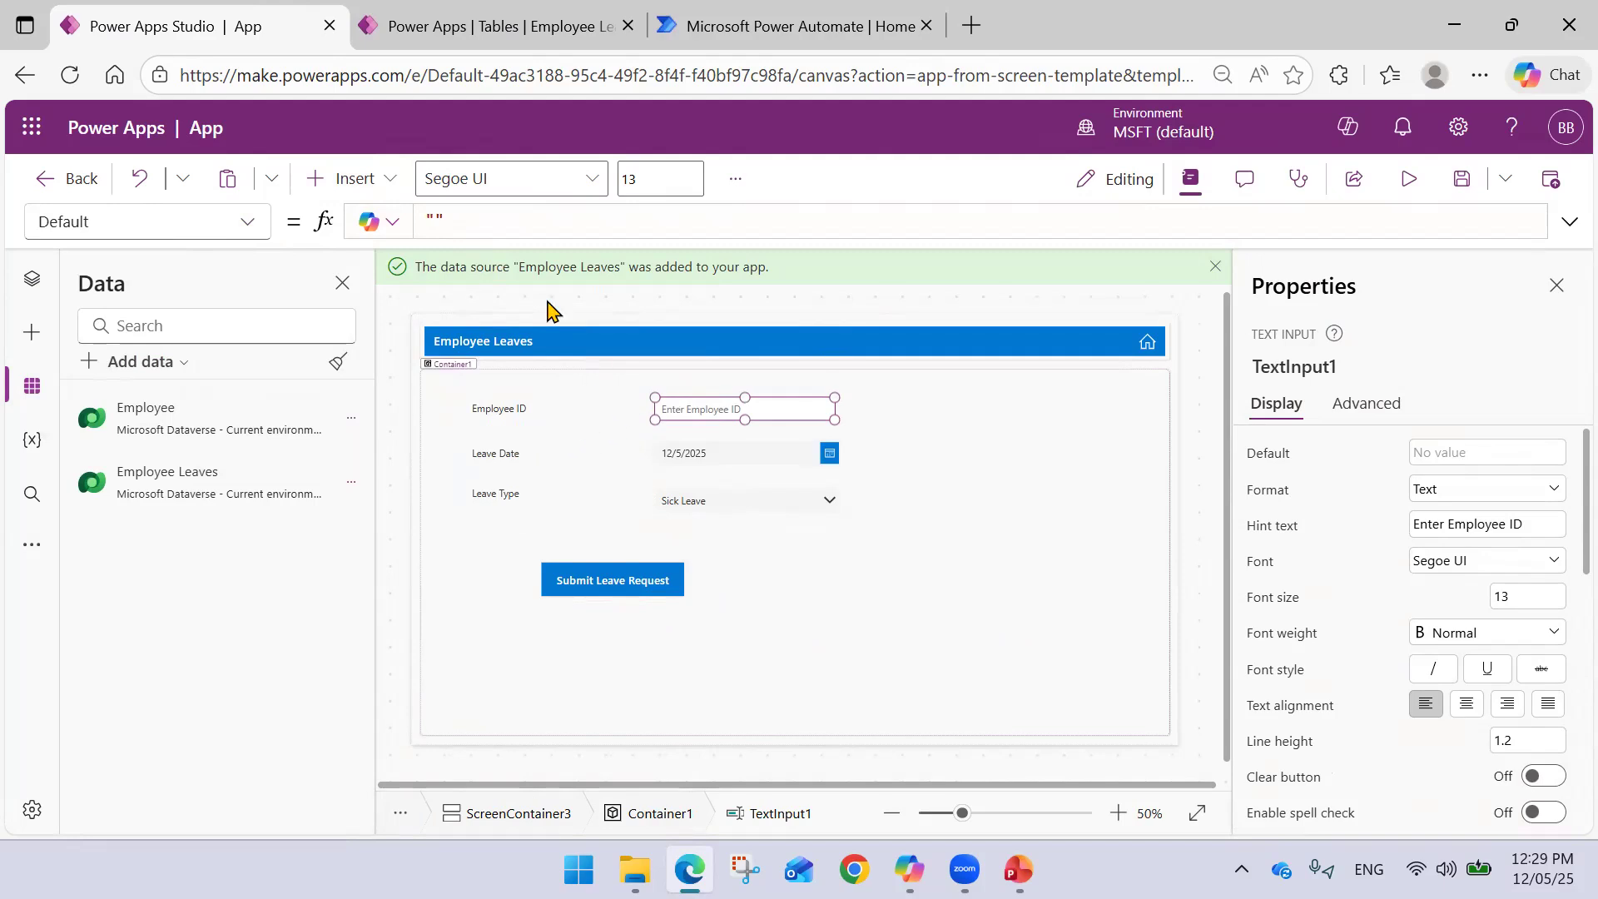
- Set the Employee ID box's Default formula to Choices(Employee.'Employee ID')
{"action": "left_click", "coordinate": [474, 218]}
{"action": "type", "text": "C"}
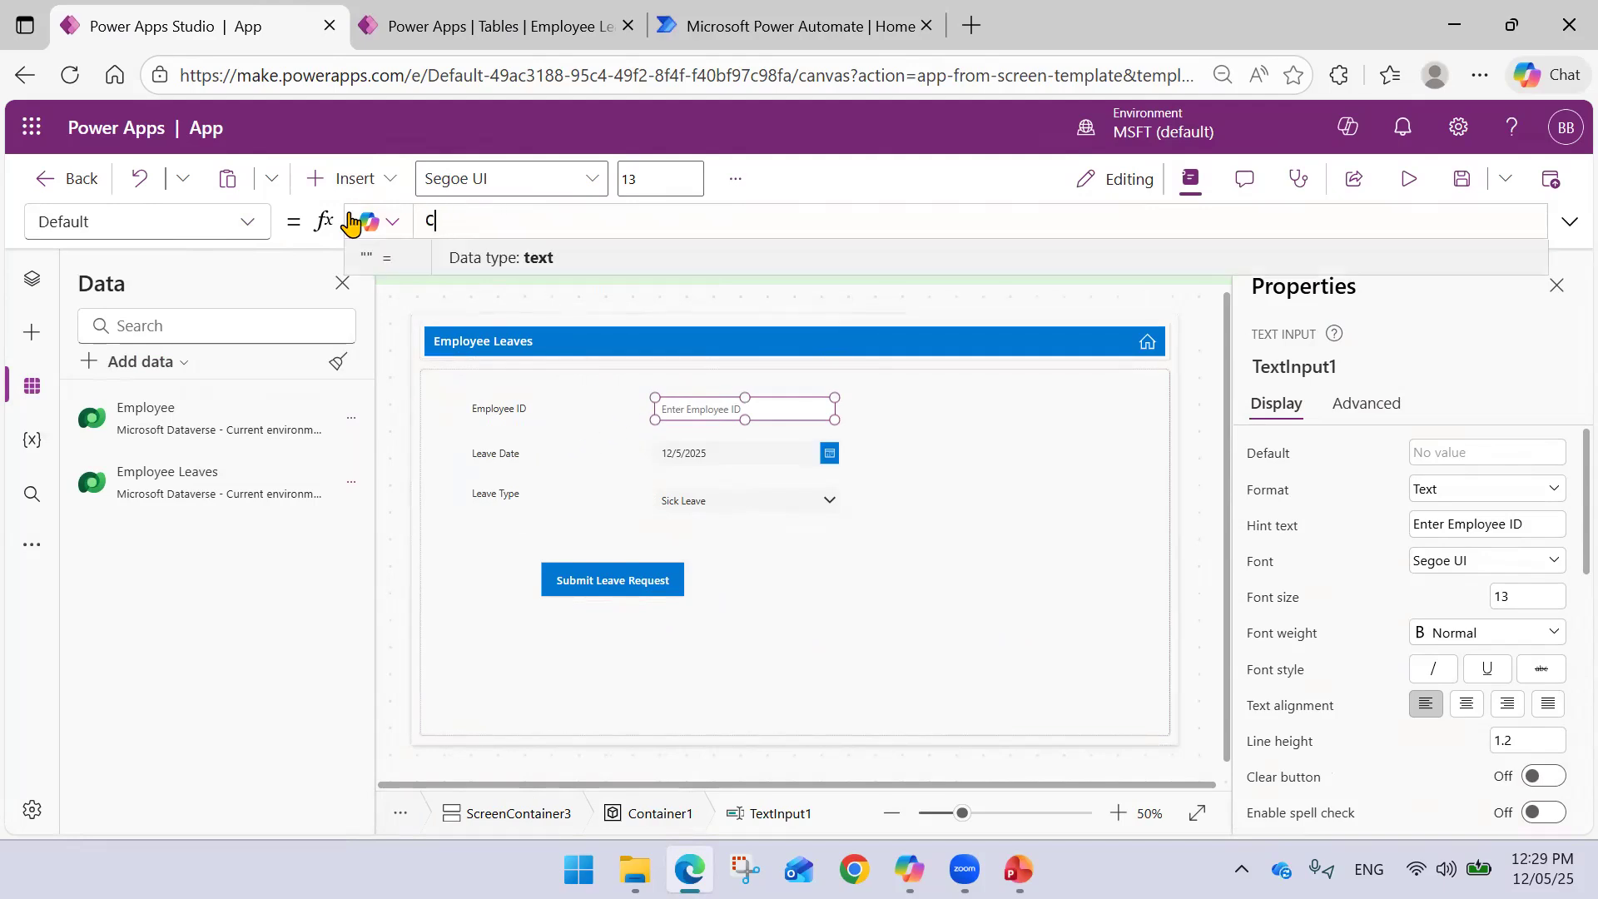
{"action": "type", "text": "hoices("}
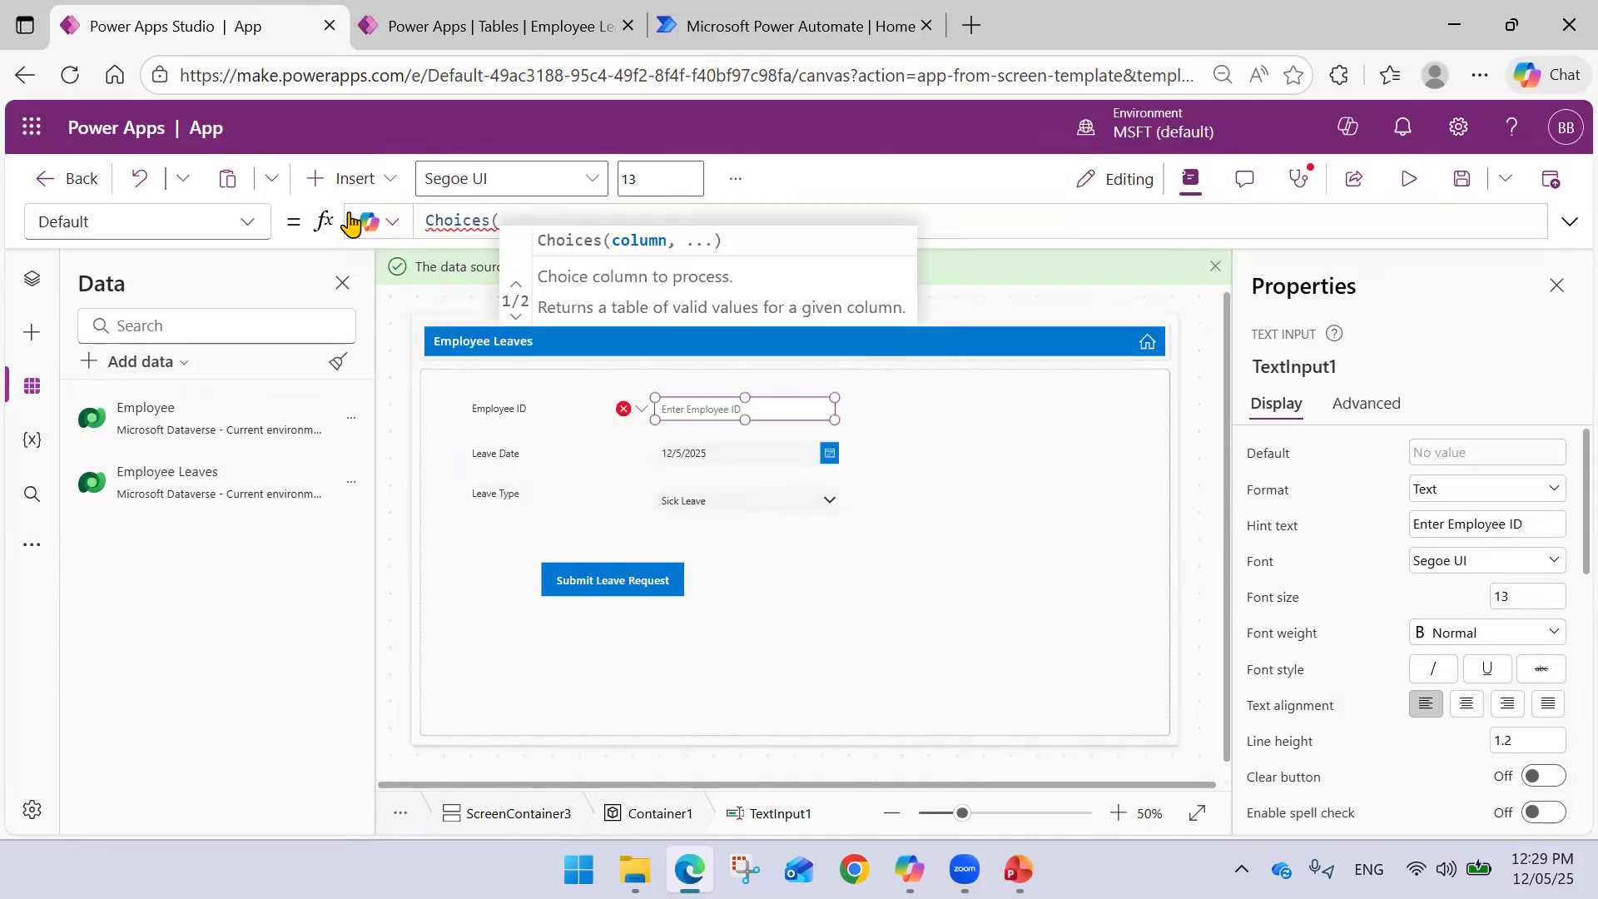
{"action": "type", "text": "Emp"}
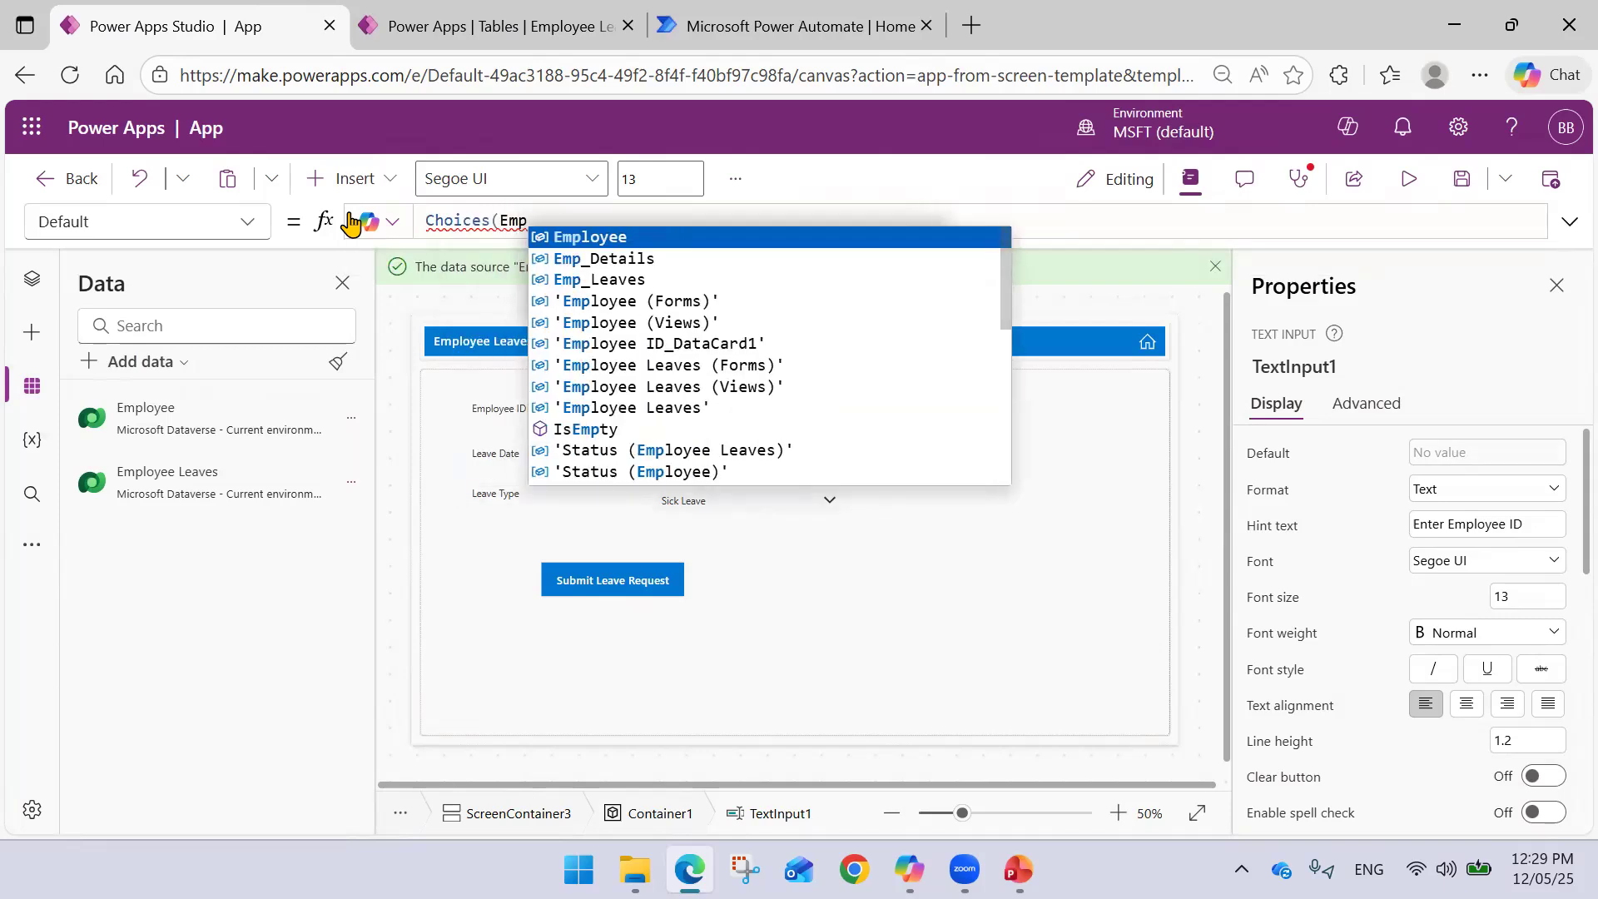
{"action": "key", "text": "Tab"}
{"action": "type", "text": "."}
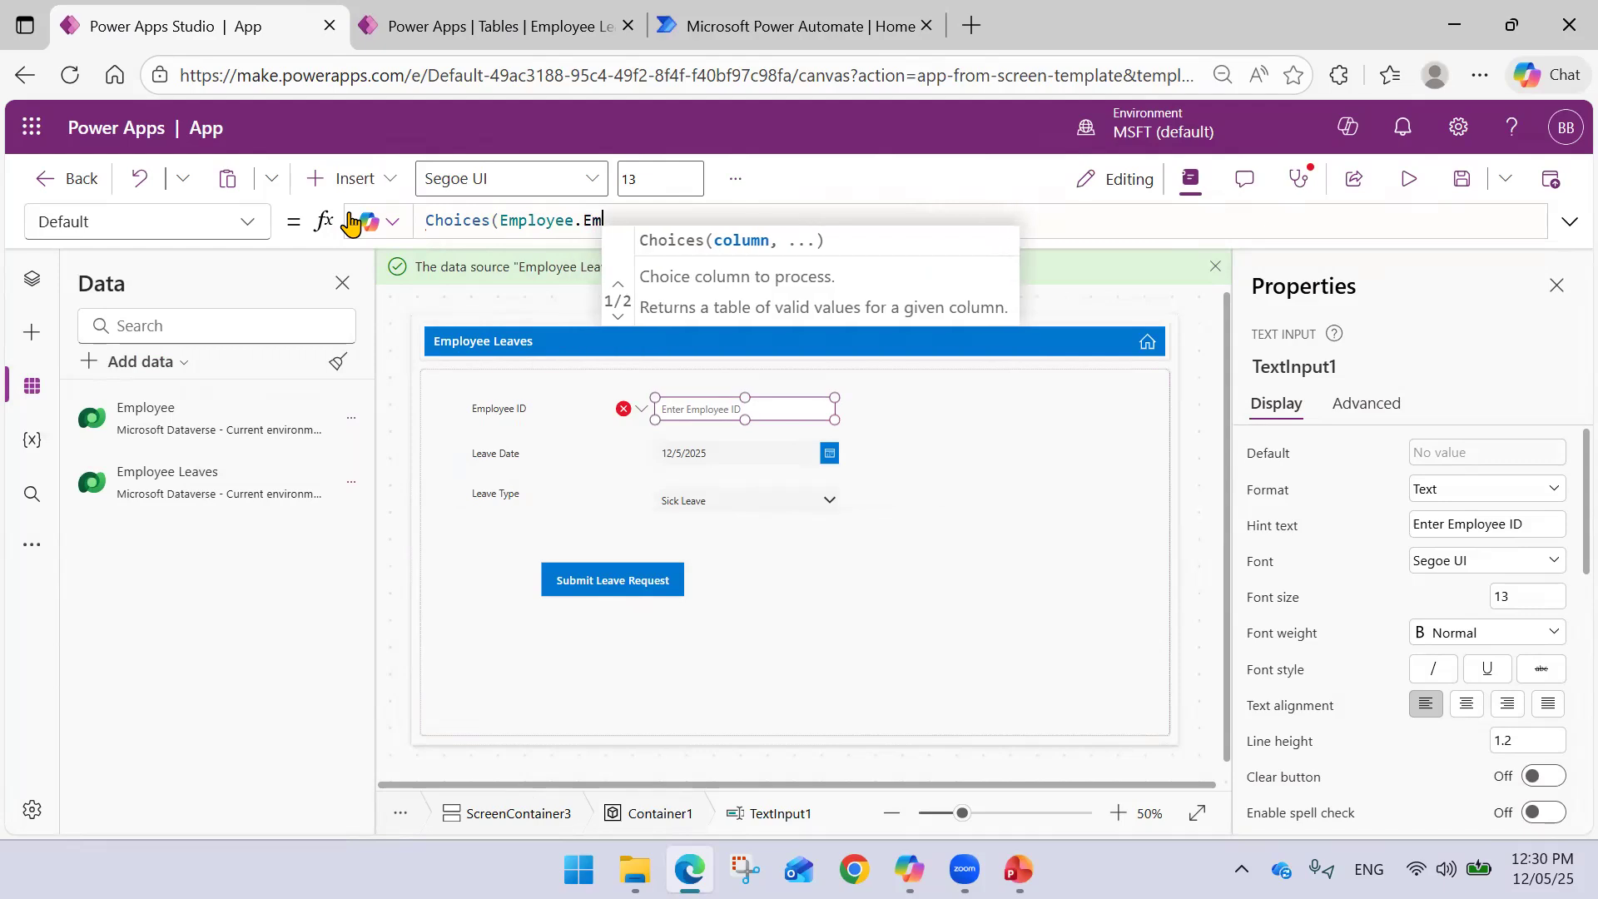
{"action": "type", "text": "'Emplou"}
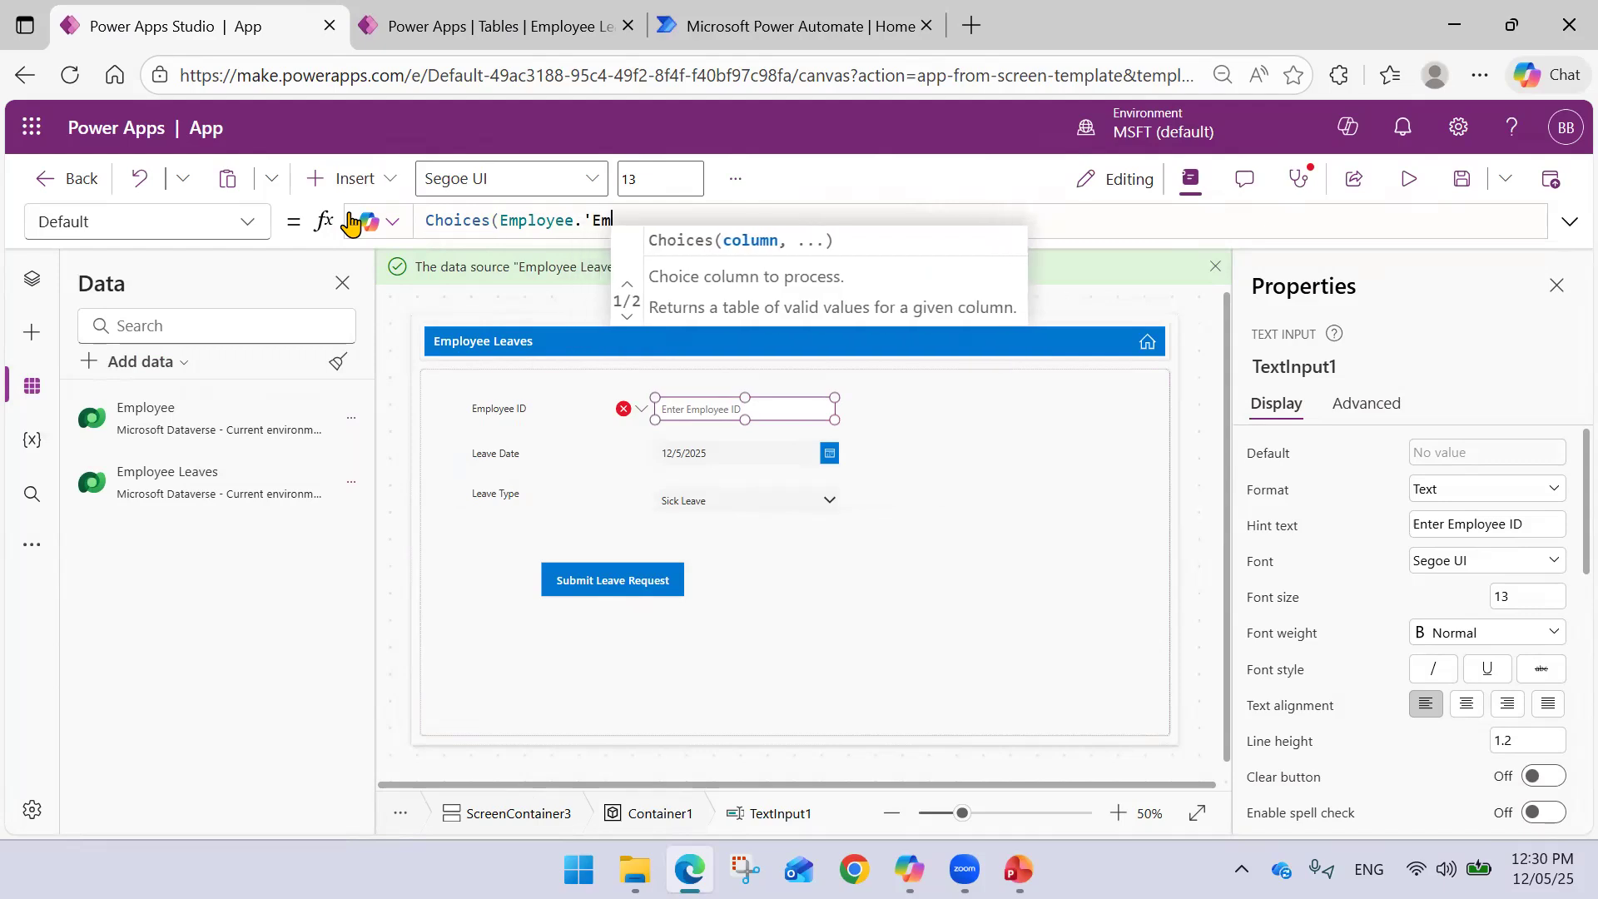
{"action": "key", "text": "BackSpace"}
{"action": "type", "text": "yee ID;"}
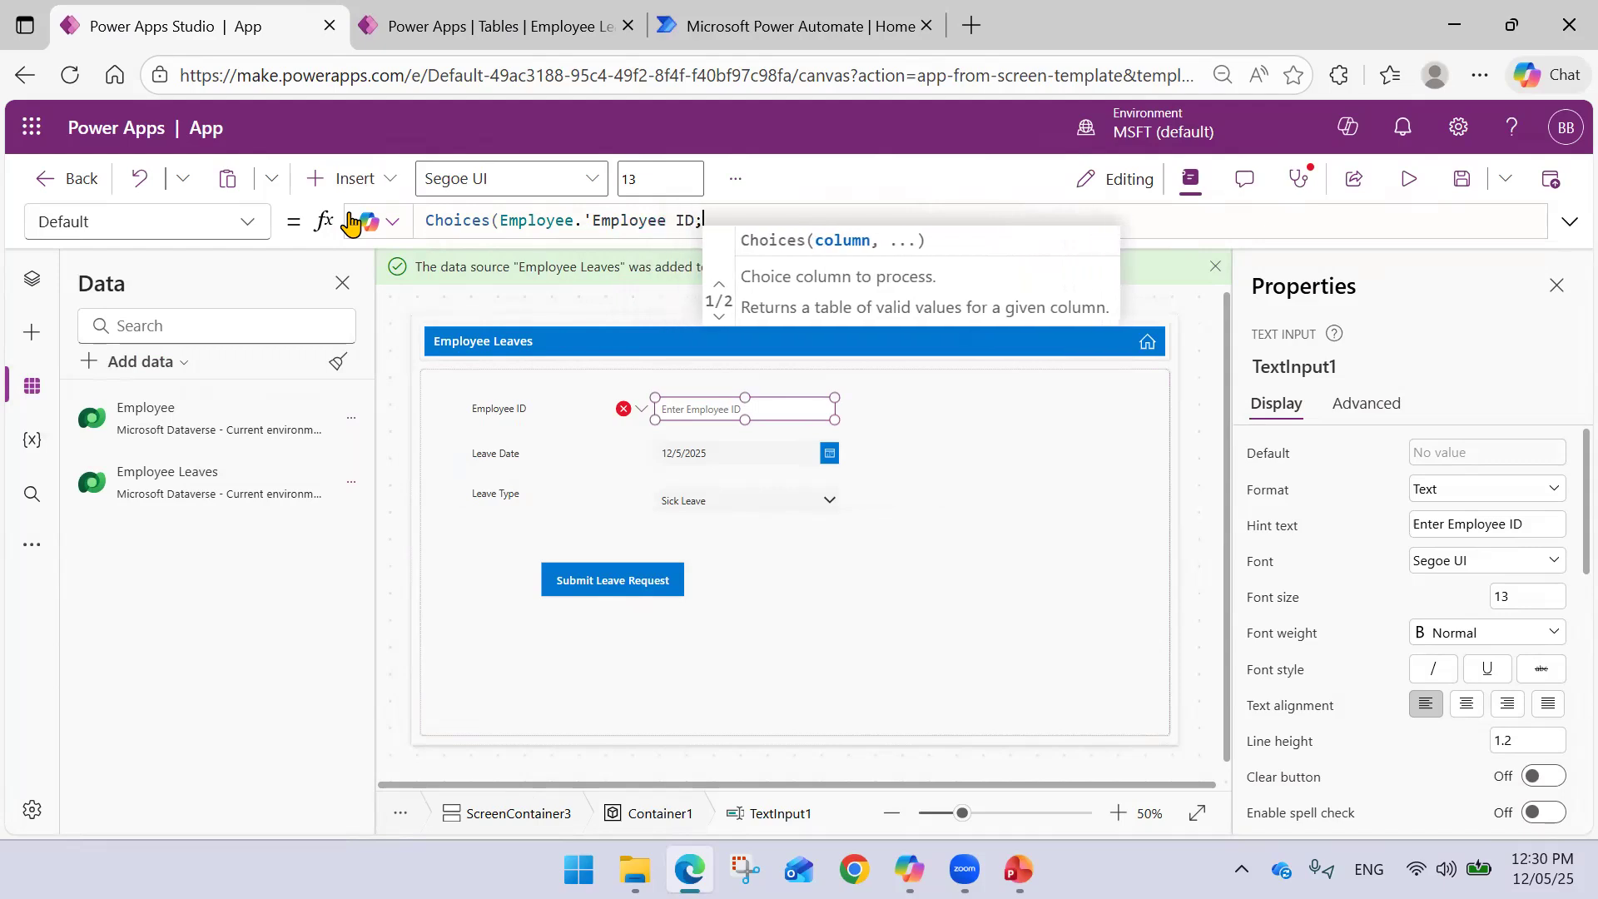
{"action": "key", "text": "BackSpace"}
{"action": "type", "text": "')"}
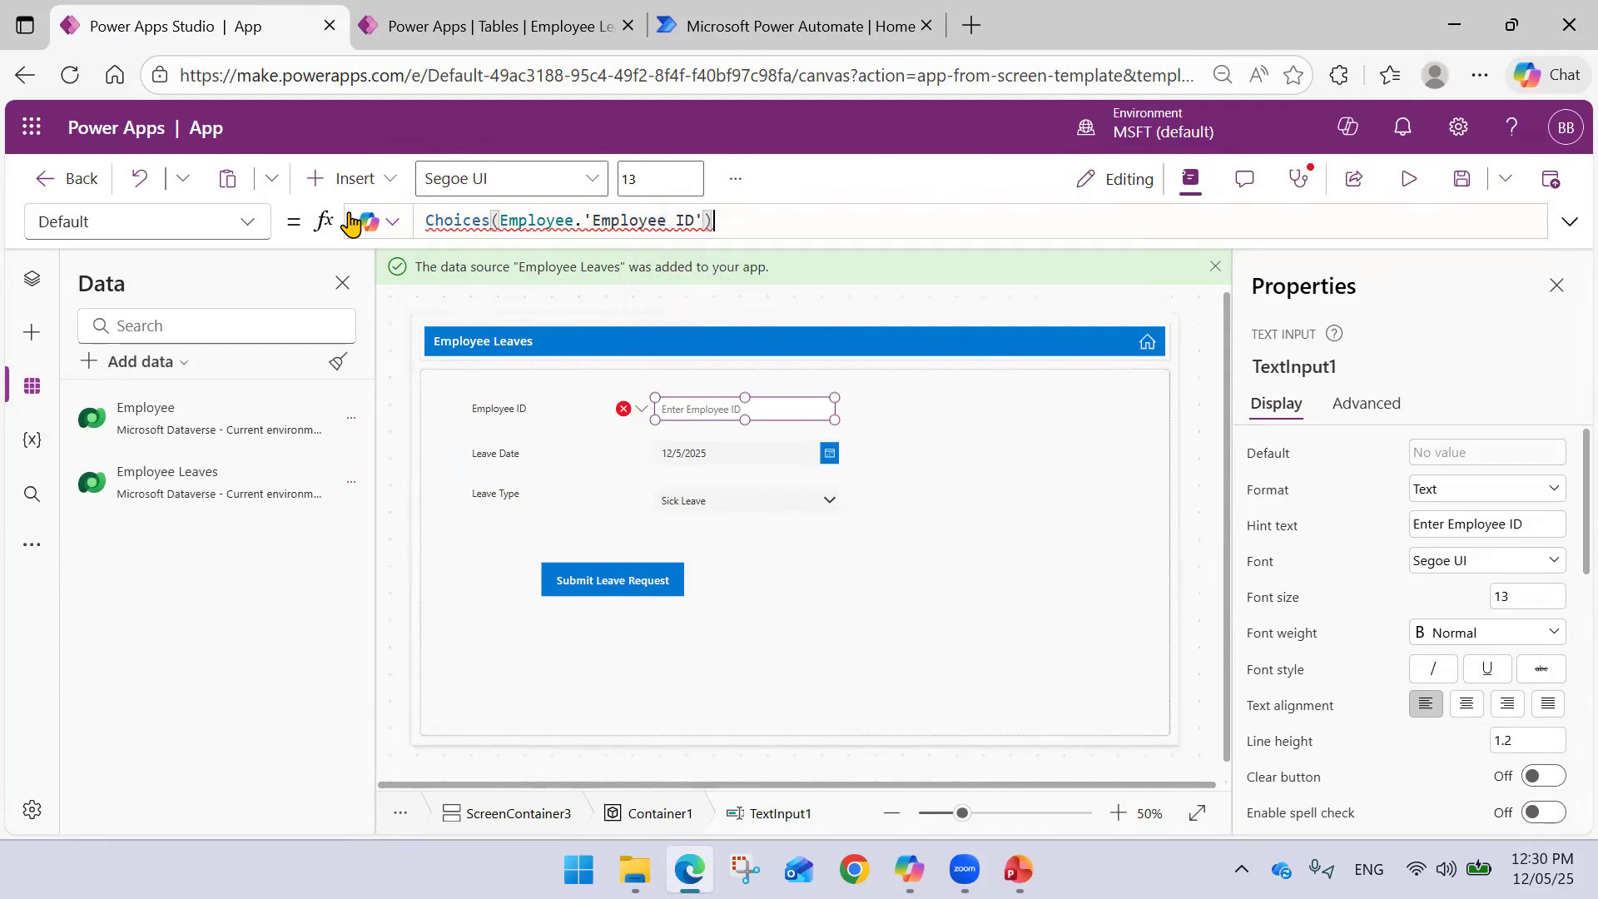
- Read the formula's Expected Text value error, then dismiss it
{"action": "mouse_move", "coordinate": [513, 222]}
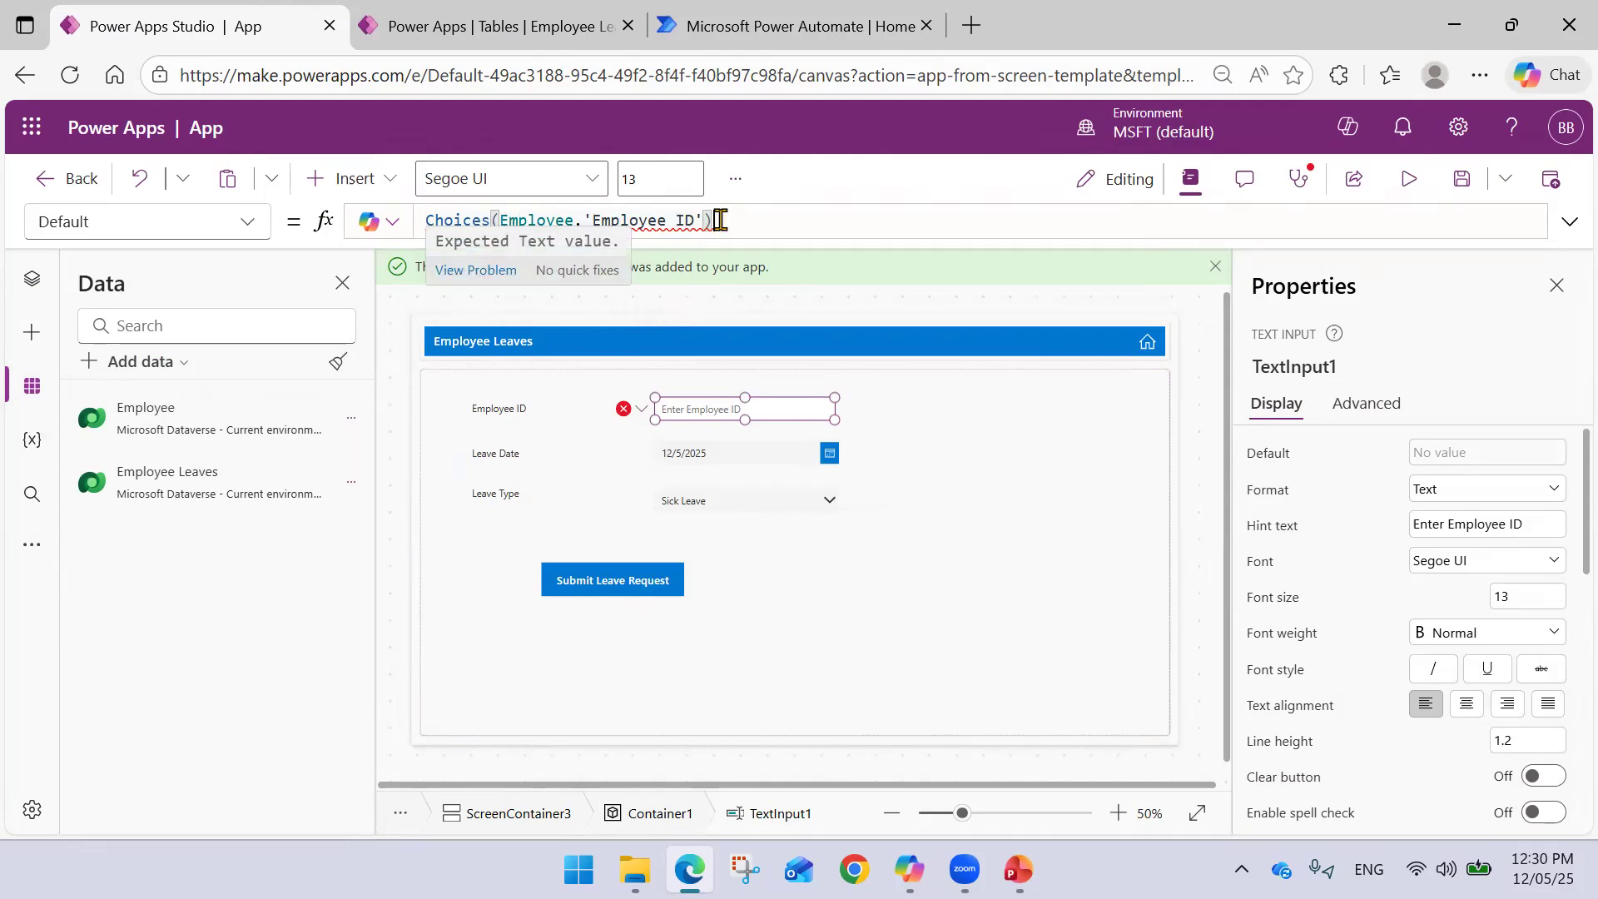
{"action": "mouse_move", "coordinate": [703, 215]}
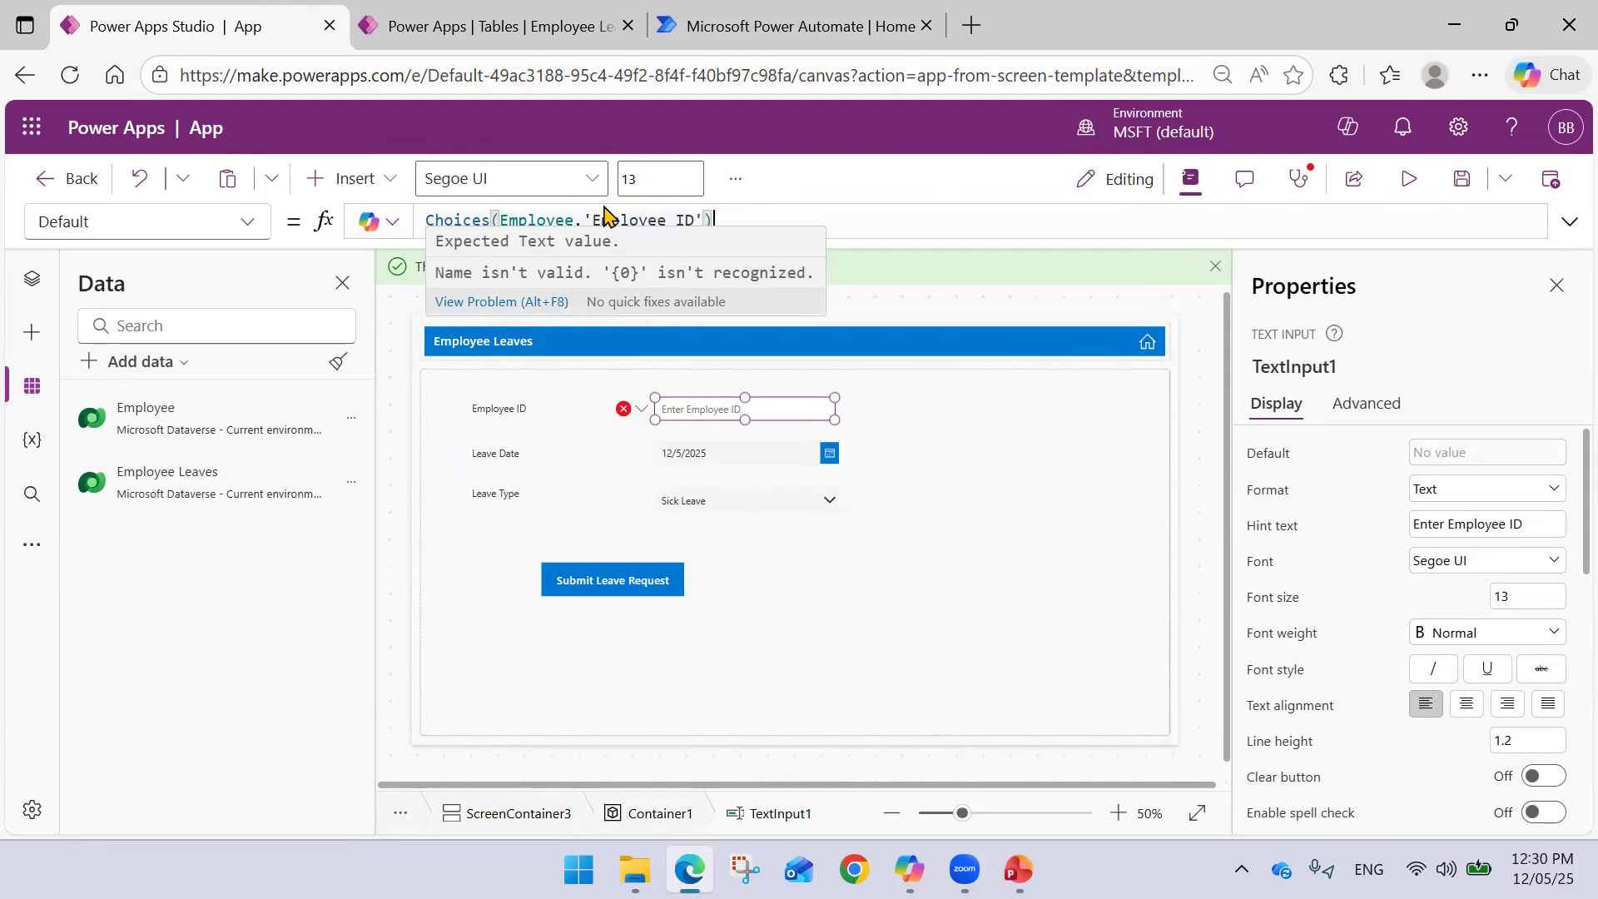
{"action": "mouse_move", "coordinate": [598, 219]}
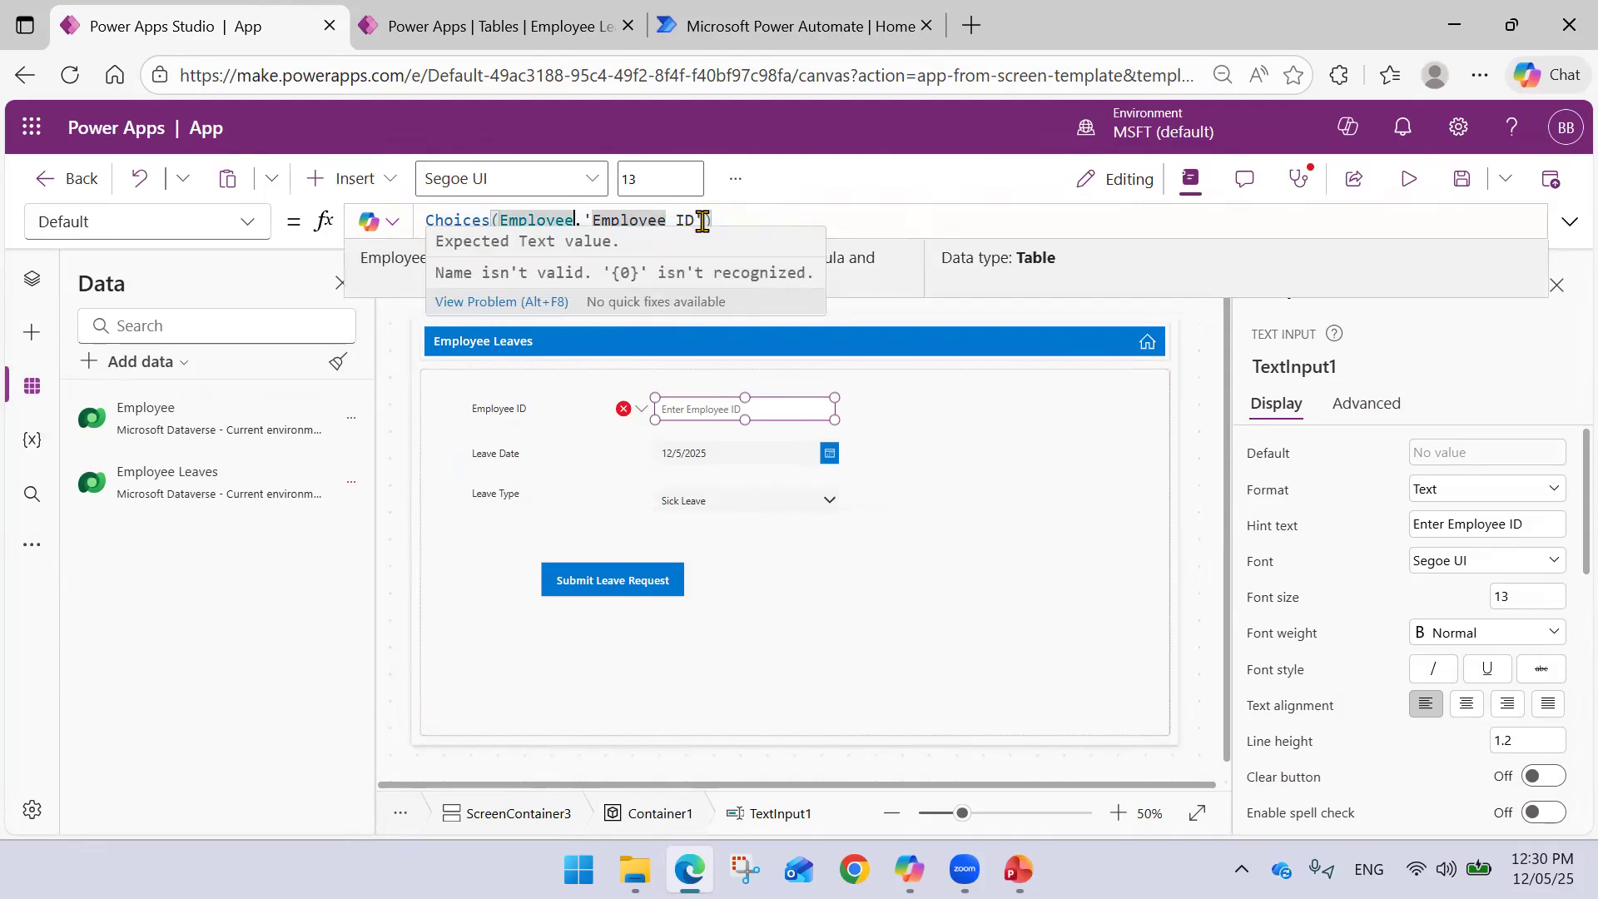
{"action": "left_click", "coordinate": [669, 223]}
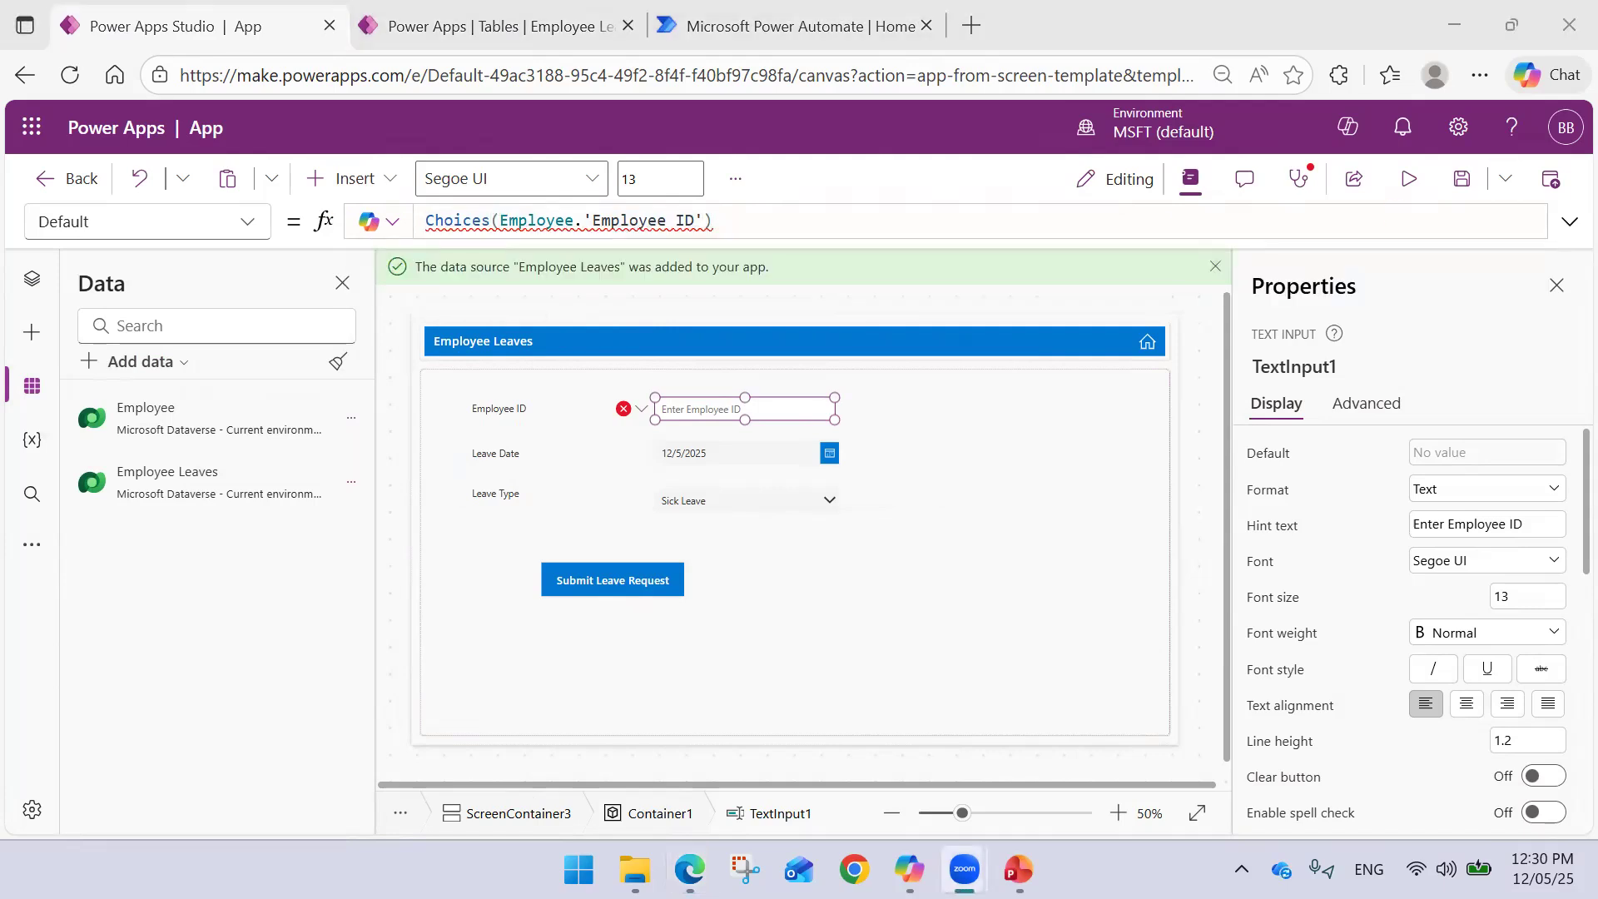
- Replace the Default formula with Distinct(Employee, 'Employee ID')
{"action": "left_click", "coordinate": [697, 220]}
{"action": "left_click_drag", "start_coordinate": [713, 221], "coordinate": [366, 226]}
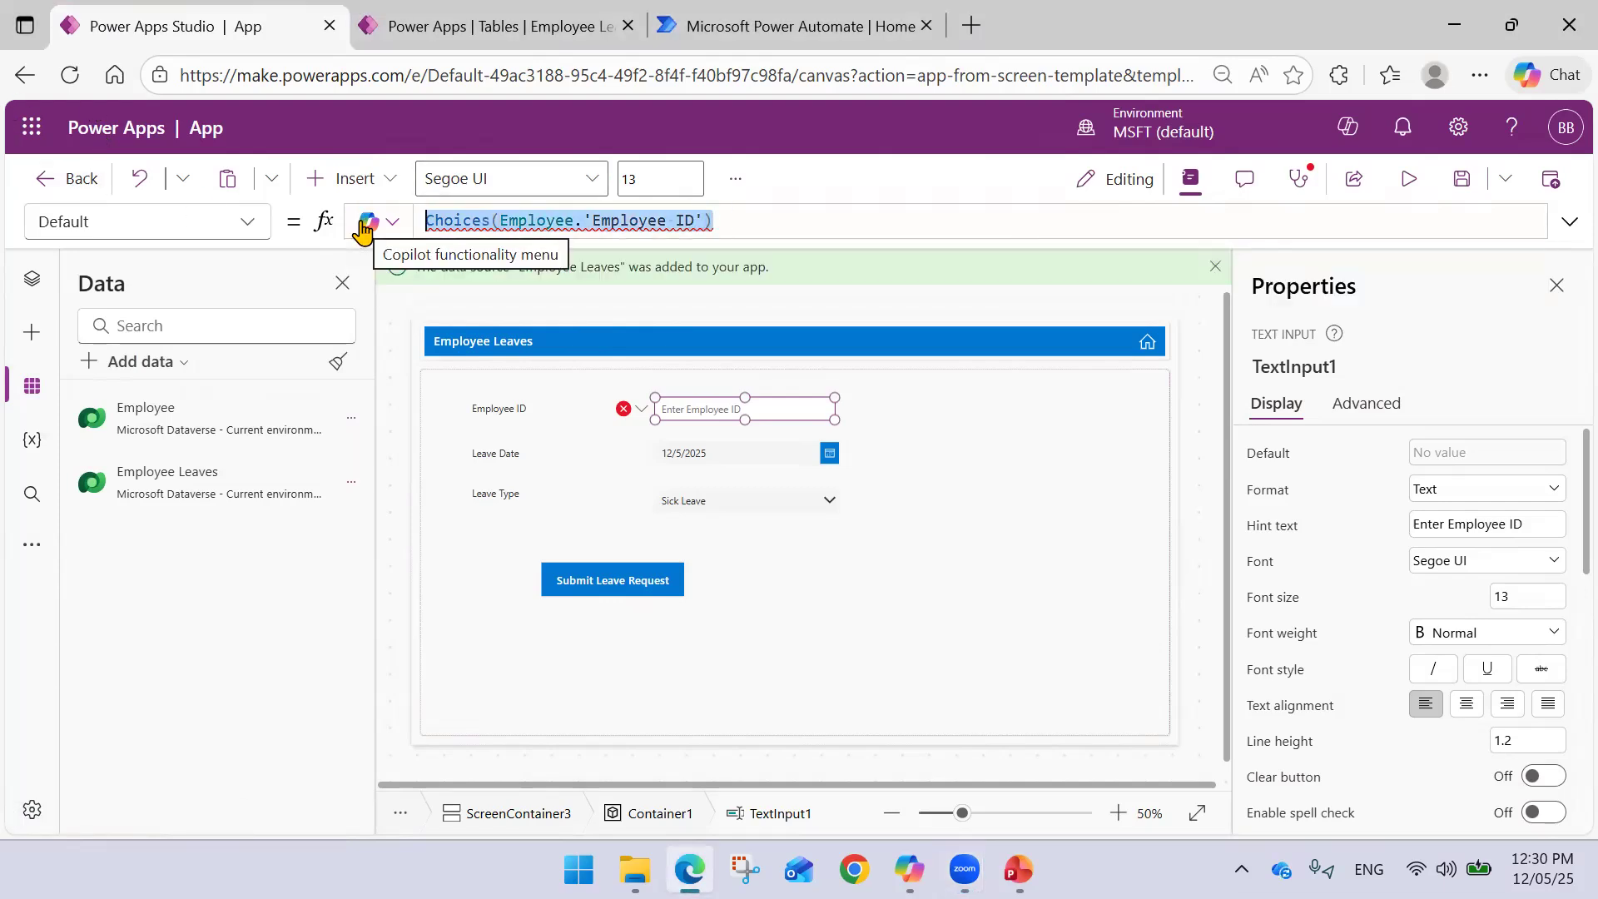
{"action": "key", "text": "BackSpace"}
{"action": "type", "text": "Dis"}
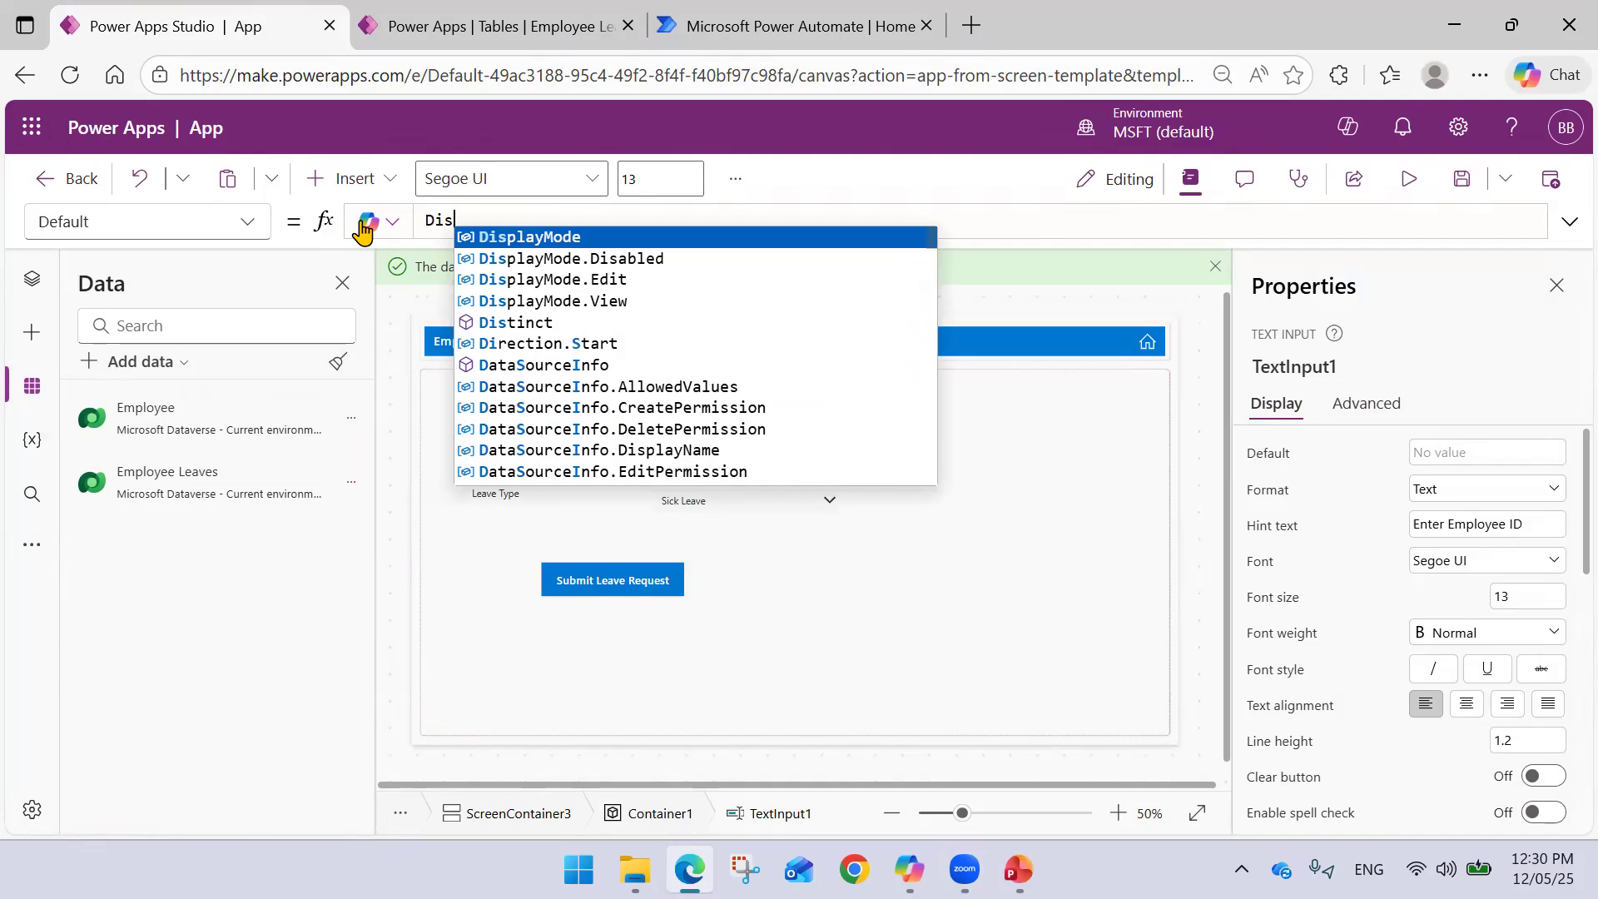
{"action": "type", "text": "tinct("}
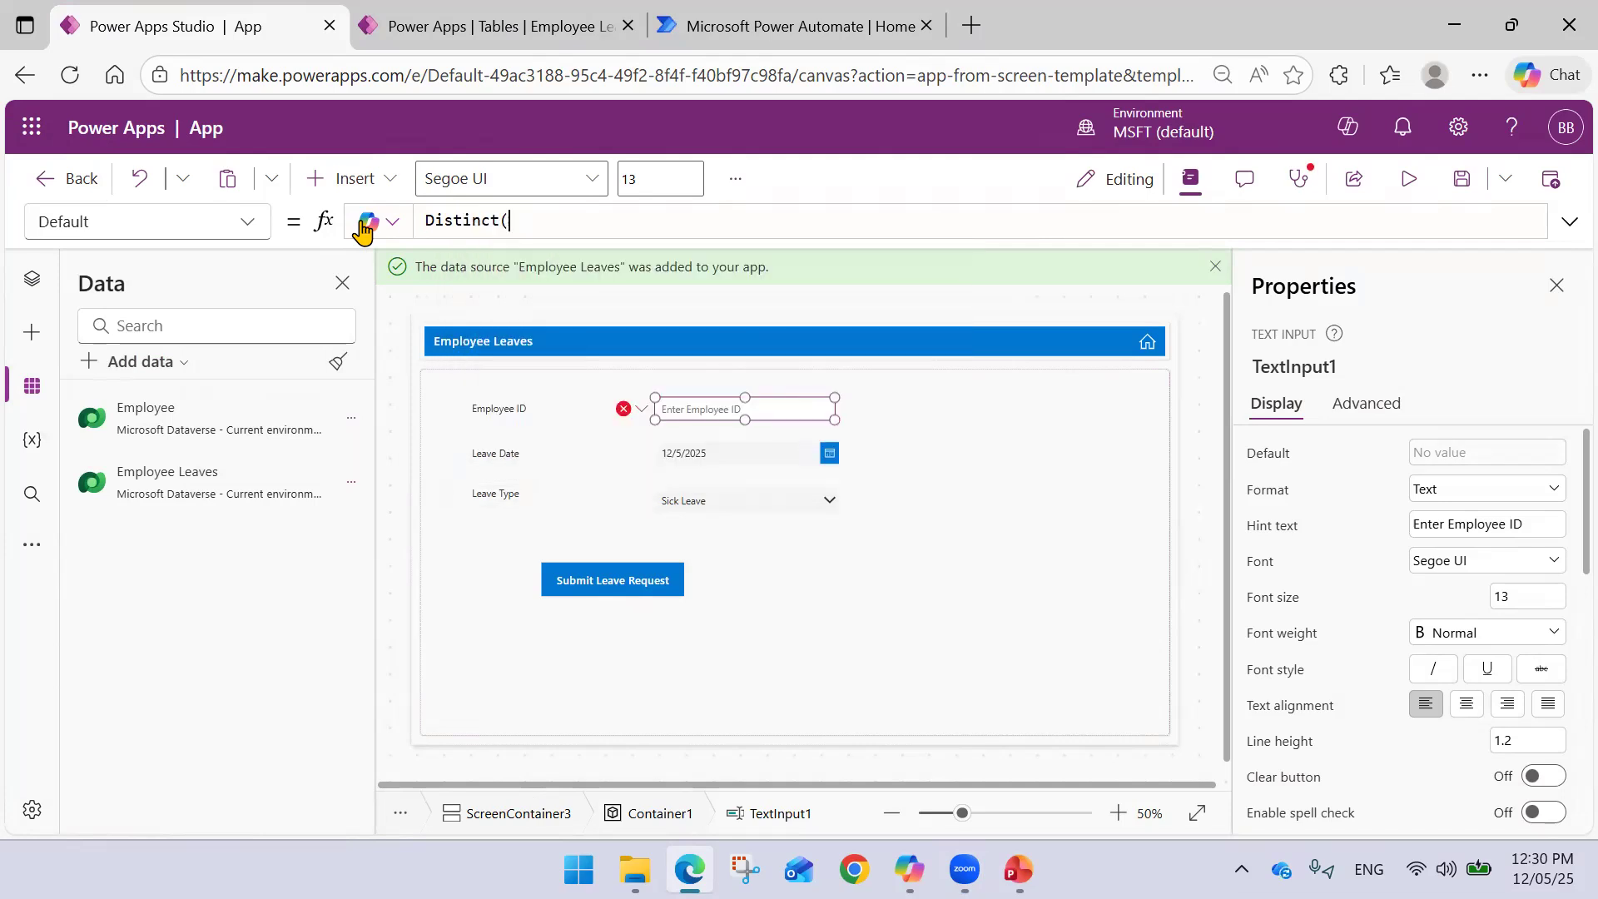
{"action": "type", "text": "Employee"}
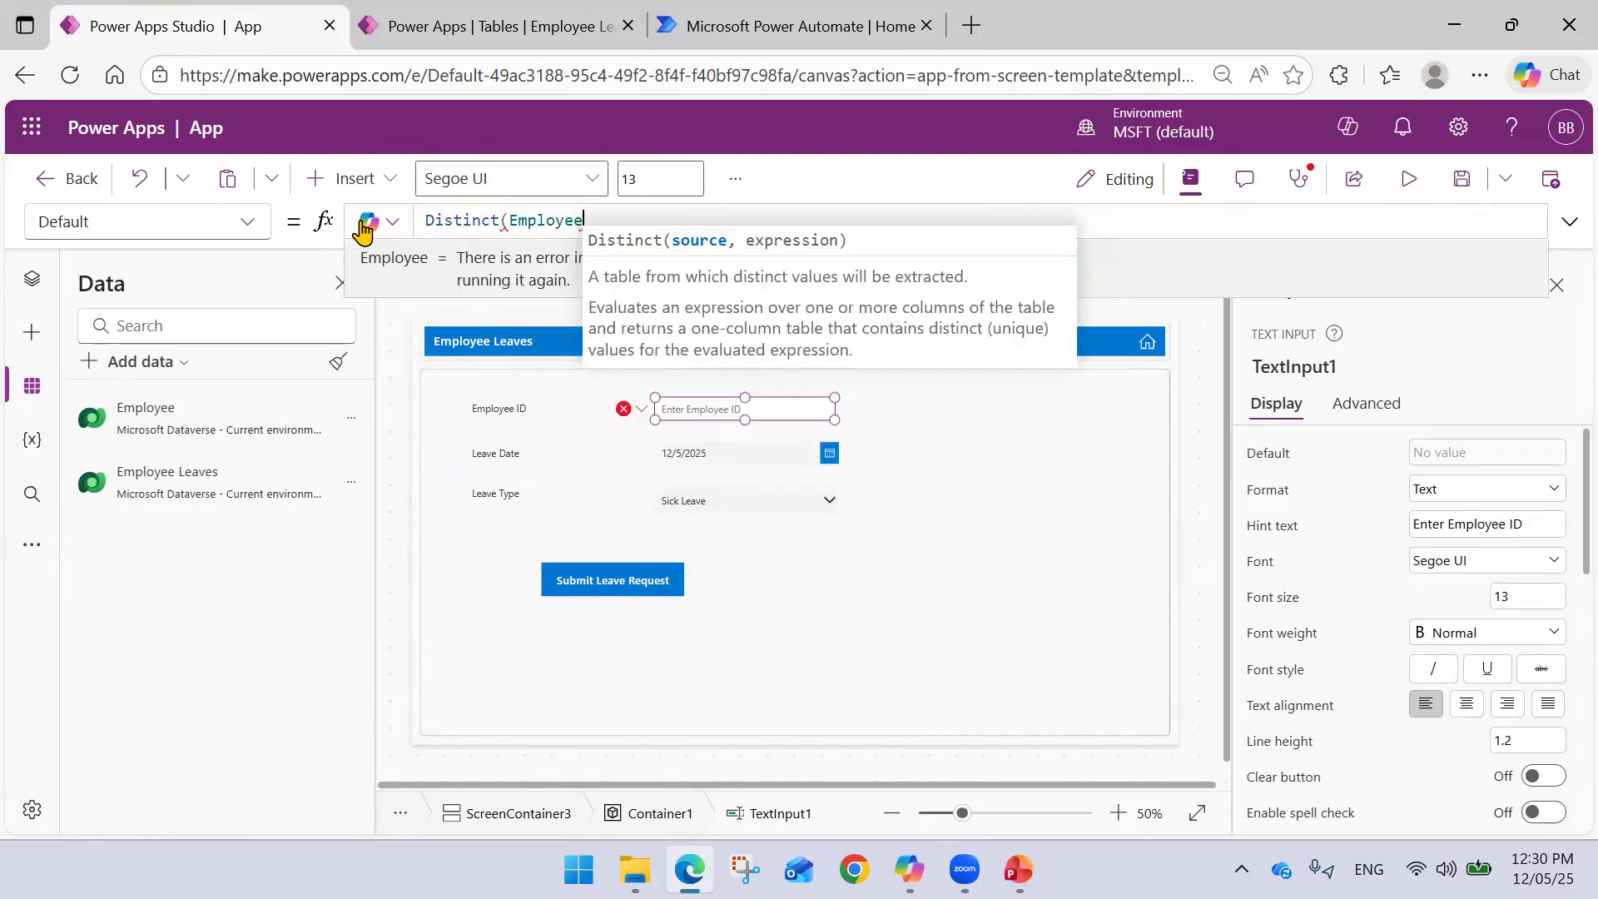
{"action": "type", "text": ", Emp"}
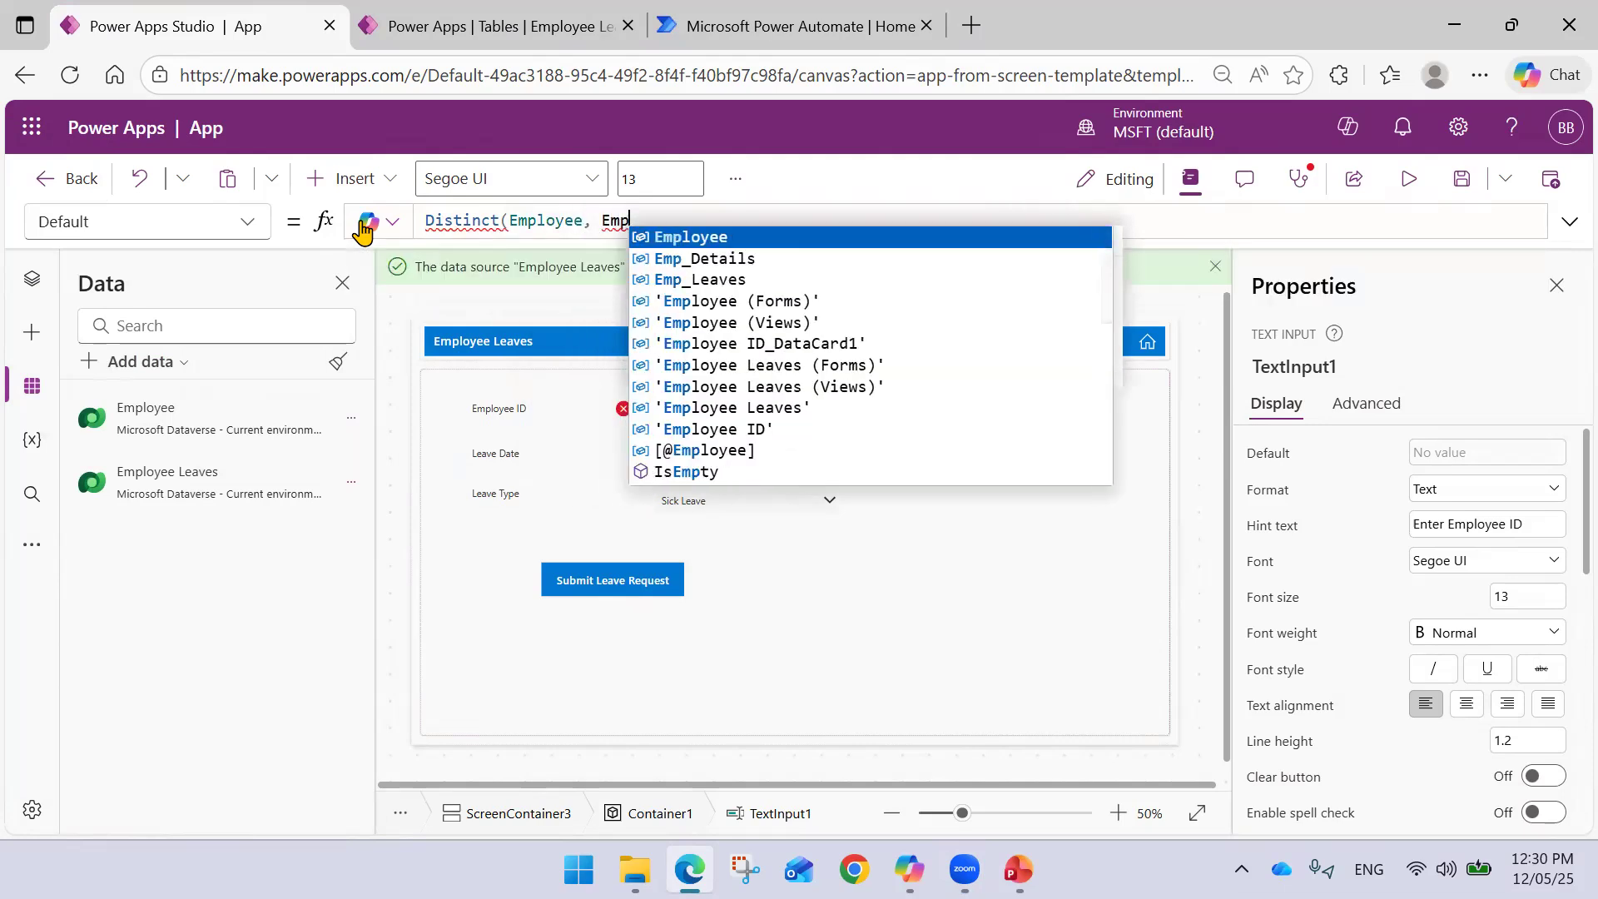
{"action": "key", "text": "Down"}
{"action": "key", "text": "Down"}
{"action": "key", "text": "Down"}
{"action": "key", "text": "Down"}
{"action": "key", "text": "Down"}
{"action": "key", "text": "Down"}
{"action": "key", "text": "Down"}
{"action": "key", "text": "Down"}
{"action": "key", "text": "Down"}
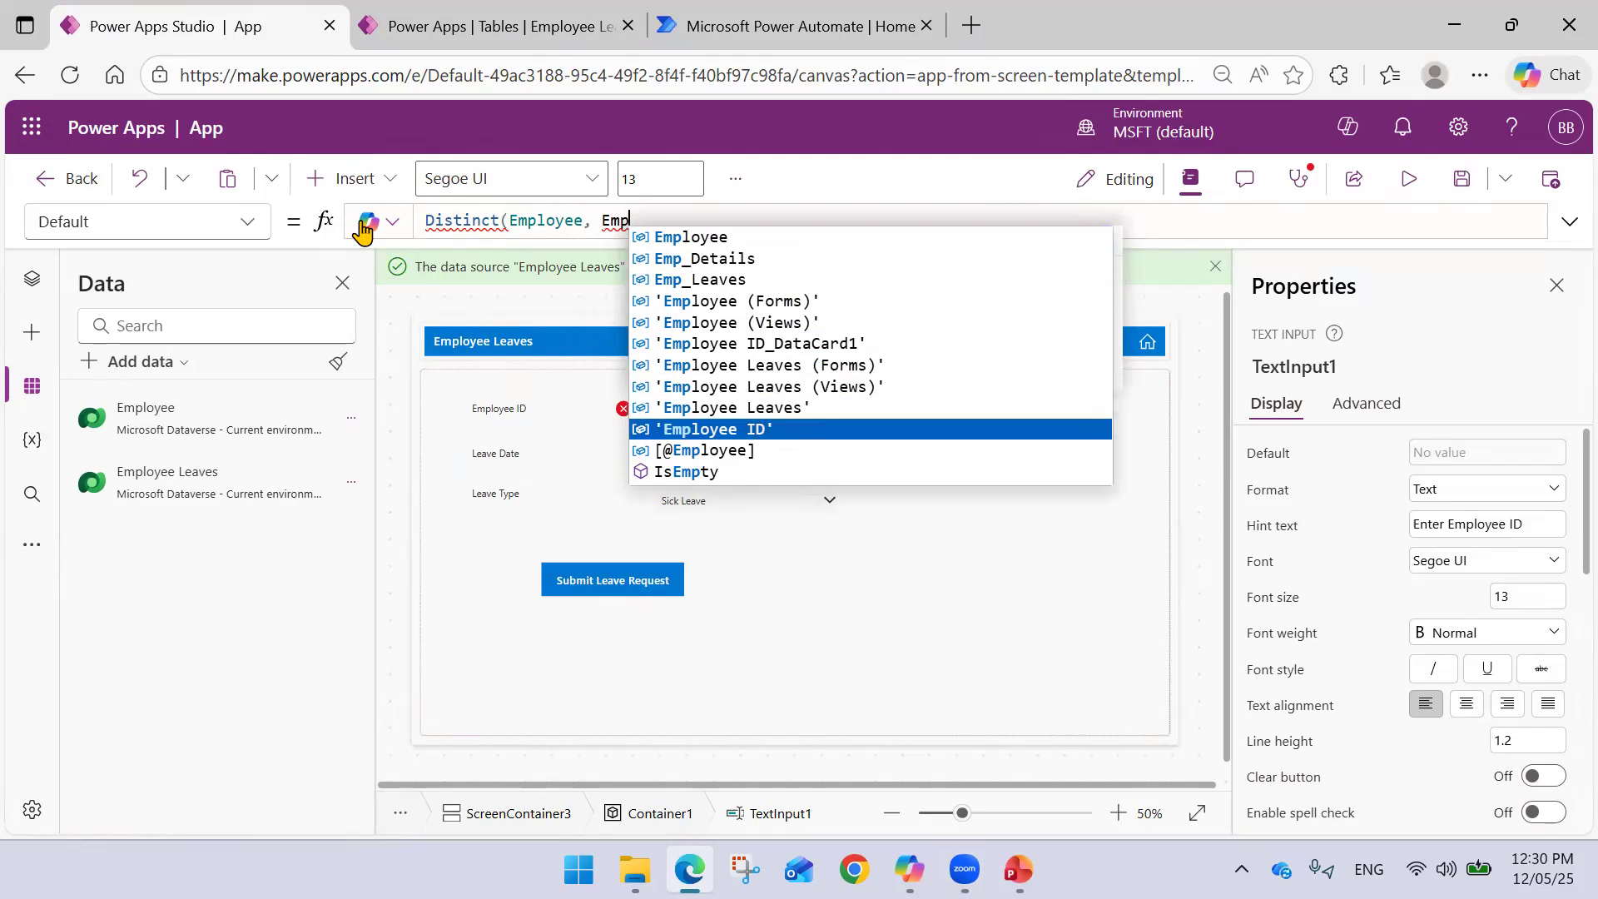
{"action": "key", "text": "Return"}
{"action": "type", "text": ")"}
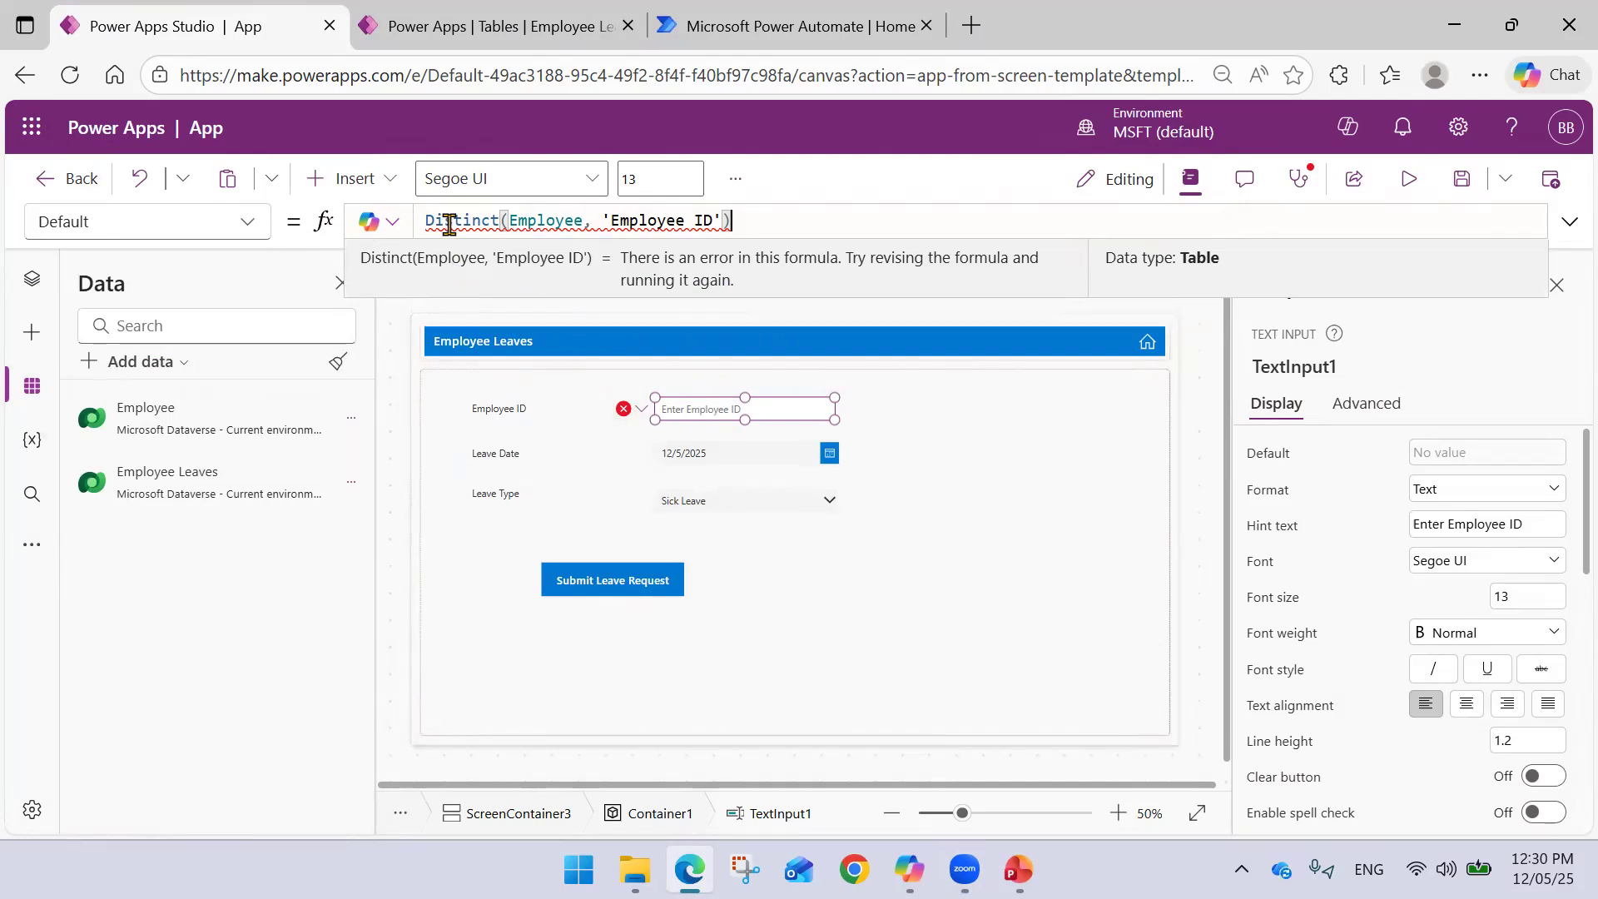
- Delete the failing Distinct formula and reselect the Employee ID input
{"action": "mouse_move", "coordinate": [429, 220]}
{"action": "left_click_drag", "start_coordinate": [428, 219], "coordinate": [732, 220]}
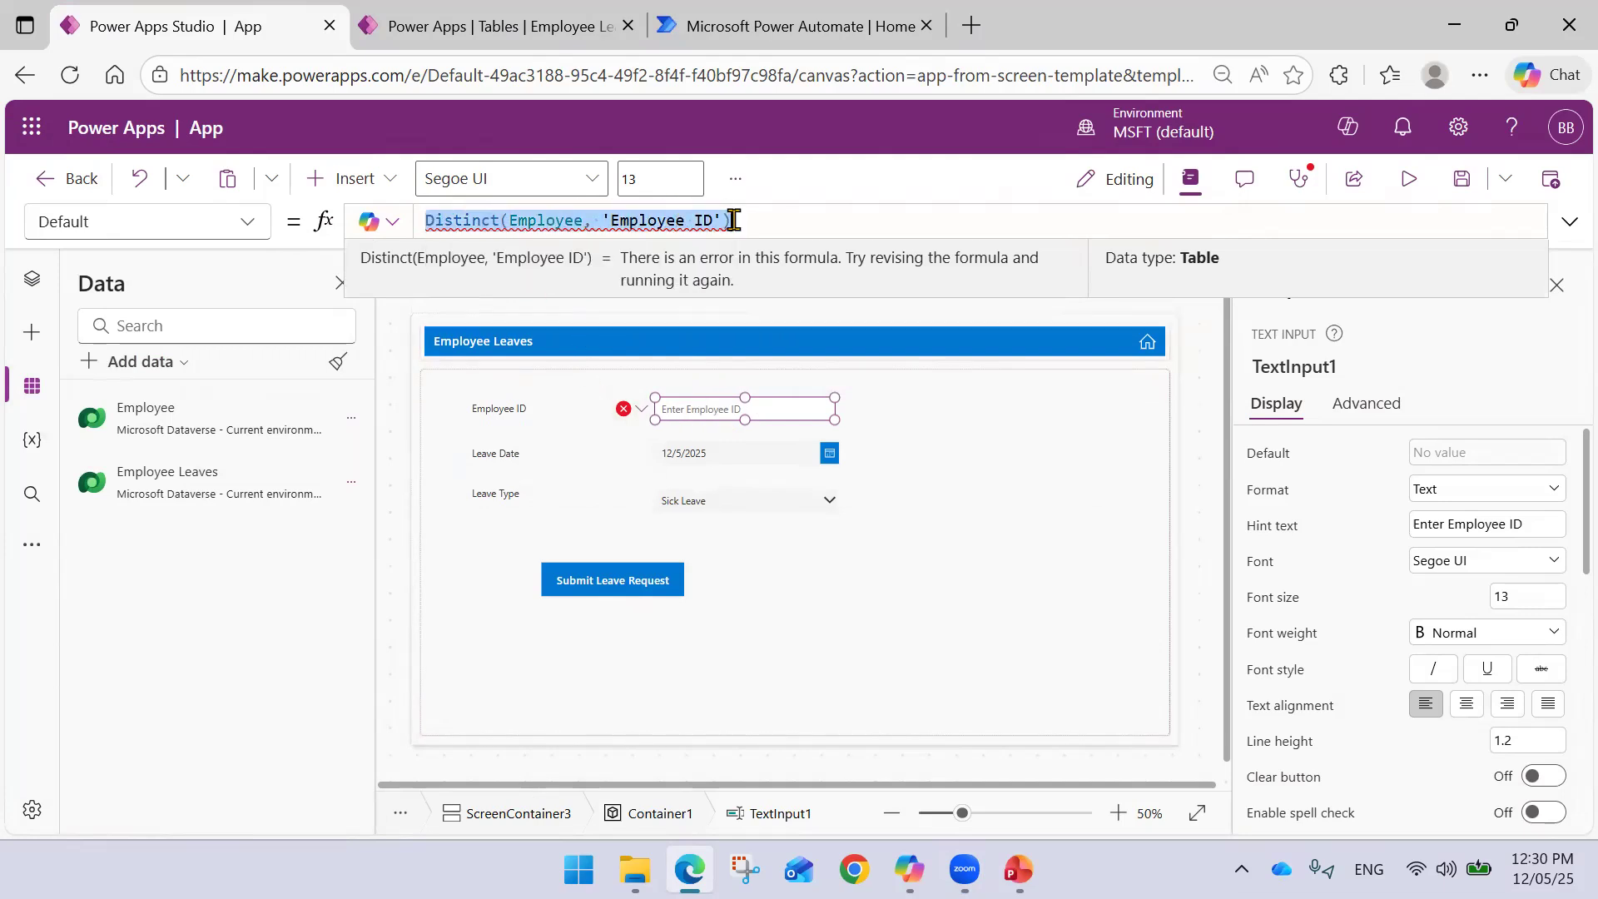
{"action": "key", "text": "BackSpace"}
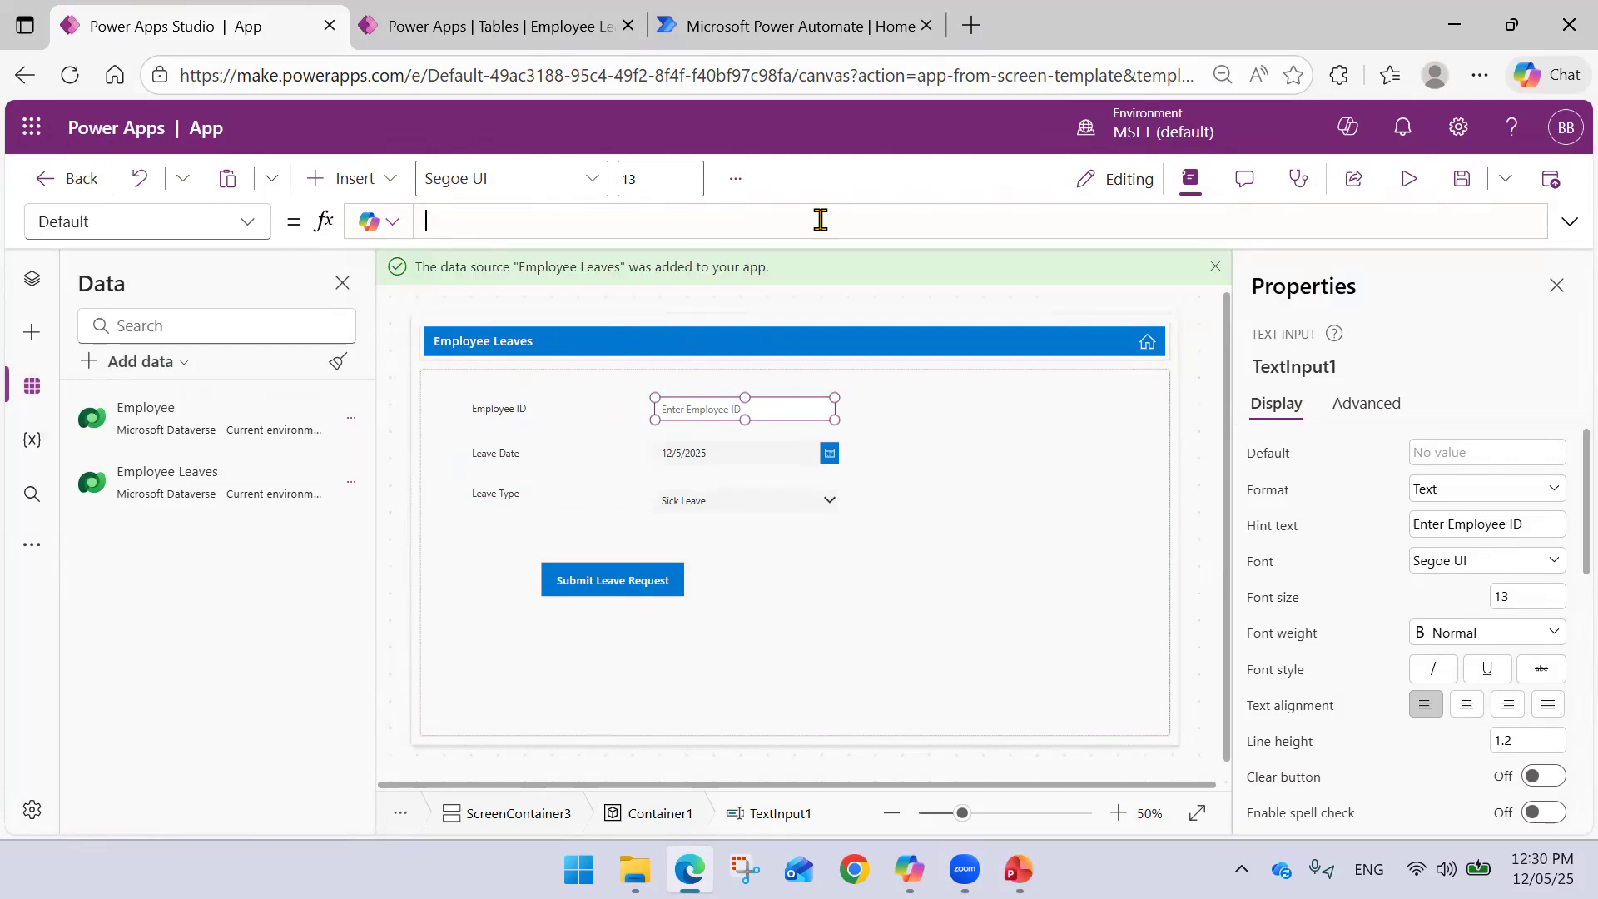
{"action": "left_click", "coordinate": [972, 422]}
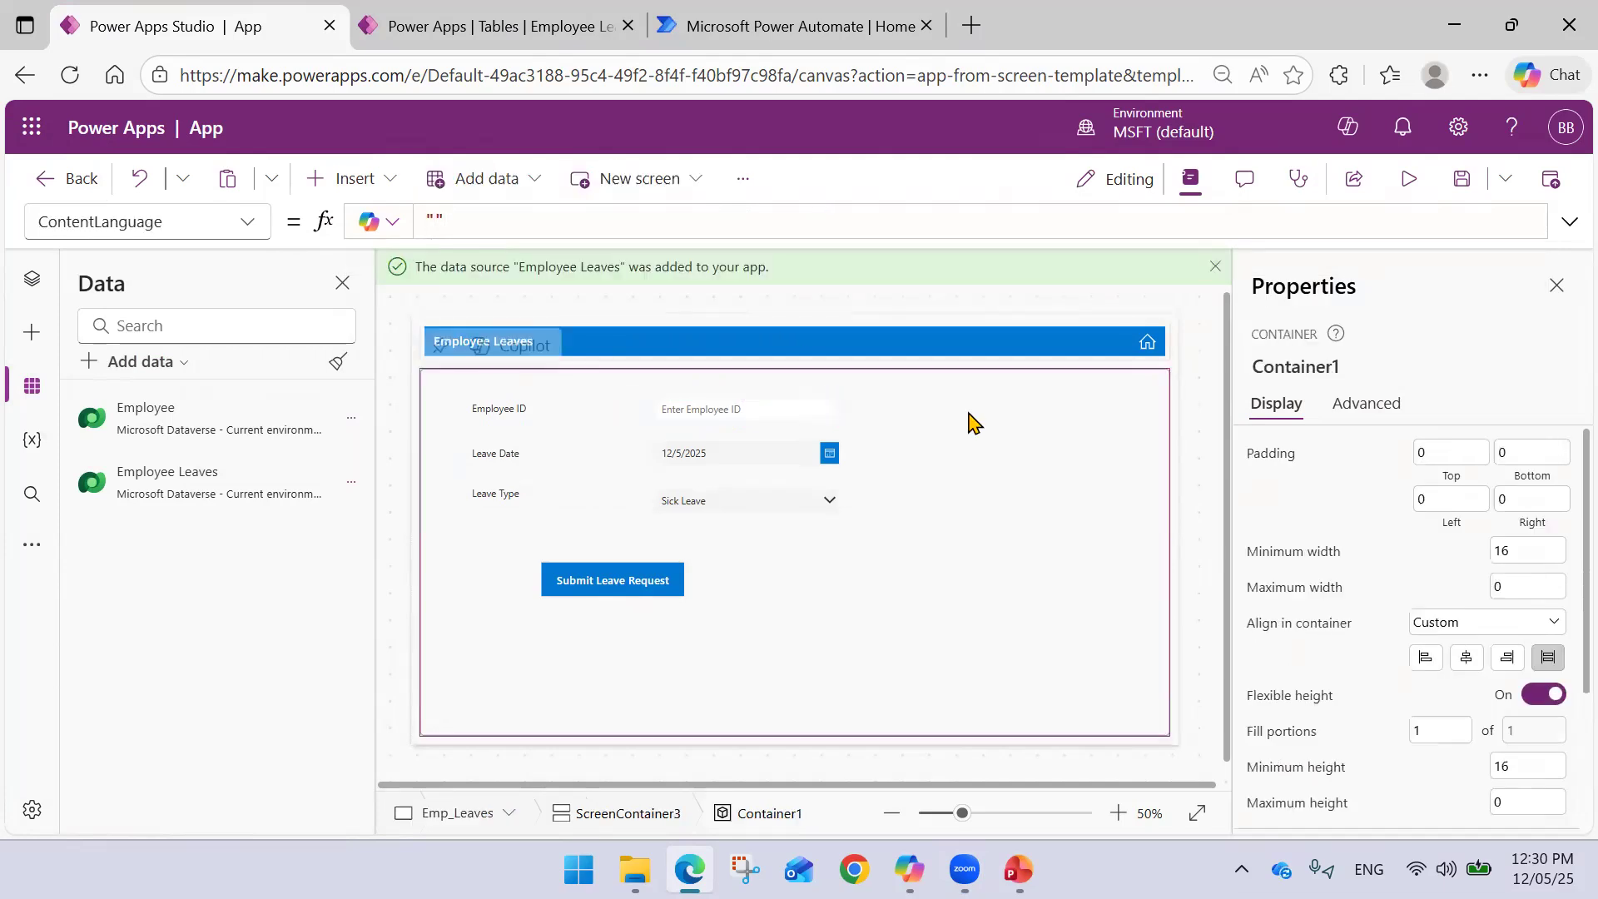
{"action": "left_click", "coordinate": [743, 419]}
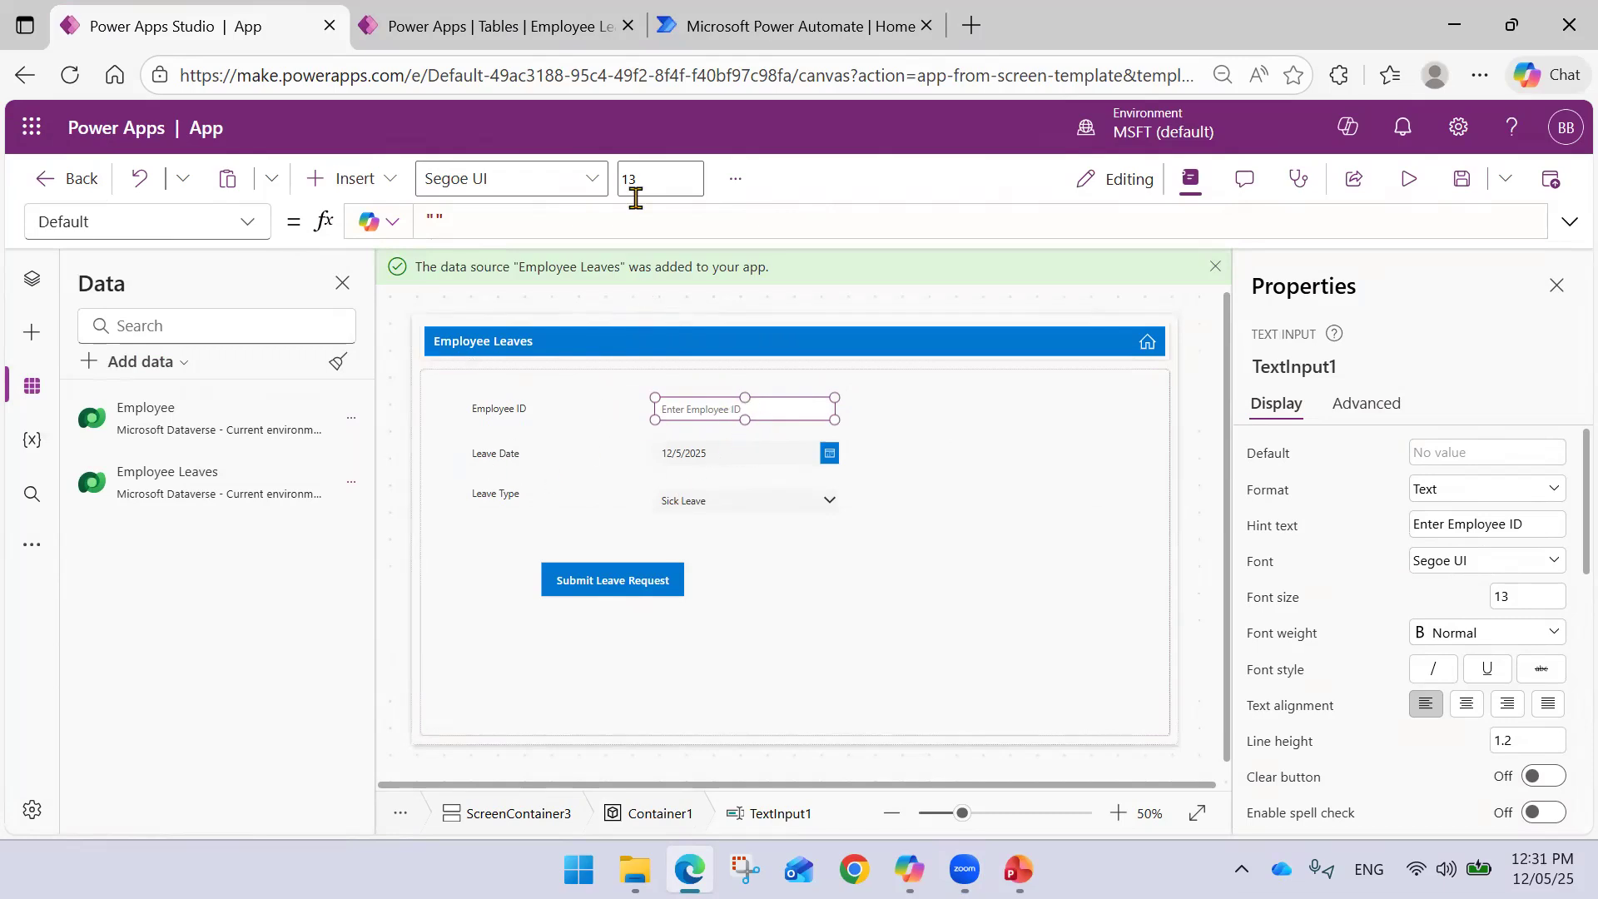
{"action": "left_click", "coordinate": [541, 18]}
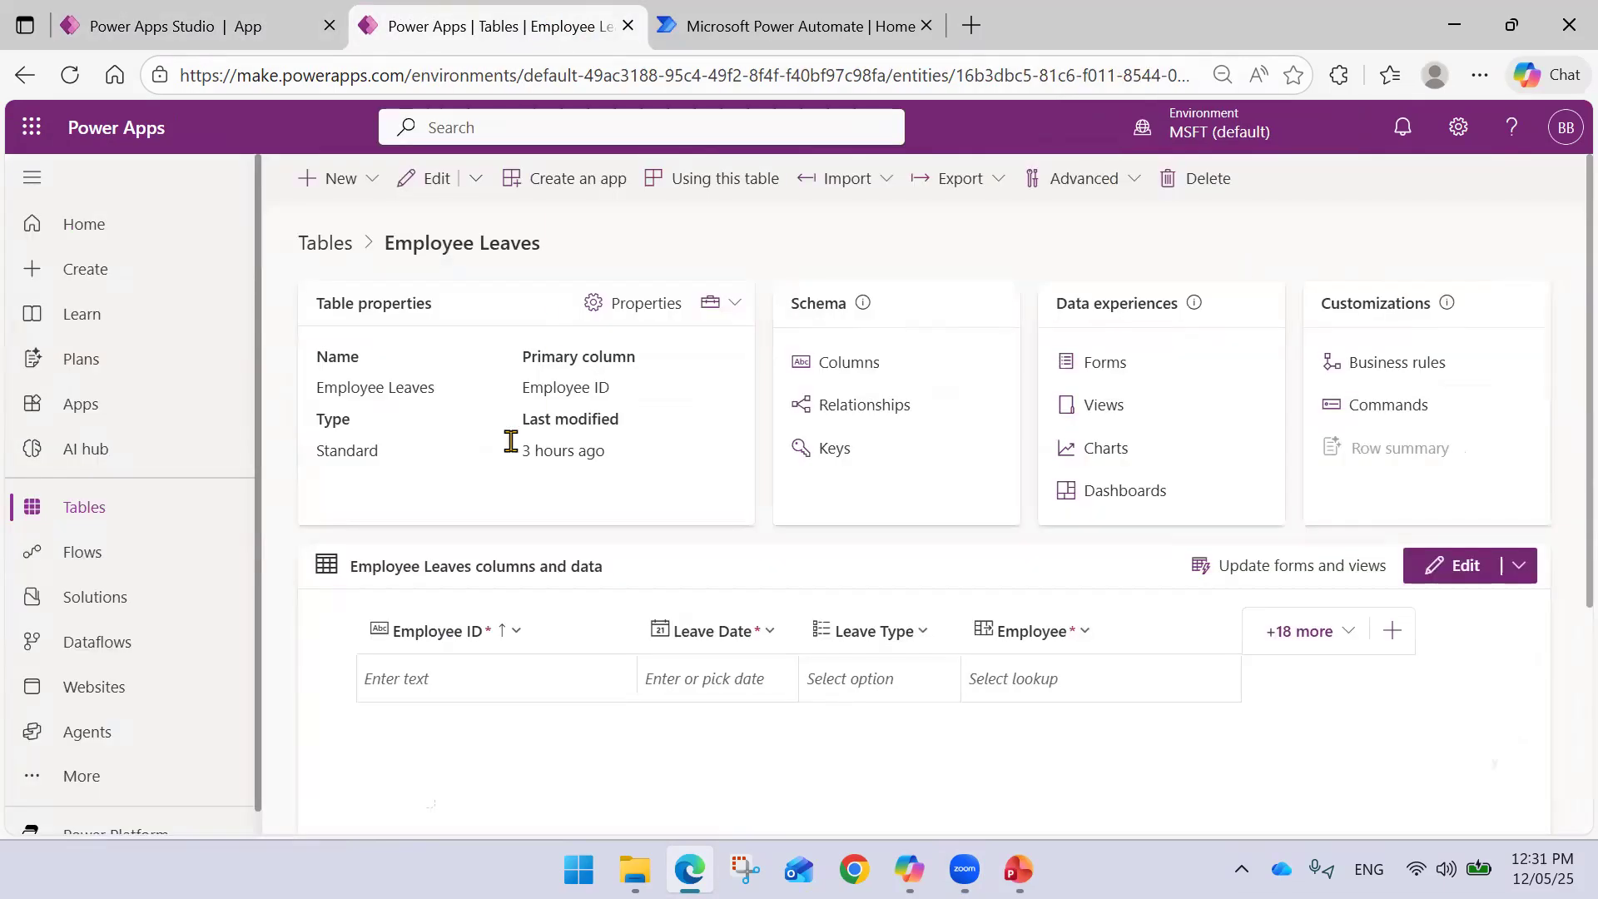
{"action": "left_click", "coordinate": [126, 510]}
{"action": "left_click", "coordinate": [529, 507]}
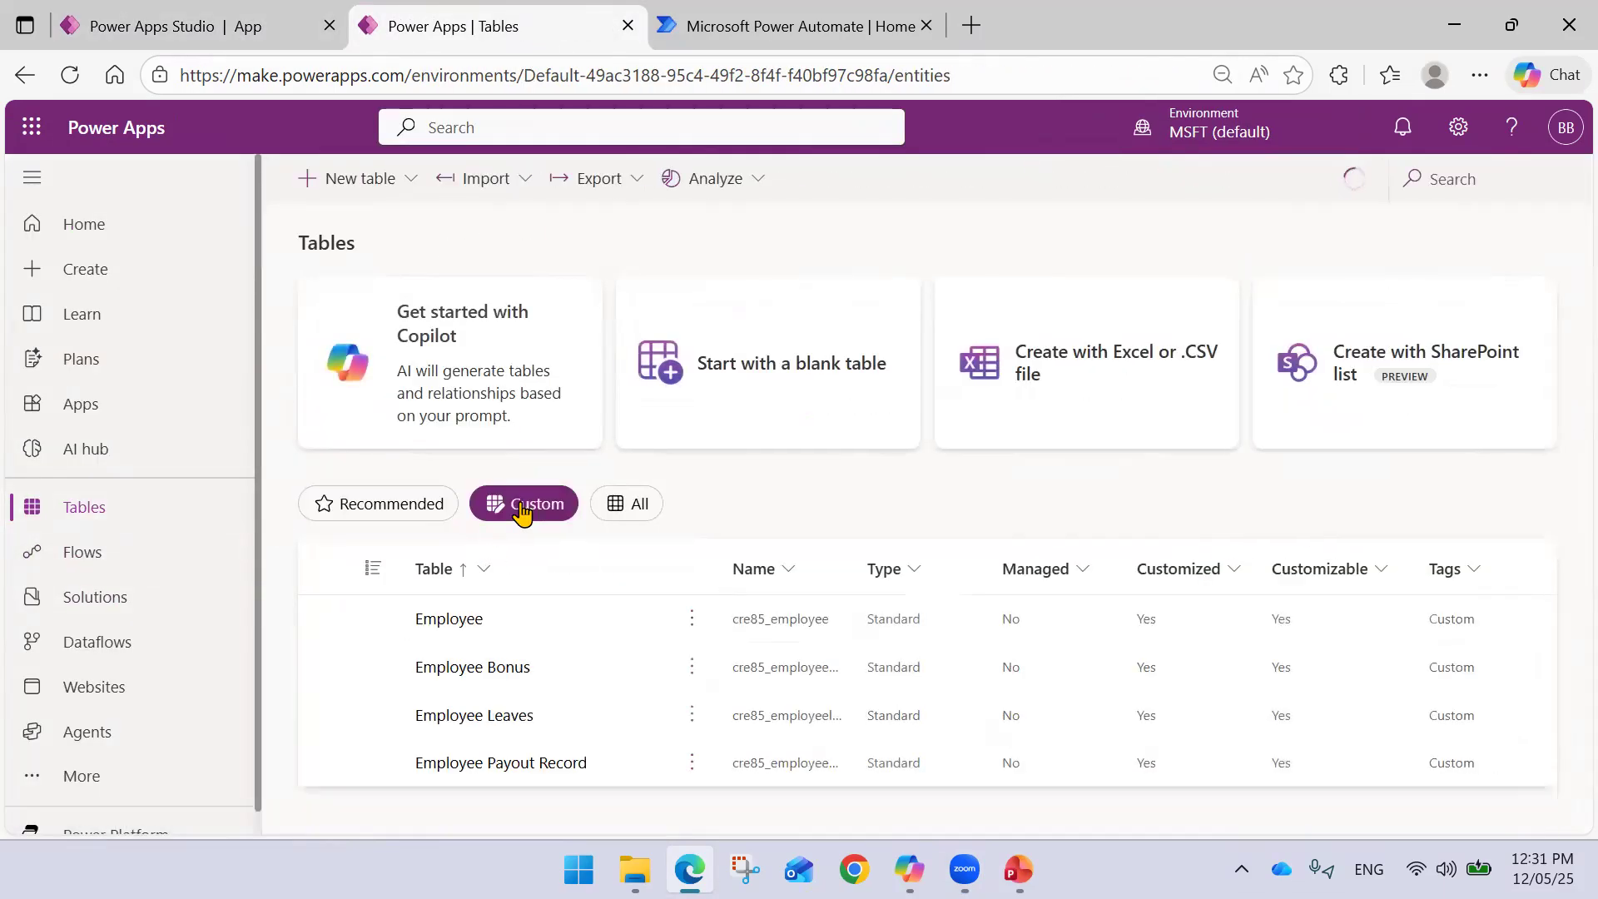
{"action": "left_click", "coordinate": [475, 626]}
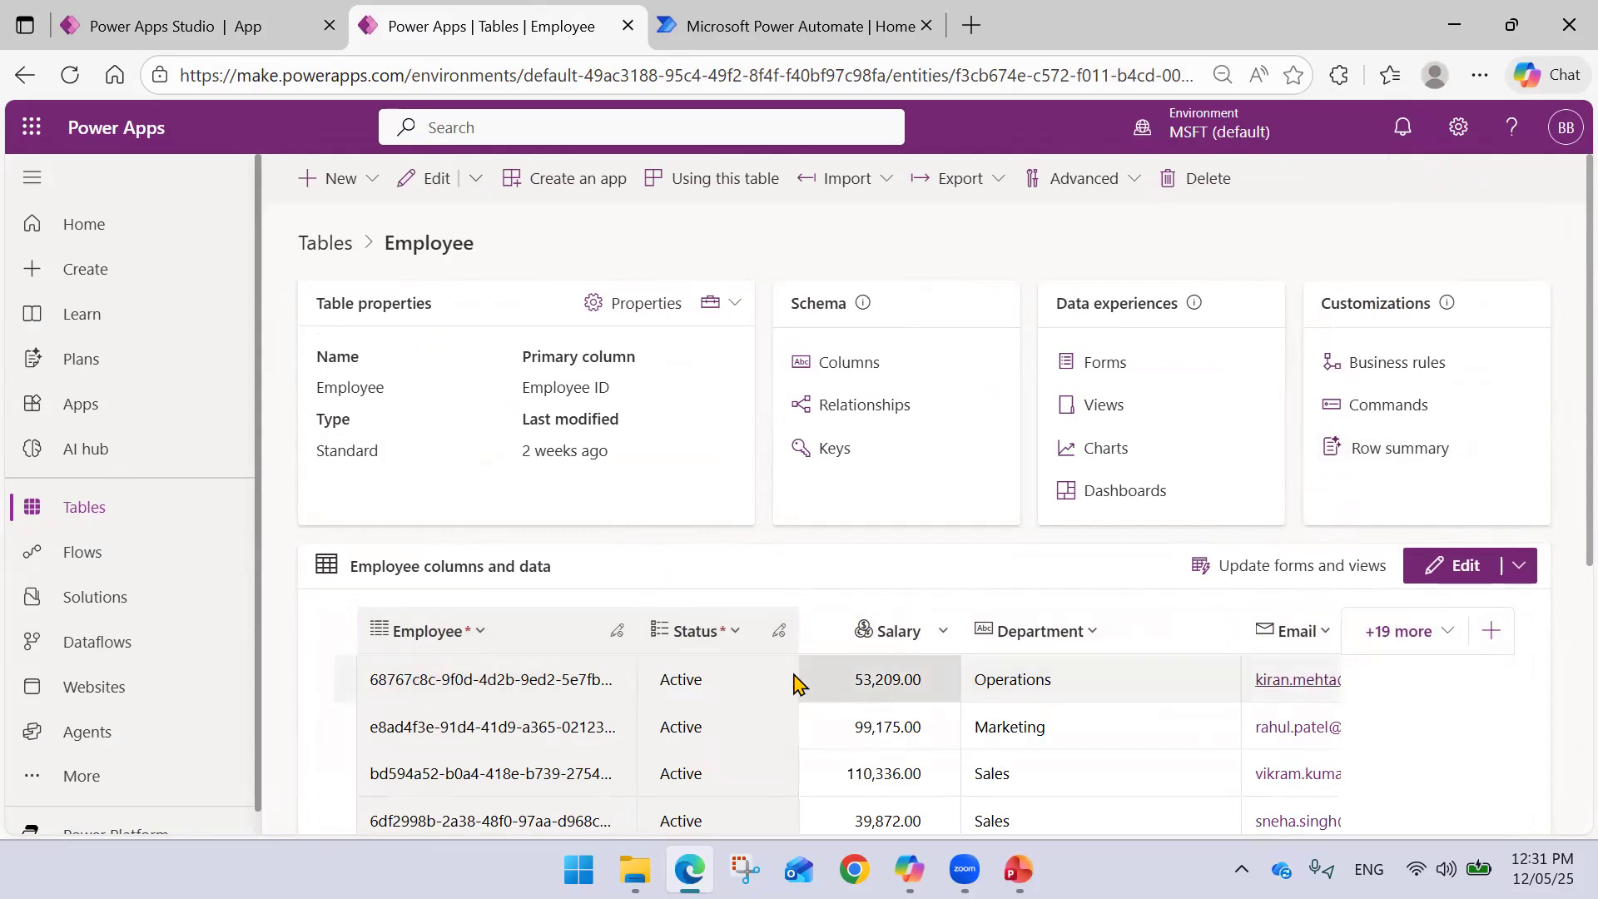
{"action": "scroll", "coordinate": [774, 677], "scroll_direction": "down", "scroll_amount": 5}
{"action": "left_click_drag", "start_coordinate": [828, 707], "coordinate": [1273, 702]}
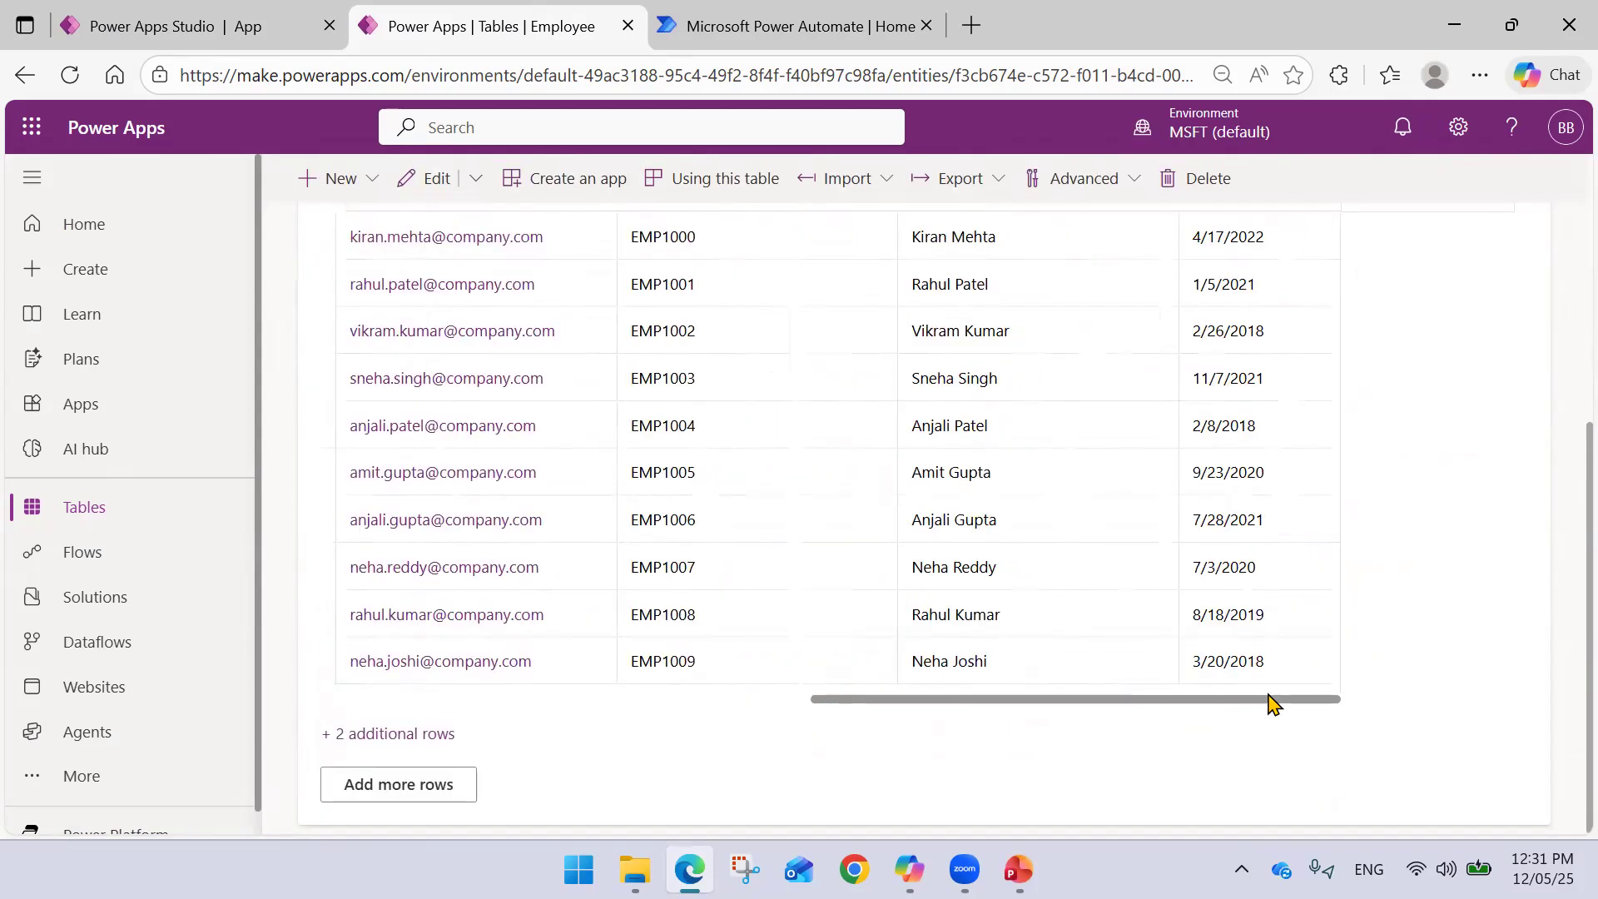
{"action": "scroll", "coordinate": [1320, 624], "scroll_direction": "up", "scroll_amount": 5}
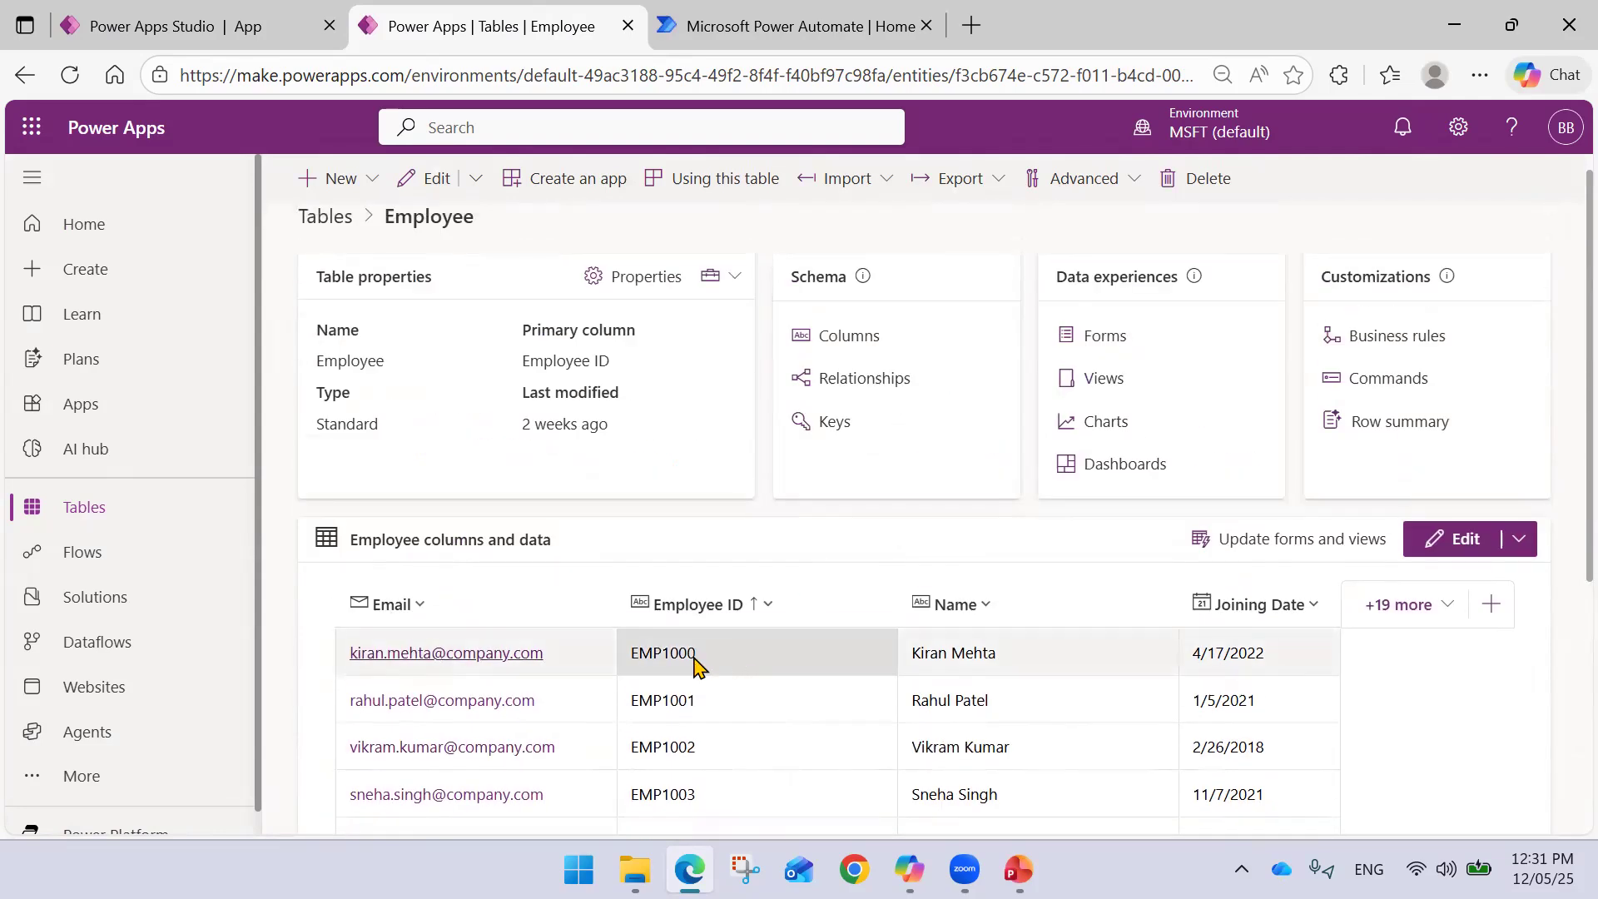
- Select the Submit Leave Request button and its existing false OnSelect formula
{"action": "left_click", "coordinate": [246, 37]}
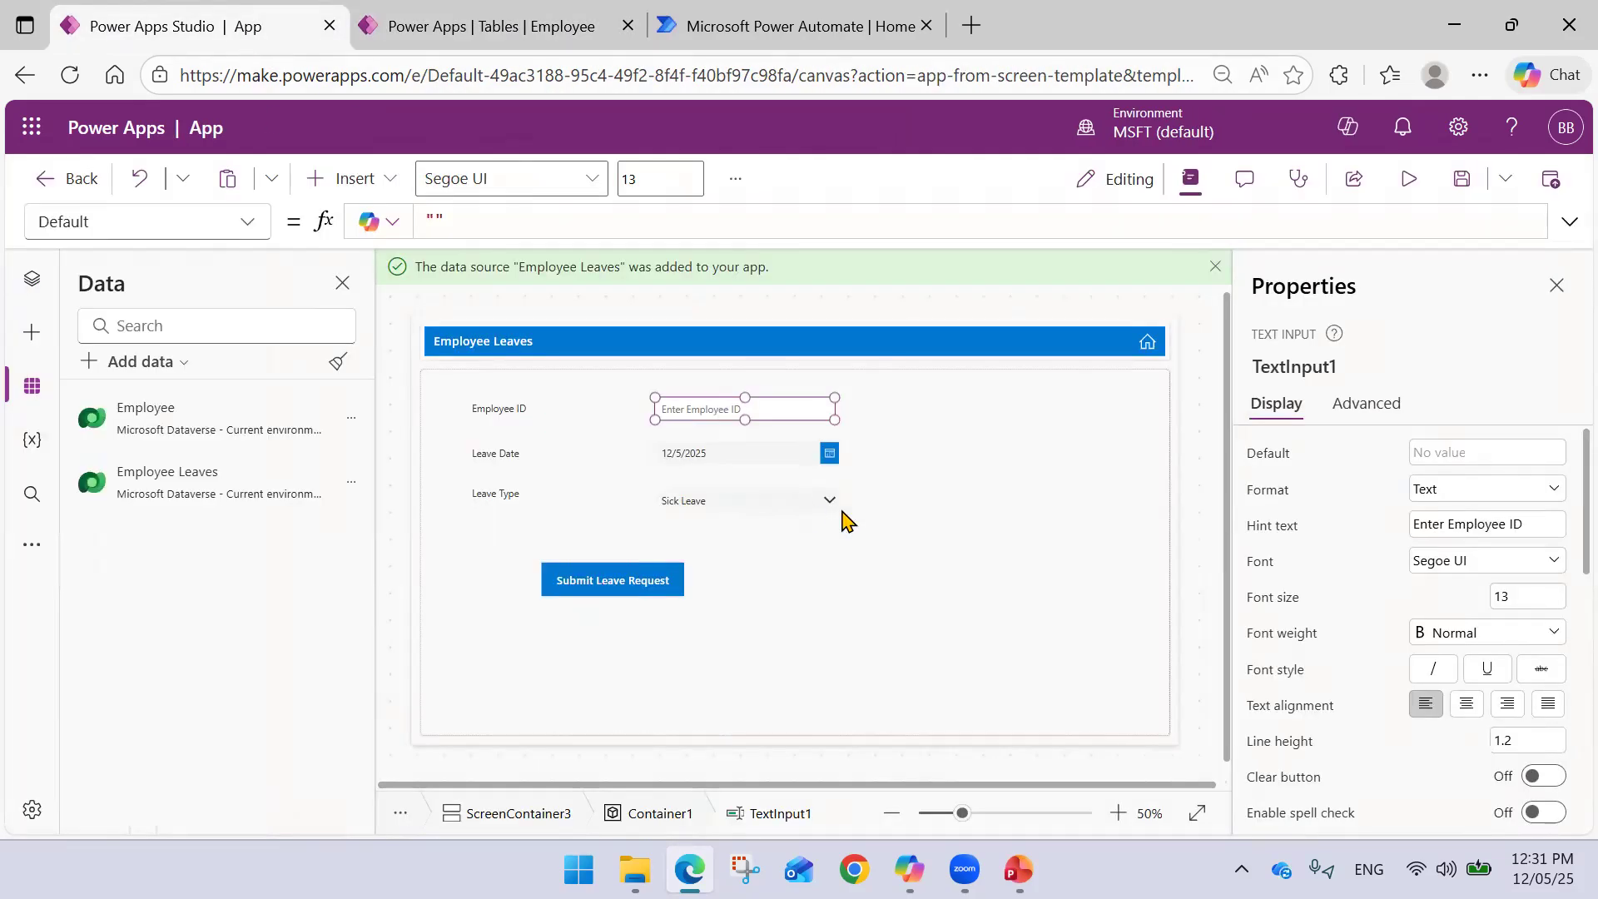
{"action": "left_click", "coordinate": [660, 578]}
{"action": "left_click", "coordinate": [634, 574]}
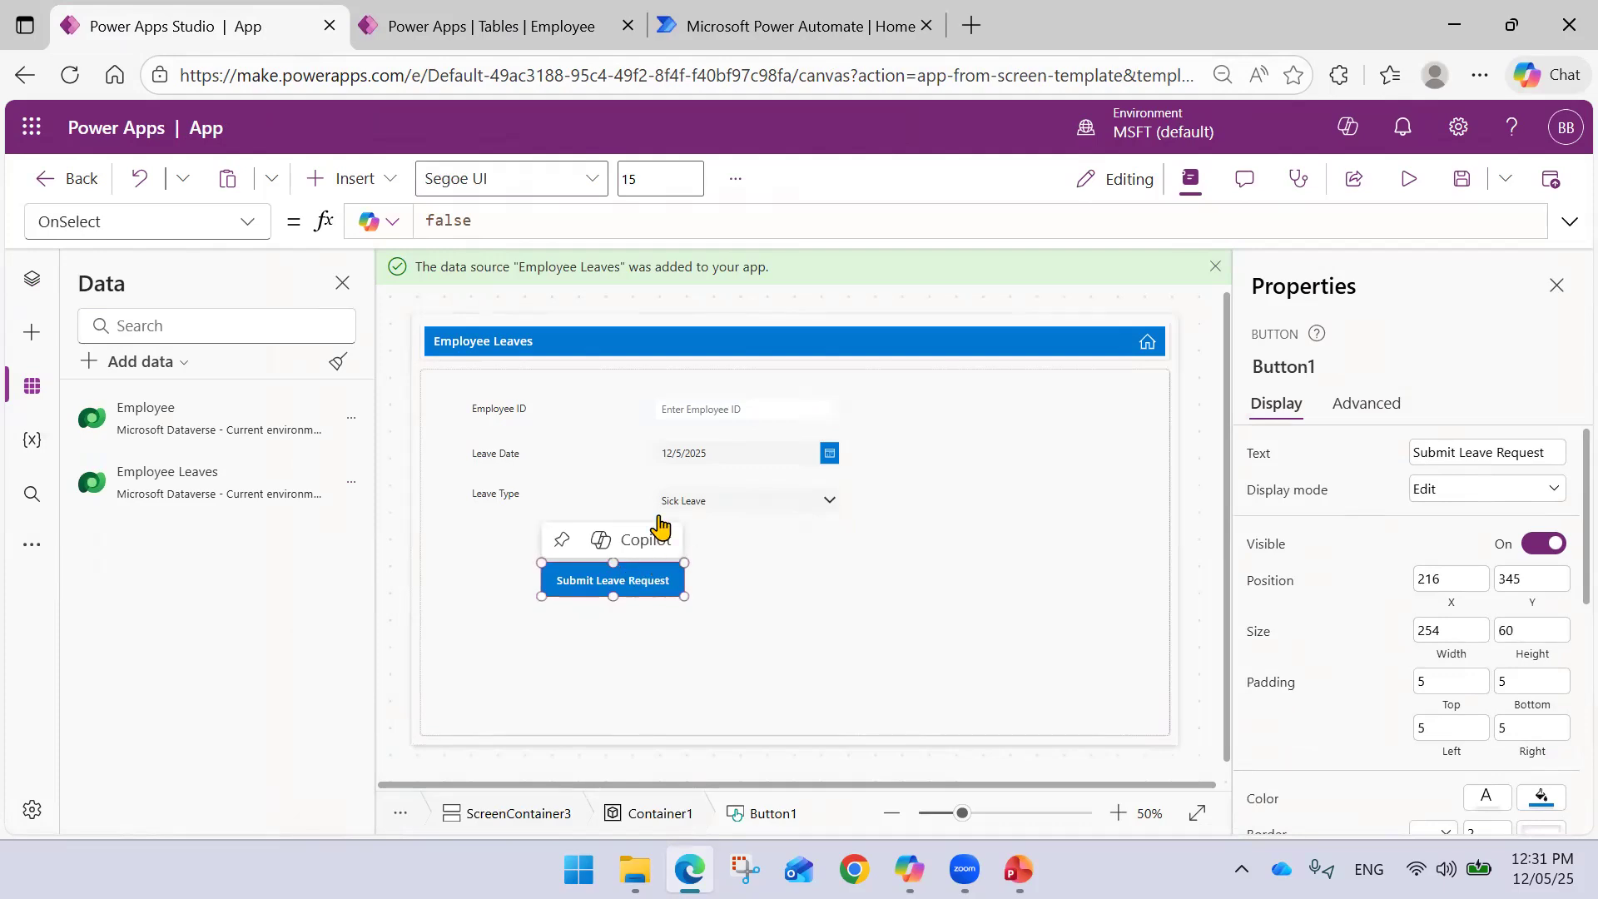
{"action": "left_click_drag", "start_coordinate": [481, 220], "coordinate": [268, 223]}
- Write OnSelect as Patch('Employee Leaves', Defaults('Employee Leaves'),{}) with an empty record
{"action": "type", "text": "P"}
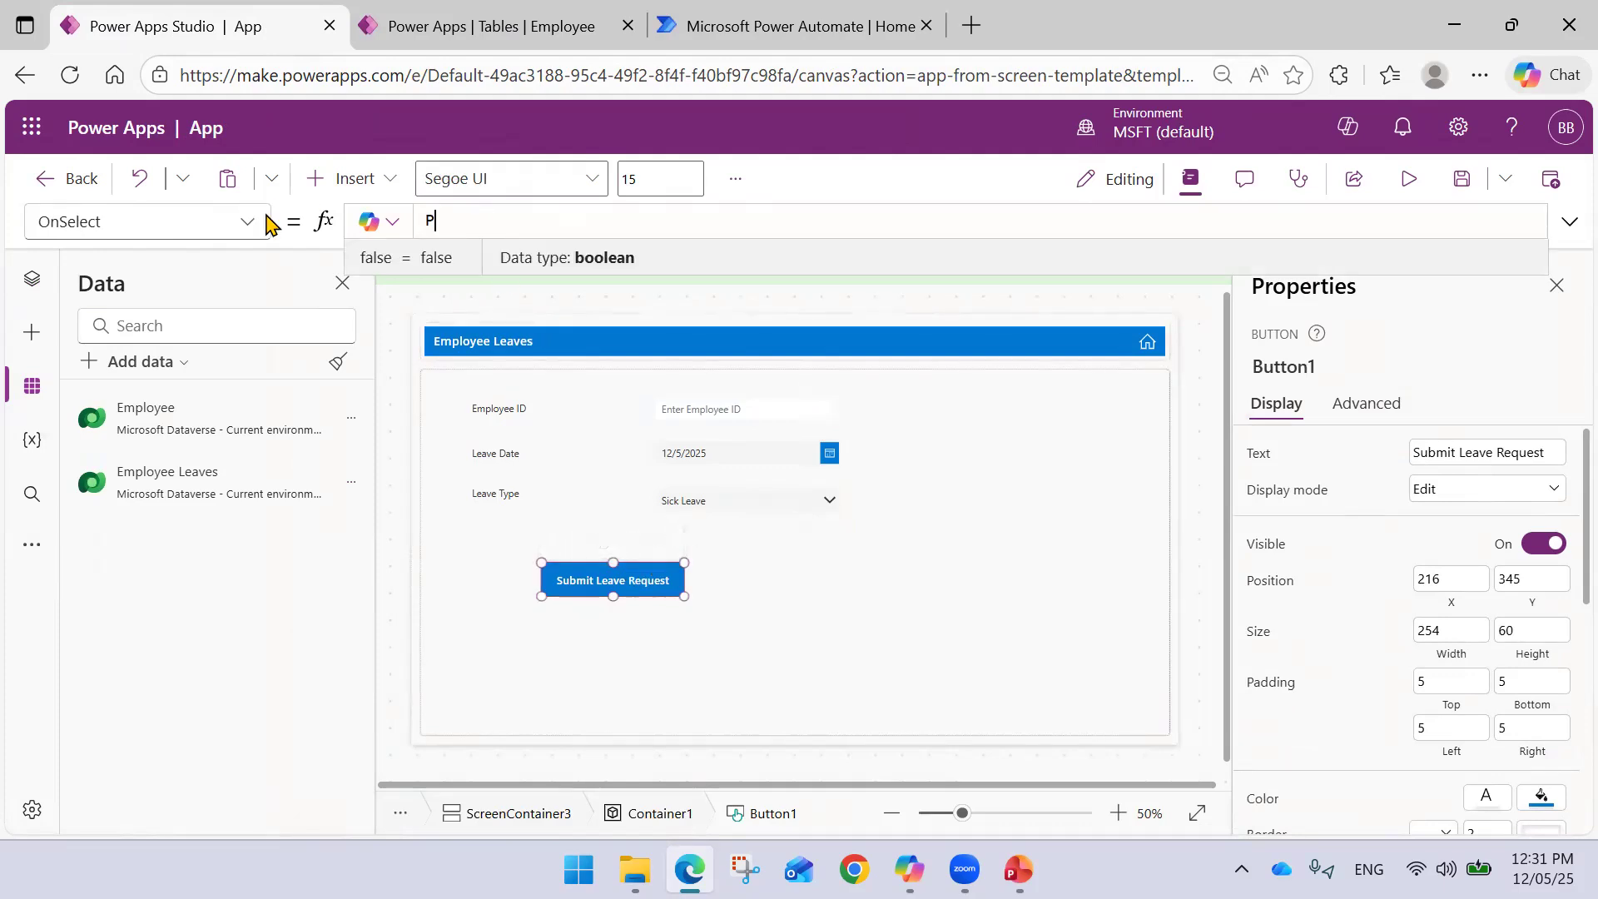
{"action": "type", "text": "atch("}
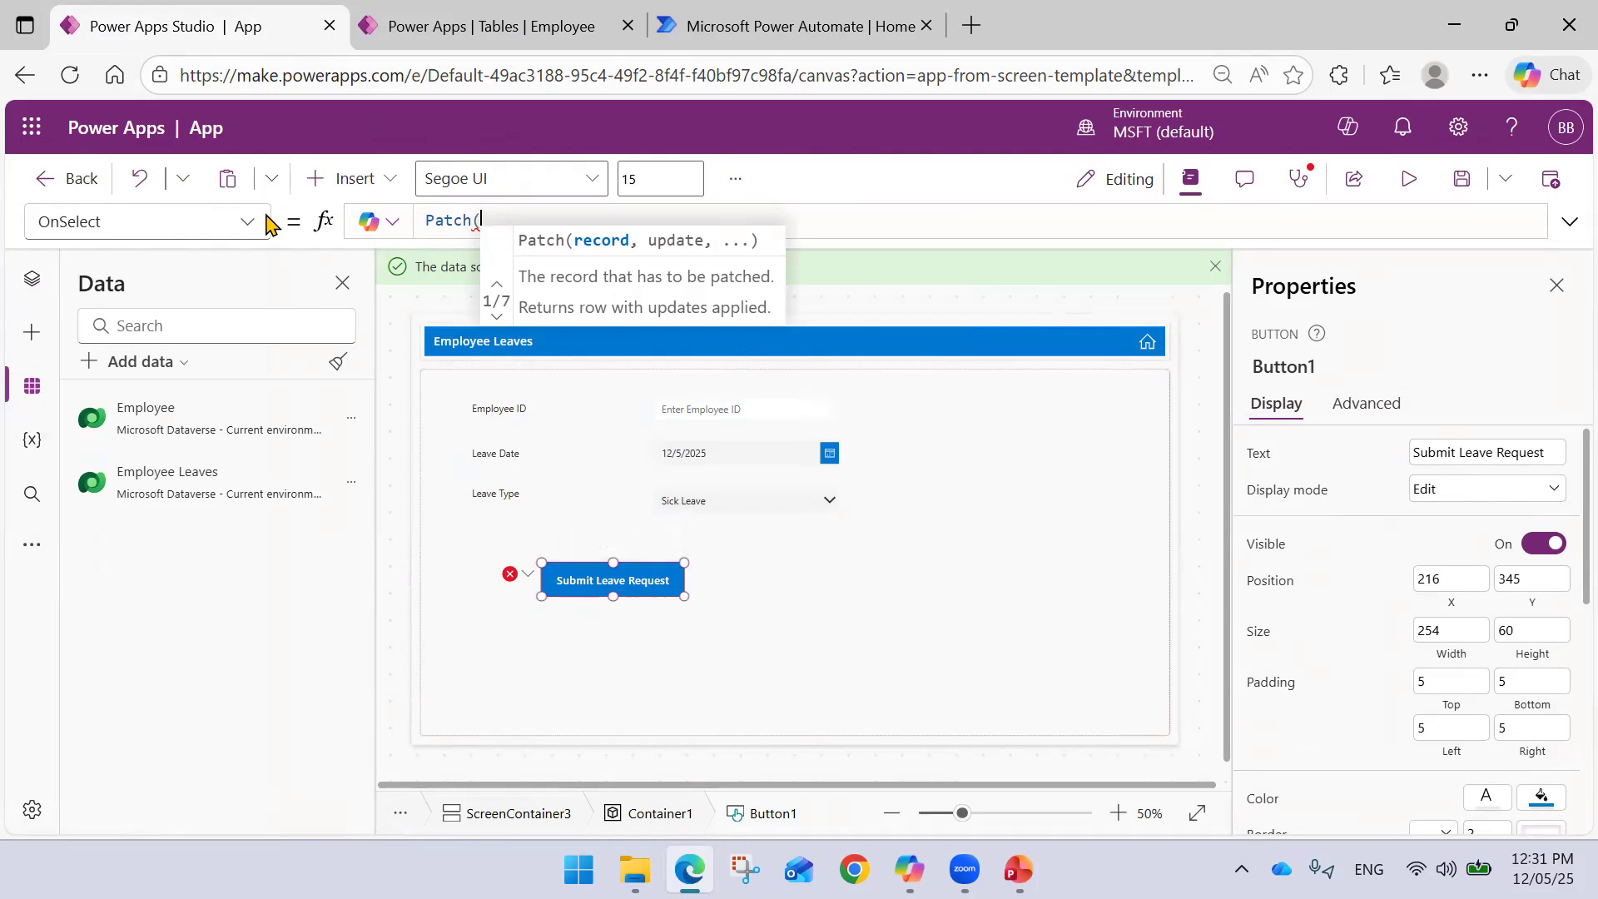
{"action": "type", "text": "Empl"}
{"action": "key", "text": "Down"}
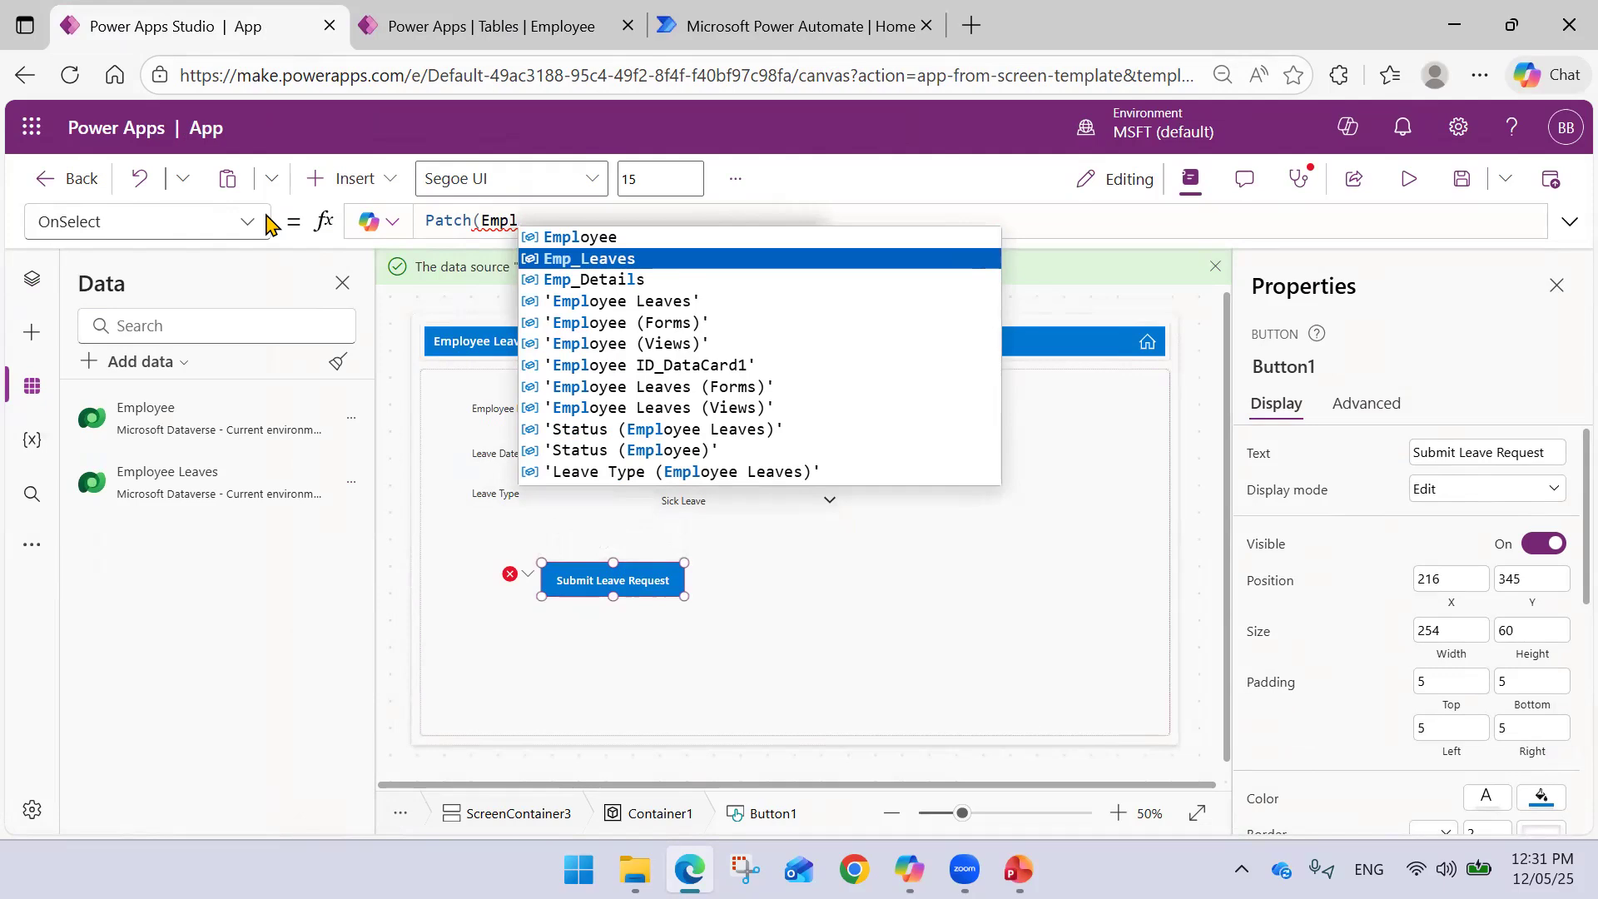
{"action": "key", "text": "Down"}
{"action": "key", "text": "Down"}
{"action": "key", "text": "Tab"}
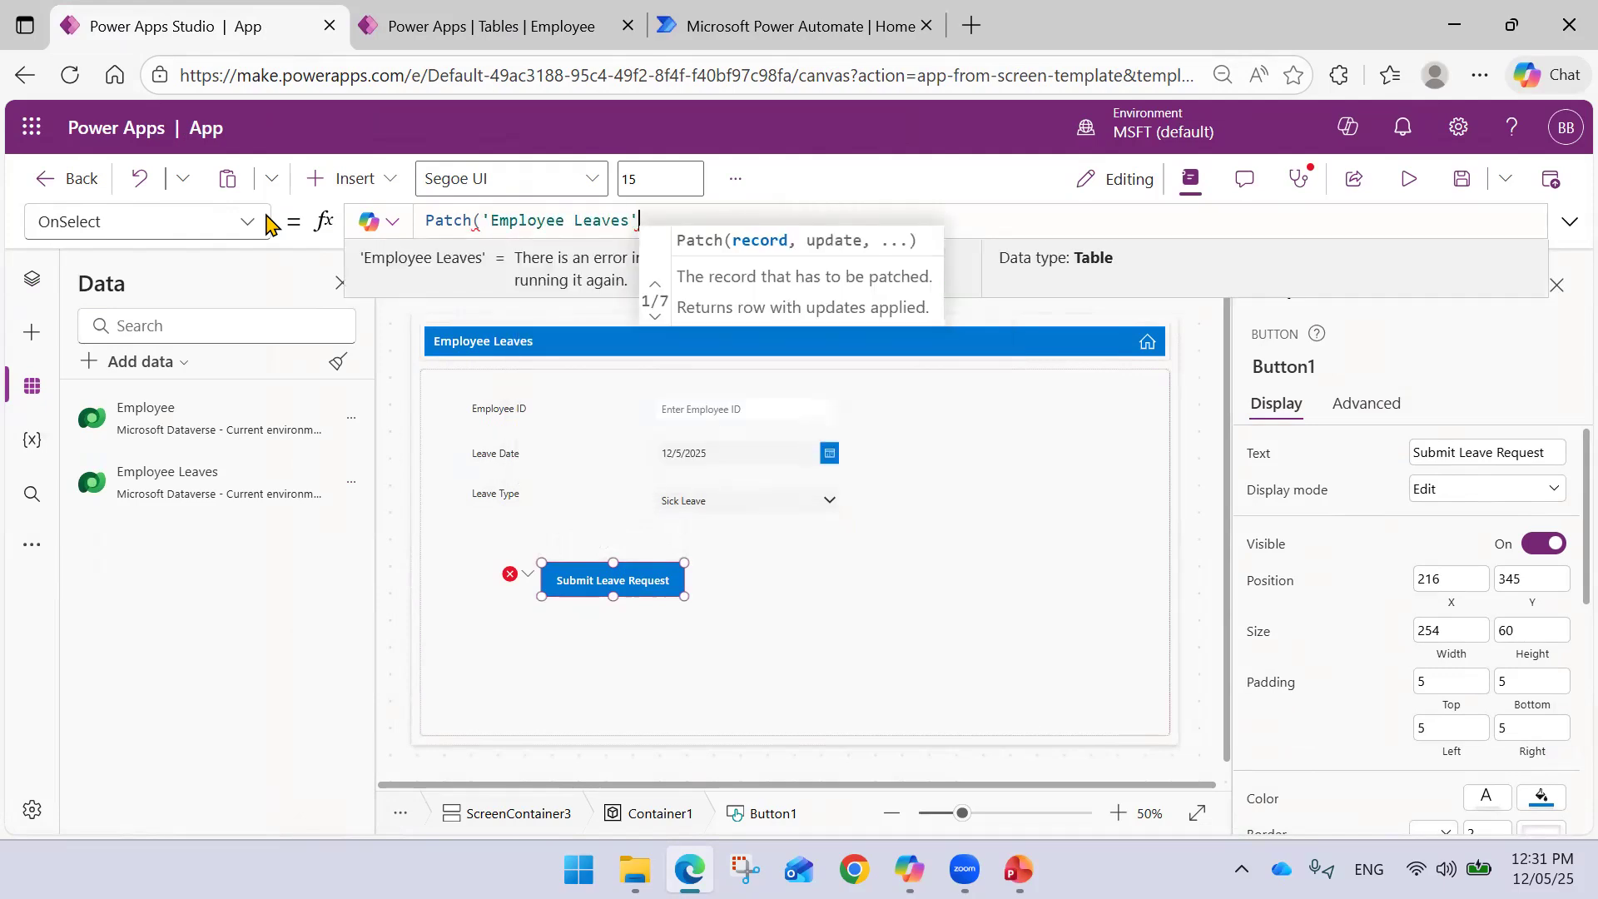
{"action": "type", "text": ", "}
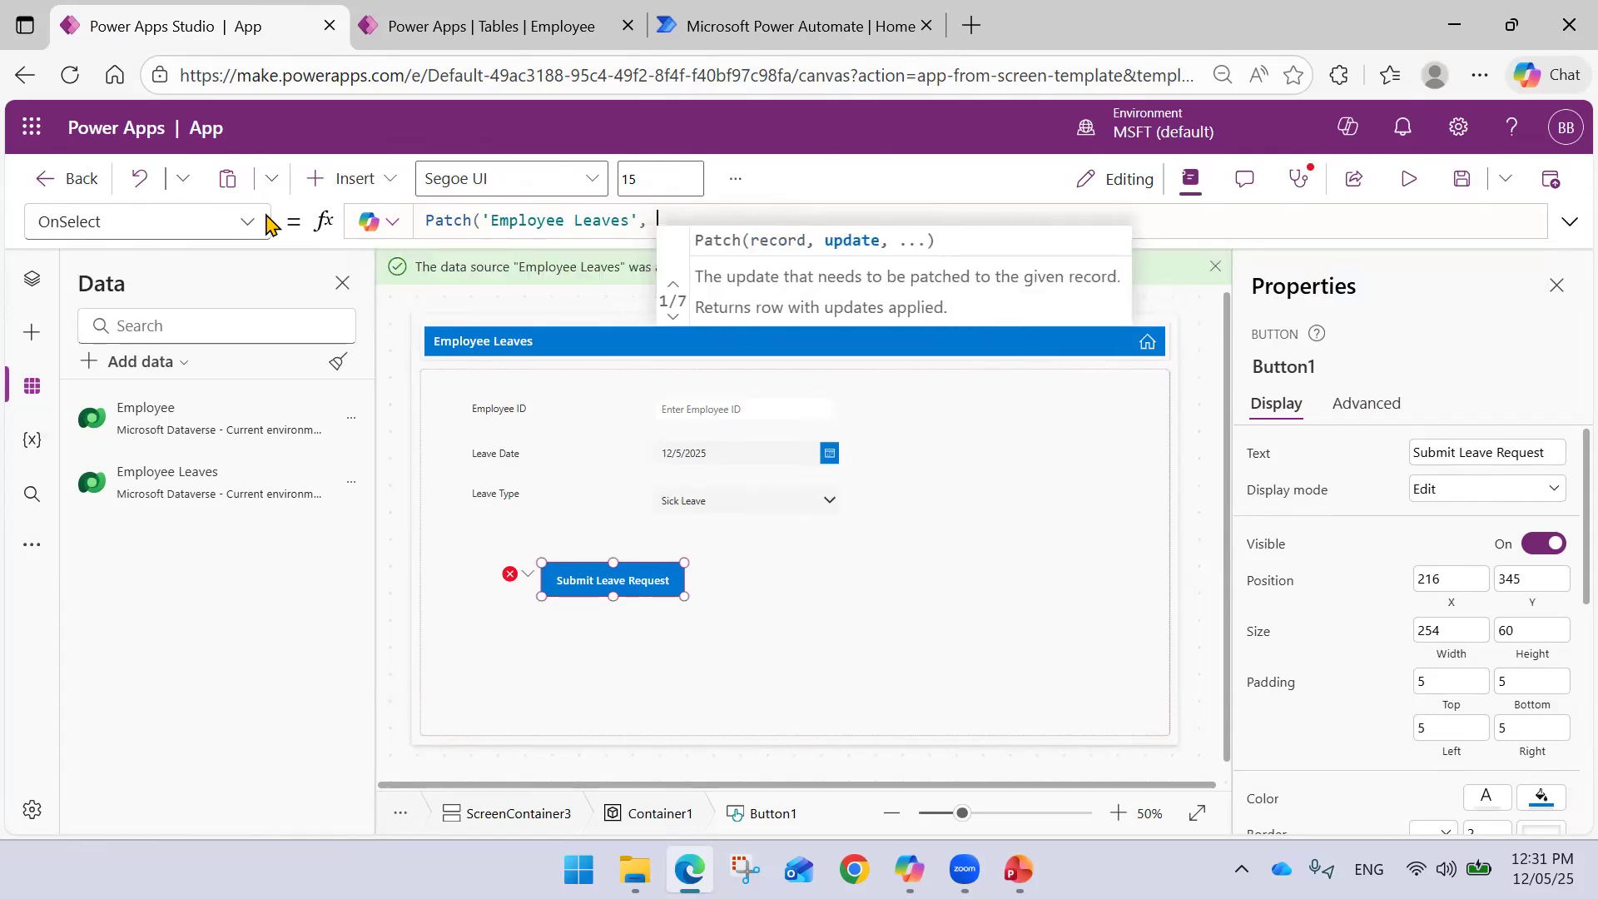
{"action": "type", "text": "Def"}
{"action": "key", "text": "Tab"}
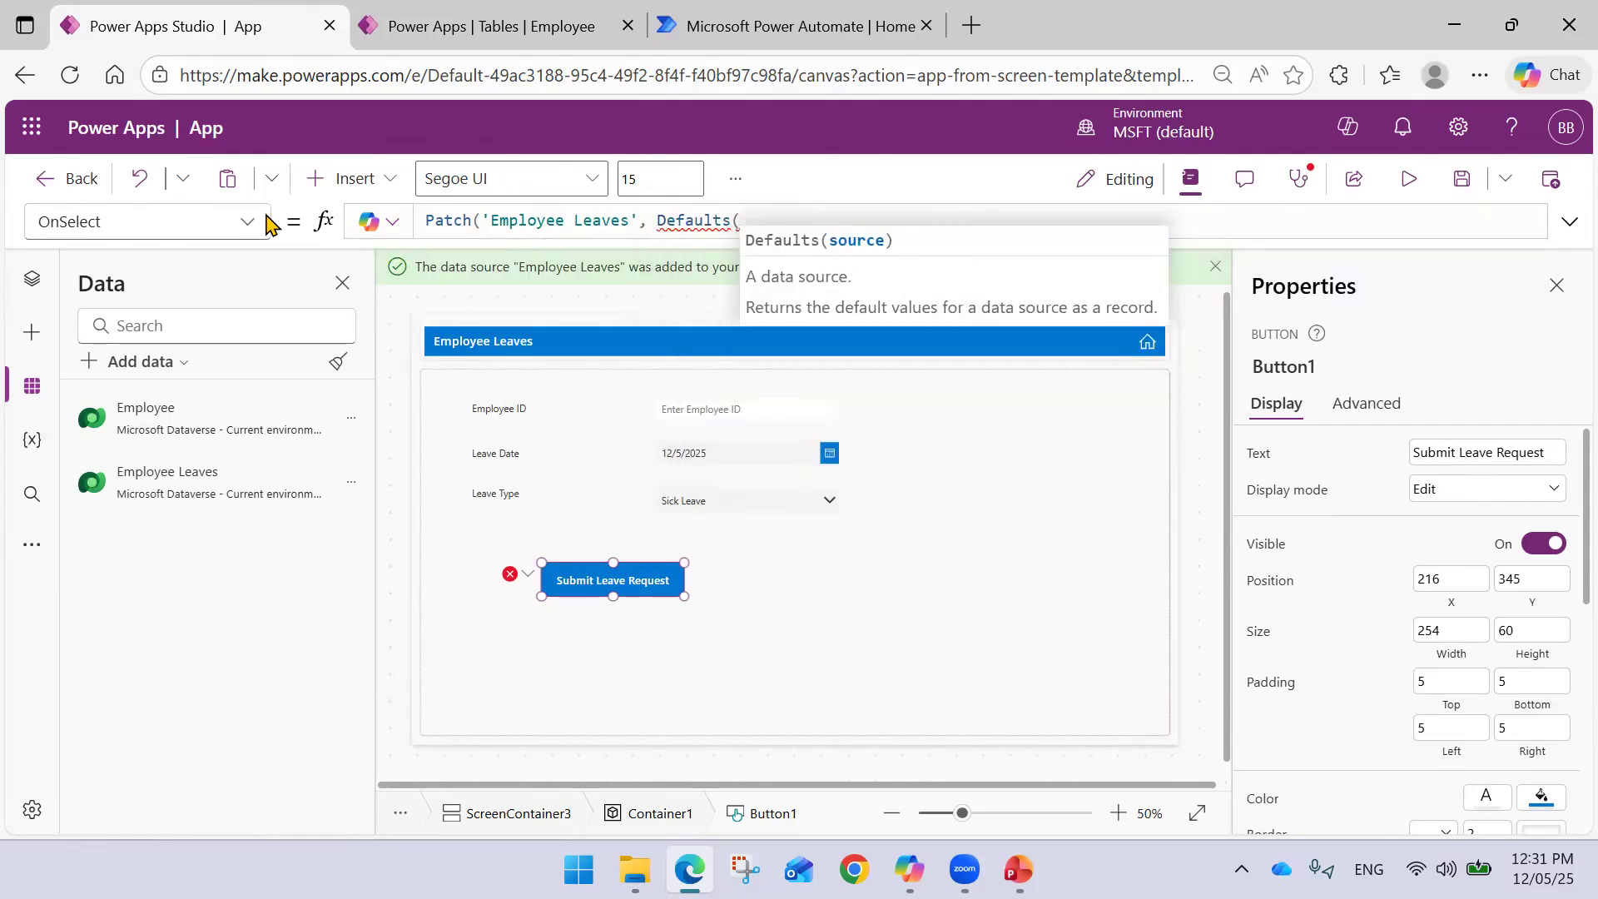
{"action": "type", "text": "Empl"}
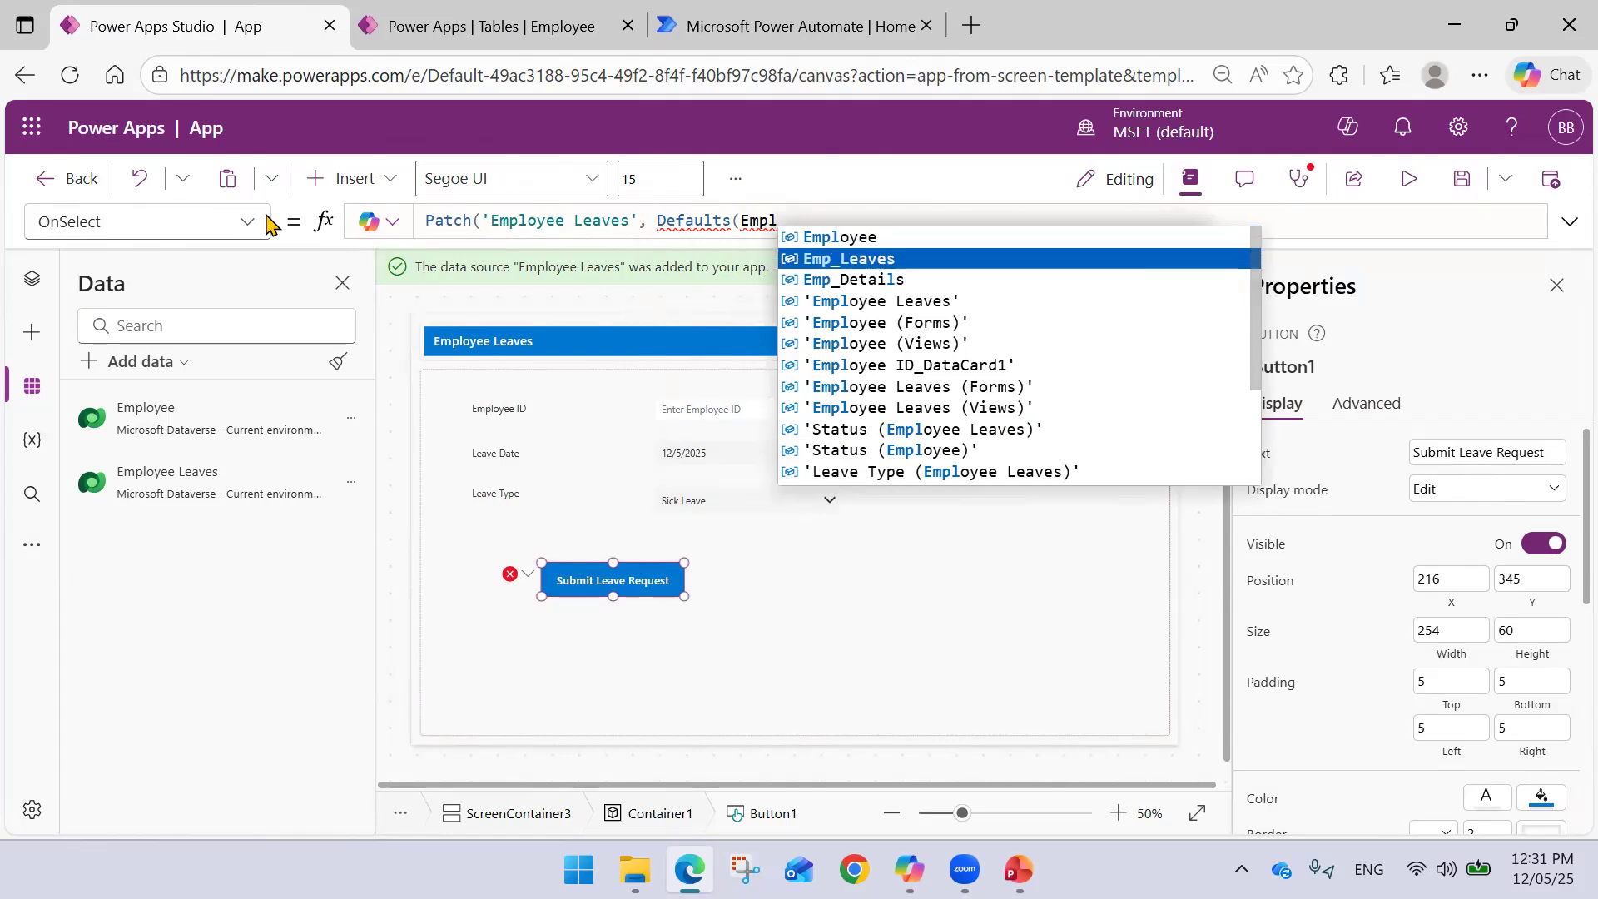
{"action": "key", "text": "Down"}
{"action": "key", "text": "Down"}
{"action": "key", "text": "Tab"}
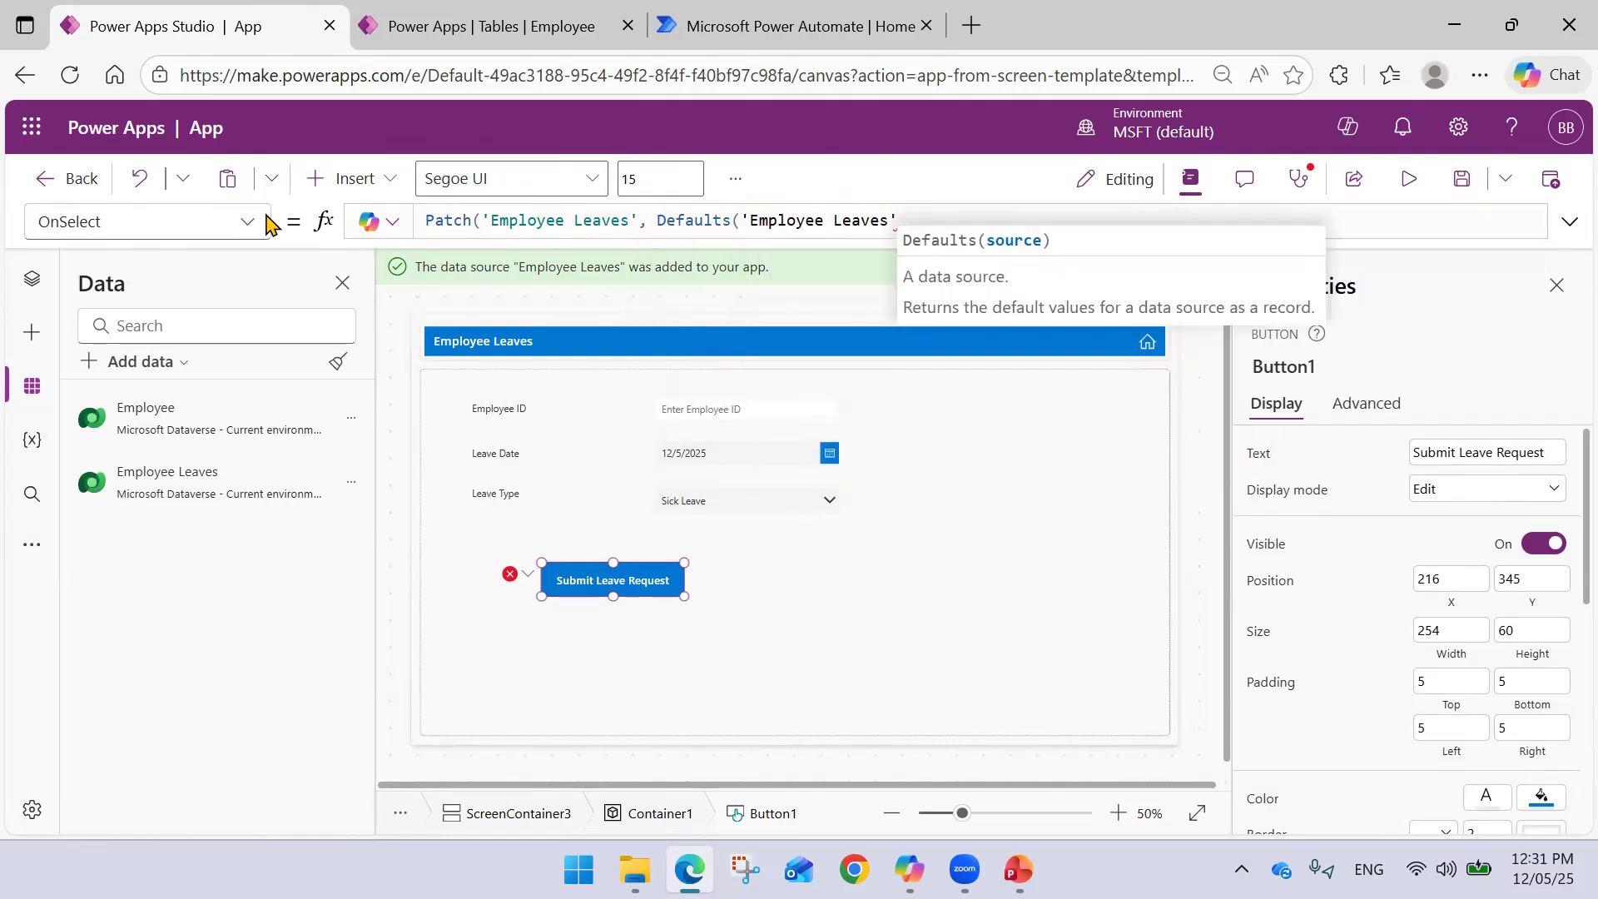
{"action": "type", "text": "),{}"}
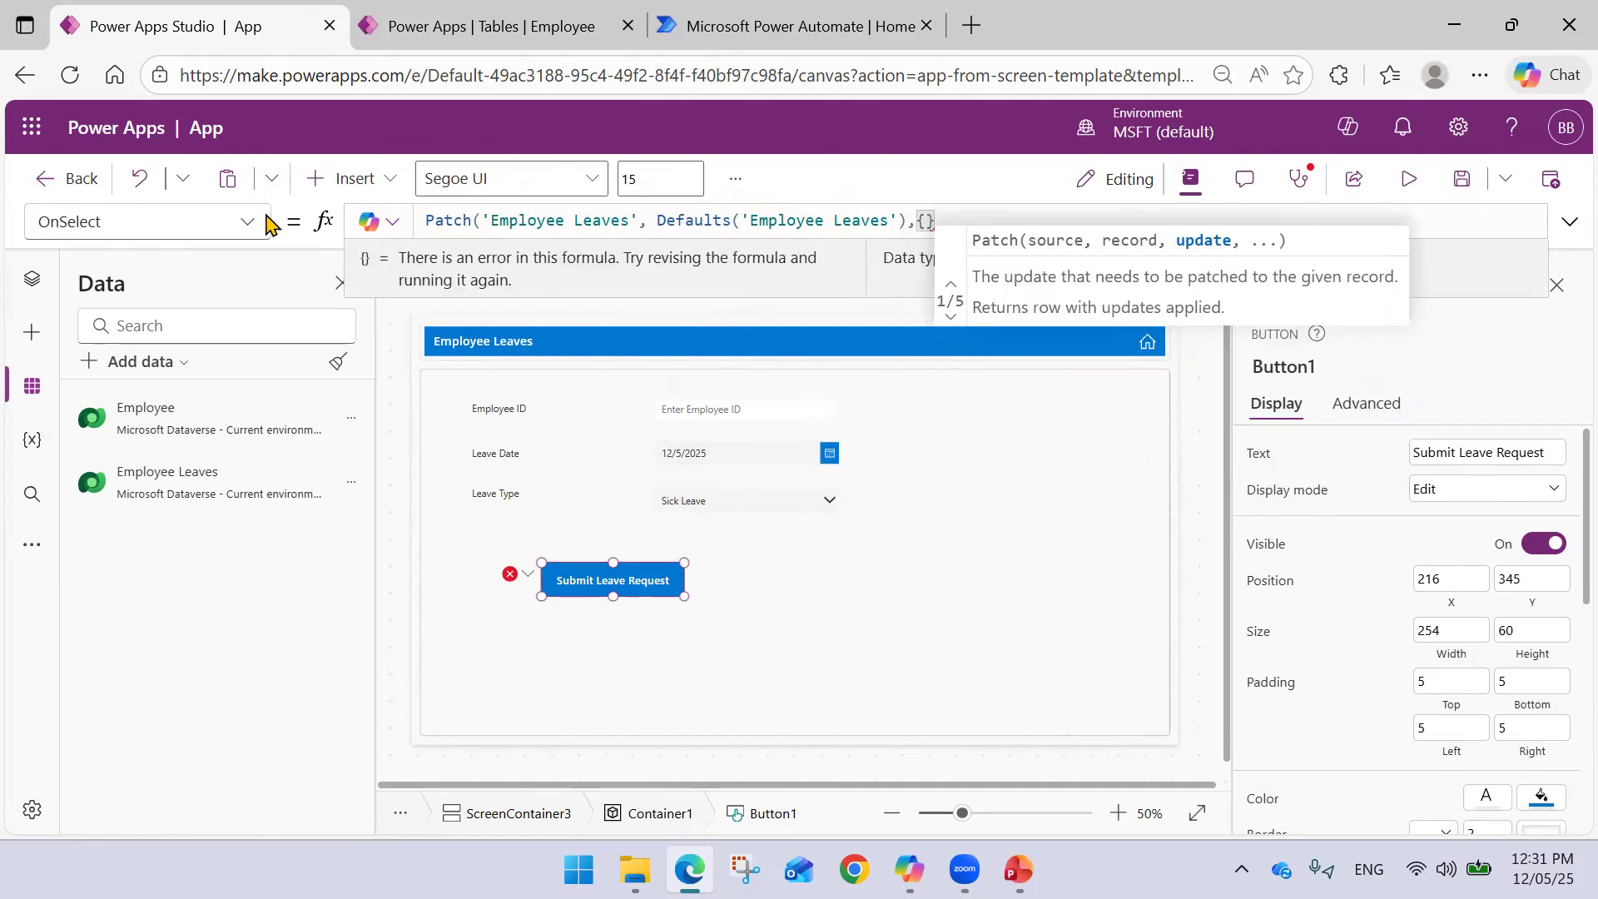
{"action": "type", "text": ")"}
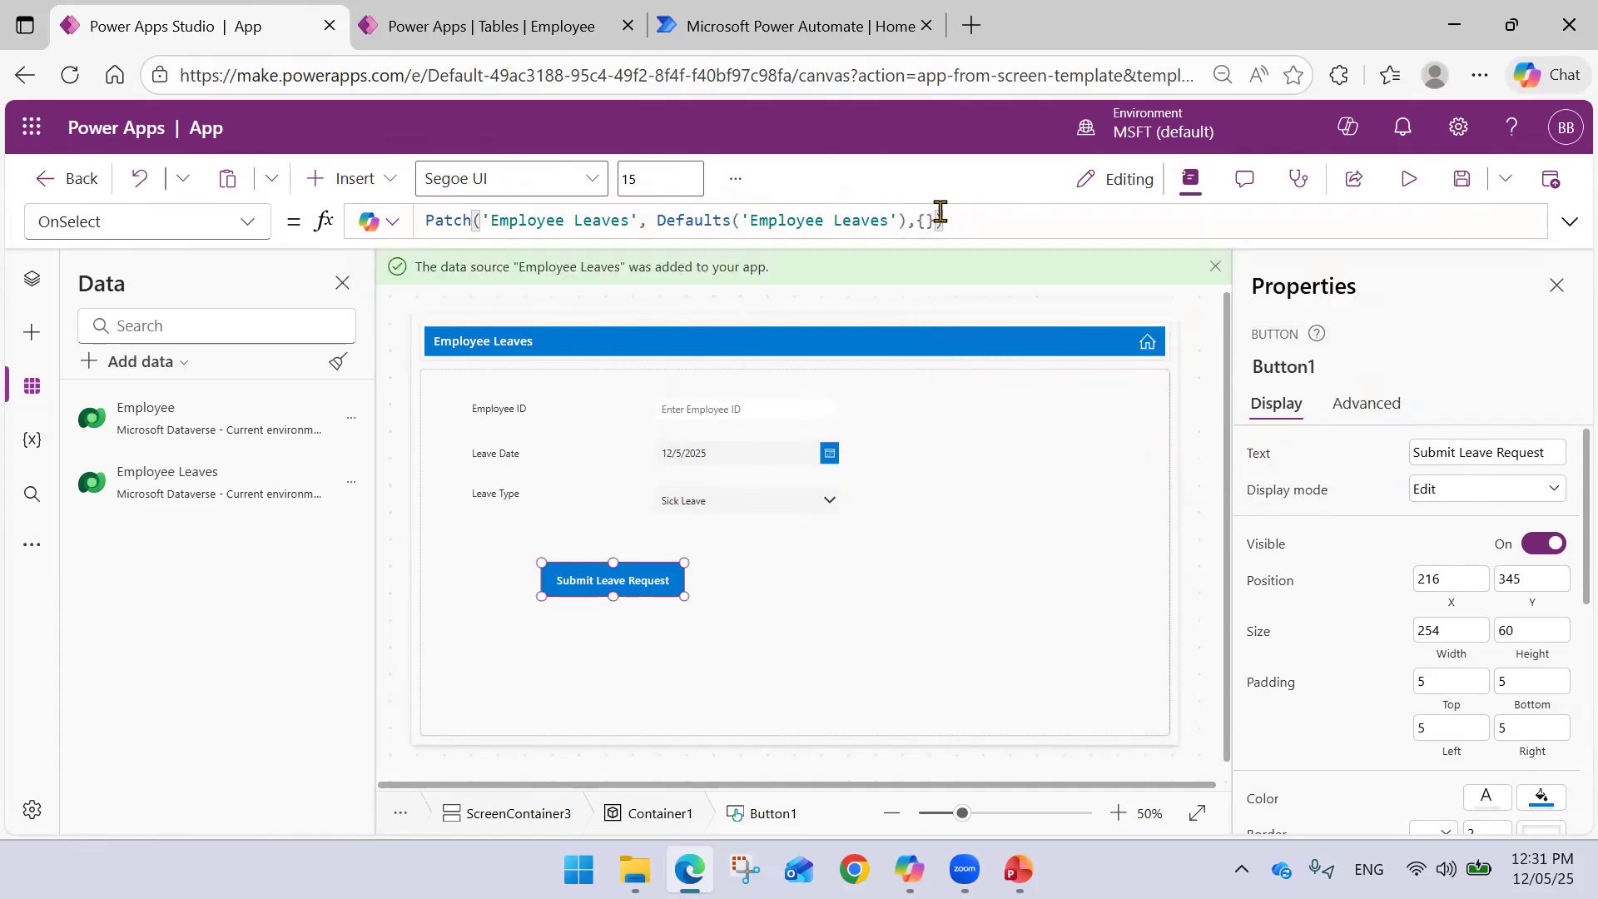
- Add the 'Employee ID': field to the Patch record
{"action": "left_click", "coordinate": [926, 221]}
{"action": "type", "text": "Emp"}
{"action": "key", "text": "Down"}
{"action": "key", "text": "Tab"}
{"action": "type", "text": ":"}
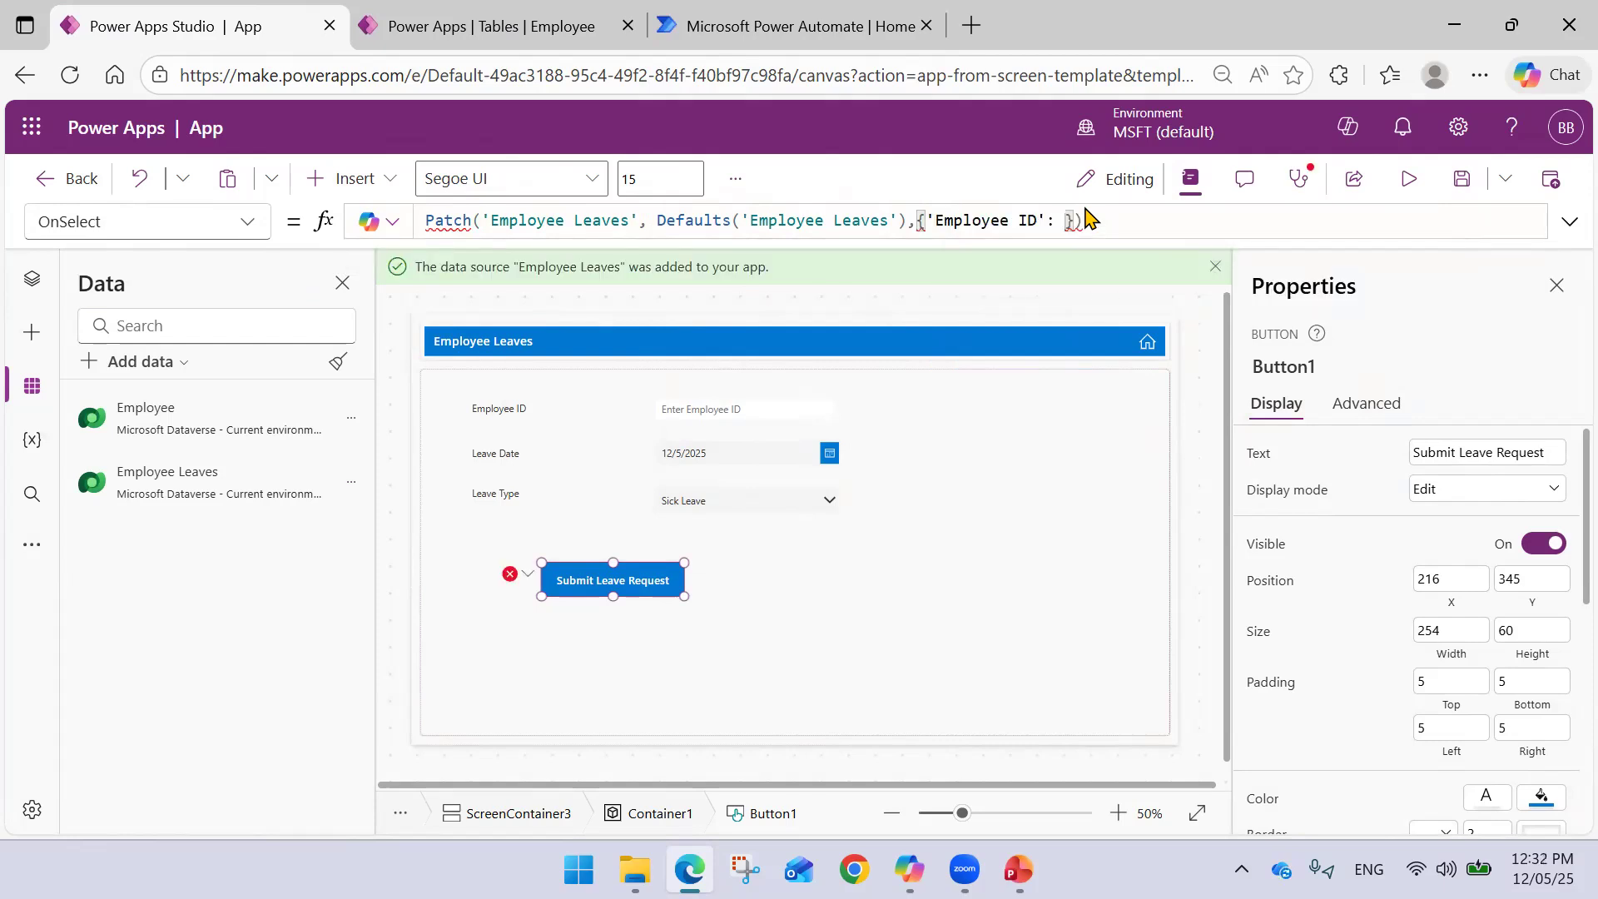
- In Tree view, rename TextInput1 to Emp ID
{"action": "left_click", "coordinate": [32, 279]}
{"action": "left_click", "coordinate": [676, 409]}
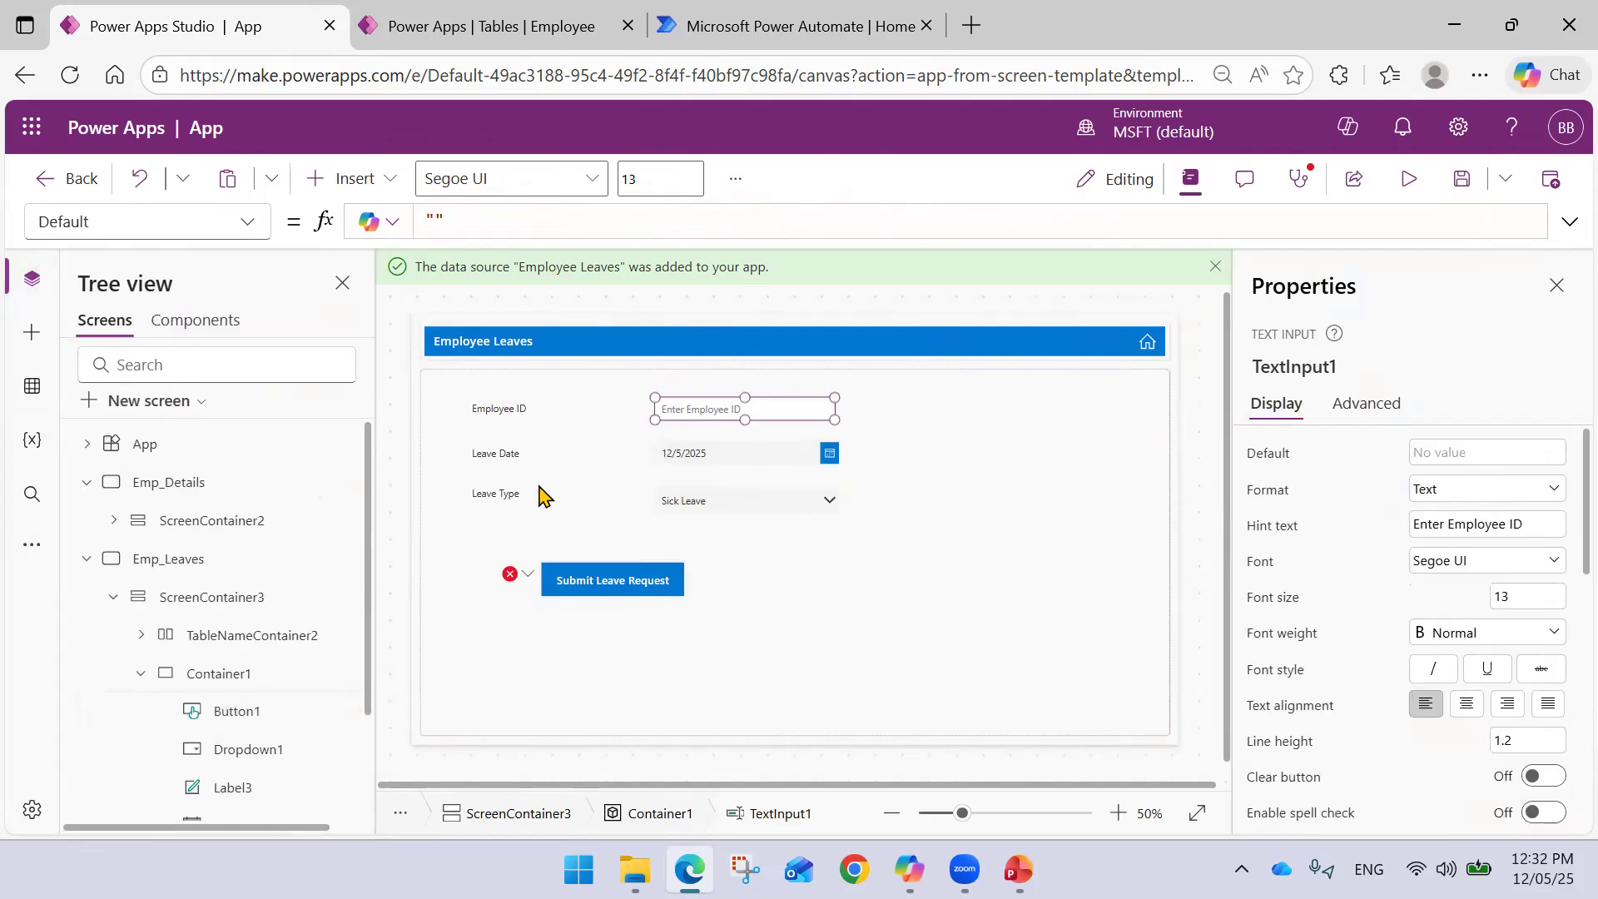
{"action": "left_click", "coordinate": [139, 674]}
{"action": "left_click", "coordinate": [139, 674]}
{"action": "scroll", "coordinate": [214, 627], "scroll_direction": "down", "scroll_amount": 2}
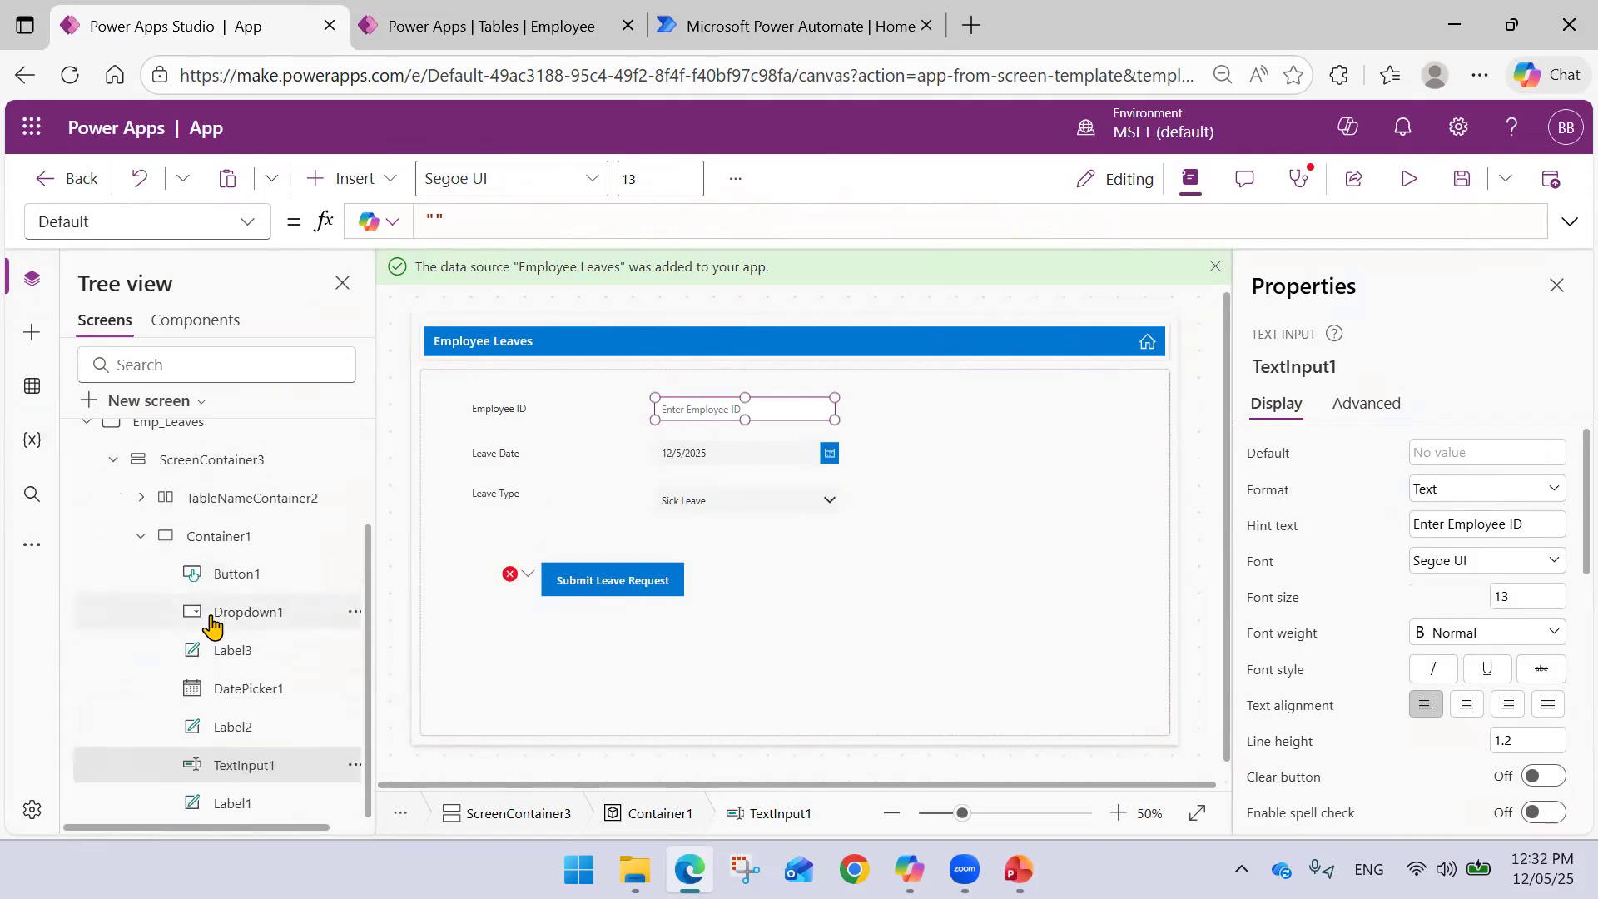
{"action": "double_click", "coordinate": [263, 765]}
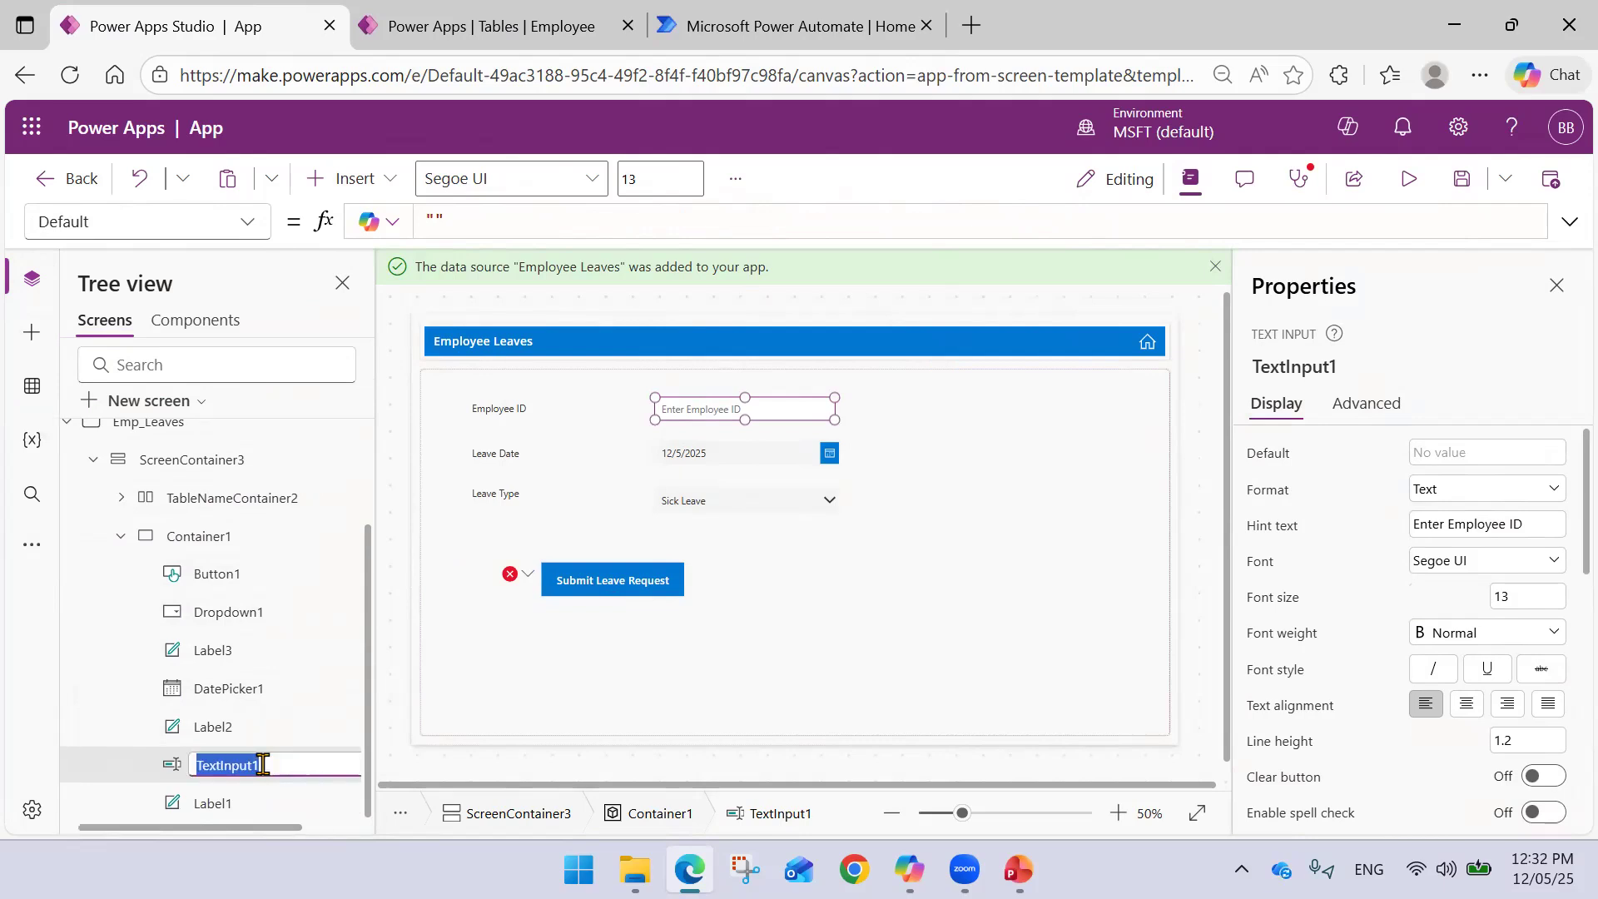
{"action": "type", "text": "Emp ID"}
{"action": "key", "text": "Return"}
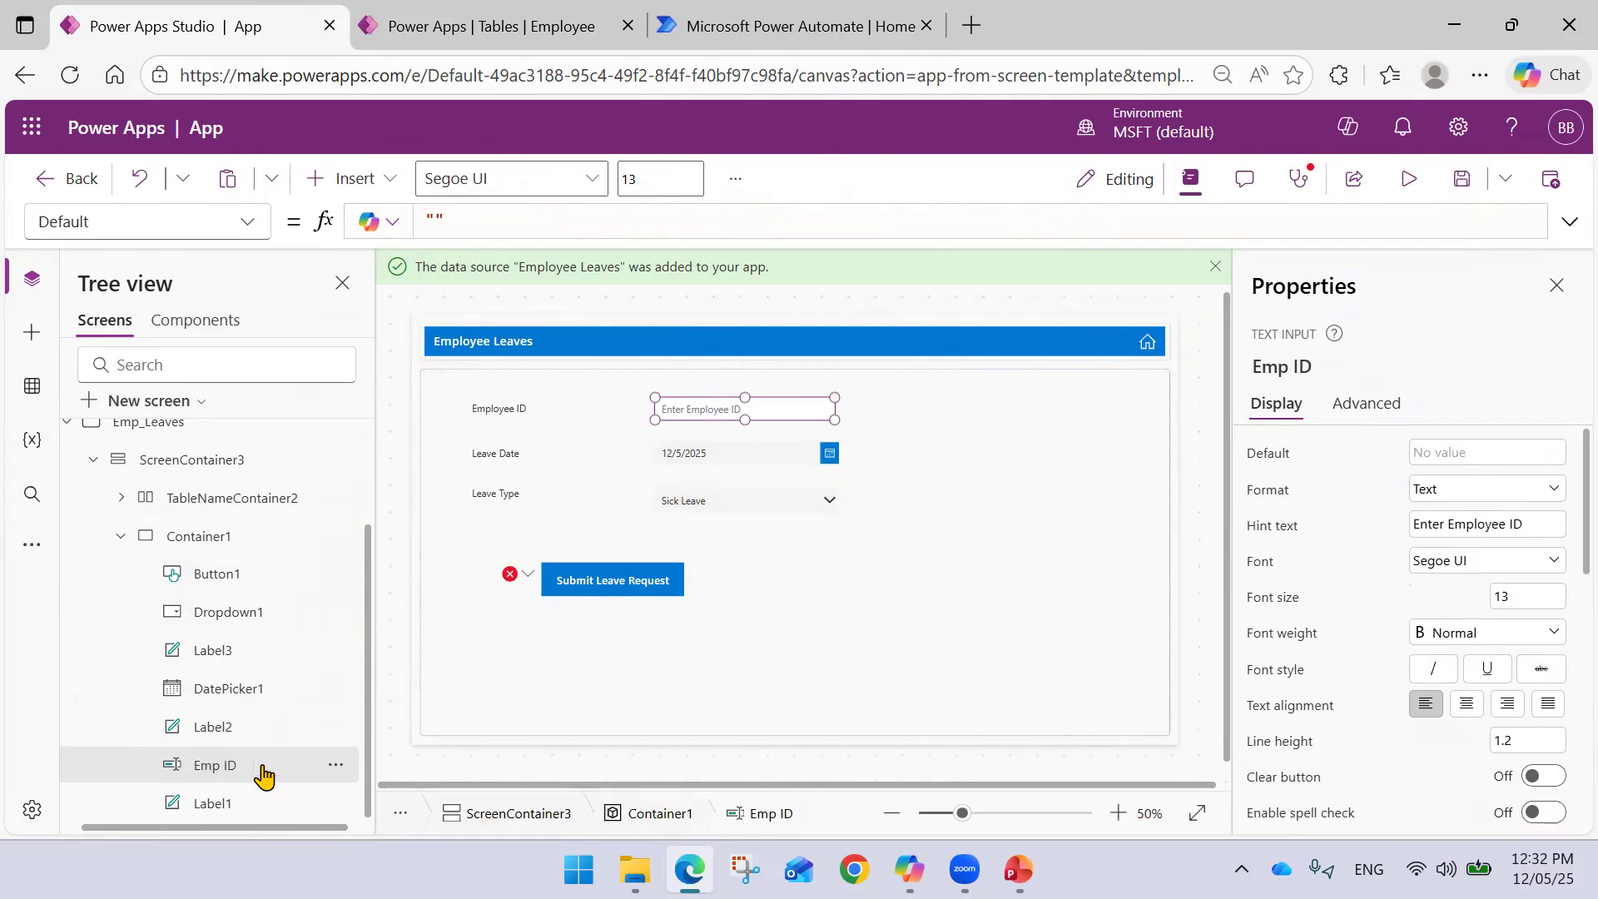
- Rename DatePicker1 to Leave Date and Dropdown1 to Leave Type
{"action": "double_click", "coordinate": [239, 689]}
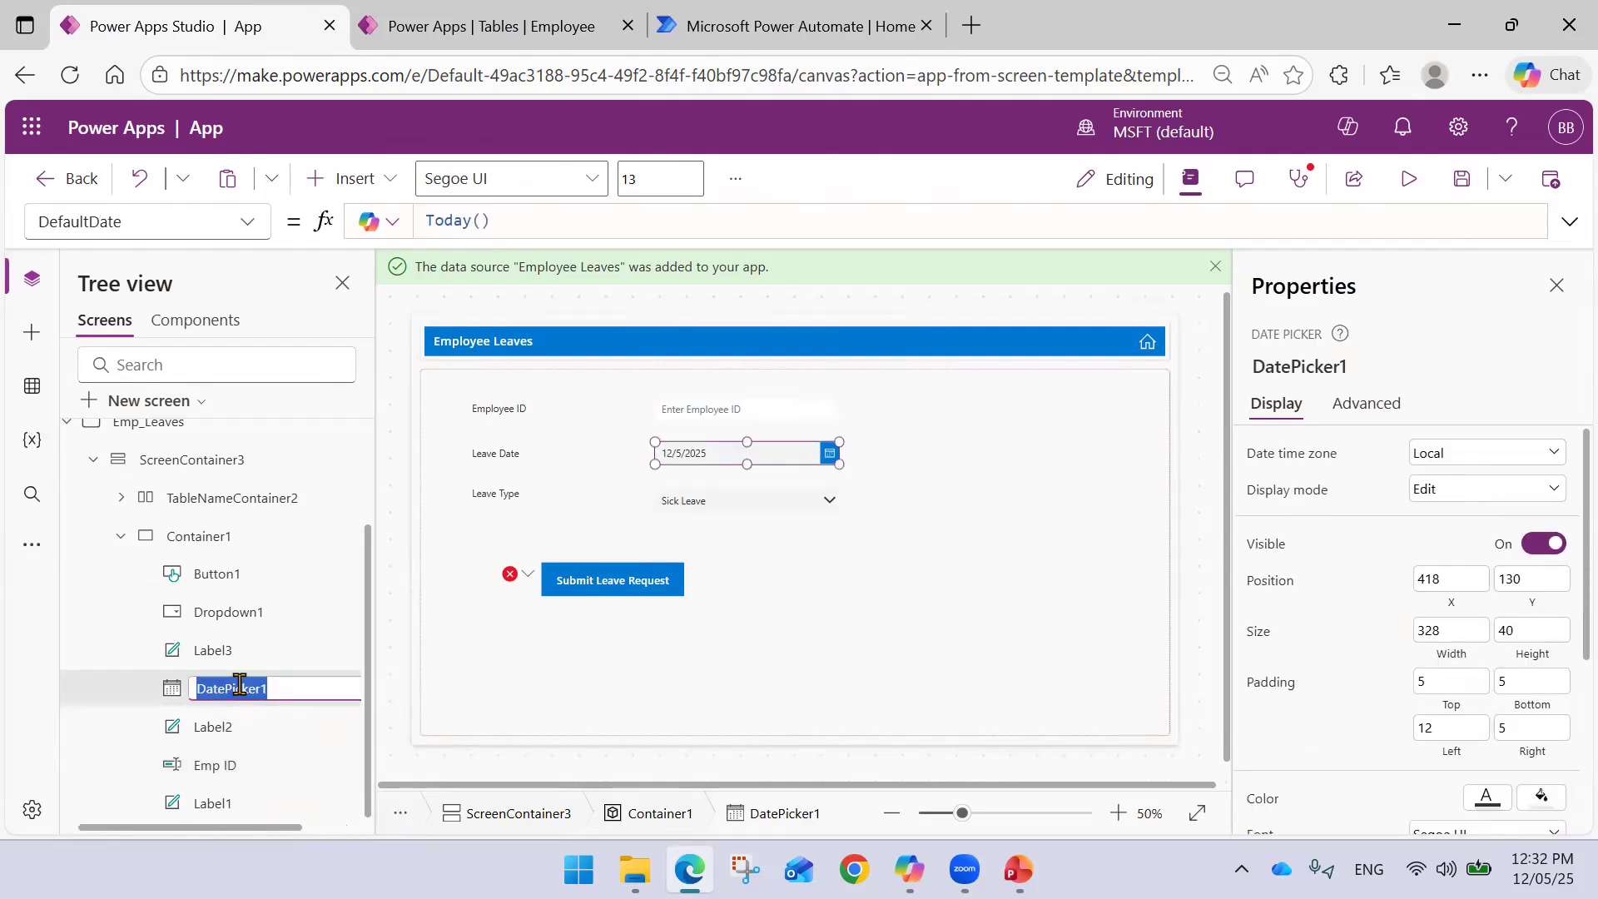
{"action": "type", "text": "Leave Date"}
{"action": "key", "text": "Return"}
{"action": "double_click", "coordinate": [256, 612]}
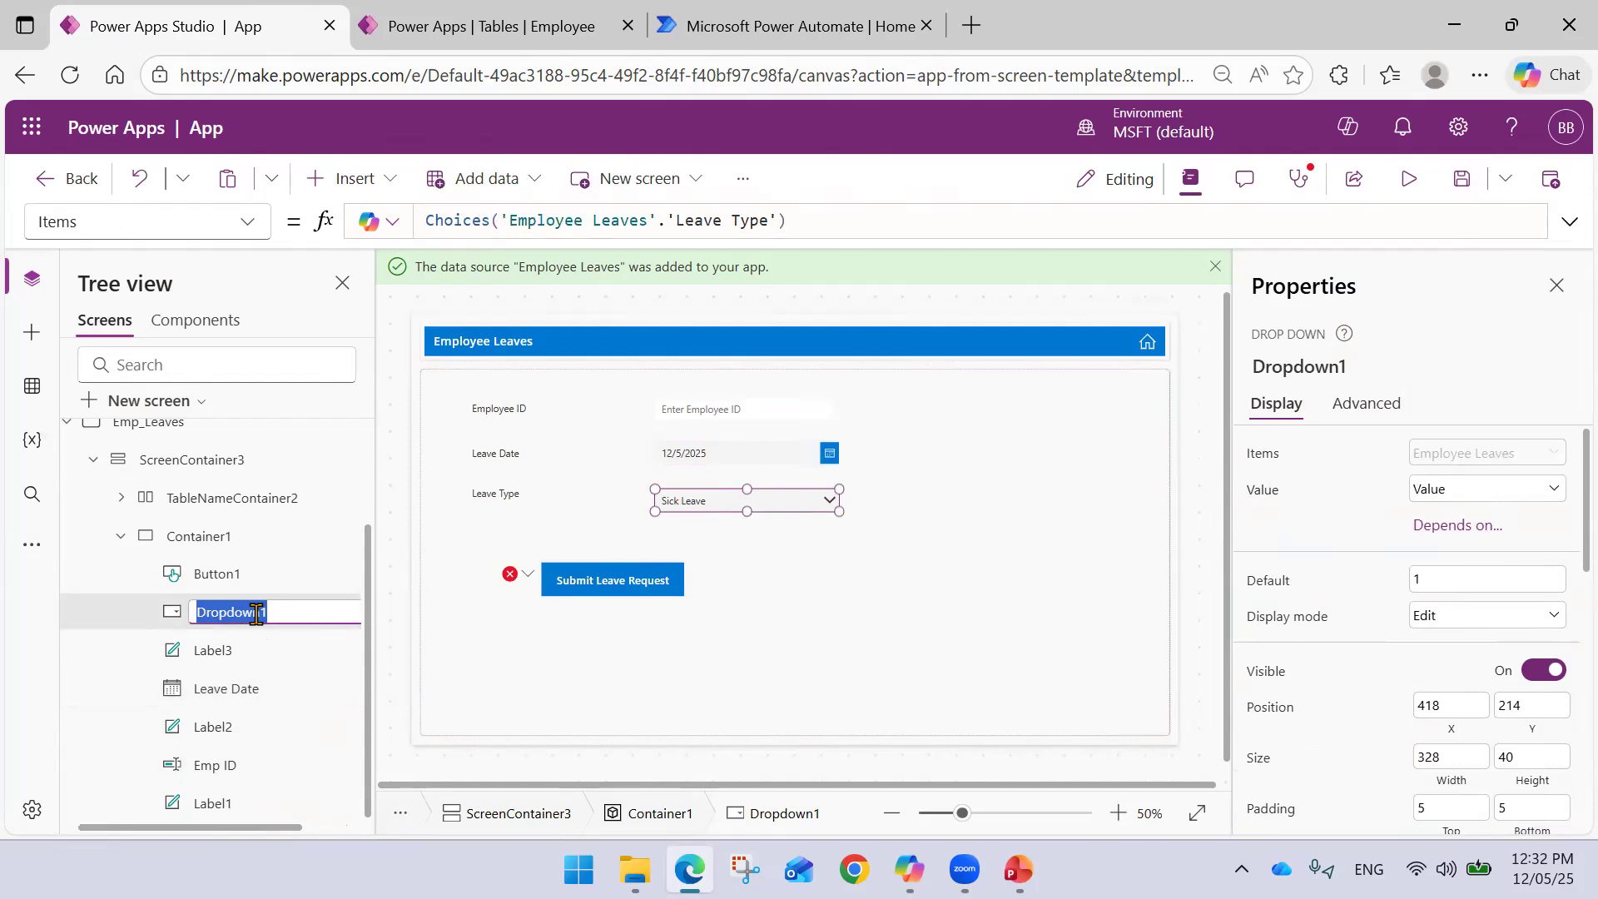
{"action": "type", "text": "Leave Type"}
{"action": "key", "text": "Return"}
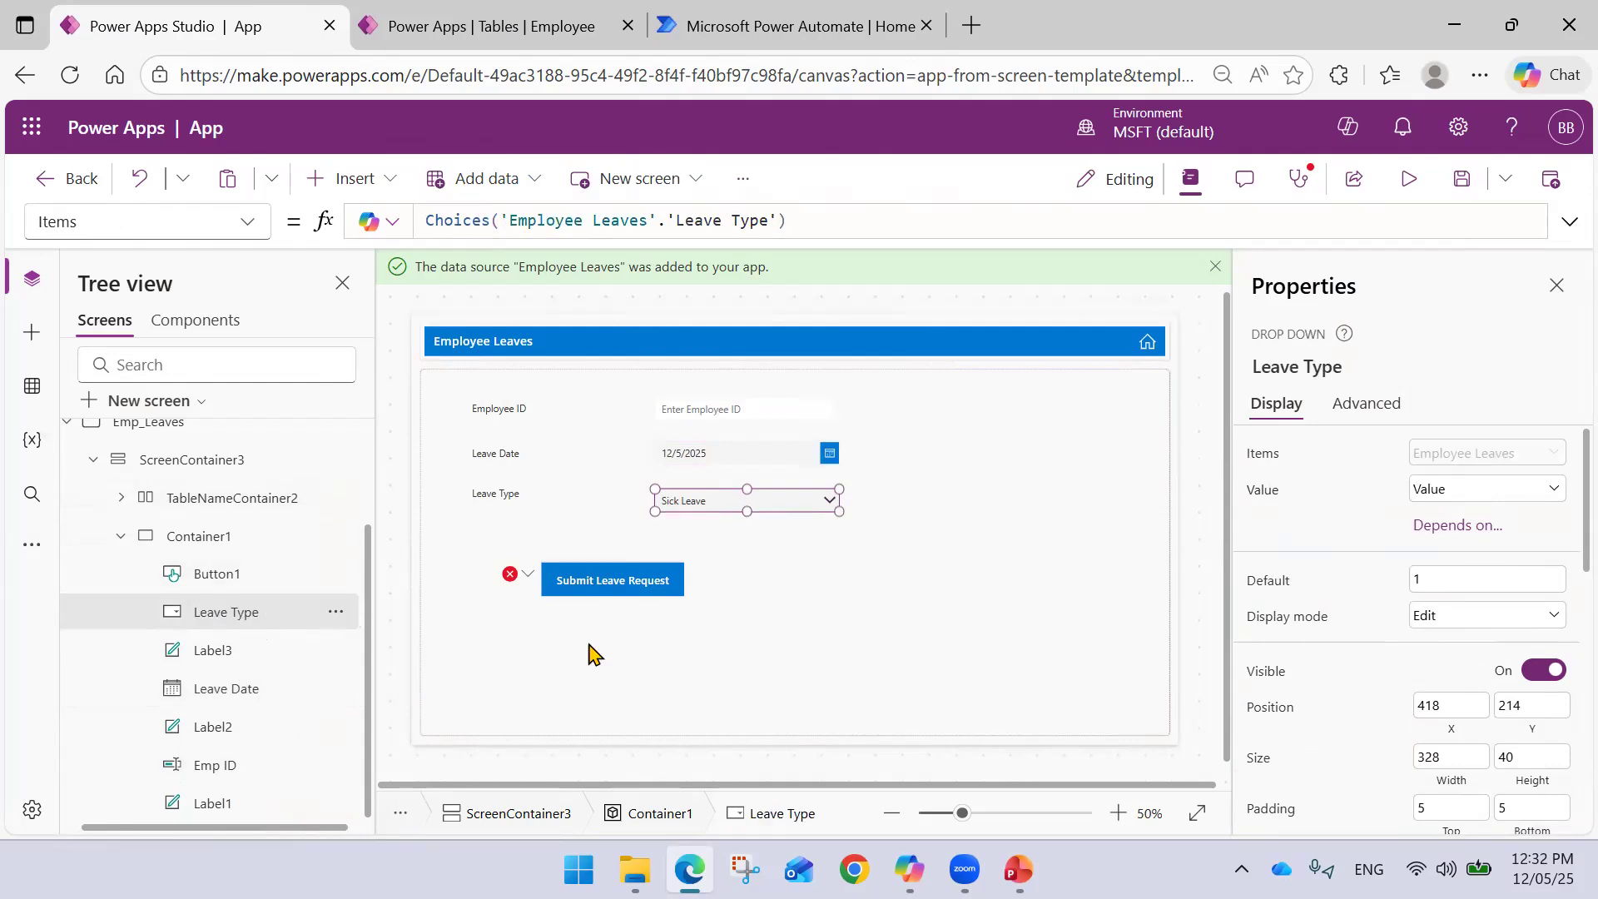
{"action": "left_click", "coordinate": [614, 581]}
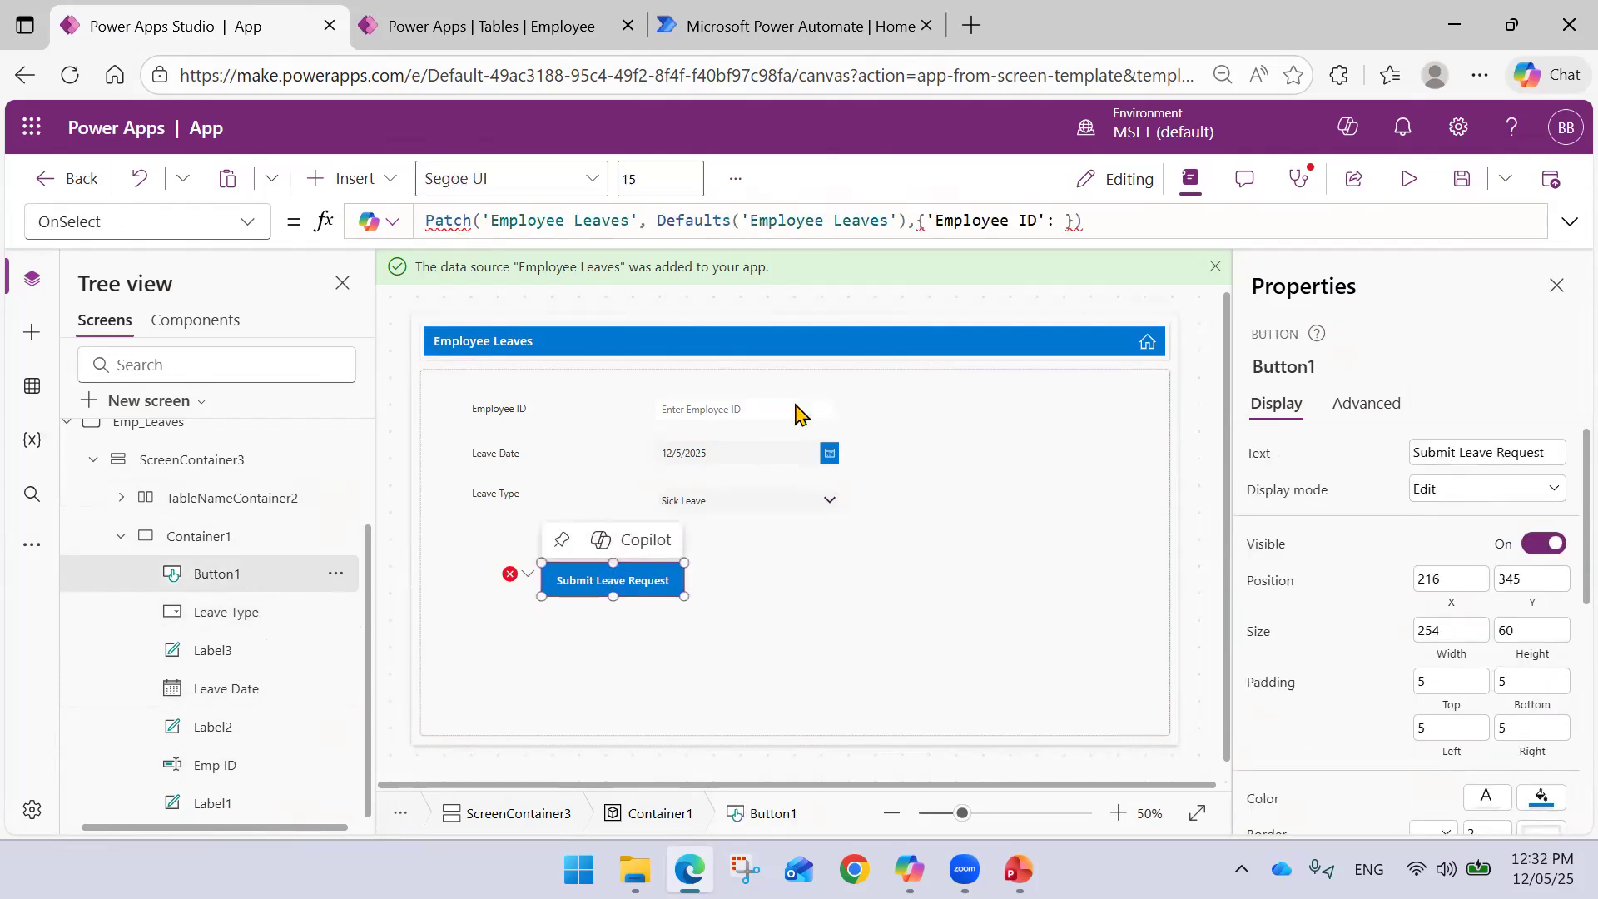
- Map Emp ID to 'Emp ID'.Text and 'Leave Date' to 'Leave Date'.SelectedDate in the Patch record
{"action": "left_click", "coordinate": [1061, 229]}
{"action": "type", "text": "Emp"}
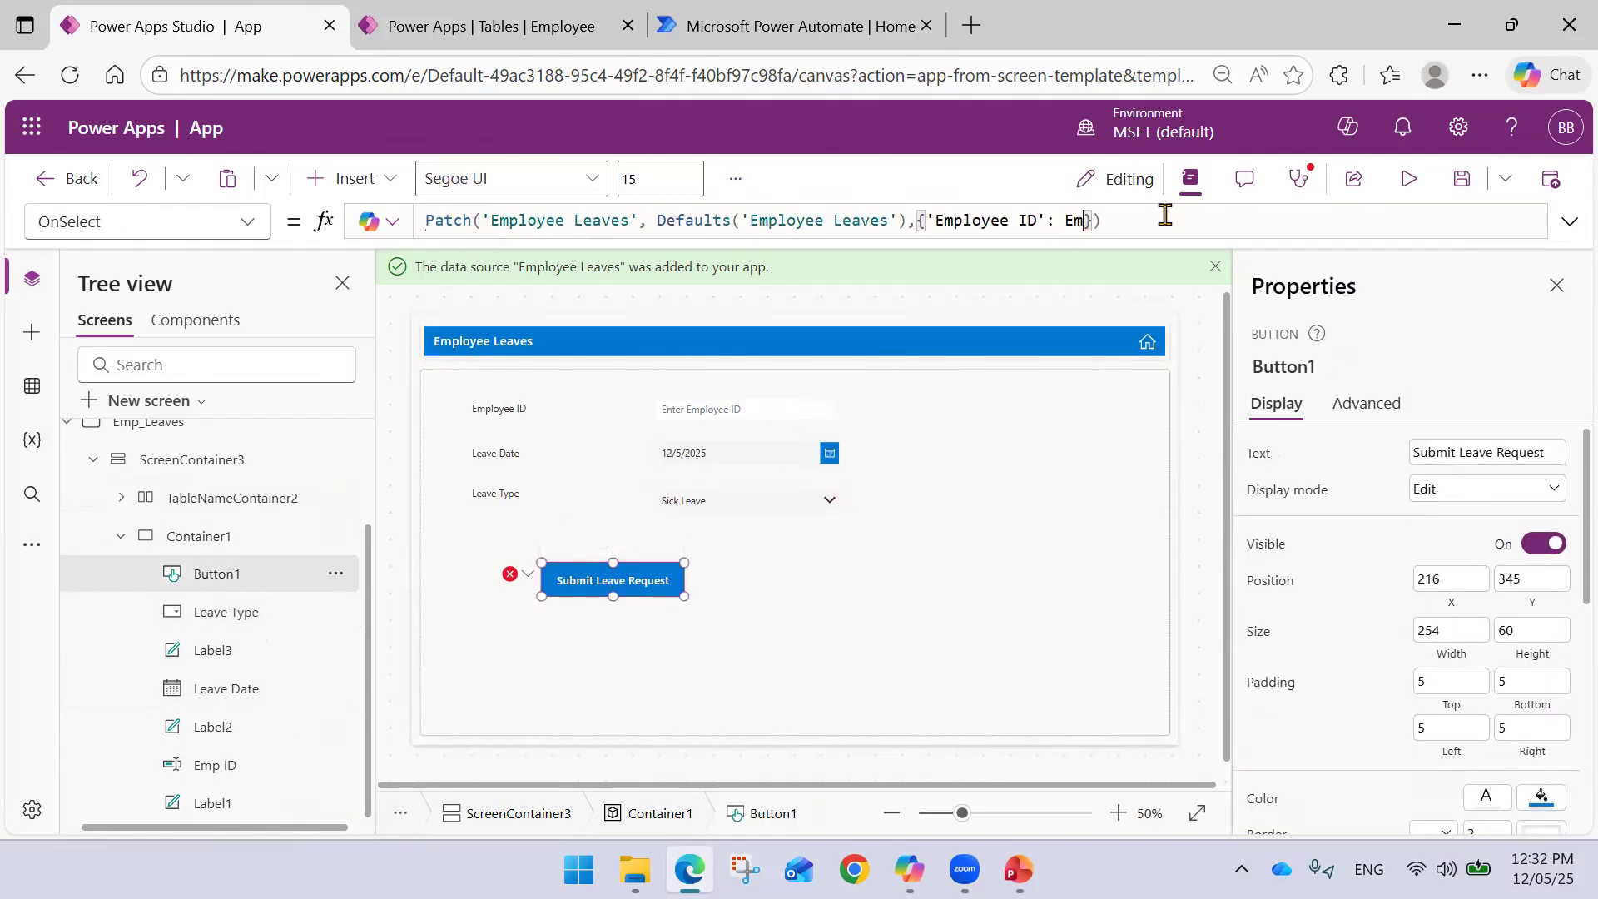
{"action": "key", "text": "Down"}
{"action": "key", "text": "Down"}
{"action": "key", "text": "Down"}
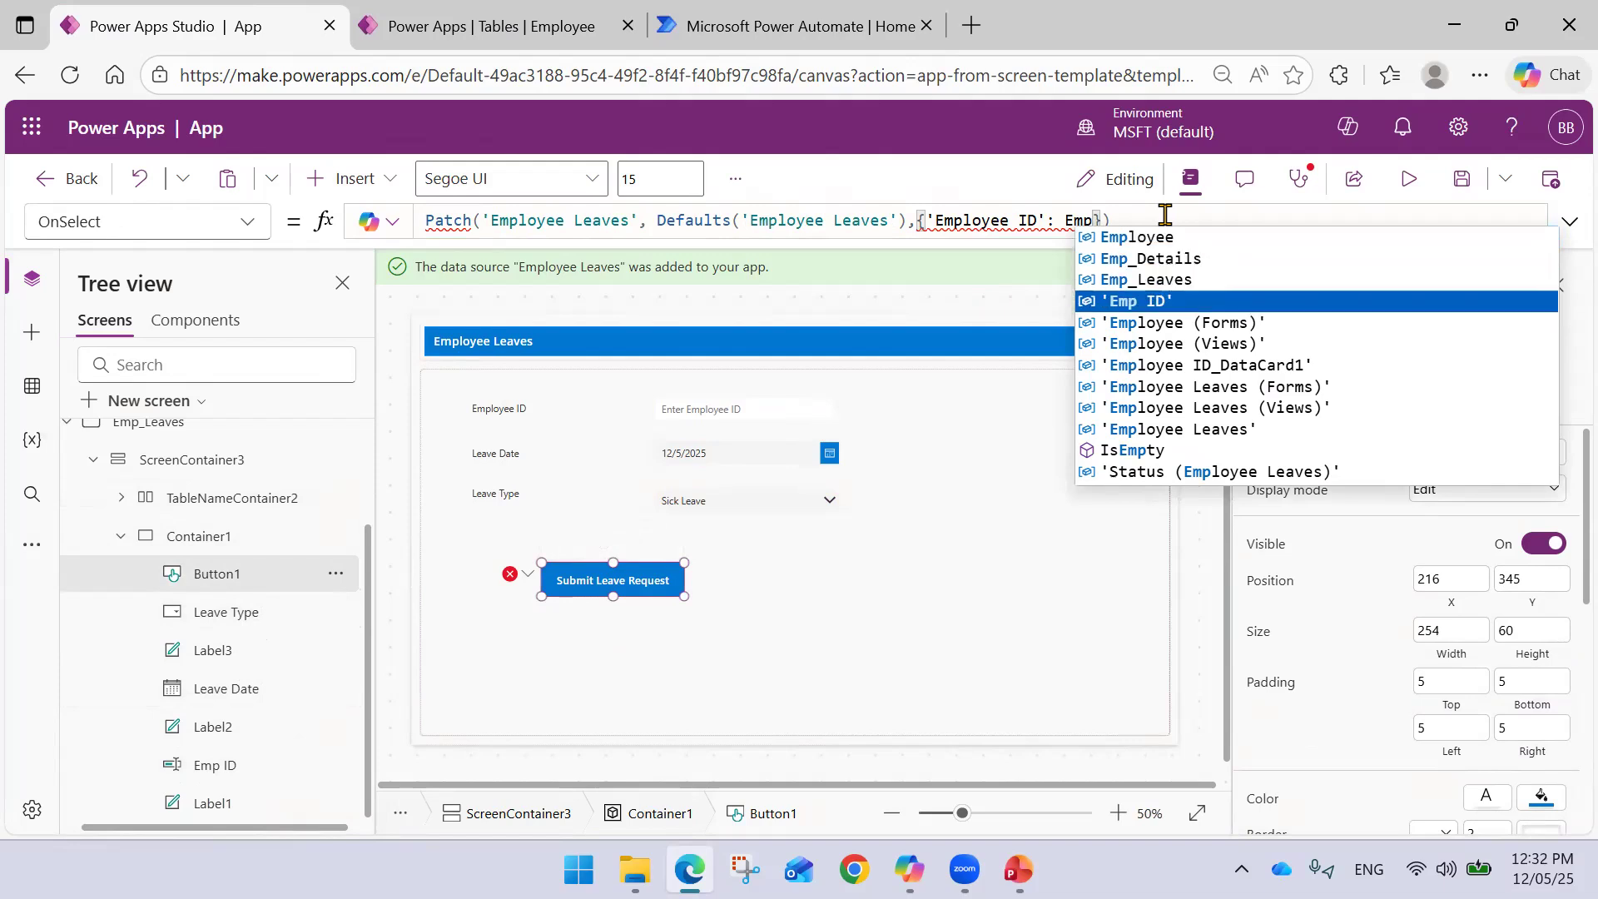
{"action": "key", "text": "Down"}
{"action": "key", "text": "Up"}
{"action": "key", "text": "Tab"}
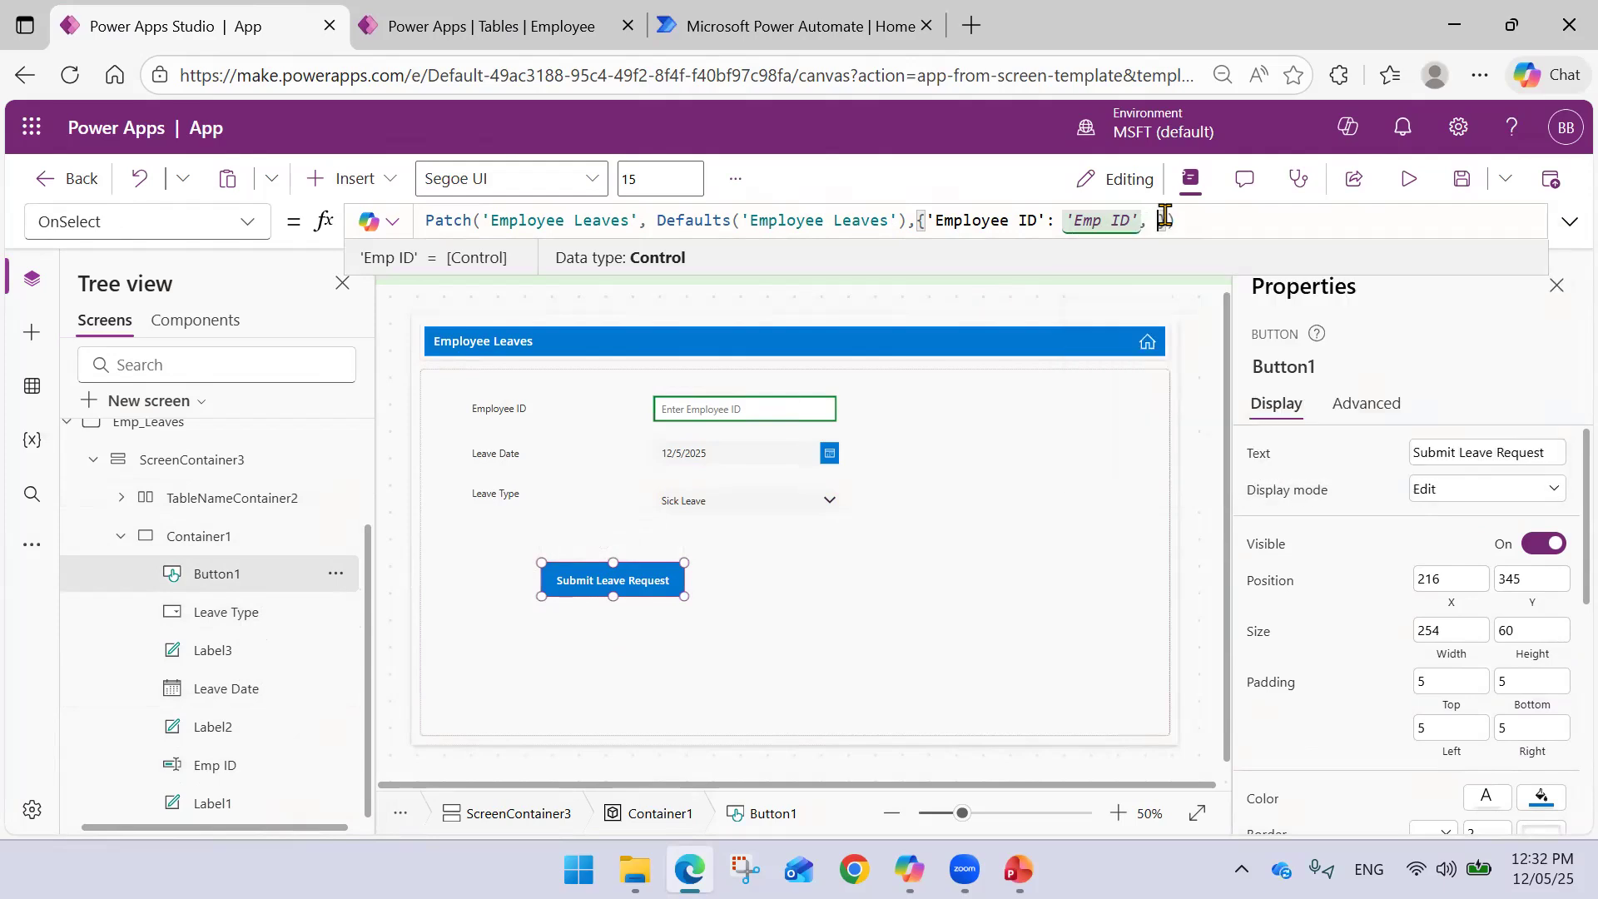
{"action": "type", "text": "."}
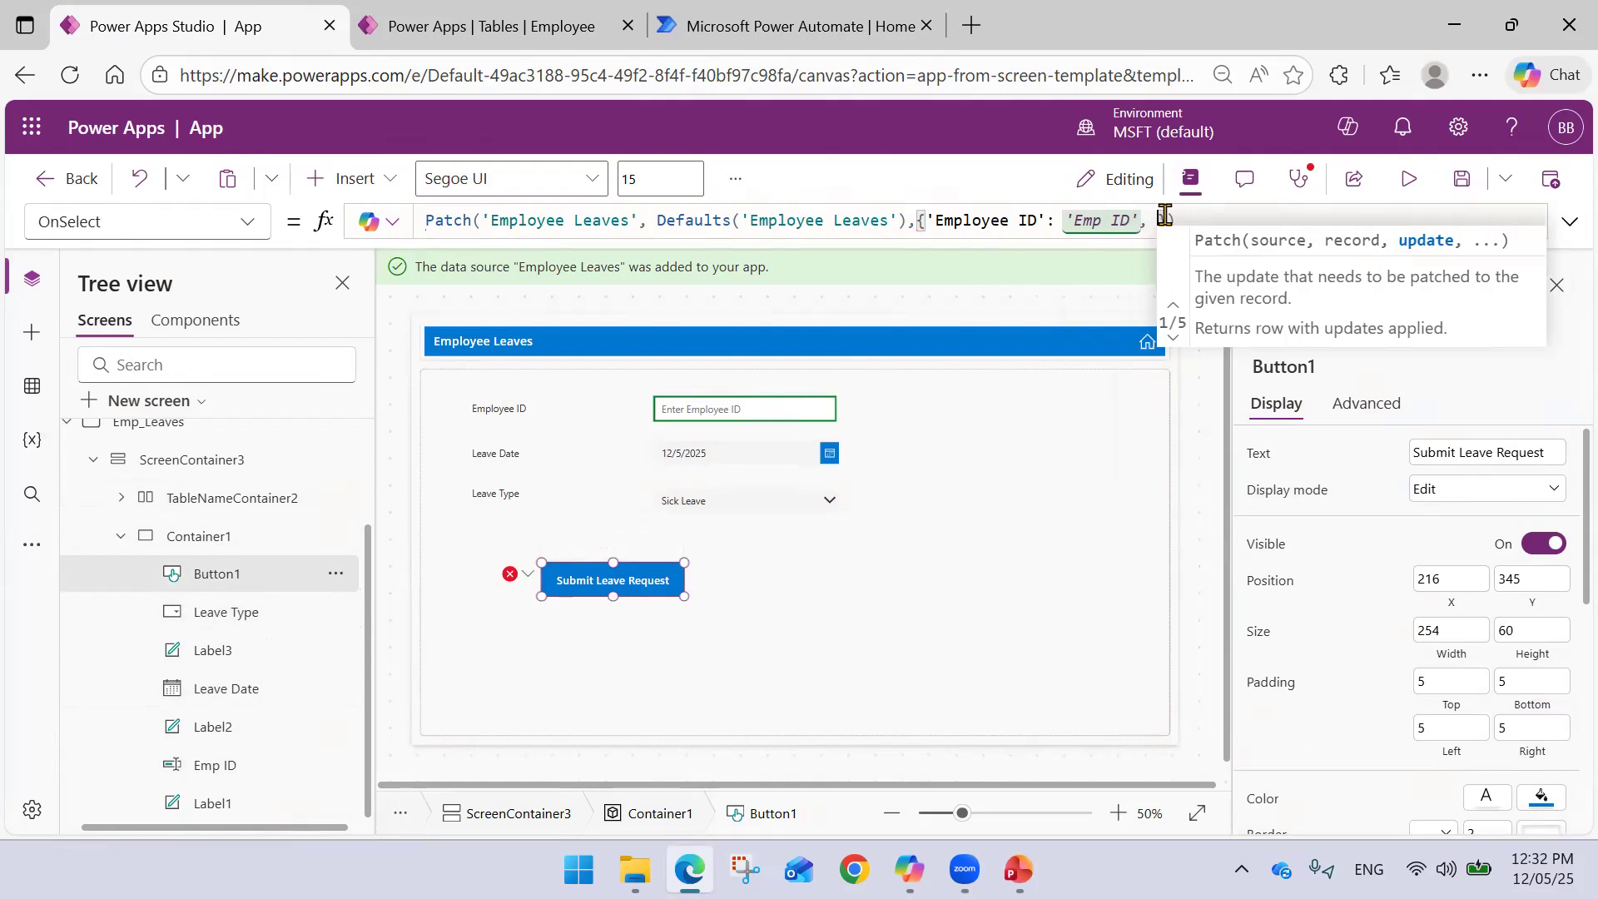
{"action": "type", "text": " Leav"}
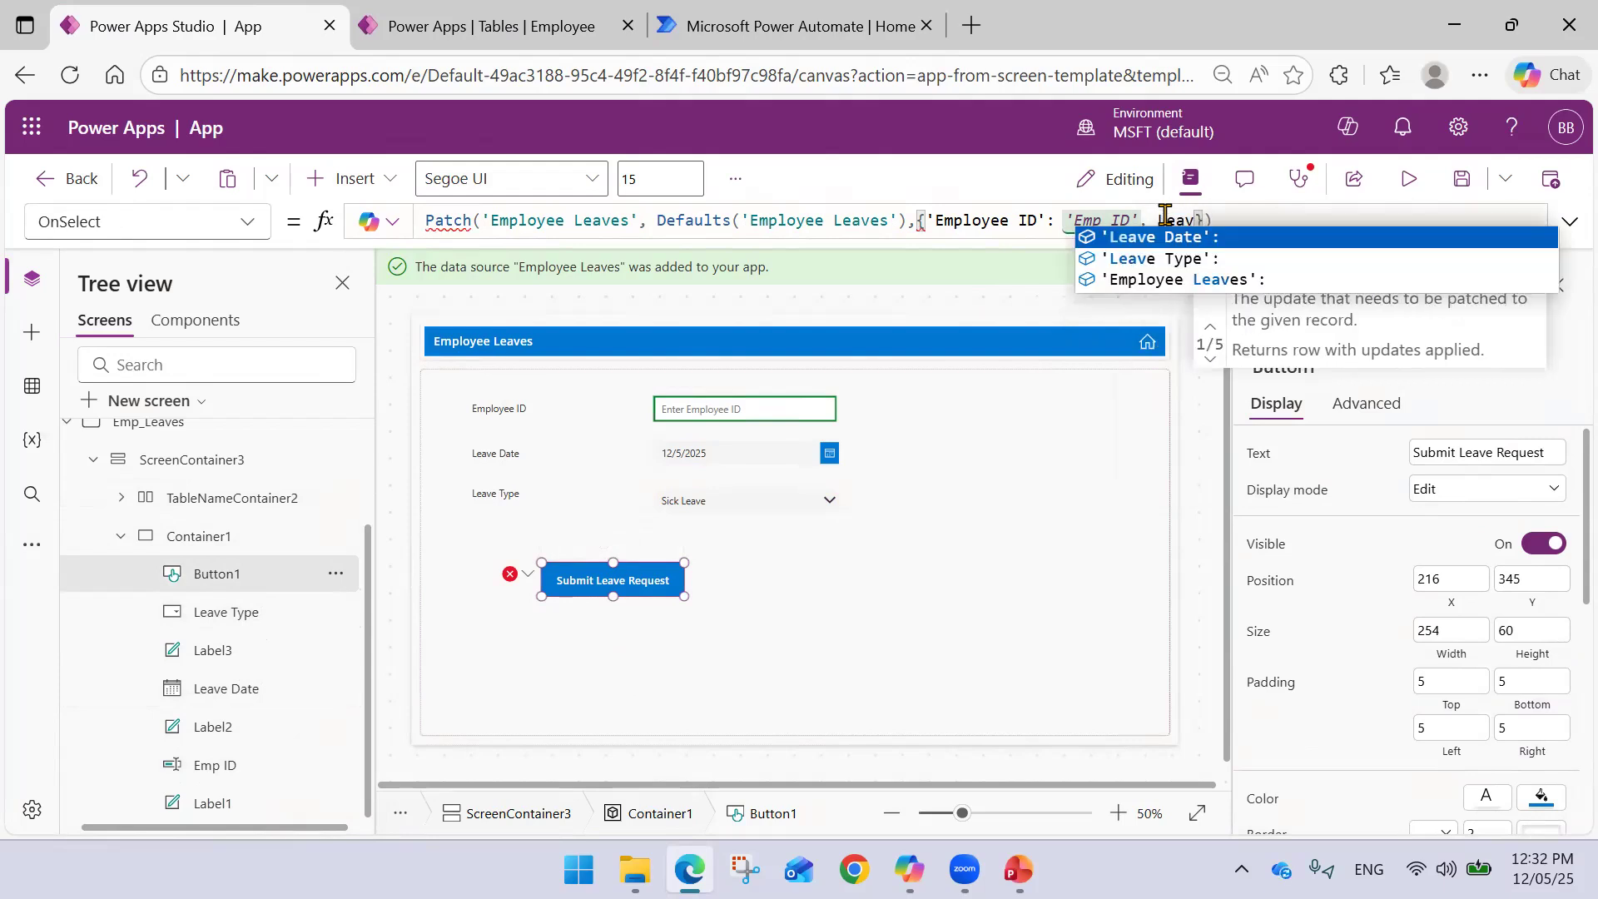
{"action": "key", "text": "Tab"}
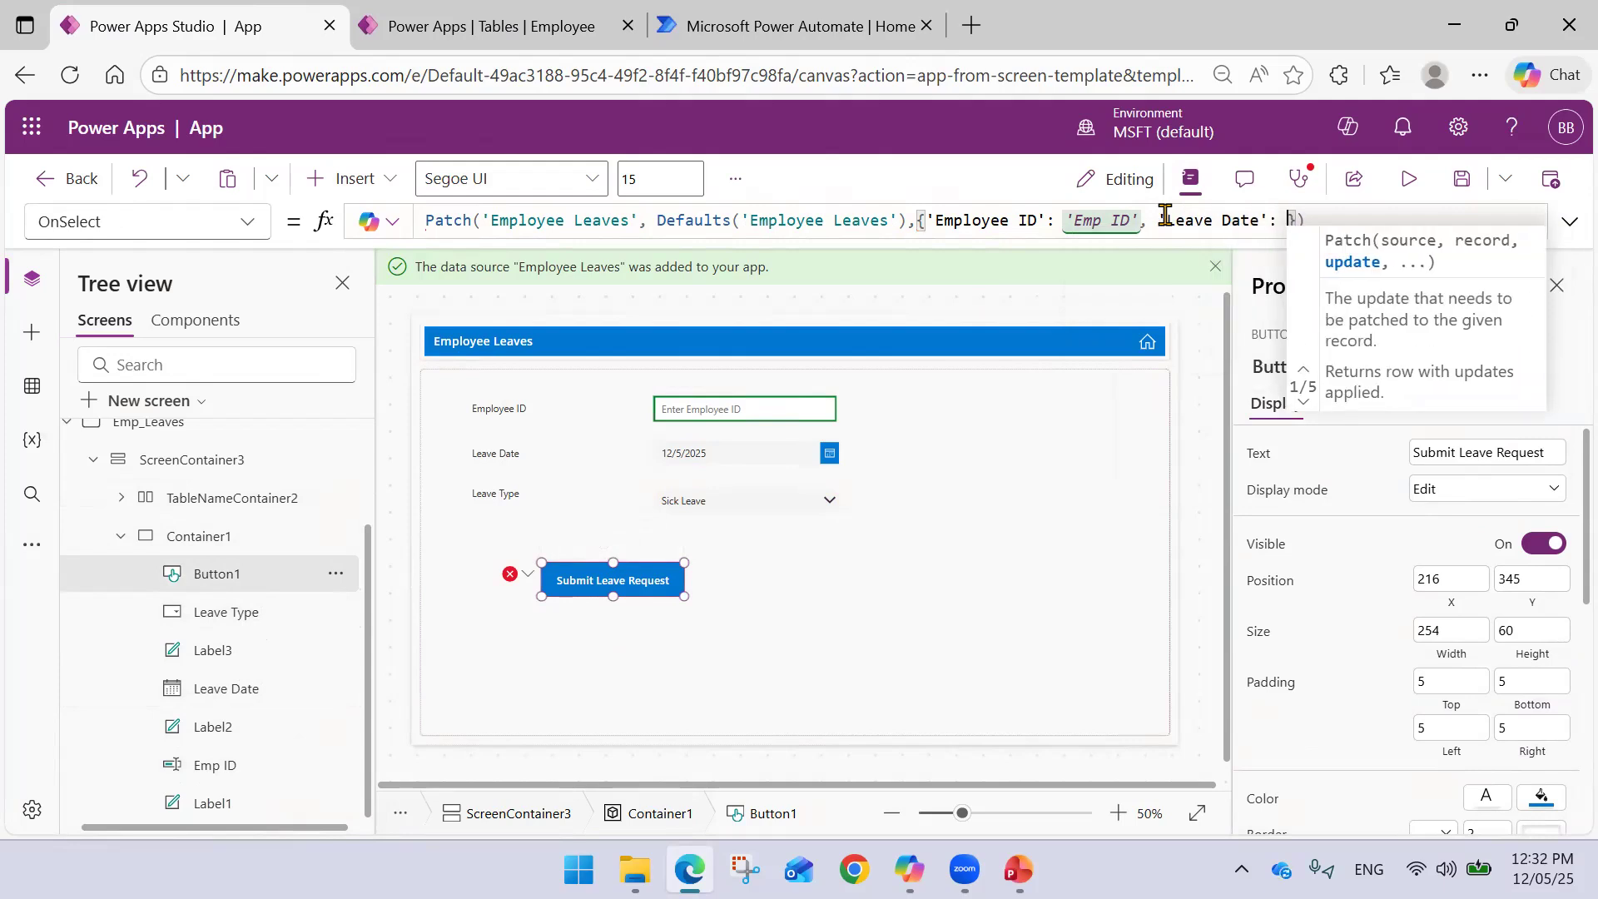
{"action": "type", "text": "Leave"}
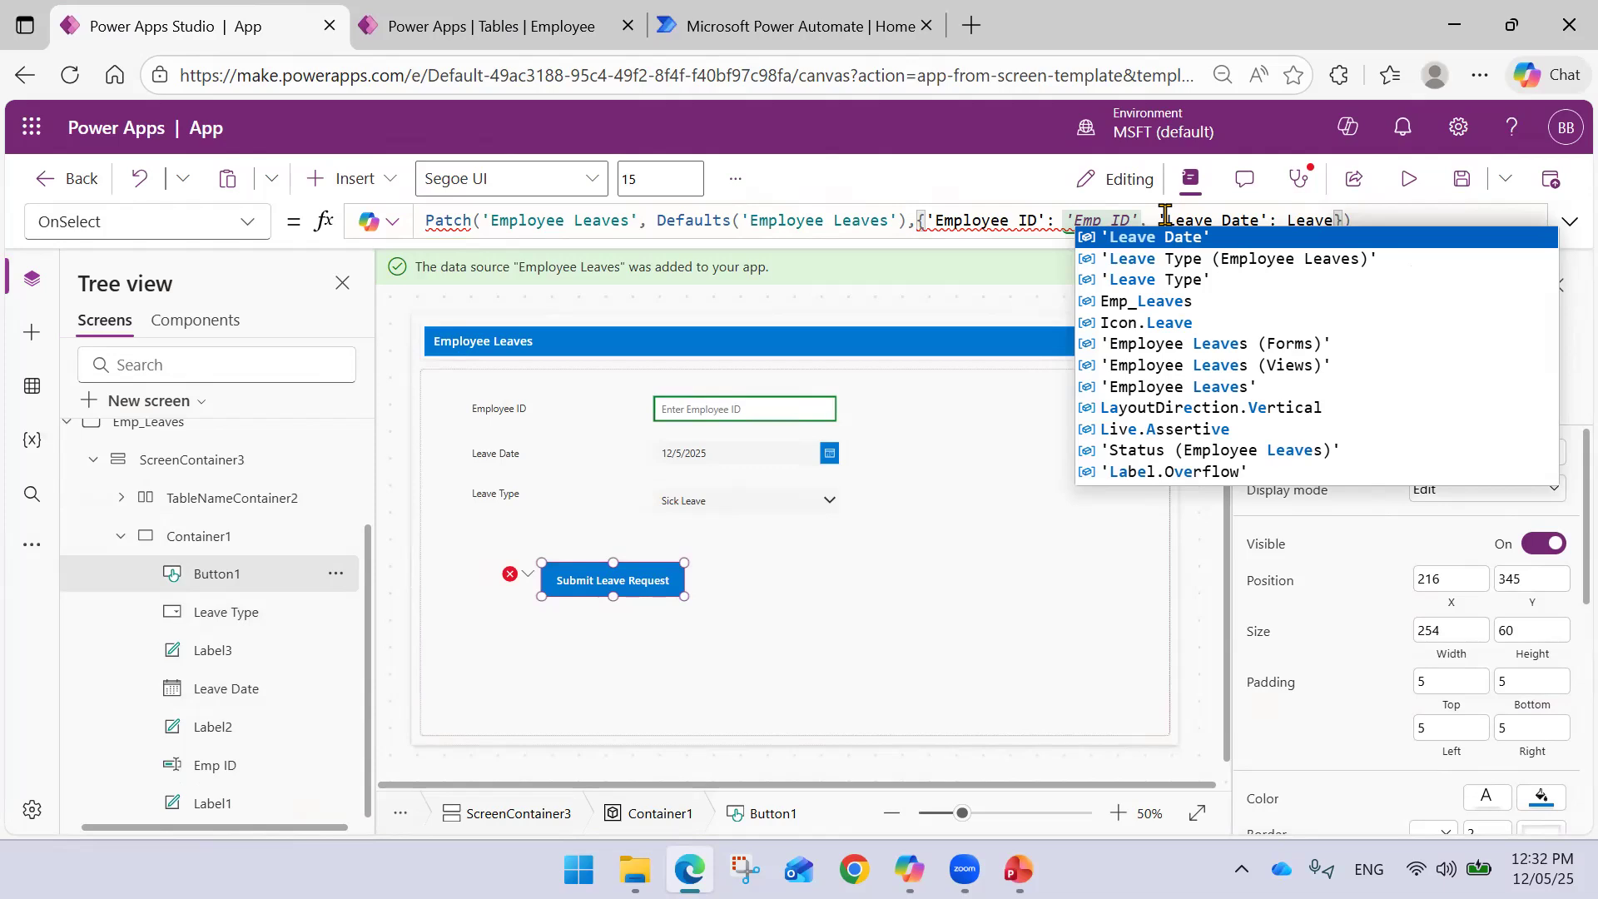
{"action": "key", "text": "Tab"}
{"action": "type", "text": "."}
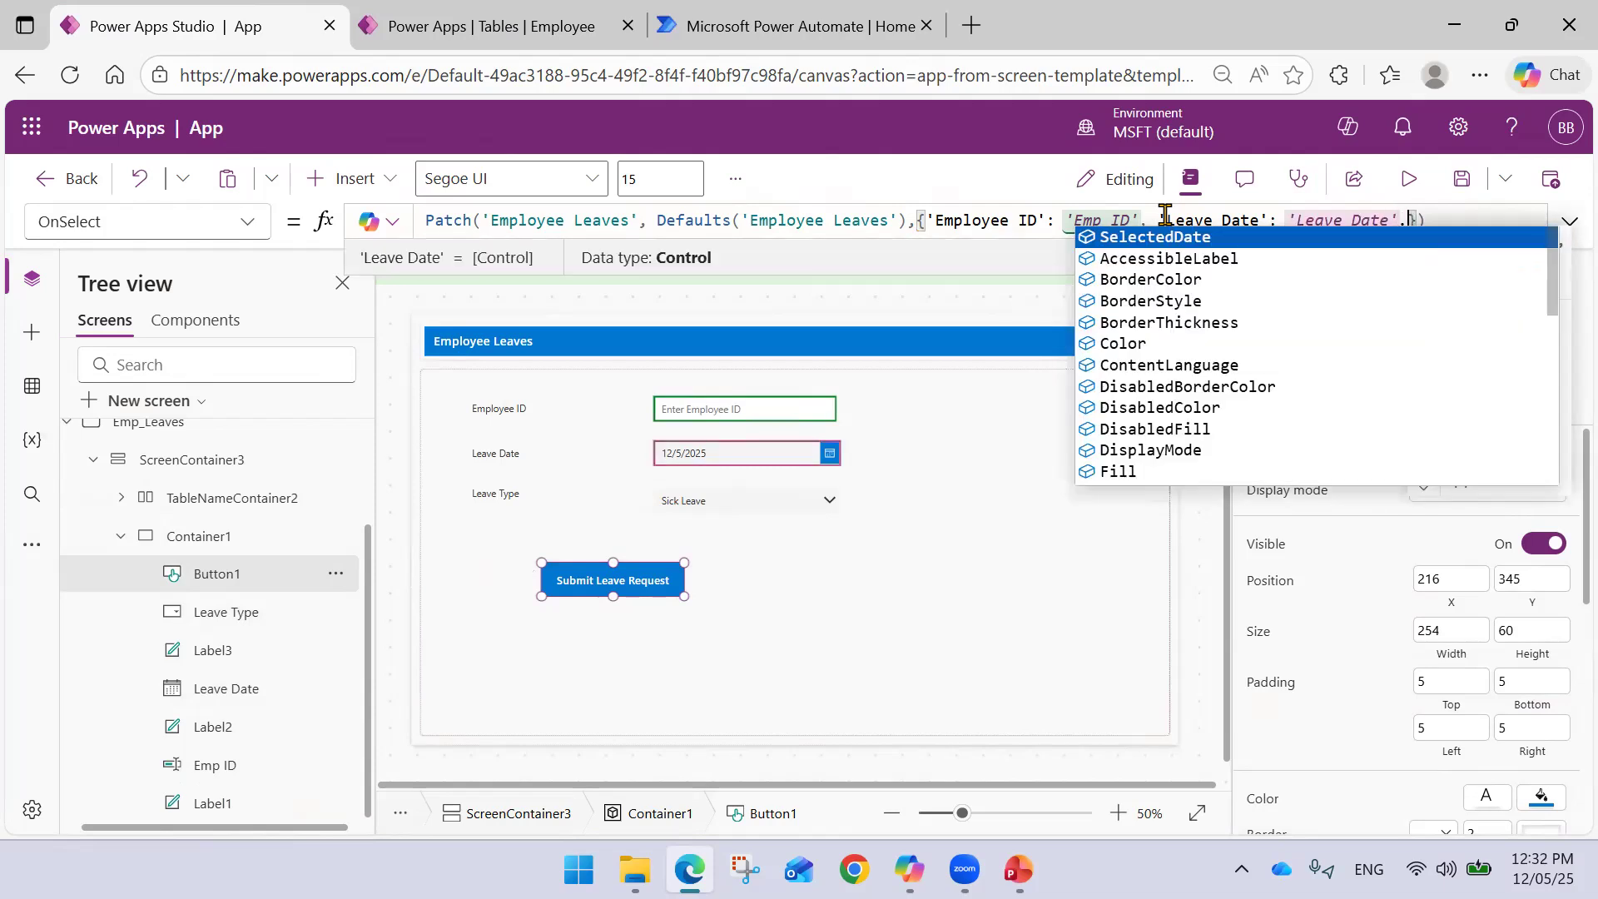
{"action": "key", "text": "Tab"}
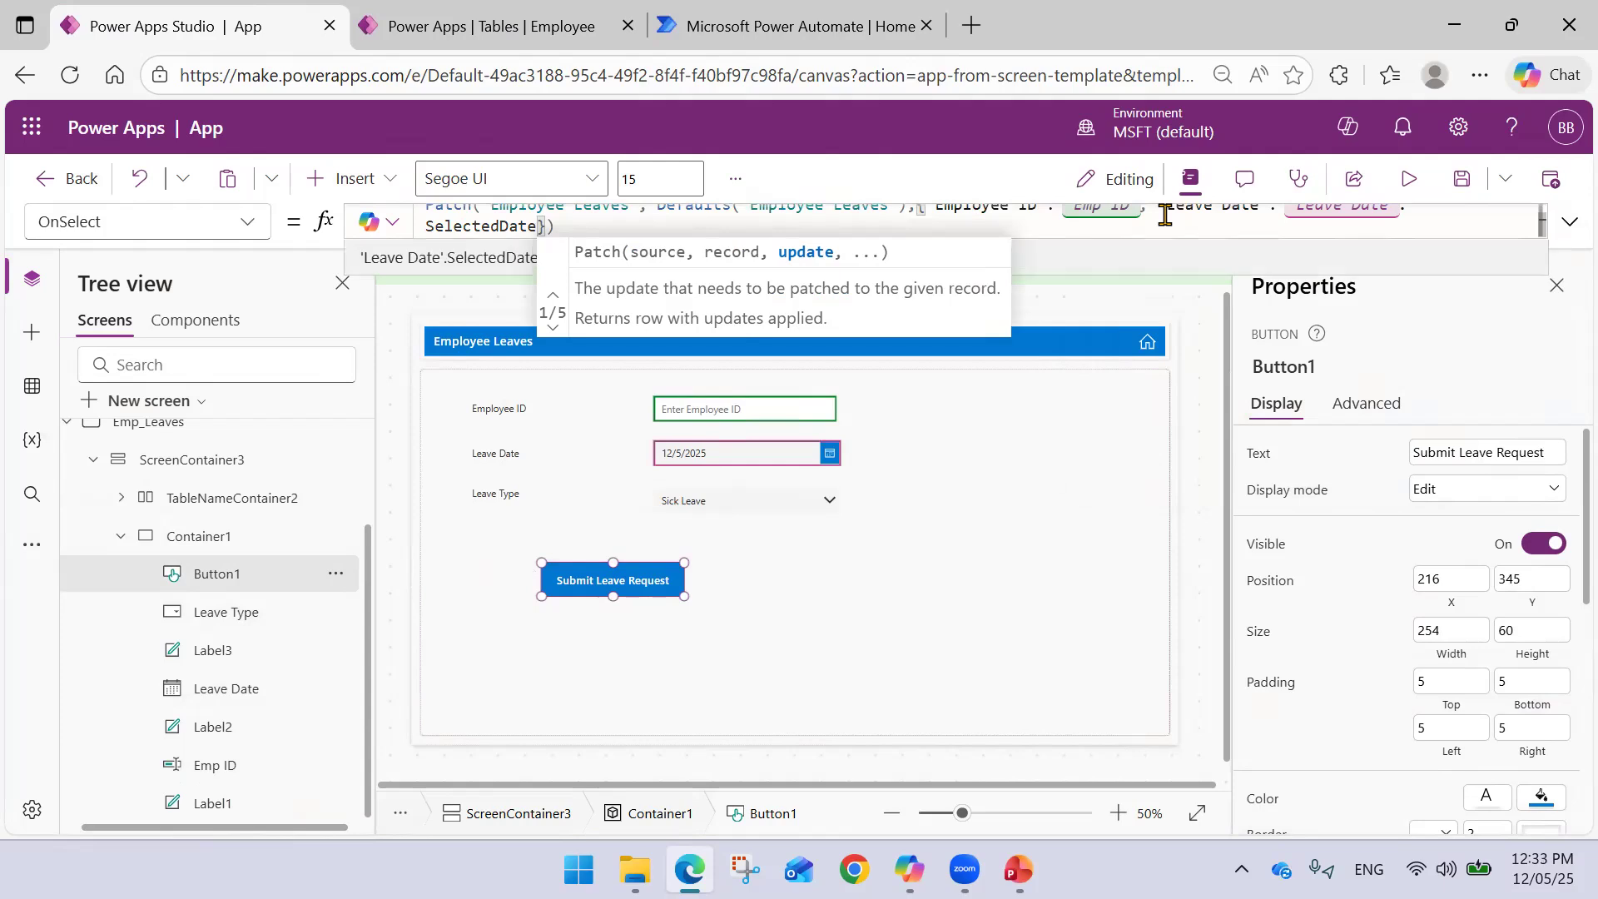
{"action": "left_click", "coordinate": [1138, 216]}
{"action": "type", "text": "."}
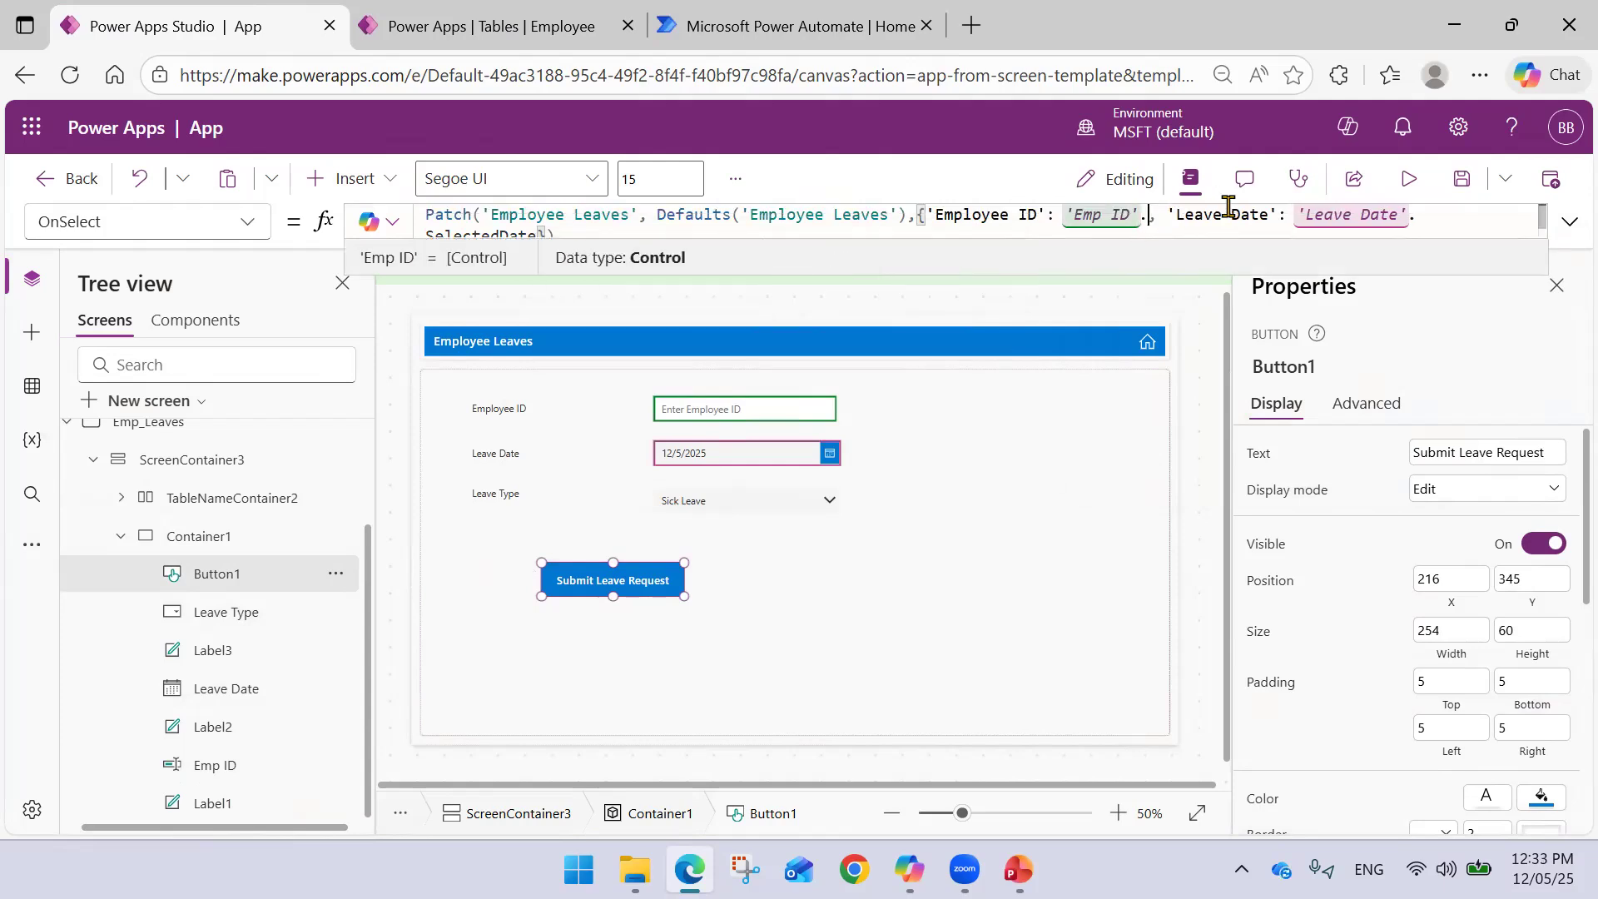
{"action": "key", "text": "Tab"}
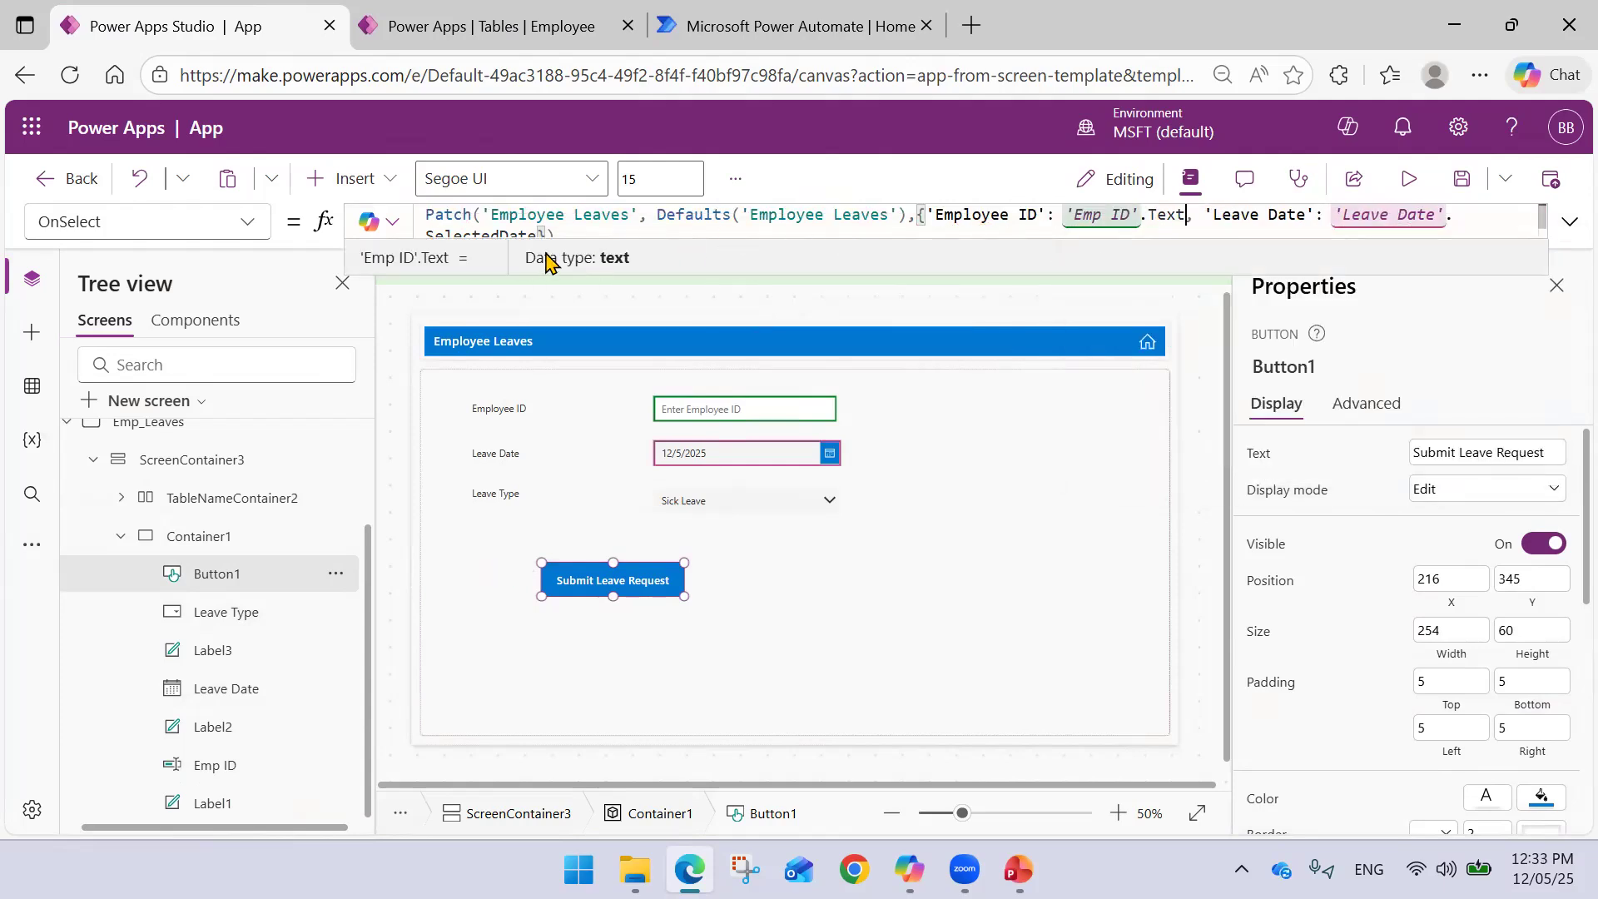
- Add 'Leave Type': 'Leave Type'.SelectedText.Value to the Patch record
{"action": "left_click", "coordinate": [554, 226]}
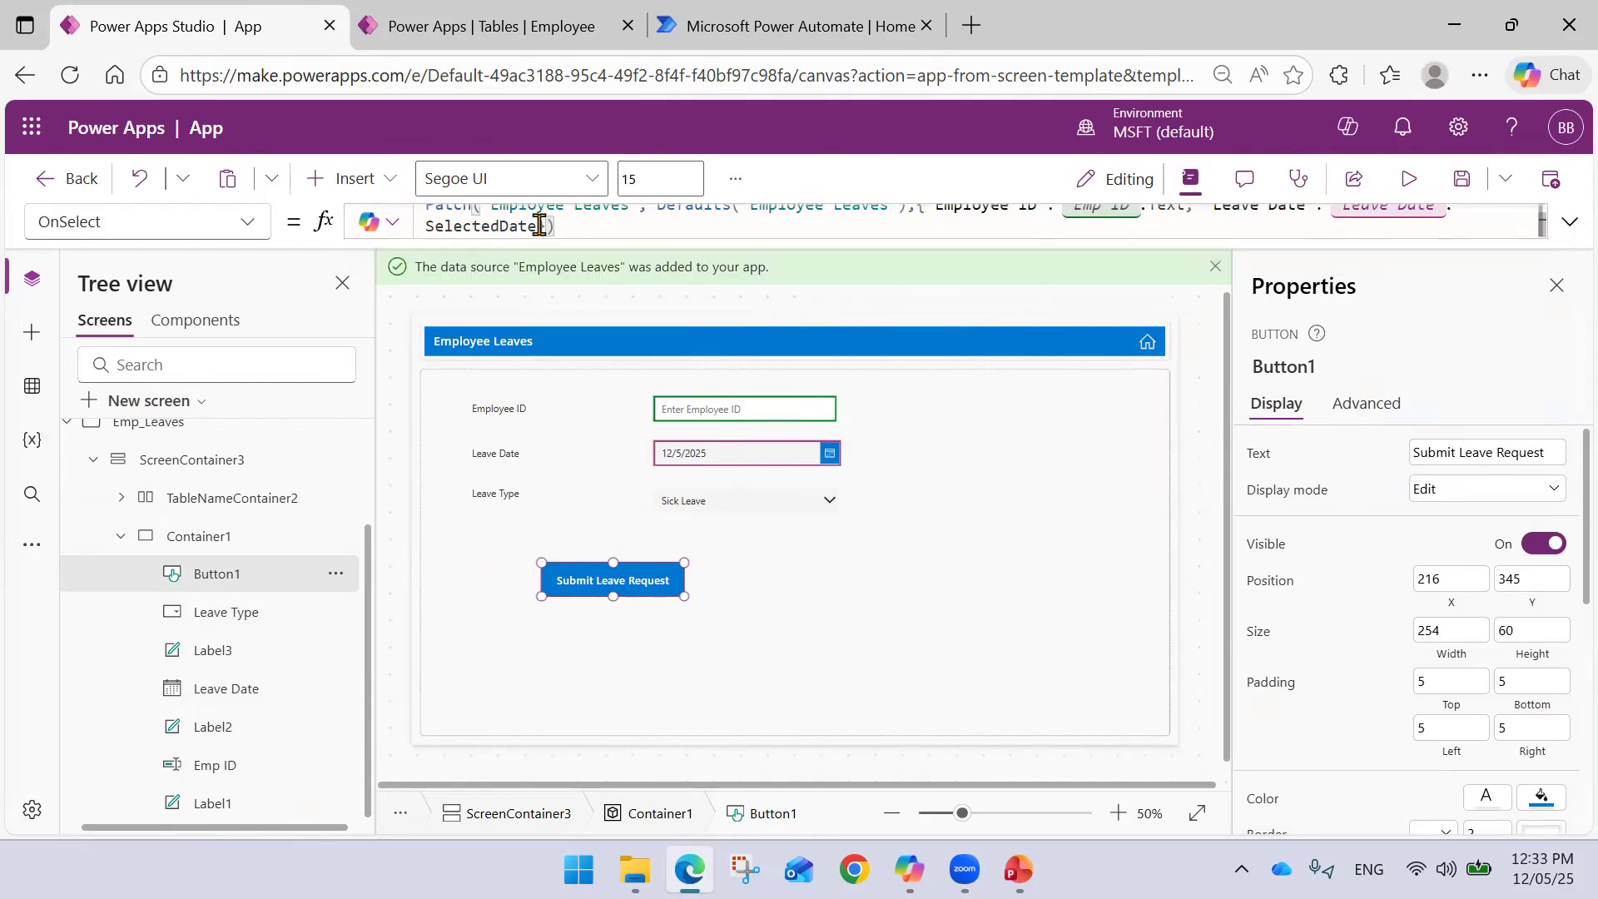
{"action": "left_click", "coordinate": [539, 226]}
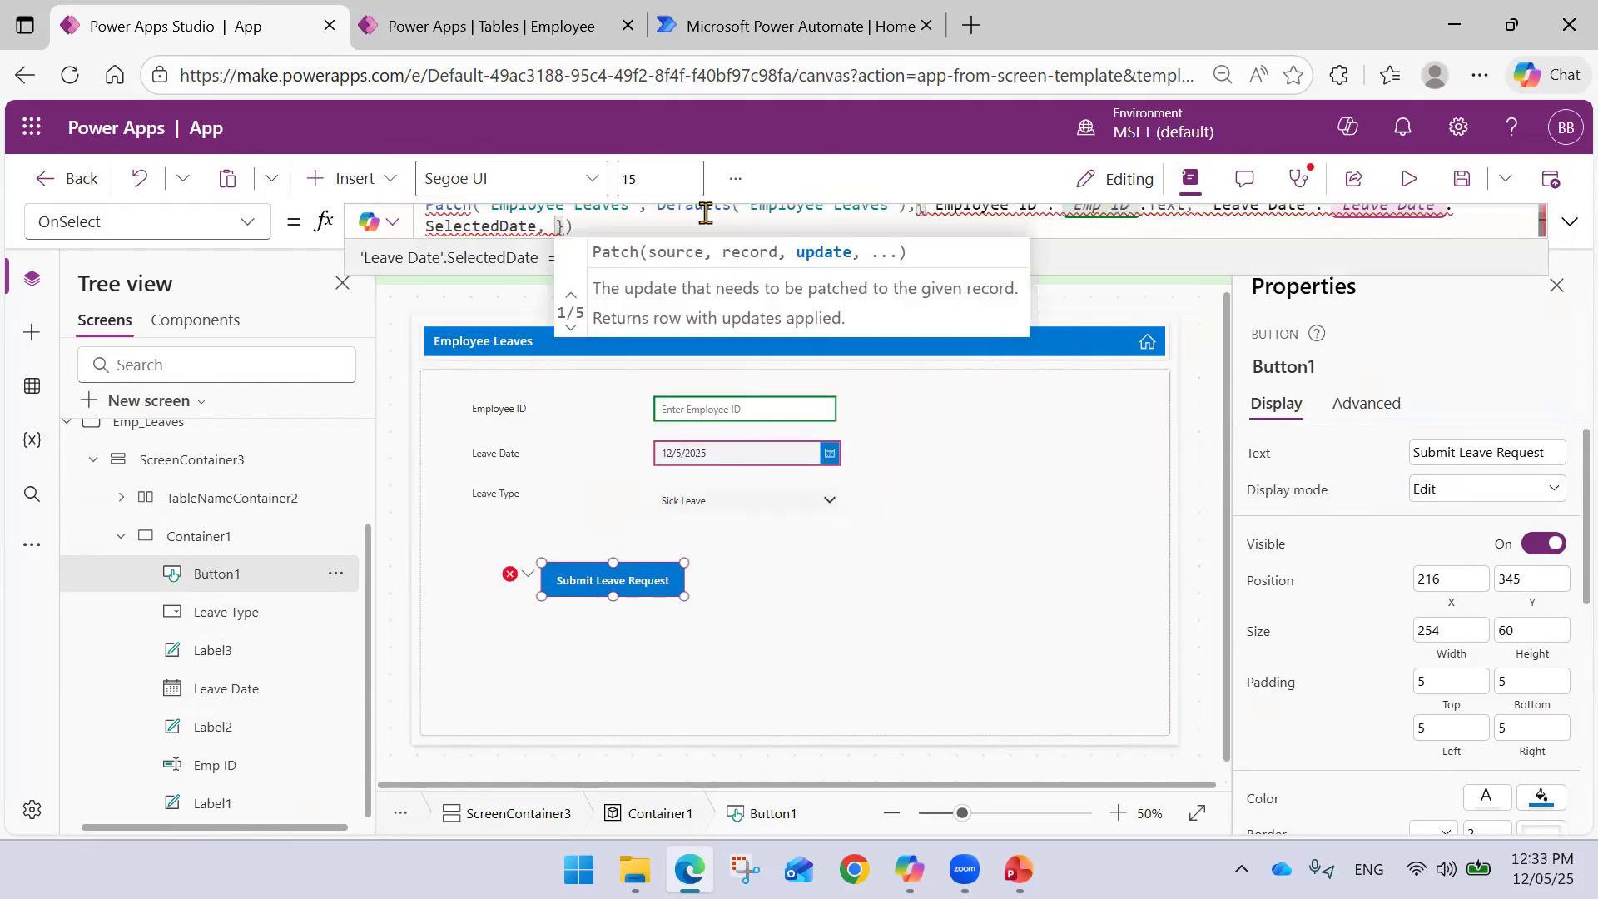
{"action": "type", "text": "Leave"}
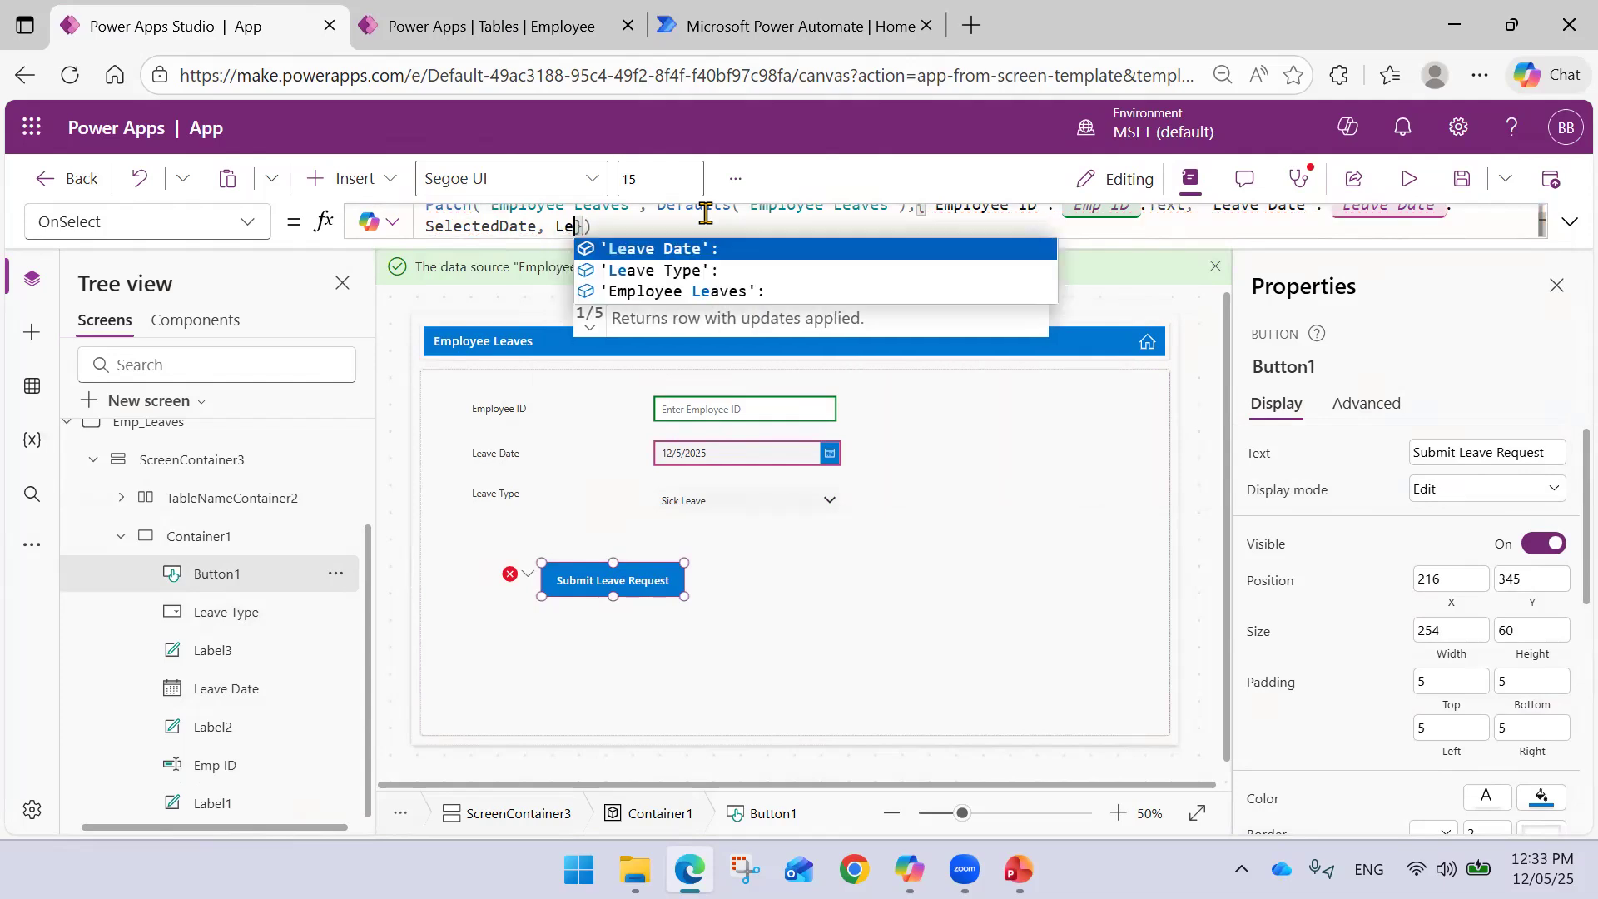
{"action": "key", "text": "Down"}
{"action": "key", "text": "Tab"}
{"action": "type", "text": "Leave Type': Leave"}
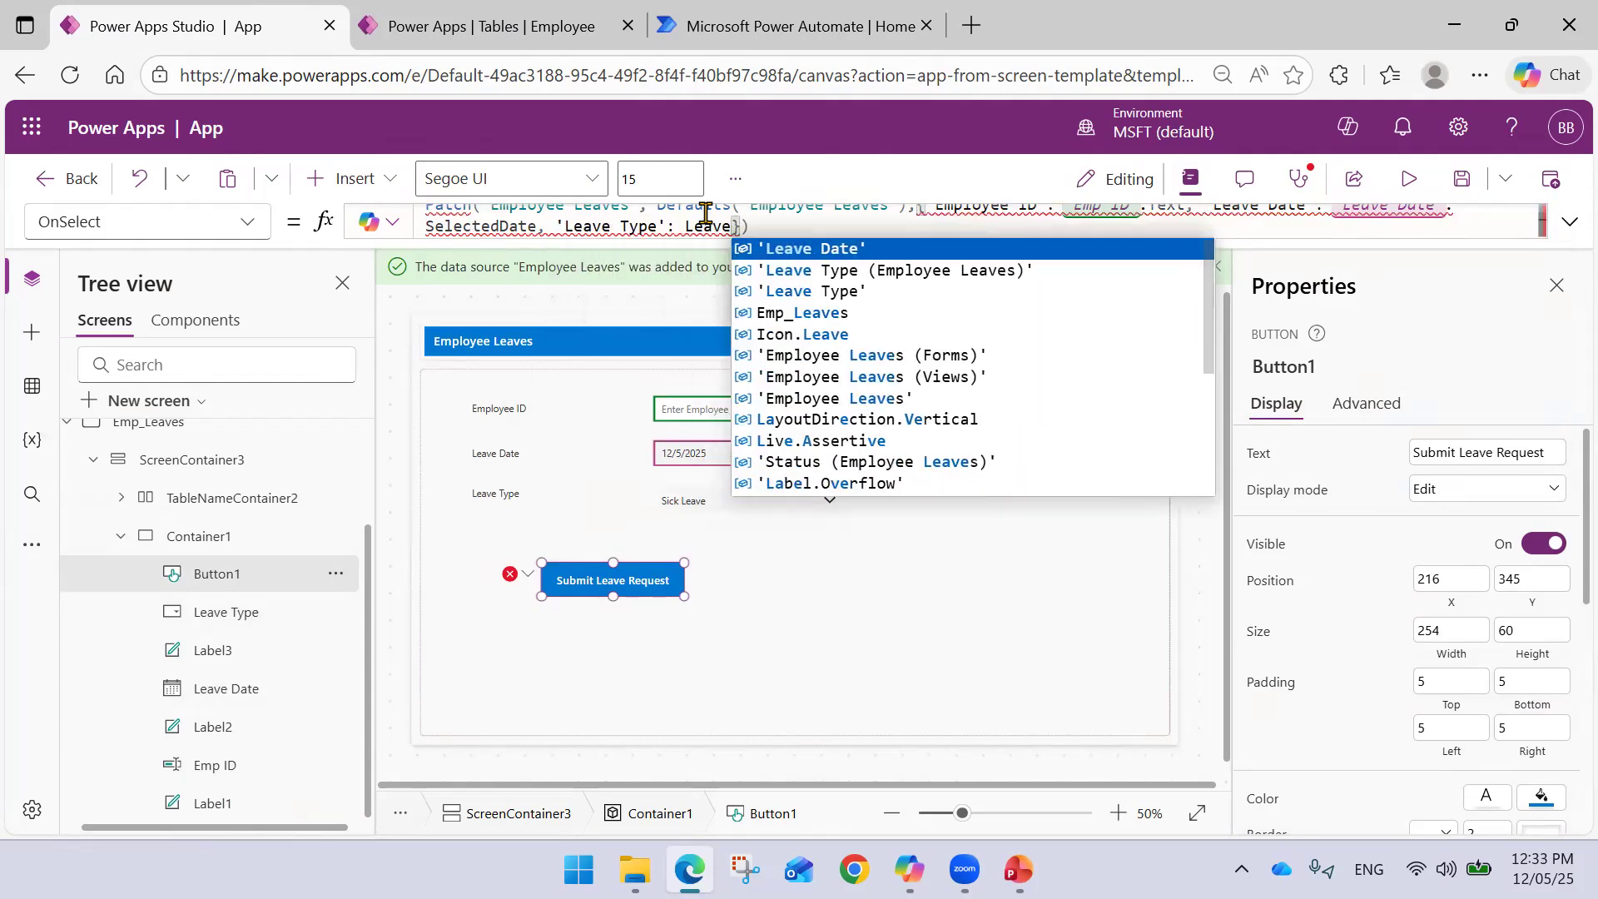
{"action": "key", "text": "Down"}
{"action": "key", "text": "Down"}
{"action": "key", "text": "Tab"}
{"action": "type", "text": "."}
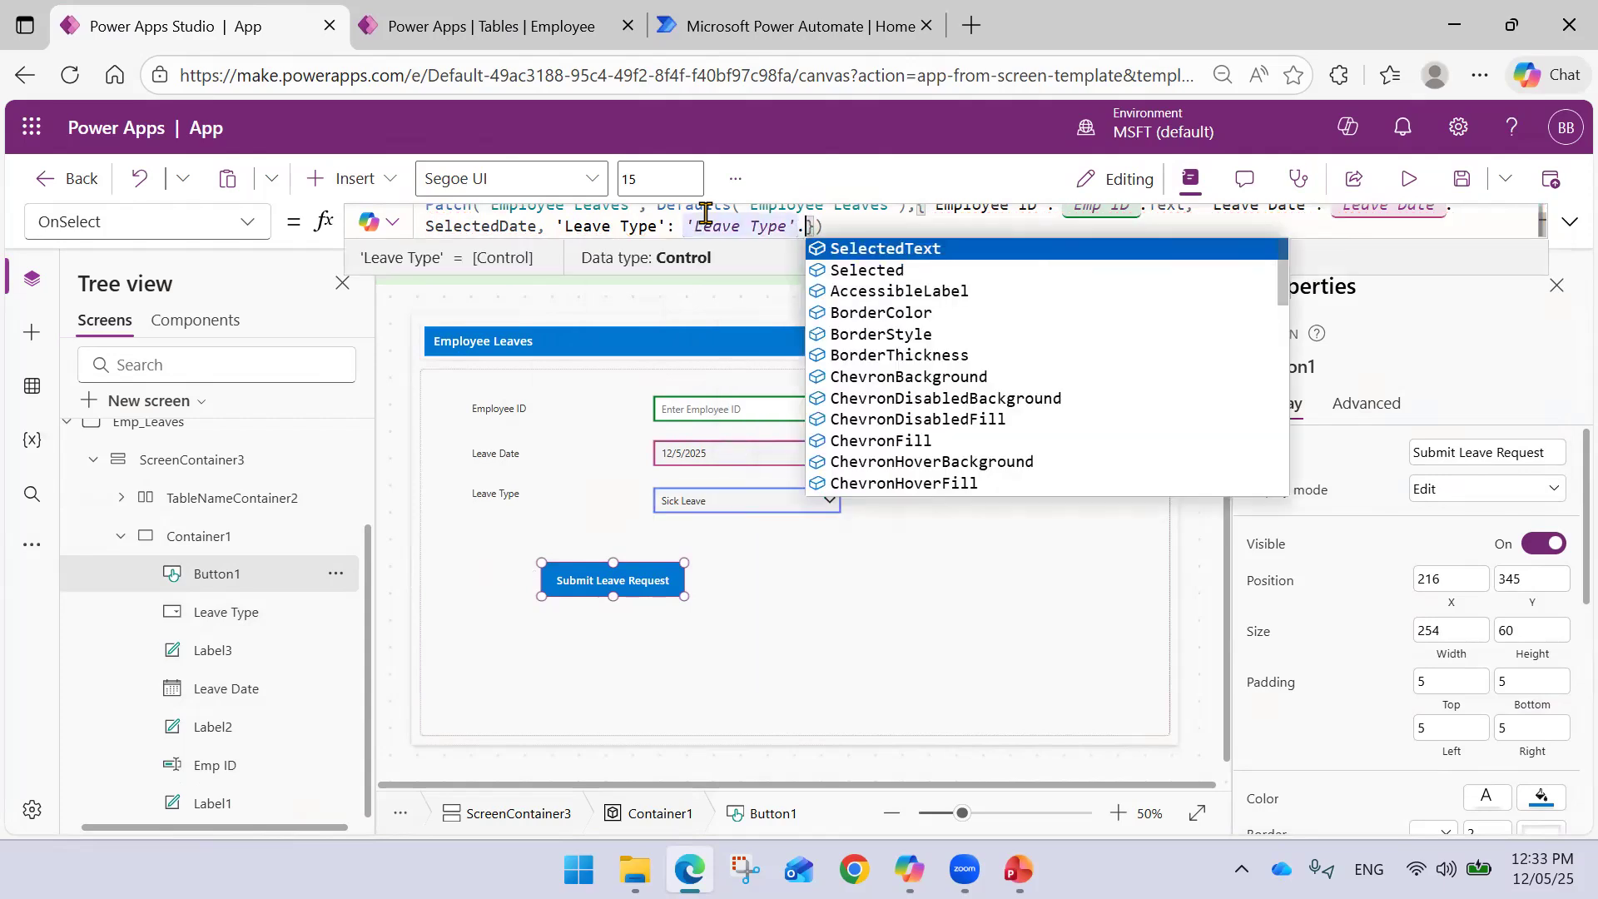
{"action": "key", "text": "Tab"}
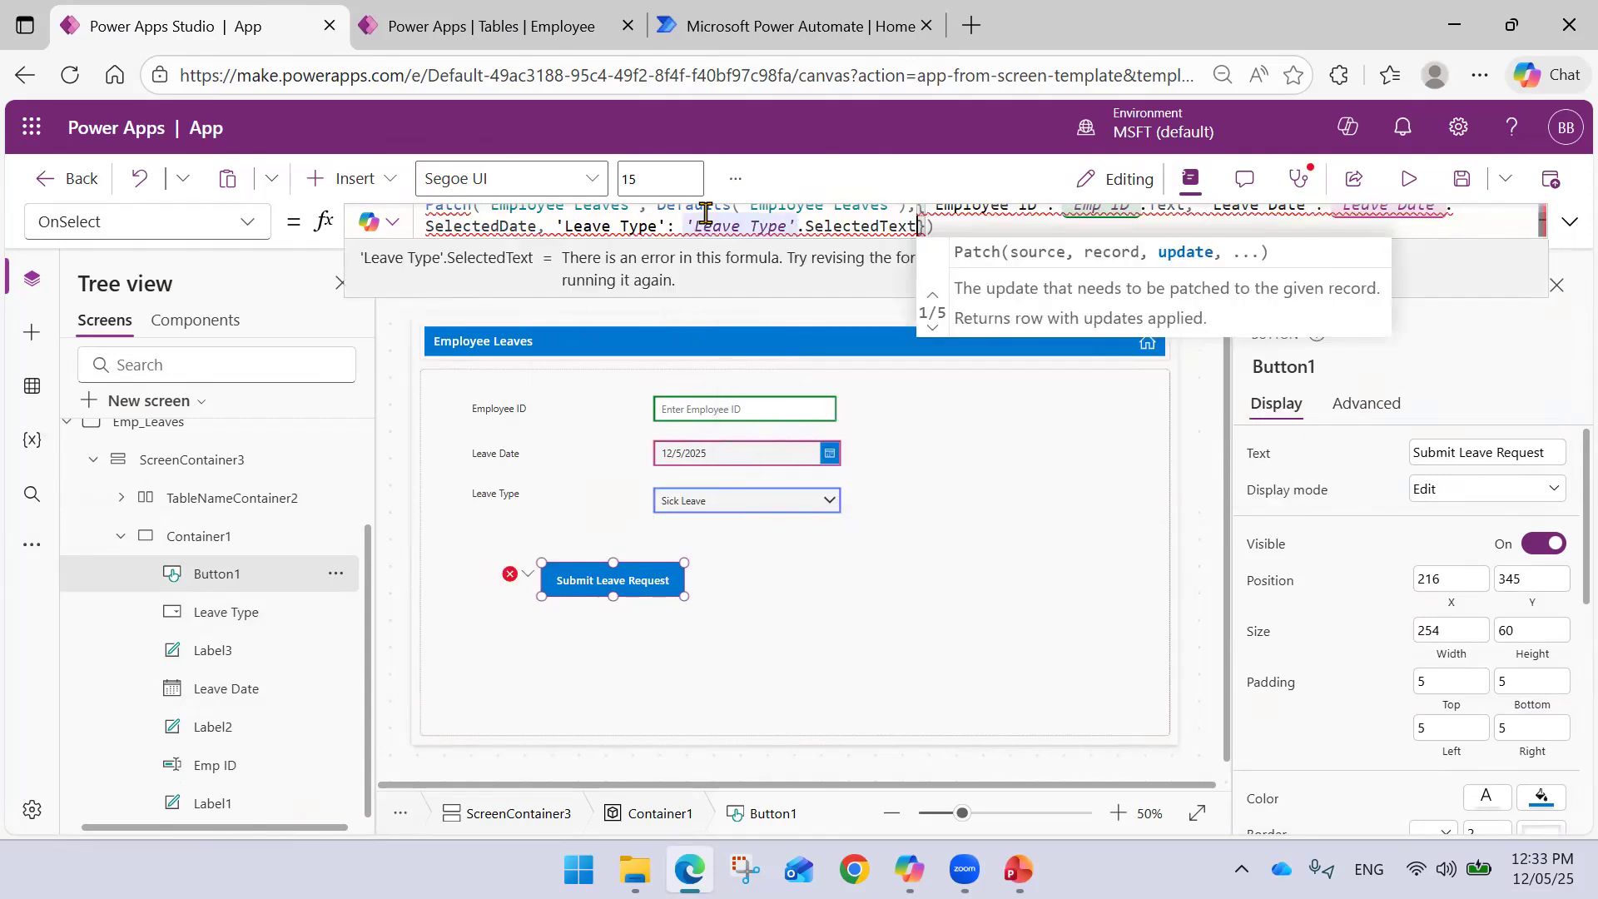
{"action": "mouse_move", "coordinate": [902, 226]}
{"action": "type", "text": ".Value"}
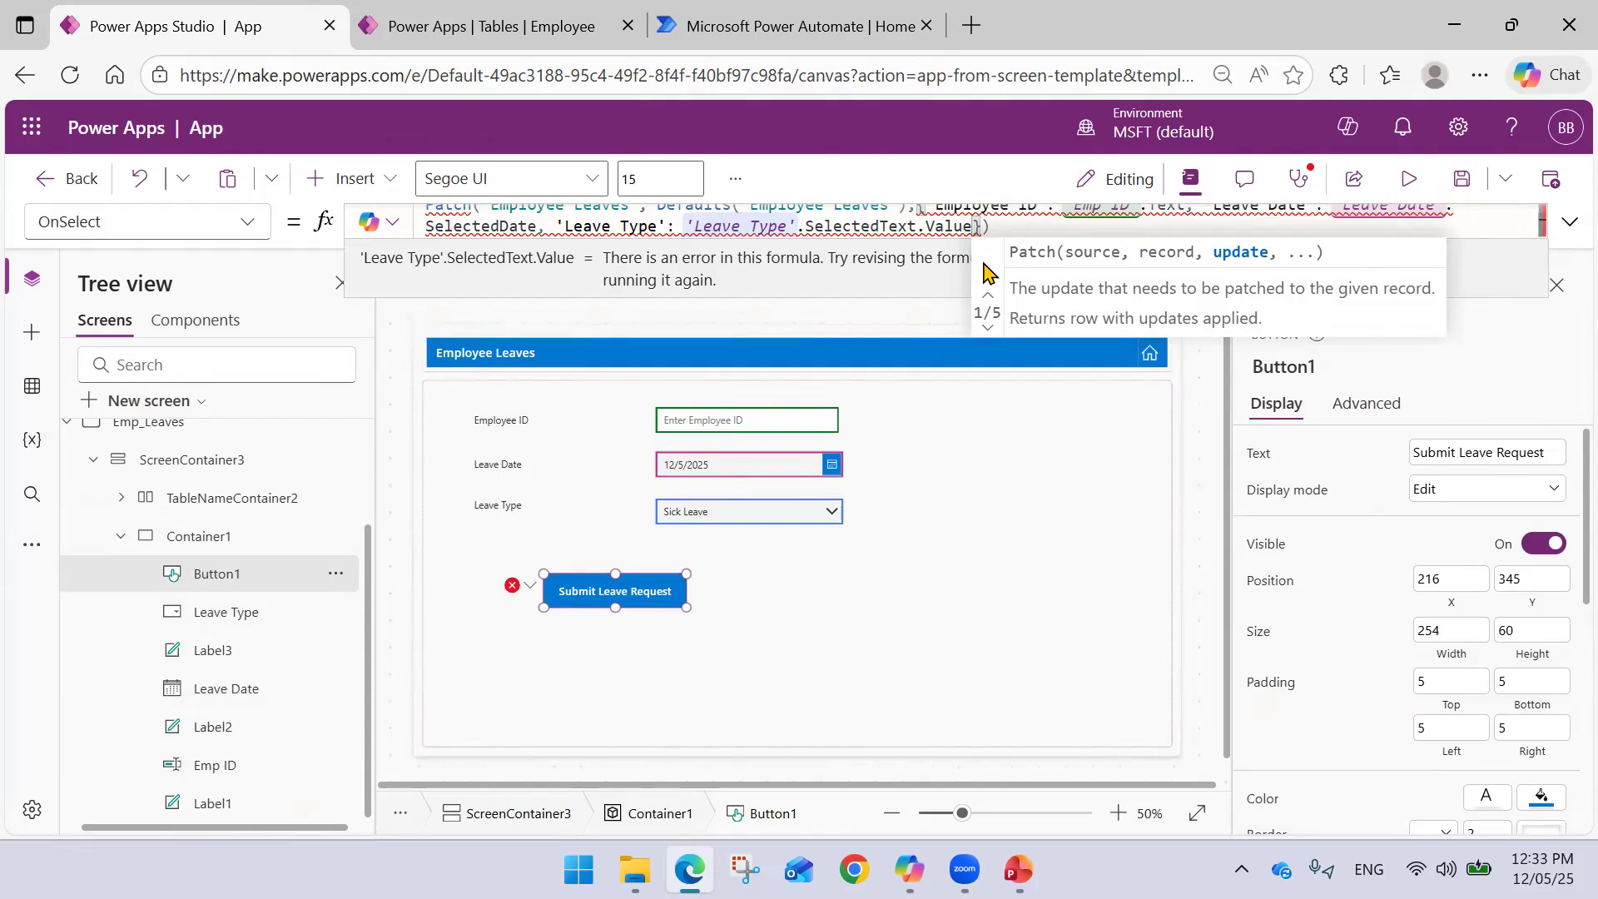
- In the expanded formula, remove the stray dot and delete the SelectedText-based 'Leave Type' entry
{"action": "left_click", "coordinate": [1567, 225]}
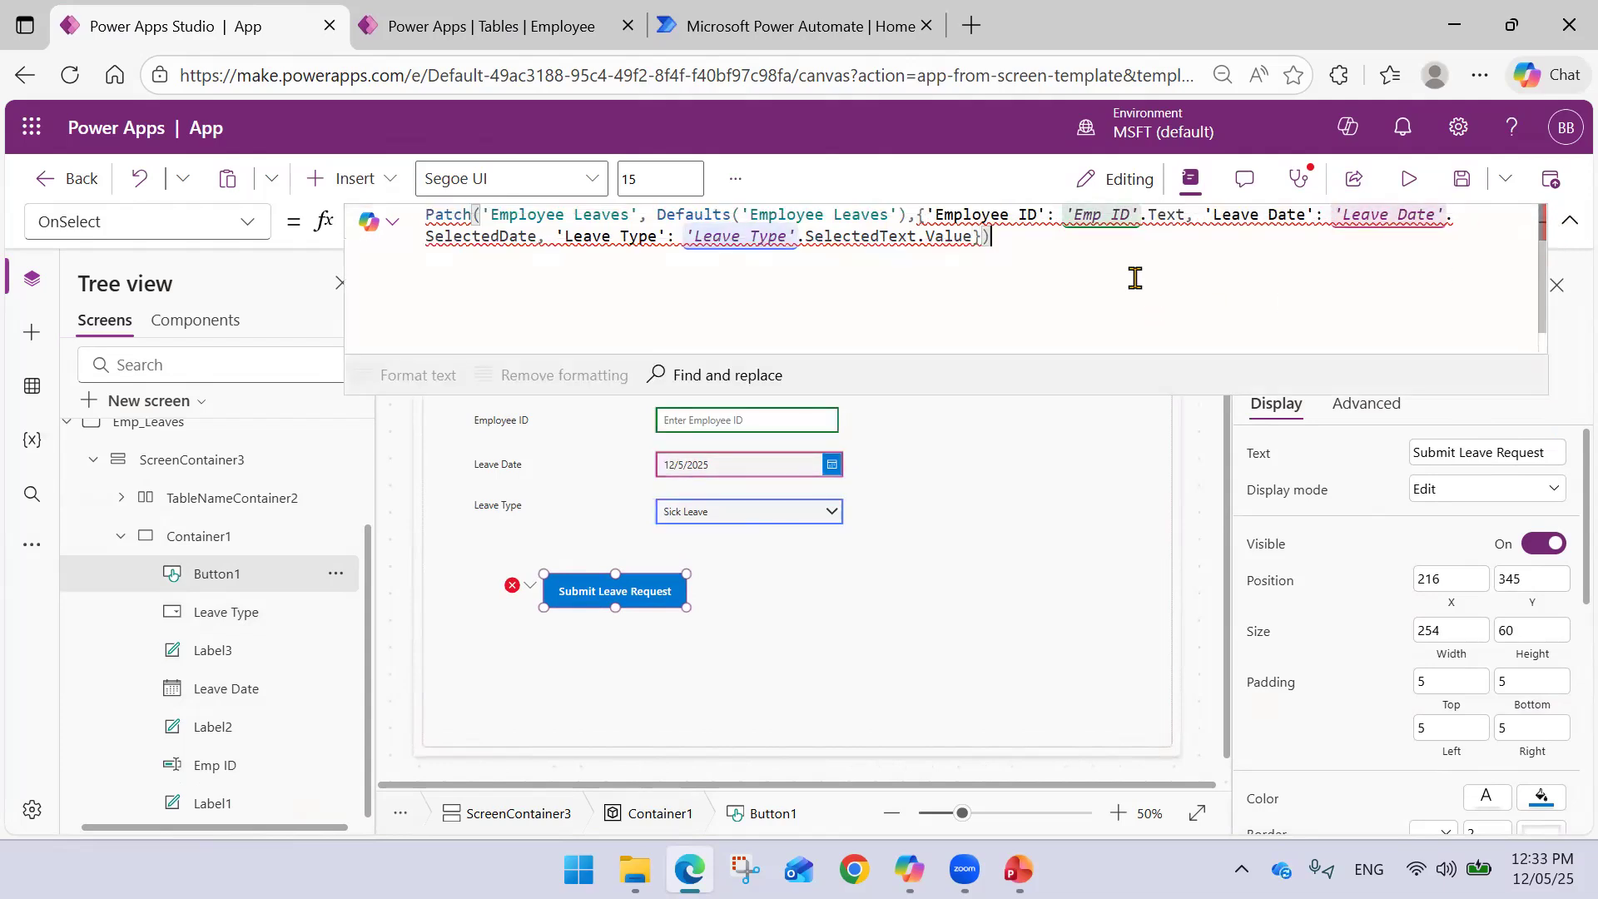
{"action": "left_click", "coordinate": [1188, 218]}
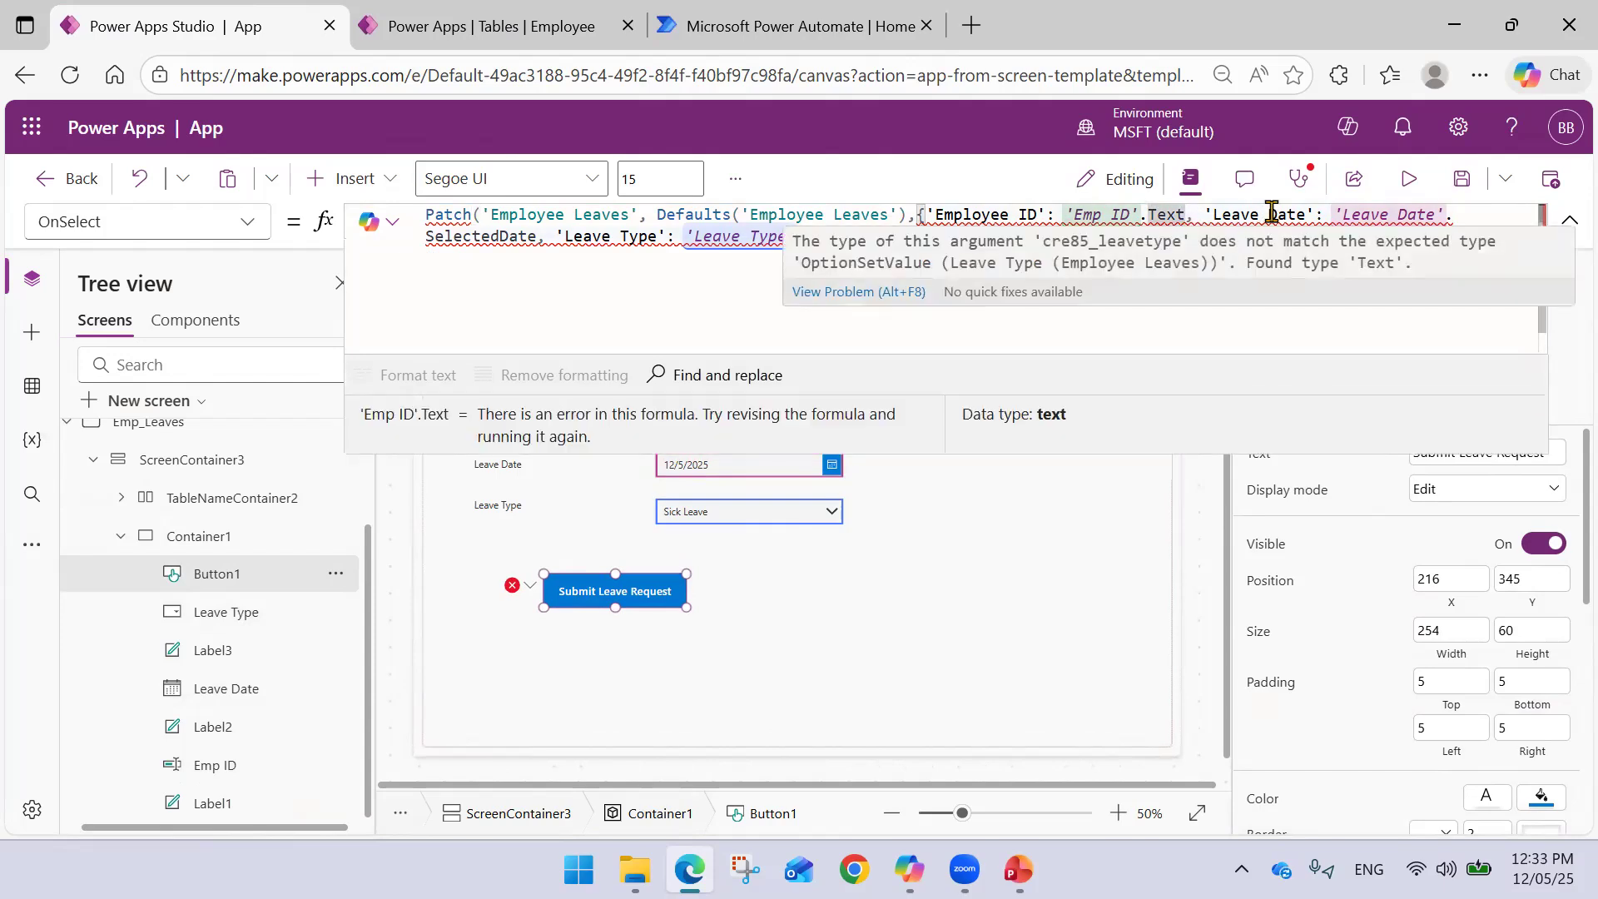
{"action": "type", "text": "."}
{"action": "key", "text": "BackSpace"}
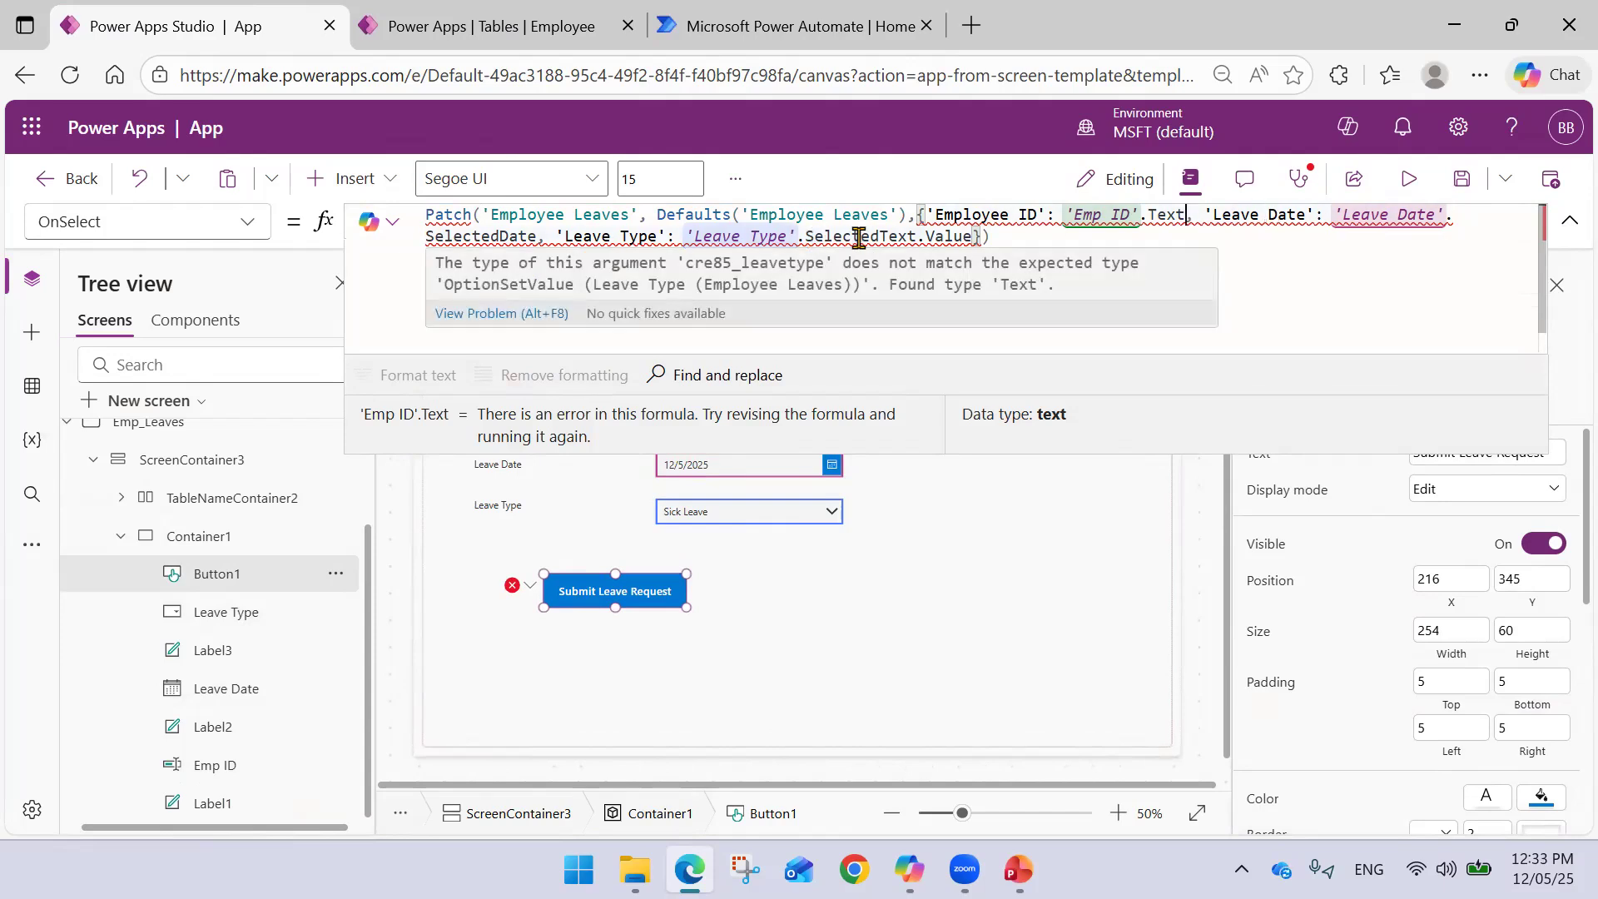
{"action": "double_click", "coordinate": [938, 236]}
{"action": "key", "text": "BackSpace"}
{"action": "key", "text": "BackSpace"}
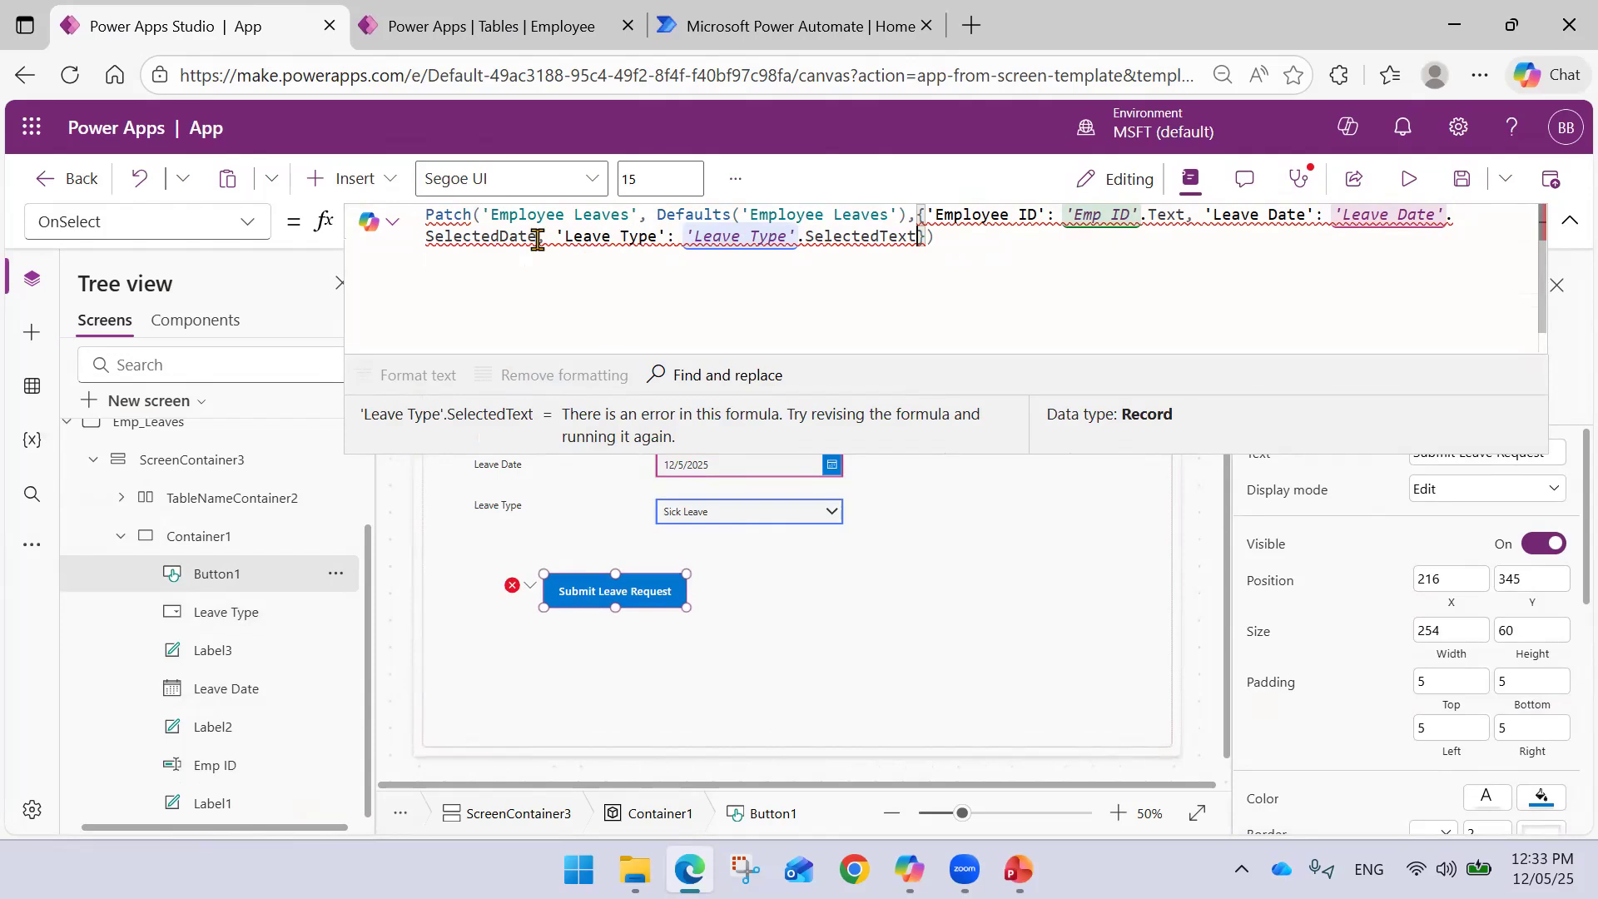
{"action": "left_click", "coordinate": [537, 237]}
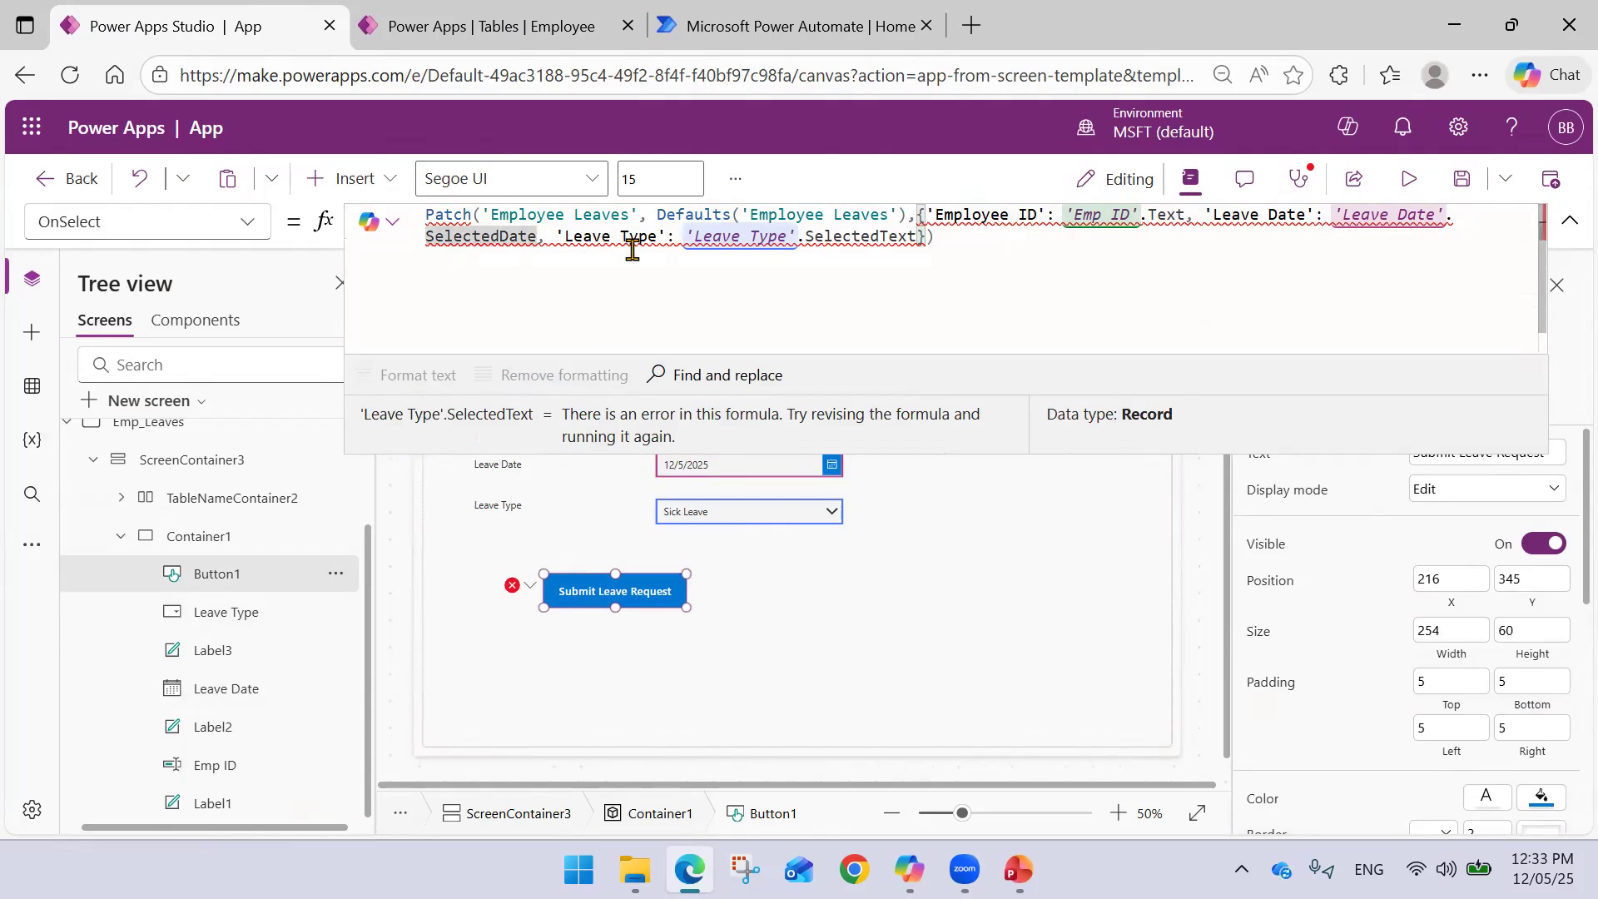
{"action": "left_click", "coordinate": [917, 236], "text": "shift"}
{"action": "key", "text": "BackSpace"}
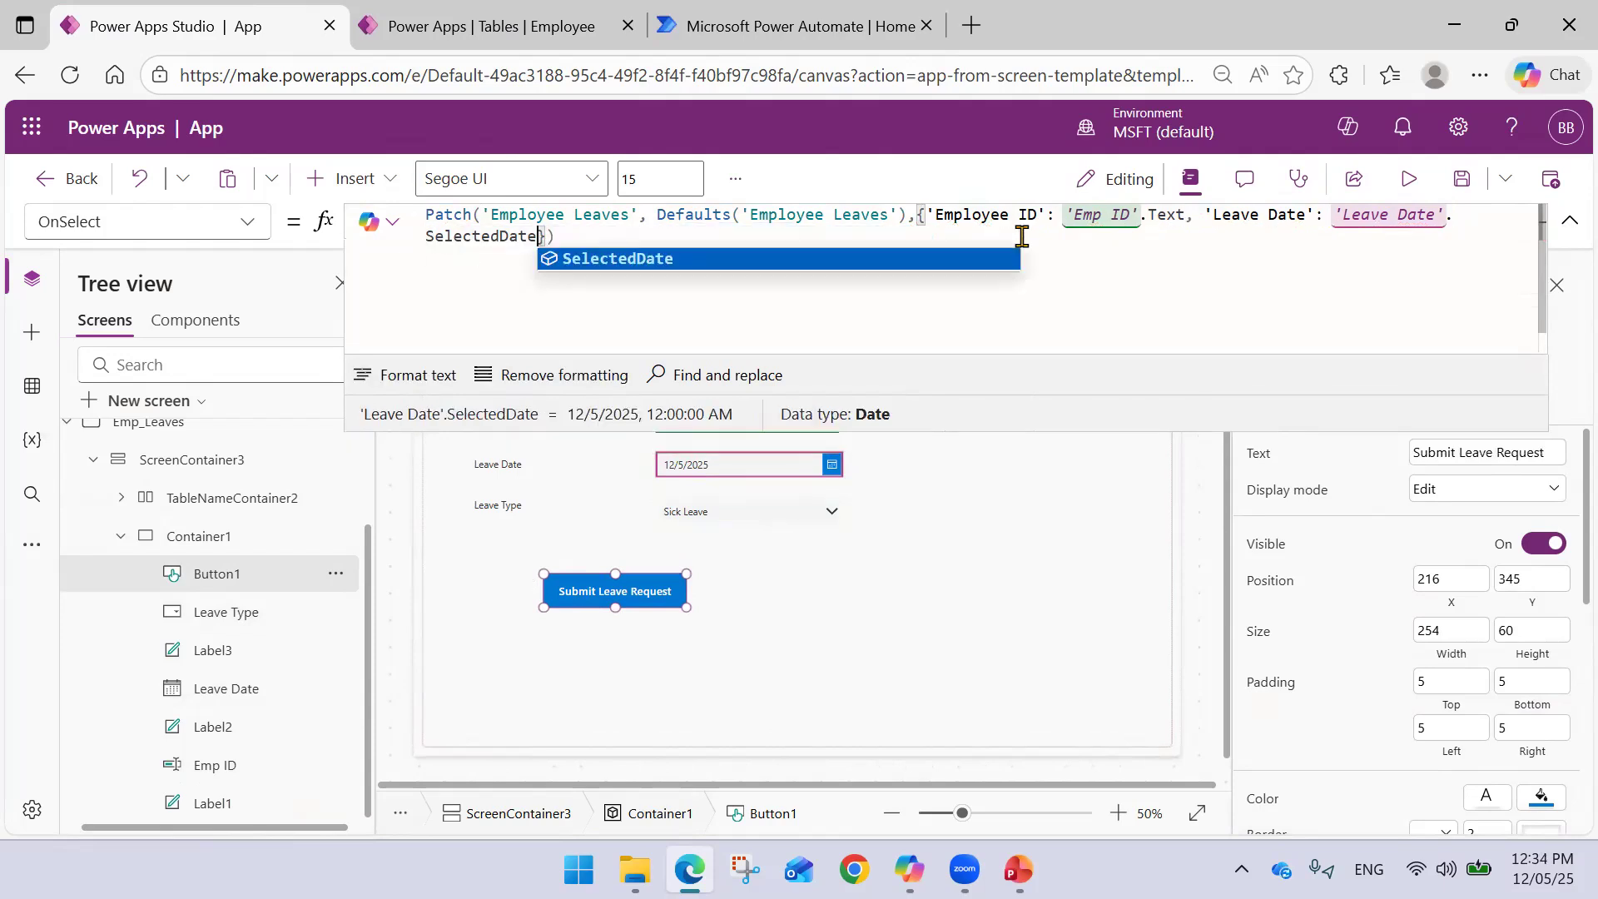
{"action": "key", "text": "Right"}
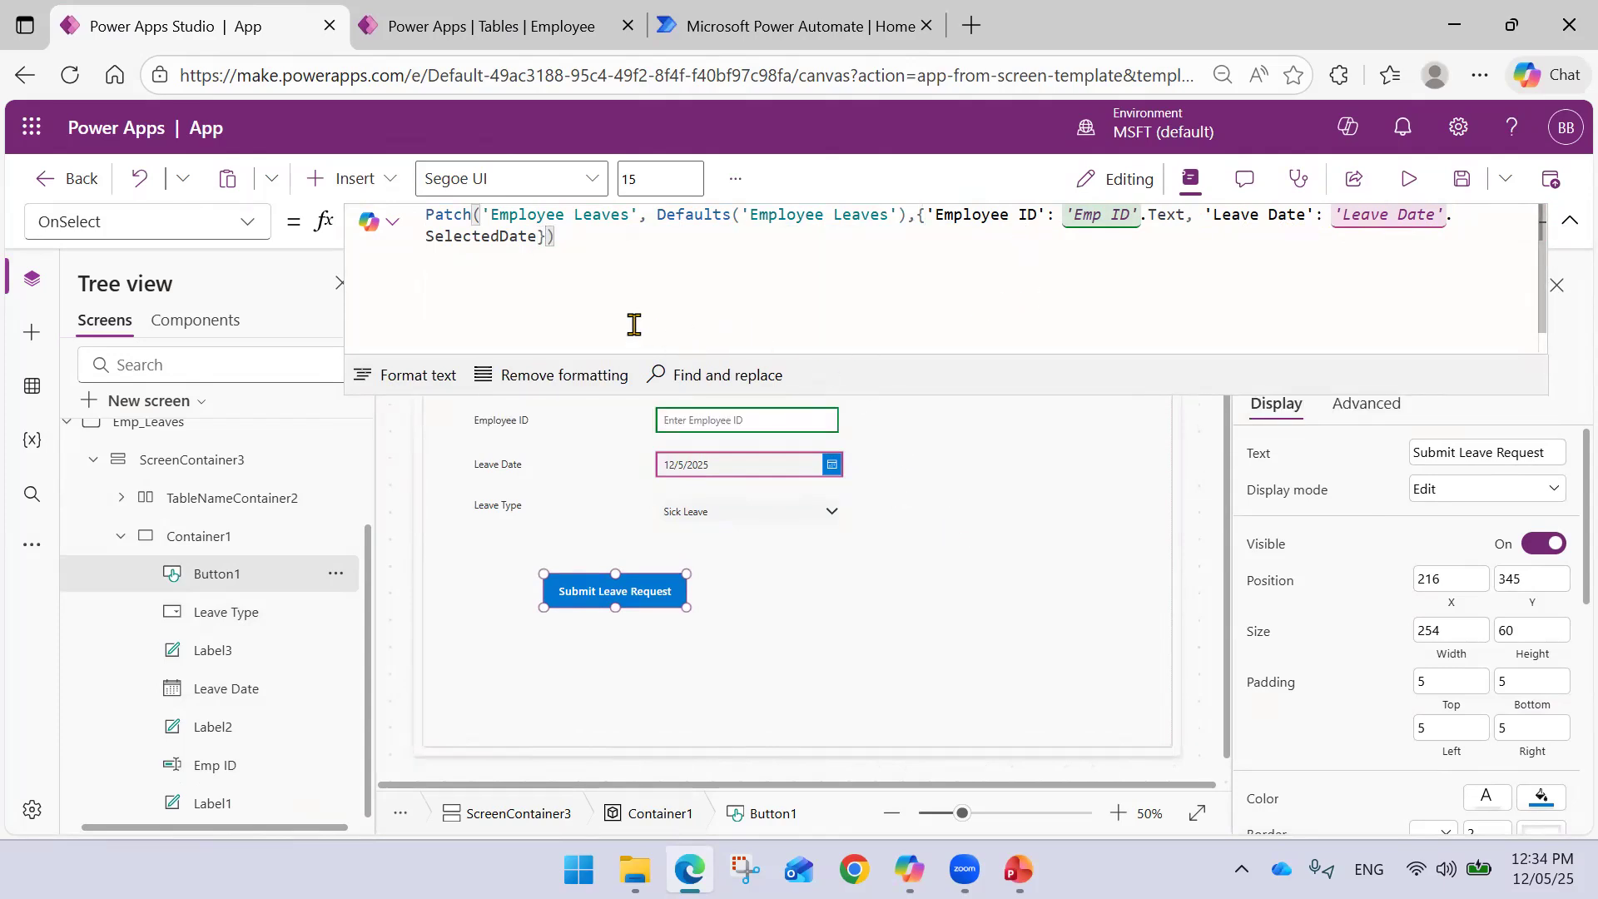
- Re-add 'Leave Type': 'Leave Type'.Selected.Value after the SelectedDate field
{"action": "double_click", "coordinate": [536, 237]}
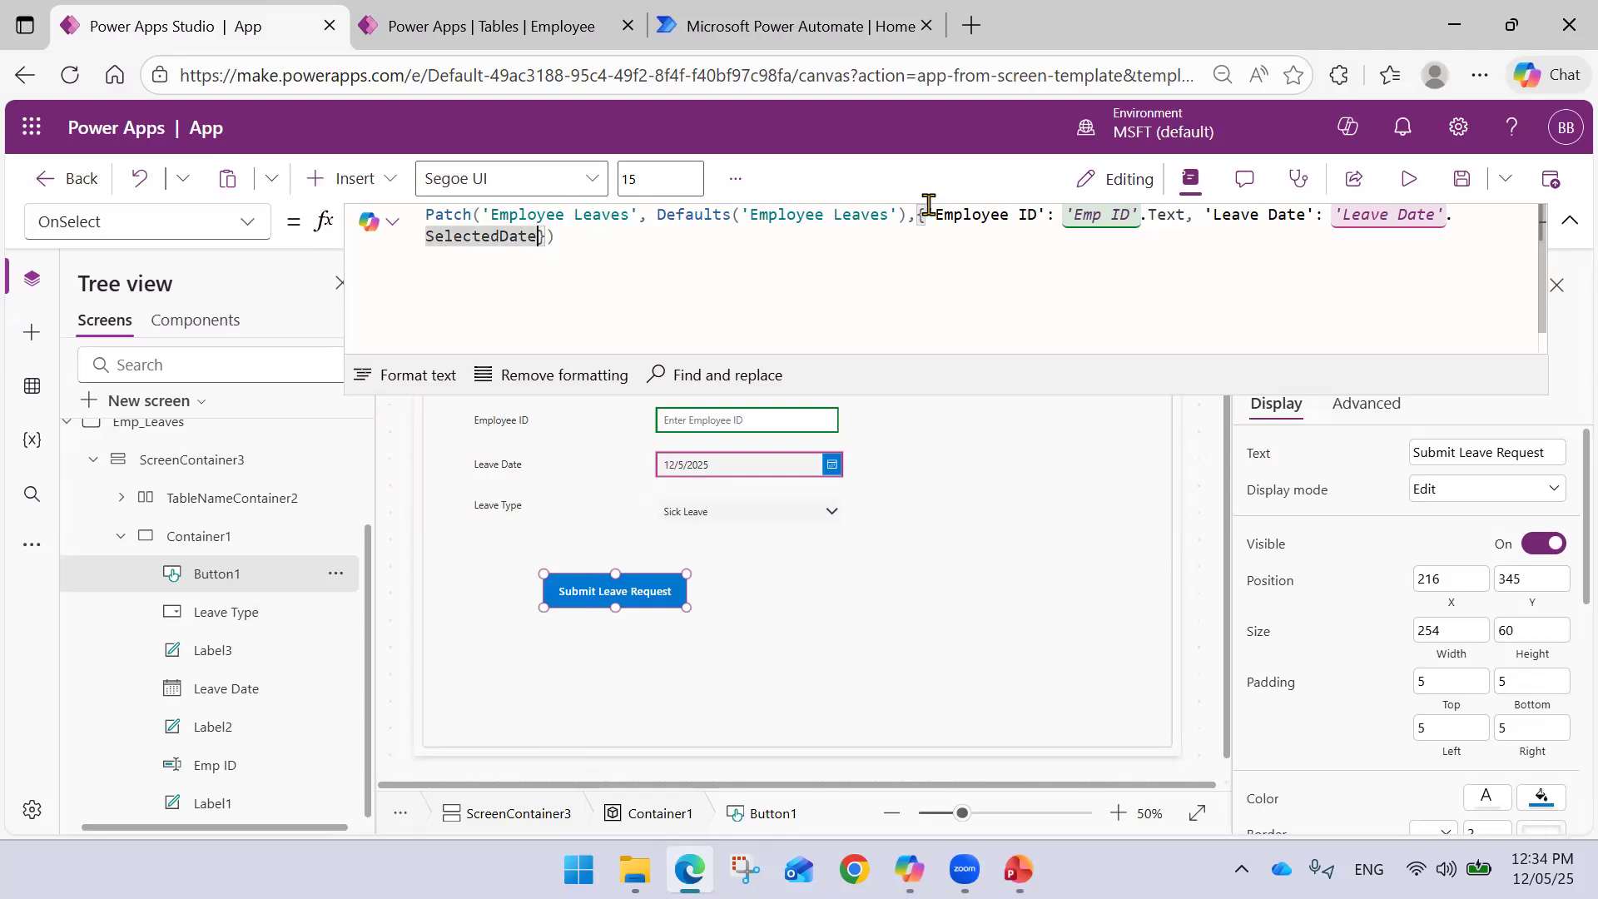
{"action": "type", "text": ", "}
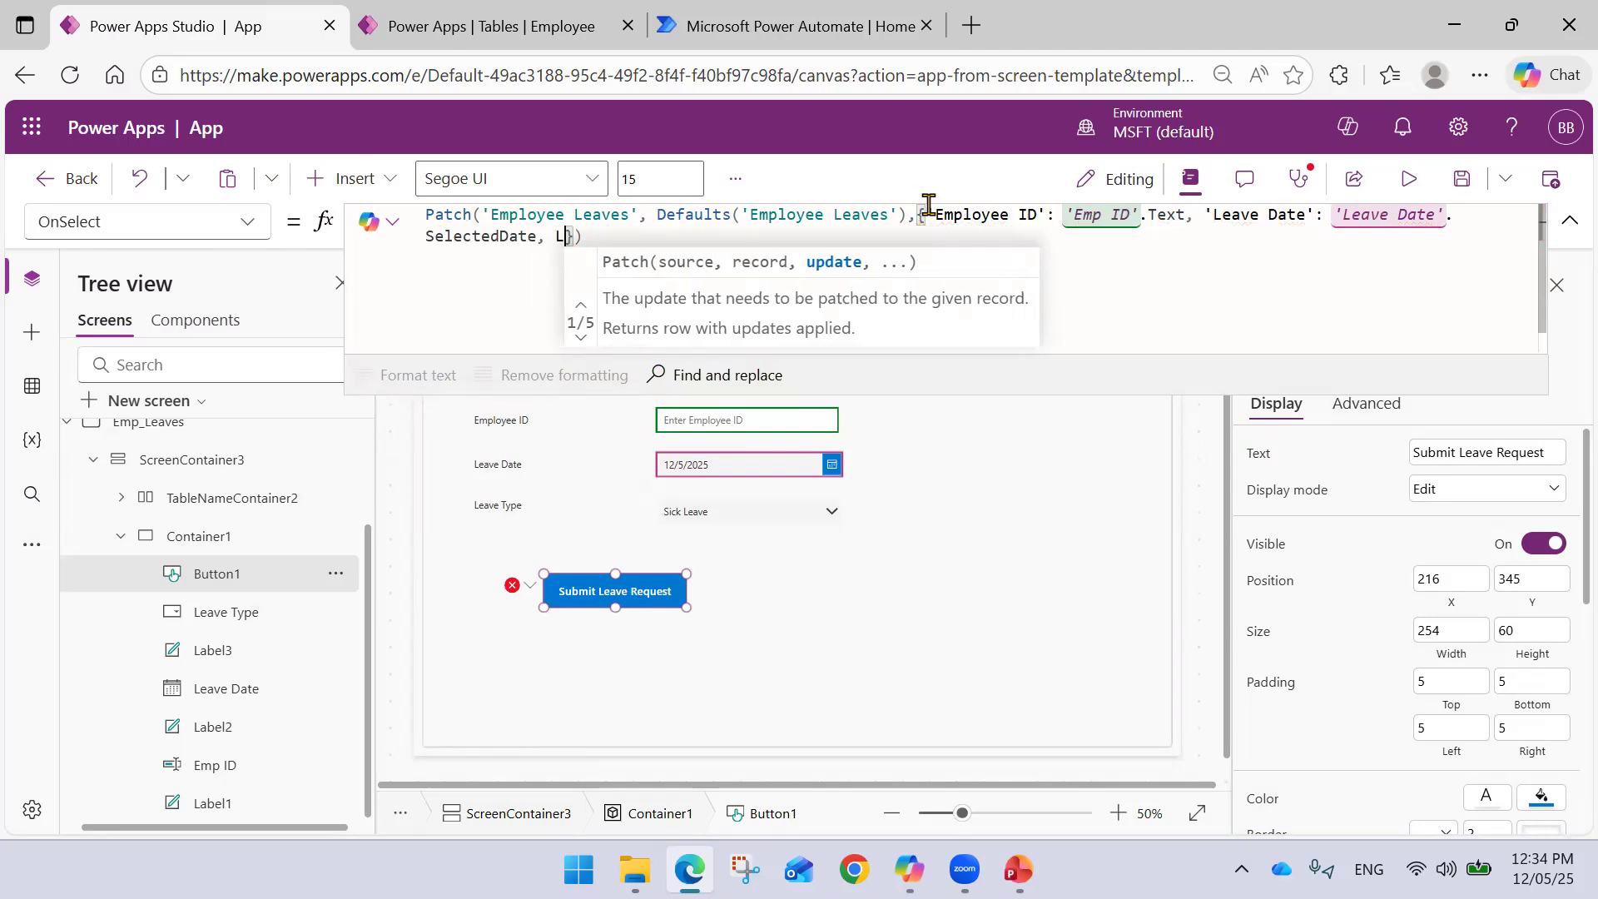
{"action": "type", "text": "'Leave Type':"}
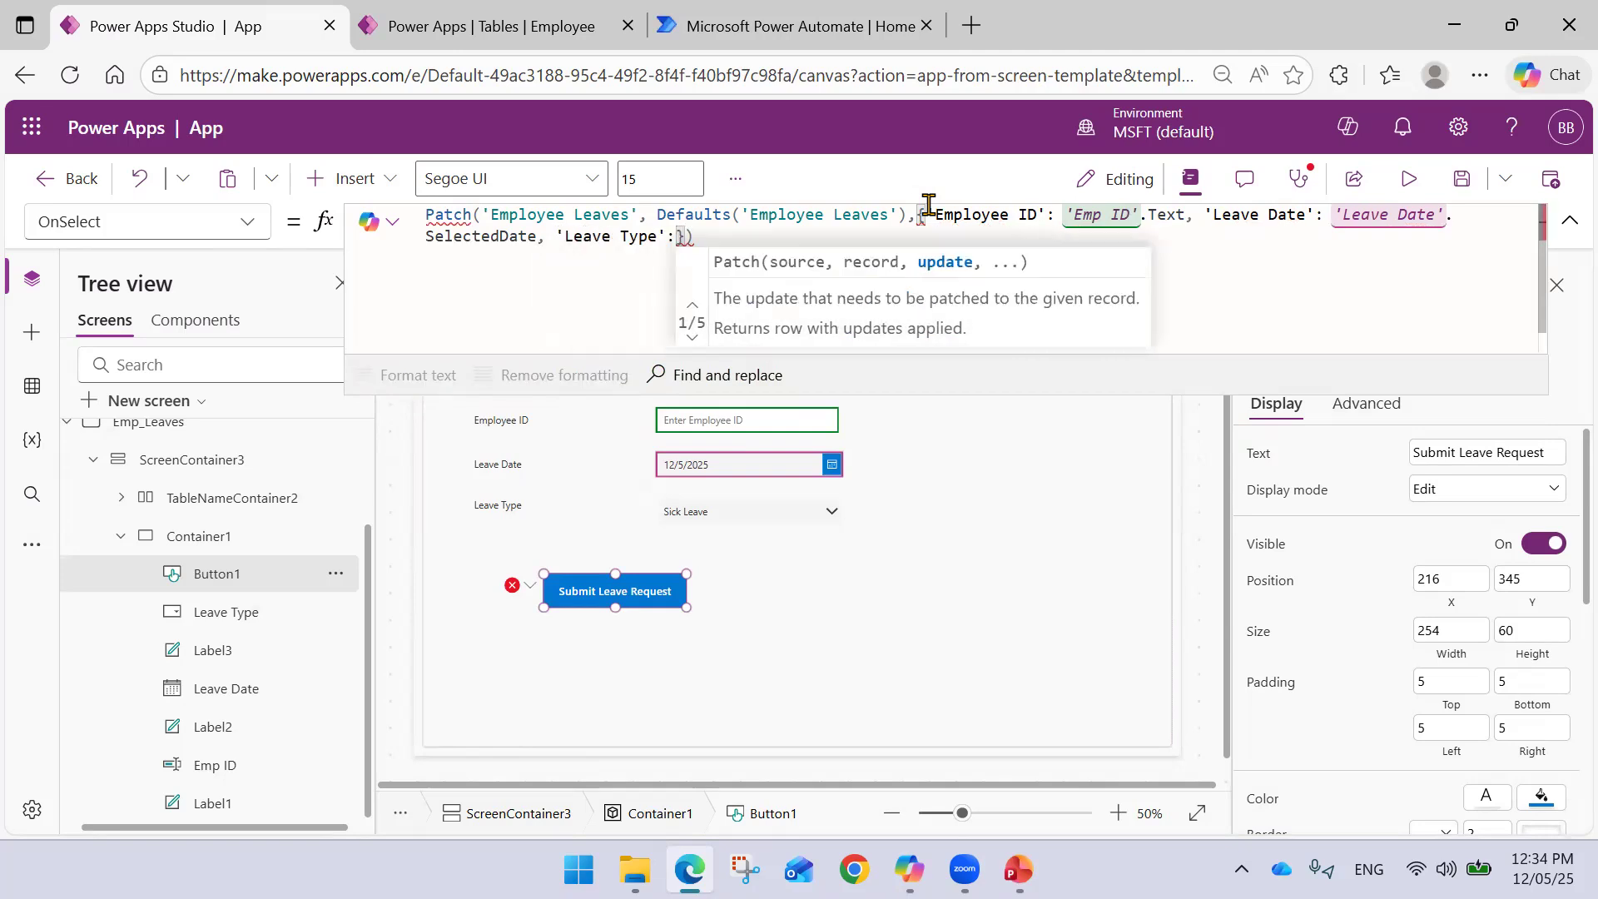
{"action": "type", "text": " Leav"}
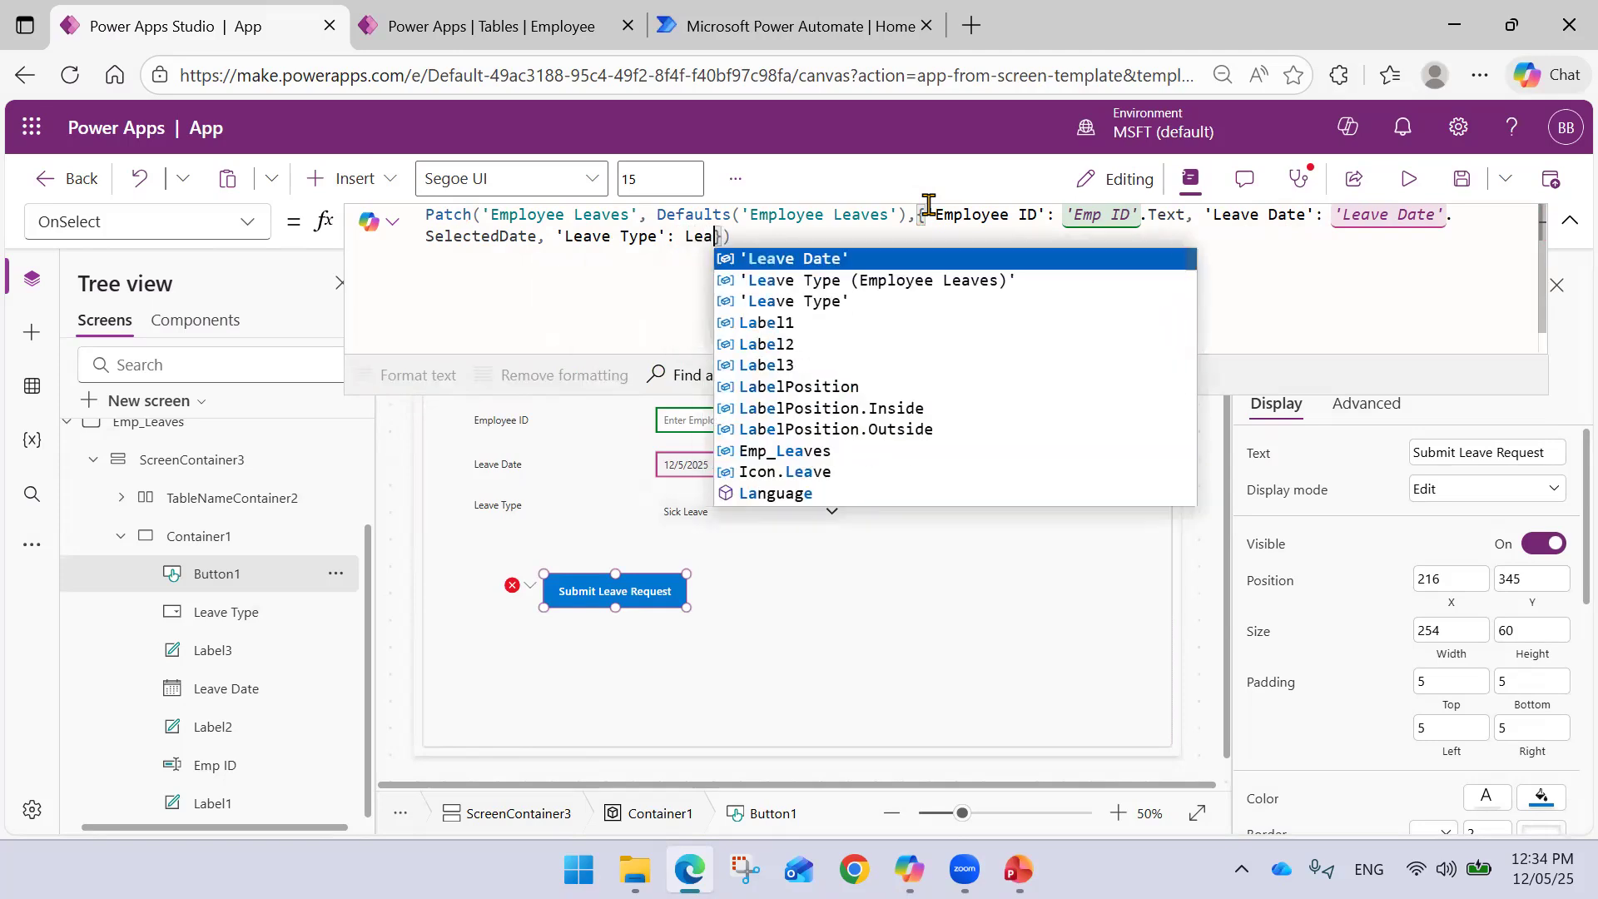
{"action": "key", "text": "Down"}
{"action": "key", "text": "Down"}
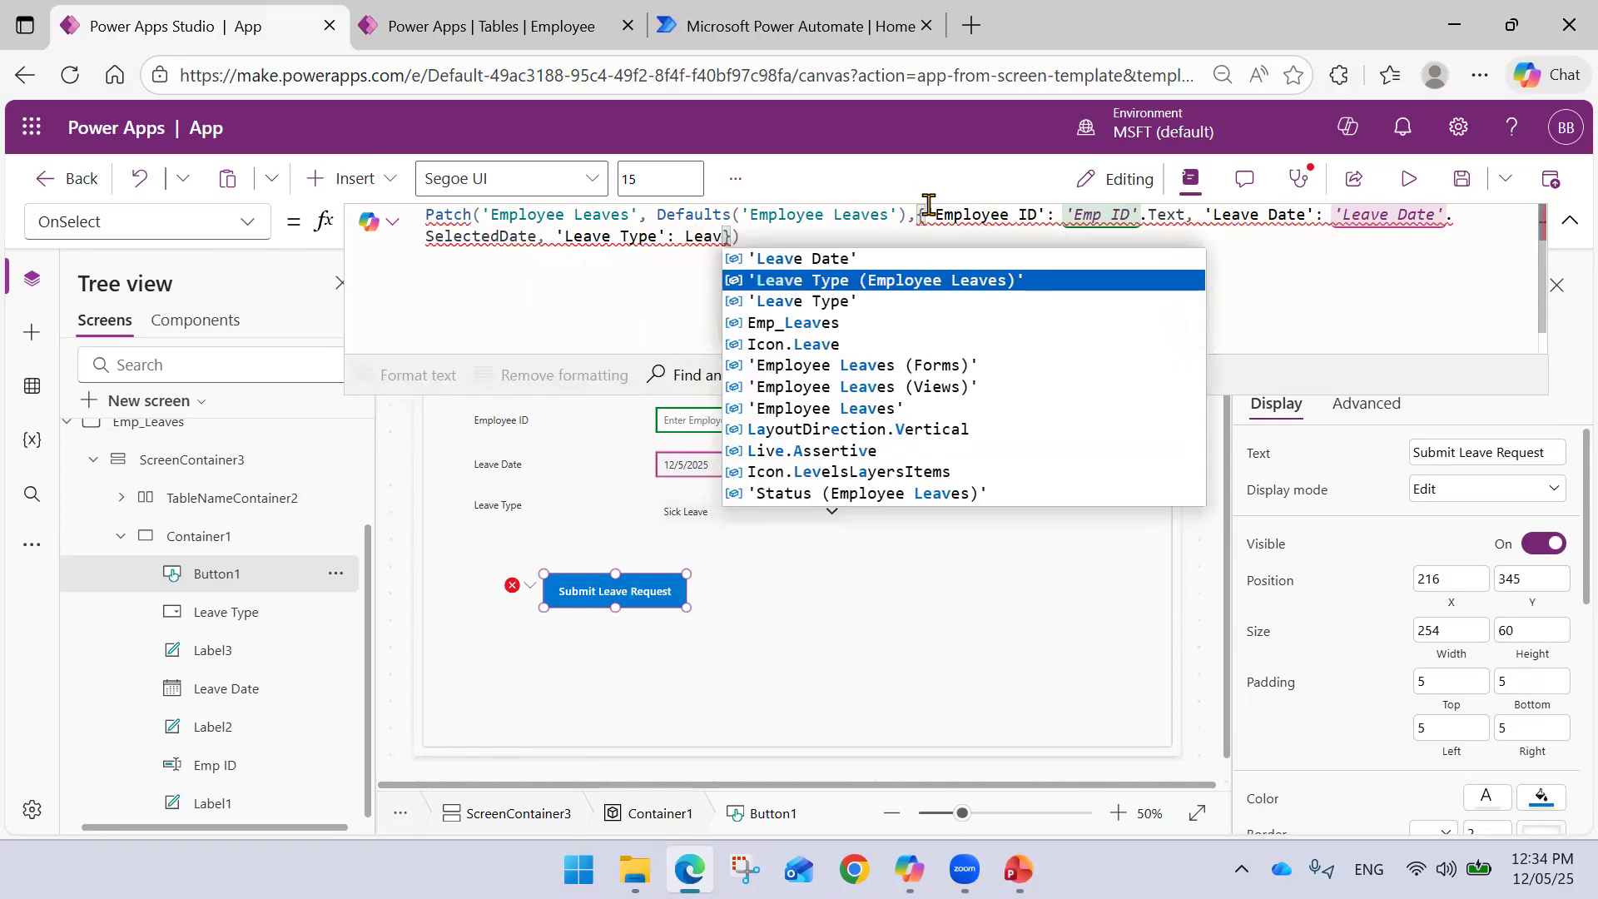
{"action": "key", "text": "Tab"}
{"action": "type", "text": "."}
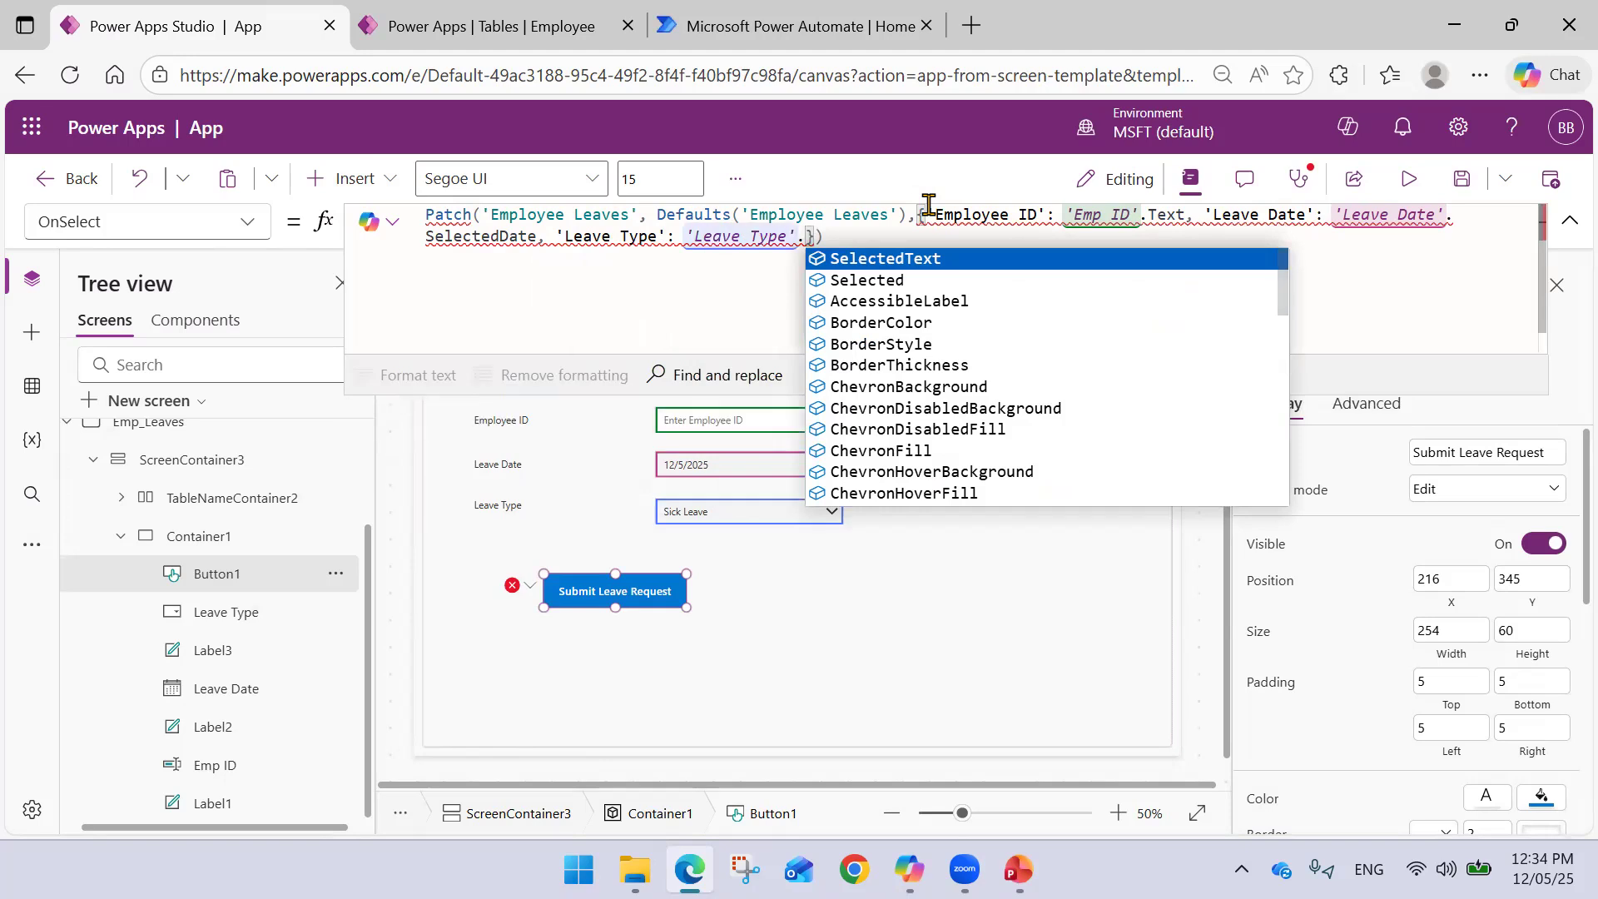
{"action": "key", "text": "Down"}
{"action": "key", "text": "Tab"}
{"action": "type", "text": "."}
{"action": "key", "text": "Tab"}
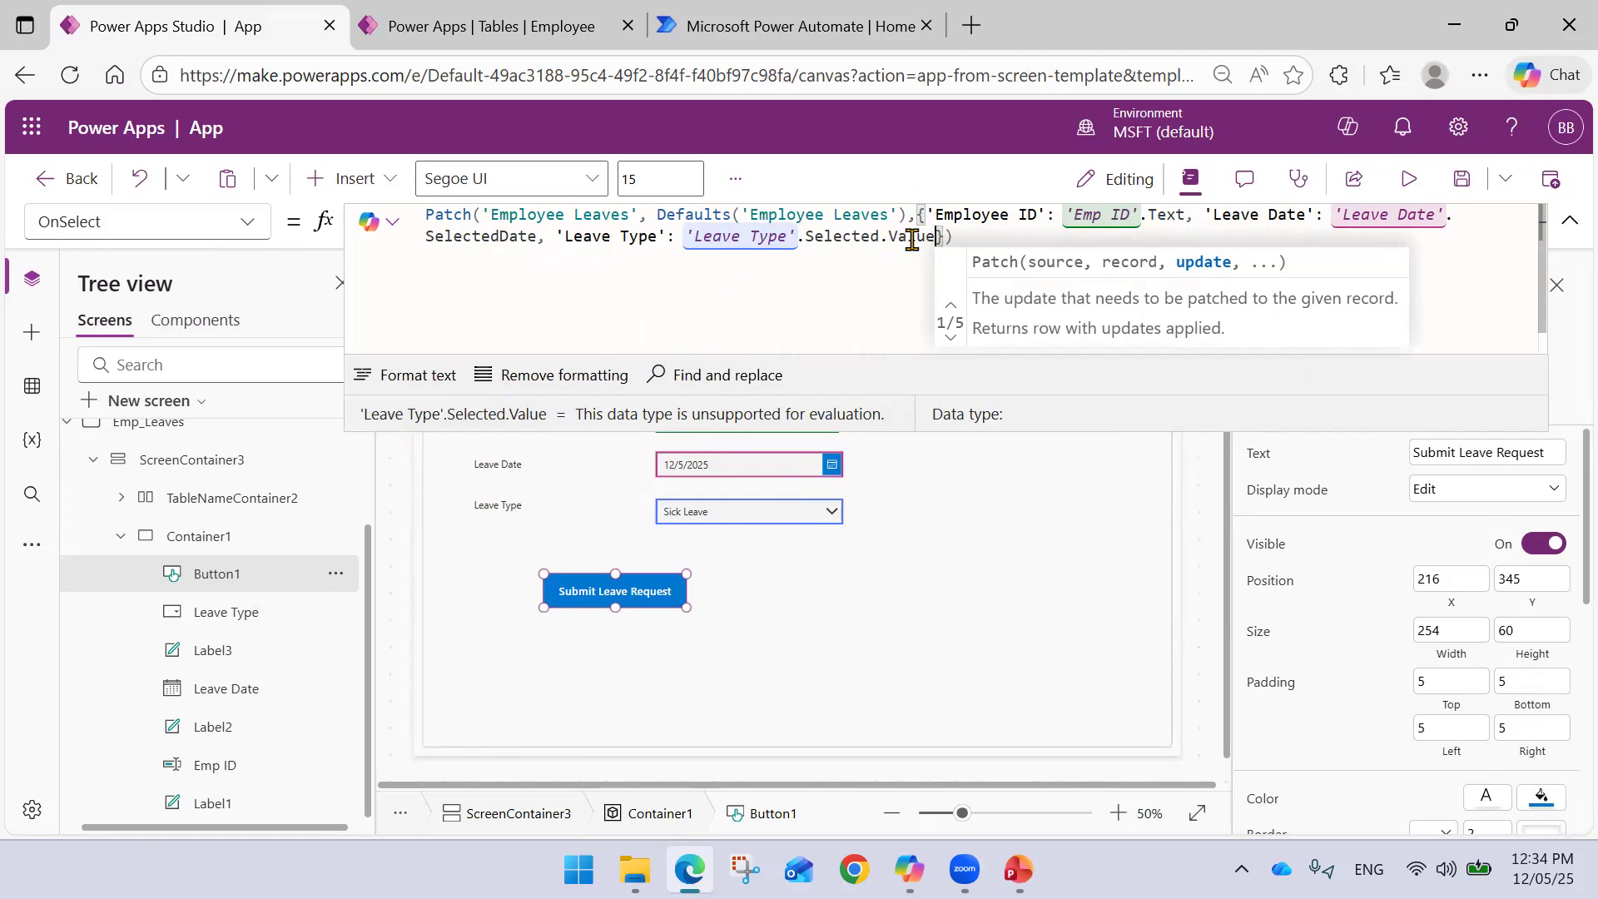
{"action": "left_click", "coordinate": [963, 237]}
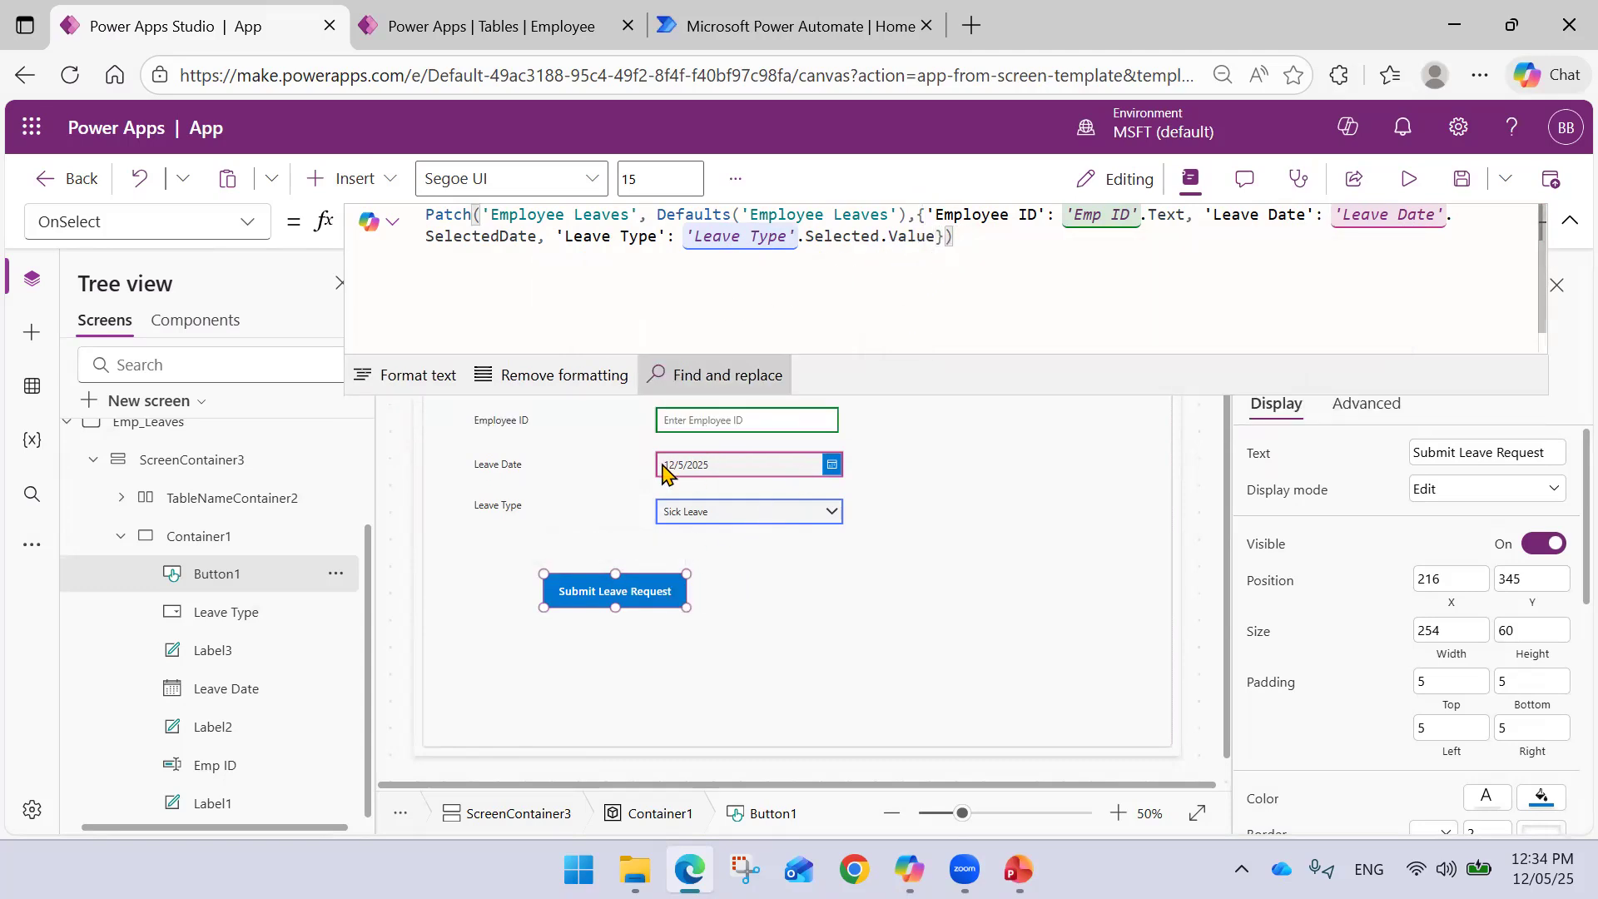
- Reselect the Submit Leave Request button and switch to the Employee table page
{"action": "left_click", "coordinate": [741, 589]}
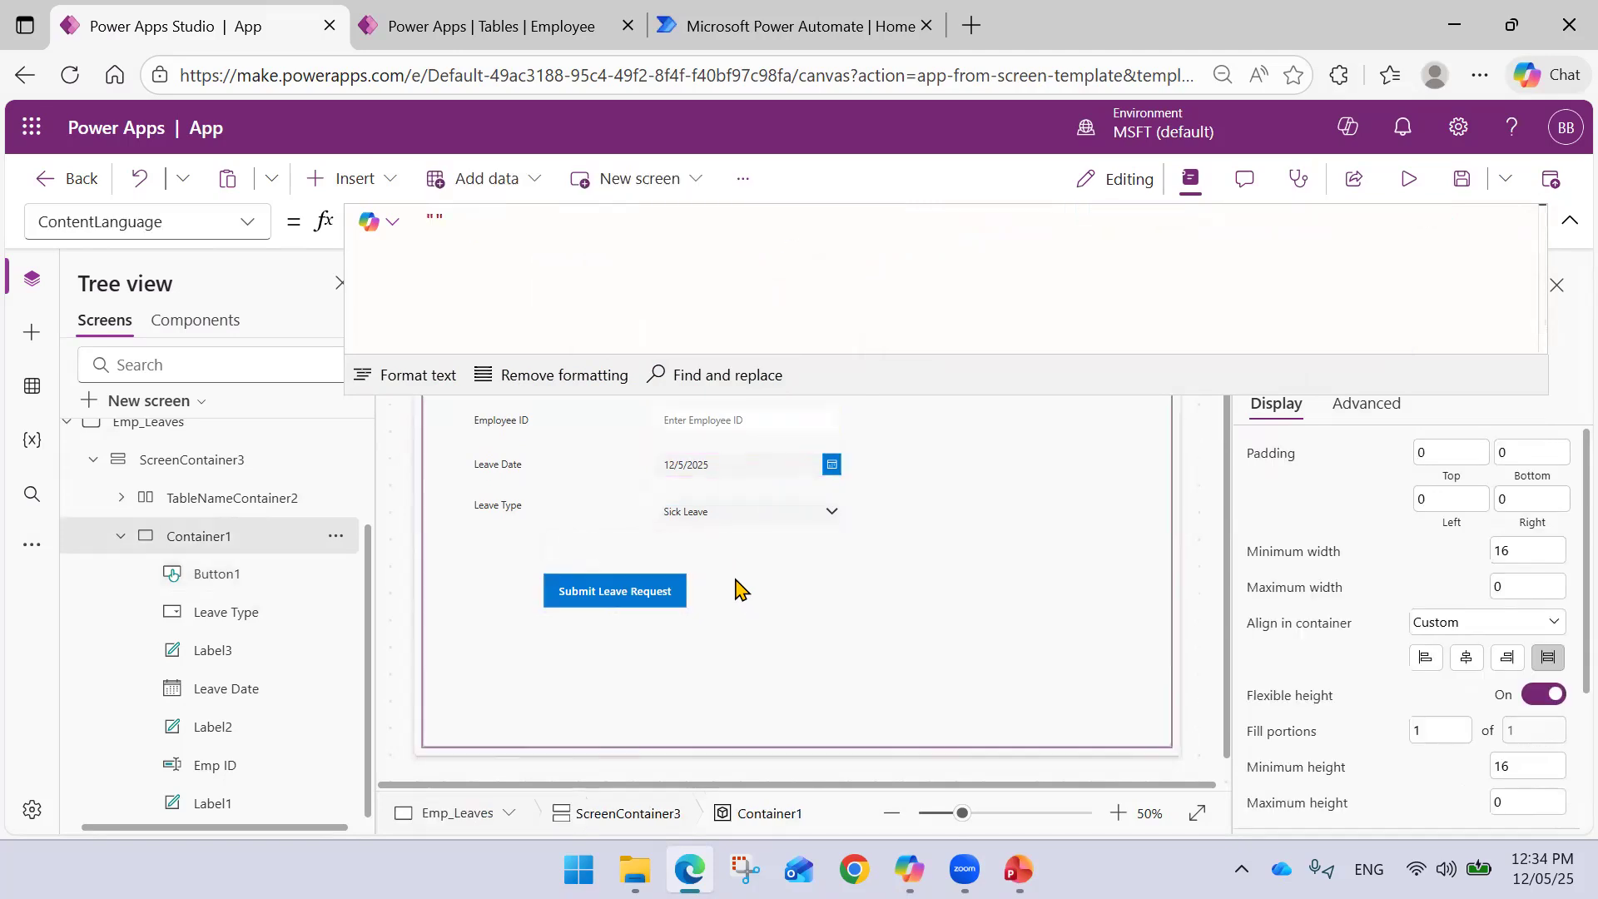
{"action": "left_click", "coordinate": [673, 596]}
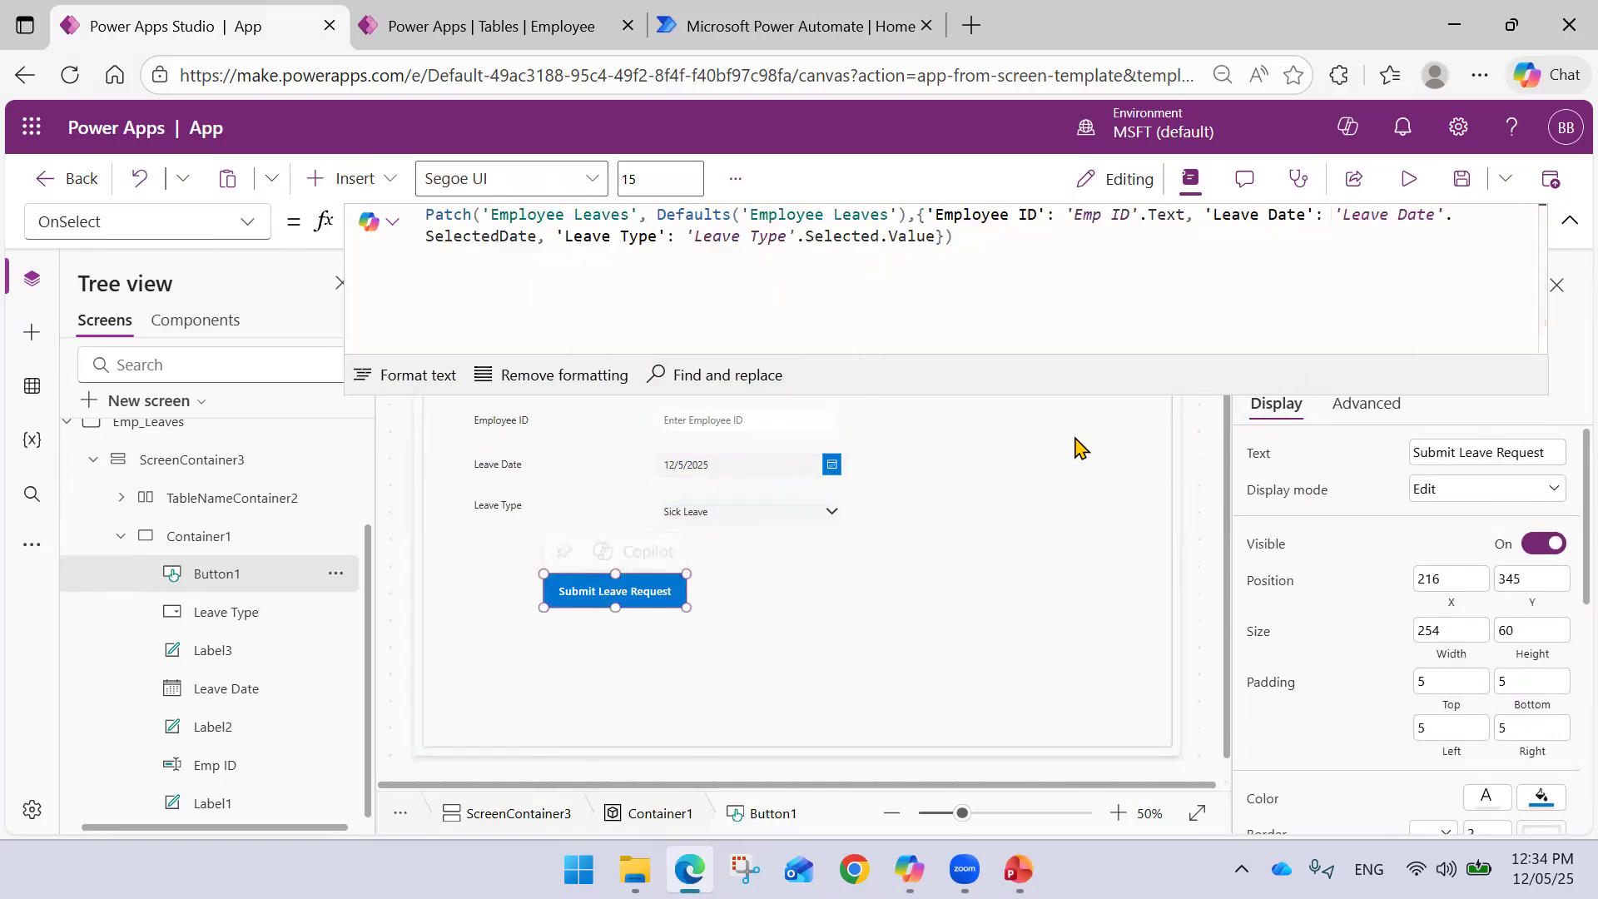
{"action": "left_click", "coordinate": [508, 10]}
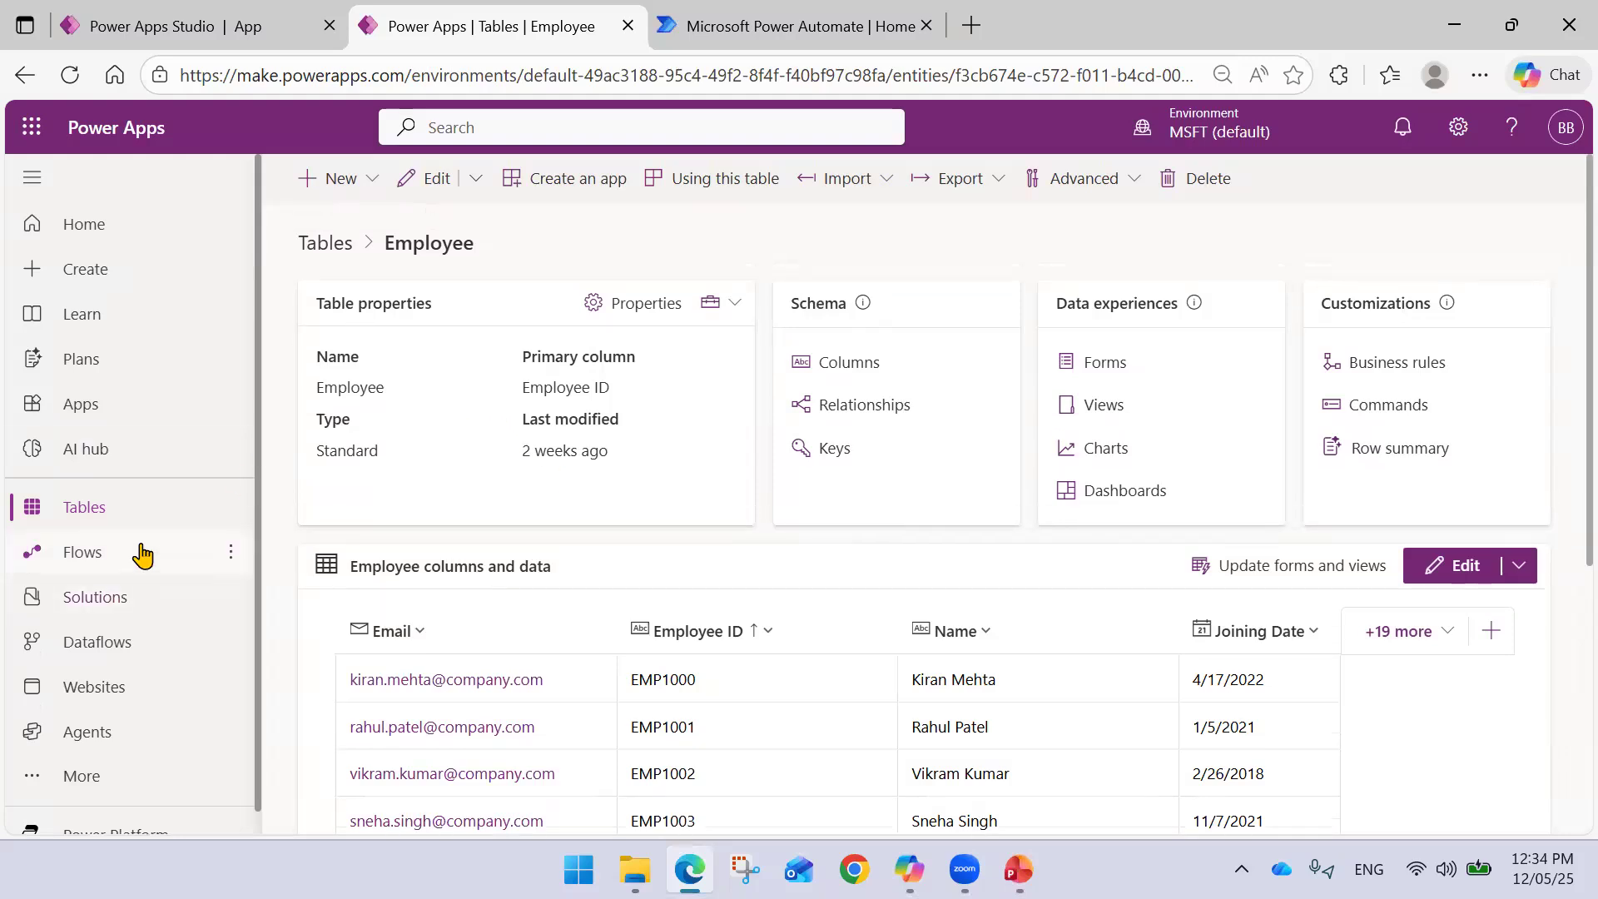
- Filter the tables list to Custom and inspect the empty Employee Leaves table's columns
{"action": "left_click", "coordinate": [143, 511]}
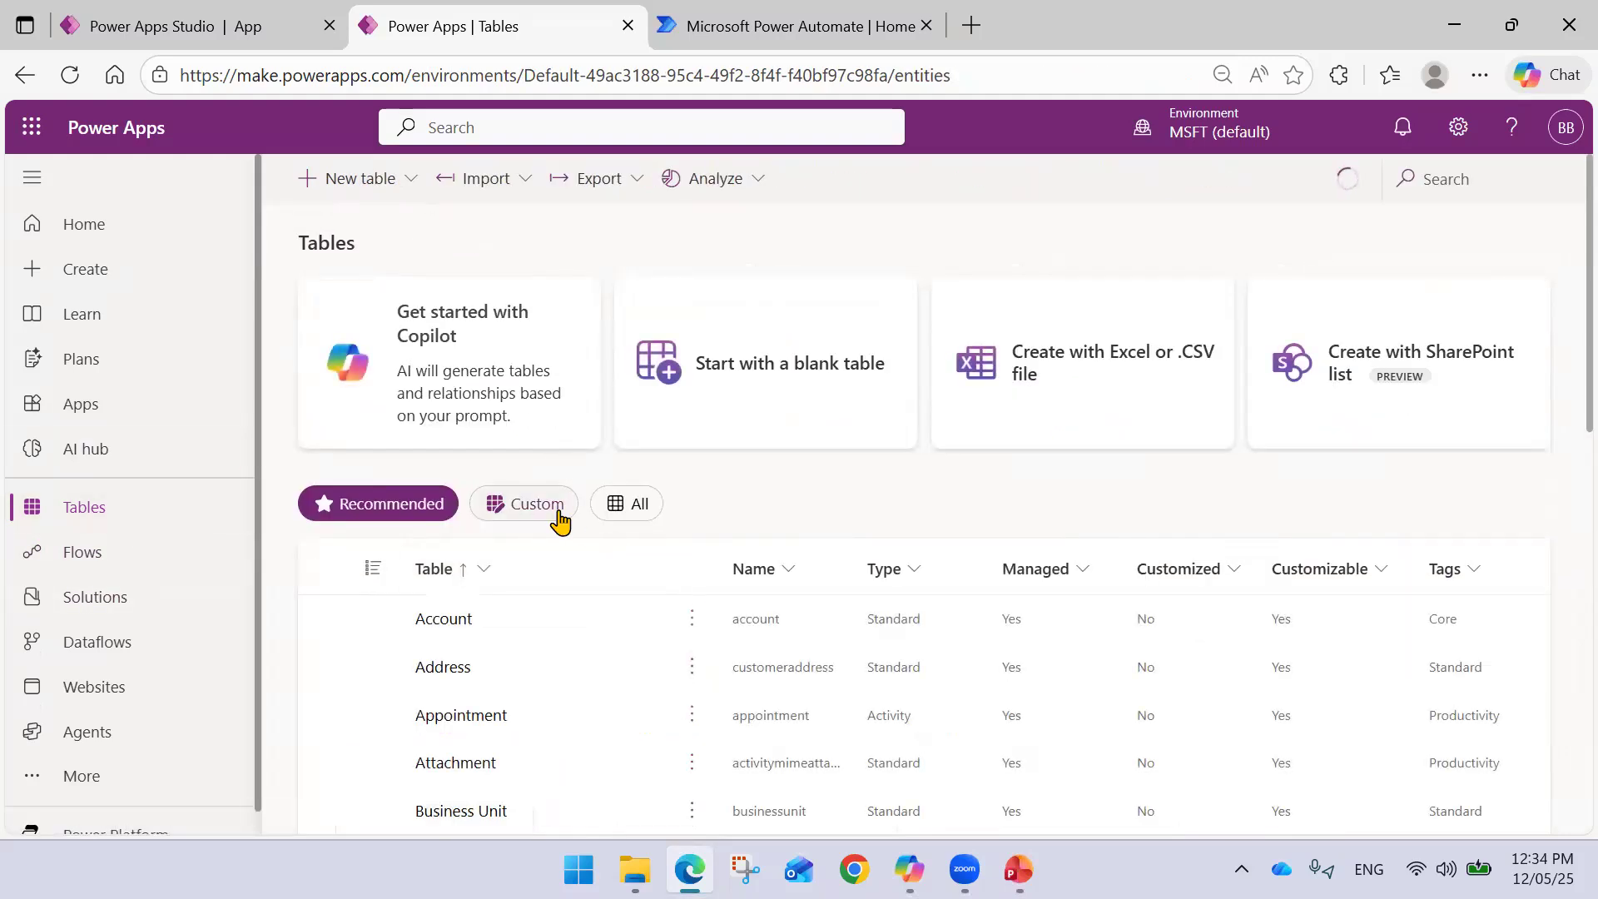
{"action": "left_click", "coordinate": [556, 509]}
{"action": "left_click", "coordinate": [453, 620]}
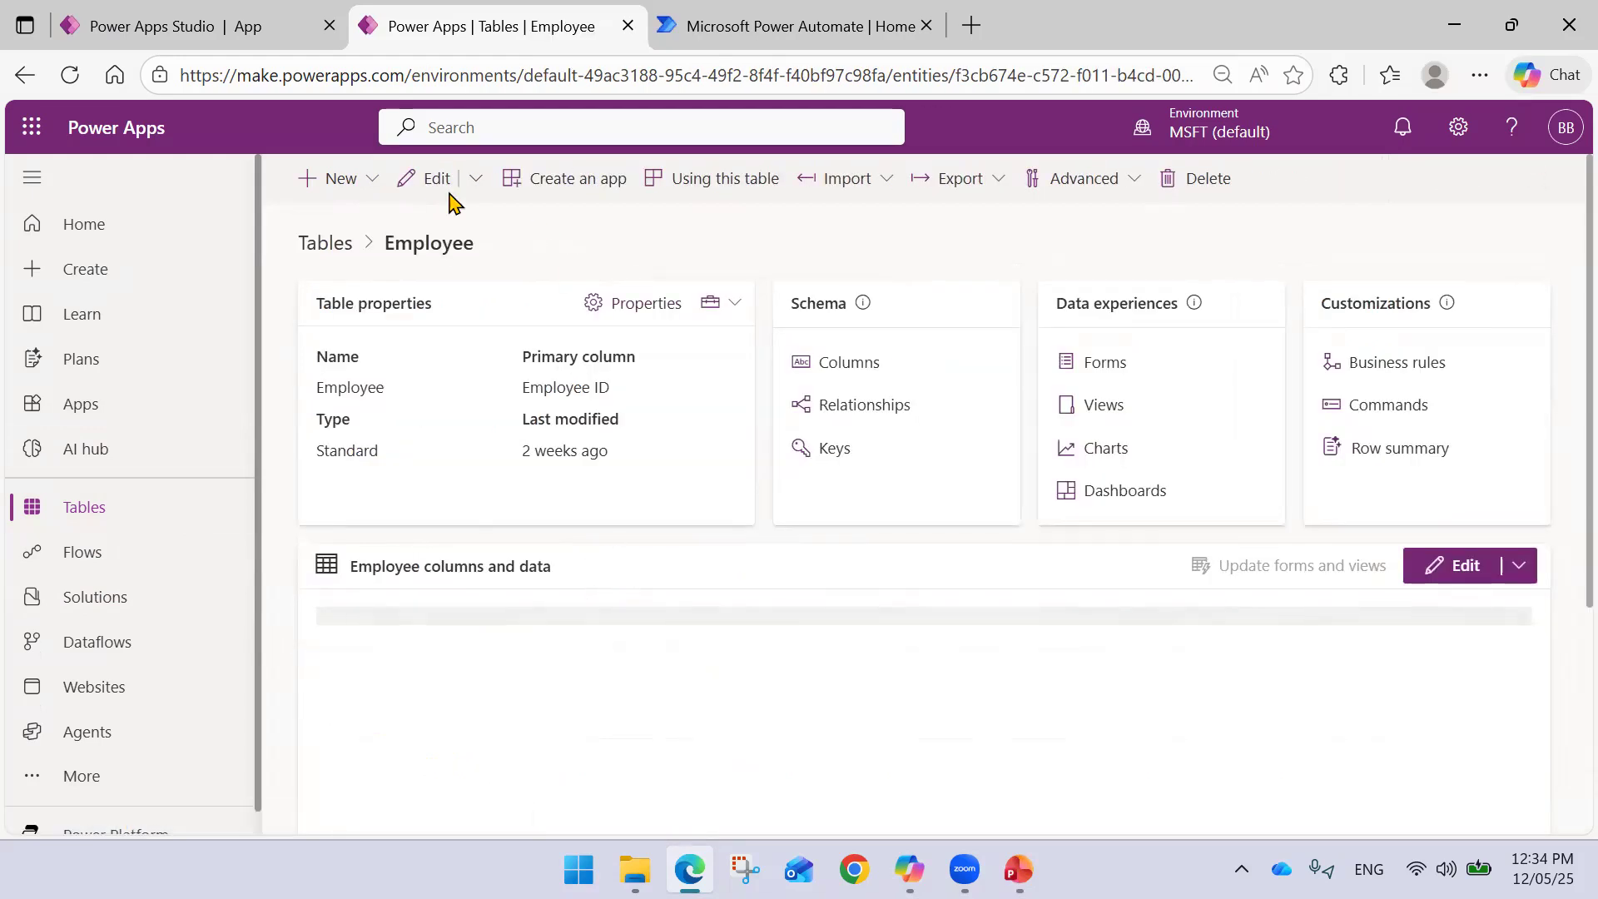
{"action": "left_click", "coordinate": [25, 75]}
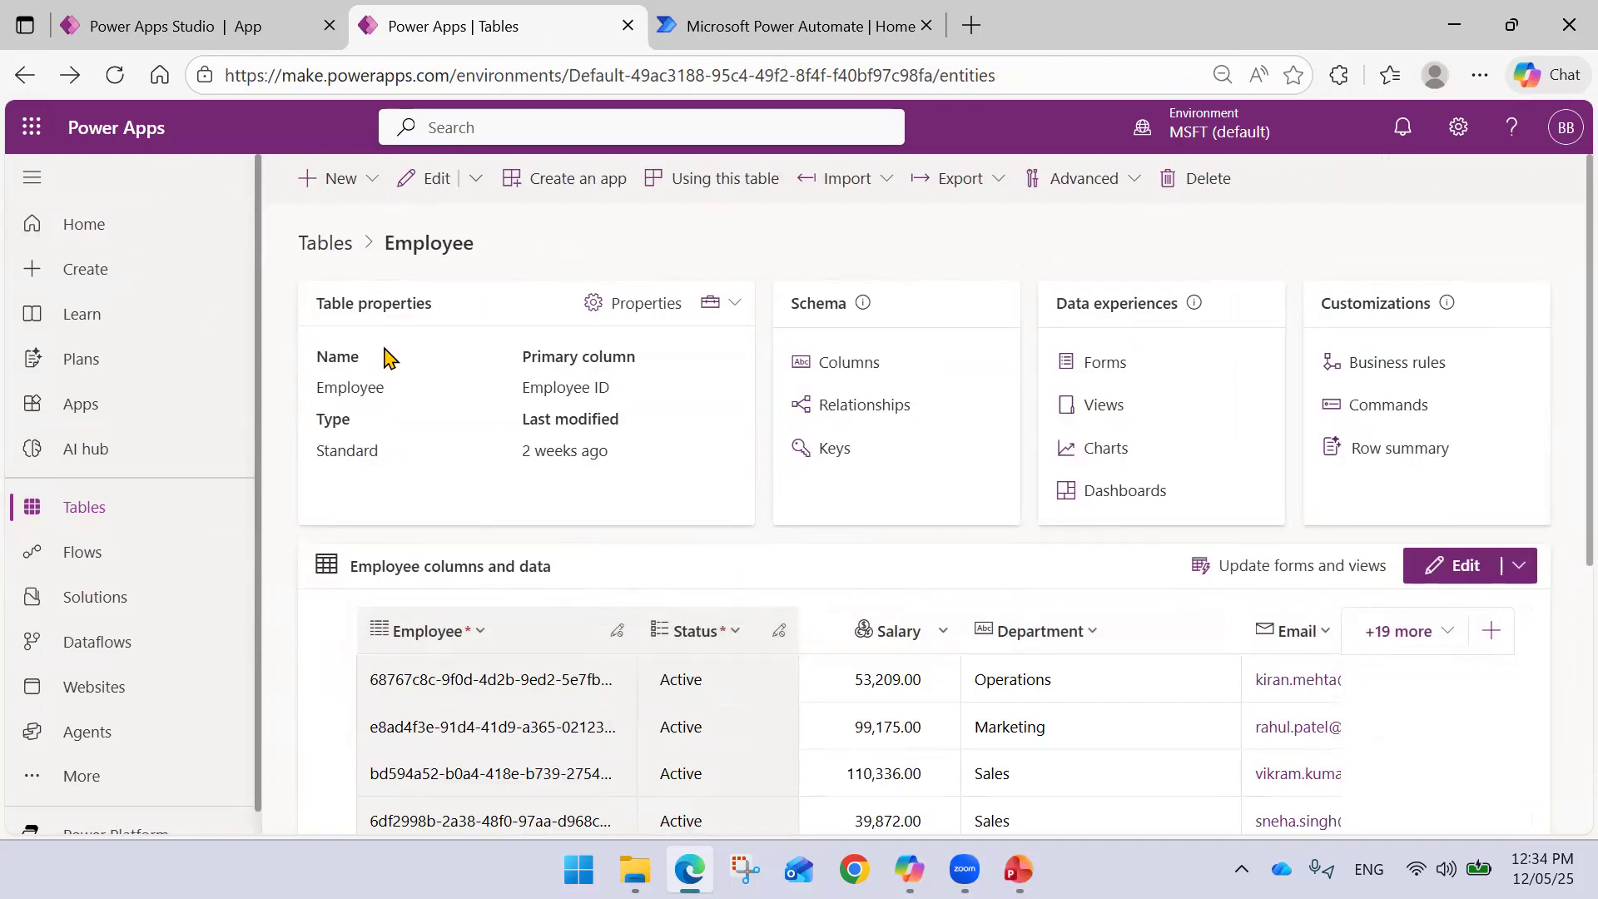
{"action": "scroll", "coordinate": [524, 539], "scroll_direction": "down", "scroll_amount": 7}
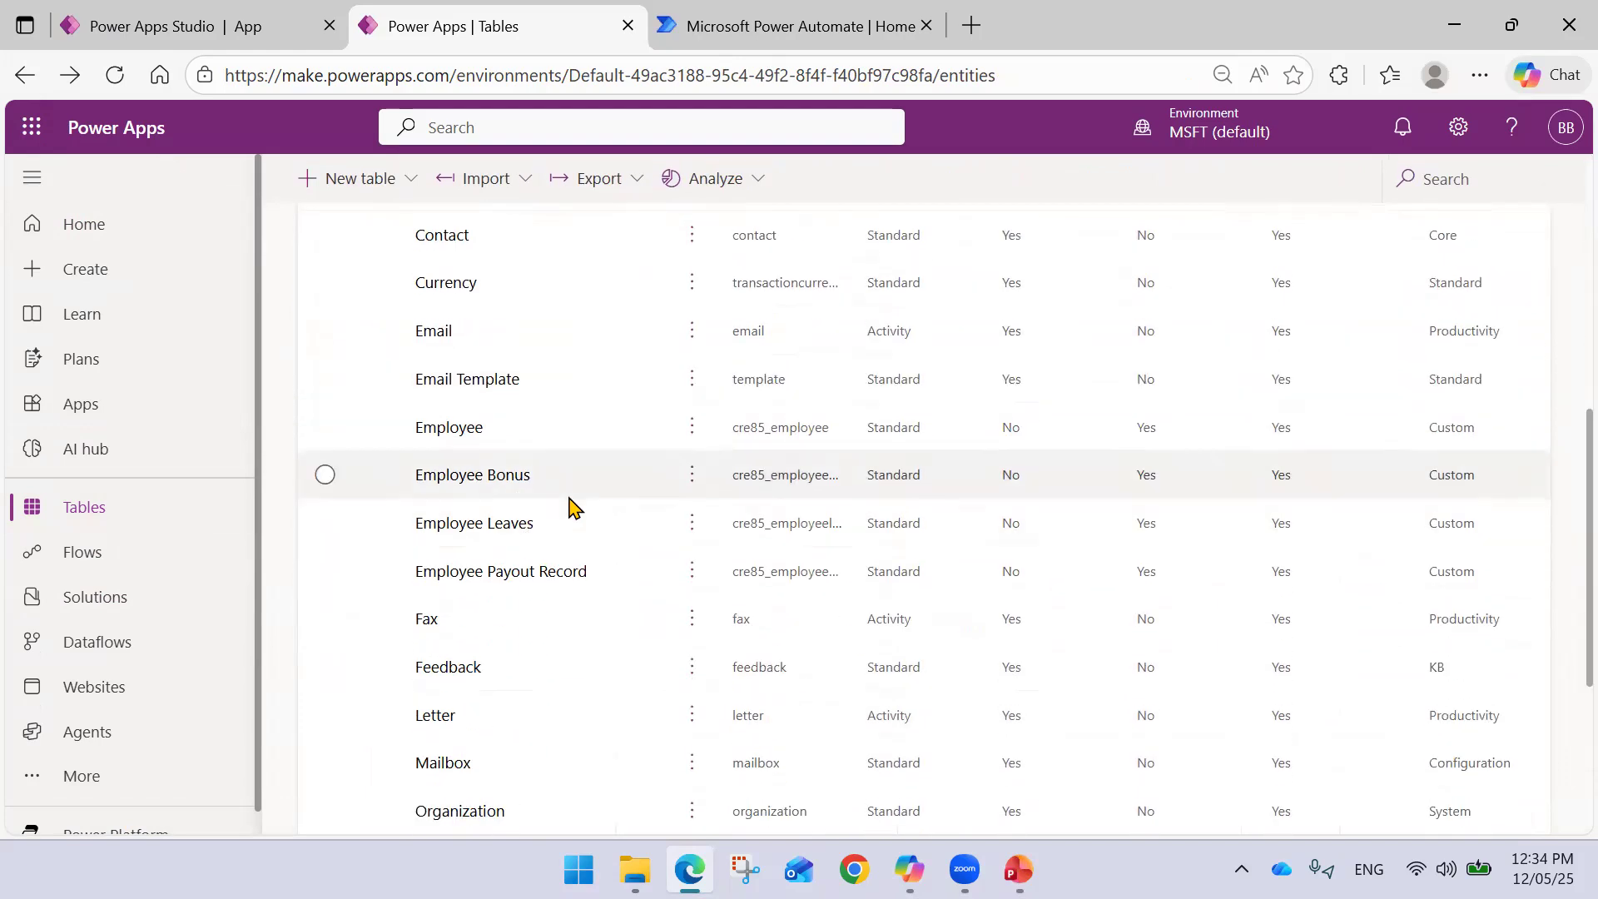
{"action": "left_click", "coordinate": [421, 529]}
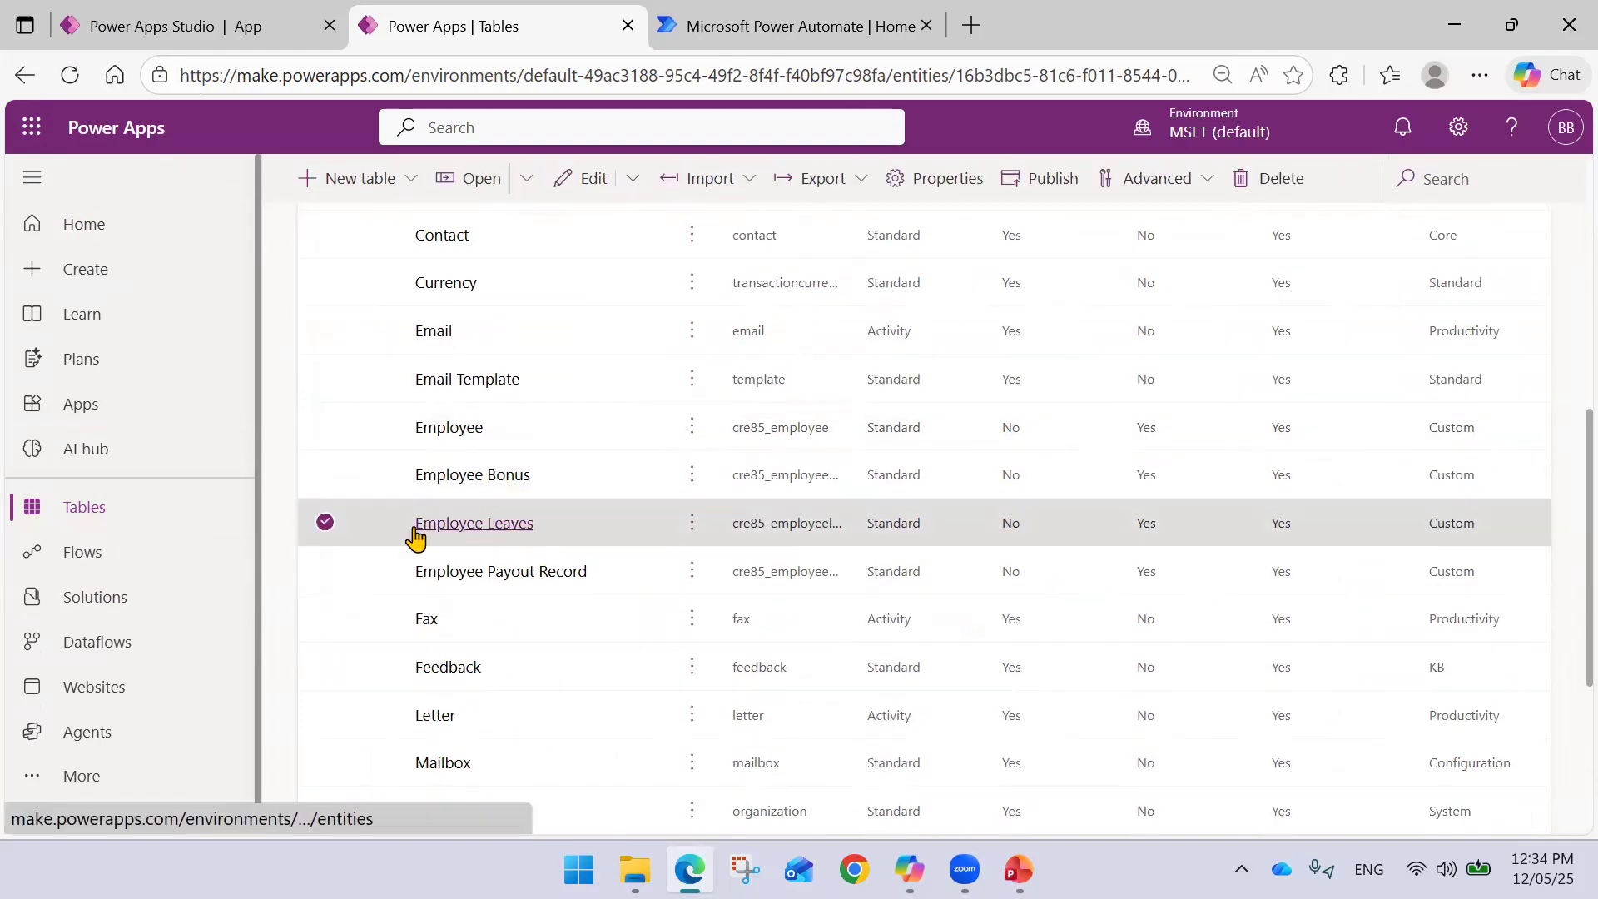
{"action": "scroll", "coordinate": [911, 556], "scroll_direction": "down", "scroll_amount": 4}
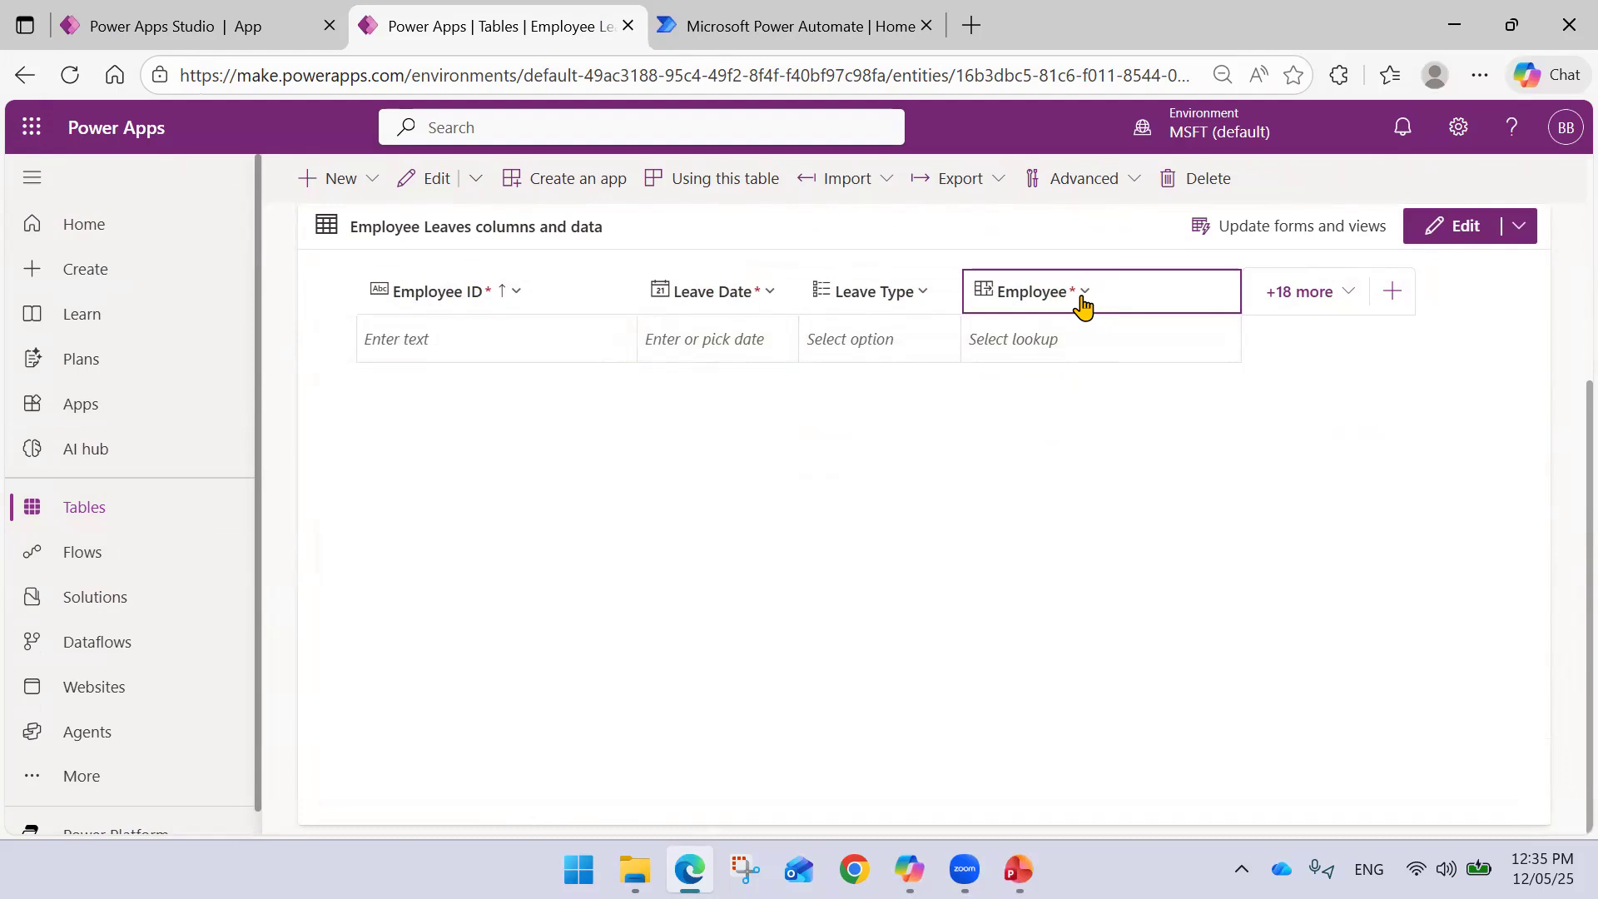
{"action": "left_click", "coordinate": [788, 46]}
- Start an Employee field in the Patch record using LookUp on the Employee table
{"action": "left_click", "coordinate": [207, 37]}
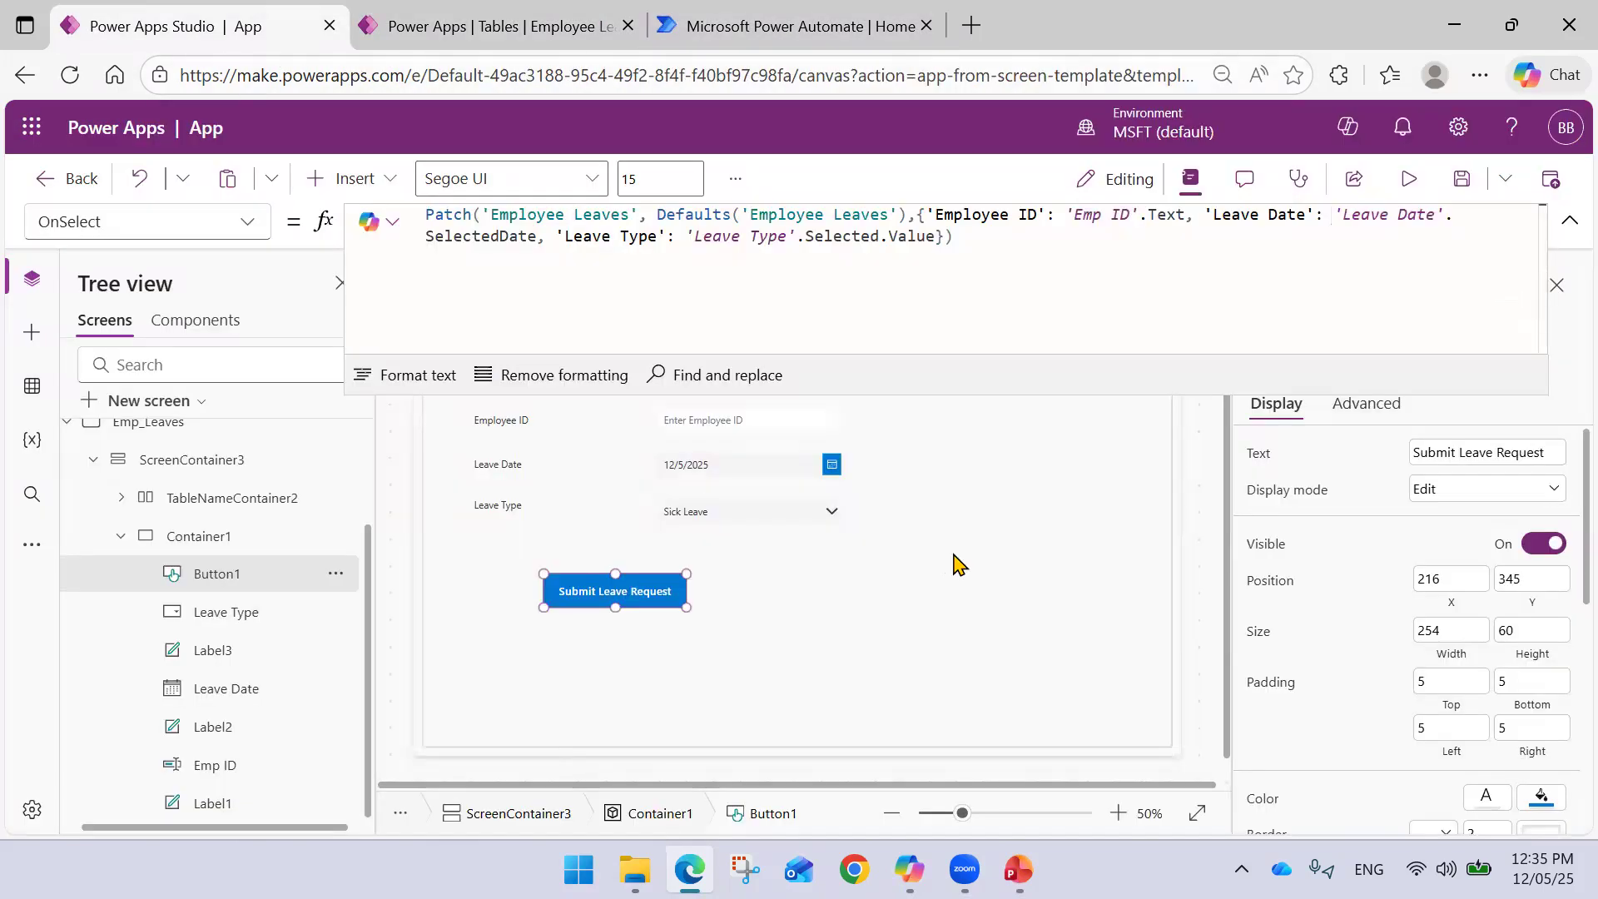
{"action": "left_click", "coordinate": [935, 243]}
{"action": "type", "text": ","}
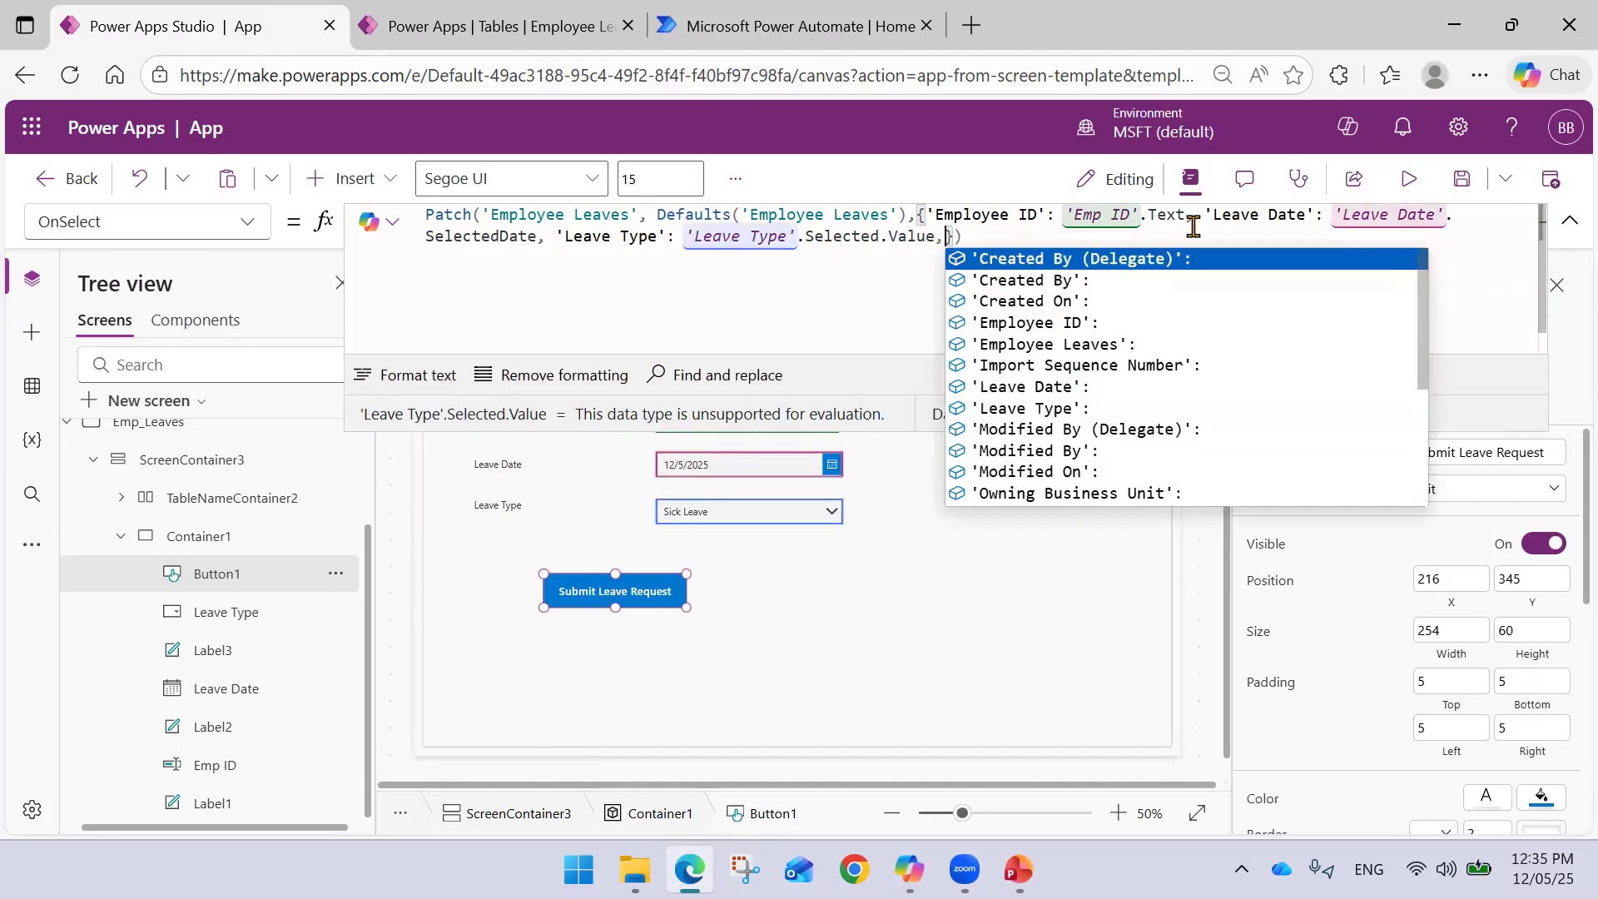
{"action": "type", "text": " Emp"}
{"action": "key", "text": "Tab"}
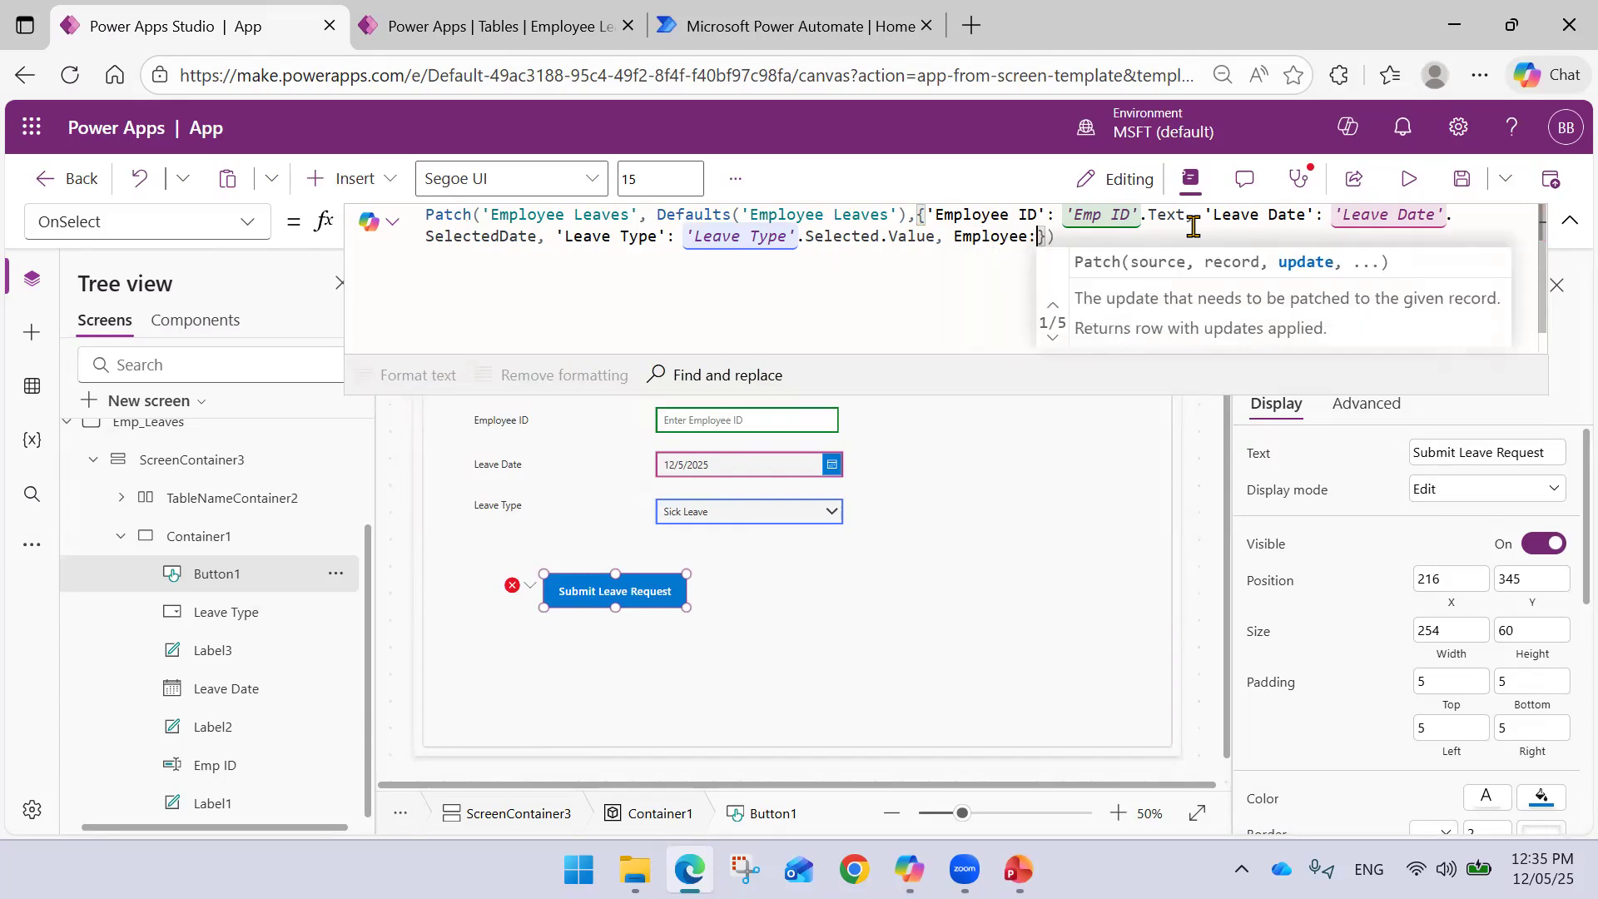
{"action": "type", "text": "Lo"}
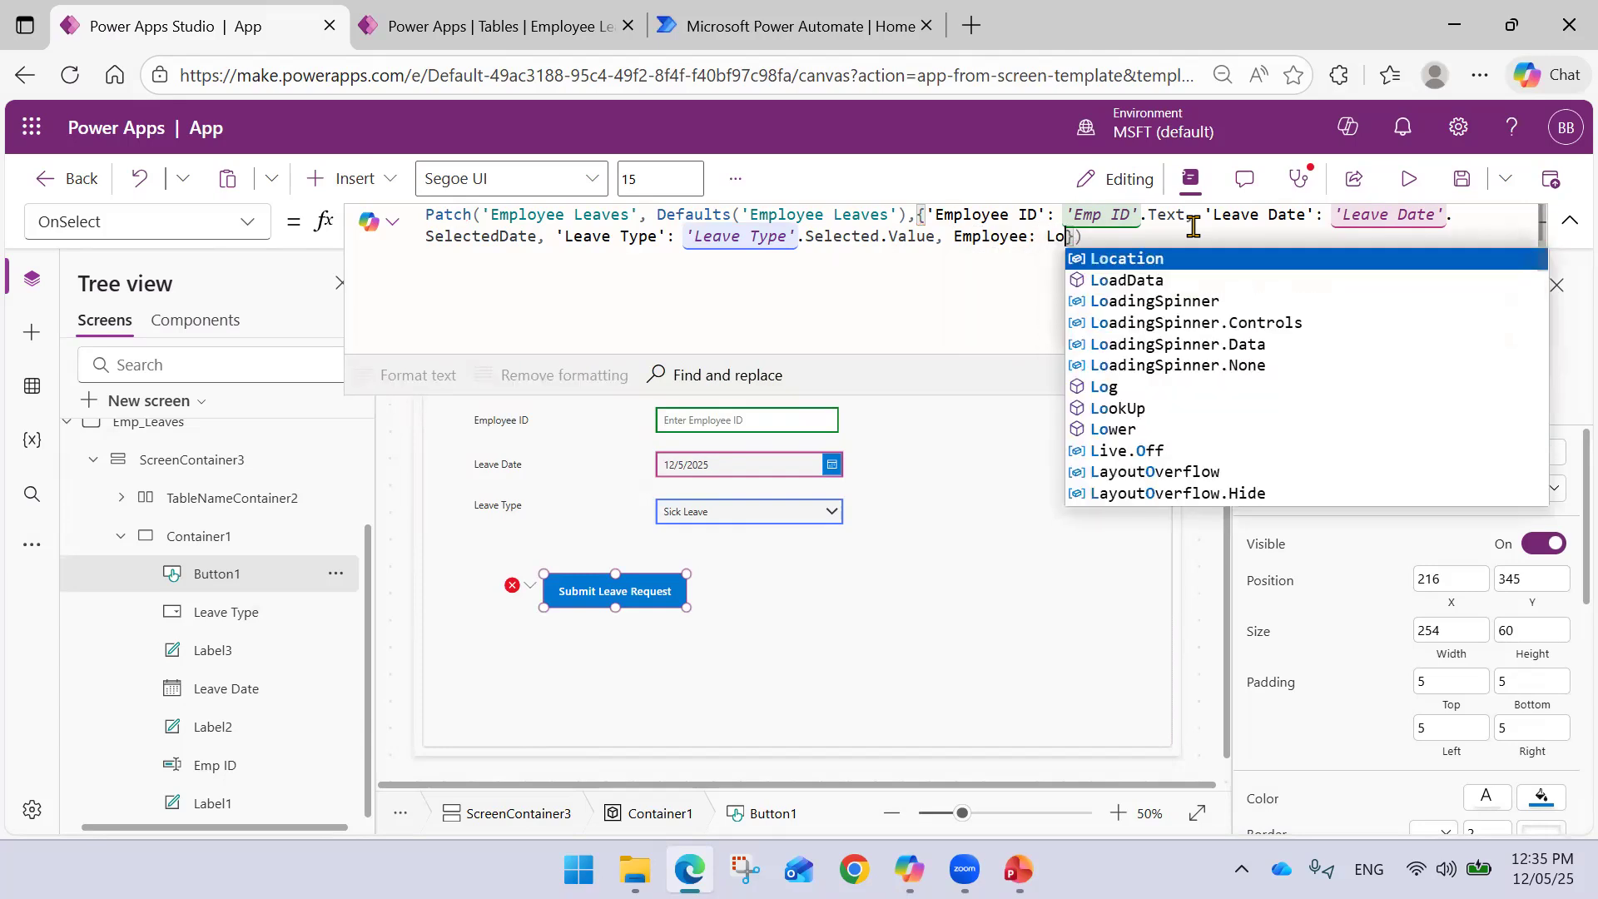
{"action": "type", "text": "ok"}
{"action": "key", "text": "Tab"}
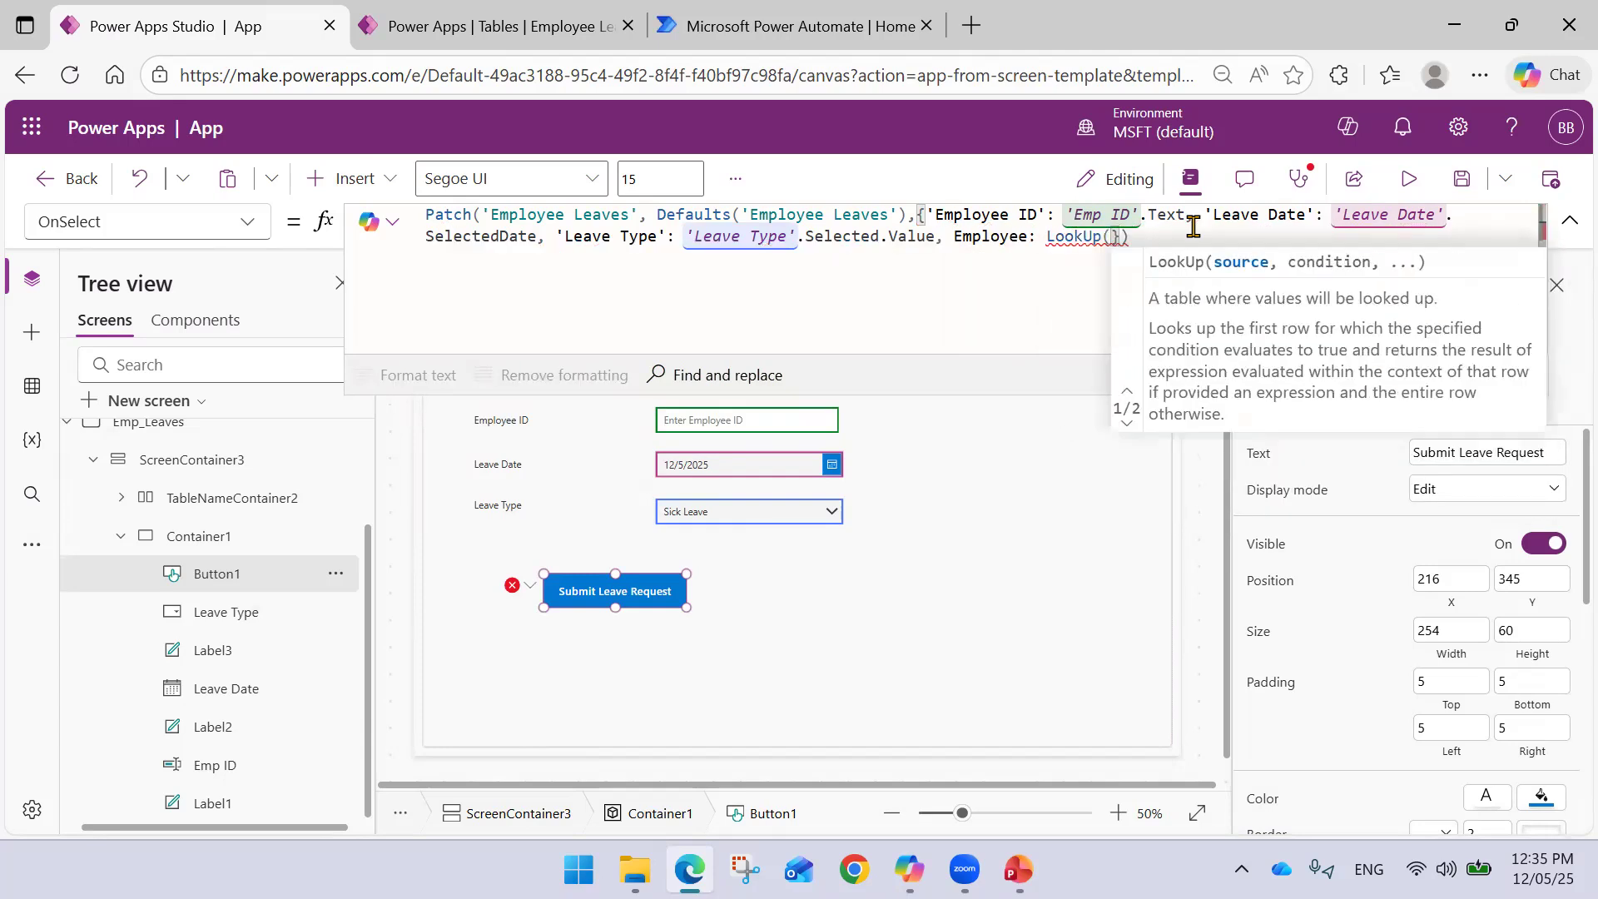
{"action": "type", "text": "Emp"}
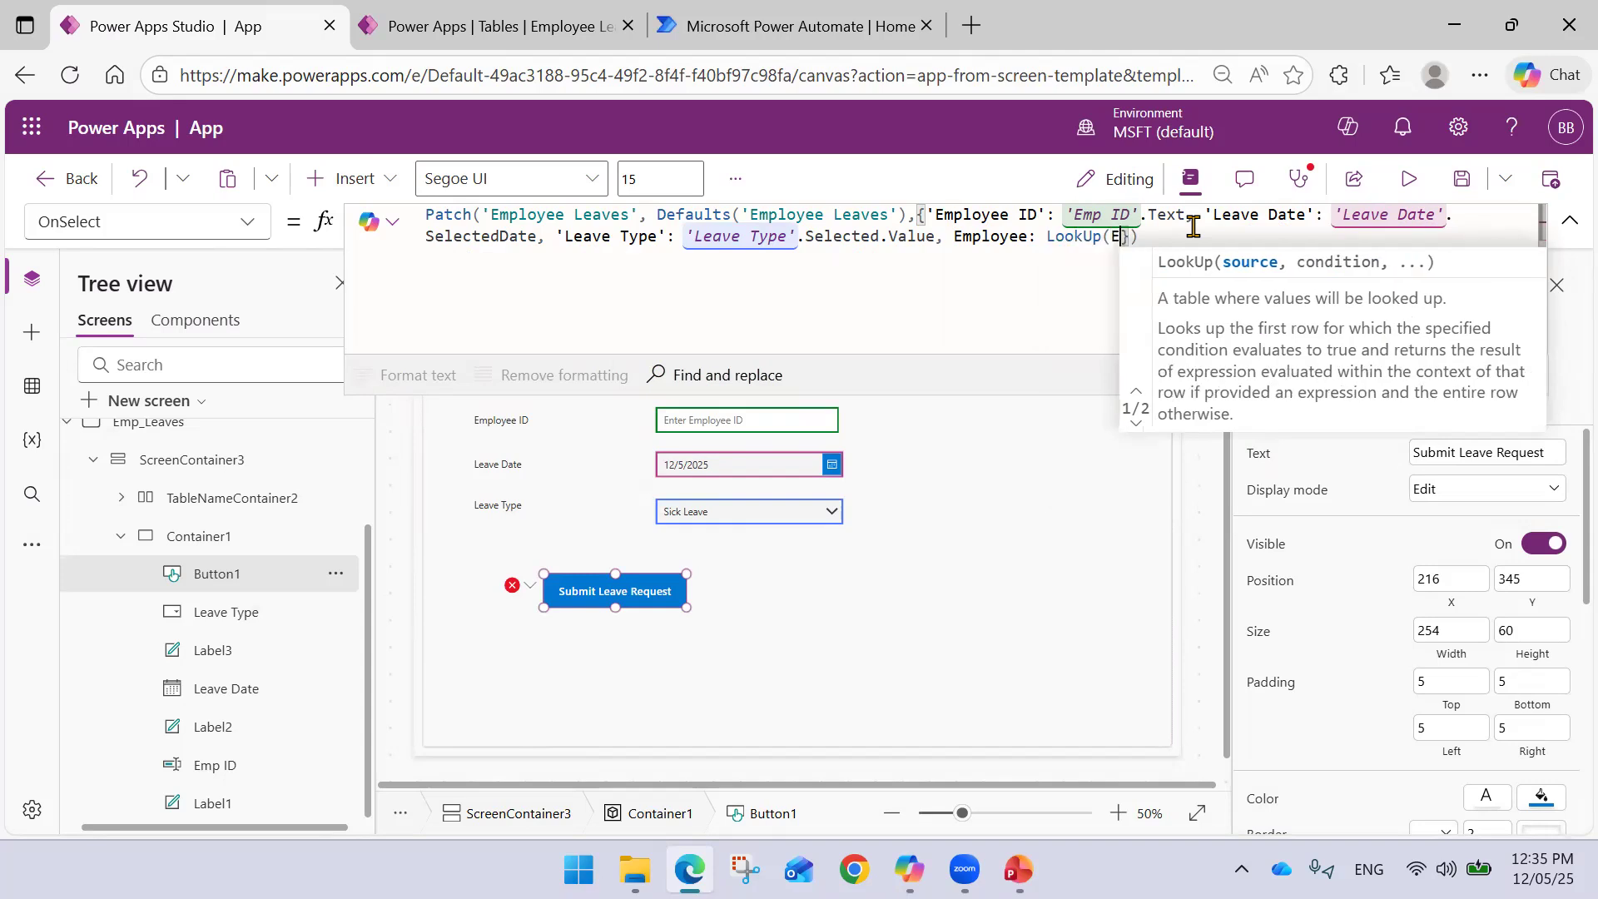
{"action": "key", "text": "Tab"}
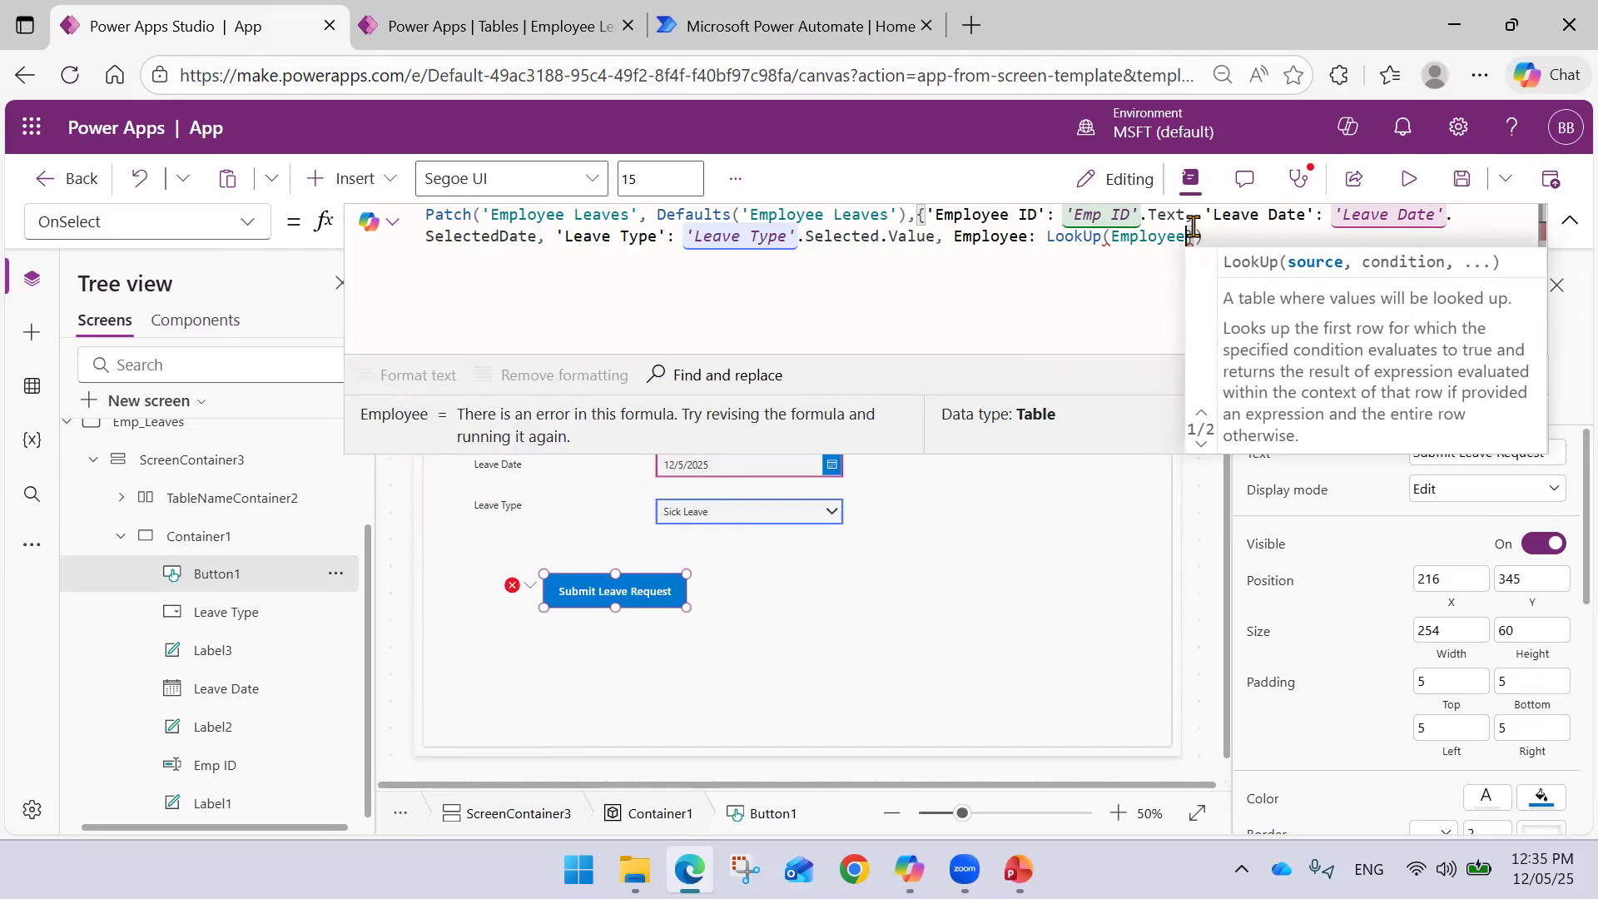
- Complete the lookup condition 'Employee ID' = 'Emp ID'.Text and remove the extra 'Employee ID' result argument
{"action": "type", "text": ", "}
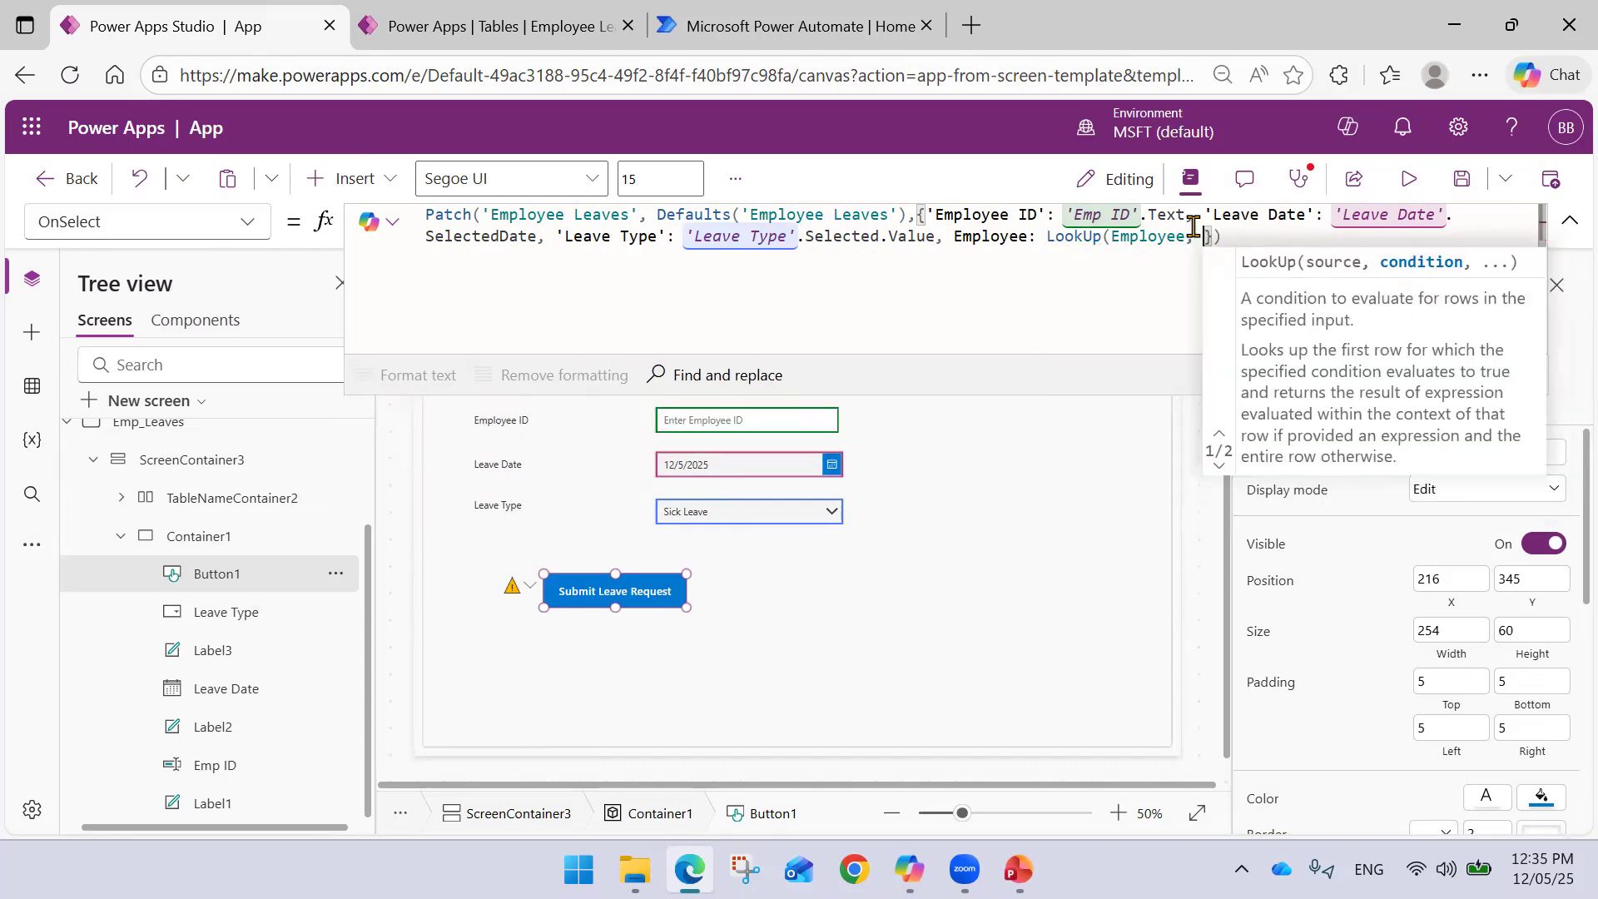
{"action": "type", "text": "Empl"}
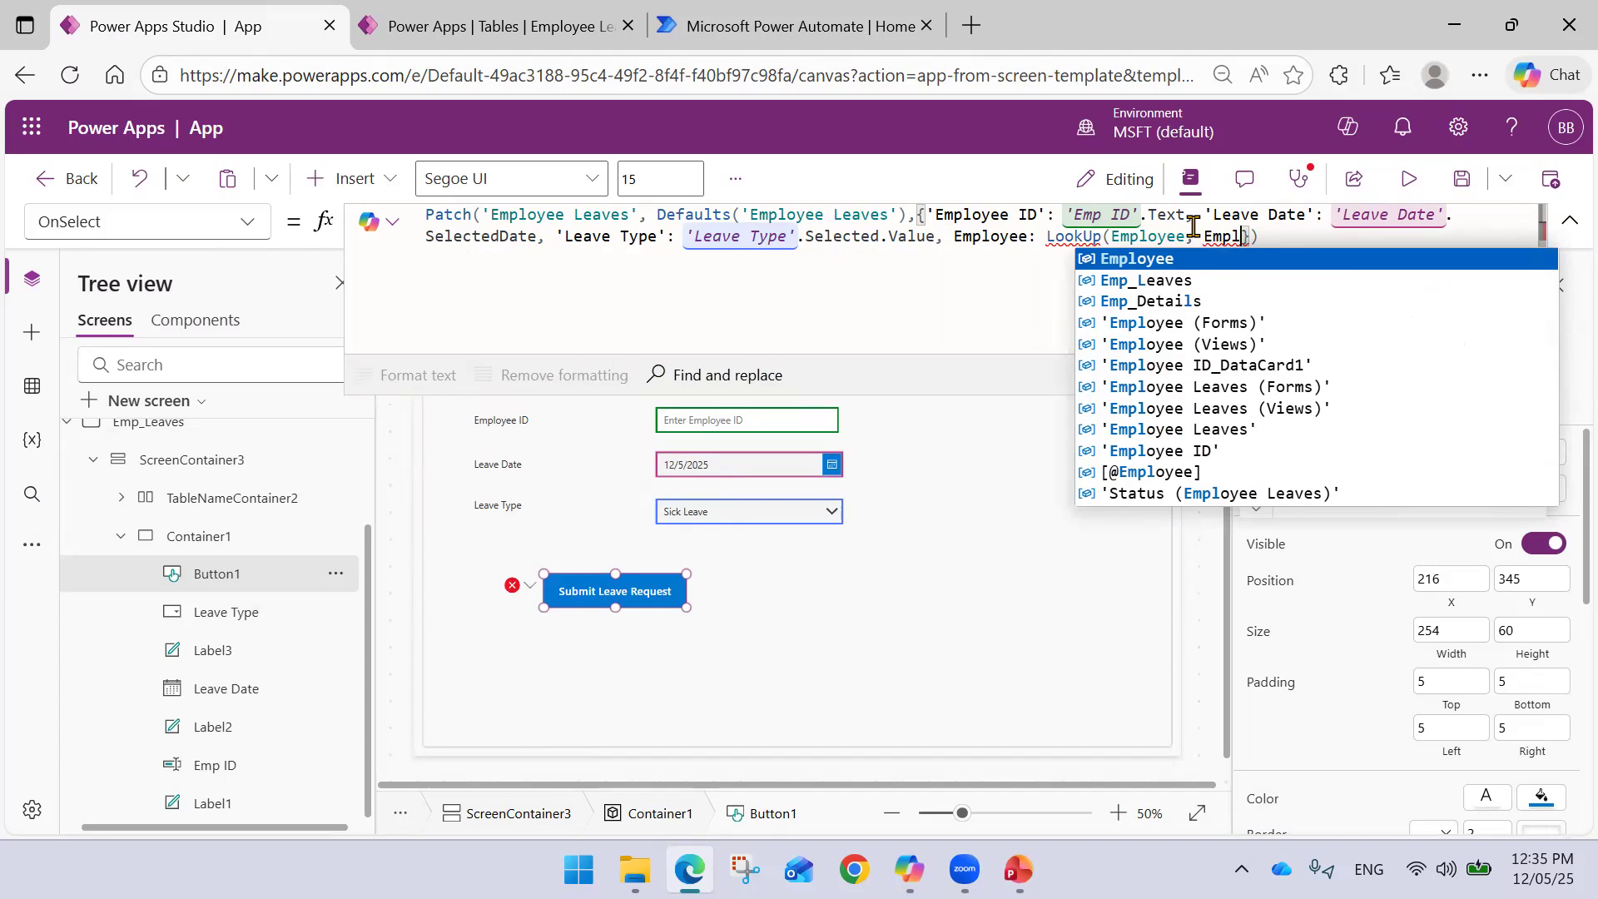
{"action": "key", "text": "Down"}
{"action": "key", "text": "Down"}
{"action": "key", "text": "Down"}
{"action": "key", "text": "Down"}
{"action": "key", "text": "Down"}
{"action": "key", "text": "Down"}
{"action": "key", "text": "Down"}
{"action": "key", "text": "Down"}
{"action": "key", "text": "Down"}
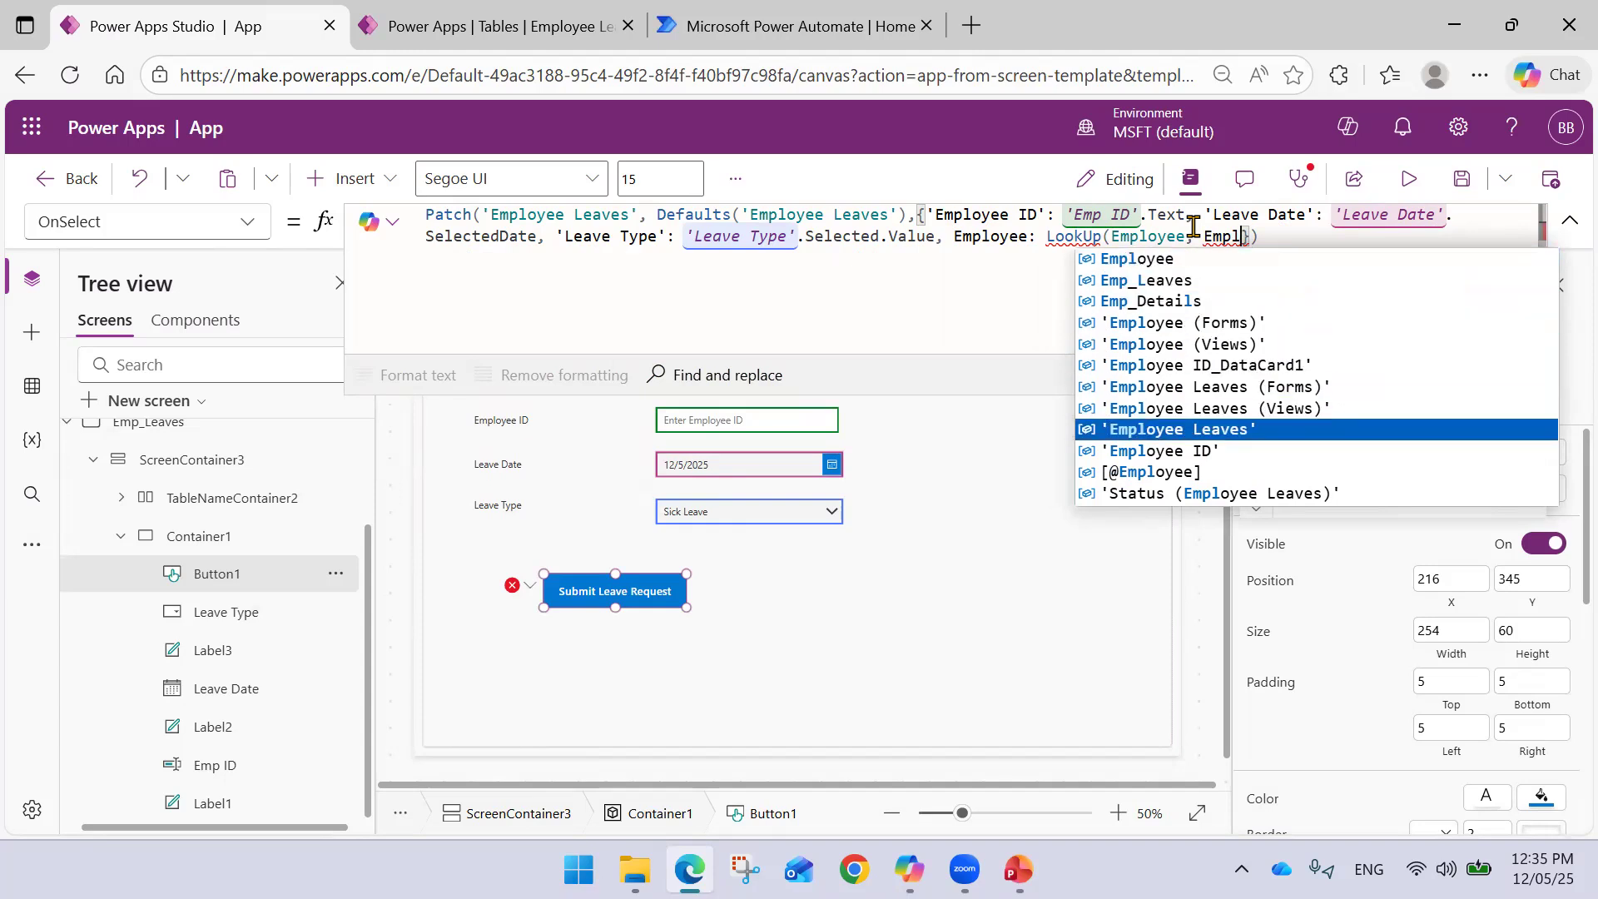
{"action": "key", "text": "Tab"}
{"action": "type", "text": "= "}
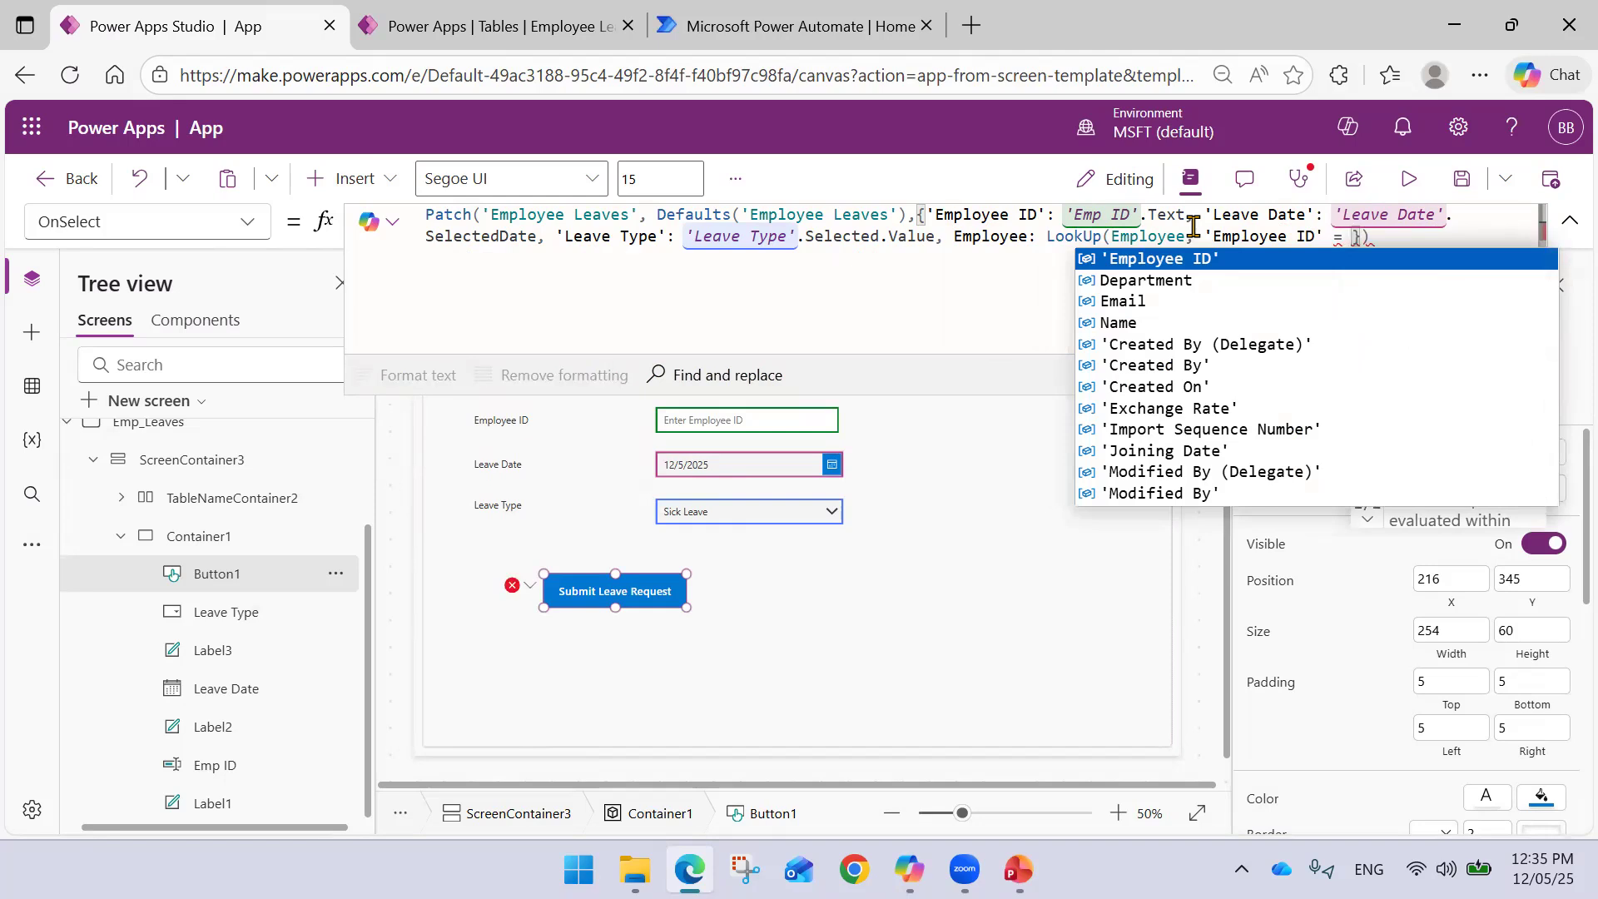
{"action": "type", "text": "Emp"}
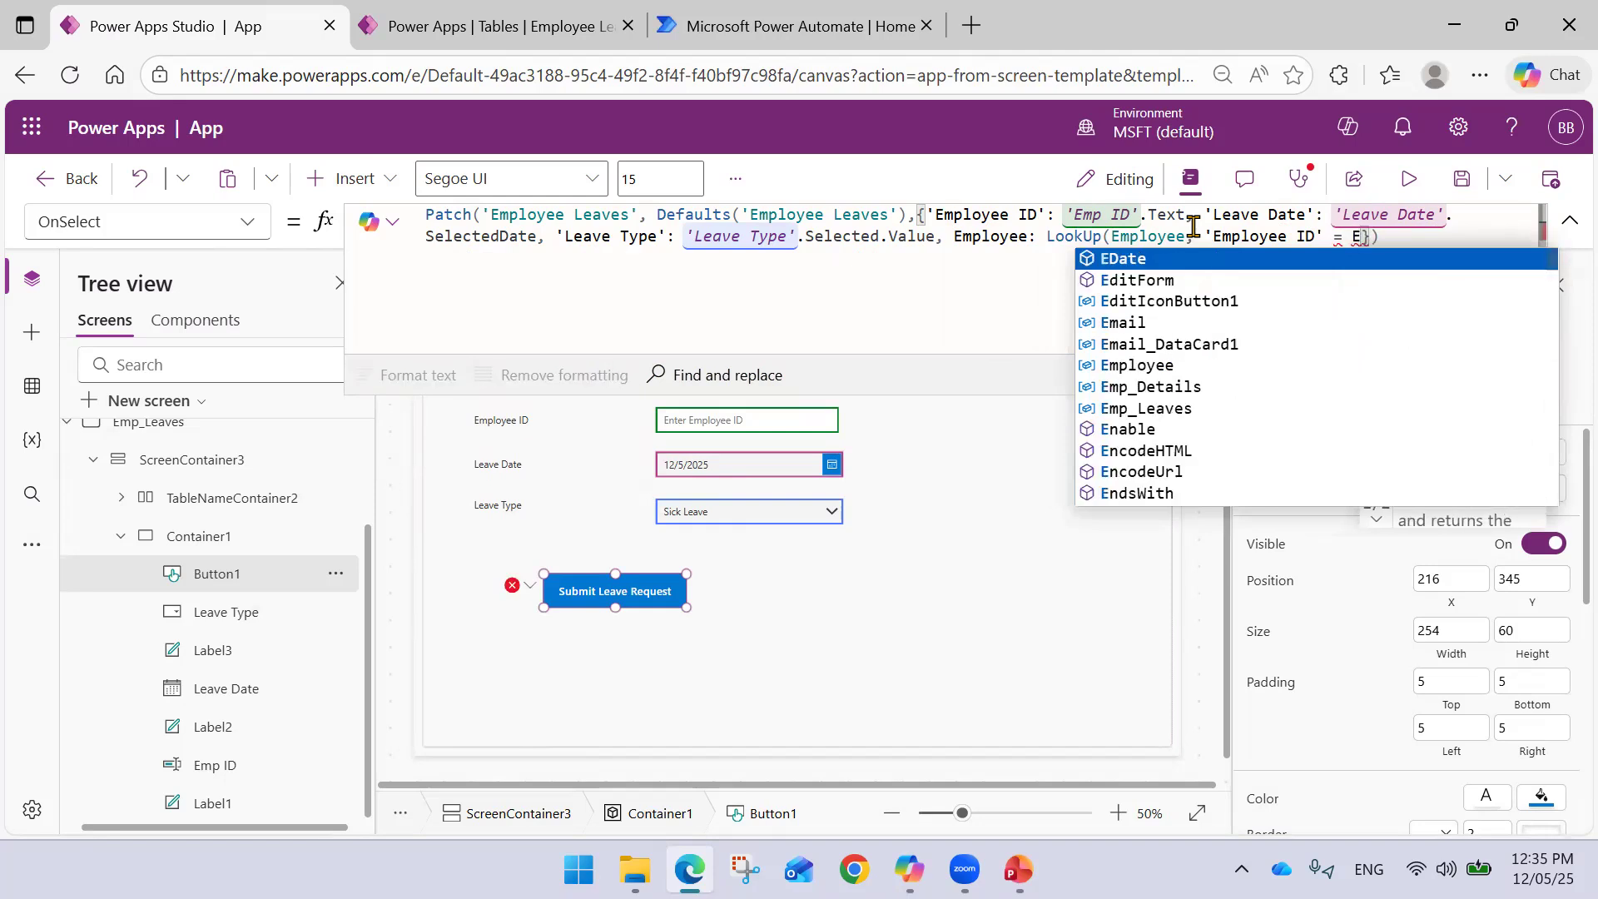
{"action": "key", "text": "Down"}
{"action": "key", "text": "Down"}
{"action": "key", "text": "Down"}
{"action": "key", "text": "Tab"}
{"action": "type", "text": "."}
{"action": "key", "text": "Tab"}
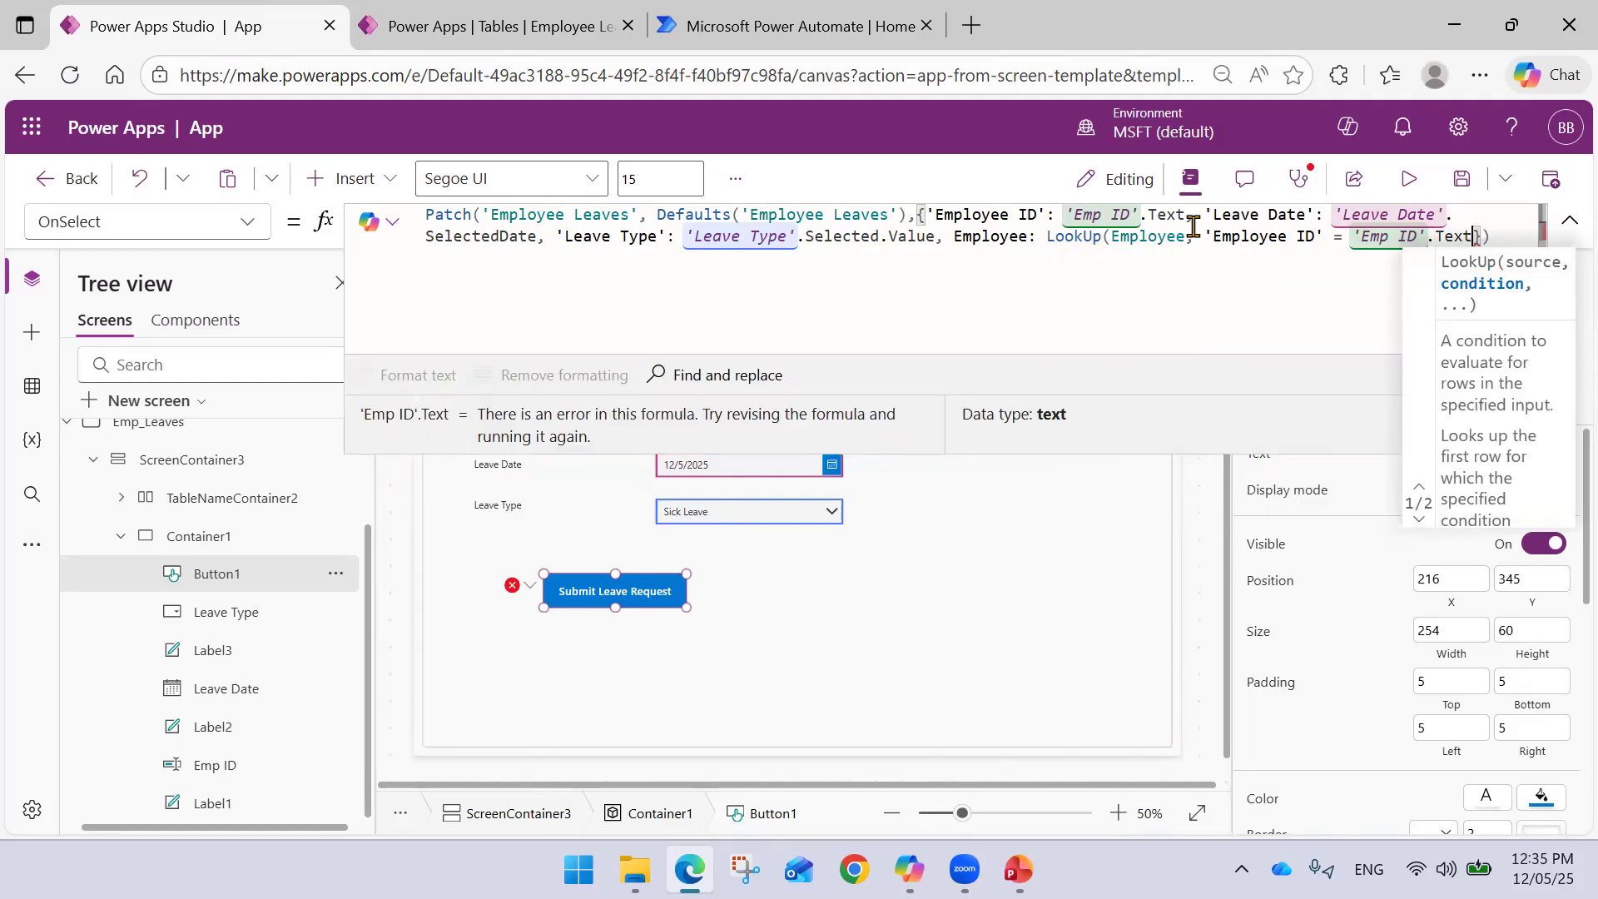
{"action": "type", "text": ", "}
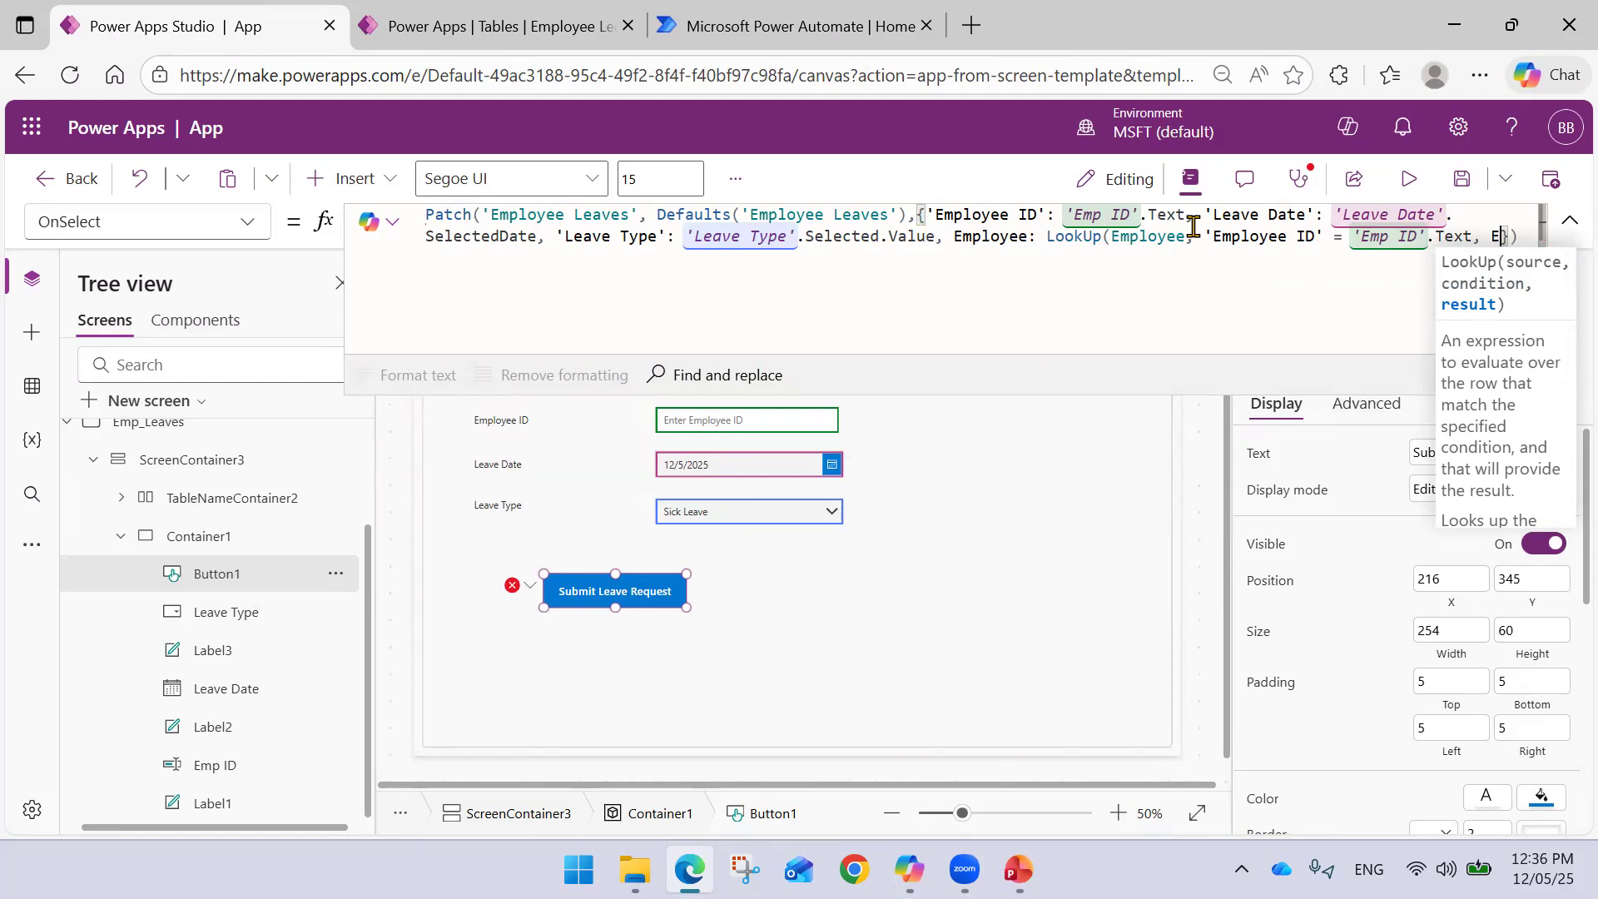
{"action": "type", "text": "Empl"}
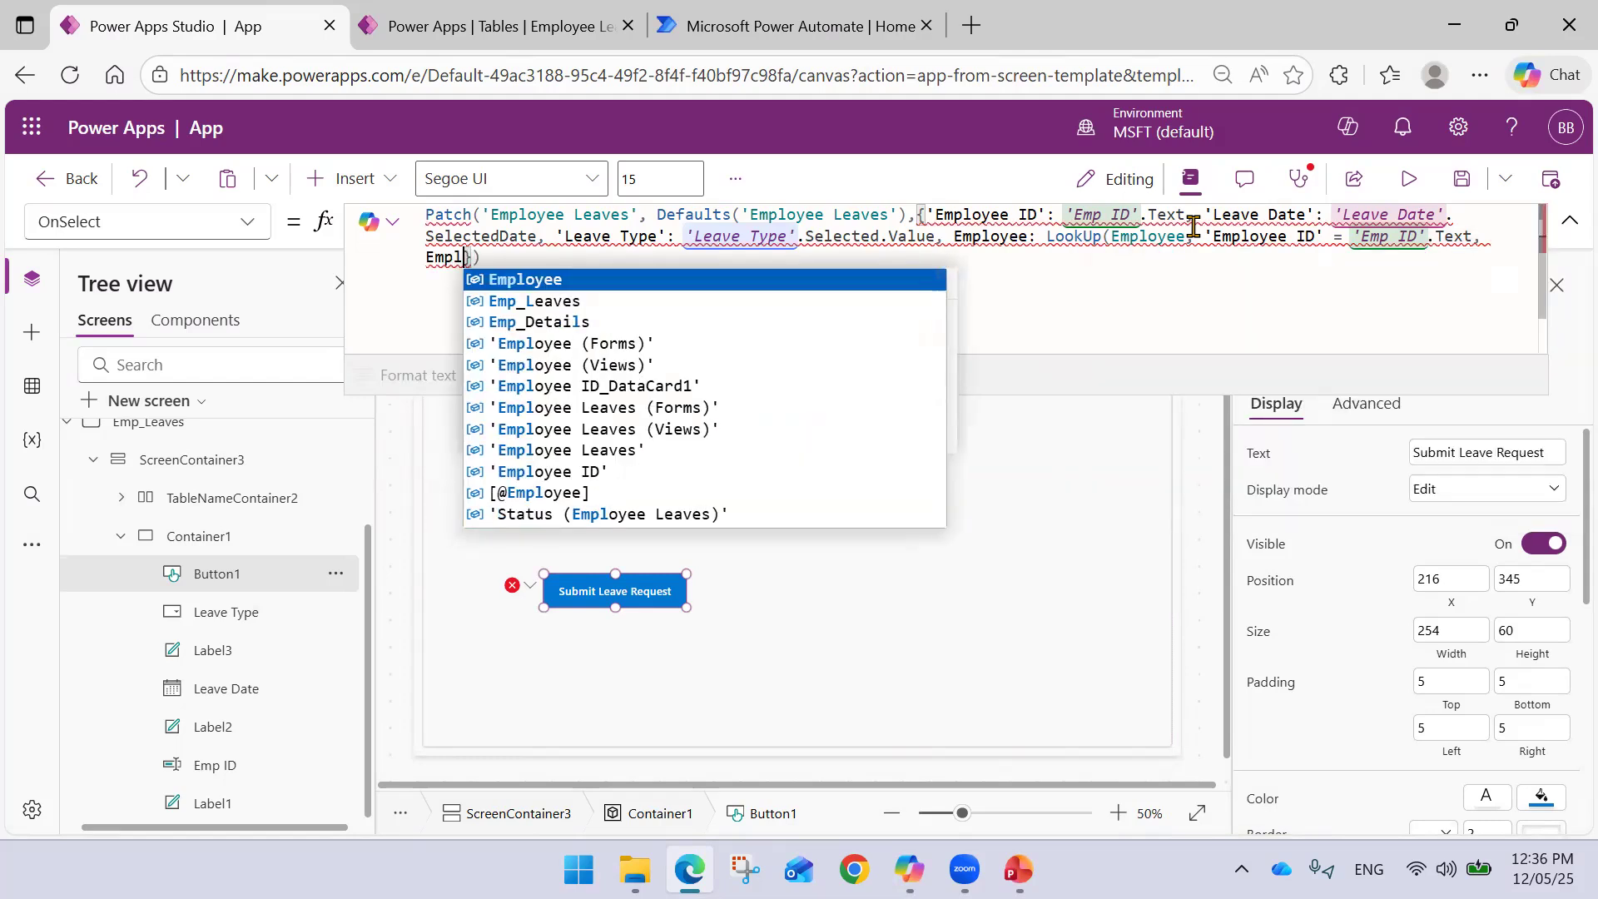
{"action": "key", "text": "Down"}
{"action": "key", "text": "Down"}
{"action": "key", "text": "Down"}
{"action": "key", "text": "Down"}
{"action": "key", "text": "Down"}
{"action": "key", "text": "Down"}
{"action": "key", "text": "Down"}
{"action": "key", "text": "Down"}
{"action": "key", "text": "Down"}
{"action": "key", "text": "Tab"}
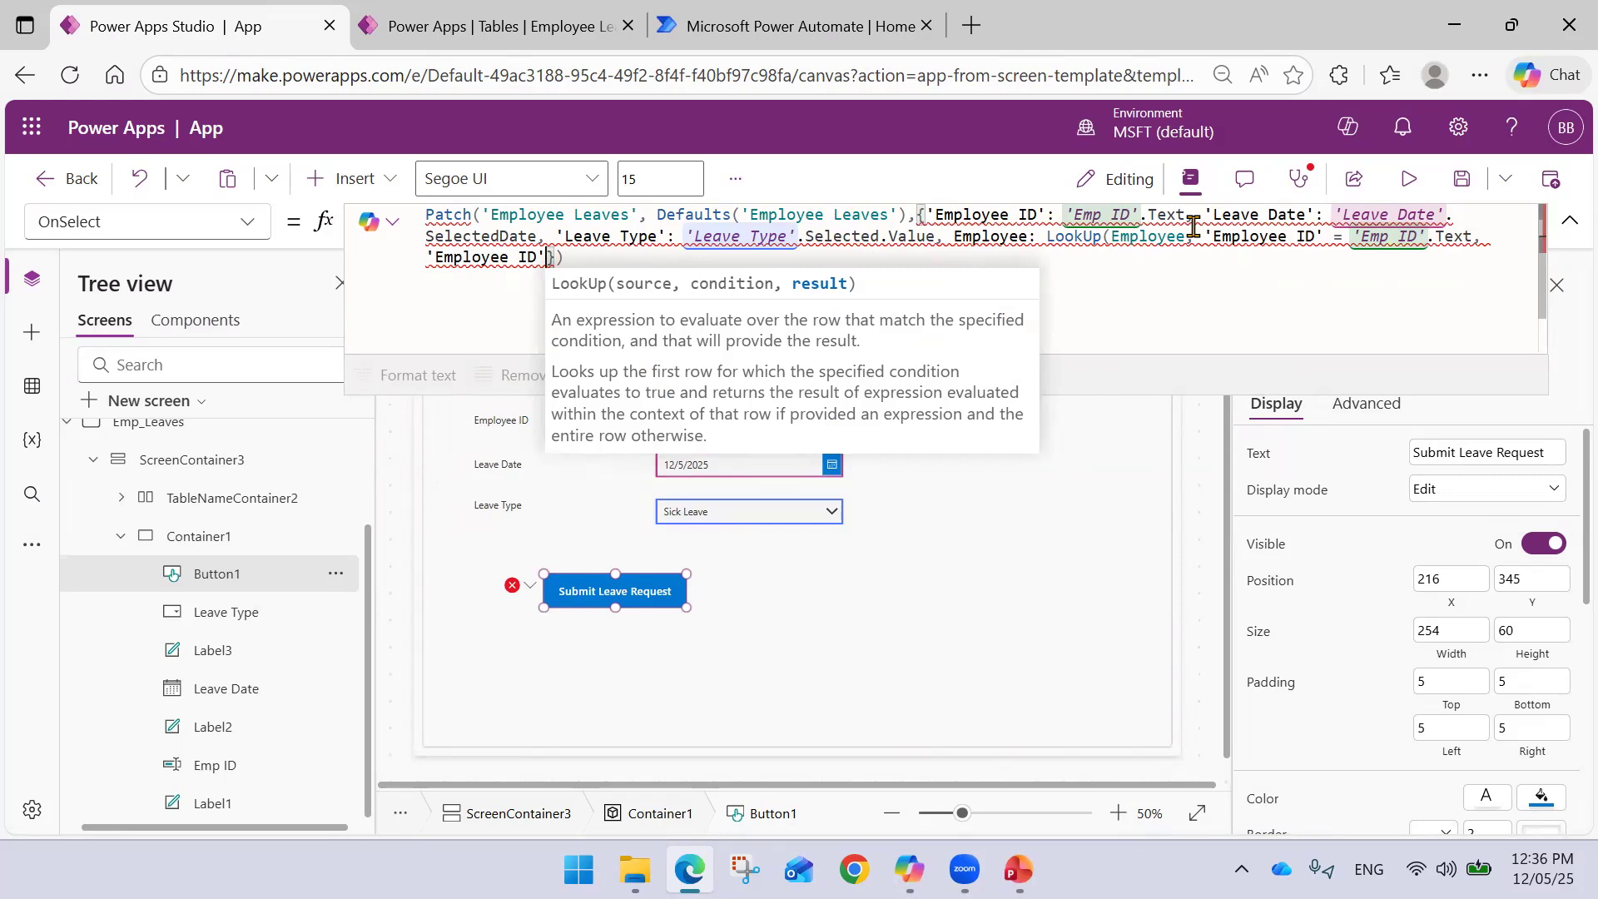
{"action": "type", "text": ")"}
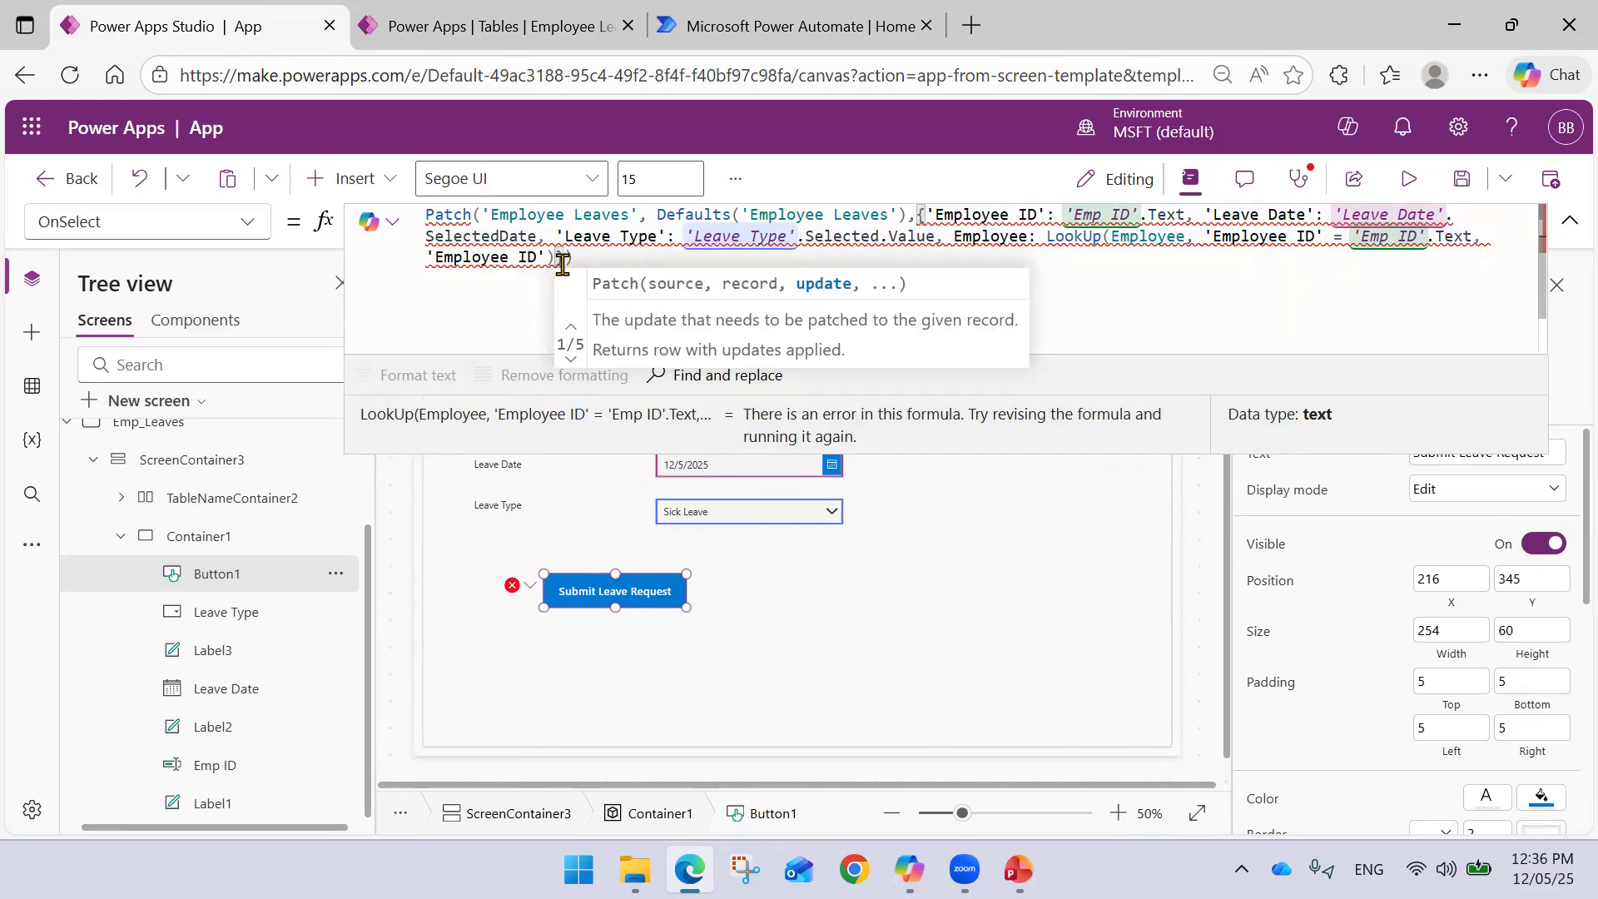
{"action": "left_click_drag", "start_coordinate": [550, 257], "coordinate": [426, 263]}
{"action": "key", "text": "BackSpace"}
{"action": "key", "text": "BackSpace"}
{"action": "key", "text": "BackSpace"}
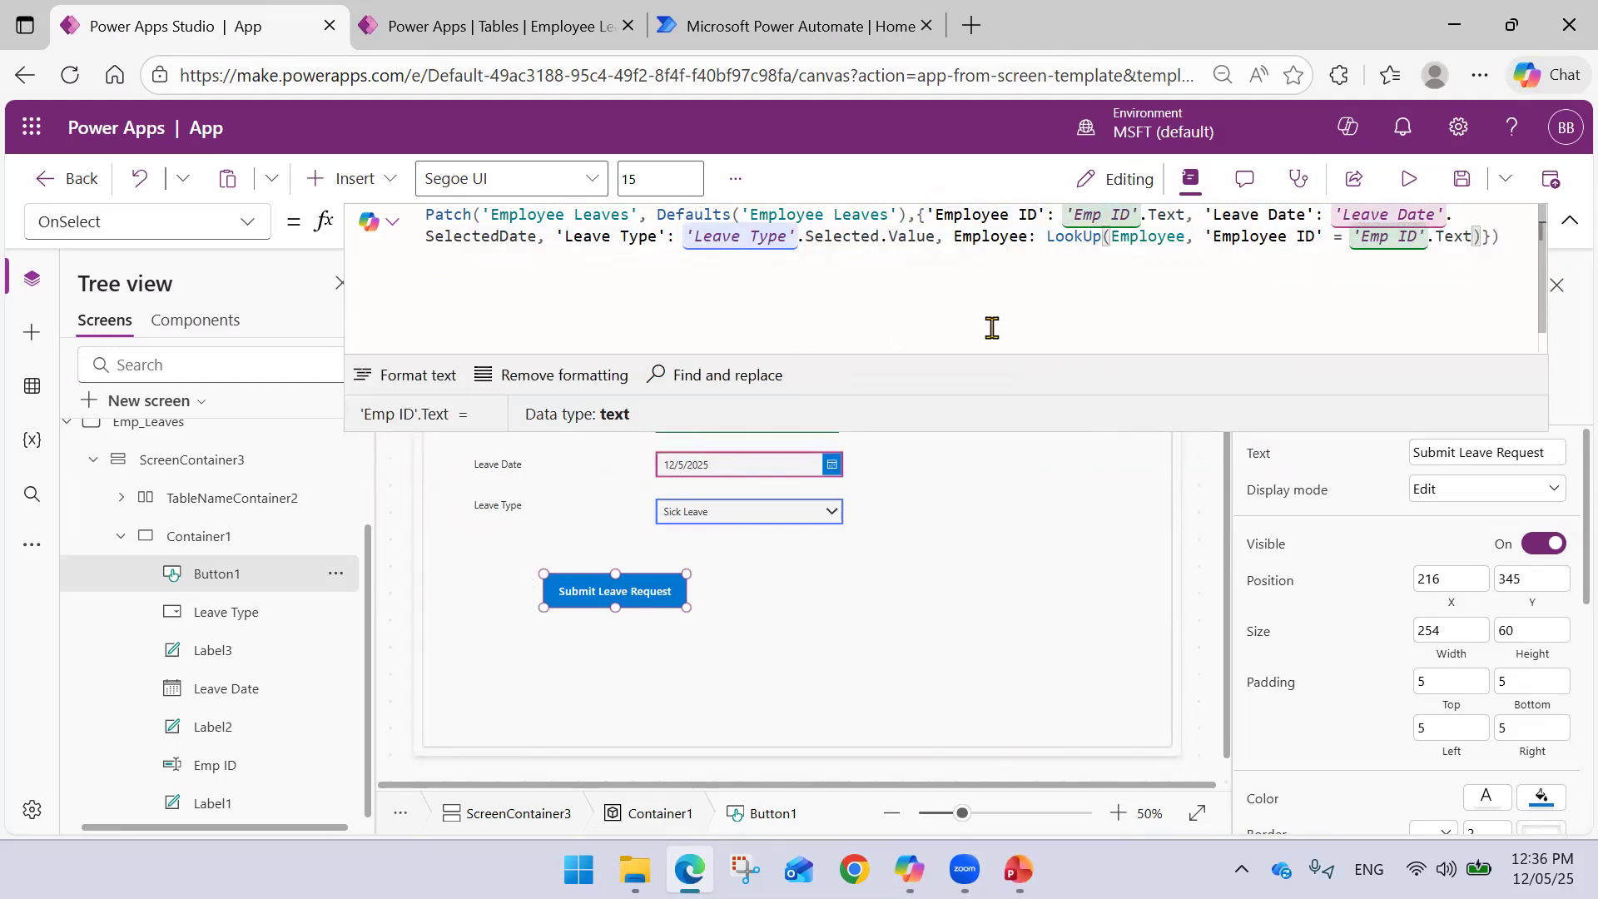
- Collapse the formula bar and save the app as 'Leave Request App'
{"action": "left_click", "coordinate": [1520, 238]}
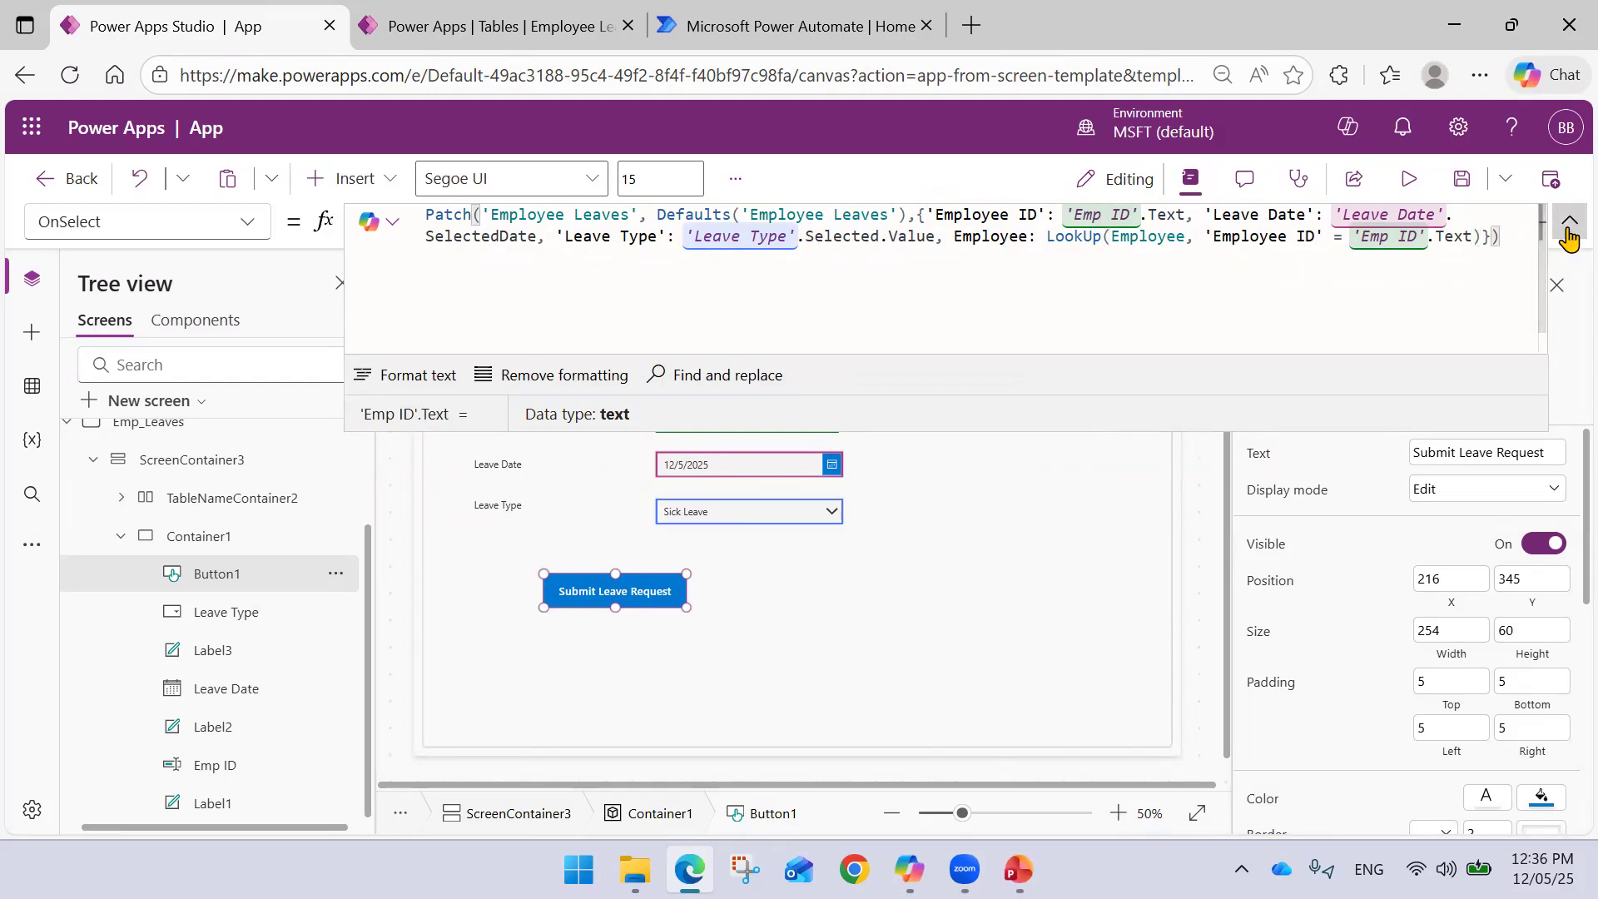
{"action": "left_click", "coordinate": [1570, 221]}
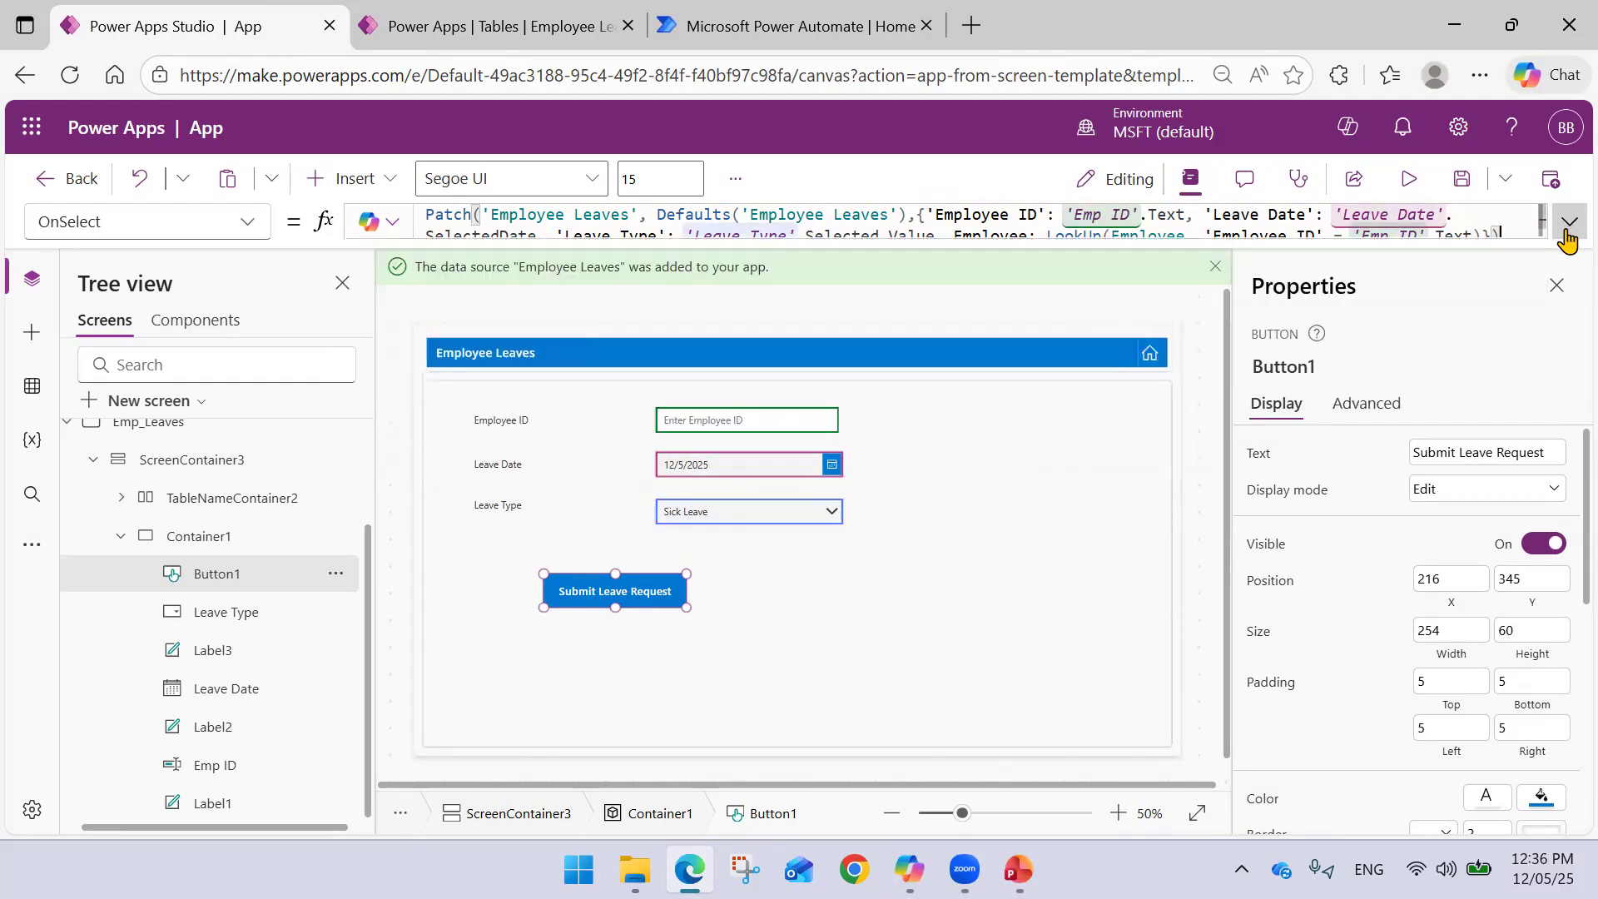
{"action": "left_click", "coordinate": [1057, 304]}
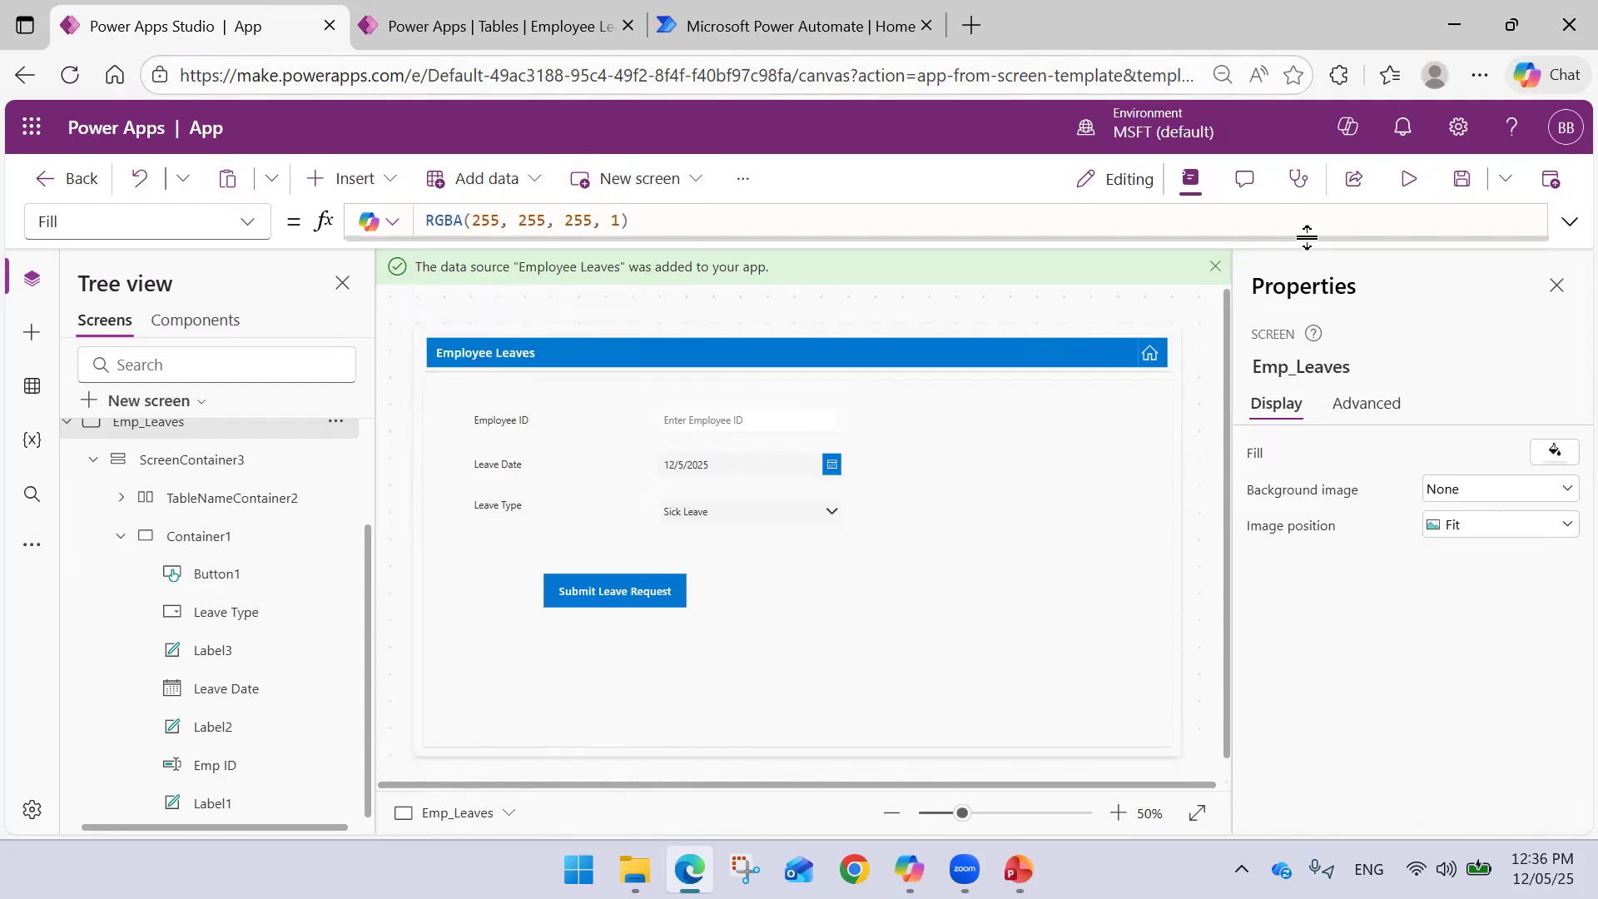
{"action": "left_click", "coordinate": [1462, 180]}
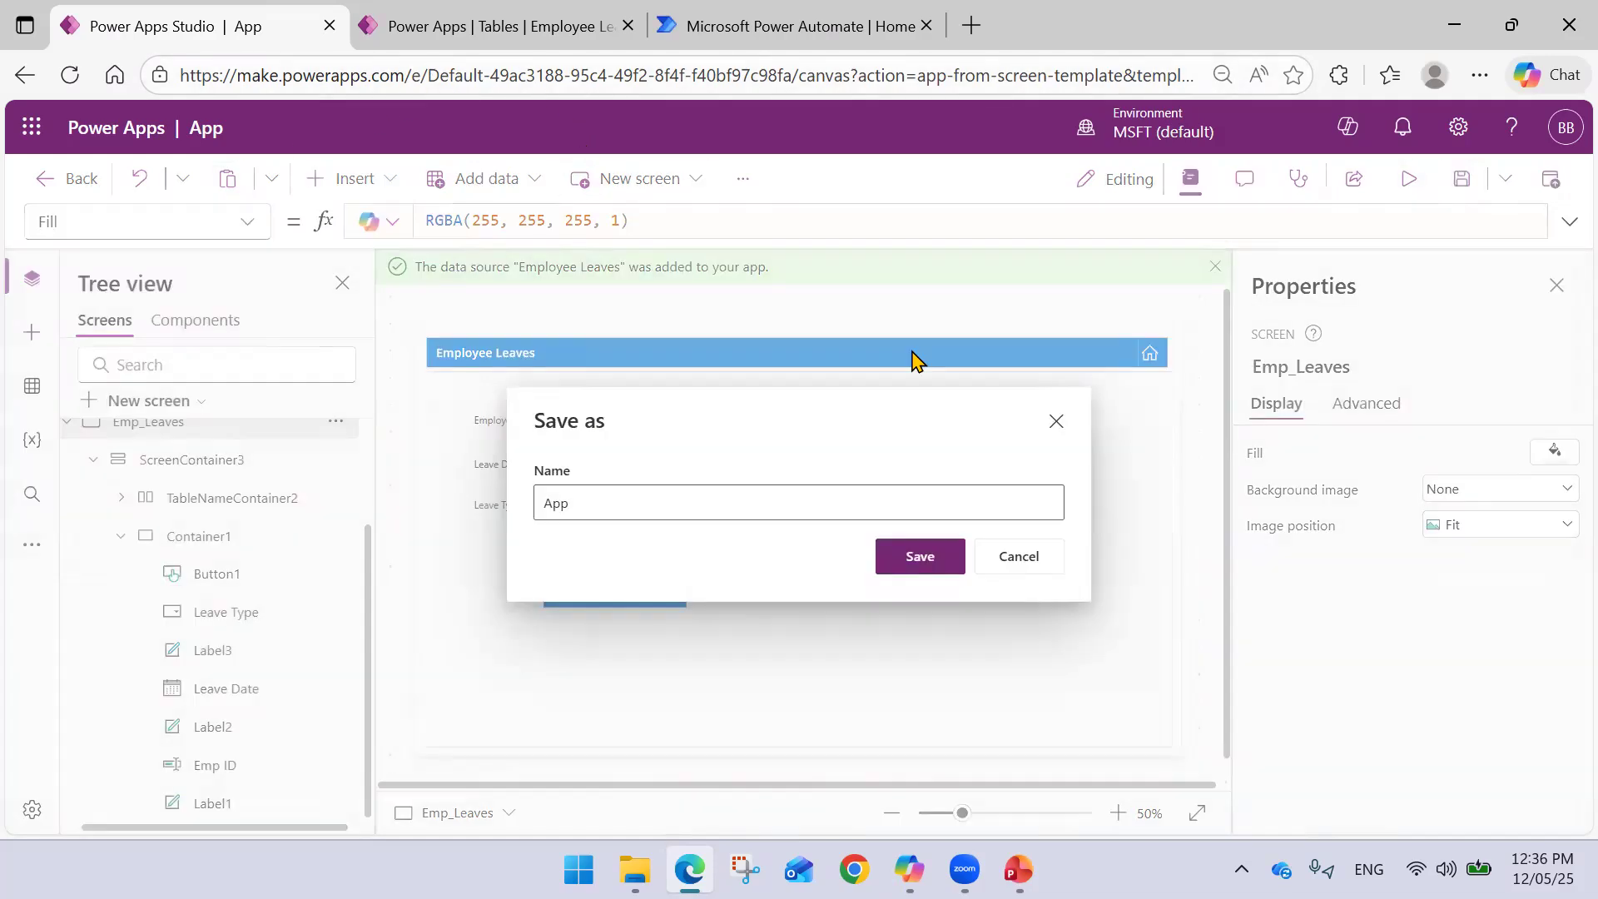
{"action": "left_click", "coordinate": [666, 485]}
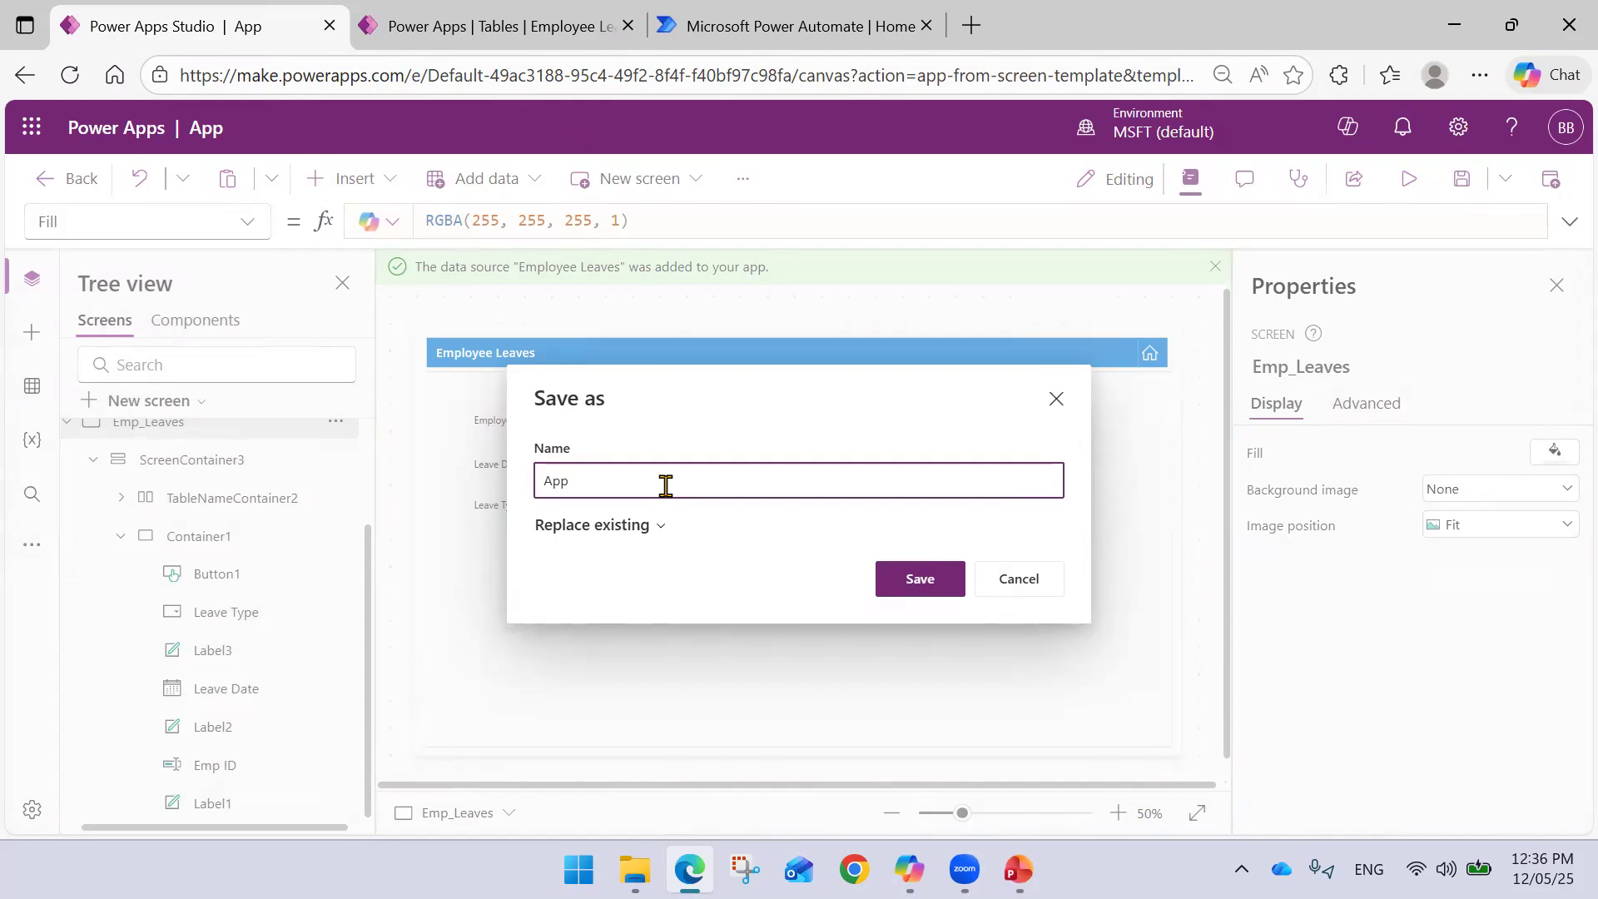
{"action": "type", "text": "Leave Request"}
{"action": "left_click", "coordinate": [899, 591]}
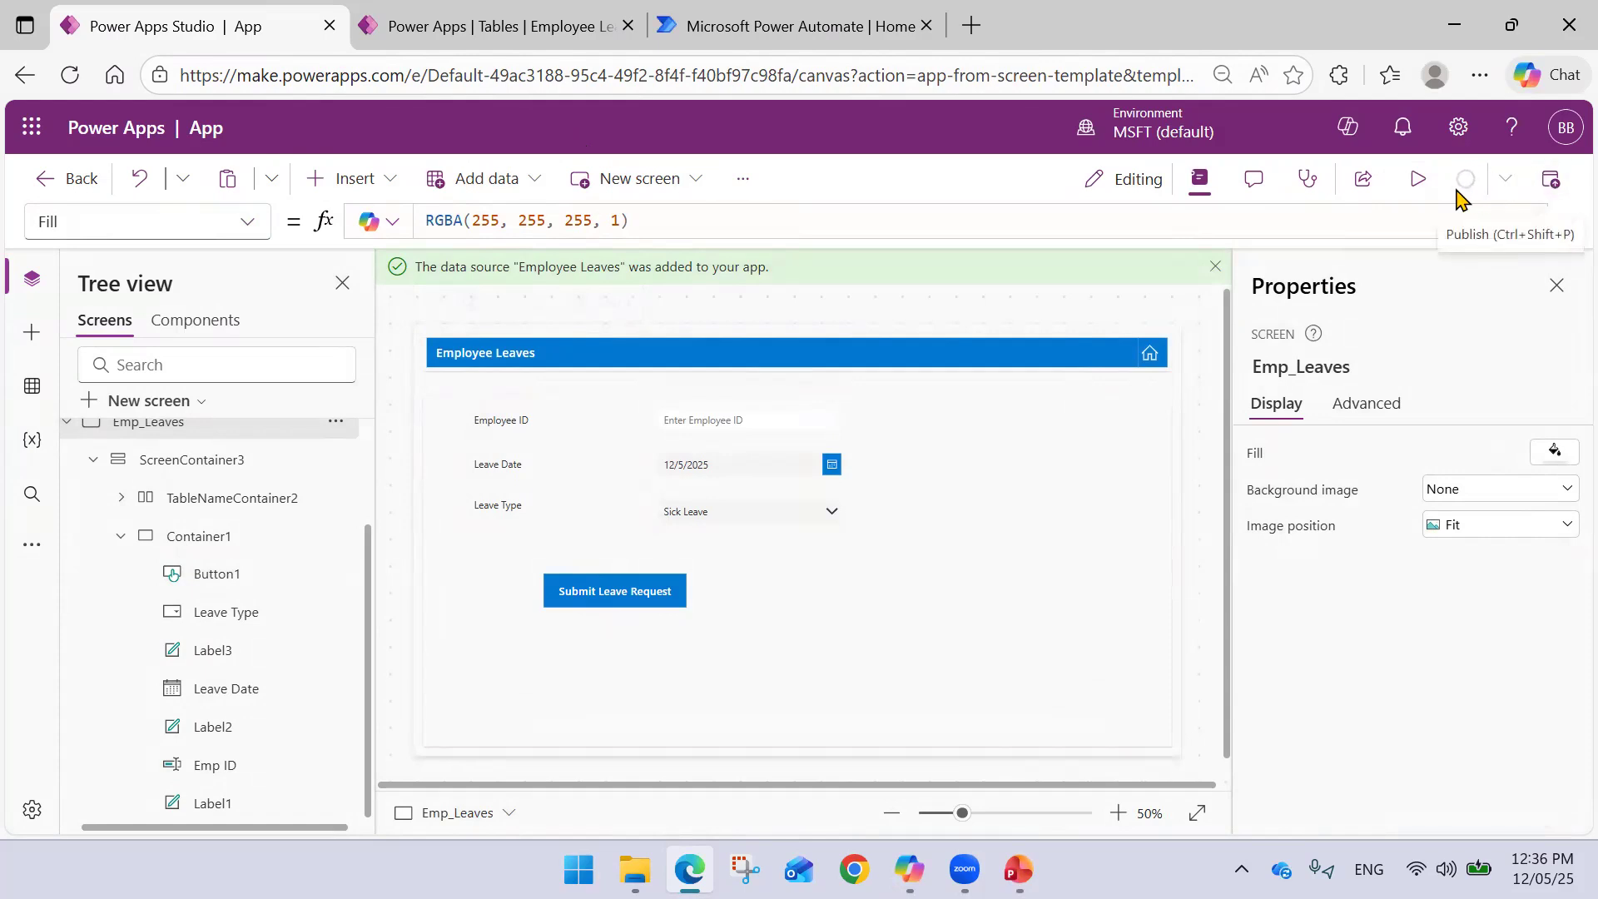
- Preview the app, submit a Sick Leave request for 12/5/2025, and refresh the Employee Leaves table
{"action": "left_click", "coordinate": [1420, 180]}
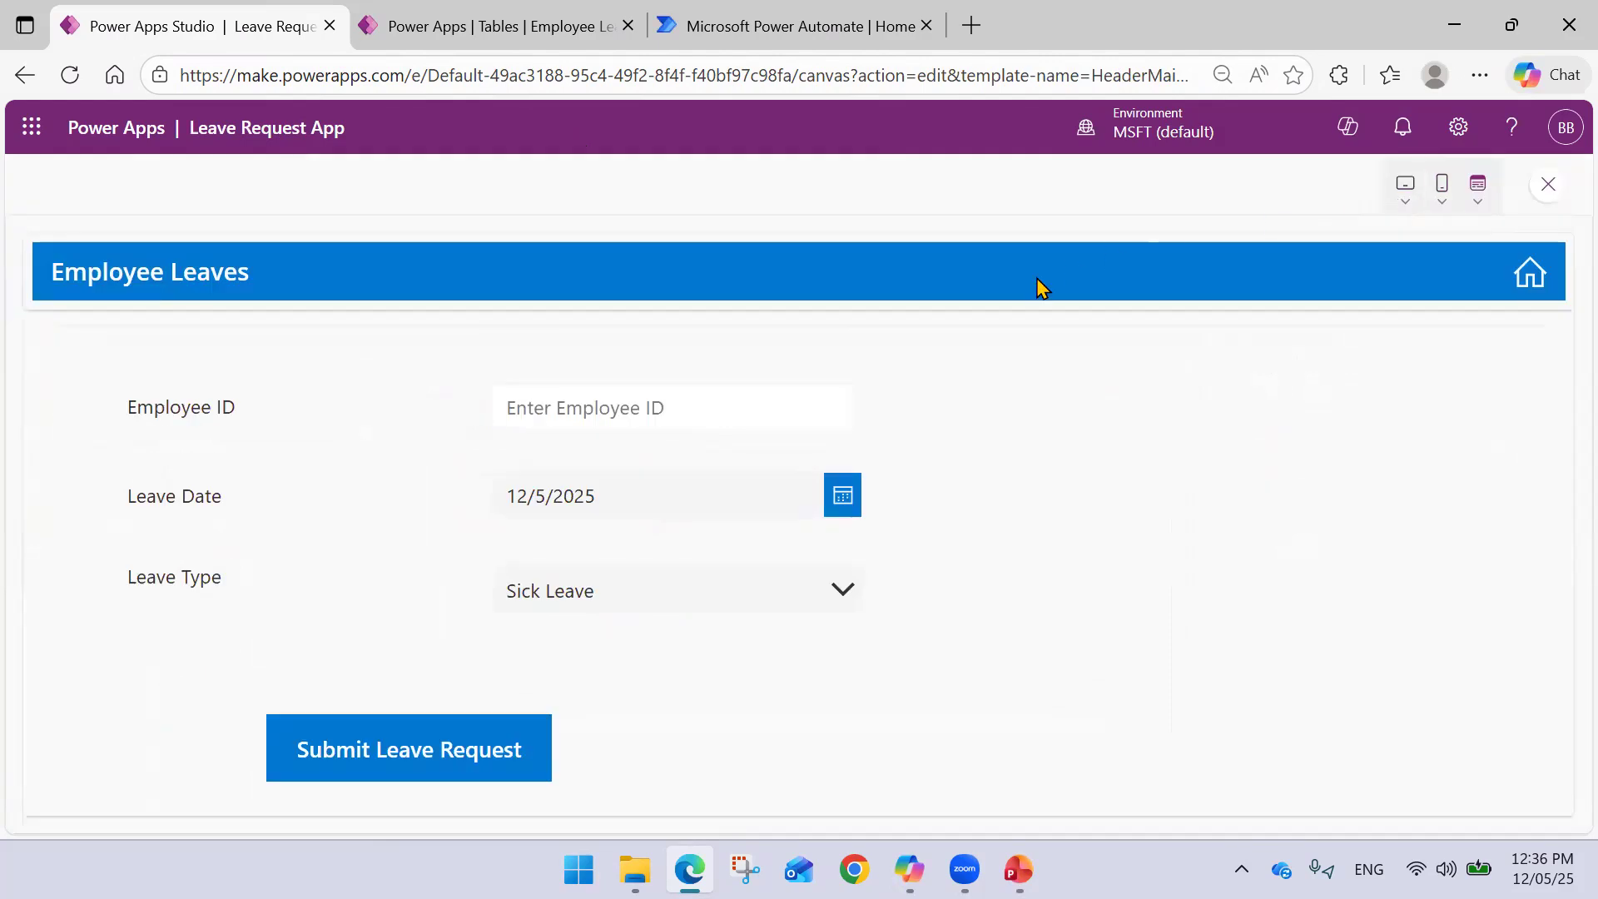
{"action": "left_click", "coordinate": [585, 417]}
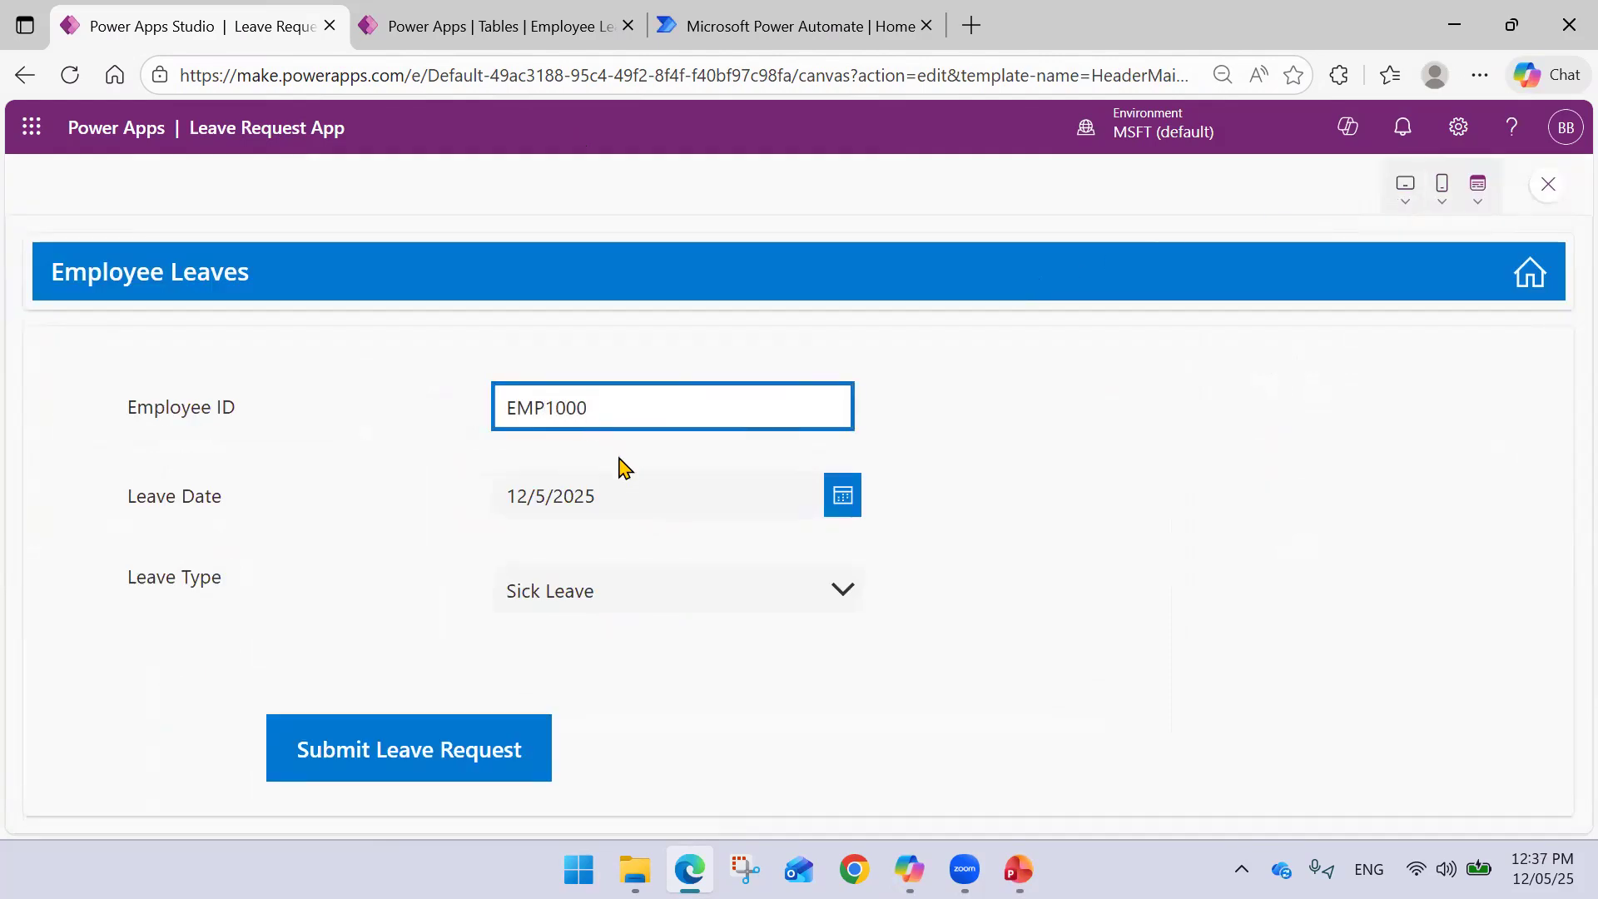
{"action": "left_click", "coordinate": [408, 750]}
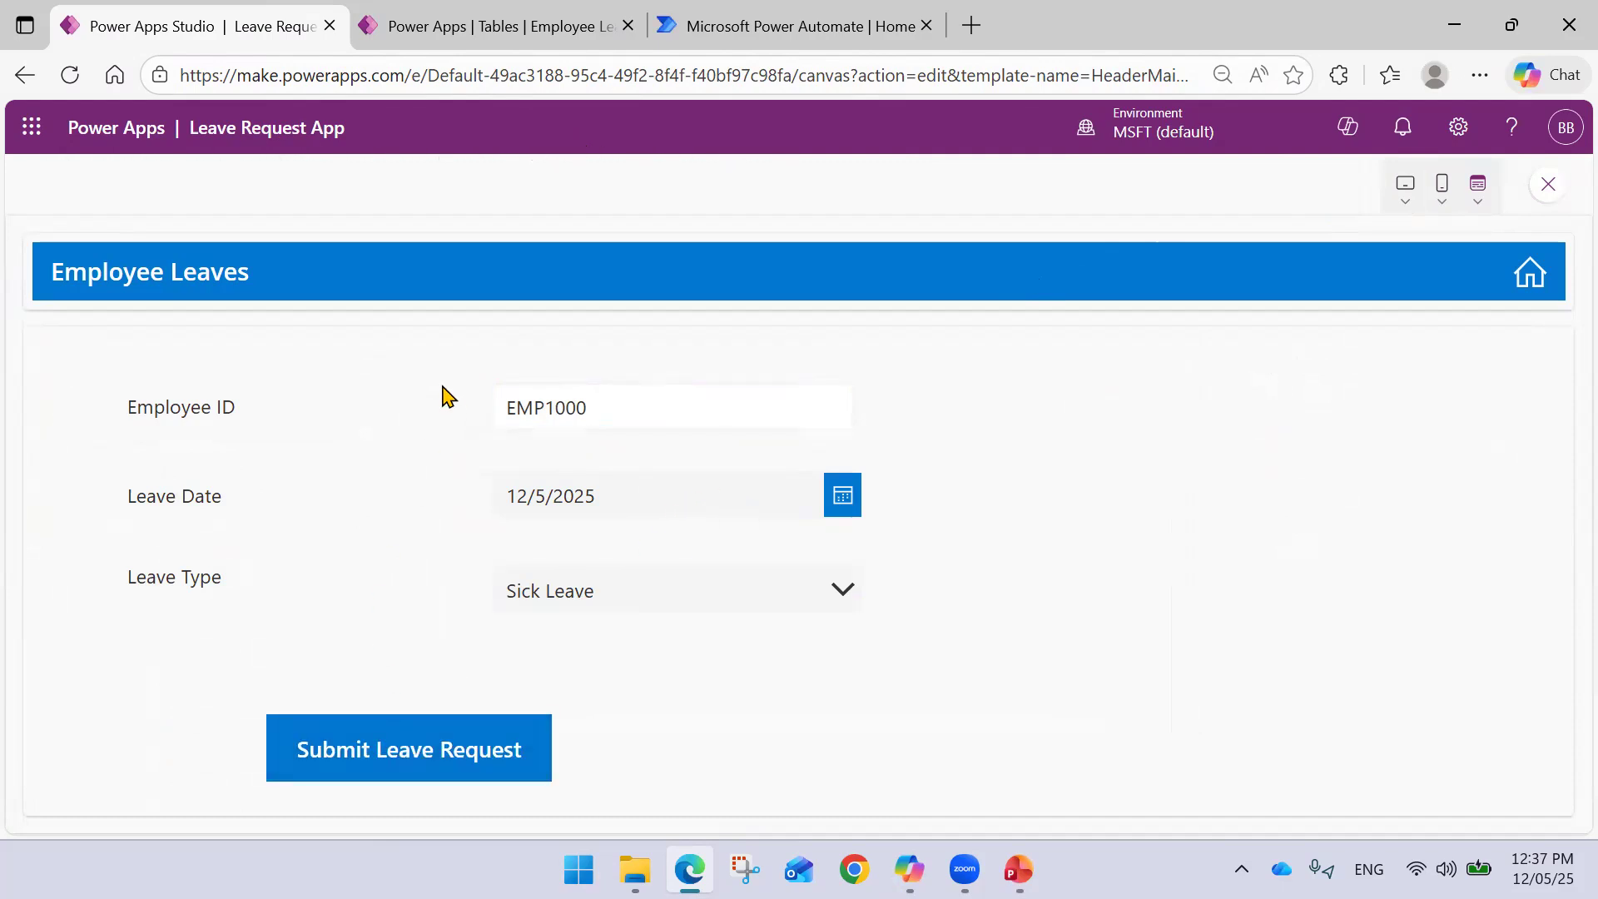
{"action": "left_click", "coordinate": [528, 26]}
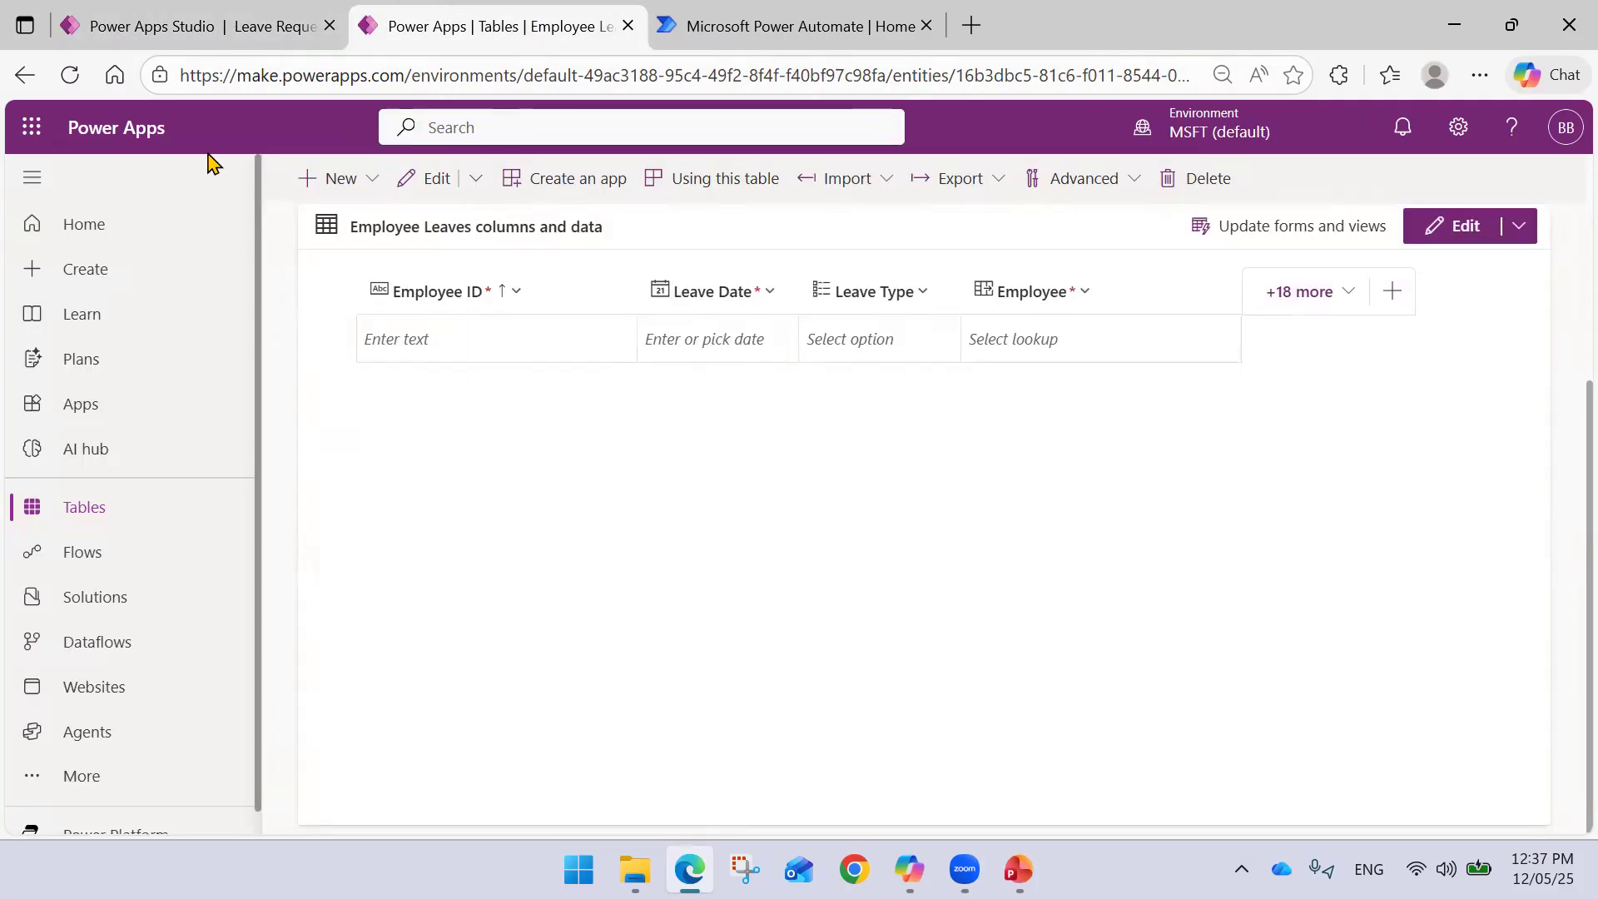
{"action": "left_click", "coordinate": [71, 76]}
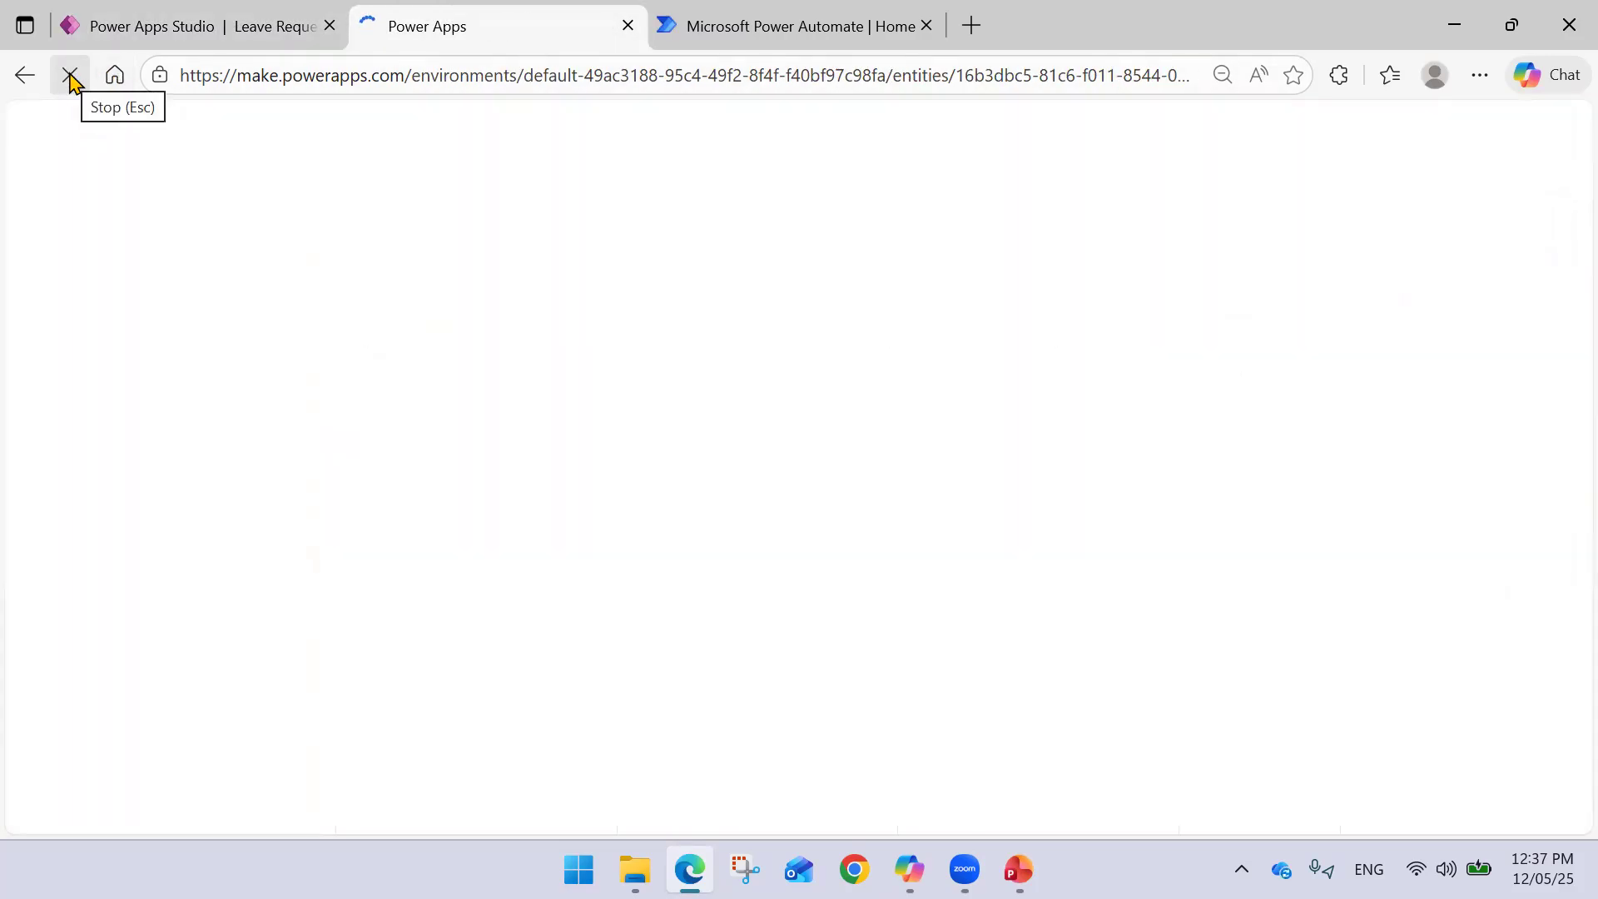
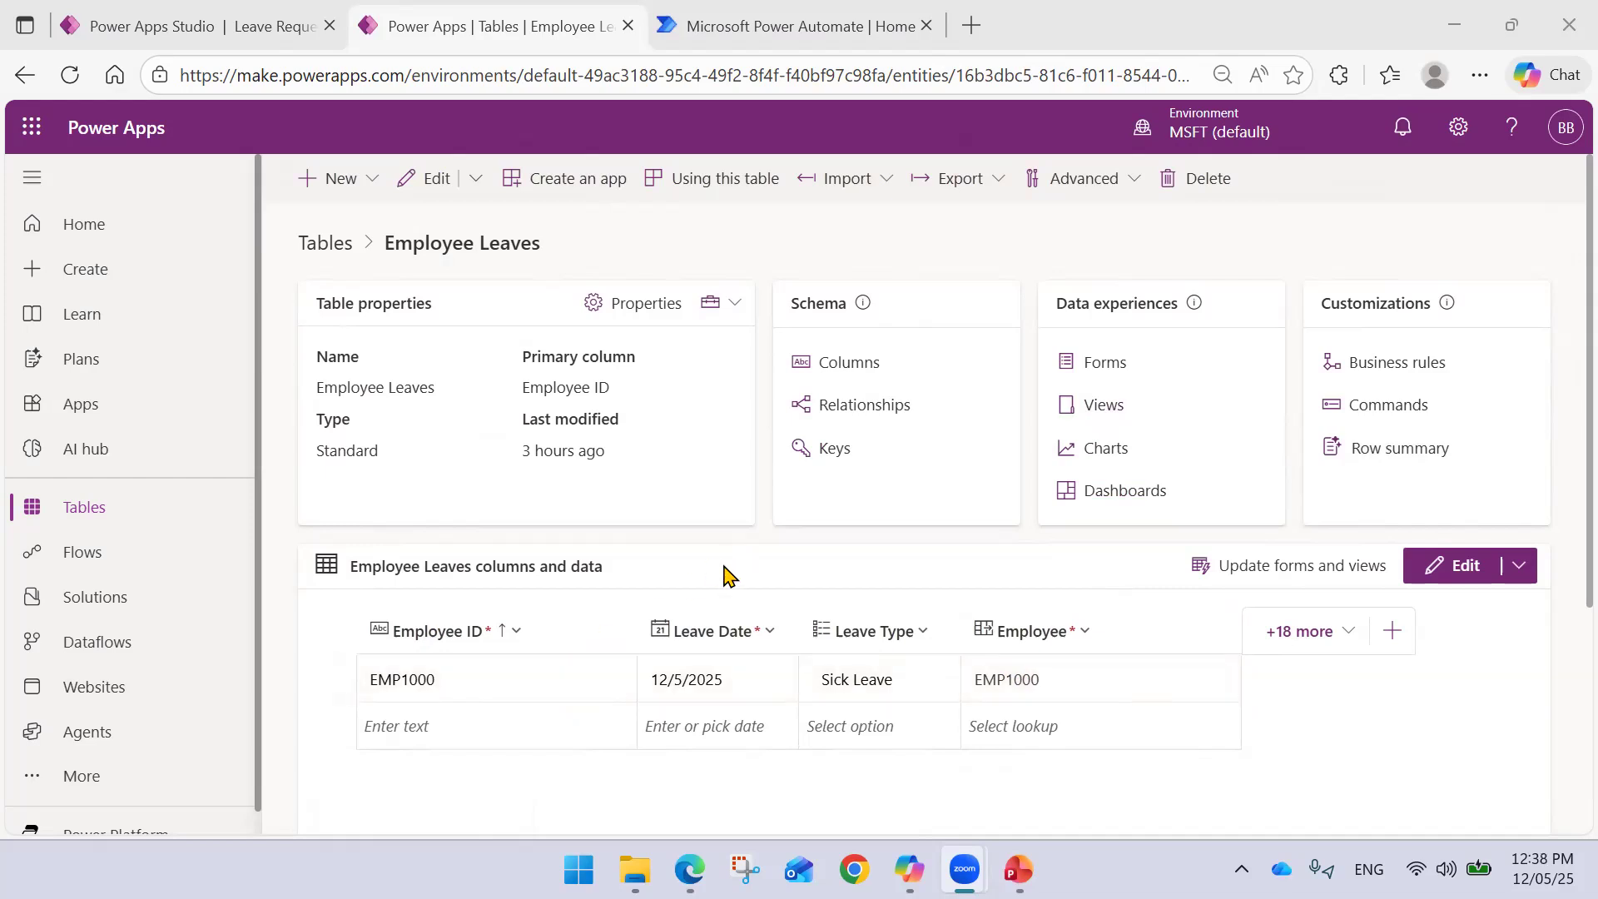
- Switch to Power Automate and go to the Create page for a new flow
{"action": "left_click", "coordinate": [742, 38]}
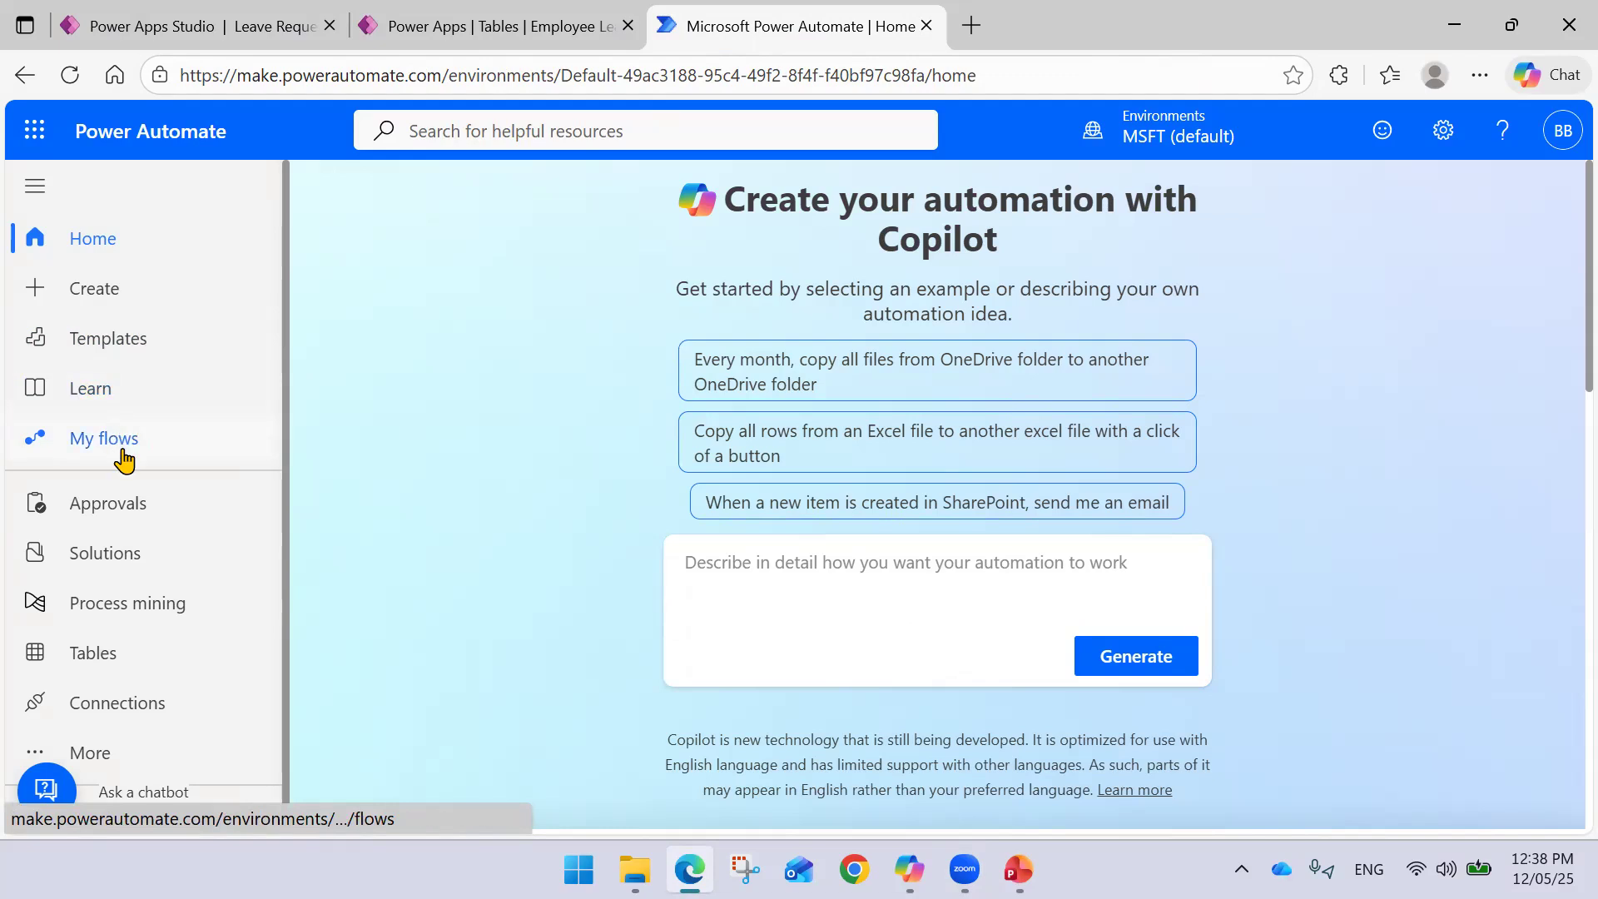
{"action": "left_click", "coordinate": [98, 290]}
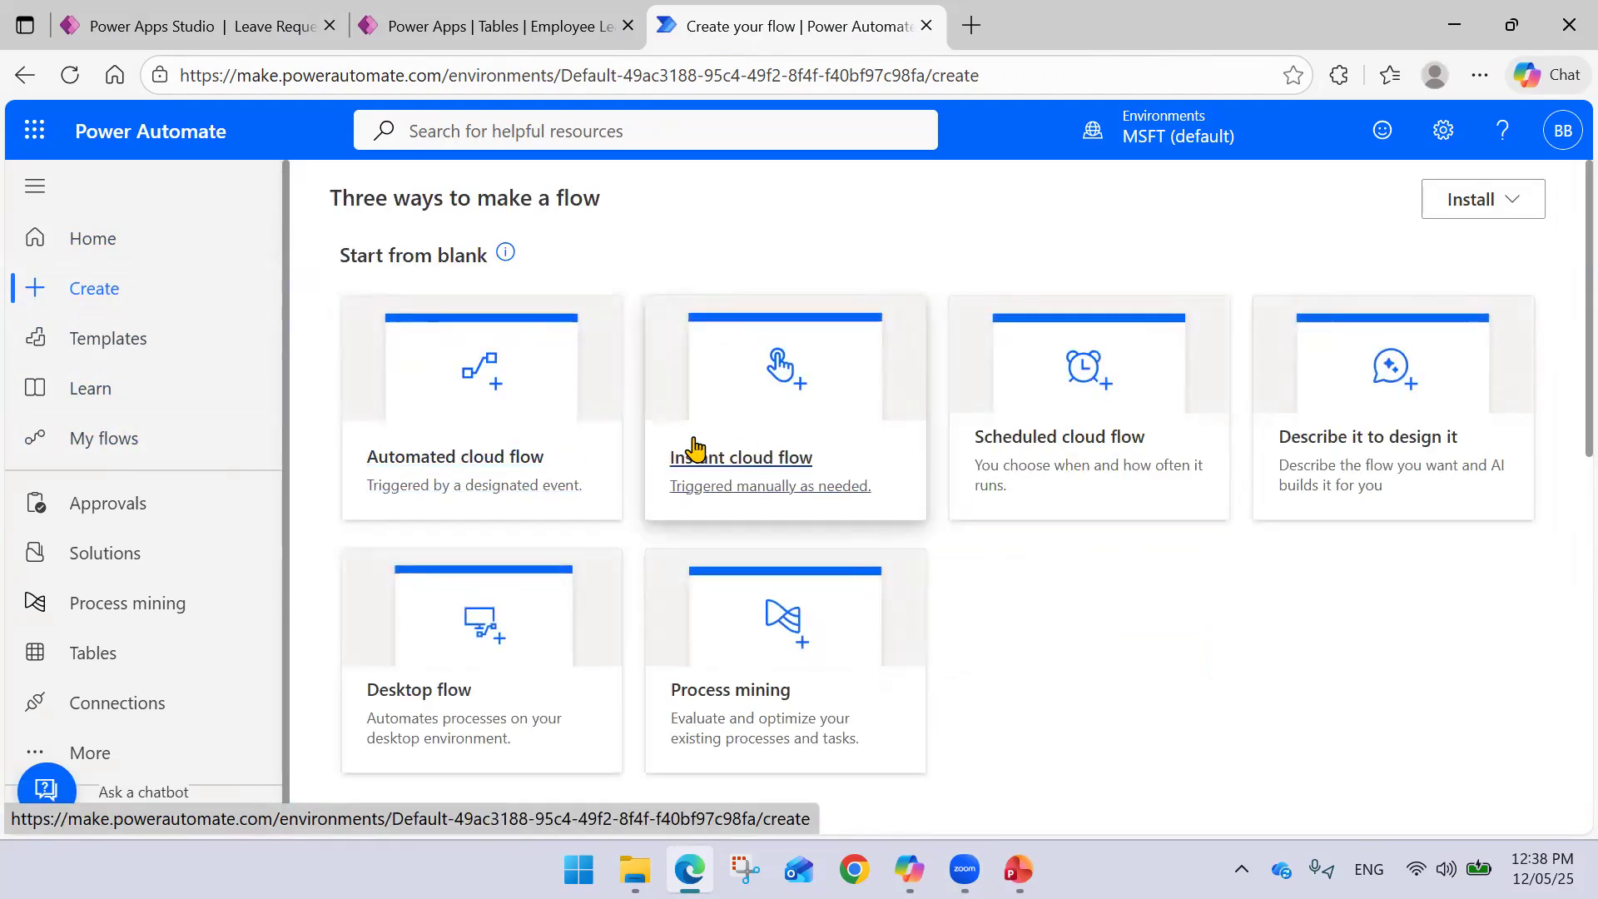
- Create an instant flow 'Test Power Automate Integration in Power Apps' triggered by 'When Power Apps calls a flow (V2)'
{"action": "left_click", "coordinate": [737, 456]}
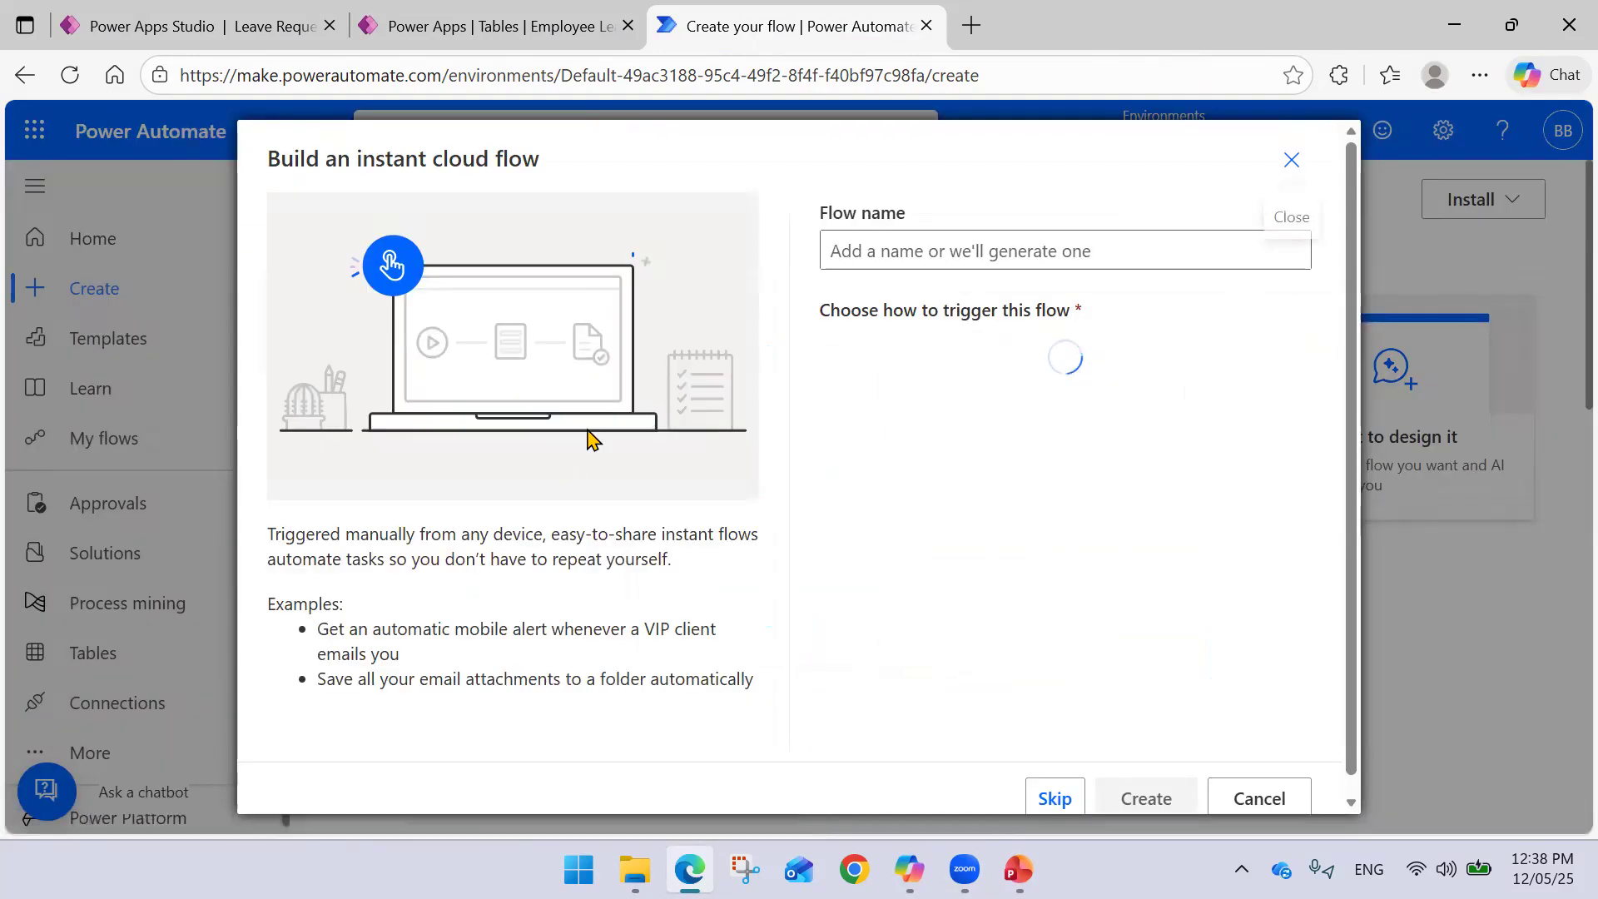
{"action": "left_click", "coordinate": [1013, 250]}
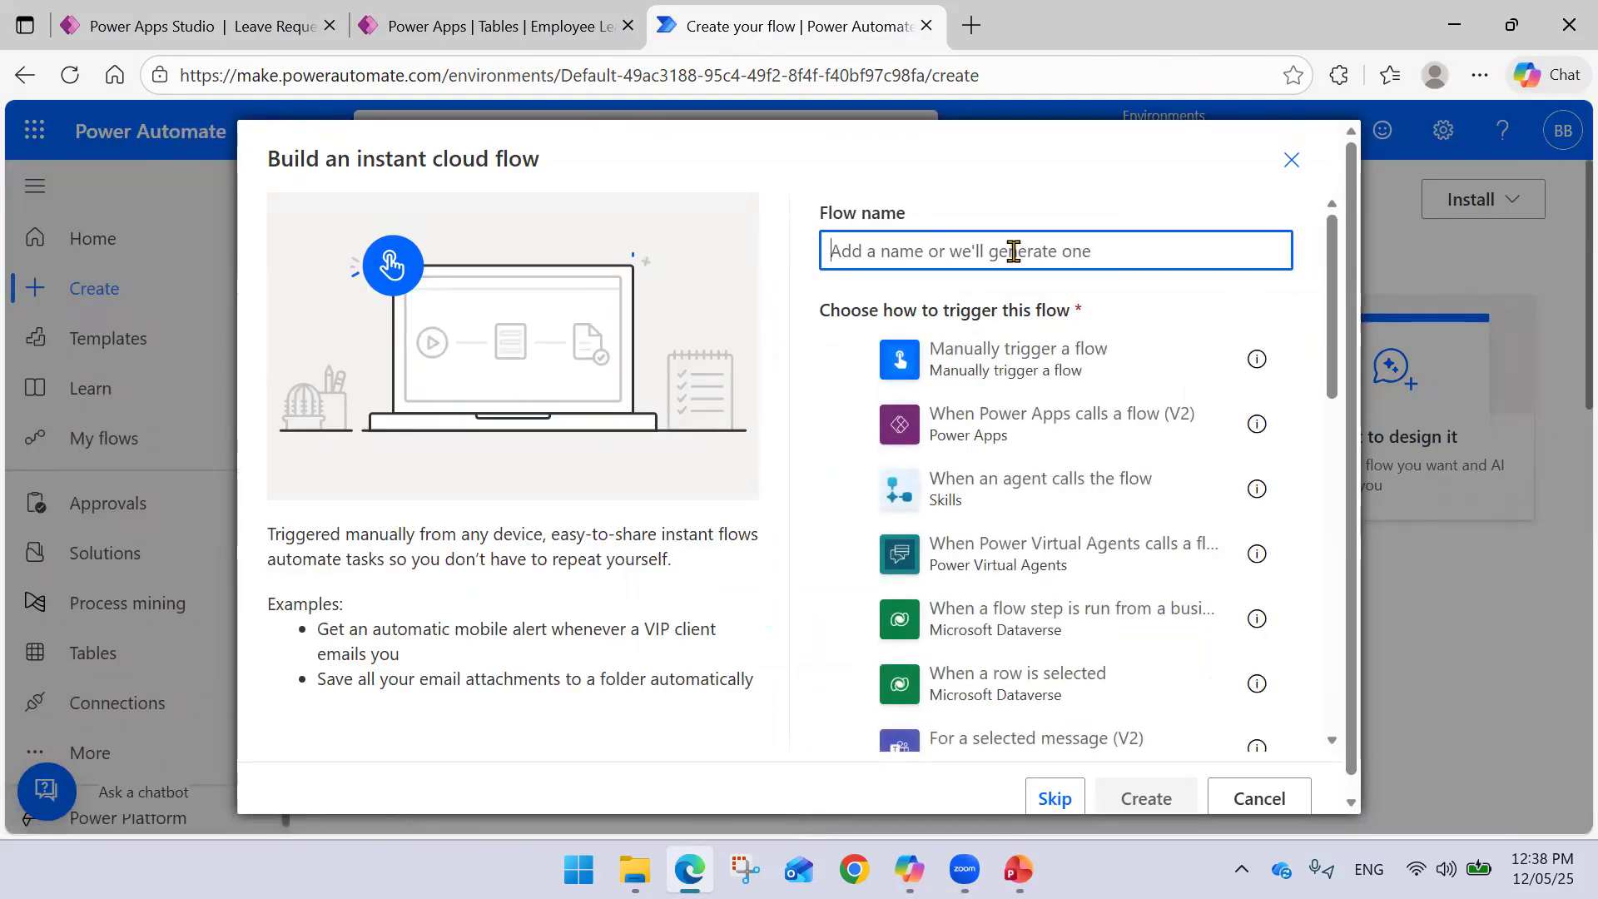
{"action": "type", "text": "Test"}
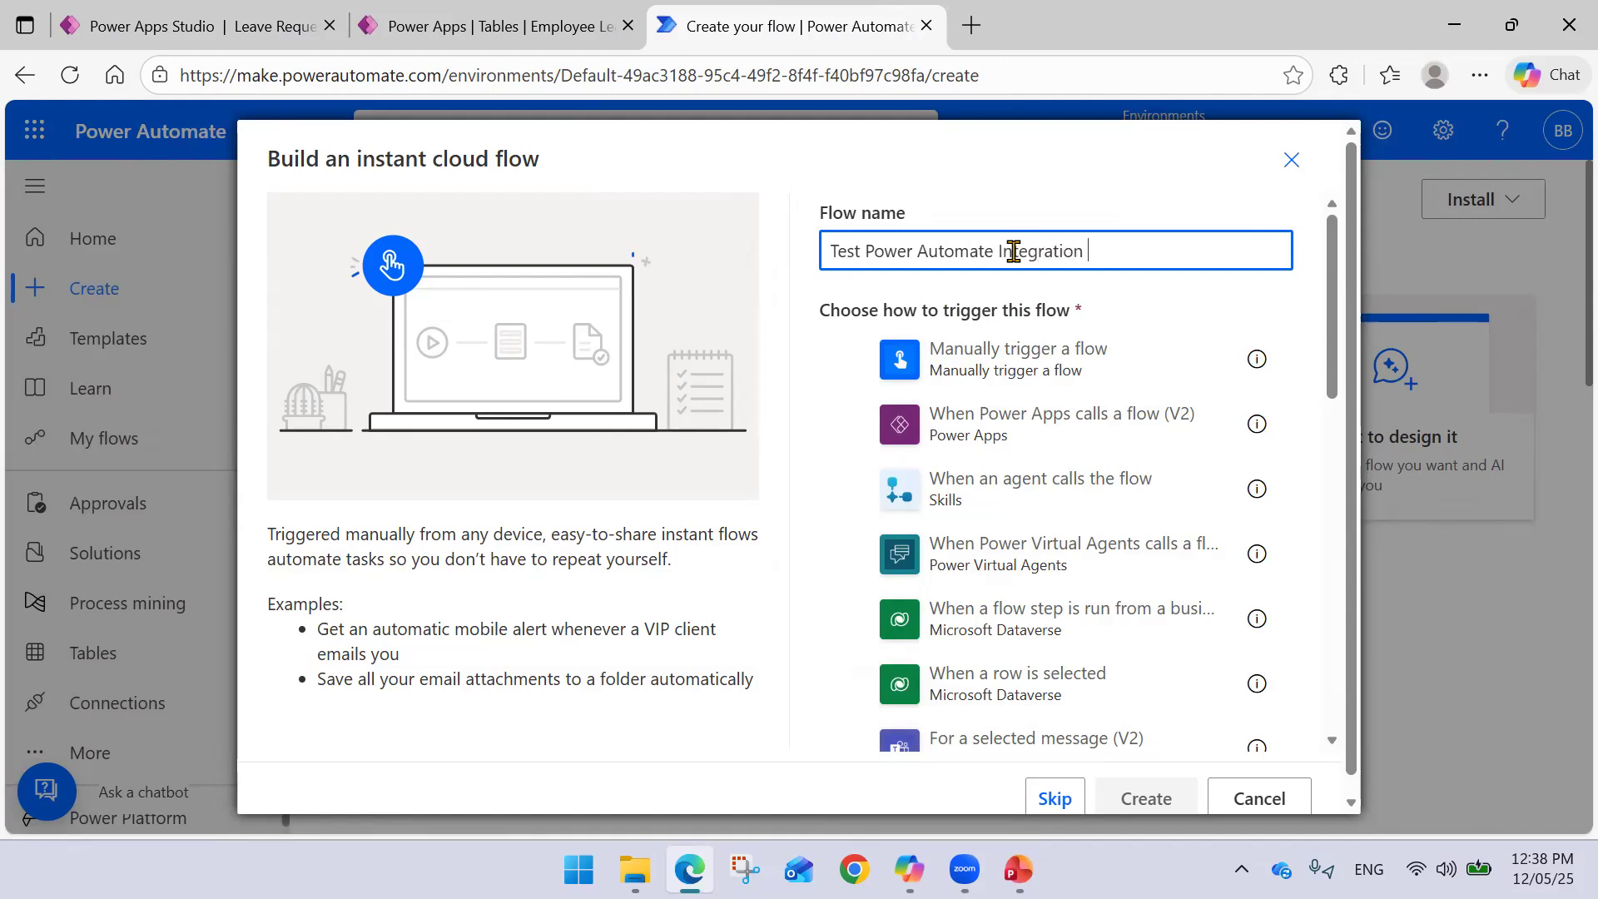
{"action": "type", "text": "Power Apps"}
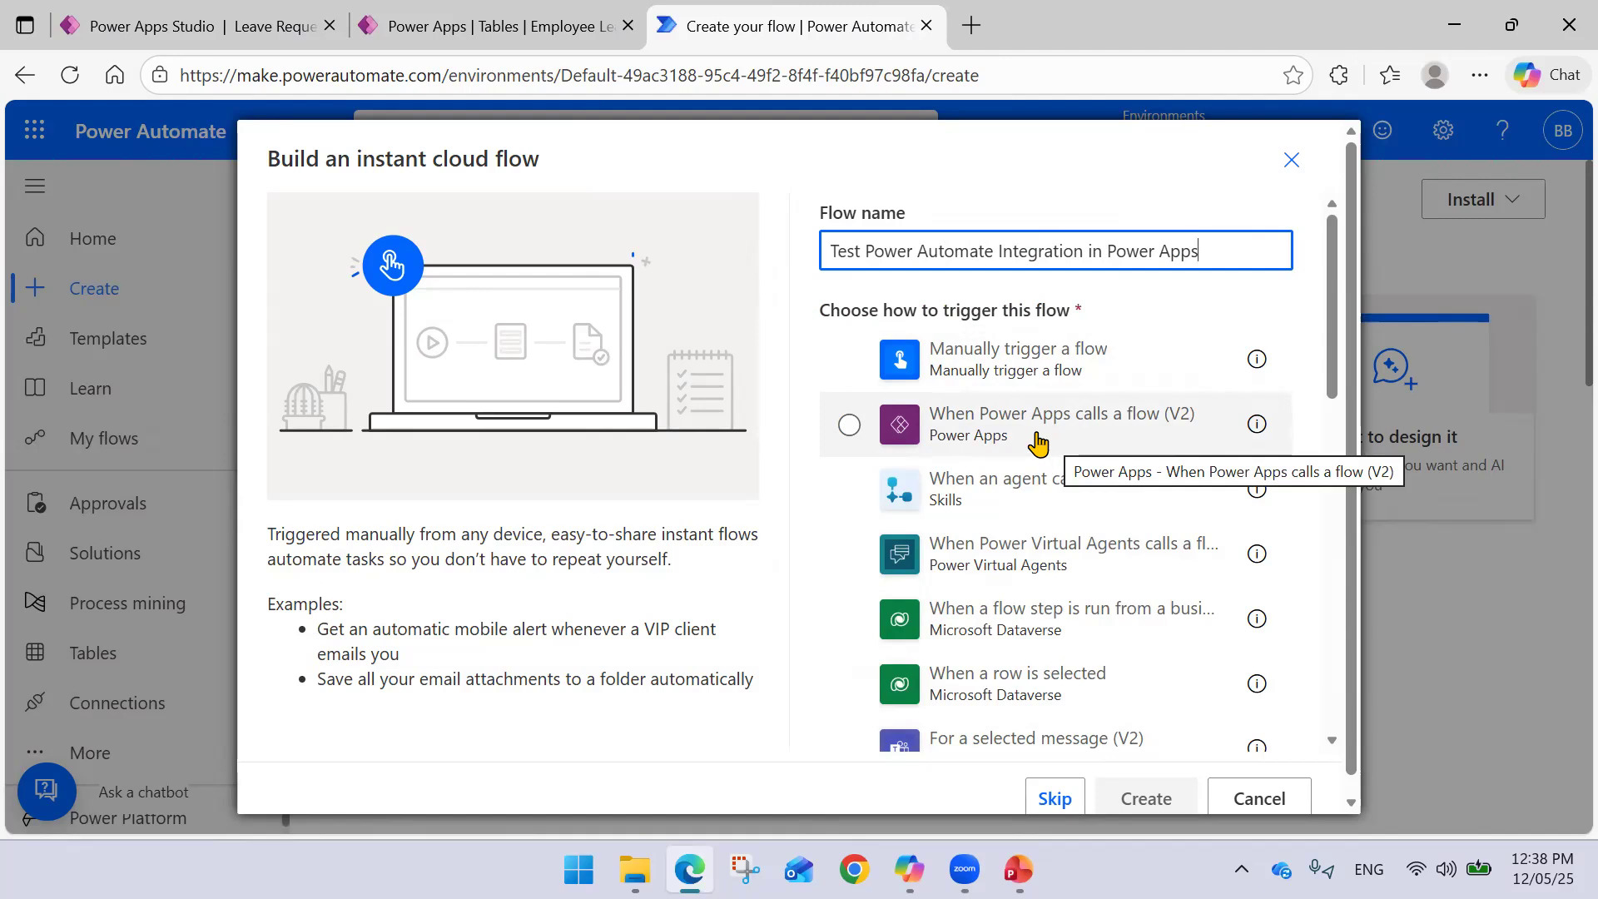
{"action": "left_click", "coordinate": [849, 426]}
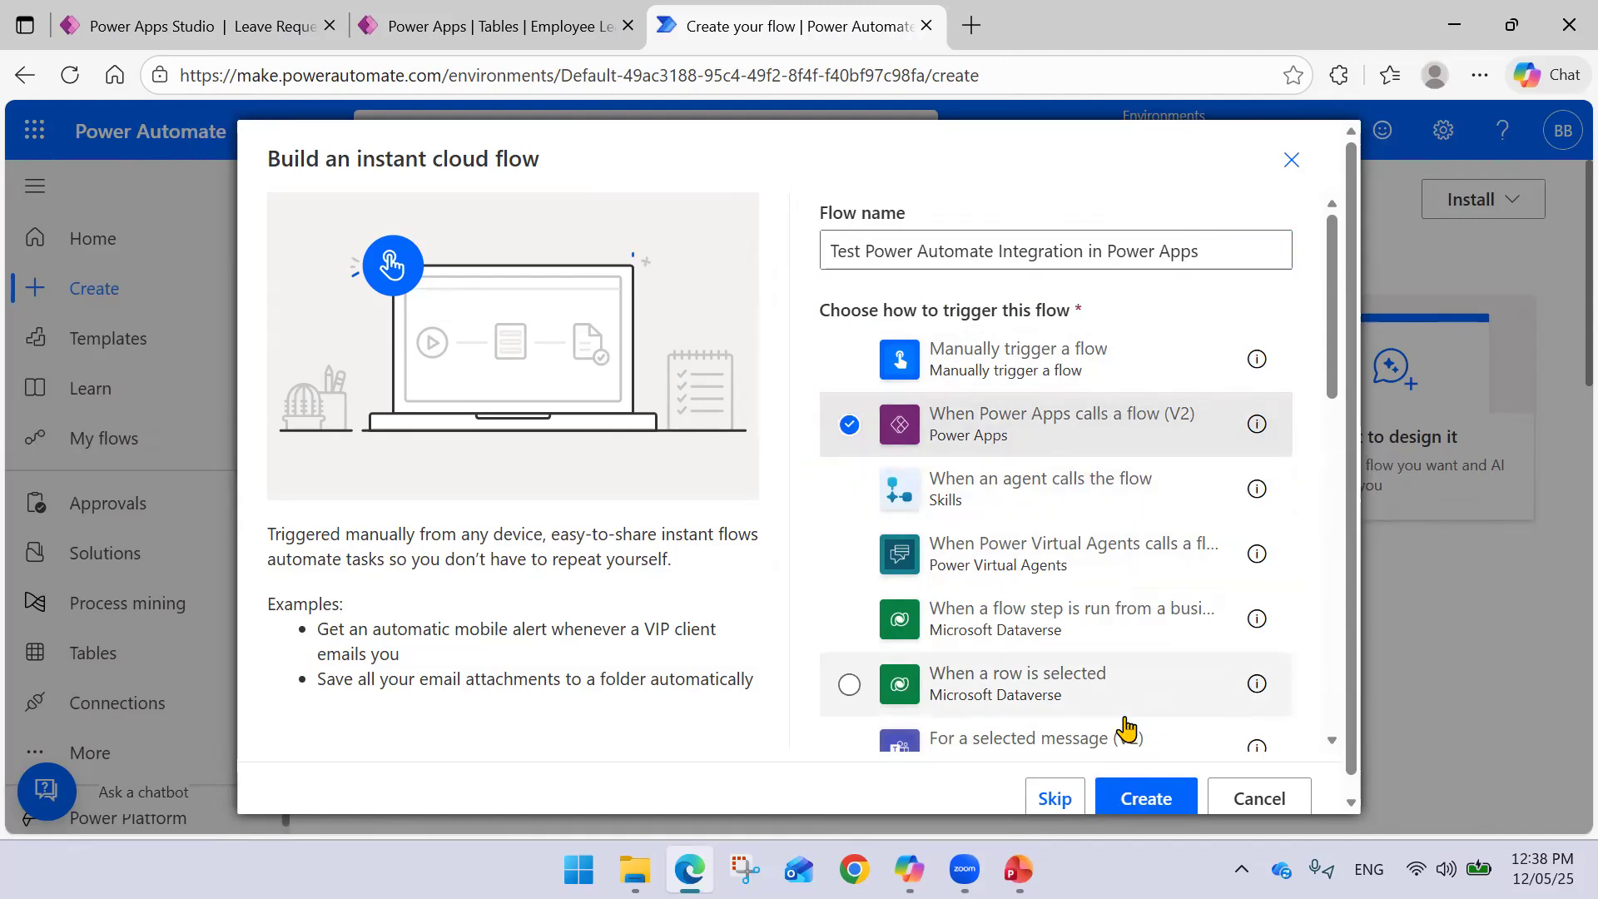
{"action": "scroll", "coordinate": [1106, 580], "scroll_direction": "down", "scroll_amount": 5}
{"action": "left_click", "coordinate": [1145, 797]}
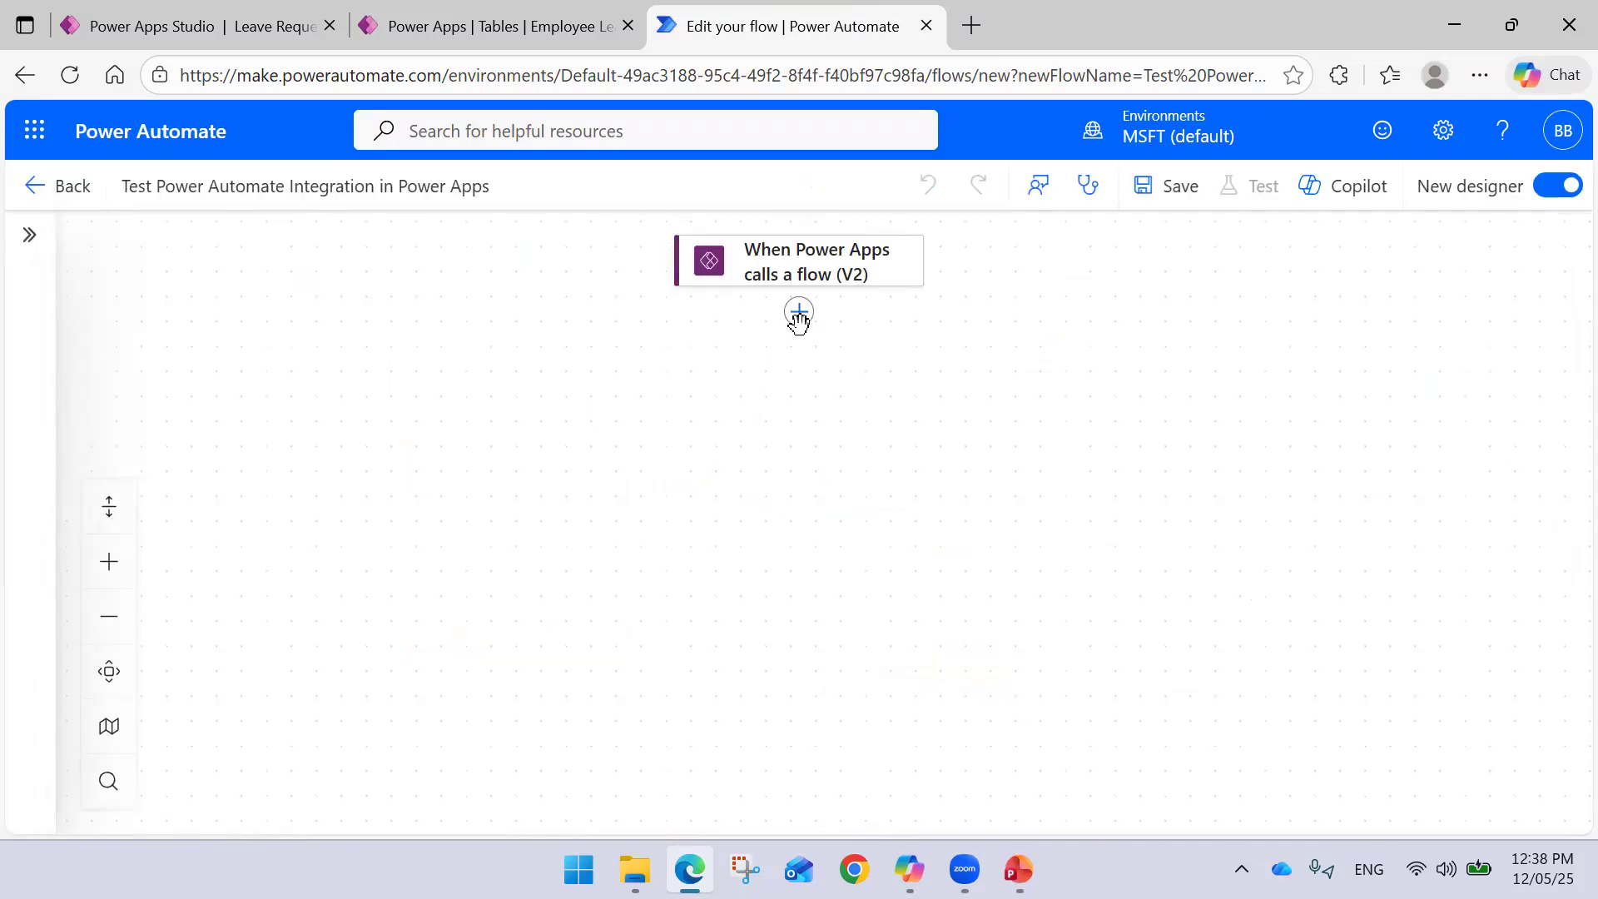
- Add a Send an email (V2) action after the Power Apps trigger
{"action": "left_click", "coordinate": [800, 312]}
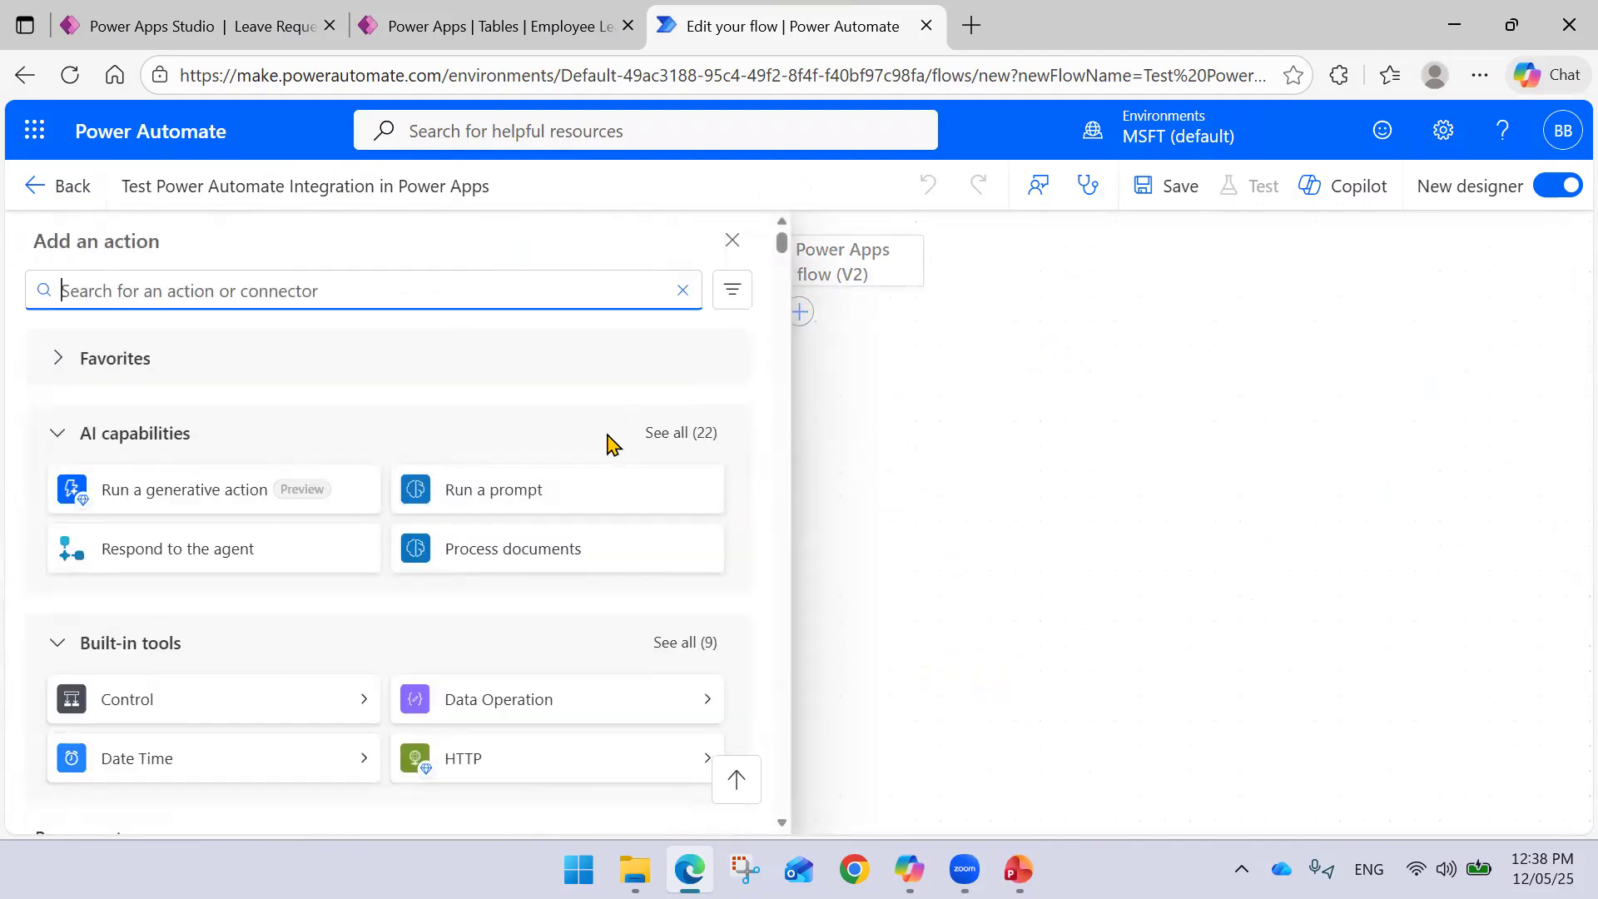
{"action": "left_click", "coordinate": [916, 341]}
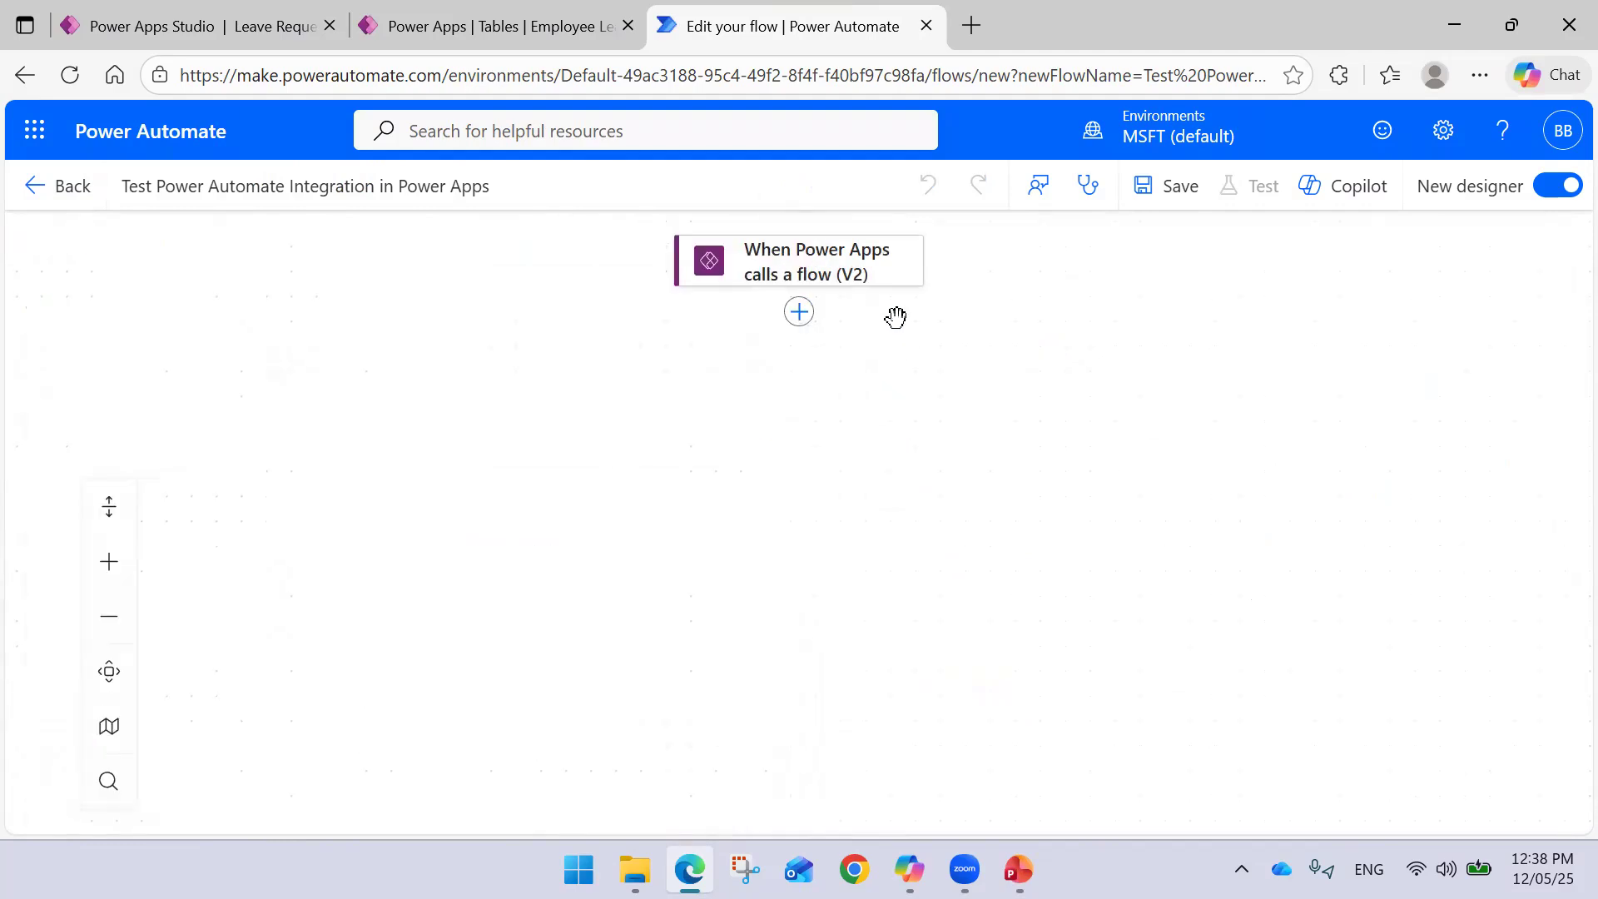
{"action": "left_click", "coordinate": [820, 271]}
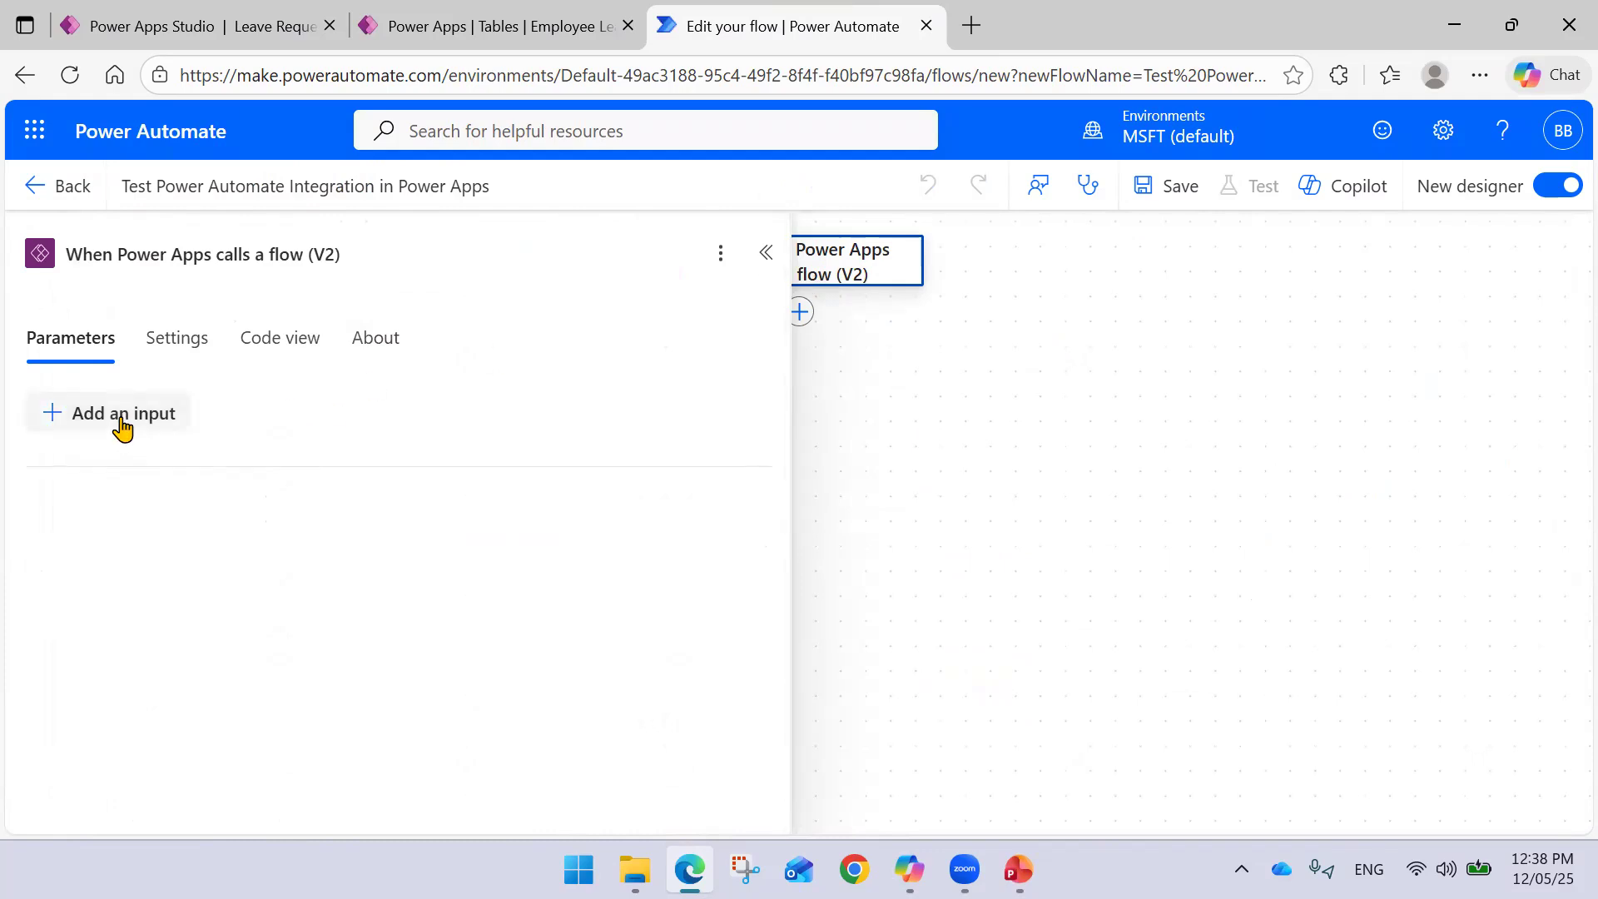
{"action": "left_click", "coordinate": [930, 345]}
{"action": "left_click", "coordinate": [800, 312]}
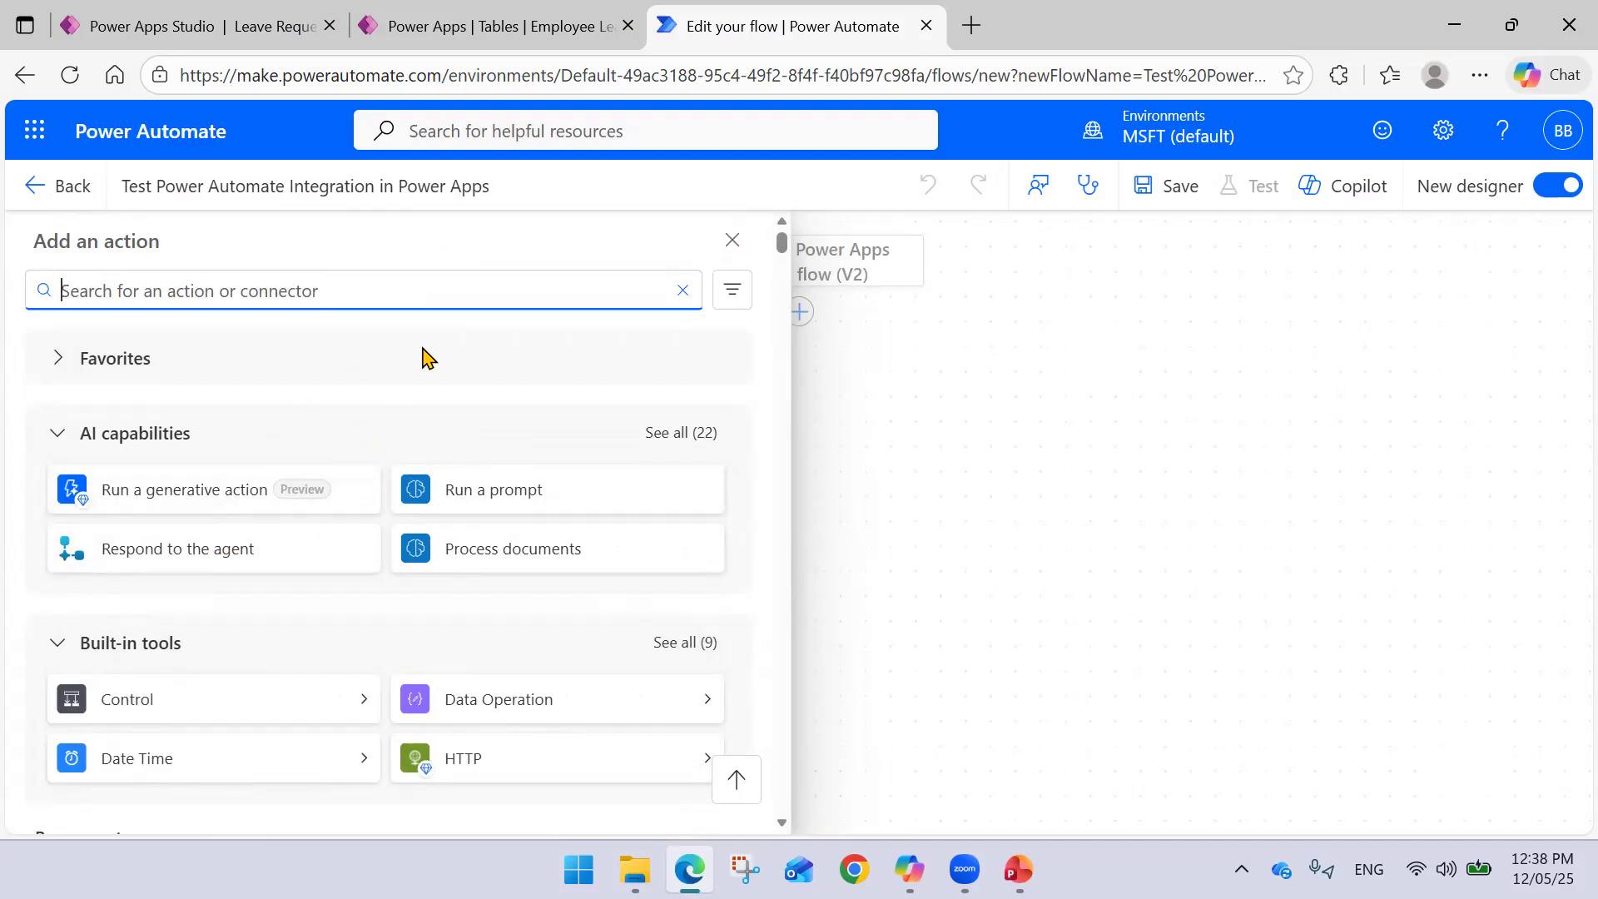
{"action": "type", "text": "Send ane am"}
{"action": "key", "text": "BackSpace"}
{"action": "type", "text": "email"}
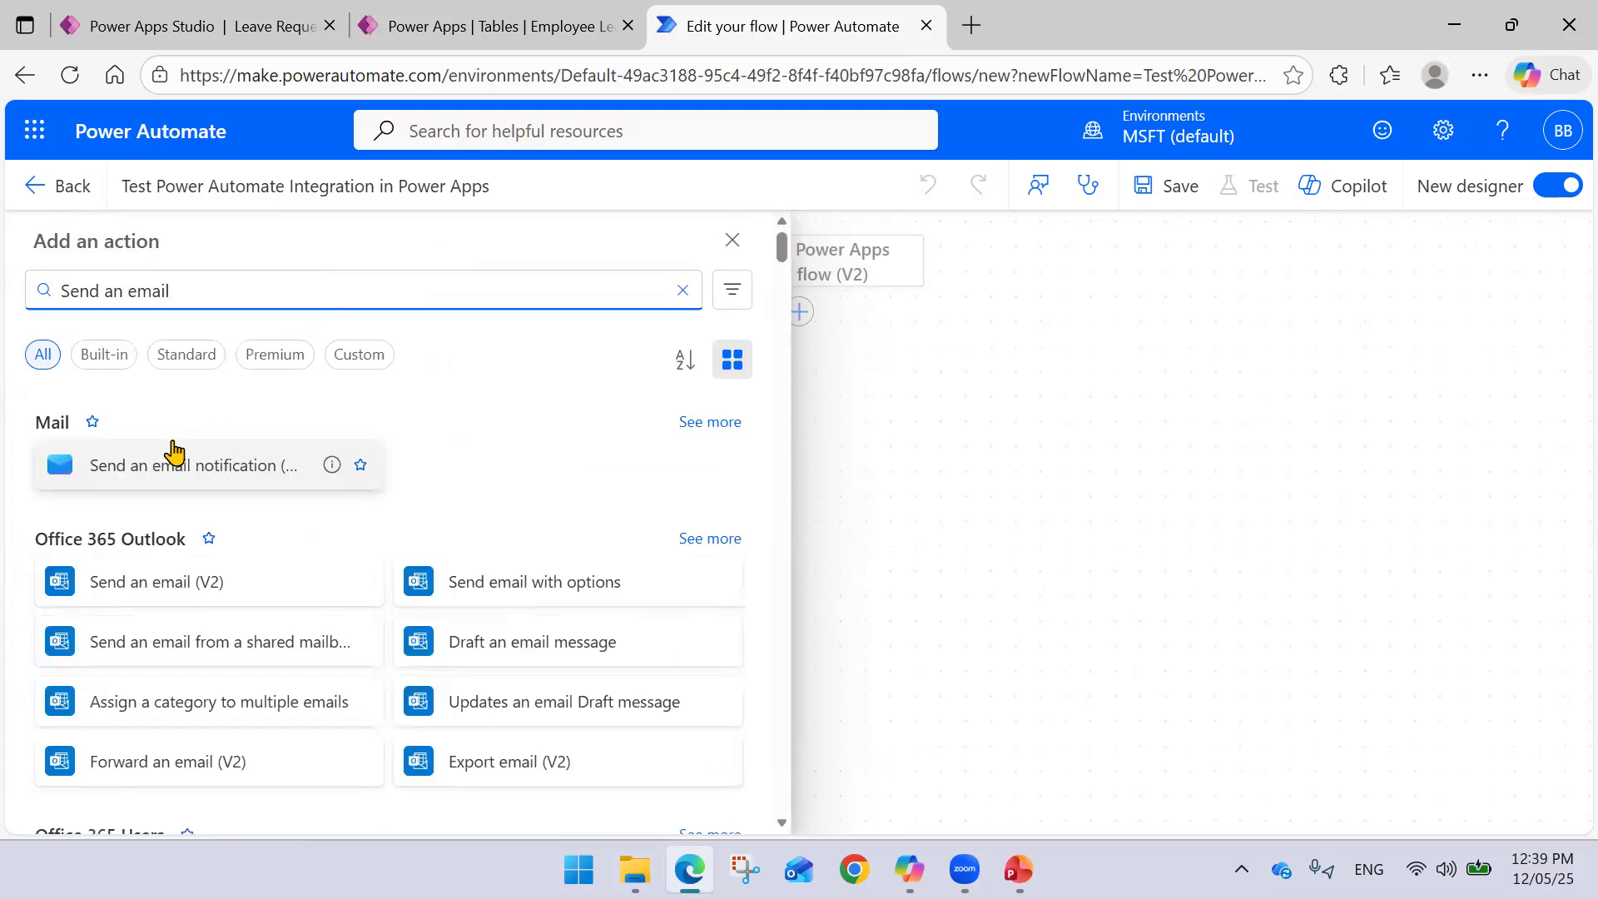
{"action": "left_click", "coordinate": [137, 607]}
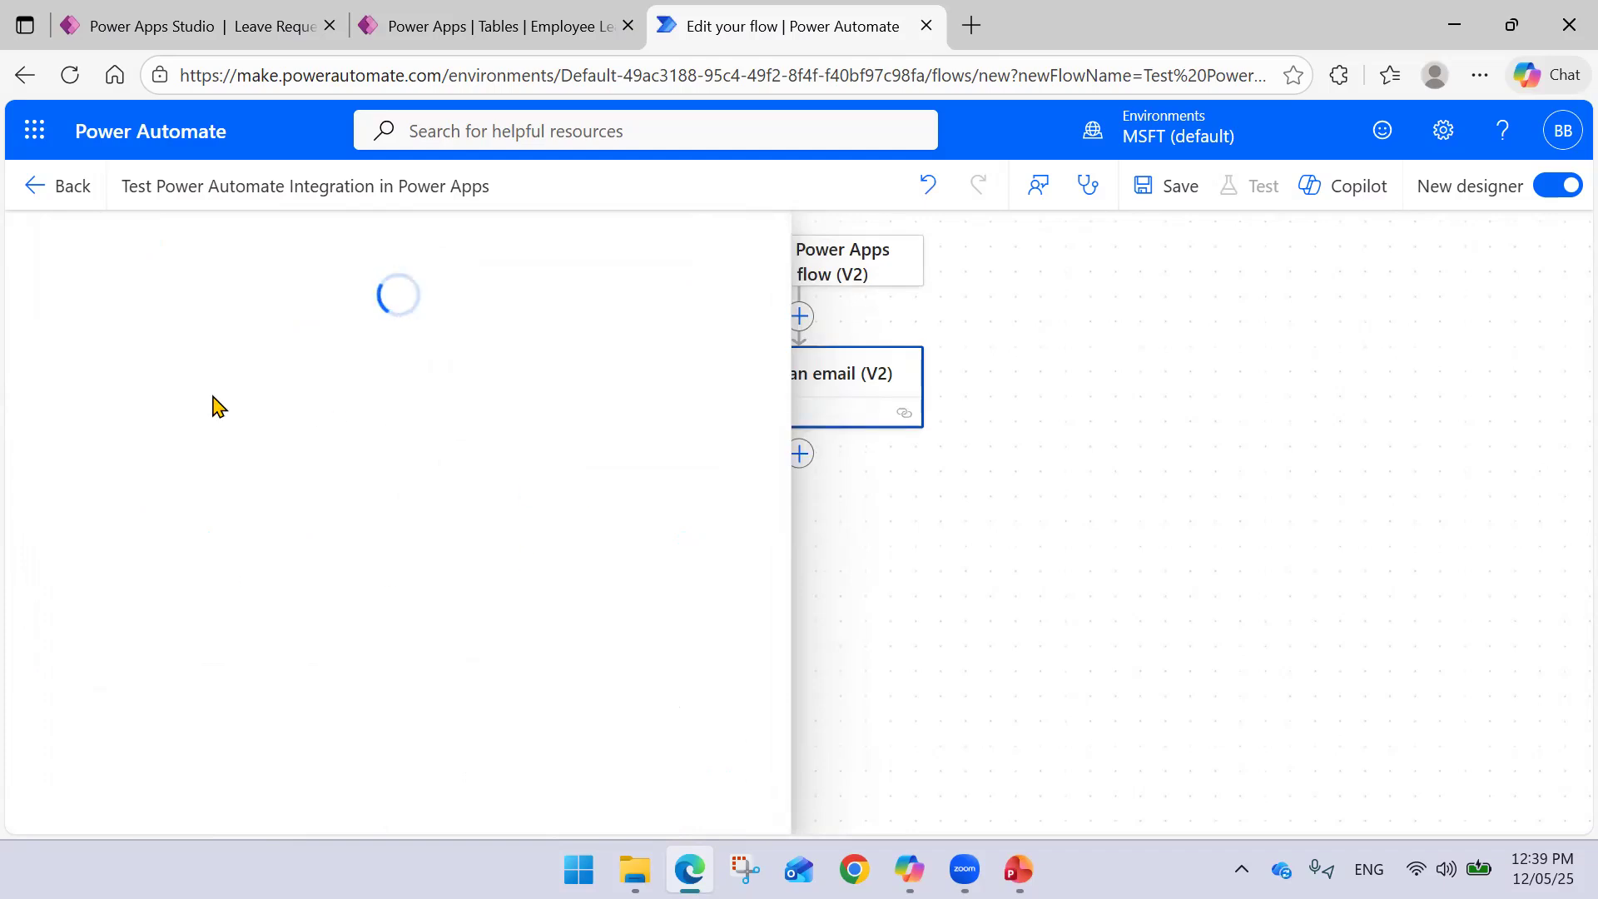
- Try a recipient in the email's To field, but leave it empty
{"action": "left_click", "coordinate": [192, 437]}
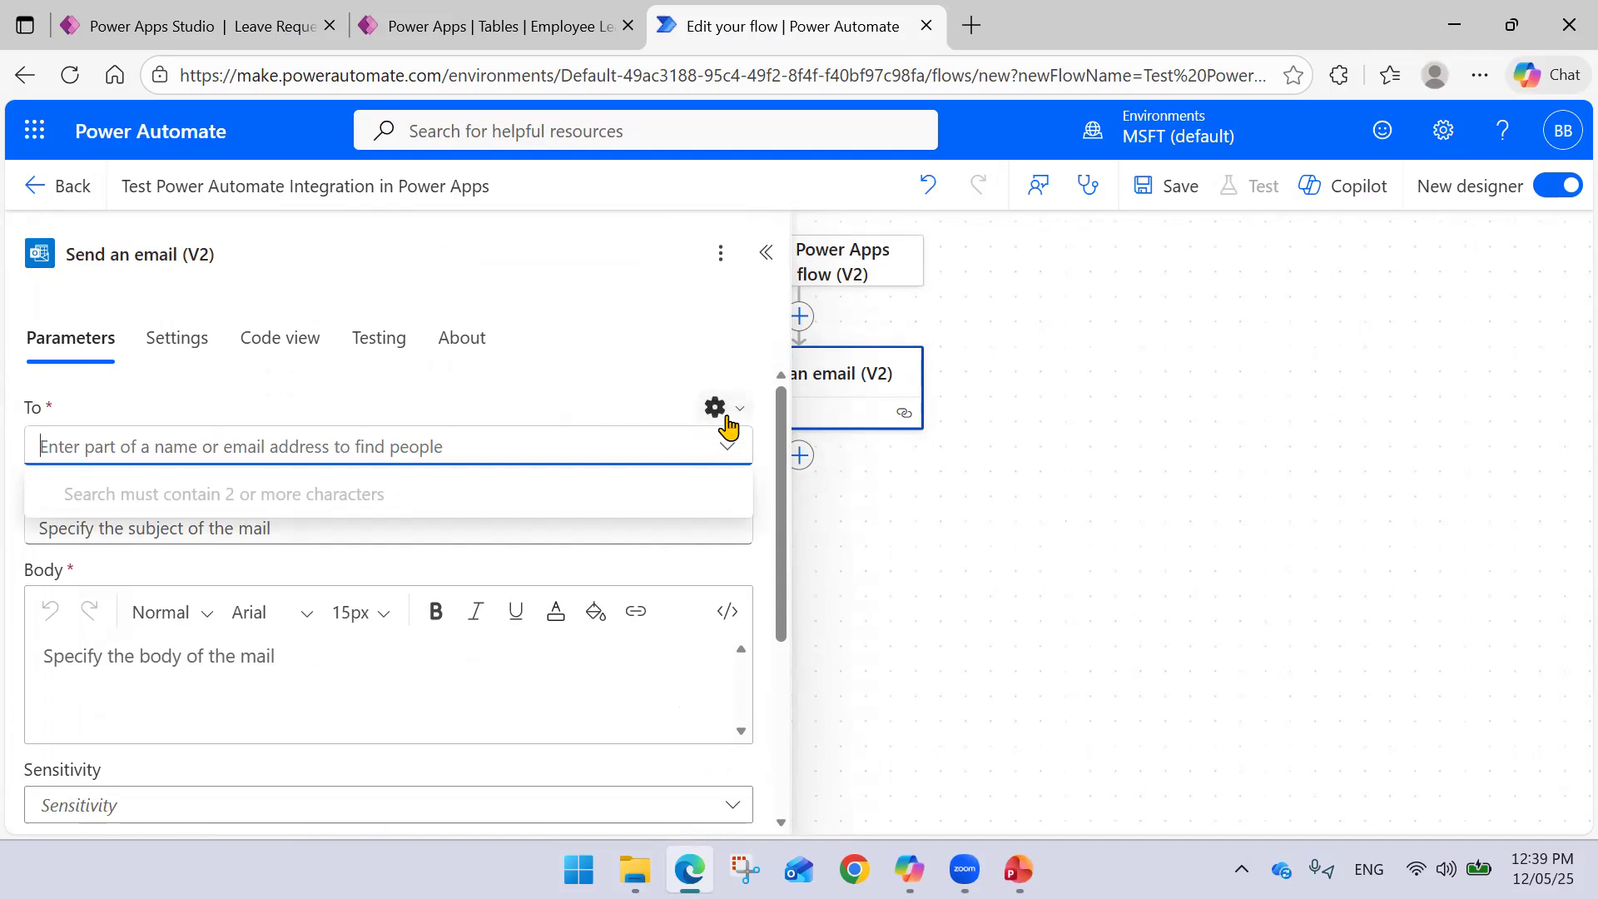
{"action": "type", "text": "Bra"}
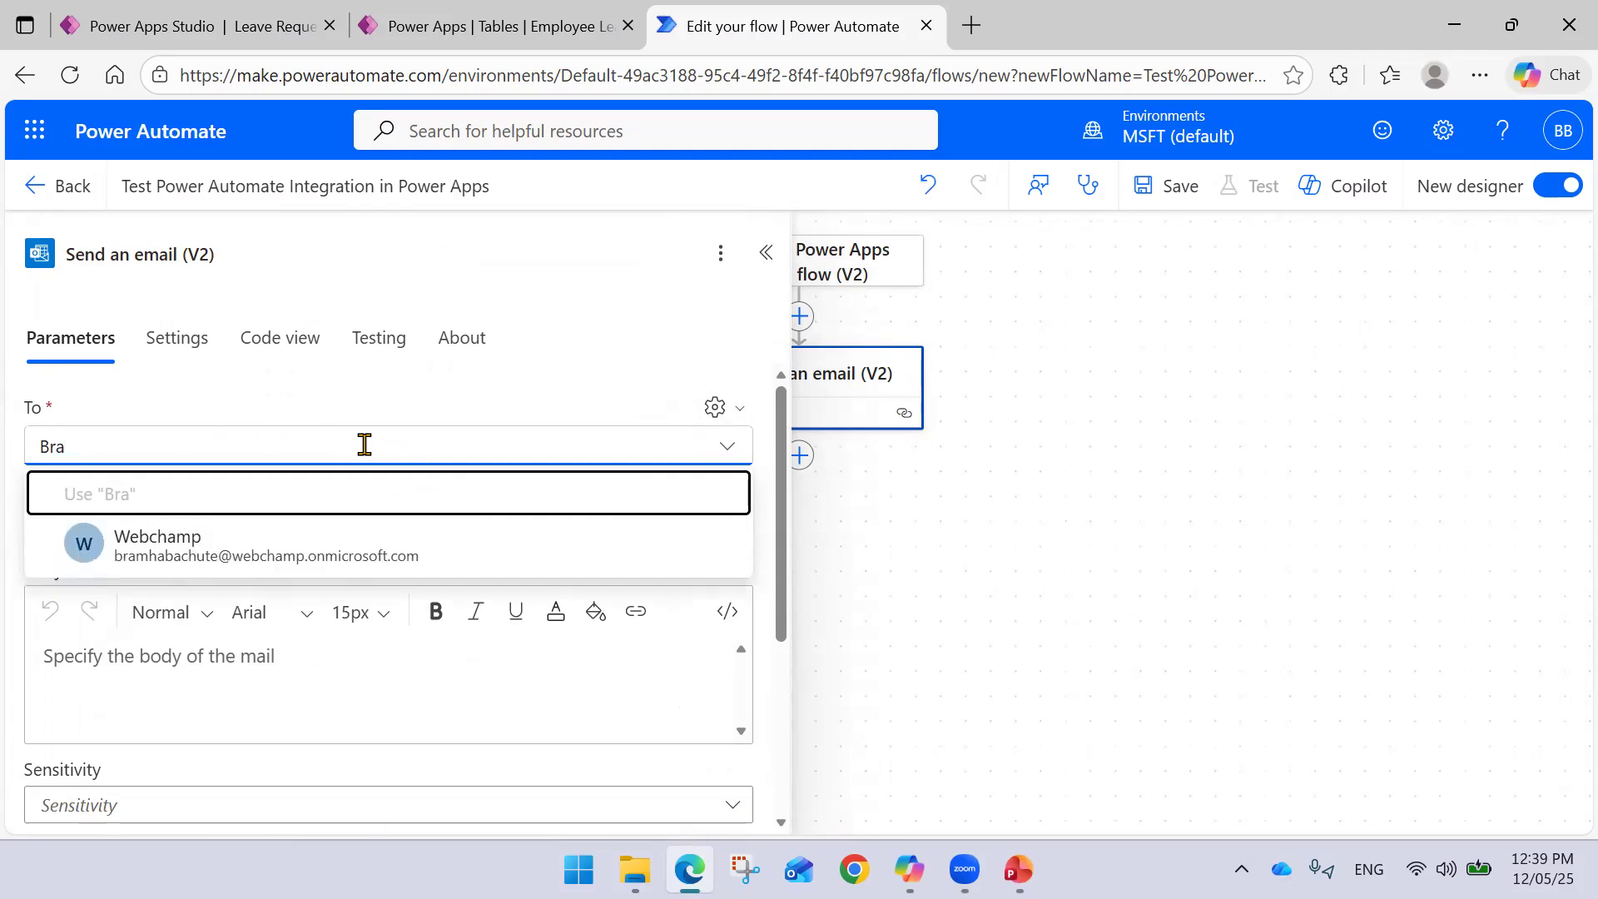
{"action": "key", "text": "BackSpace"}
{"action": "key", "text": "BackSpace"}
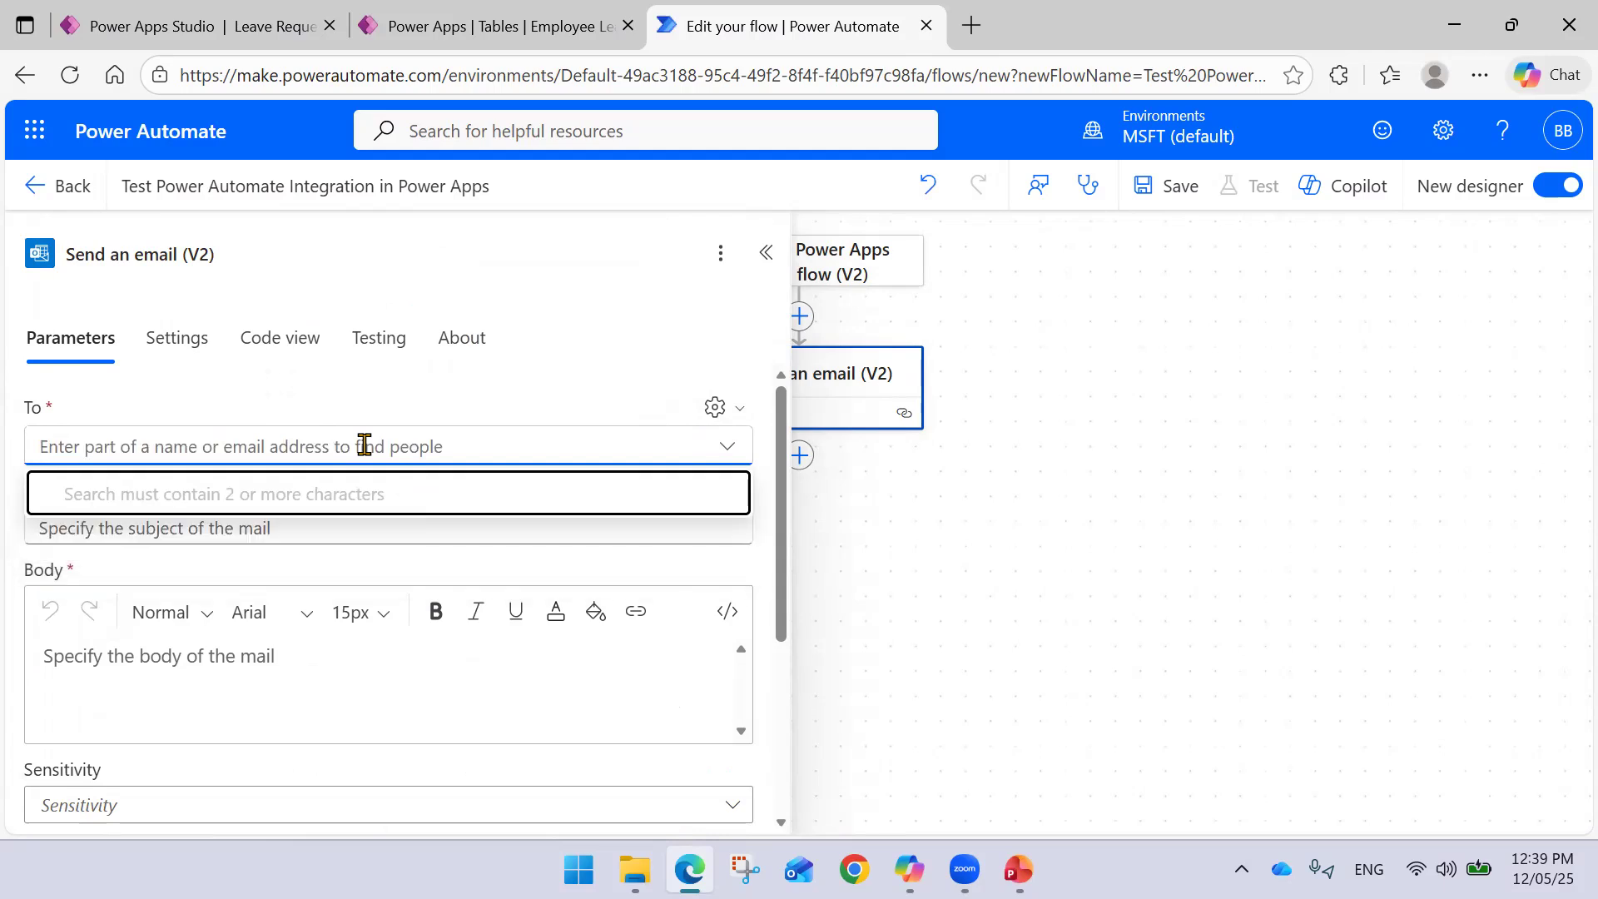
{"action": "type", "text": "Su"}
{"action": "key", "text": "BackSpace"}
{"action": "key", "text": "BackSpace"}
{"action": "type", "text": "SUe"}
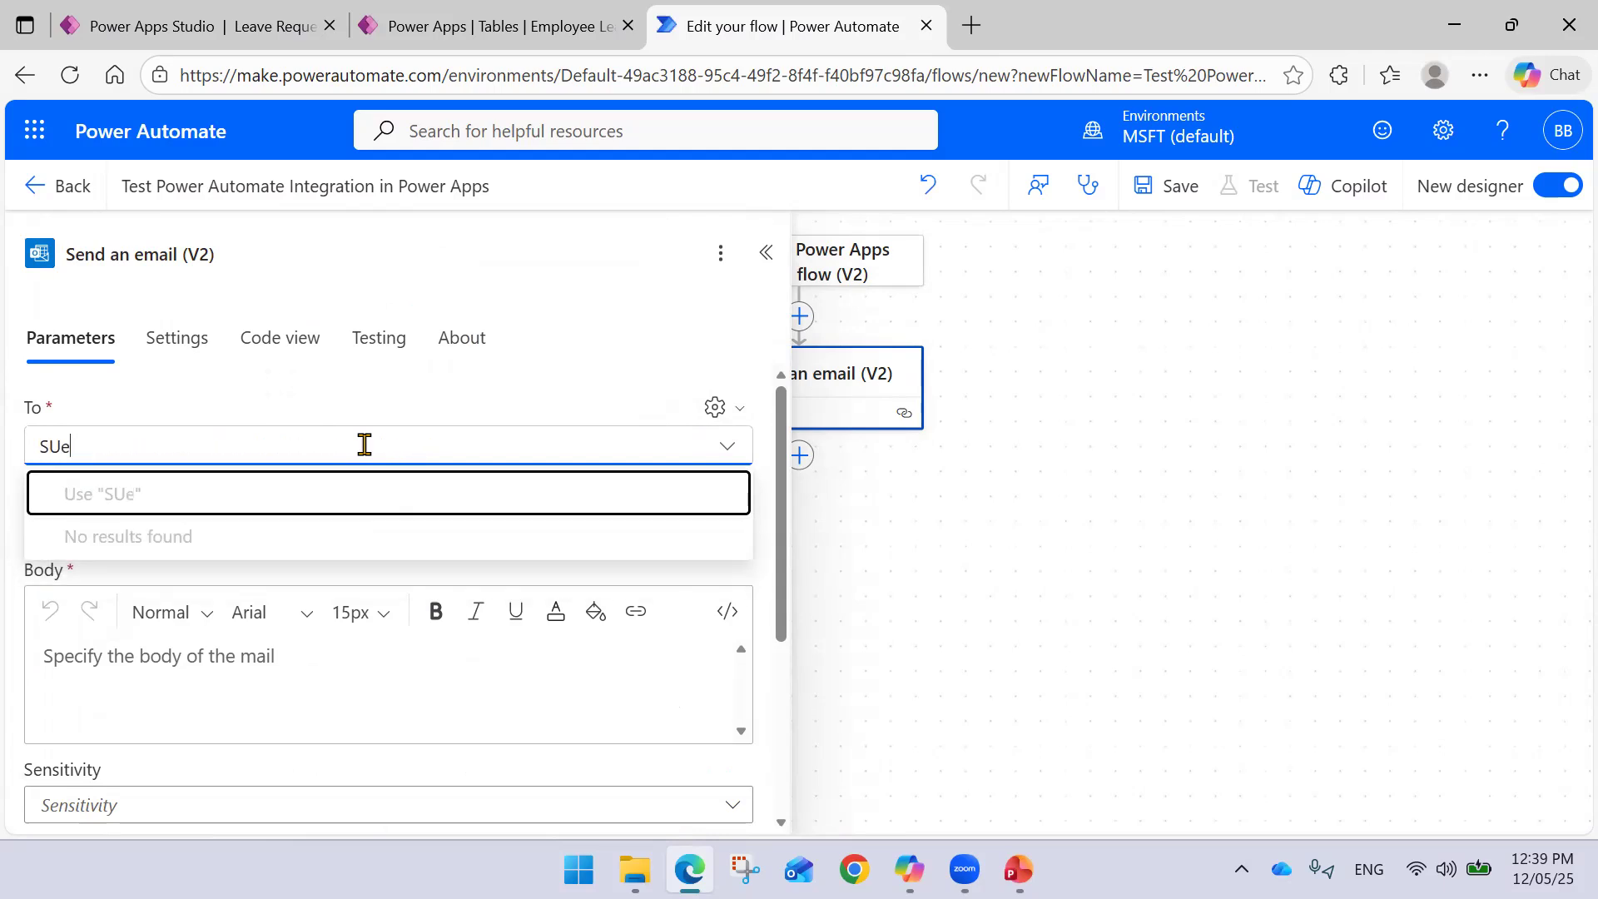
{"action": "key", "text": "BackSpace"}
{"action": "key", "text": "BackSpace"}
{"action": "key", "text": "BackSpace"}
{"action": "type", "text": "S"}
{"action": "key", "text": "BackSpace"}
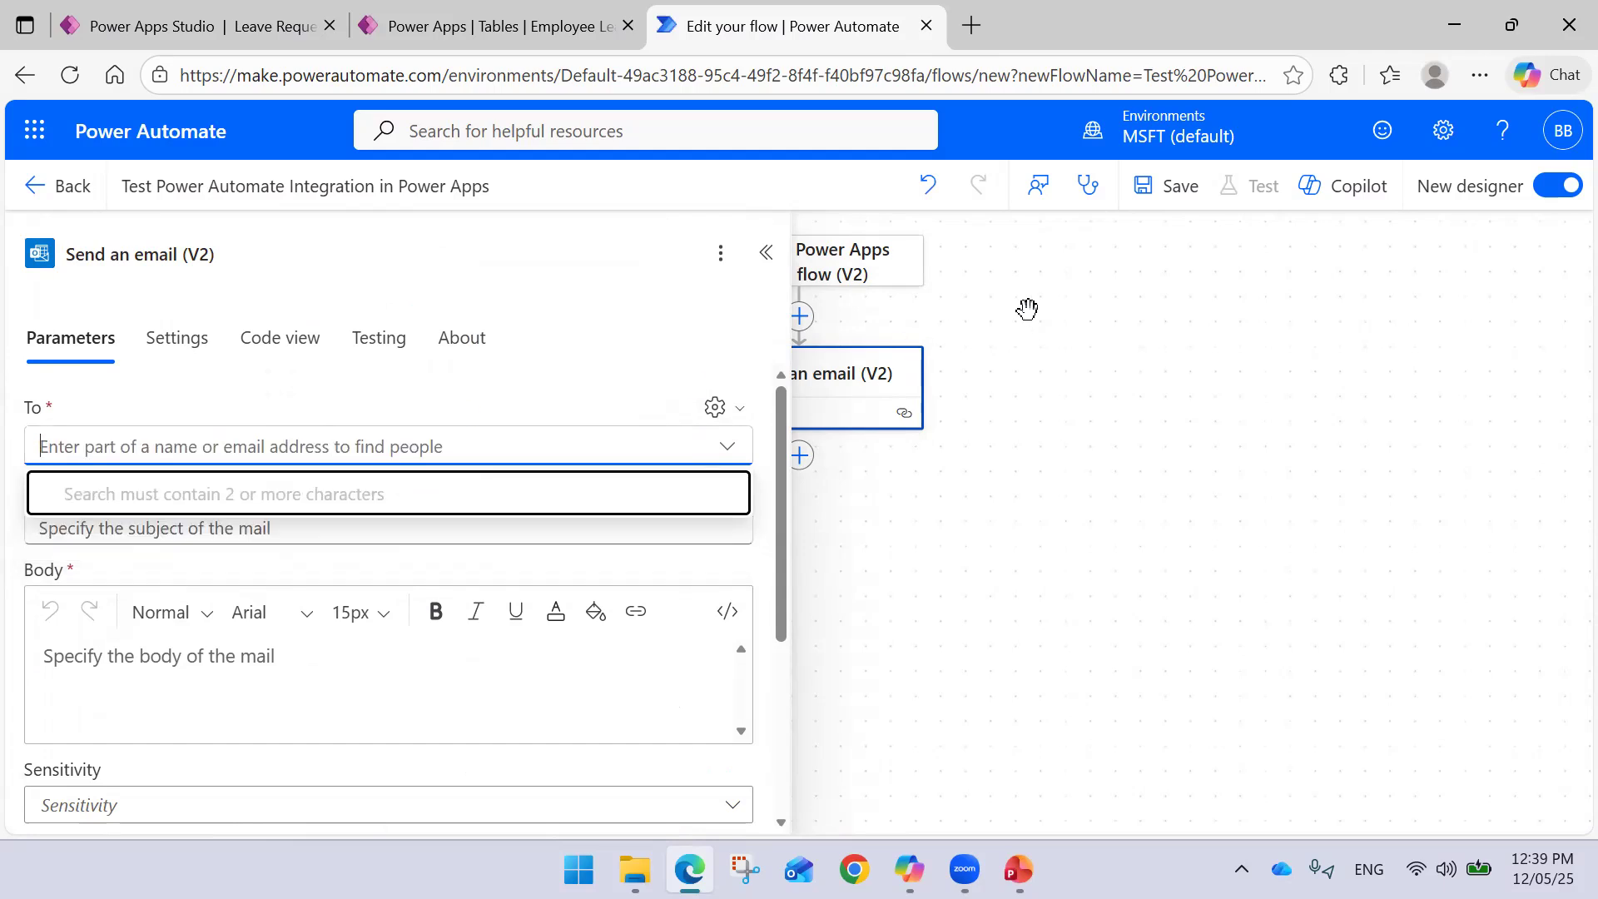
{"action": "left_click", "coordinate": [1138, 281]}
{"action": "left_click", "coordinate": [797, 319]}
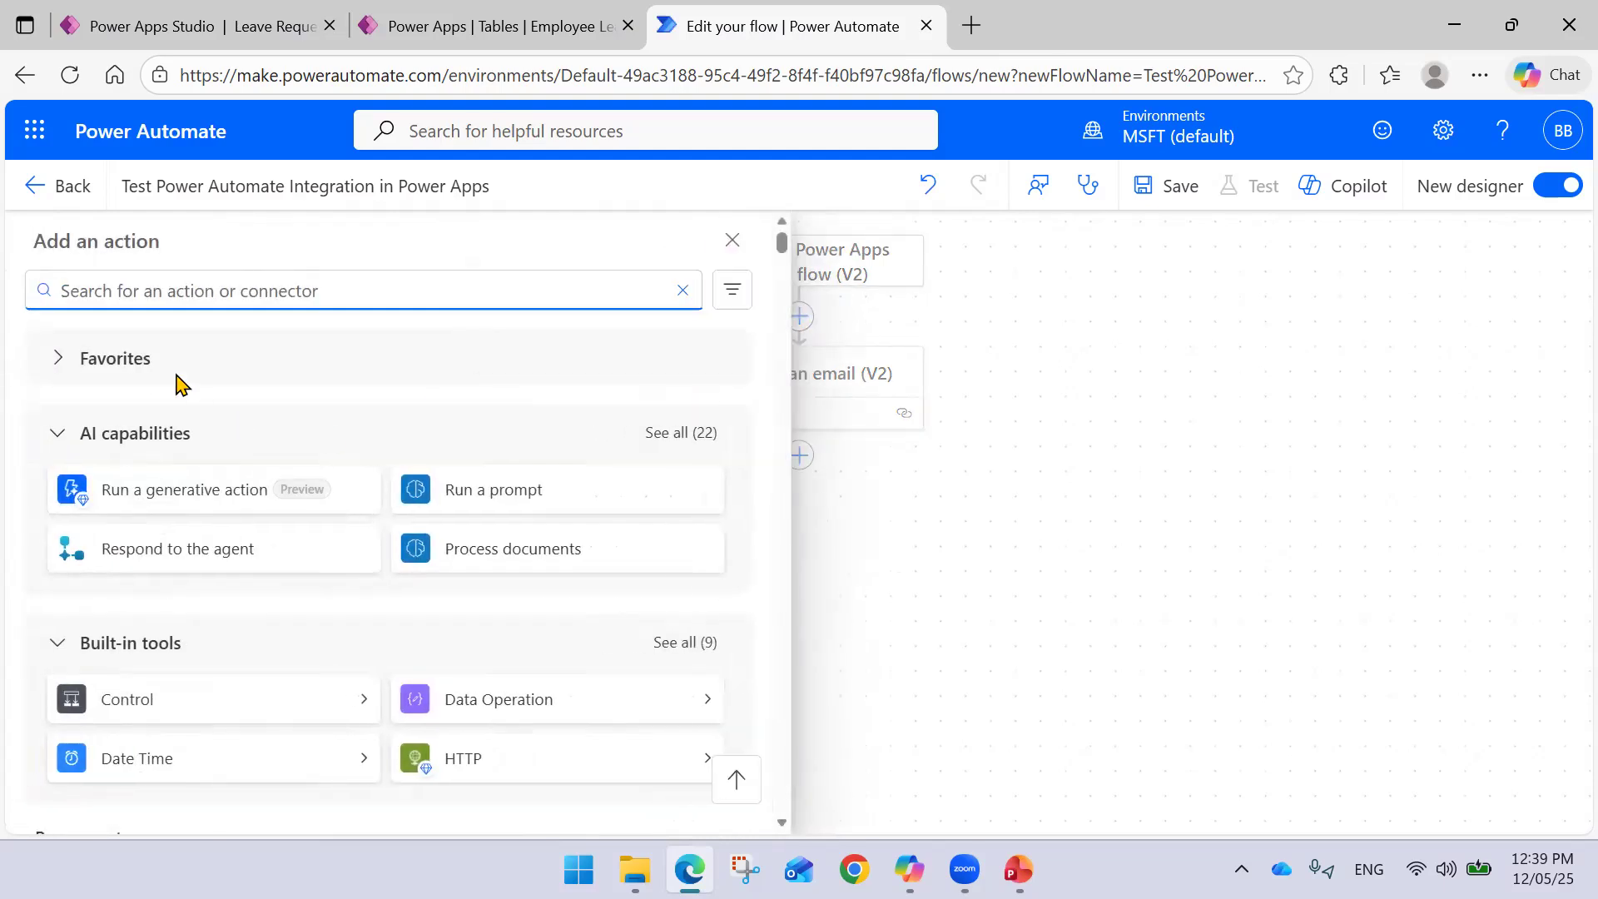
- Add a text input named Email to the Power Apps trigger, with an e-mail address as its description
{"action": "left_click", "coordinate": [827, 281]}
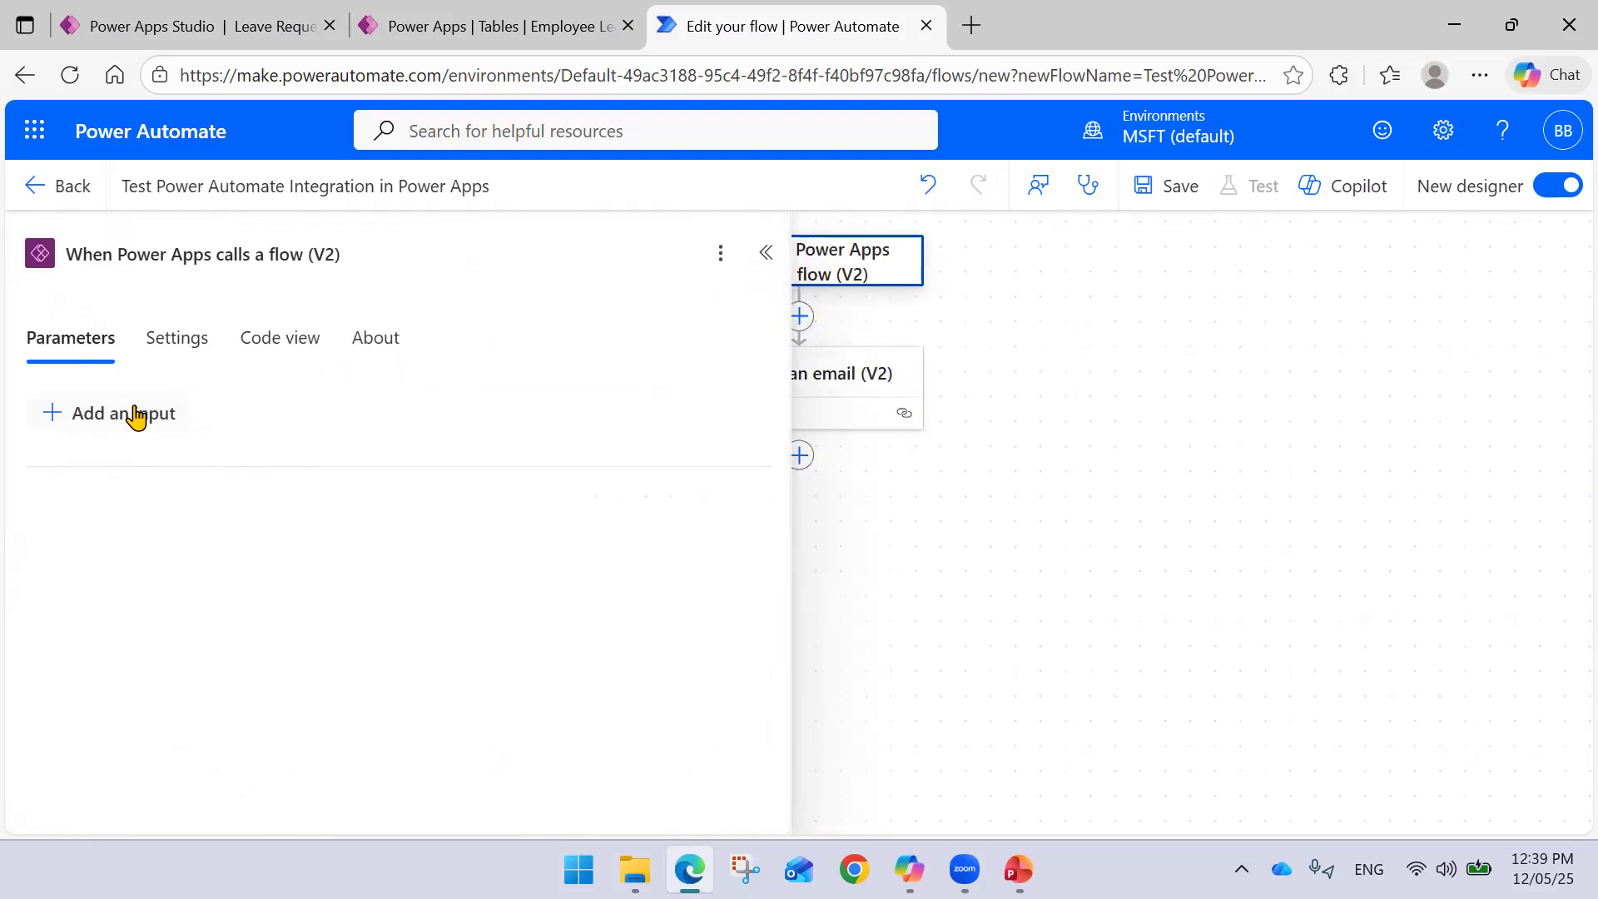
{"action": "left_click", "coordinate": [133, 413]}
{"action": "left_click", "coordinate": [81, 517]}
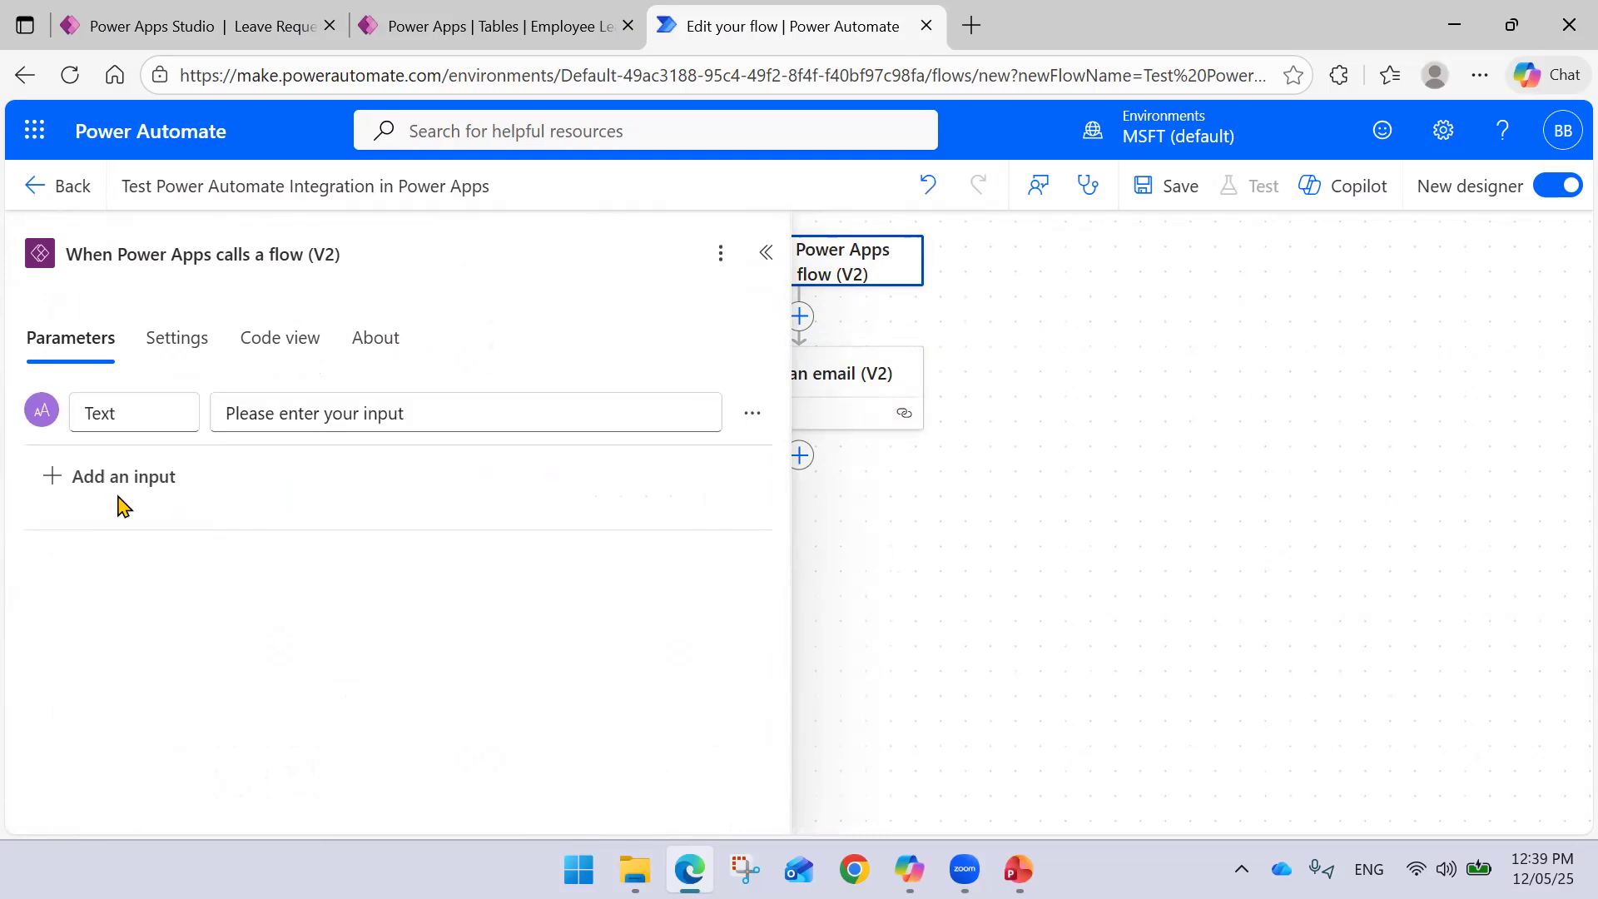
{"action": "left_click_drag", "start_coordinate": [163, 412], "coordinate": [16, 410]}
{"action": "type", "text": "Email"}
{"action": "key", "text": "Tab"}
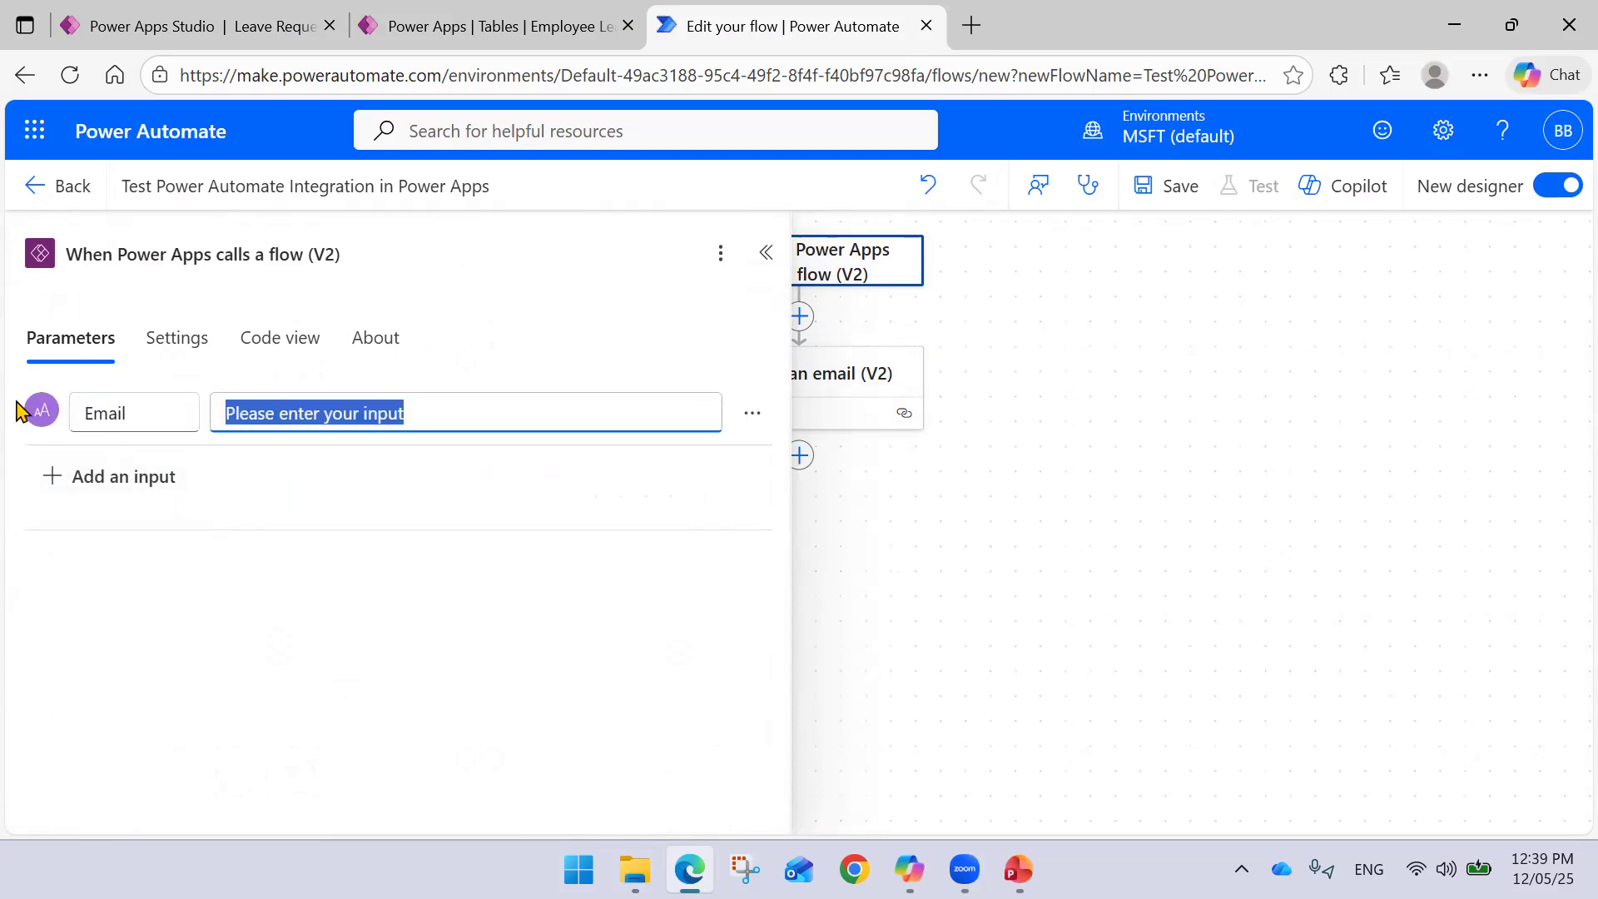
{"action": "key", "text": "BackSpace"}
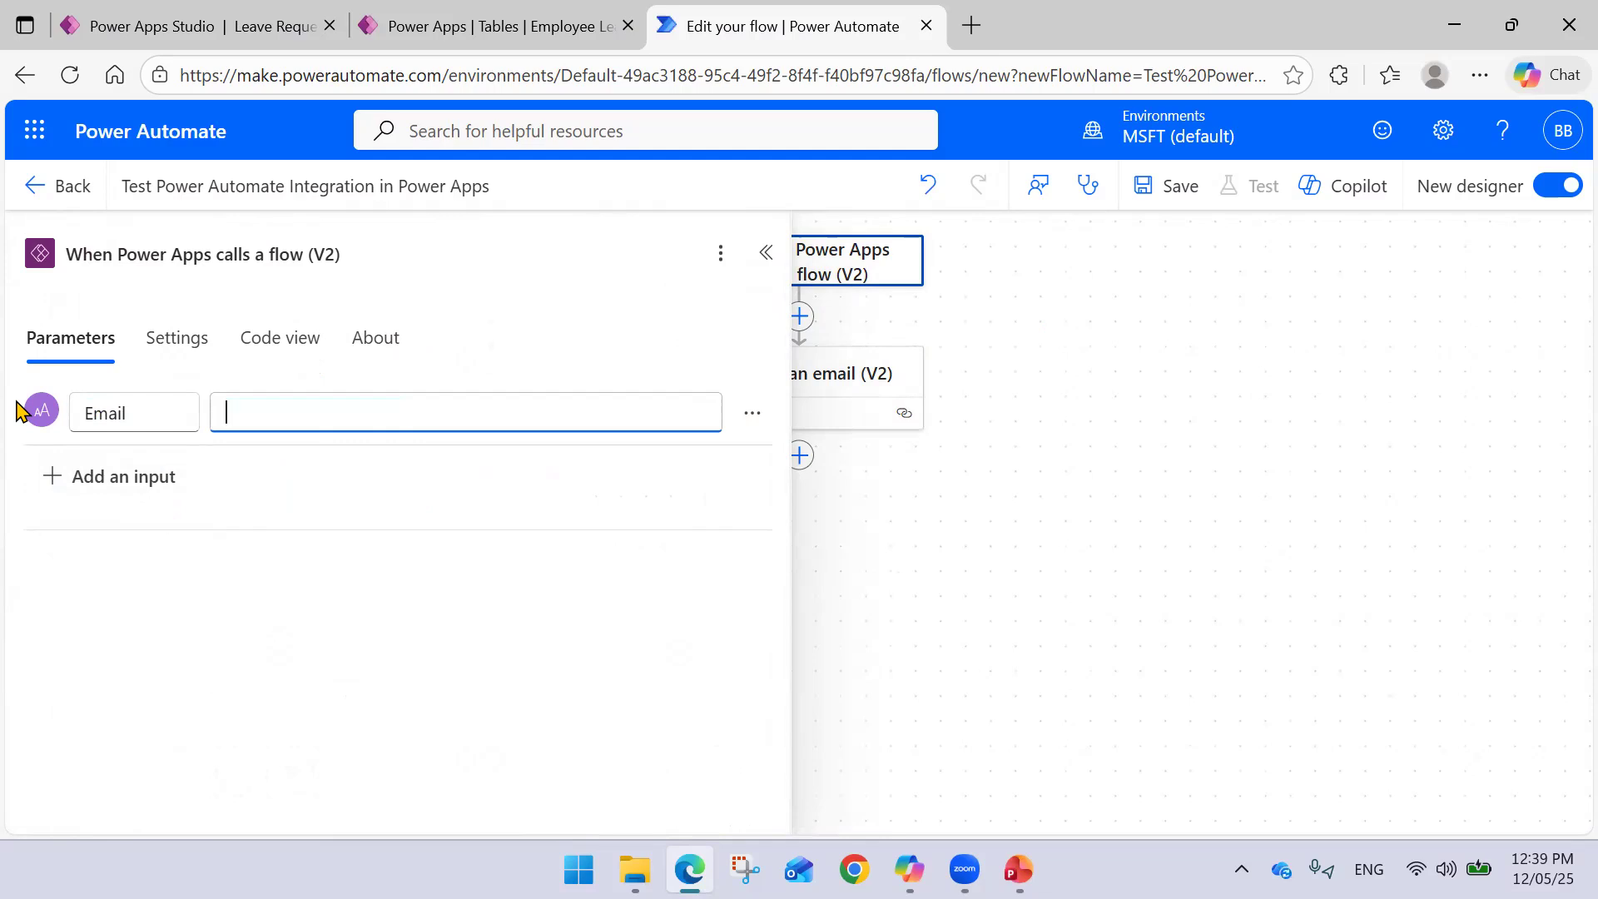
{"action": "left_click", "coordinate": [753, 414]}
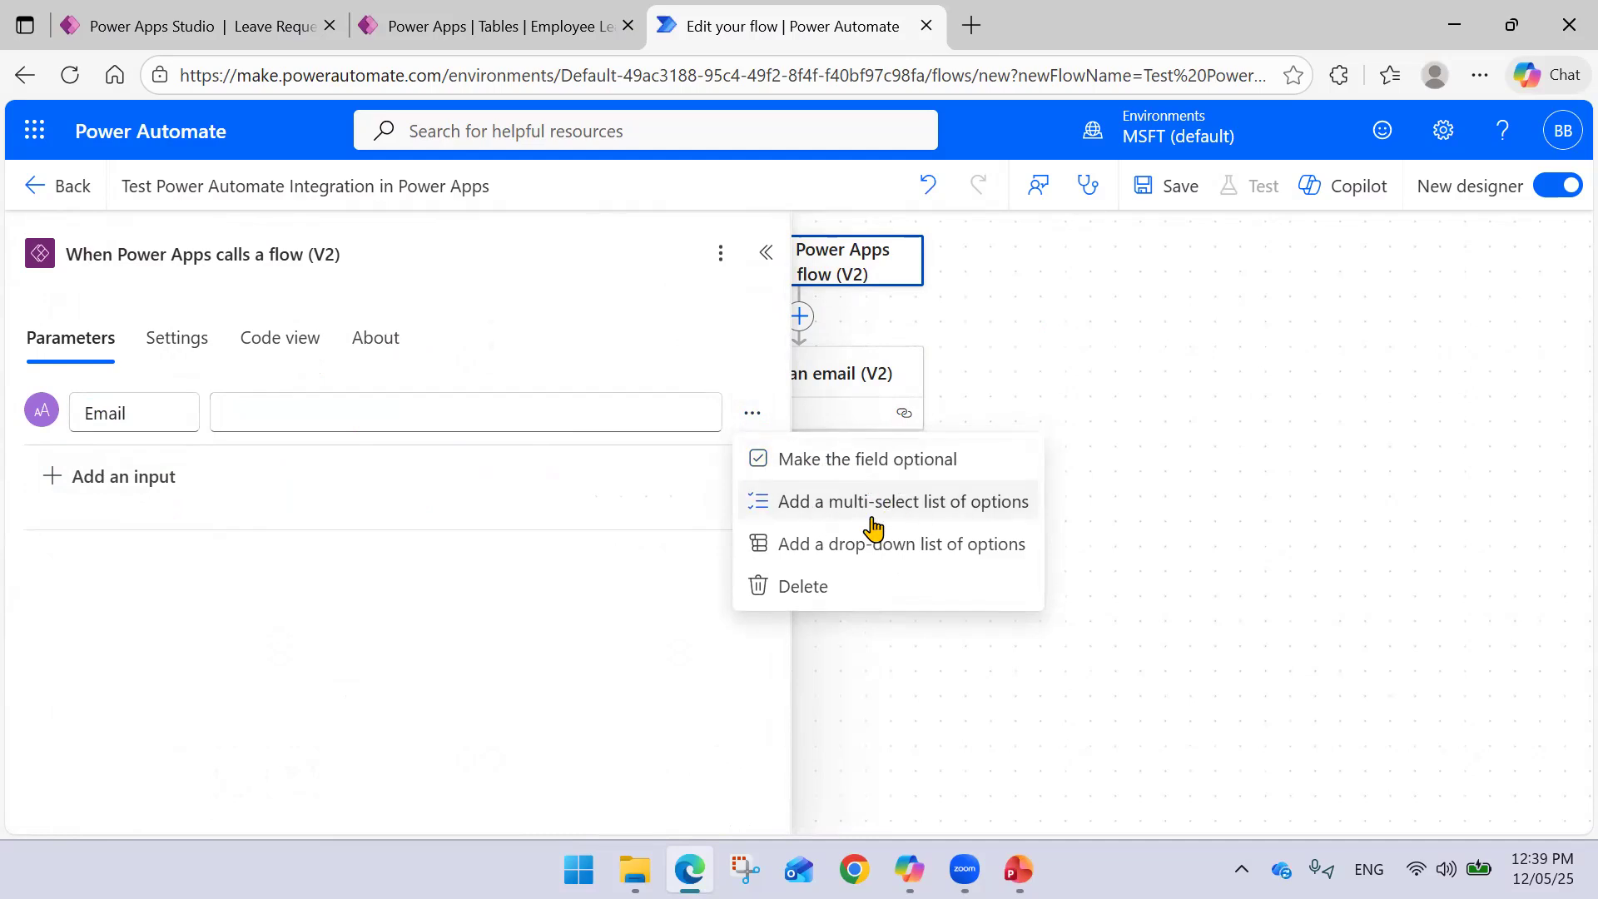
{"action": "left_click", "coordinate": [423, 413]}
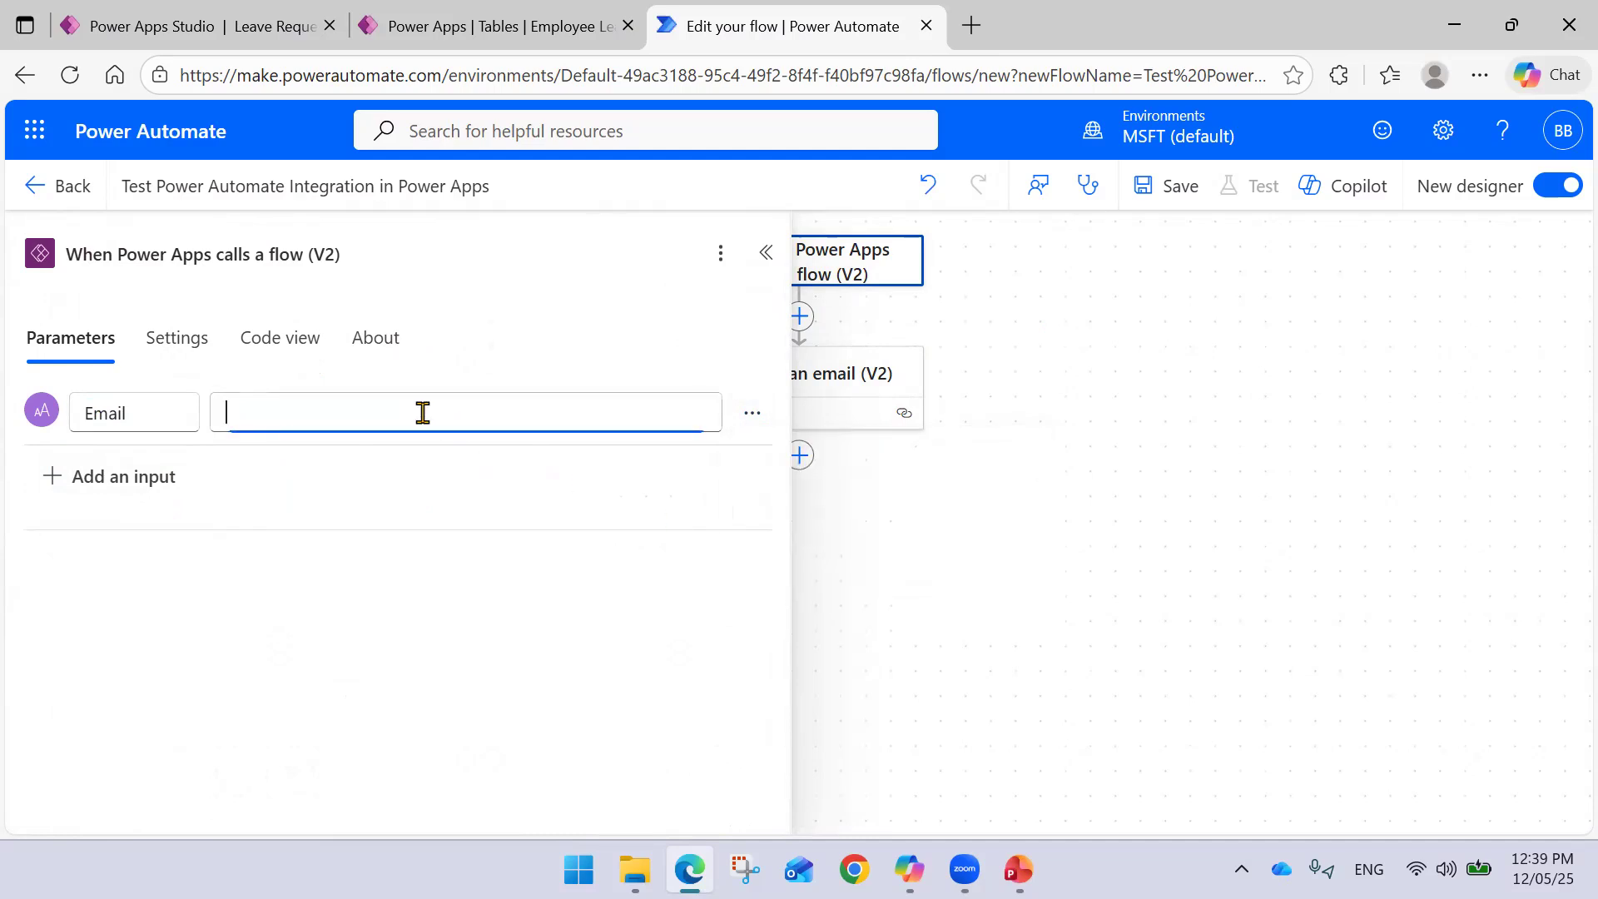
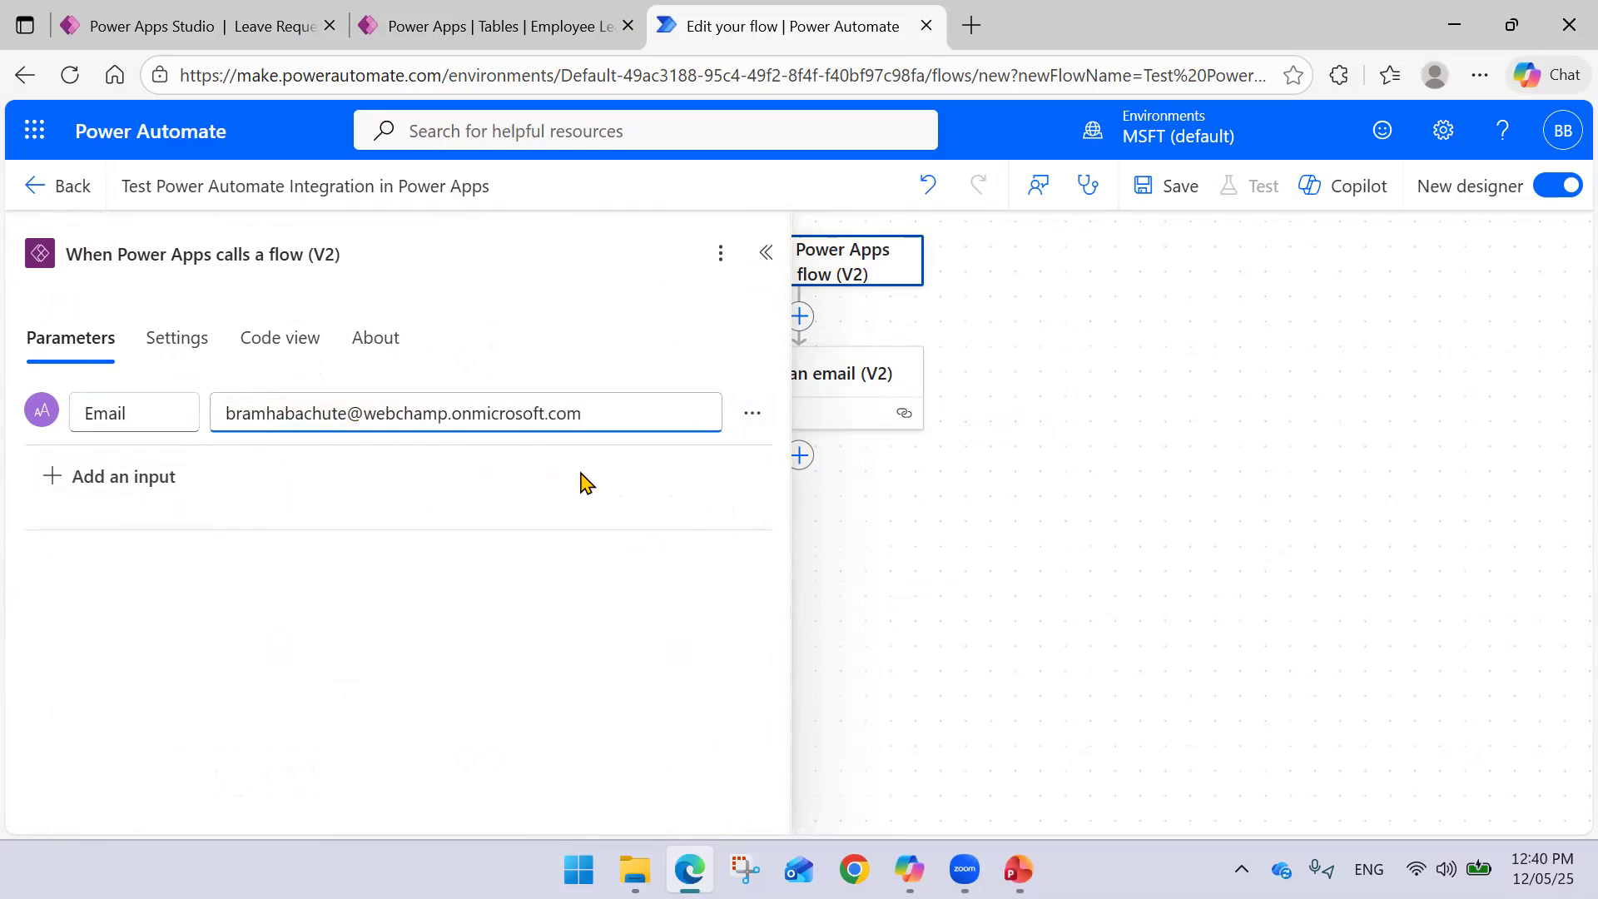
- Set the email step's To field to the trigger's dynamic Email value
{"action": "left_click", "coordinate": [766, 252]}
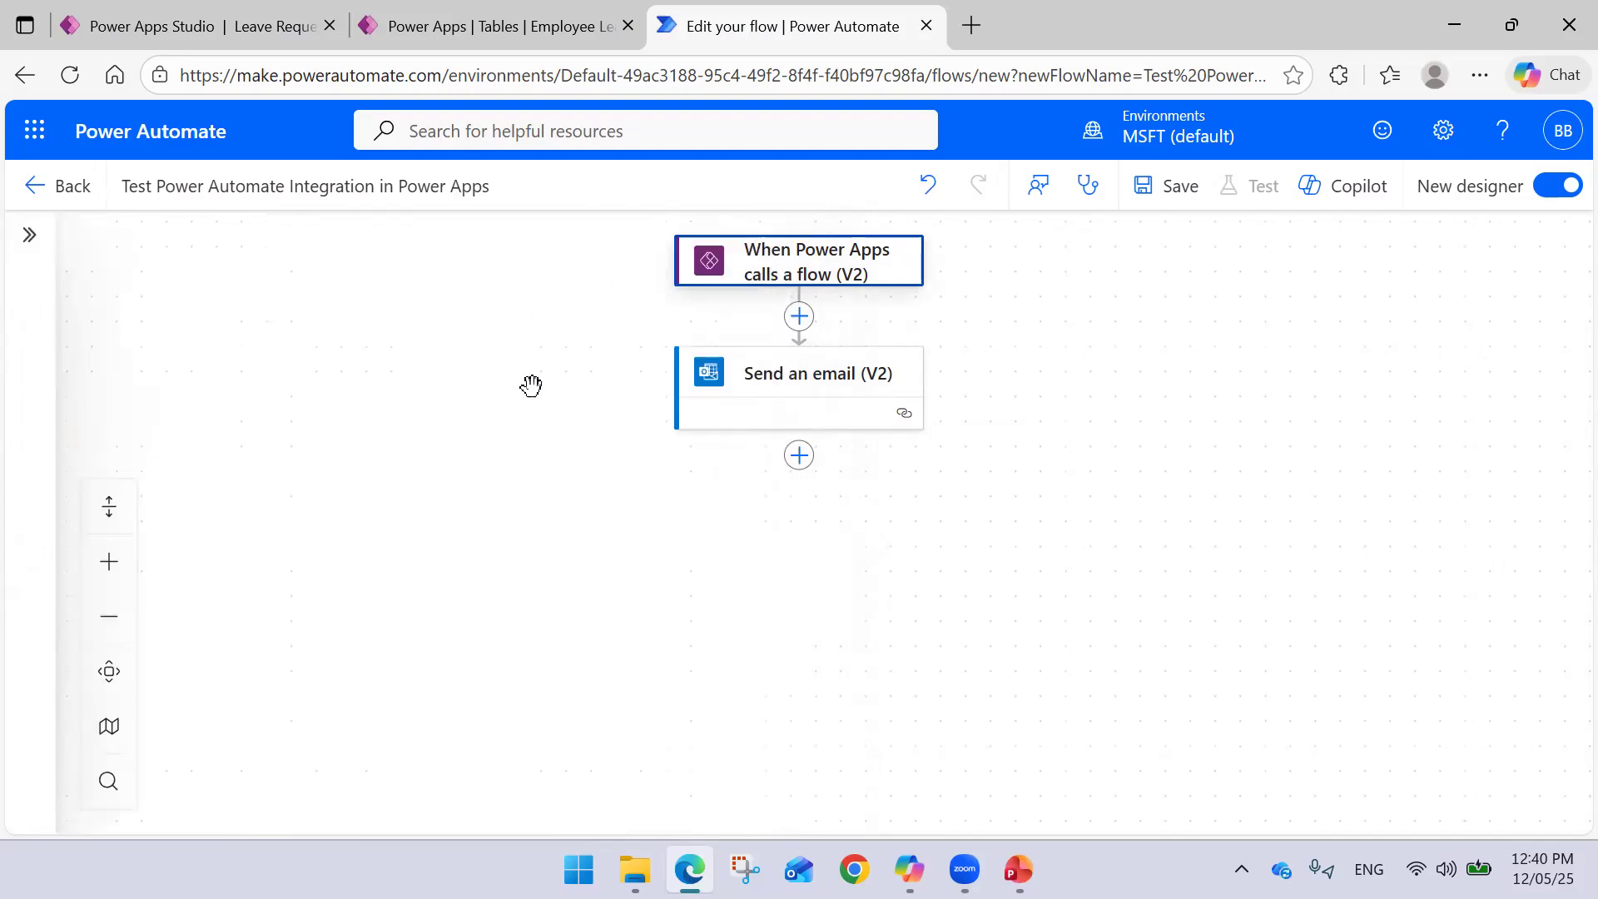
{"action": "left_click", "coordinate": [800, 385]}
{"action": "left_click", "coordinate": [351, 433]}
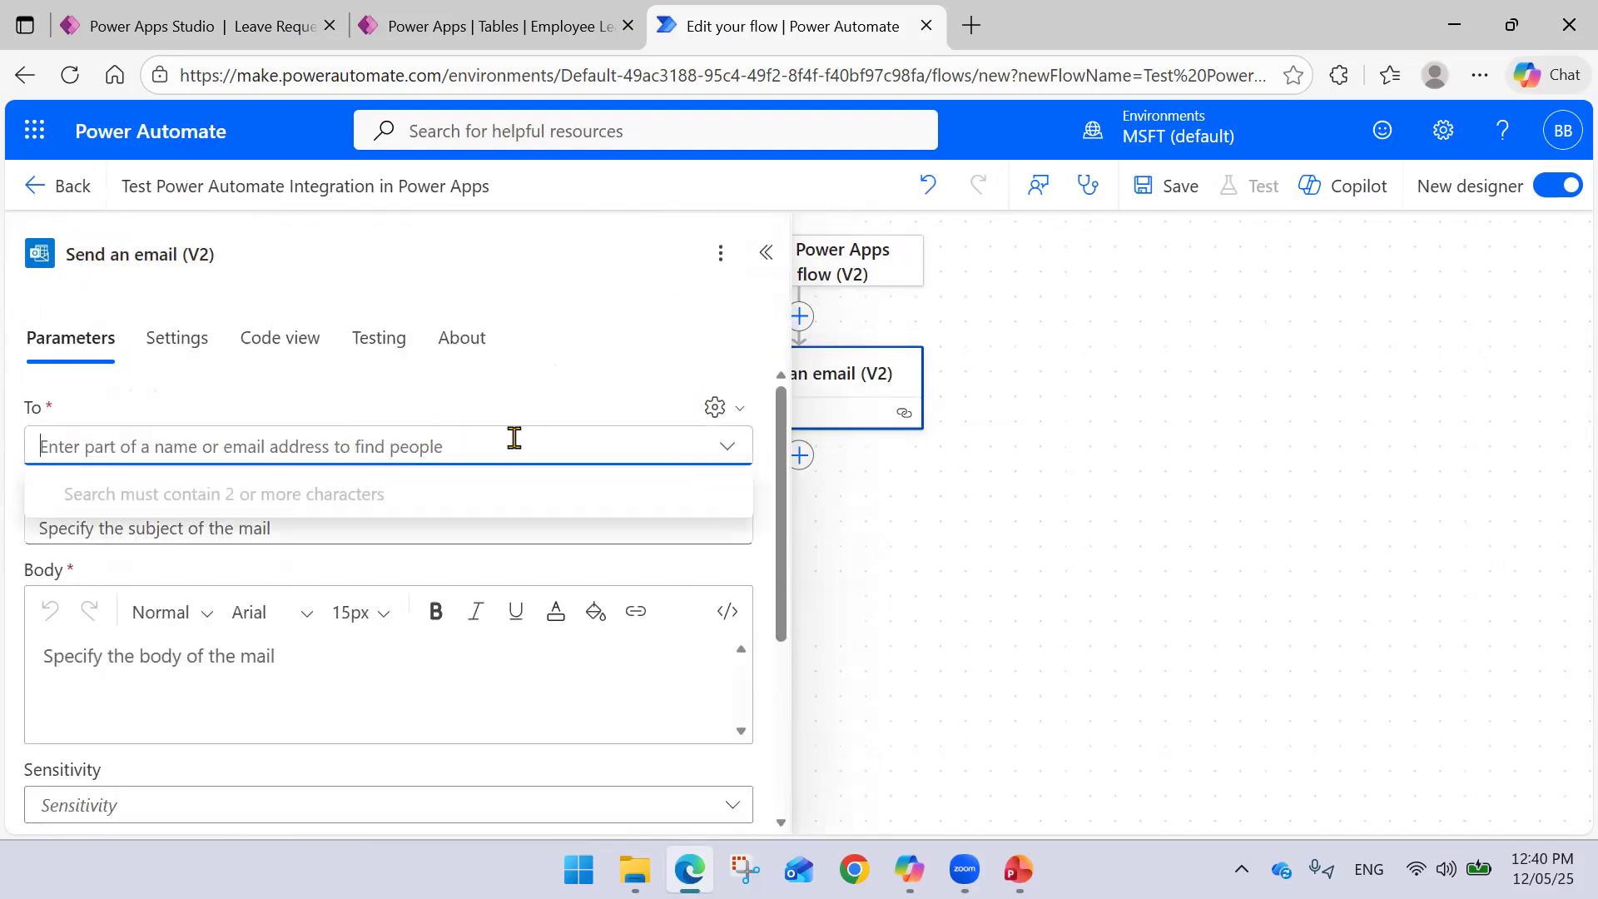
{"action": "left_click", "coordinate": [714, 407]}
{"action": "left_click", "coordinate": [652, 452]}
{"action": "left_click", "coordinate": [421, 447]}
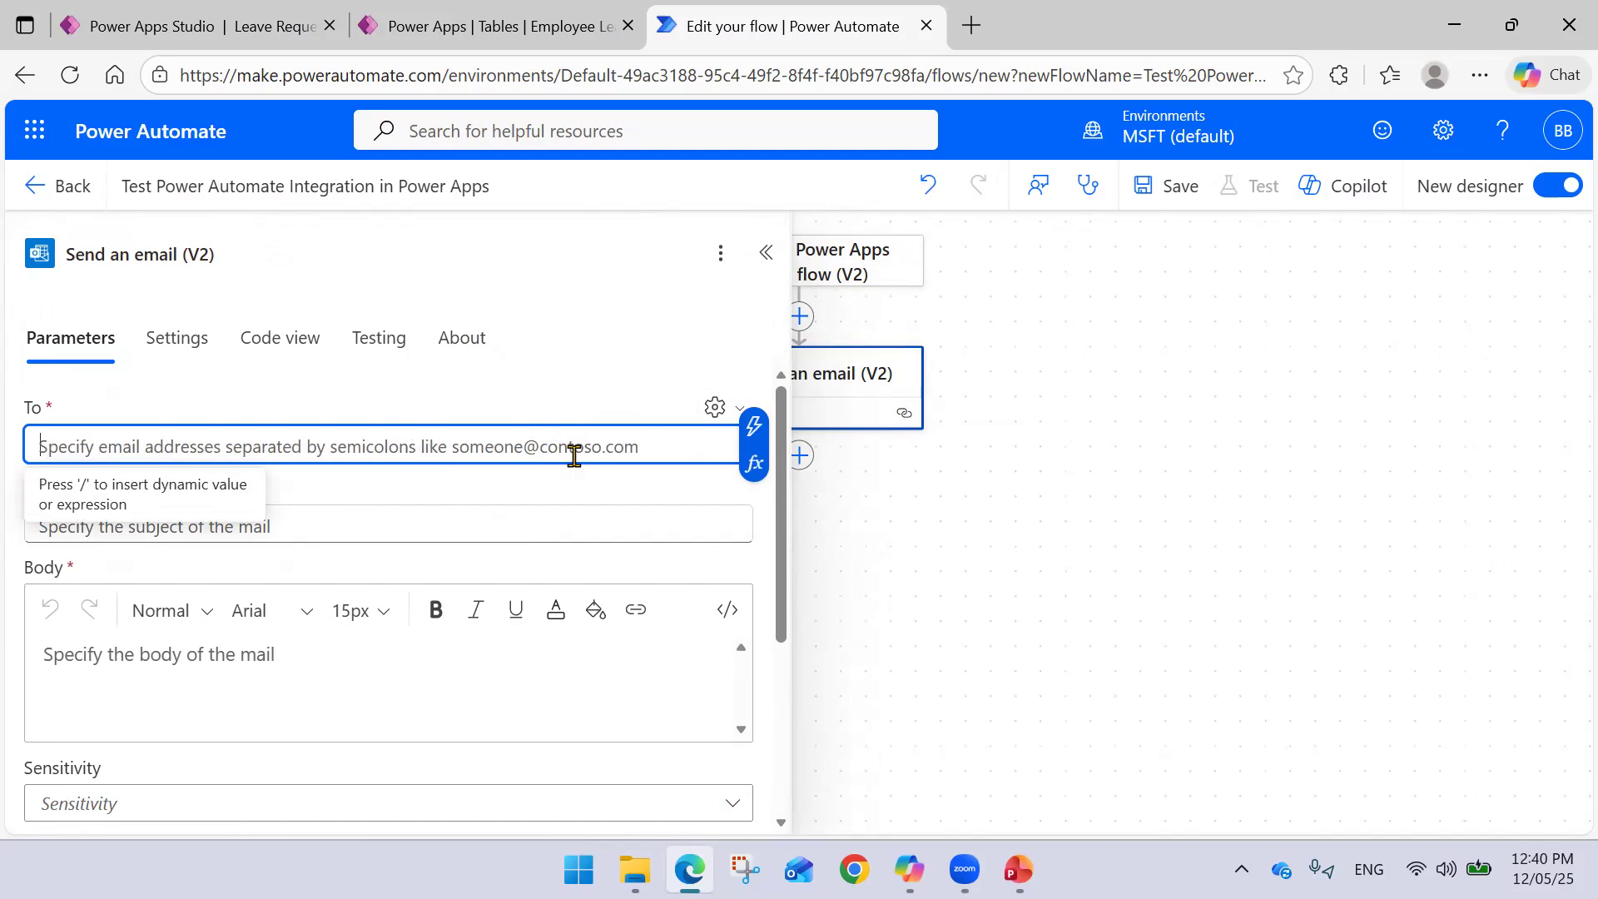
{"action": "left_click", "coordinate": [746, 441]}
{"action": "left_click", "coordinate": [834, 407]}
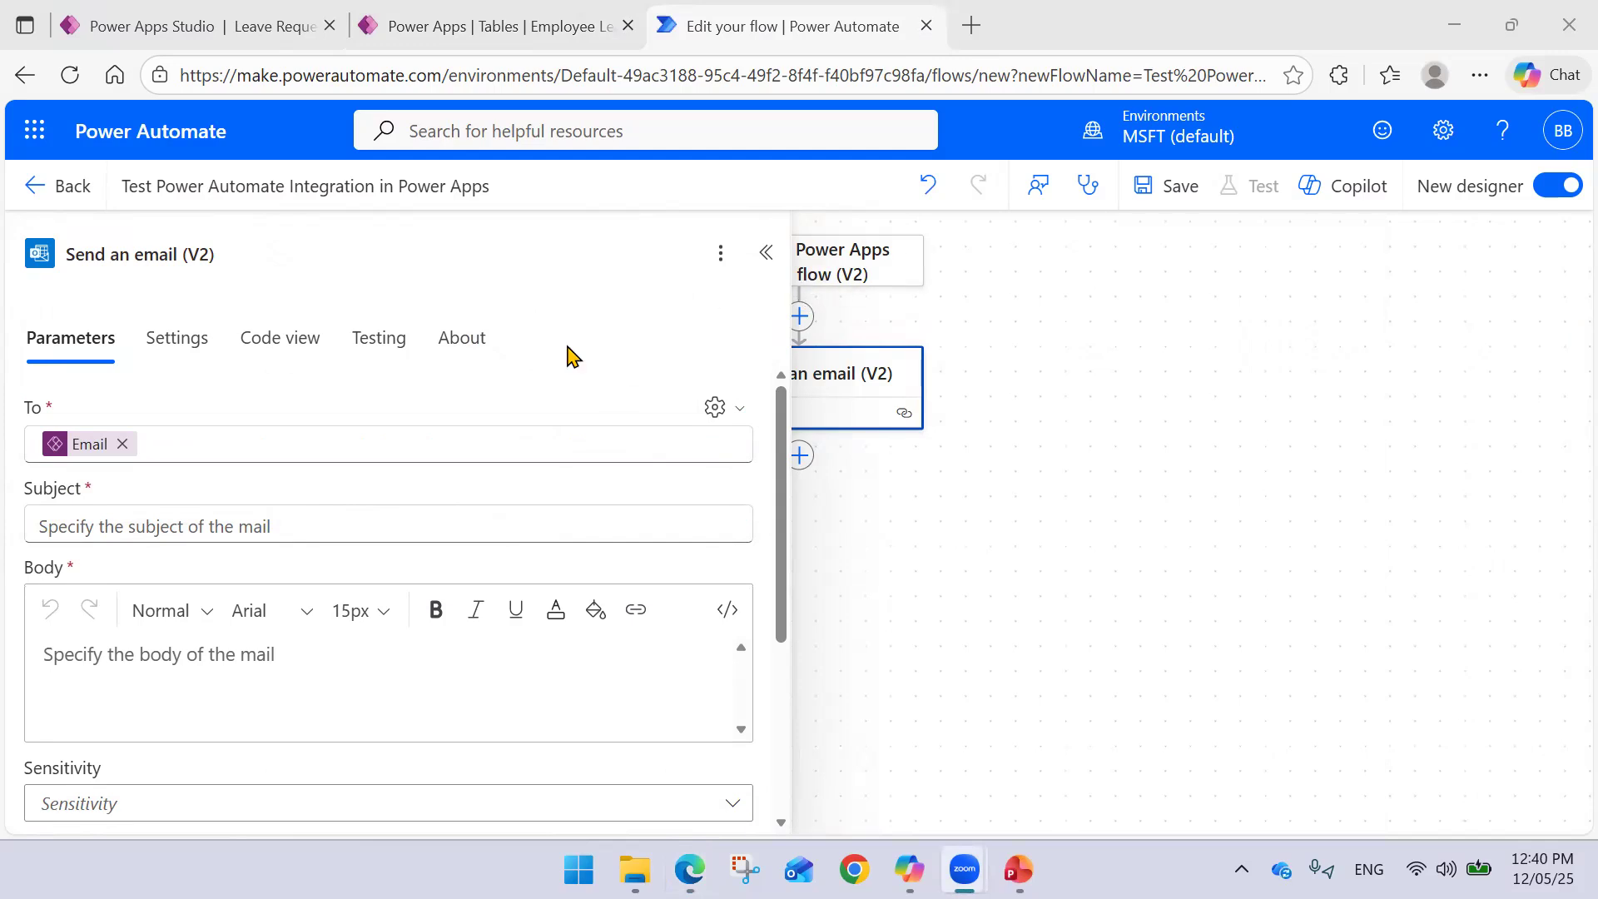
- Give the email subject 'Leave Request Submitted' and body 'test flow integration'
{"action": "left_click", "coordinate": [336, 529]}
{"action": "type", "text": "Leave Request Sub"}
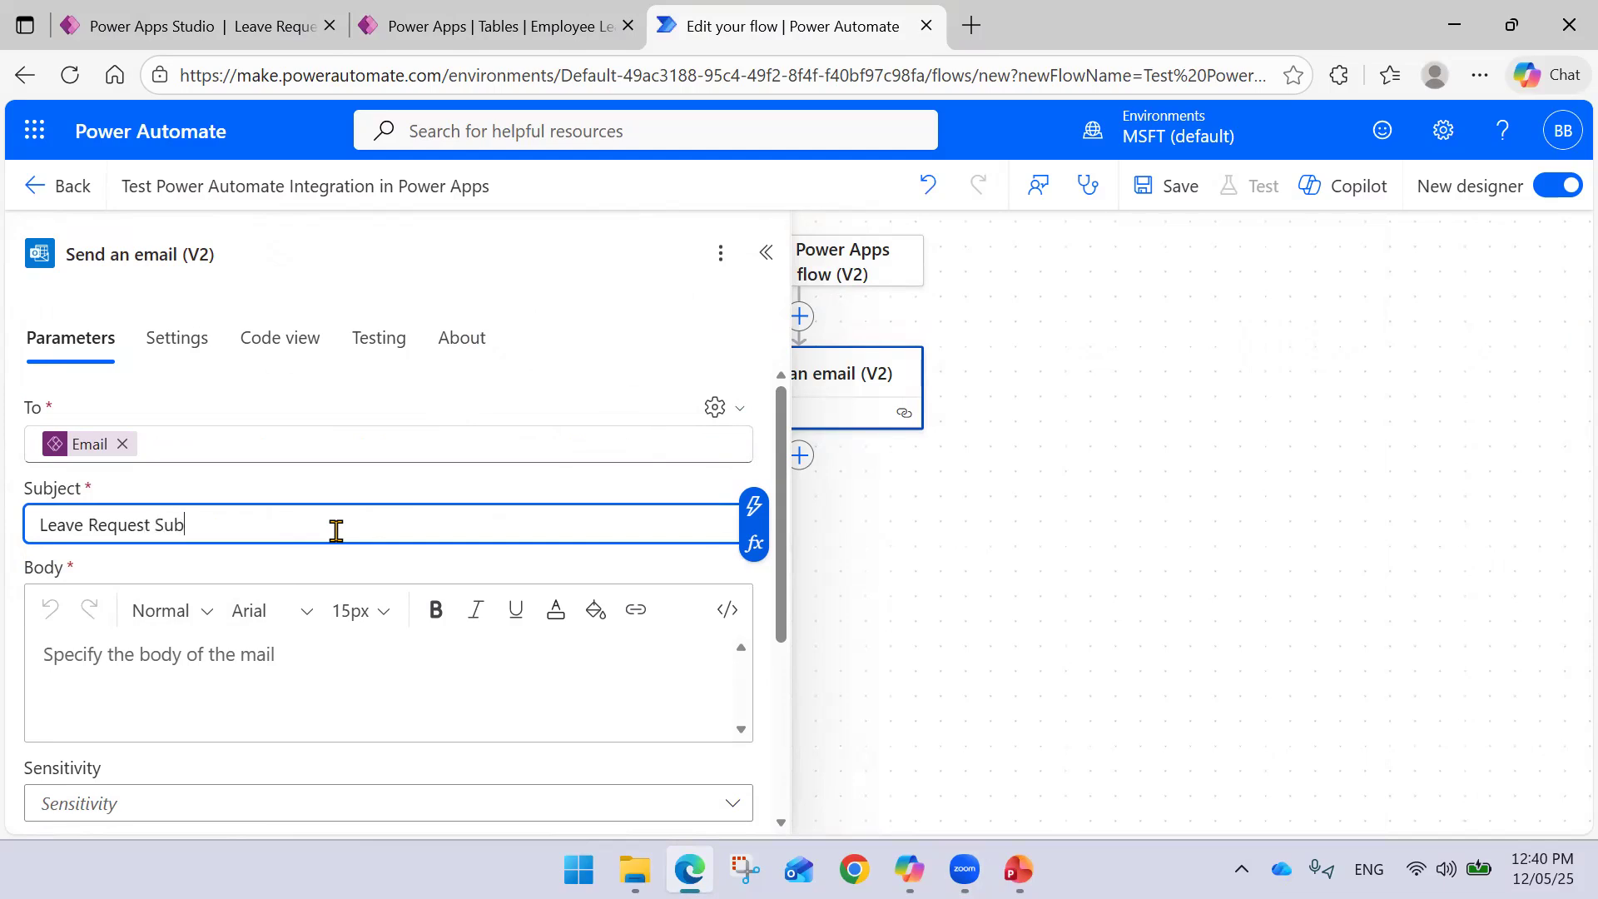
{"action": "type", "text": "mitted"}
{"action": "left_click", "coordinate": [225, 654]}
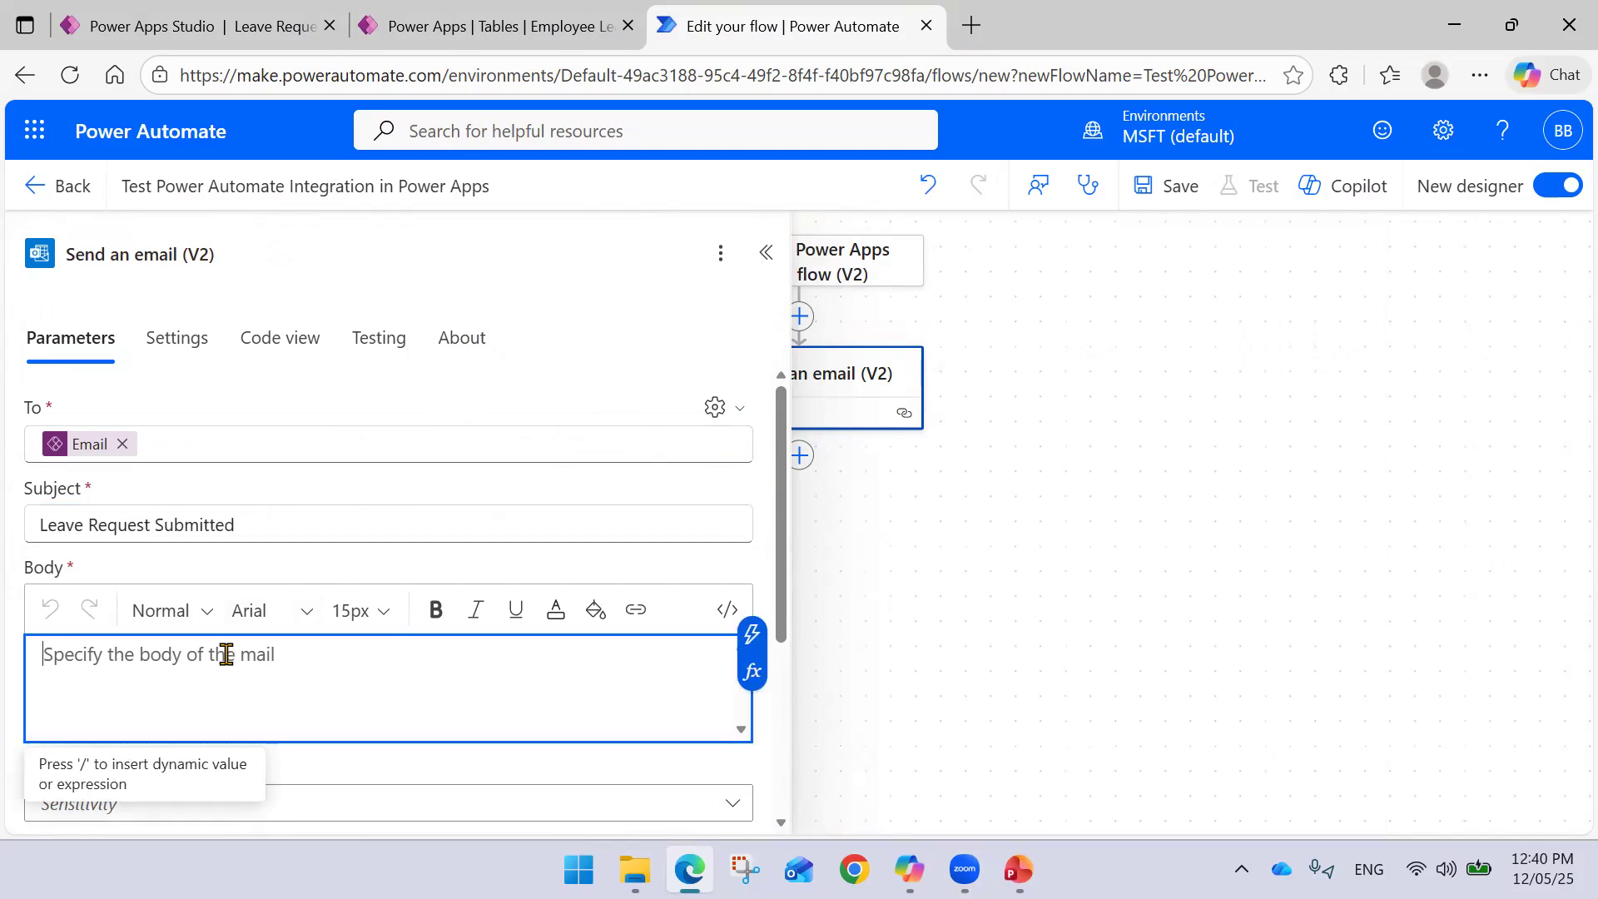
{"action": "left_click", "coordinate": [305, 519]}
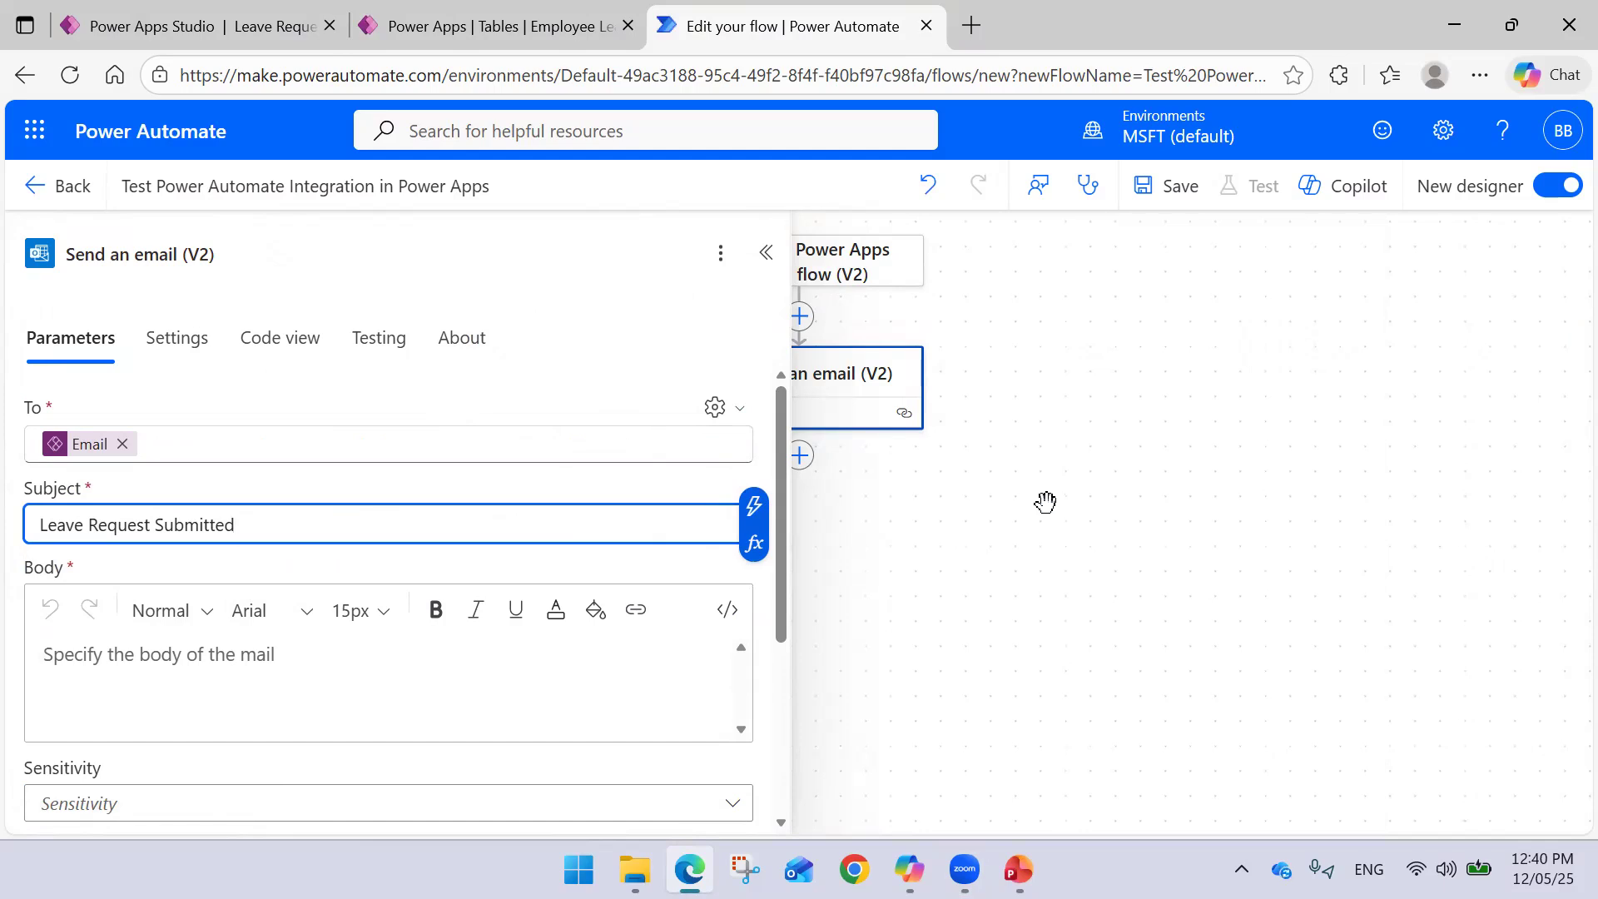
{"action": "left_click", "coordinate": [230, 679]}
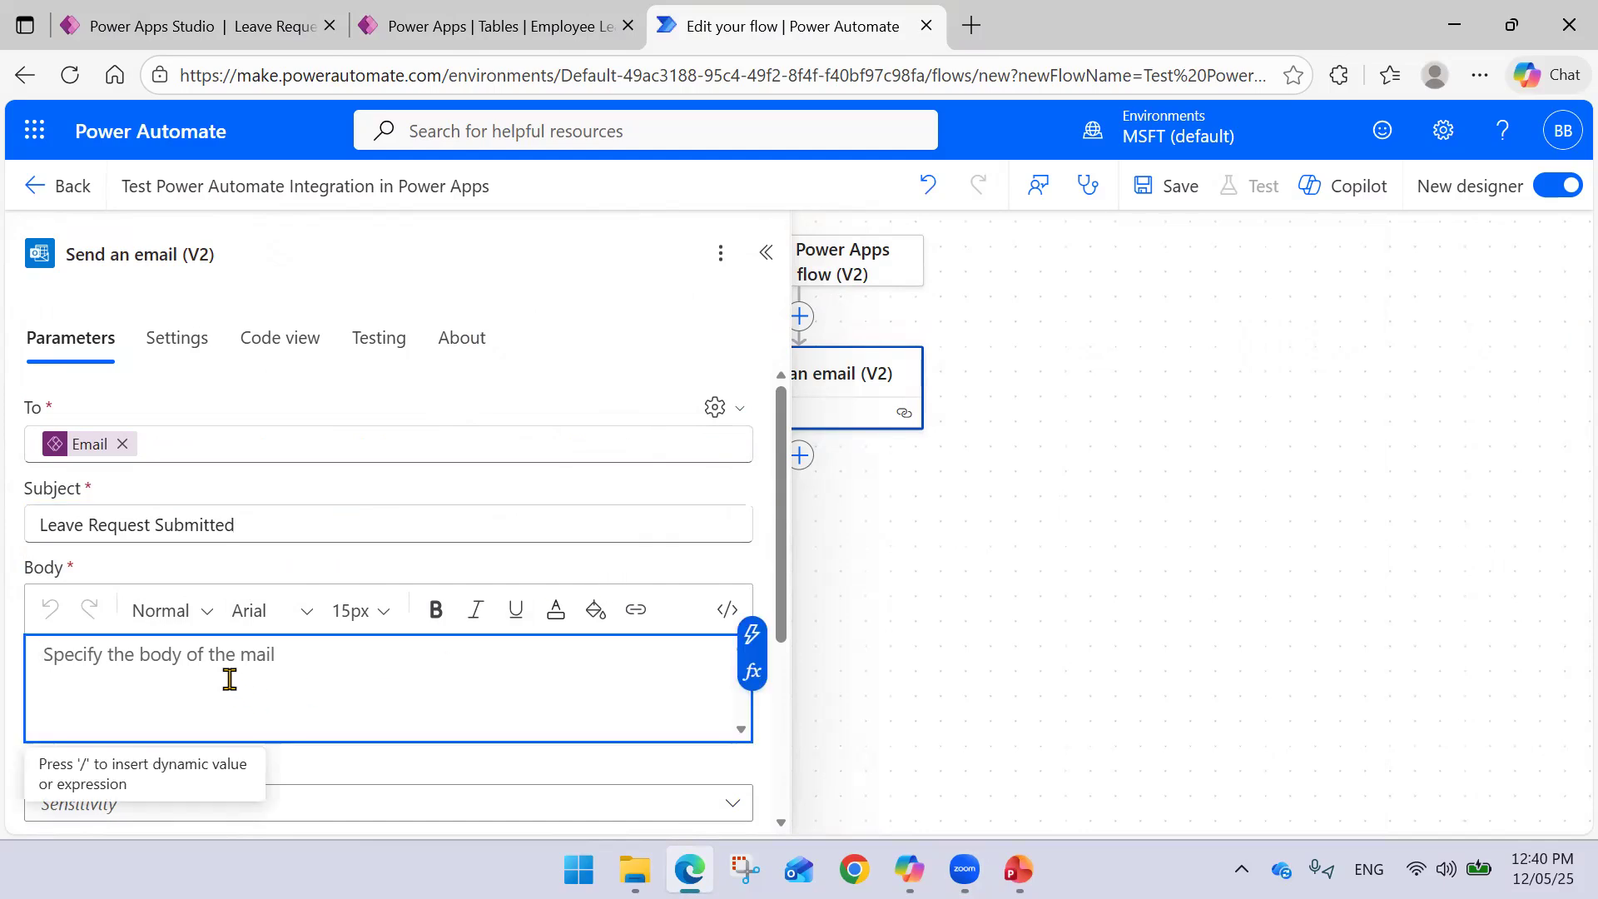
{"action": "type", "text": "test"}
{"action": "key", "text": "BackSpace"}
{"action": "key", "text": "BackSpace"}
{"action": "key", "text": "BackSpace"}
{"action": "key", "text": "BackSpace"}
{"action": "type", "text": "test flow integration."}
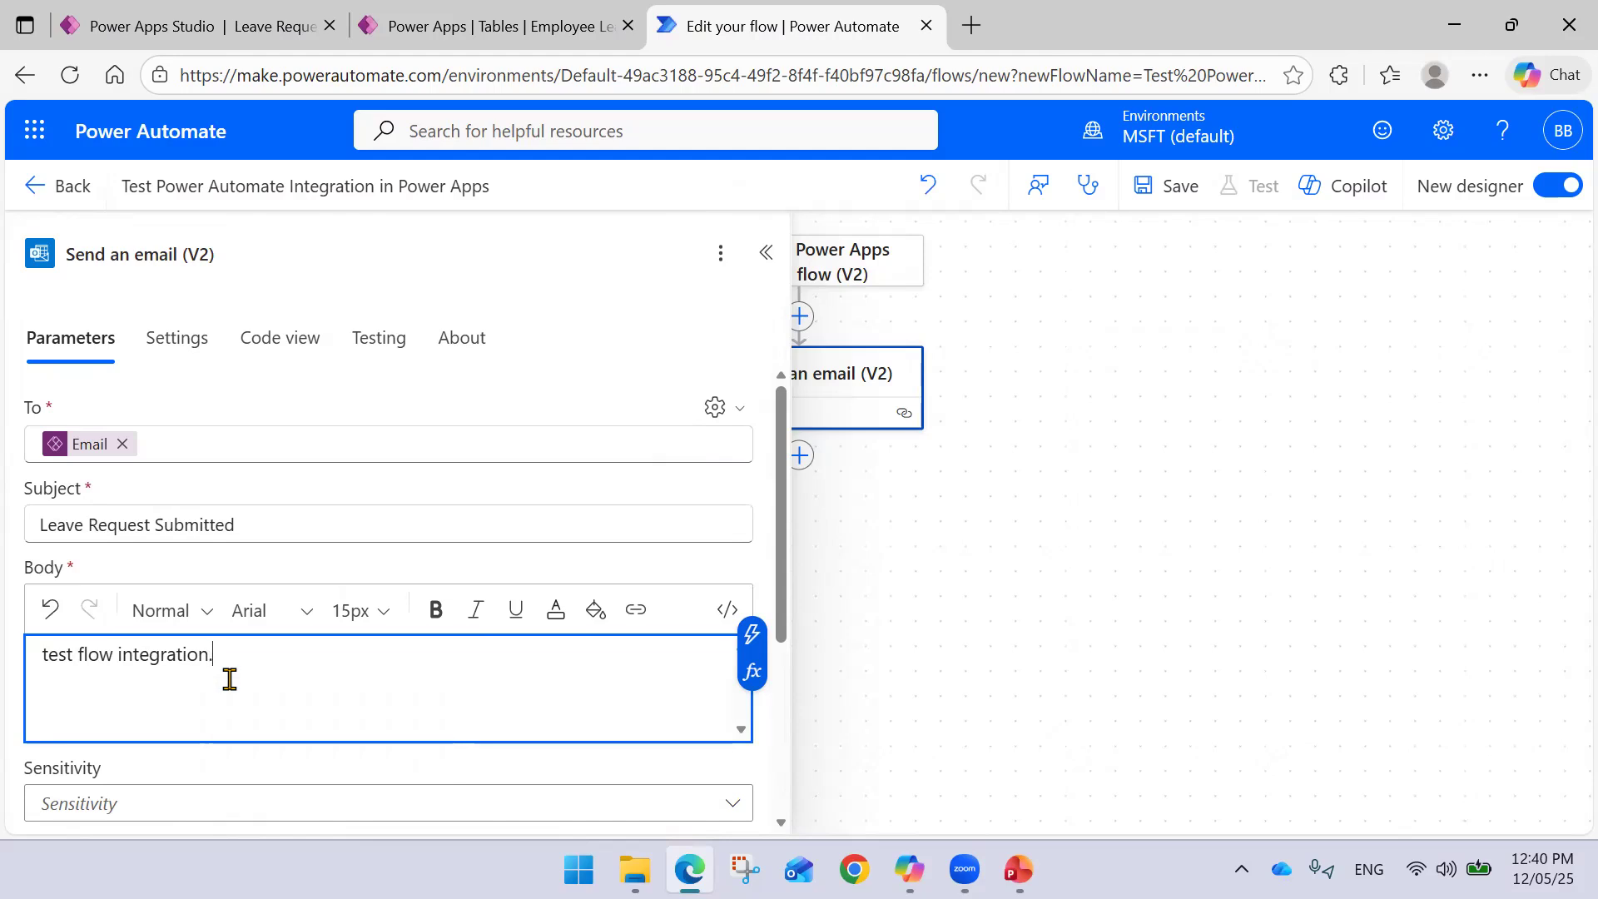
{"action": "scroll", "coordinate": [230, 680], "scroll_direction": "down", "scroll_amount": 4}
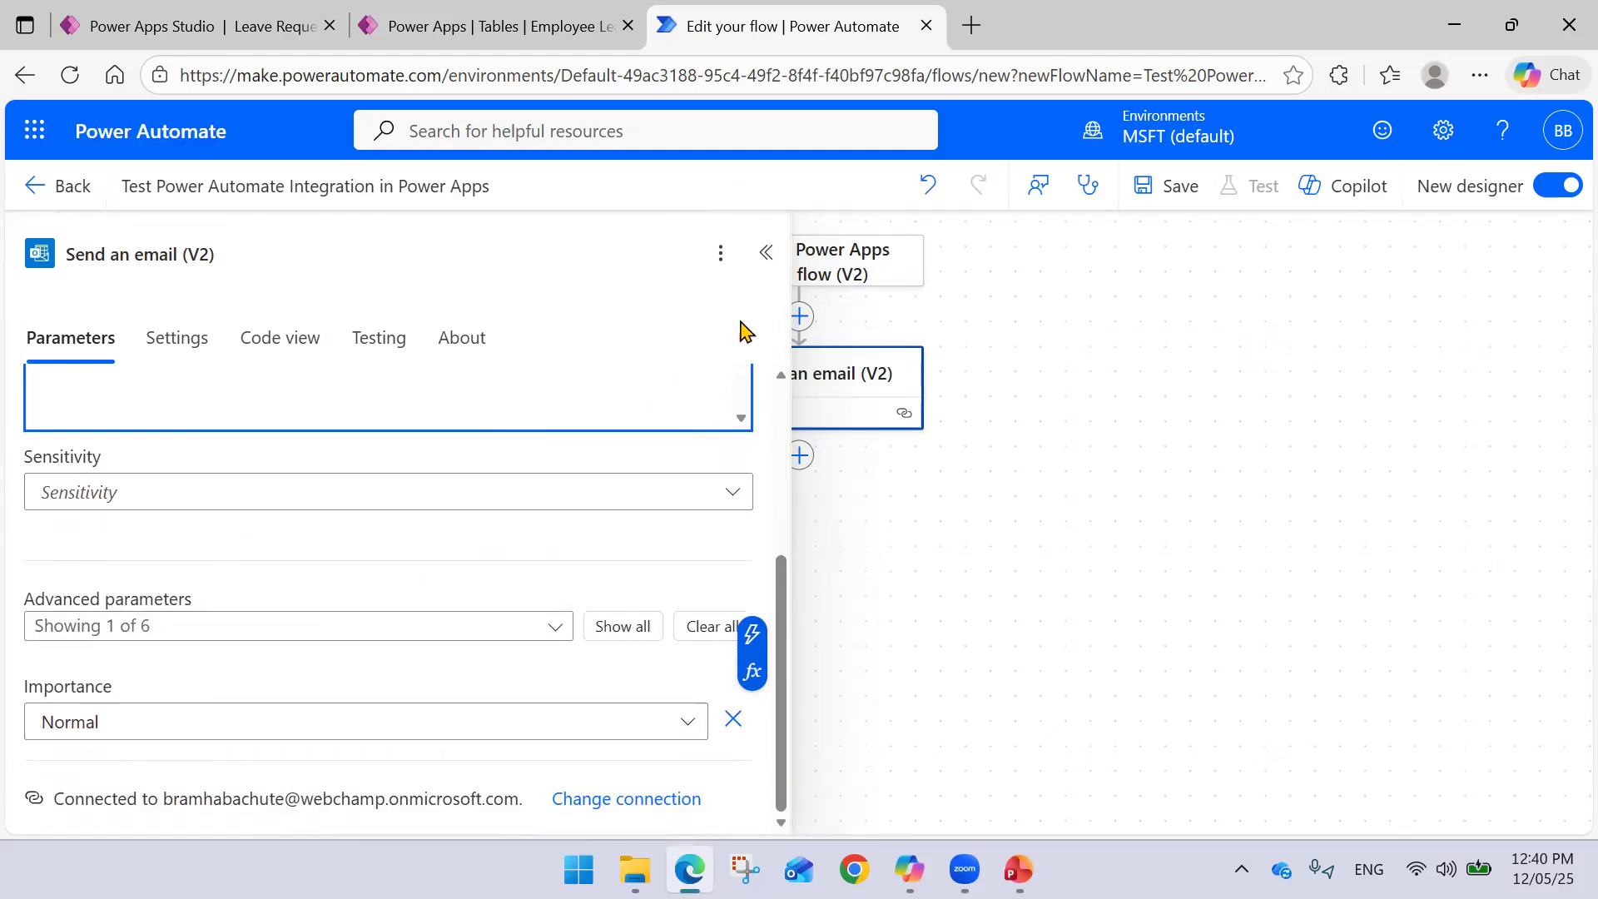
{"action": "left_click", "coordinate": [764, 258]}
- Save the flow, return to its details page, and switch back to the Leave Request App
{"action": "left_click", "coordinate": [1180, 187]}
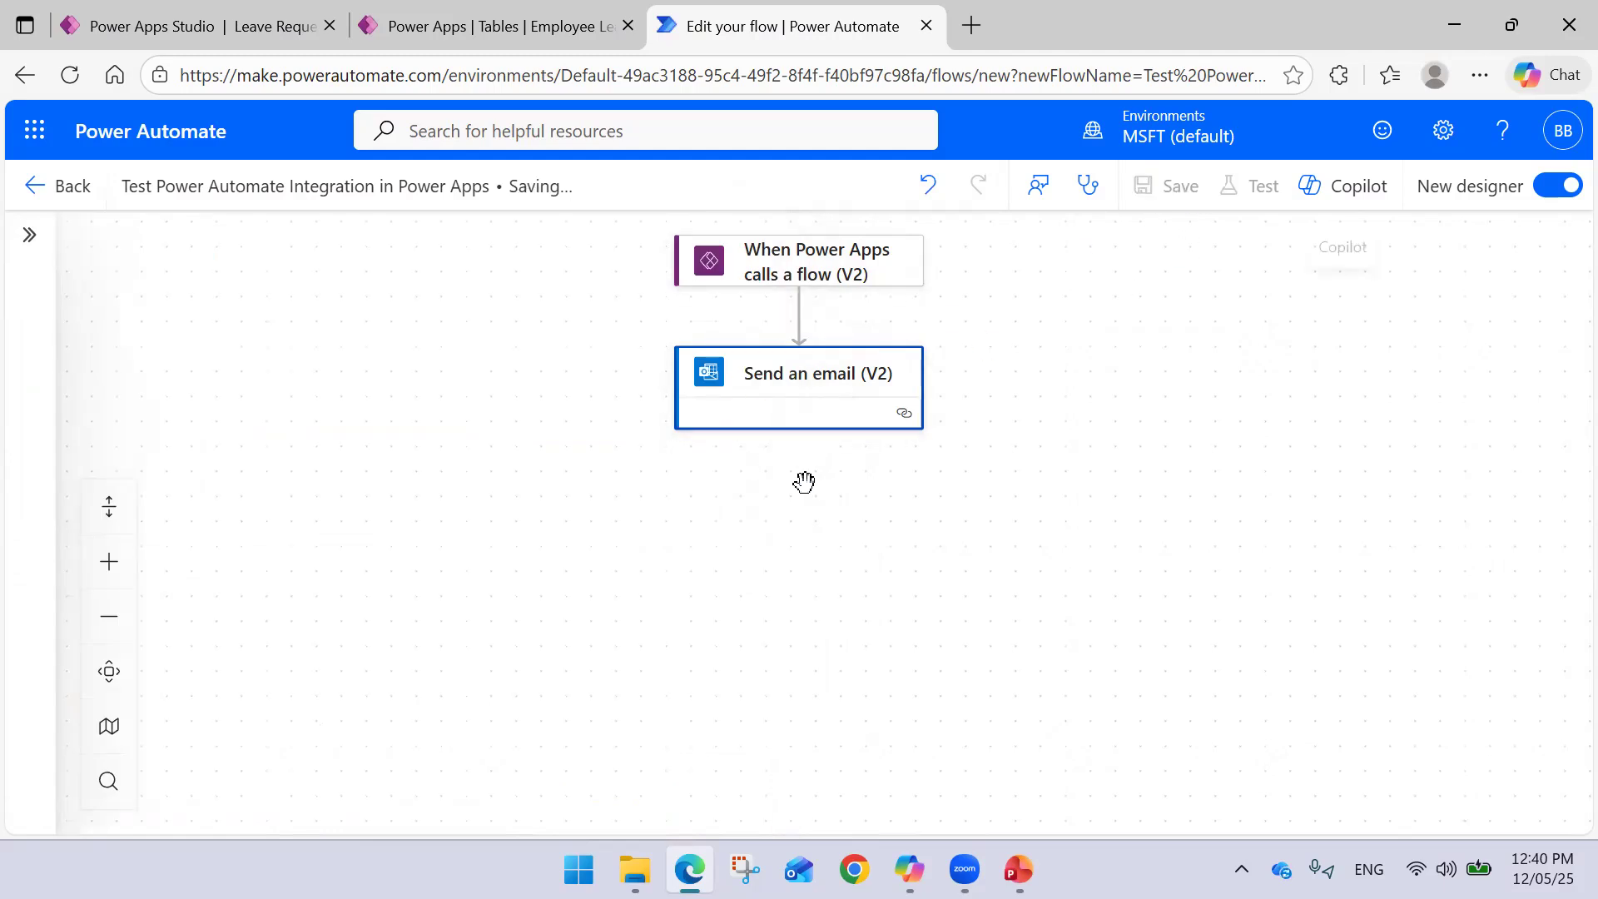
{"action": "left_click_drag", "start_coordinate": [1008, 439], "coordinate": [948, 457]}
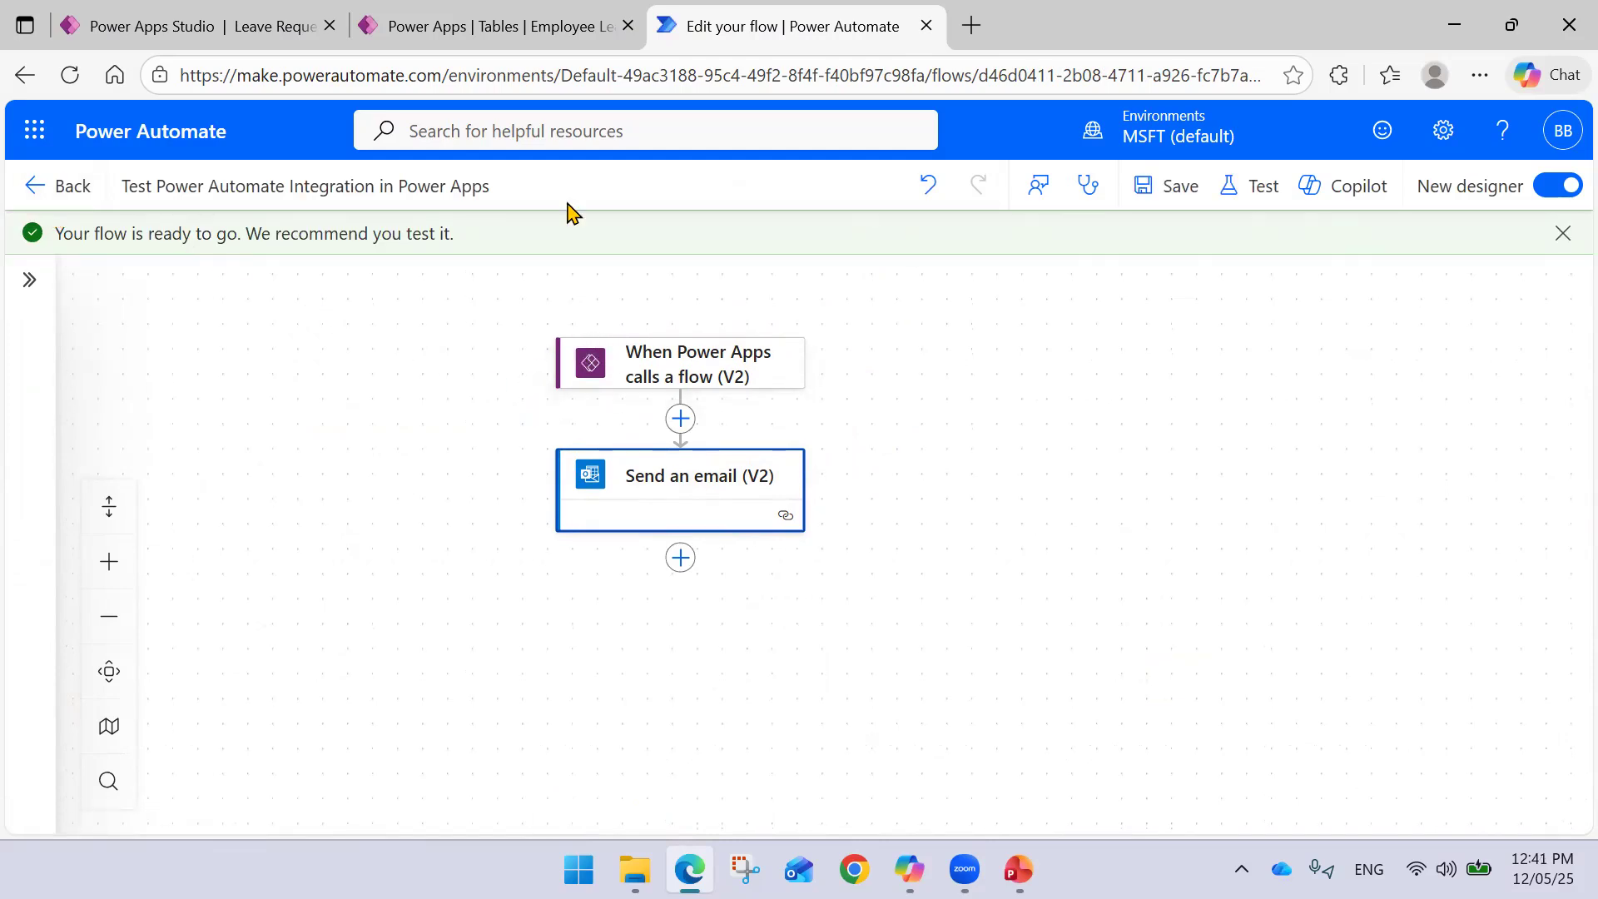
{"action": "left_click", "coordinate": [66, 200]}
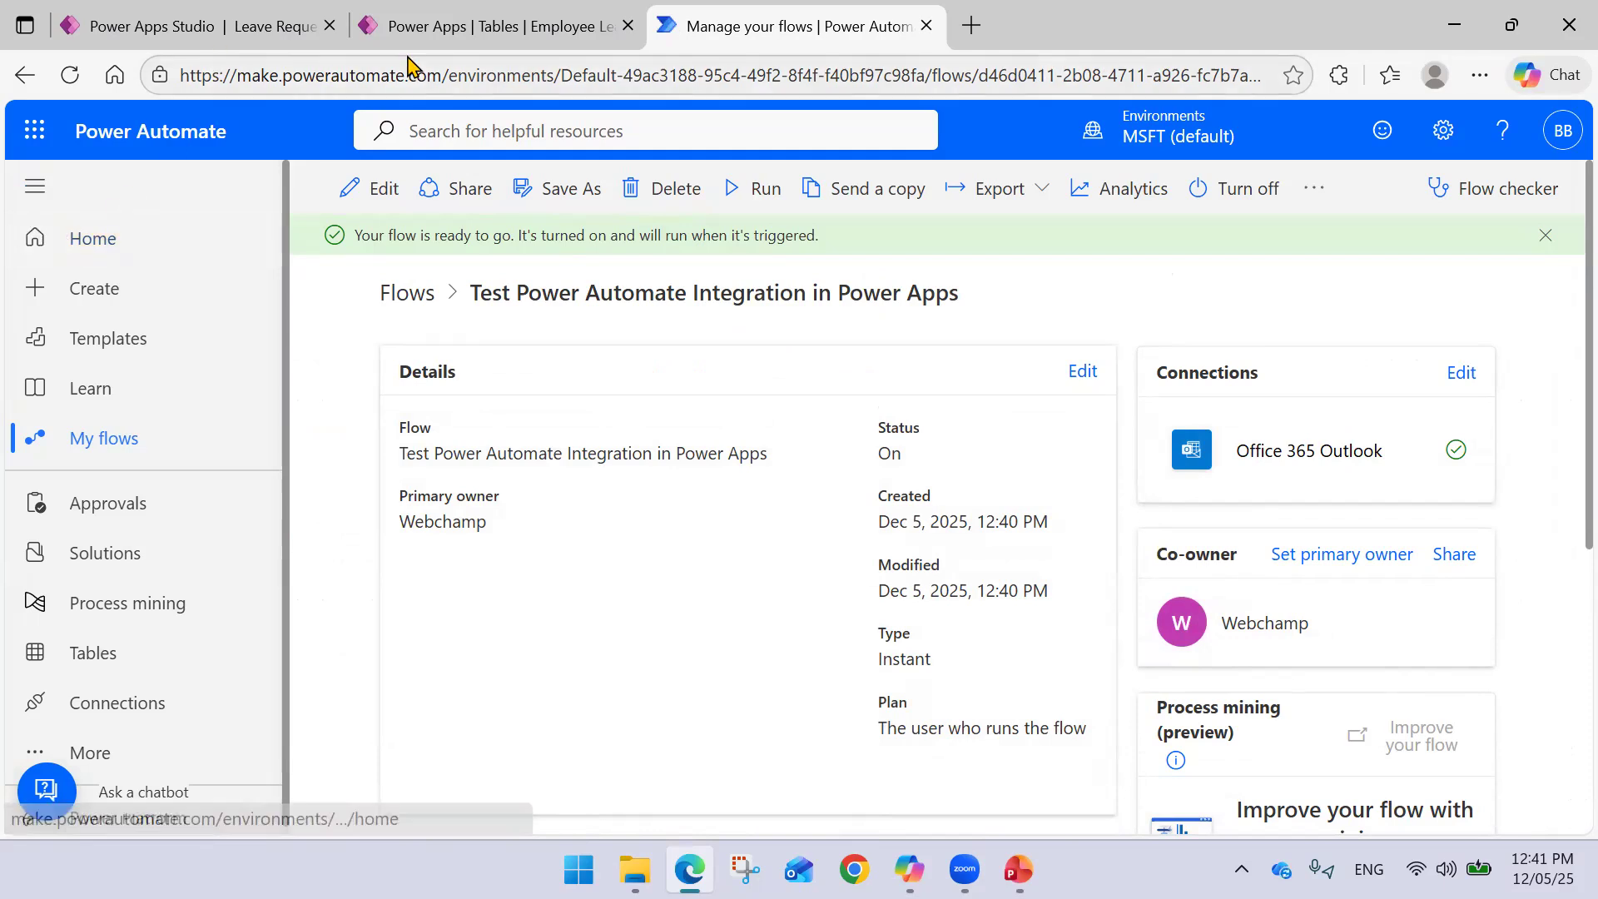
{"action": "left_click", "coordinate": [481, 25]}
{"action": "left_click", "coordinate": [199, 28]}
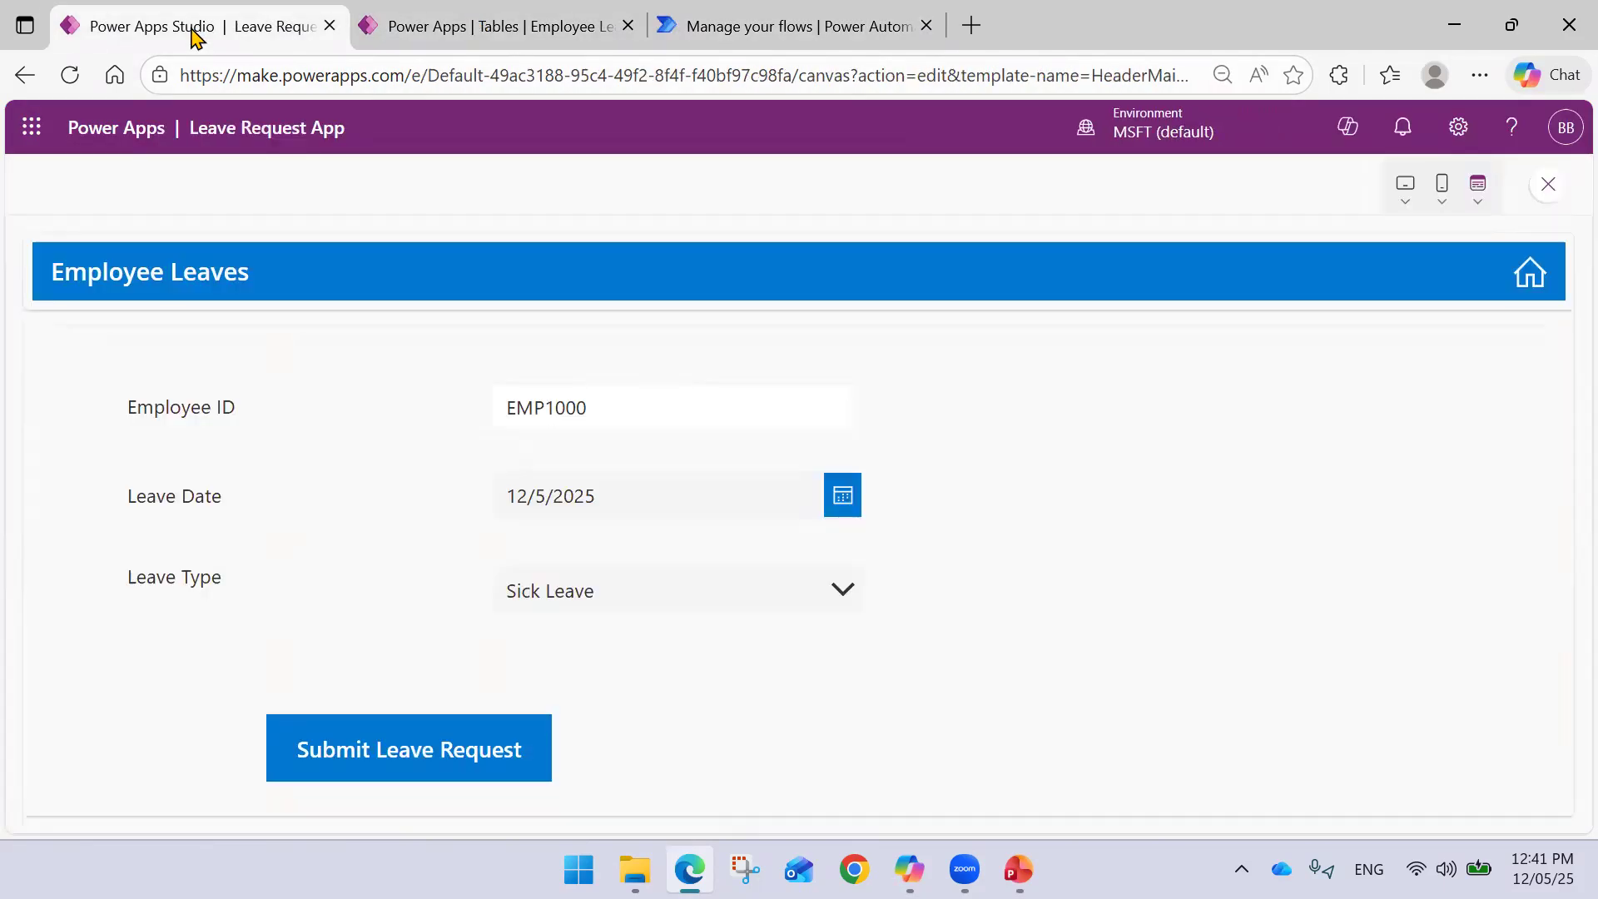
- Add the 'Test Power Automate Integration in Power Apps' flow to the app and select the Submit Leave Request button
{"action": "left_click", "coordinate": [1547, 185]}
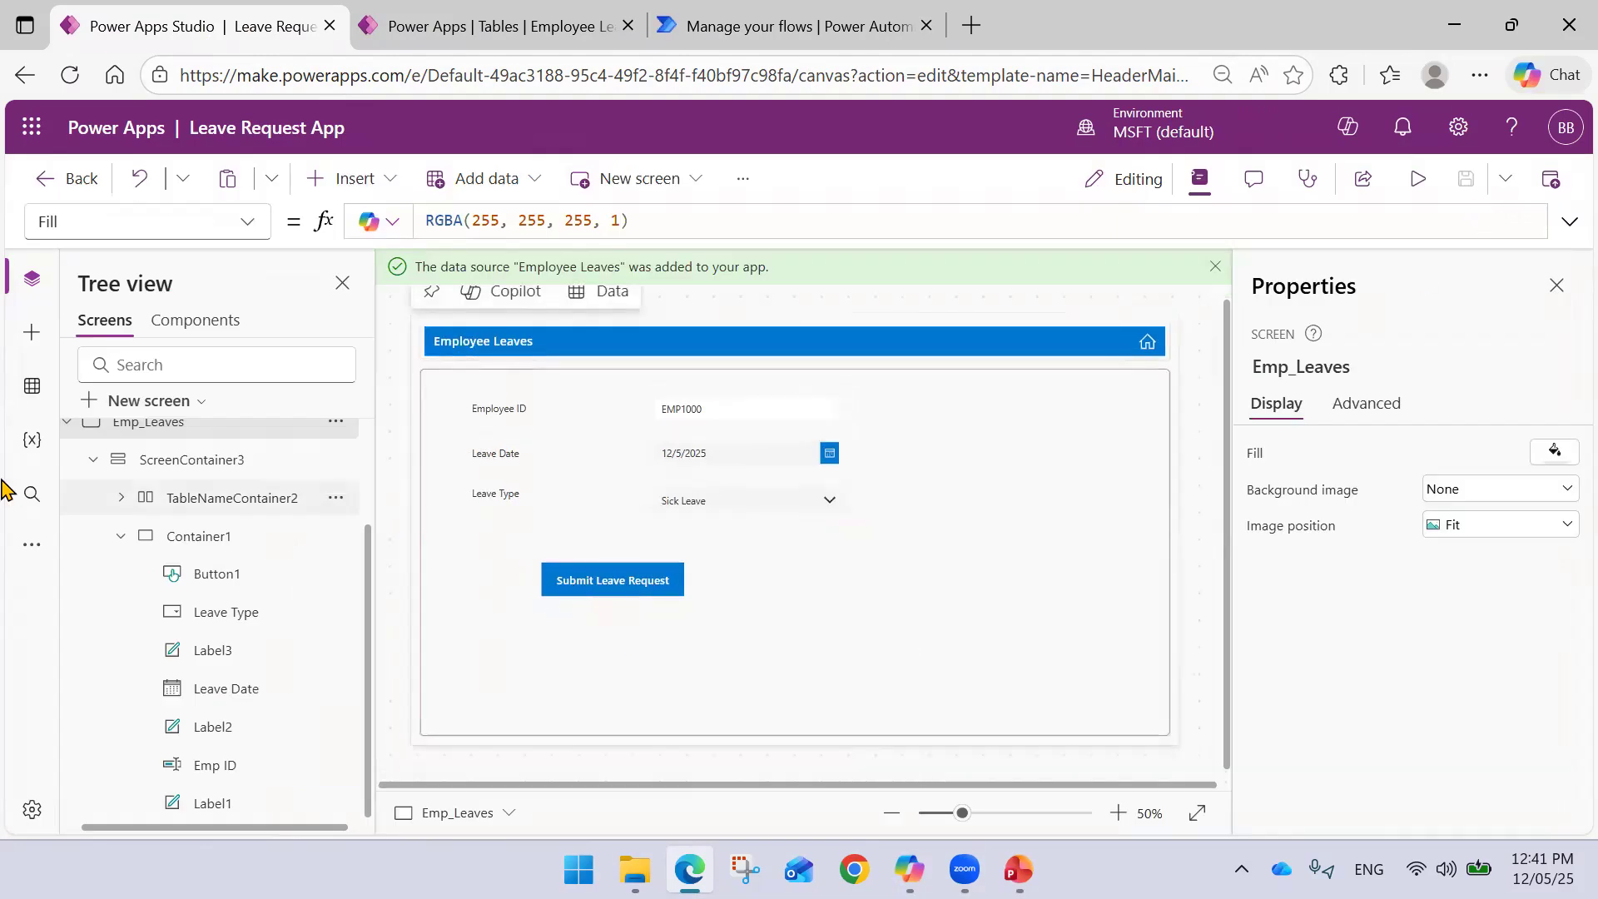
{"action": "left_click", "coordinate": [32, 545]}
{"action": "left_click", "coordinate": [178, 605]}
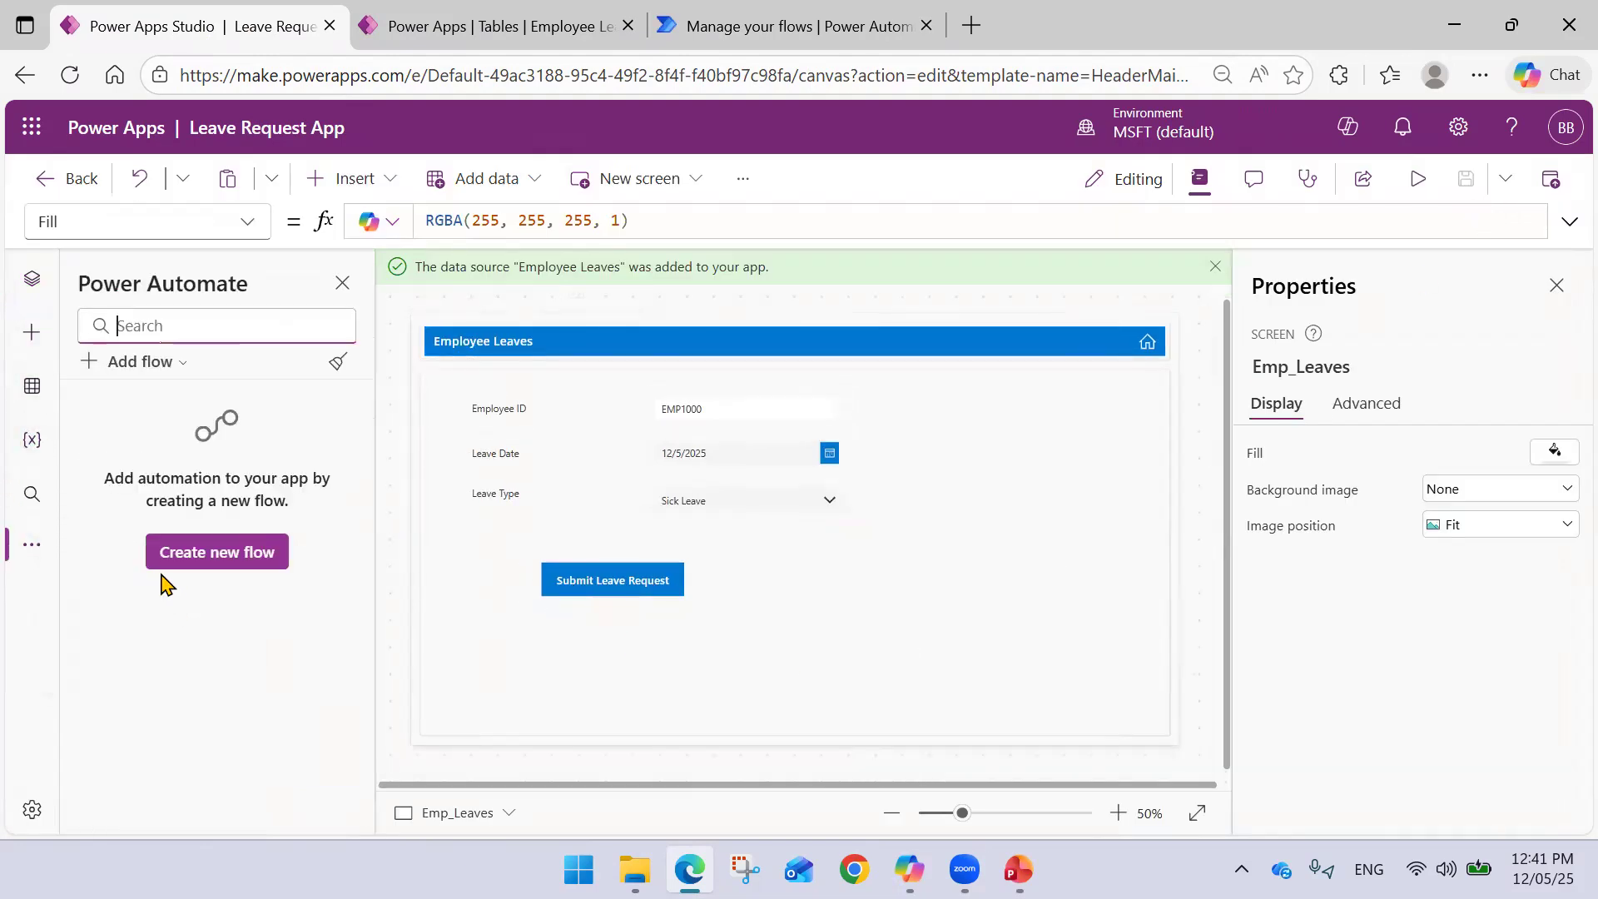
{"action": "left_click", "coordinate": [139, 363]}
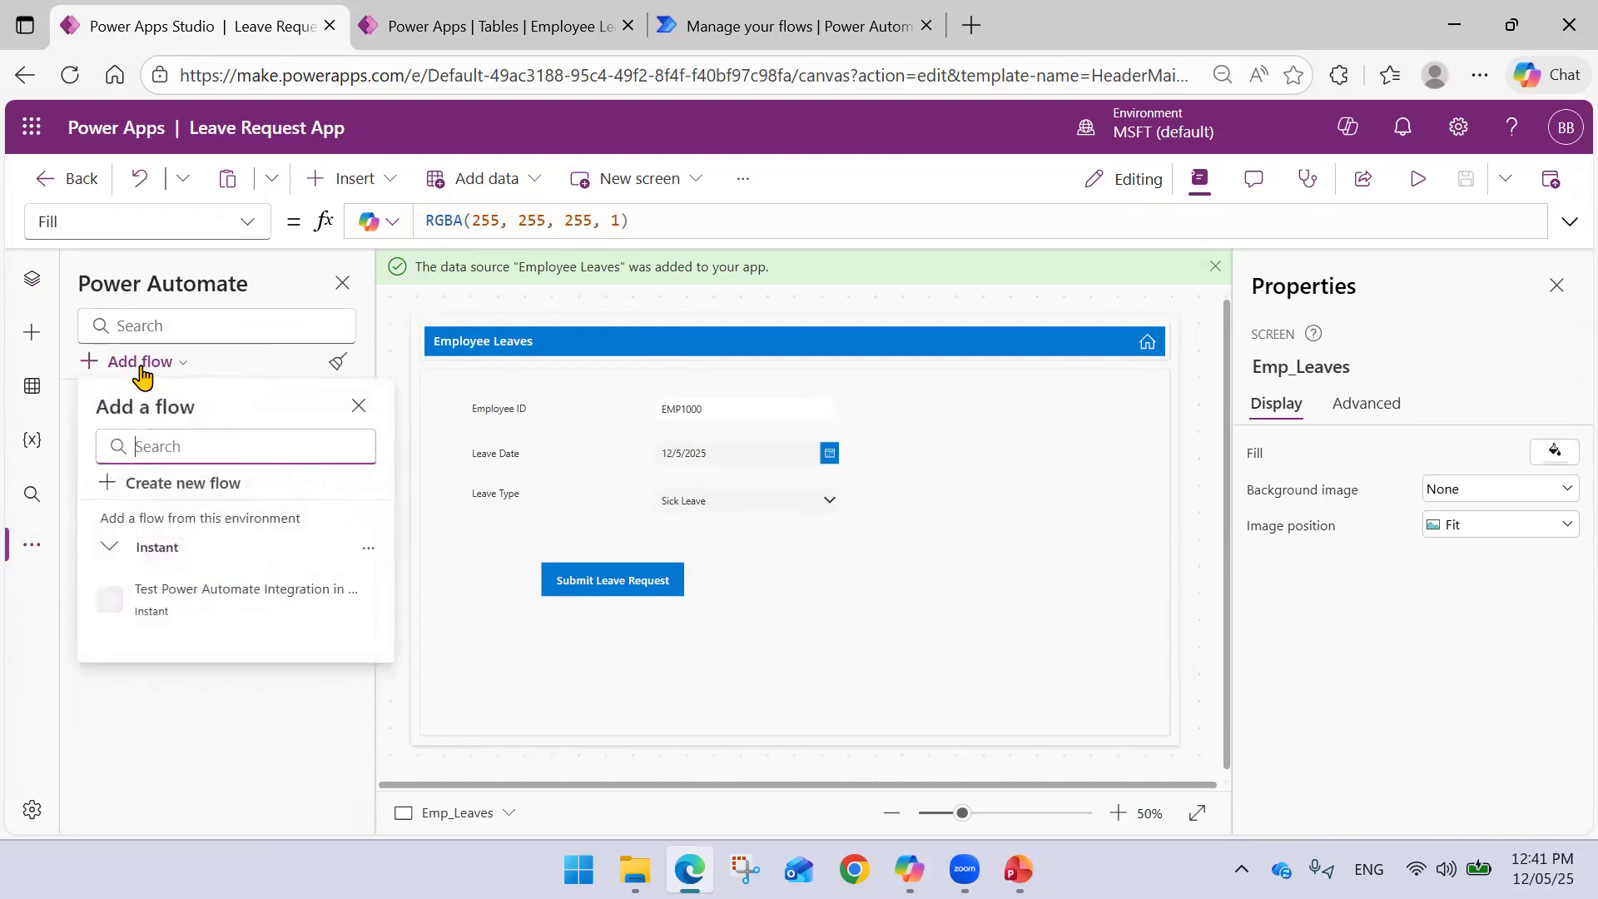
{"action": "left_click", "coordinate": [215, 603]}
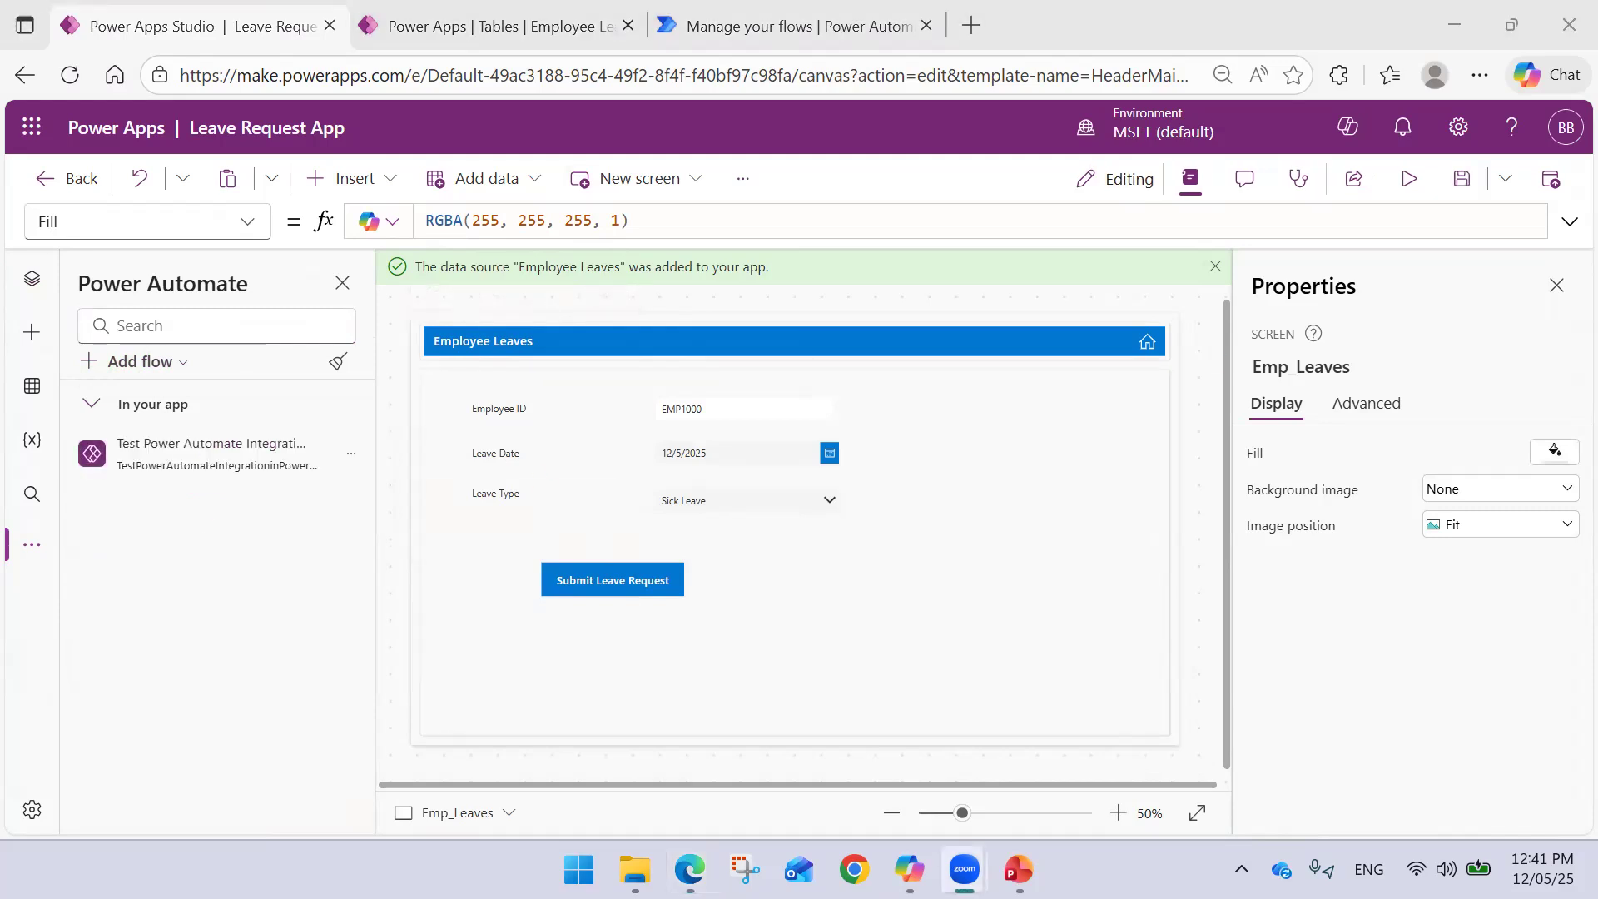
{"action": "left_click", "coordinate": [606, 431]}
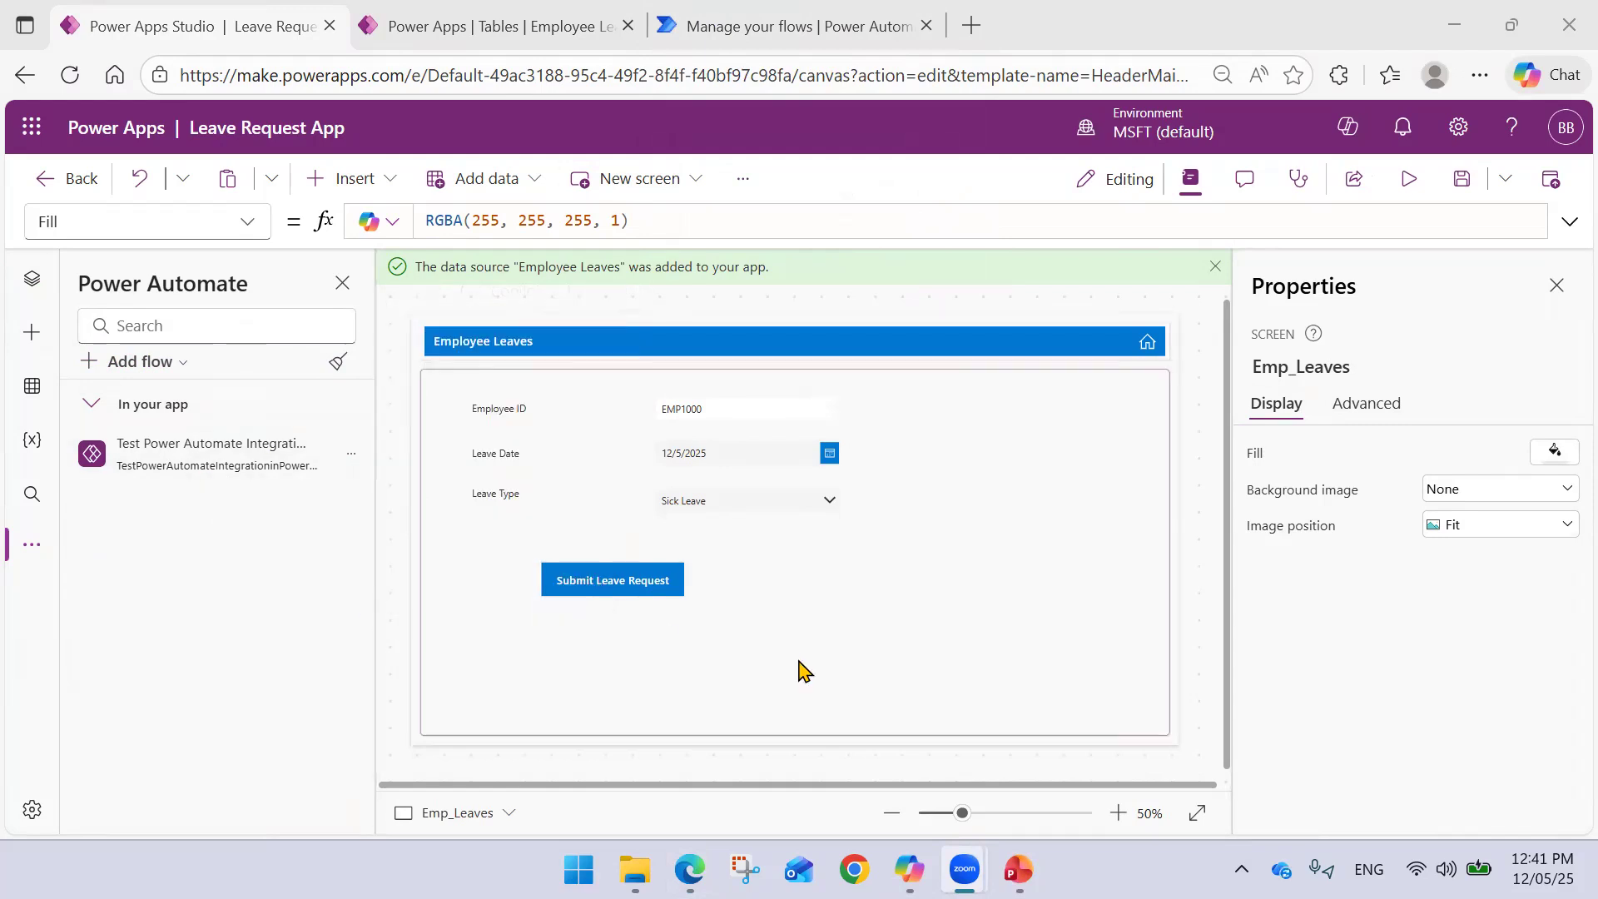
{"action": "left_click", "coordinate": [660, 580]}
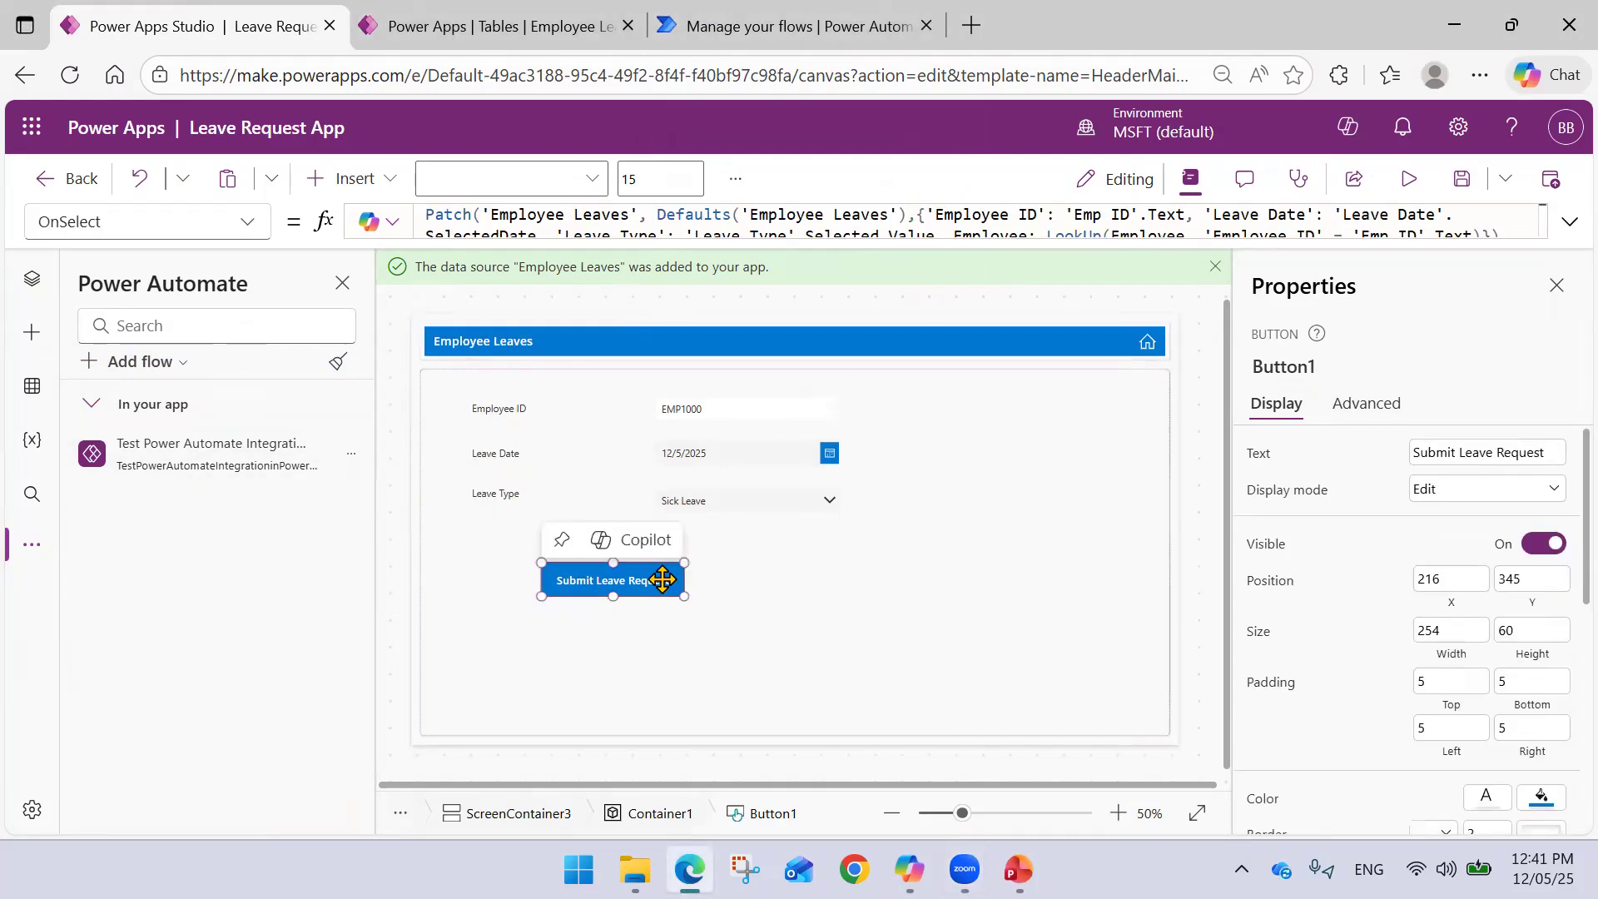
- Append the flow's Run() call to the Submit button's formula
{"action": "left_click", "coordinate": [1569, 223]}
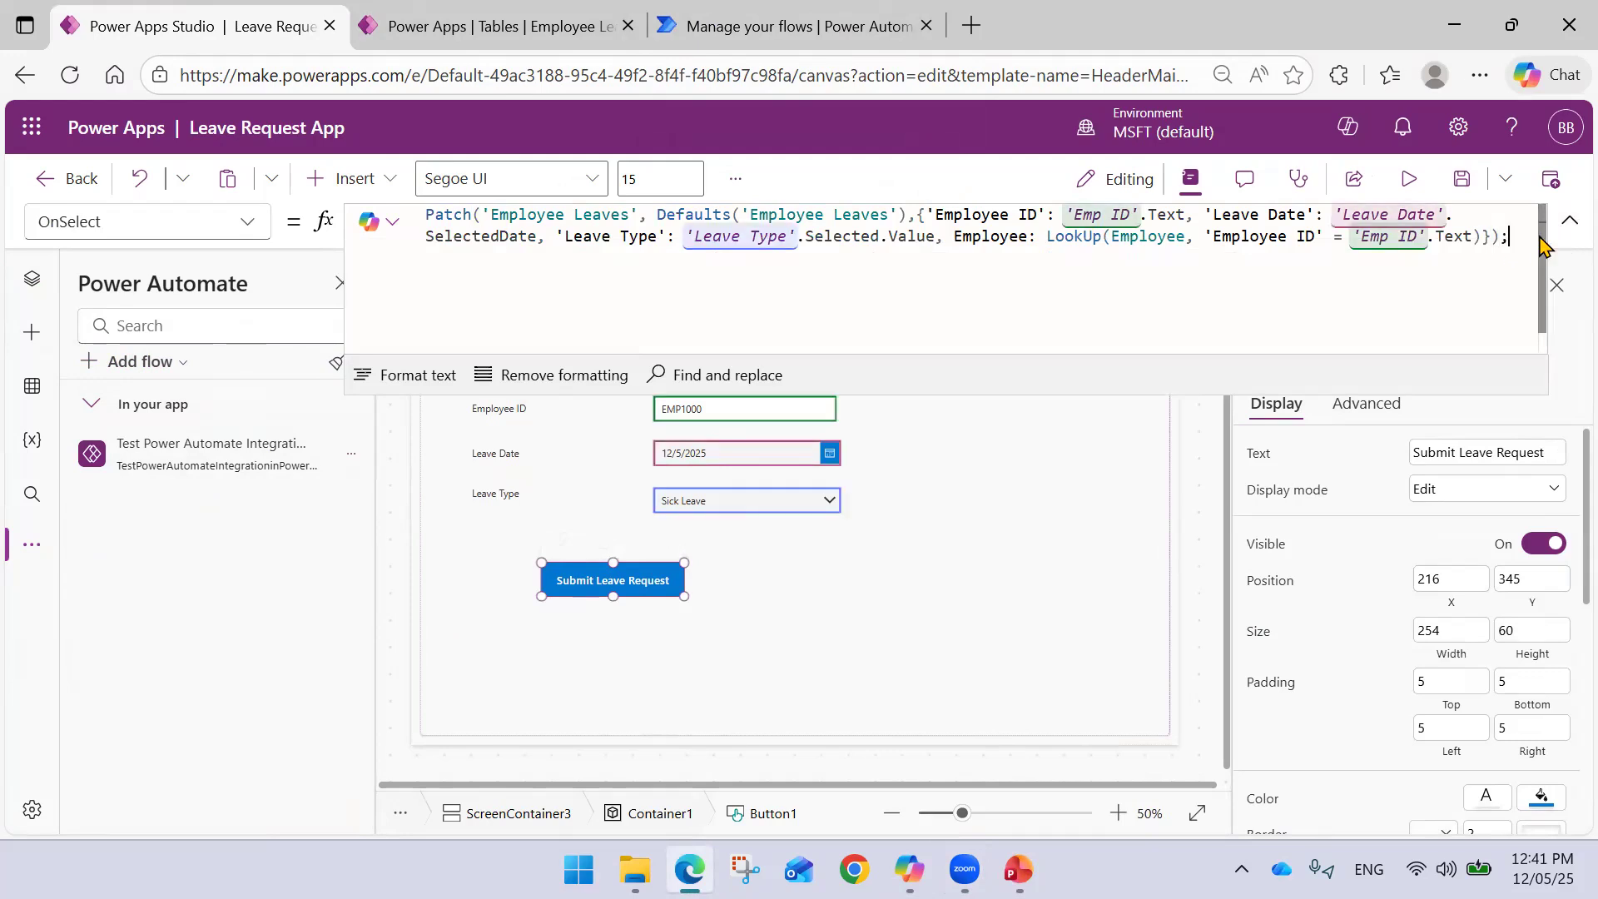
{"action": "type", "text": "Test"}
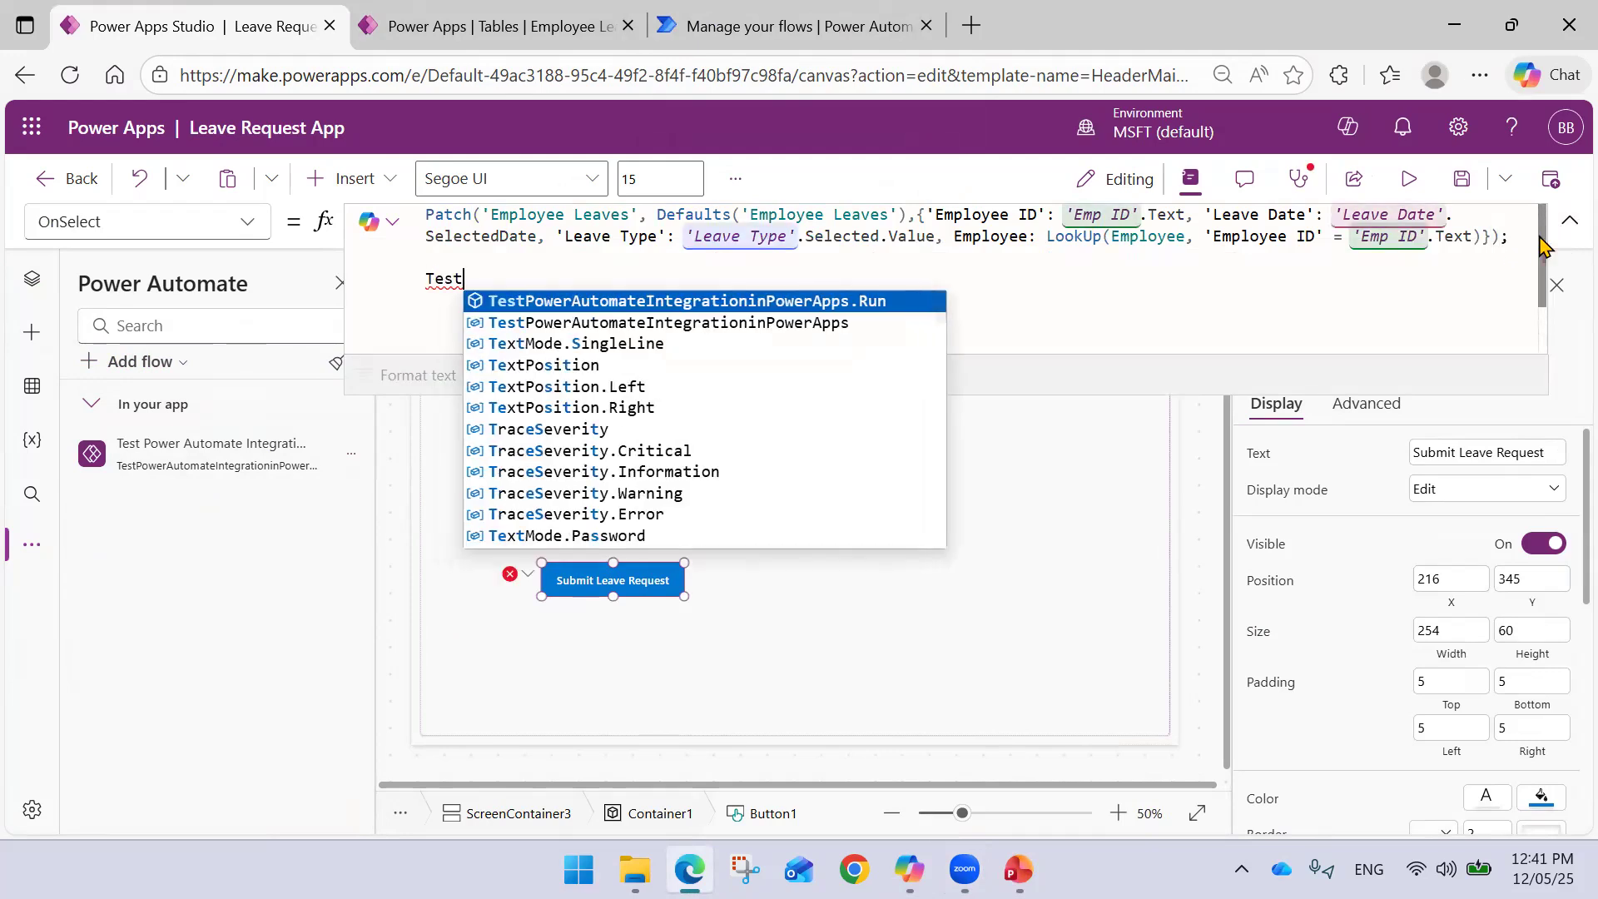
{"action": "key", "text": "Tab"}
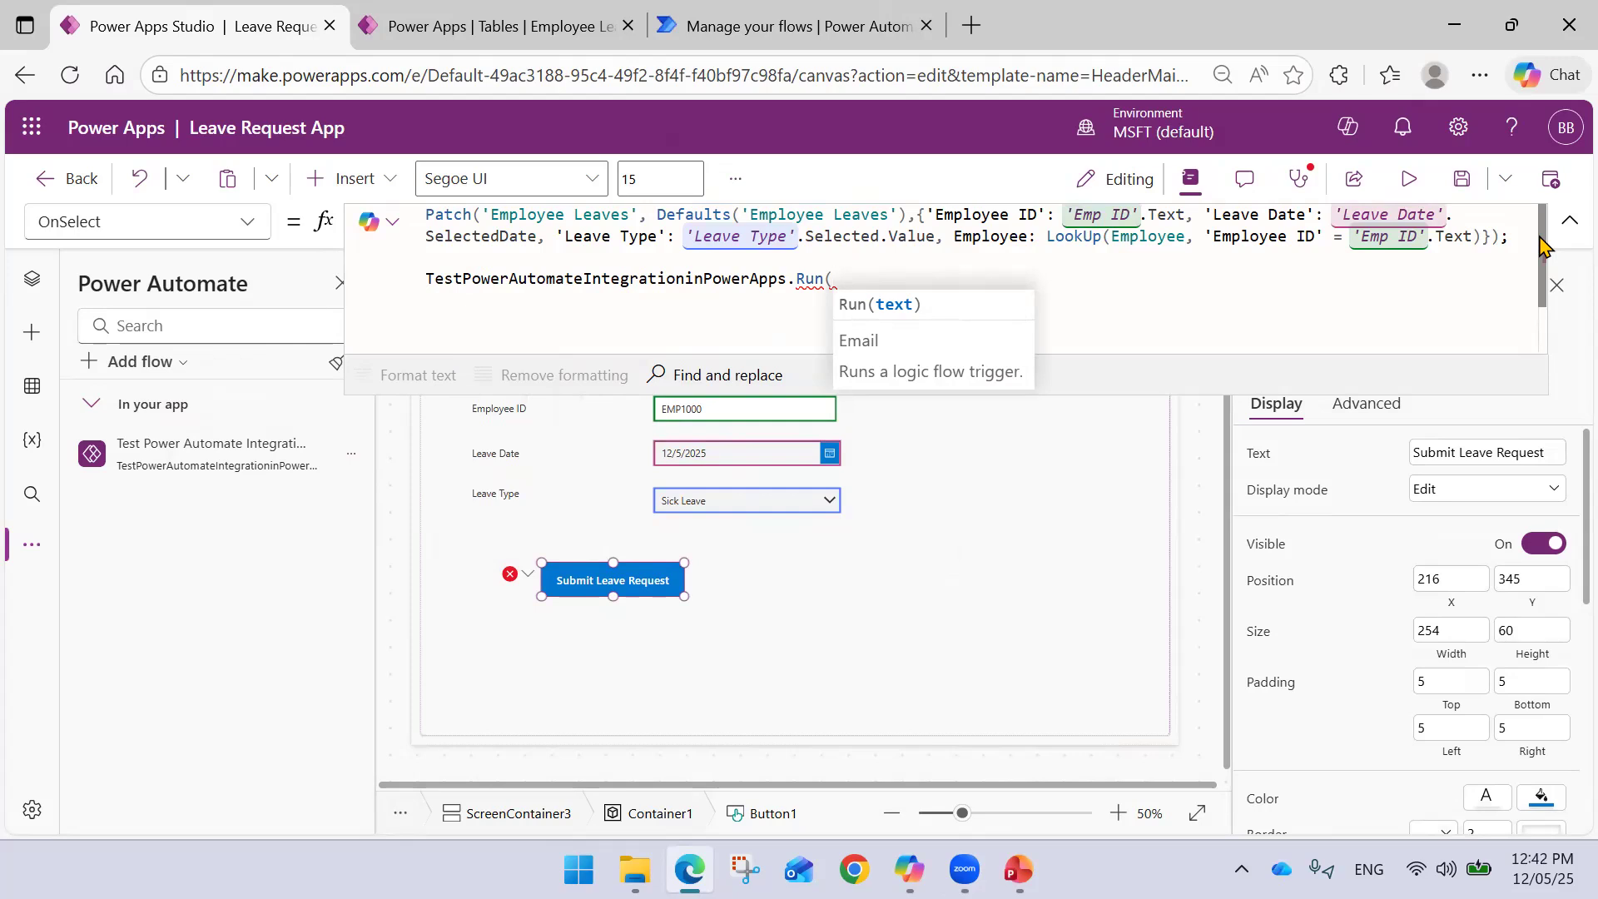
{"action": "type", "text": ")"}
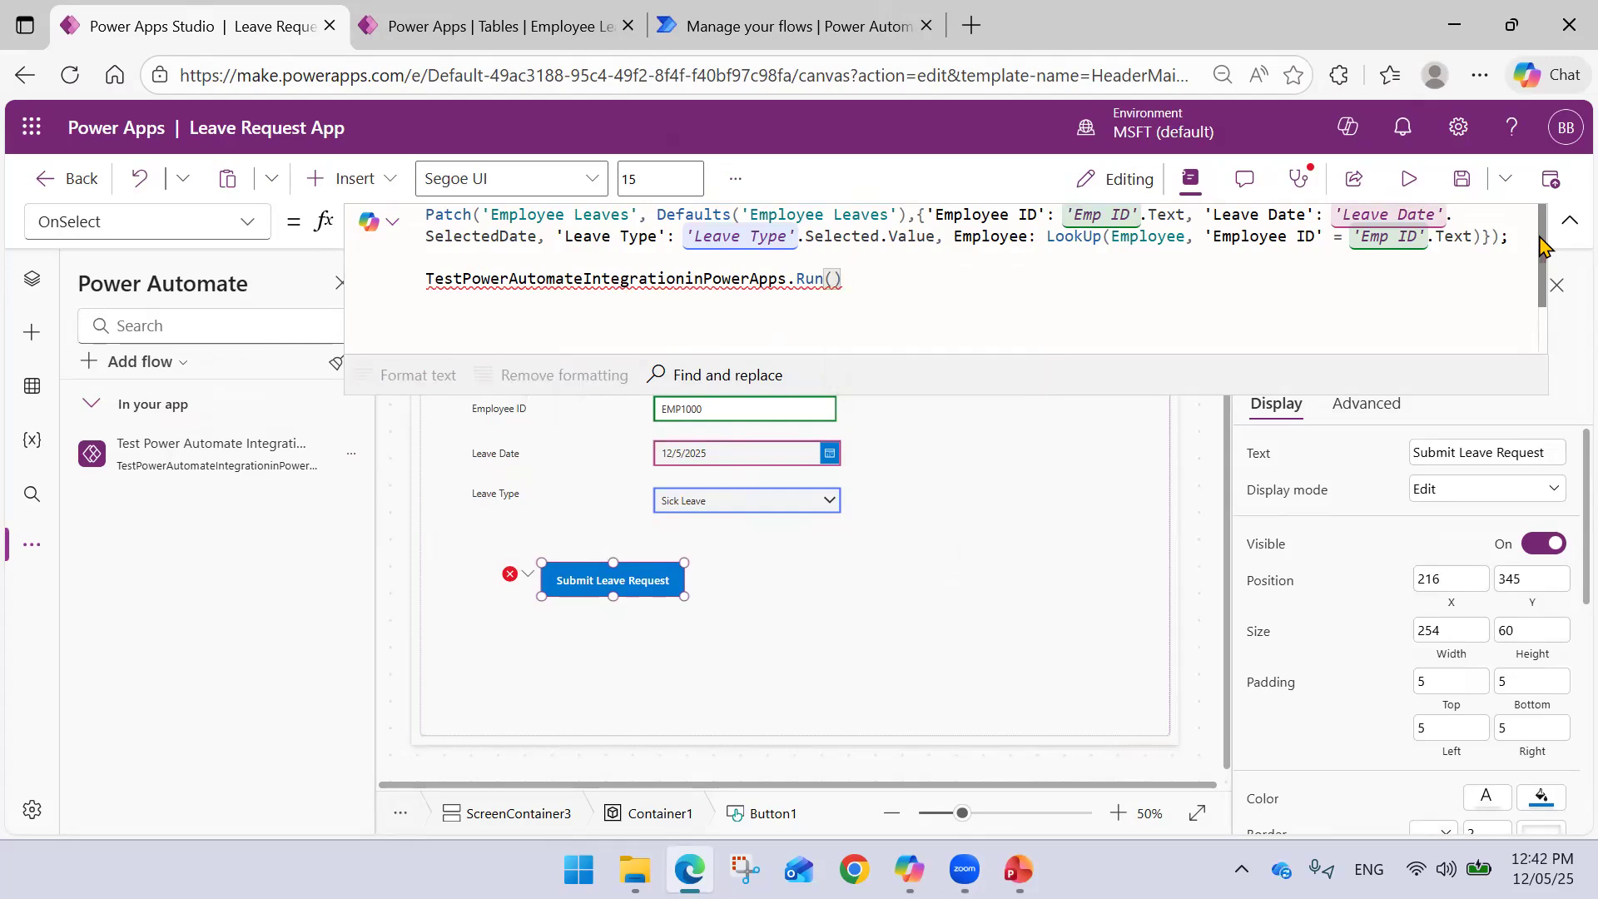
{"action": "type", "text": ";"}
{"action": "mouse_move", "coordinate": [513, 281]}
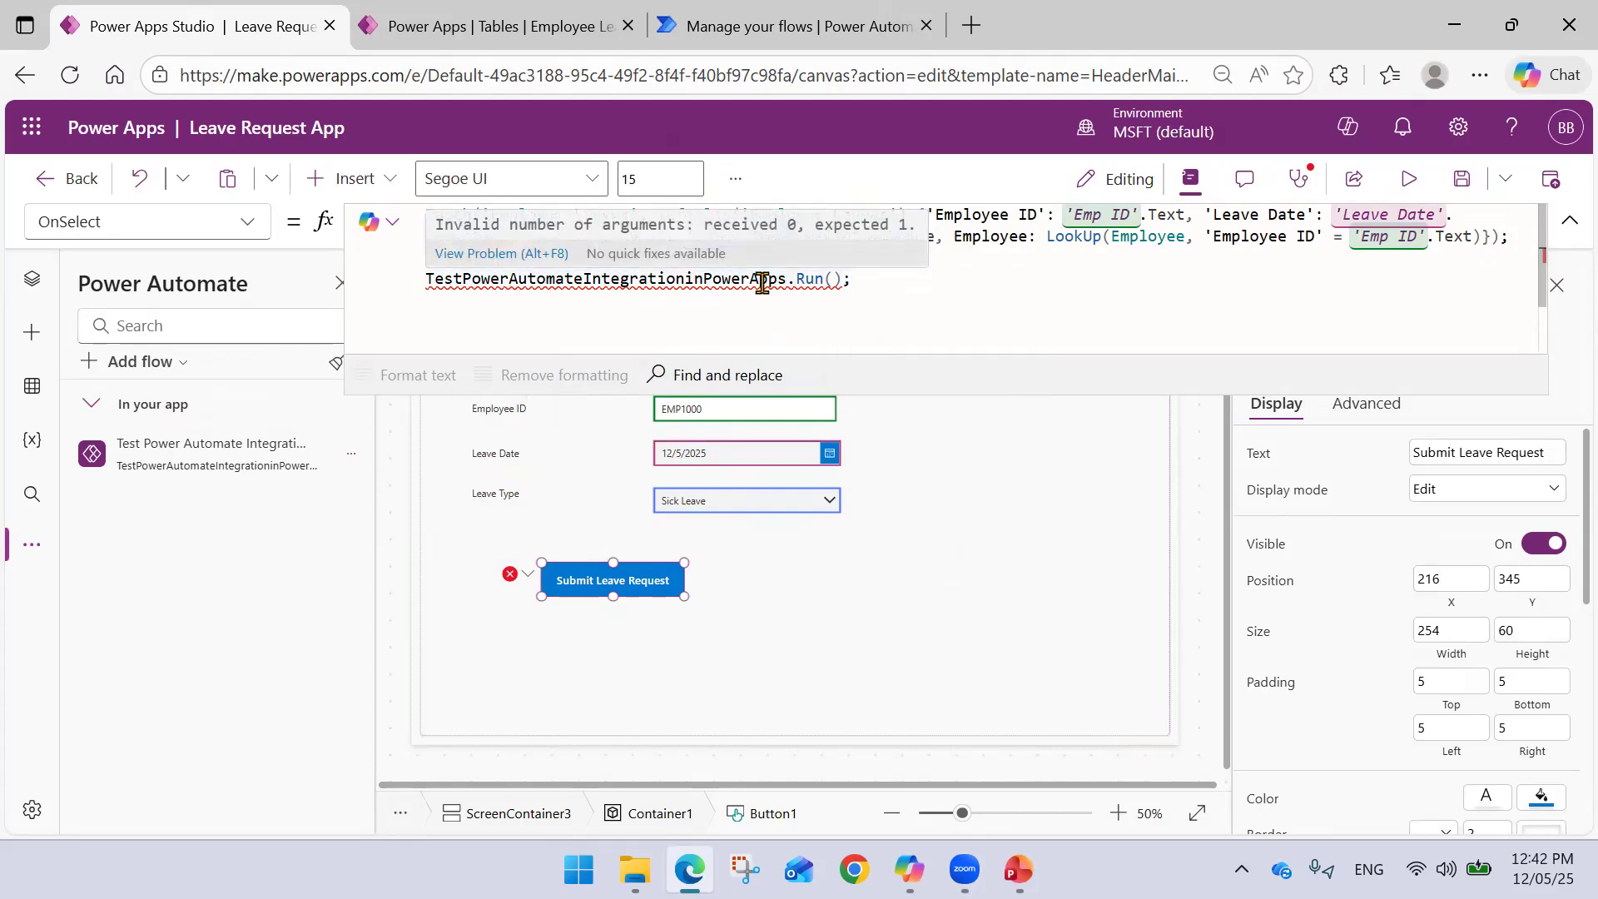
{"action": "left_click", "coordinate": [834, 280]}
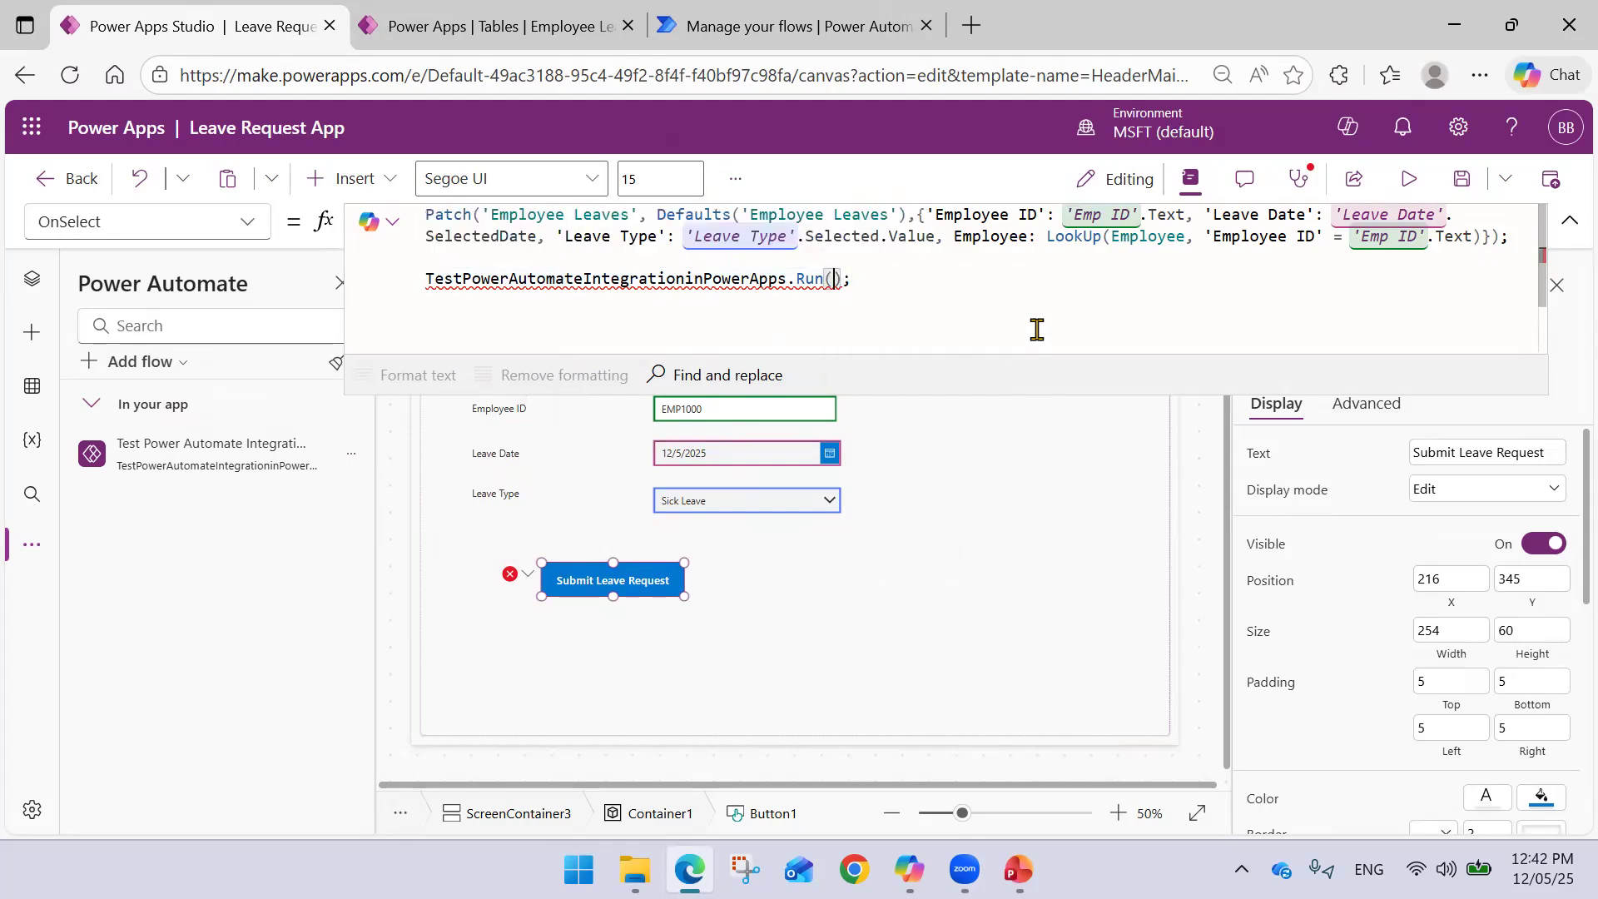
{"action": "left_click", "coordinate": [431, 30]}
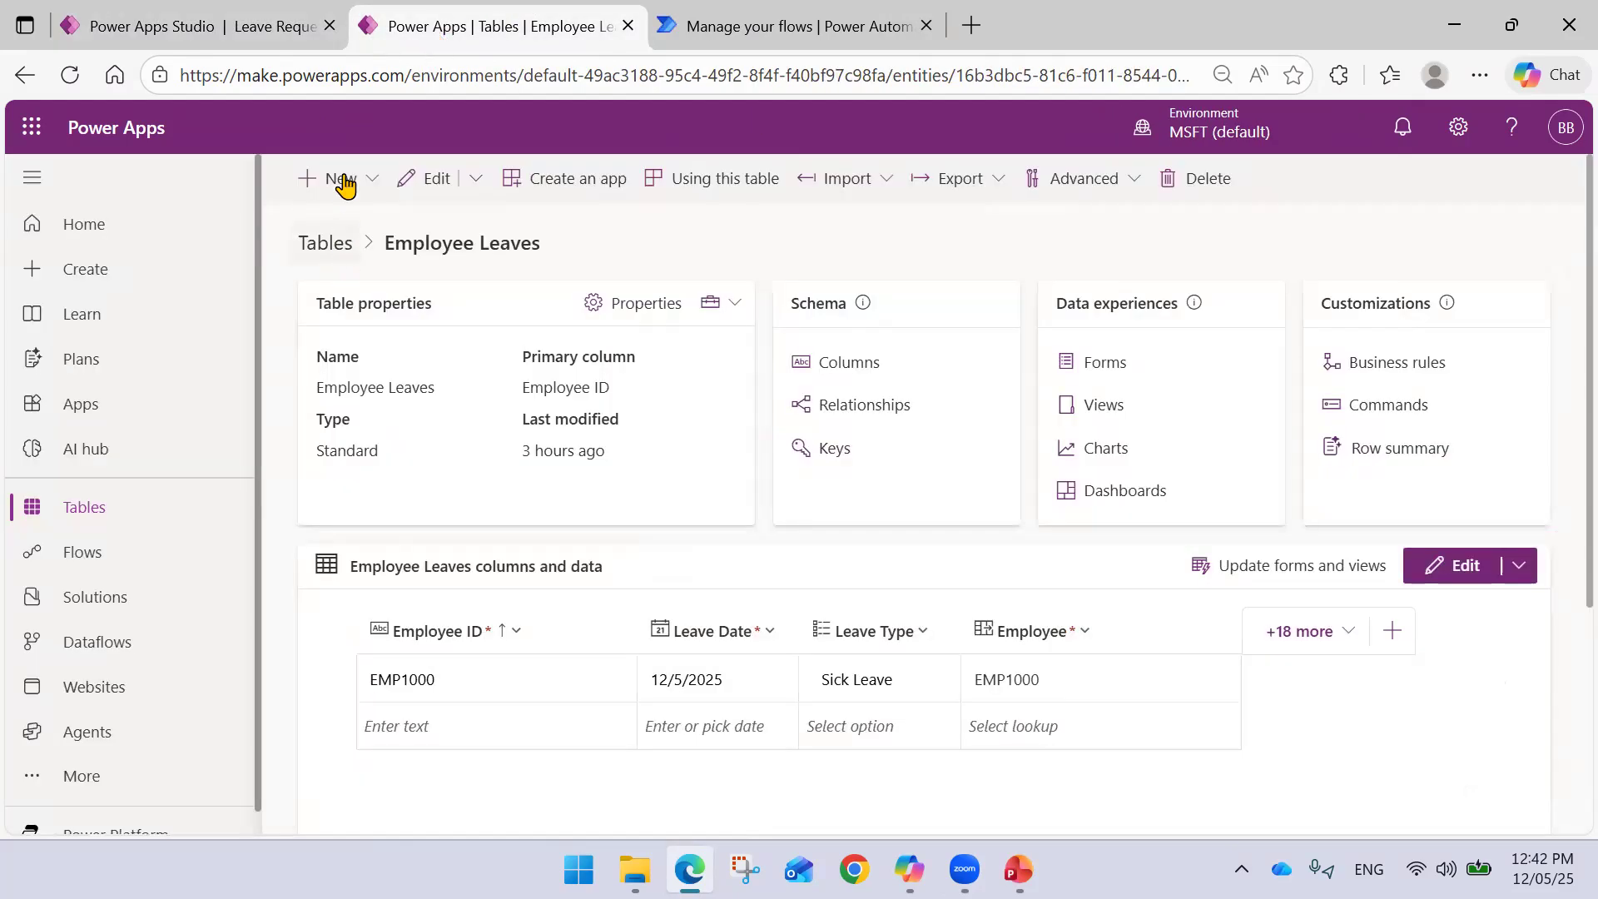
{"action": "left_click", "coordinate": [279, 32]}
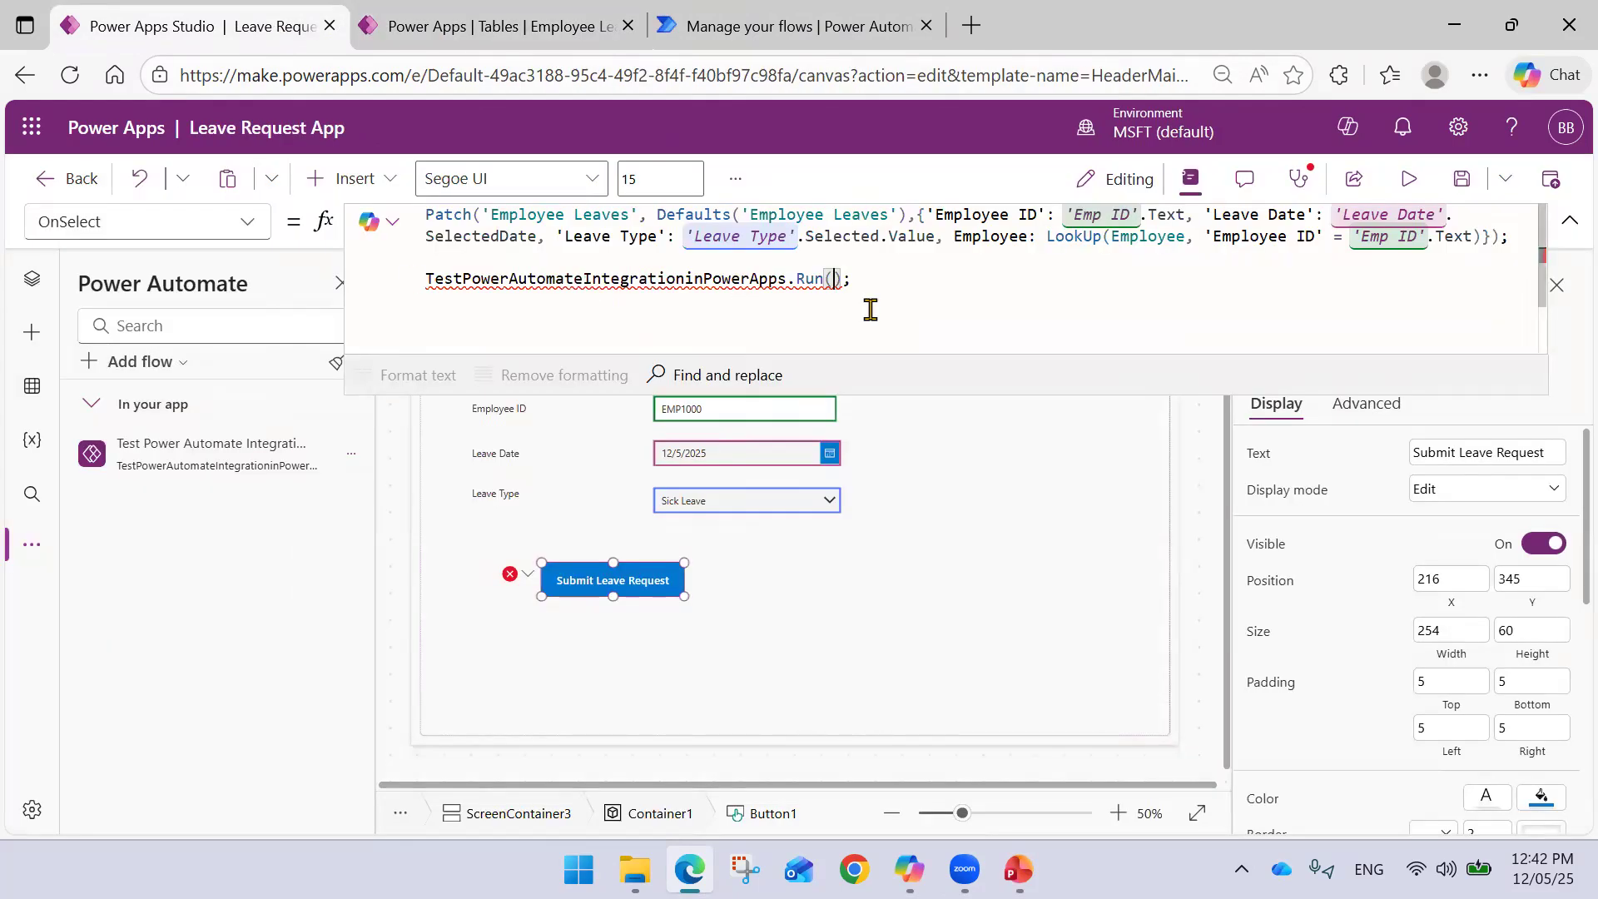
- Pass a quoted e-mail address into the Run() call and collapse the formula bar
{"action": "type", "text": "E"}
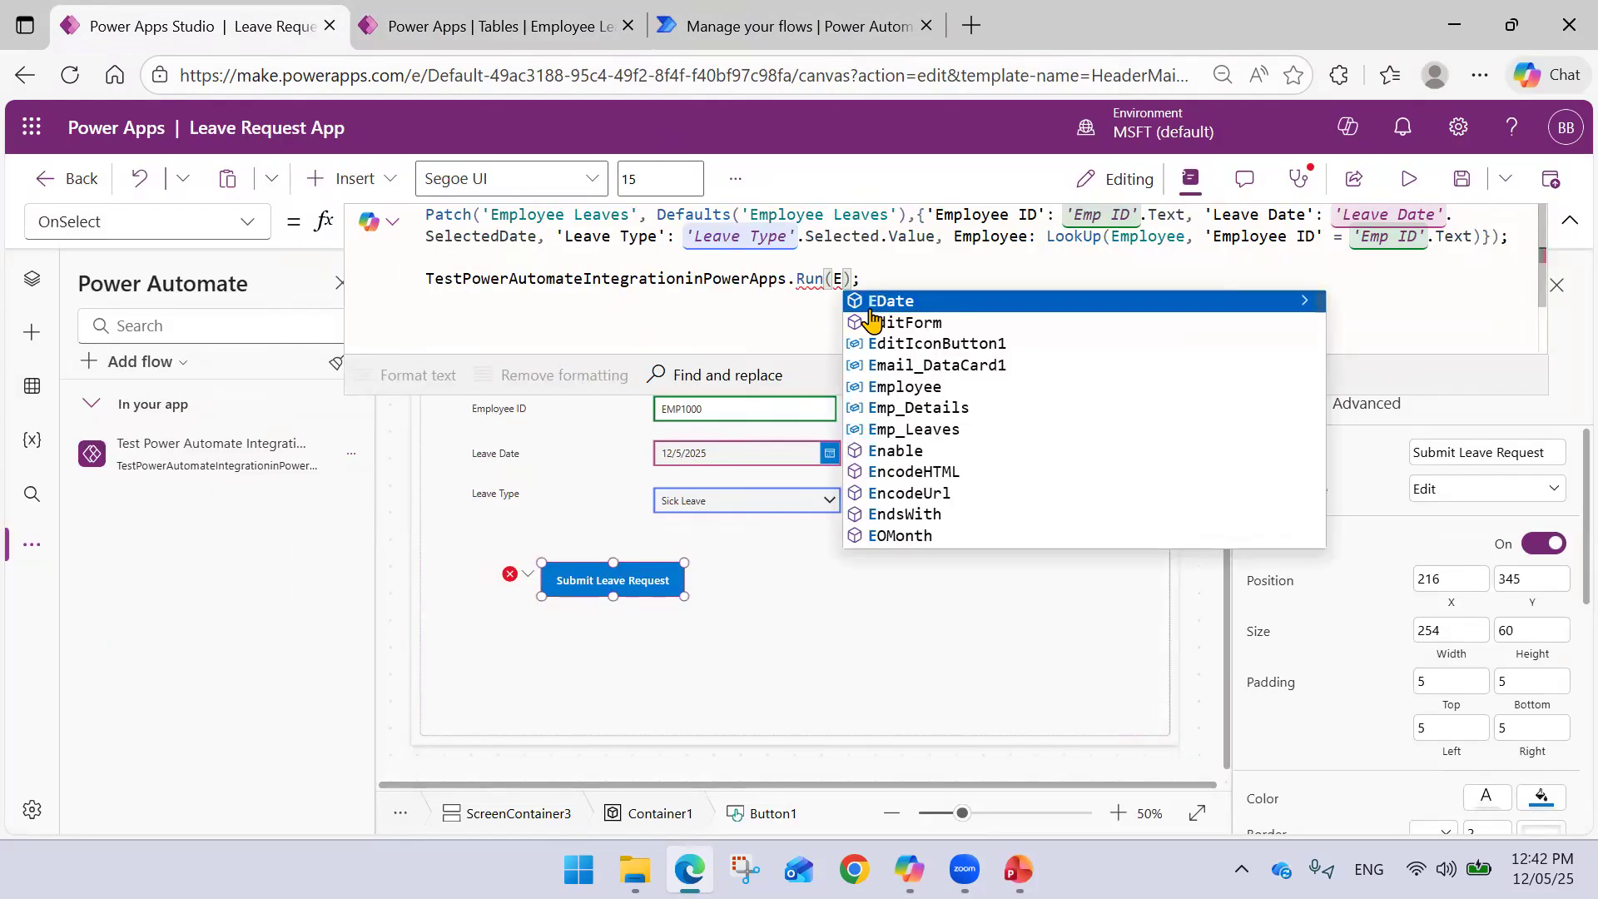
{"action": "key", "text": "BackSpace"}
{"action": "type", "text": "'"}
{"action": "key", "text": "BackSpace"}
{"action": "type", "text": "\""}
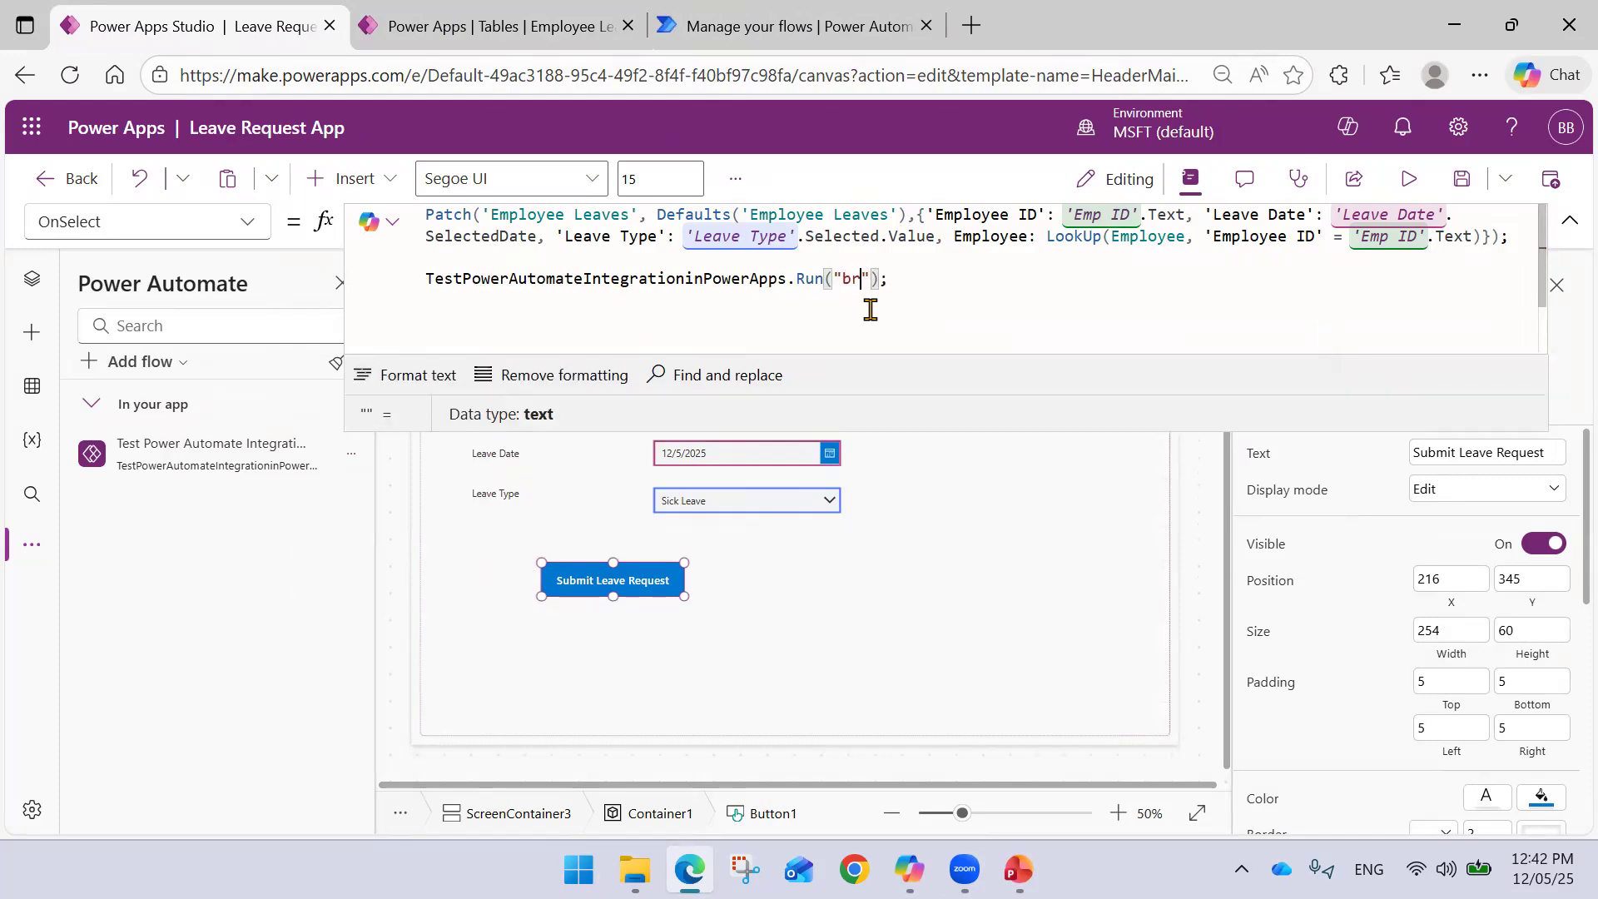
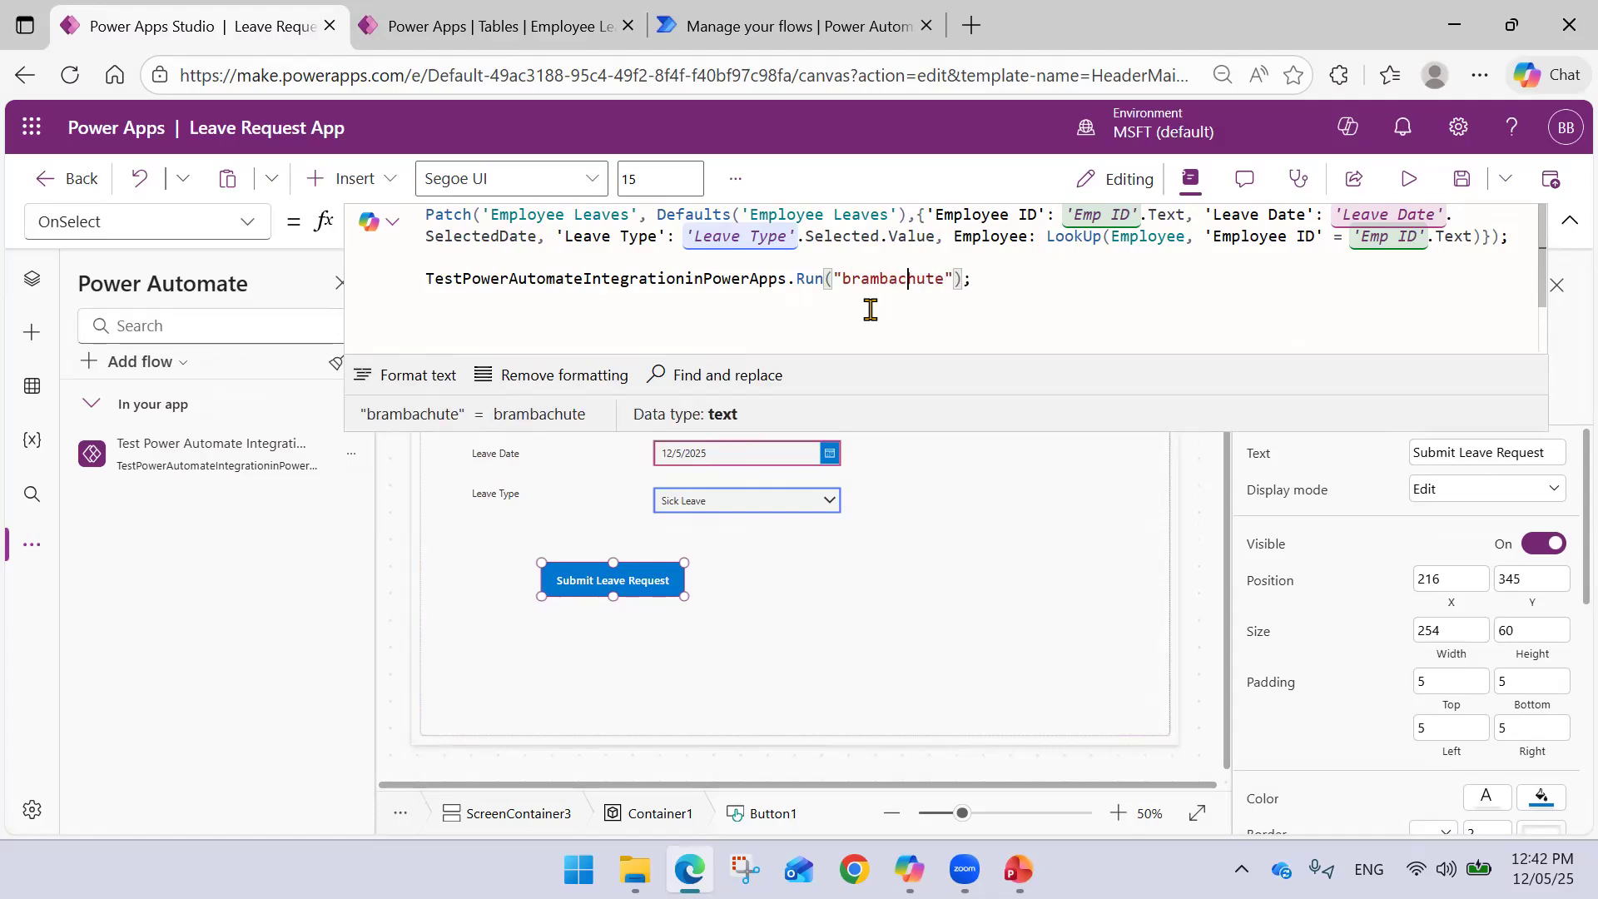
{"action": "key", "text": "Right"}
{"action": "key", "text": "Right"}
{"action": "key", "text": "Right"}
{"action": "left_click", "coordinate": [1092, 281]}
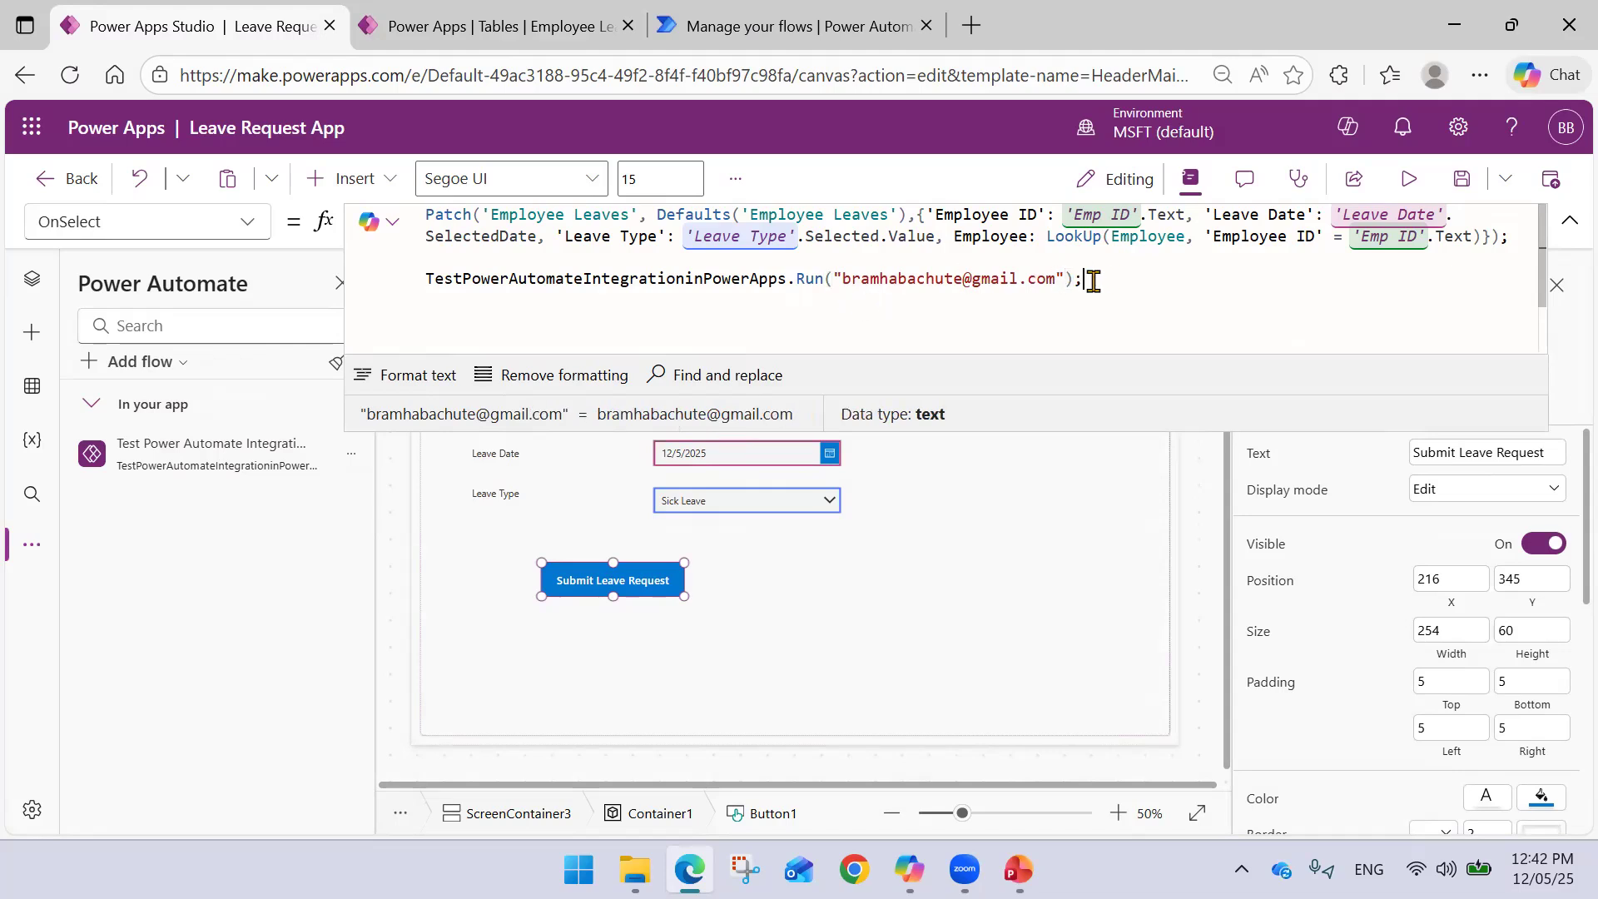
{"action": "left_click", "coordinate": [773, 616]}
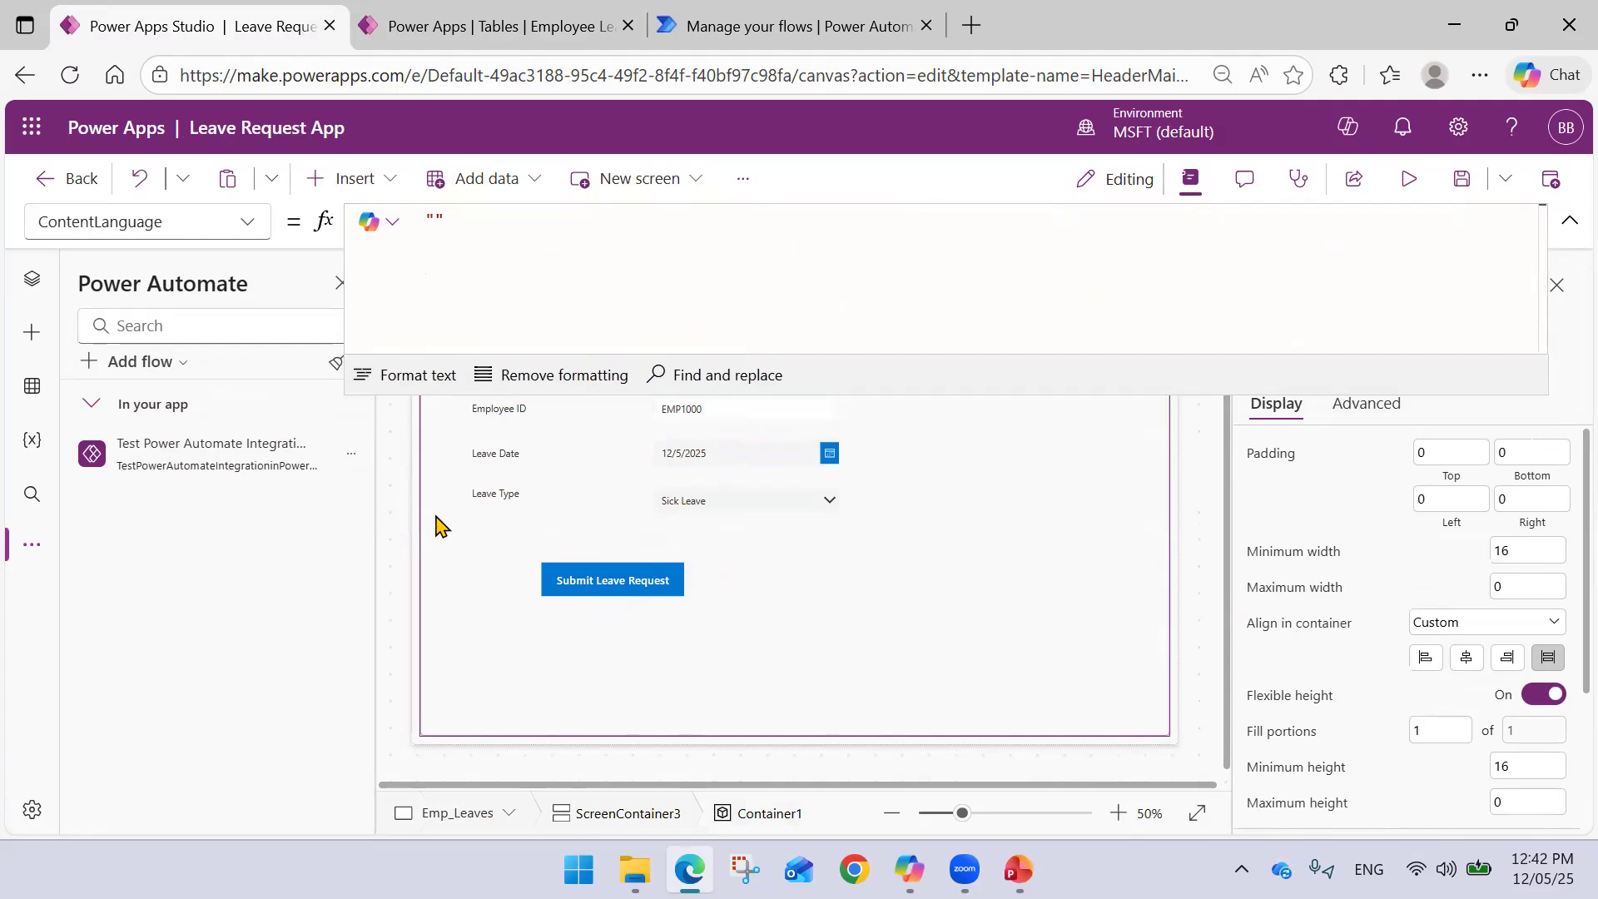
{"action": "left_click", "coordinate": [1569, 220]}
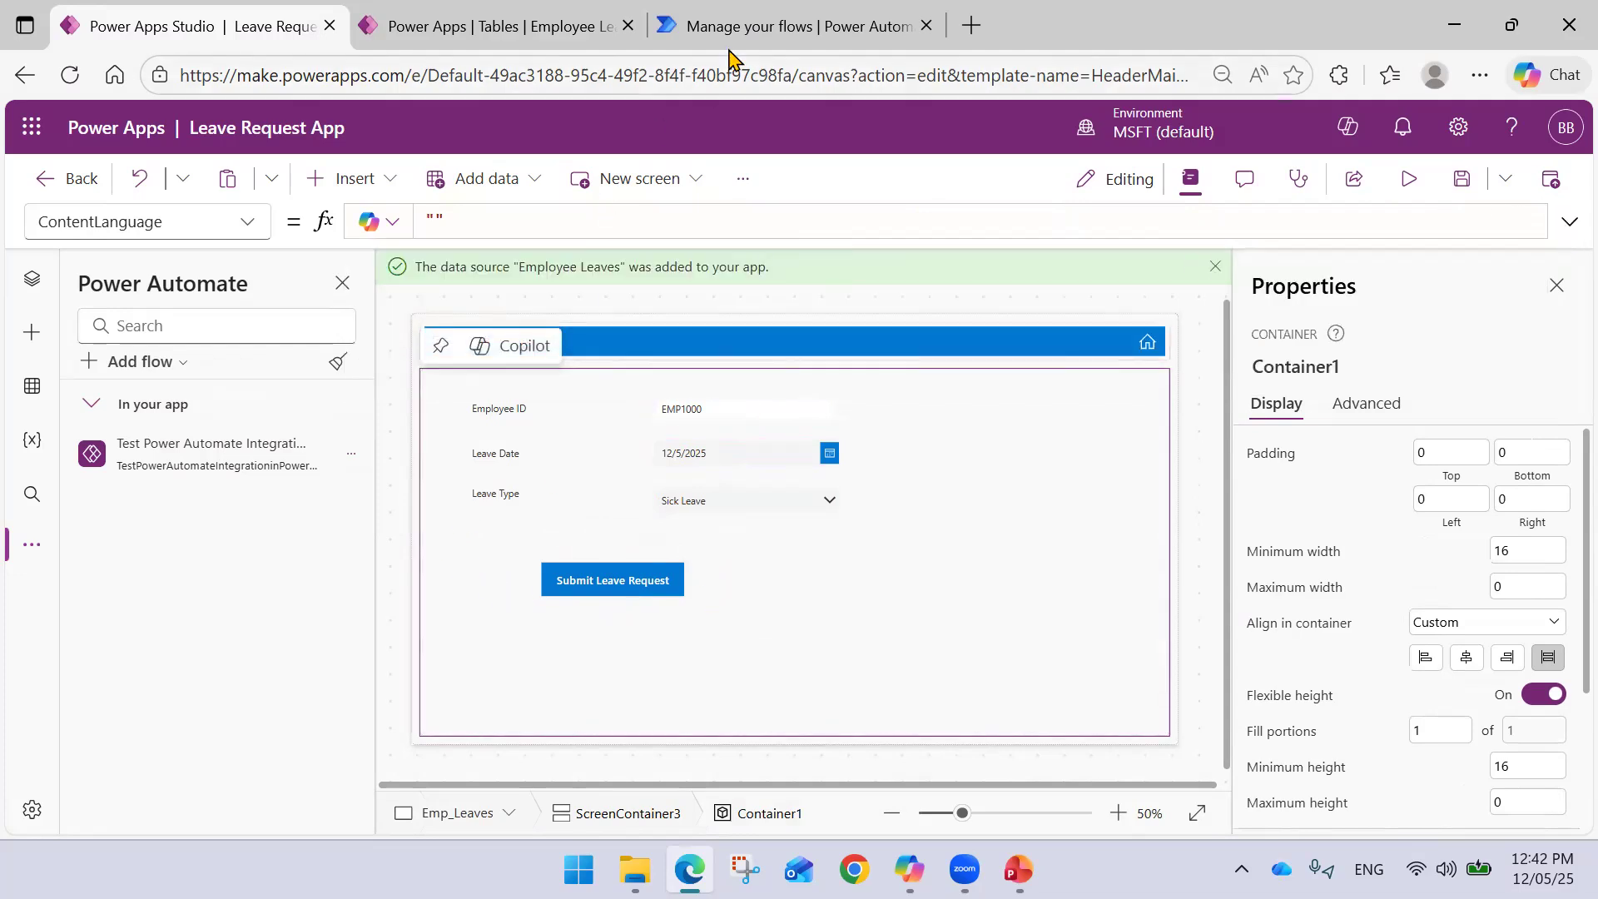
{"action": "left_click", "coordinate": [749, 28]}
- Open the flow in the designer and expand the Power Apps trigger's parameters
{"action": "left_click", "coordinate": [489, 30]}
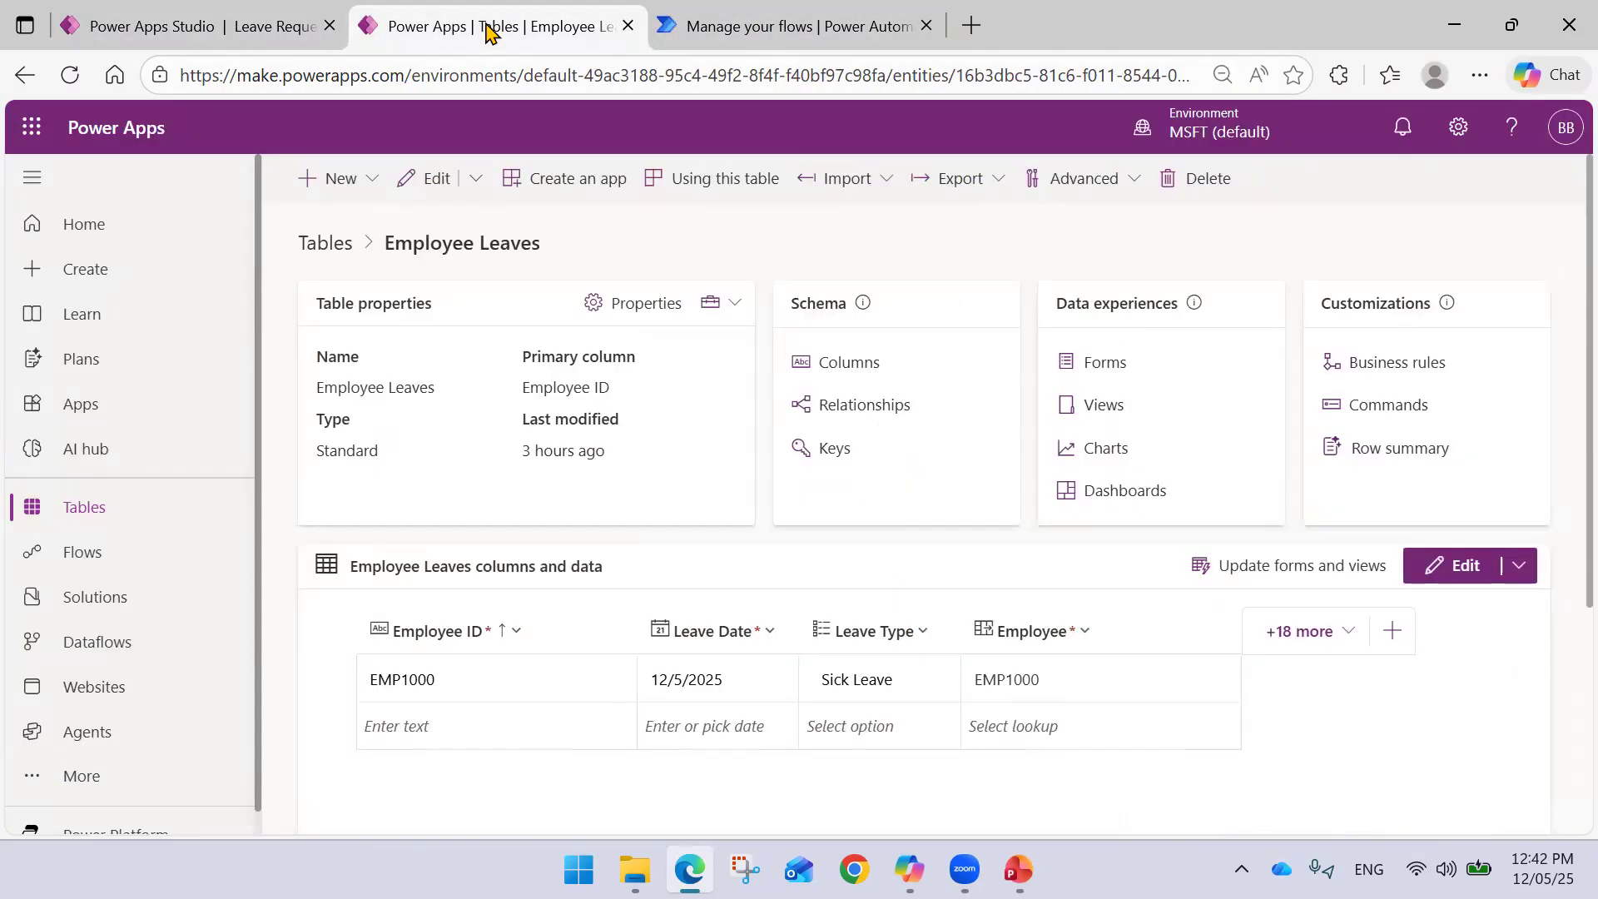
{"action": "left_click", "coordinate": [865, 28]}
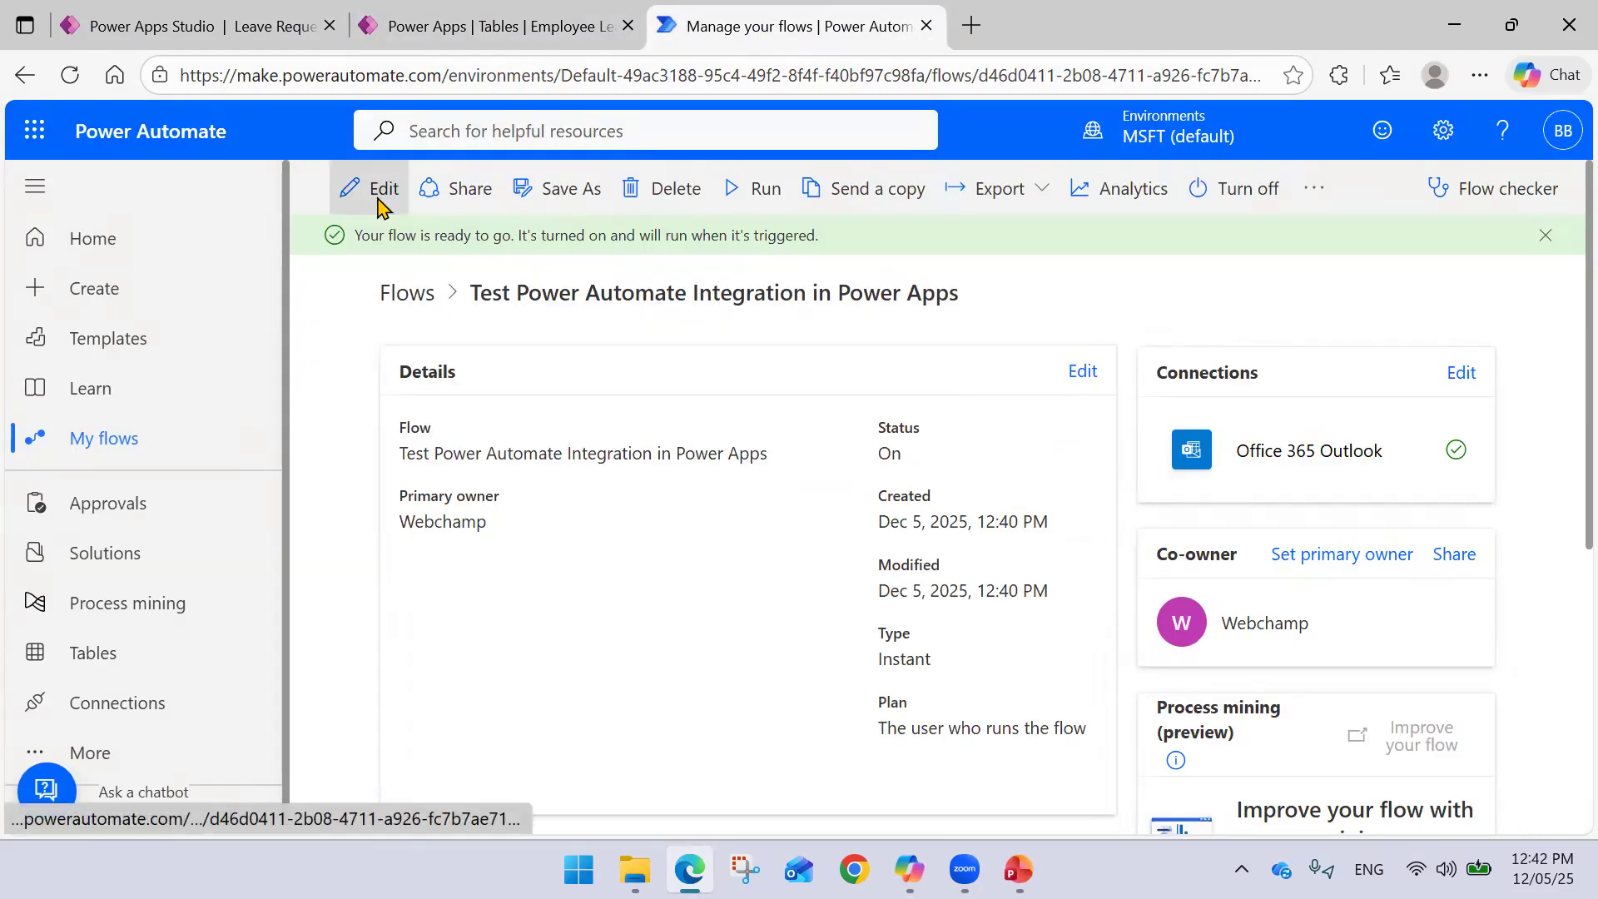
{"action": "left_click", "coordinate": [382, 191]}
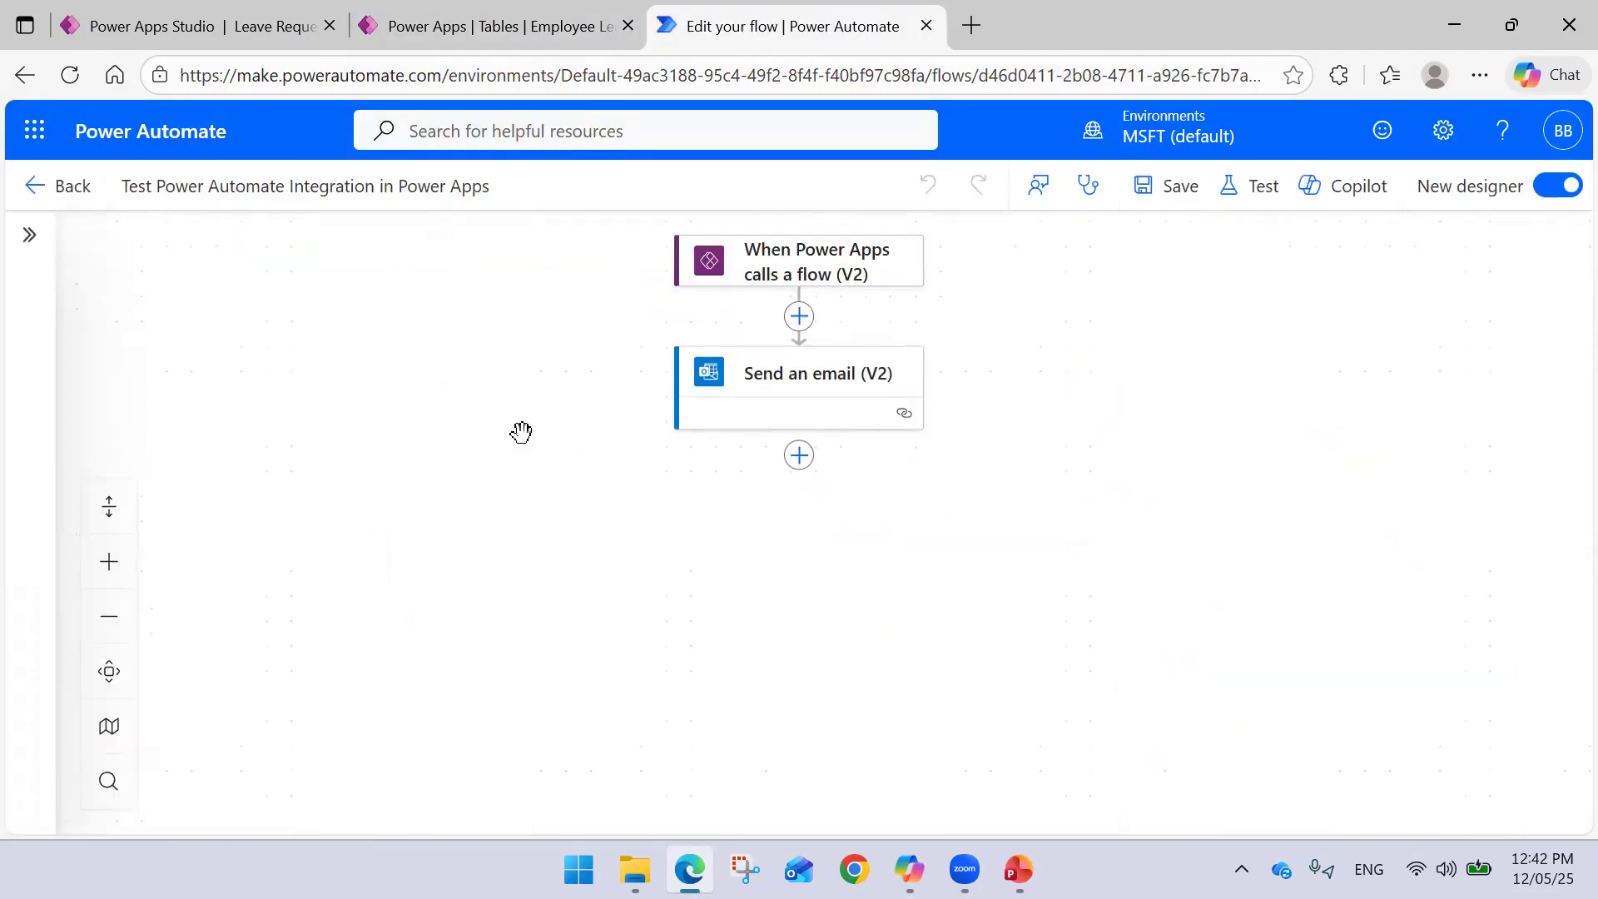
{"action": "left_click", "coordinate": [815, 277]}
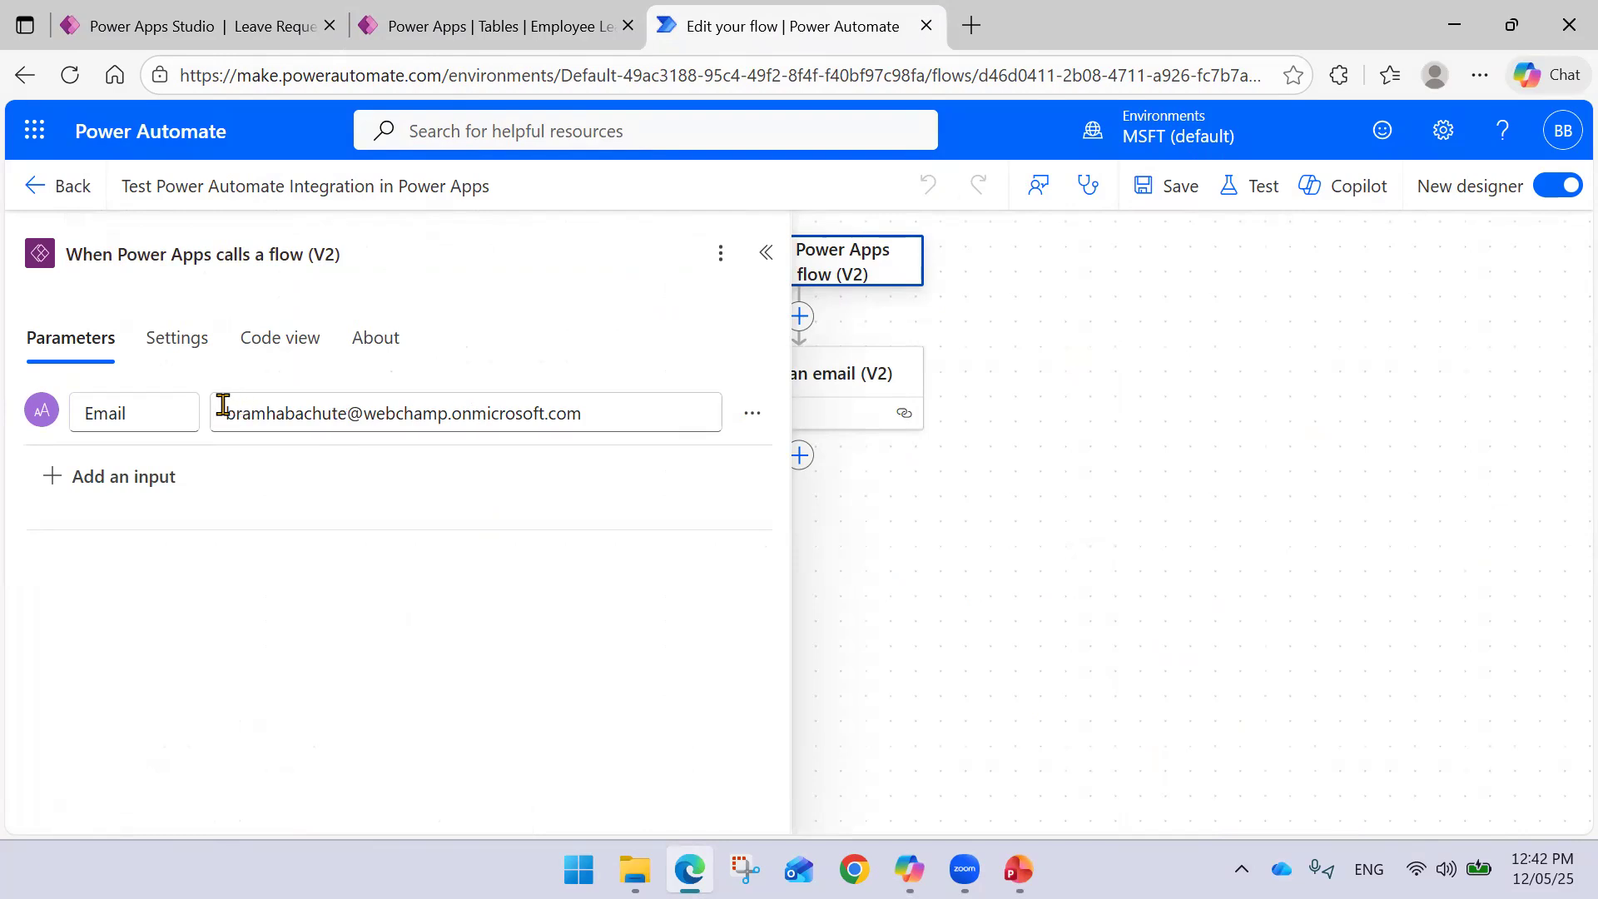
- Clear the trigger's Email value and paste the work e-mail address back in
{"action": "left_click", "coordinate": [650, 411]}
{"action": "left_click_drag", "start_coordinate": [654, 411], "coordinate": [233, 404]}
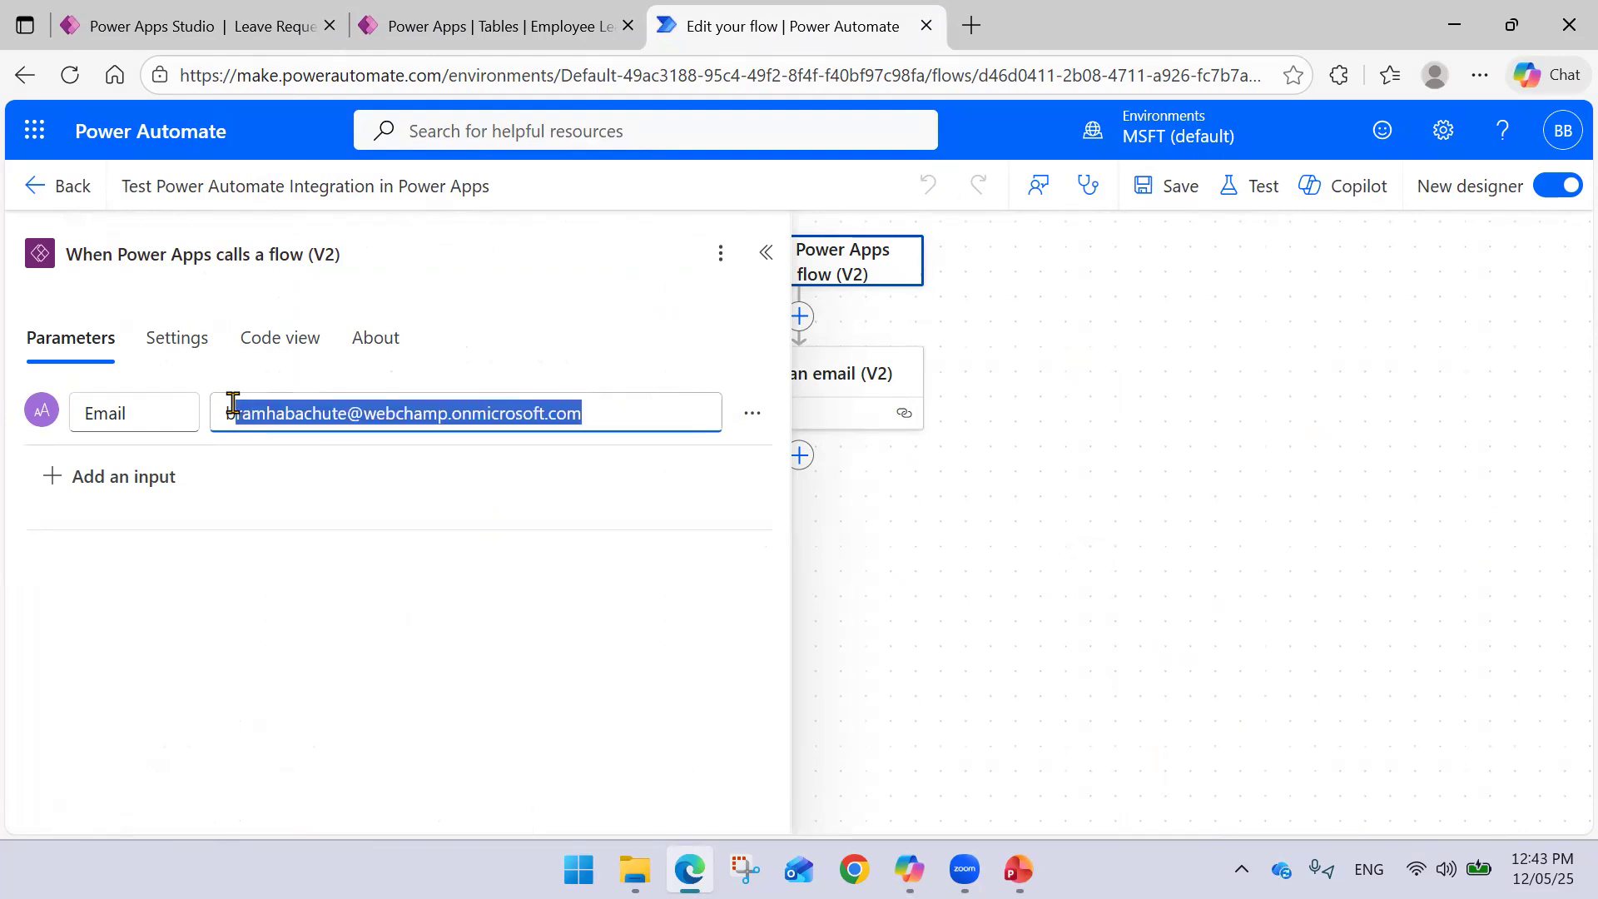
{"action": "key", "text": "BackSpace"}
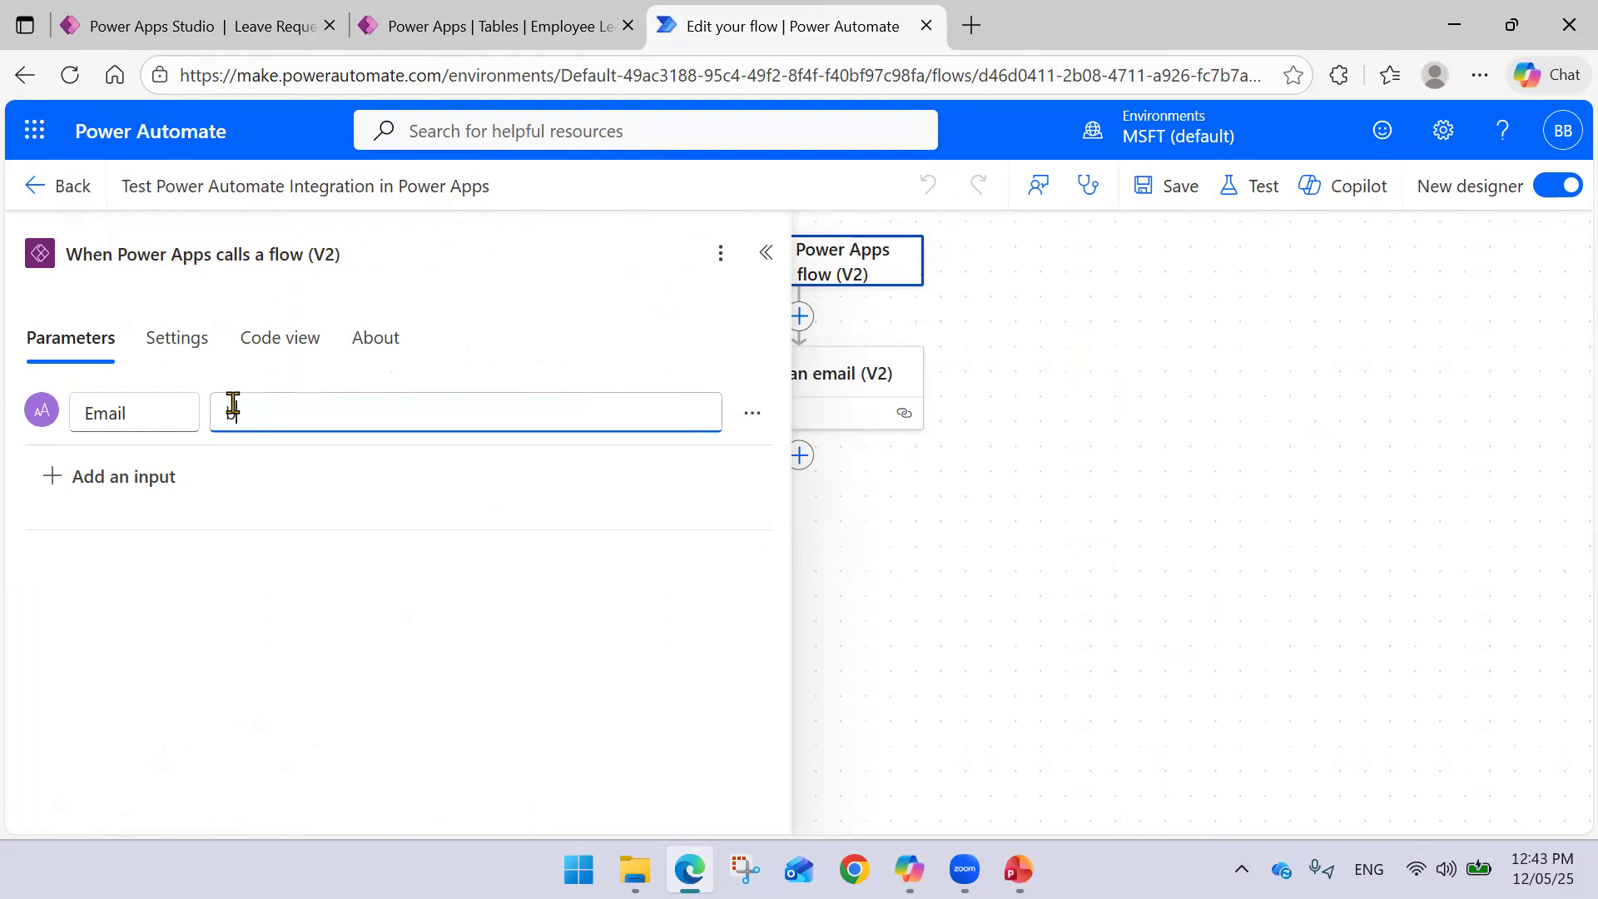
{"action": "key", "text": "ctrl+z"}
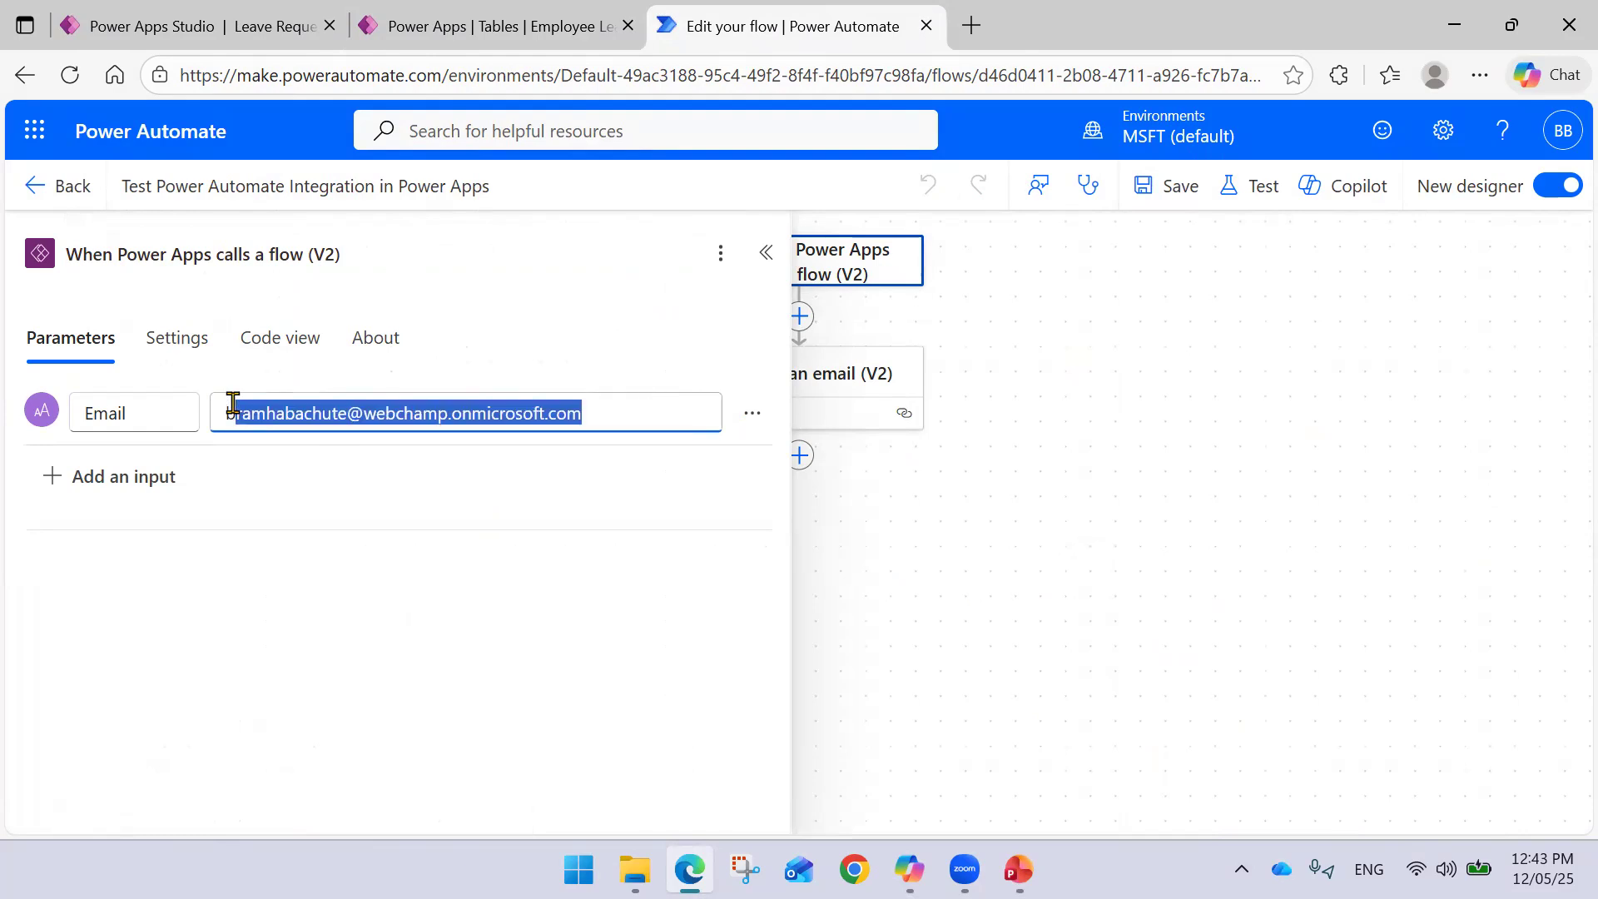
{"action": "key", "text": "ctrl+a"}
{"action": "key", "text": "BackSpace"}
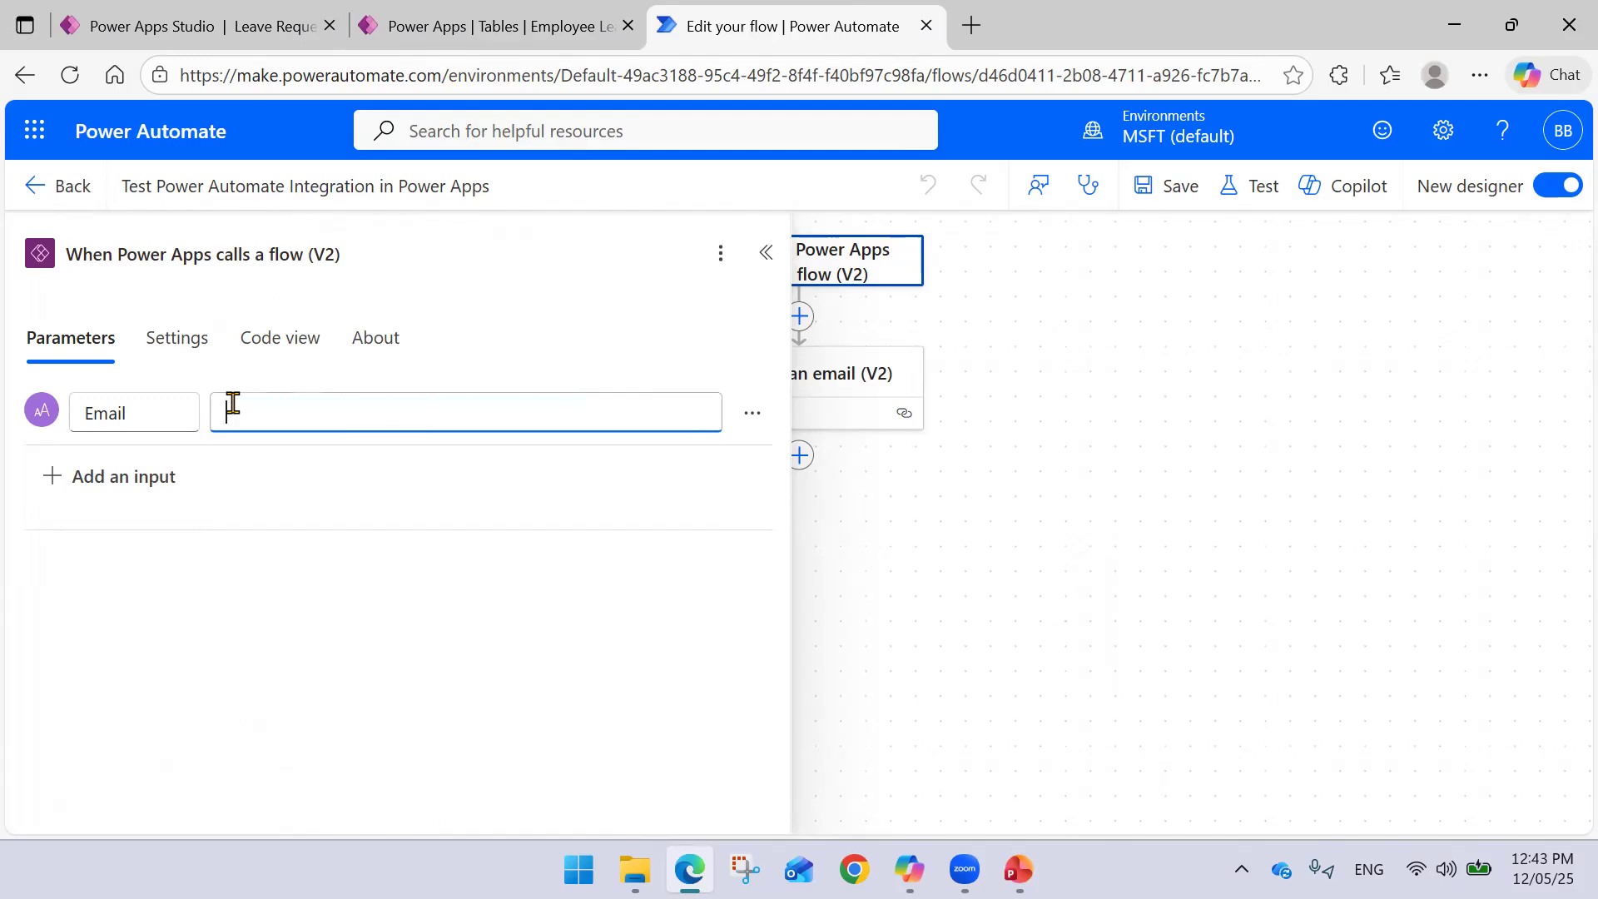
{"action": "left_click", "coordinate": [750, 413]}
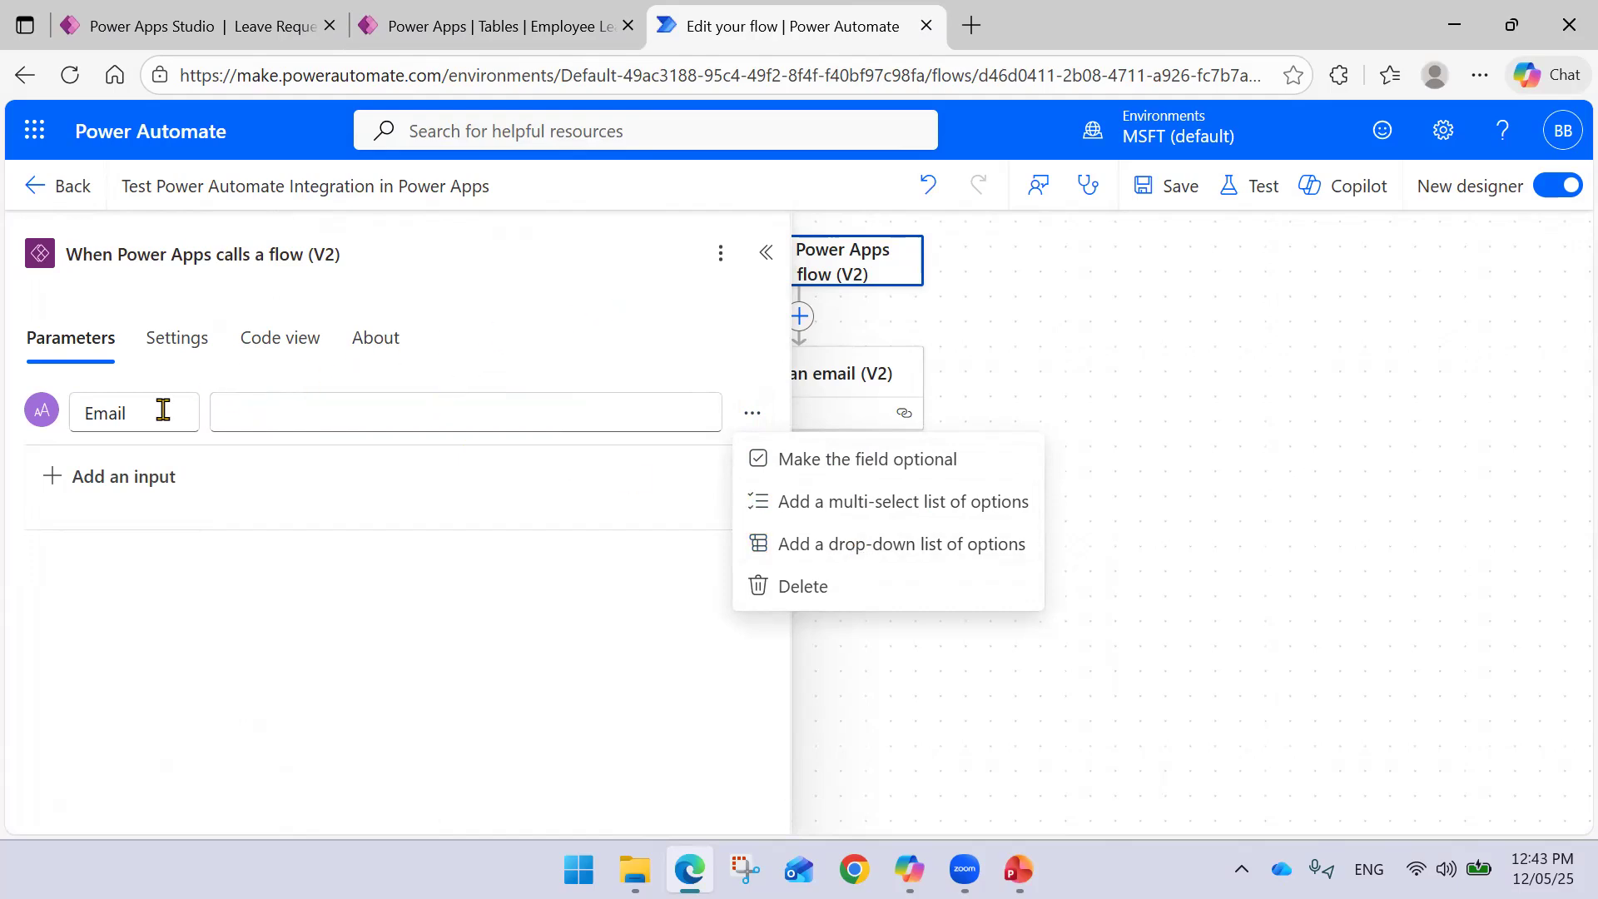
{"action": "left_click", "coordinate": [487, 342]}
{"action": "left_click", "coordinate": [316, 406]}
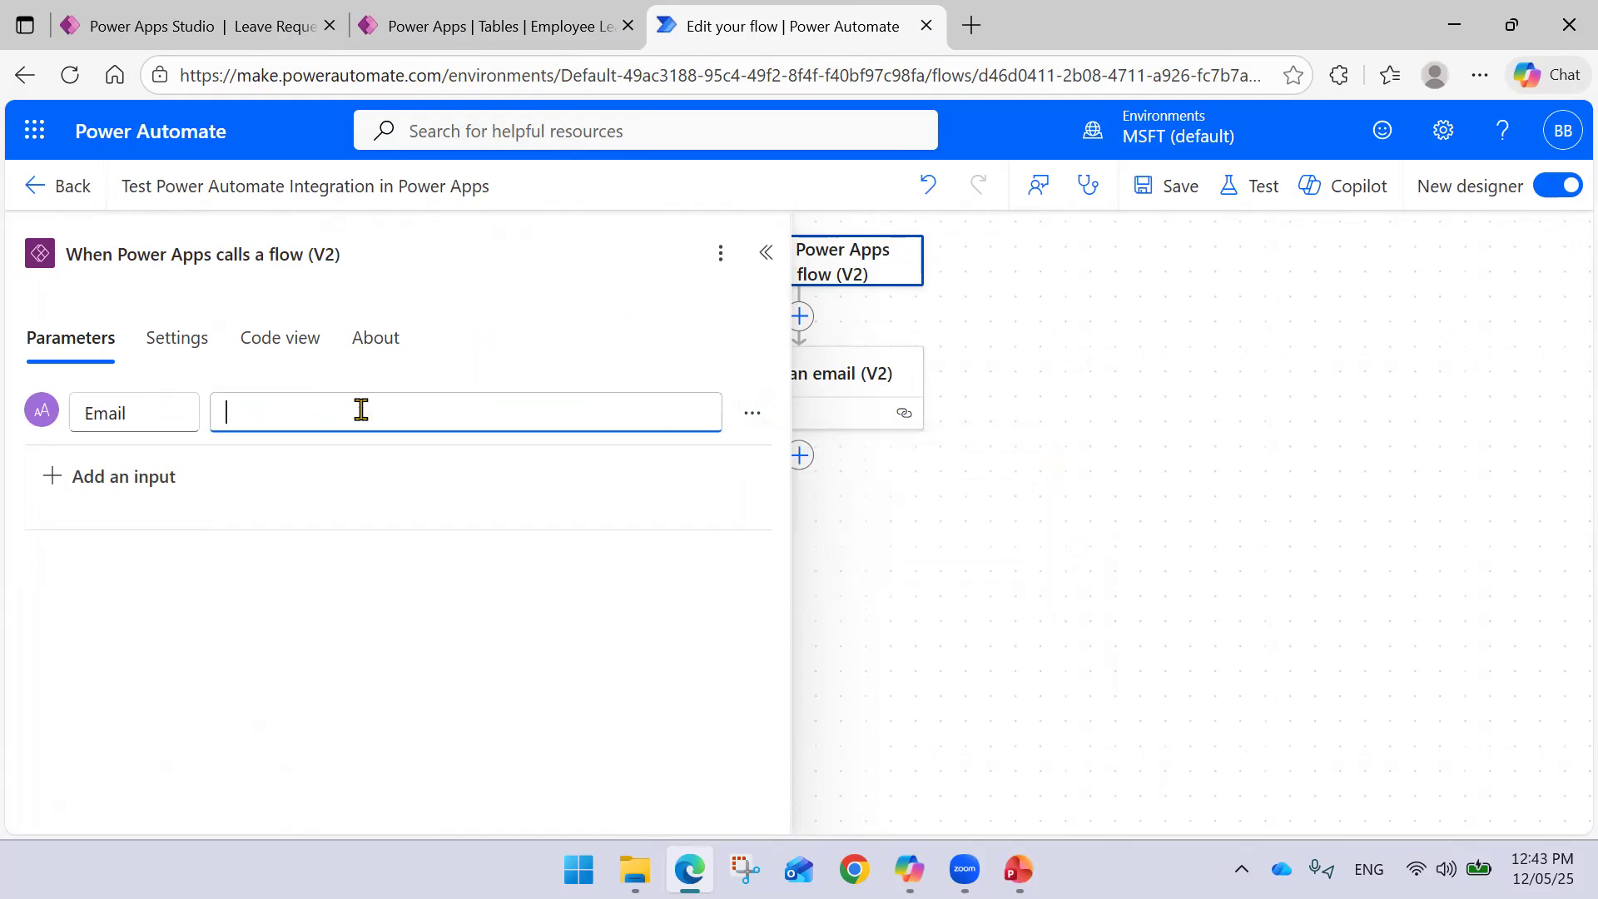
{"action": "key", "text": "ctrl+v"}
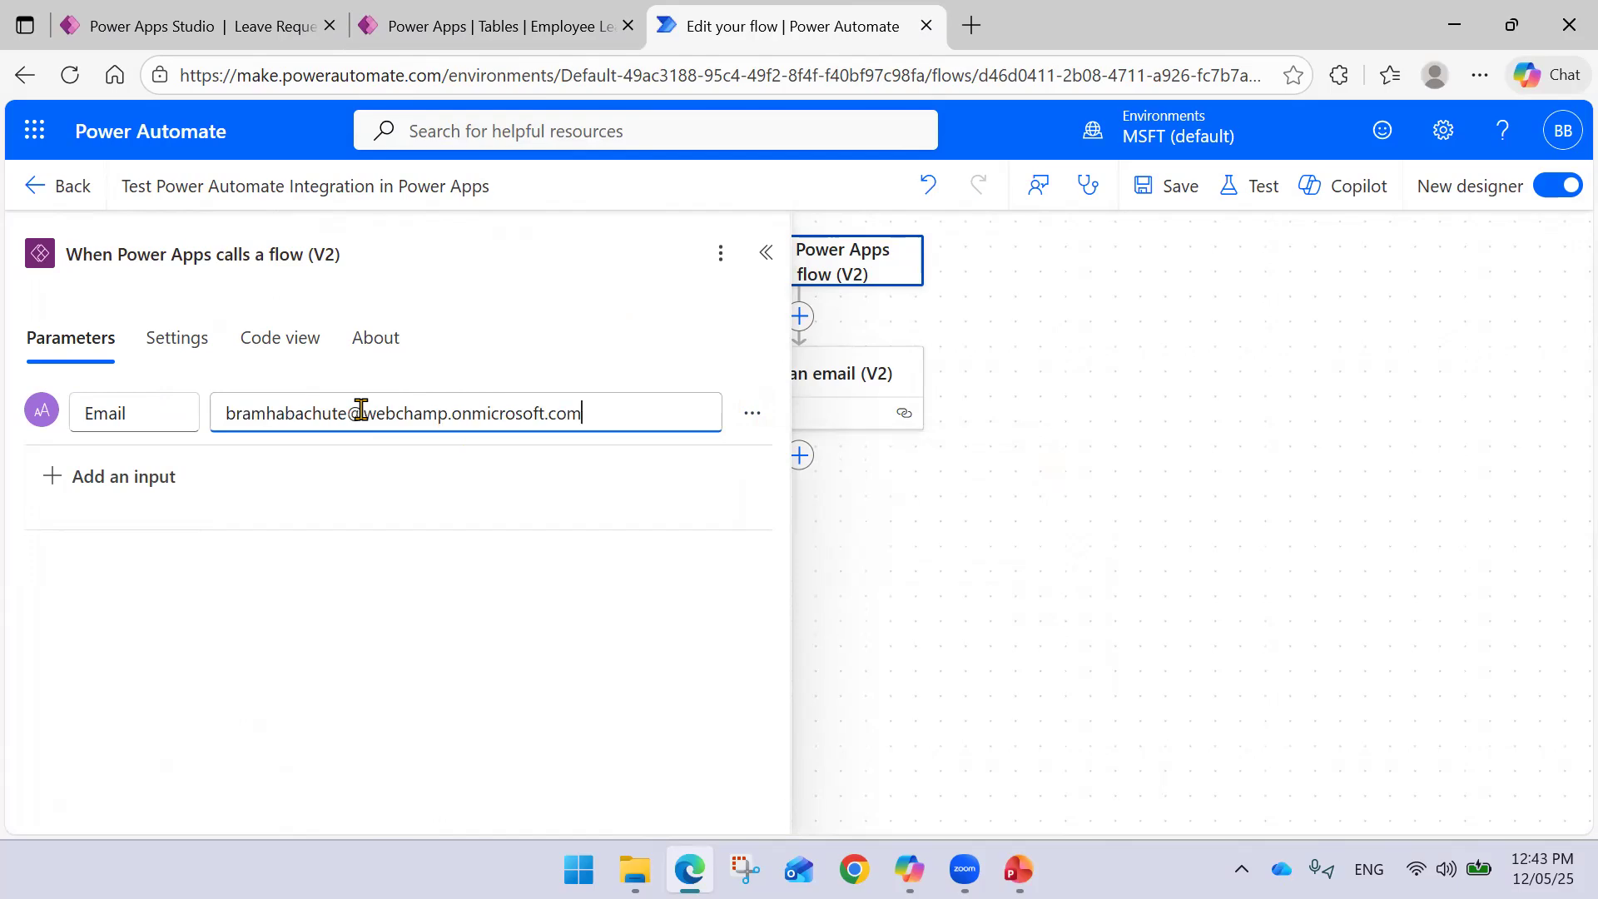
{"action": "left_click", "coordinate": [1059, 309]}
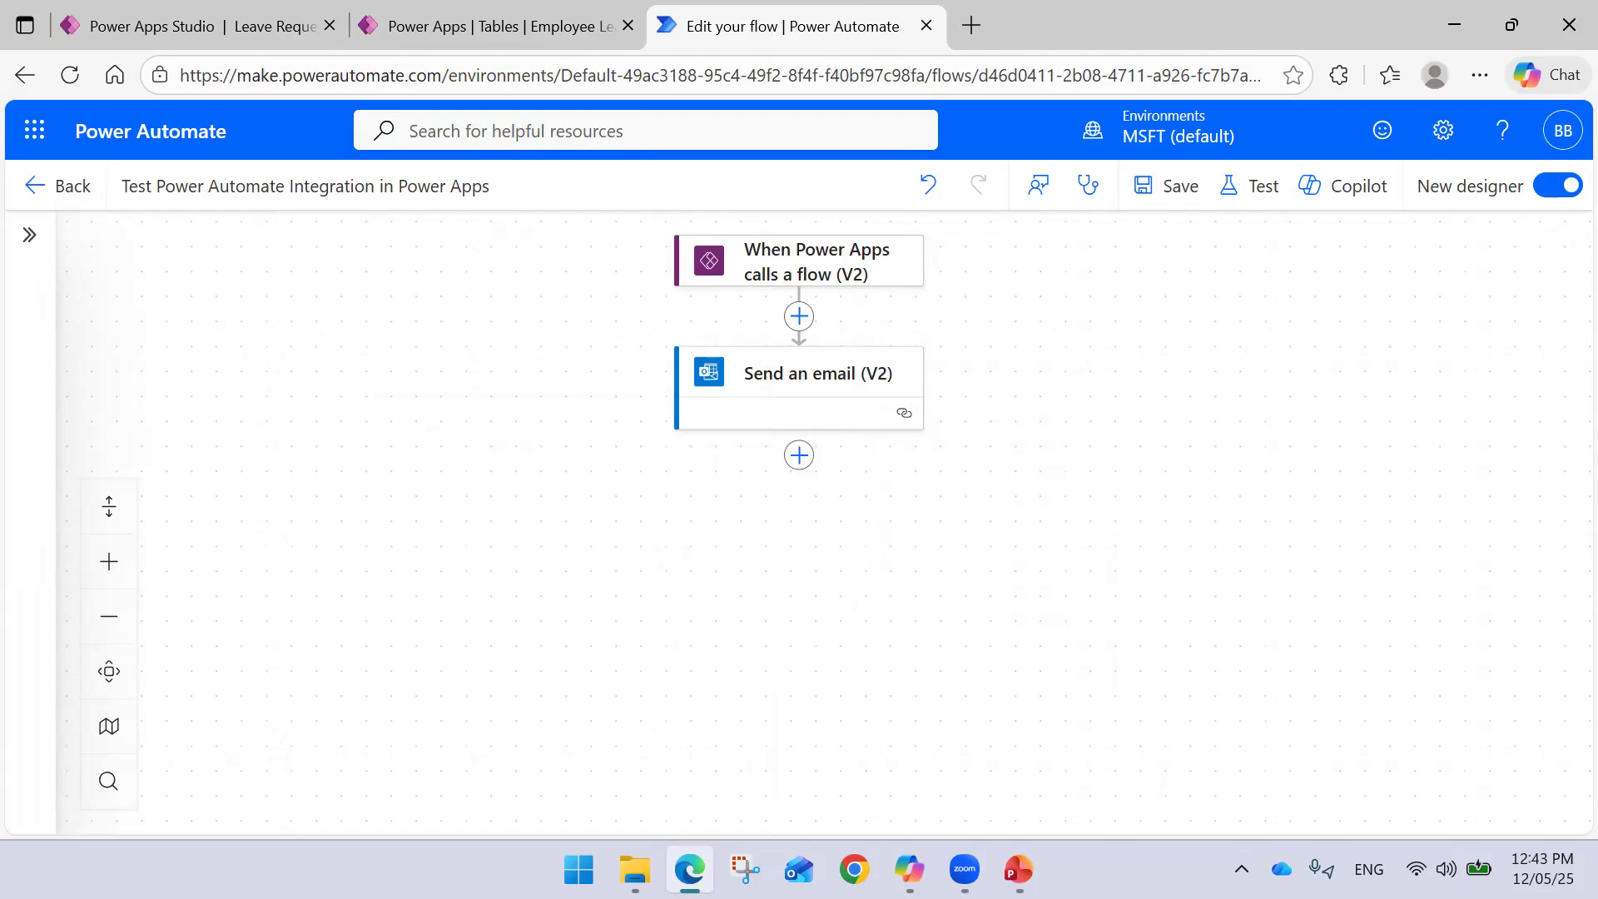
{"action": "key", "text": "alt+Tab"}
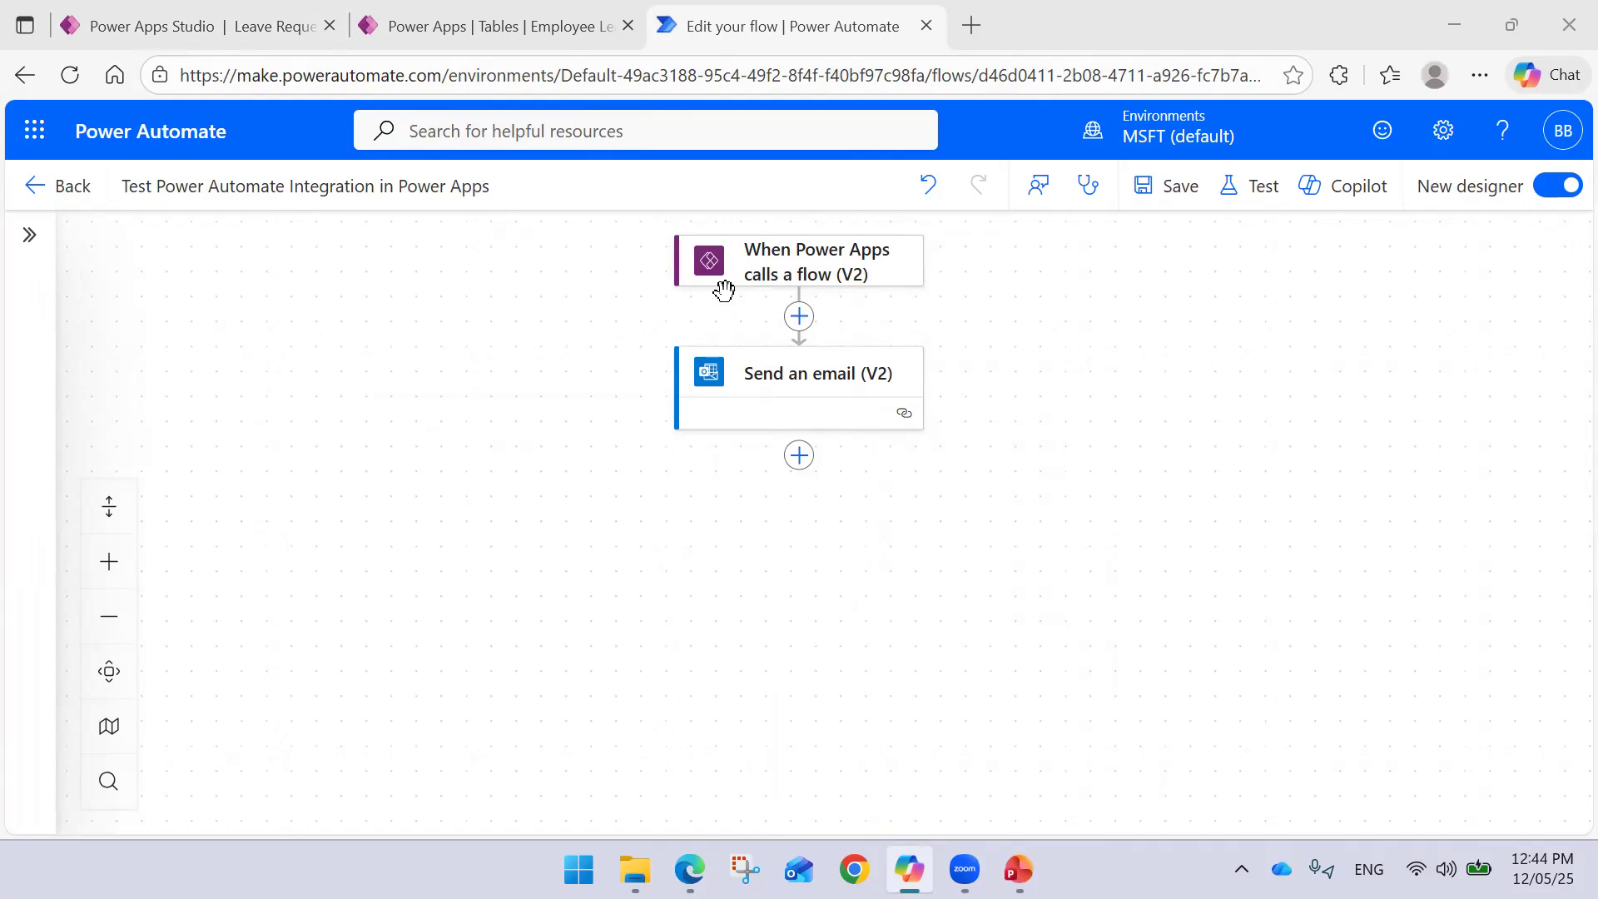
- Insert an Initialize variable step between the trigger and the email action
{"action": "left_click", "coordinate": [771, 267]}
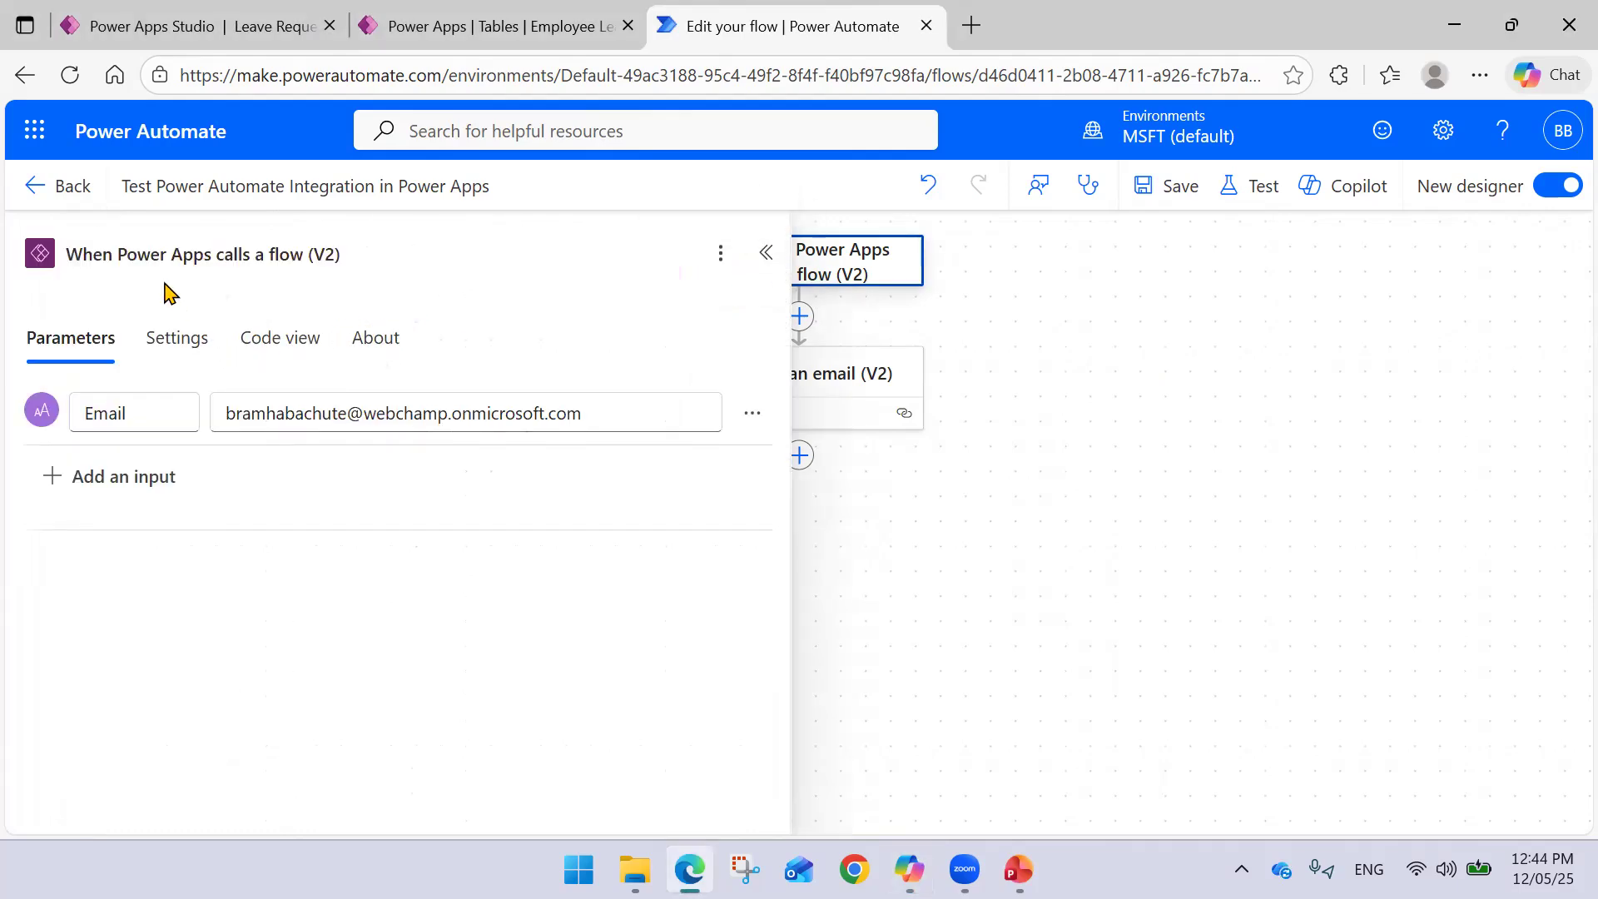
{"action": "left_click", "coordinate": [1156, 344]}
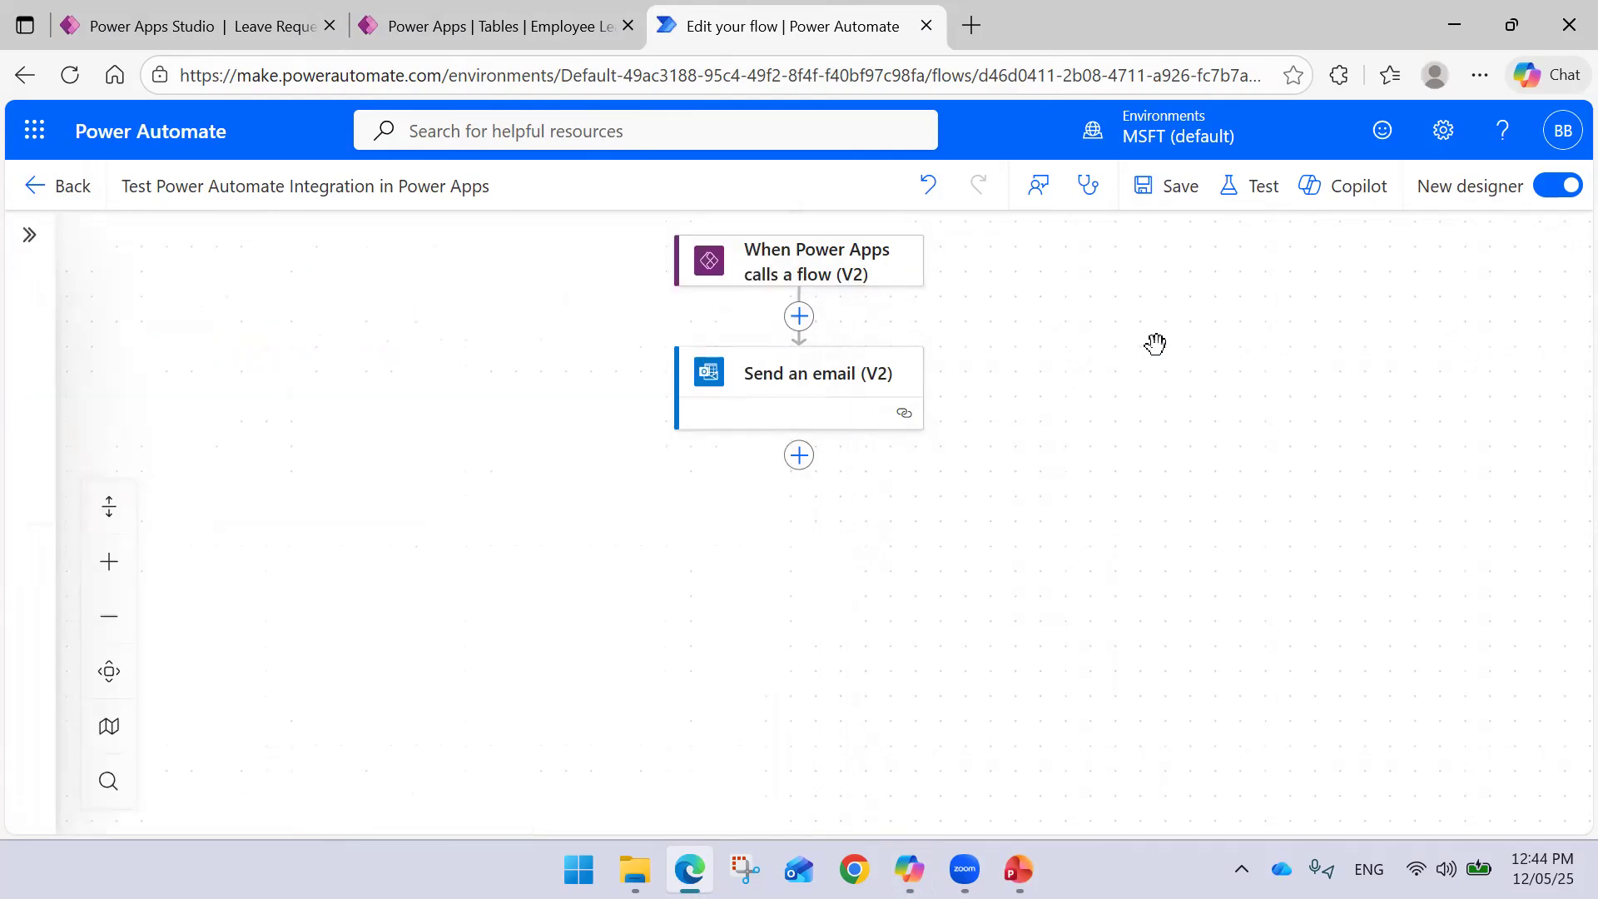
{"action": "left_click", "coordinate": [799, 318]}
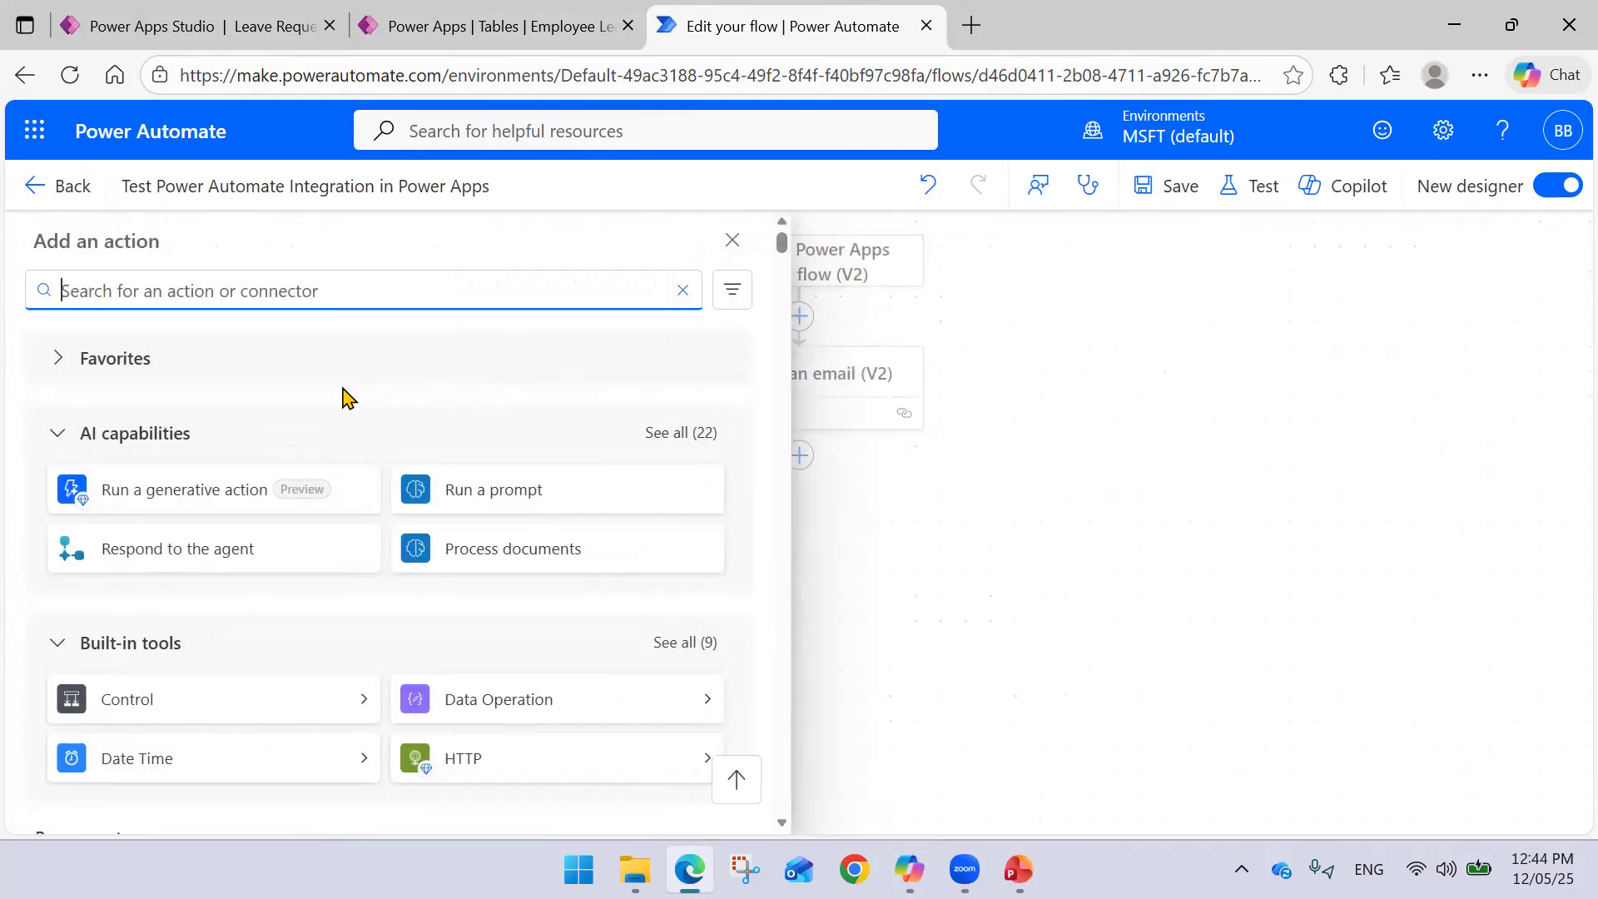
{"action": "type", "text": "Varia"}
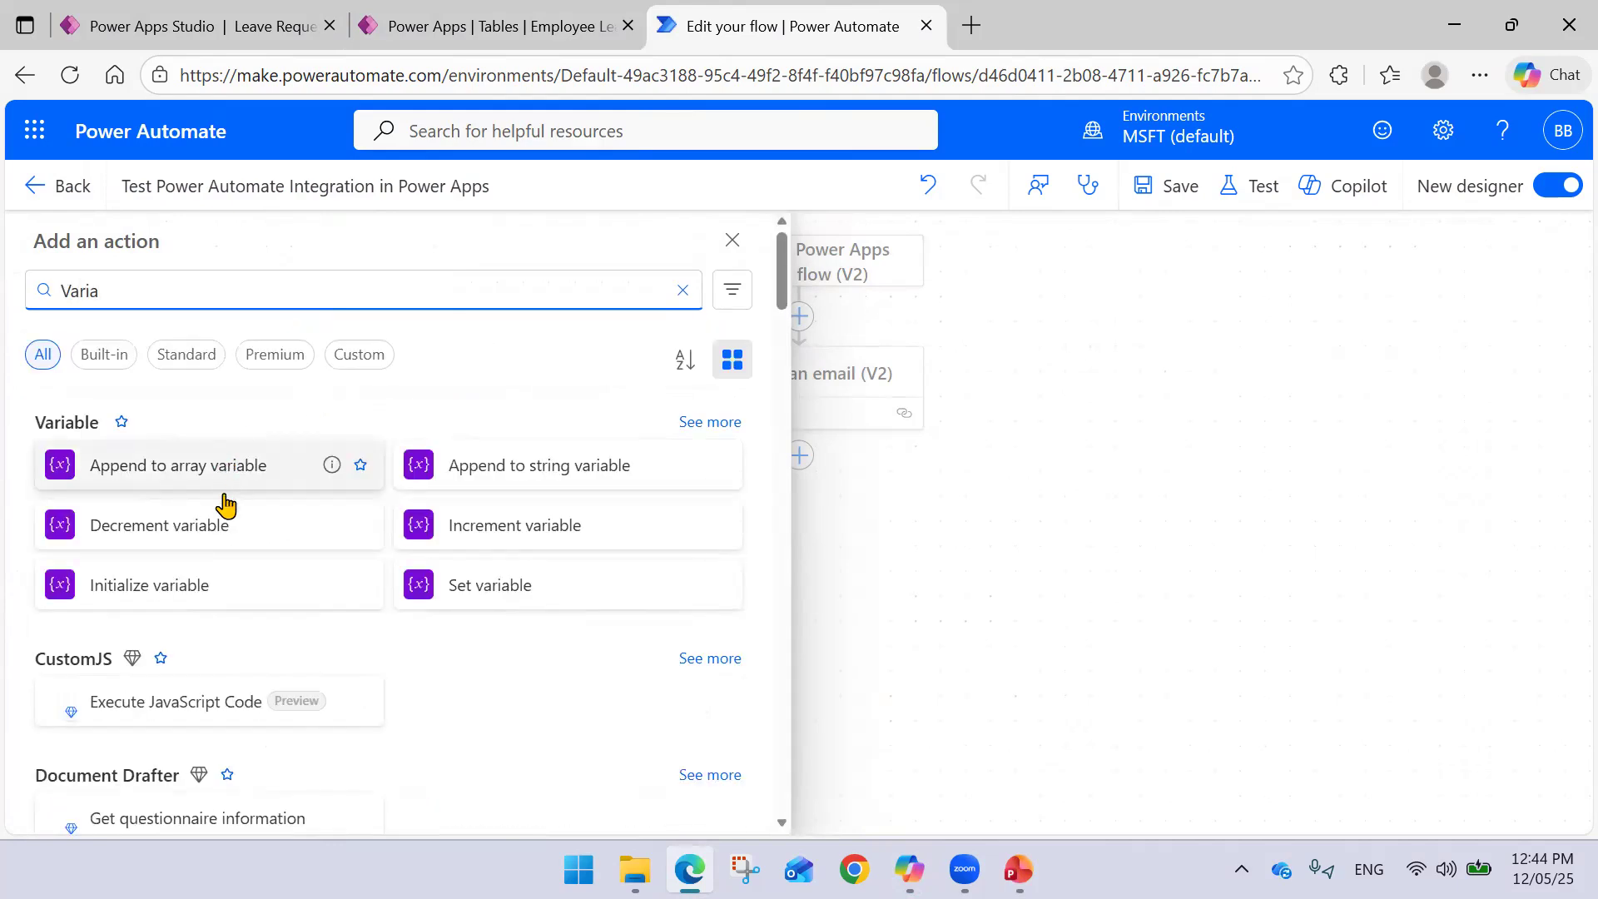
{"action": "left_click", "coordinate": [210, 583]}
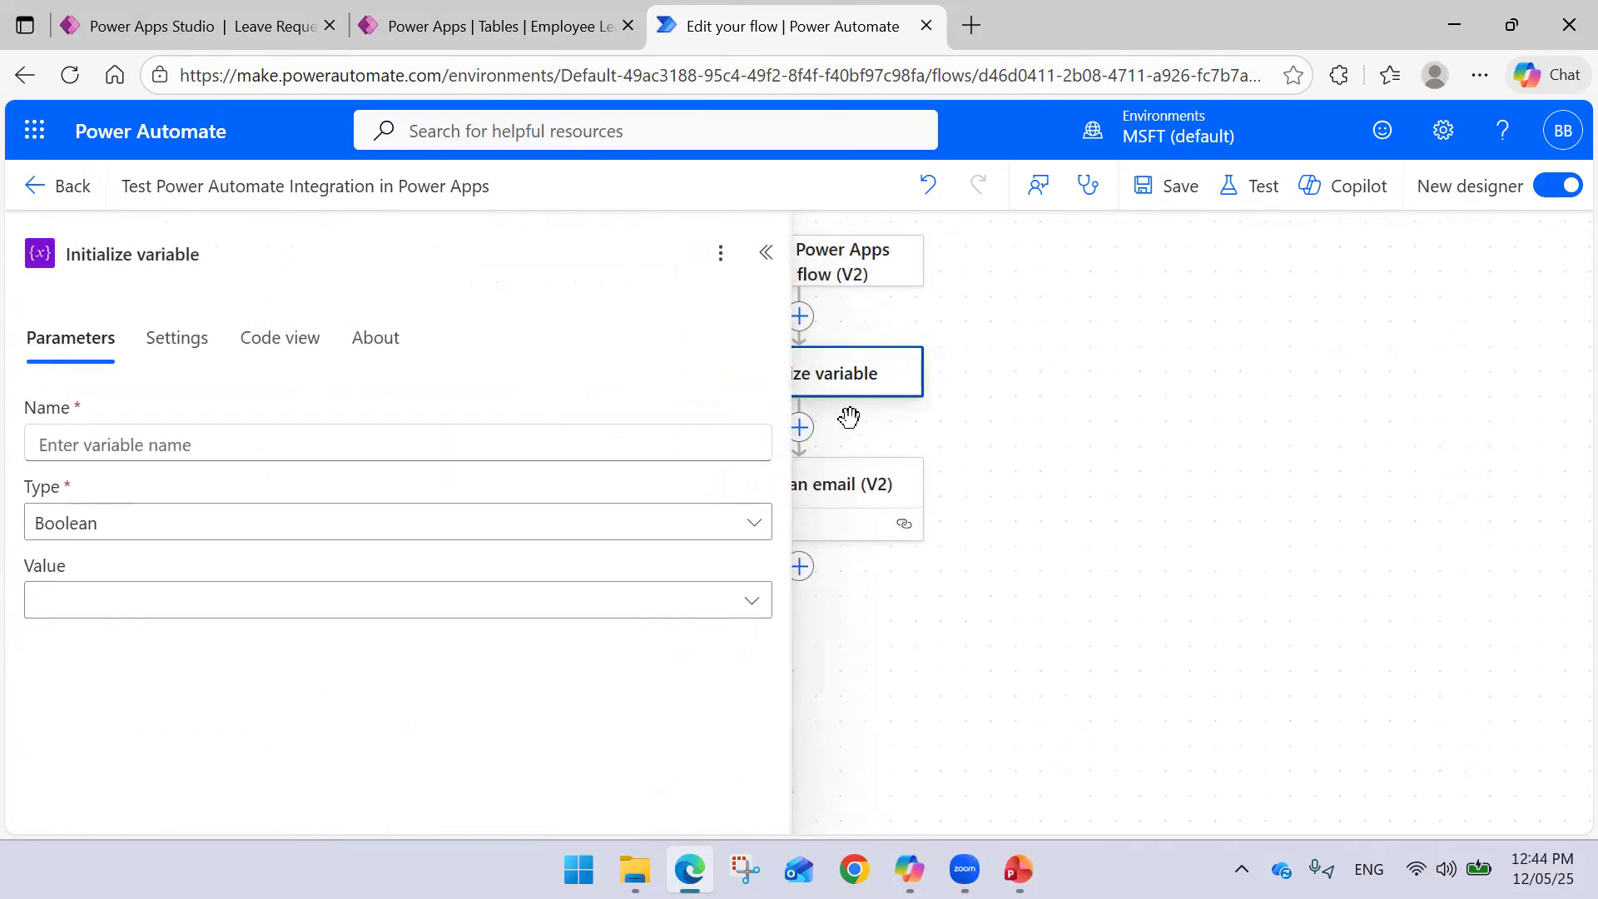
- Name the variable Email and set its type to String
{"action": "left_click", "coordinate": [170, 435]}
{"action": "type", "text": "E mail"}
{"action": "key", "text": "BackSpace"}
{"action": "key", "text": "BackSpace"}
{"action": "key", "text": "BackSpace"}
{"action": "key", "text": "BackSpace"}
{"action": "key", "text": "BackSpace"}
{"action": "type", "text": "mail"}
{"action": "left_click", "coordinate": [84, 526]}
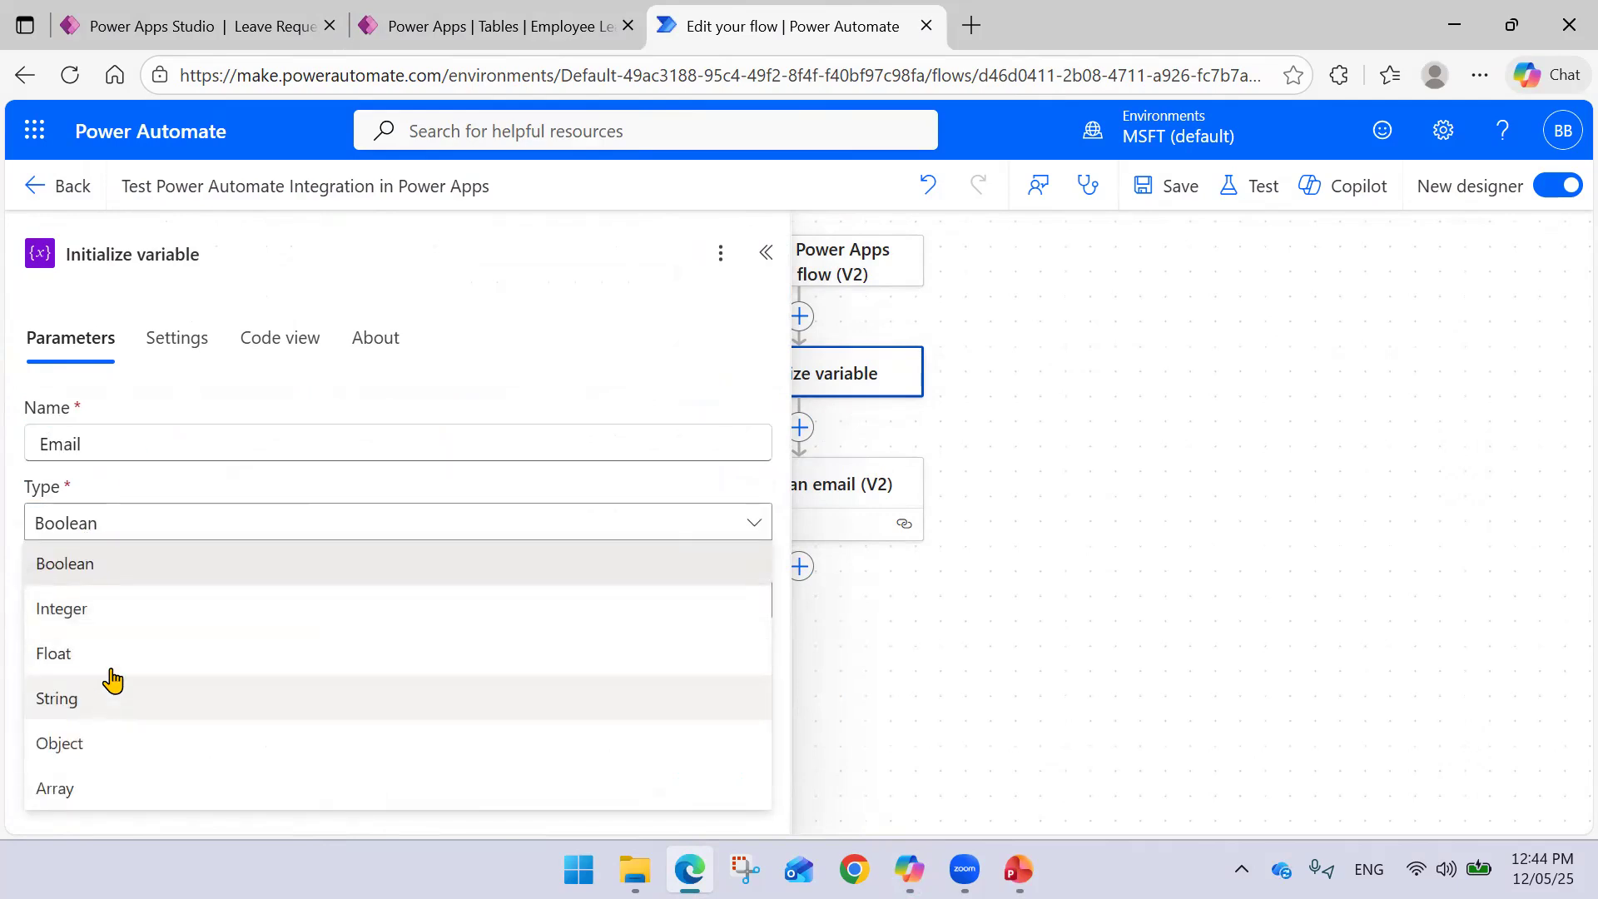
{"action": "left_click", "coordinate": [112, 696]}
{"action": "left_click", "coordinate": [142, 592]}
{"action": "left_click", "coordinate": [765, 583]}
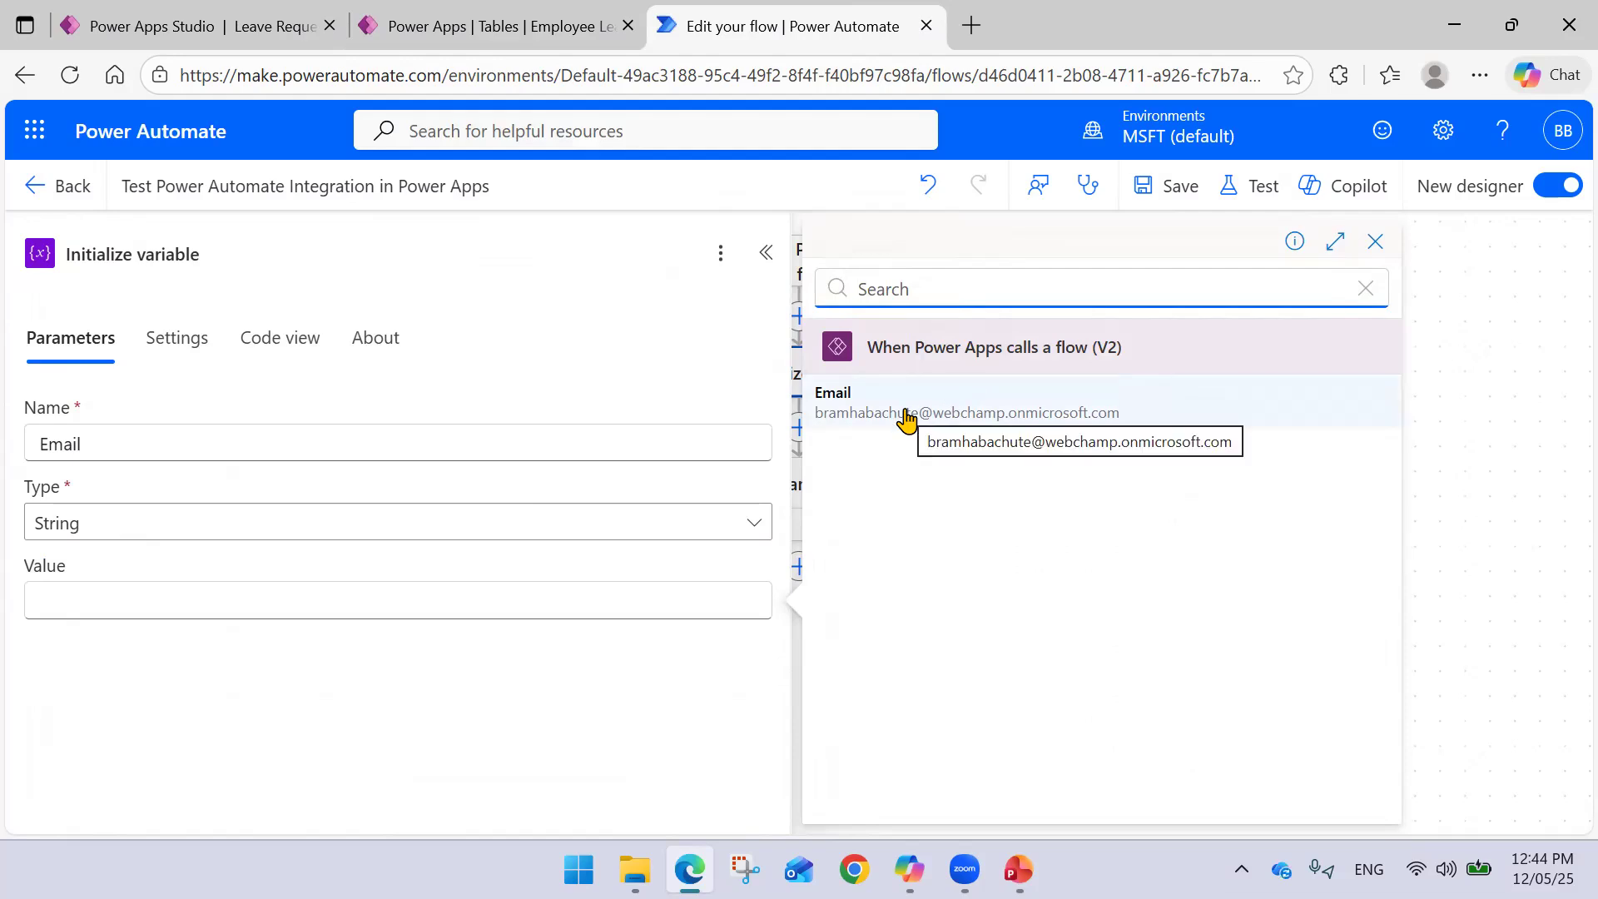
{"action": "left_click", "coordinate": [1375, 242]}
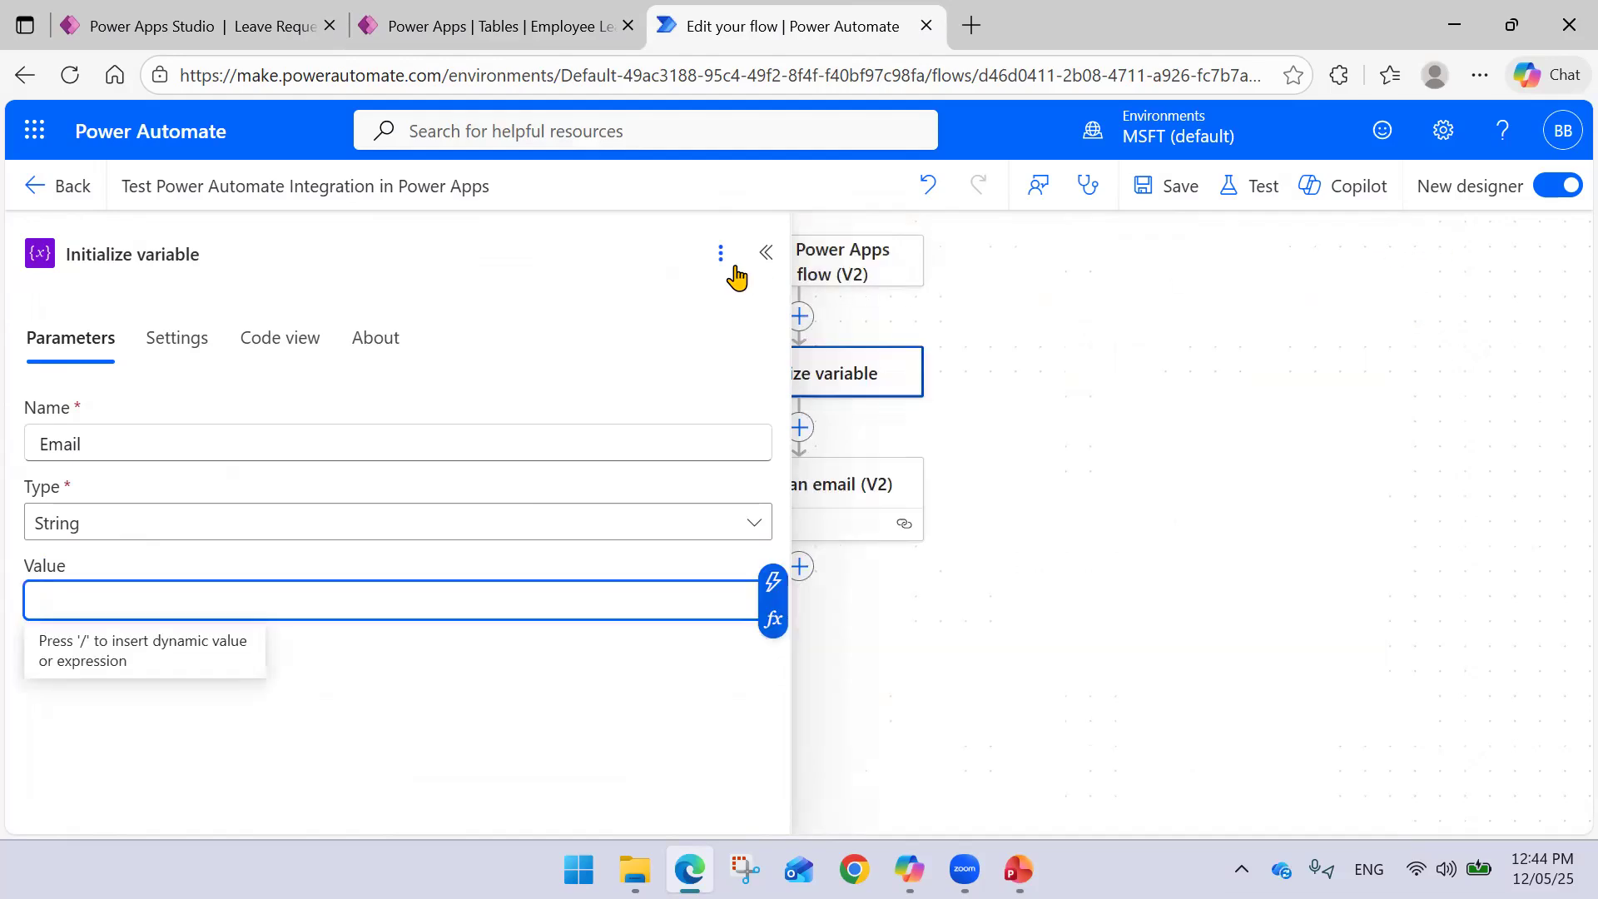
{"action": "left_click", "coordinate": [766, 253]}
- Delete the trigger's Email input and return to the variable's Value field
{"action": "left_click", "coordinate": [813, 268]}
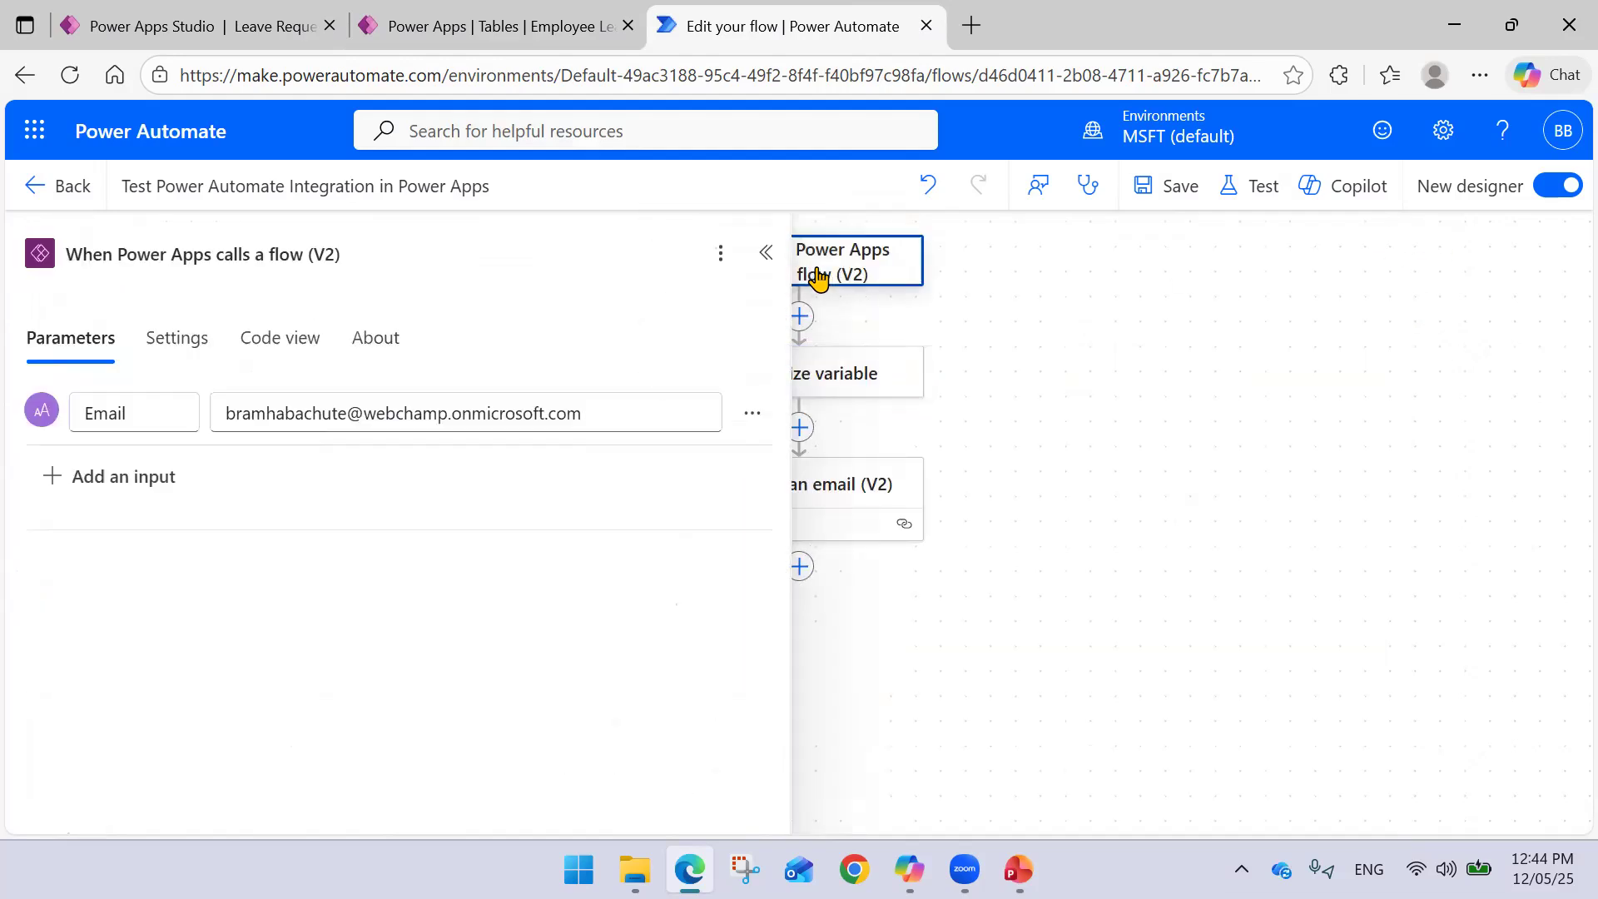
{"action": "left_click", "coordinate": [745, 416]}
{"action": "left_click", "coordinate": [800, 587]}
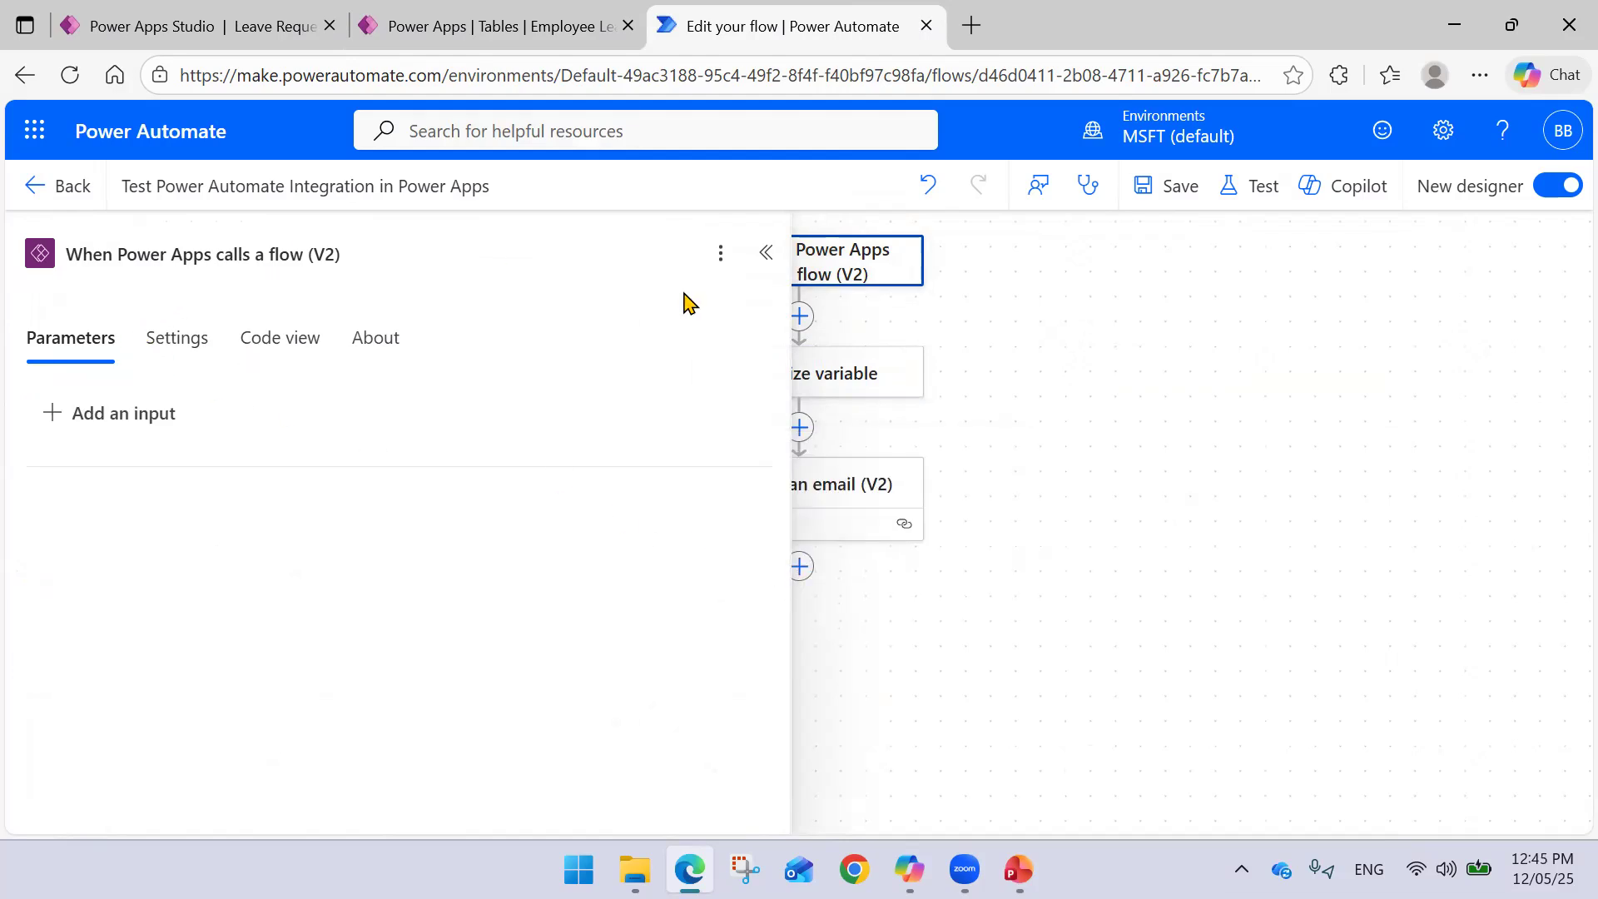
{"action": "left_click", "coordinate": [766, 252]}
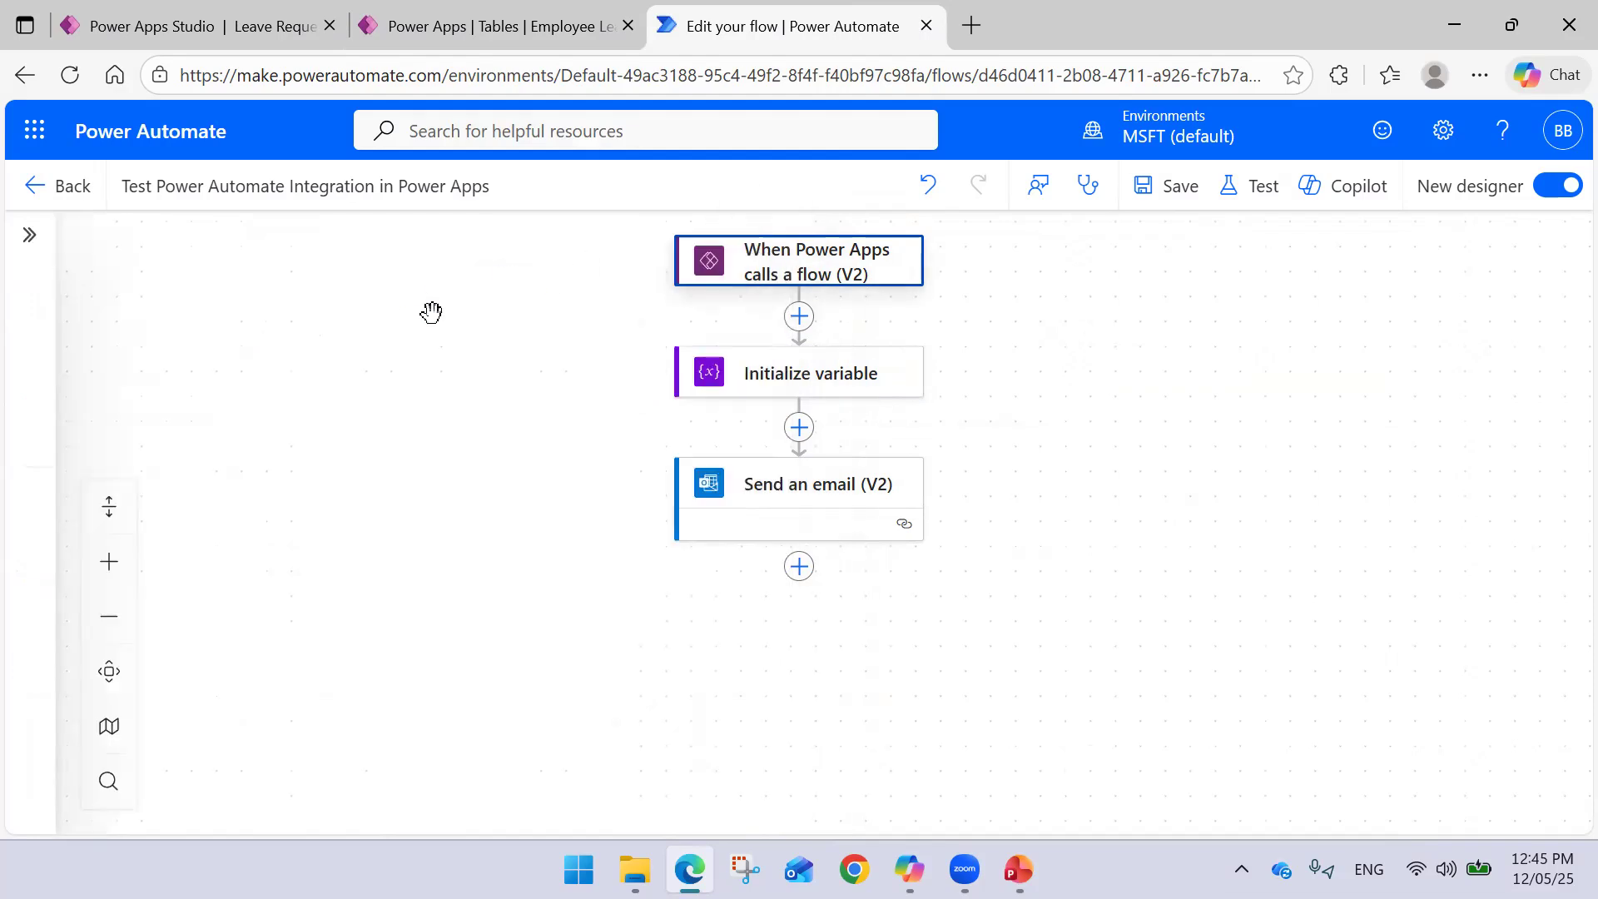
{"action": "left_click", "coordinate": [780, 384]}
{"action": "left_click", "coordinate": [161, 604]}
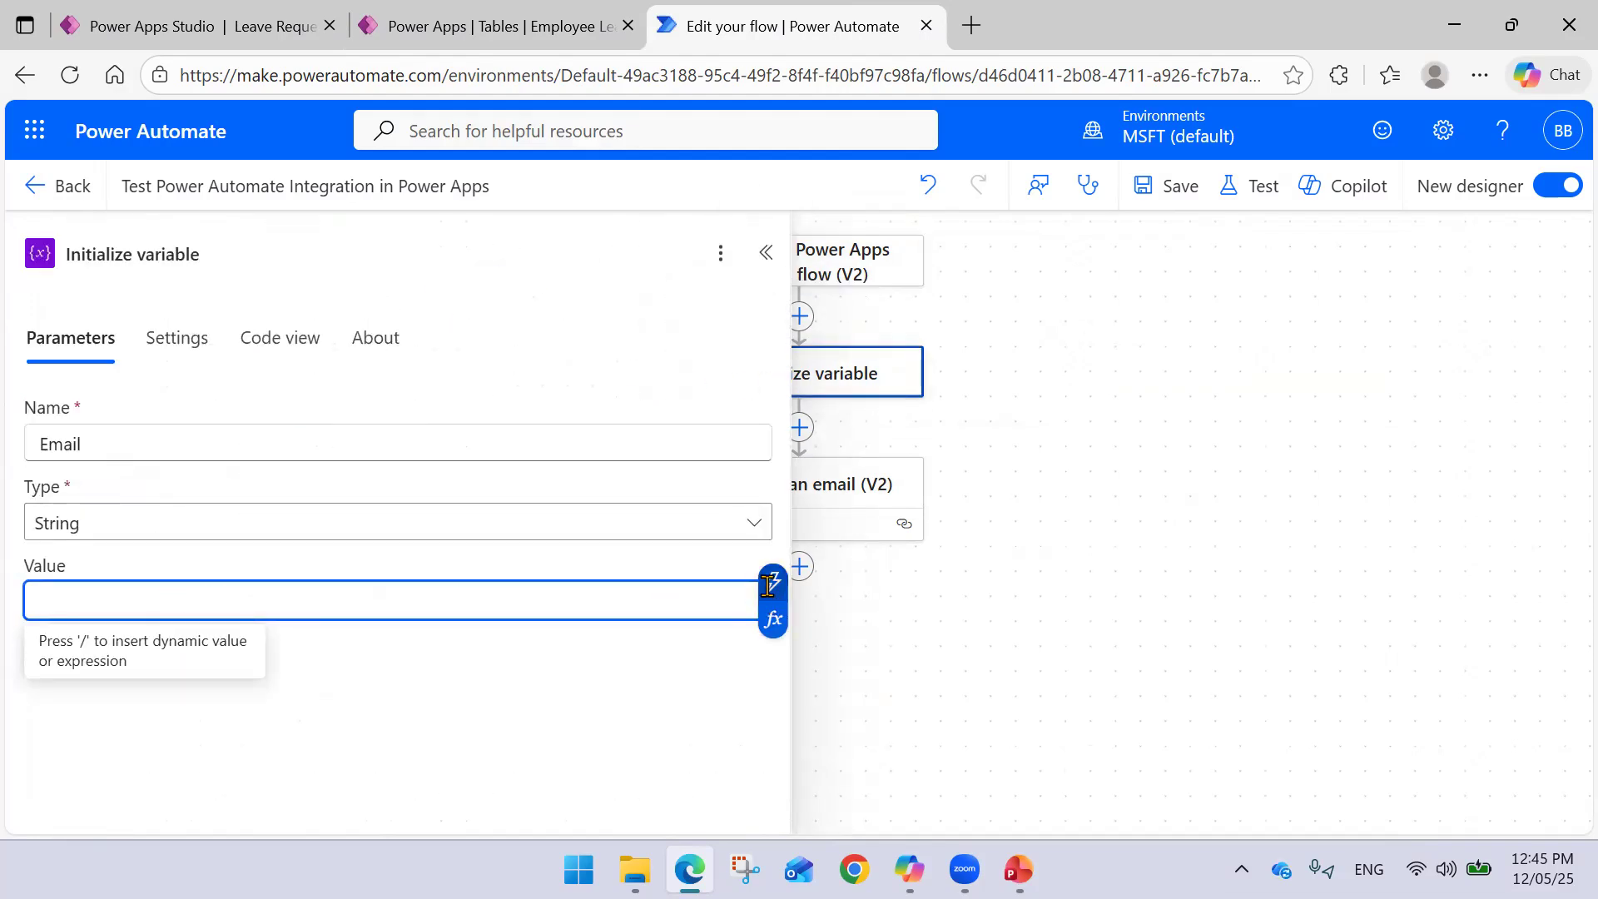
- Close the dynamic content picker and the Initialize variable step's settings
{"action": "left_click", "coordinate": [768, 586]}
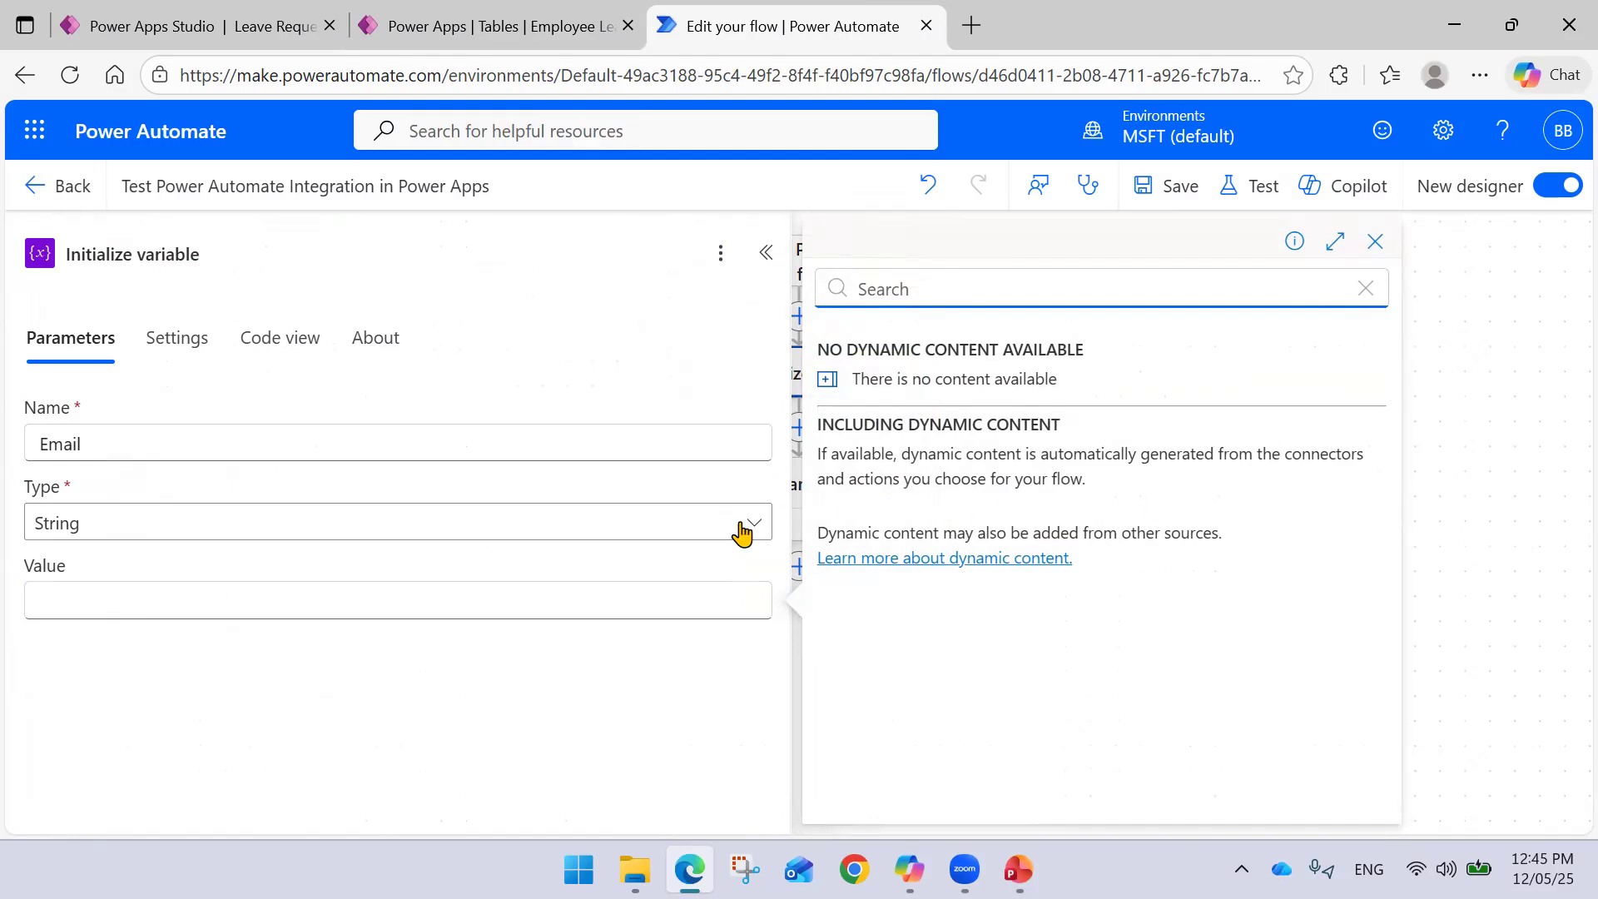
{"action": "left_click", "coordinate": [191, 593]}
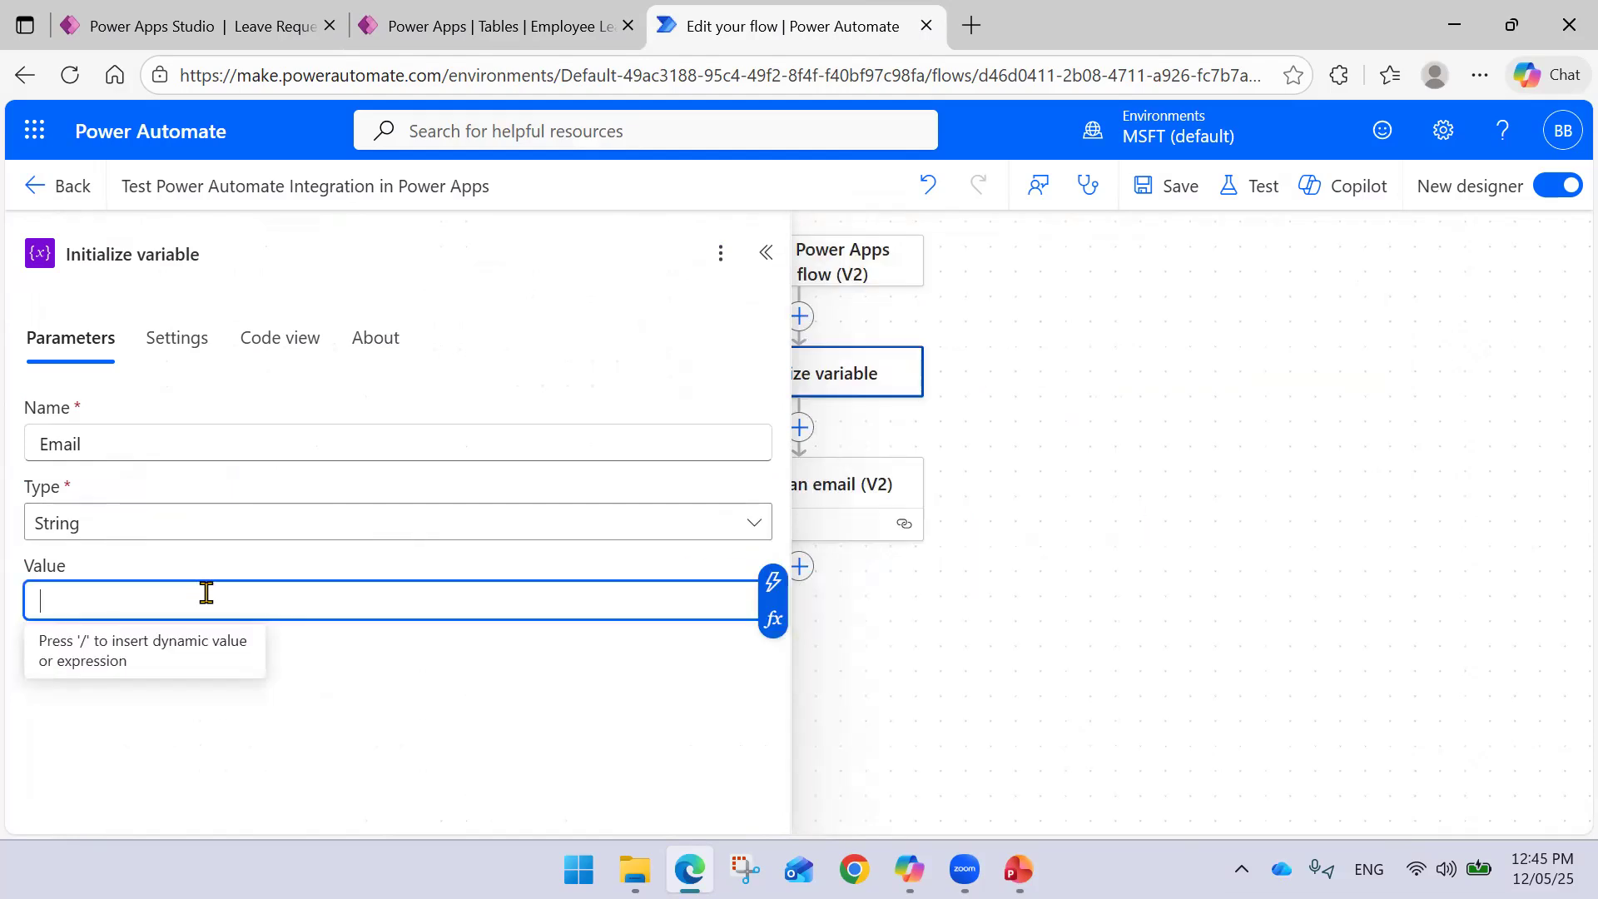
{"action": "left_click", "coordinate": [988, 329]}
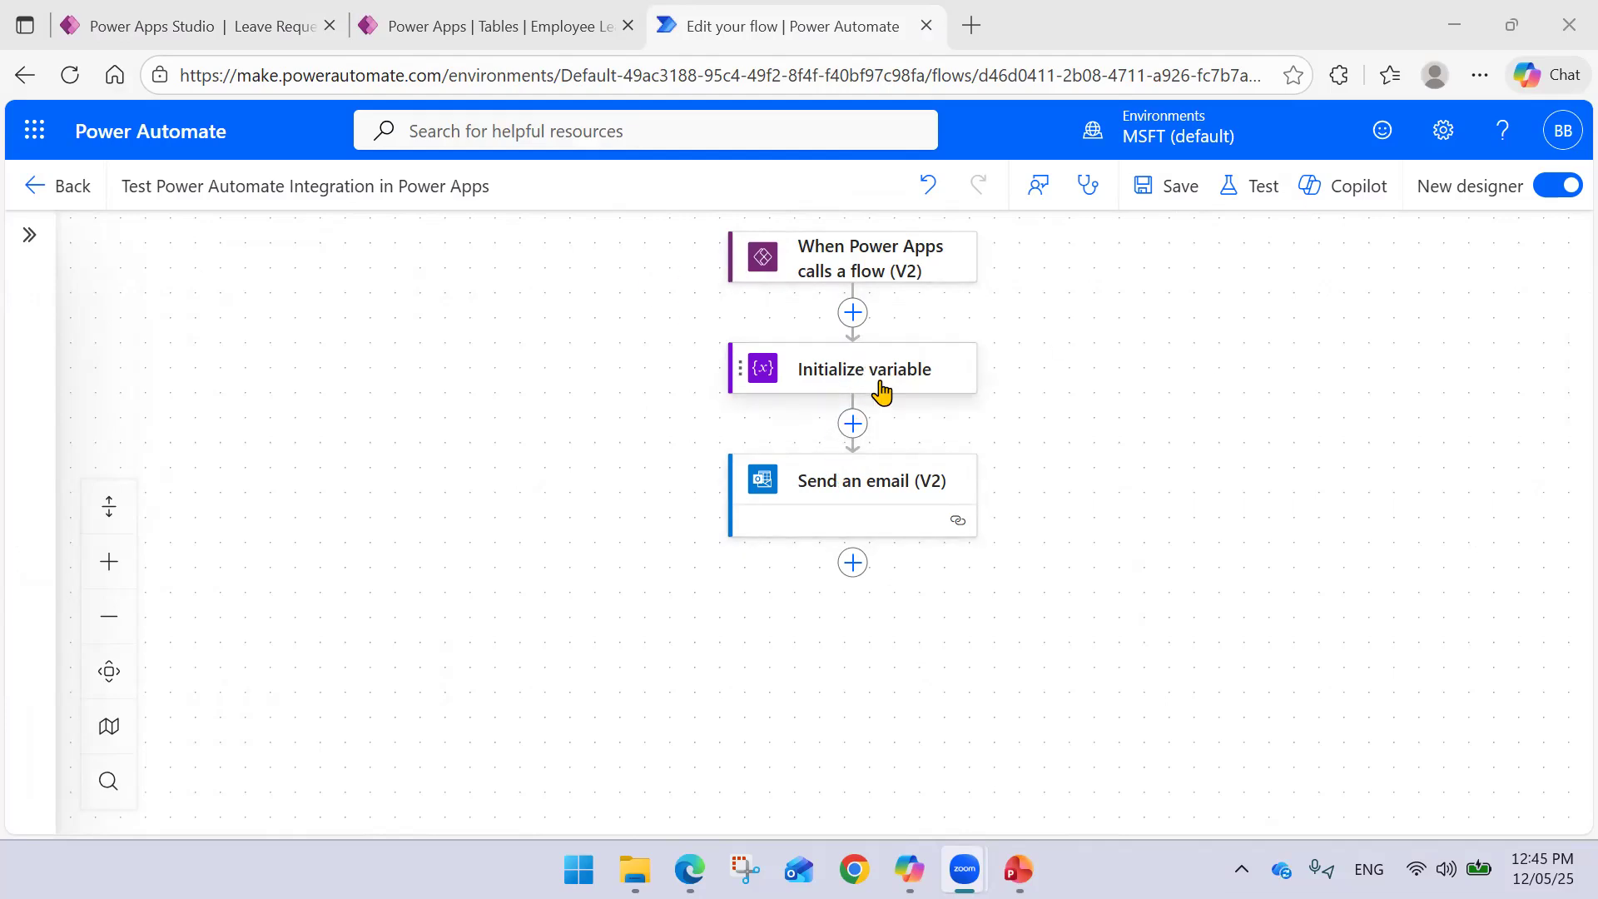
- Recheck the Initialize variable Value field's dynamic content, then collapse the step
{"action": "left_click", "coordinate": [880, 387]}
{"action": "left_click", "coordinate": [211, 608]}
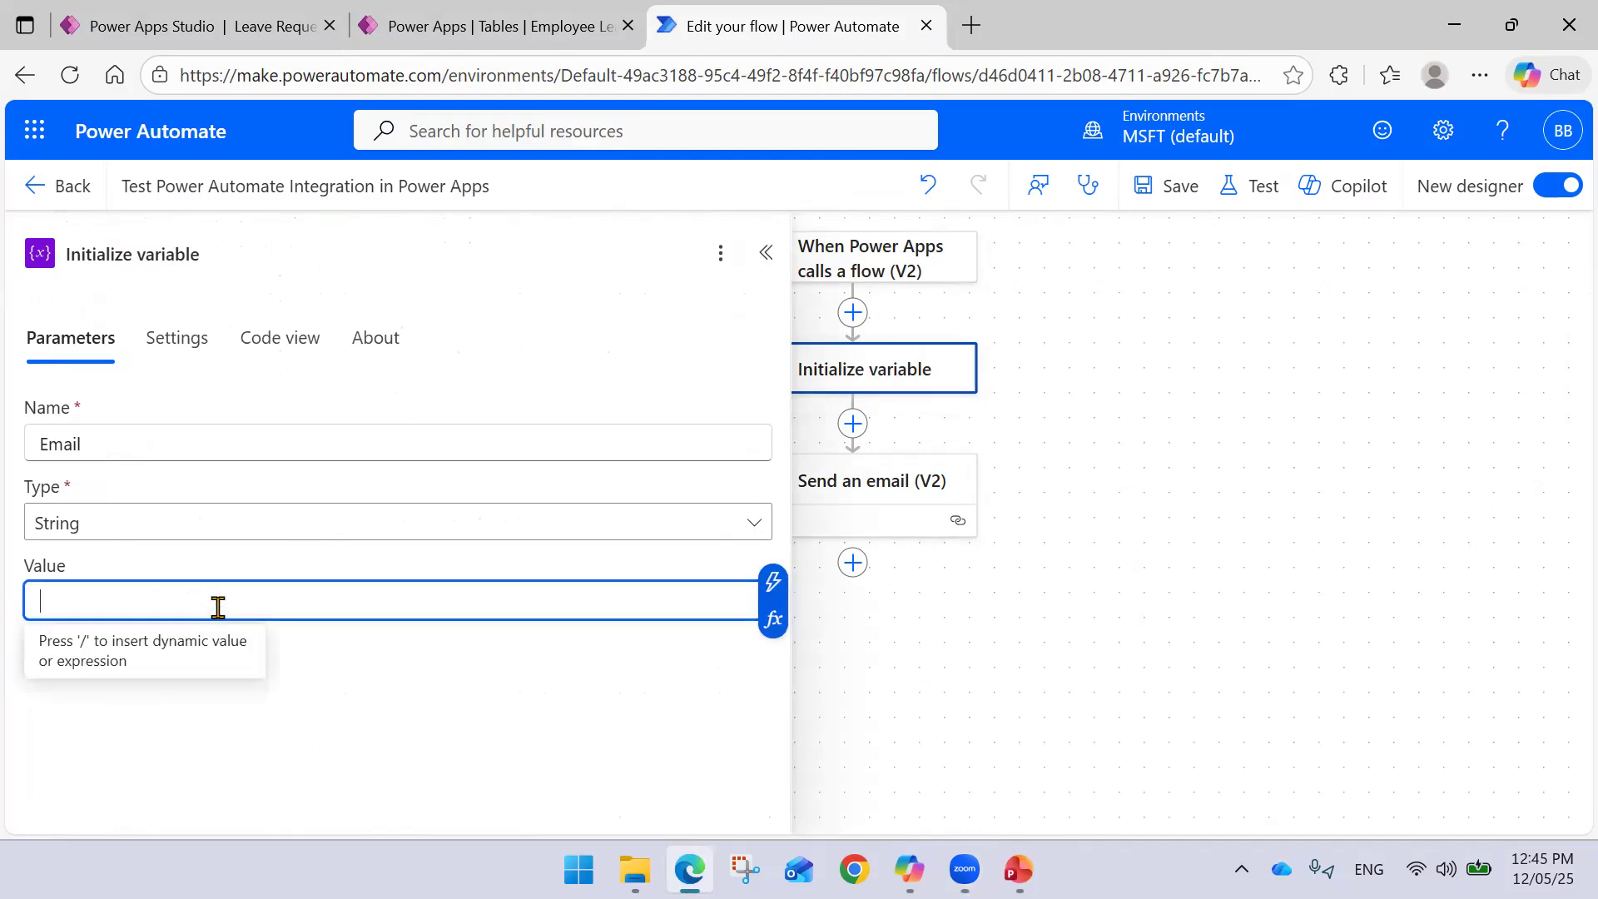
{"action": "left_click", "coordinate": [774, 583]}
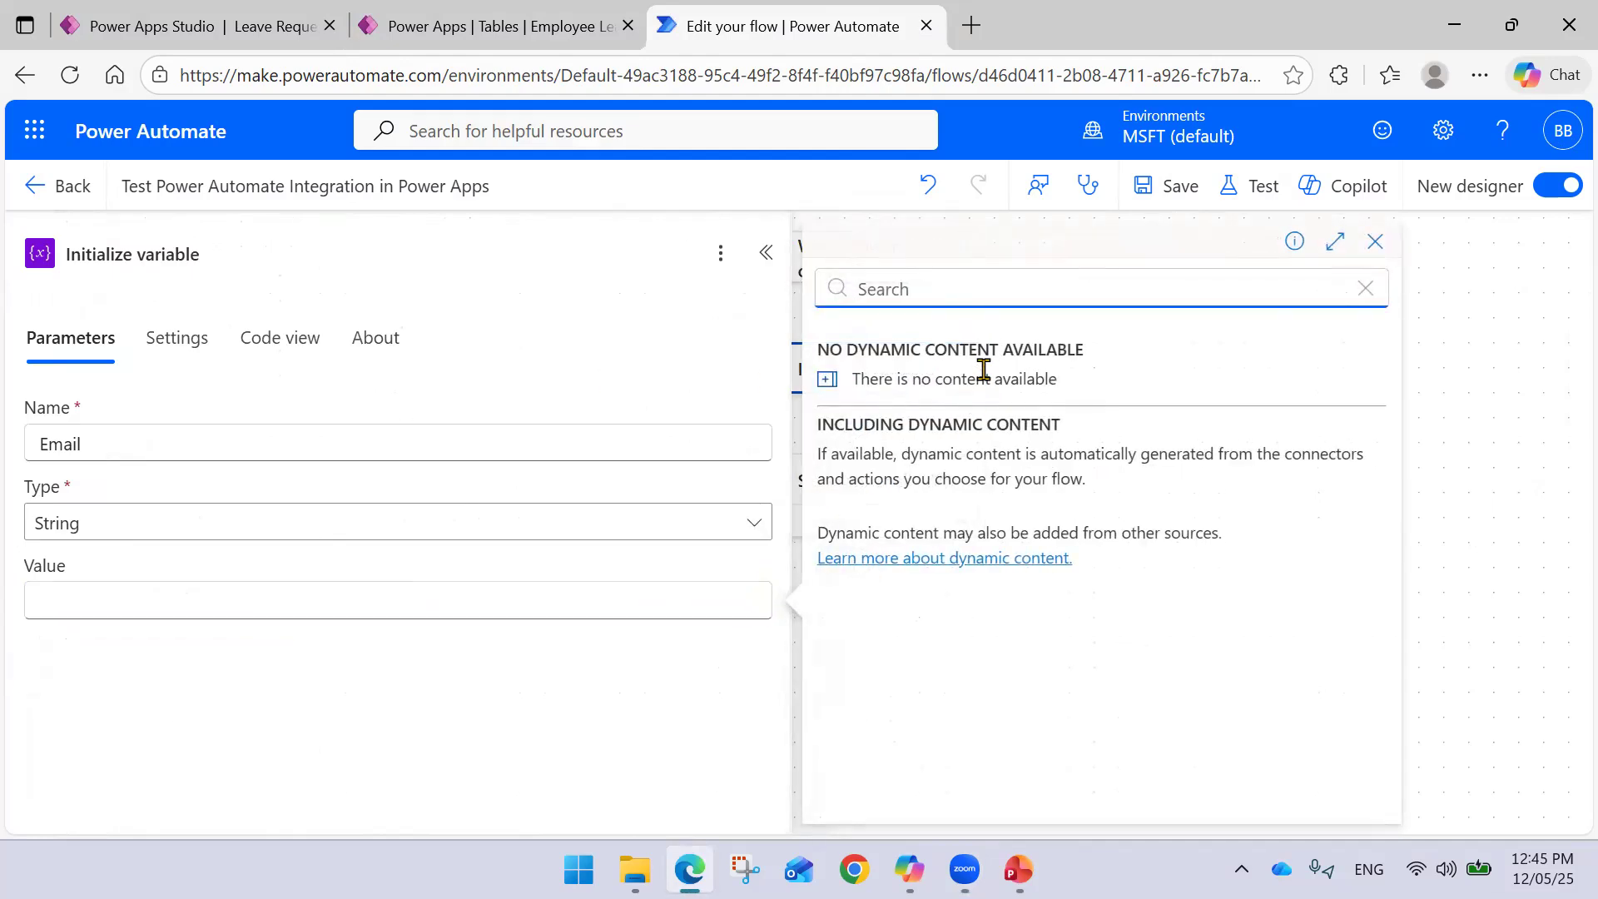
{"action": "type", "text": "ask"}
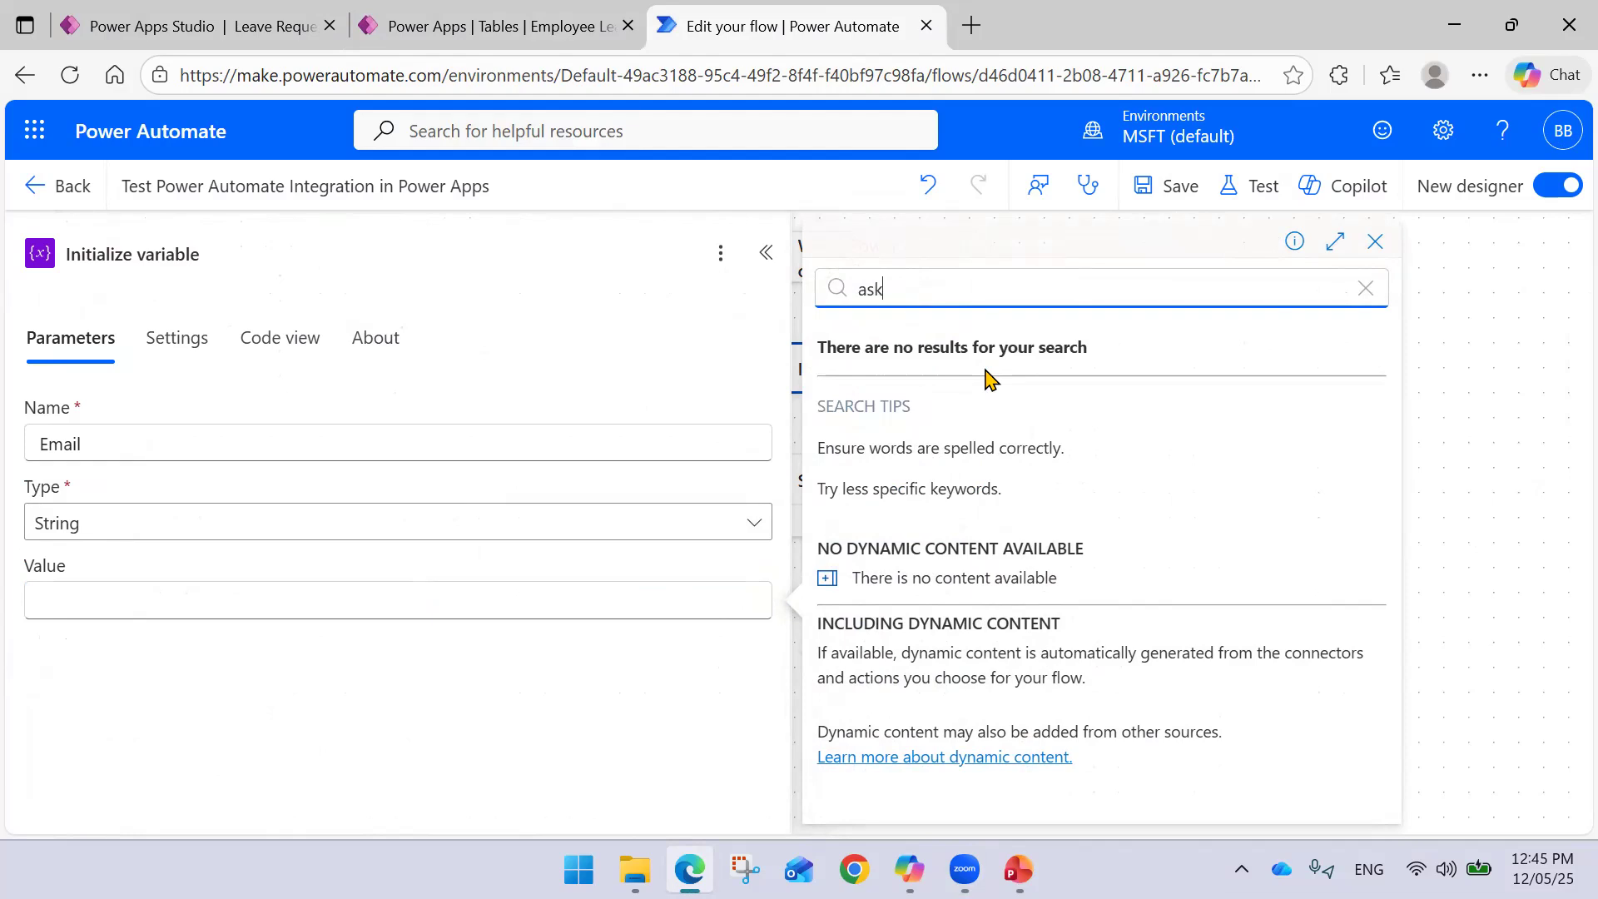
{"action": "key", "text": "BackSpace"}
{"action": "key", "text": "BackSpace"}
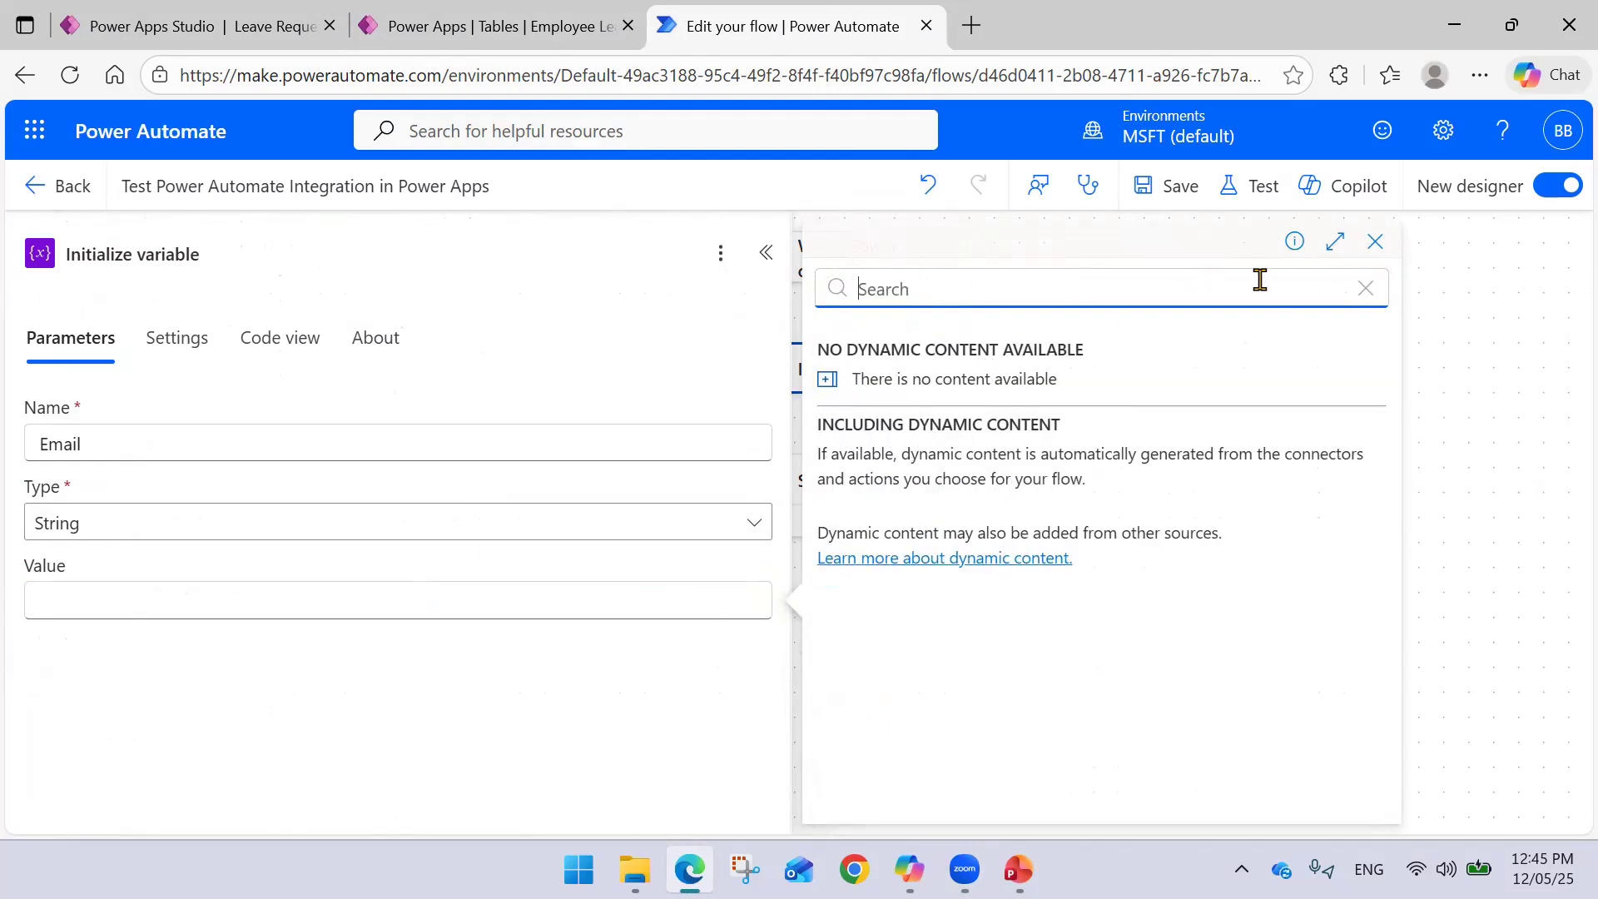
{"action": "left_click", "coordinate": [1375, 241]}
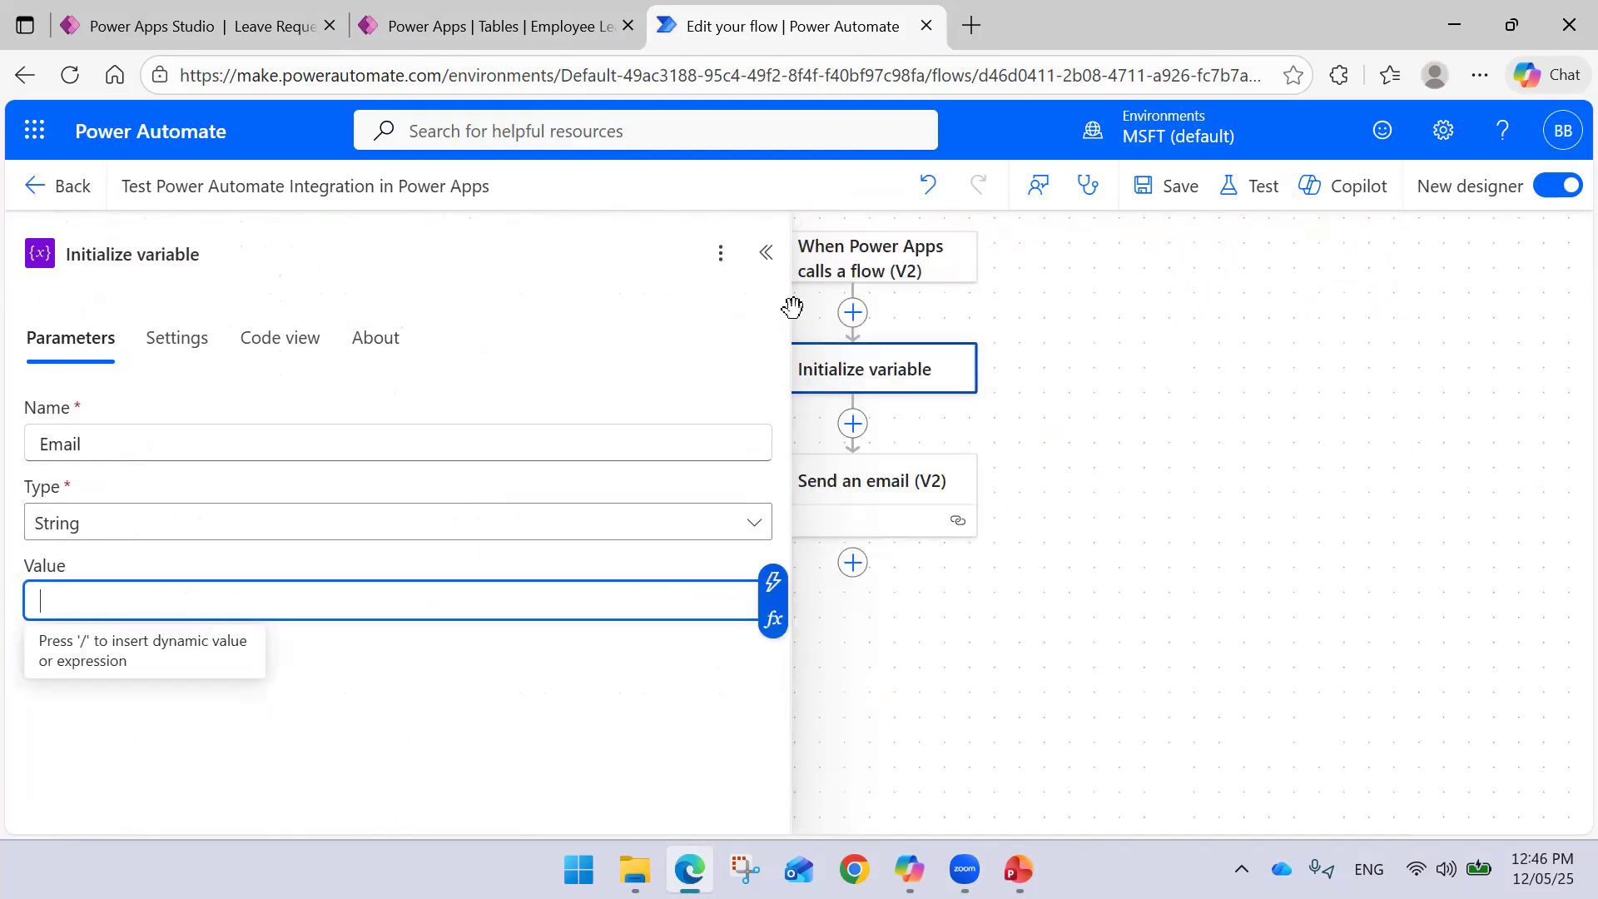
{"action": "left_click", "coordinate": [765, 253]}
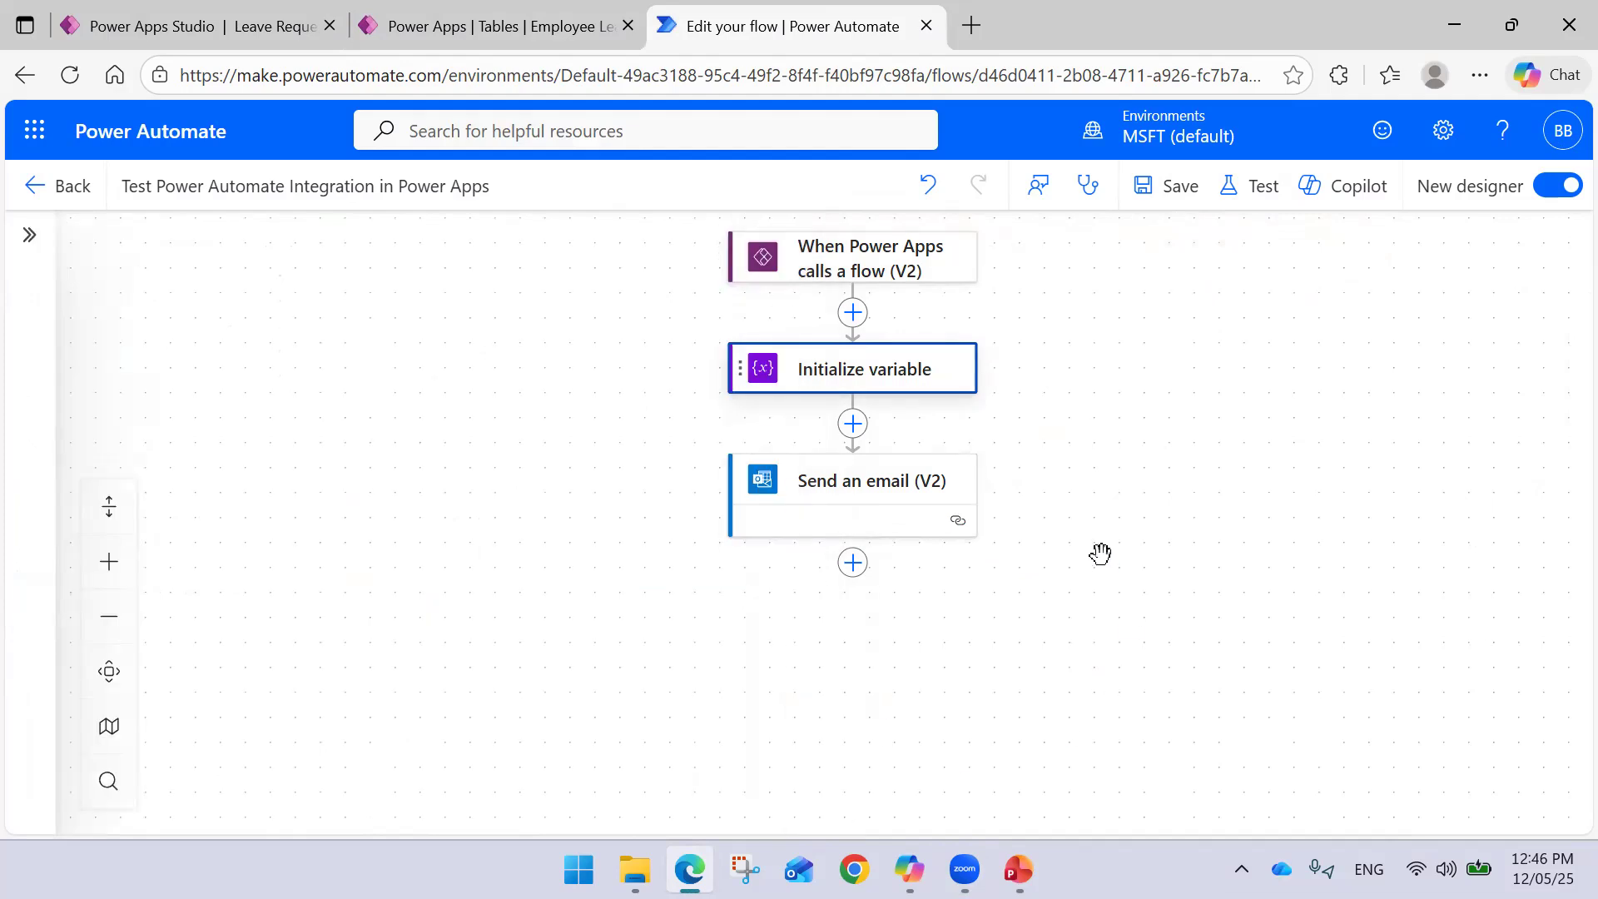
{"action": "left_click_drag", "start_coordinate": [1102, 552], "coordinate": [1126, 546]}
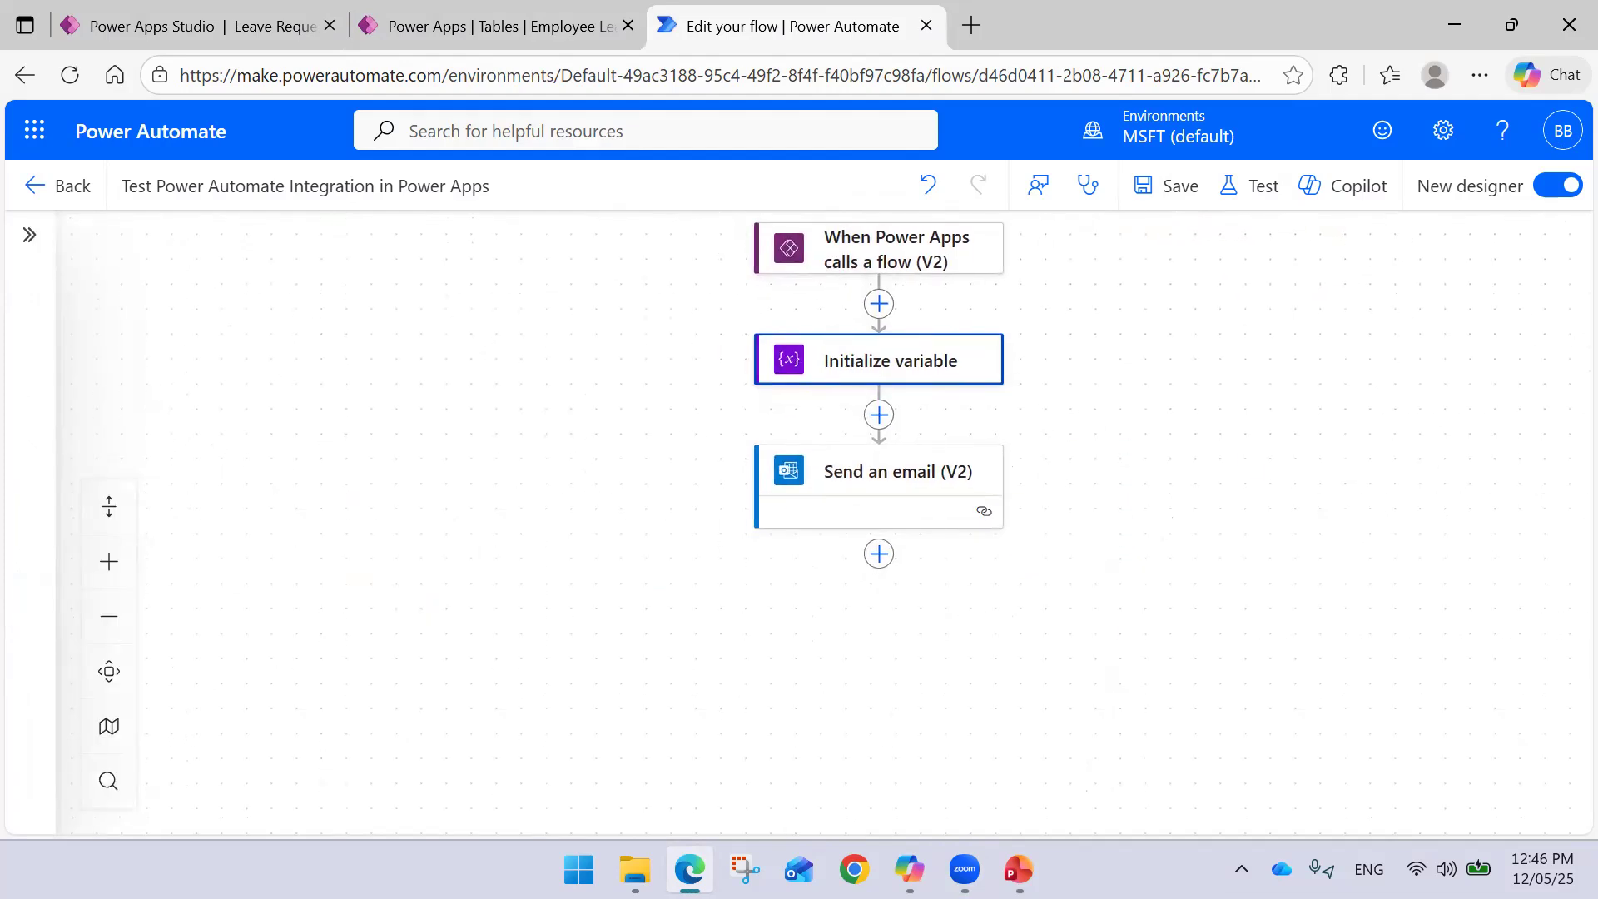
{"action": "key", "text": "alt+Tab"}
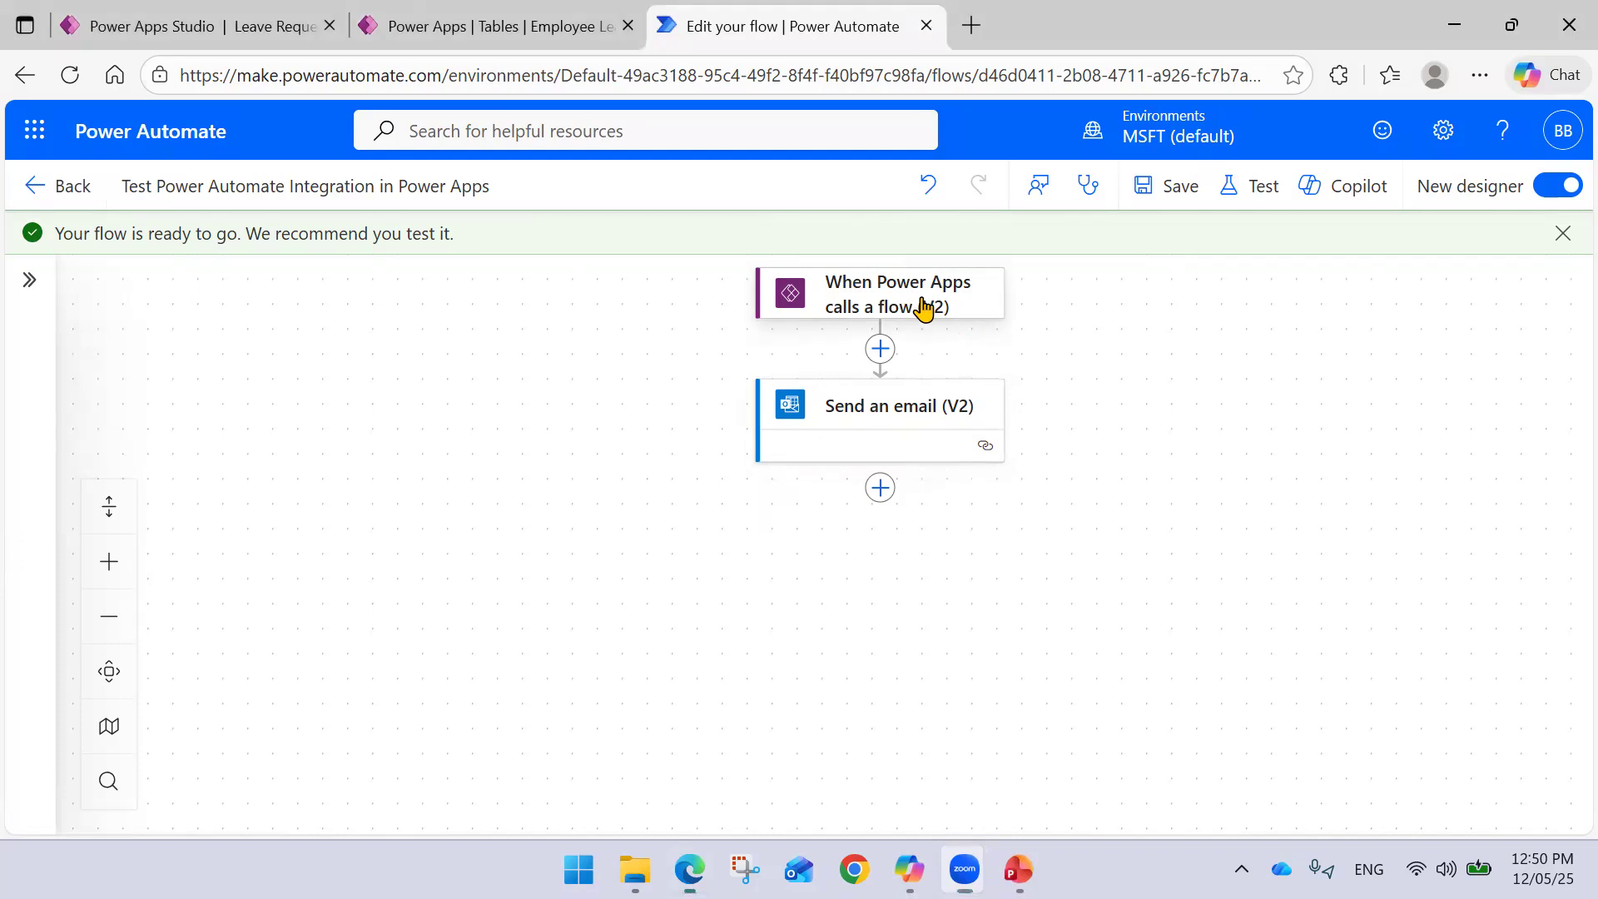
- Add Email and Date inputs to the Power Apps trigger, deleting a duplicate Email input
{"action": "left_click", "coordinate": [921, 303]}
{"action": "left_click", "coordinate": [230, 455]}
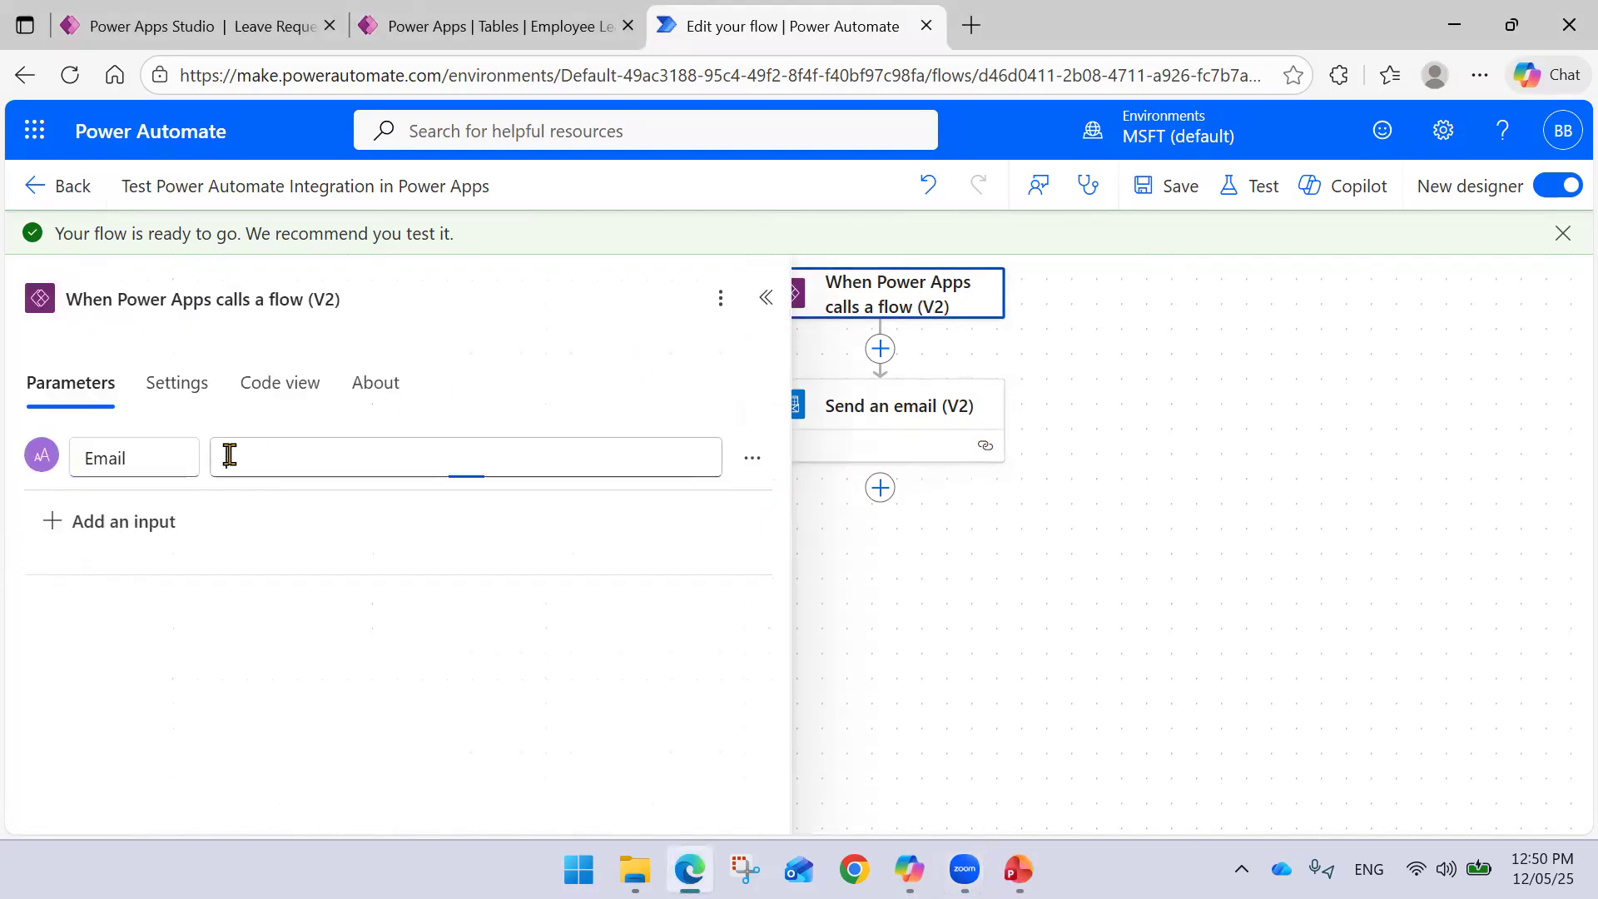
{"action": "left_click", "coordinate": [1204, 348]}
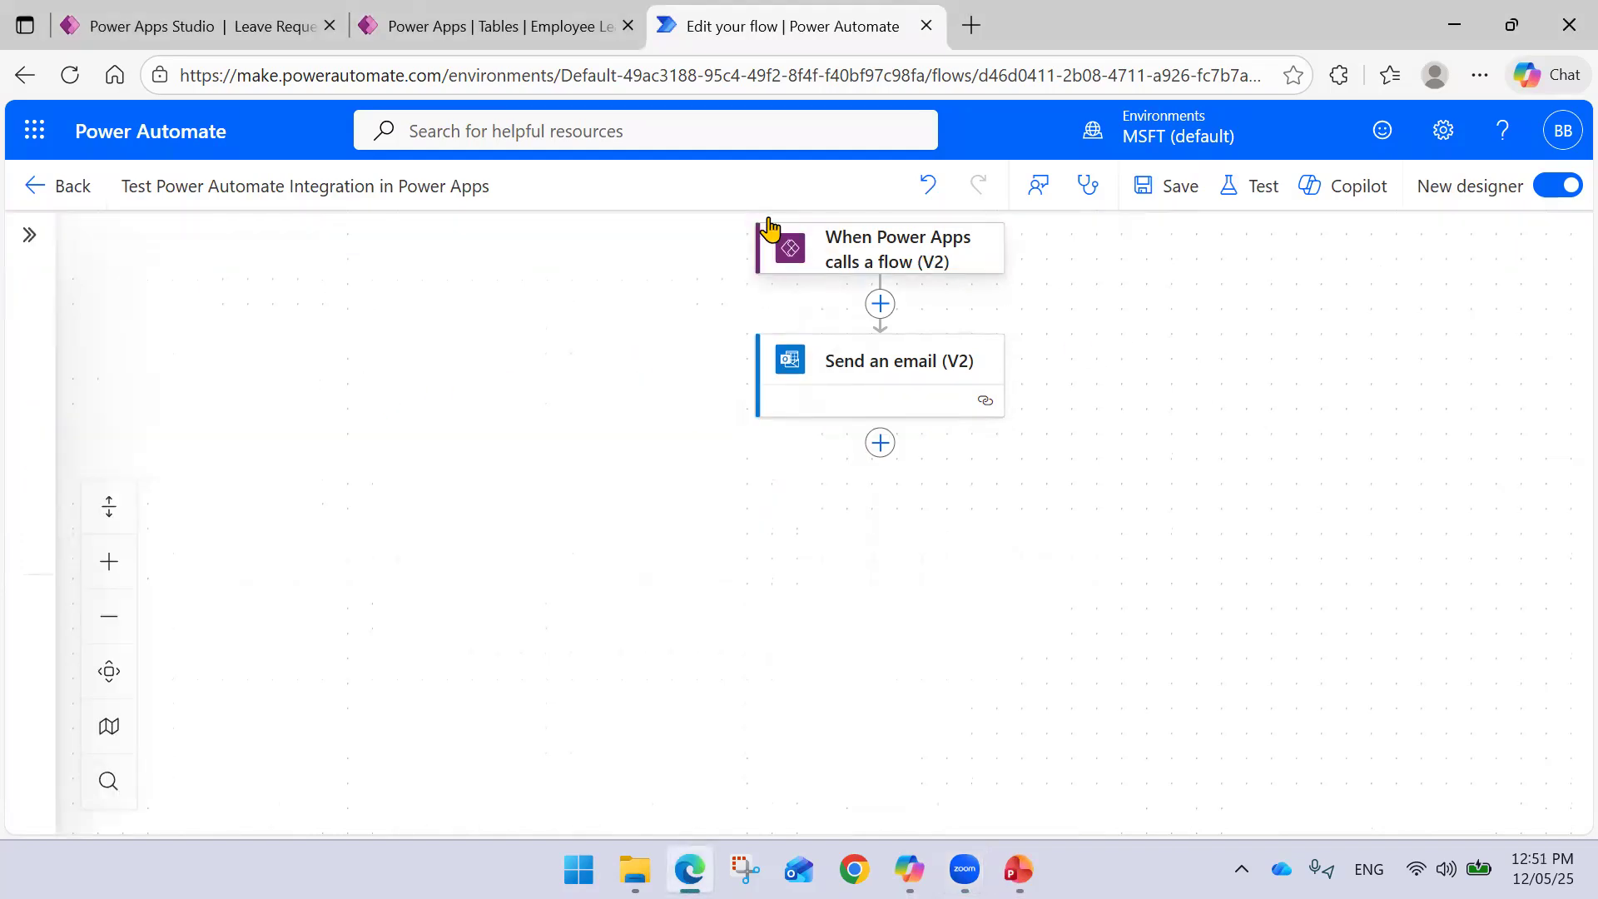
{"action": "left_click", "coordinate": [856, 260]}
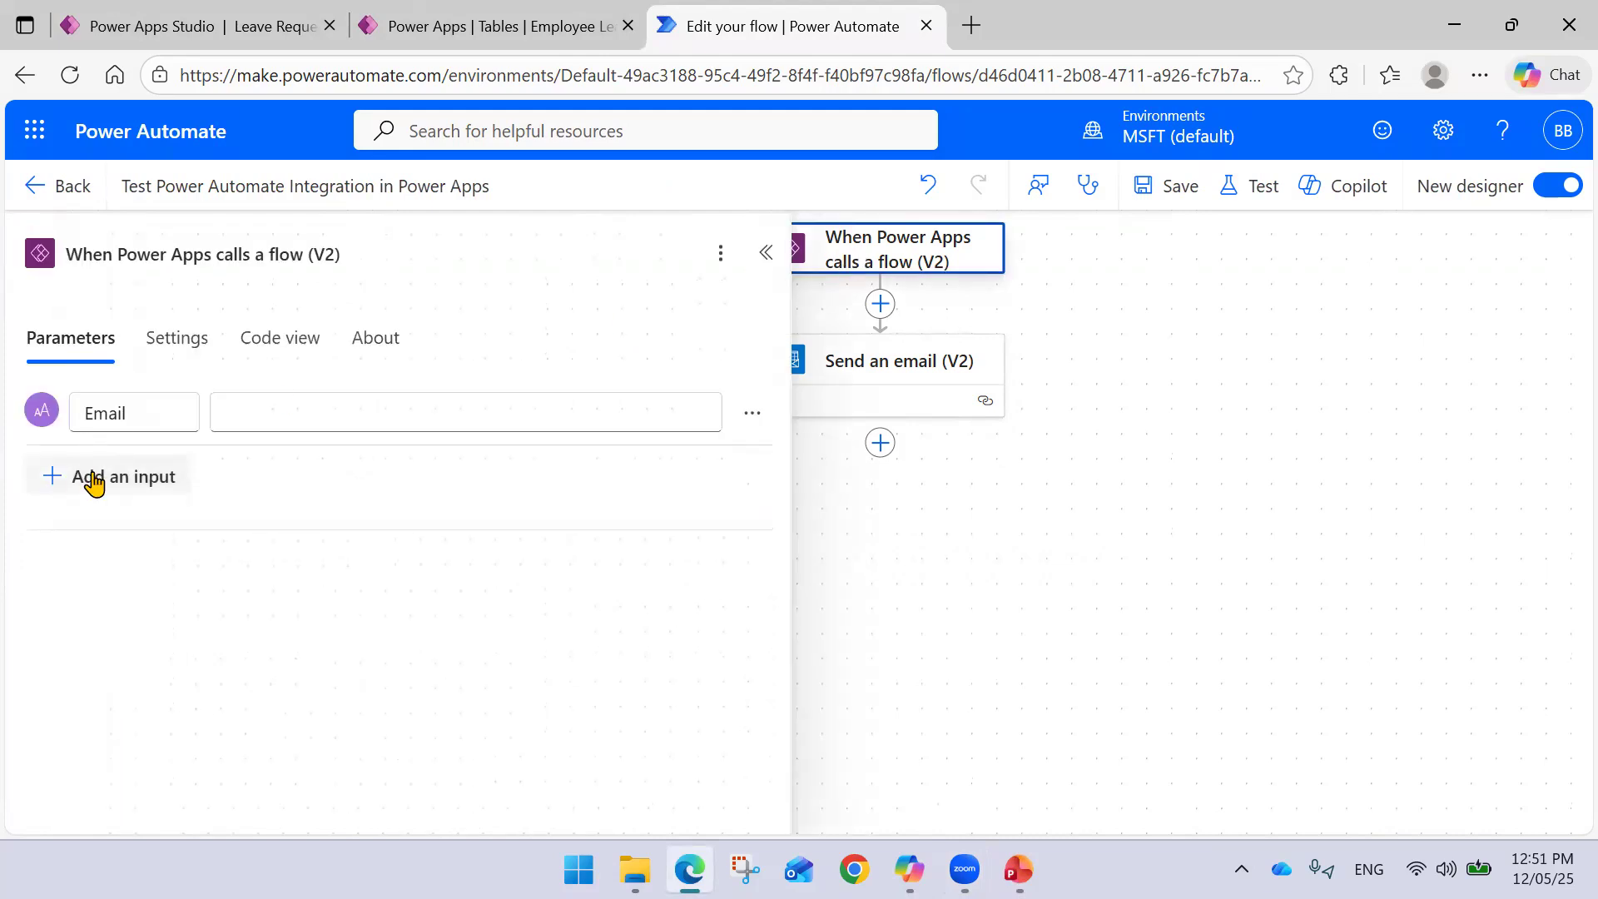
{"action": "left_click", "coordinate": [93, 475]}
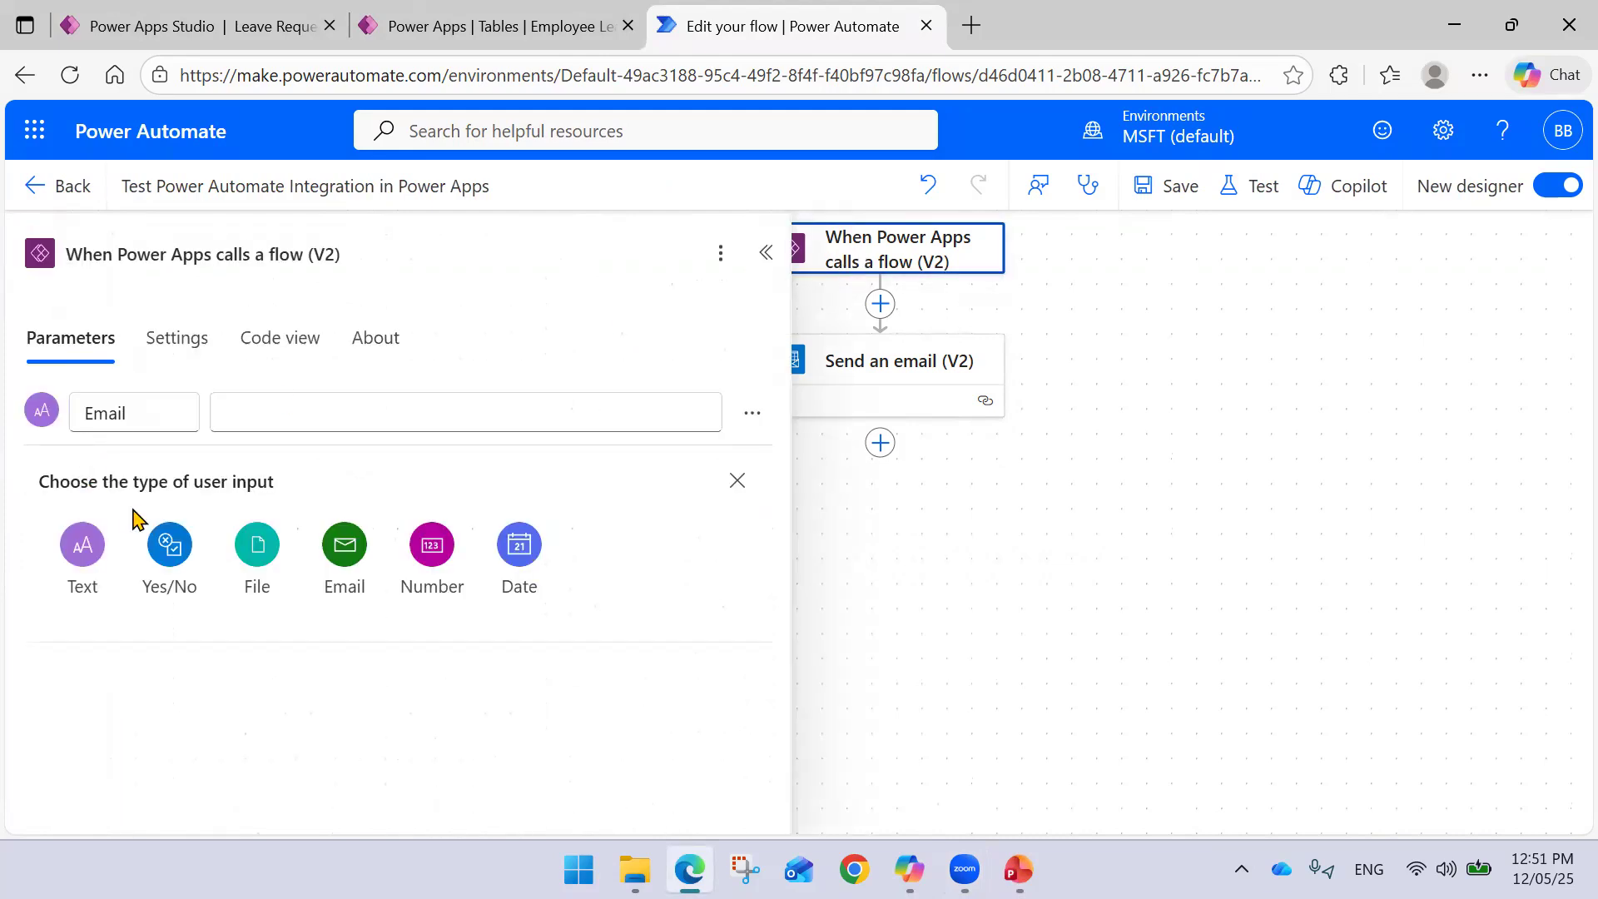
{"action": "left_click", "coordinate": [336, 560]}
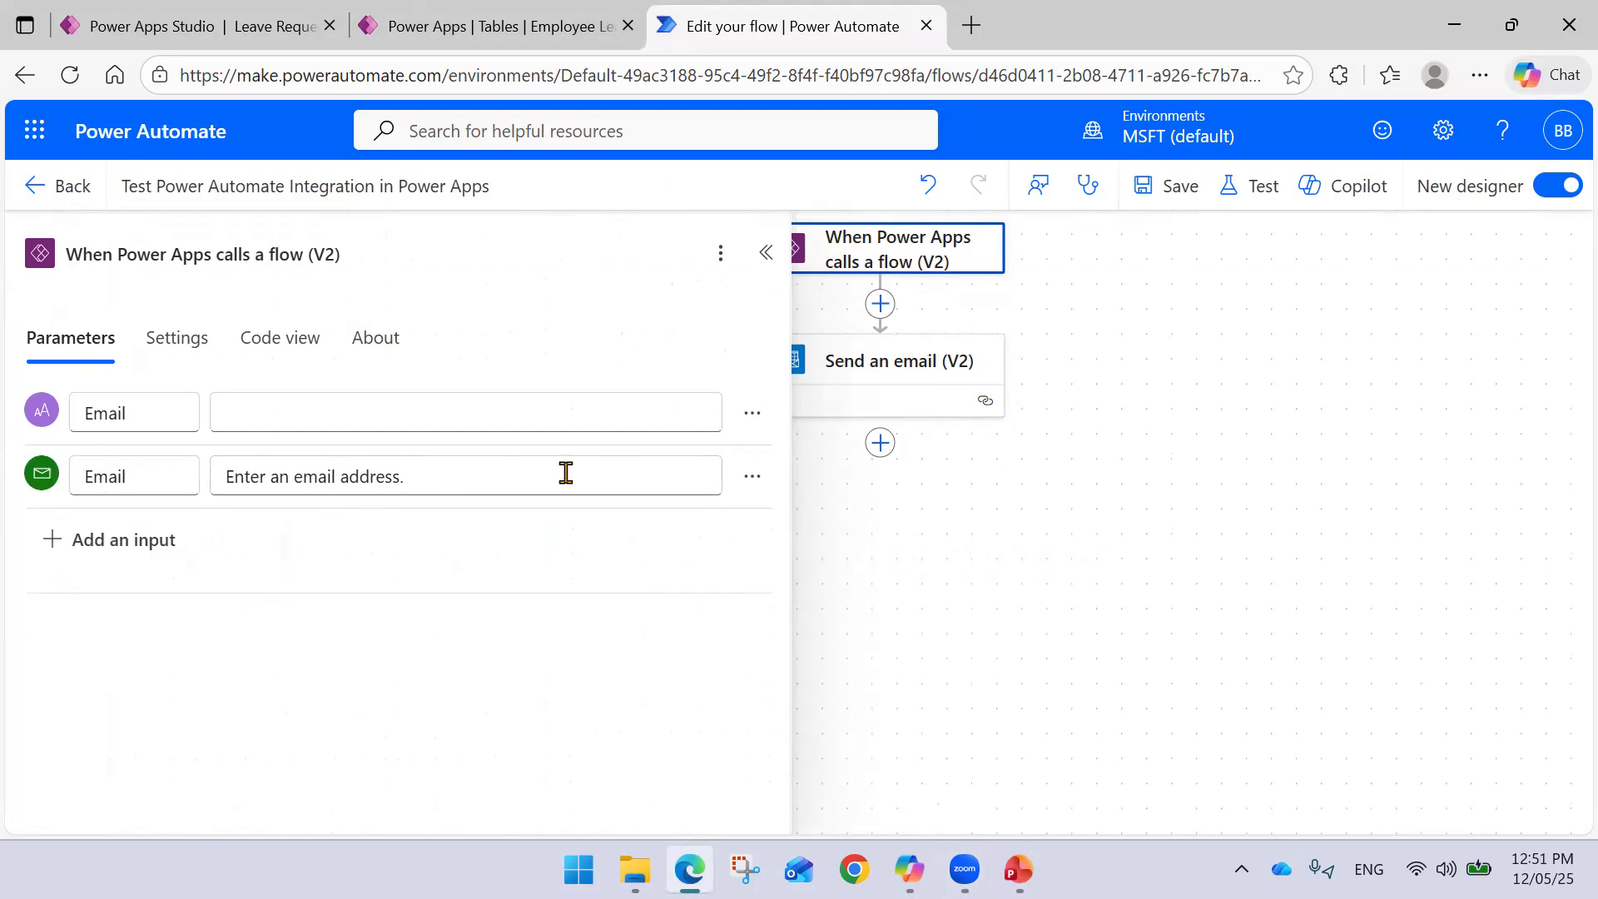
{"action": "left_click", "coordinate": [751, 478]}
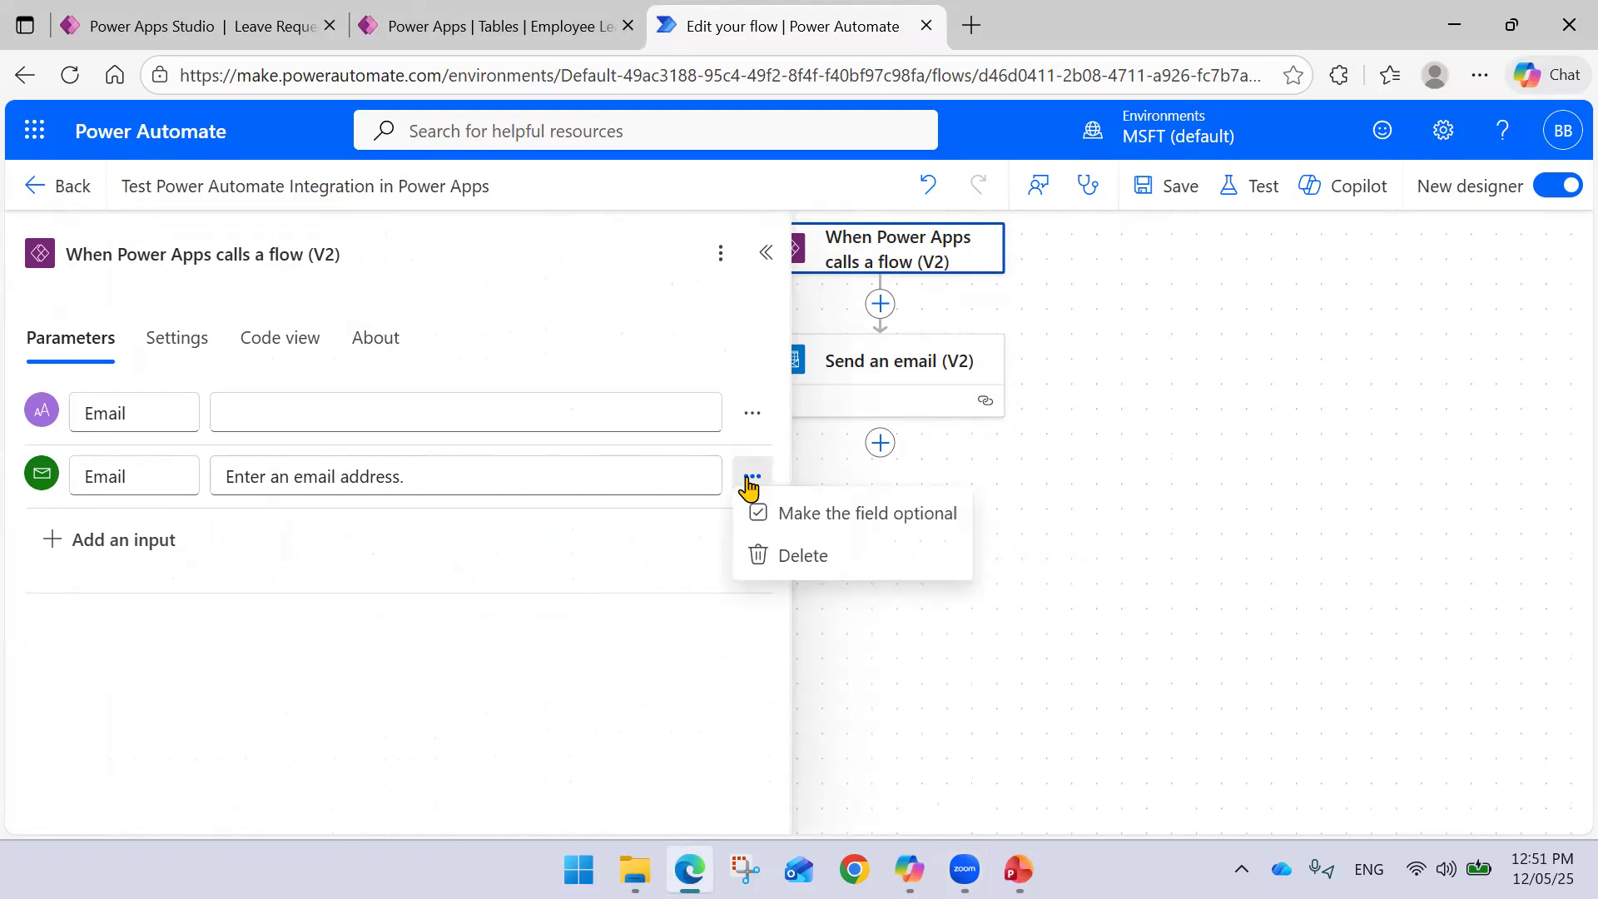
{"action": "left_click", "coordinate": [787, 555]}
{"action": "left_click", "coordinate": [103, 487]}
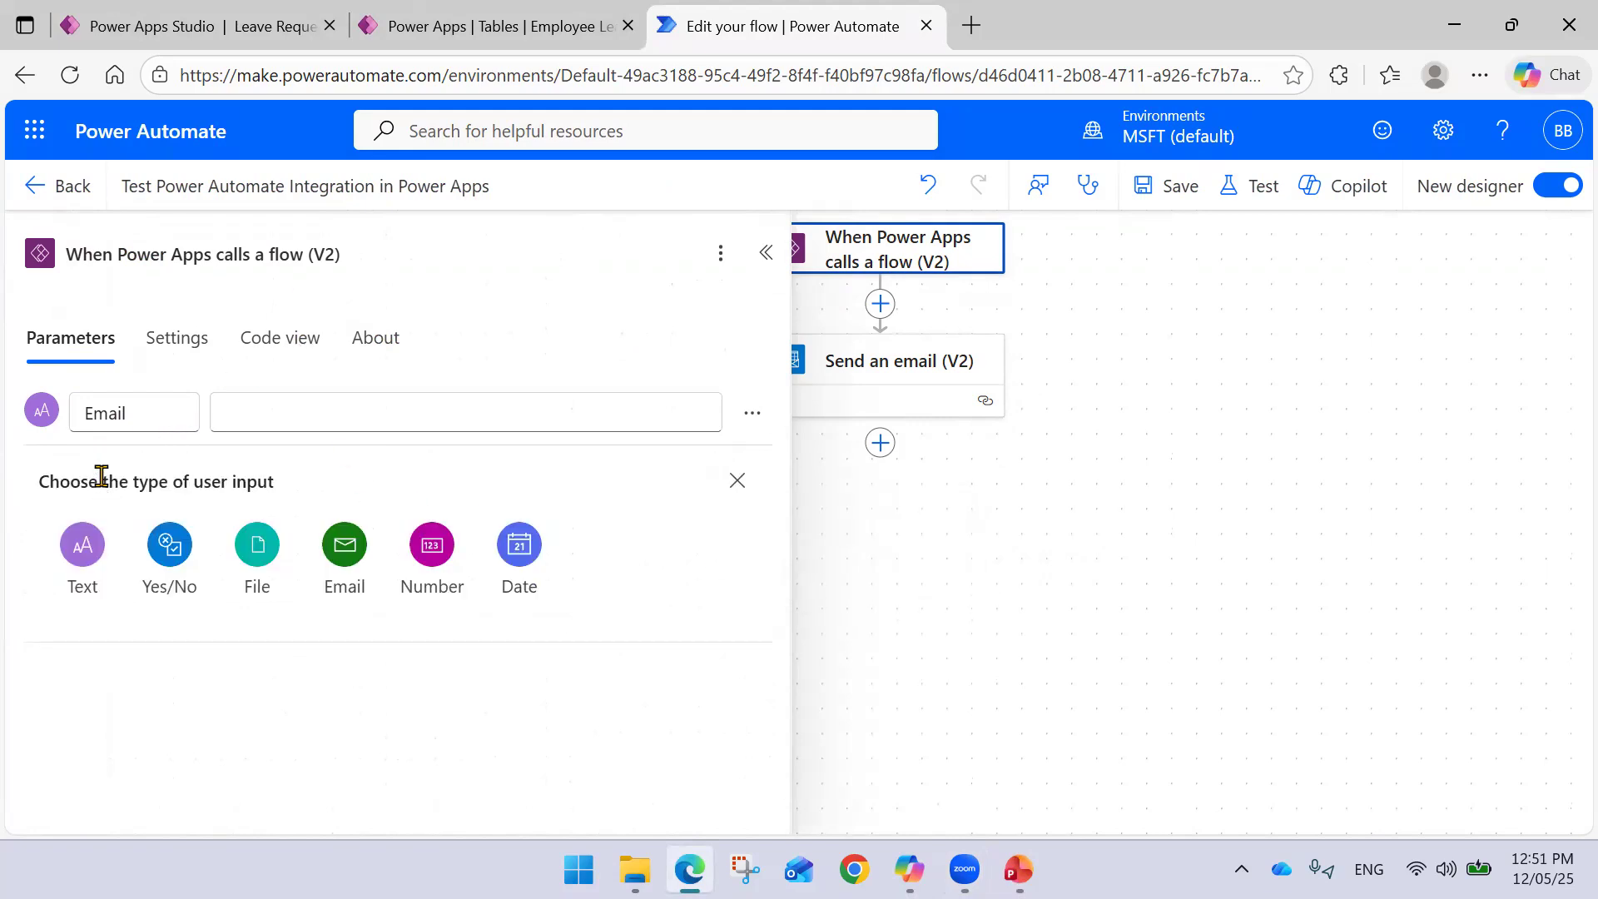
{"action": "left_click", "coordinate": [348, 566]}
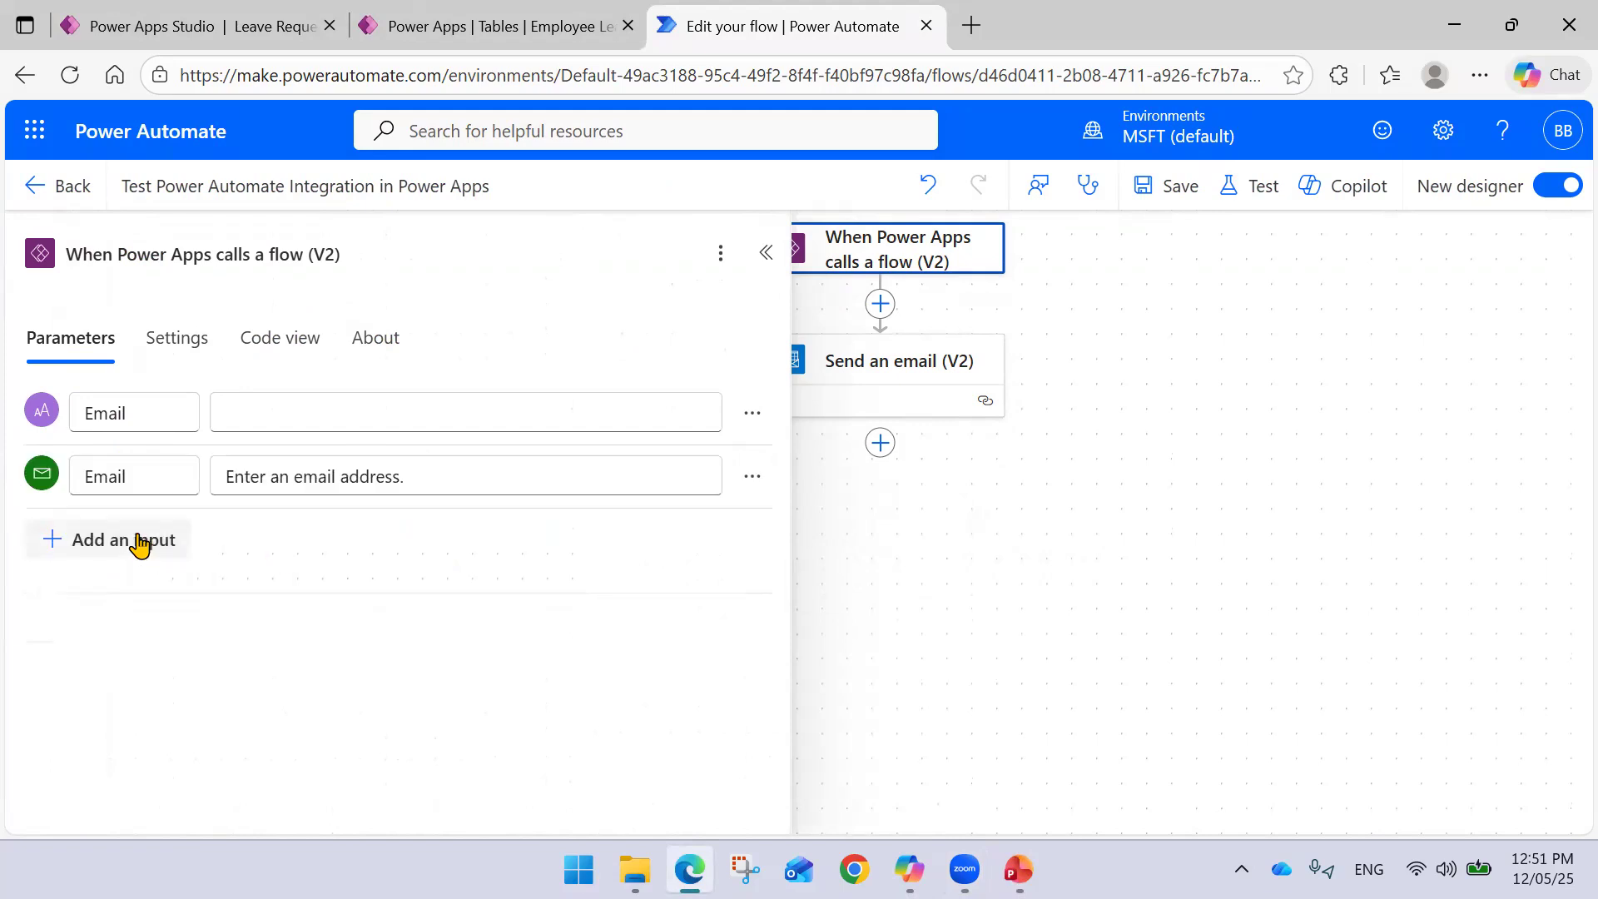
{"action": "left_click", "coordinate": [154, 541]}
{"action": "left_click", "coordinate": [532, 625]}
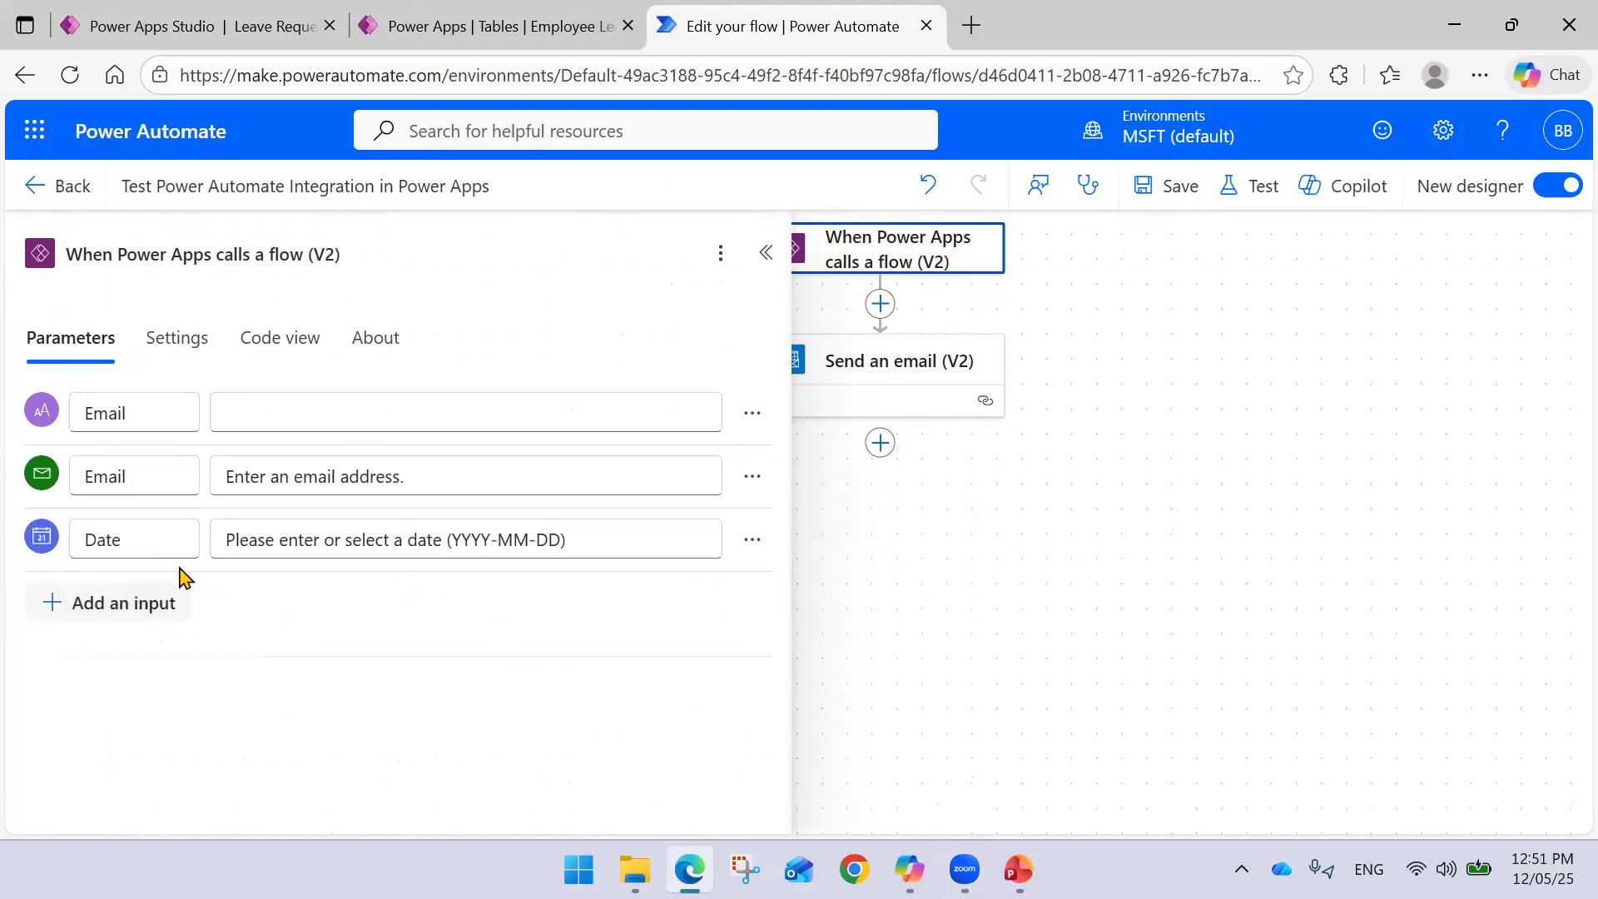
- Clear the Email and Date descriptions, rename the text input to Employee ID, and save
{"action": "left_click_drag", "start_coordinate": [360, 465], "coordinate": [168, 461]}
{"action": "key", "text": "BackSpace"}
{"action": "left_click_drag", "start_coordinate": [617, 546], "coordinate": [171, 542]}
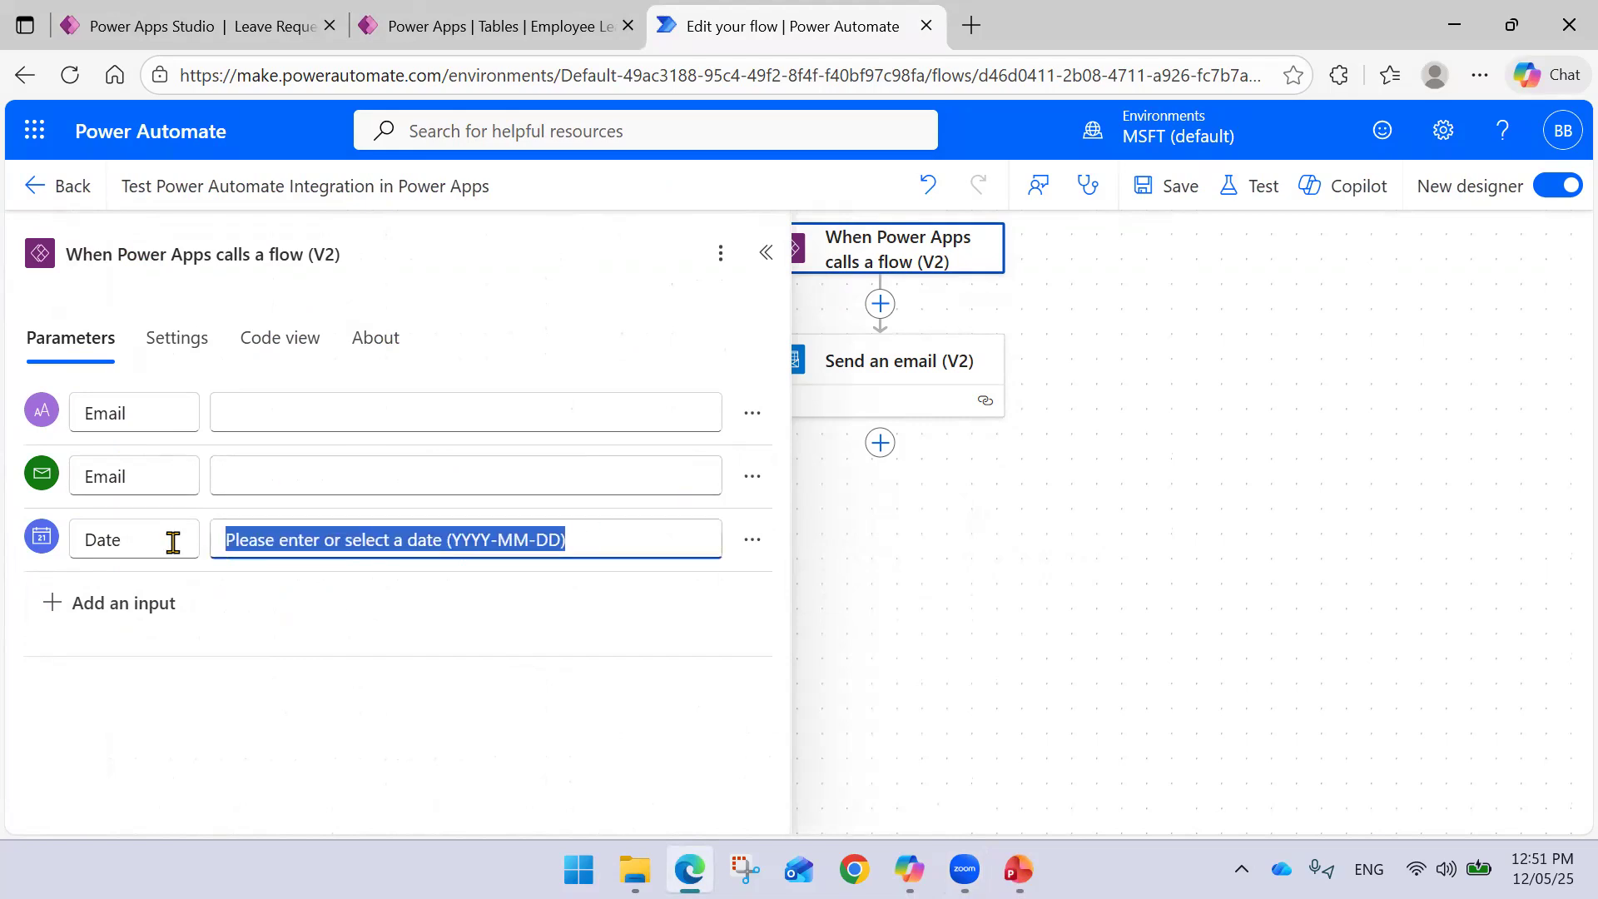
{"action": "key", "text": "BackSpace"}
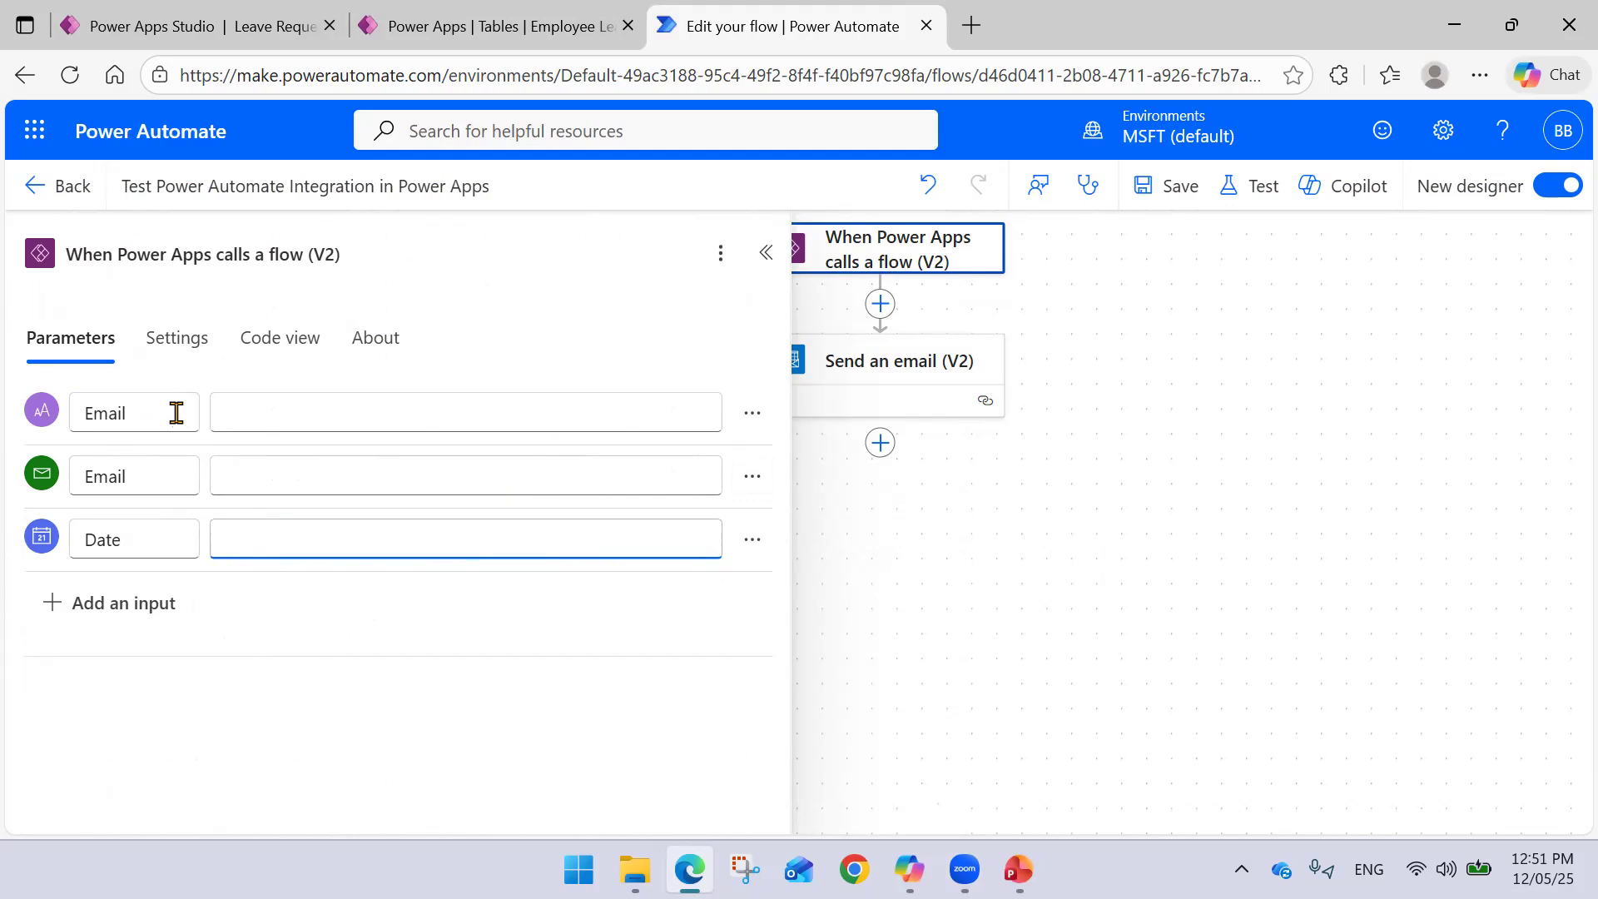
{"action": "left_click_drag", "start_coordinate": [177, 413], "coordinate": [4, 412]}
{"action": "type", "text": "Employee ID"}
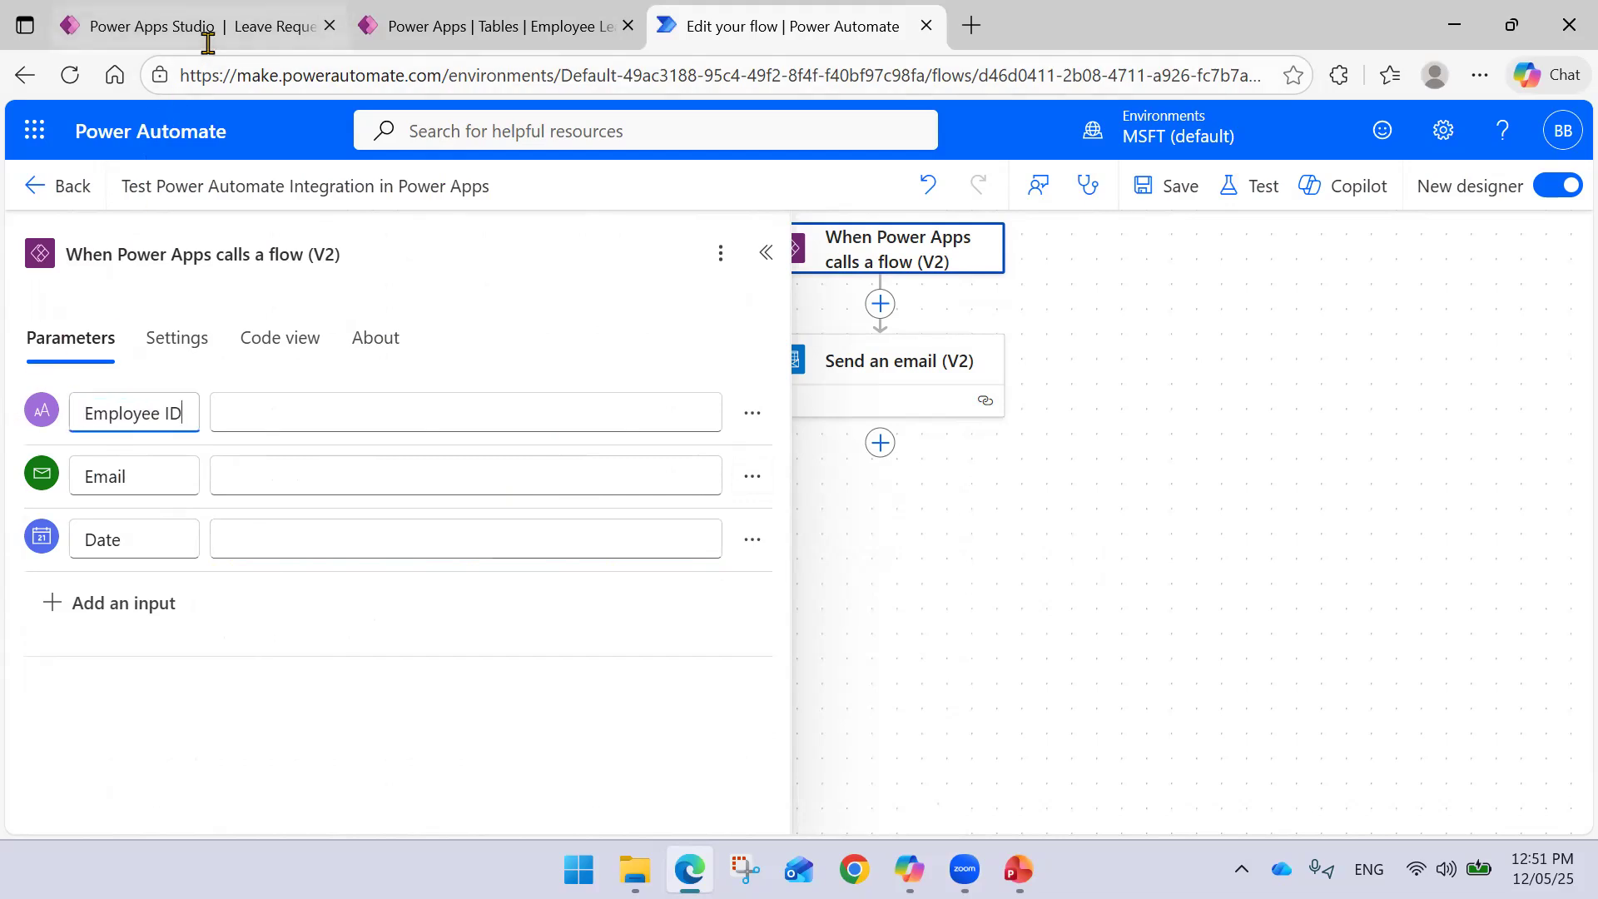
{"action": "left_click", "coordinate": [765, 252]}
{"action": "left_click", "coordinate": [1169, 187]}
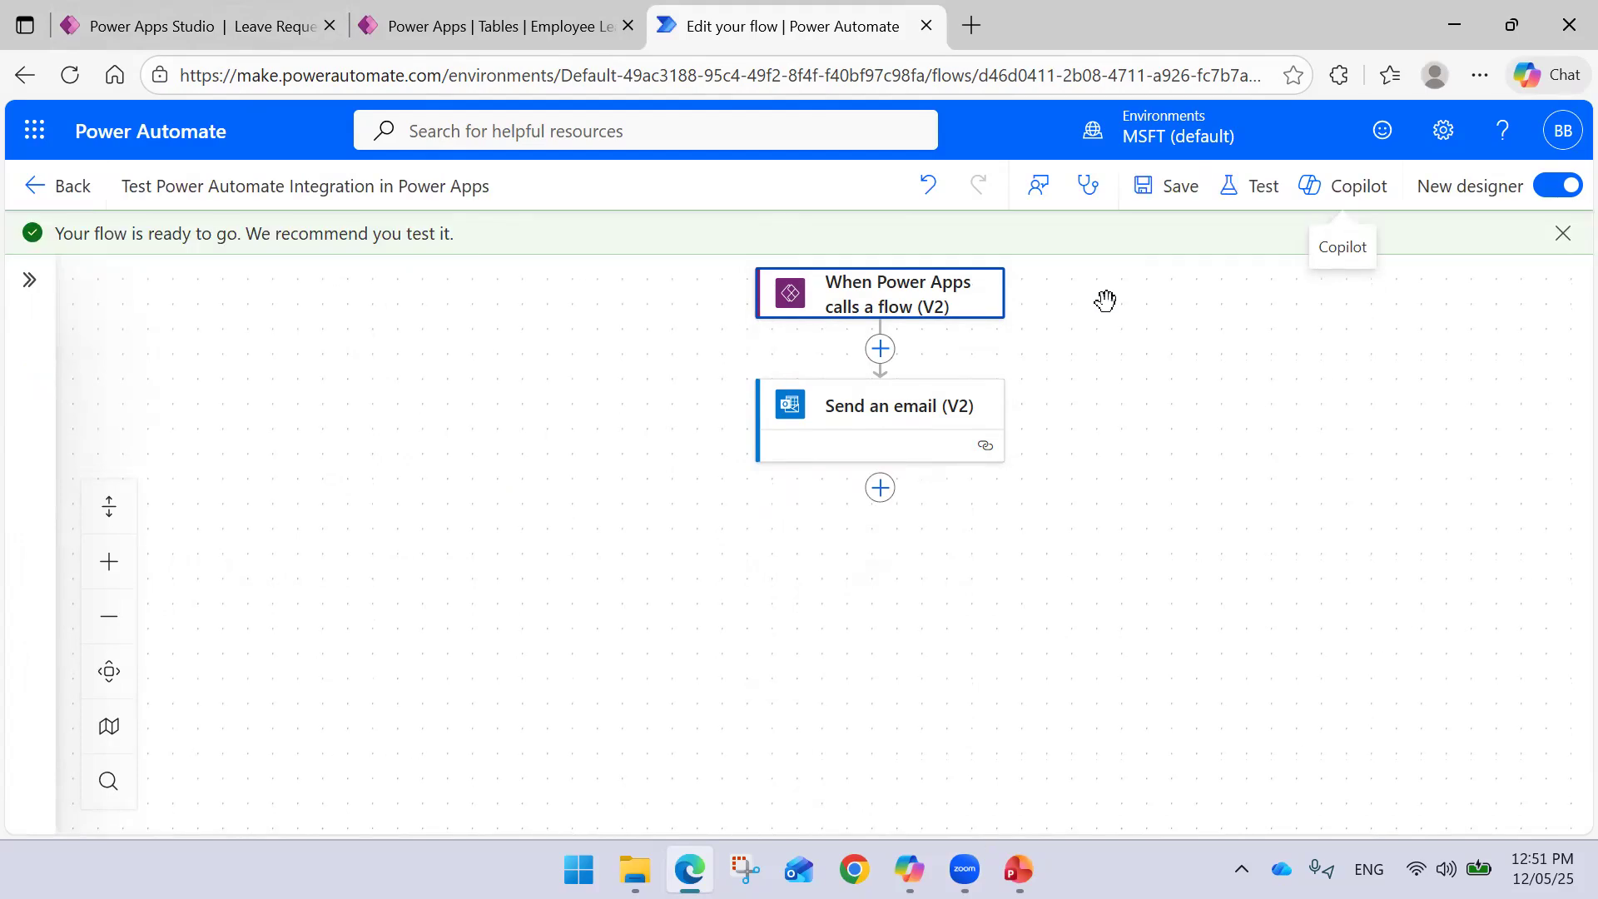
- Open the Submit Leave Request button's OnSelect formula and try an Employee ID argument in Run
{"action": "left_click", "coordinate": [228, 36]}
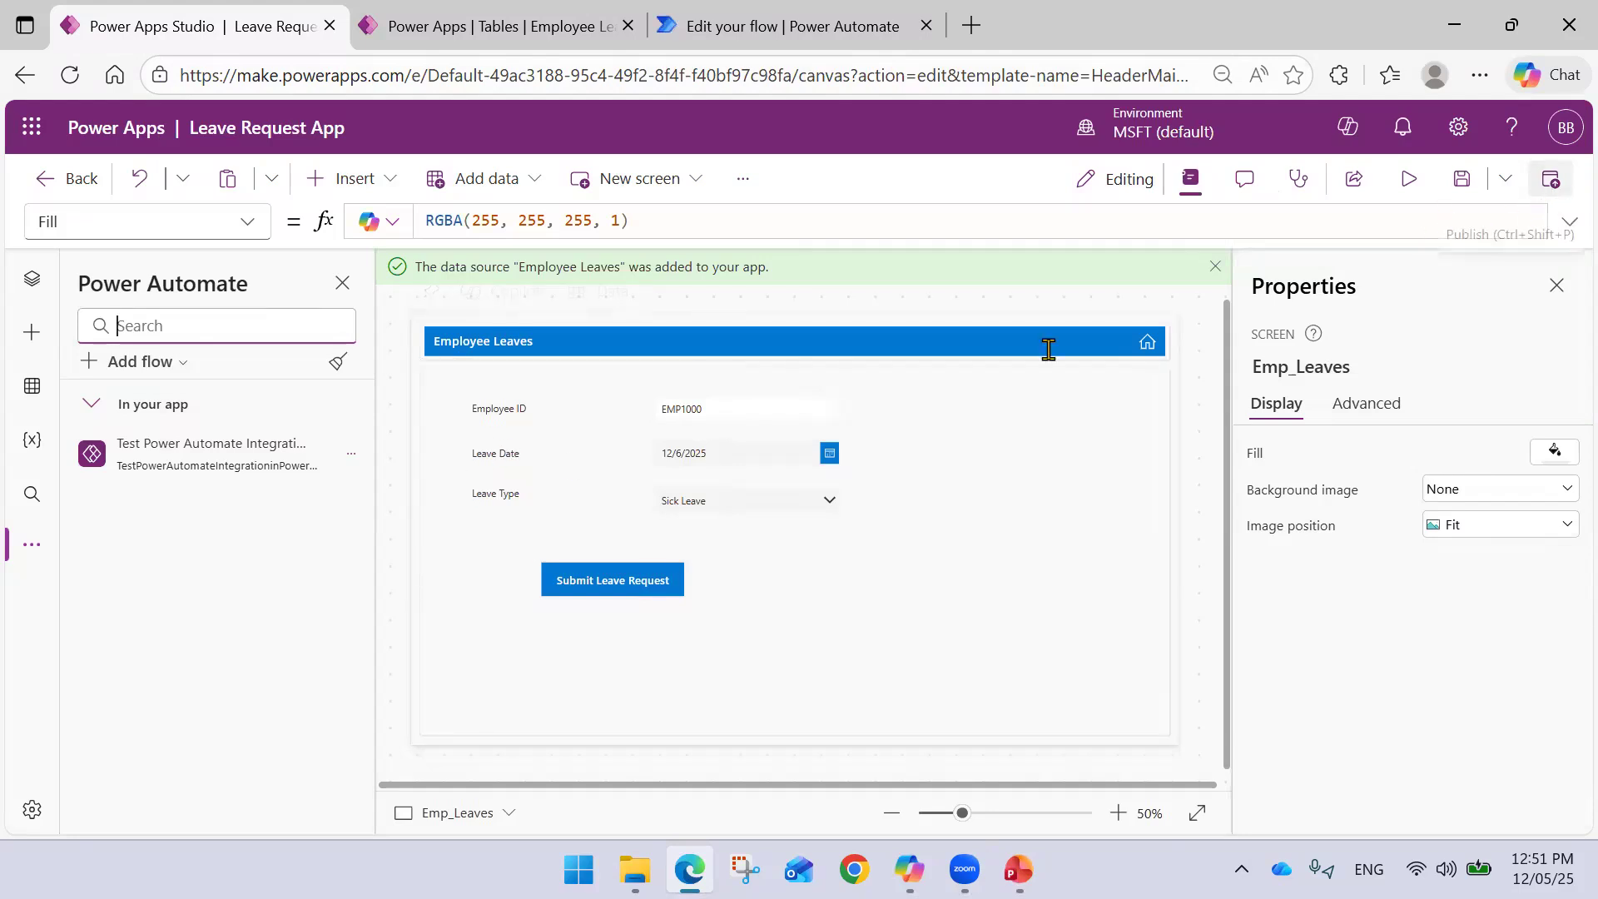
{"action": "left_click", "coordinate": [612, 582]}
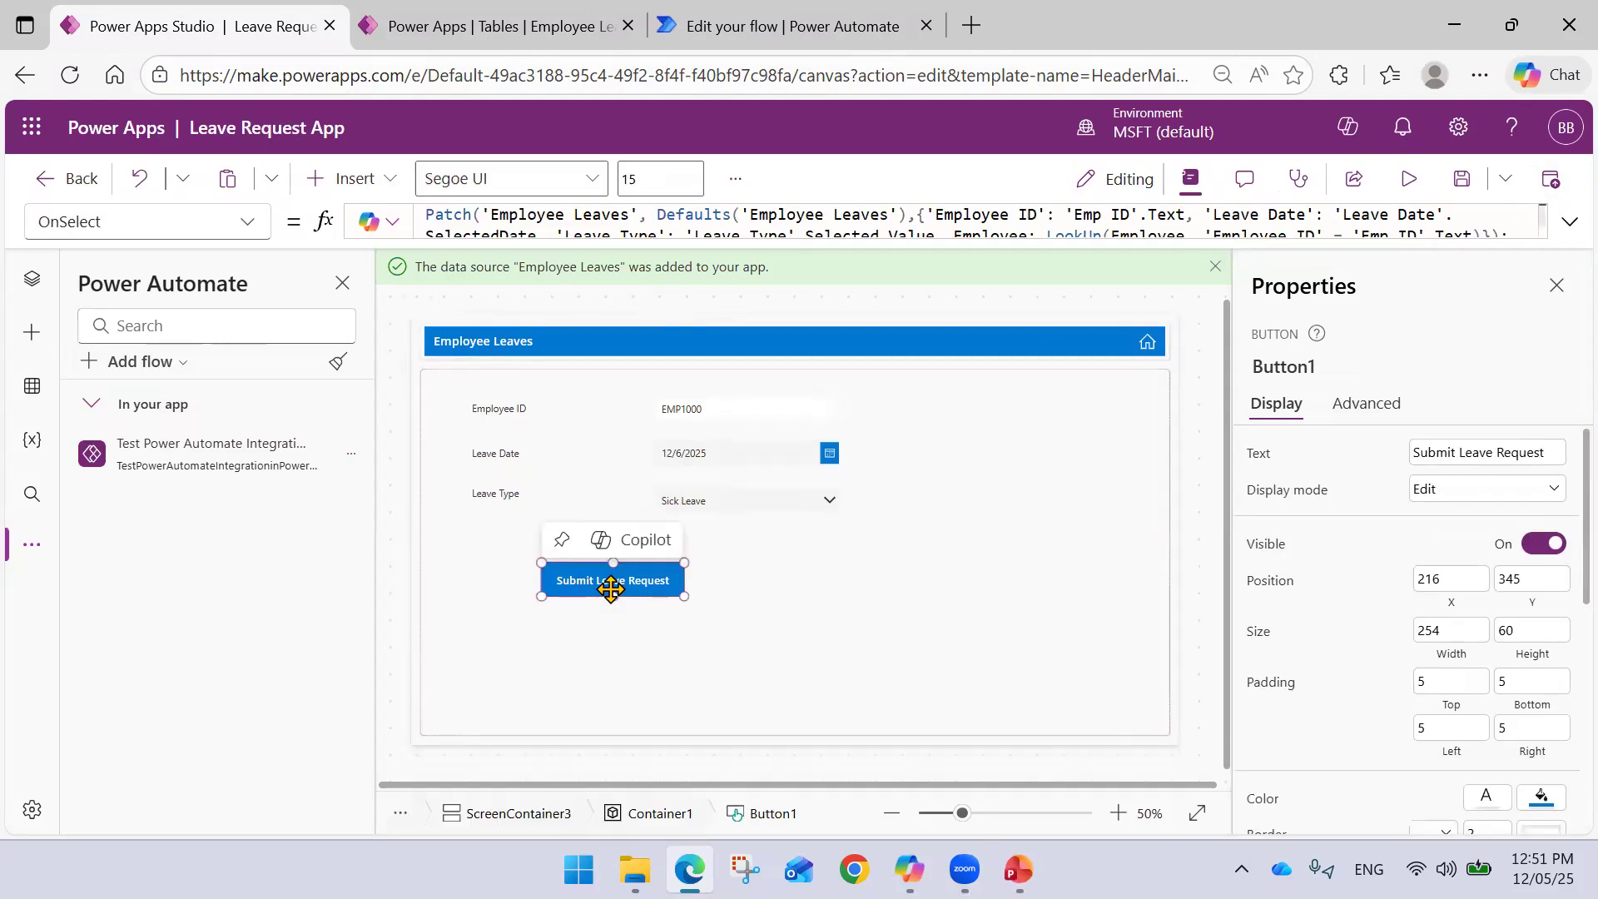
{"action": "left_click", "coordinate": [1569, 223]}
{"action": "left_click", "coordinate": [837, 278]}
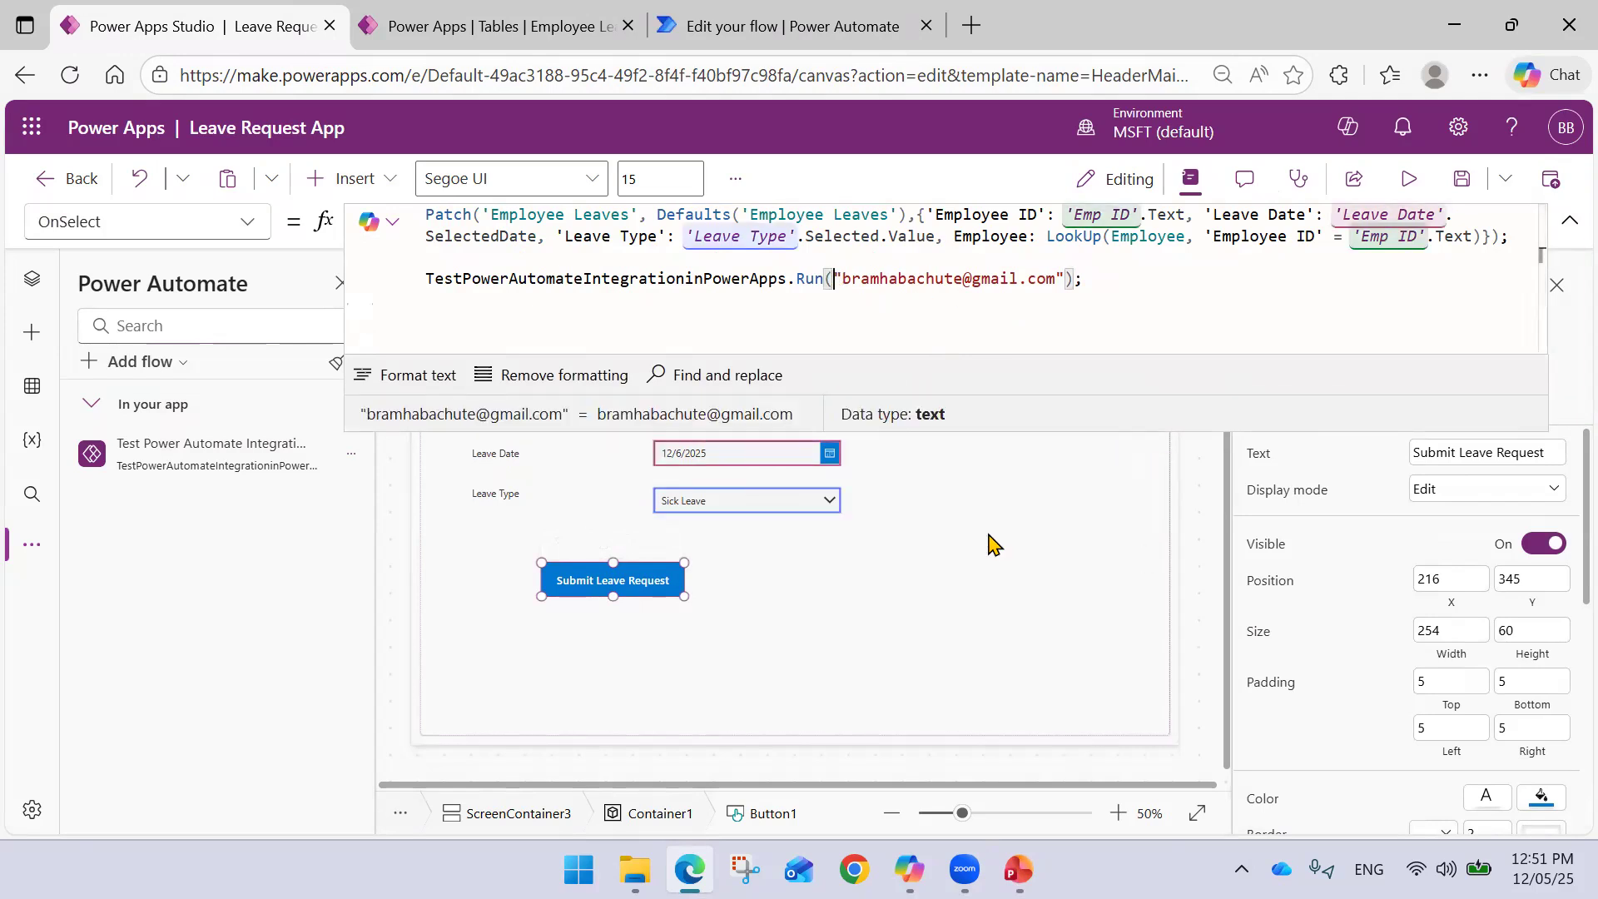
{"action": "type", "text": "Empl"}
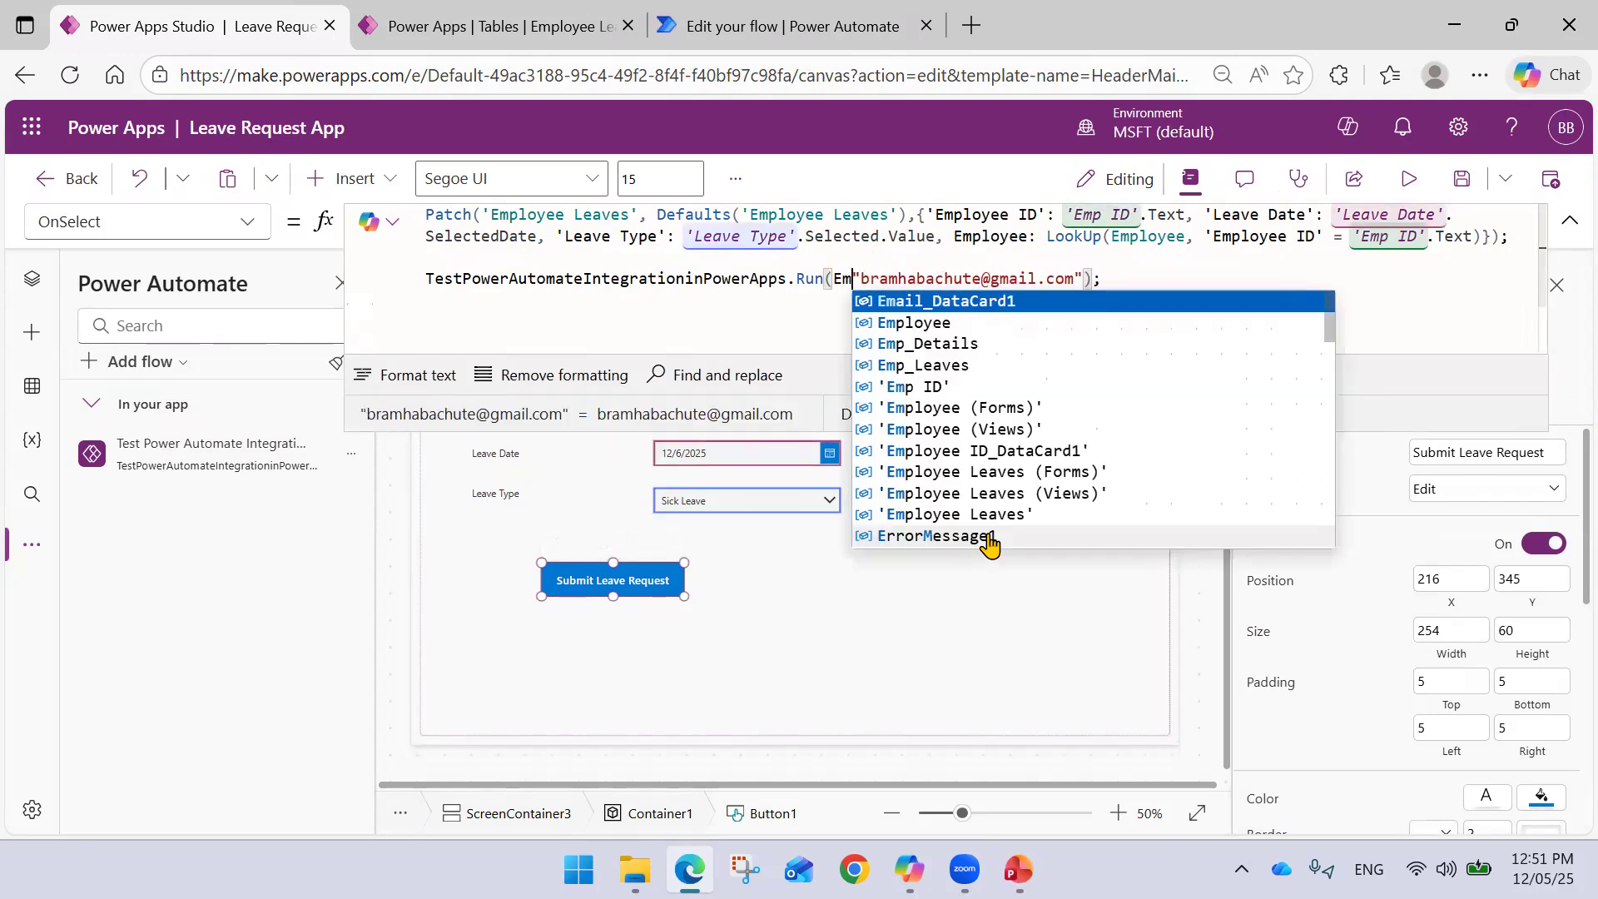
{"action": "key", "text": "Down"}
{"action": "key", "text": "Down"}
{"action": "key", "text": "Down"}
{"action": "key", "text": "Down"}
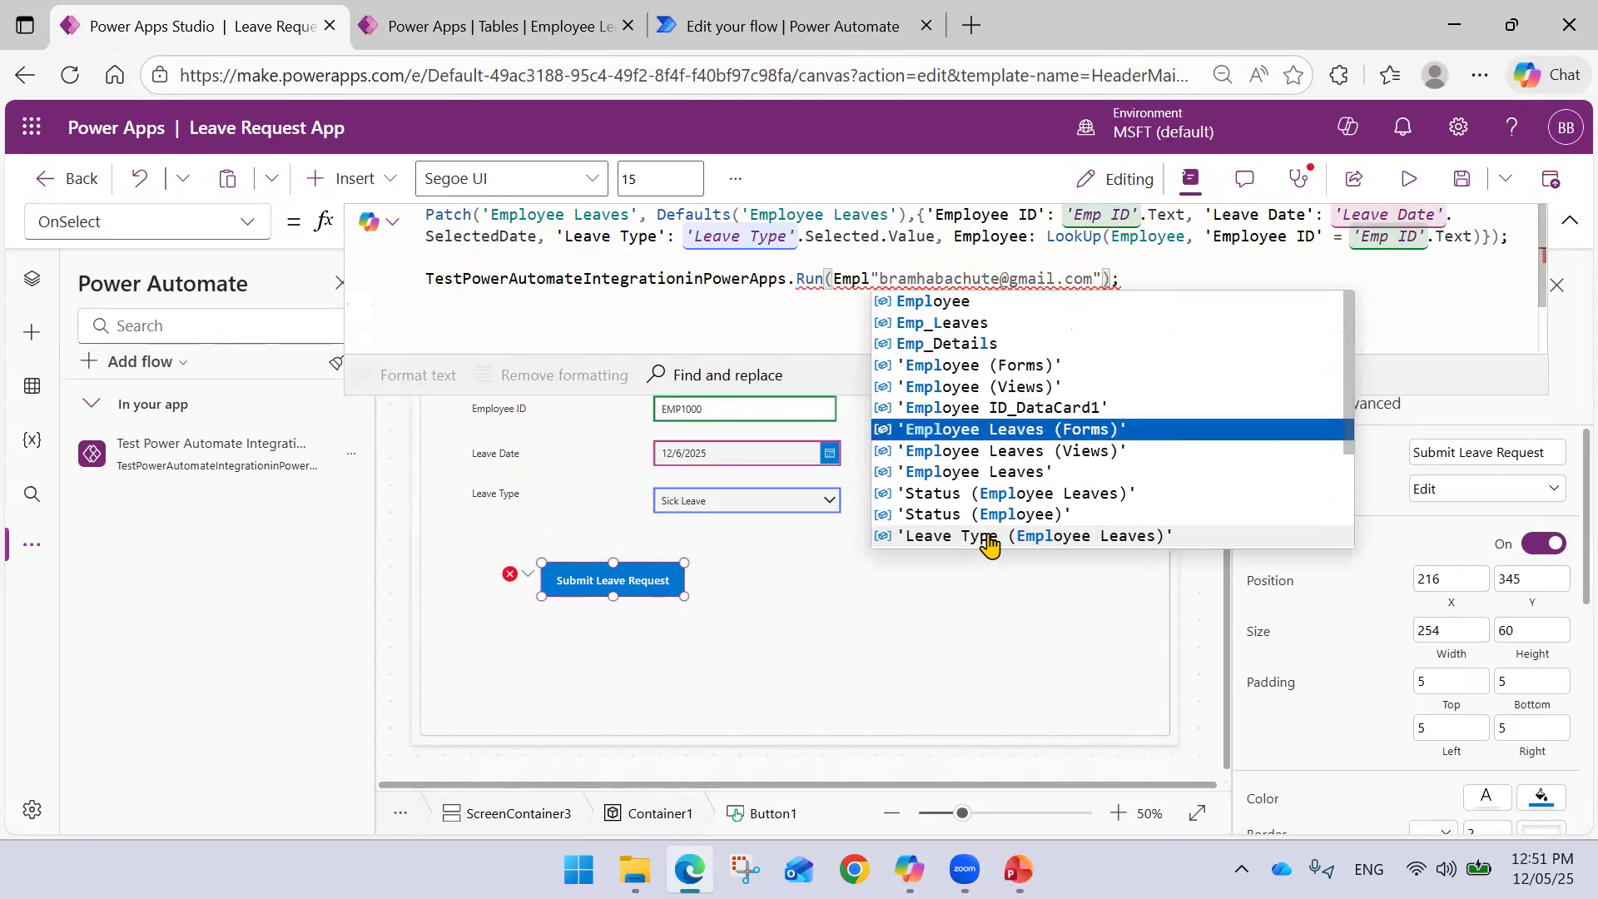
{"action": "key", "text": "Down"}
{"action": "key", "text": "Down"}
{"action": "key", "text": "Down"}
{"action": "key", "text": "Down"}
{"action": "key", "text": "Down"}
{"action": "key", "text": "Down"}
{"action": "key", "text": "Down"}
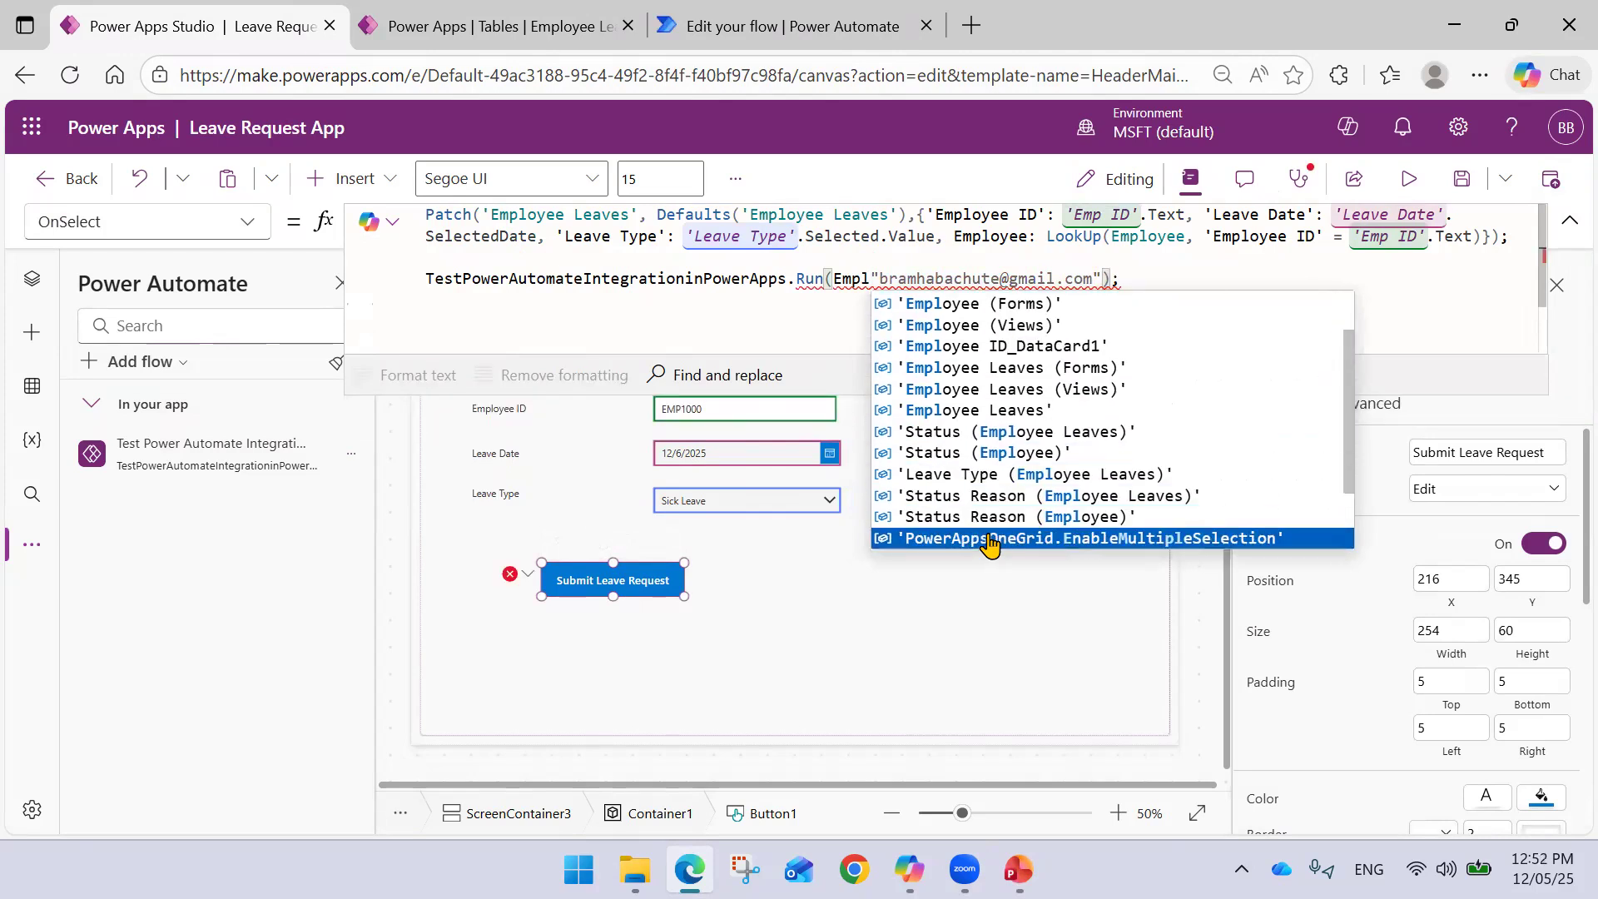
{"action": "type", "text": "oyee"}
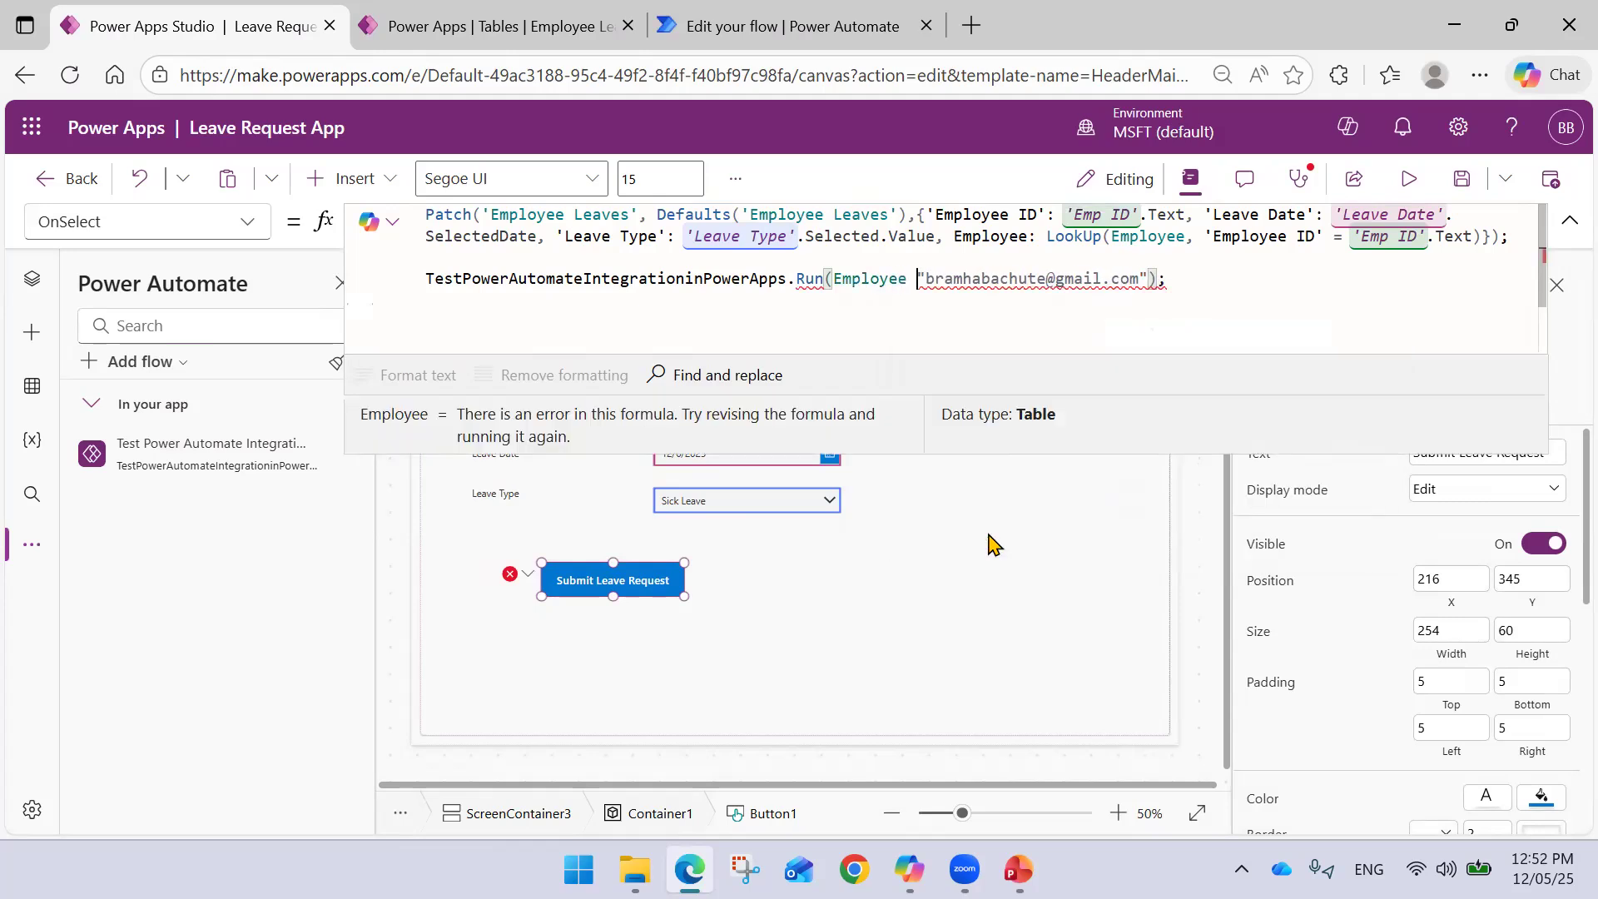
{"action": "key", "text": "BackSpace"}
{"action": "type", "text": ","}
{"action": "key", "text": "Left"}
{"action": "type", "text": "ID"}
- Make 'Emp ID'.Text the first Run() argument, keeping the e-mail string after it
{"action": "key", "text": "BackSpace"}
{"action": "key", "text": "BackSpace"}
{"action": "key", "text": "BackSpace"}
{"action": "key", "text": "BackSpace"}
{"action": "key", "text": "BackSpace"}
{"action": "key", "text": "BackSpace"}
{"action": "key", "text": "BackSpace"}
{"action": "key", "text": "BackSpace"}
{"action": "key", "text": "BackSpace"}
{"action": "key", "text": "BackSpace"}
{"action": "key", "text": "BackSpace"}
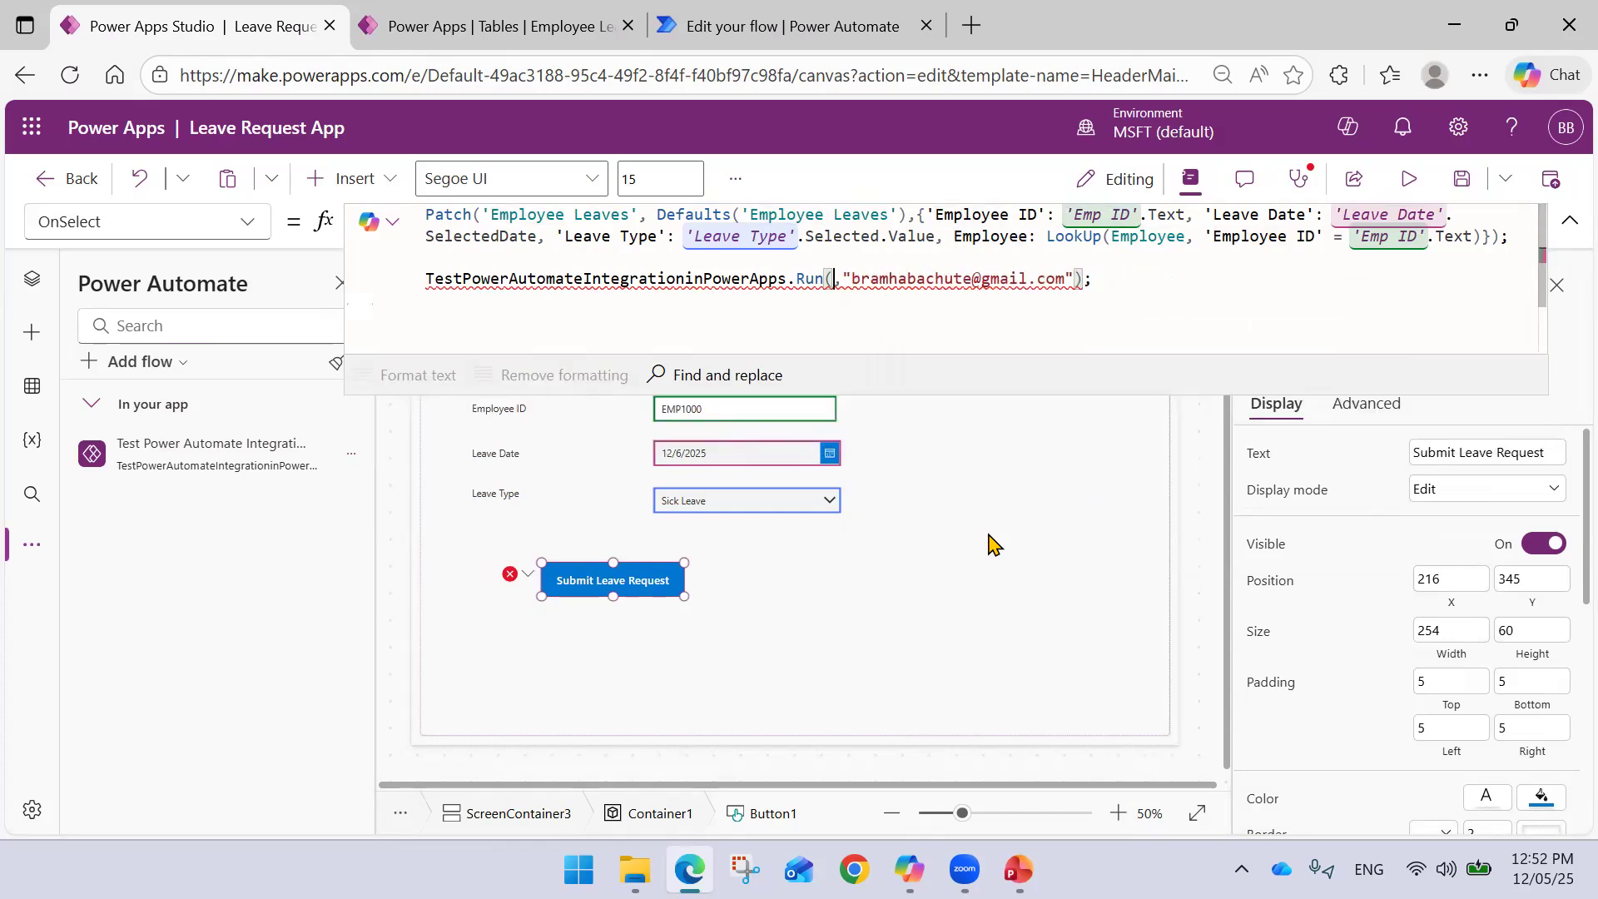
{"action": "type", "text": "Emp"}
{"action": "key", "text": "Down"}
{"action": "key", "text": "Down"}
{"action": "key", "text": "Down"}
{"action": "key", "text": "Tab"}
{"action": "type", "text": "."}
{"action": "key", "text": "Tab"}
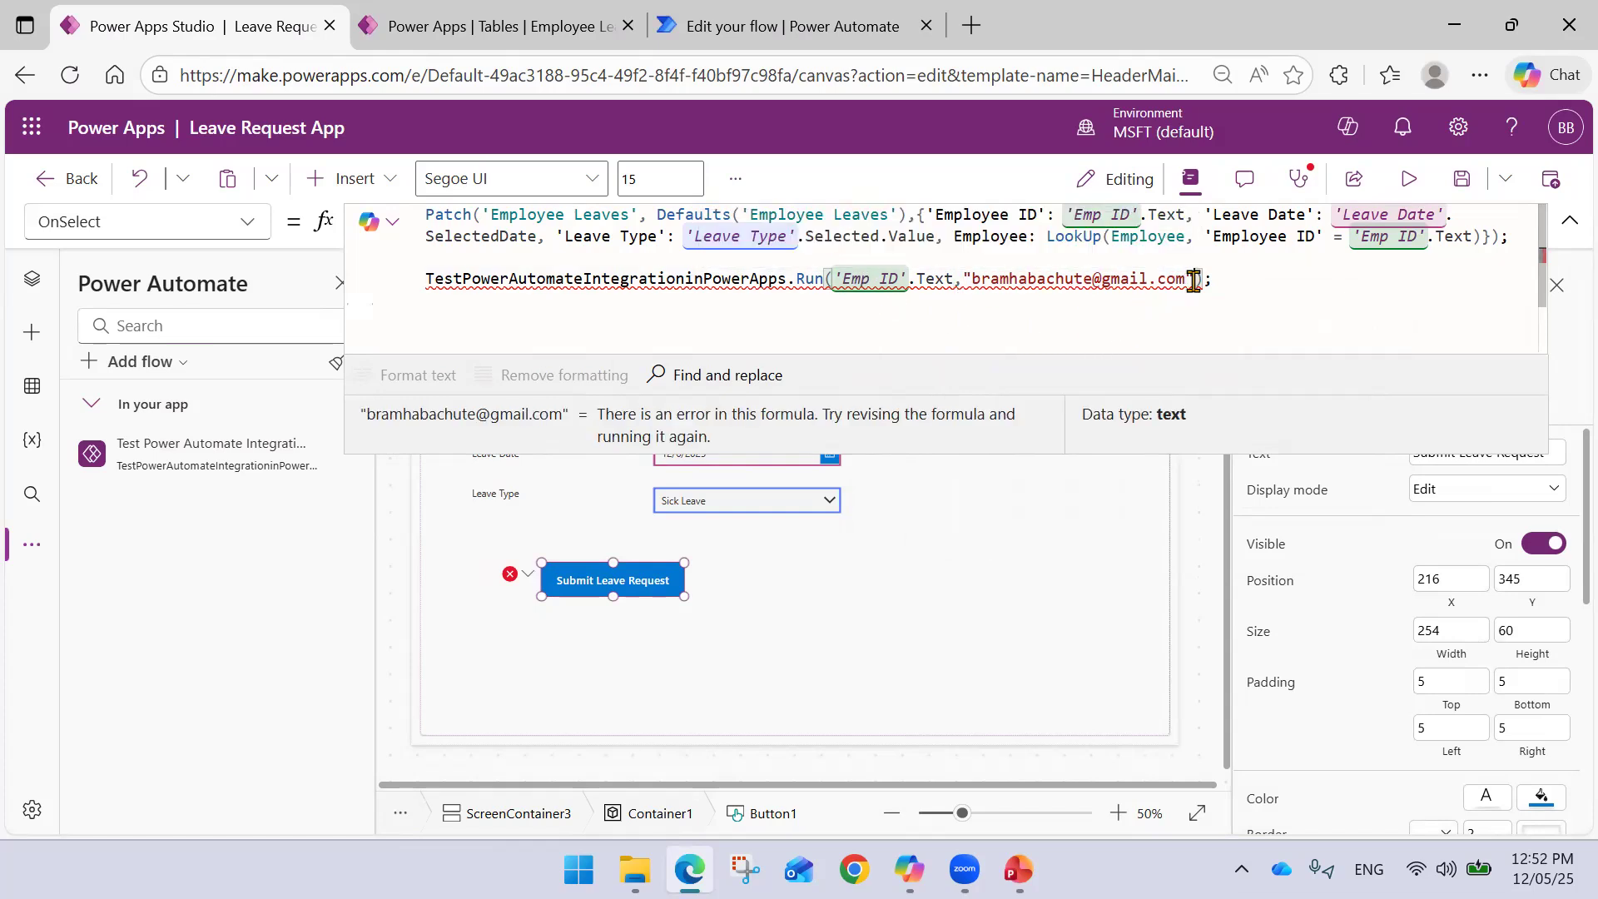
{"action": "mouse_move", "coordinate": [1146, 279]}
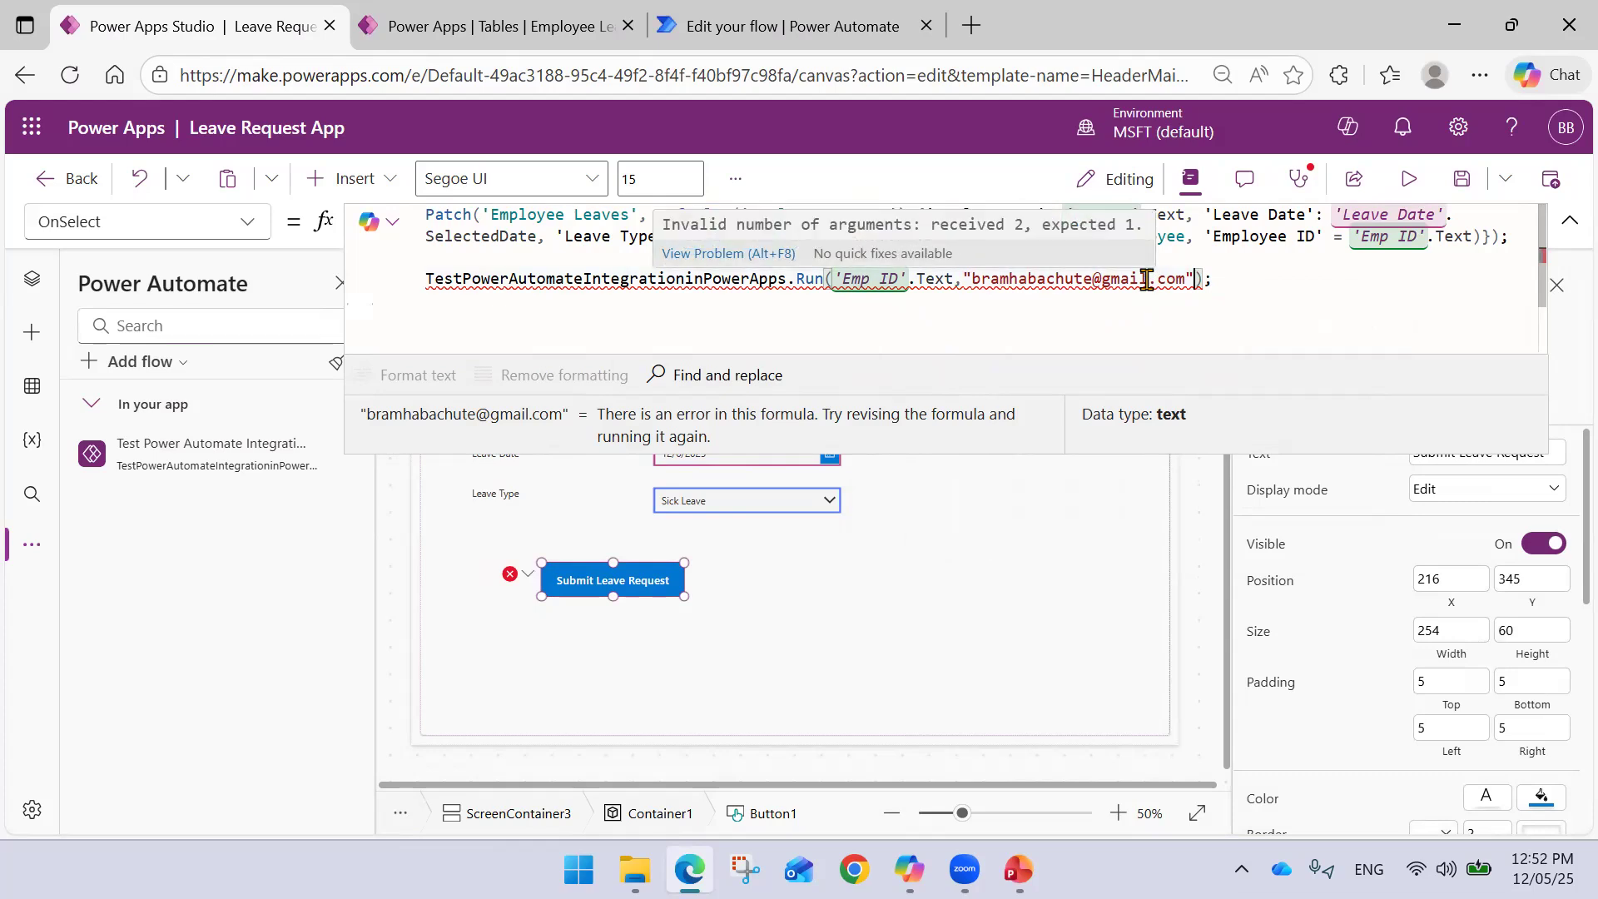
- Save the flow in Power Automate and refresh the connected flow in Power Apps
{"action": "left_click", "coordinate": [279, 561]}
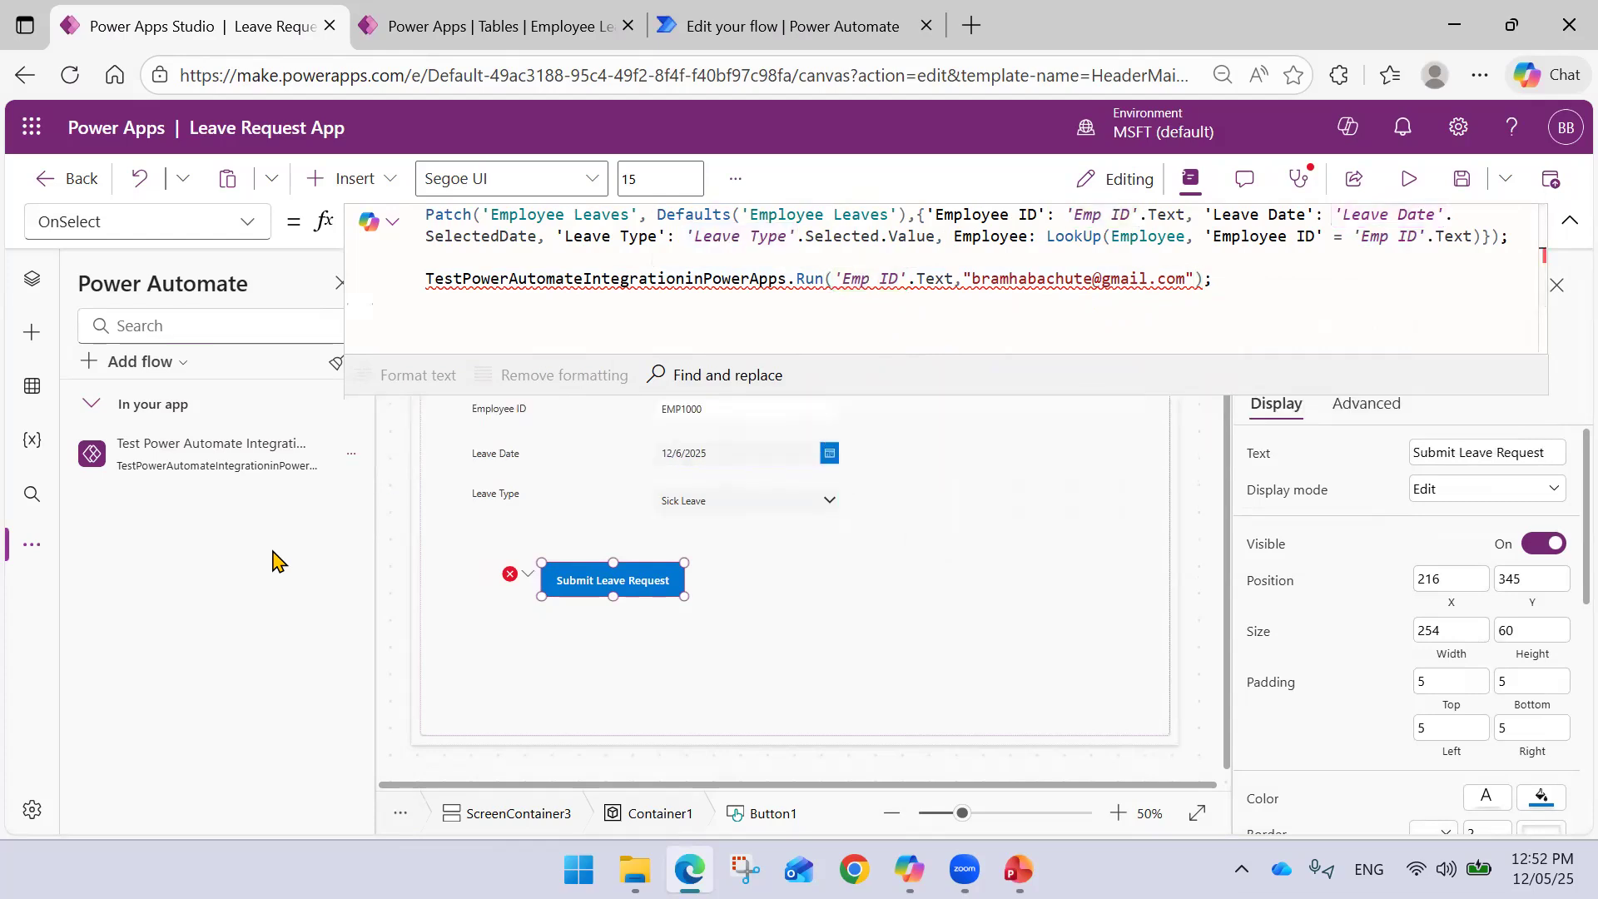
{"action": "left_click", "coordinate": [350, 456]}
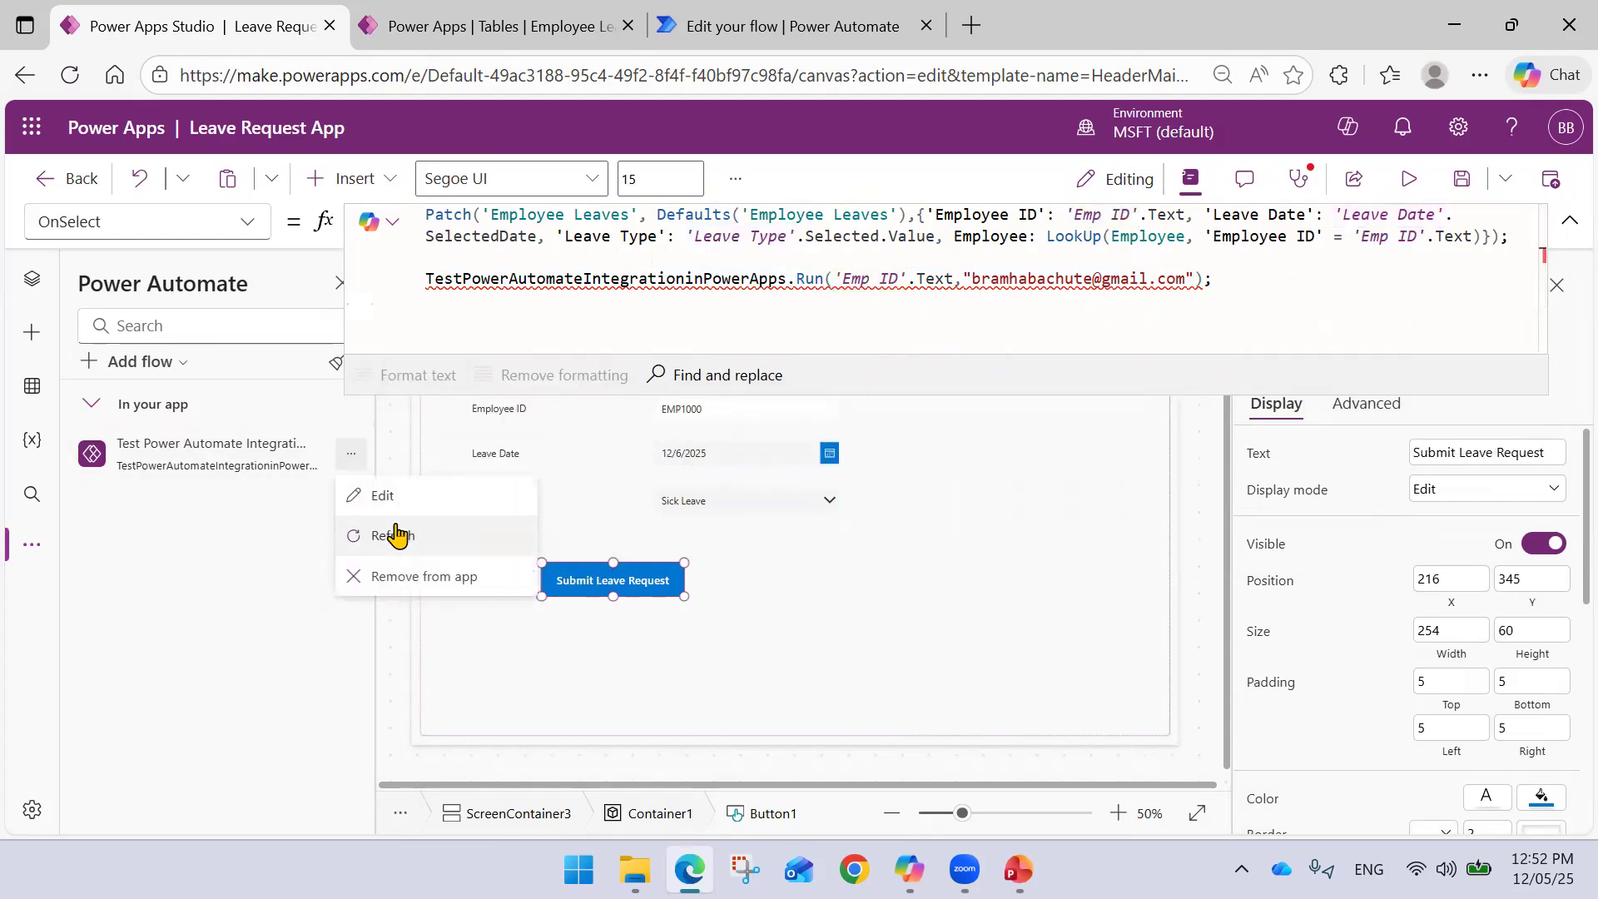
{"action": "left_click", "coordinate": [395, 535]}
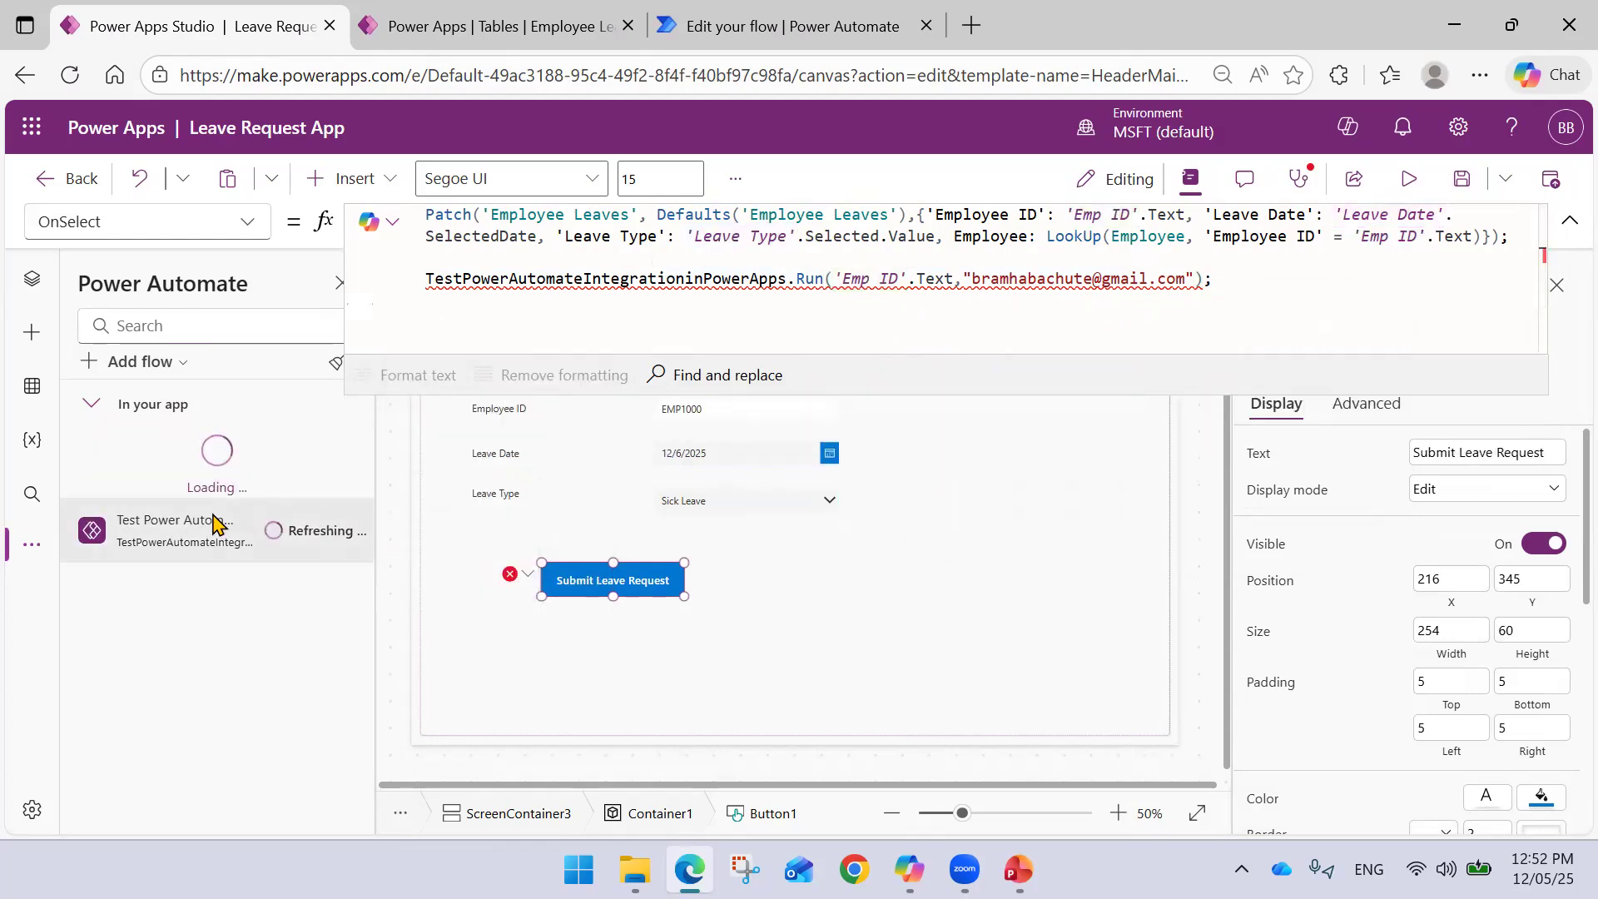
{"action": "left_click", "coordinate": [732, 26]}
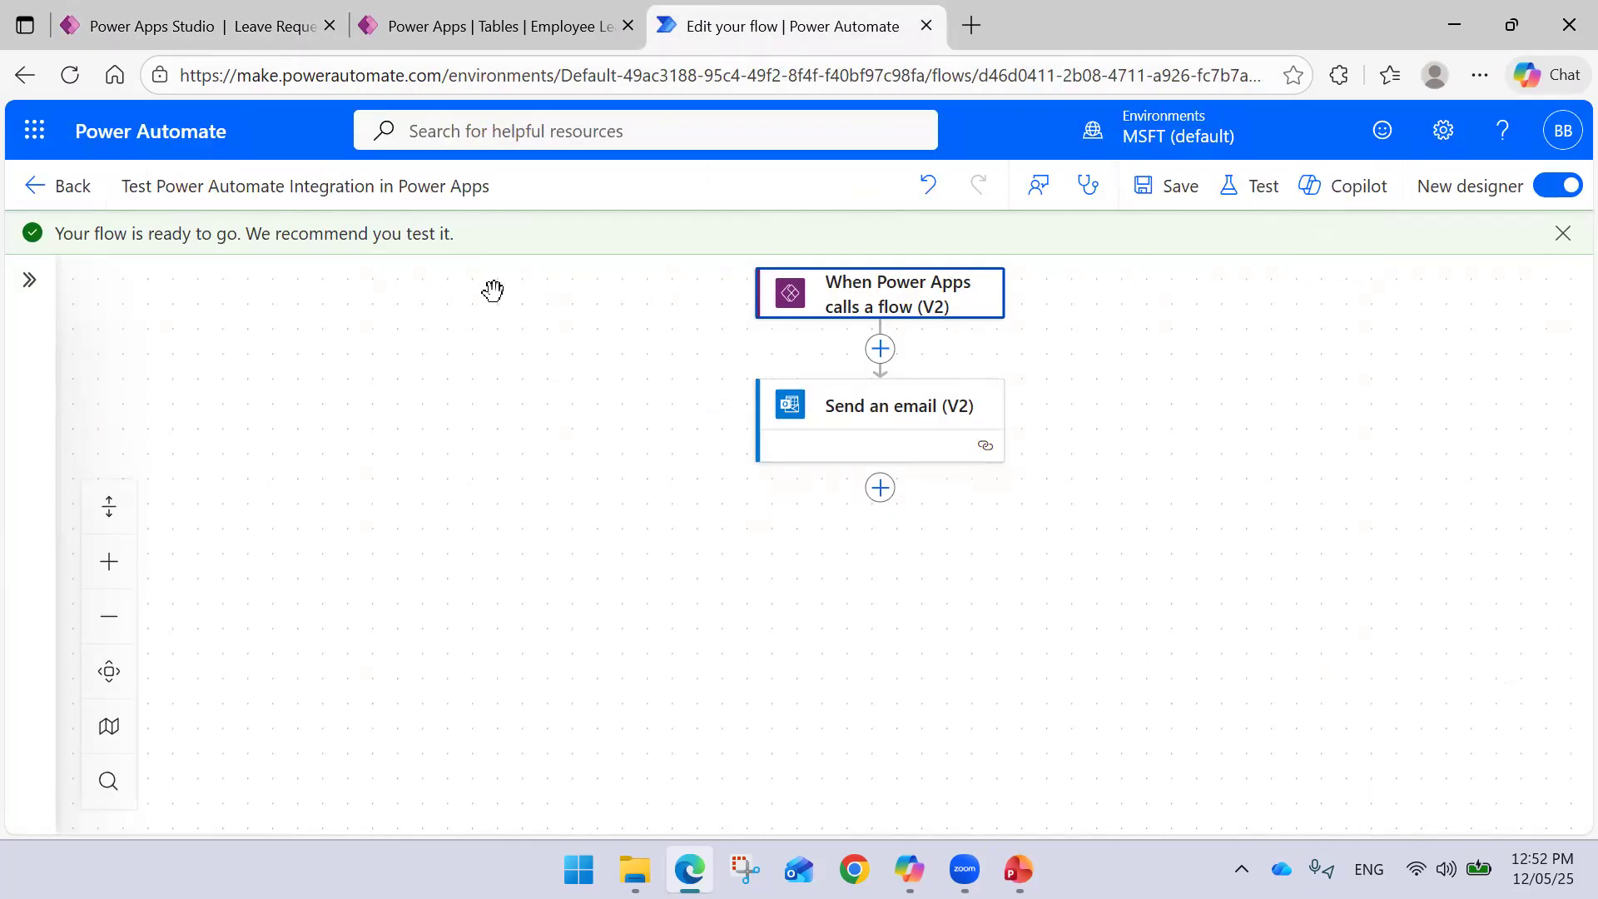
{"action": "left_click", "coordinate": [1173, 187]}
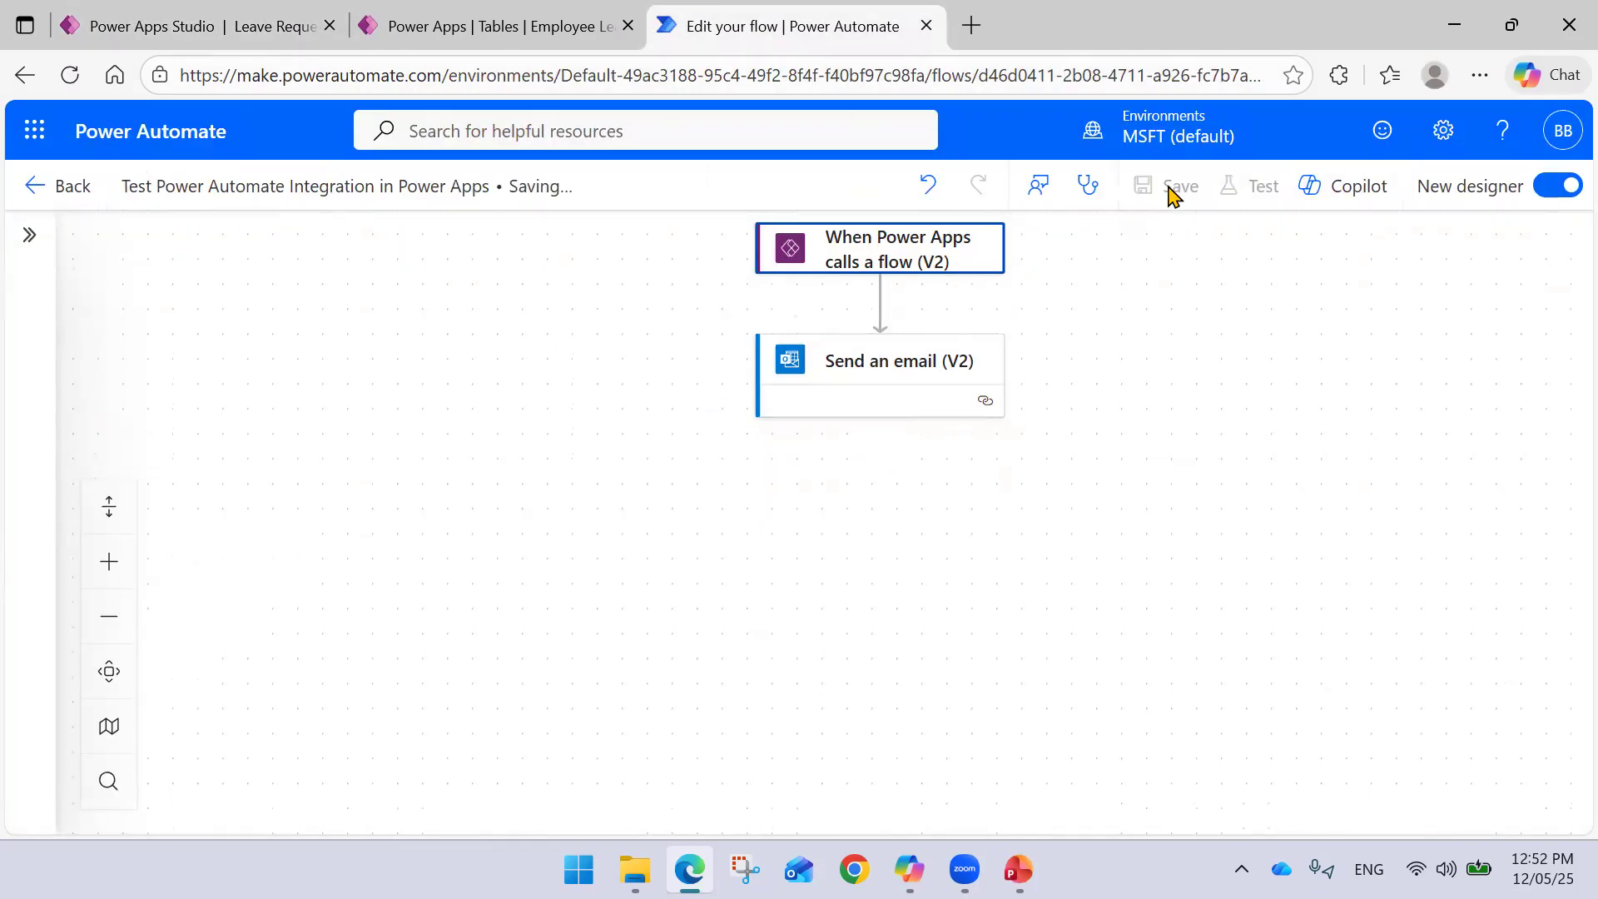
{"action": "left_click", "coordinate": [136, 31]}
{"action": "left_click", "coordinate": [348, 462]}
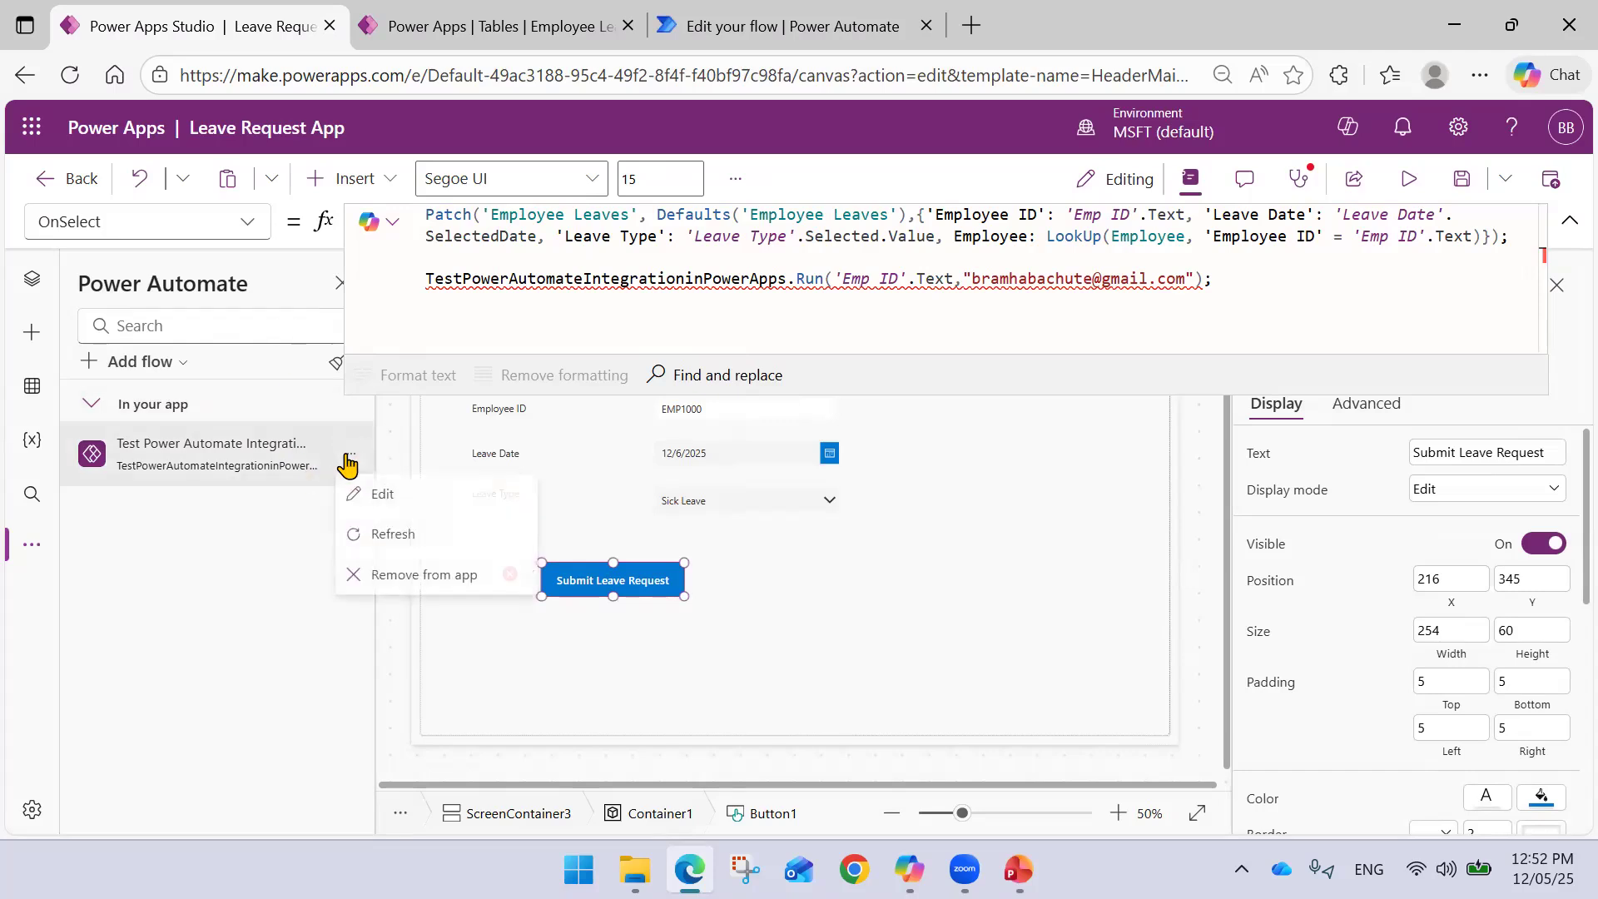
{"action": "left_click", "coordinate": [387, 535]}
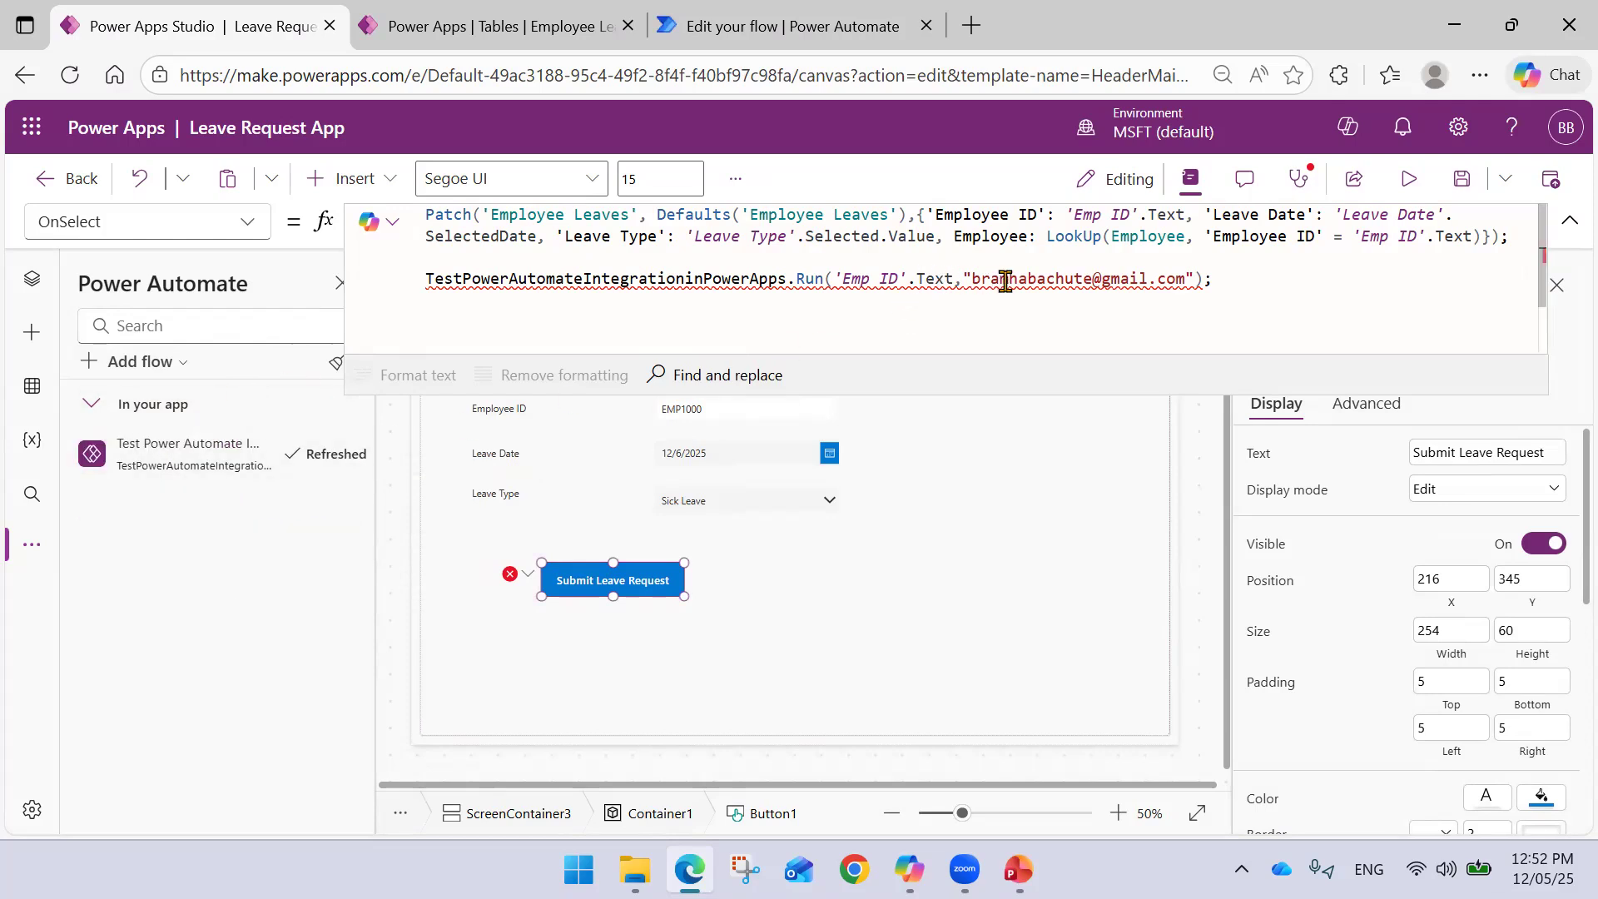
- Append 'Leave Date'.SelectedDate as the Run call's third argument
{"action": "left_click", "coordinate": [1196, 277]}
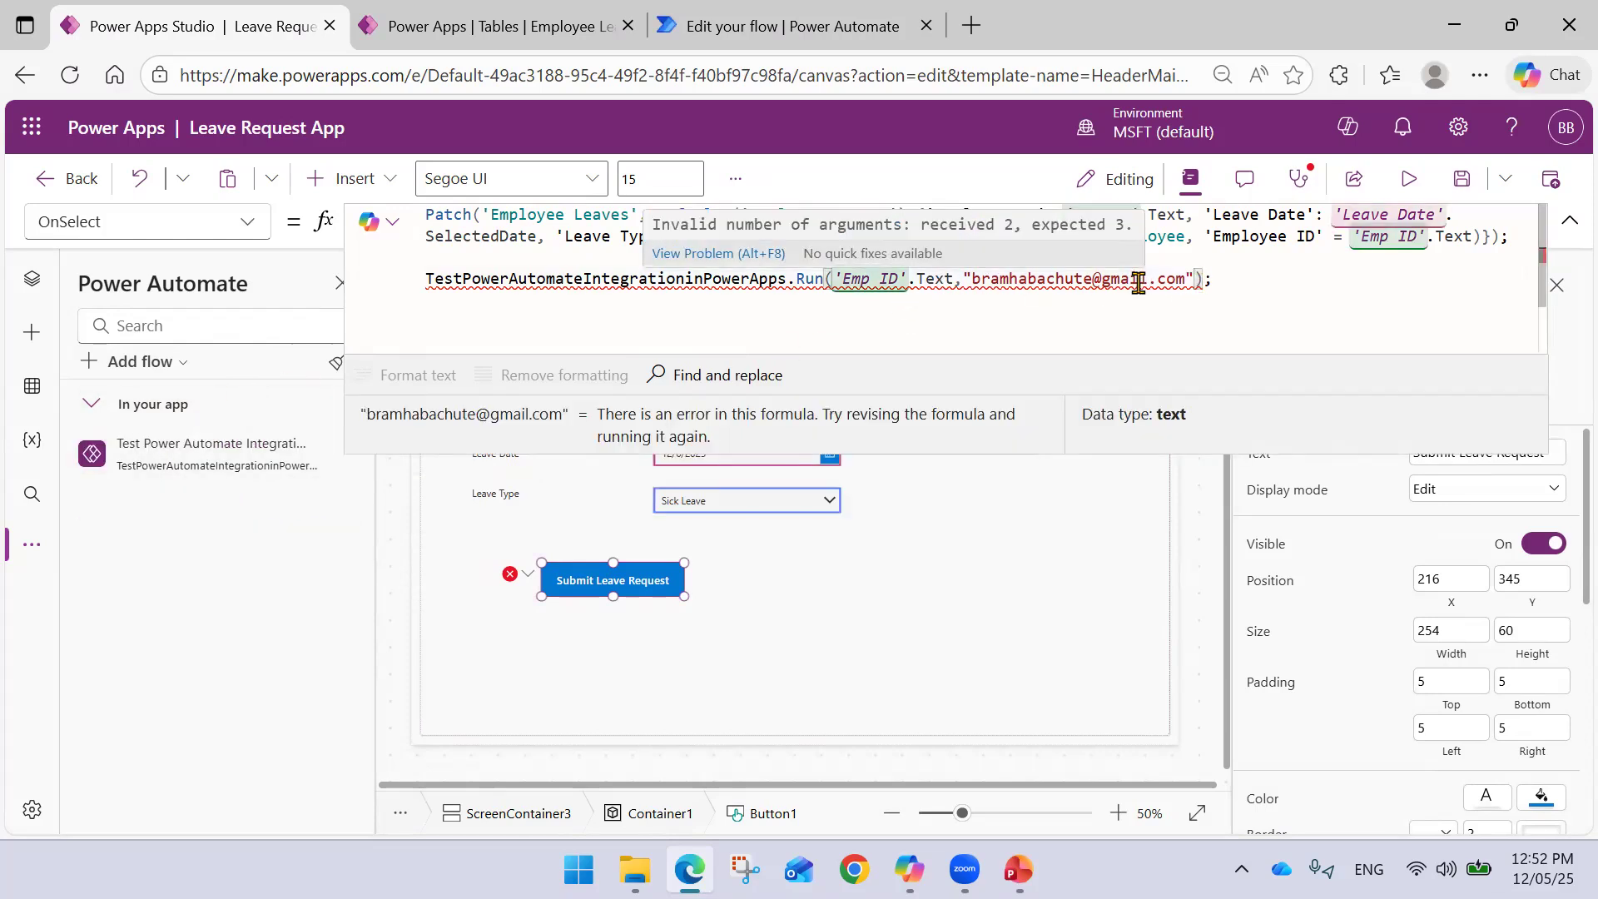
{"action": "type", "text": ","}
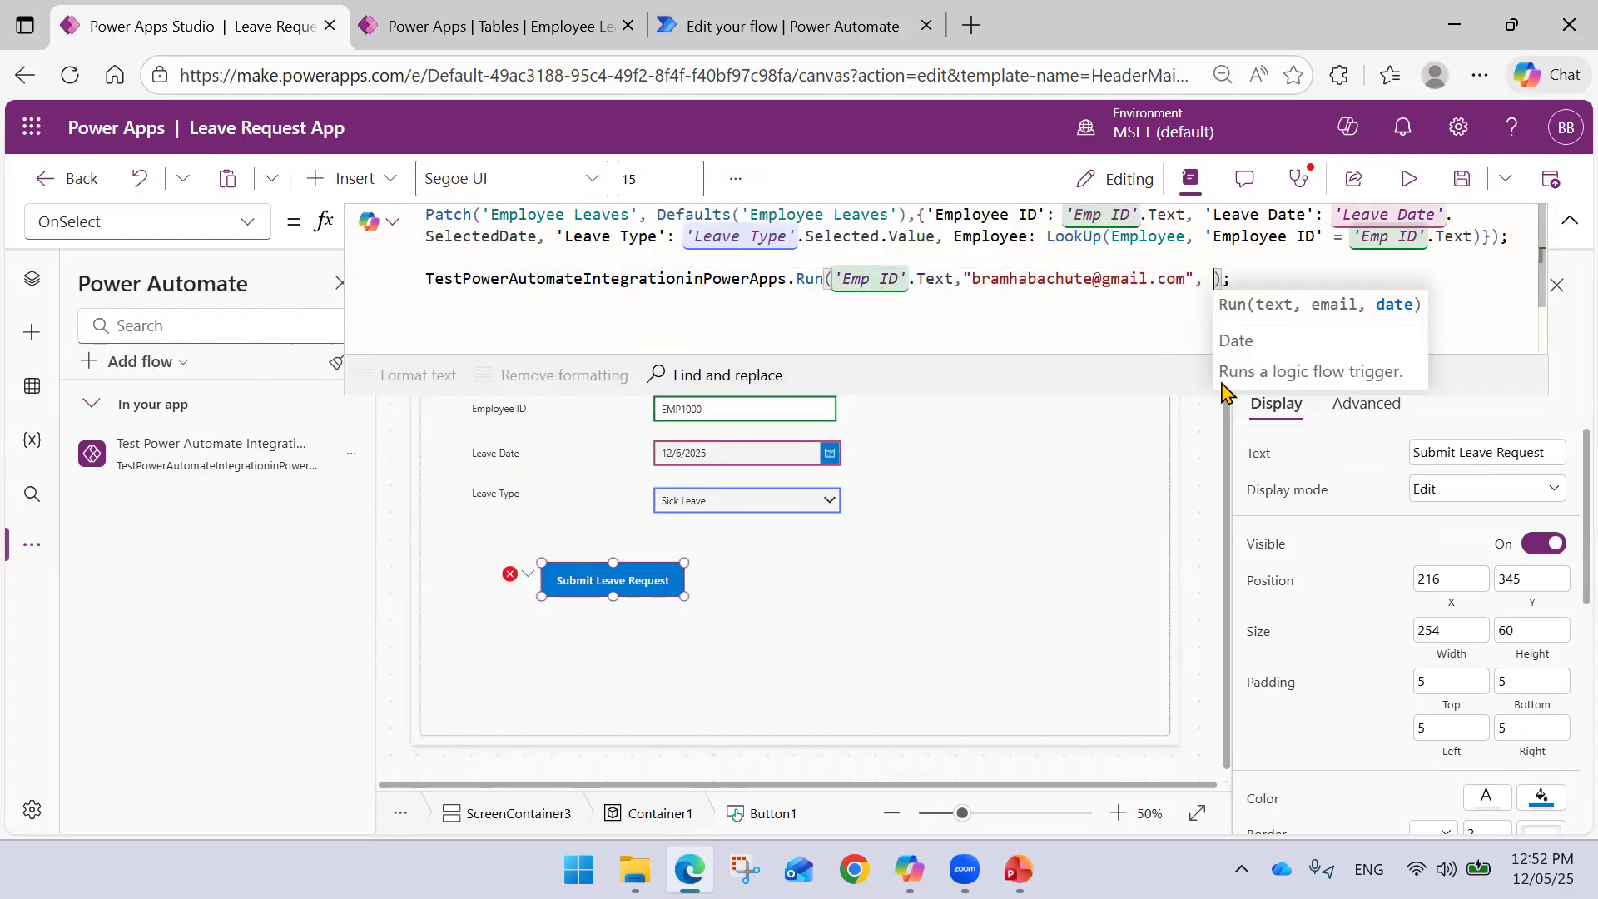
{"action": "type", "text": " Lea"}
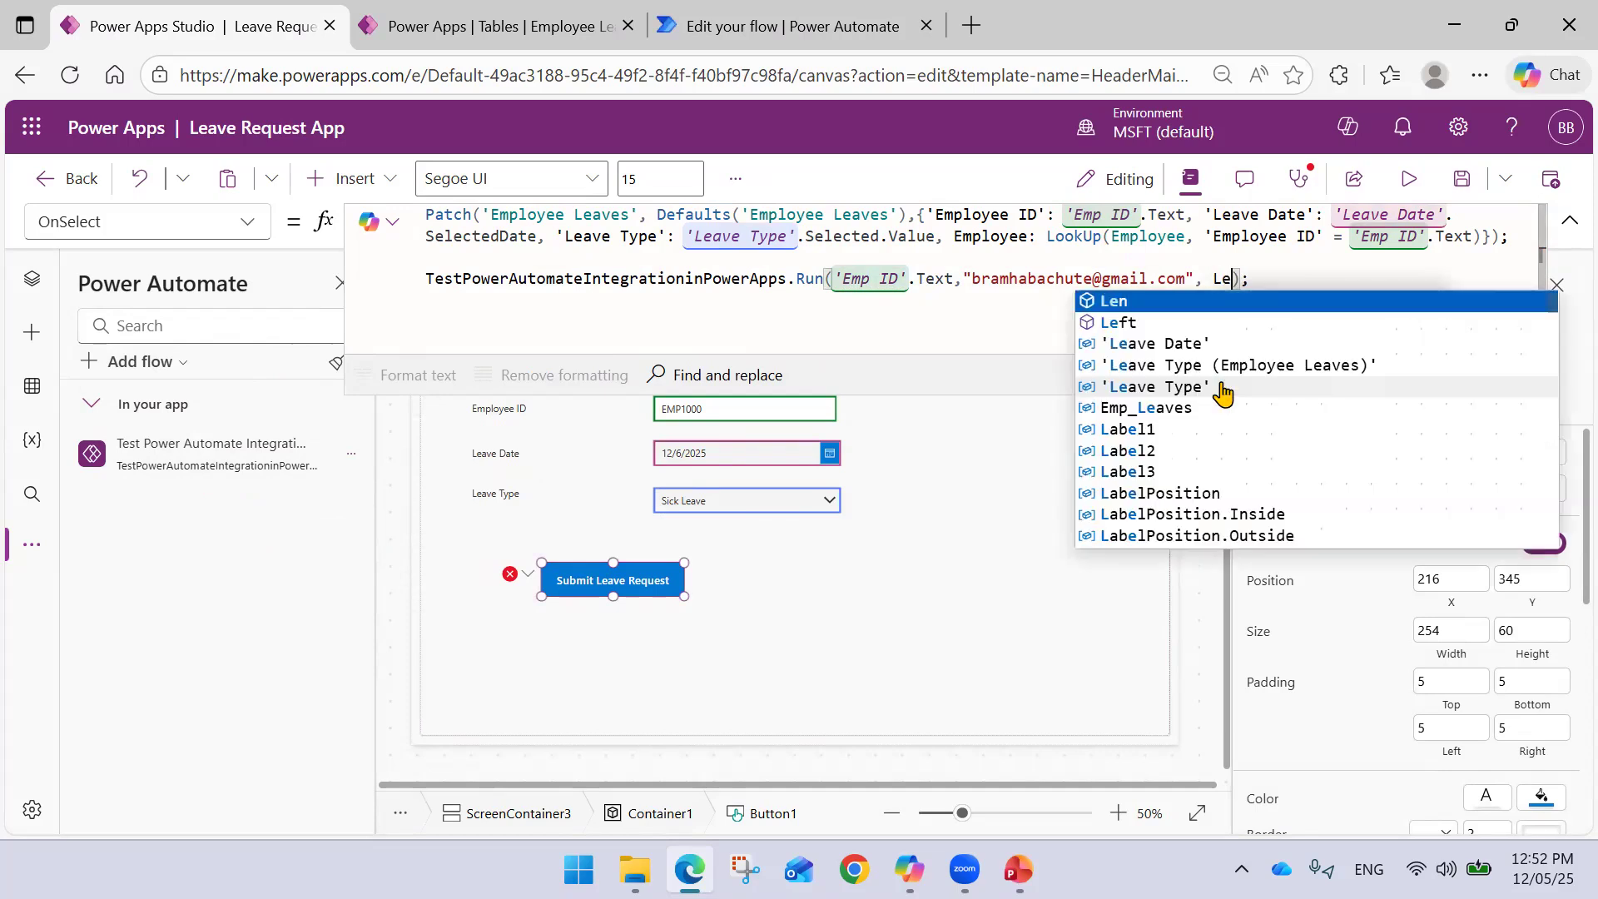
{"action": "key", "text": "Tab"}
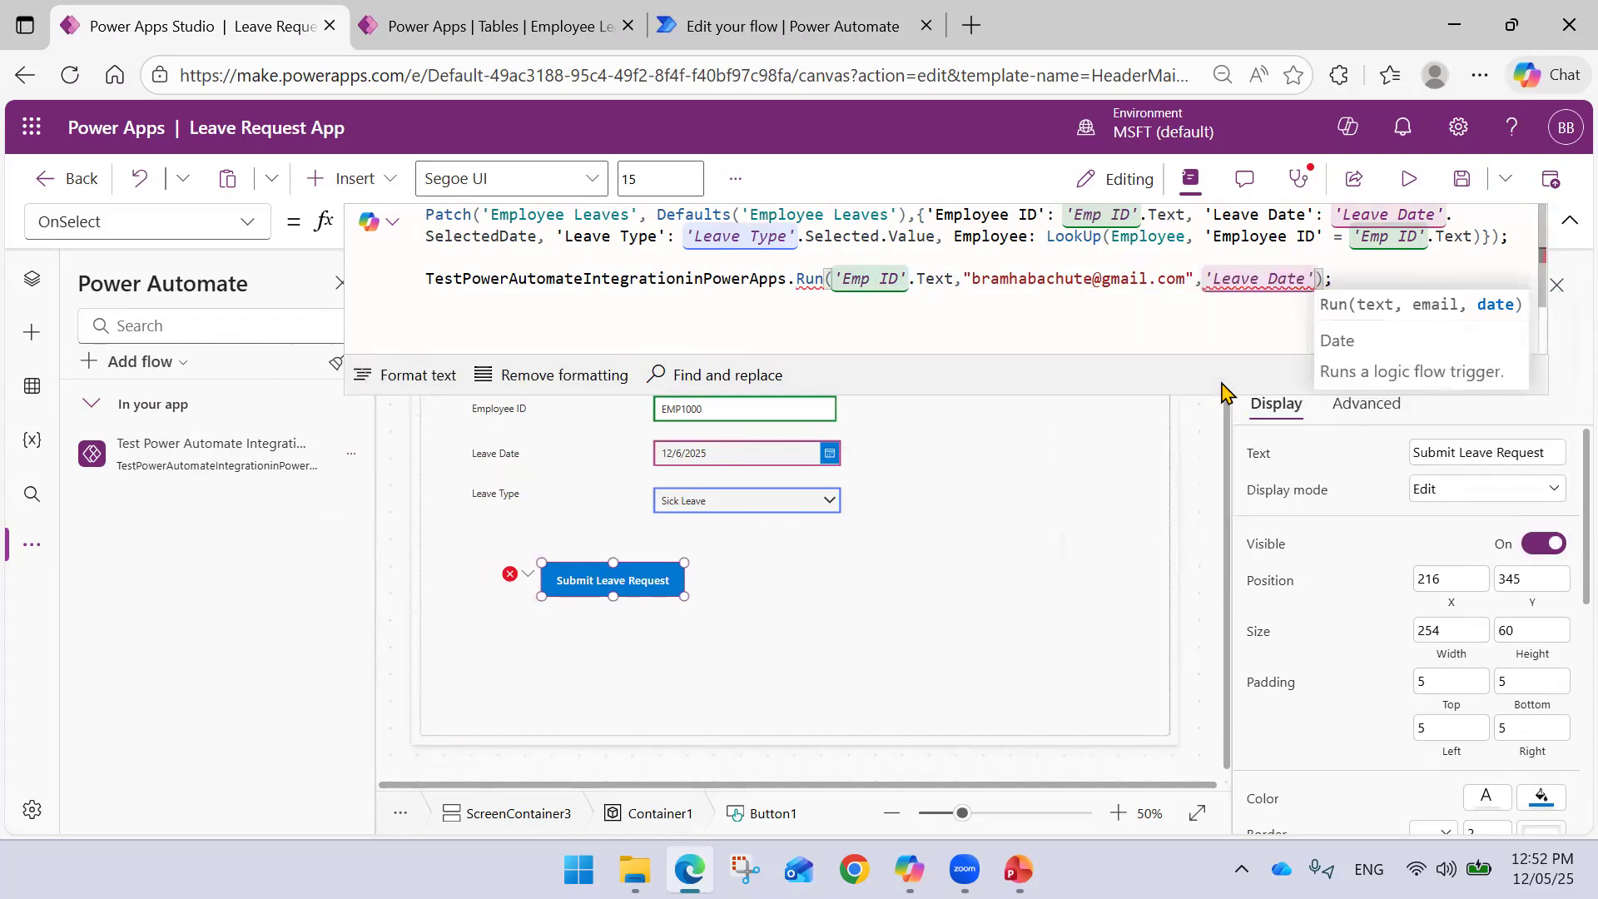
{"action": "type", "text": "."}
{"action": "key", "text": "Tab"}
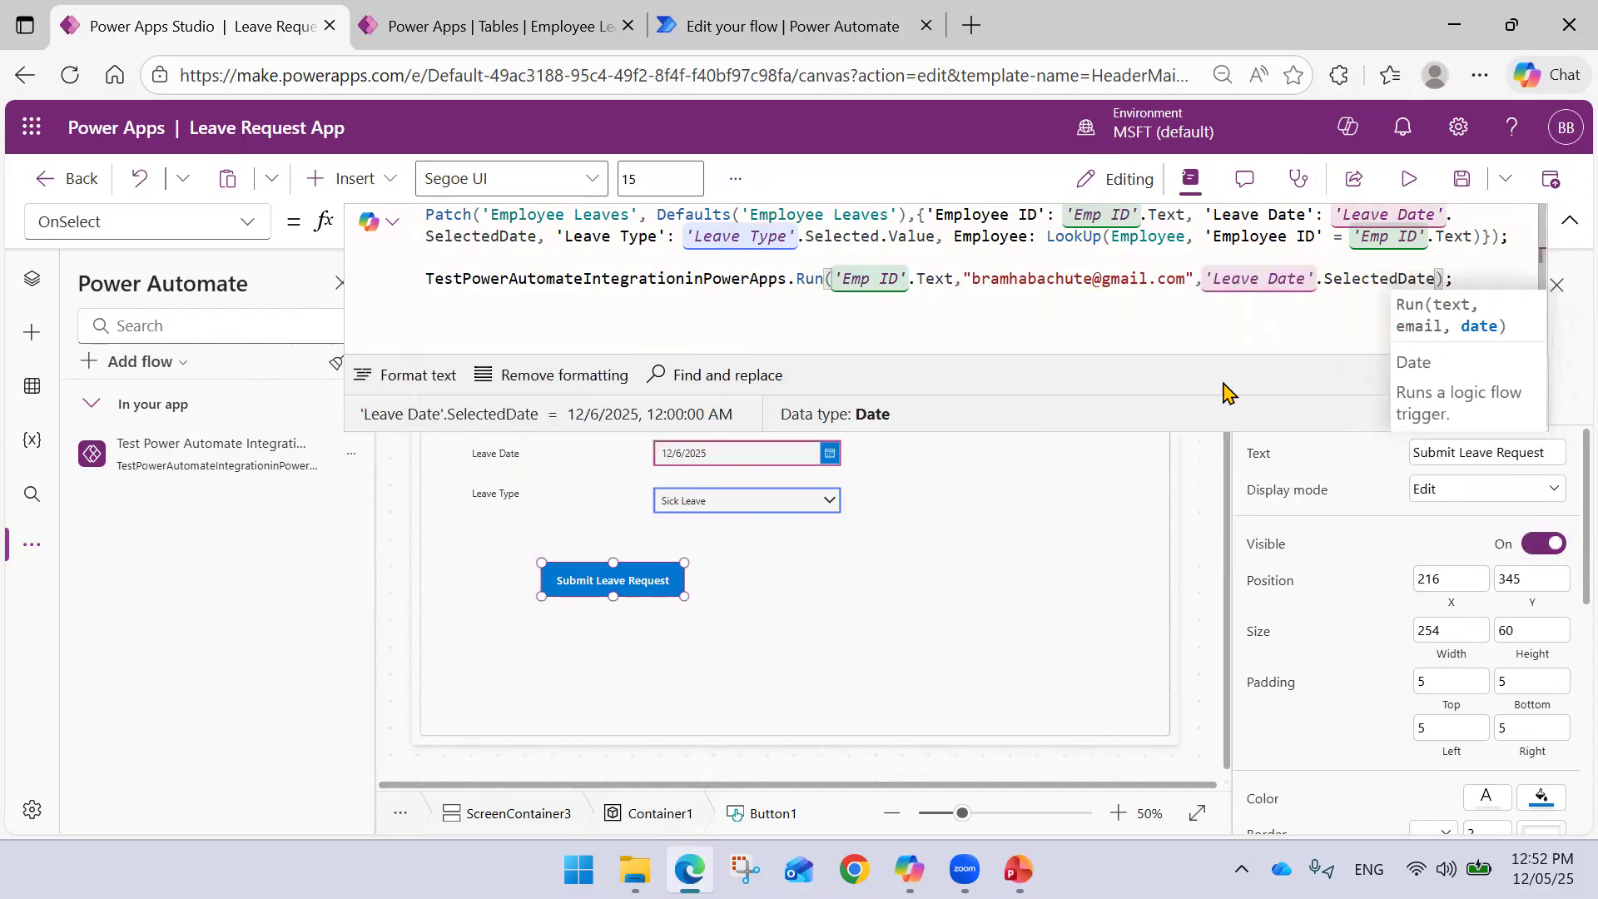
{"action": "left_click", "coordinate": [939, 502]}
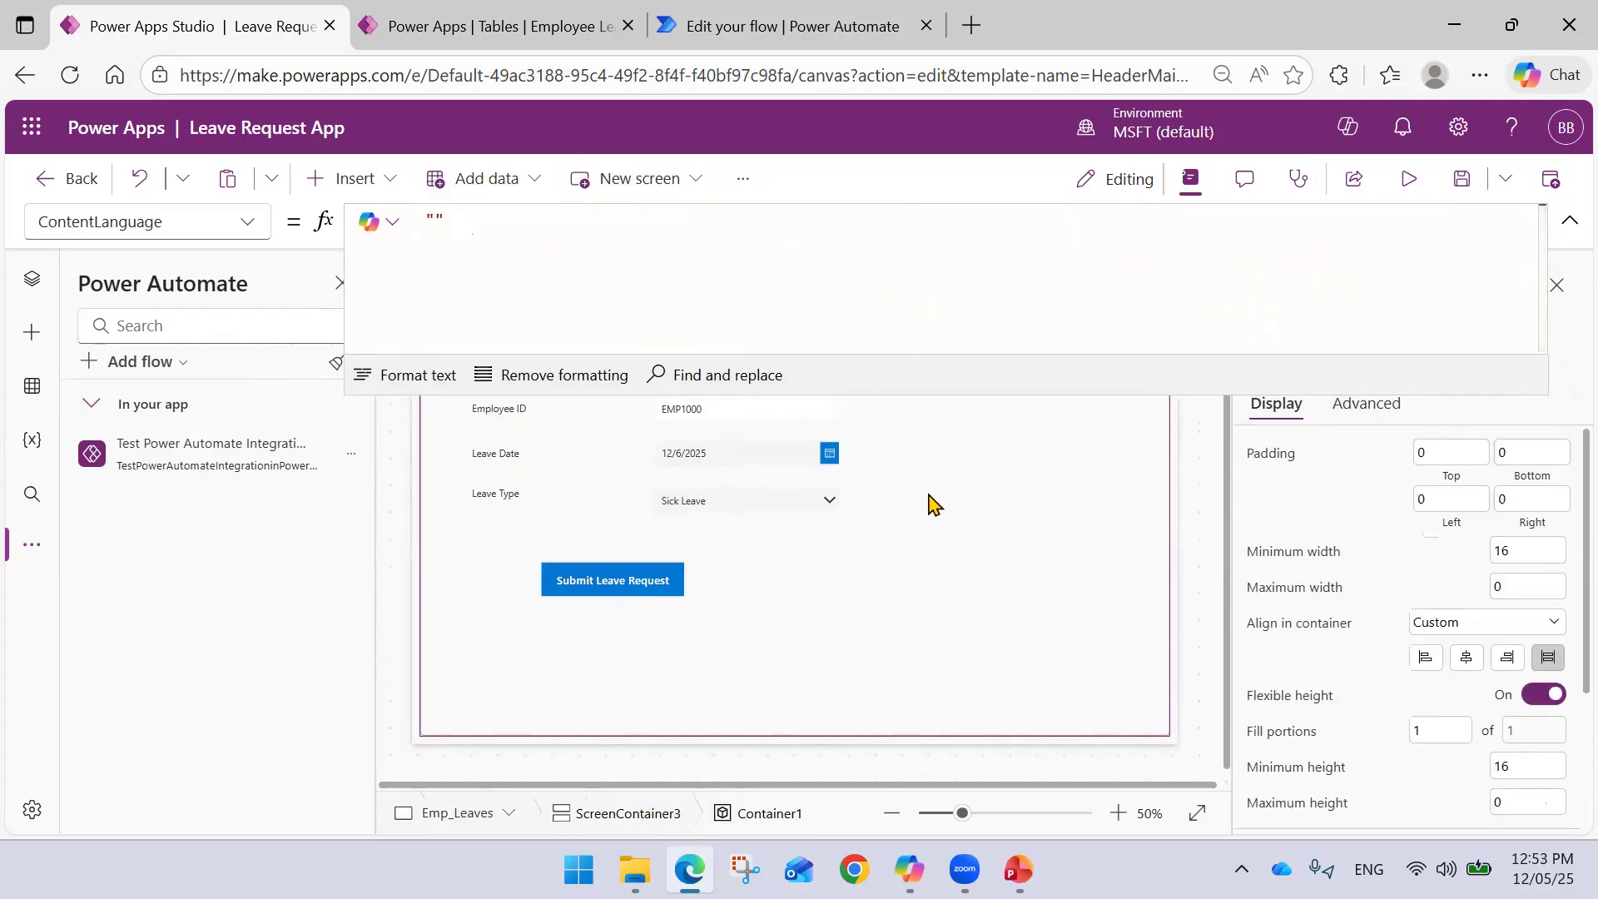
{"action": "left_click", "coordinate": [1566, 224]}
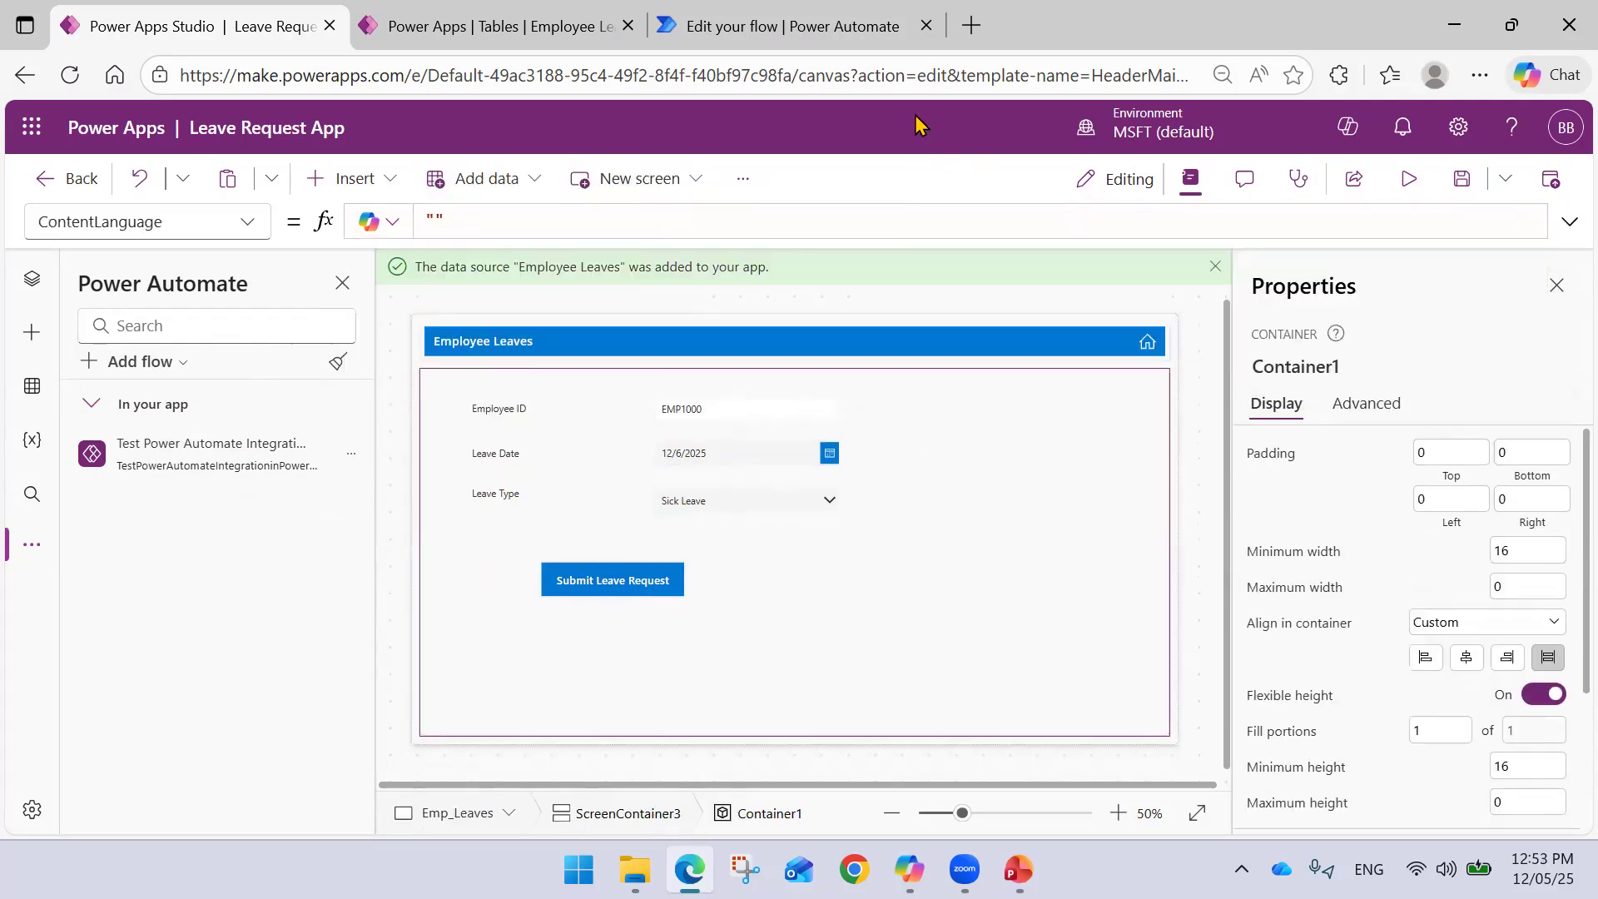
- Clear the email body, append the Date value to the subject, and send to the Email value
{"action": "left_click", "coordinate": [756, 30]}
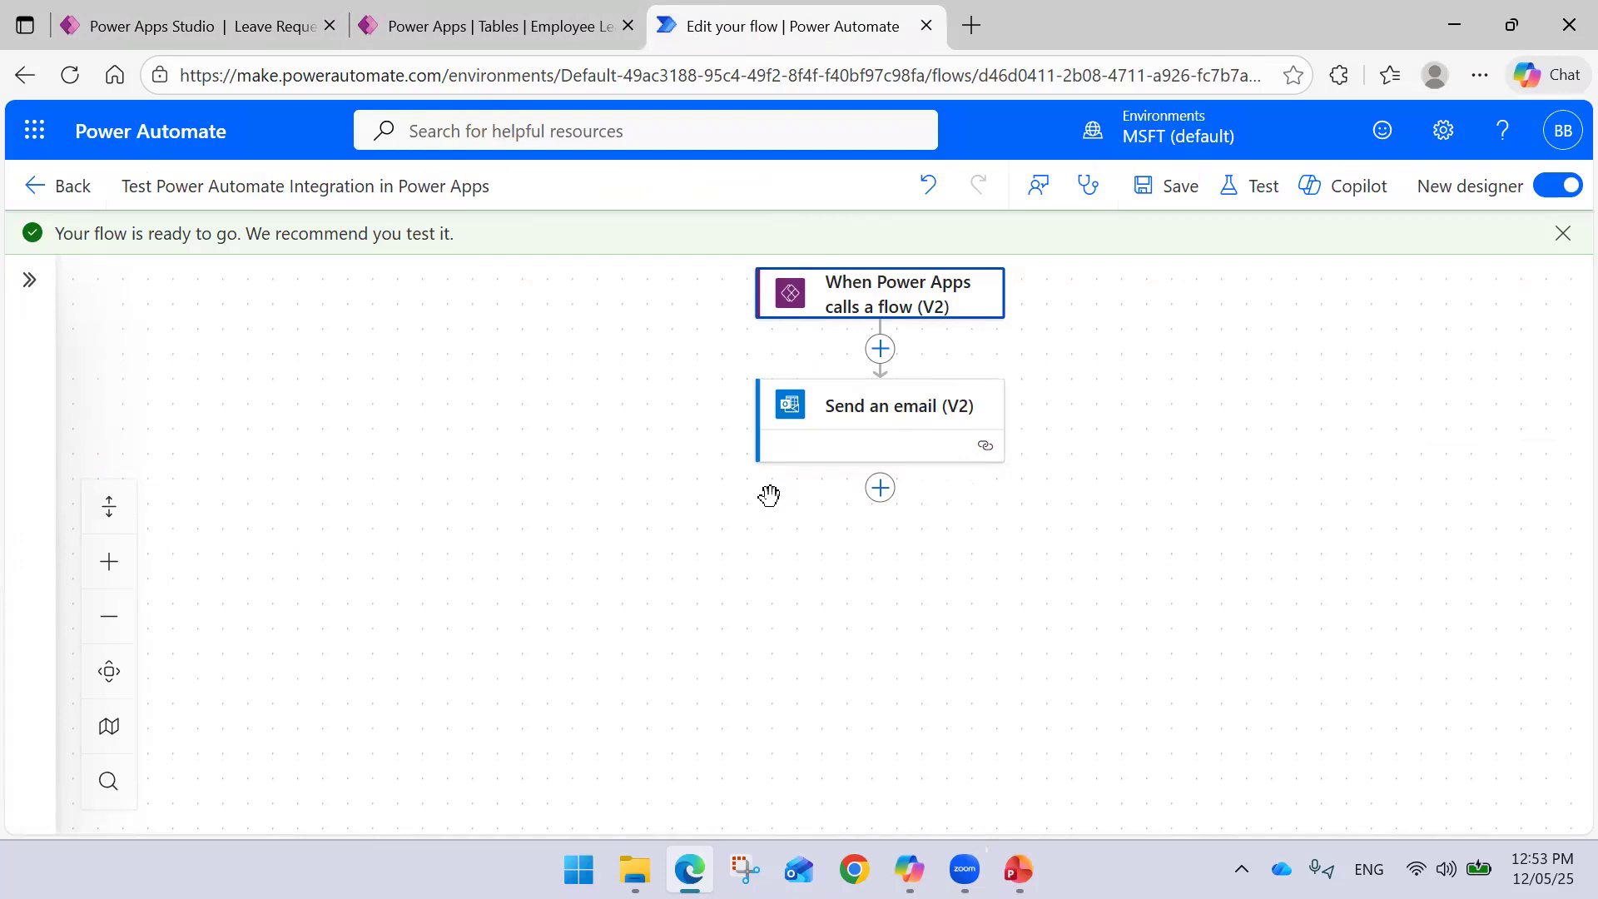
{"action": "left_click", "coordinate": [837, 412]}
{"action": "left_click_drag", "start_coordinate": [241, 699], "coordinate": [4, 693]}
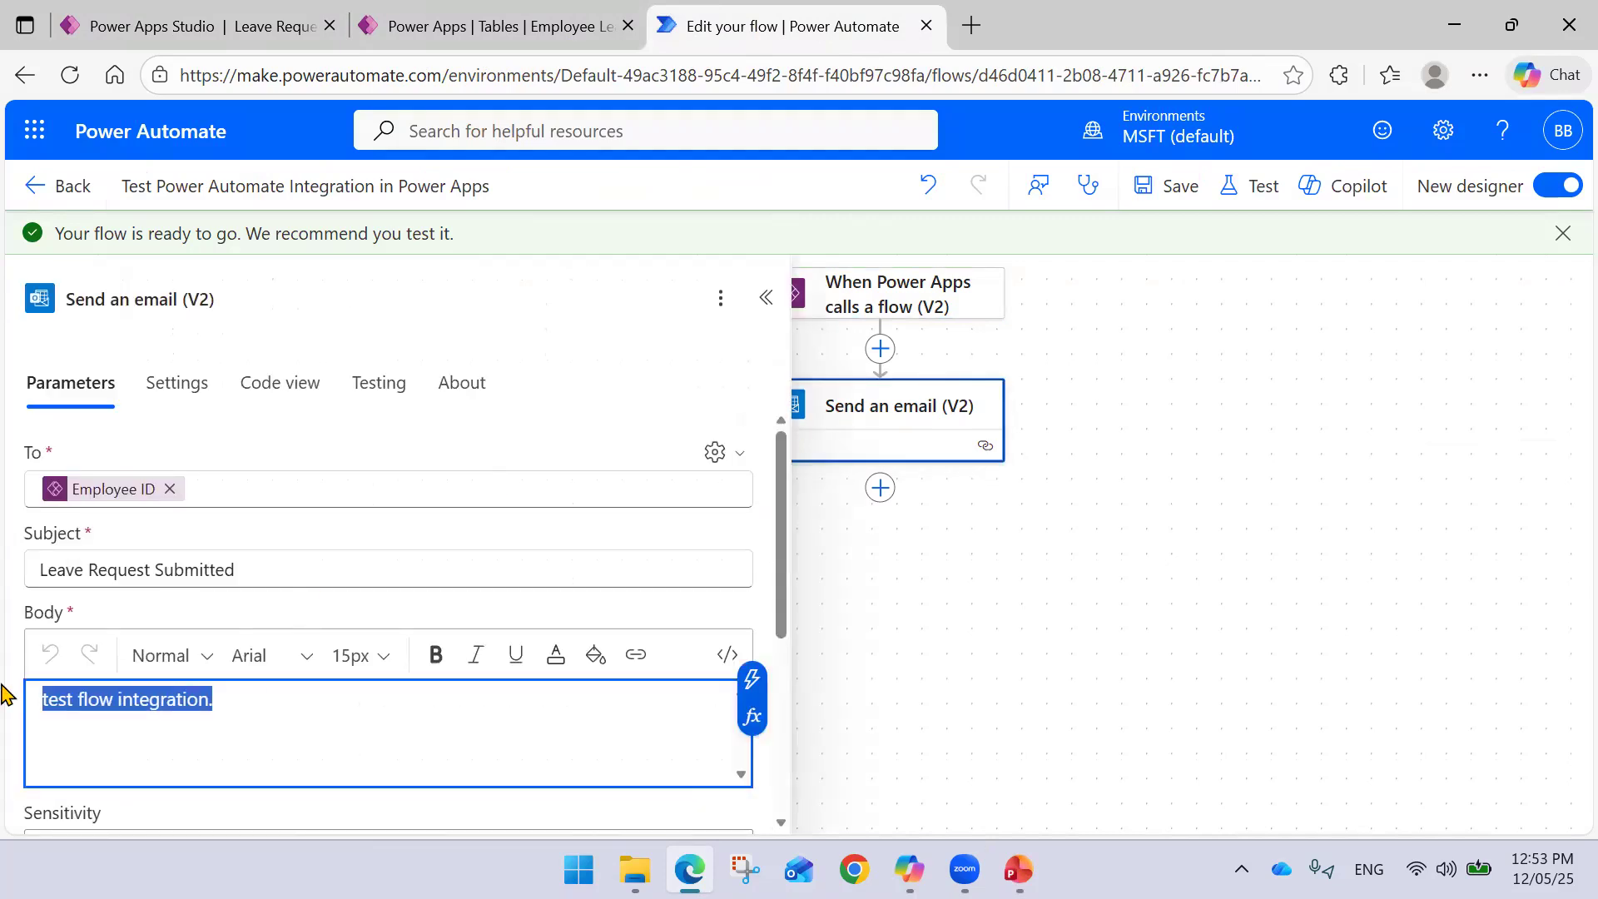
{"action": "key", "text": "BackSpace"}
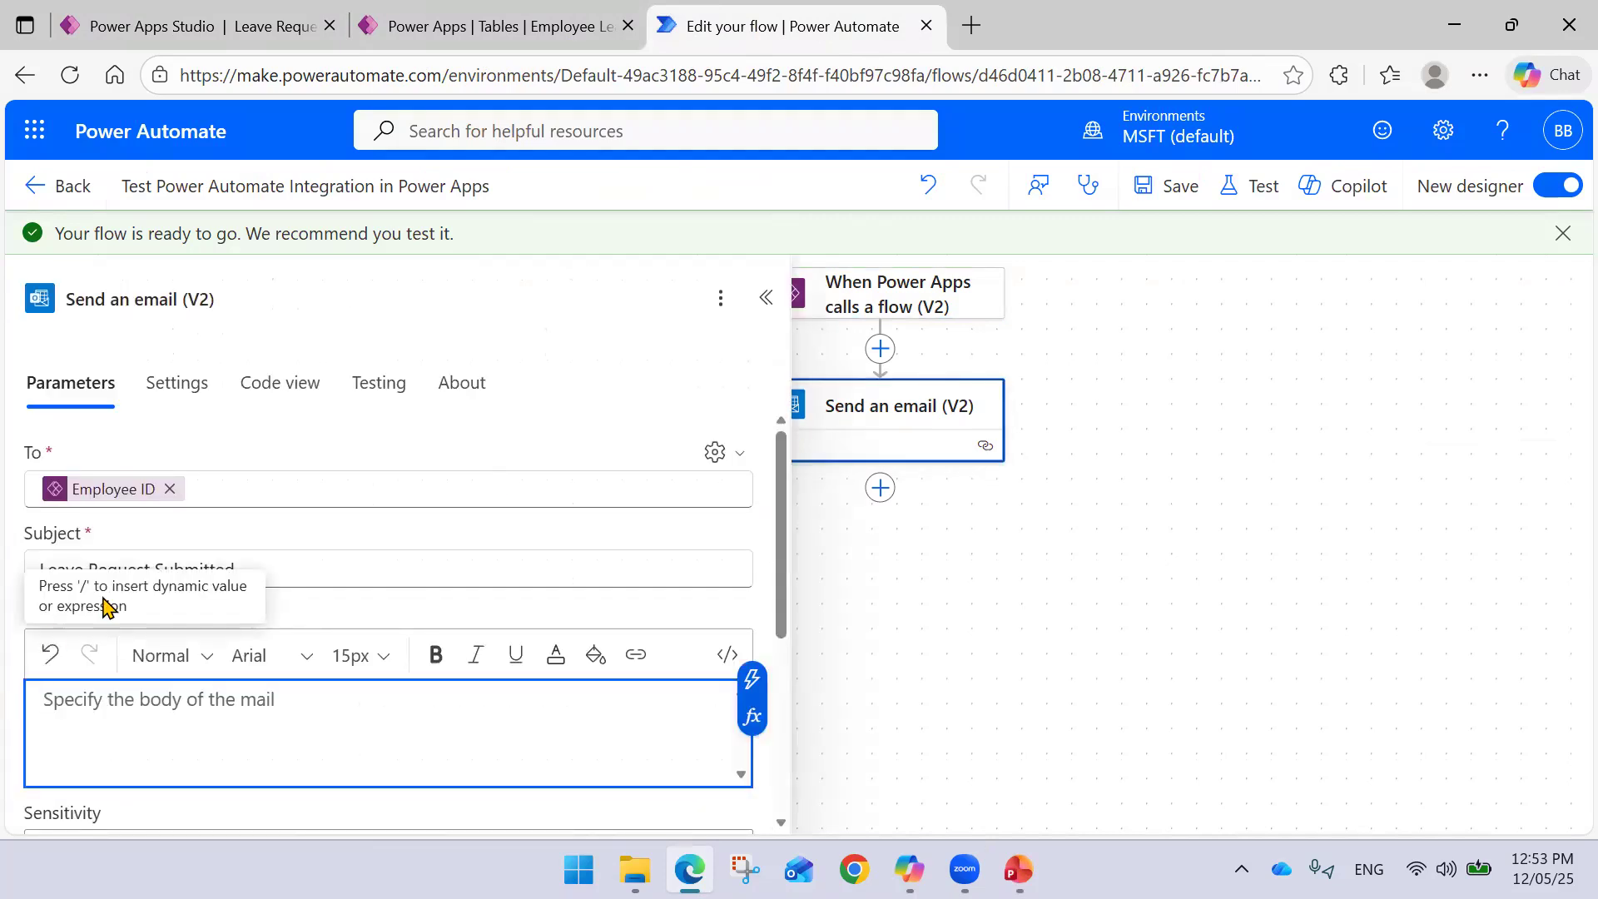
{"action": "left_click", "coordinate": [279, 568]}
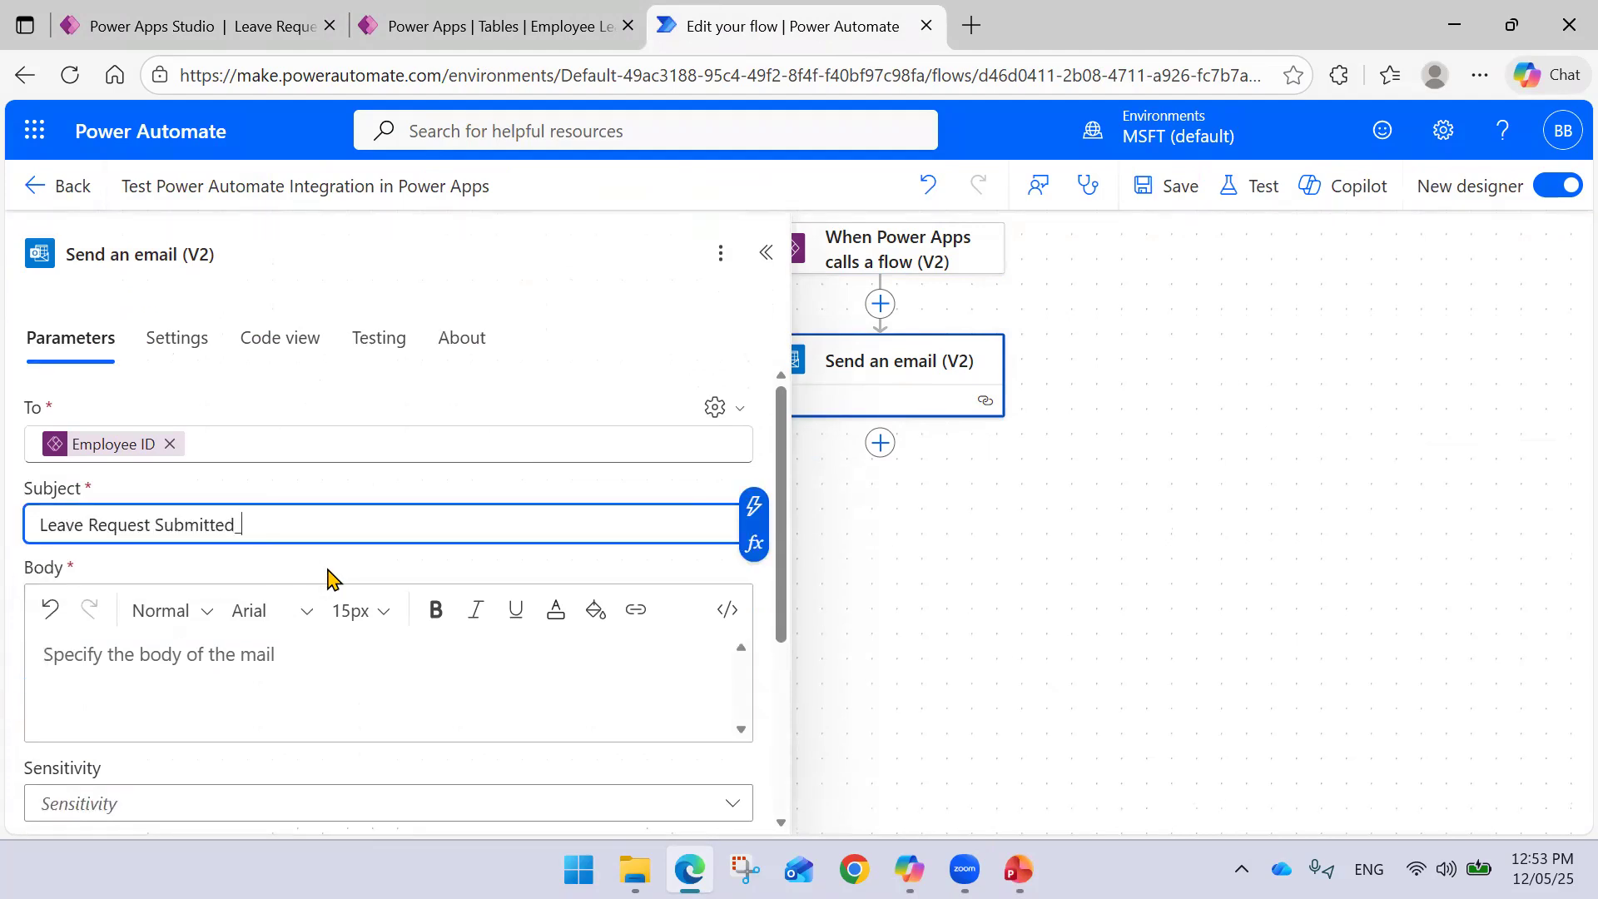
{"action": "left_click", "coordinate": [753, 507]}
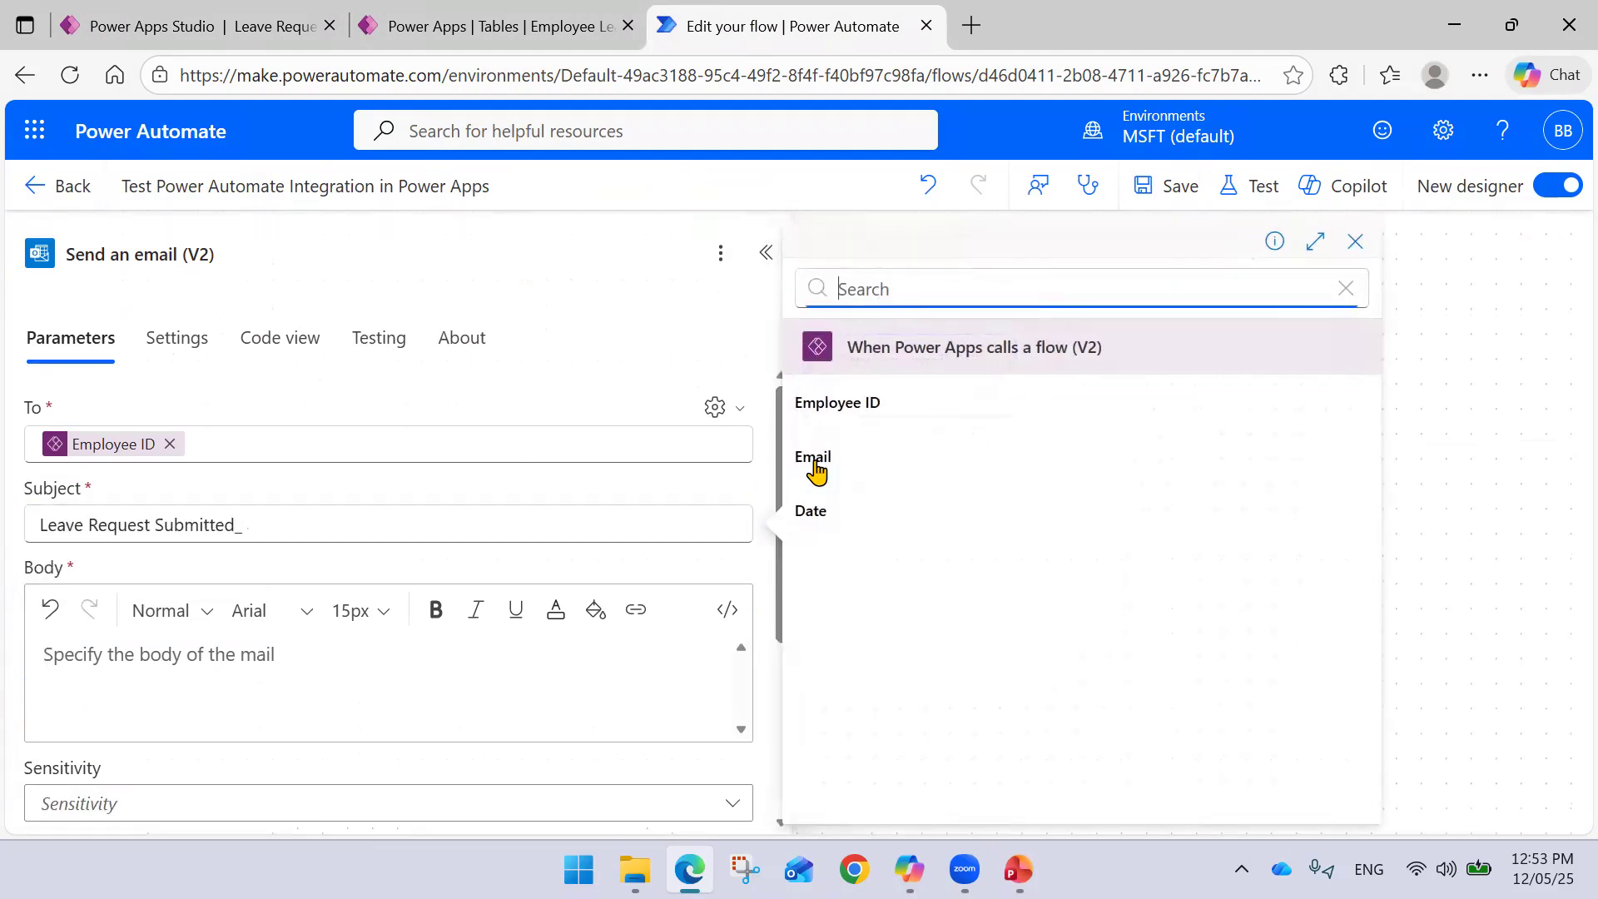
{"action": "left_click", "coordinate": [853, 523]}
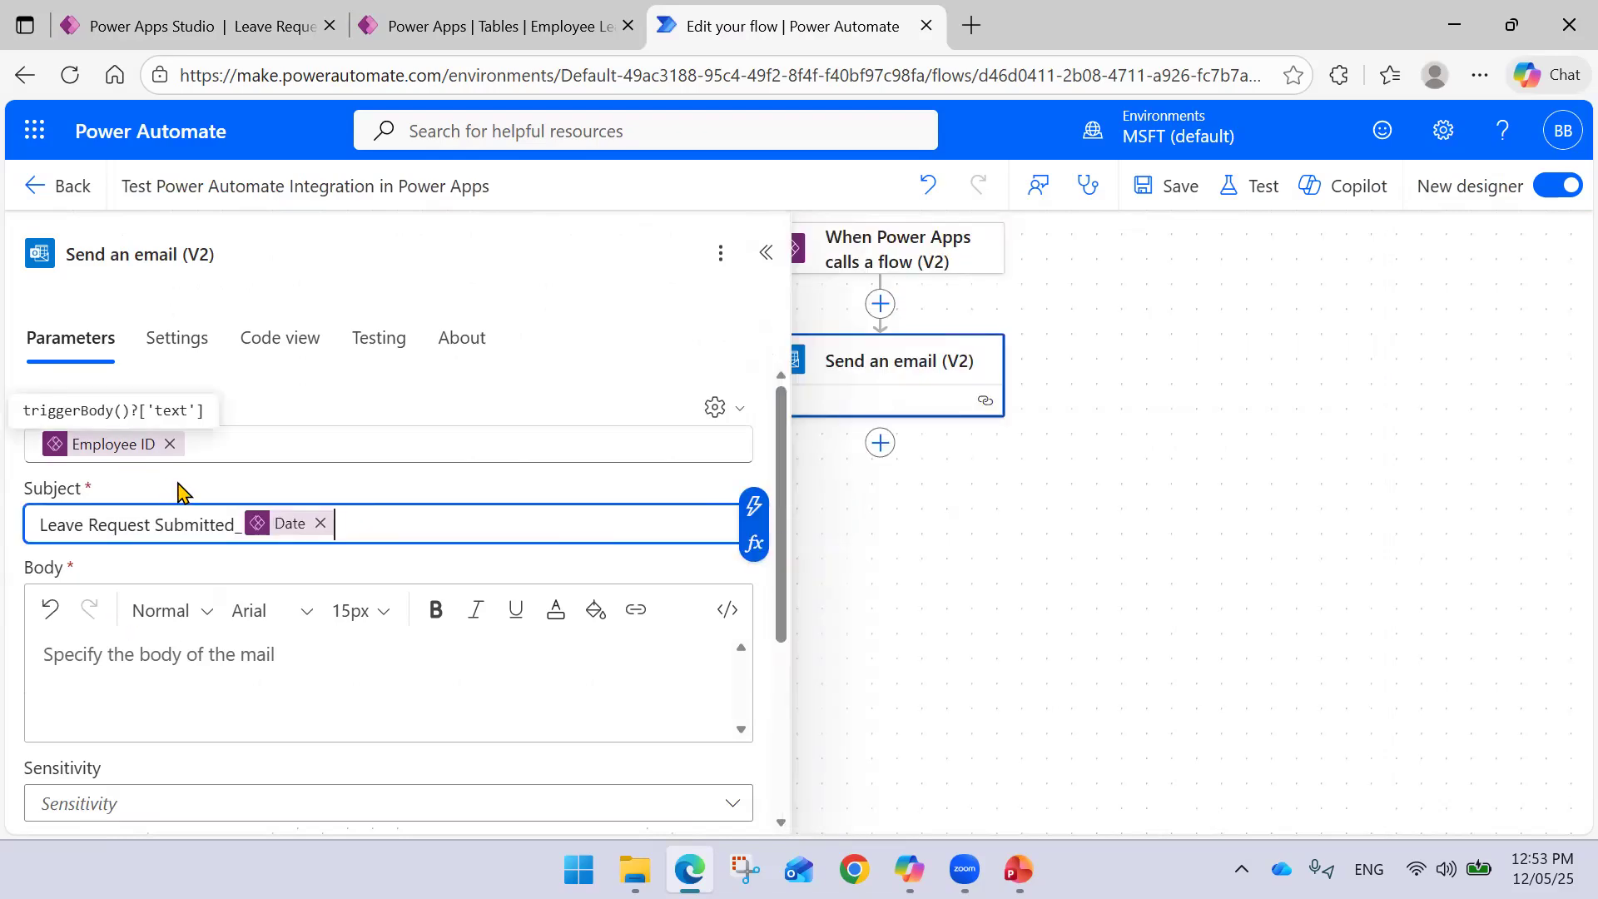
{"action": "left_click", "coordinate": [171, 450]}
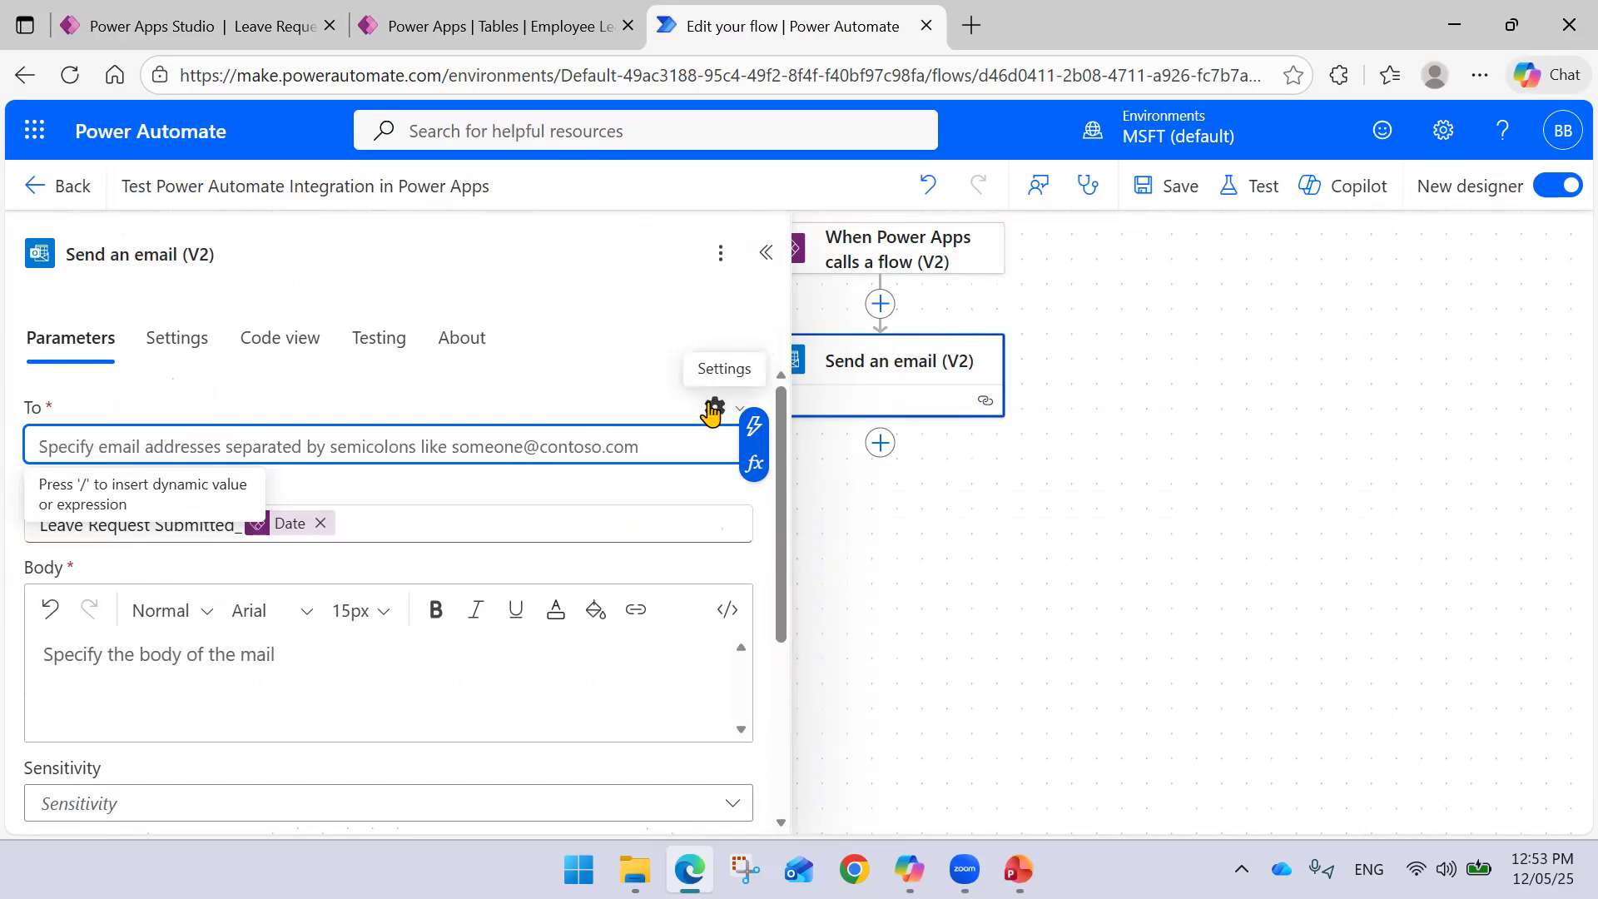
{"action": "left_click", "coordinate": [754, 427]}
{"action": "left_click", "coordinate": [815, 454]}
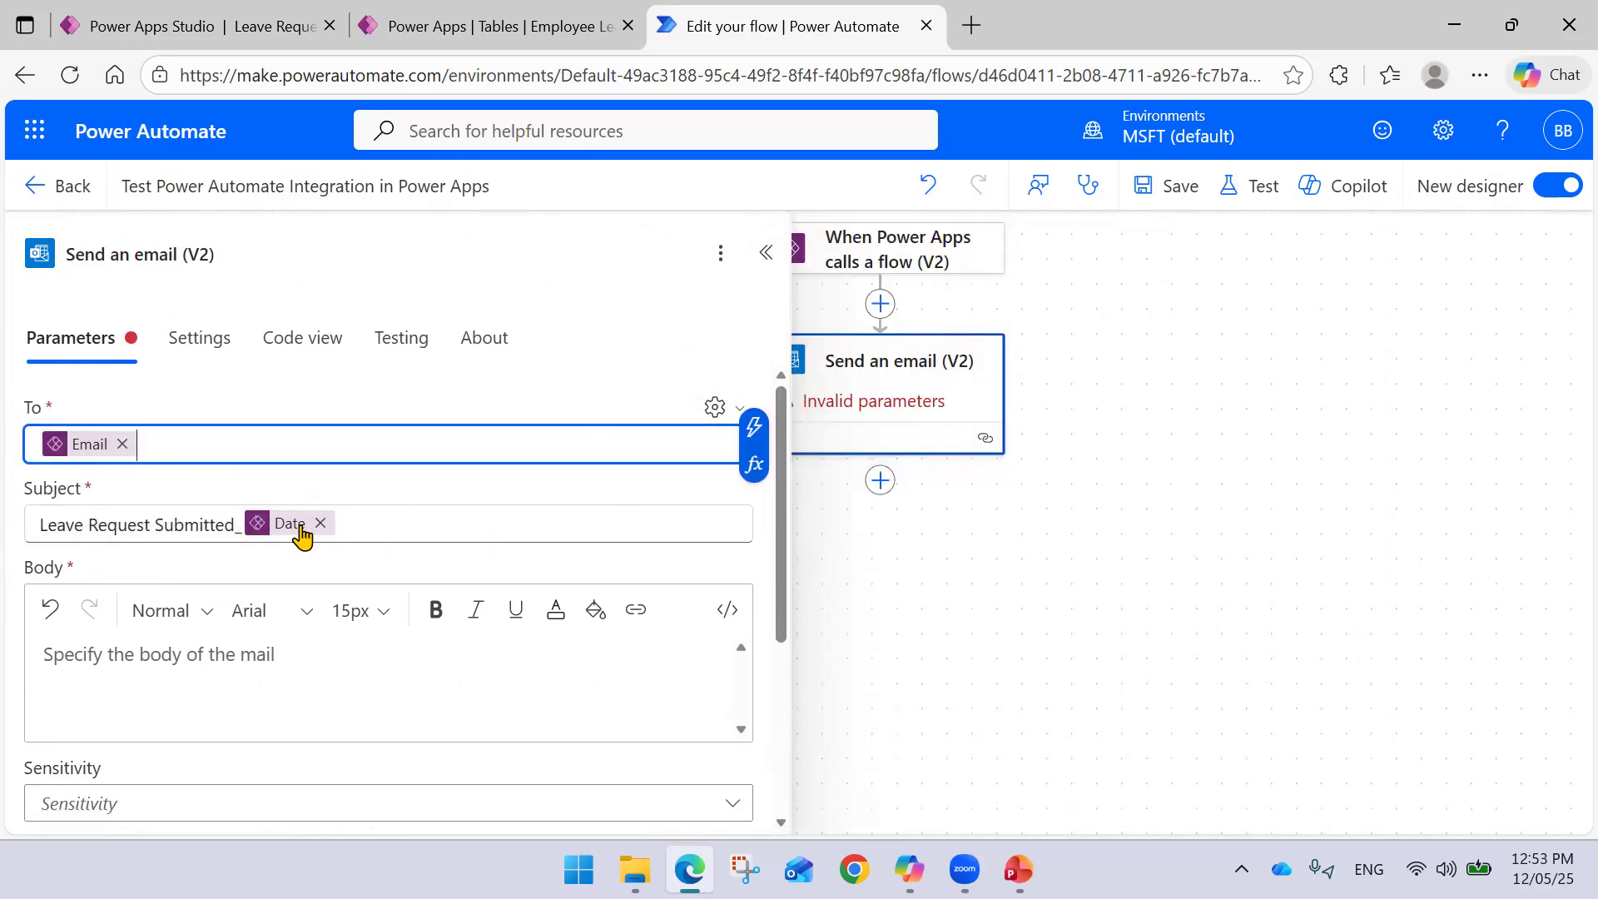
- Write the body as Employee ID plus 'has submitted a leave request.' and save the flow
{"action": "left_click", "coordinate": [150, 659]}
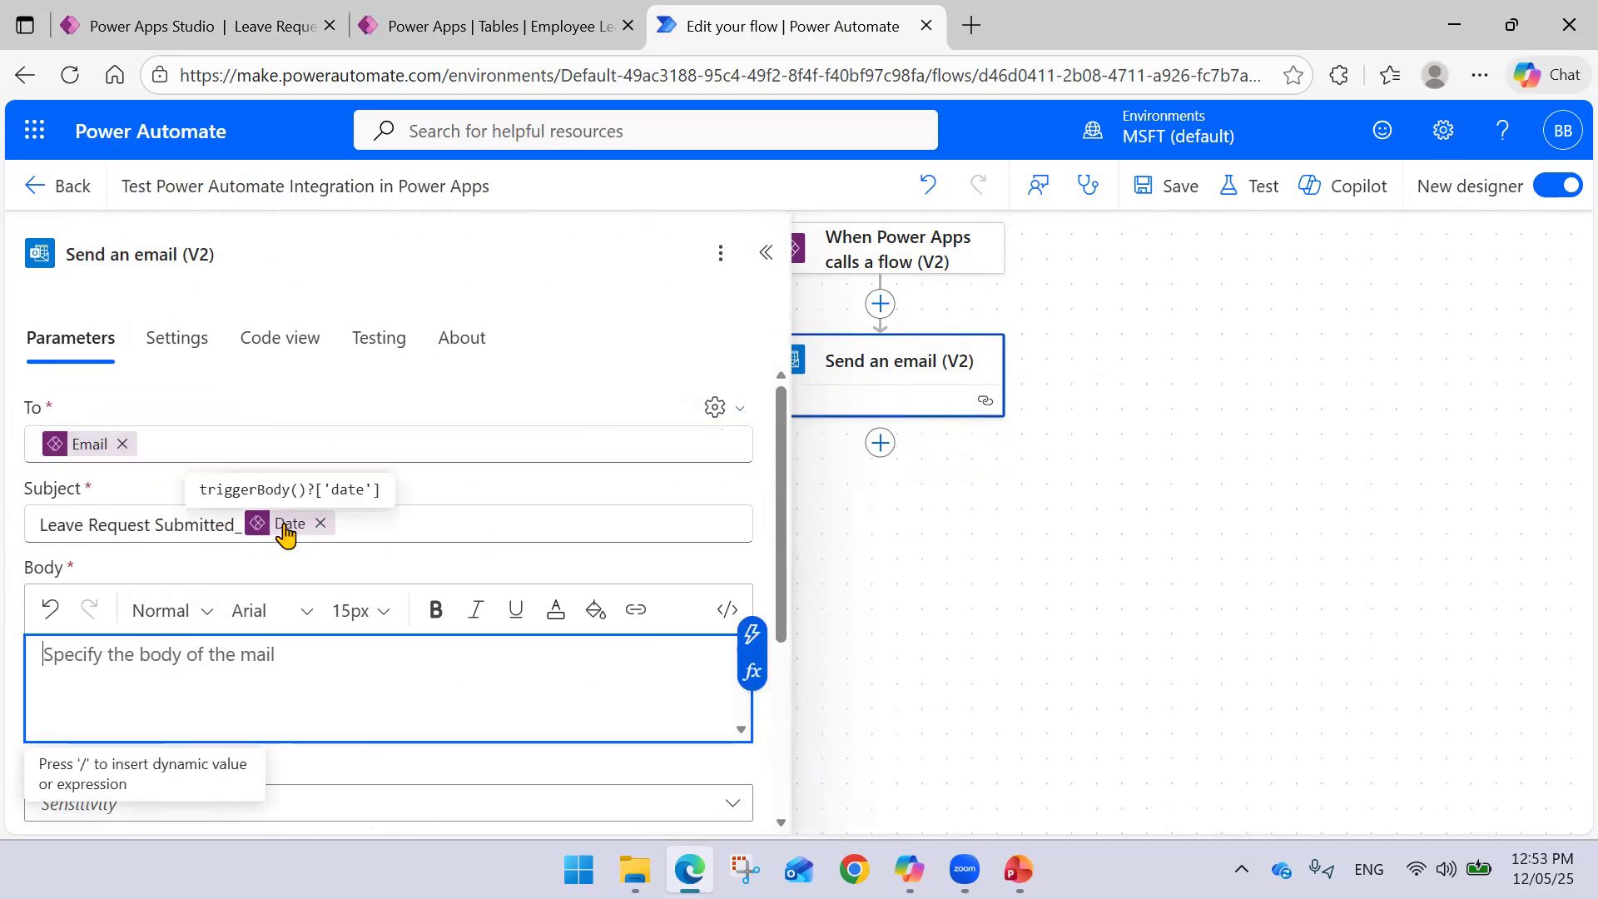
{"action": "left_click", "coordinate": [751, 636]}
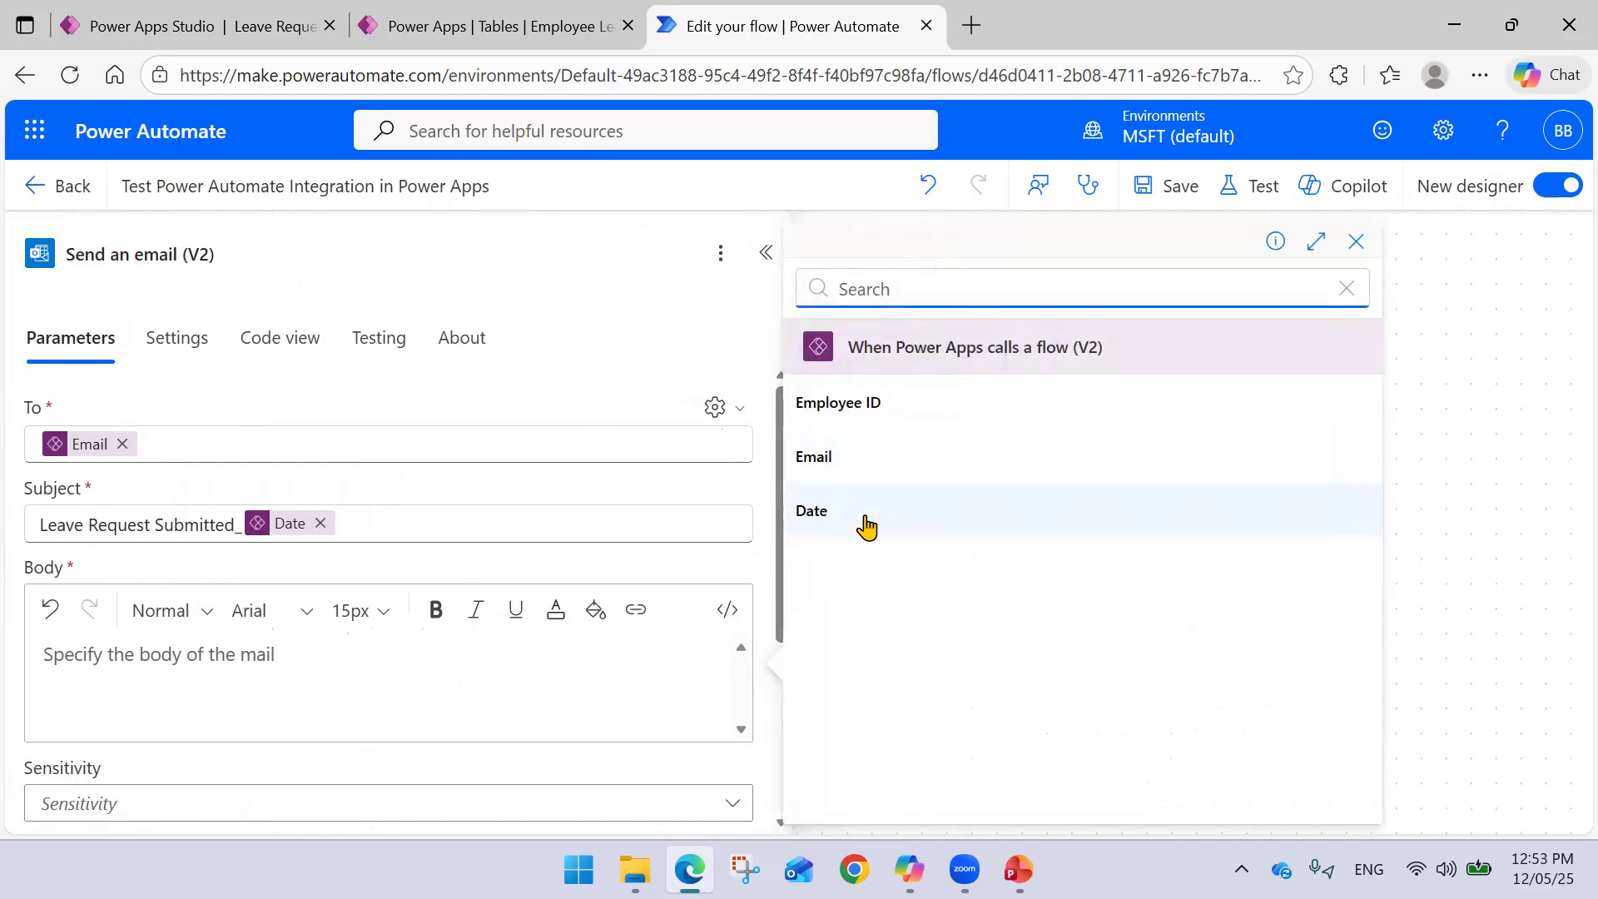
{"action": "left_click", "coordinate": [876, 408]}
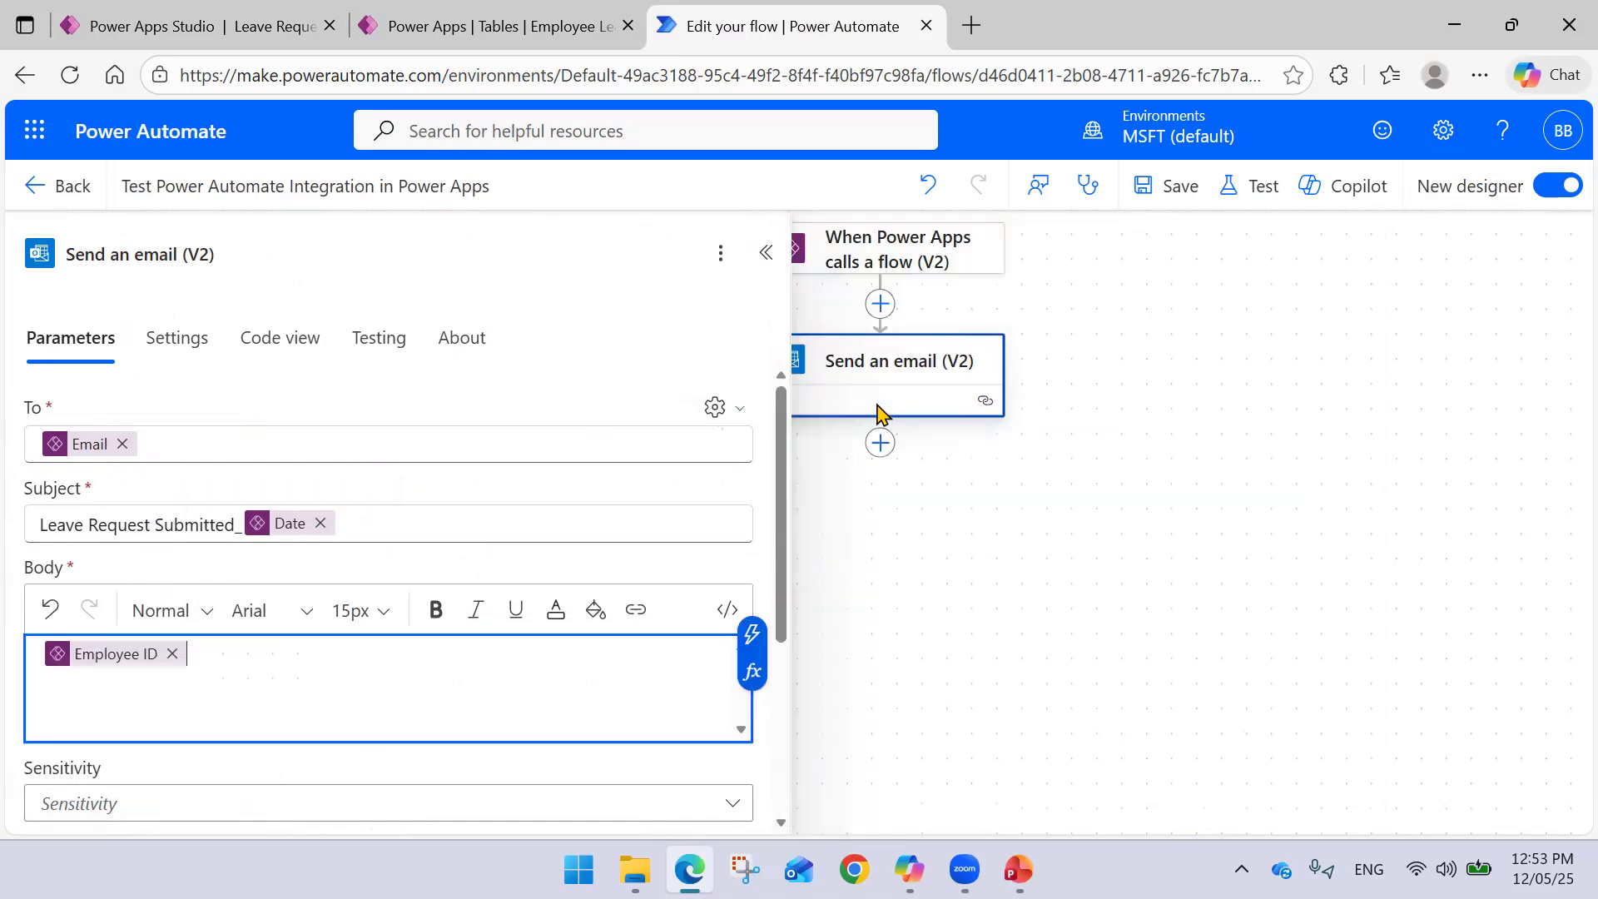
{"action": "type", "text": "as submitted a leave re"}
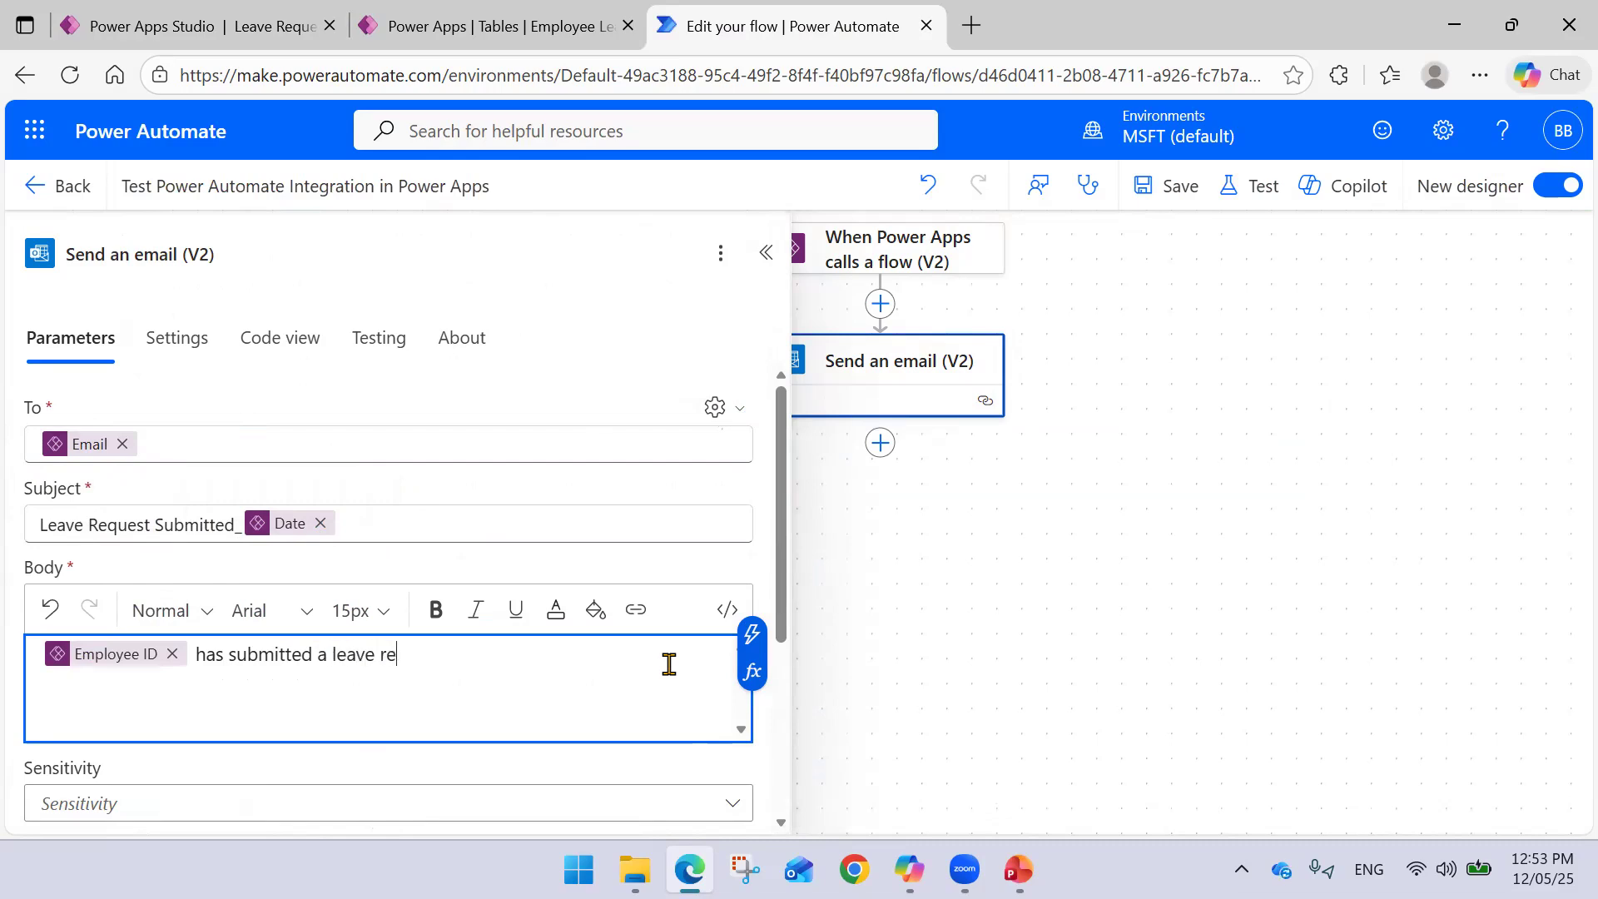
{"action": "key", "text": "Tab"}
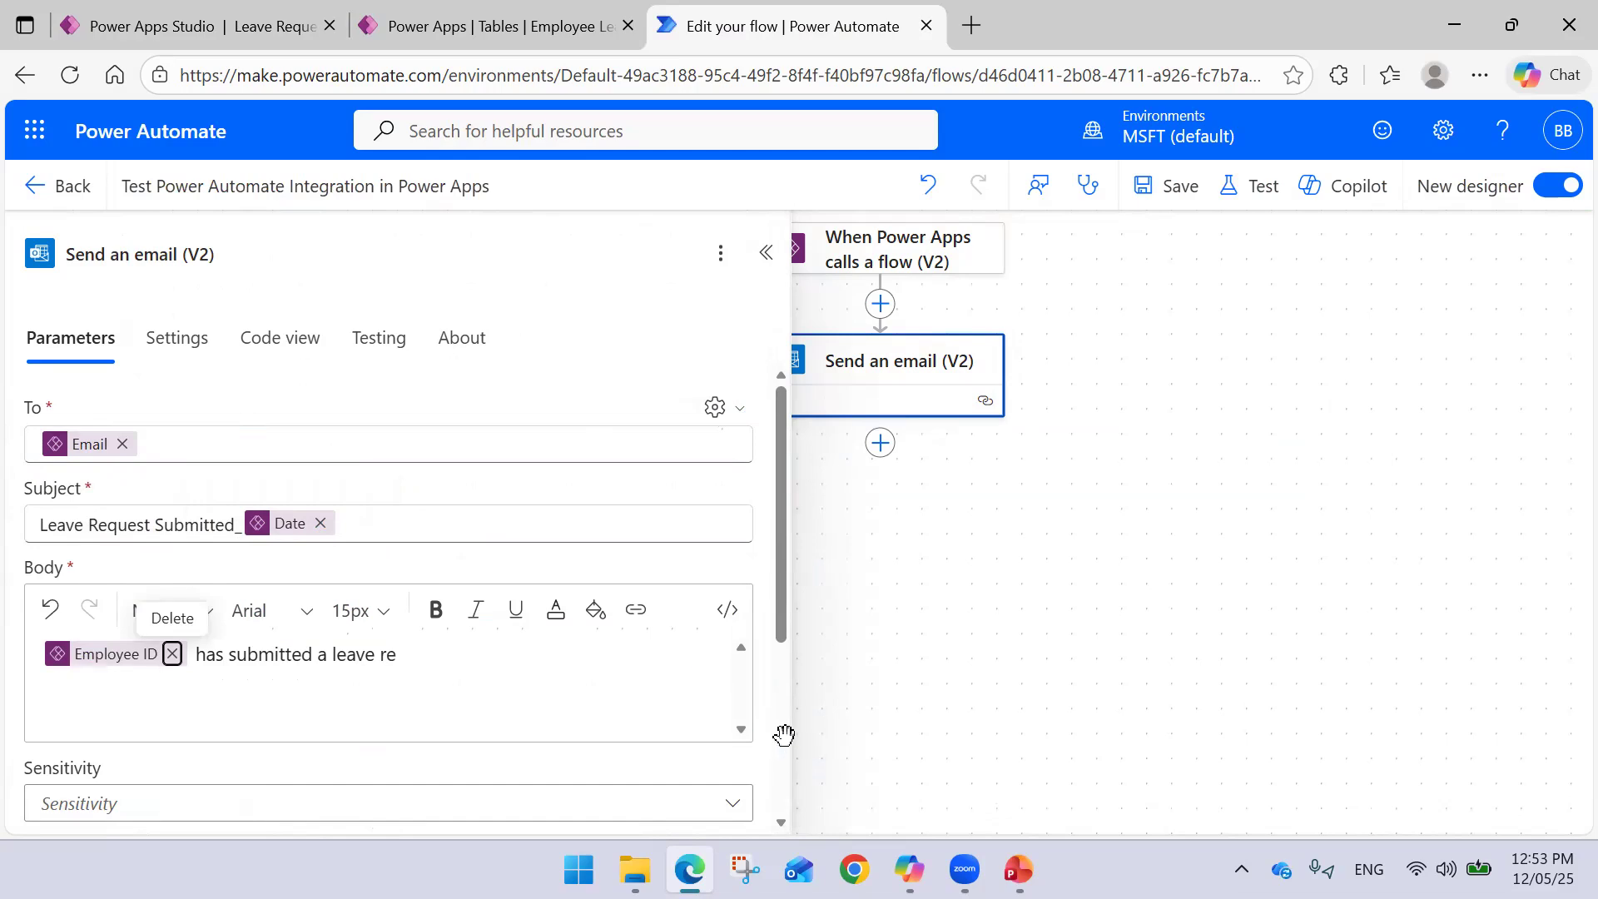
{"action": "left_click", "coordinate": [464, 659]}
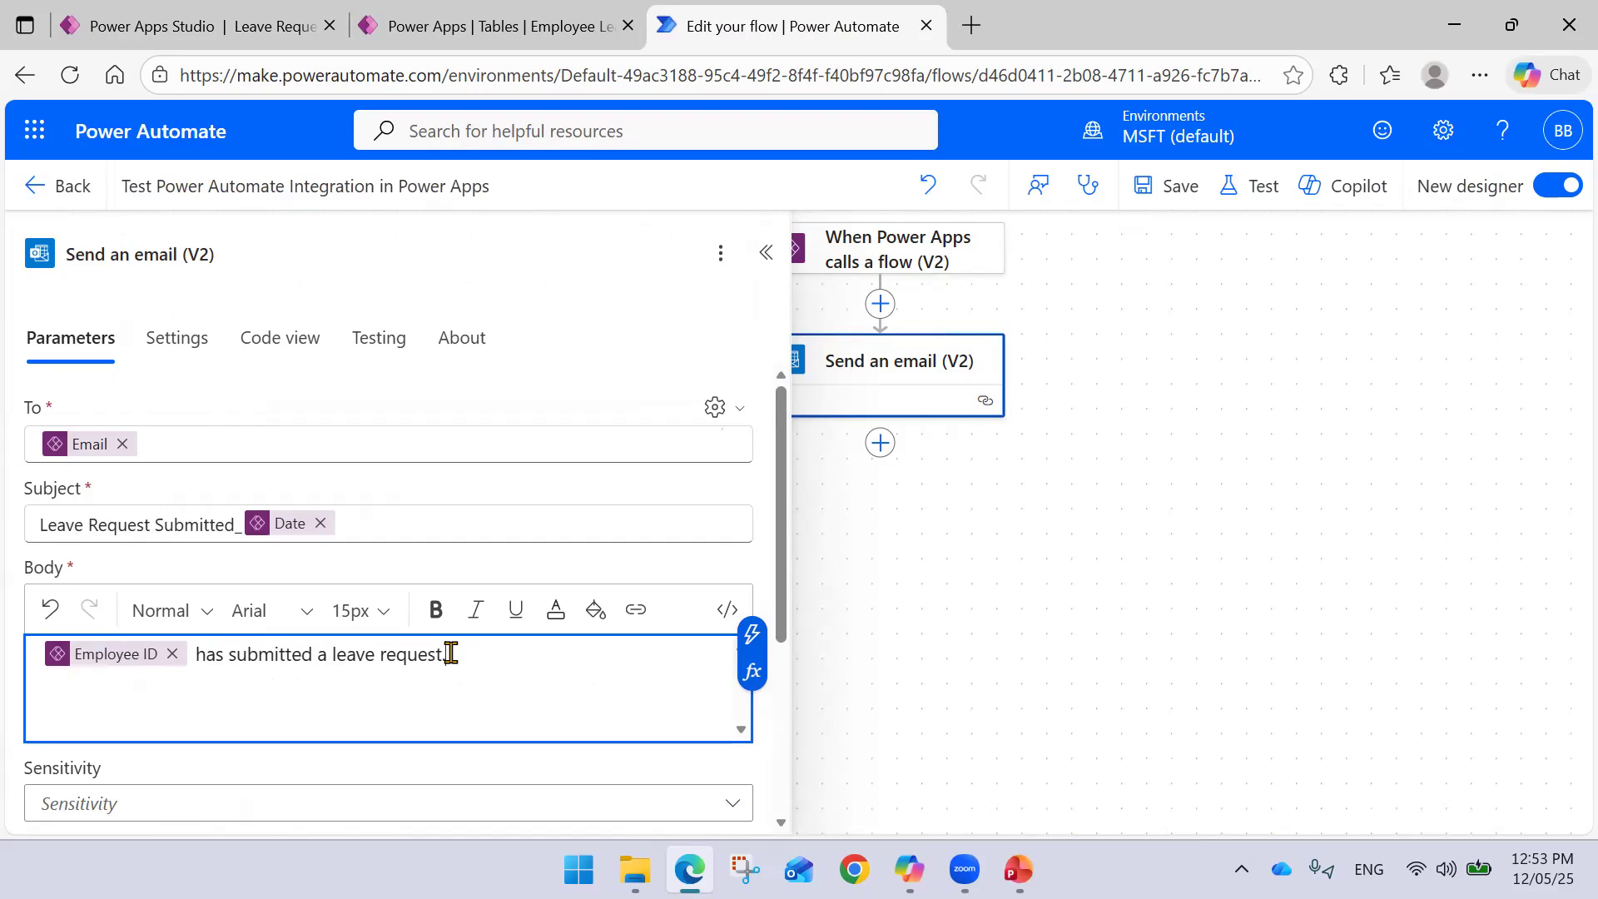
{"action": "left_click", "coordinate": [1152, 188]}
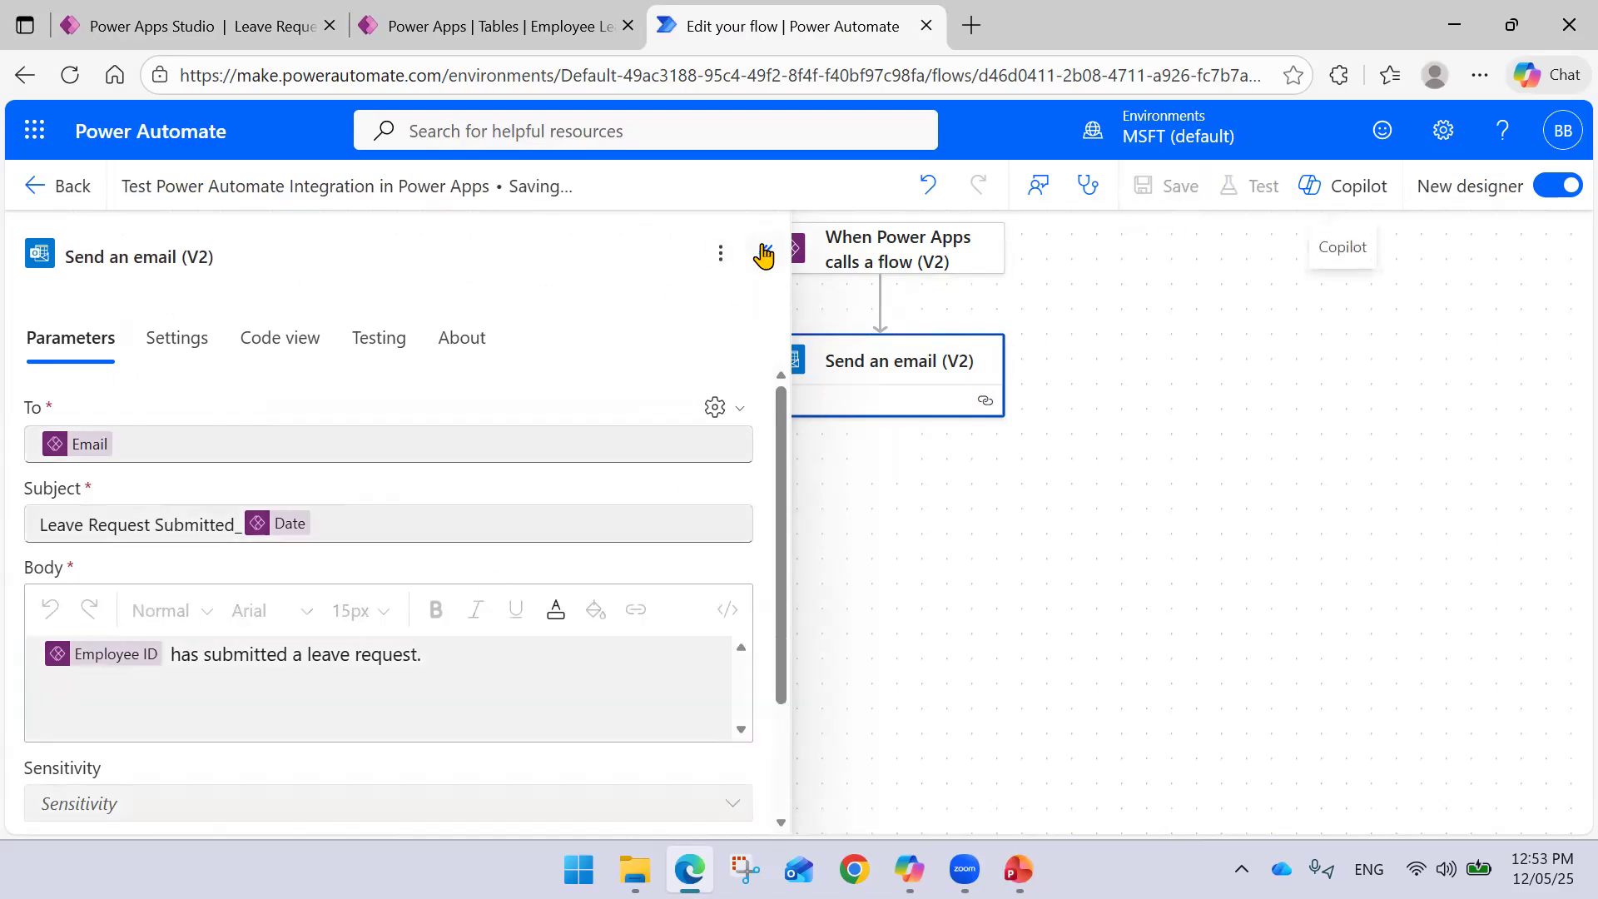
{"action": "left_click", "coordinate": [763, 254]}
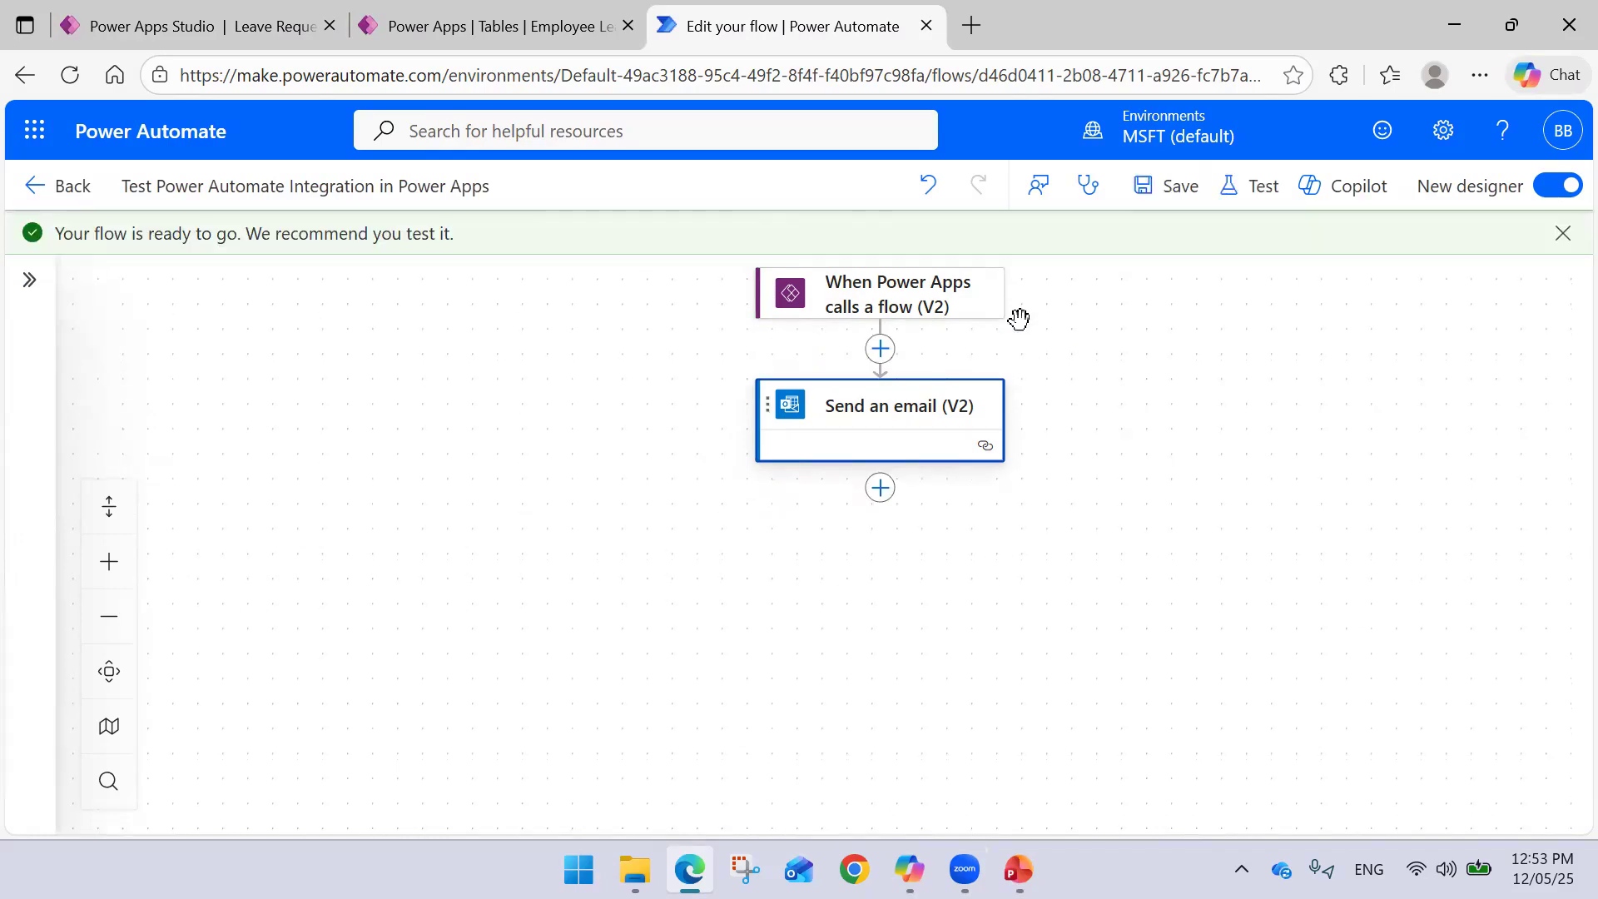
{"action": "left_click", "coordinate": [176, 30]}
- Refresh the connected flow and start the app preview
{"action": "left_click", "coordinate": [351, 454]}
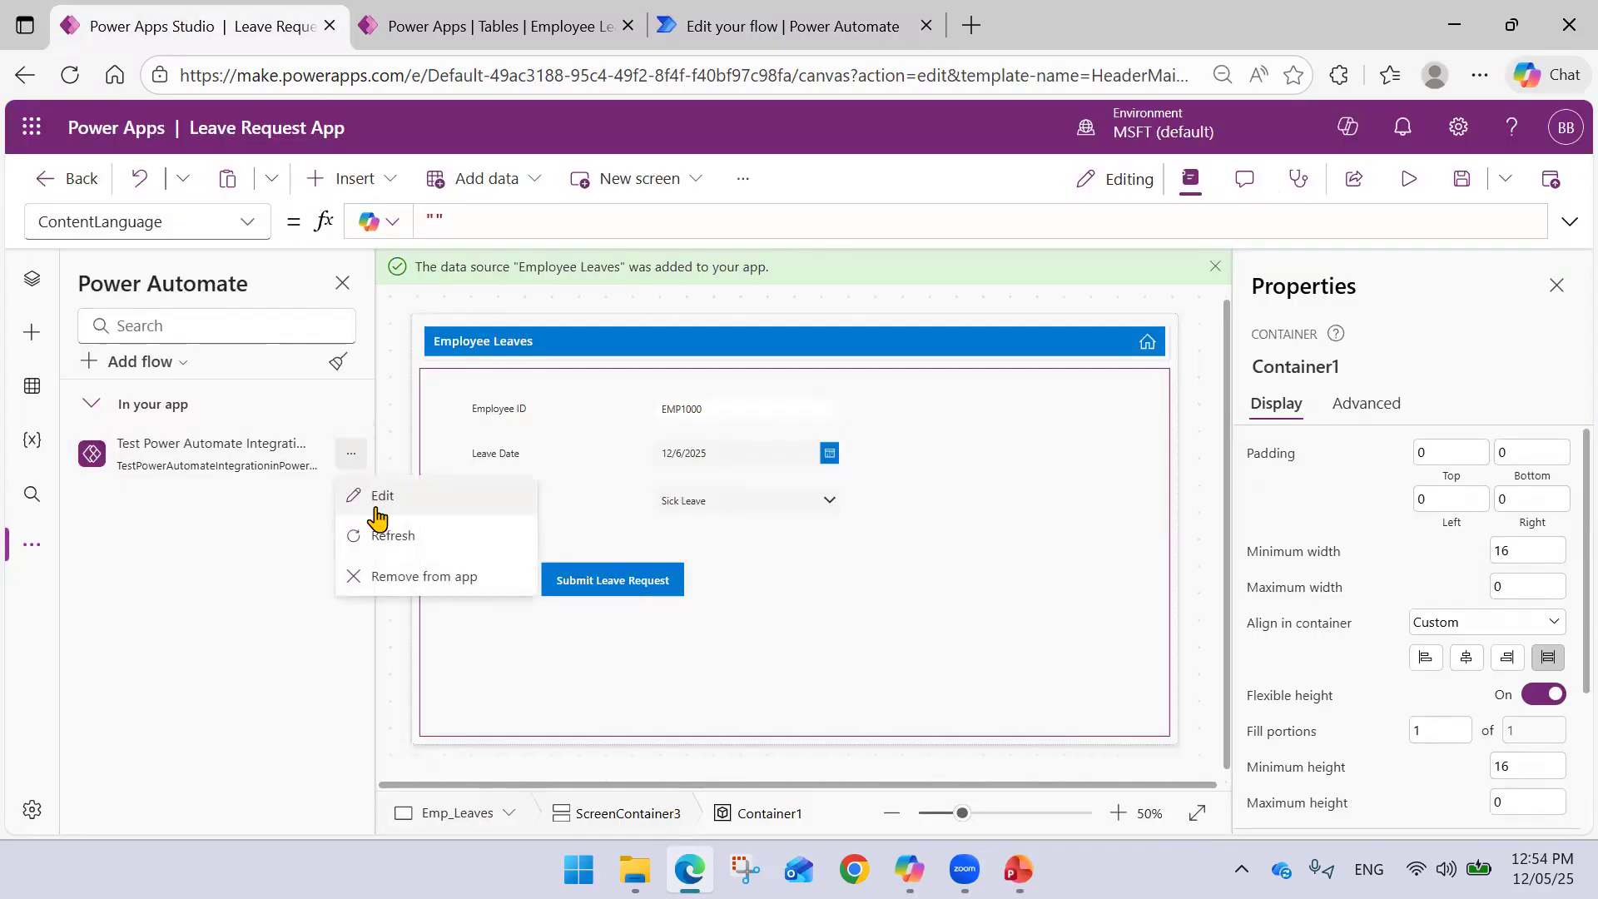
{"action": "left_click", "coordinate": [378, 532]}
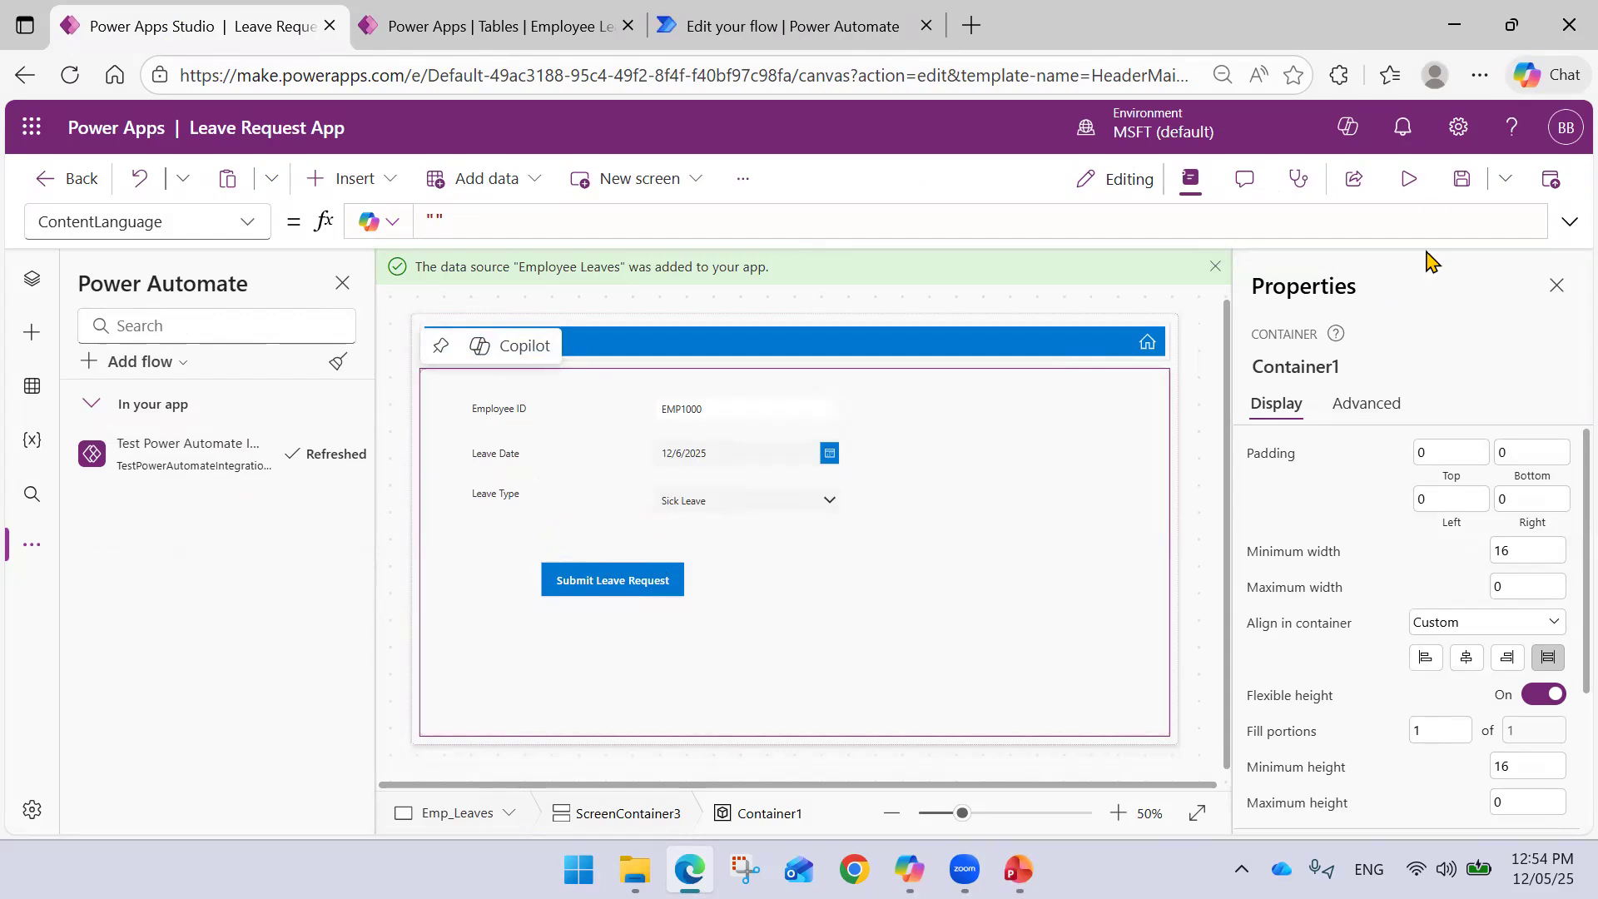
{"action": "left_click", "coordinate": [1408, 180]}
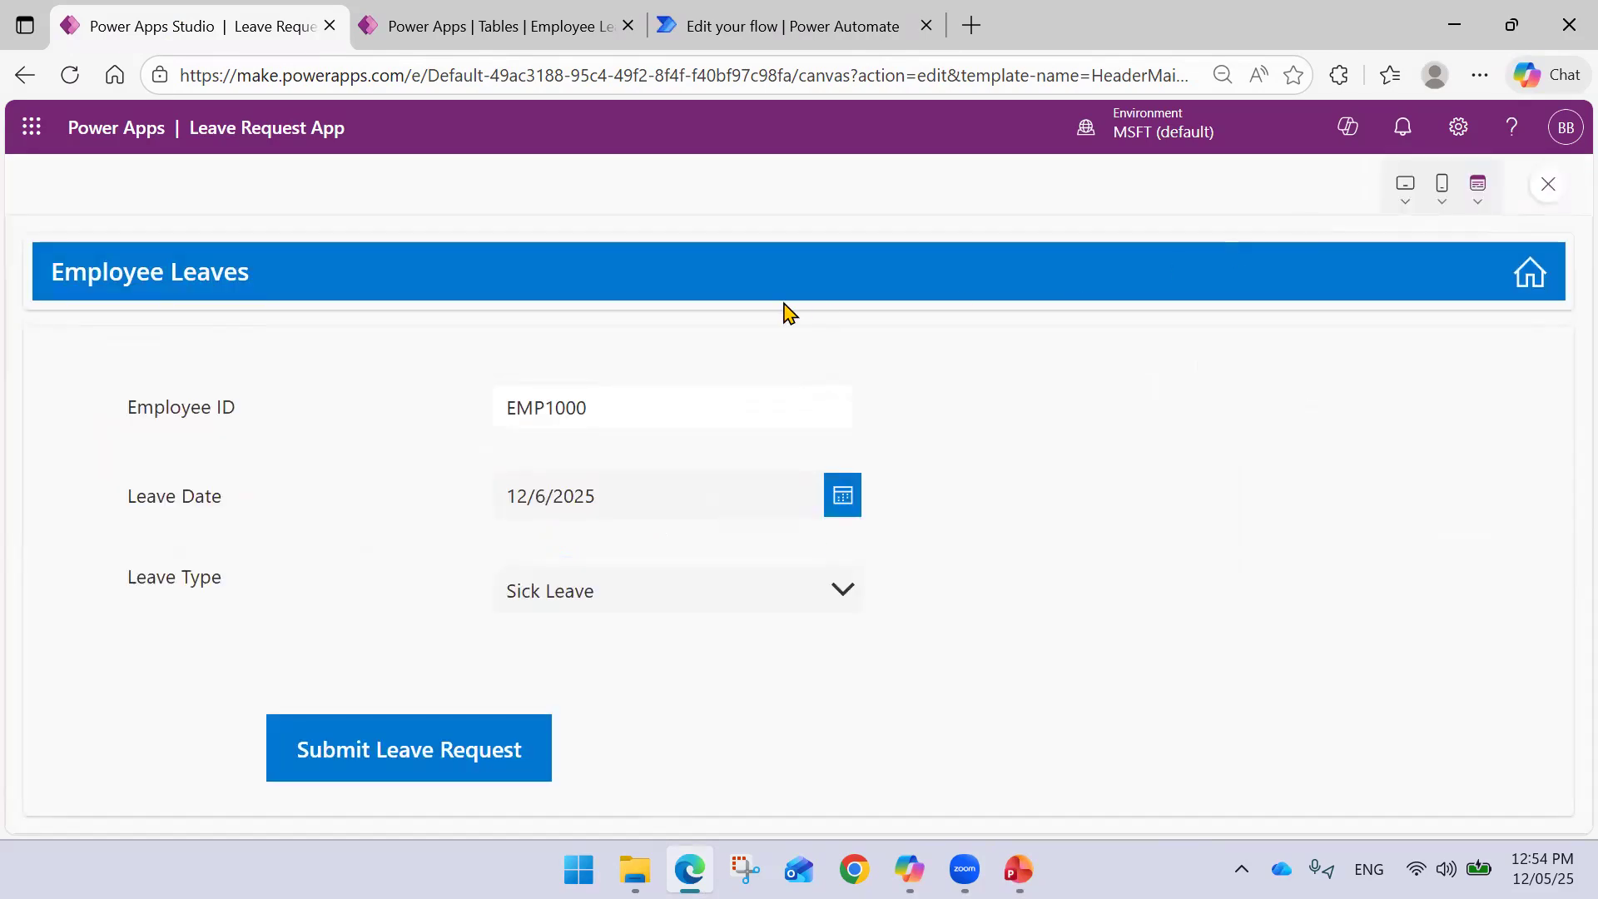
{"action": "left_click", "coordinate": [1548, 184]}
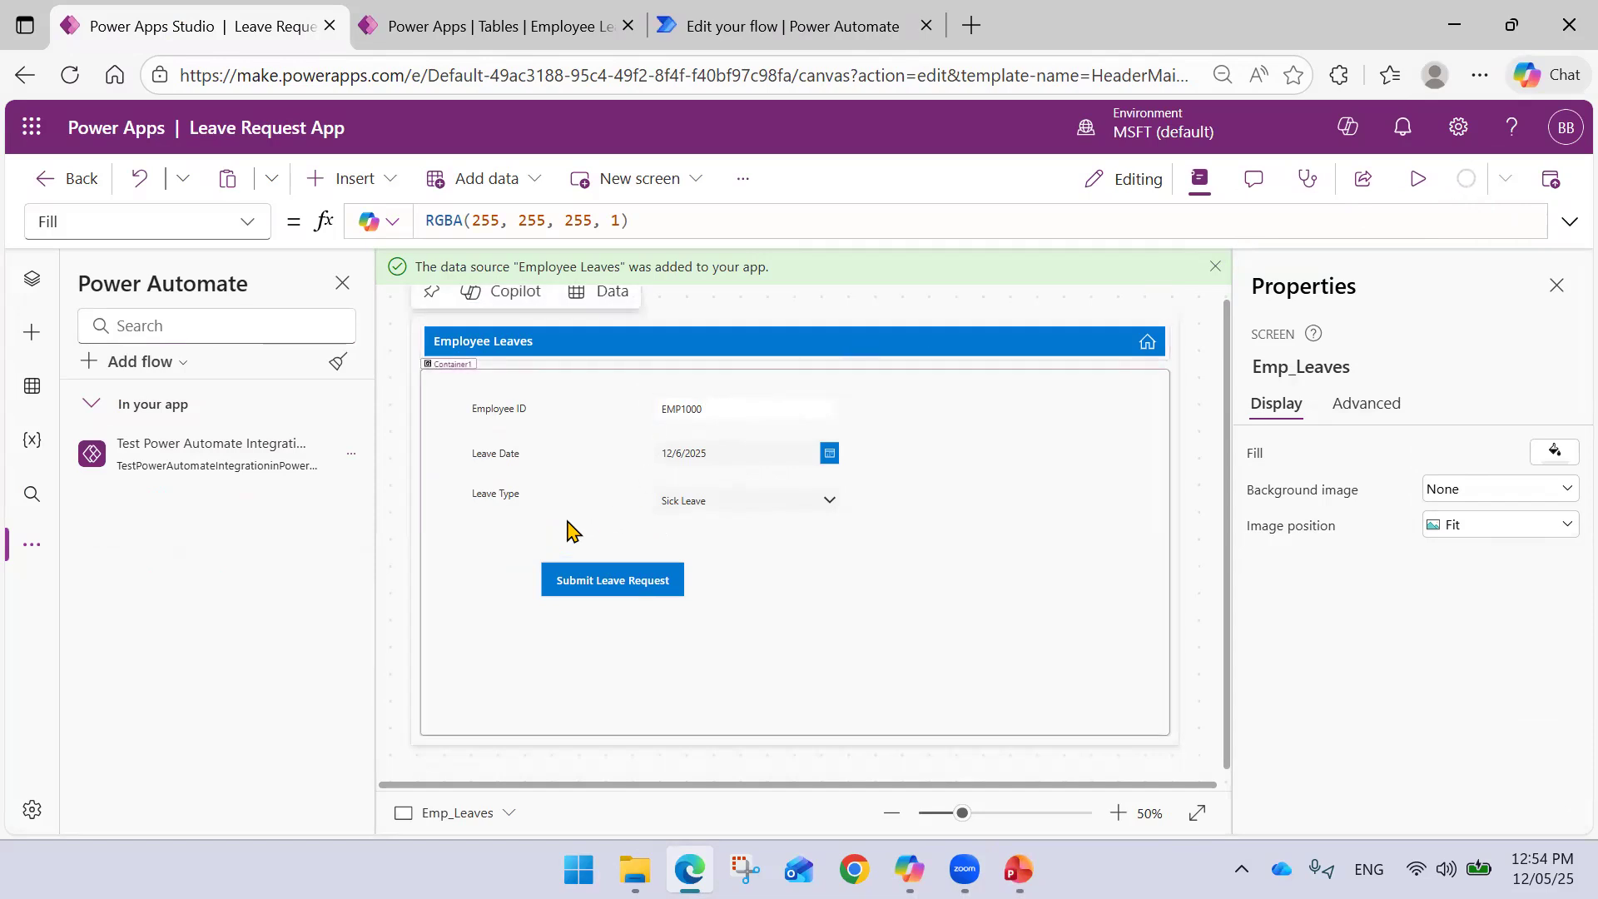
{"action": "left_click", "coordinate": [1418, 182]}
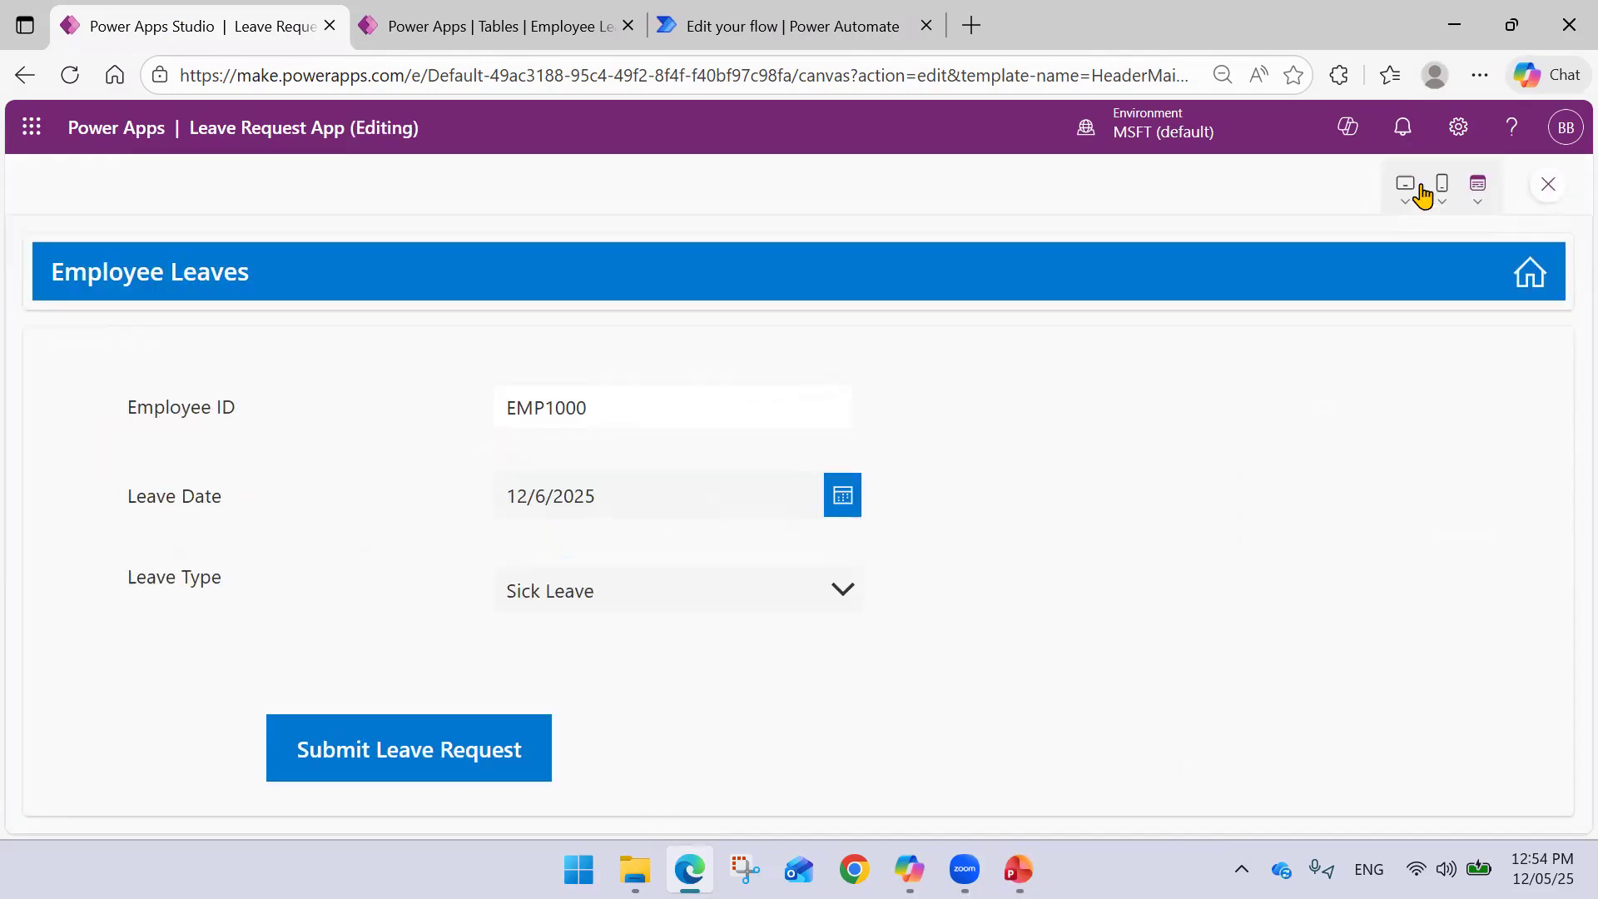
- Submit a Paid Leave request dated 12/23/2025 and dismiss the flow failure message
{"action": "left_click", "coordinate": [607, 414]}
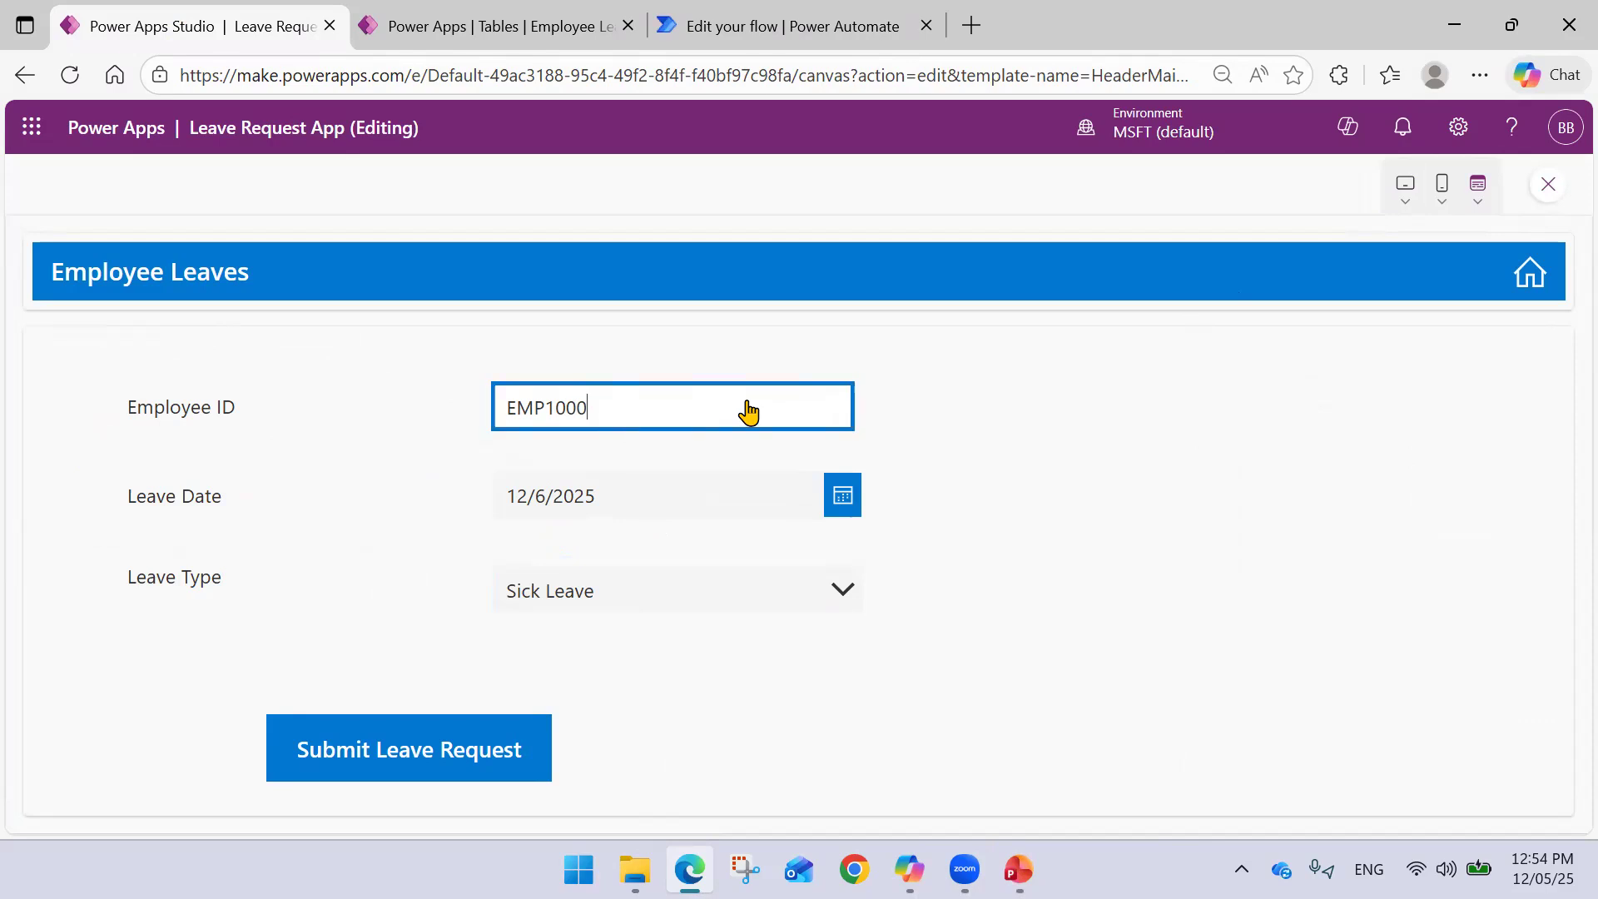
{"action": "left_click", "coordinate": [844, 497]}
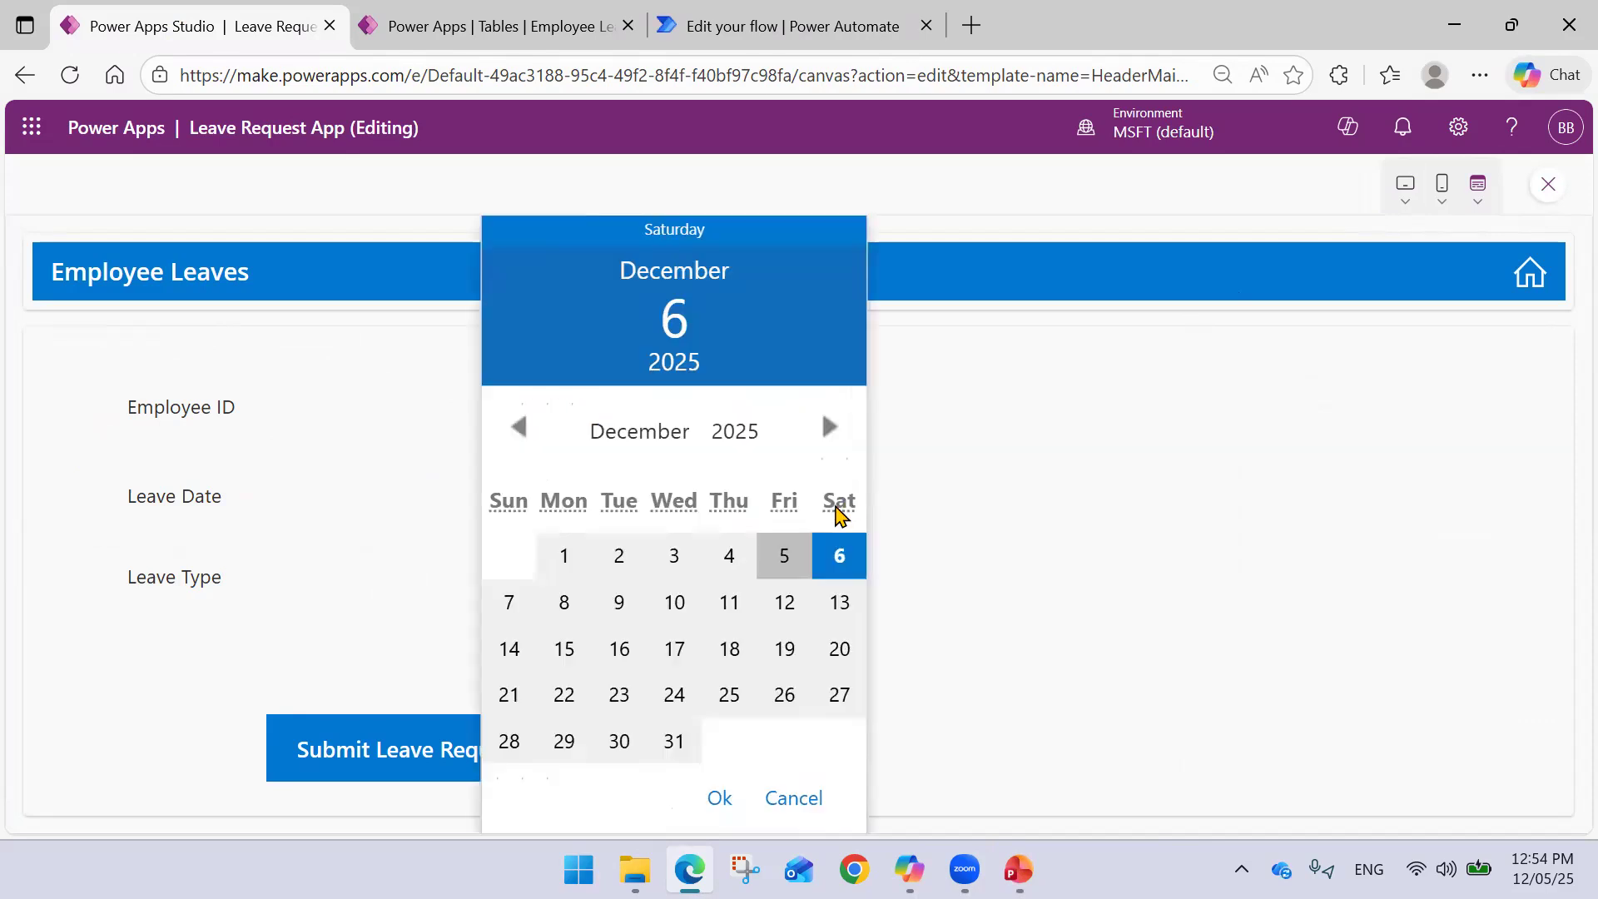
{"action": "left_click", "coordinate": [620, 696]}
{"action": "left_click", "coordinate": [718, 797]}
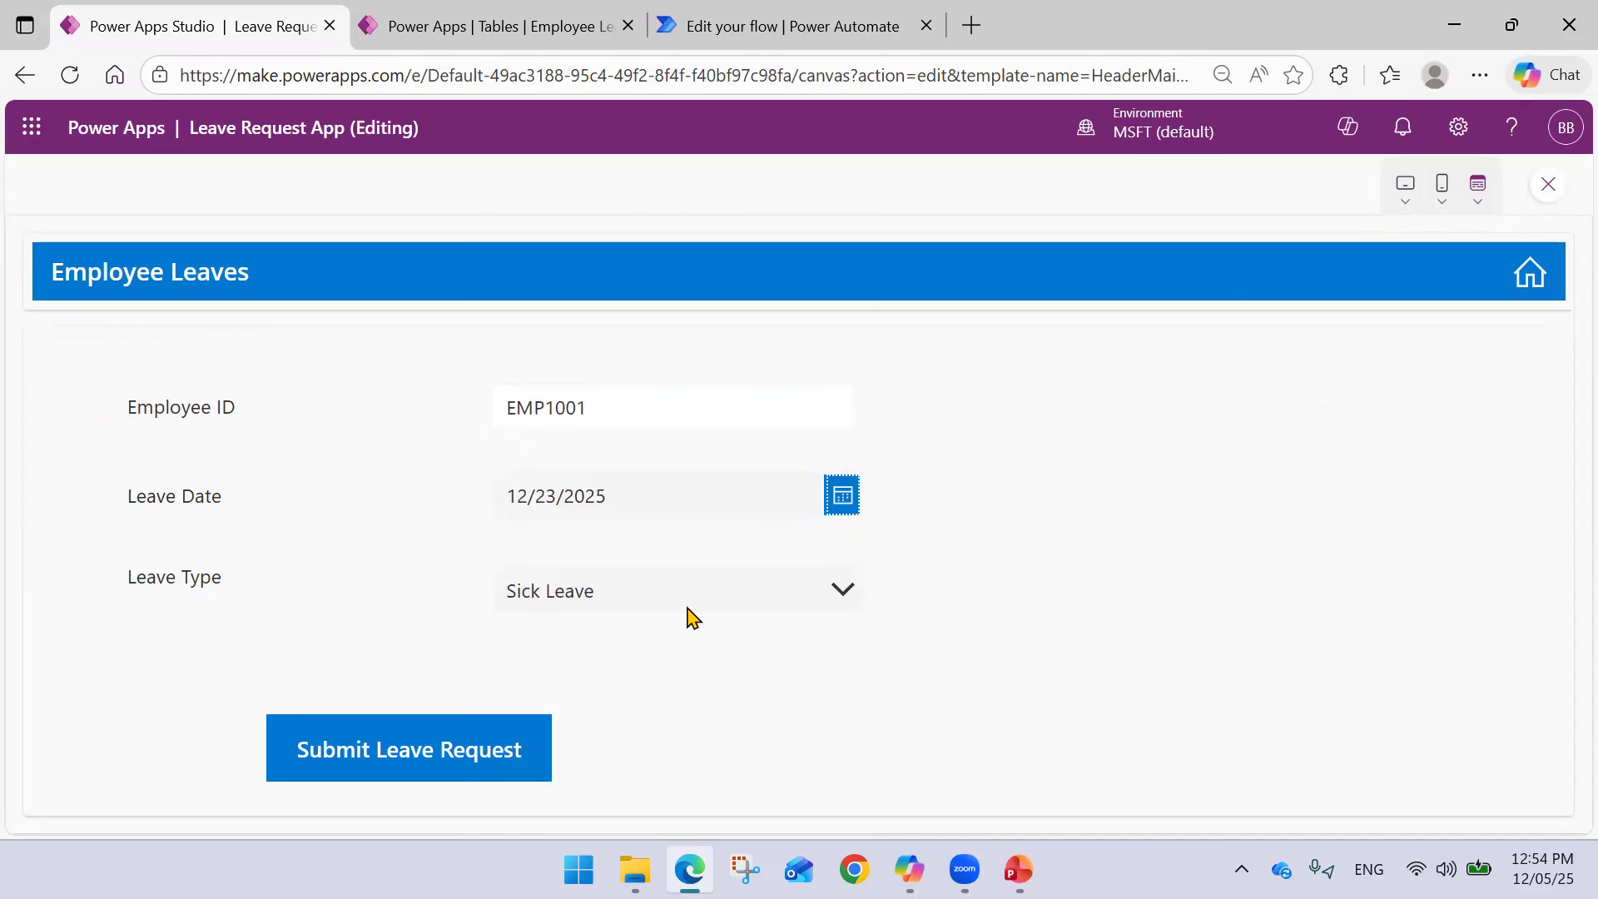
{"action": "left_click", "coordinate": [628, 592]}
{"action": "left_click", "coordinate": [603, 672]}
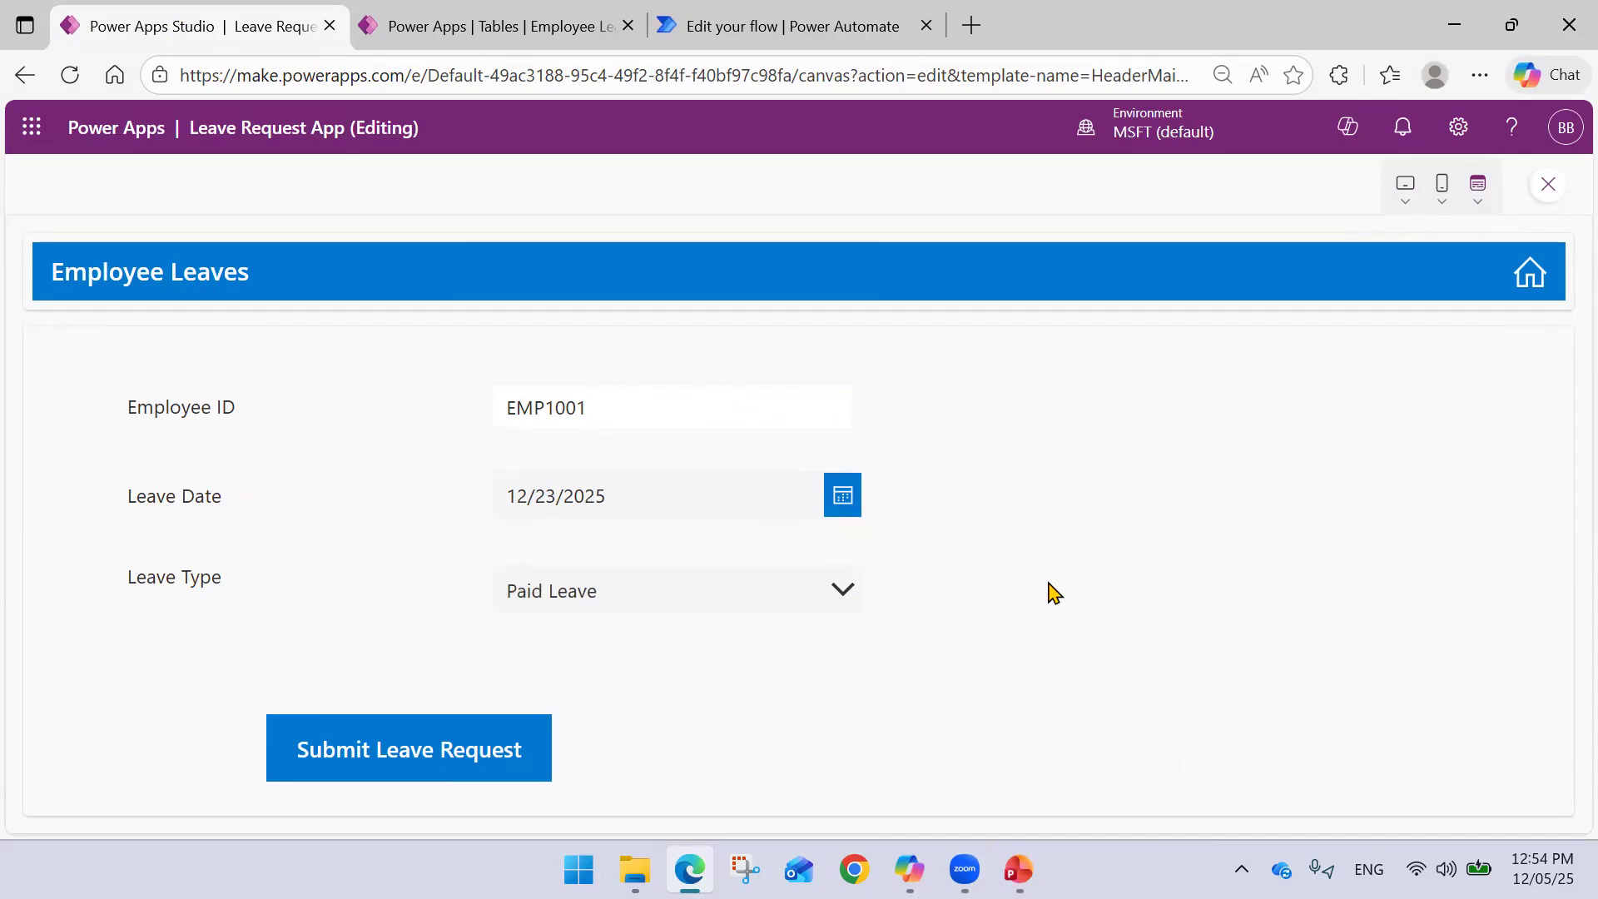
{"action": "left_click", "coordinate": [438, 761]}
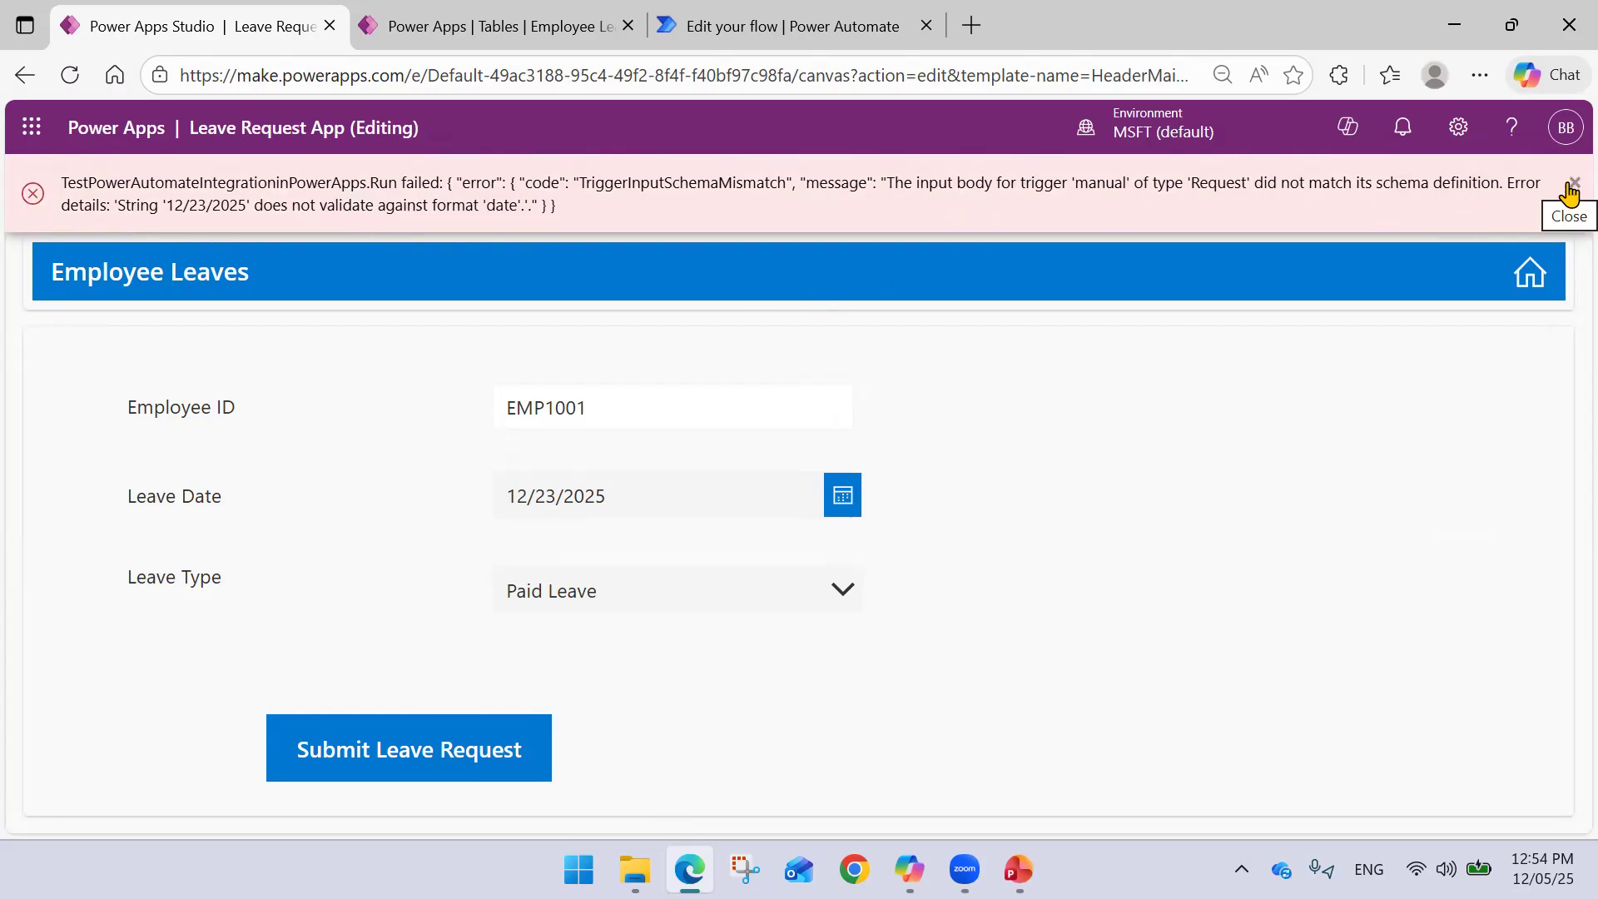
{"action": "left_click", "coordinate": [1572, 185]}
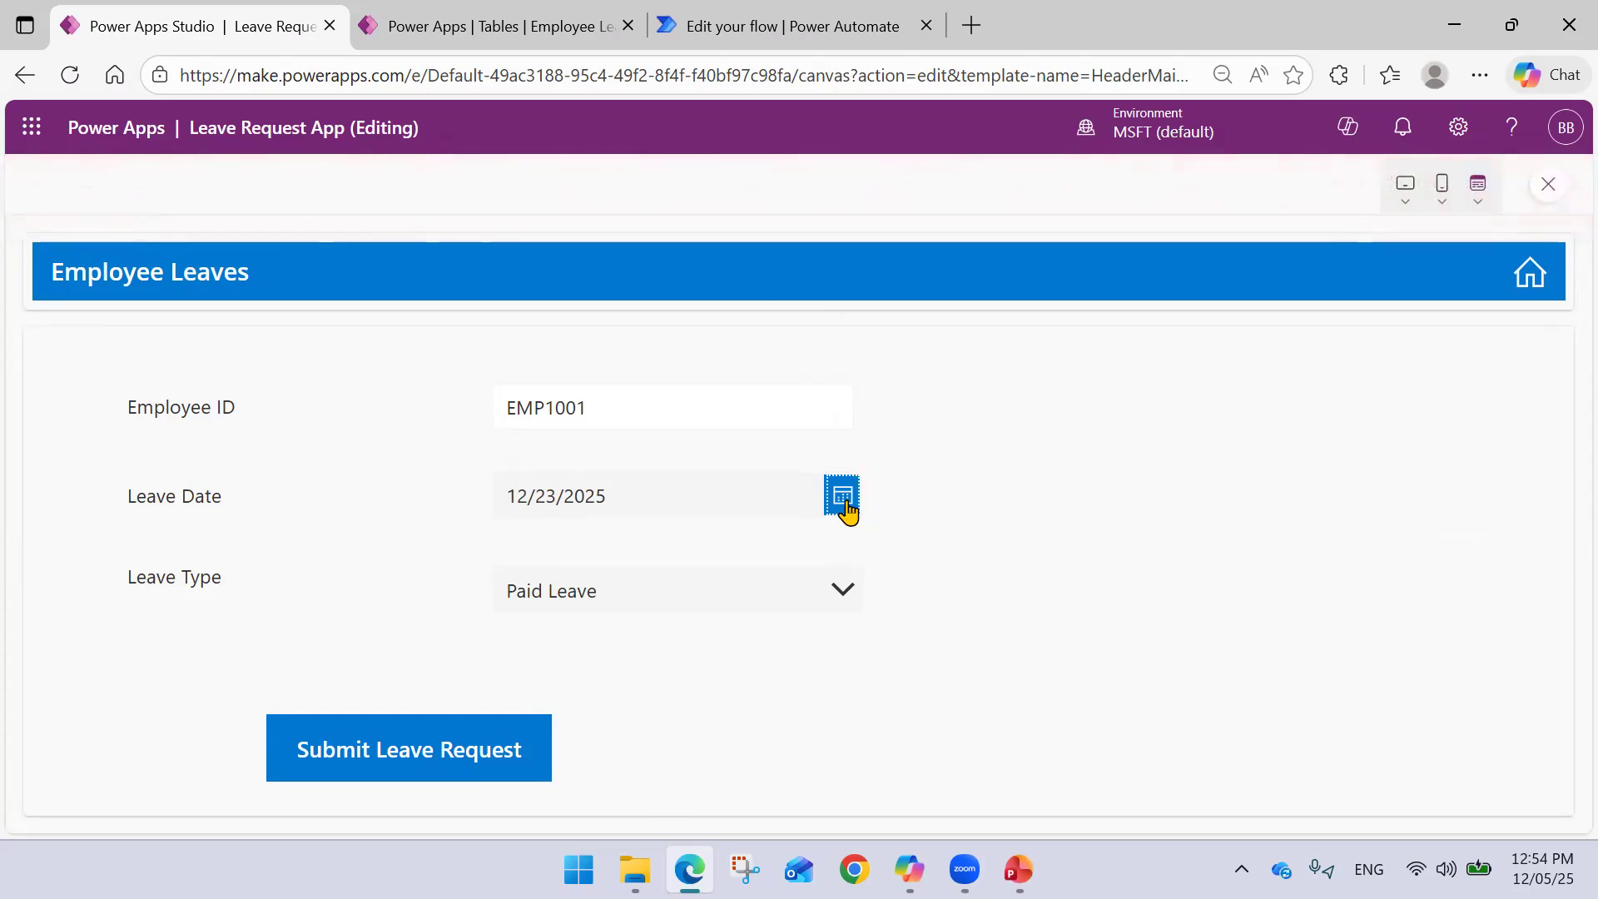
- Resubmit with leave date 12/8/2025, dismiss the date-format error, and exit preview
{"action": "left_click", "coordinate": [843, 498]}
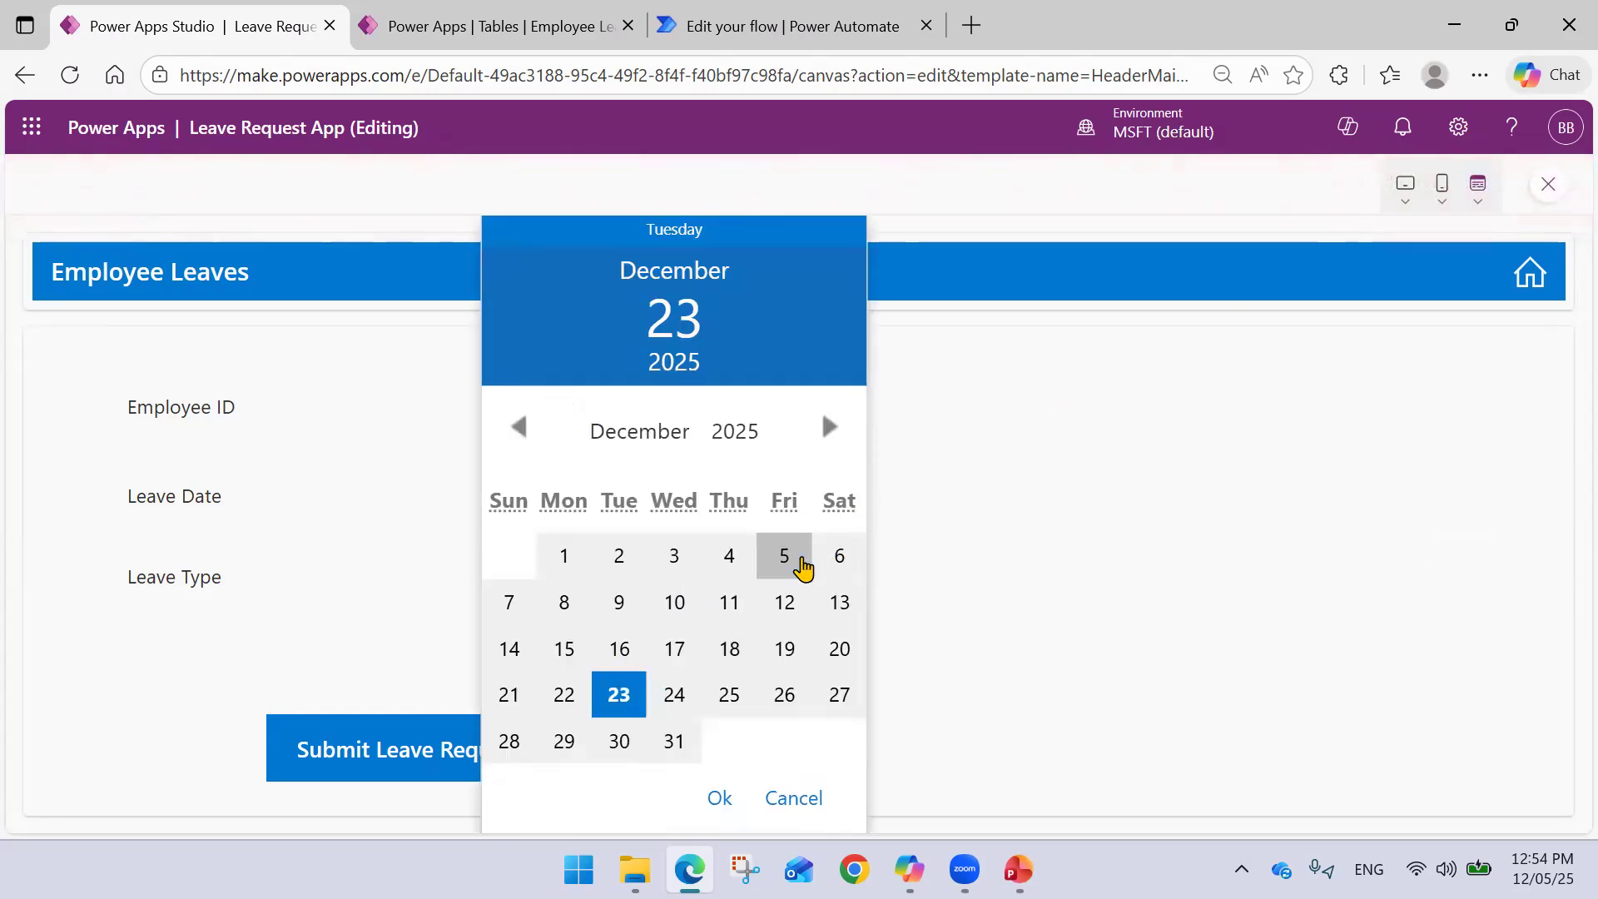
{"action": "left_click", "coordinate": [556, 603]}
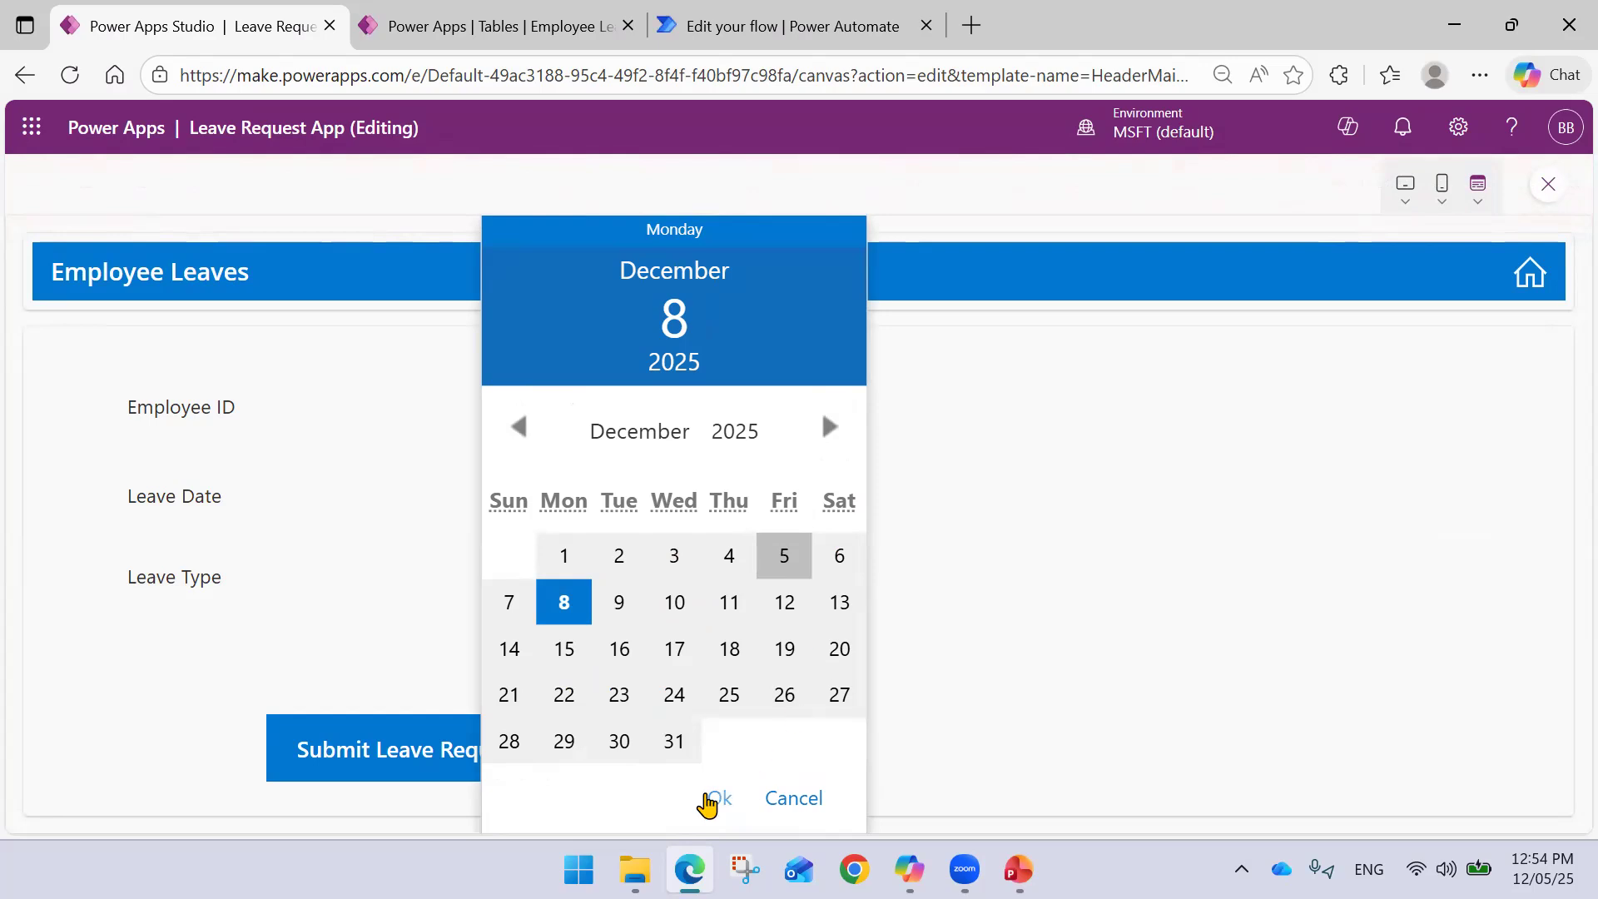
{"action": "left_click", "coordinate": [716, 797]}
{"action": "left_click", "coordinate": [421, 763]}
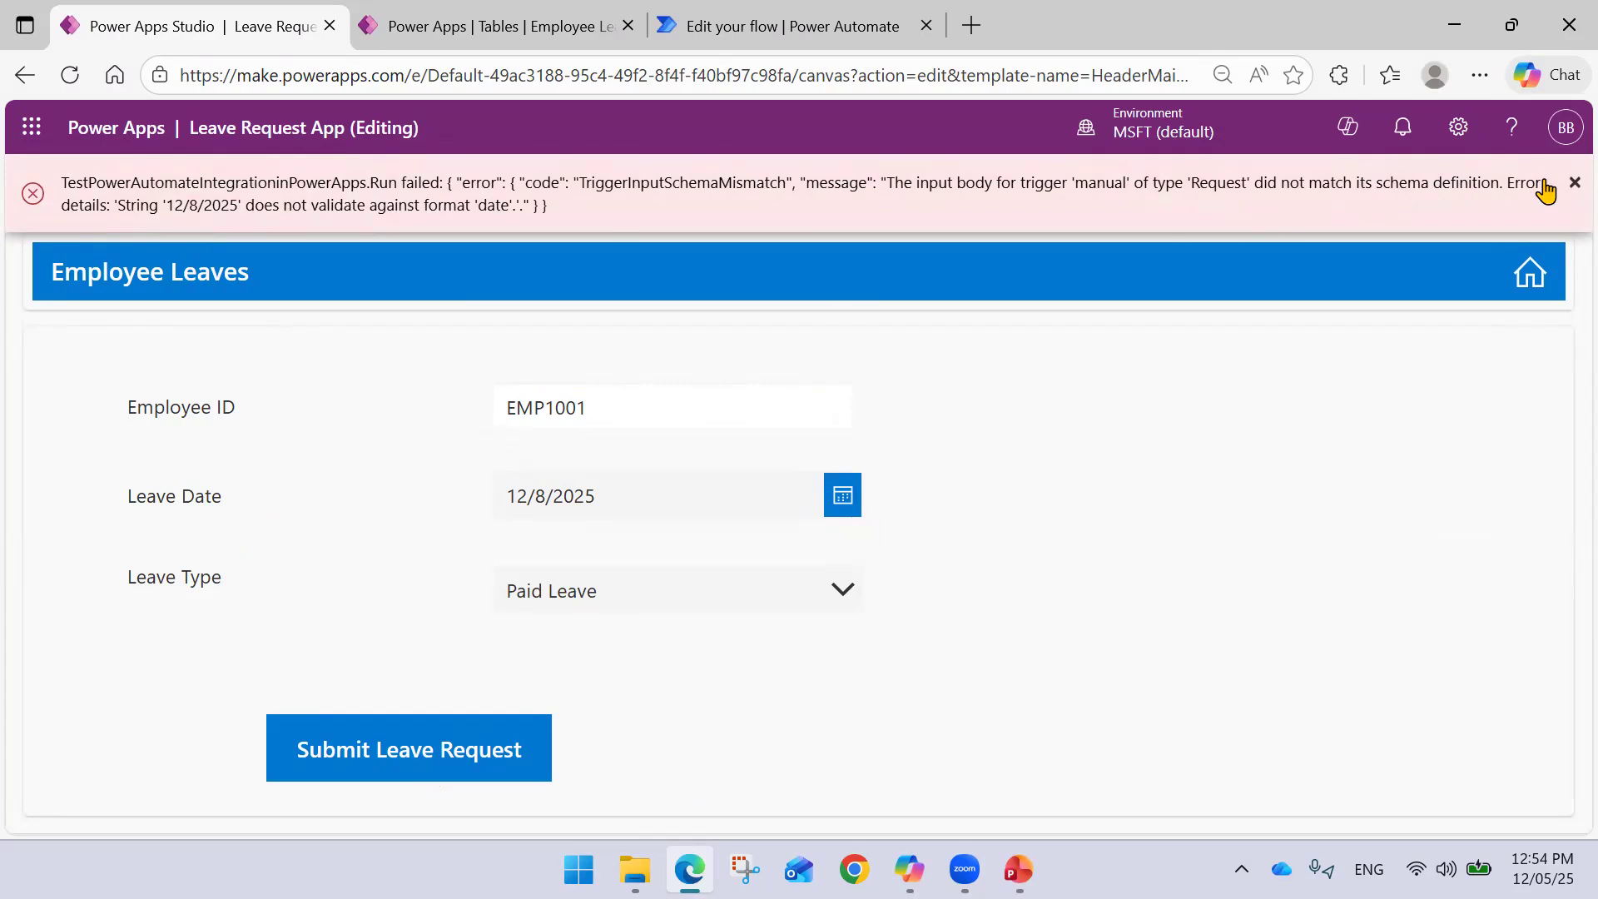
{"action": "left_click", "coordinate": [1572, 183]}
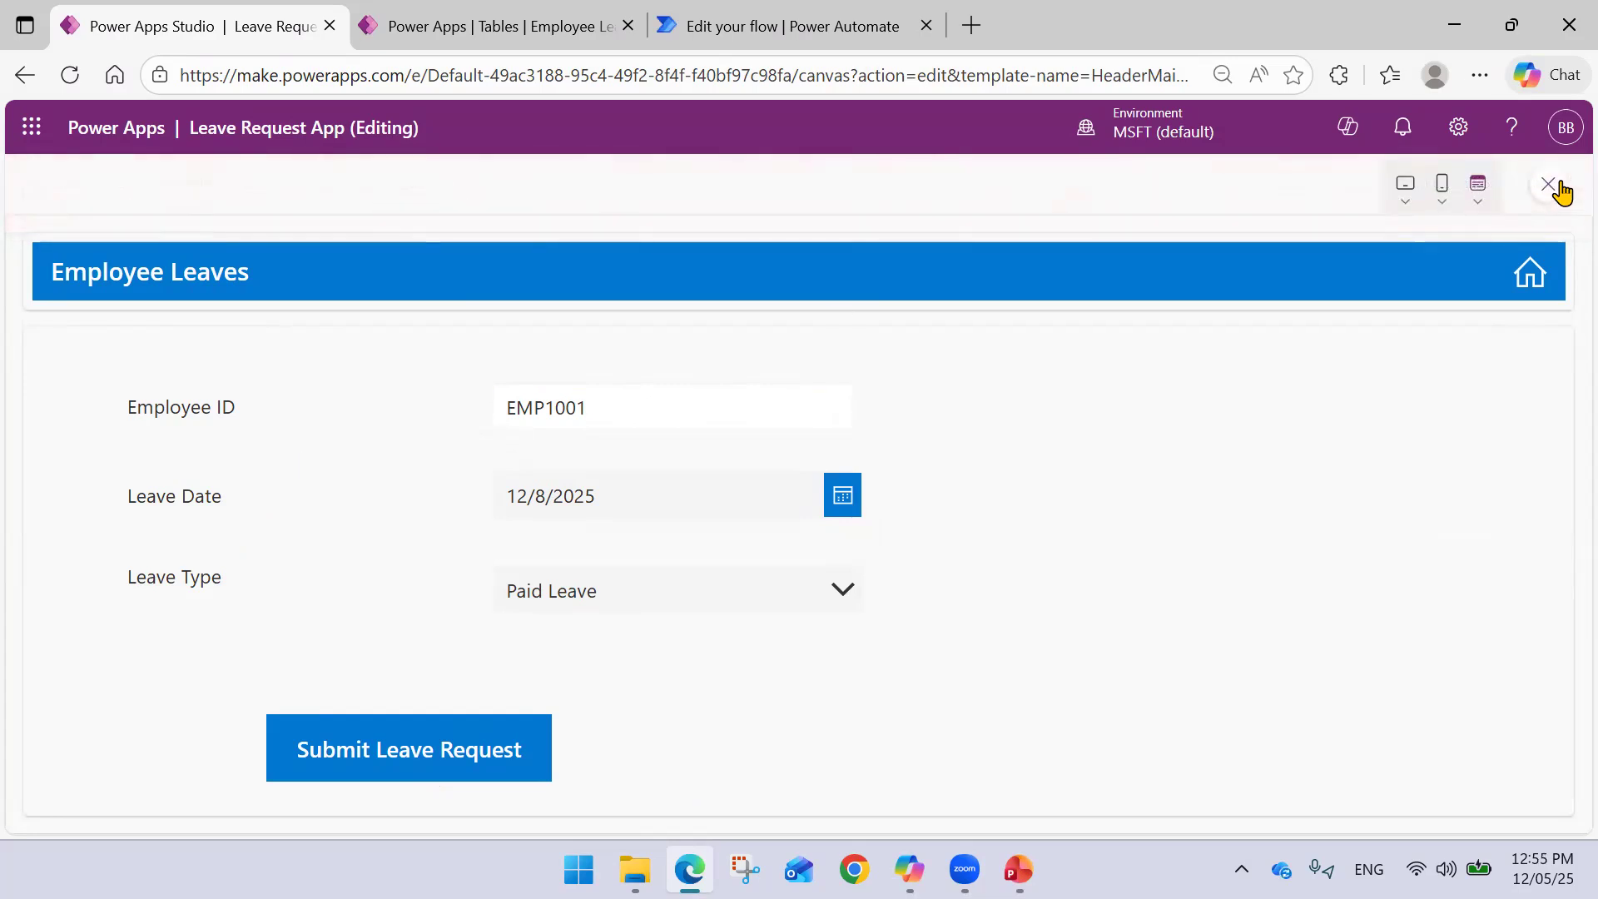
{"action": "left_click", "coordinate": [1549, 185]}
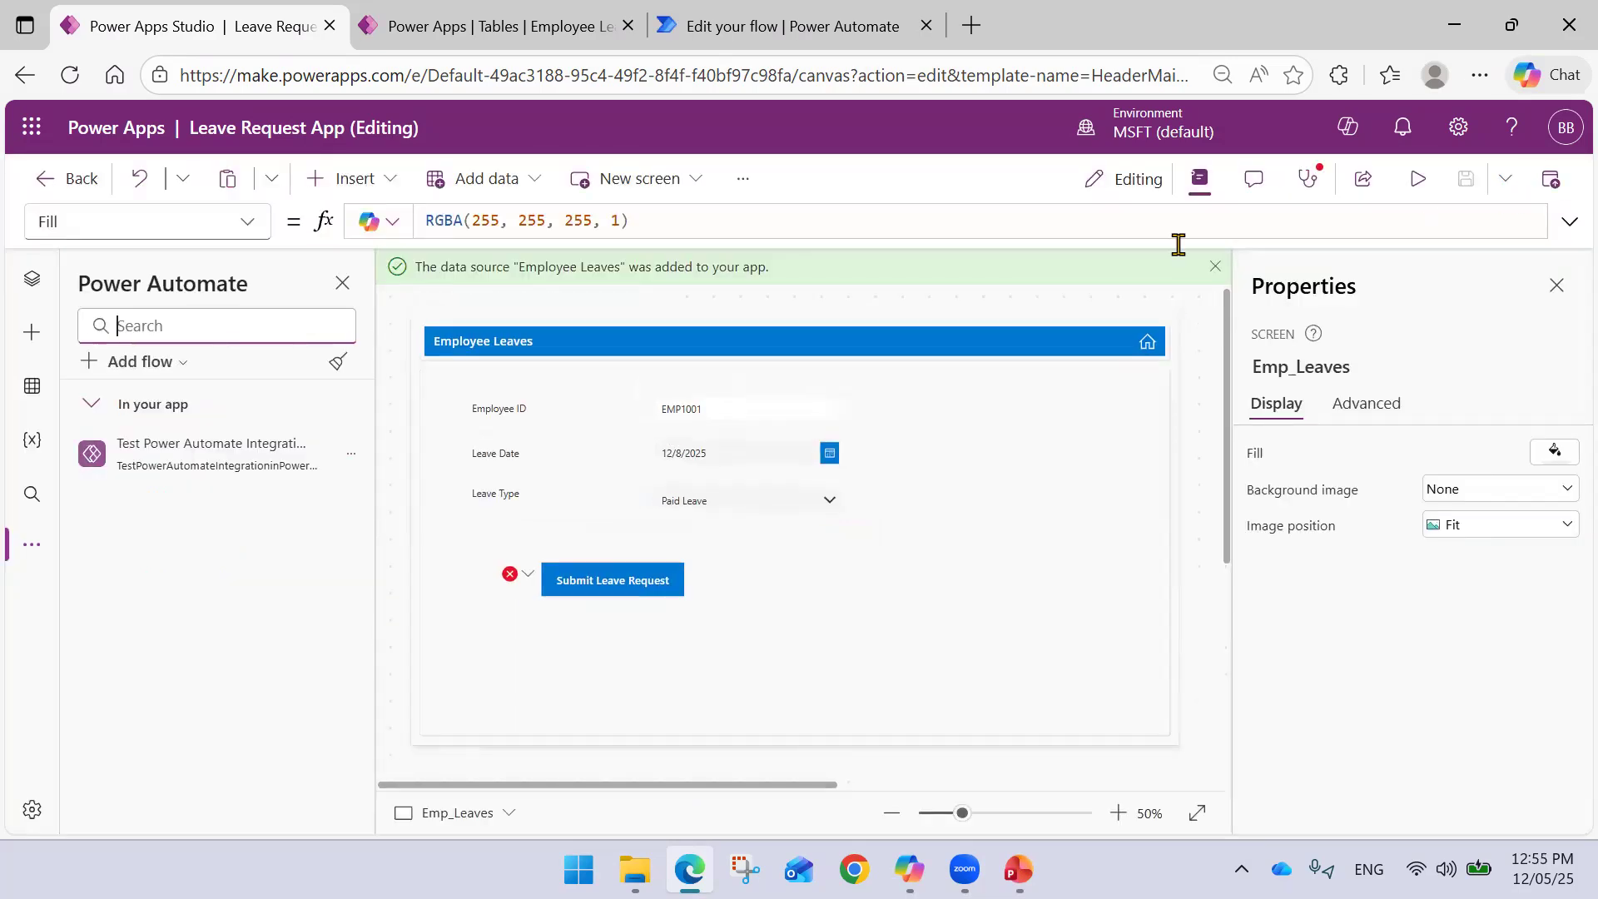
- Inspect the submit button's formula, confirming 'Leave Date'.SelectedDate evaluates to 12/8/2025
{"action": "left_click", "coordinate": [523, 582]}
{"action": "left_click", "coordinate": [545, 605]}
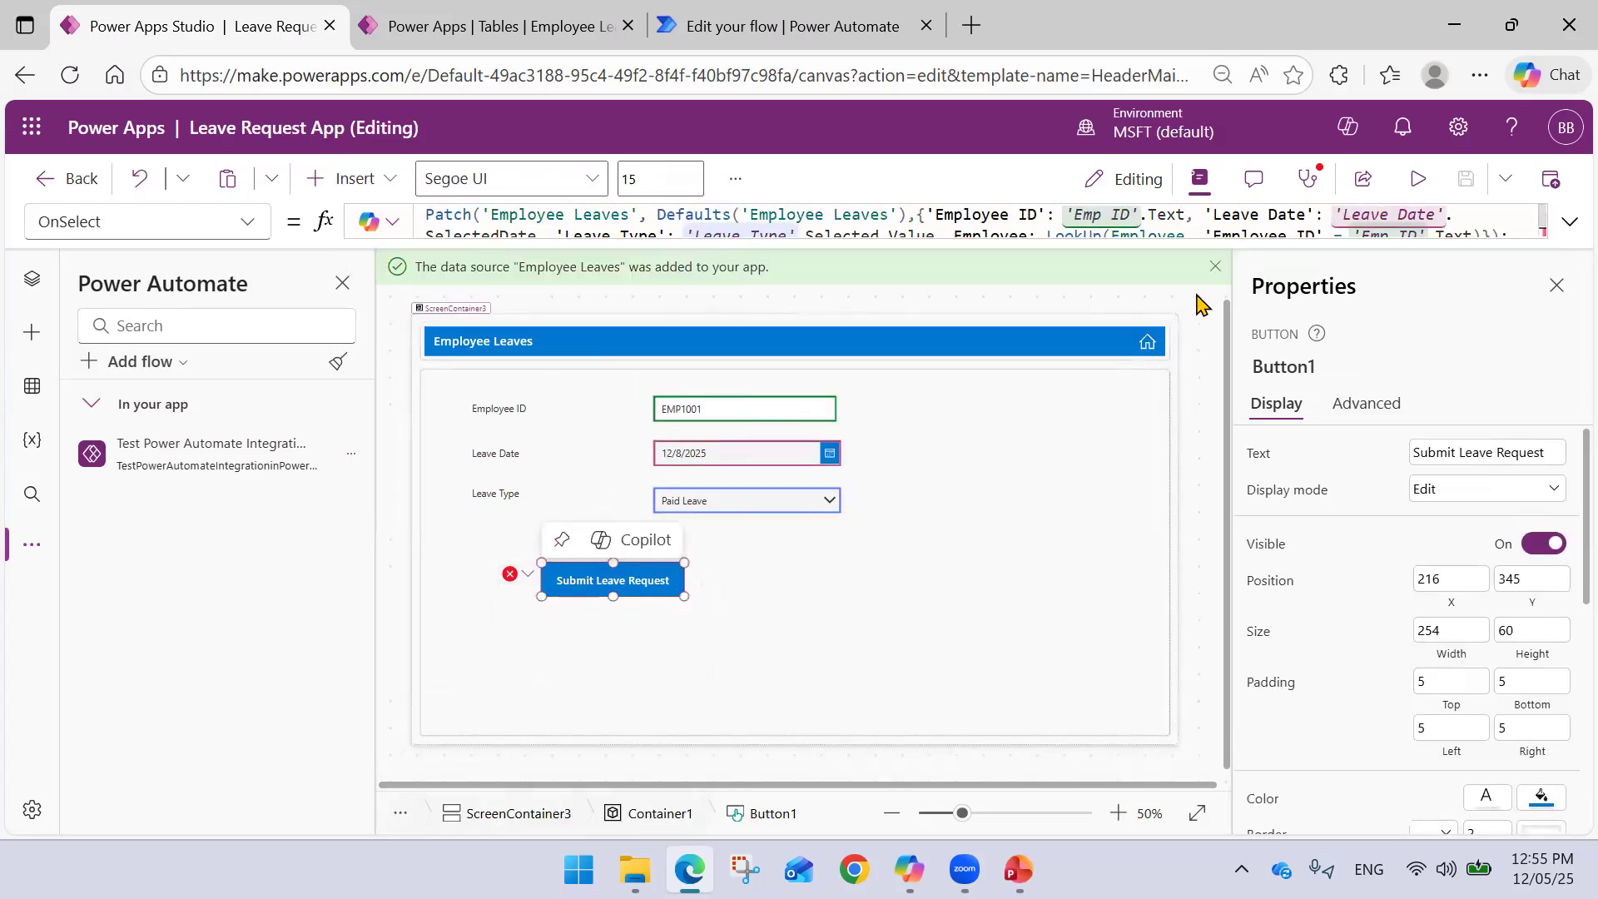
{"action": "left_click", "coordinate": [1570, 222]}
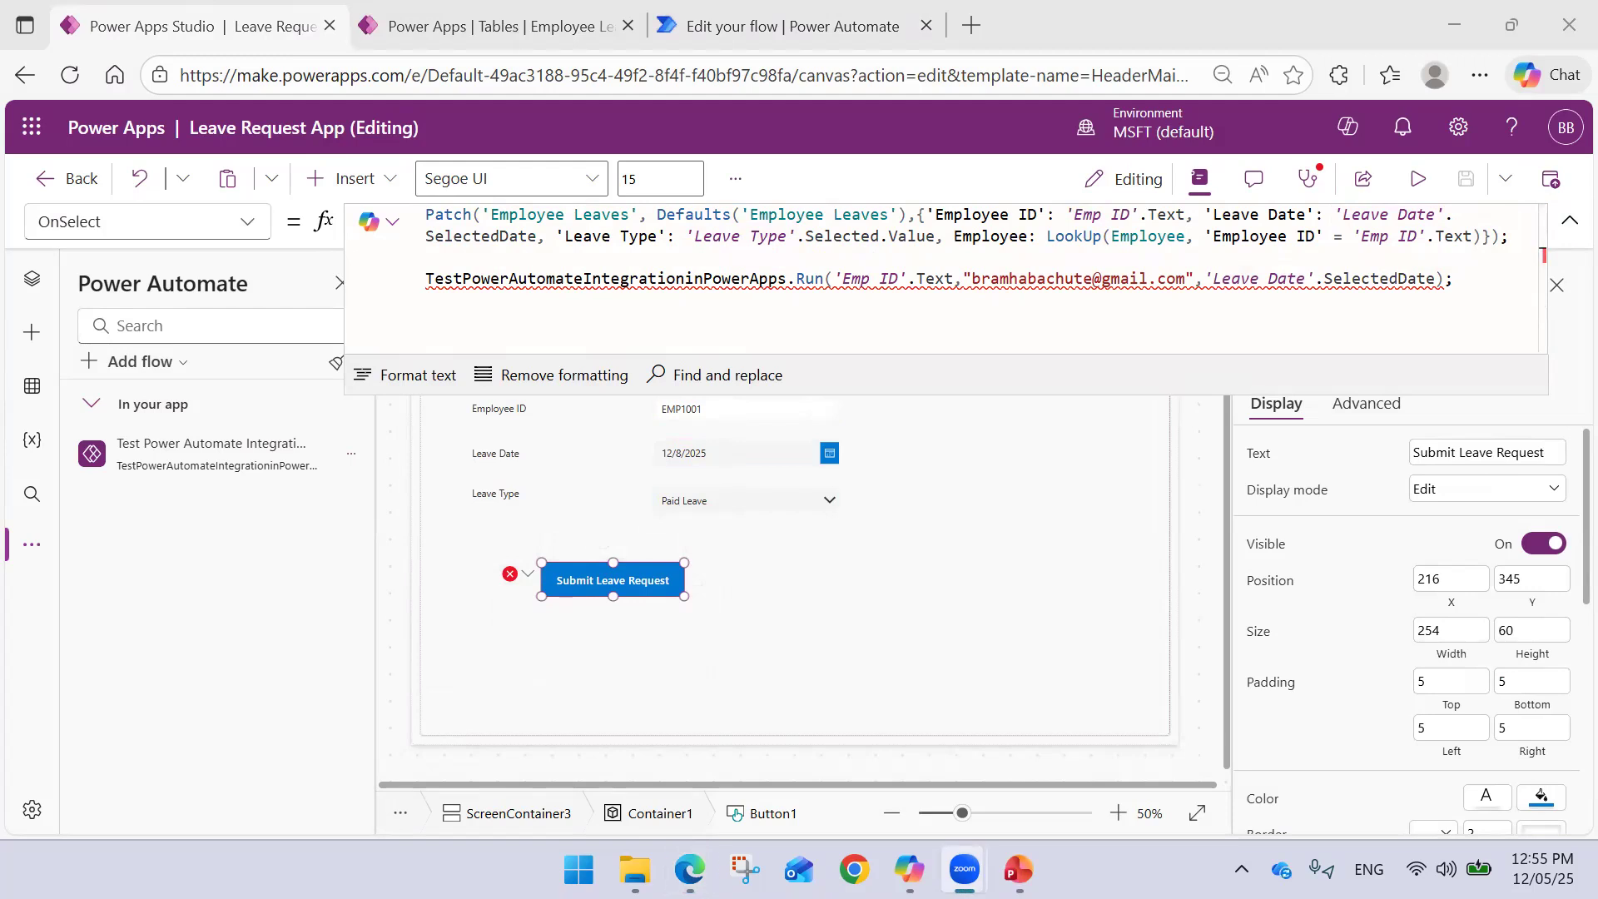
{"action": "left_click", "coordinate": [1429, 281]}
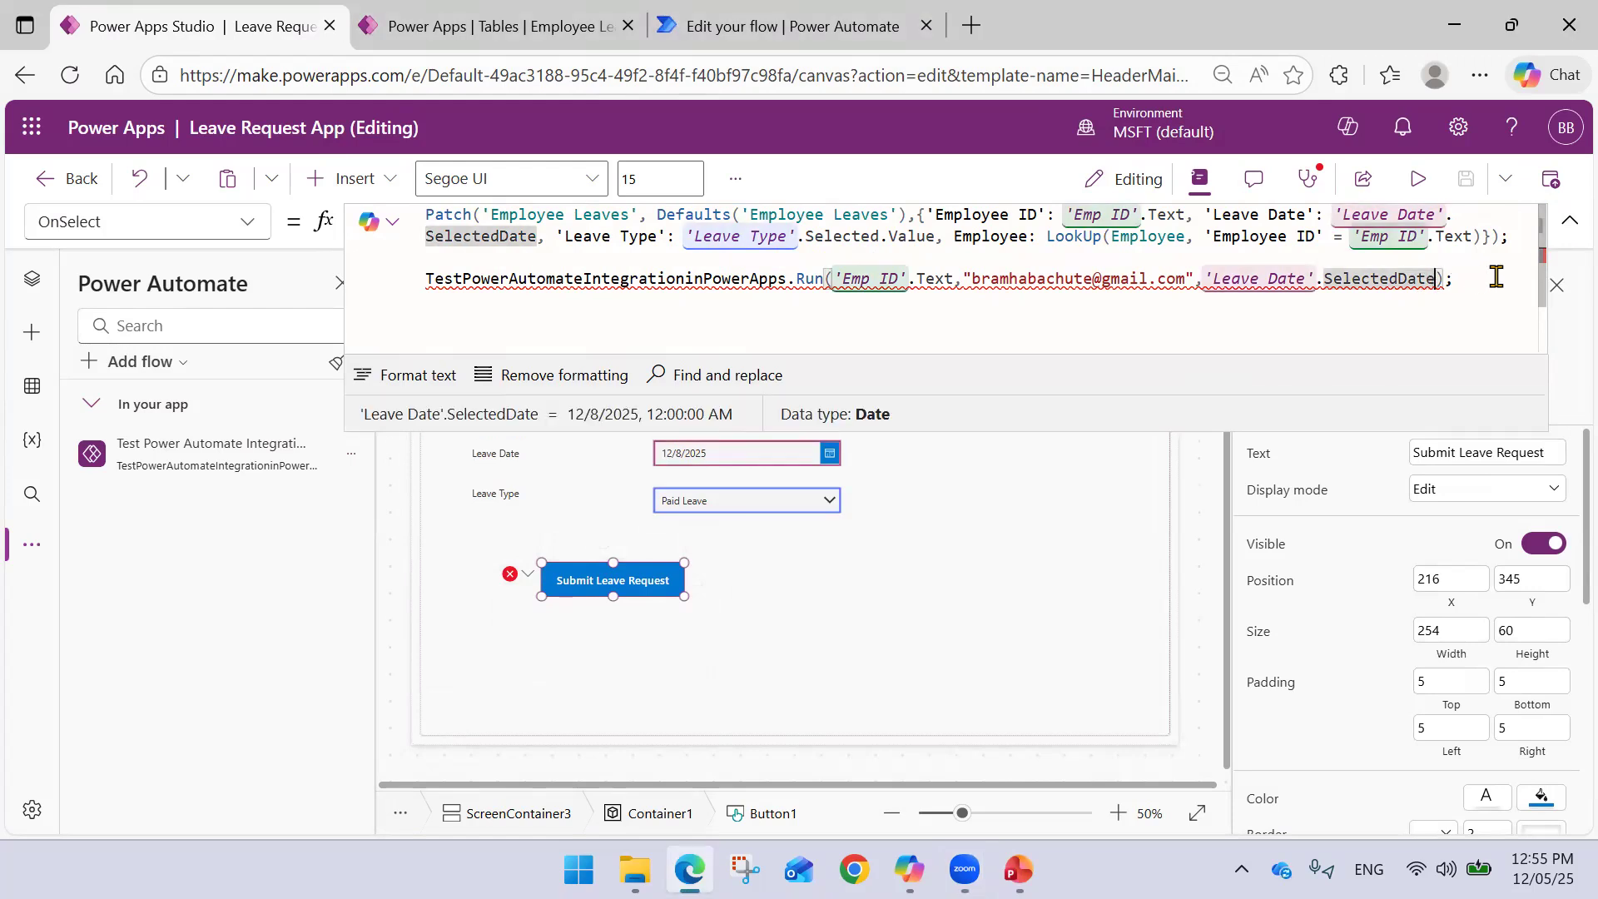
{"action": "type", "text": "."}
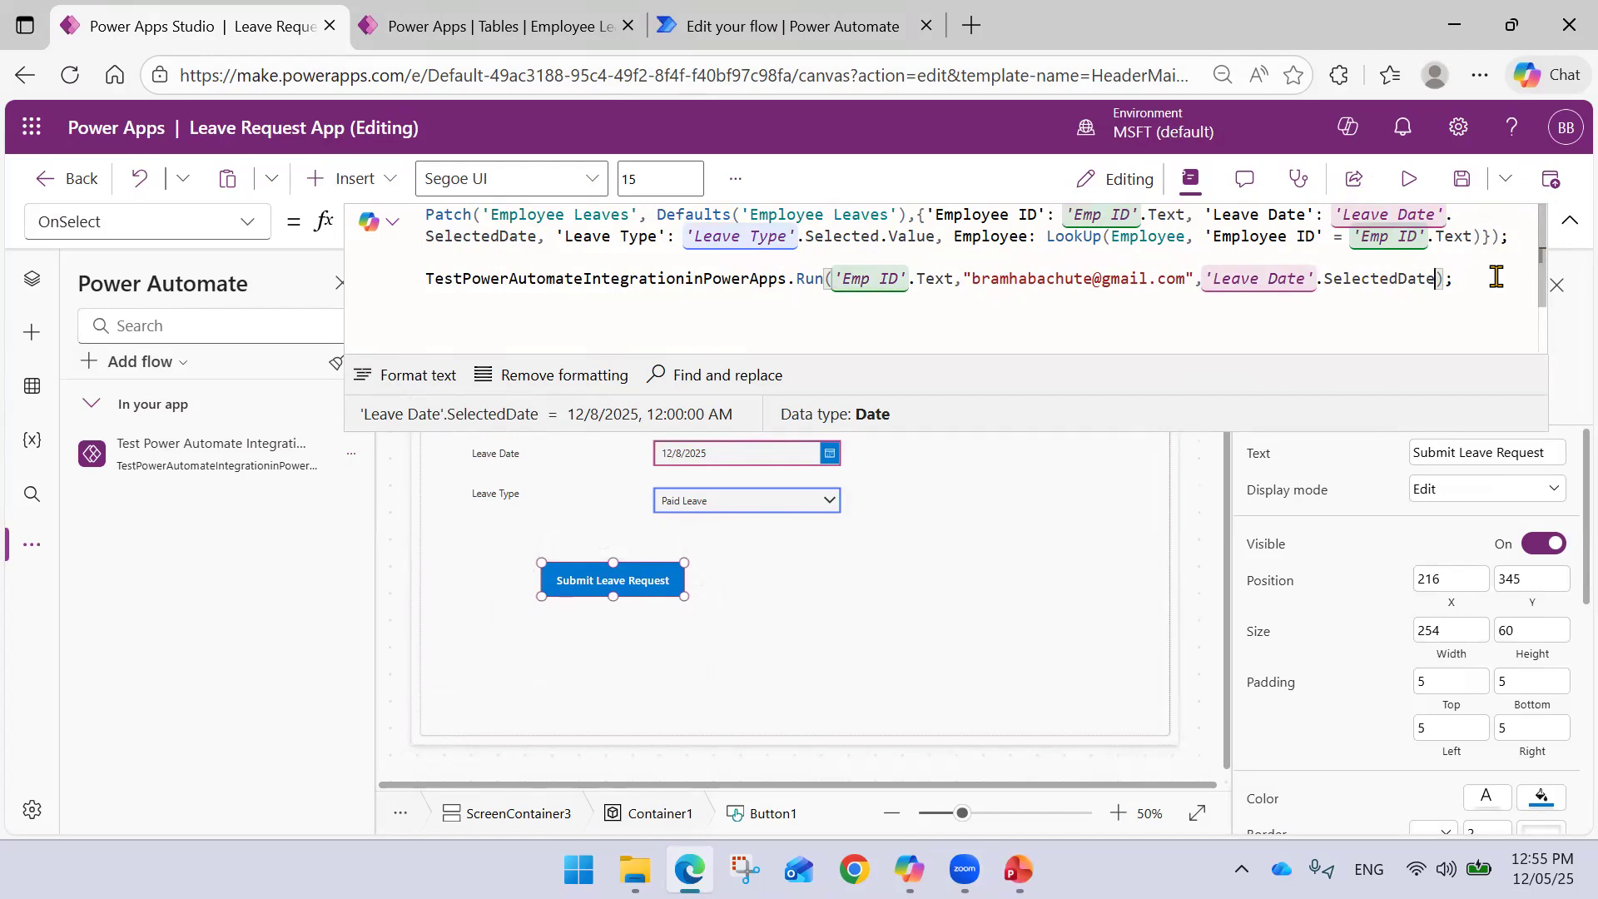
{"action": "left_click", "coordinate": [731, 28]}
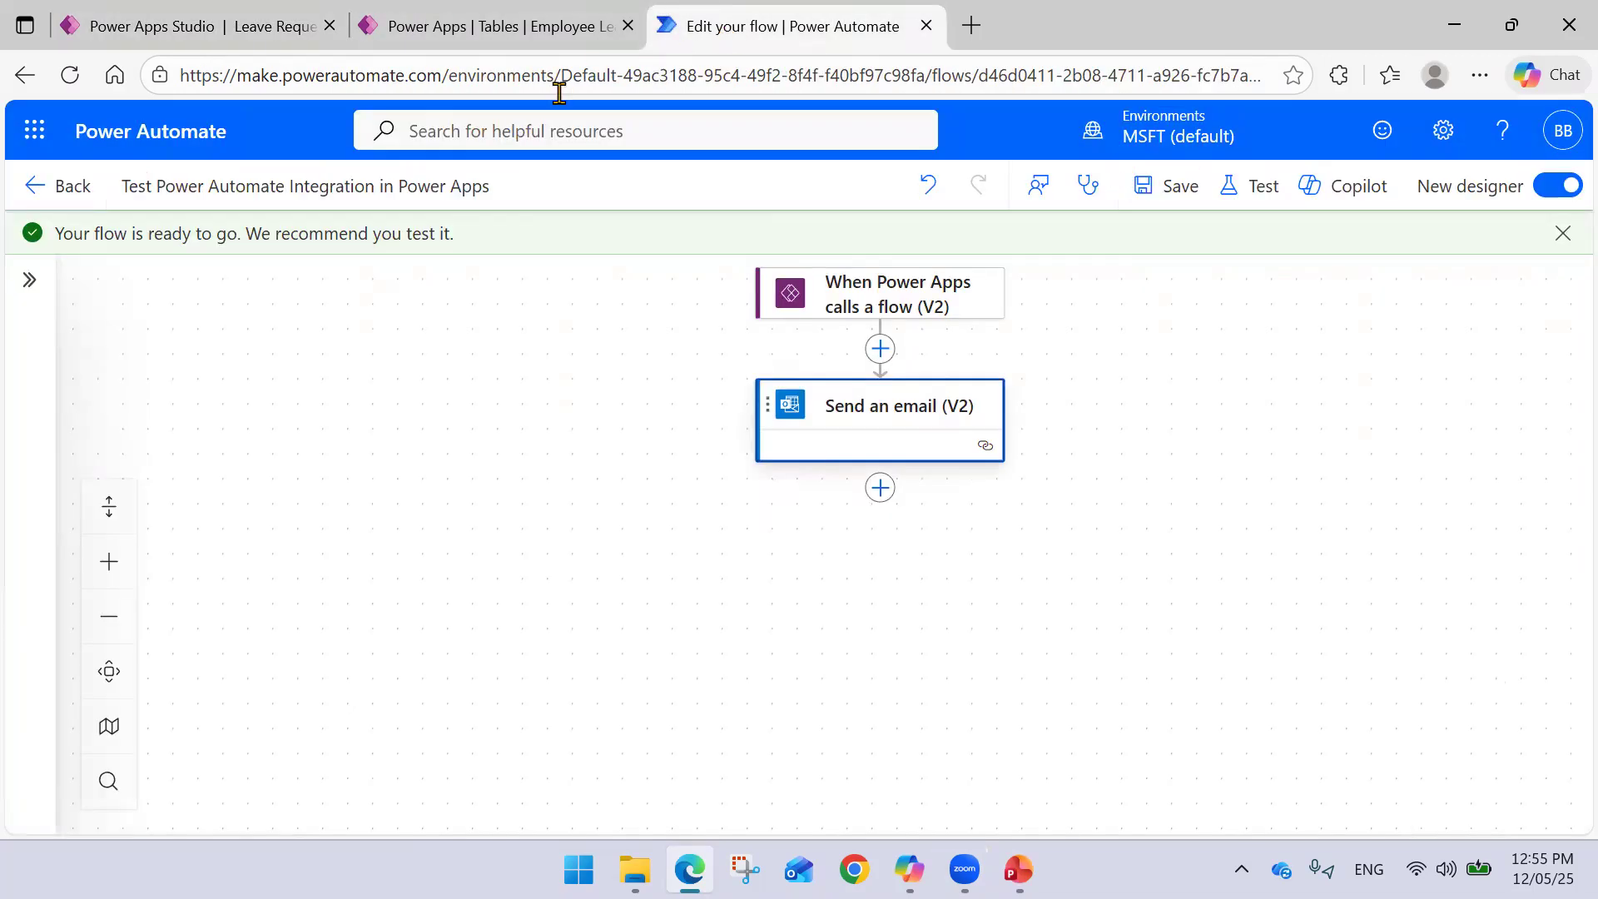
- Remove the Date input from the Power Apps trigger and save the flow
{"action": "left_click", "coordinate": [881, 315]}
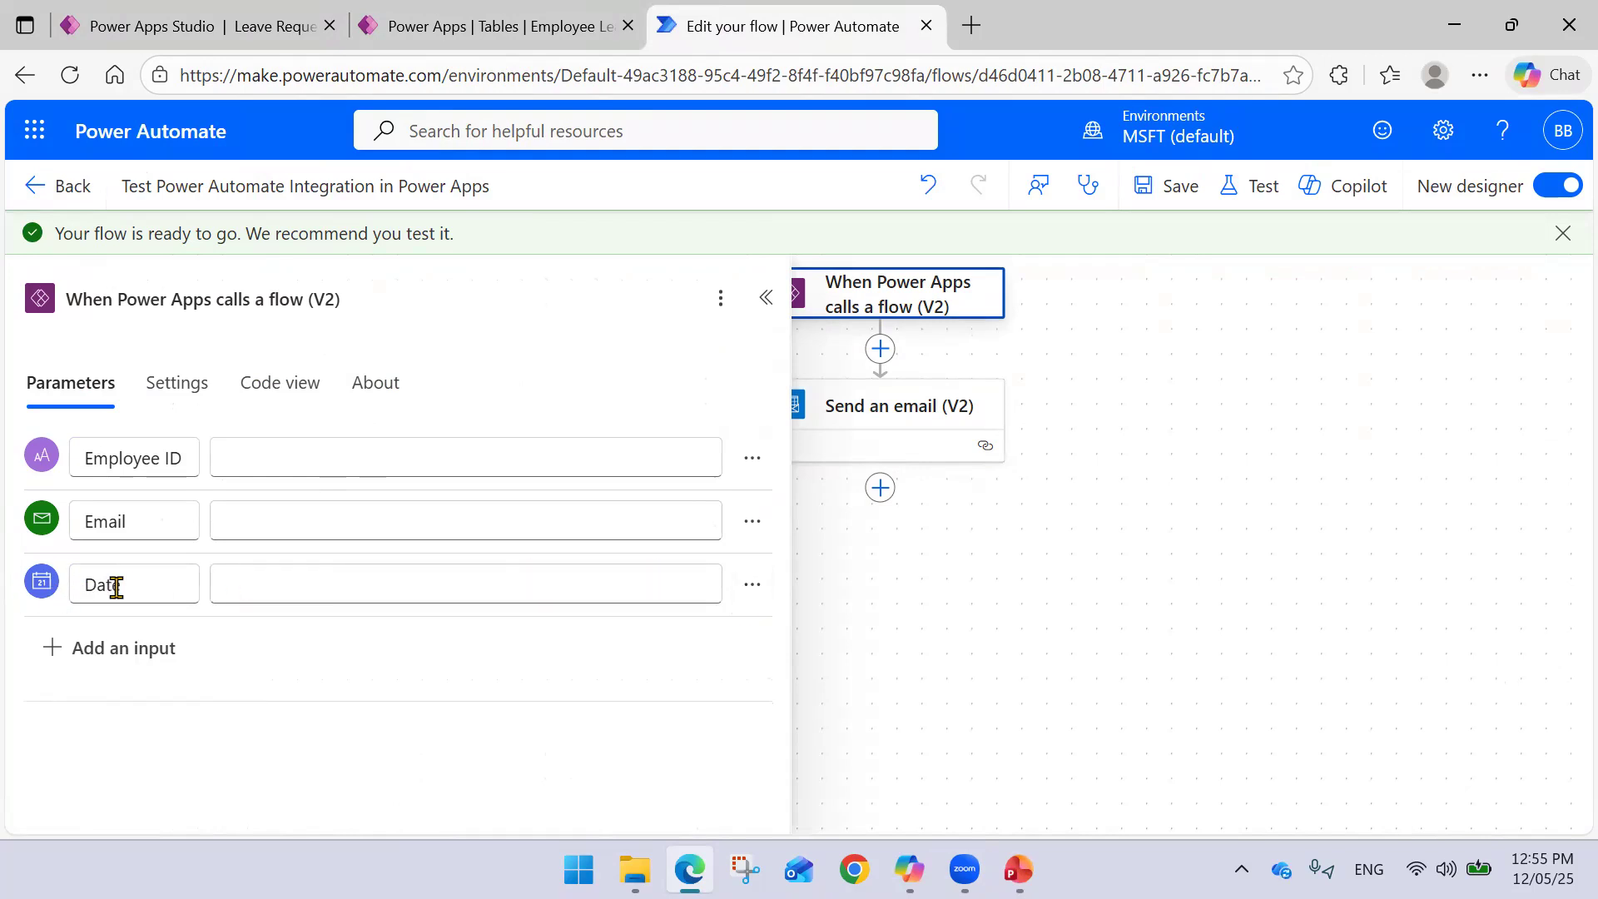
{"action": "left_click", "coordinate": [752, 583]}
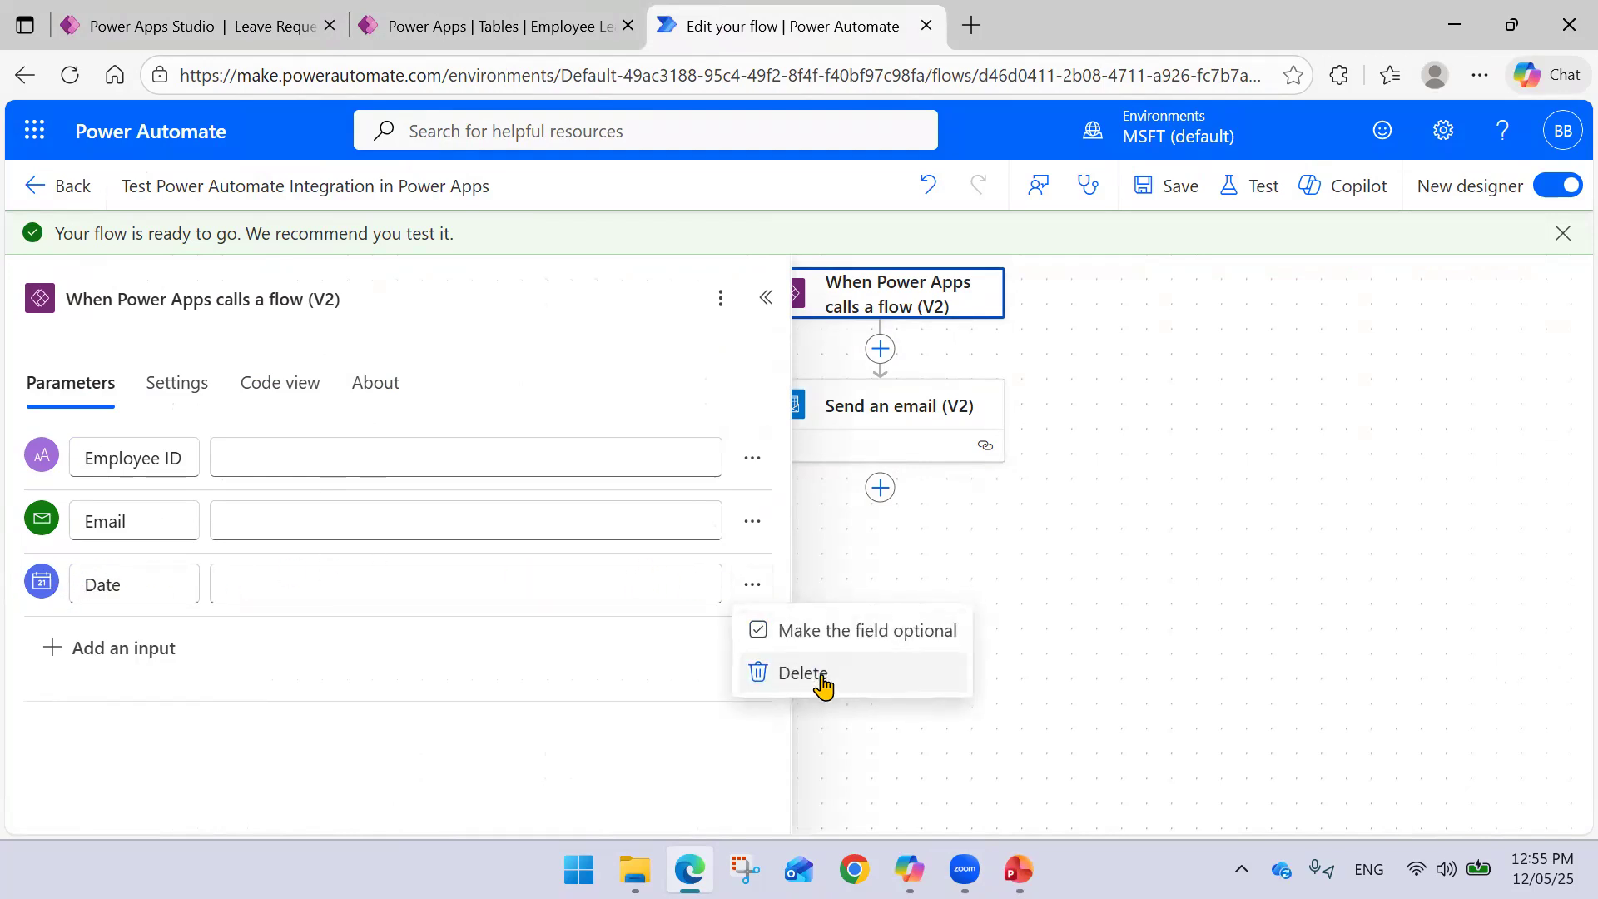
{"action": "left_click", "coordinate": [815, 674]}
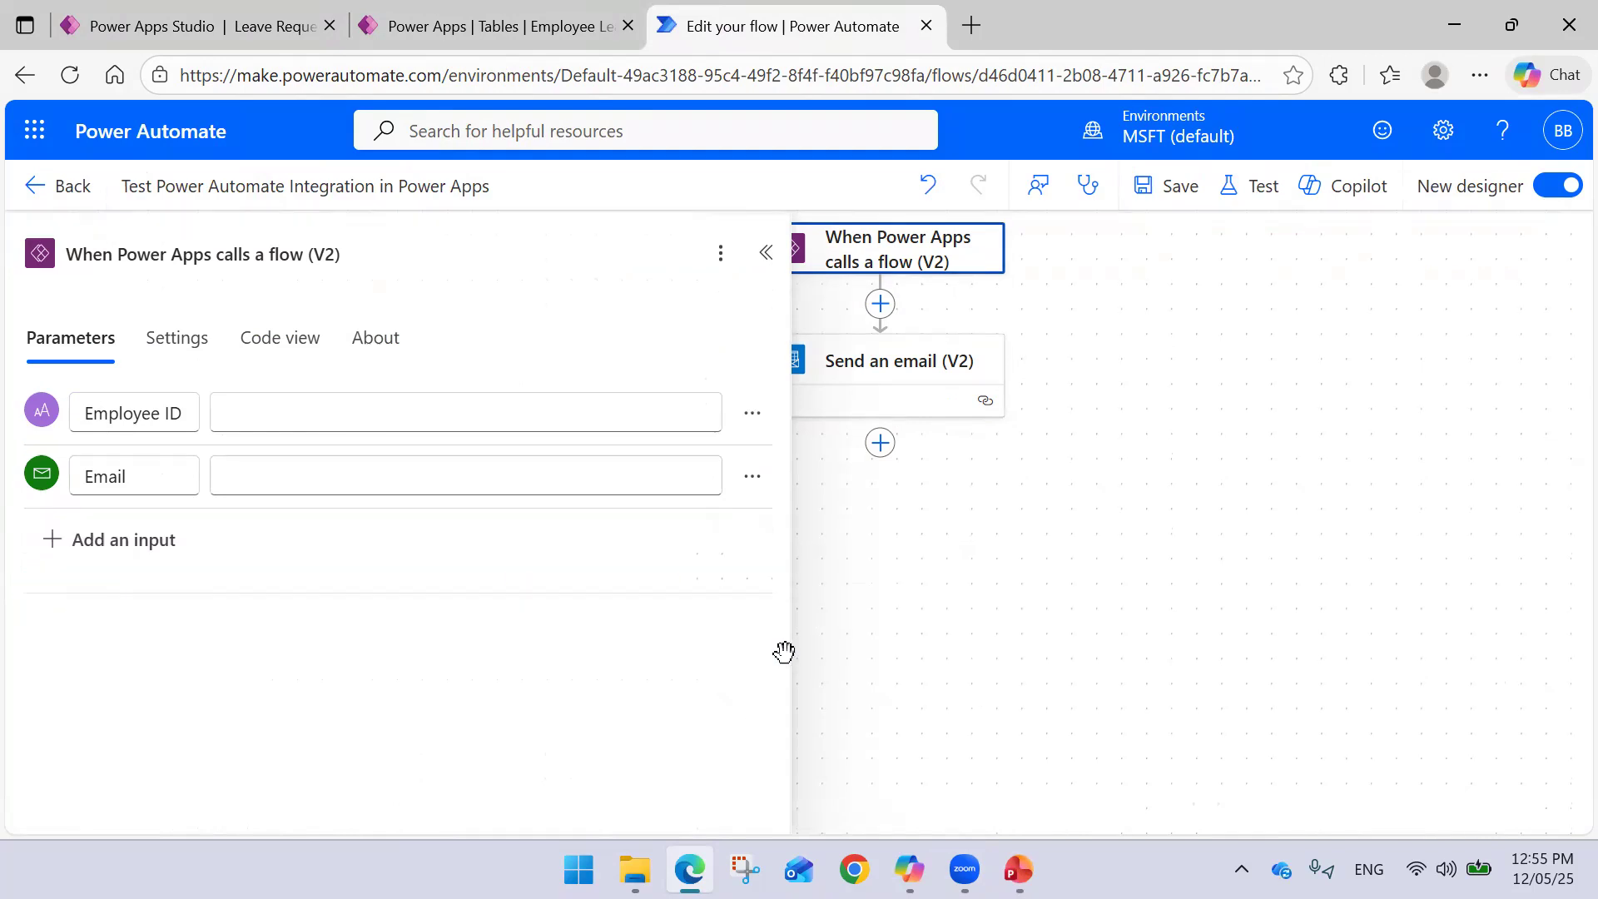
{"action": "left_click", "coordinate": [1174, 197]}
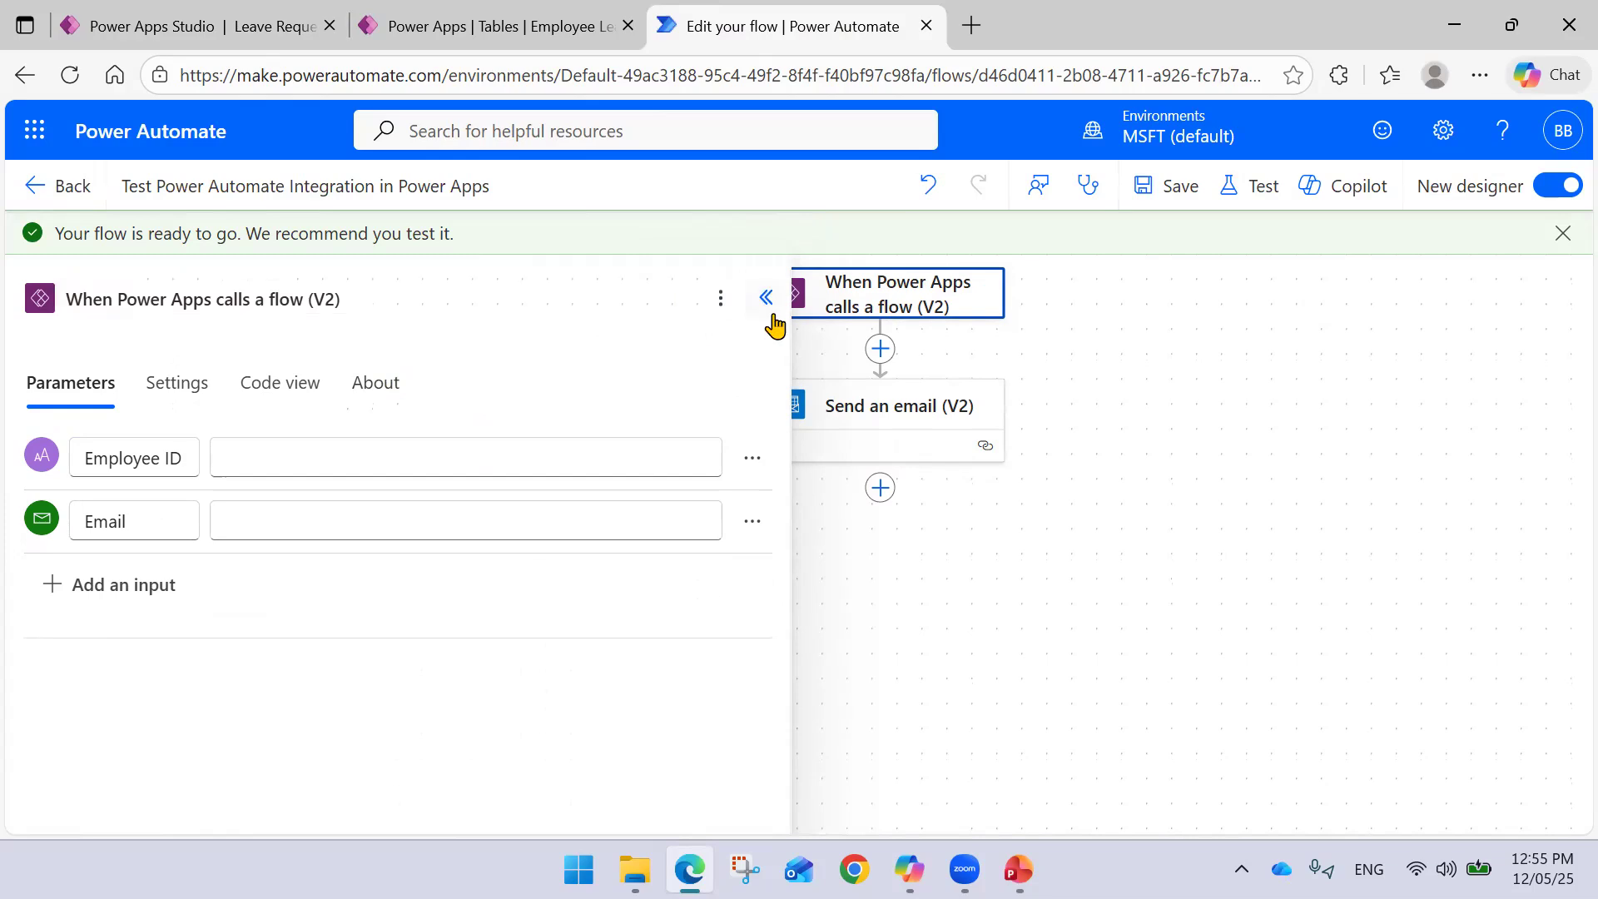
{"action": "left_click", "coordinate": [773, 321]}
- Strip the Date token so the email subject reads 'Leave Request Submitted', and save
{"action": "left_click", "coordinate": [909, 421]}
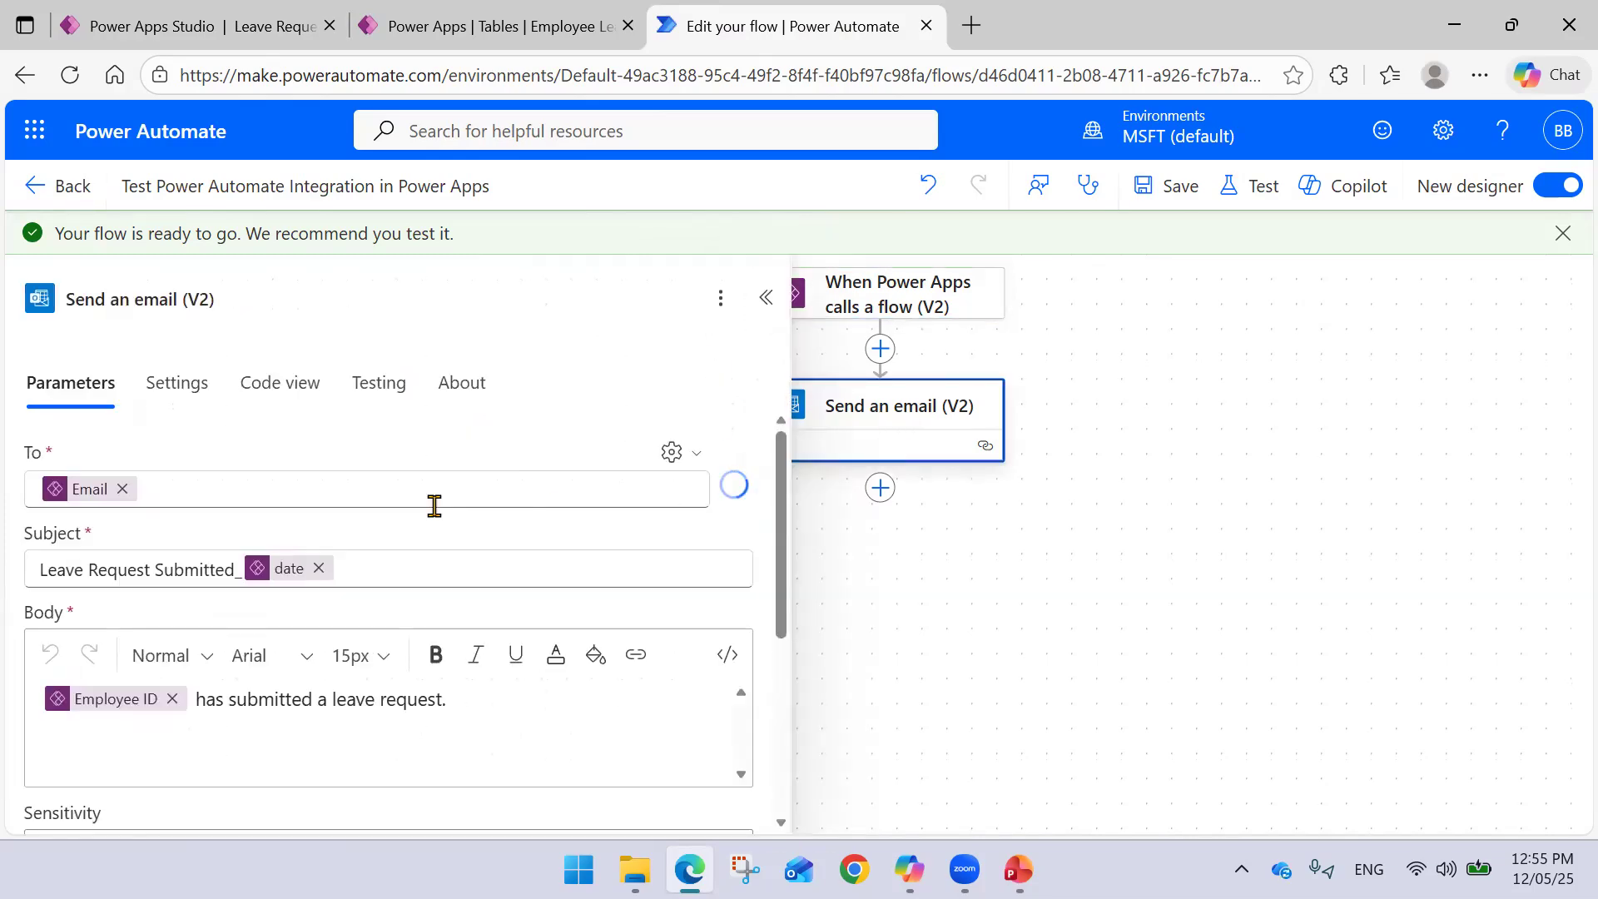
{"action": "left_click", "coordinate": [318, 567]}
{"action": "key", "text": "BackSpace"}
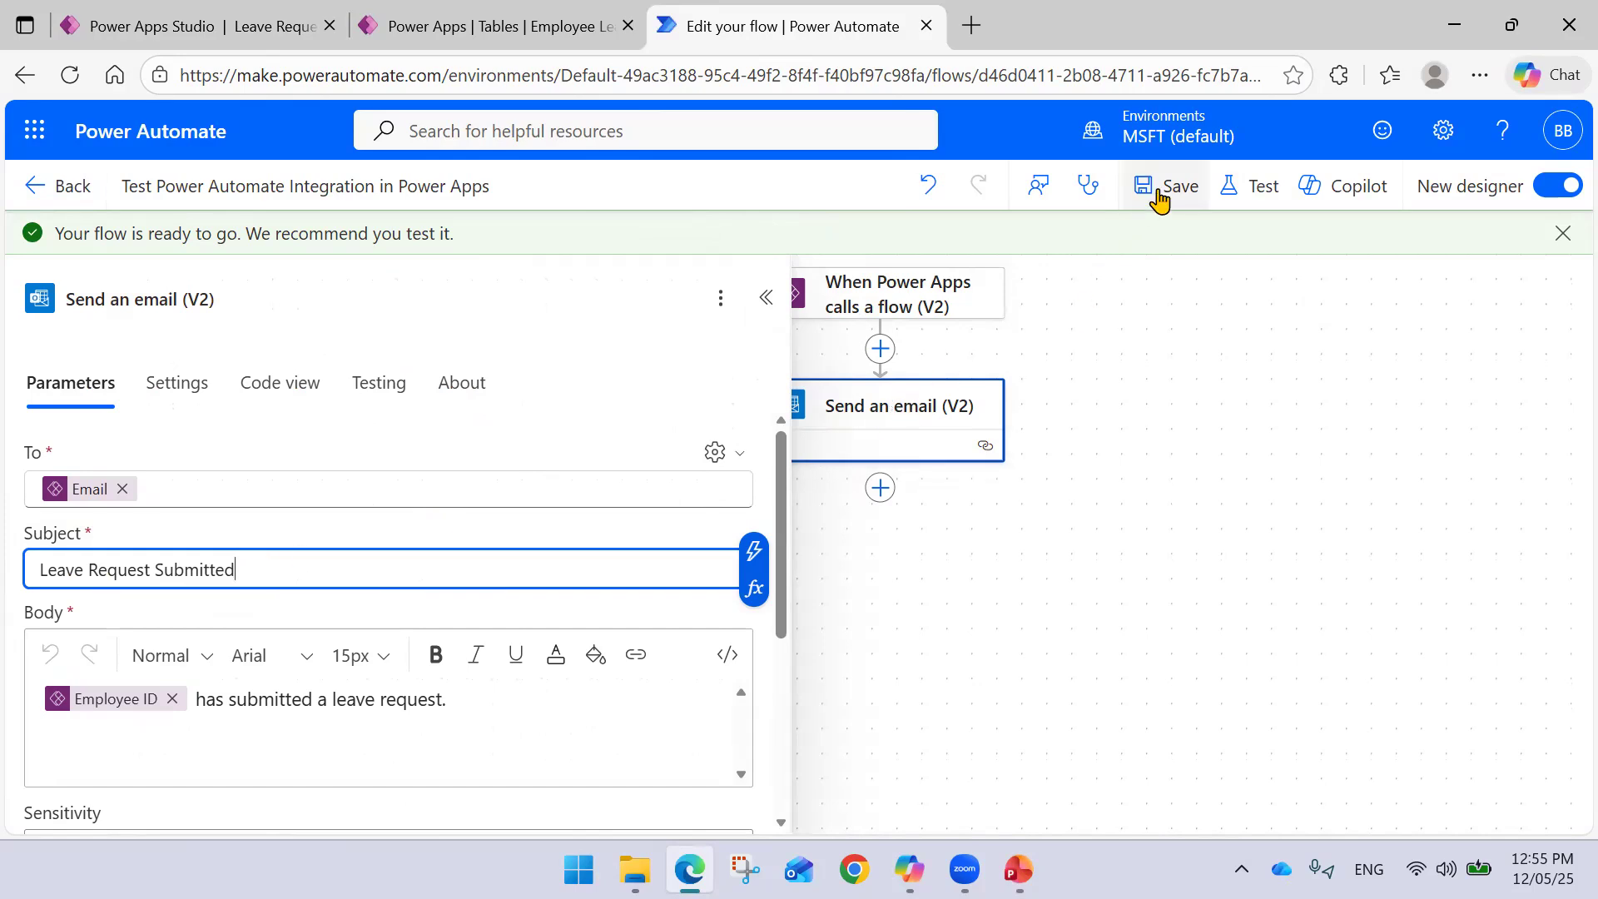
{"action": "left_click", "coordinate": [1161, 189]}
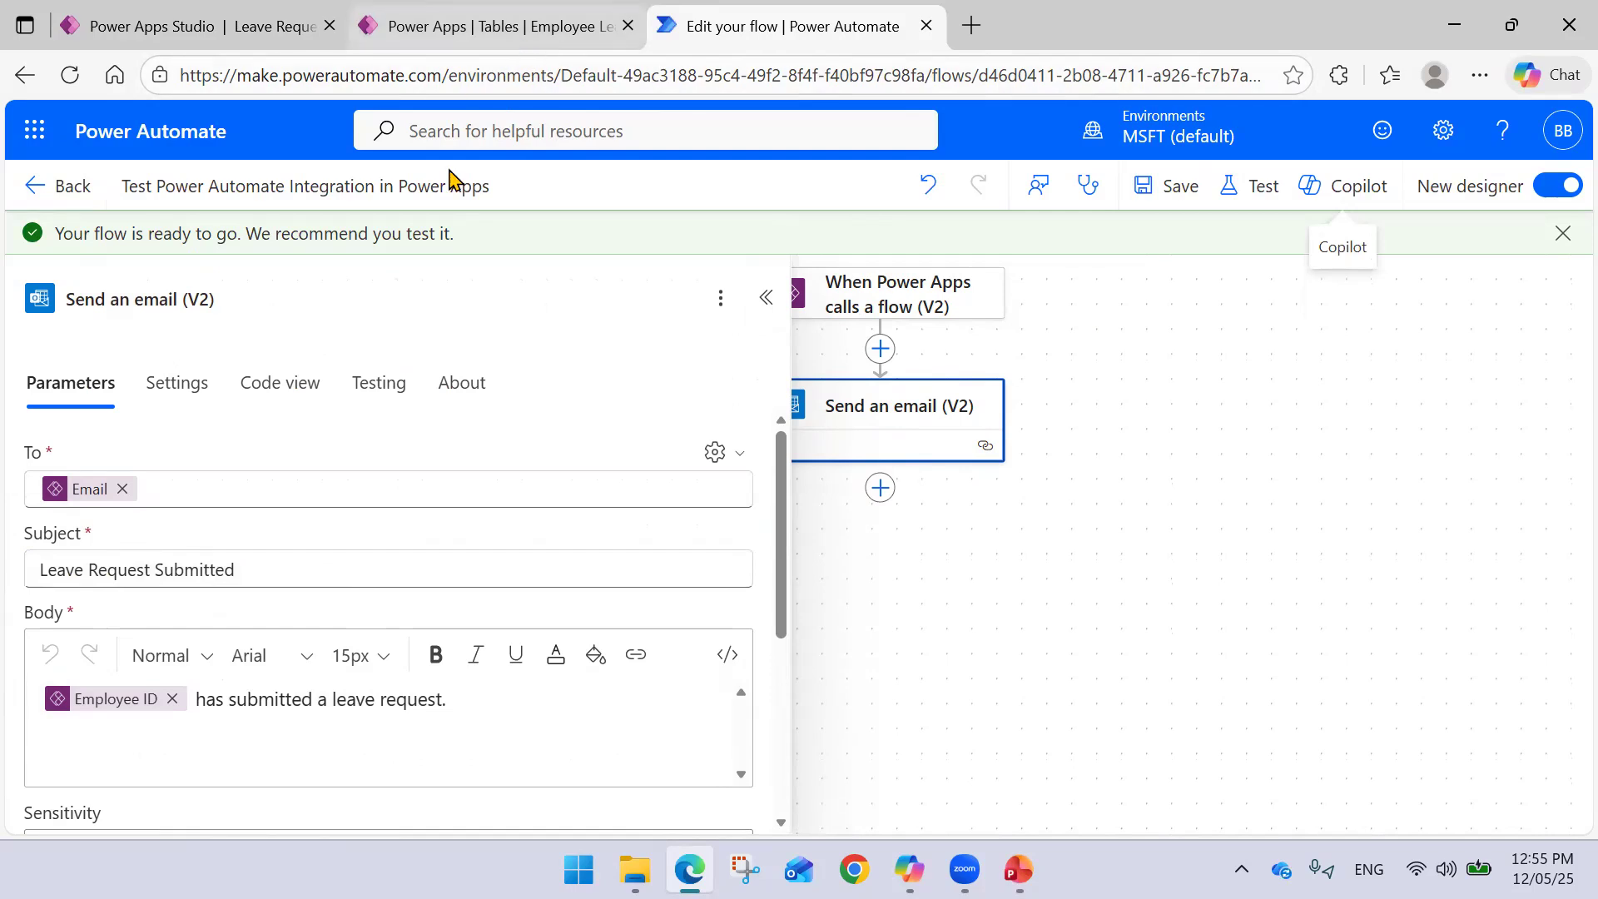
{"action": "left_click", "coordinate": [765, 297]}
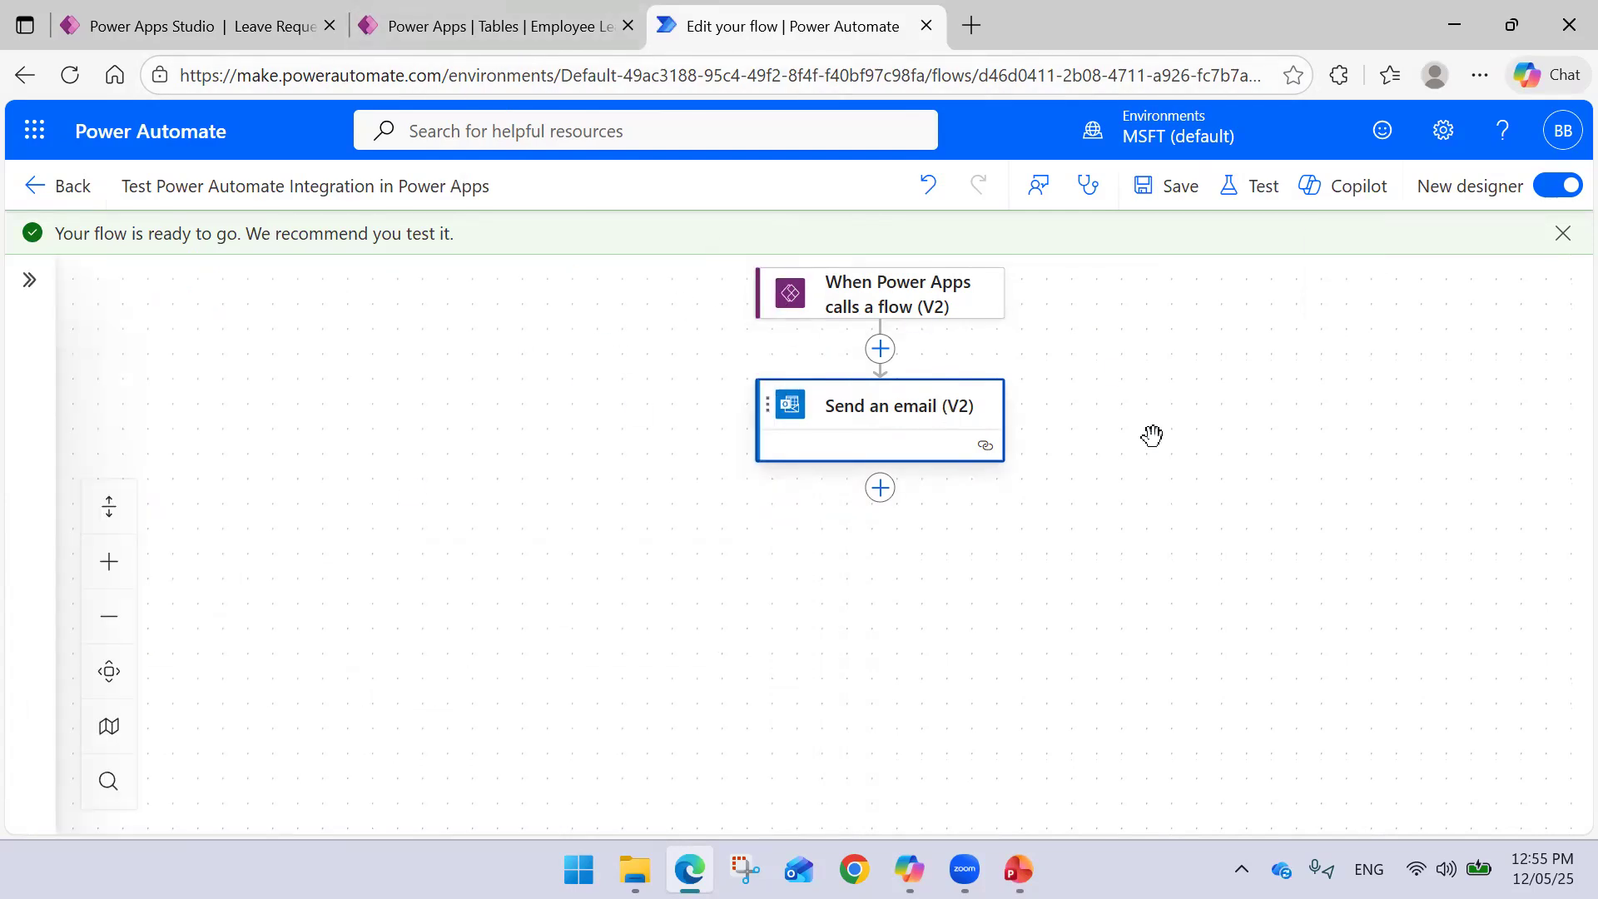
{"action": "left_click_drag", "start_coordinate": [1209, 436], "coordinate": [1152, 439]}
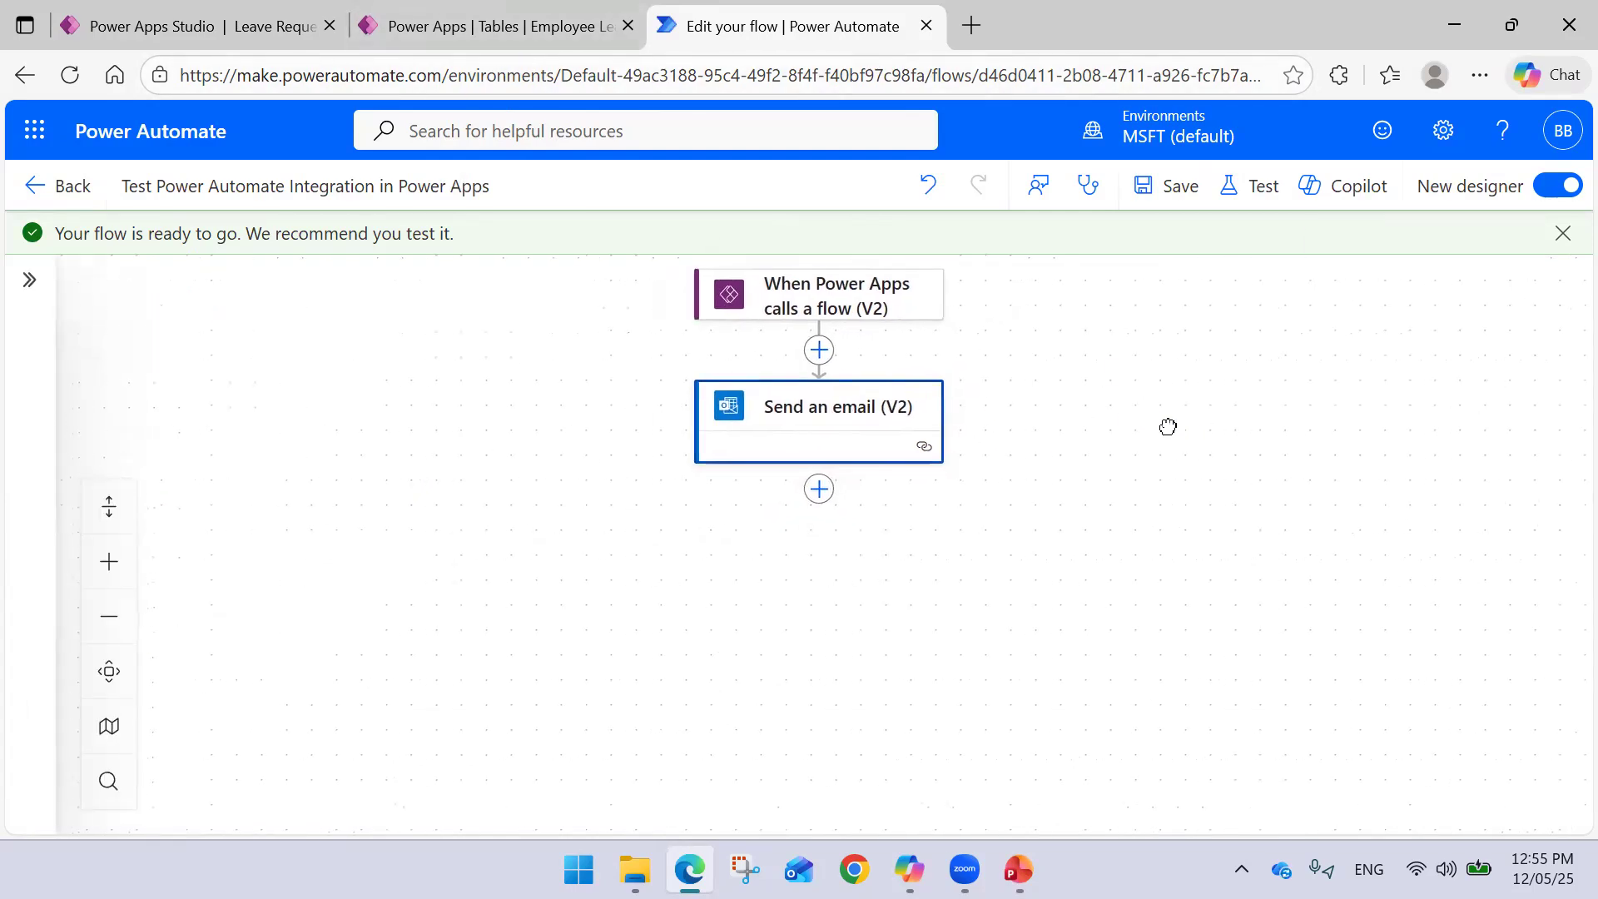
{"action": "left_click", "coordinate": [533, 27]}
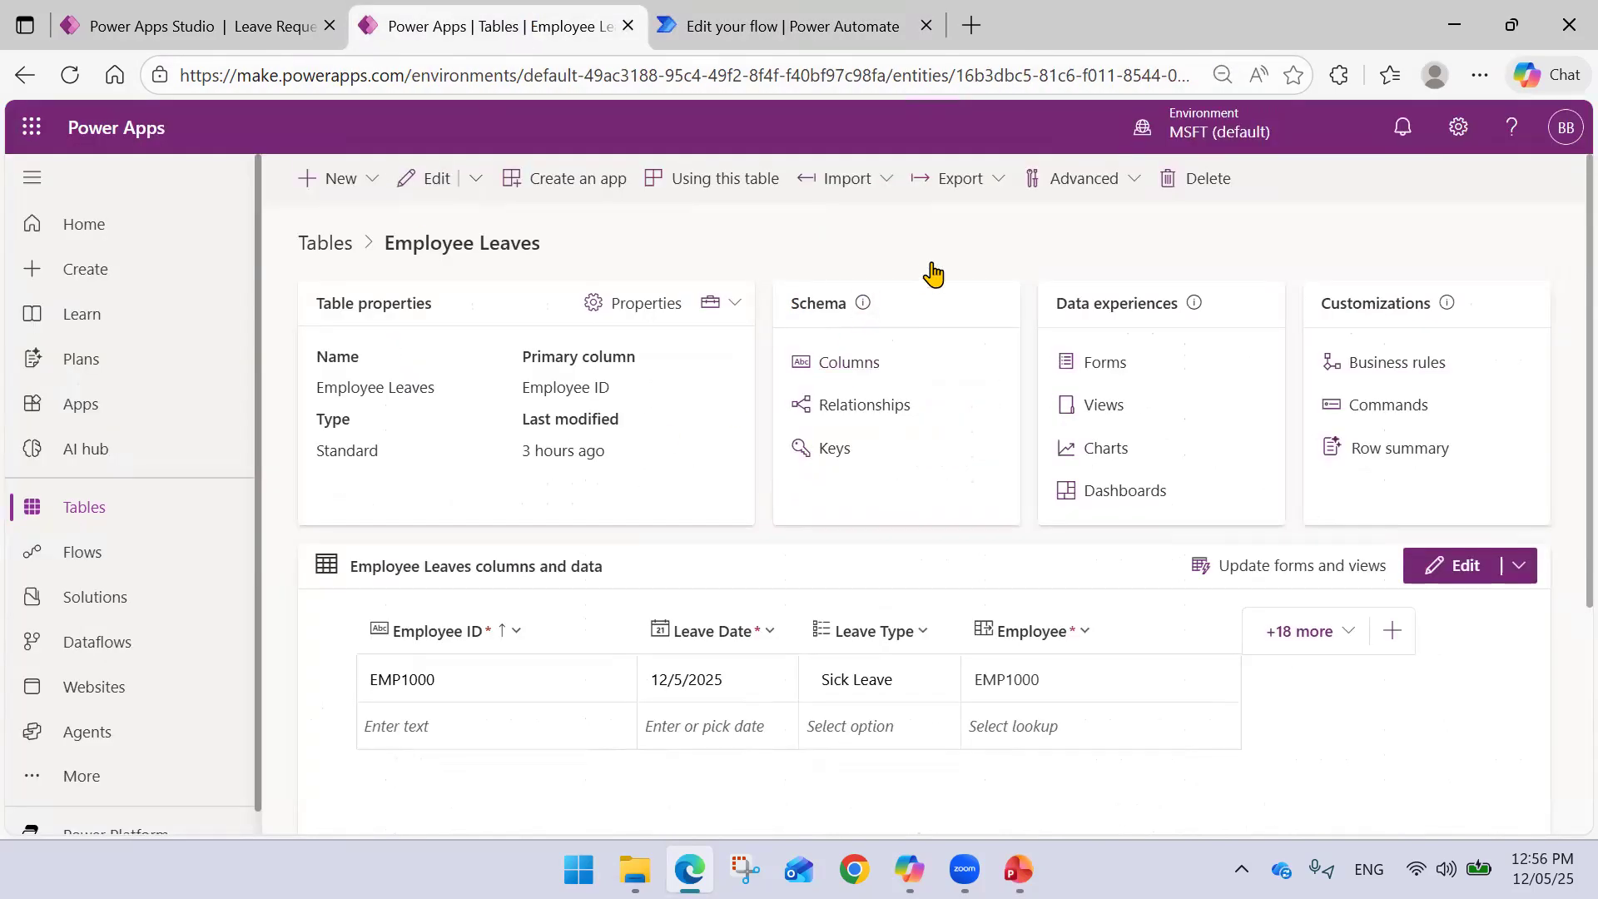
{"action": "left_click", "coordinate": [762, 26]}
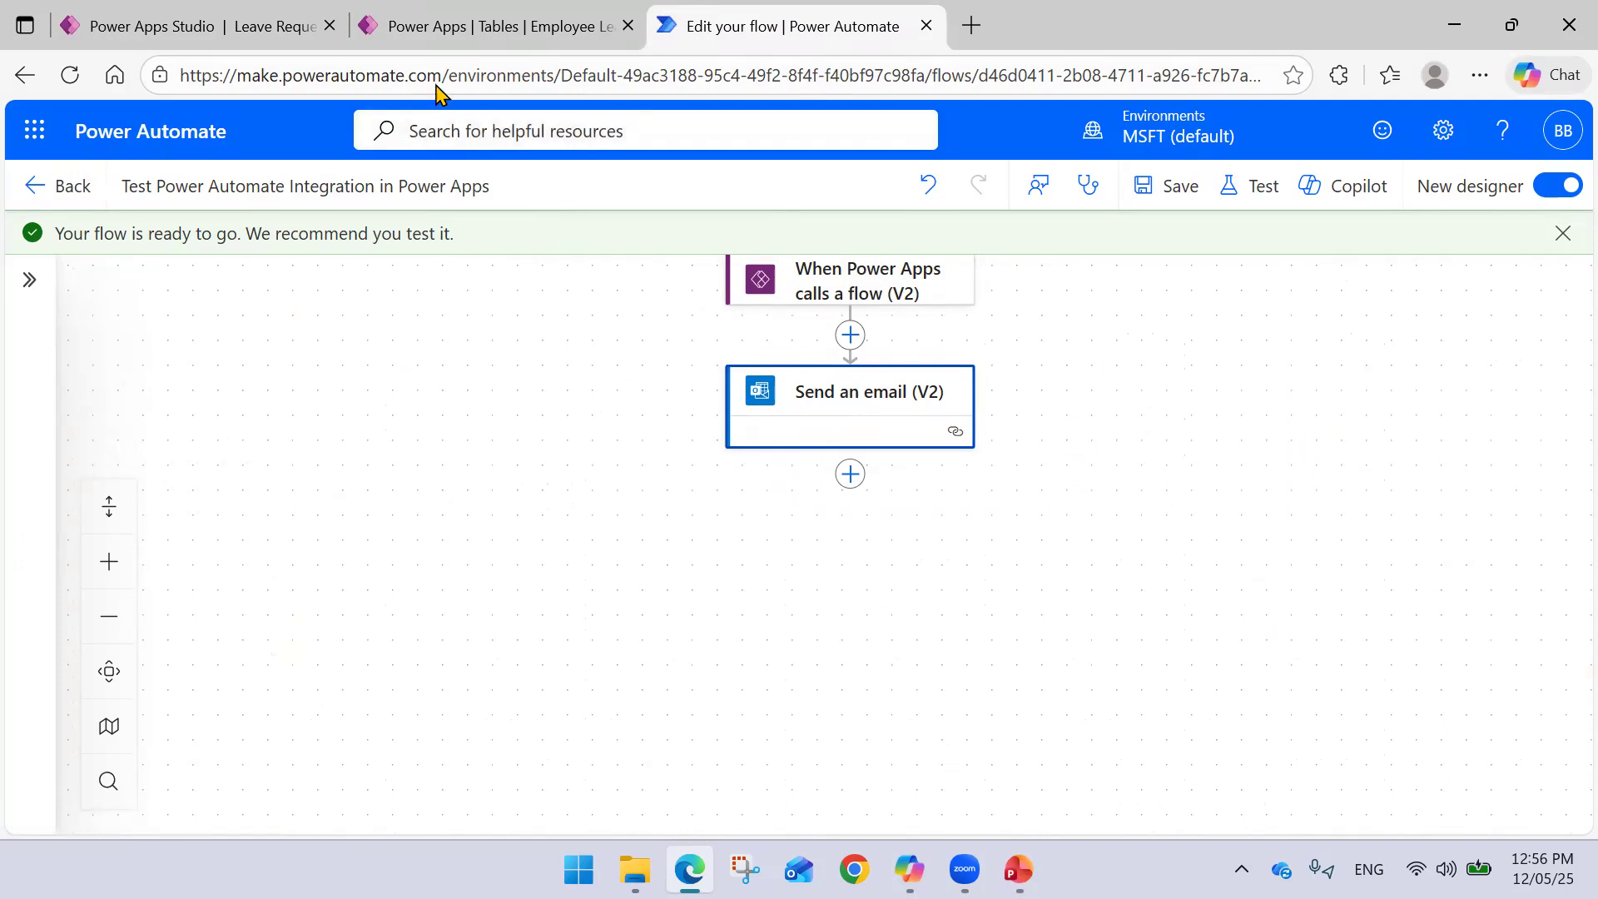
{"action": "left_click", "coordinate": [435, 30]}
- Delete the 'Leave Date'.SelectedDate argument so Run passes only 'Emp ID'.Text and the e-mail
{"action": "left_click", "coordinate": [152, 30]}
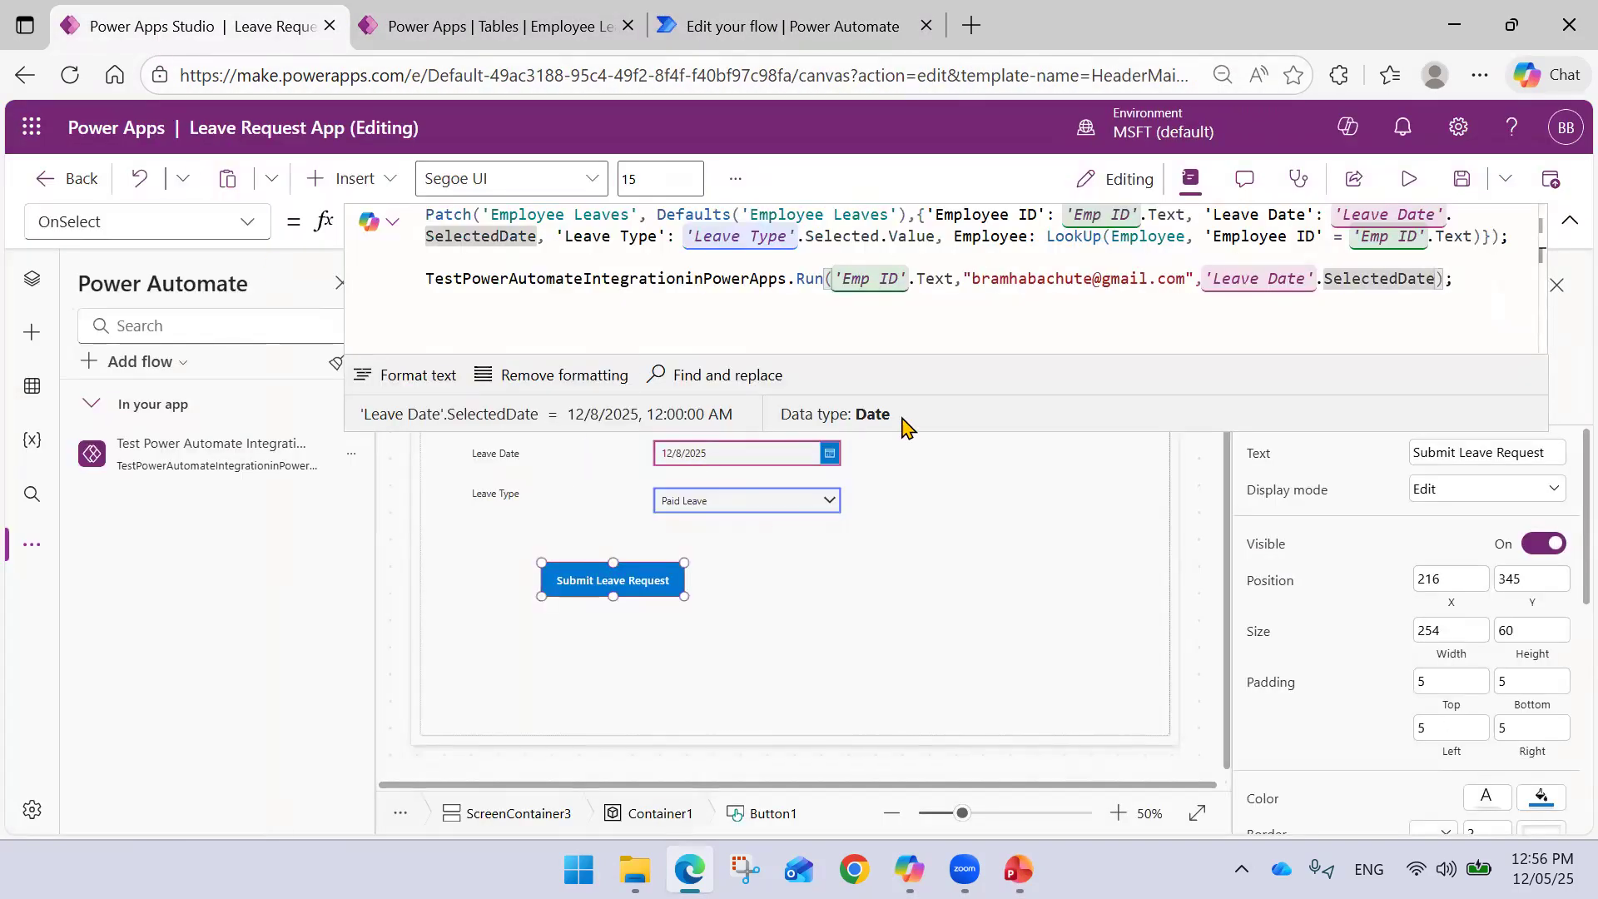
{"action": "left_click", "coordinate": [1569, 220]}
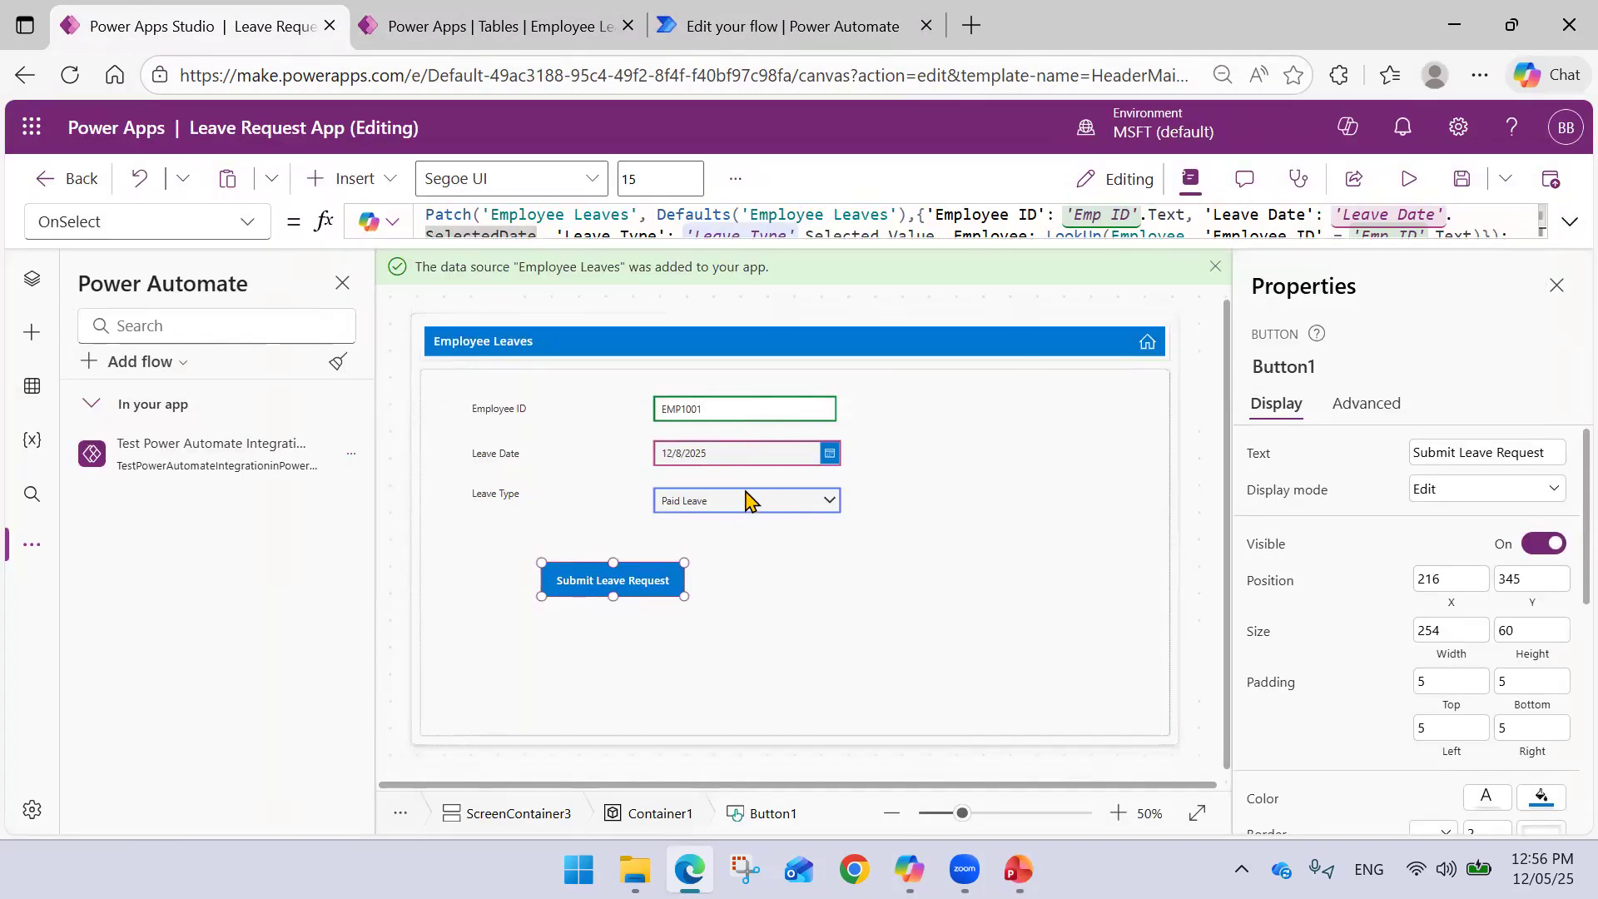
{"action": "left_click", "coordinate": [1445, 259]}
{"action": "left_click_drag", "start_coordinate": [1210, 279], "coordinate": [1437, 279]}
{"action": "key", "text": "BackSpace"}
{"action": "key", "text": "BackSpace"}
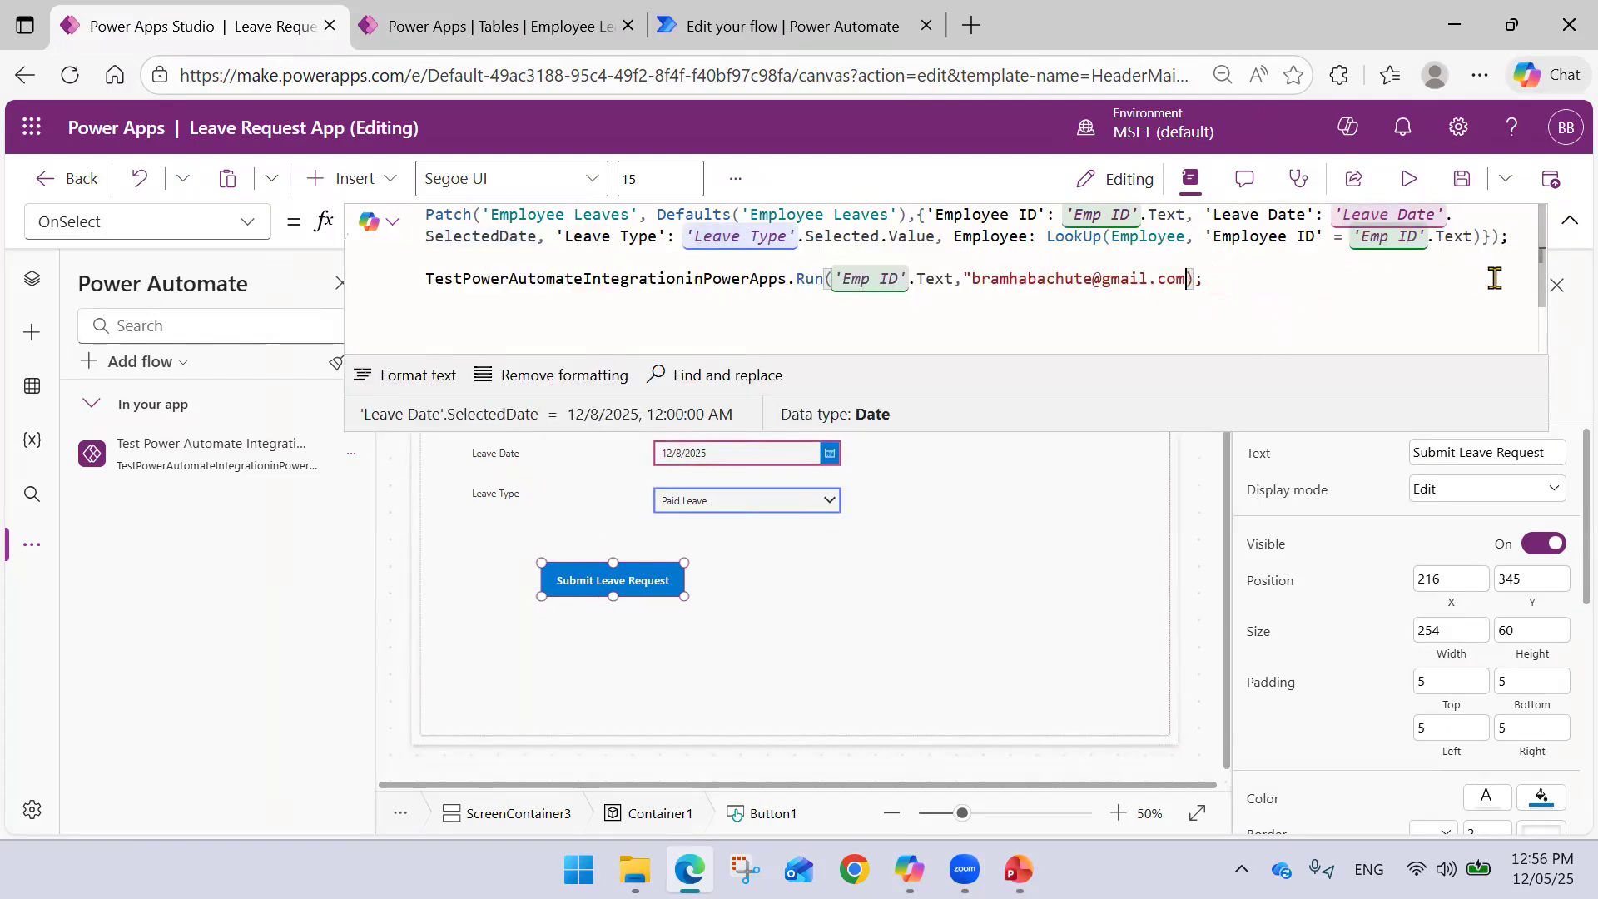
{"action": "type", "text": "\""}
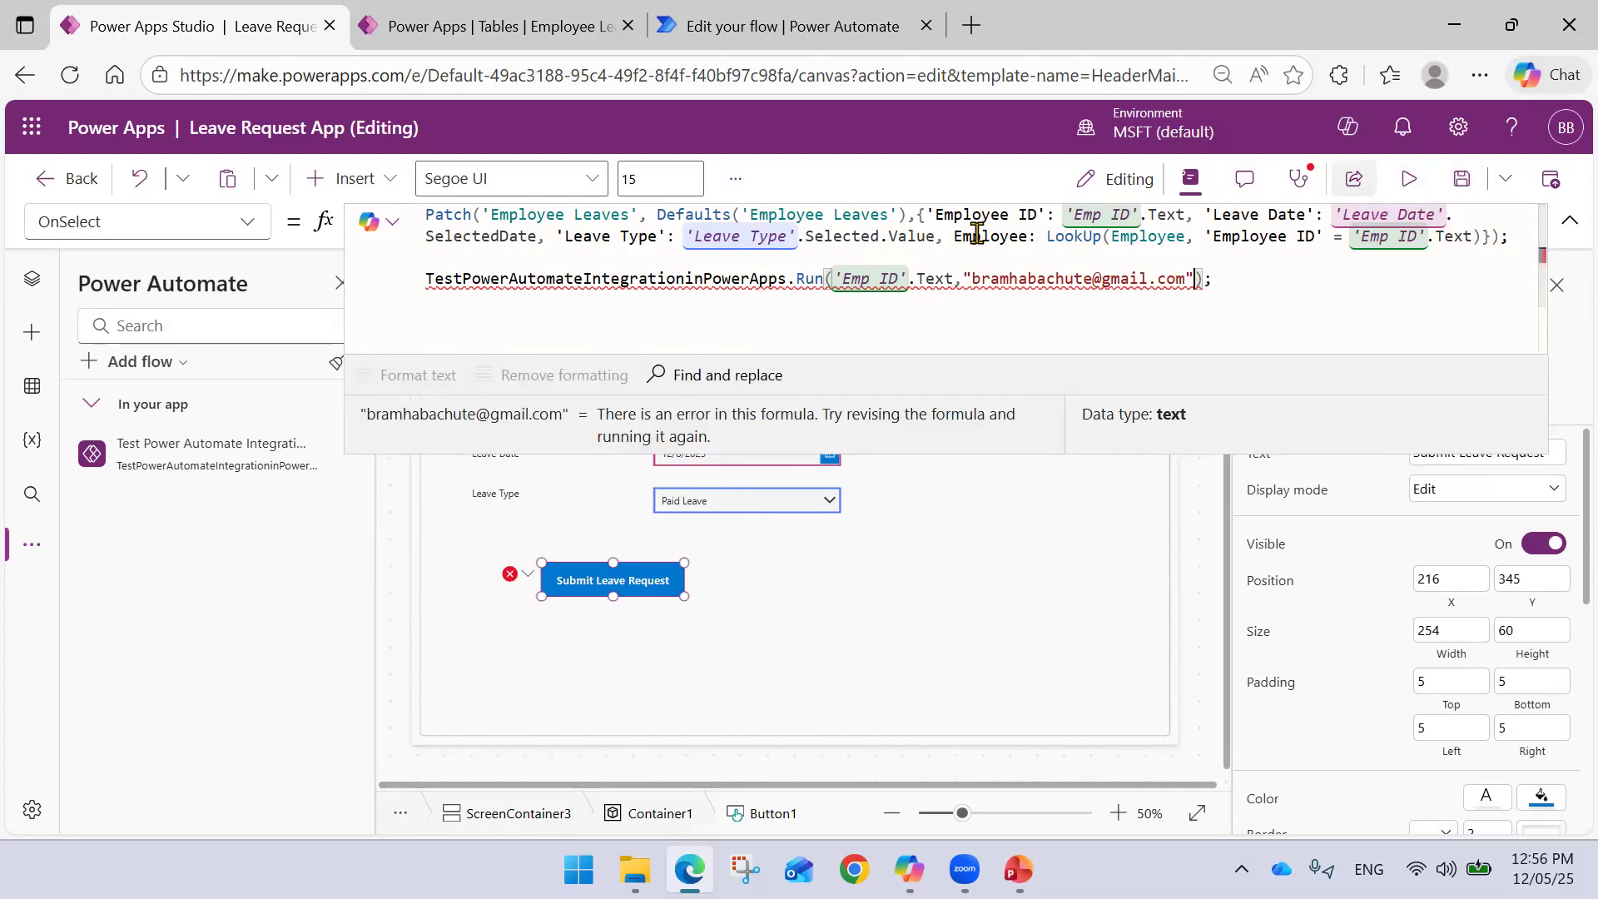
{"action": "left_click", "coordinate": [295, 497]}
- Refresh the connected flow, save the app and start the preview
{"action": "left_click", "coordinate": [350, 454]}
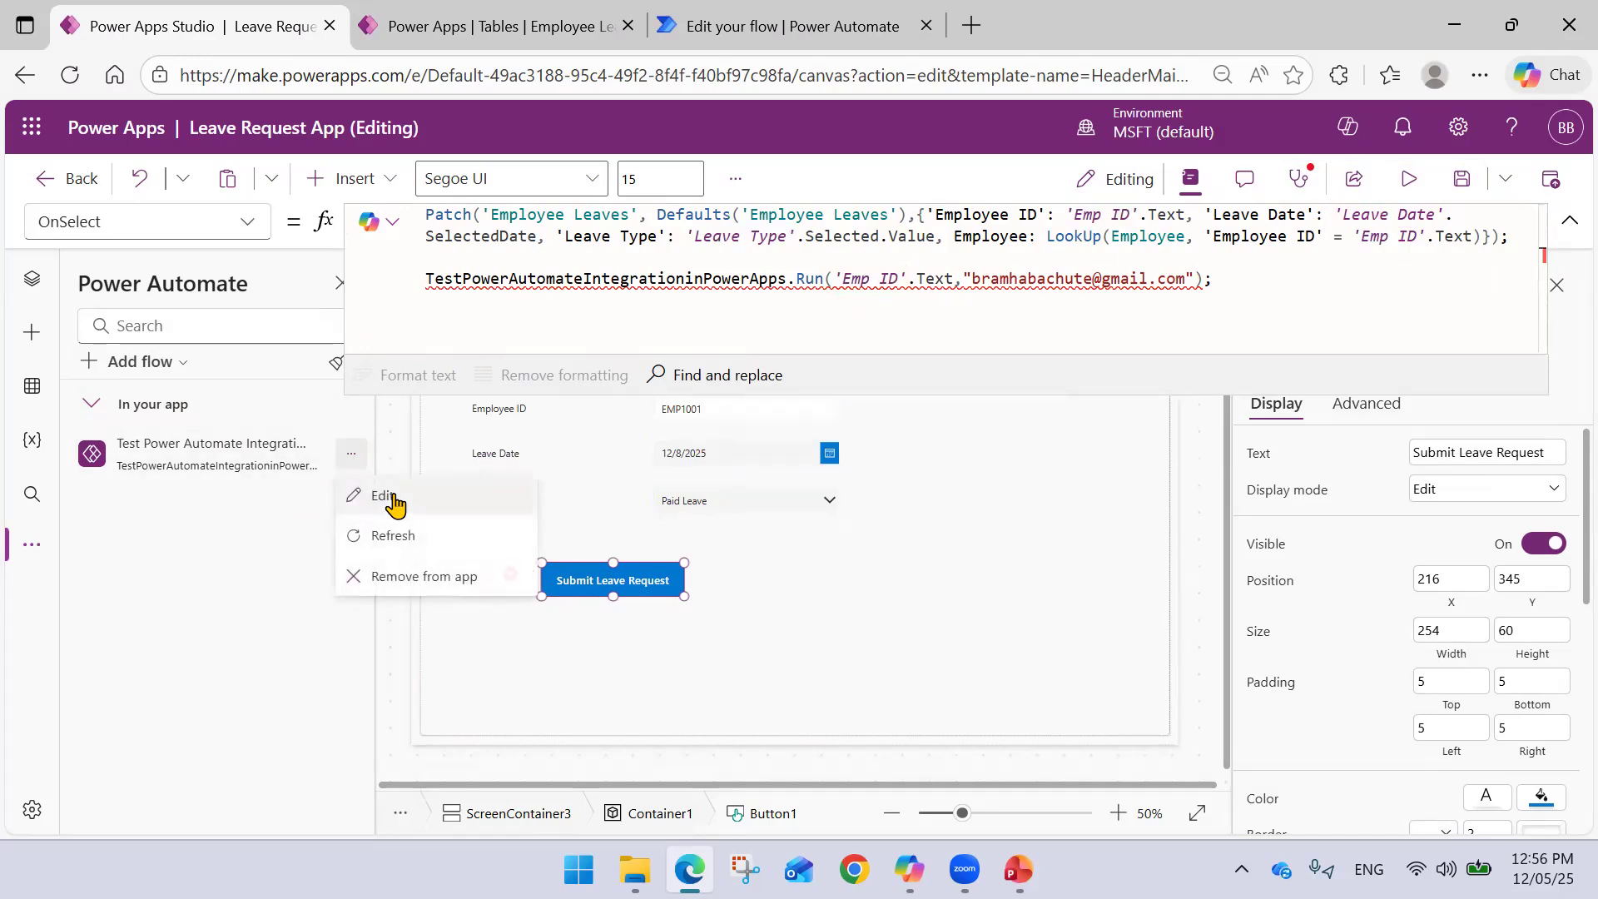
{"action": "left_click", "coordinate": [394, 530]}
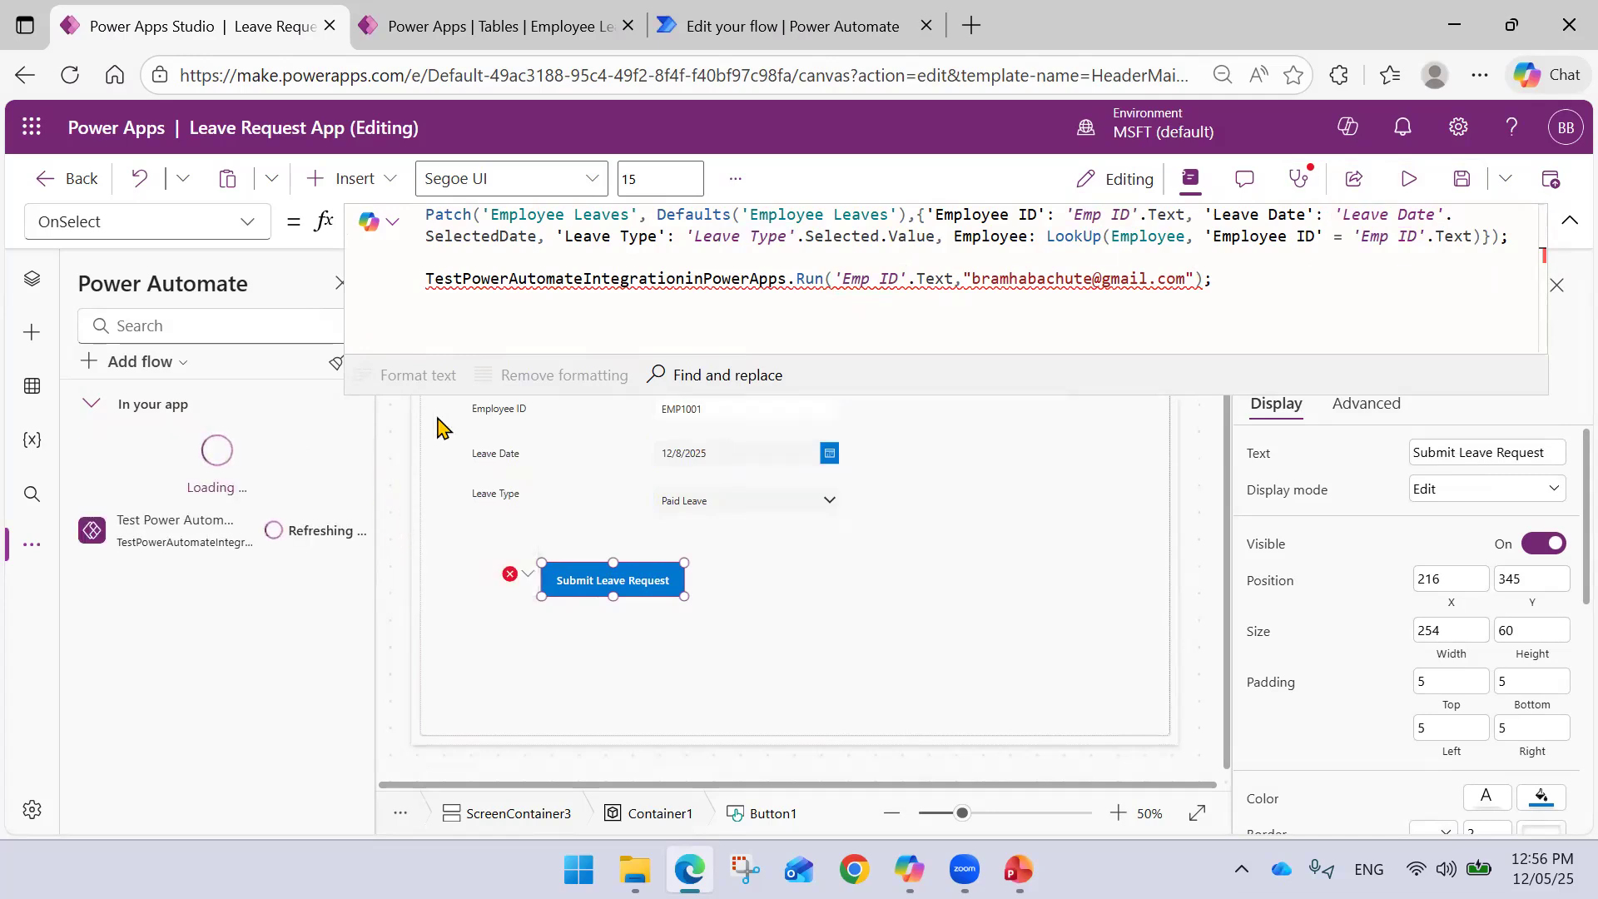
{"action": "left_click", "coordinate": [1461, 178]}
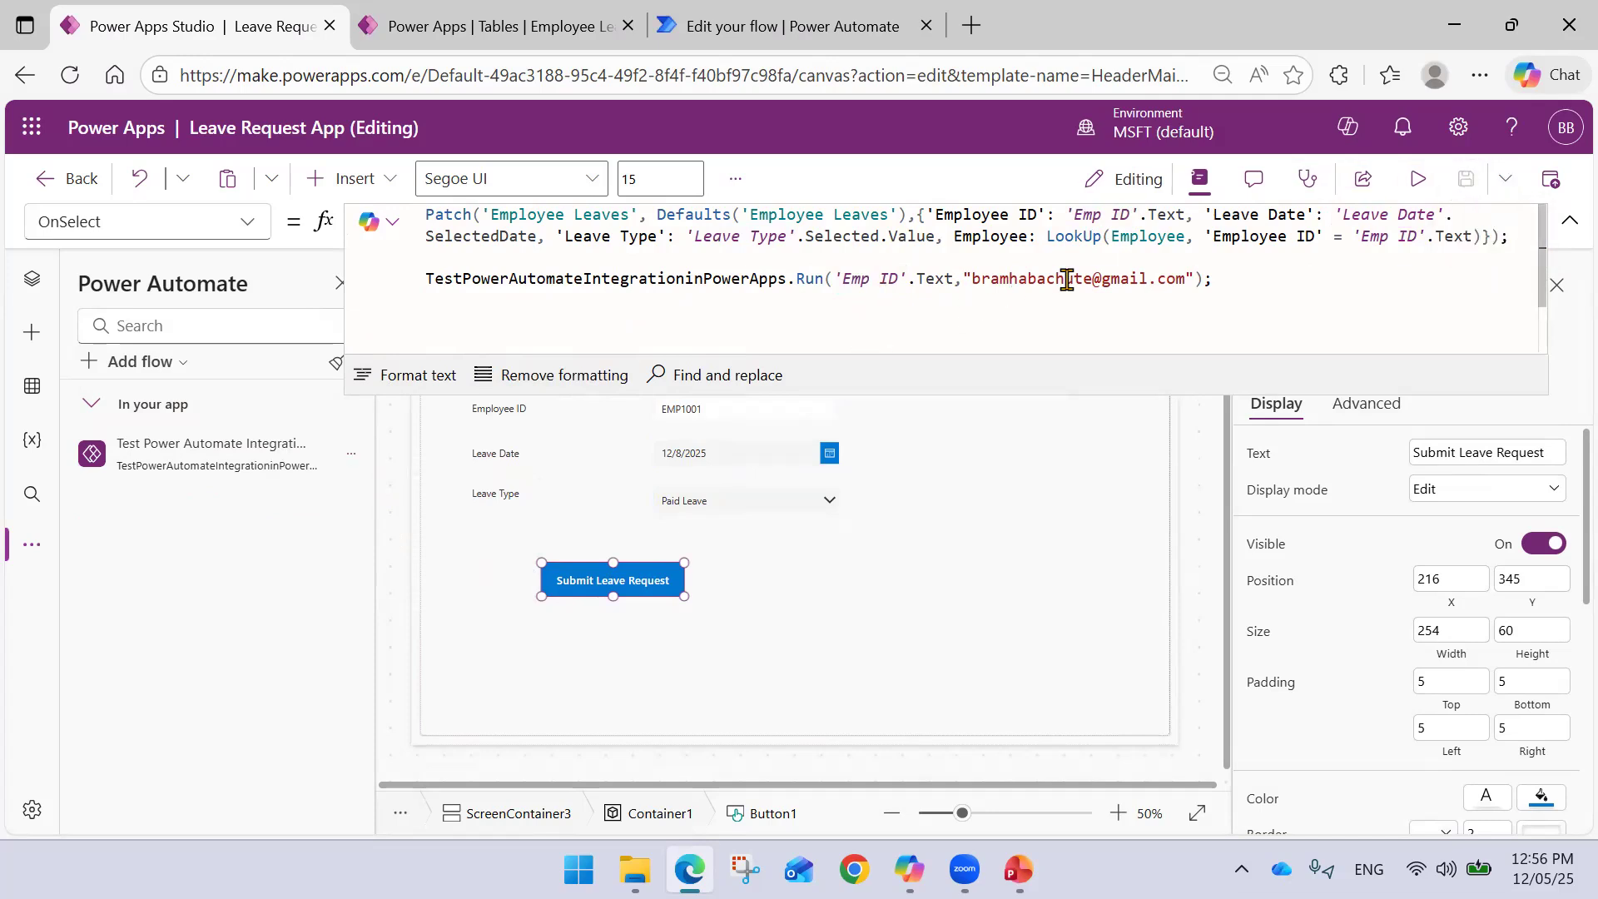
{"action": "left_click", "coordinate": [1418, 178]}
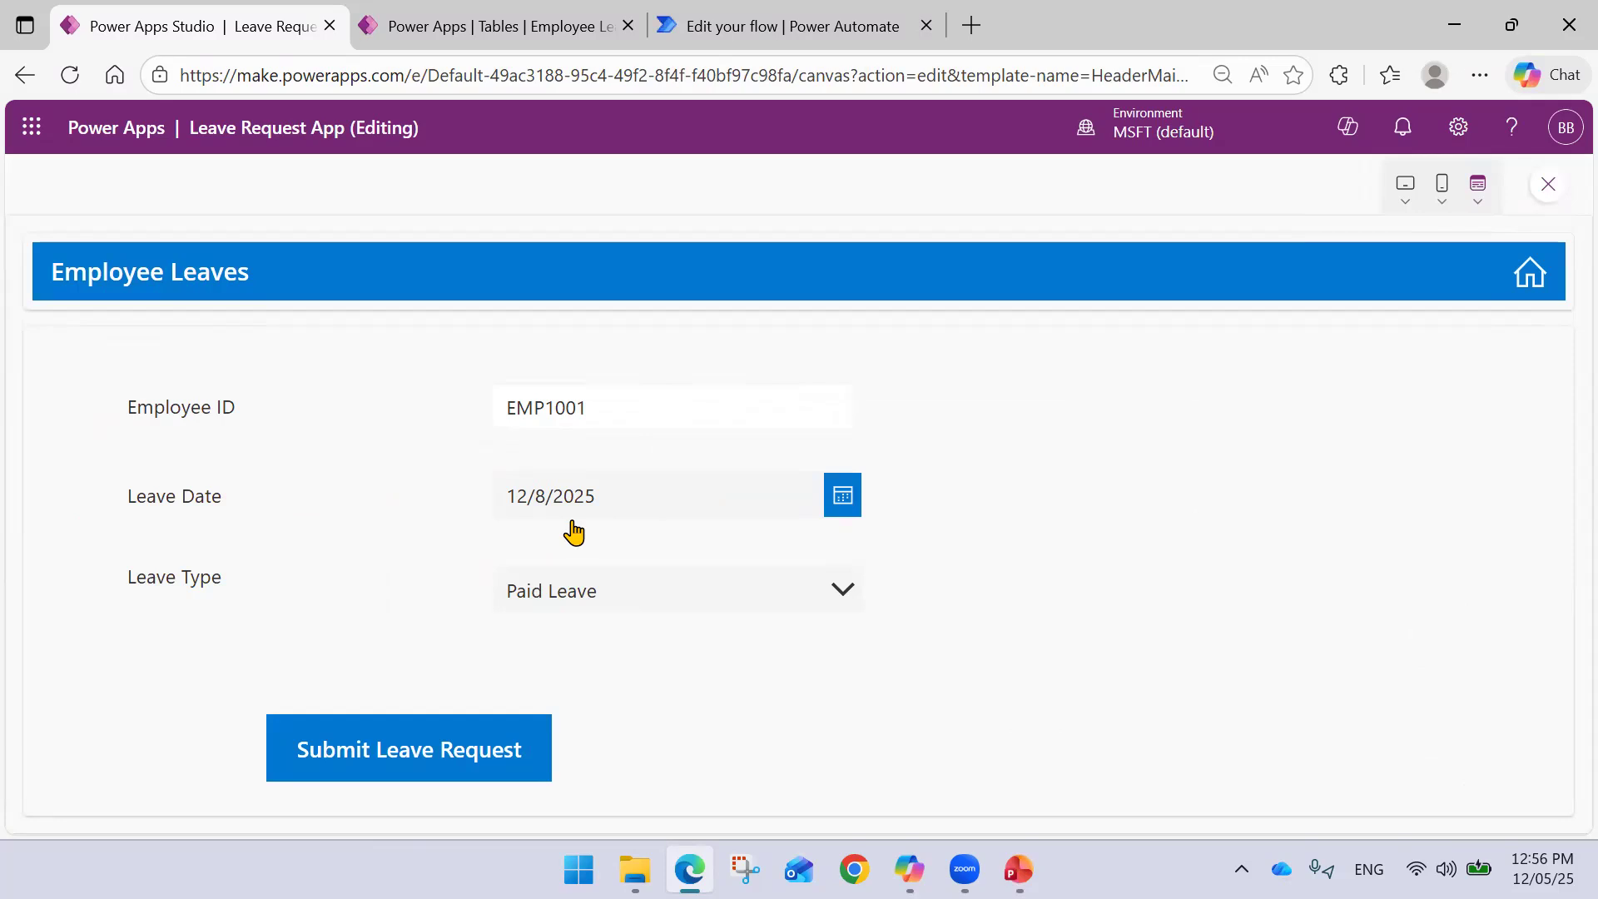
- Submit Paid Leave requests for EMP1001, the second dated 12/16/2025
{"action": "left_click", "coordinate": [464, 754]}
{"action": "left_click", "coordinate": [842, 495]}
{"action": "left_click", "coordinate": [619, 649]}
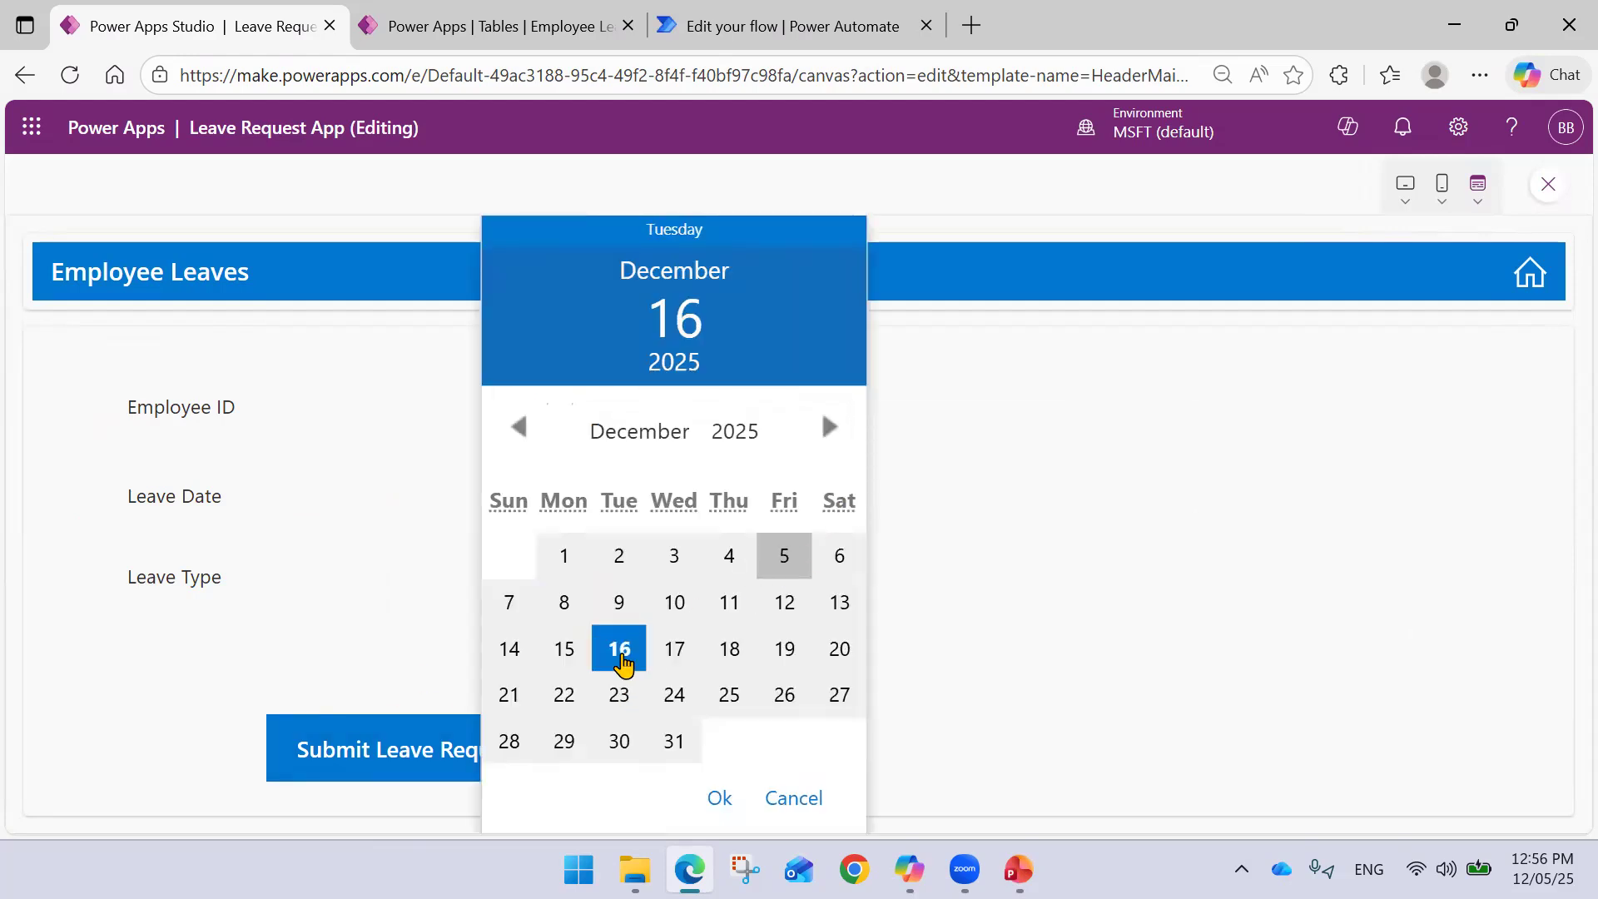
{"action": "left_click", "coordinate": [721, 804]}
{"action": "left_click", "coordinate": [357, 762]}
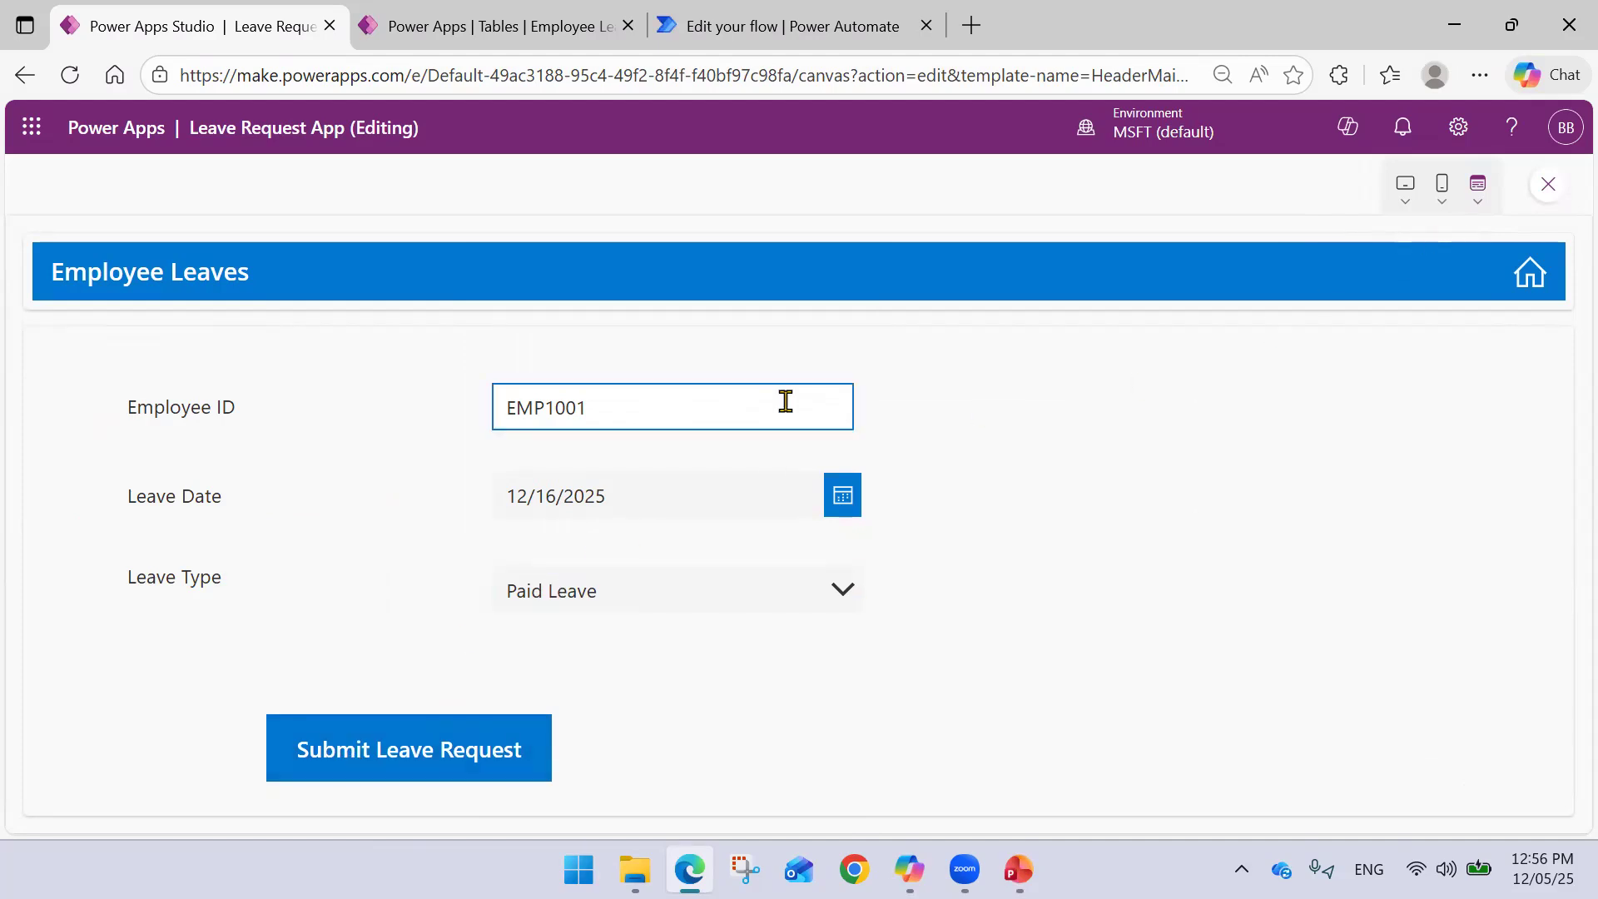
- Refresh the Employee Leaves table to confirm the new 12/16/2025 record, six rows total
{"action": "left_click", "coordinate": [545, 33]}
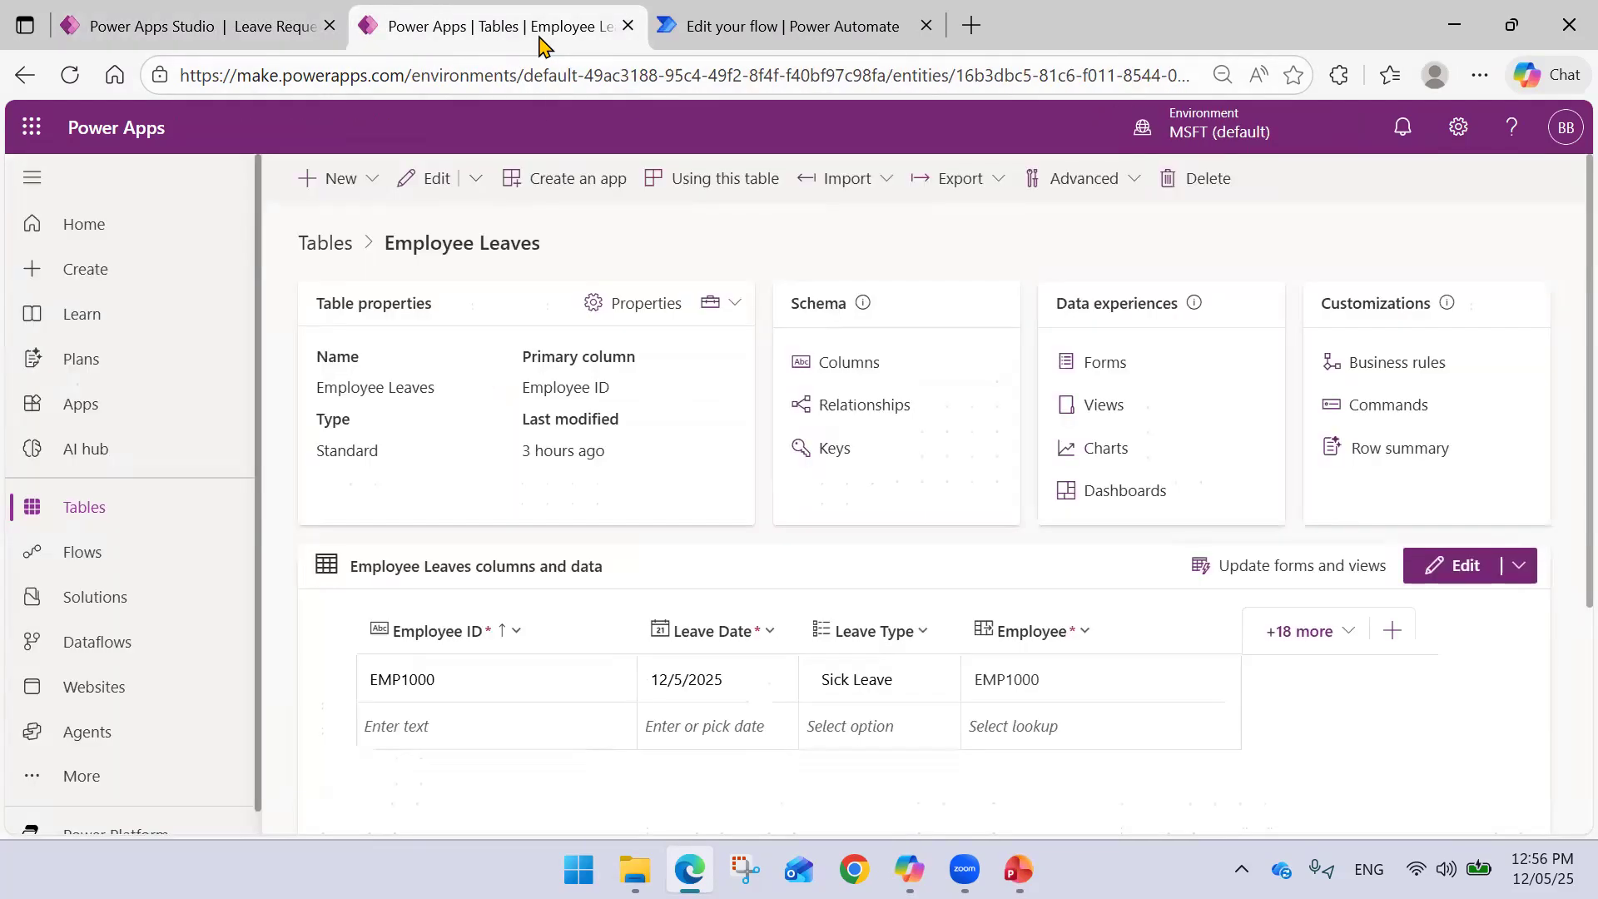
{"action": "left_click", "coordinate": [69, 75]}
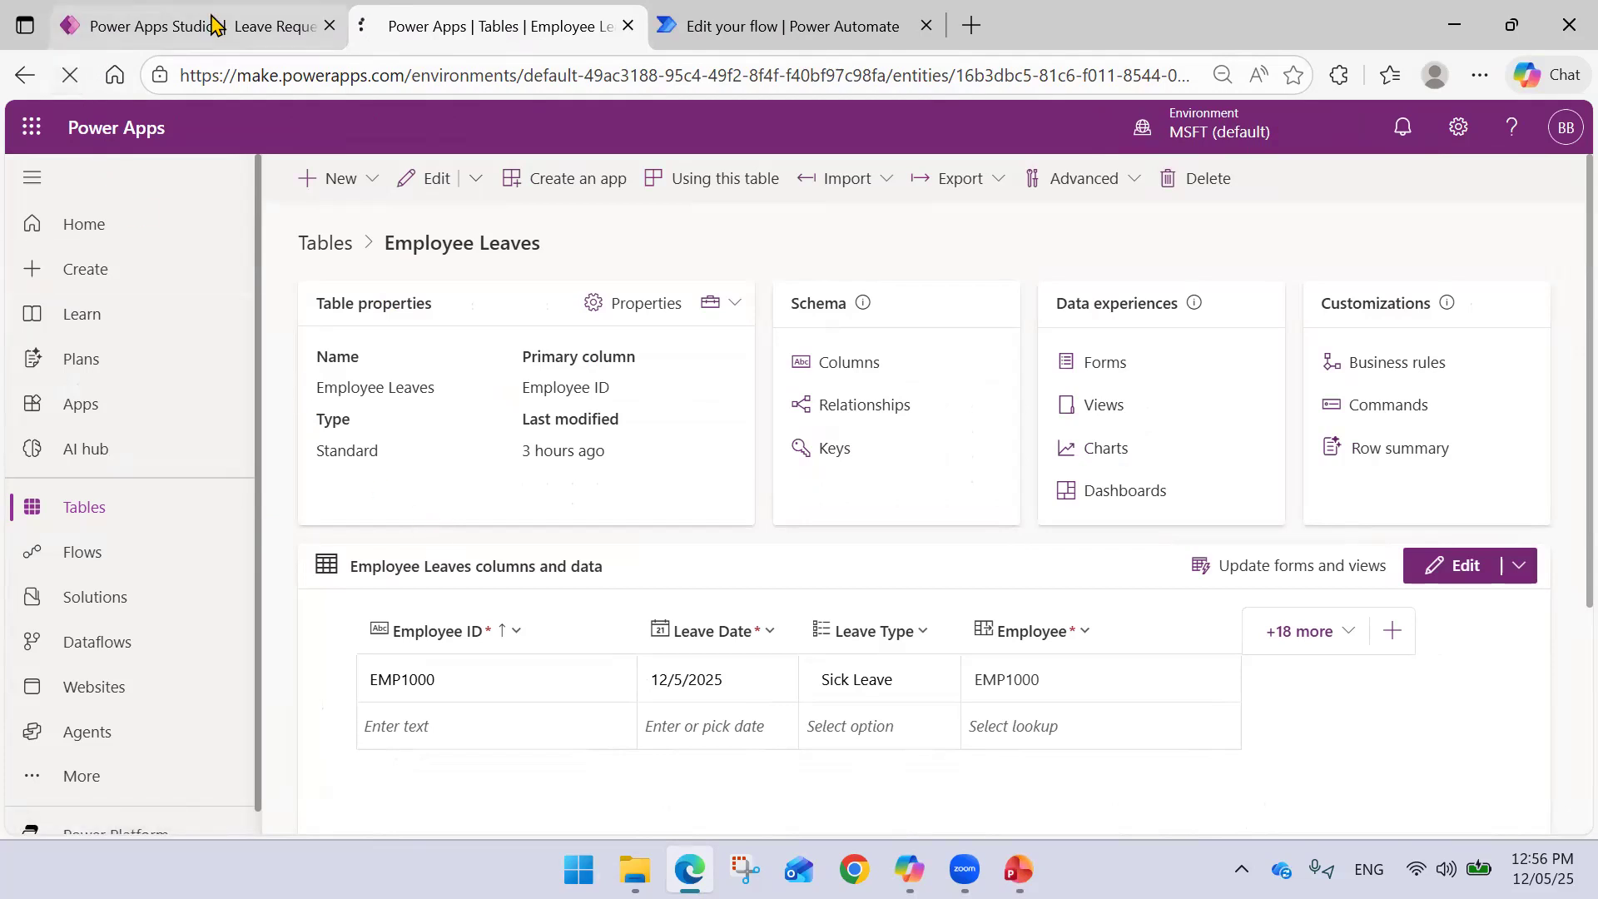
{"action": "left_click", "coordinate": [134, 26]}
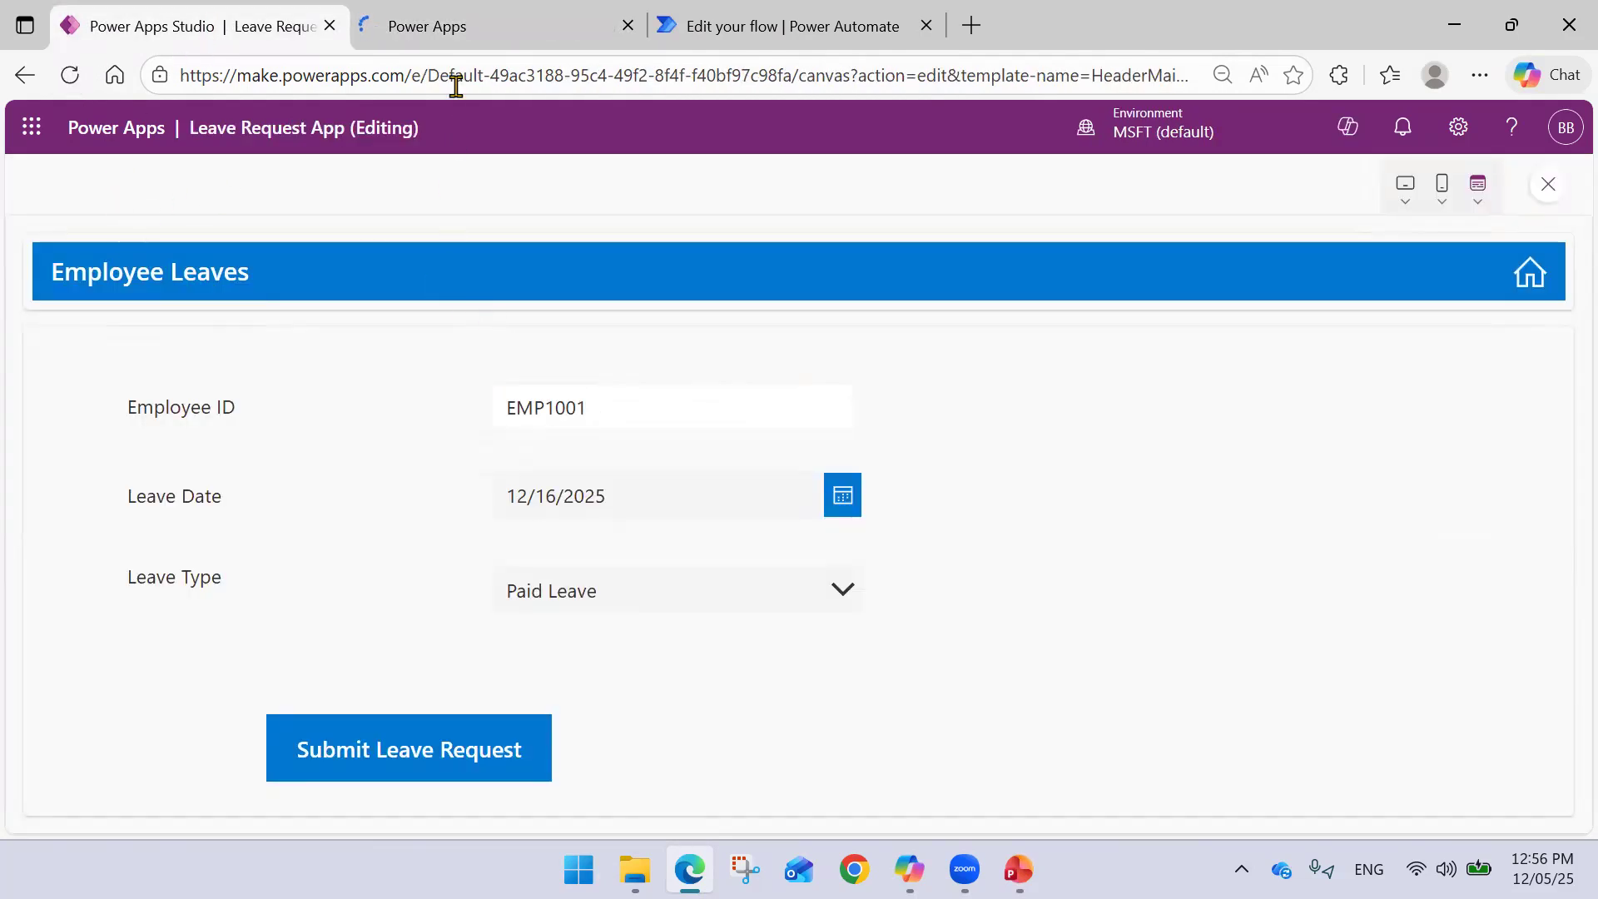
{"action": "left_click", "coordinate": [460, 29]}
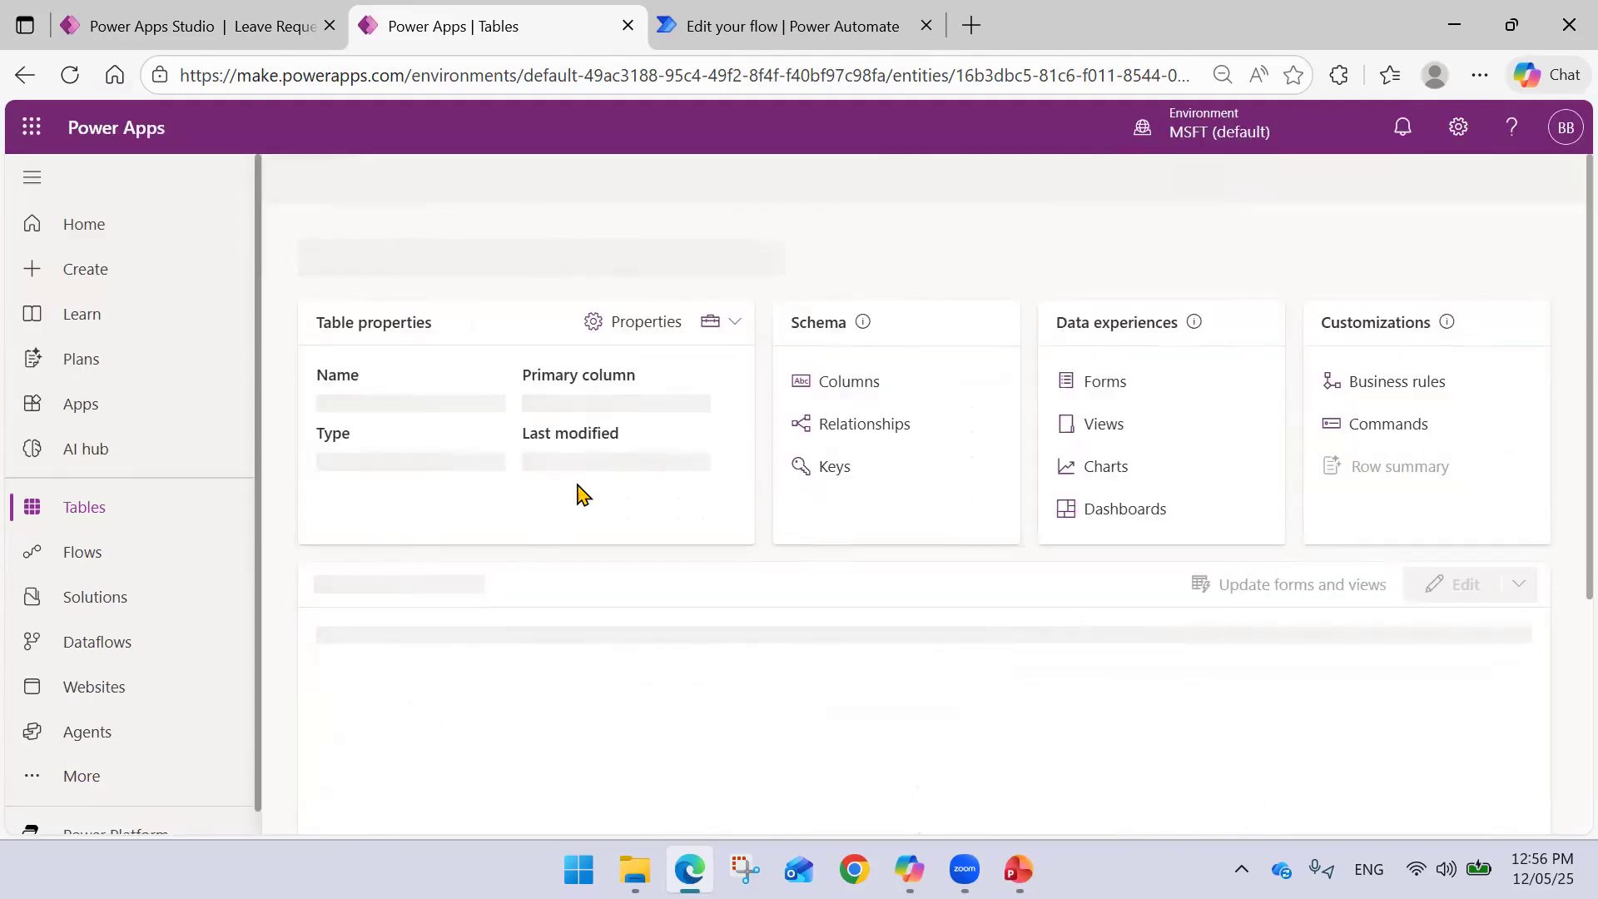
{"action": "scroll", "coordinate": [578, 486], "scroll_direction": "down", "scroll_amount": 3}
{"action": "scroll", "coordinate": [574, 486], "scroll_direction": "up", "scroll_amount": 3}
{"action": "scroll", "coordinate": [532, 486], "scroll_direction": "down", "scroll_amount": 2}
{"action": "scroll", "coordinate": [515, 486], "scroll_direction": "down", "scroll_amount": 2}
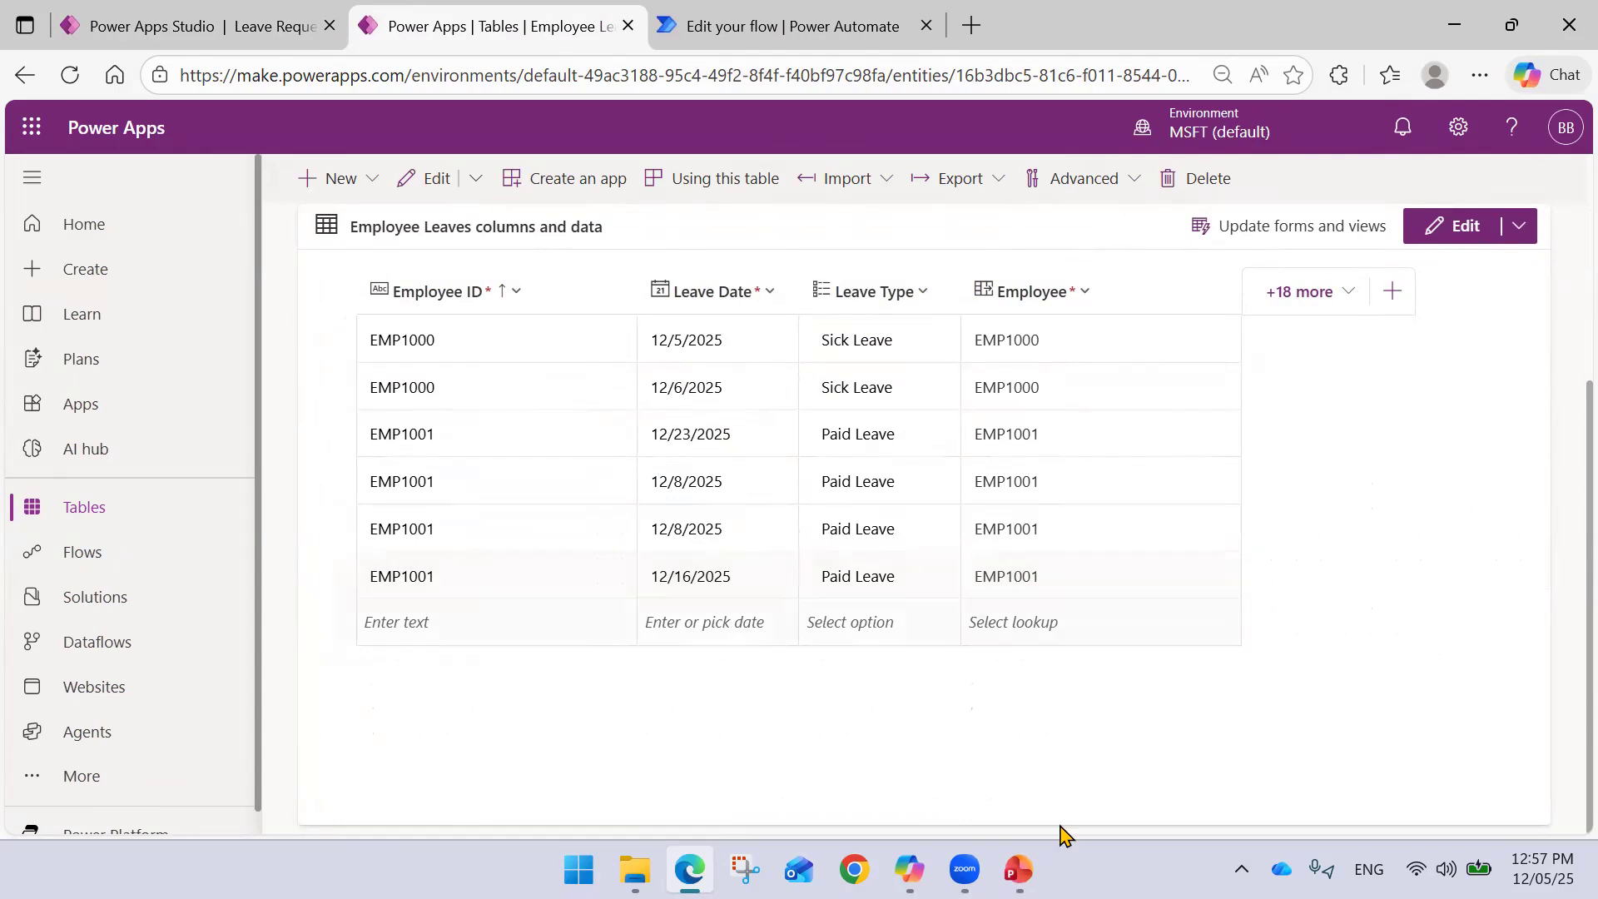
{"action": "mouse_move", "coordinate": [1026, 865]}
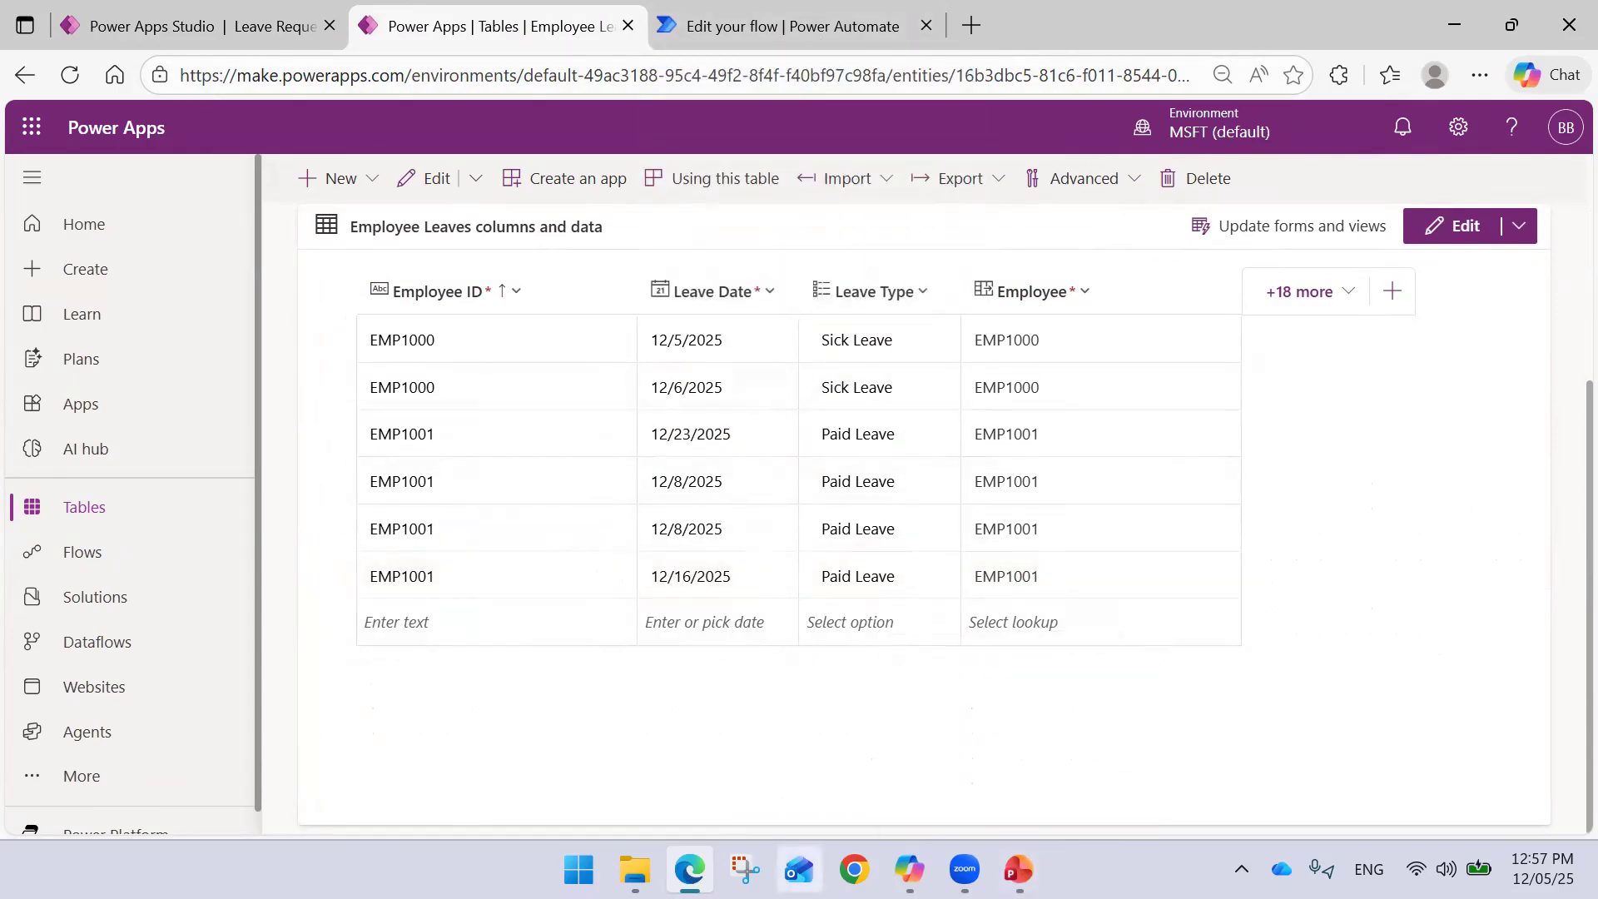
- Review both 'Leave Request Submitted' emails in Outlook's Sent Items, then minimize Outlook
{"action": "left_click", "coordinate": [798, 869]}
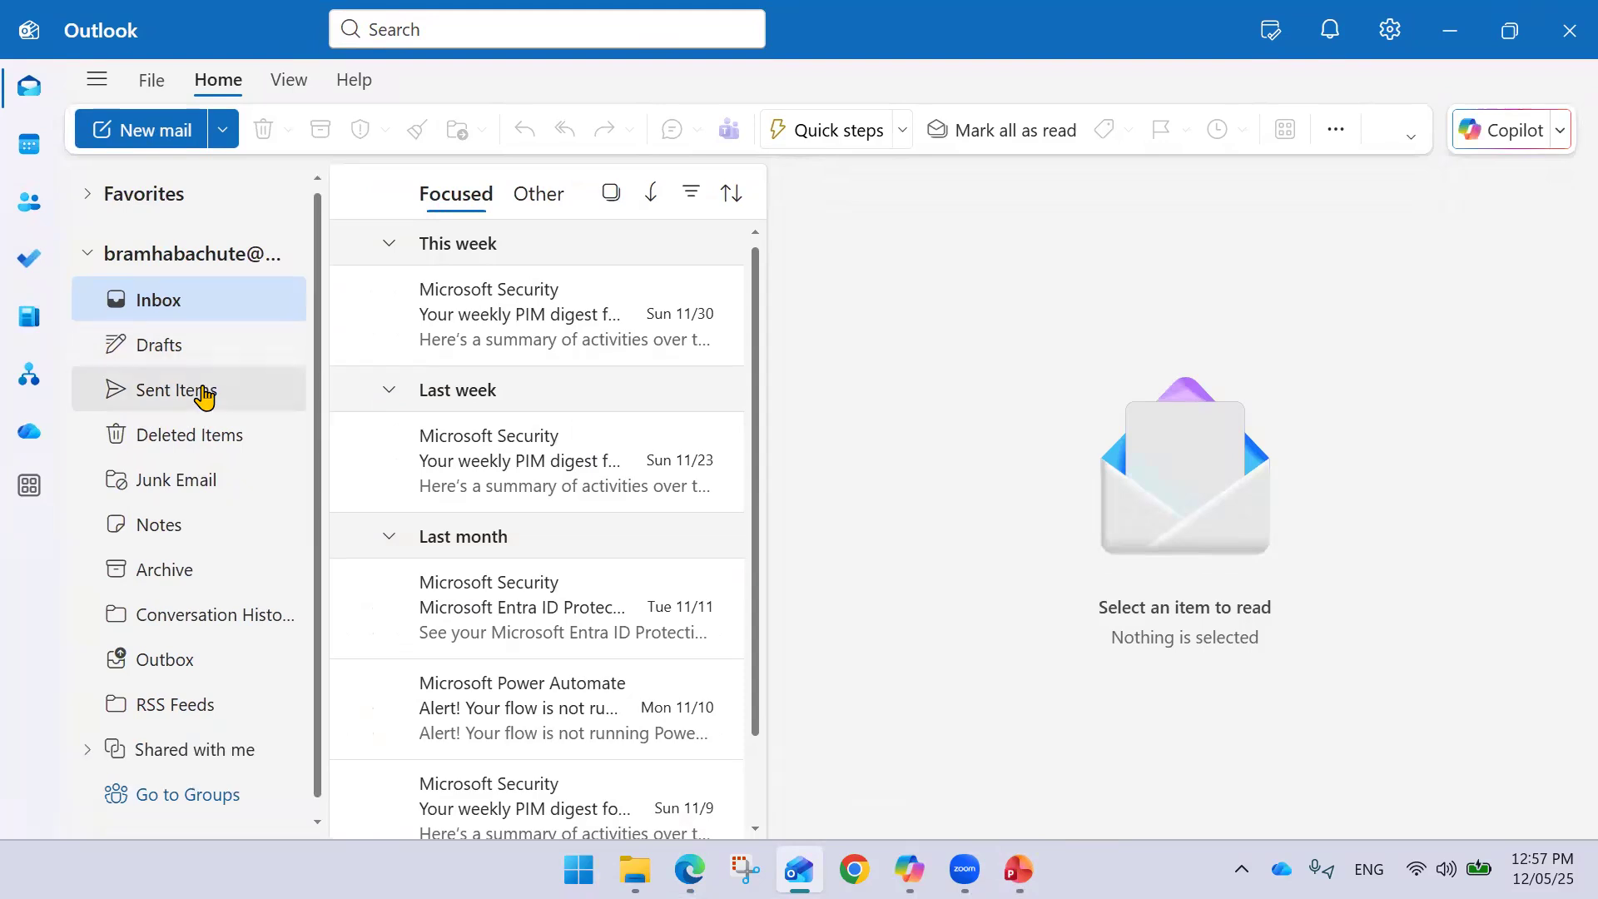
{"action": "left_click", "coordinate": [202, 393]}
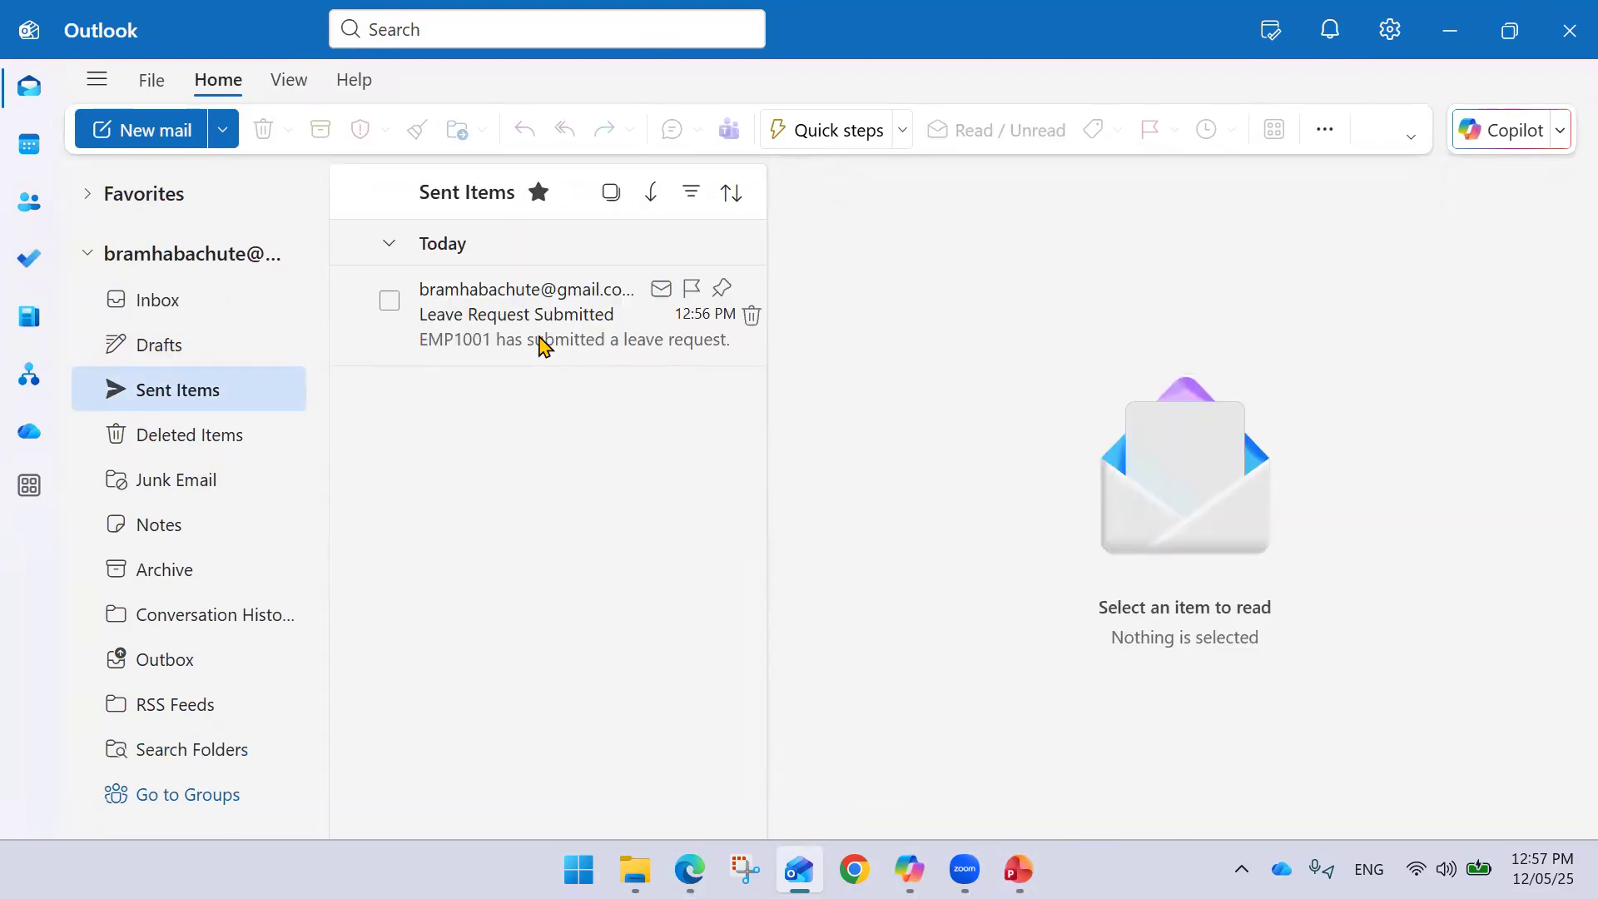
{"action": "left_click", "coordinate": [556, 325]}
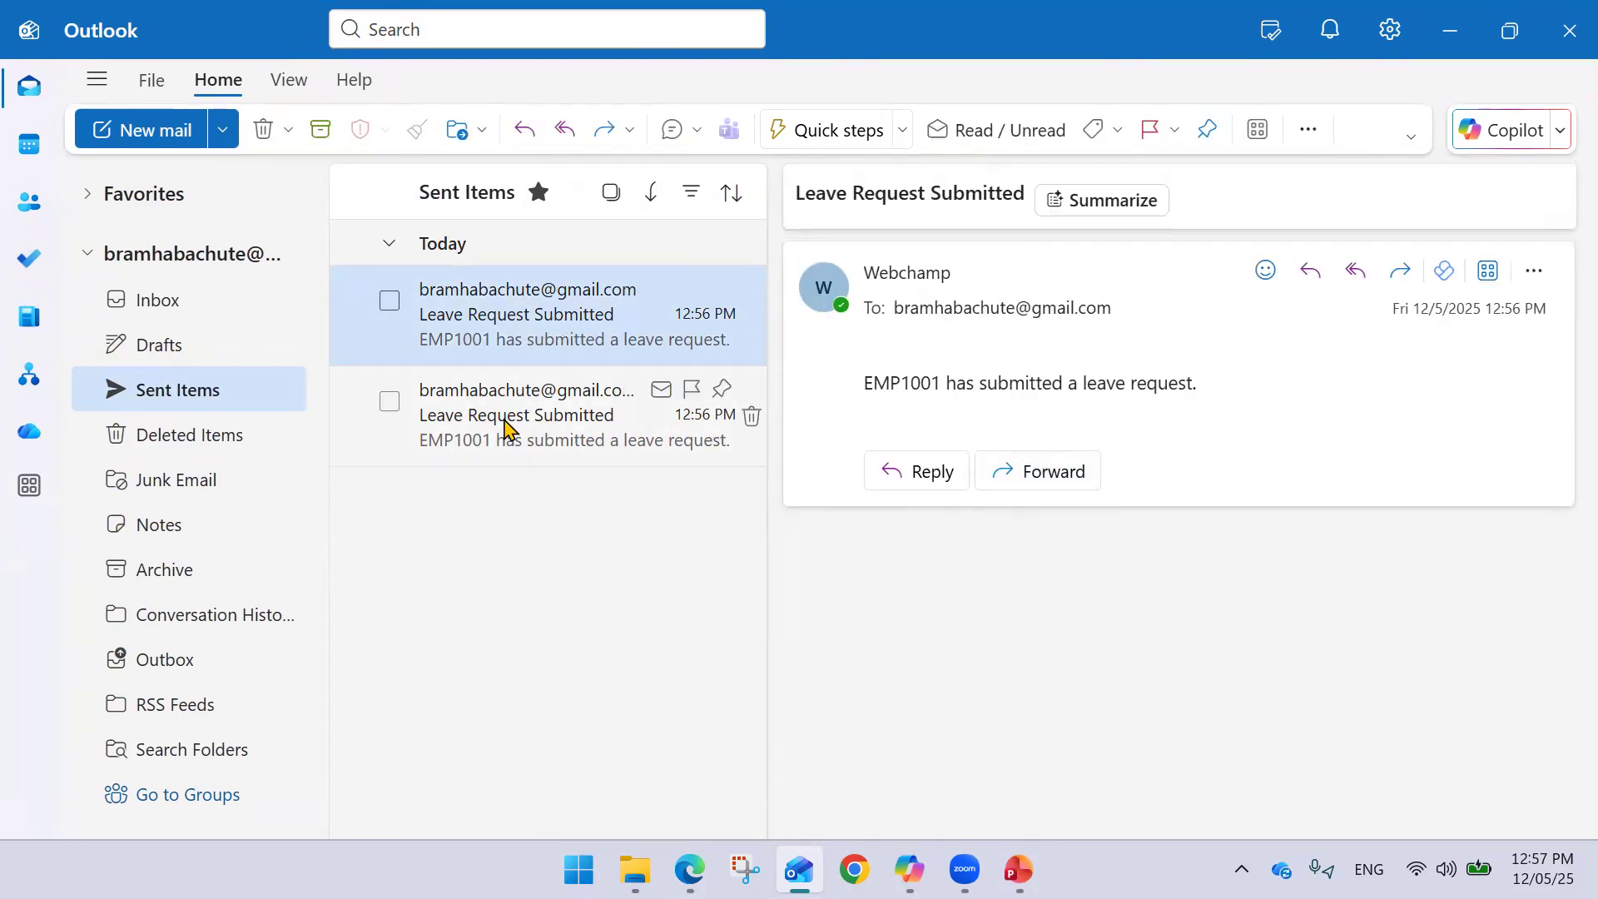
{"action": "left_click", "coordinate": [505, 427]}
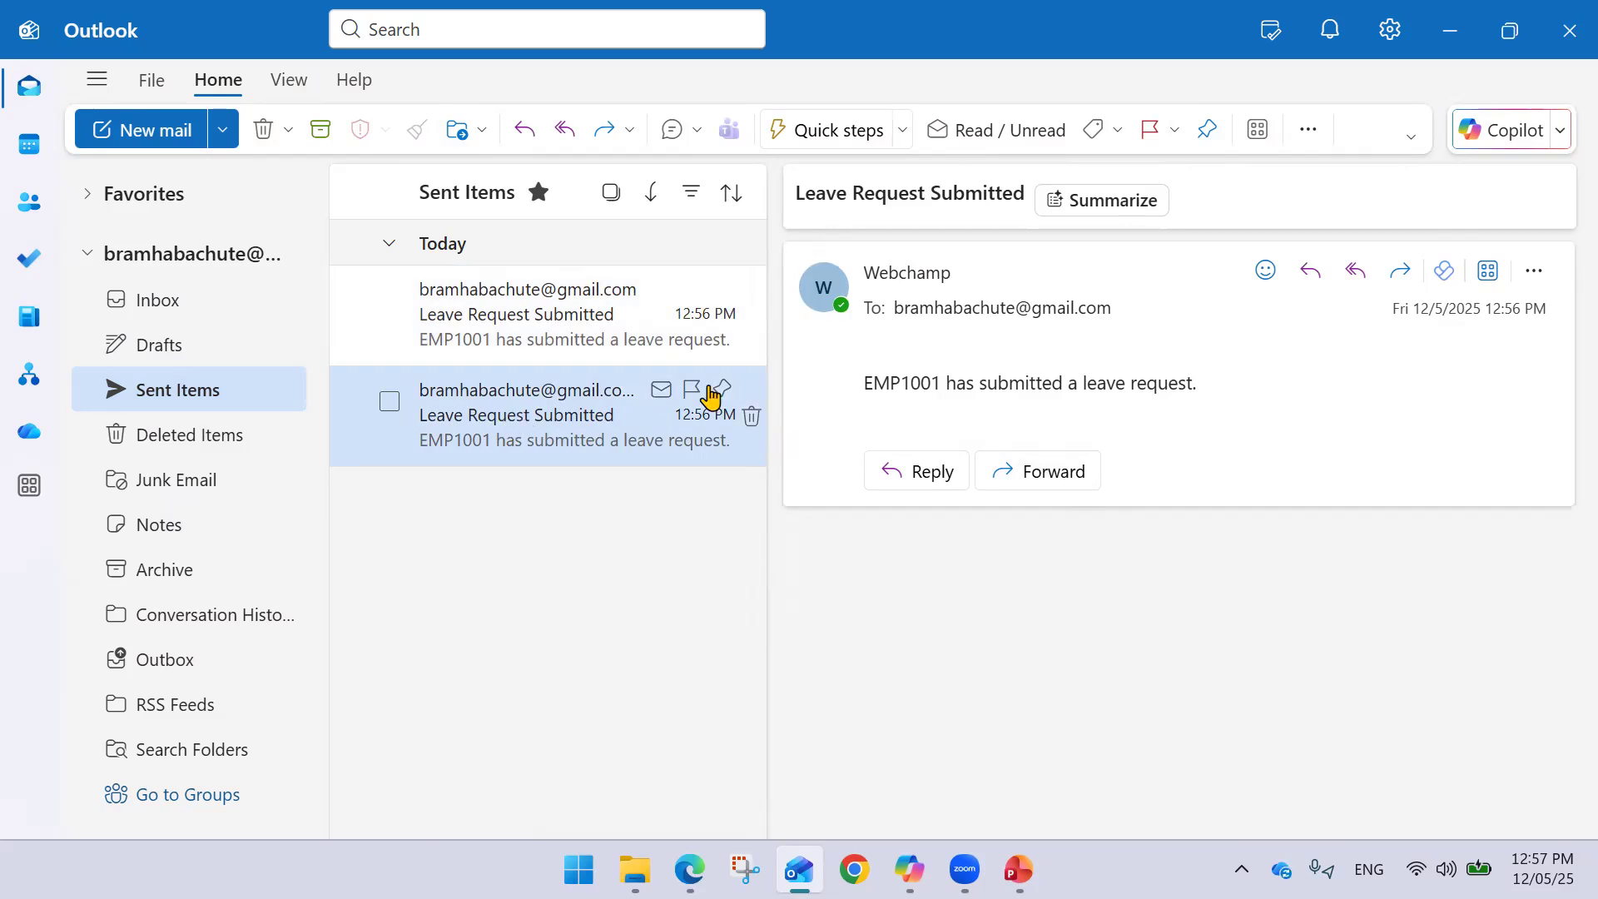
{"action": "left_click", "coordinate": [507, 323]}
{"action": "left_click", "coordinate": [1449, 30]}
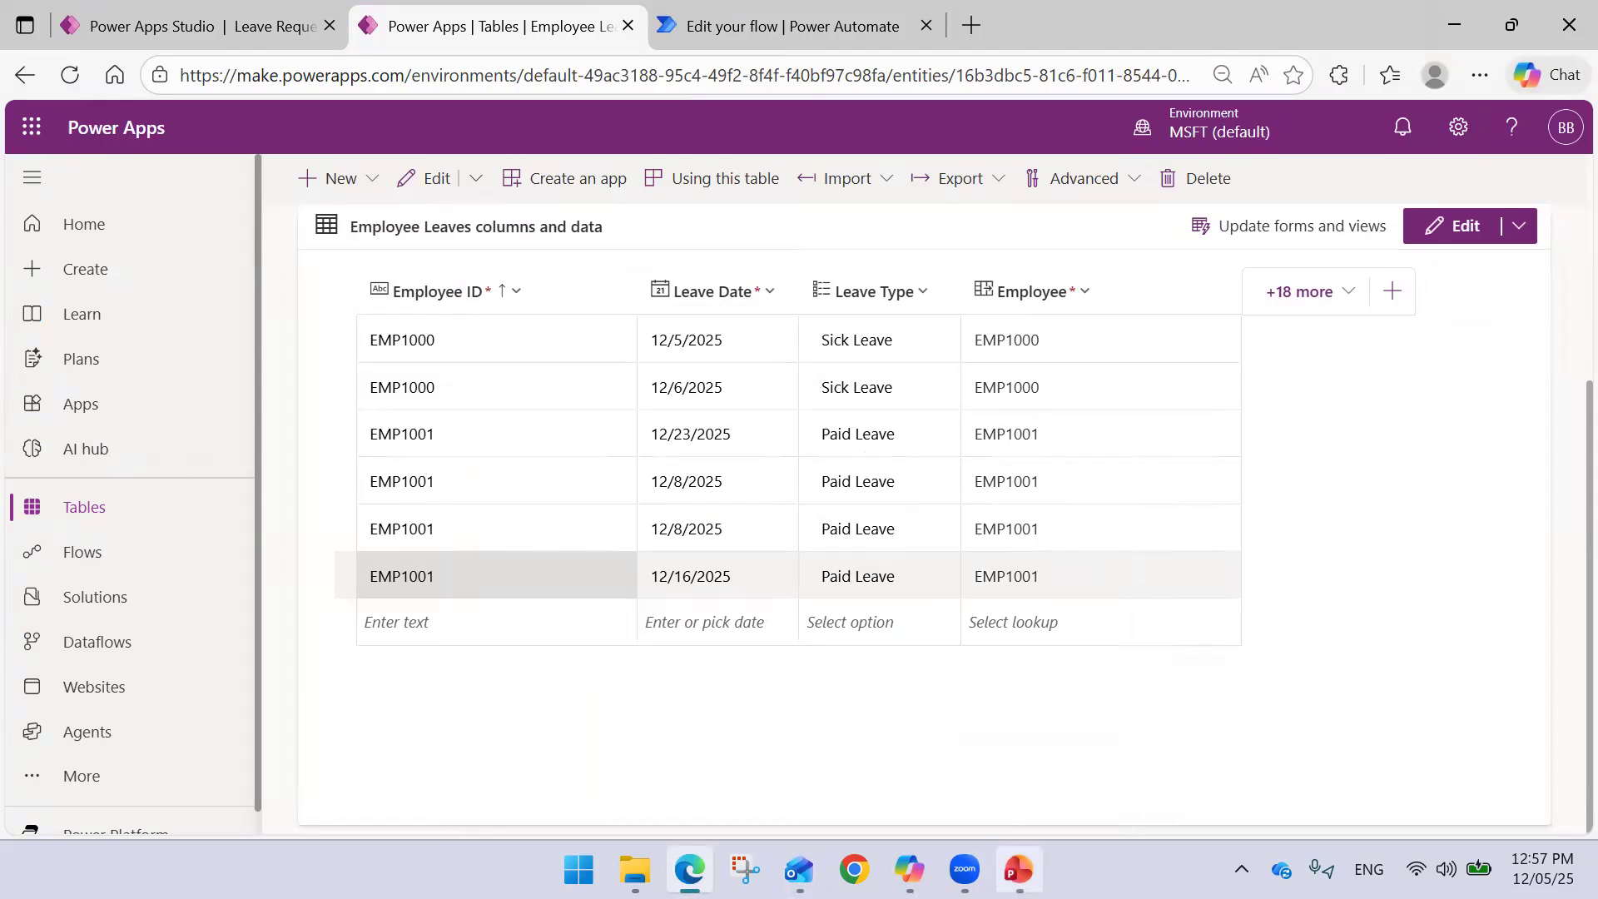
- Inspect the flow's Power Apps trigger inputs, including Employee ID and Email
{"action": "scroll", "coordinate": [832, 541], "scroll_direction": "up", "scroll_amount": 1}
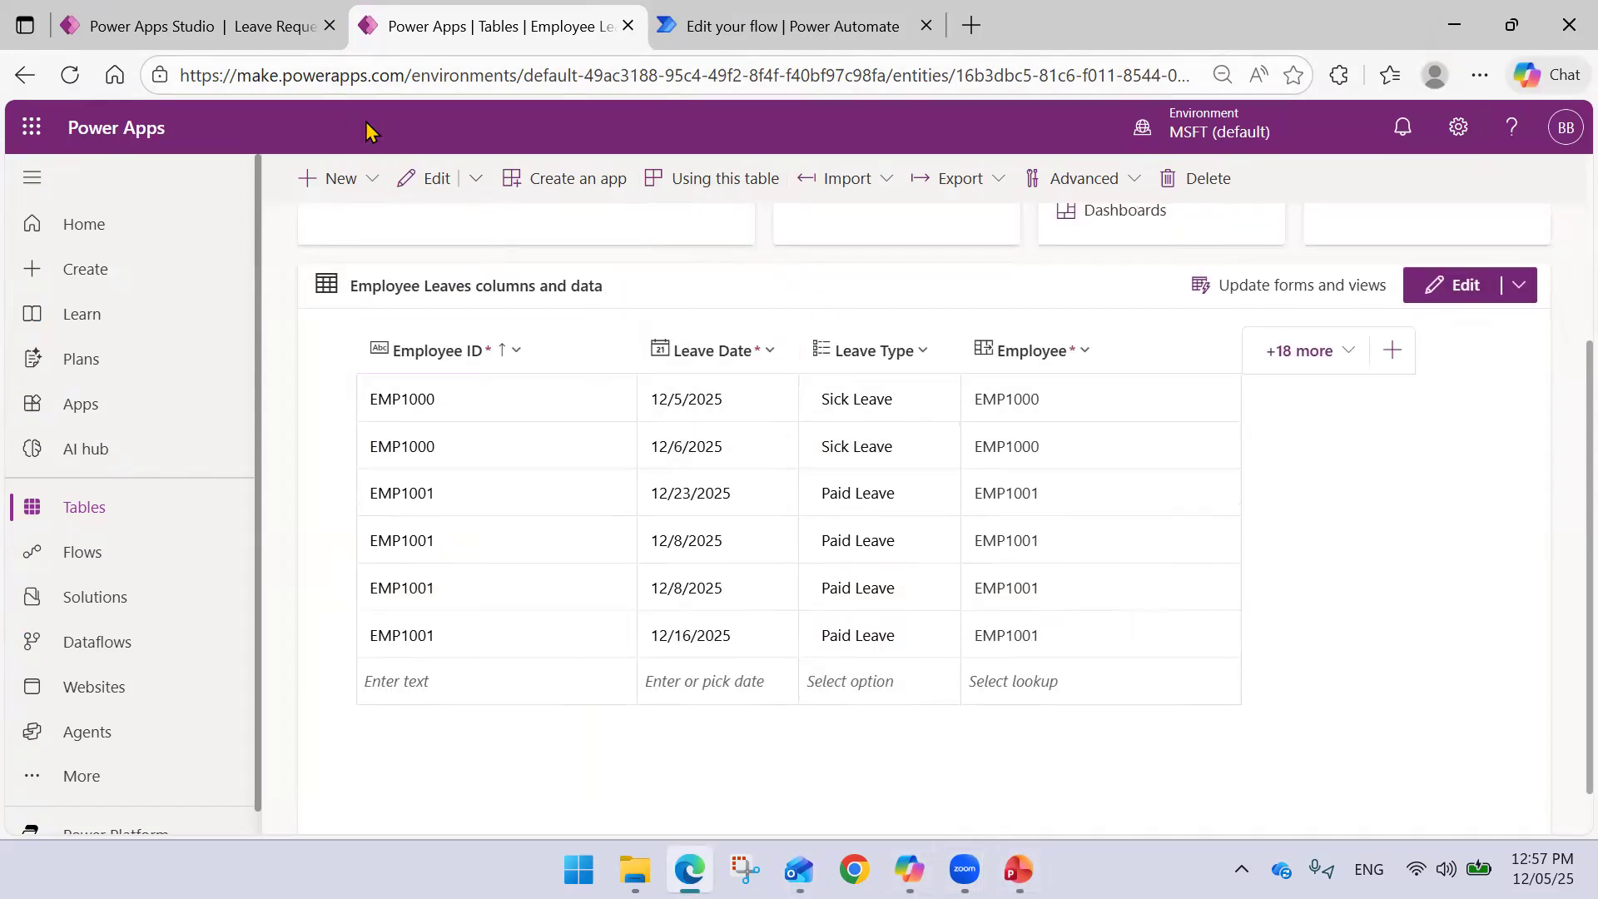
{"action": "left_click", "coordinate": [214, 30]}
{"action": "left_click", "coordinate": [504, 37]}
{"action": "left_click", "coordinate": [803, 34]}
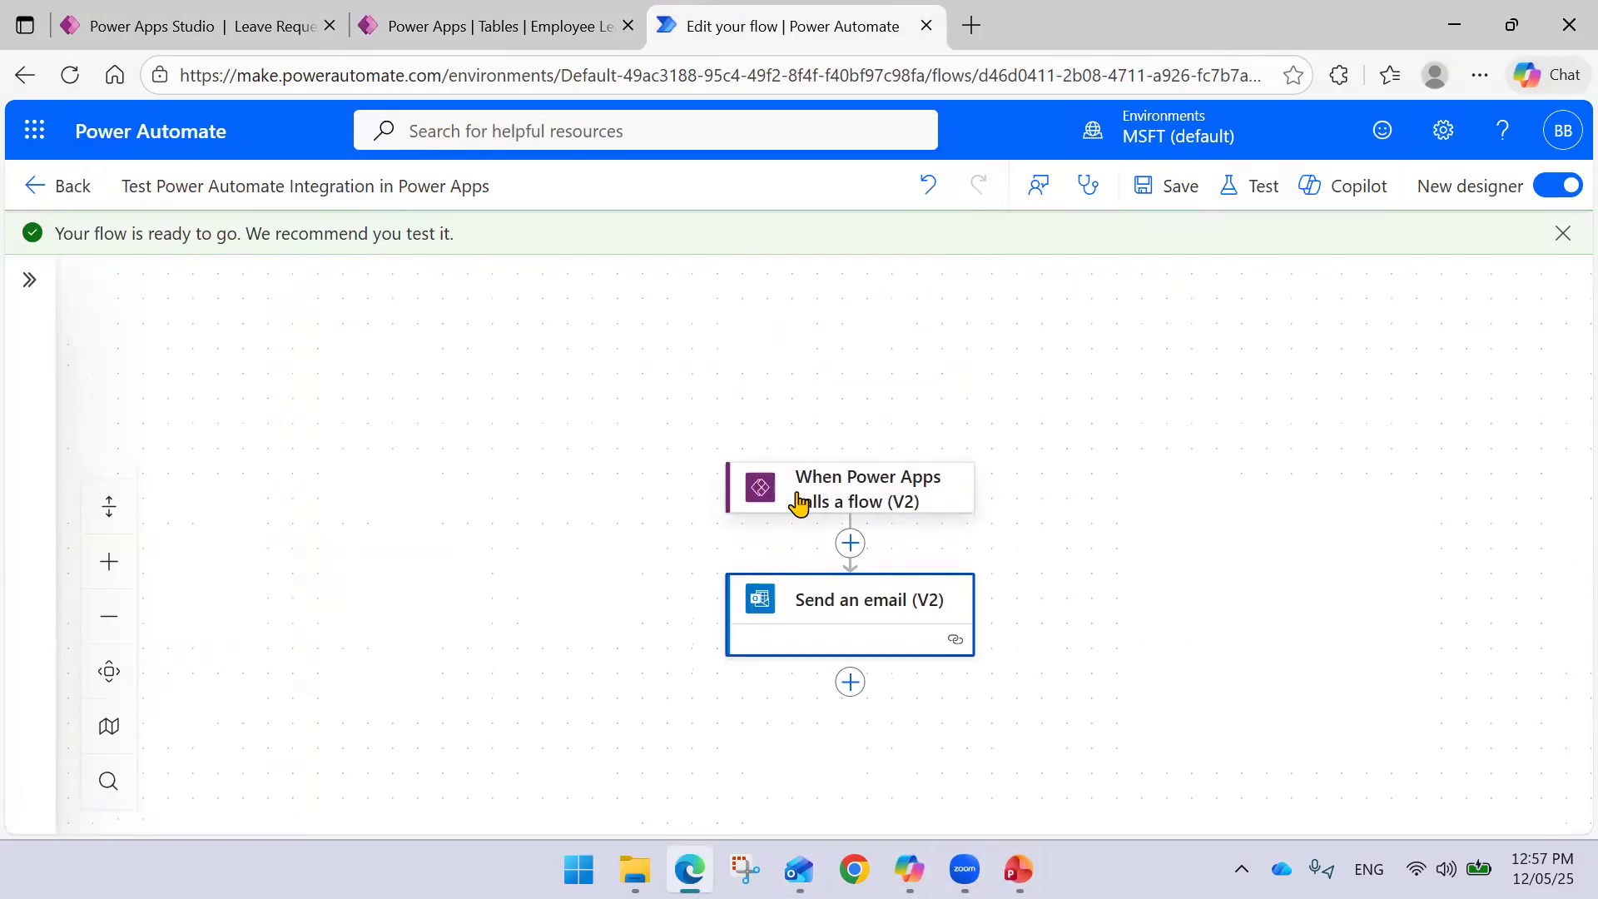
{"action": "left_click", "coordinate": [799, 504]}
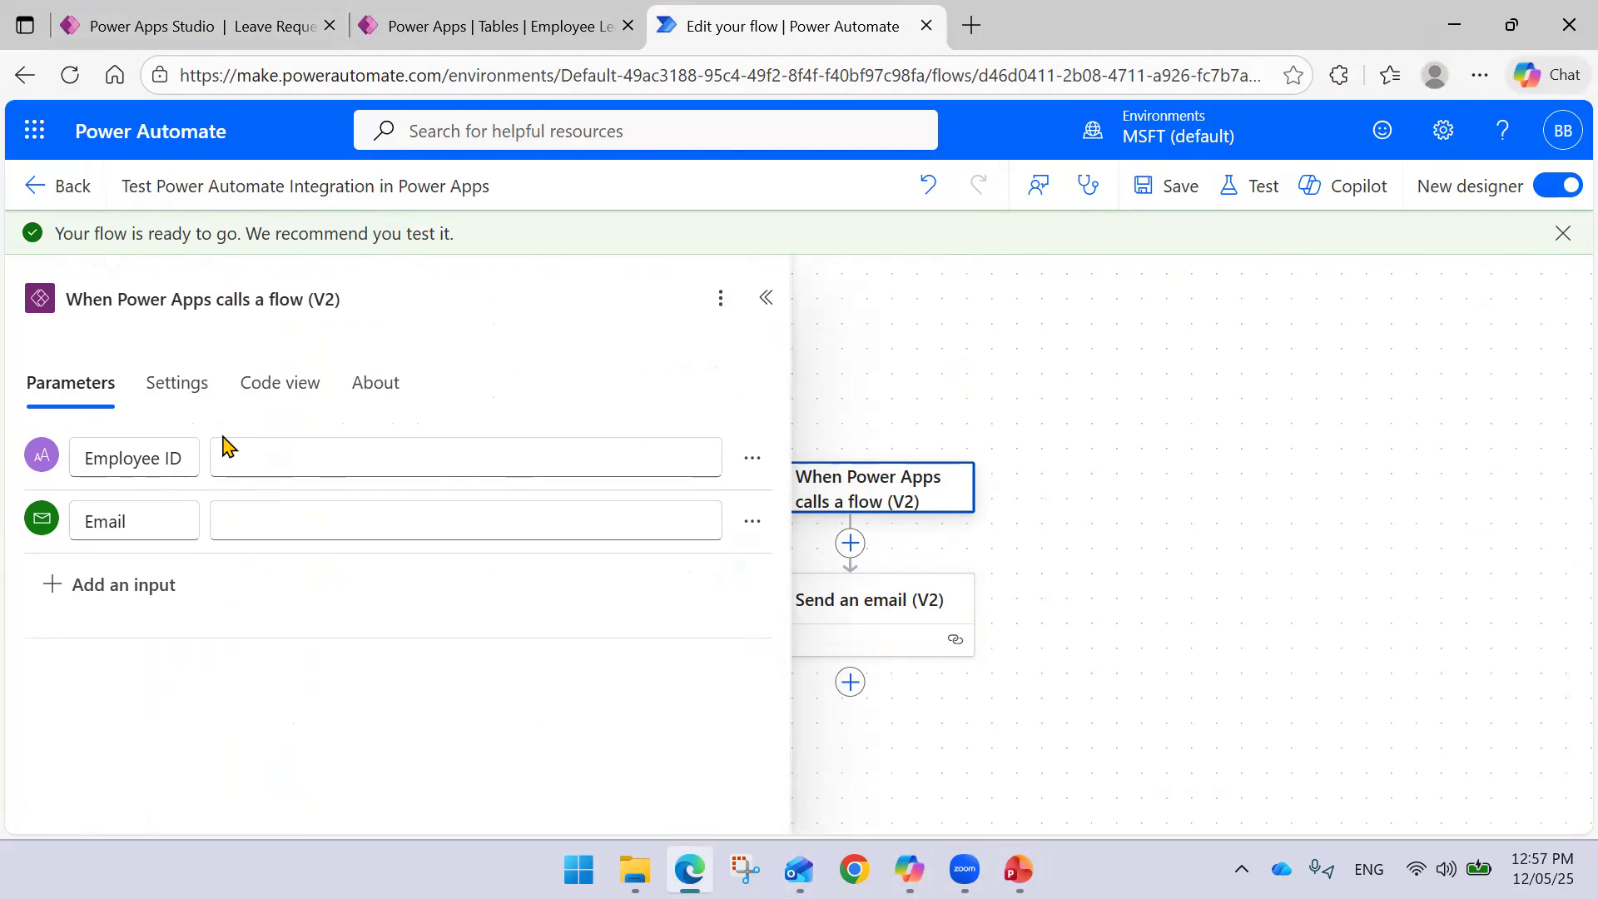
{"action": "left_click", "coordinate": [228, 443]}
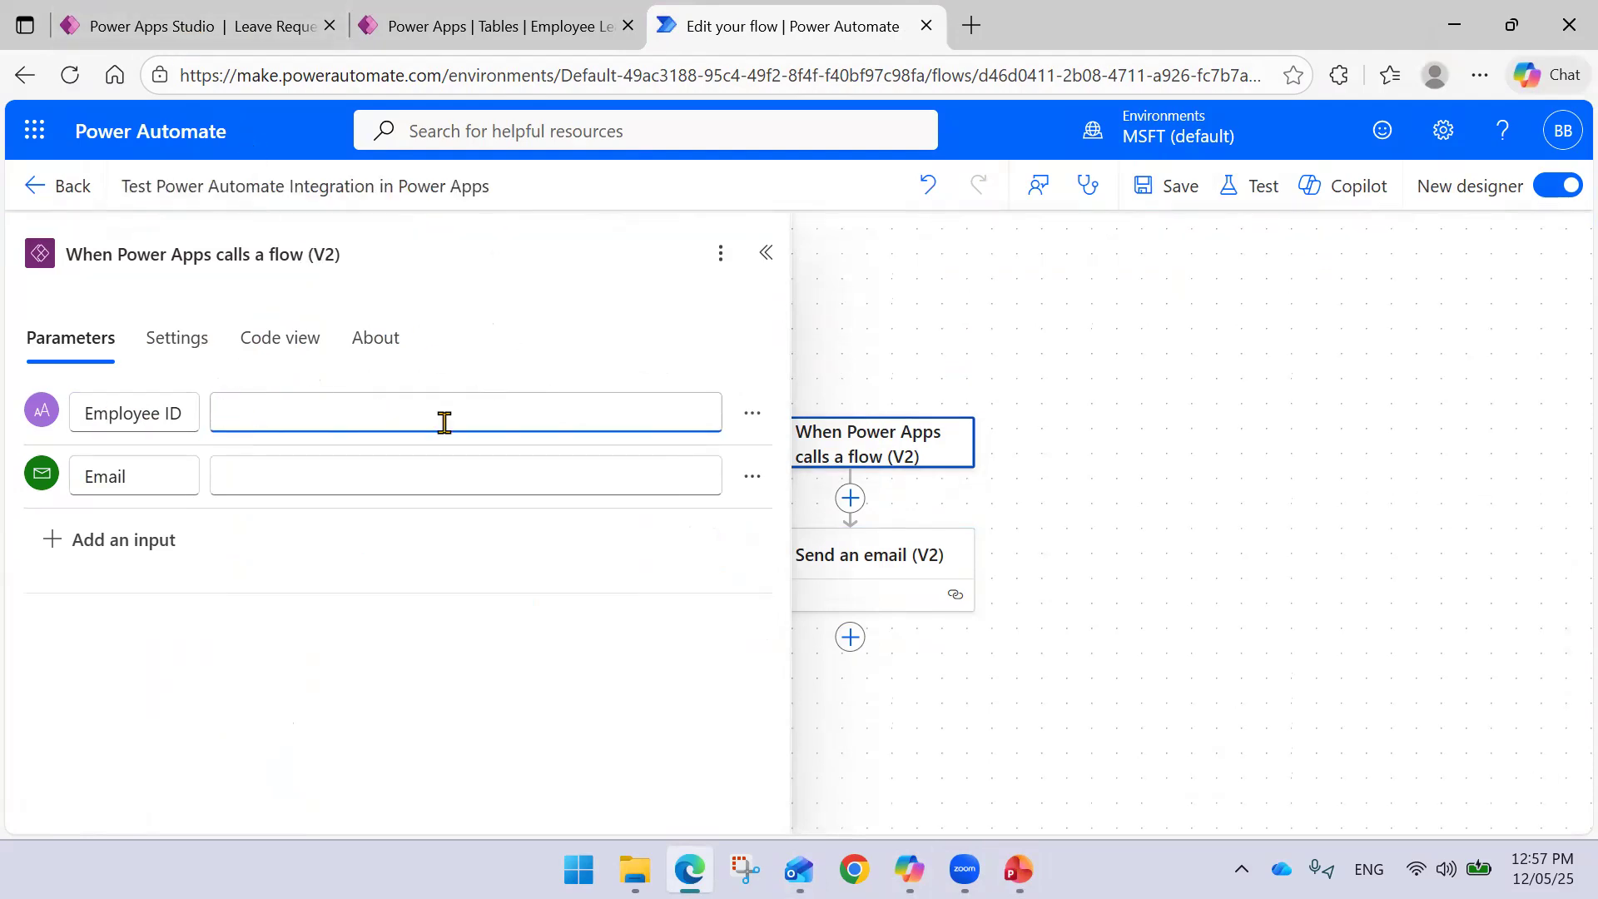
- Close the app preview and formula editor, and collapse the trigger's parameter panel
{"action": "left_click", "coordinate": [223, 26]}
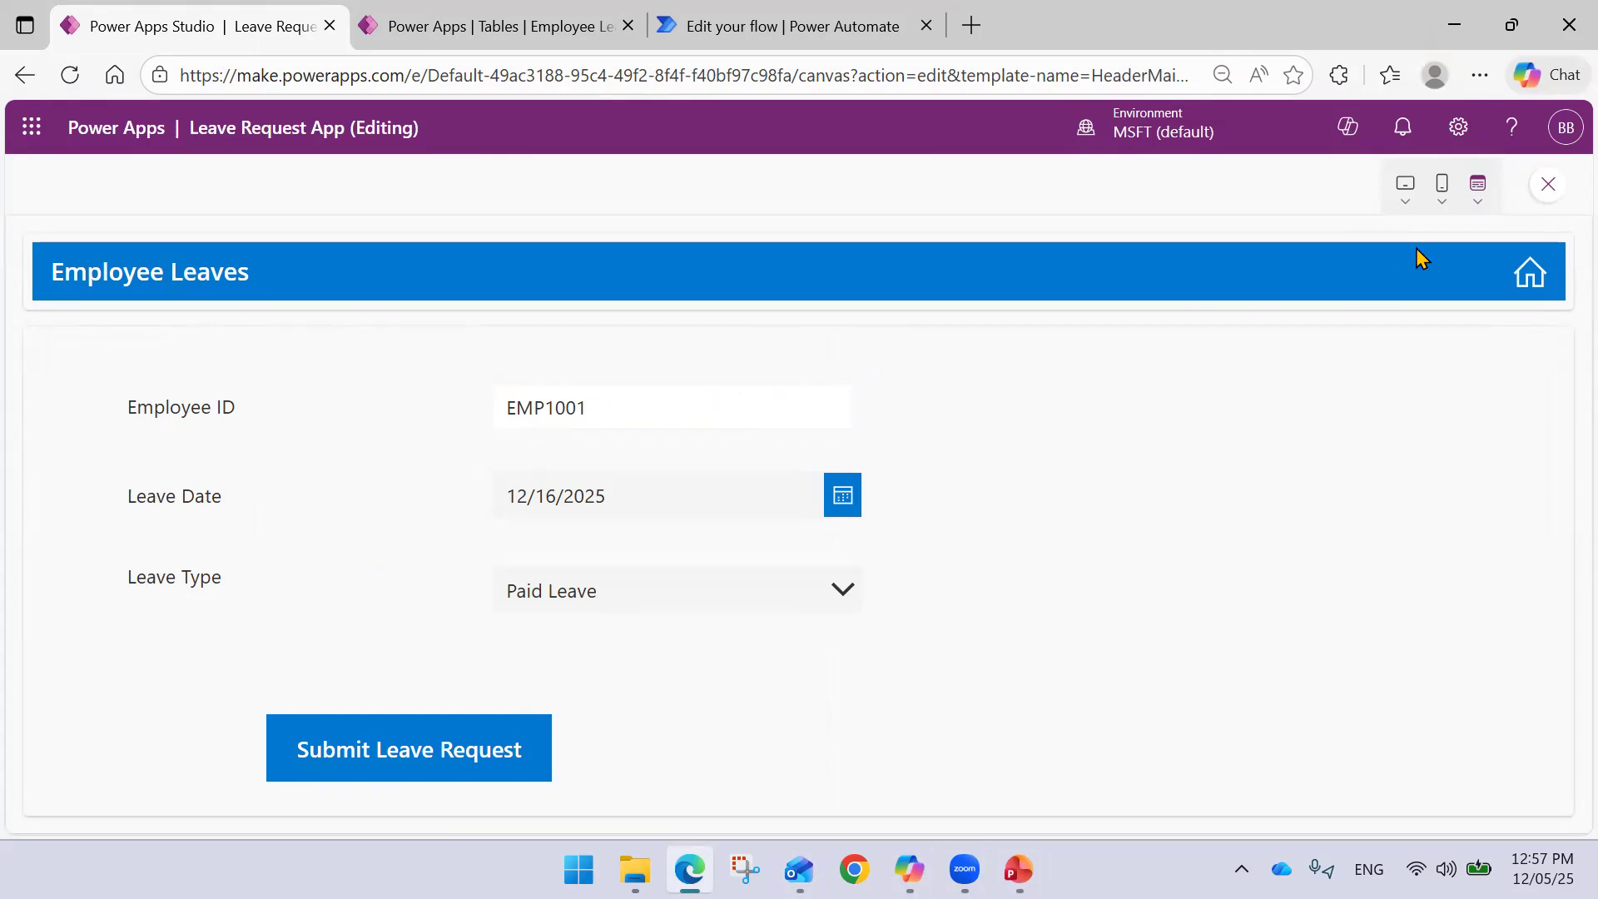
{"action": "left_click", "coordinate": [1547, 185]}
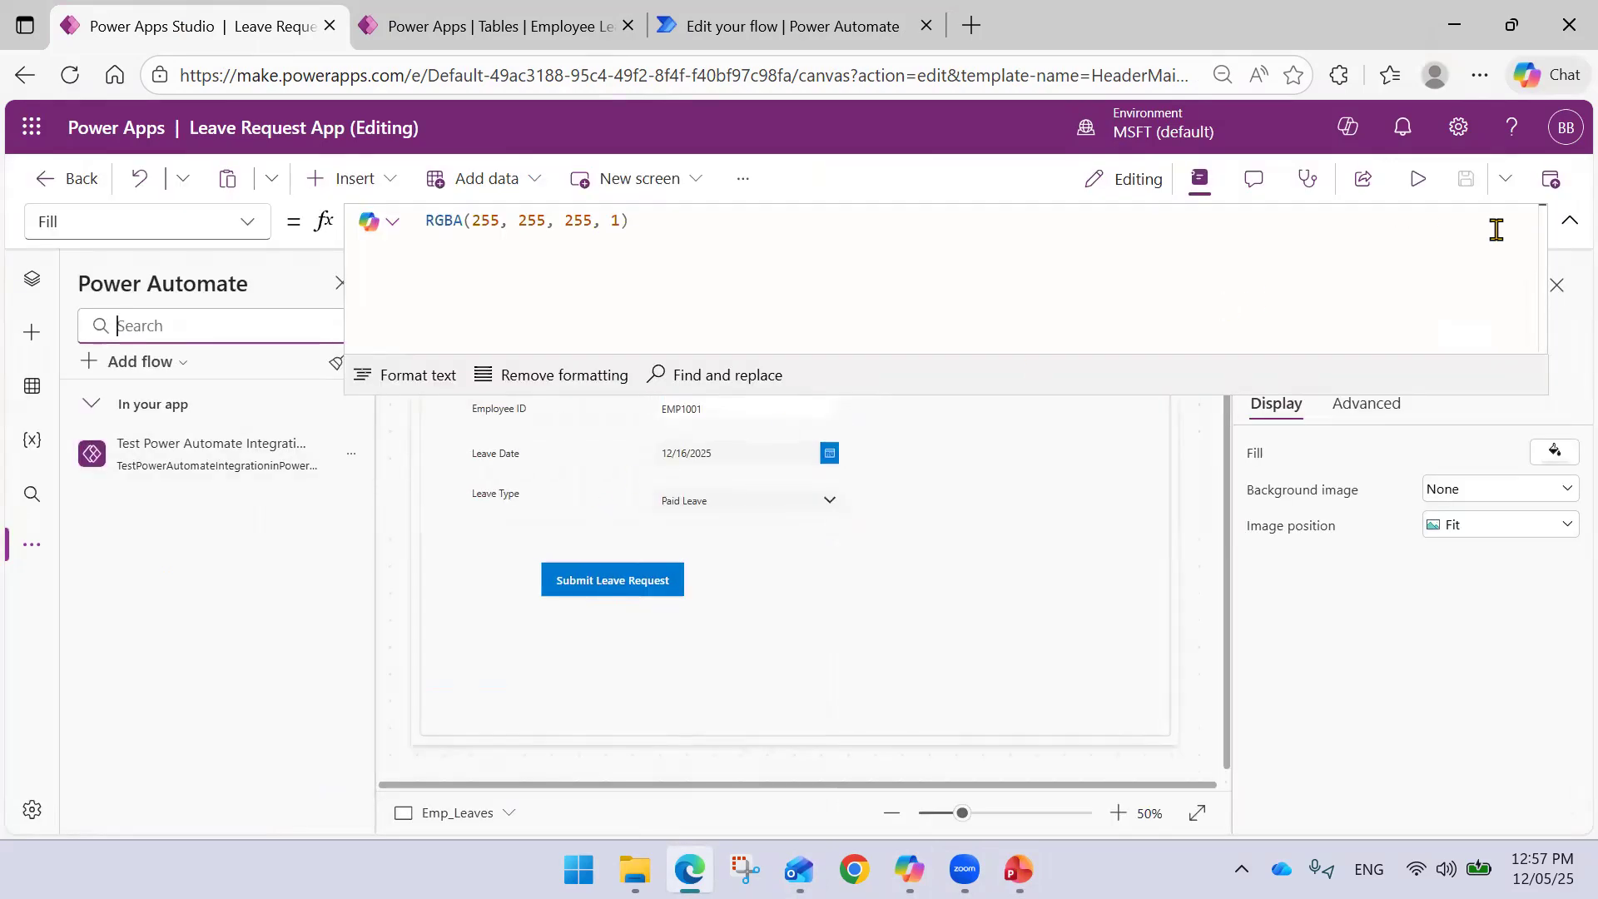
{"action": "left_click", "coordinate": [1569, 221]}
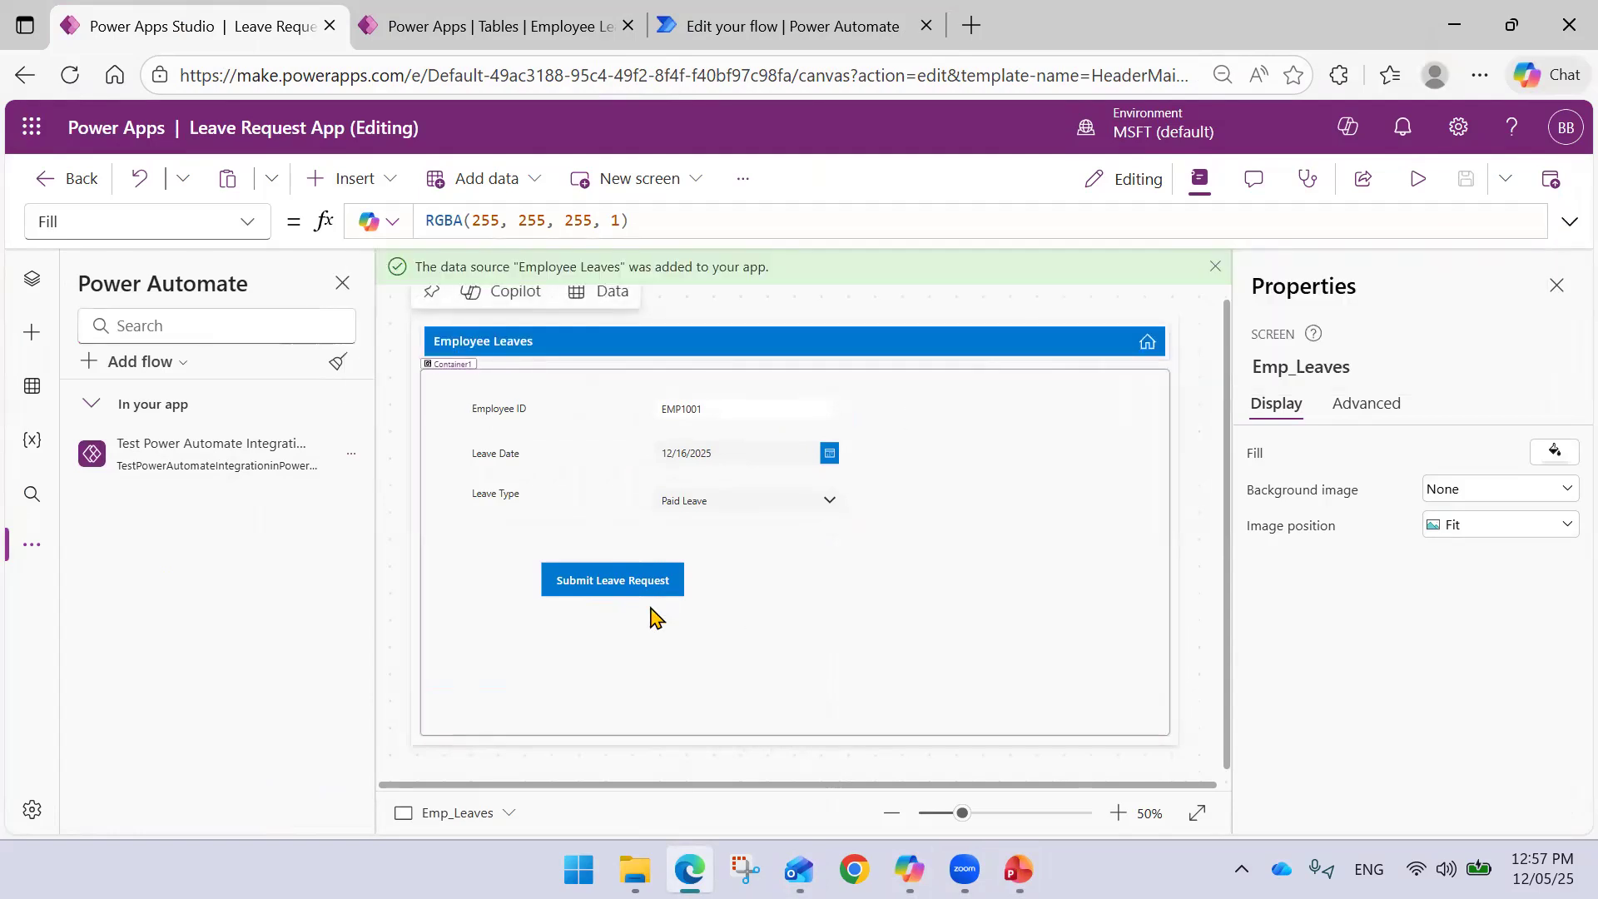
{"action": "left_click", "coordinate": [776, 28]}
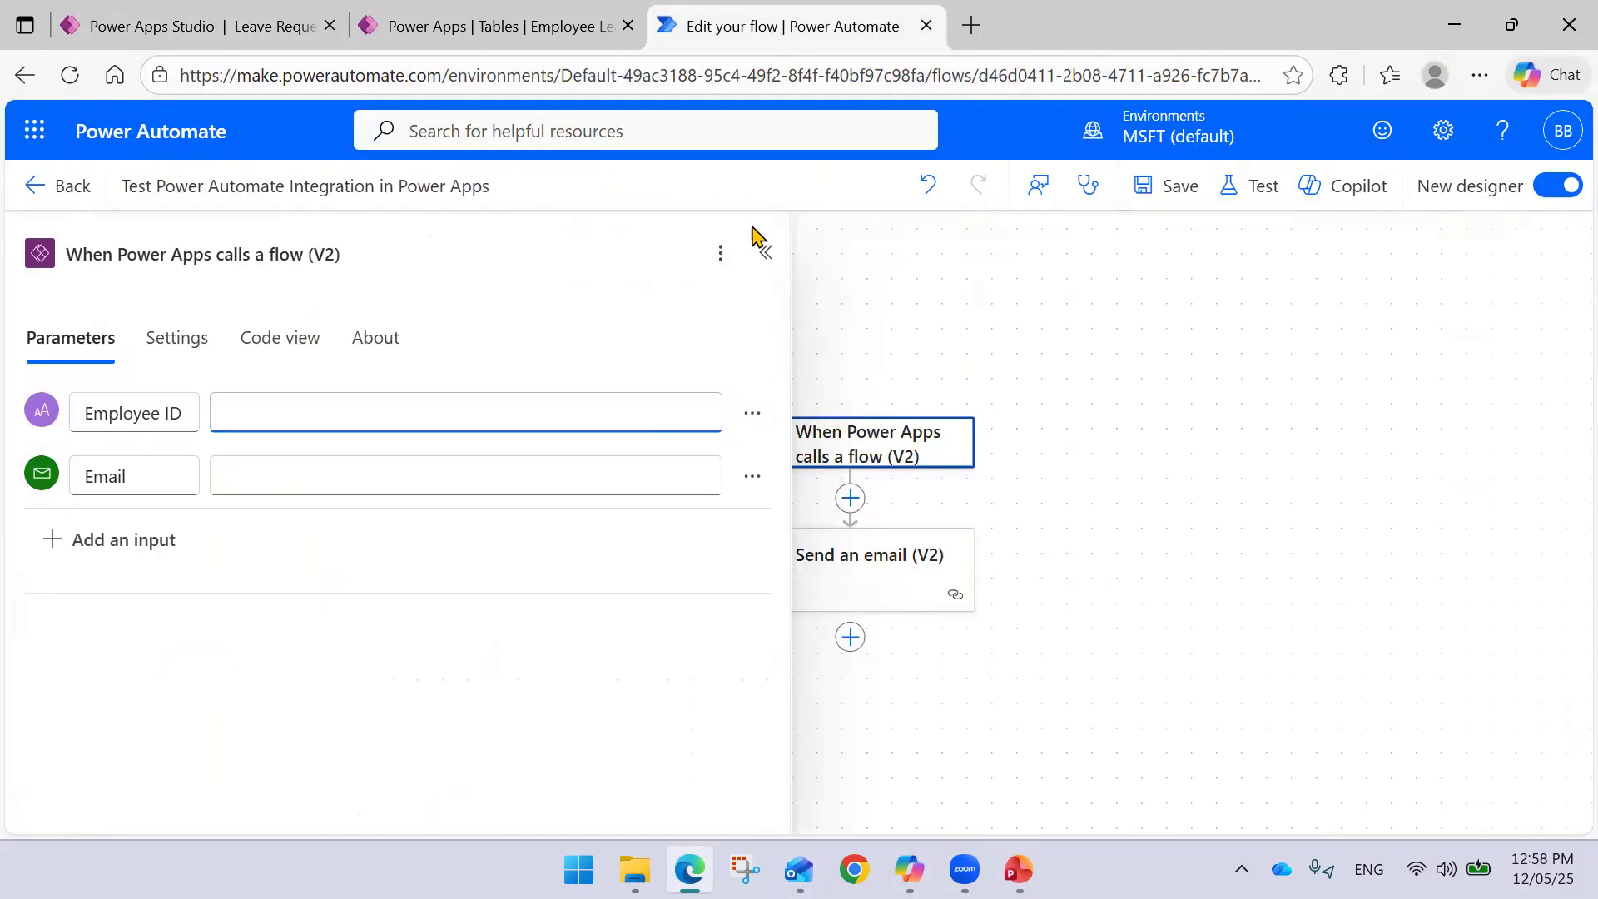
{"action": "left_click", "coordinate": [762, 252]}
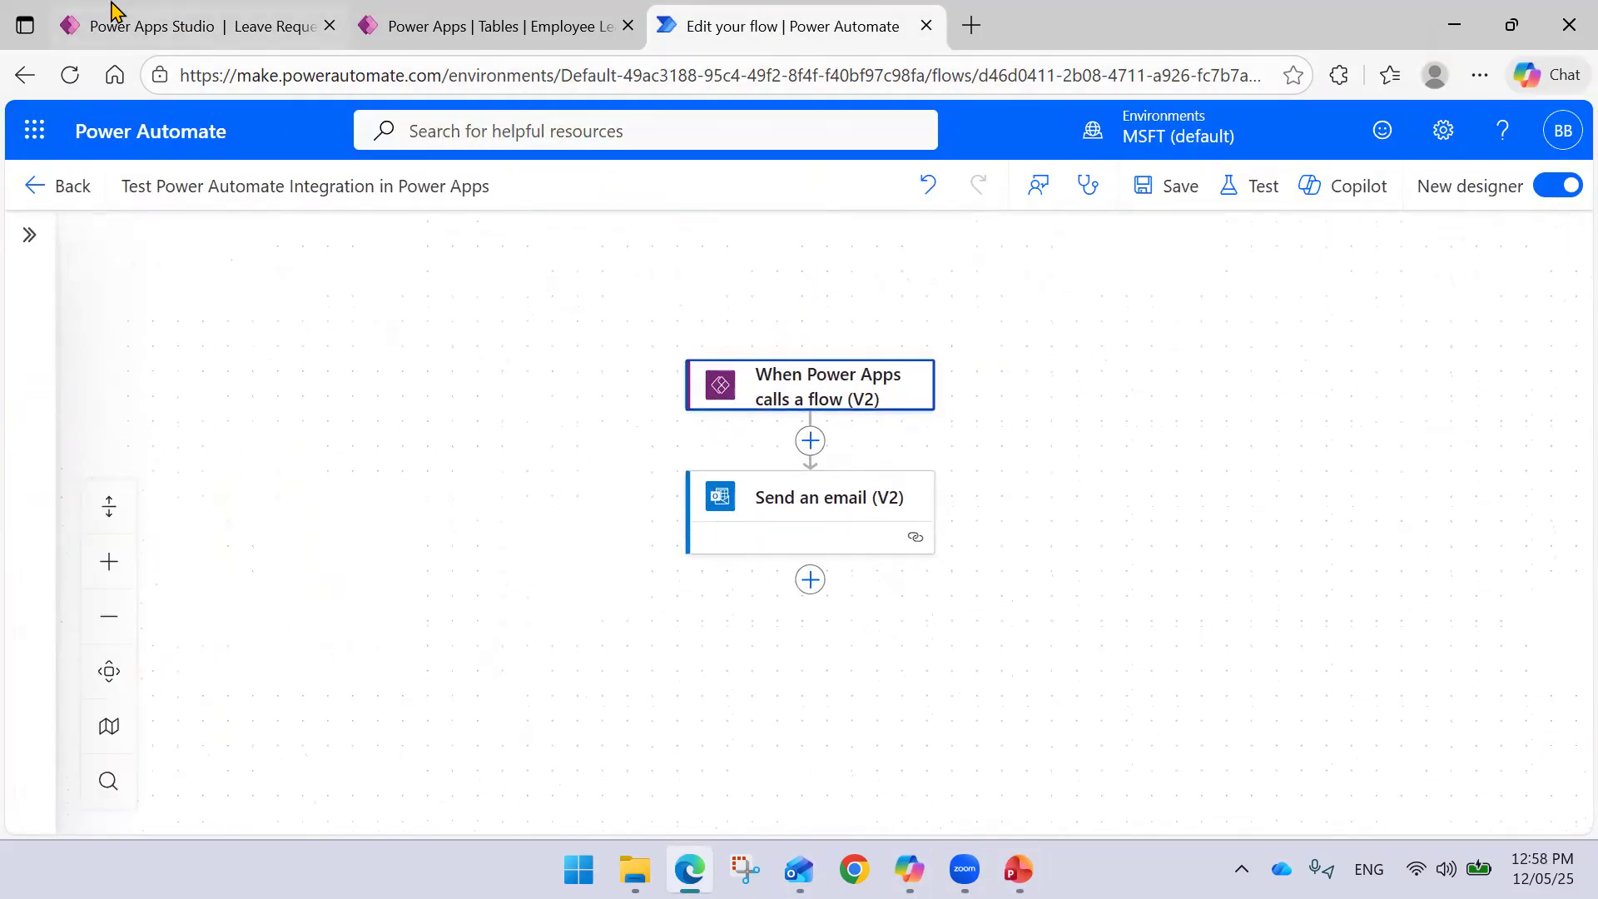
{"action": "left_click", "coordinate": [114, 12]}
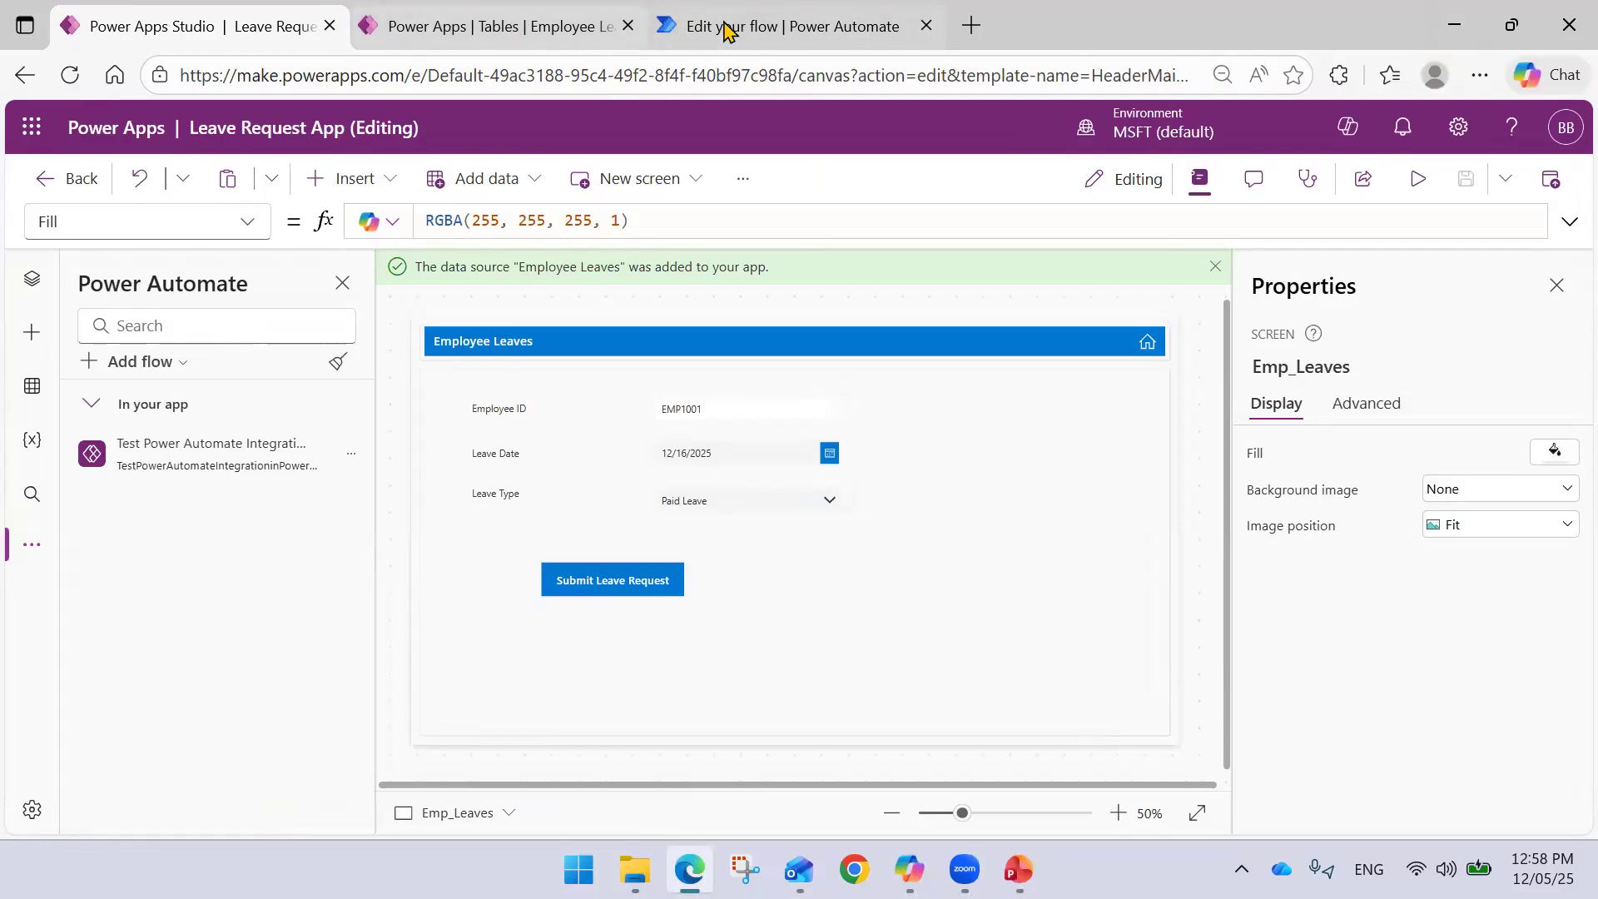
{"action": "left_click", "coordinate": [724, 30]}
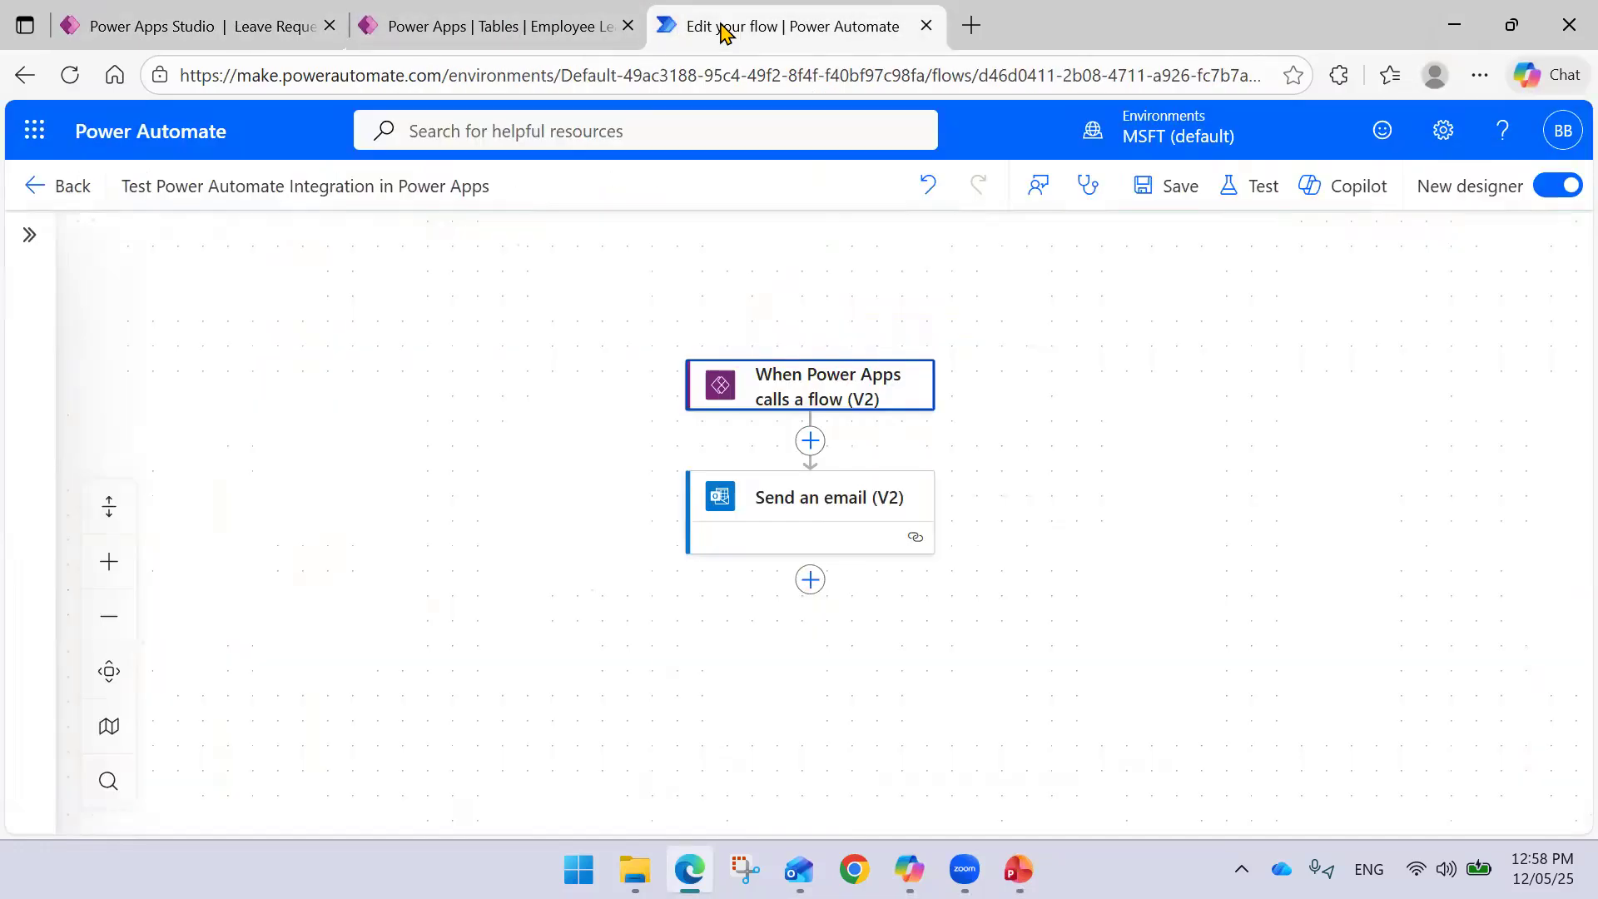
- Add a 'Respond to a Power App or flow' action after Send an email (V2)
{"action": "left_click", "coordinate": [807, 580]}
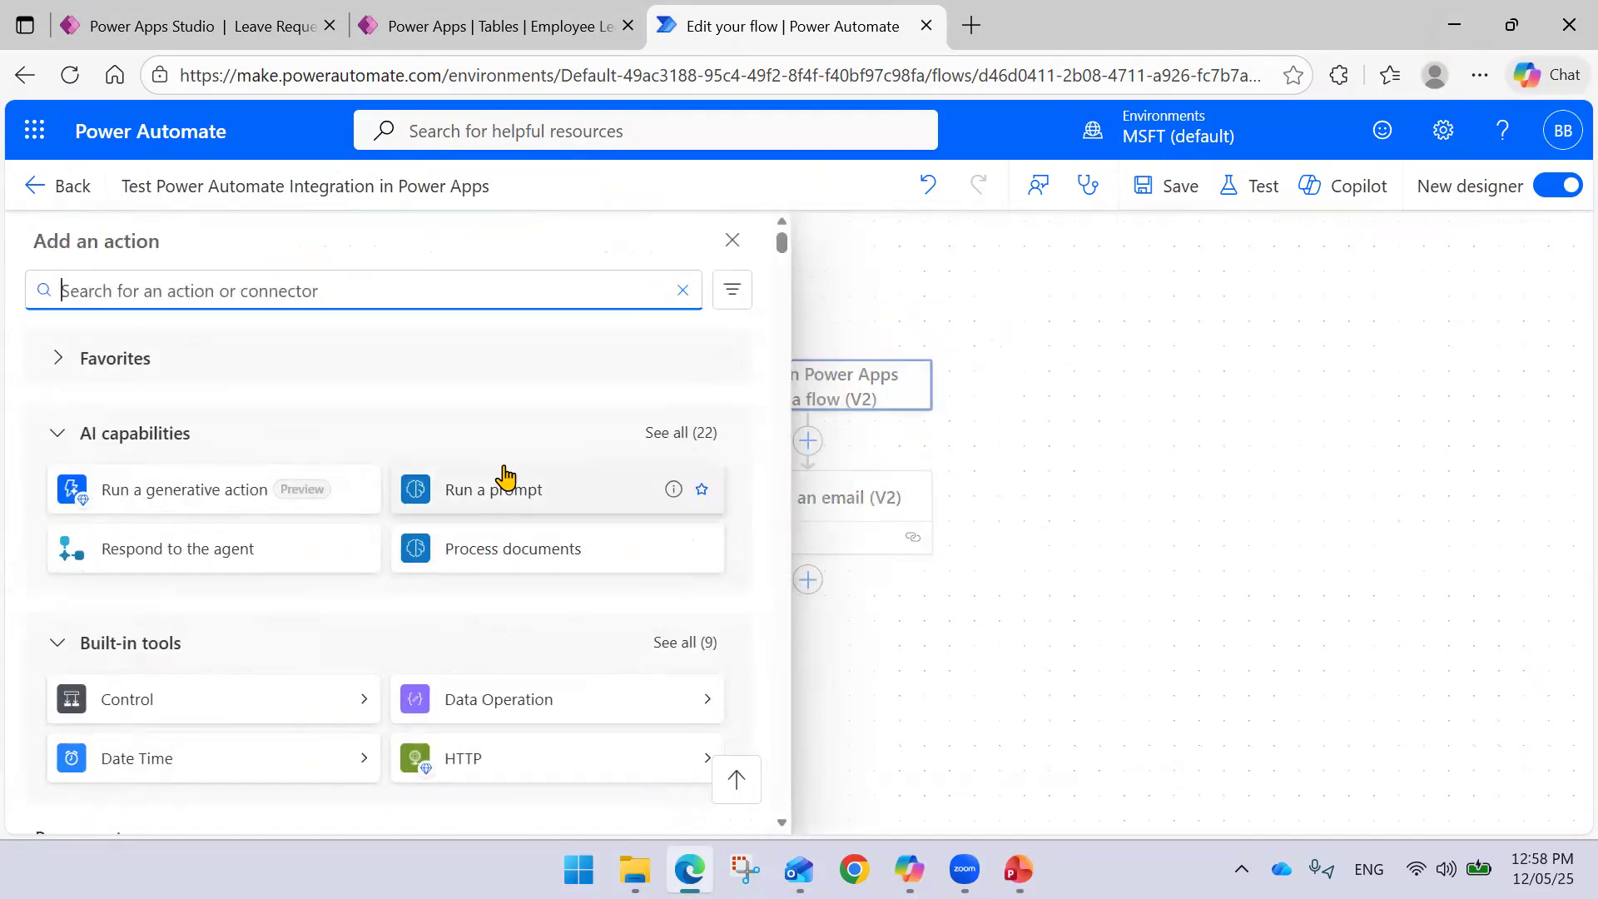
{"action": "scroll", "coordinate": [504, 439], "scroll_direction": "down", "scroll_amount": 5}
{"action": "scroll", "coordinate": [487, 441], "scroll_direction": "down", "scroll_amount": 12}
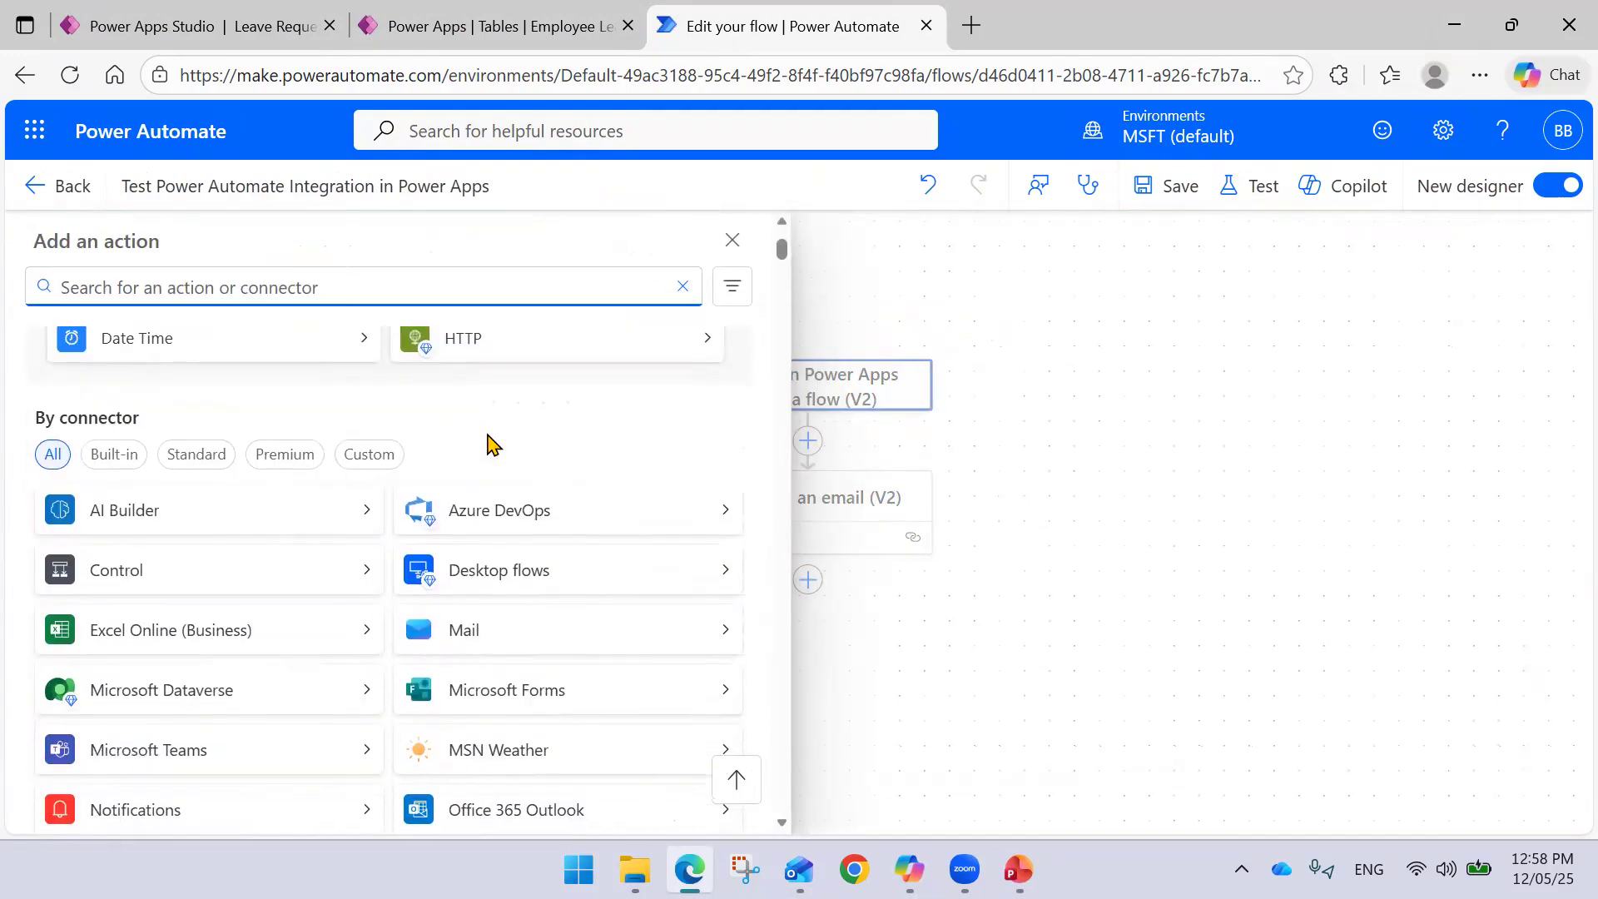
{"action": "scroll", "coordinate": [418, 466], "scroll_direction": "down", "scroll_amount": 1}
{"action": "scroll", "coordinate": [420, 463], "scroll_direction": "up", "scroll_amount": 6}
{"action": "type", "text": "Power App"}
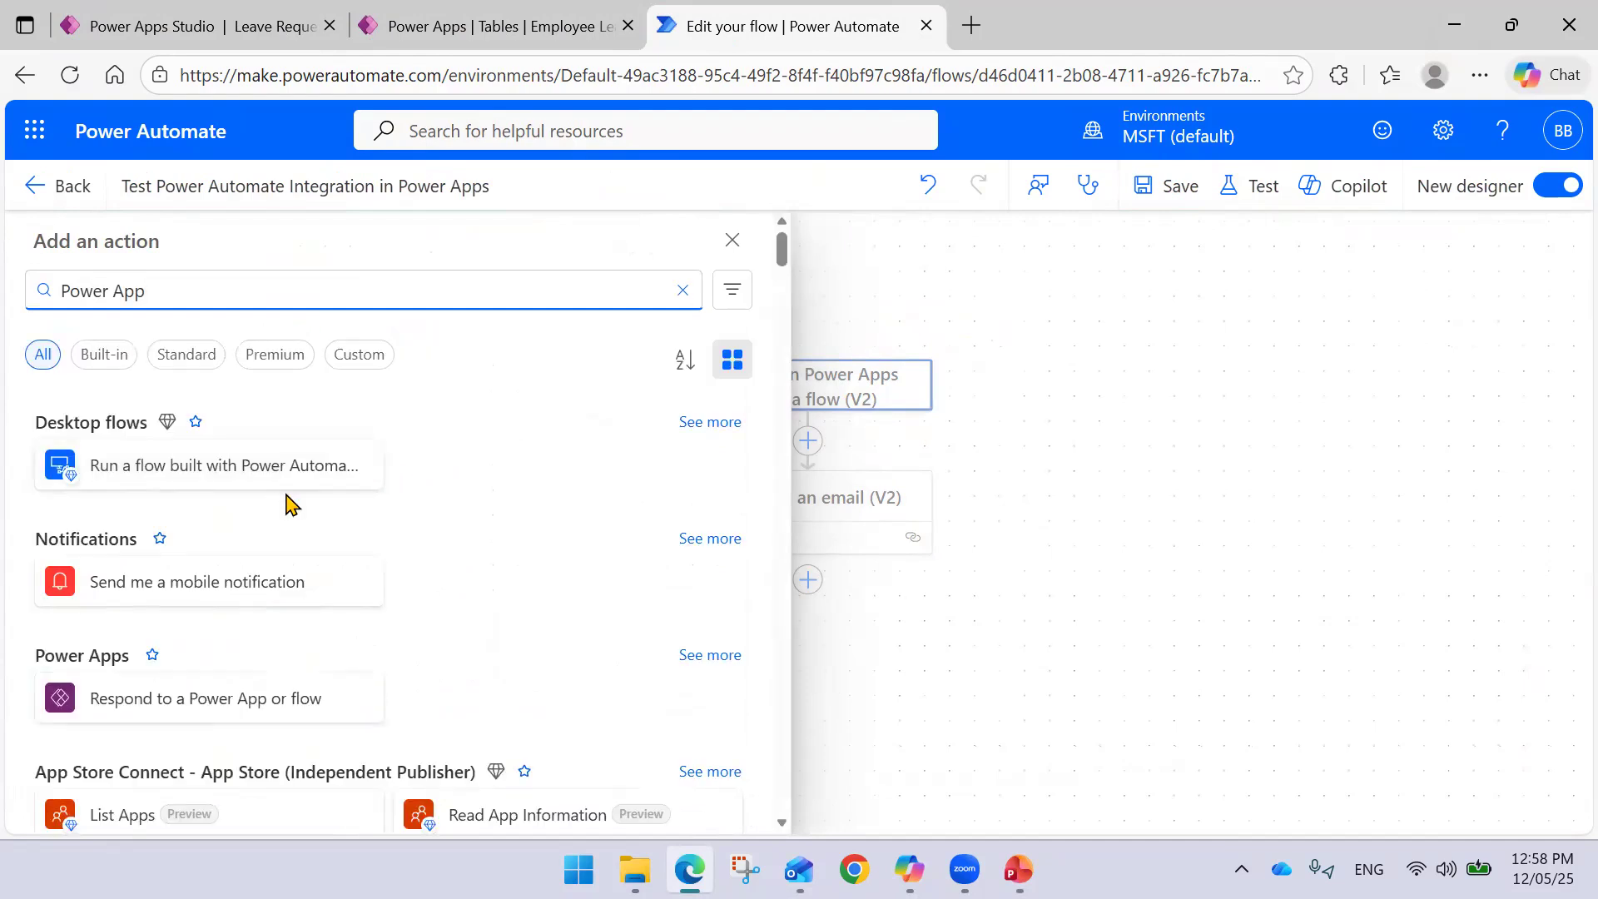
{"action": "scroll", "coordinate": [441, 499], "scroll_direction": "down", "scroll_amount": 3}
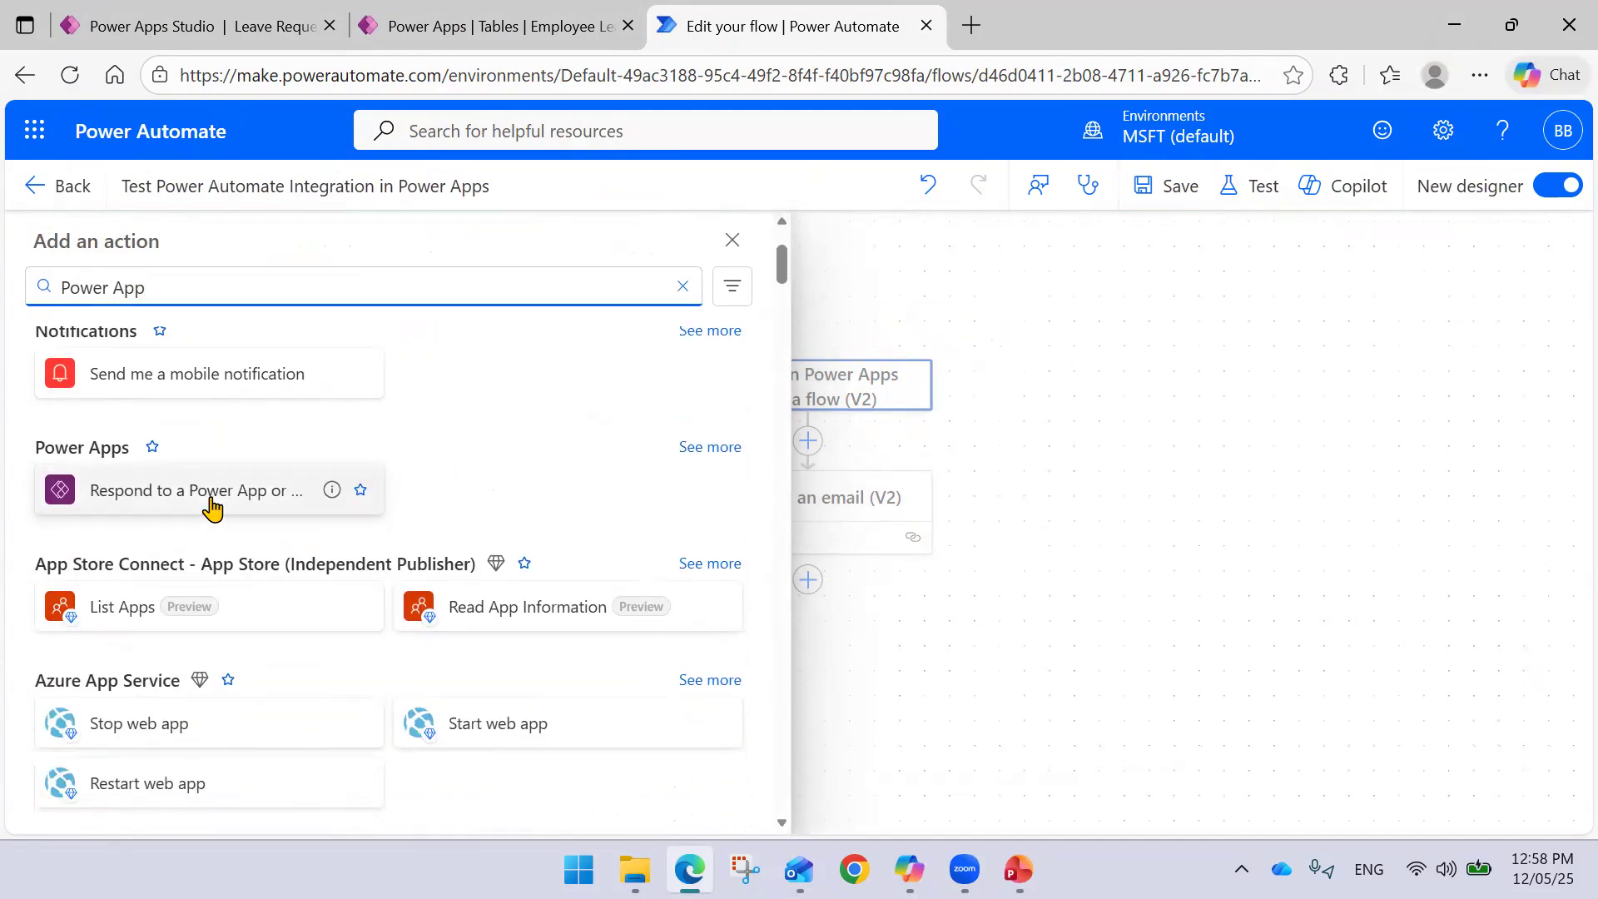
{"action": "left_click", "coordinate": [212, 500]}
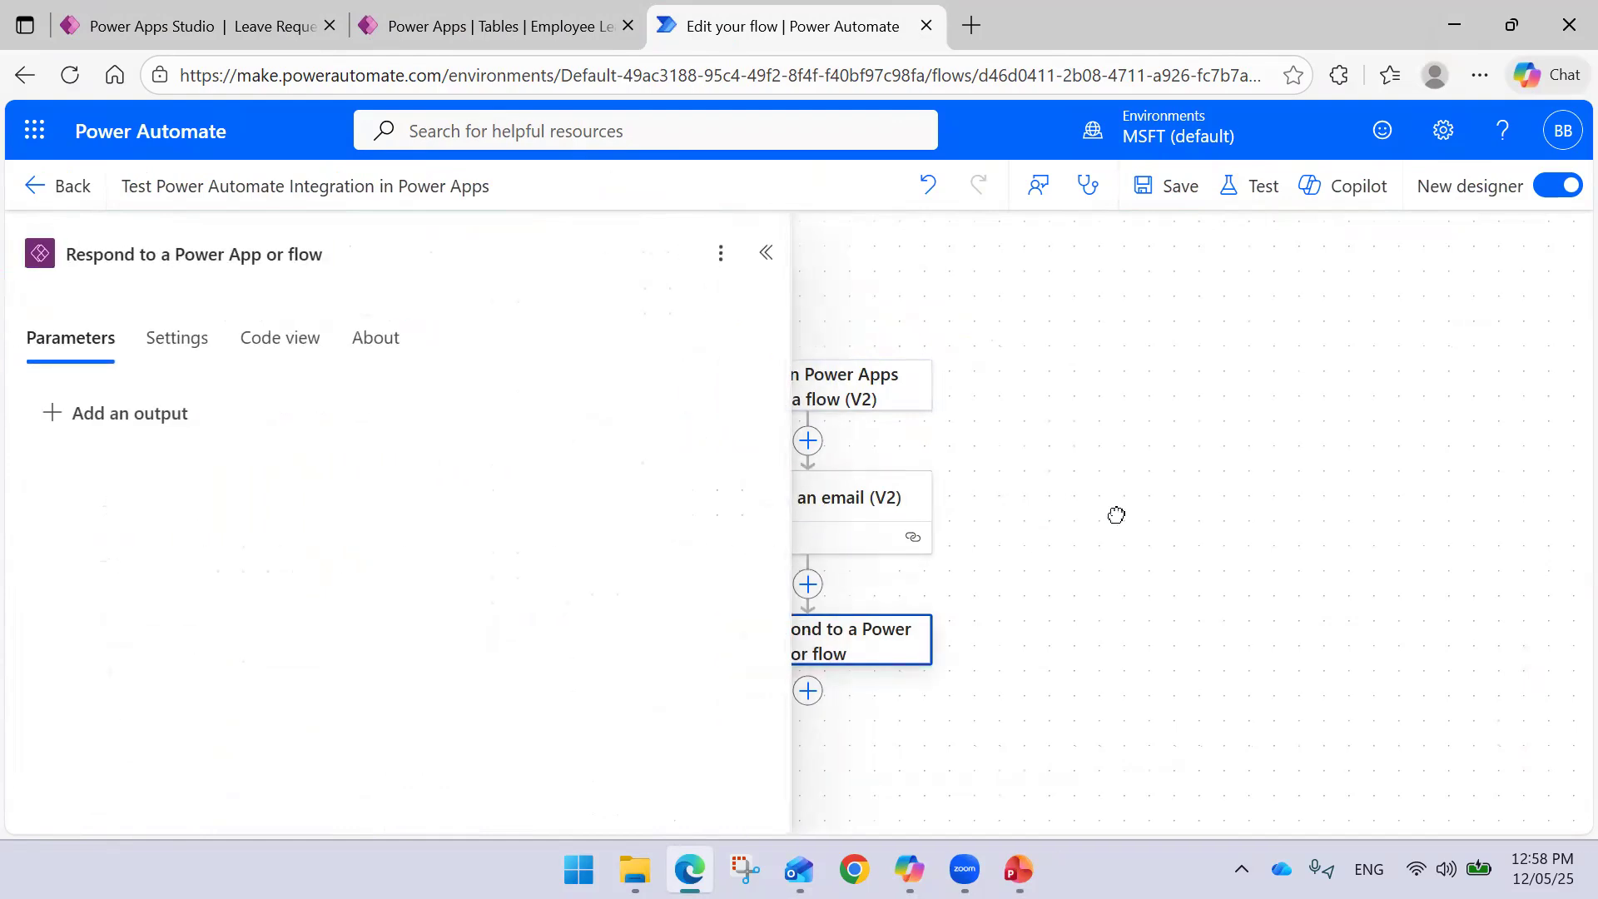
- Add a Text output named Message to the response action
{"action": "left_click", "coordinate": [132, 435]}
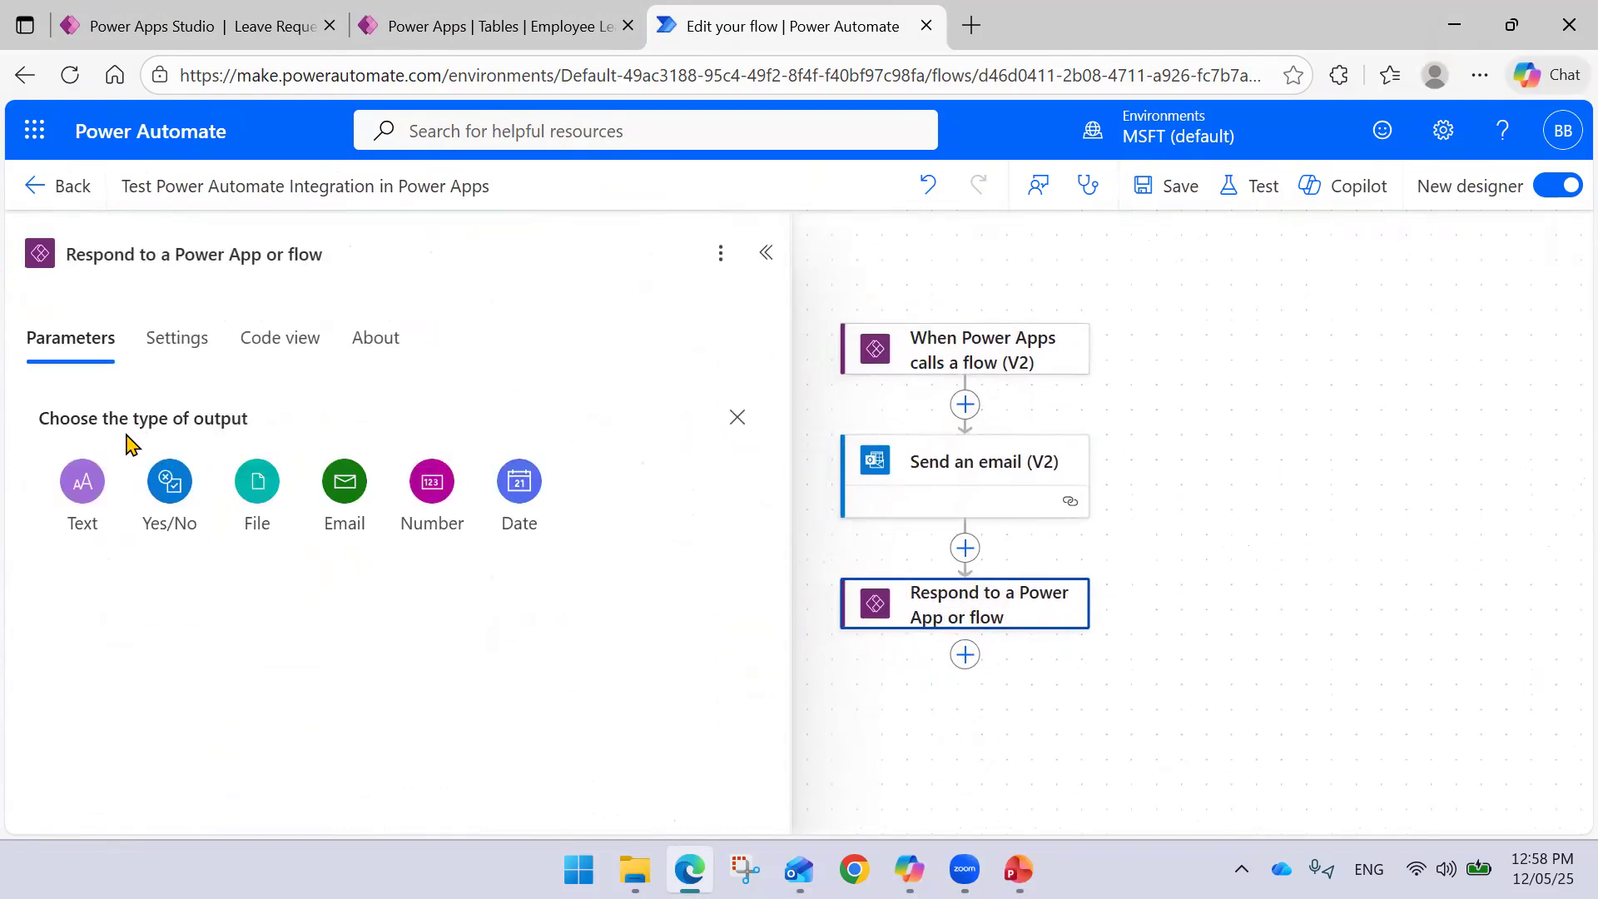
{"action": "left_click", "coordinate": [88, 514]}
{"action": "left_click", "coordinate": [169, 413]}
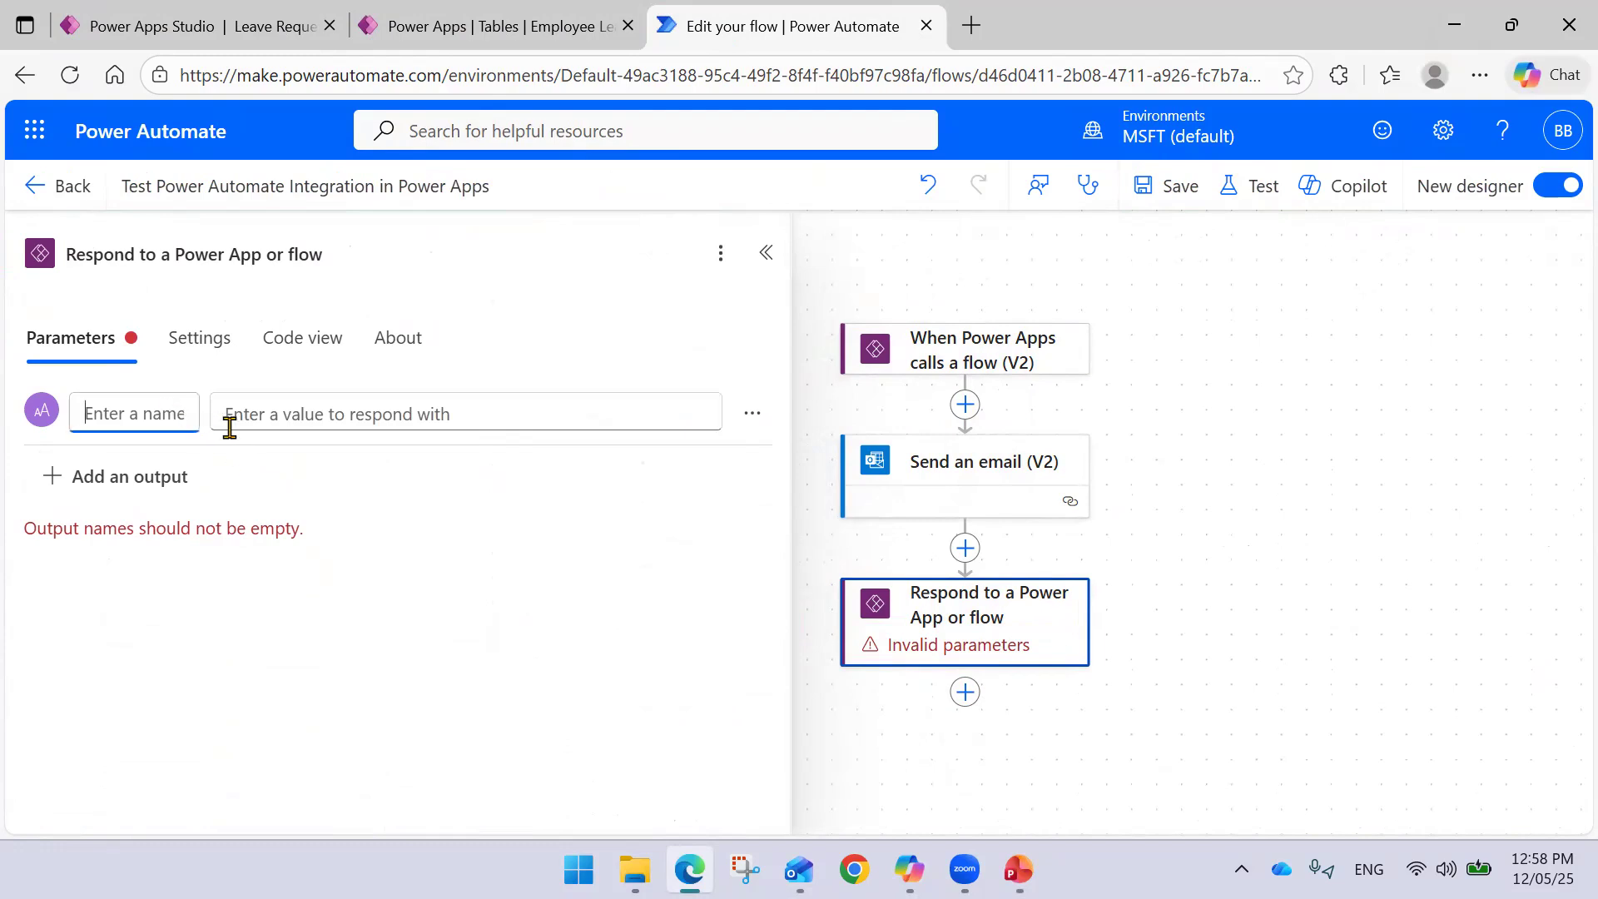
{"action": "type", "text": "En"}
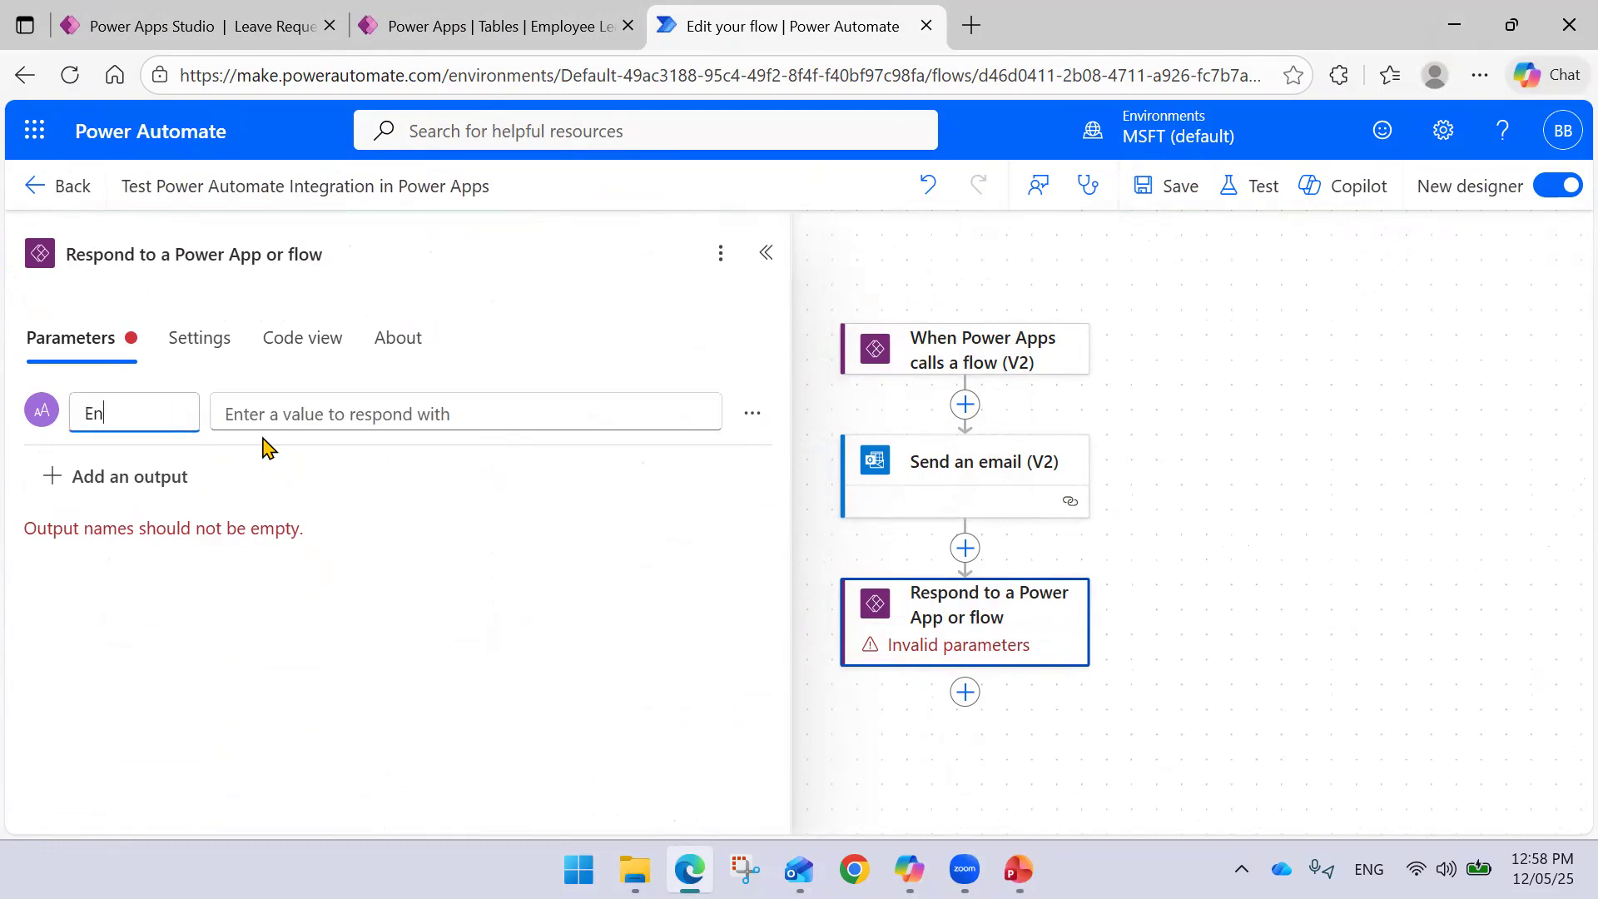
{"action": "key", "text": "BackSpace"}
{"action": "key", "text": "BackSpace"}
{"action": "key", "text": "BackSpace"}
{"action": "type", "text": "M"}
{"action": "key", "text": "BackSpace"}
{"action": "type", "text": "Me"}
- Set the Message value to 'Email has been sent' and save the flow
{"action": "left_click", "coordinate": [279, 427]}
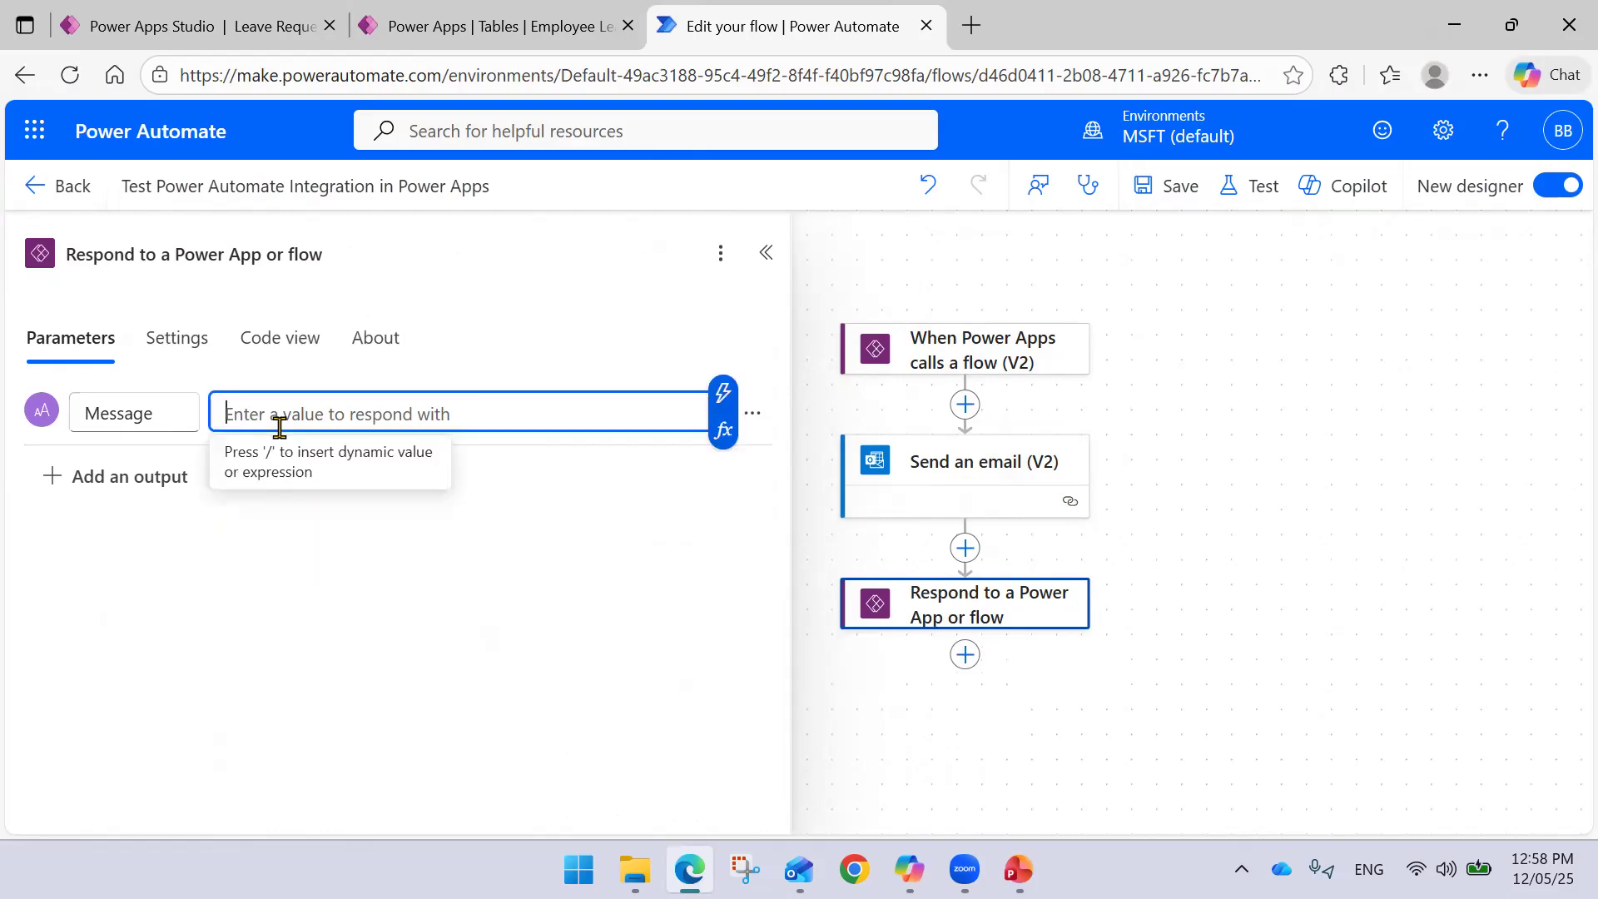
{"action": "type", "text": "\""}
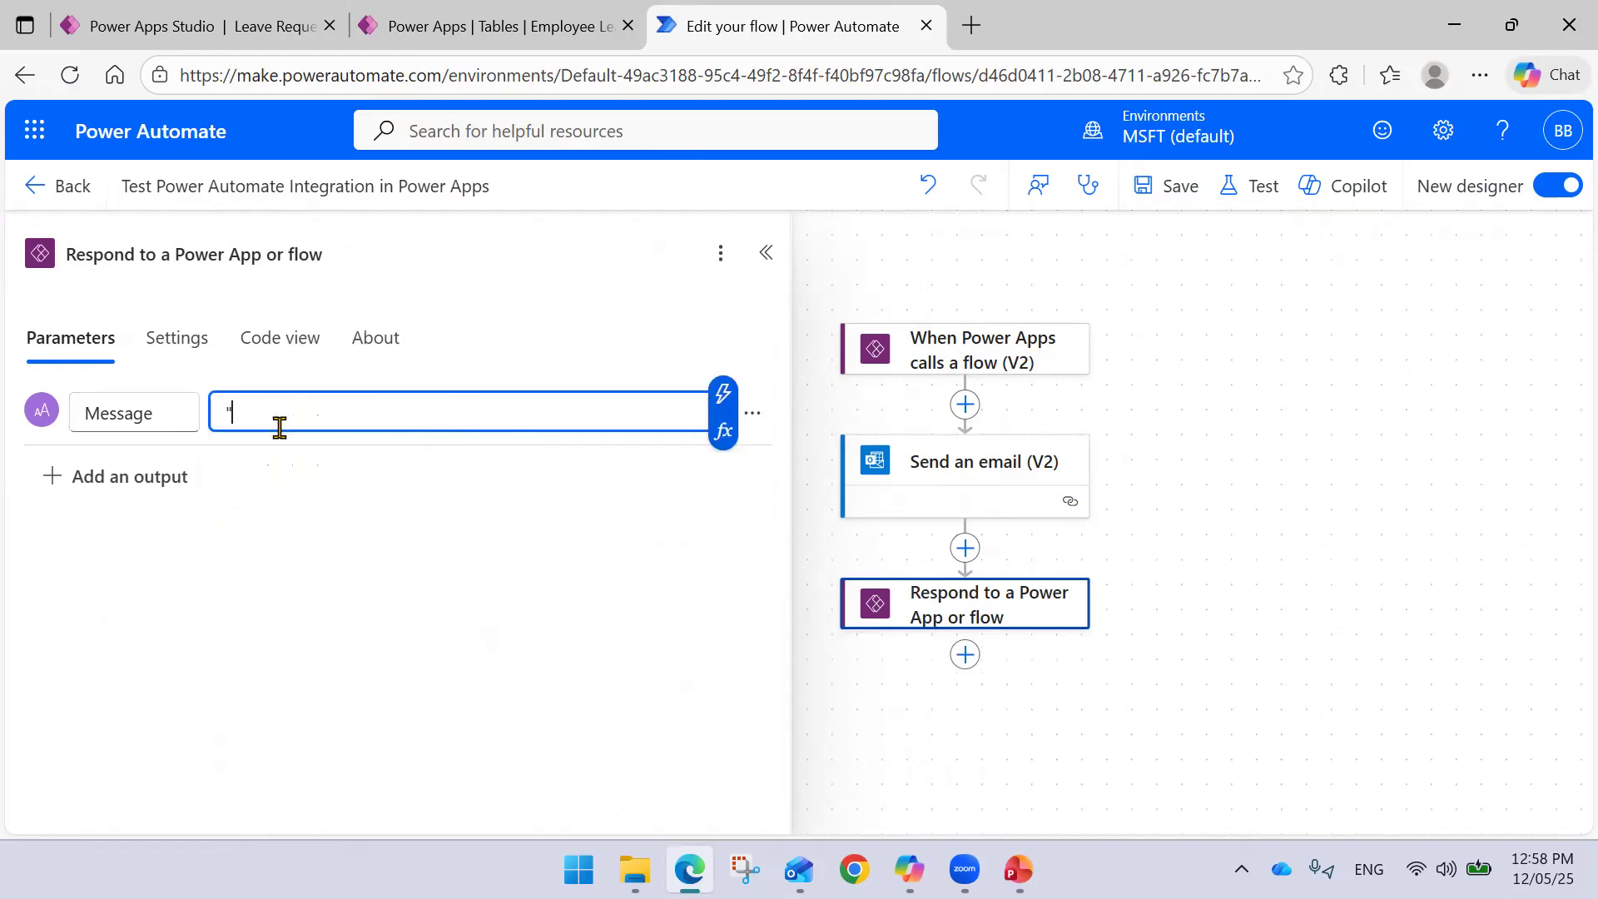
{"action": "key", "text": "BackSpace"}
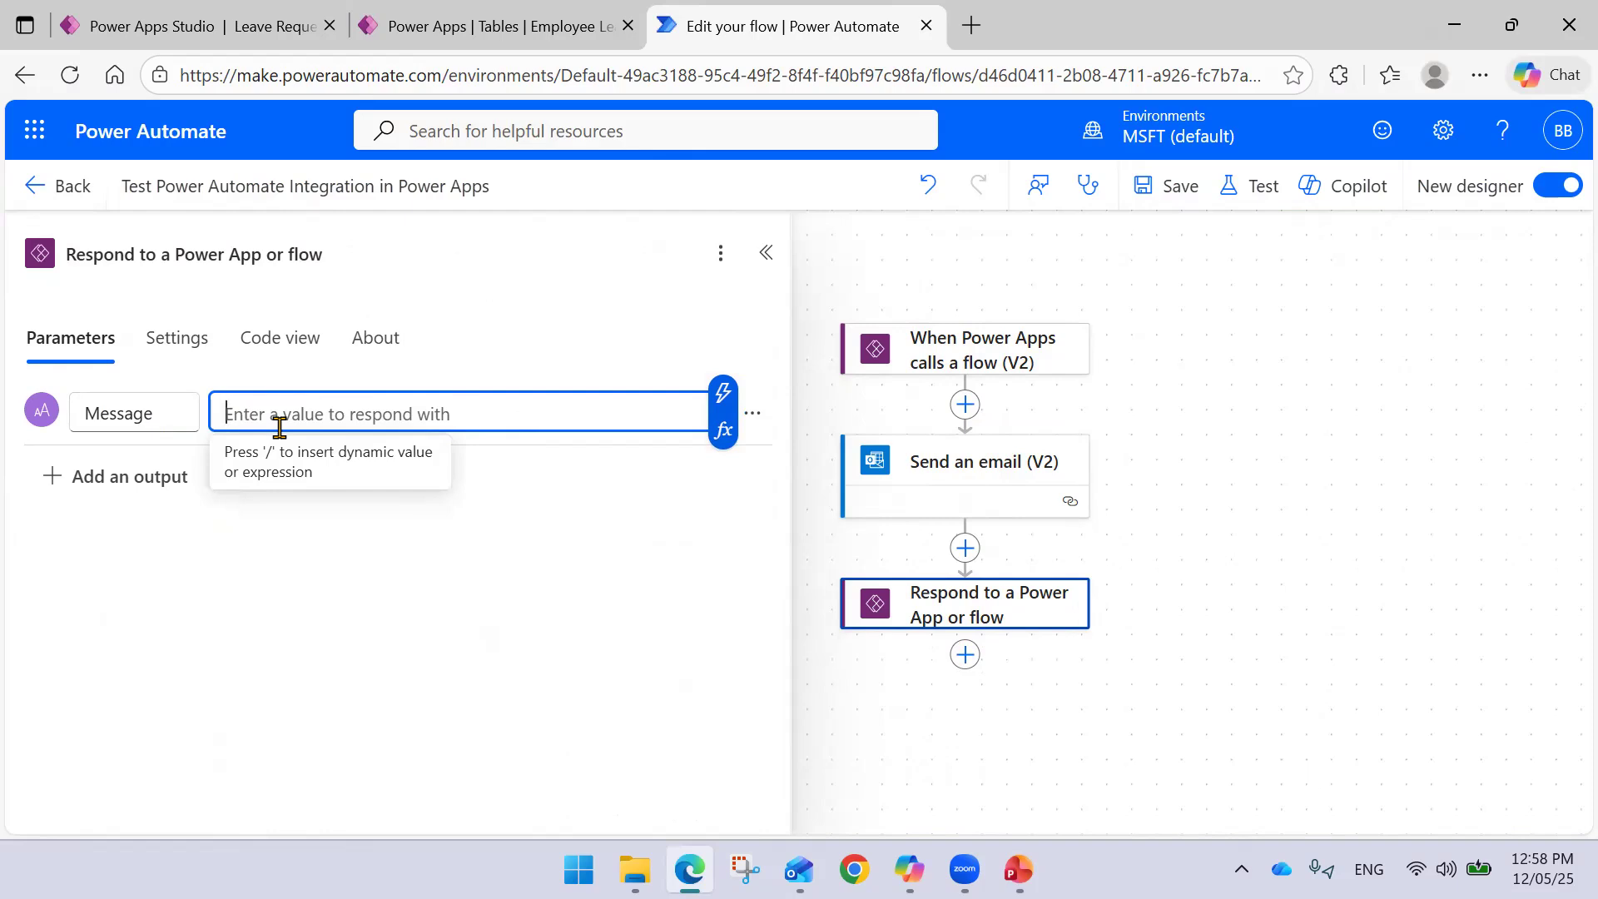
{"action": "type", "text": "Email has been sent"}
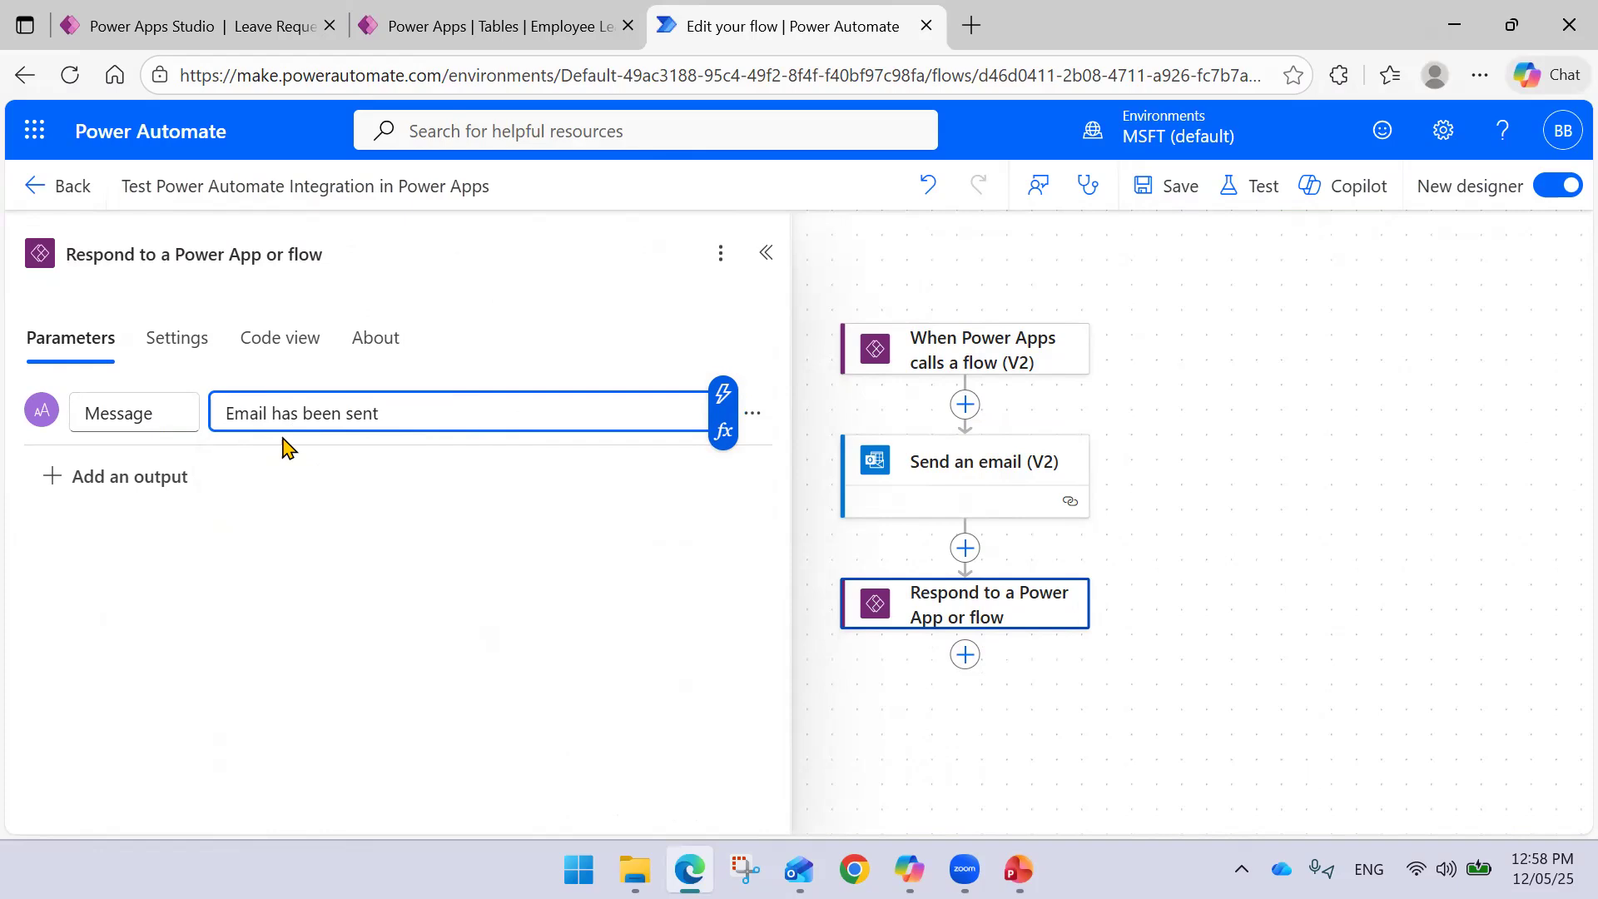
{"action": "left_click", "coordinate": [300, 491]}
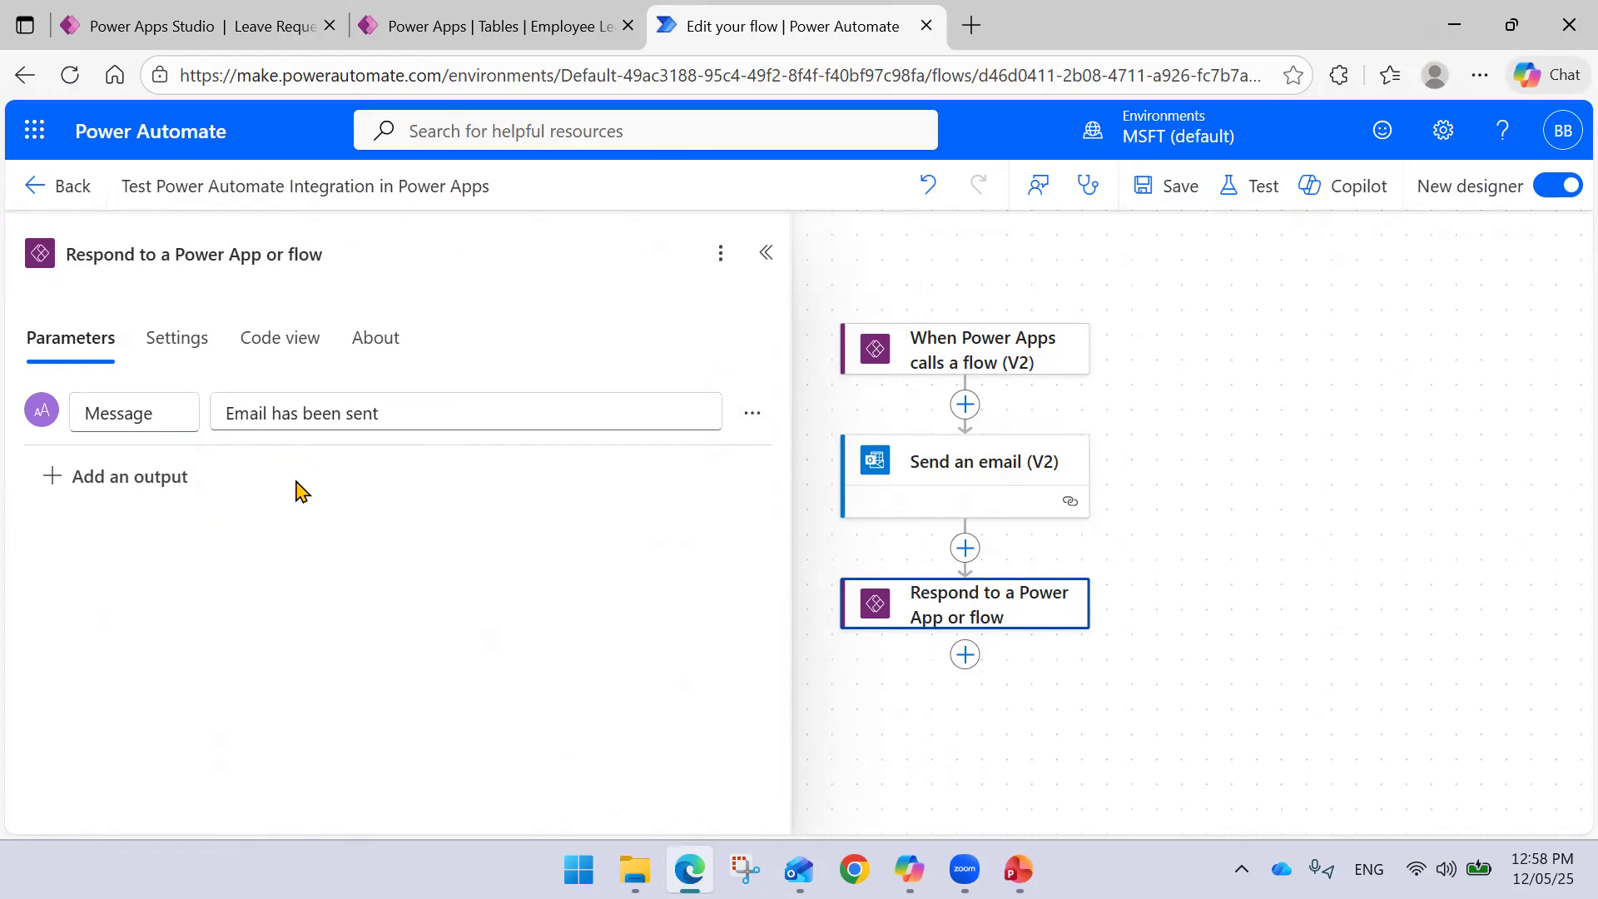
{"action": "left_click", "coordinate": [766, 252]}
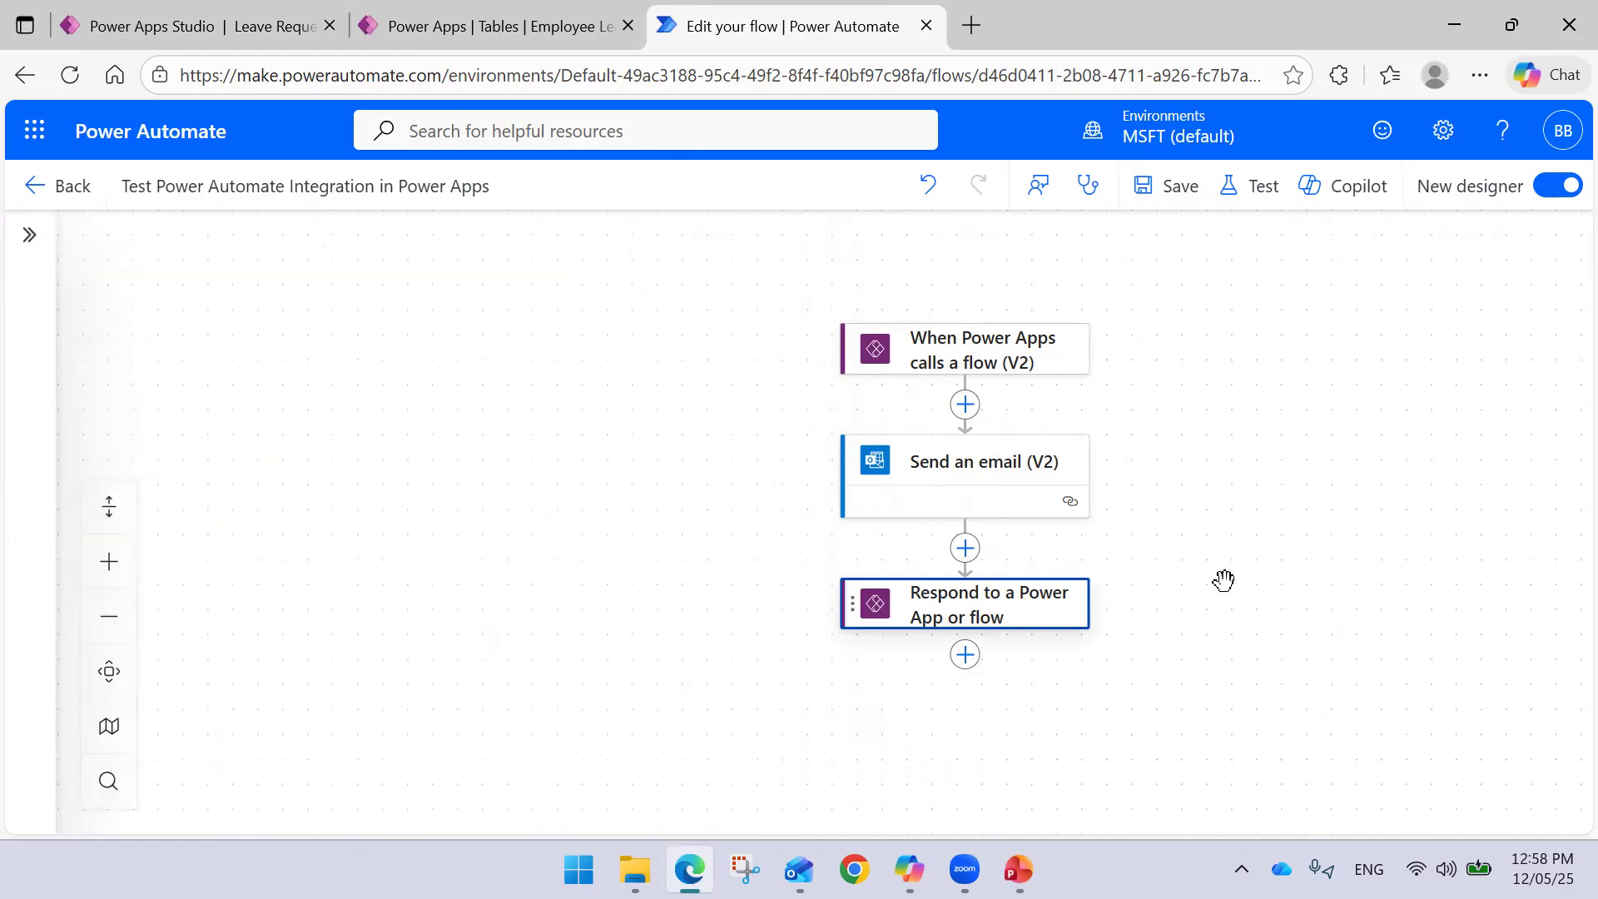
{"action": "left_click", "coordinate": [1169, 186]}
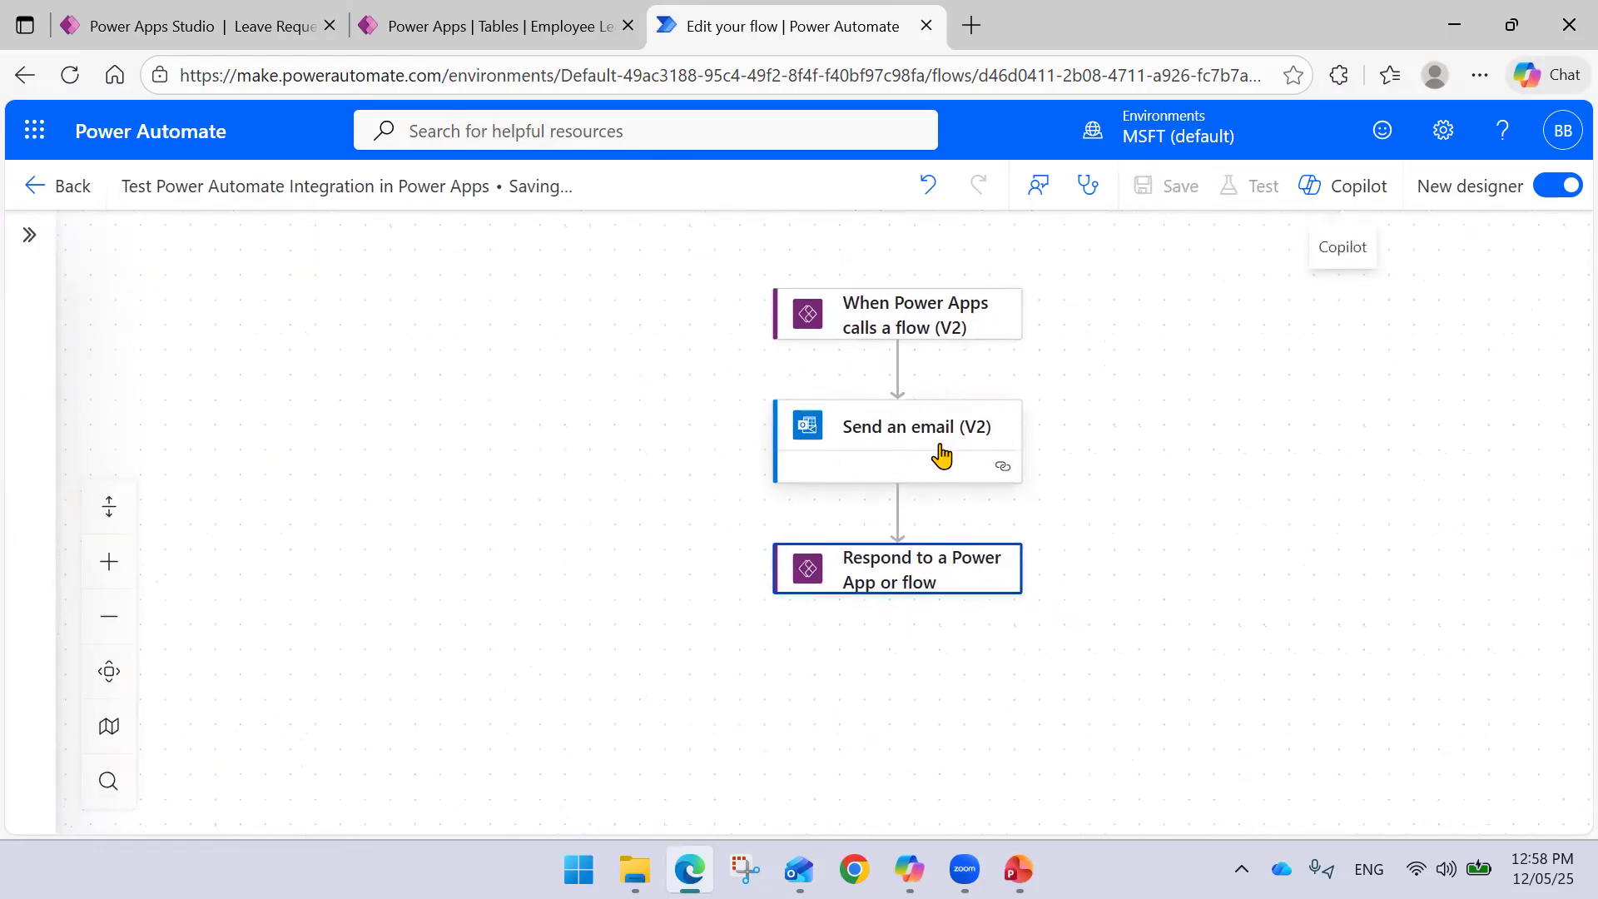
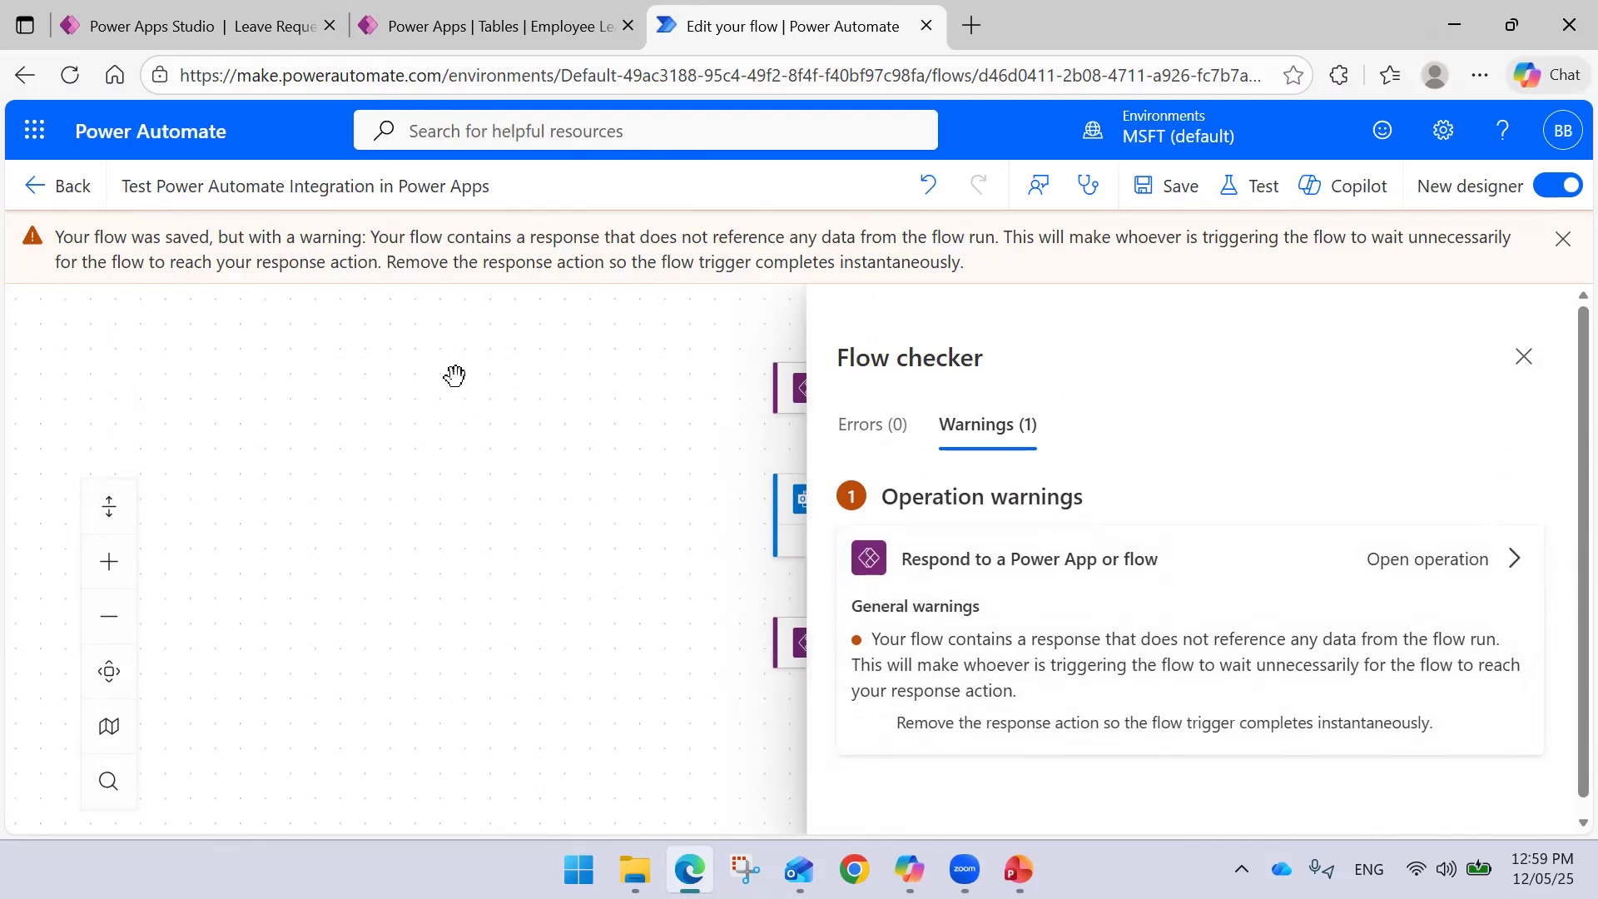
- Set the respond step's Message value to 'Email has been sent'
{"action": "left_click", "coordinate": [1523, 357]}
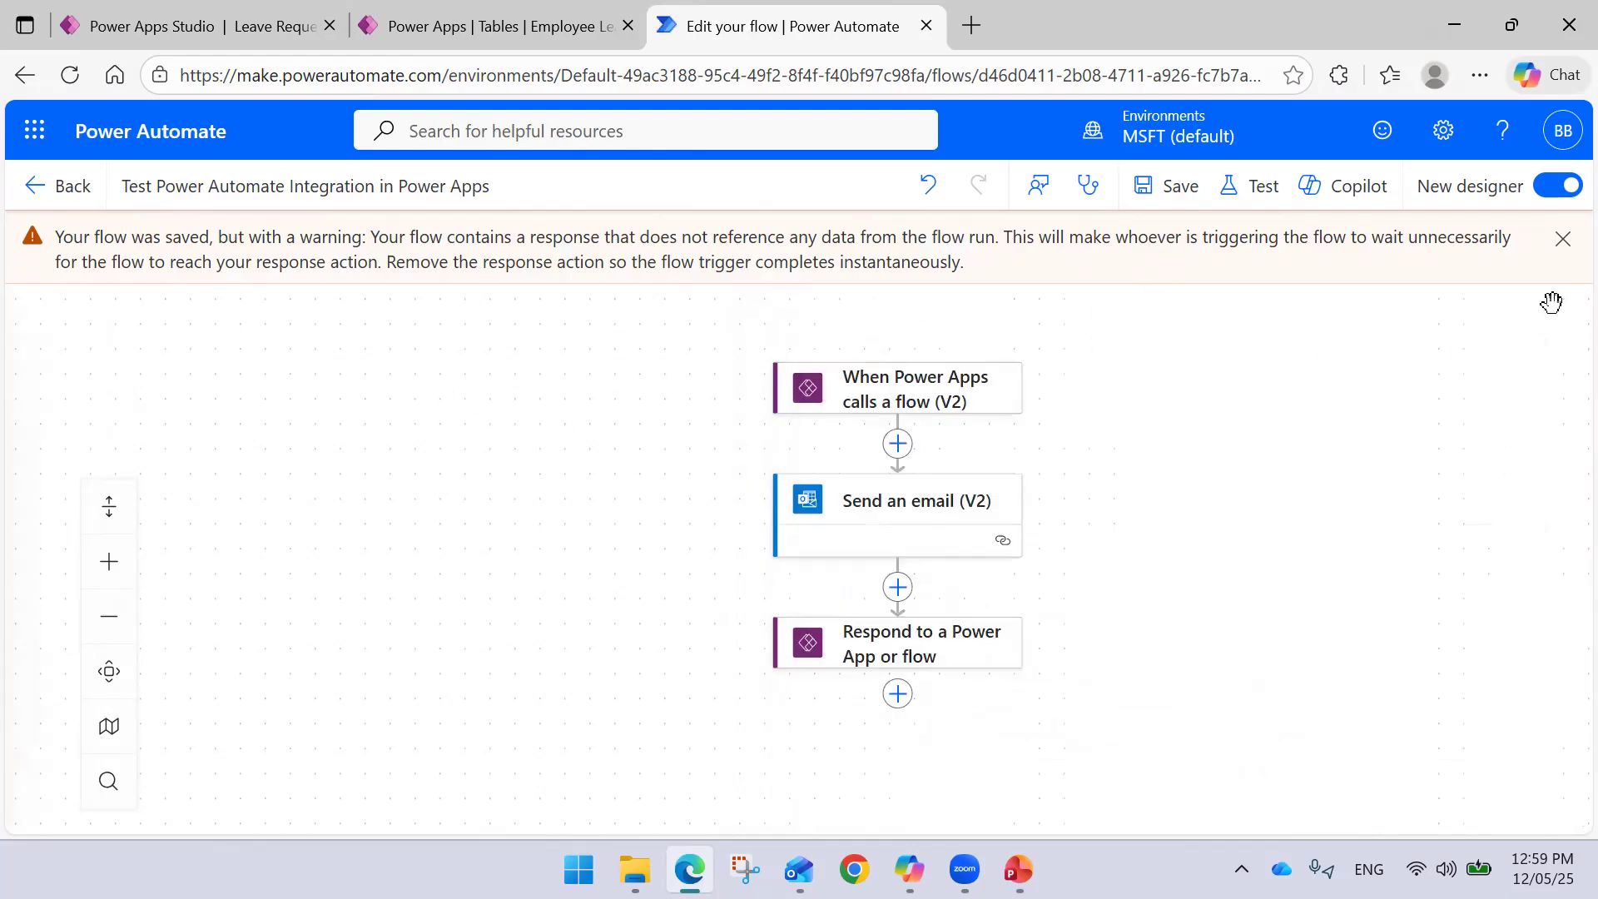
{"action": "left_click", "coordinate": [1562, 240]}
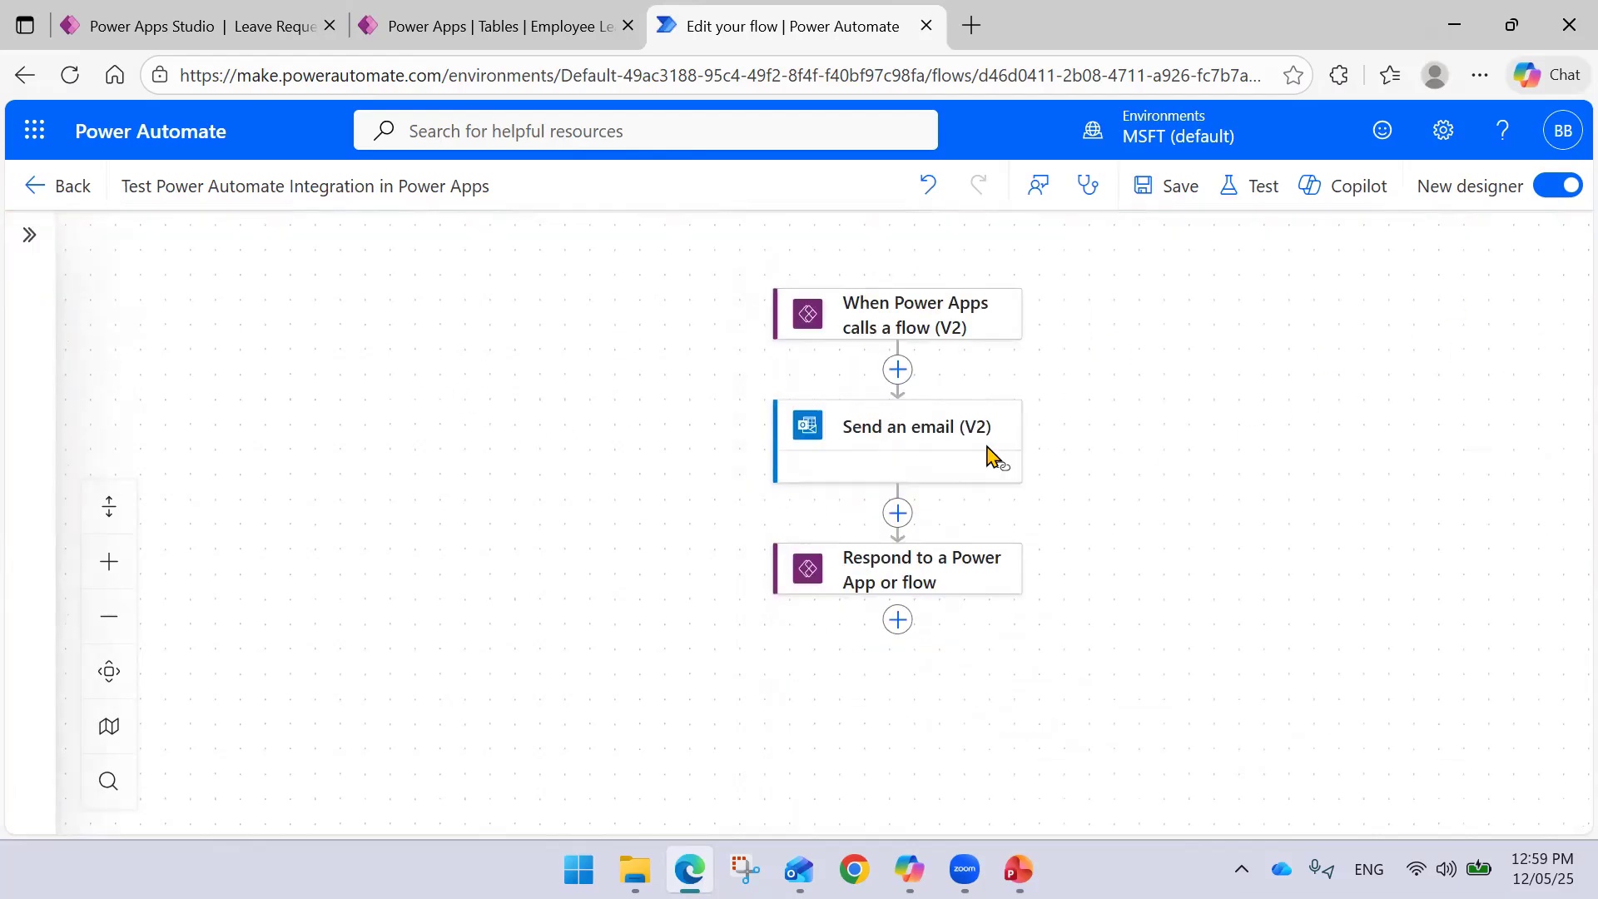
{"action": "left_click", "coordinate": [906, 584]}
{"action": "left_click", "coordinate": [438, 408]}
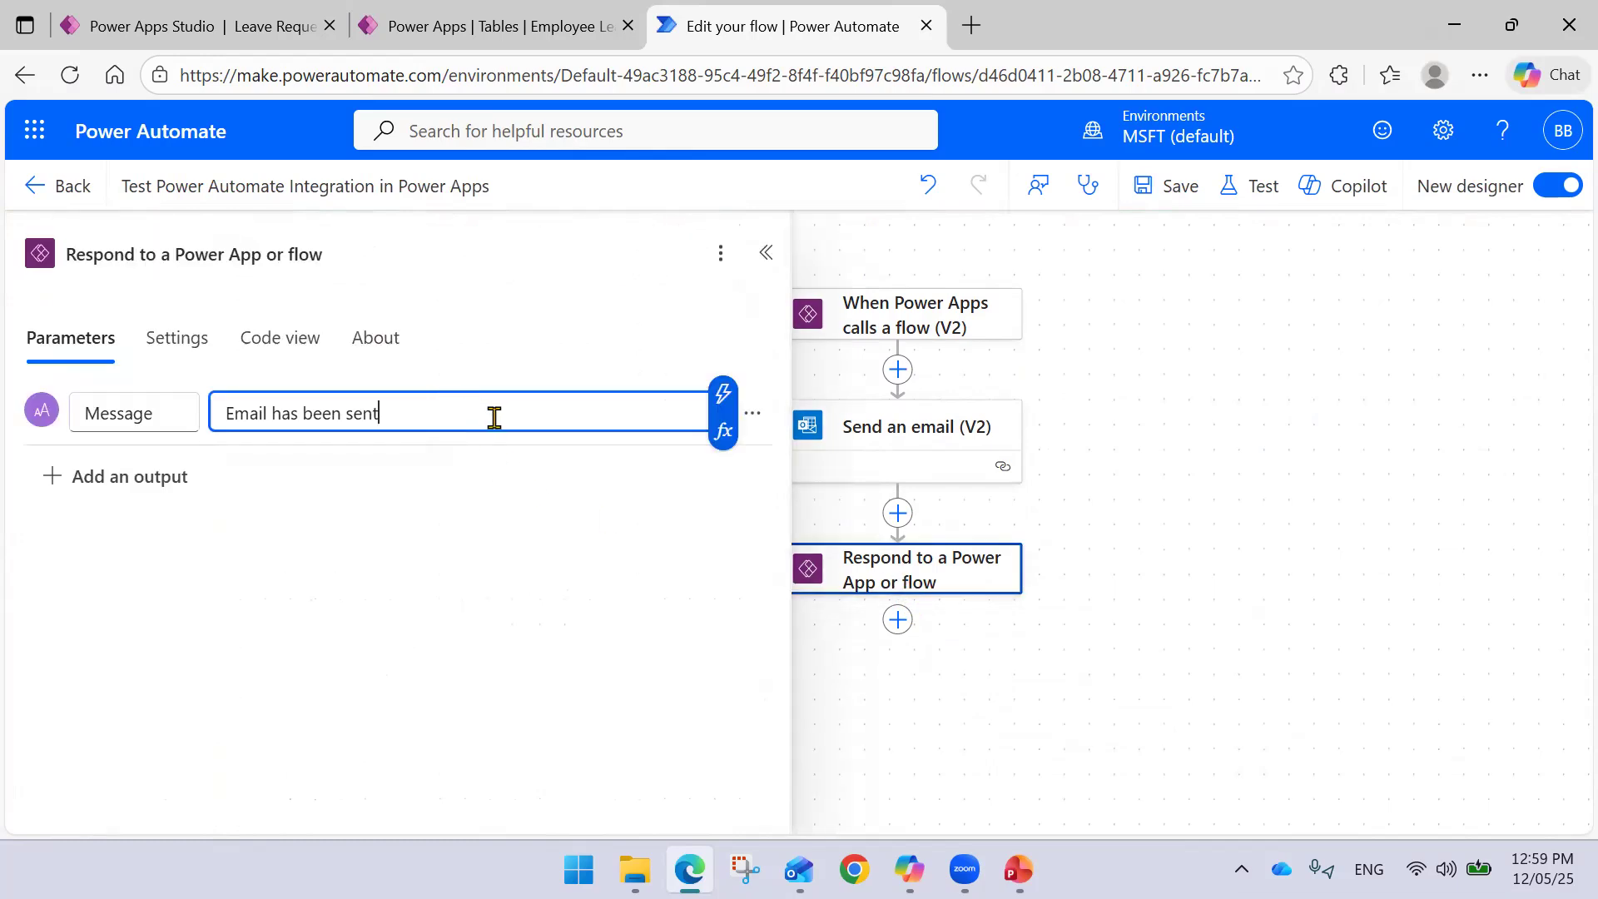
{"action": "left_click_drag", "start_coordinate": [492, 413], "coordinate": [100, 401]}
{"action": "key", "text": "ctrl+c"}
{"action": "key", "text": "BackSpace"}
{"action": "left_click", "coordinate": [723, 394]}
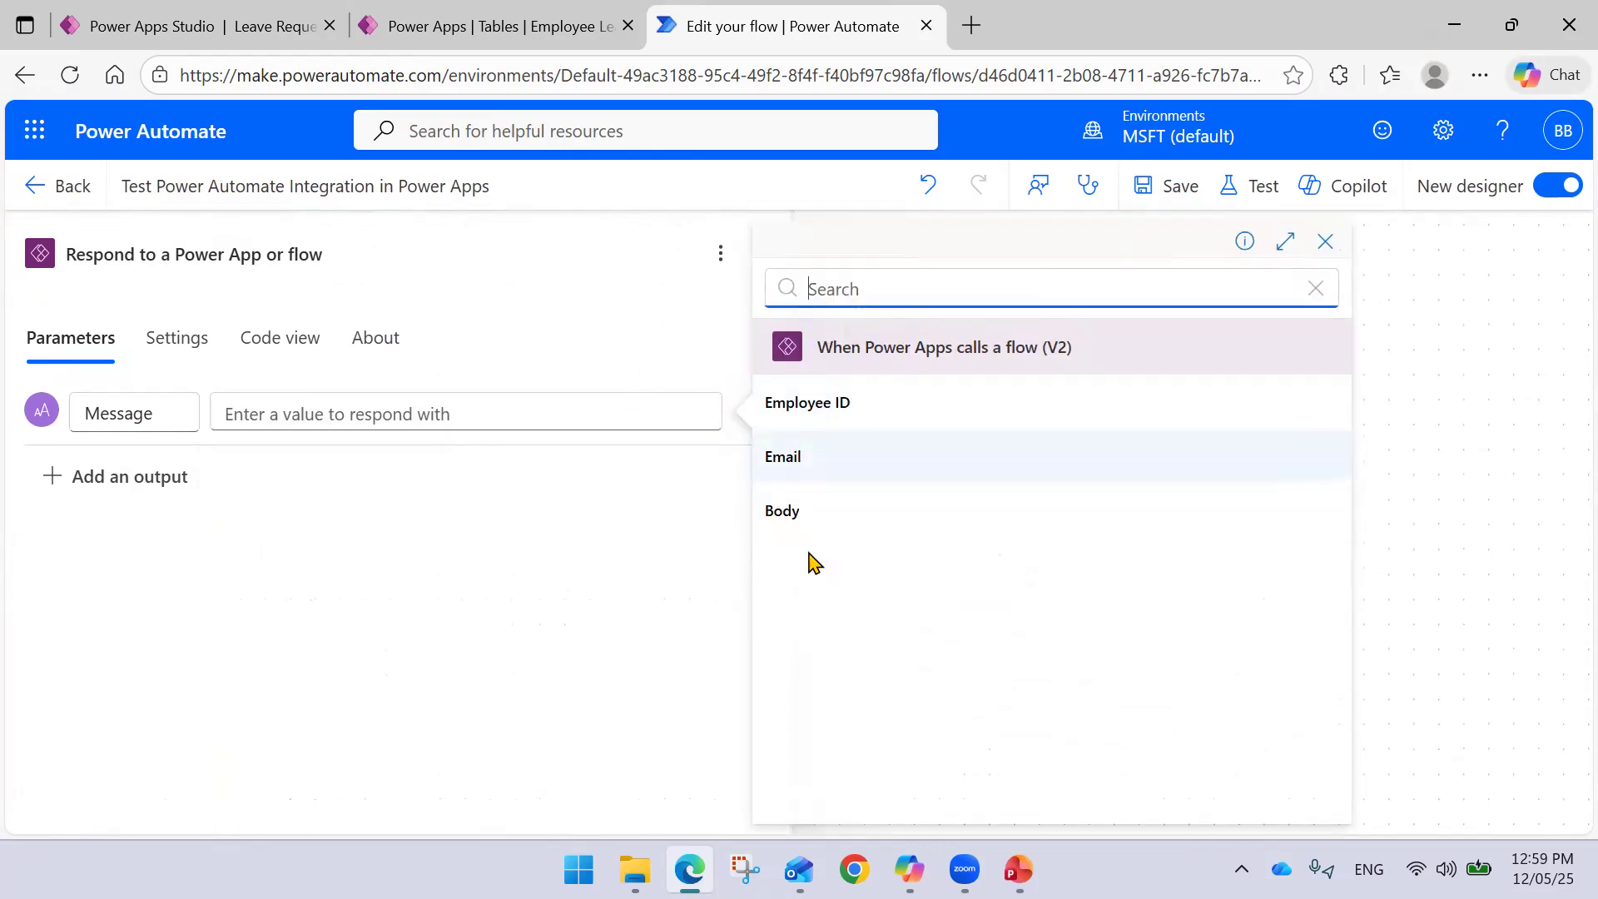
{"action": "left_click", "coordinate": [421, 408]}
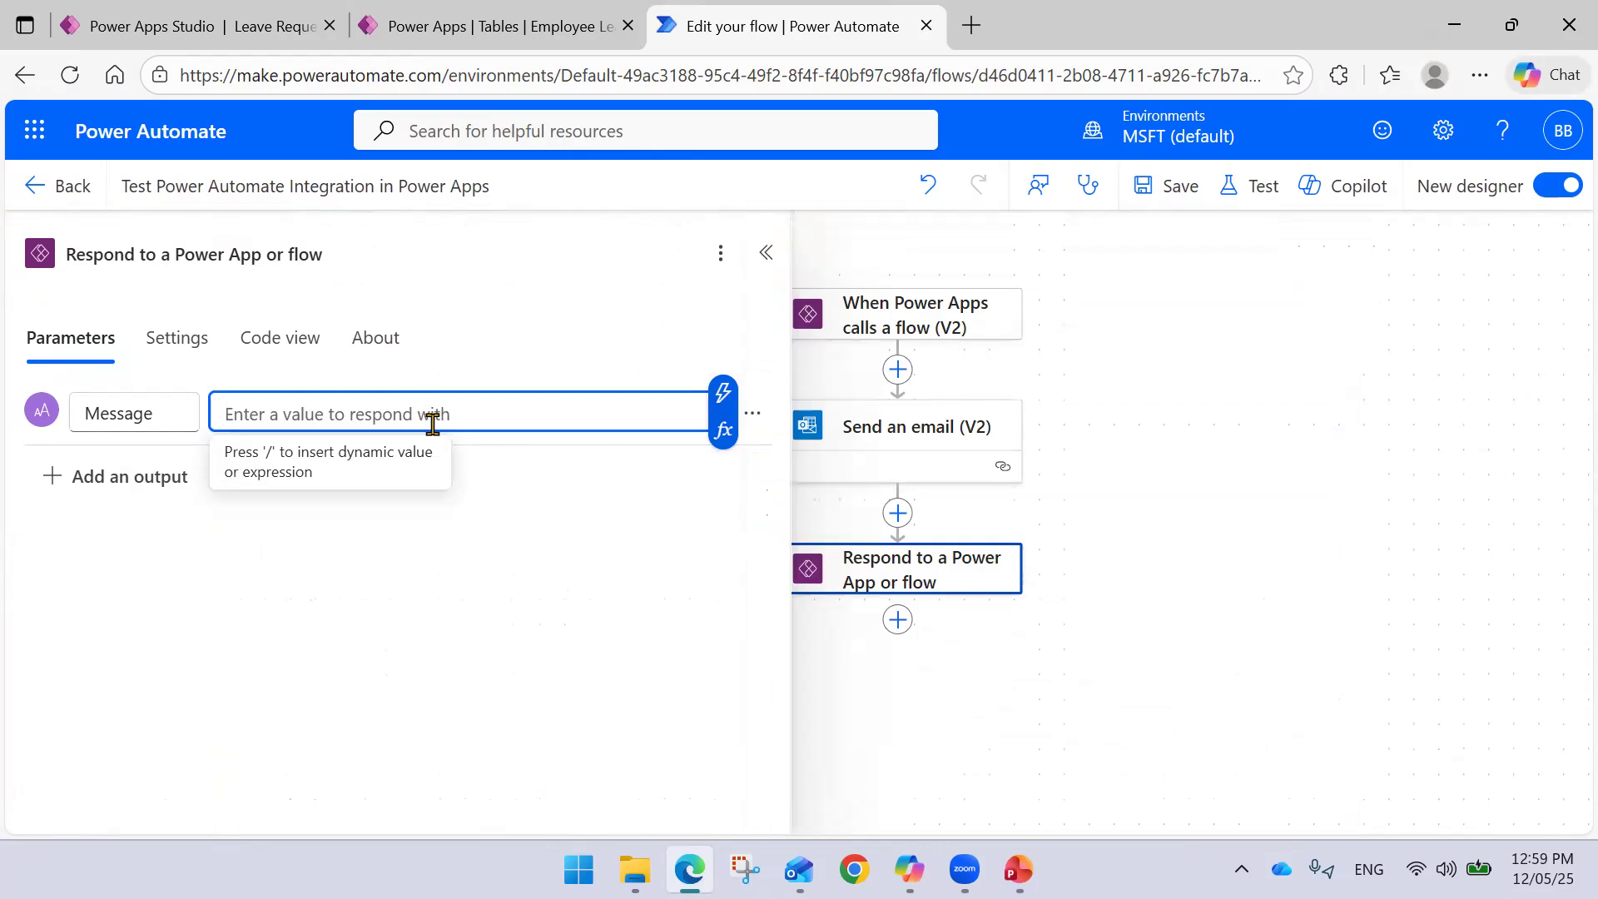
{"action": "key", "text": "ctrl+v"}
{"action": "left_click", "coordinate": [392, 546]}
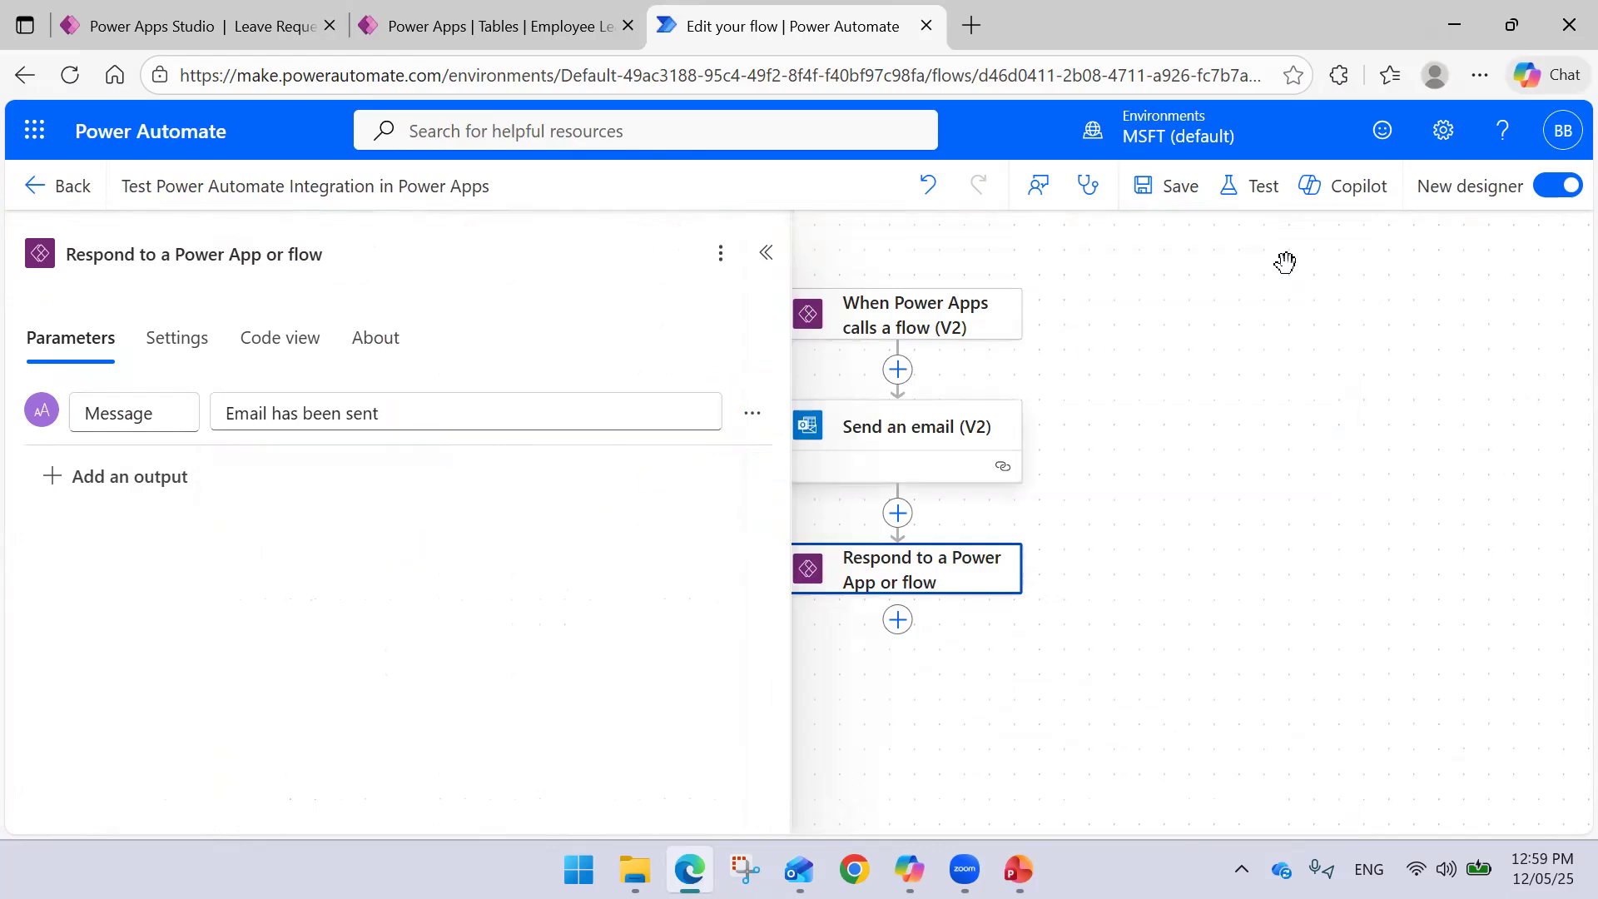
- Save the flow and dismiss the saved-with-warning banner and flow checker
{"action": "left_click", "coordinate": [1165, 198]}
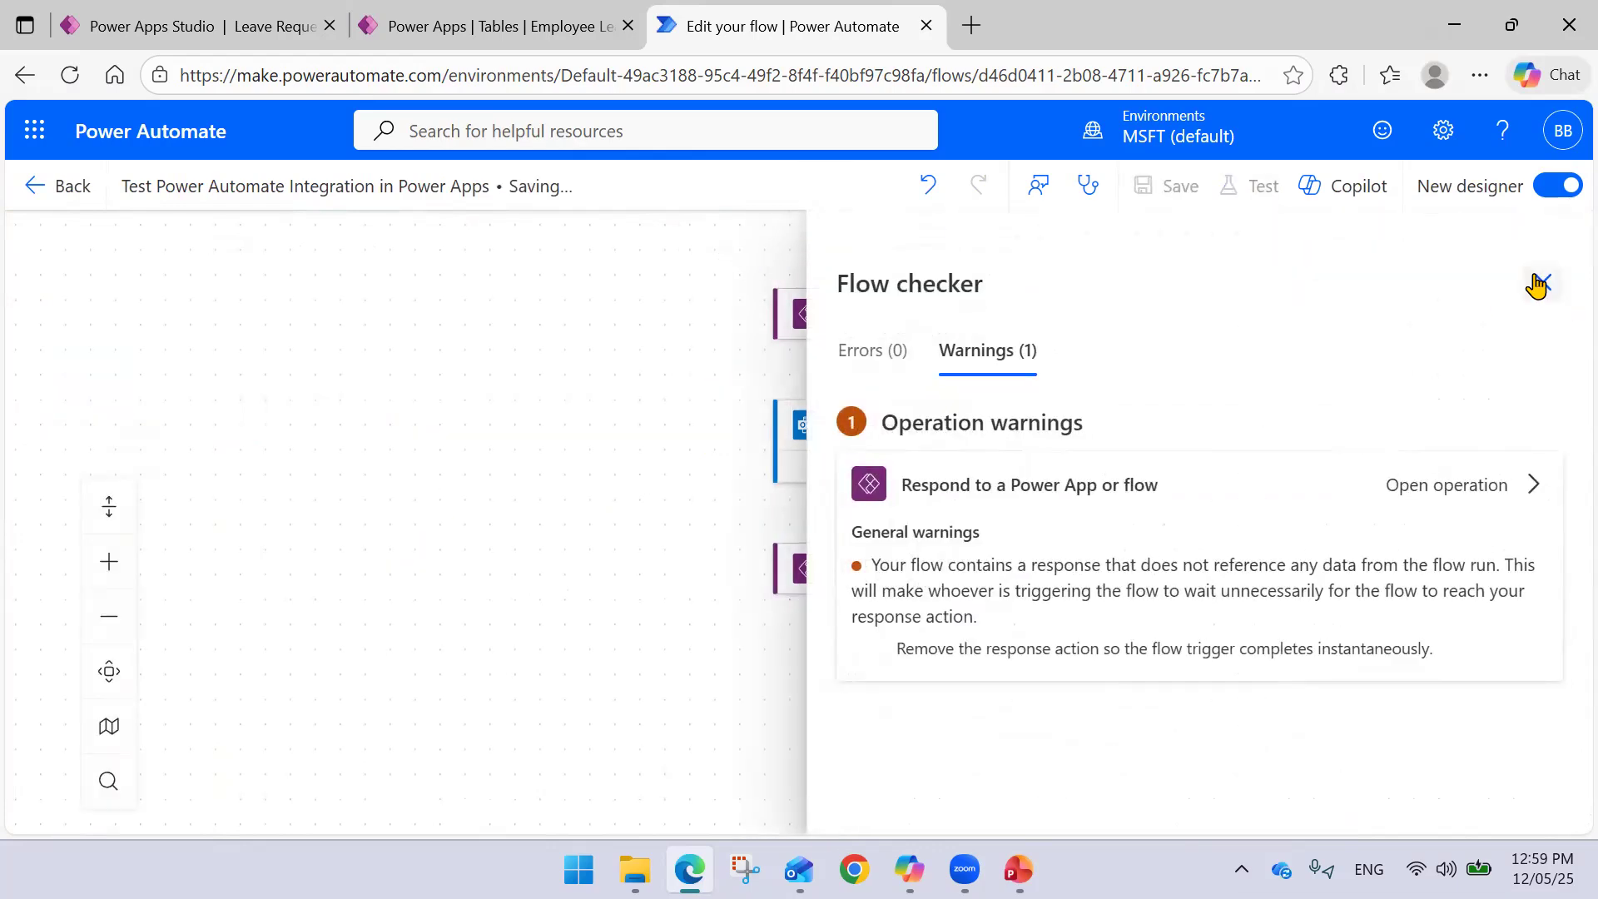
{"action": "left_click", "coordinate": [1554, 239]}
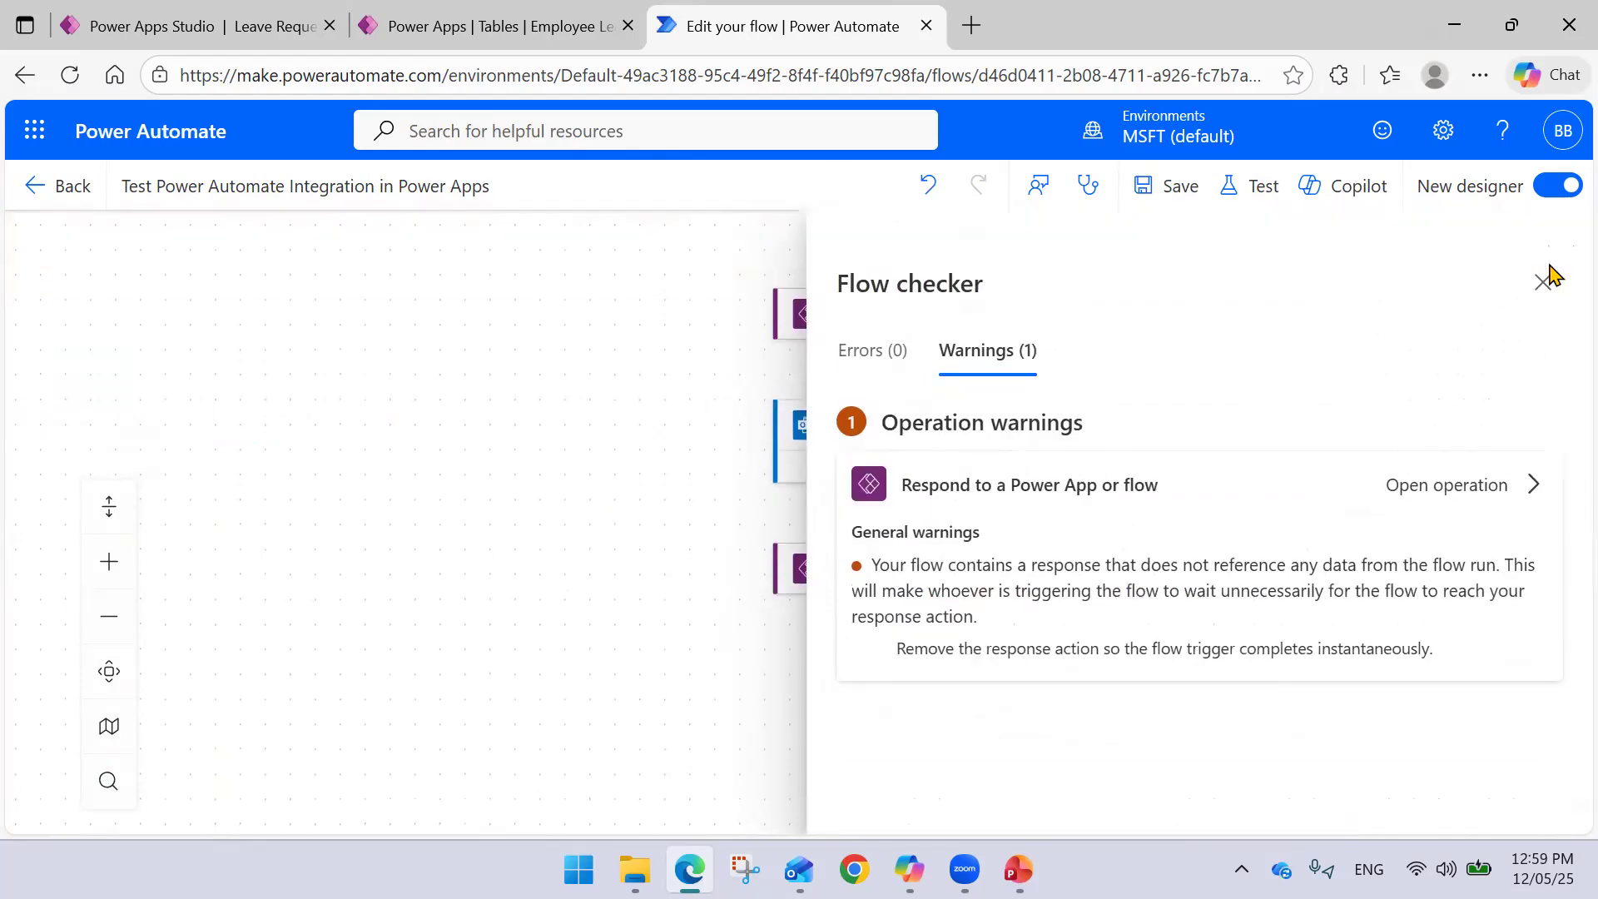
{"action": "left_click", "coordinate": [1543, 280]}
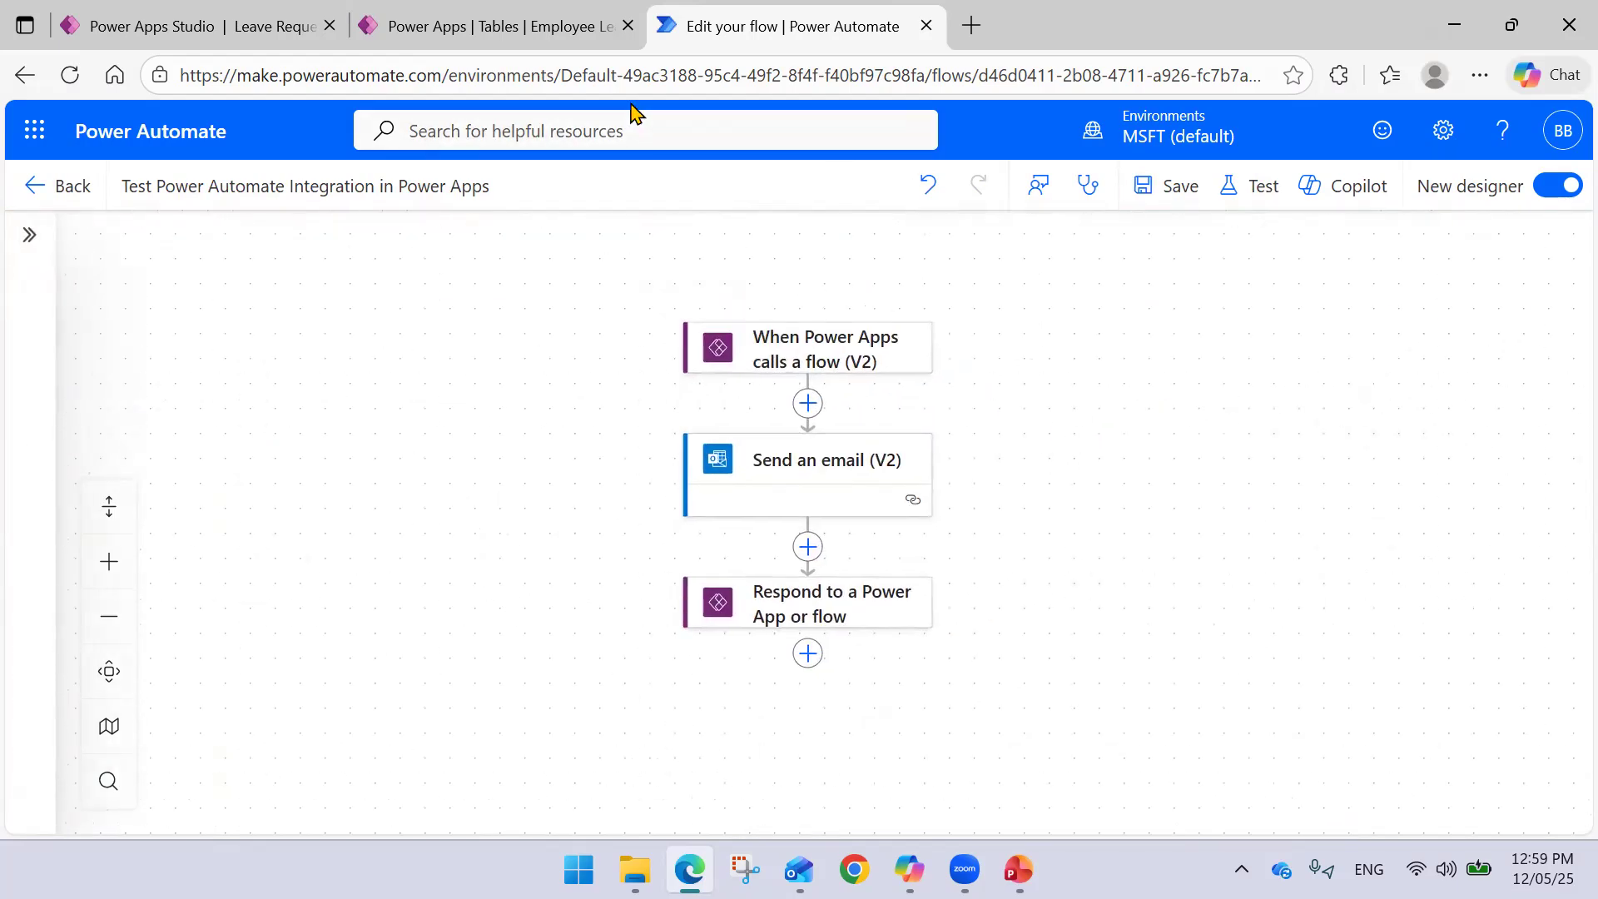
{"action": "left_click", "coordinate": [478, 34]}
- Select the Submit Leave Request button and expand its OnSelect formula
{"action": "left_click", "coordinate": [219, 29]}
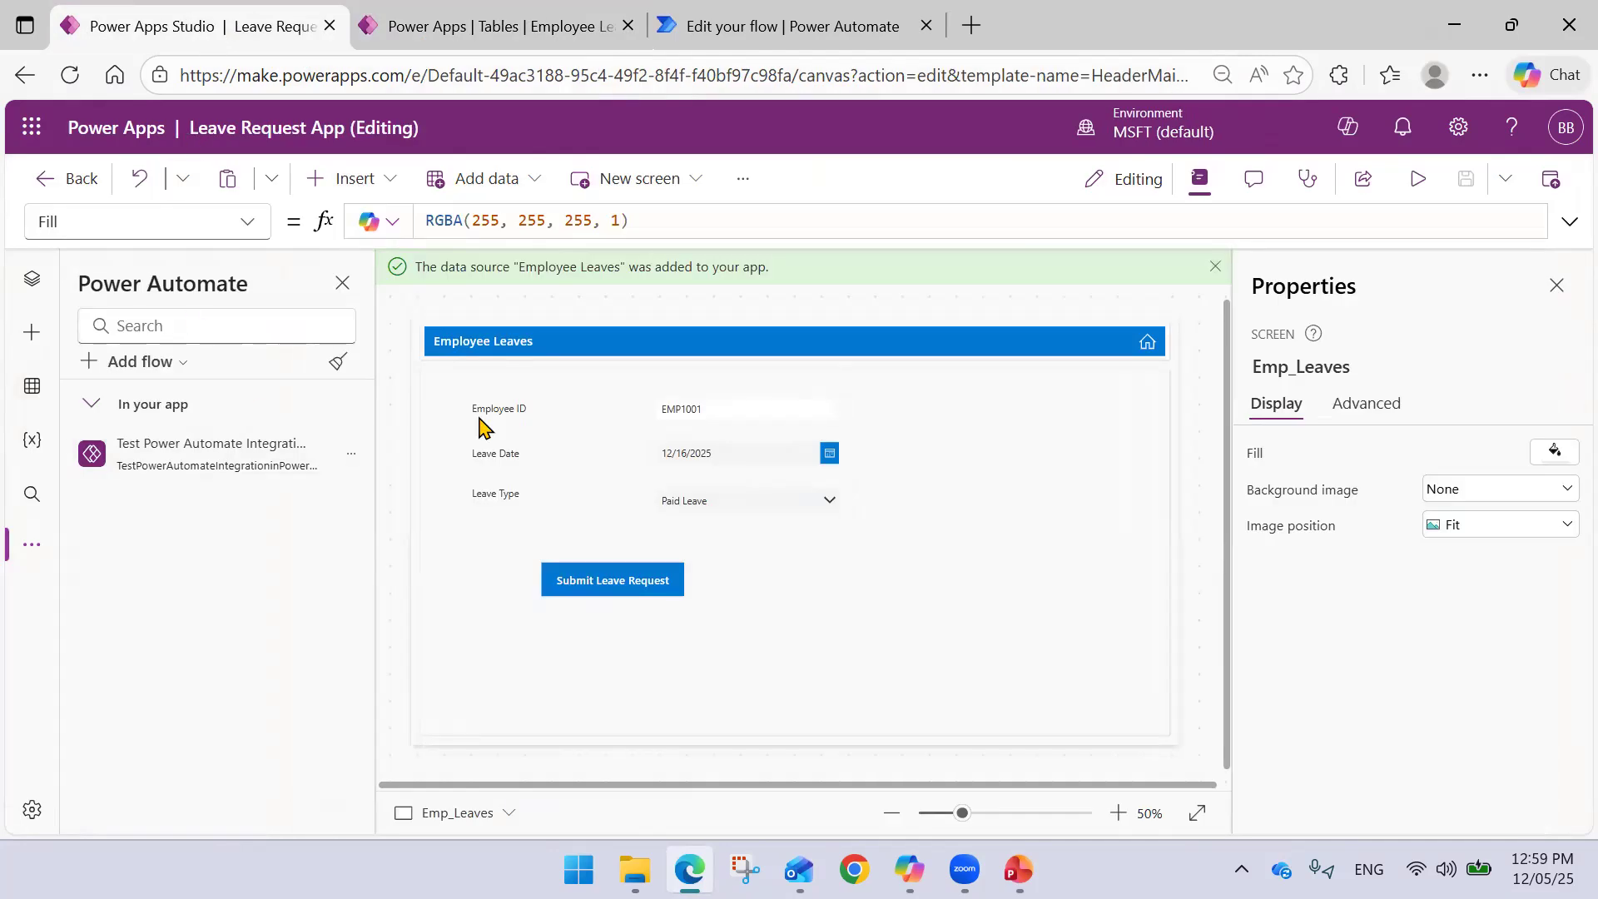
{"action": "left_click", "coordinate": [608, 581]}
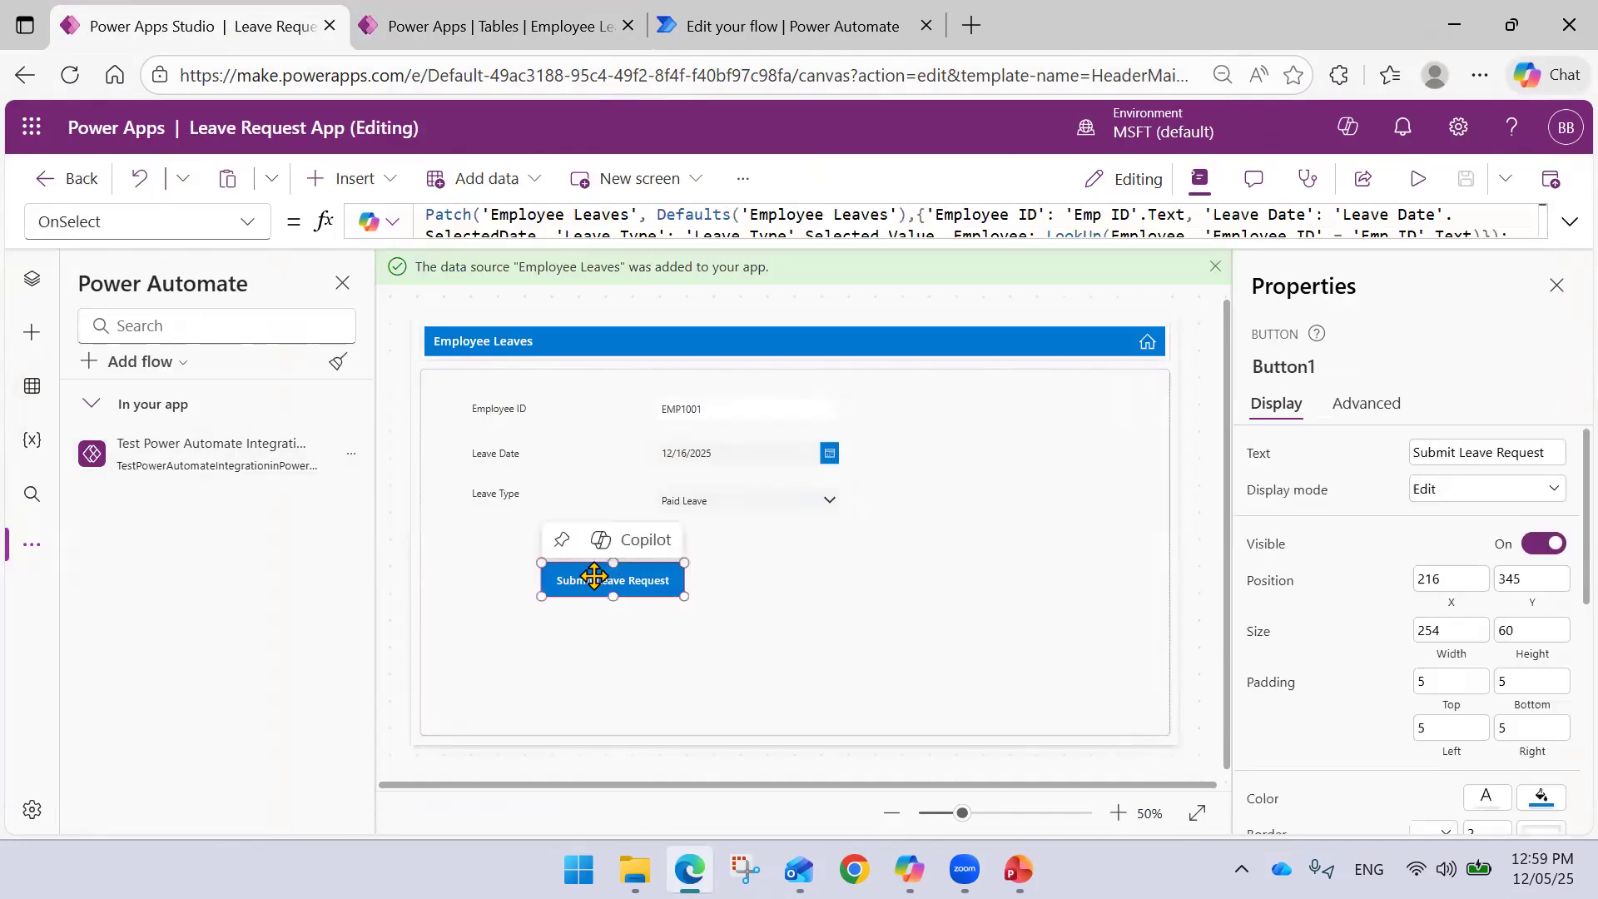
{"action": "left_click", "coordinate": [1561, 217]}
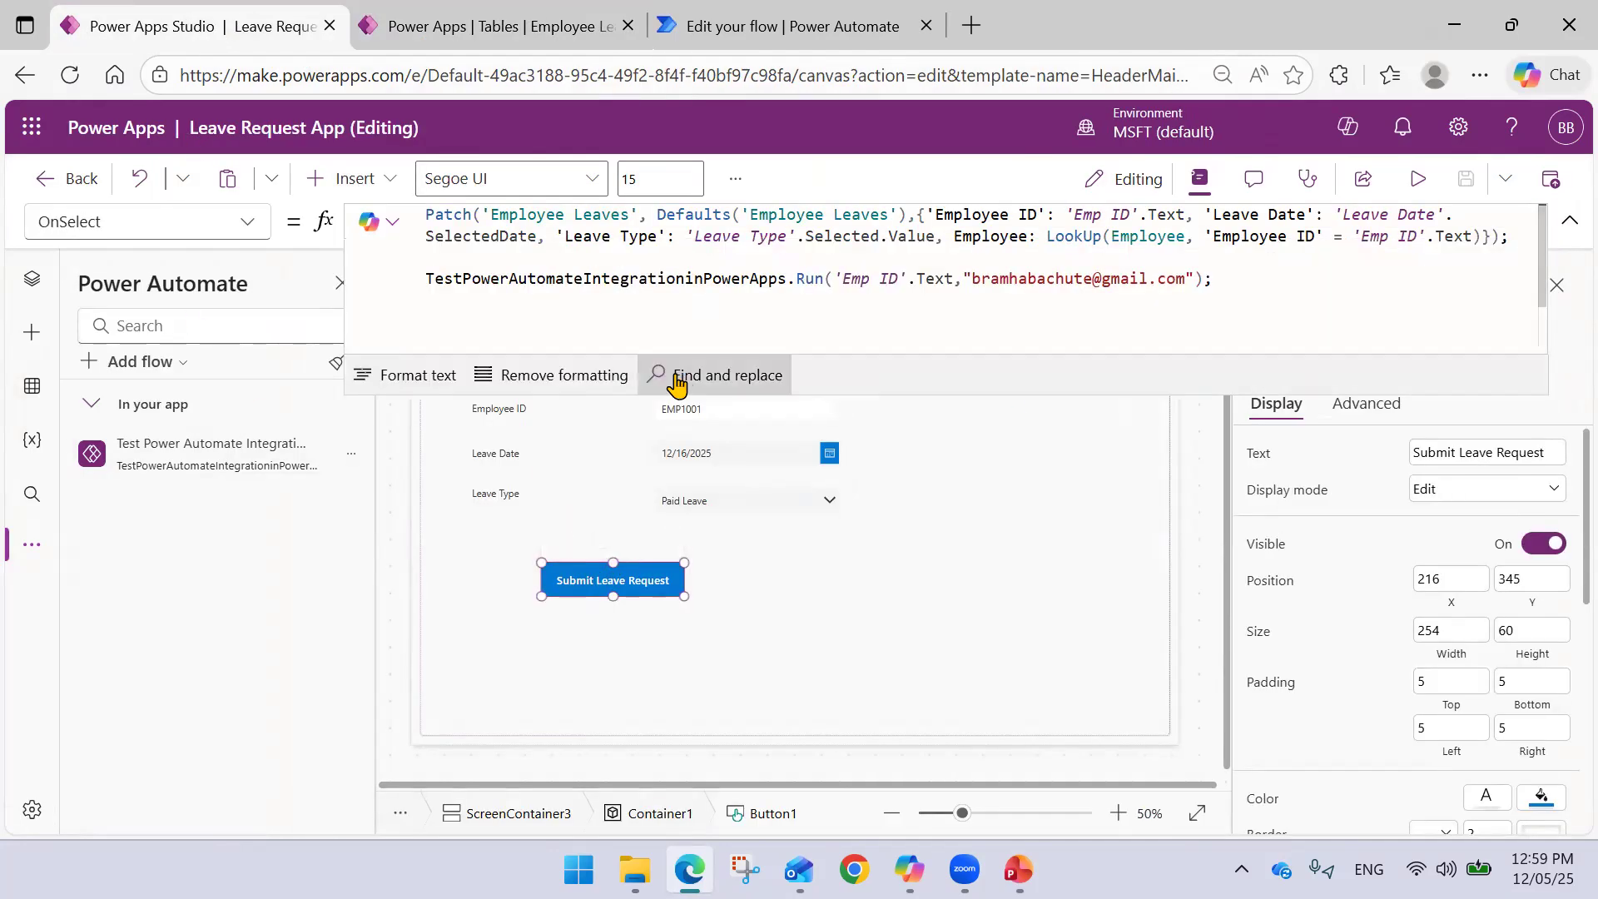
- Wrap the flow's Run call in Set(Response, ...) on its own line
{"action": "left_click", "coordinate": [428, 278]}
{"action": "key", "text": "Return"}
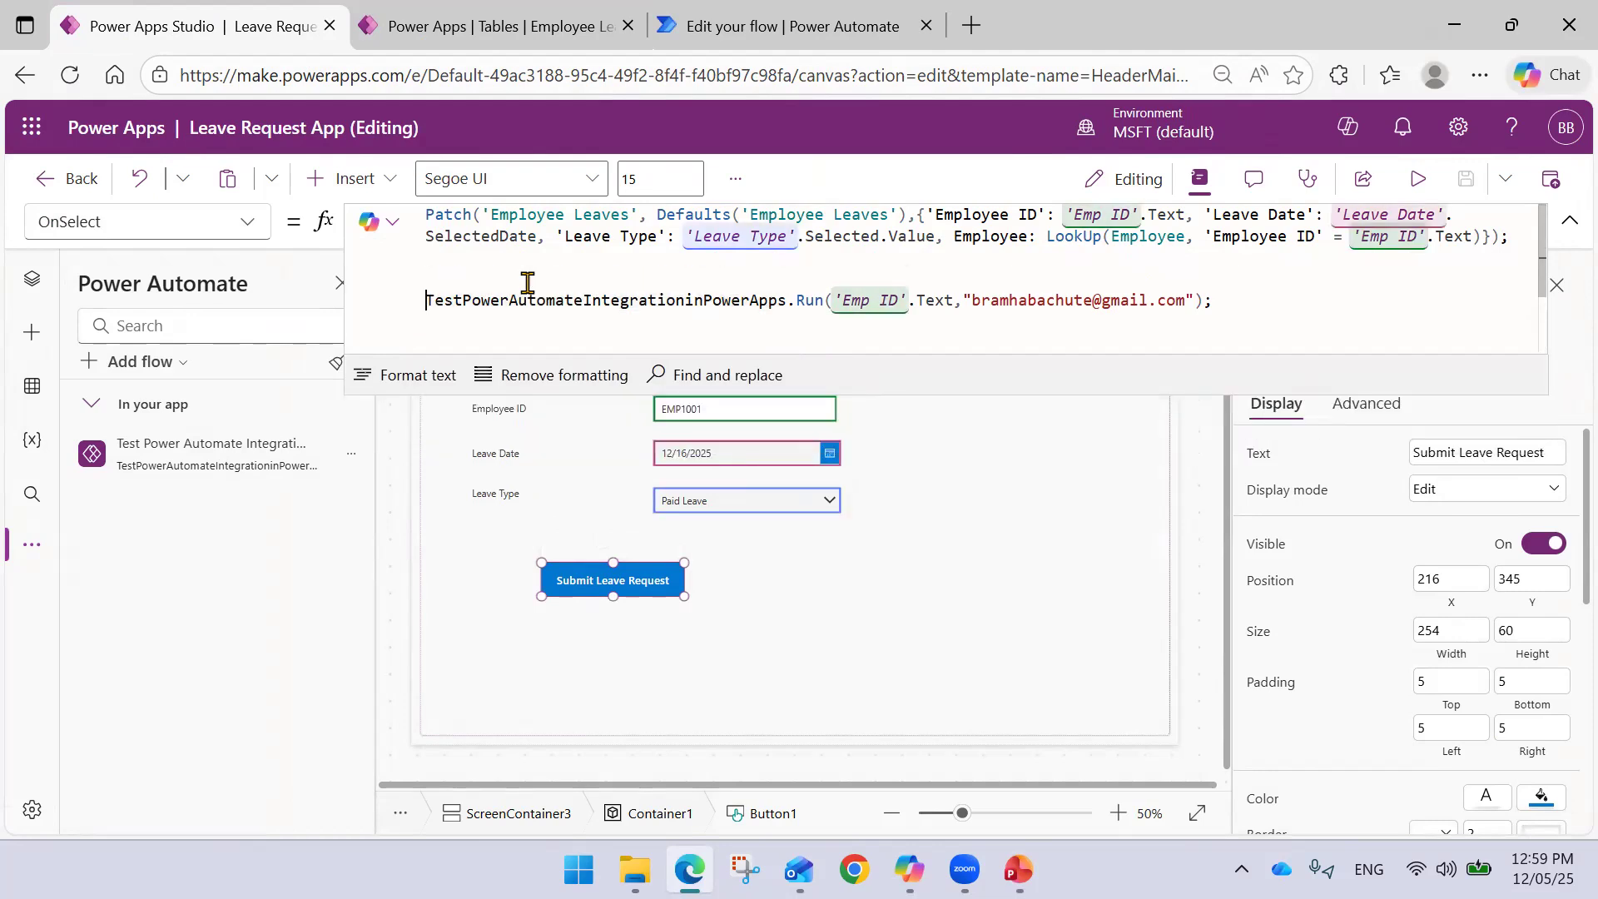
{"action": "type", "text": "Set"}
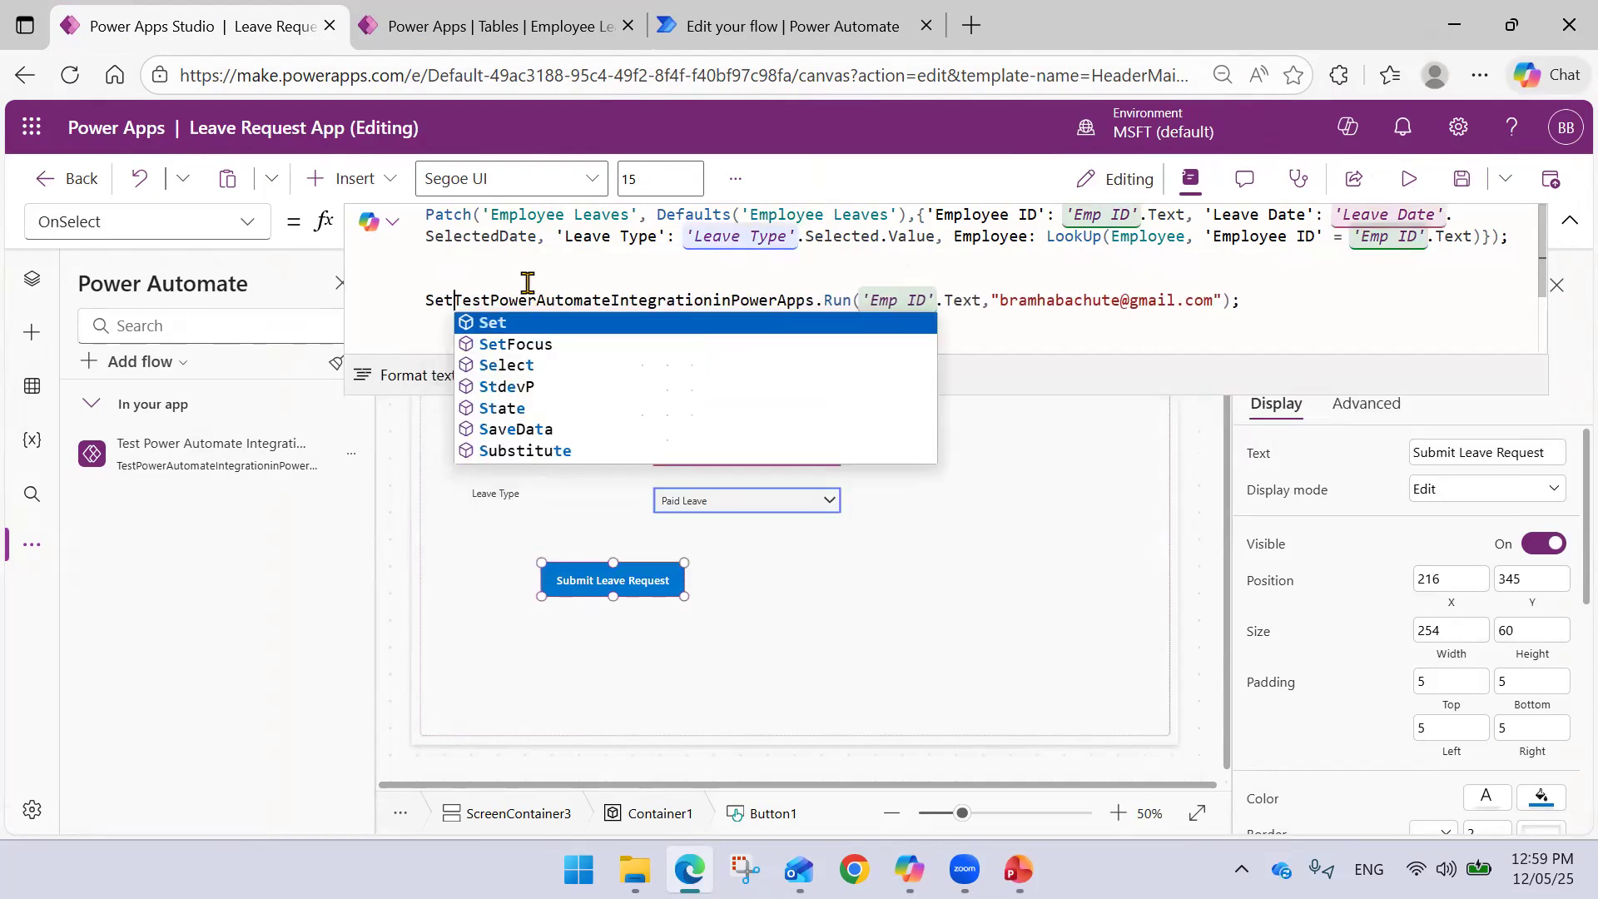
{"action": "key", "text": "Tab"}
{"action": "key", "text": "ctrl+z"}
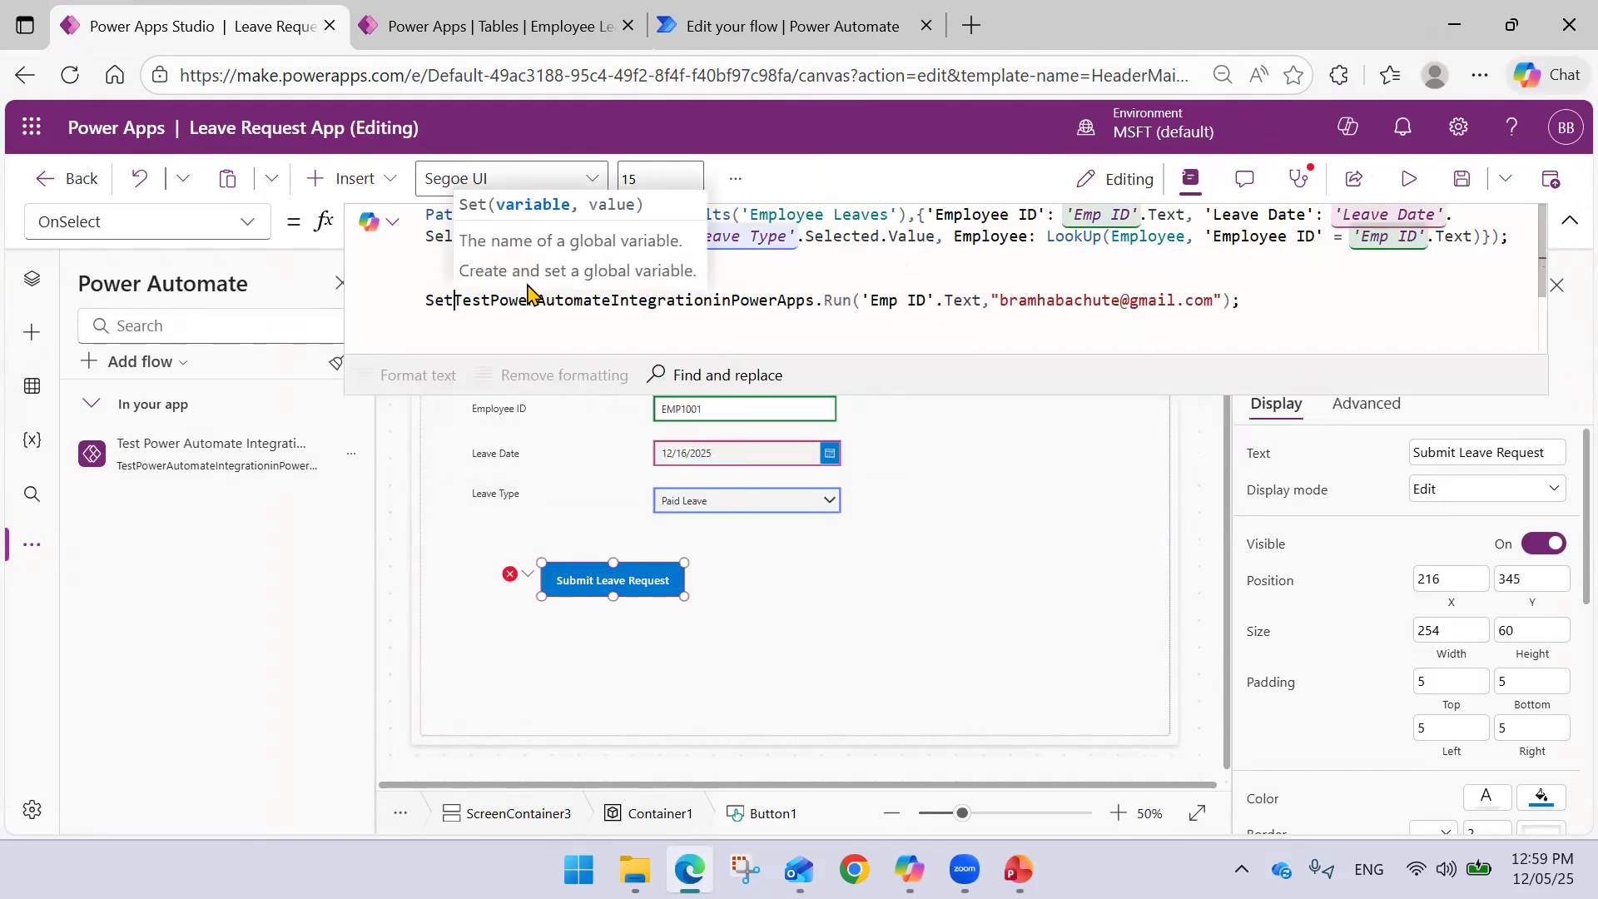
{"action": "key", "text": "Left"}
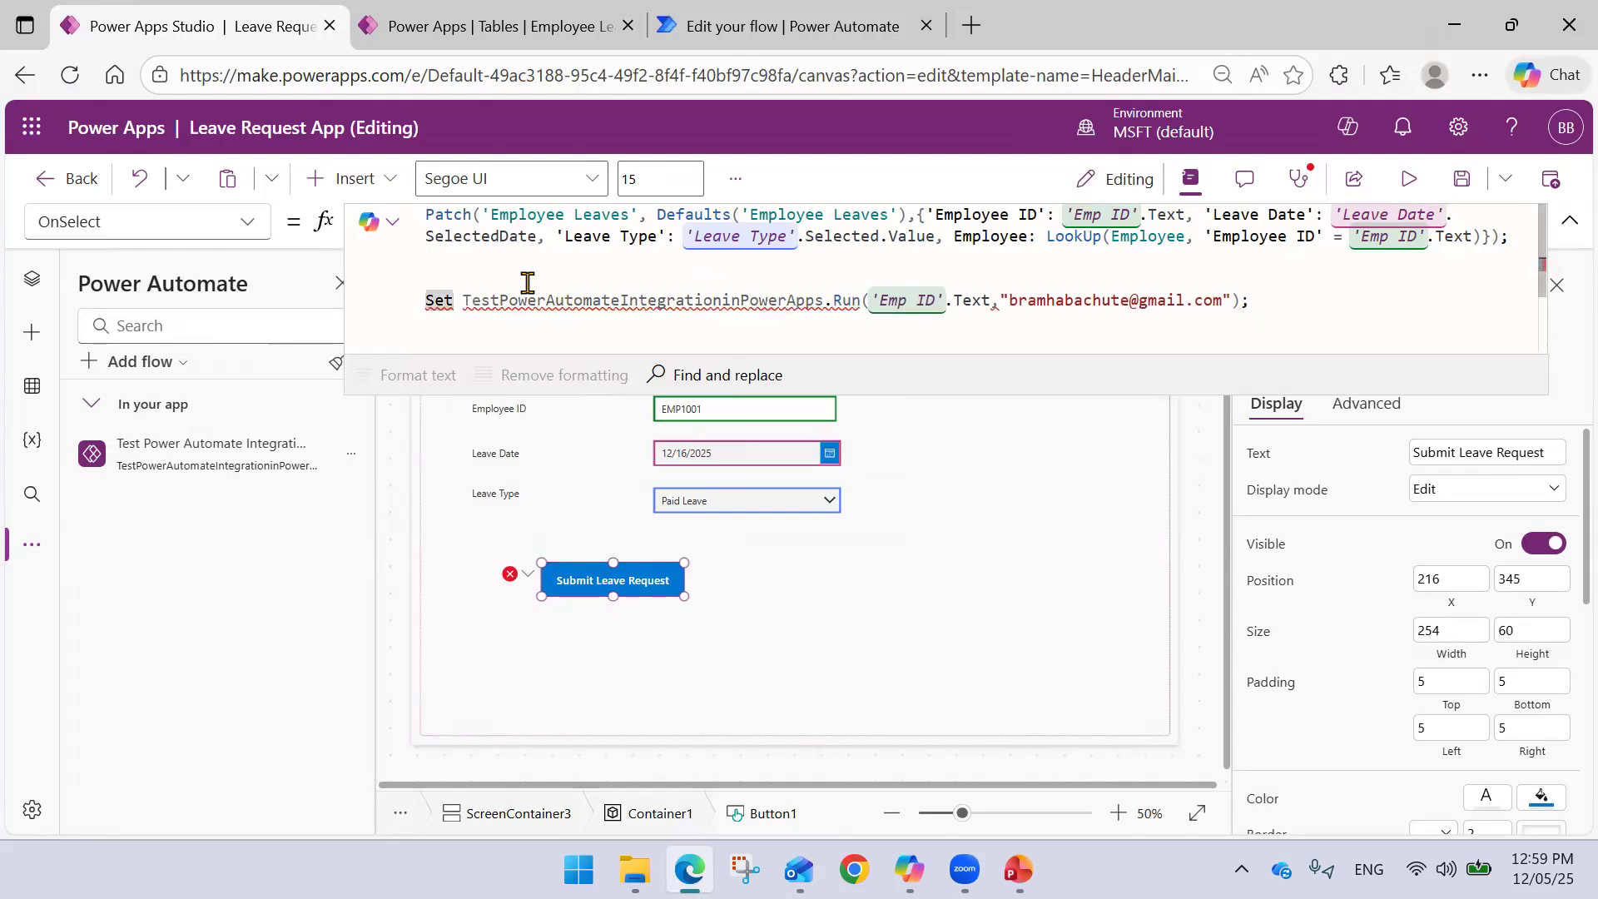
{"action": "type", "text": "("}
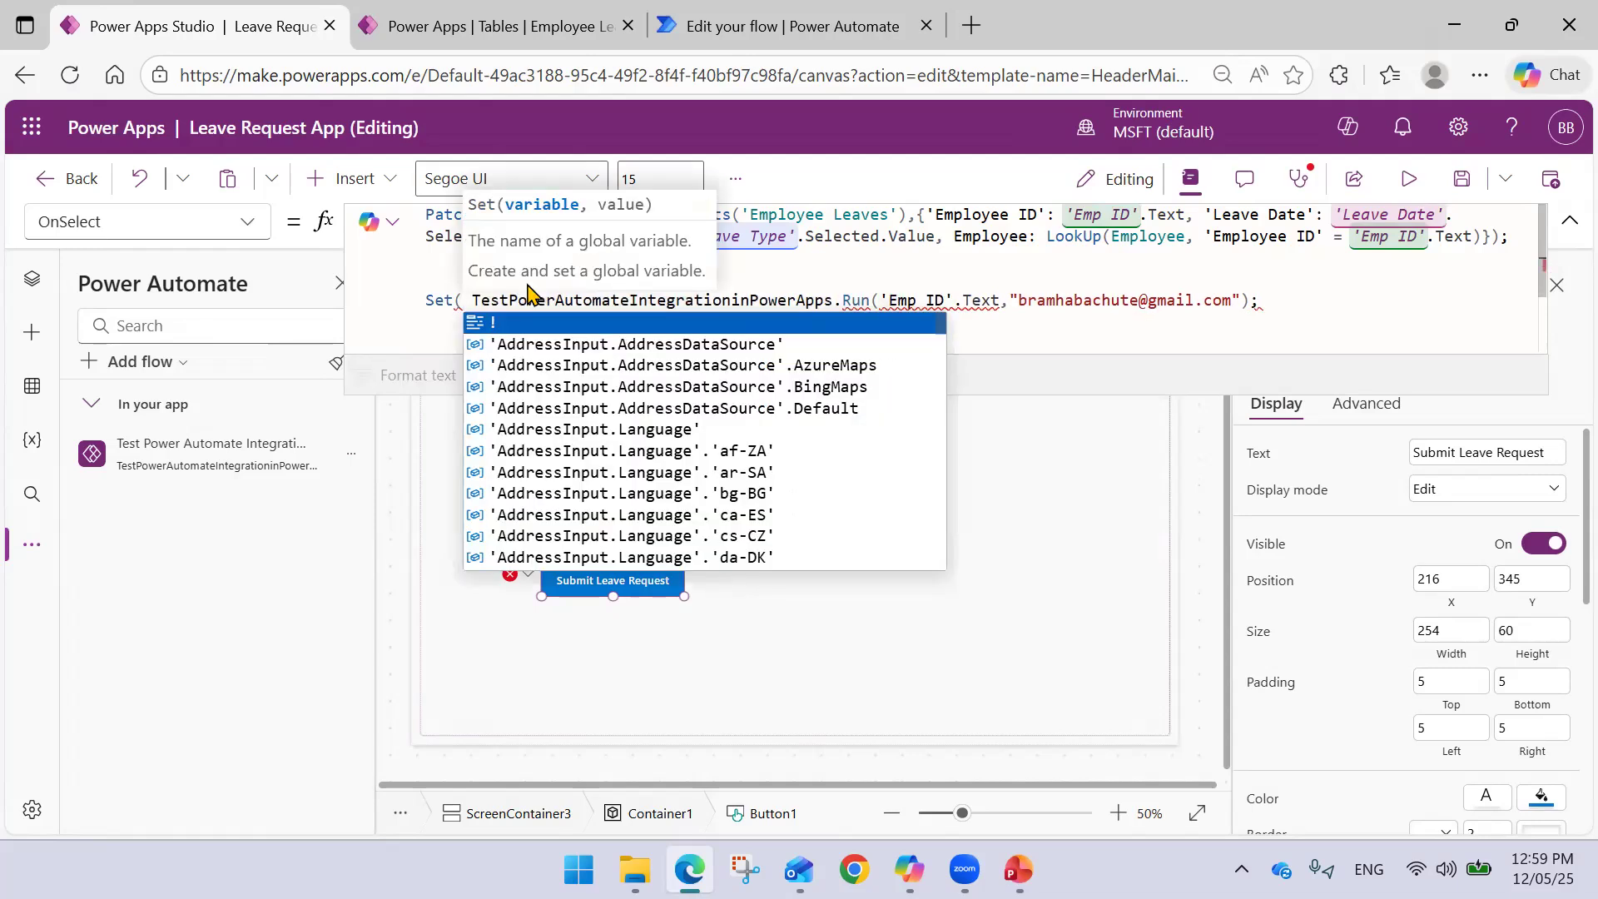
{"action": "type", "text": "Respo"}
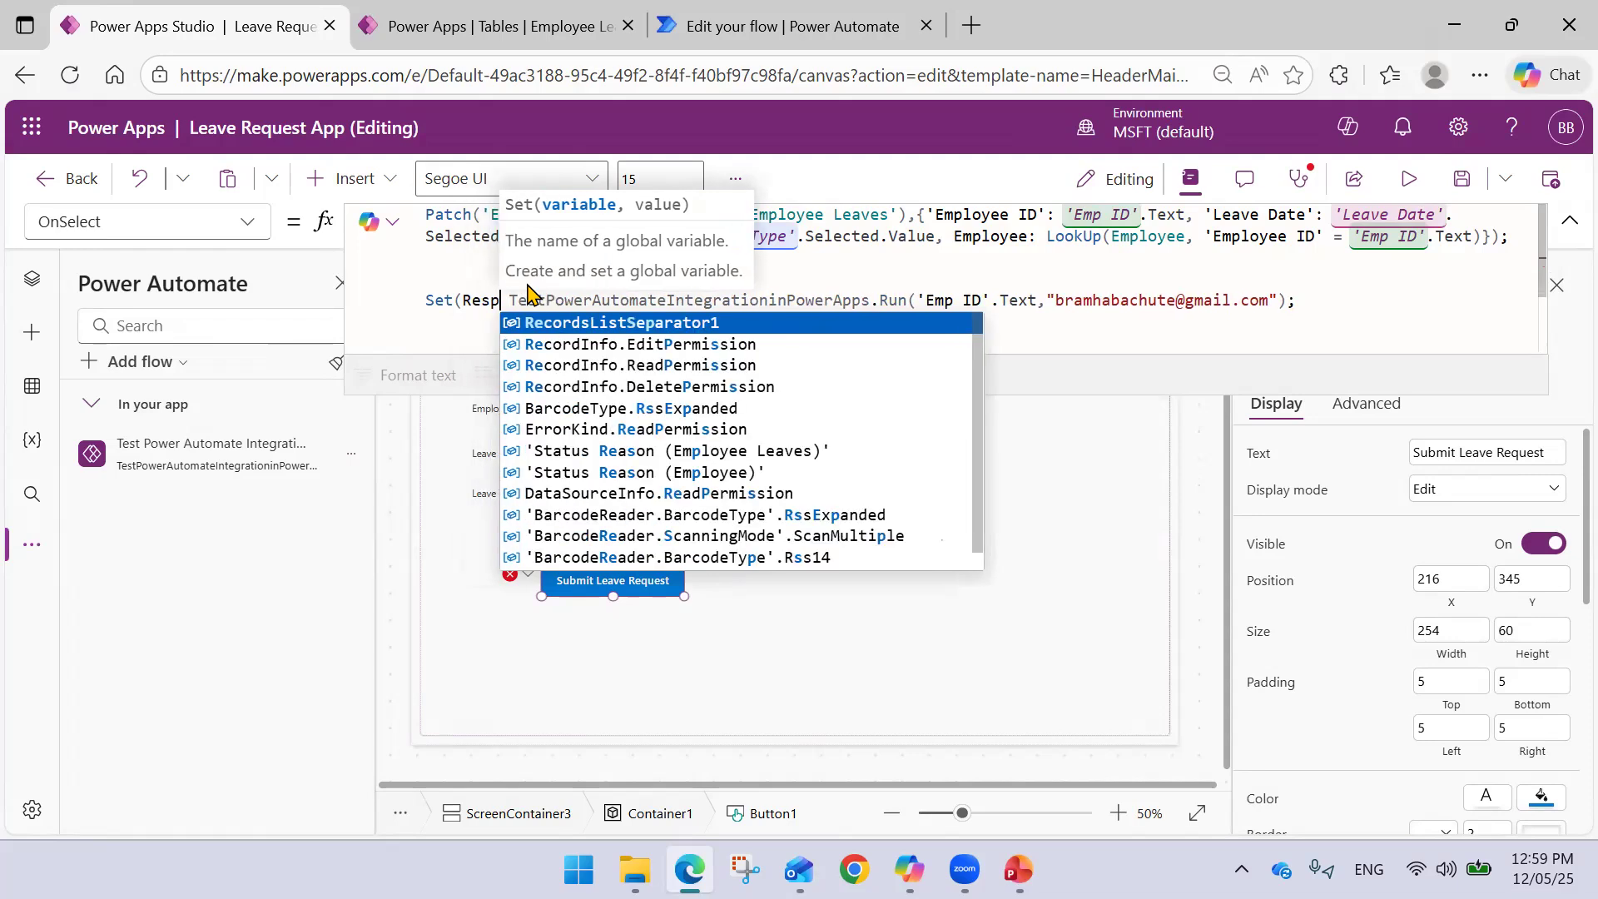
{"action": "type", "text": "nce"}
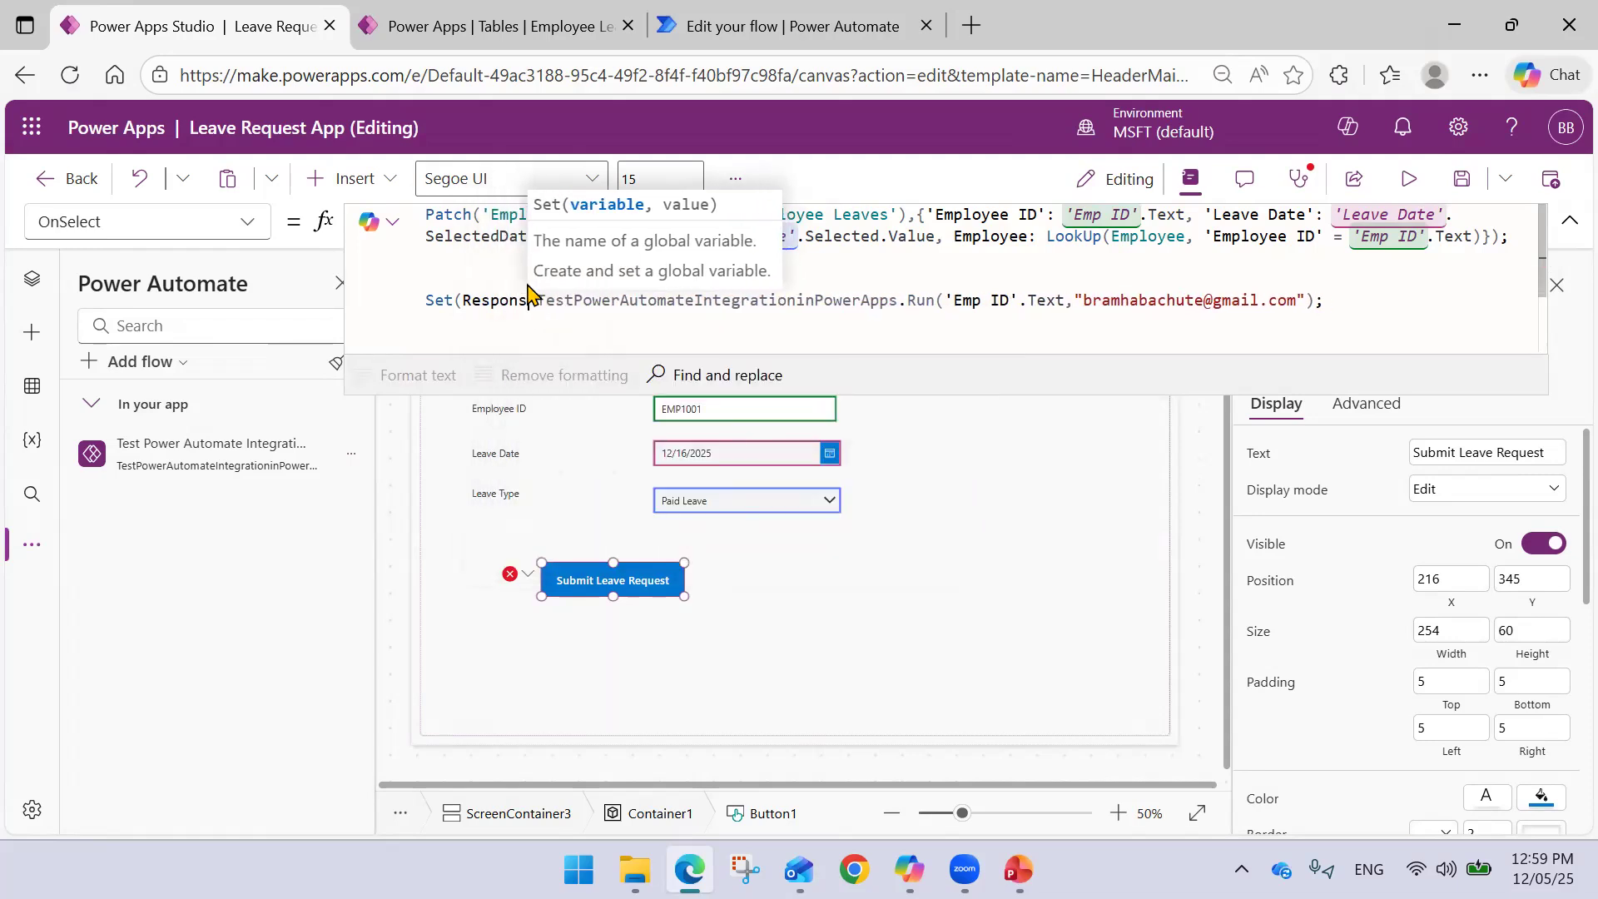
{"action": "key", "text": "BackSpace"}
{"action": "key", "text": "BackSpace"}
{"action": "type", "text": "se, "}
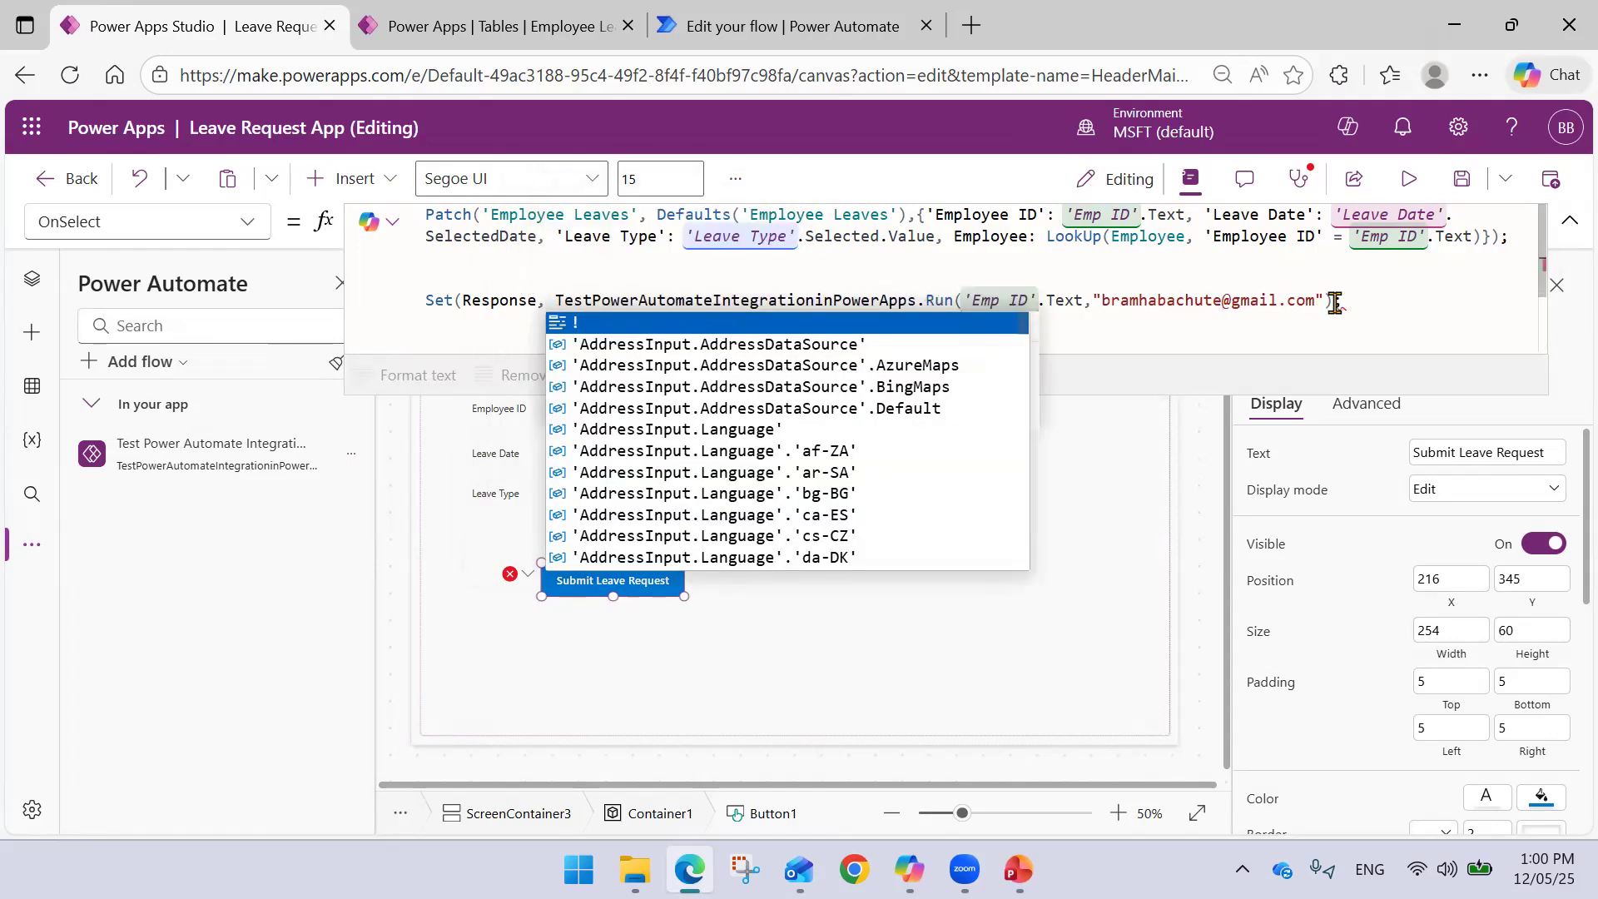
{"action": "type", "text": ");"}
{"action": "key", "text": "Left"}
- Add a new line Notify(Response, NotificationType.Success after the Set call
{"action": "type", "text": ")"}
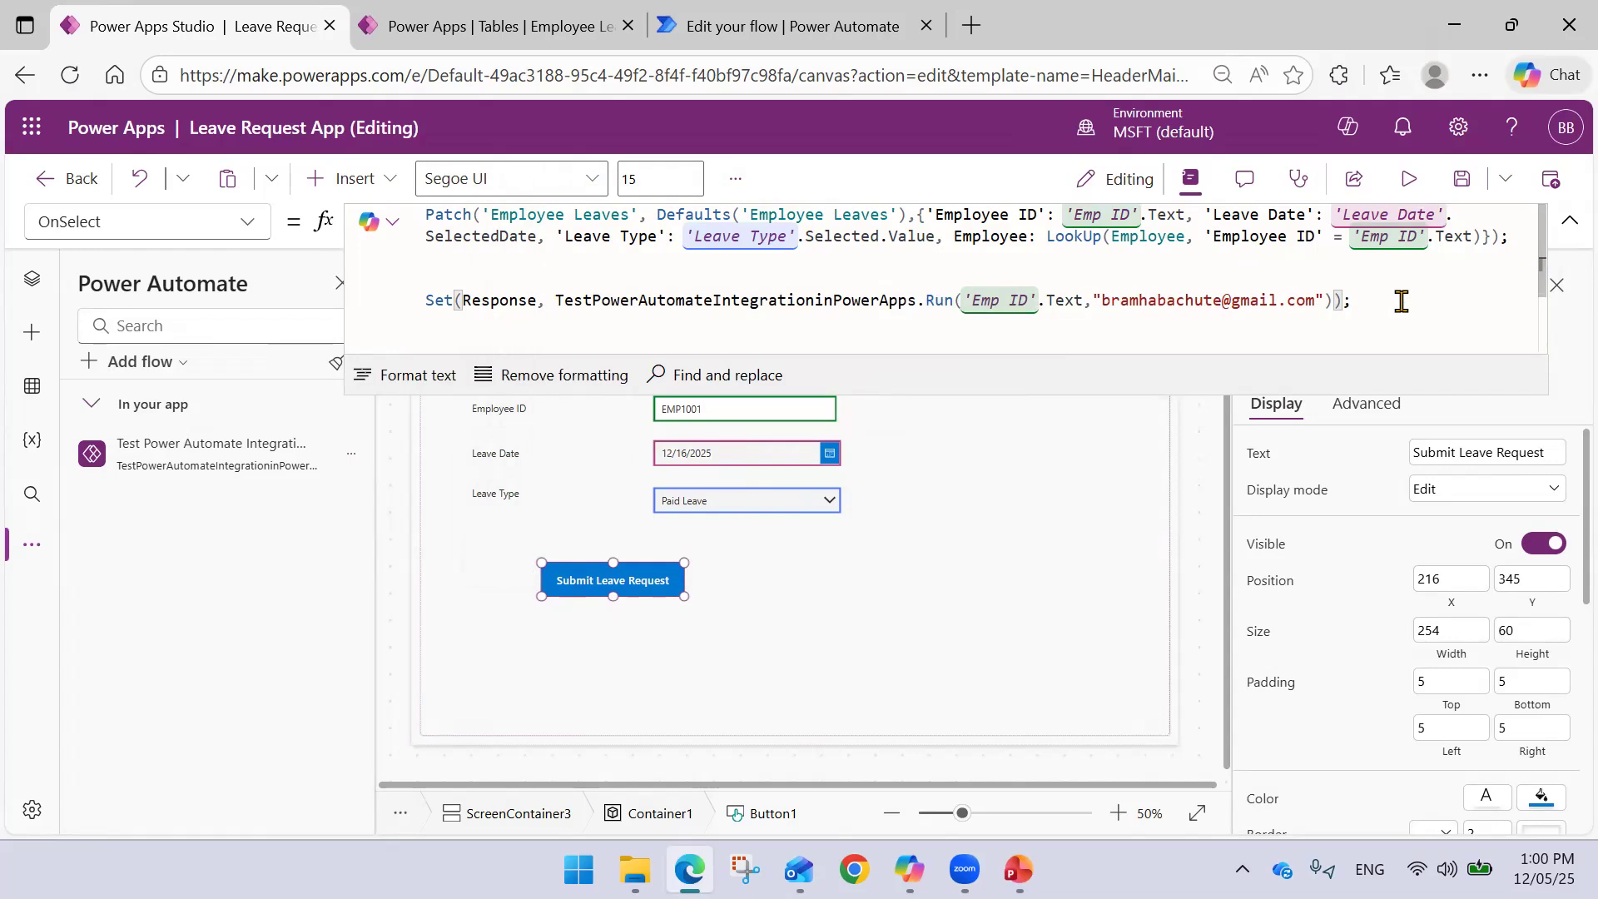
{"action": "left_click", "coordinate": [1383, 303]}
{"action": "key", "text": "shift+Return"}
{"action": "type", "text": "Not"}
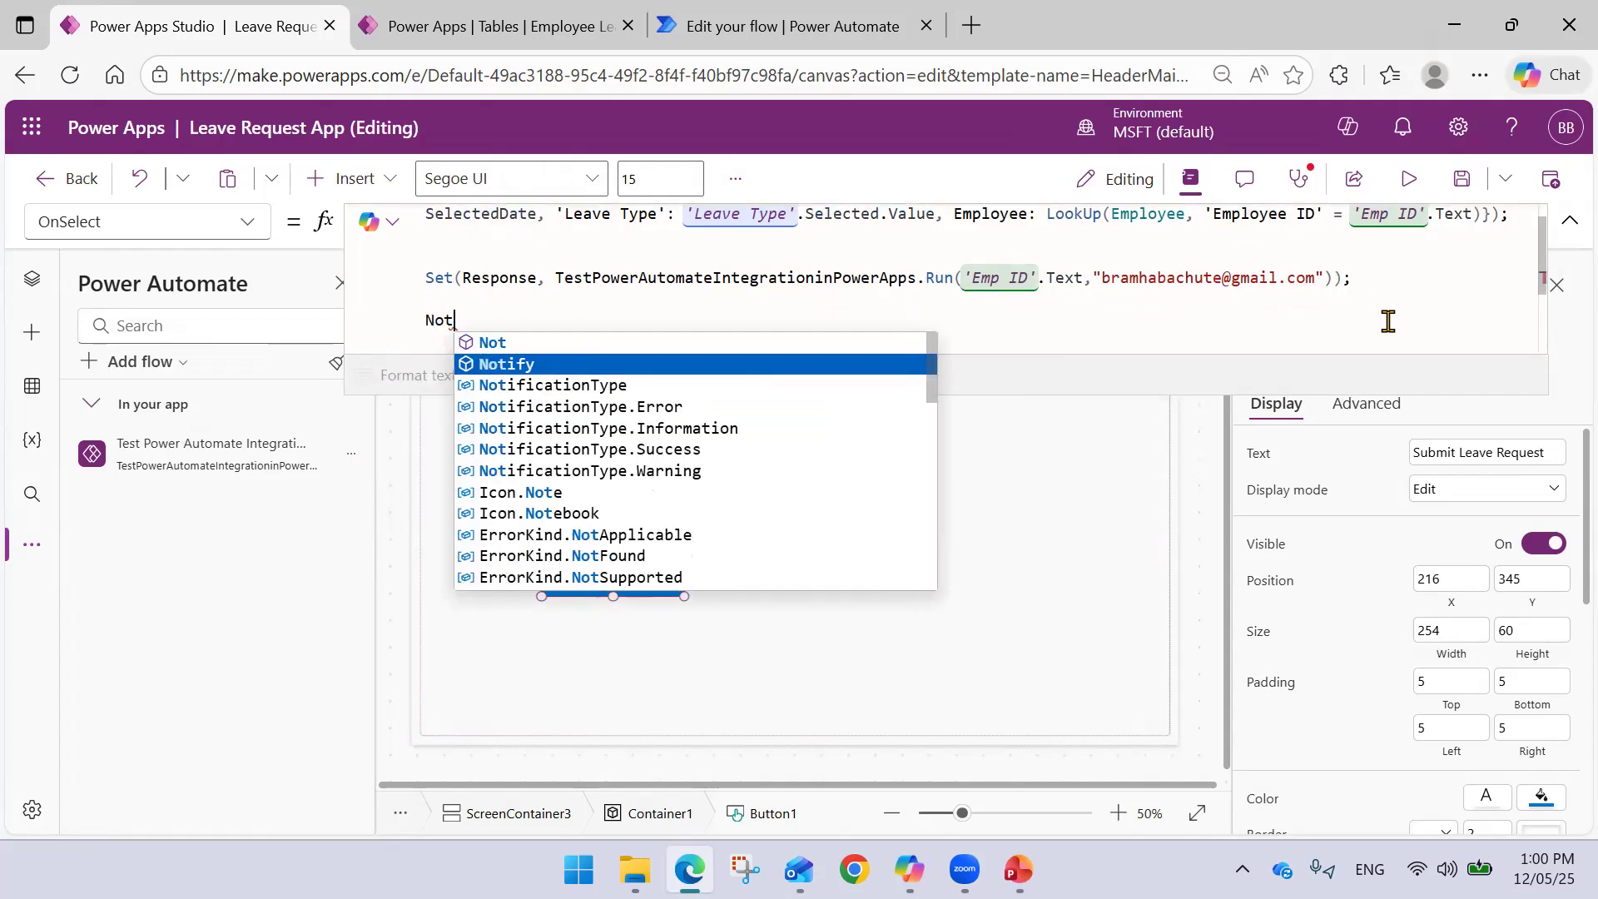
{"action": "type", "text": "ify(Res"}
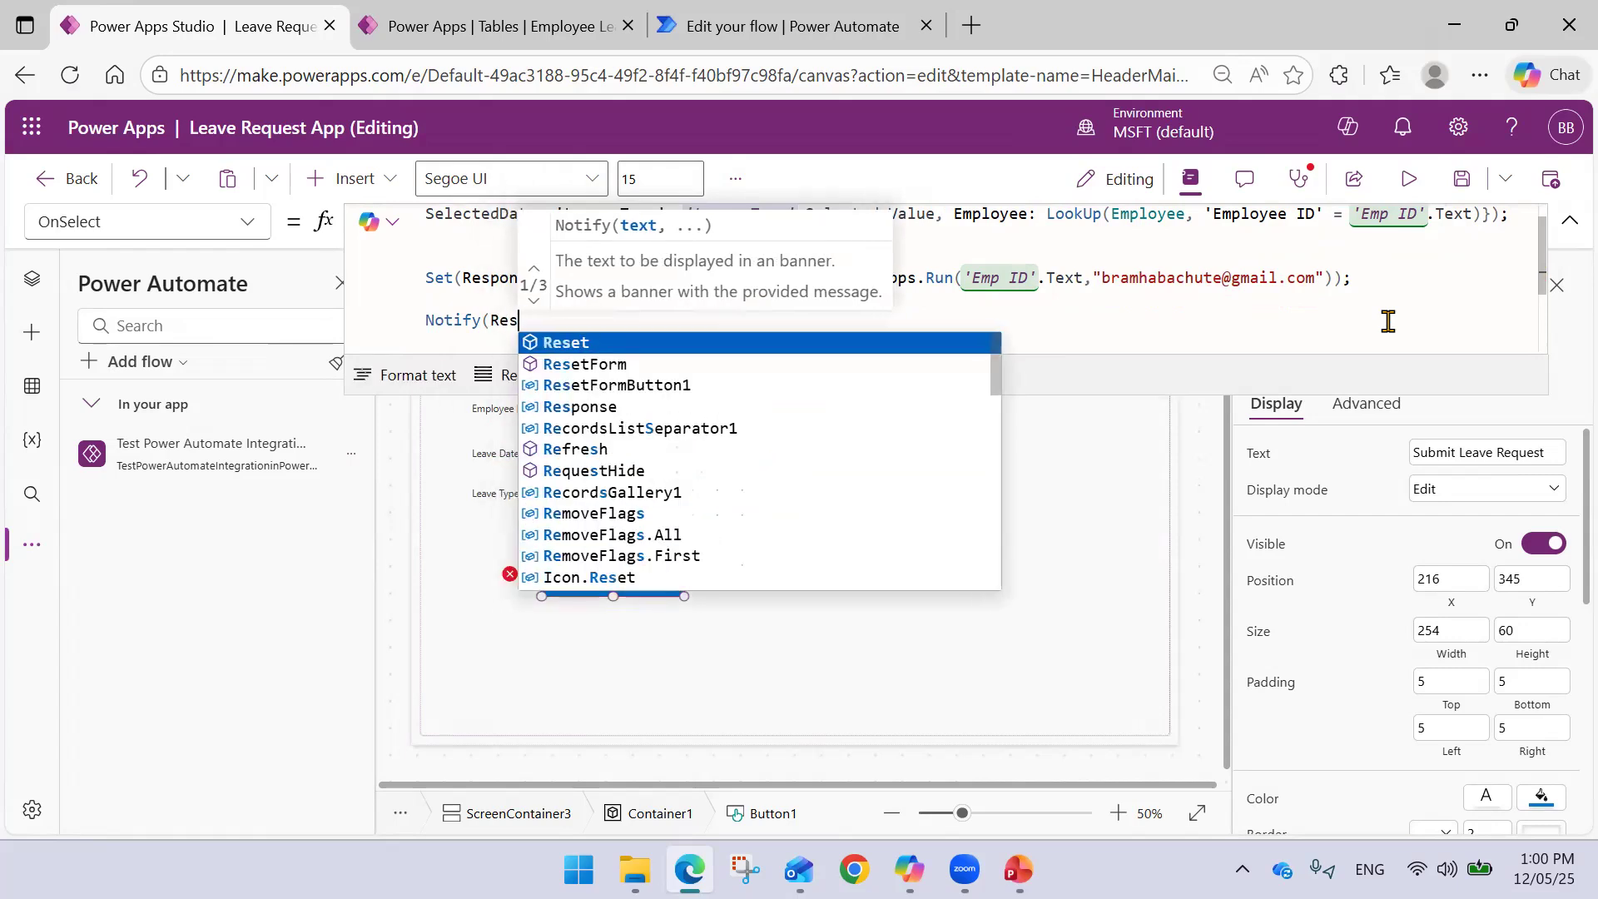
{"action": "key", "text": "Down"}
{"action": "type", "text": "ponse)"}
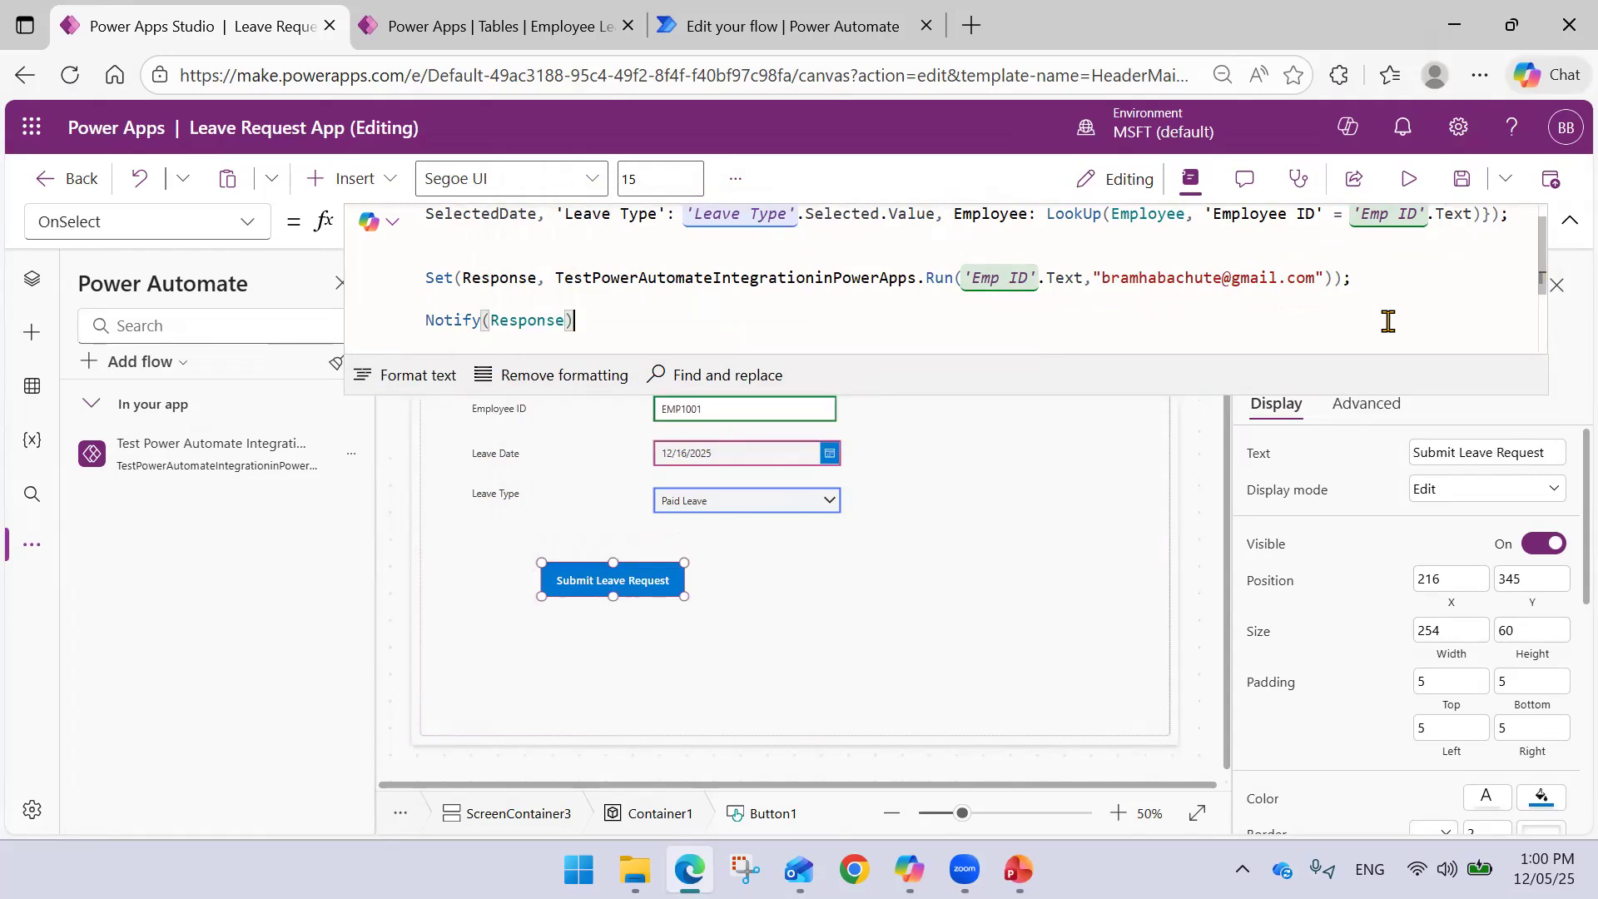
{"action": "type", "text": ","}
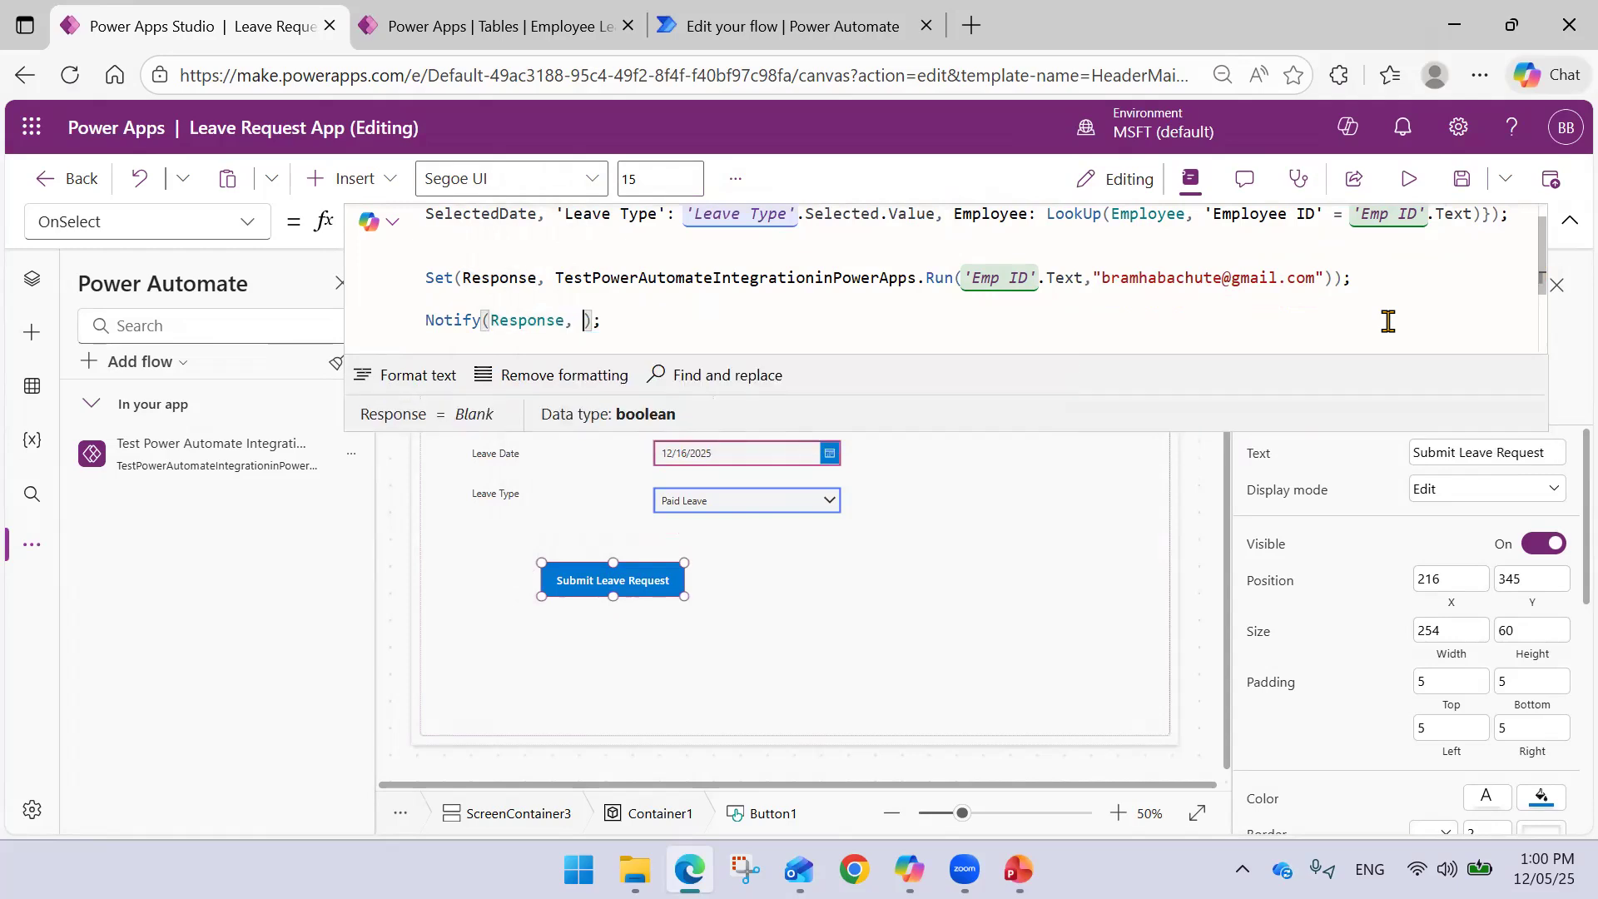
{"action": "type", "text": " n"}
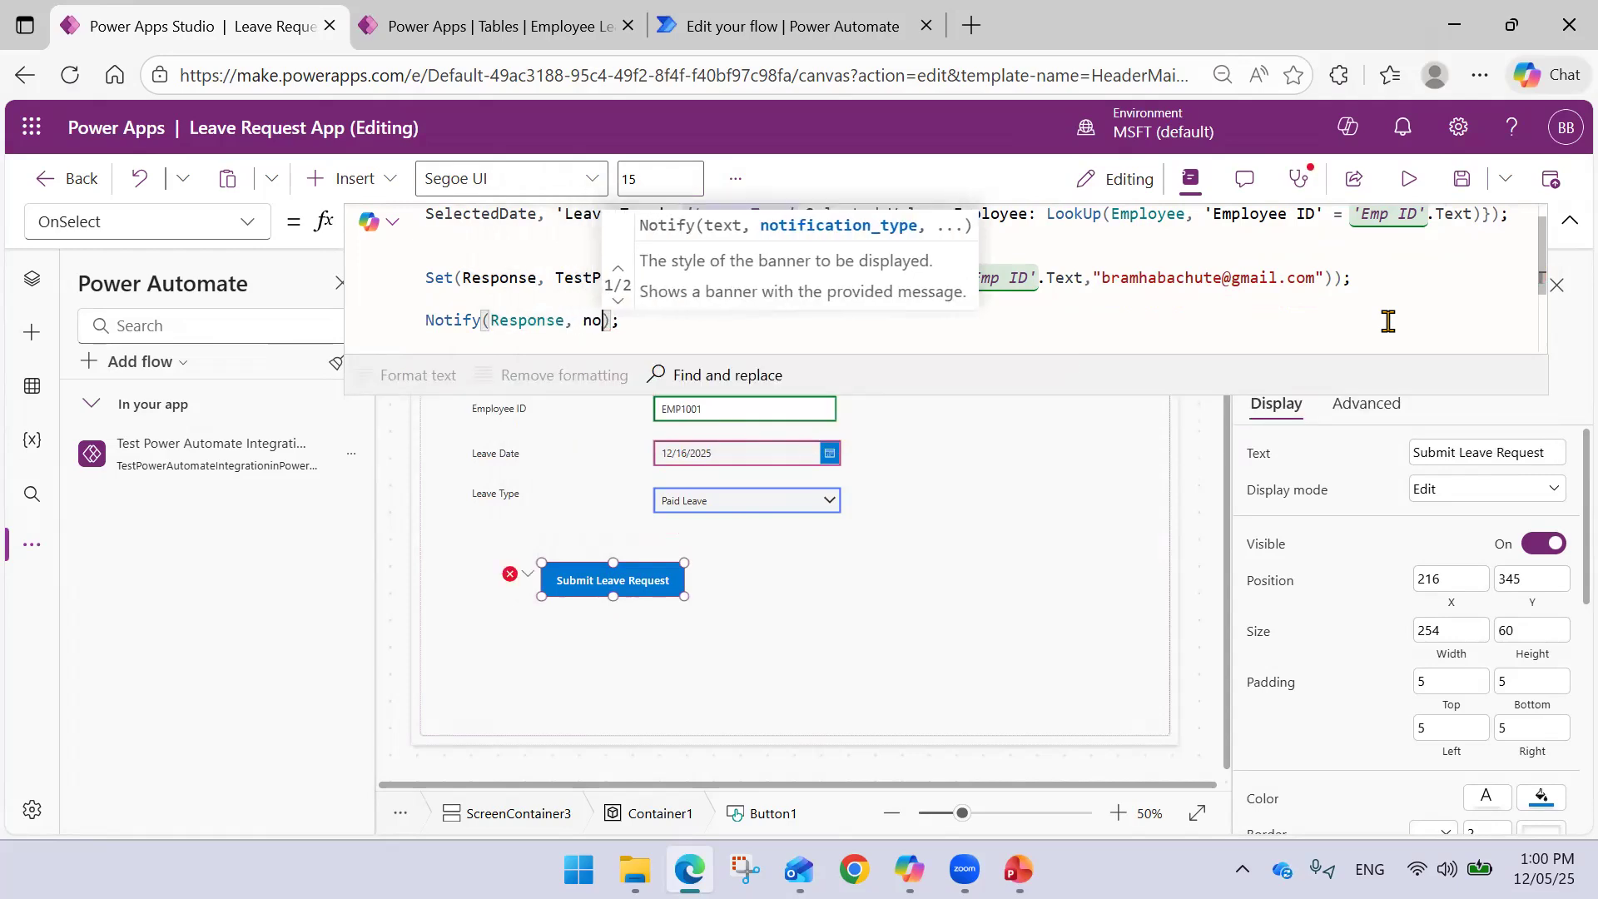
{"action": "key", "text": "BackSpace"}
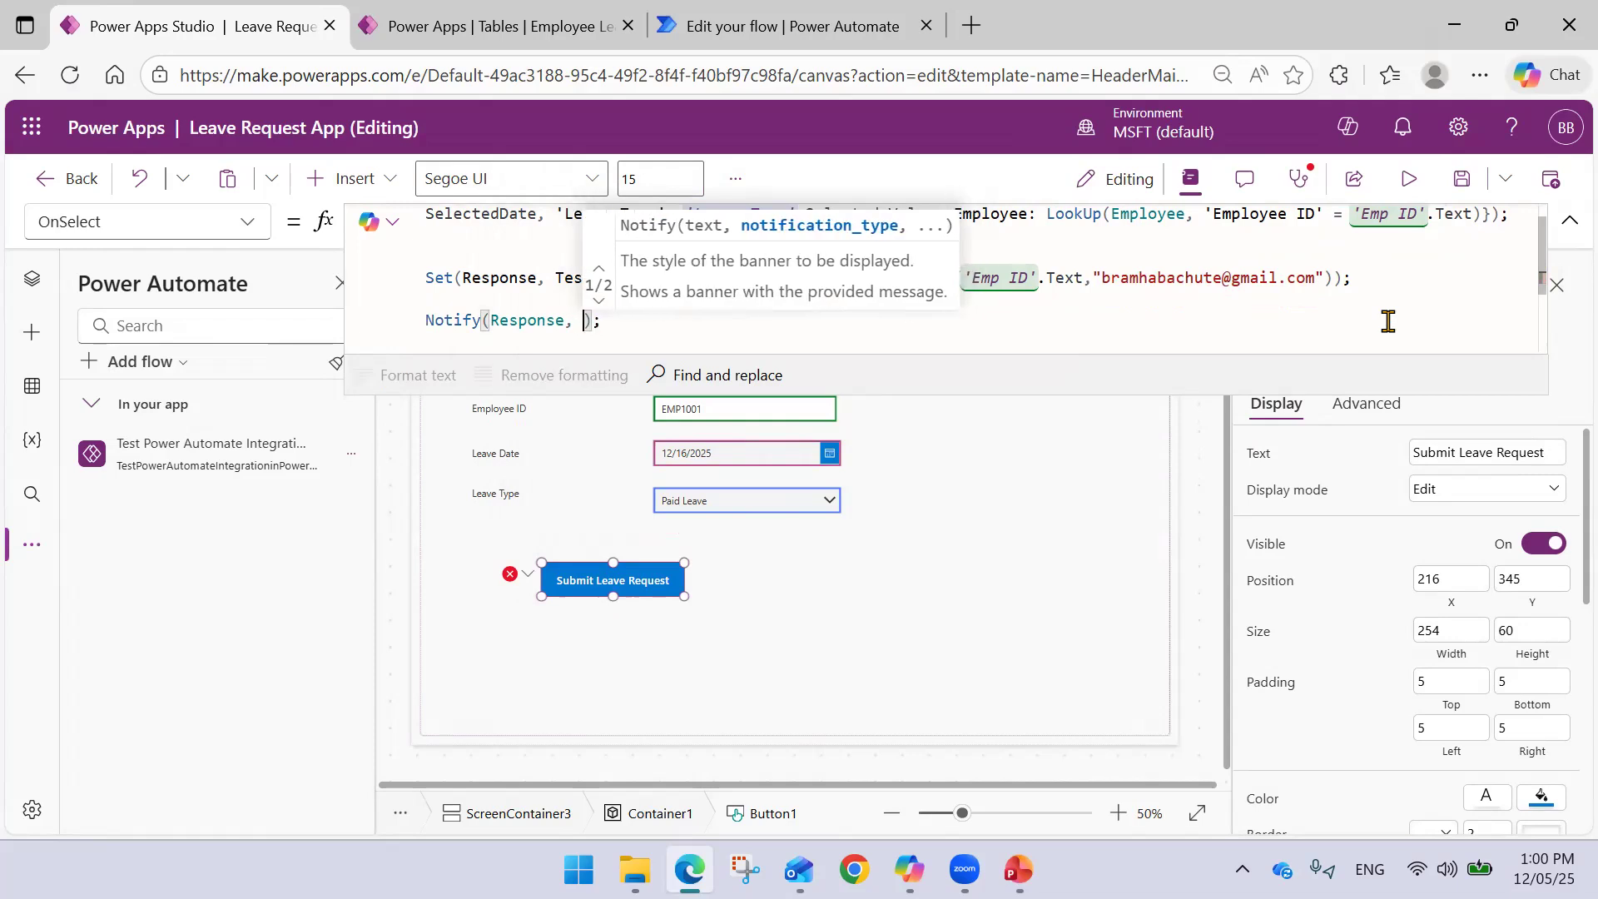
{"action": "type", "text": "ty"}
{"action": "key", "text": "BackSpace"}
{"action": "key", "text": "BackSpace"}
{"action": "key", "text": "BackSpace"}
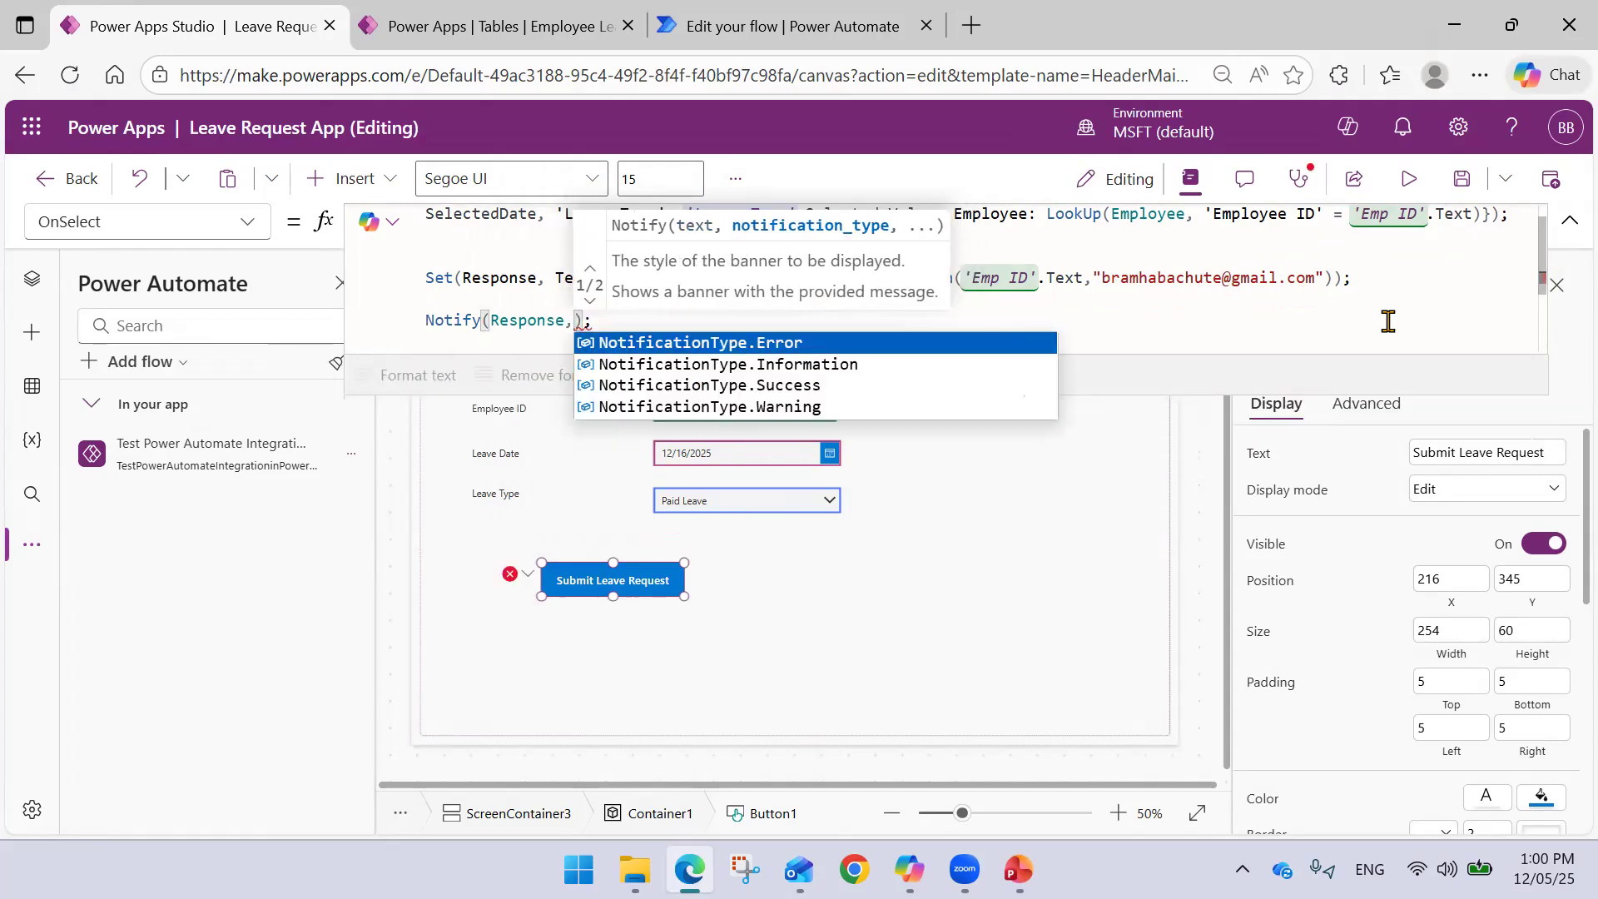
{"action": "key", "text": "Down"}
{"action": "key", "text": "Down"}
{"action": "key", "text": "Tab"}
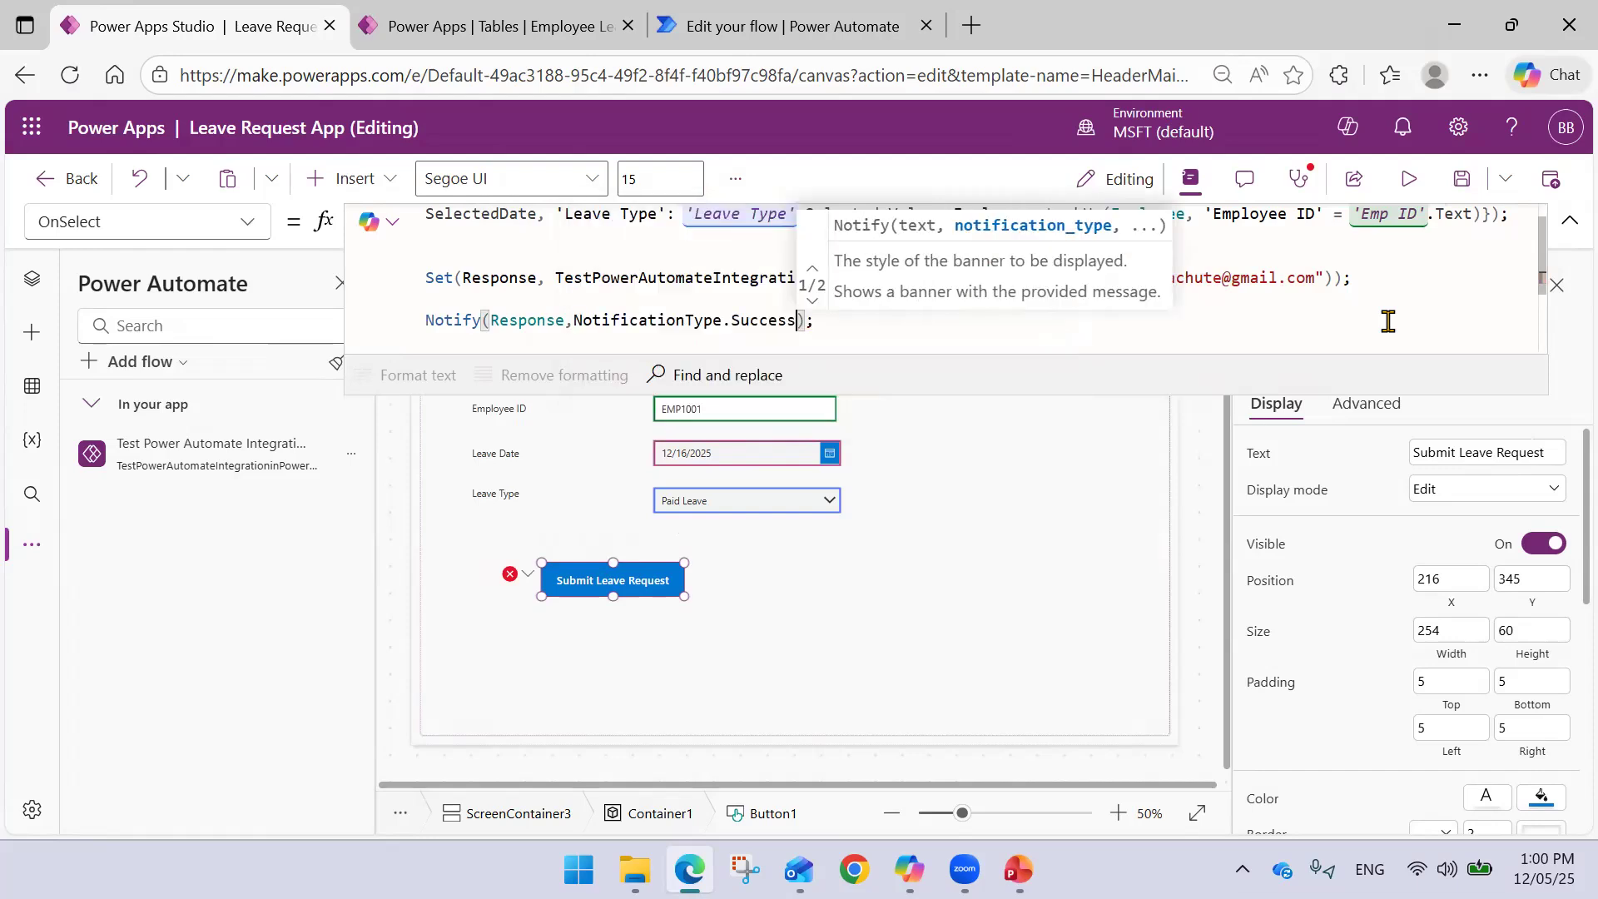
- Finish the Notify call with a 3000 ms duration and save the app
{"action": "type", "text": ","}
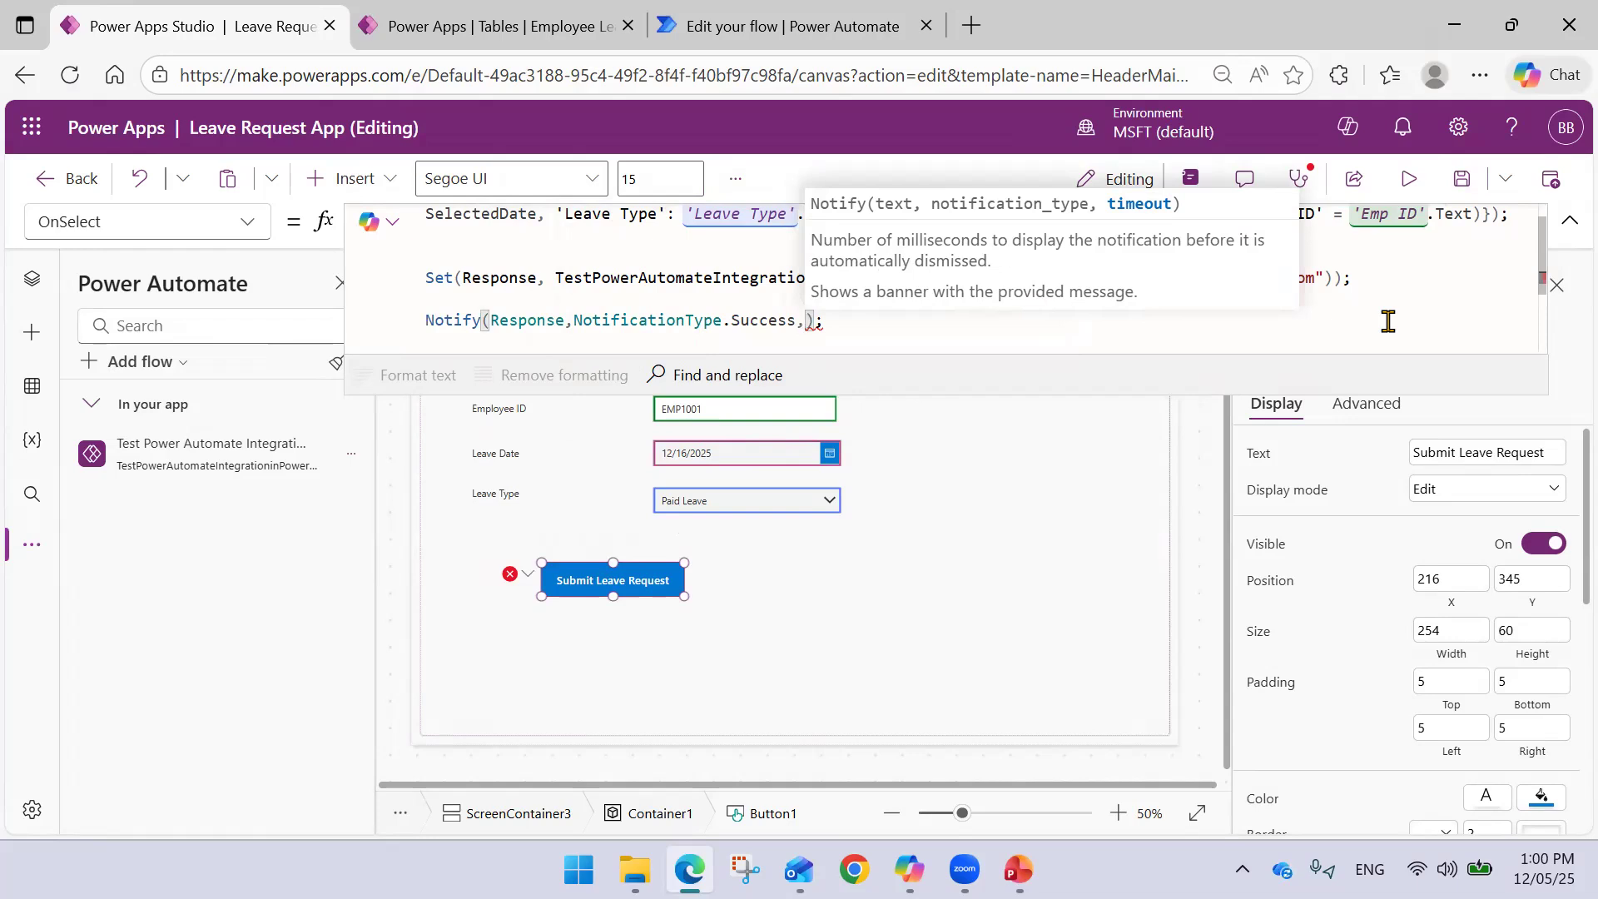
{"action": "type", "text": "100"}
{"action": "type", "text": "3000"}
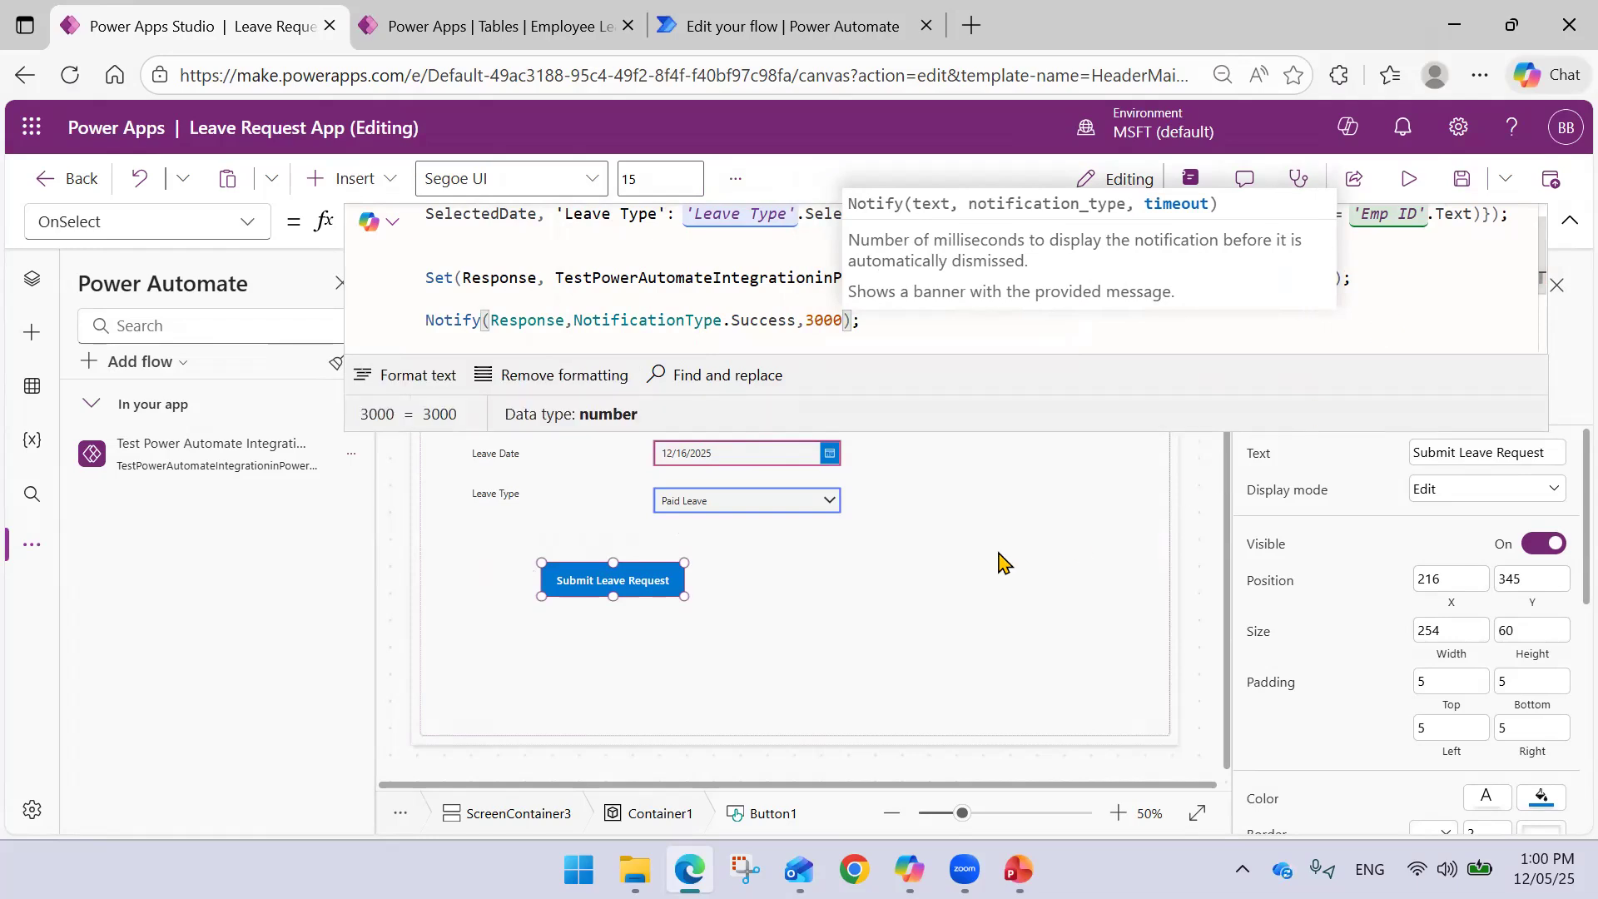
{"action": "left_click", "coordinate": [899, 561]}
{"action": "left_click", "coordinate": [1473, 183]}
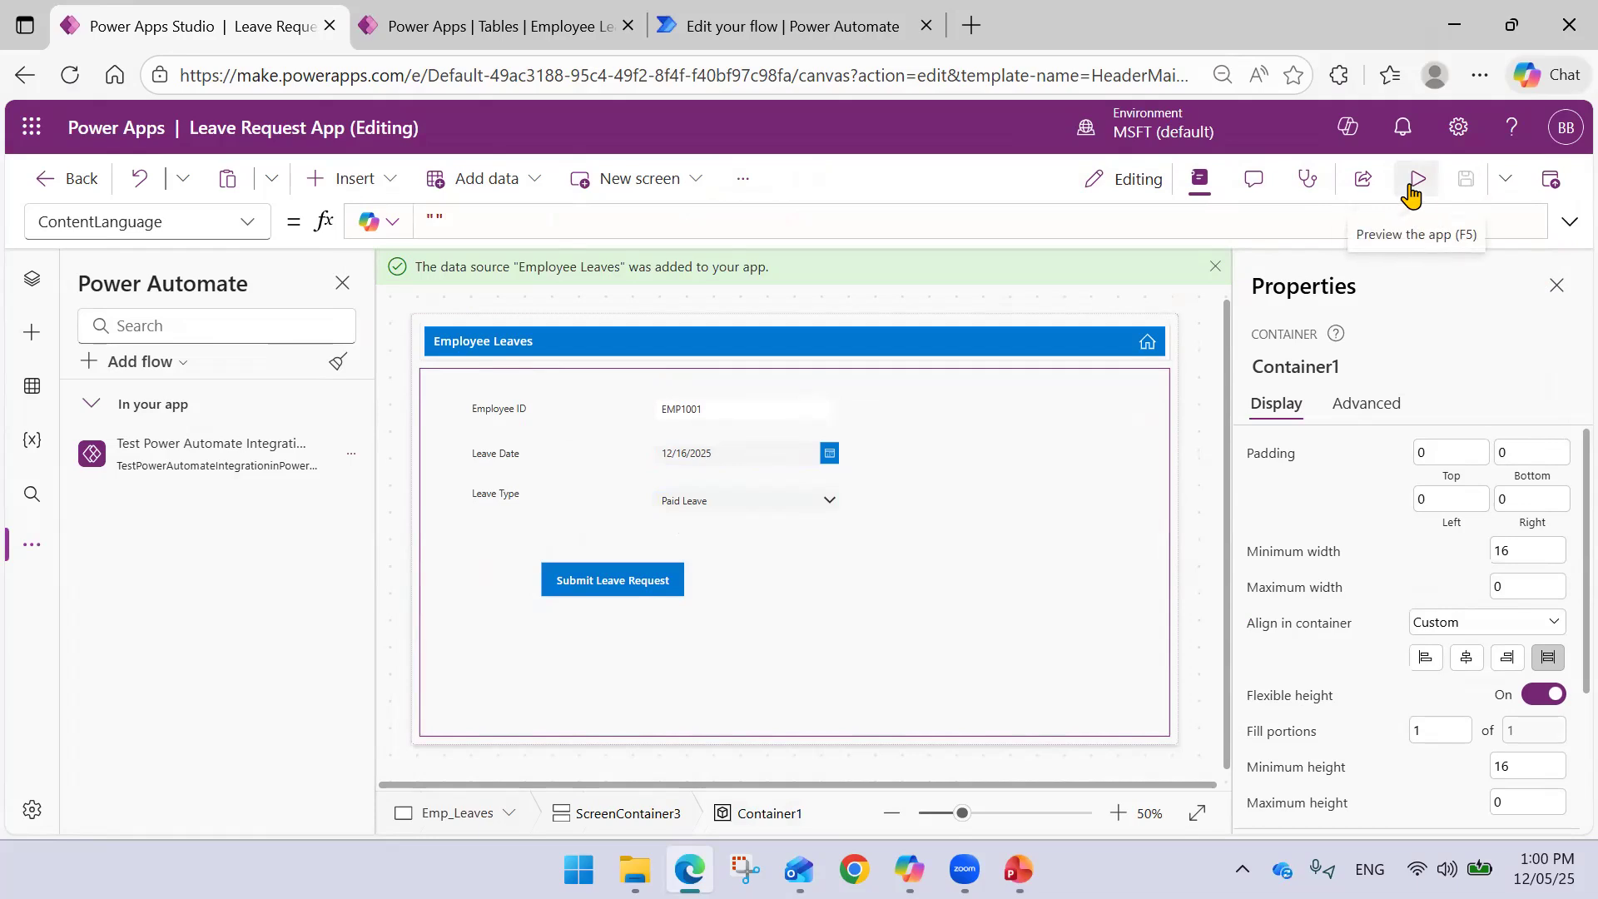
- Preview the app and submit a Paid Leave request for EMP1010 on 12/16/2025
{"action": "left_click", "coordinate": [1415, 180]}
{"action": "left_click", "coordinate": [670, 414]}
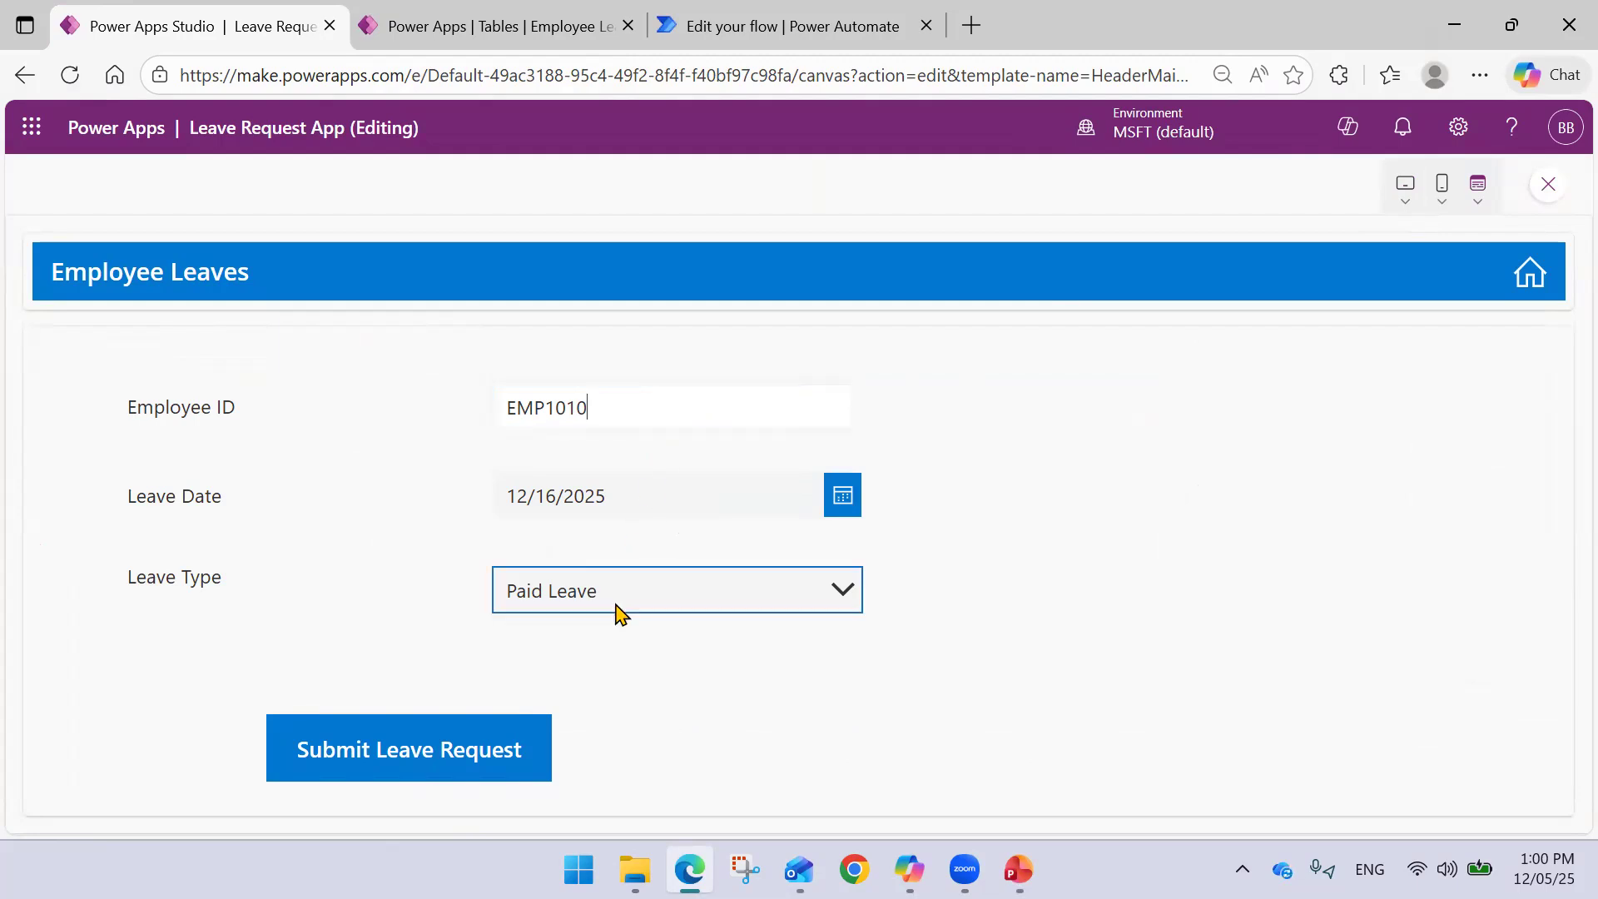
{"action": "left_click", "coordinate": [395, 749]}
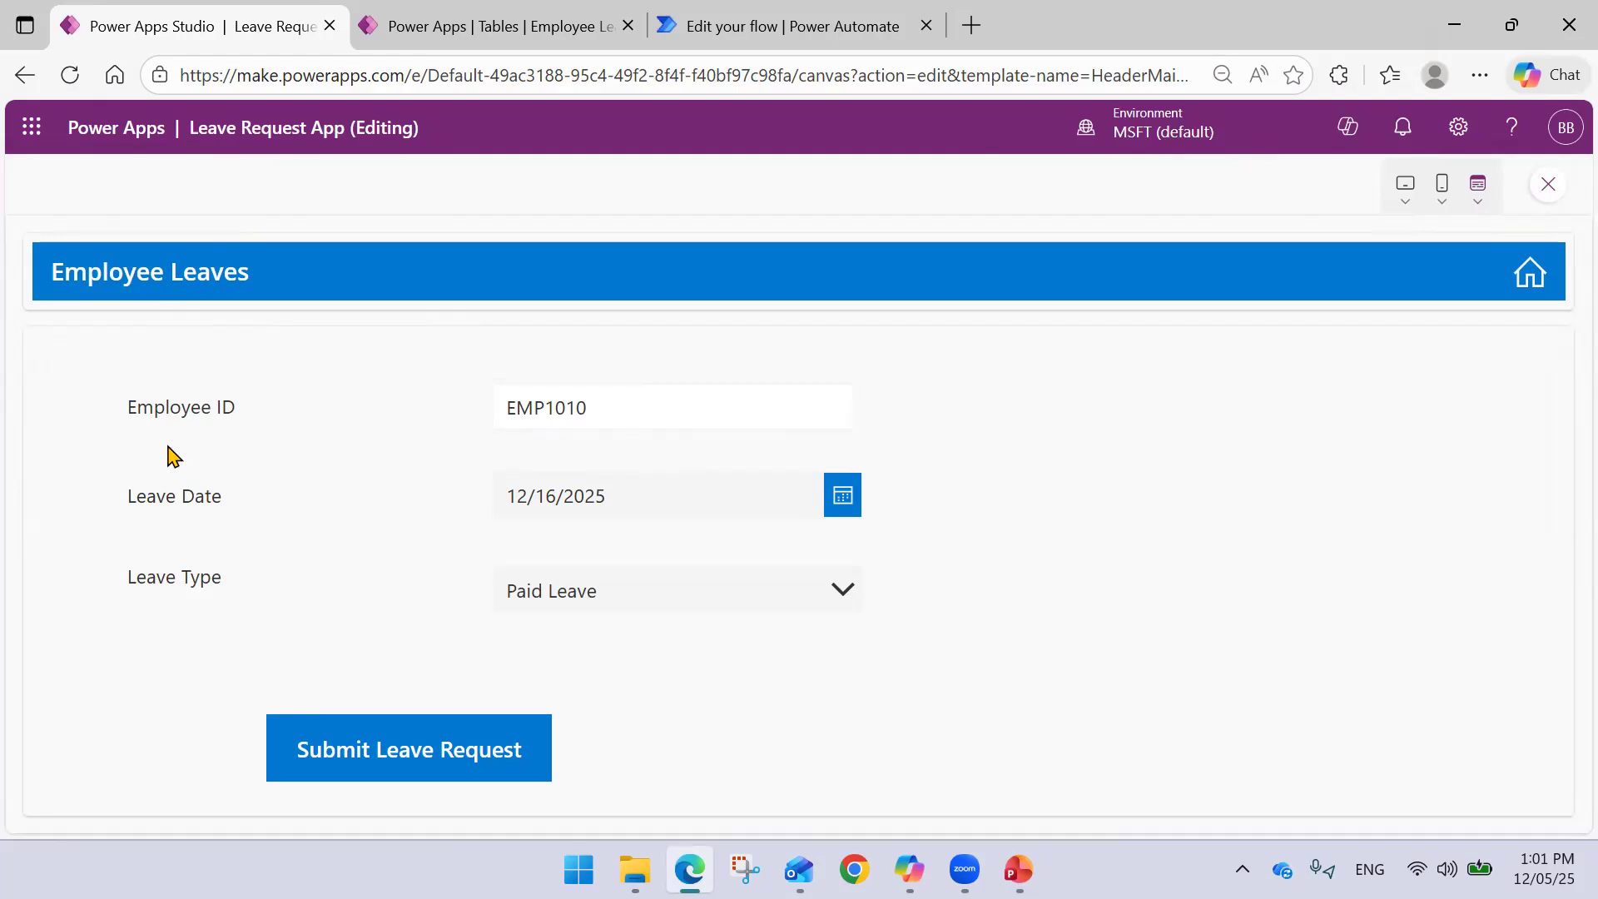
- Close the preview and inspect the Set and Notify lines of the button's OnSelect
{"action": "left_click", "coordinate": [1548, 184]}
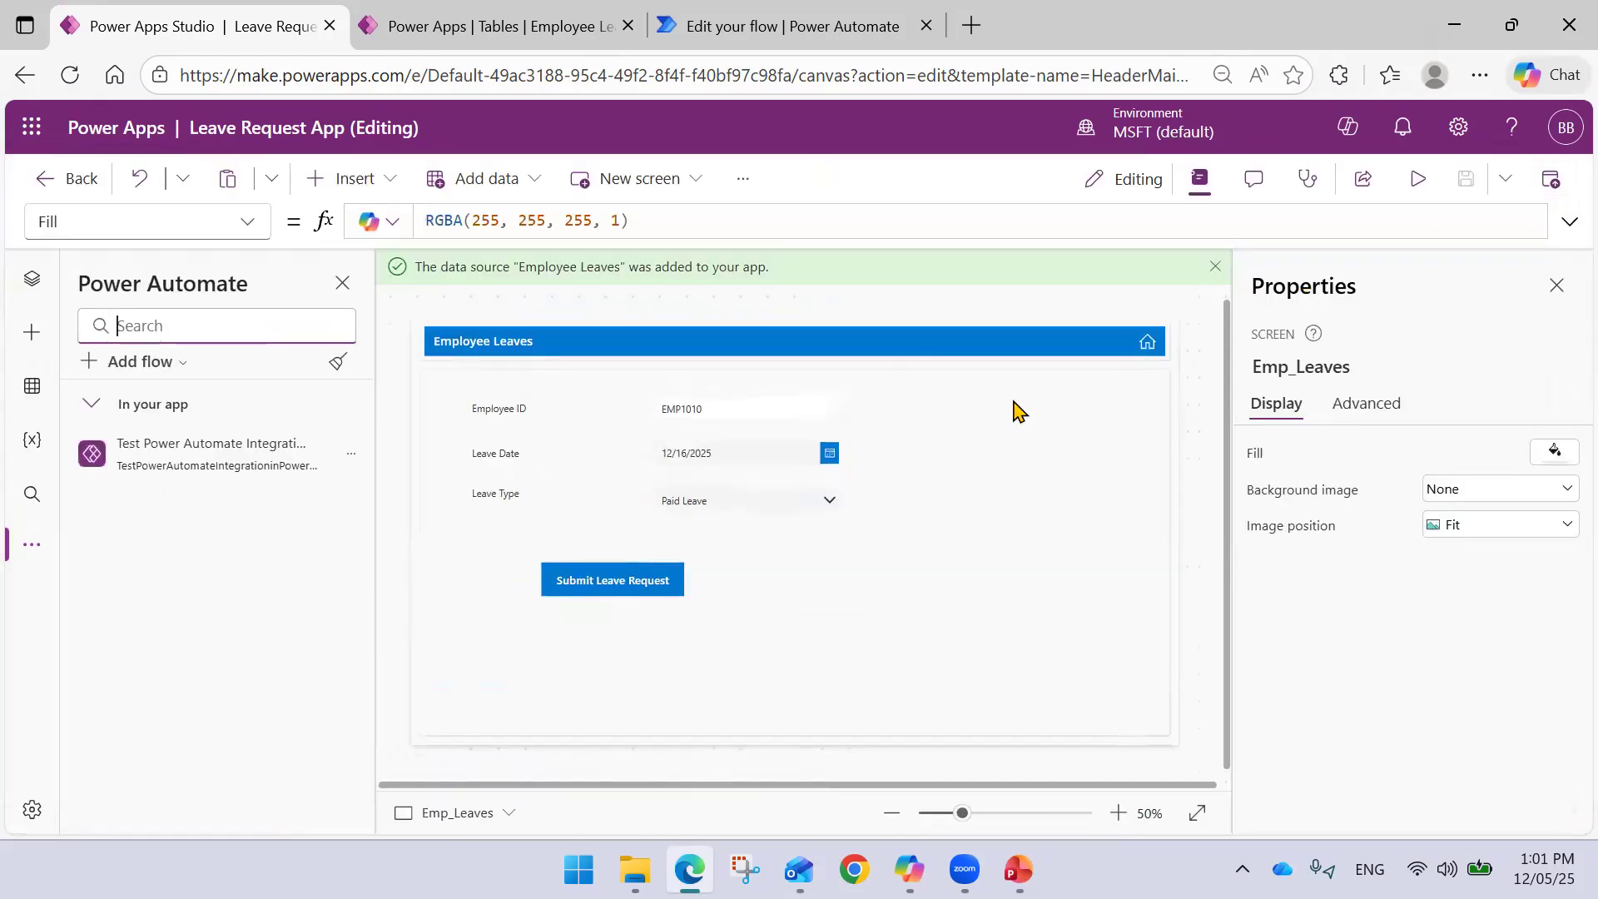
{"action": "left_click", "coordinate": [647, 588]}
{"action": "left_click", "coordinate": [1568, 221]}
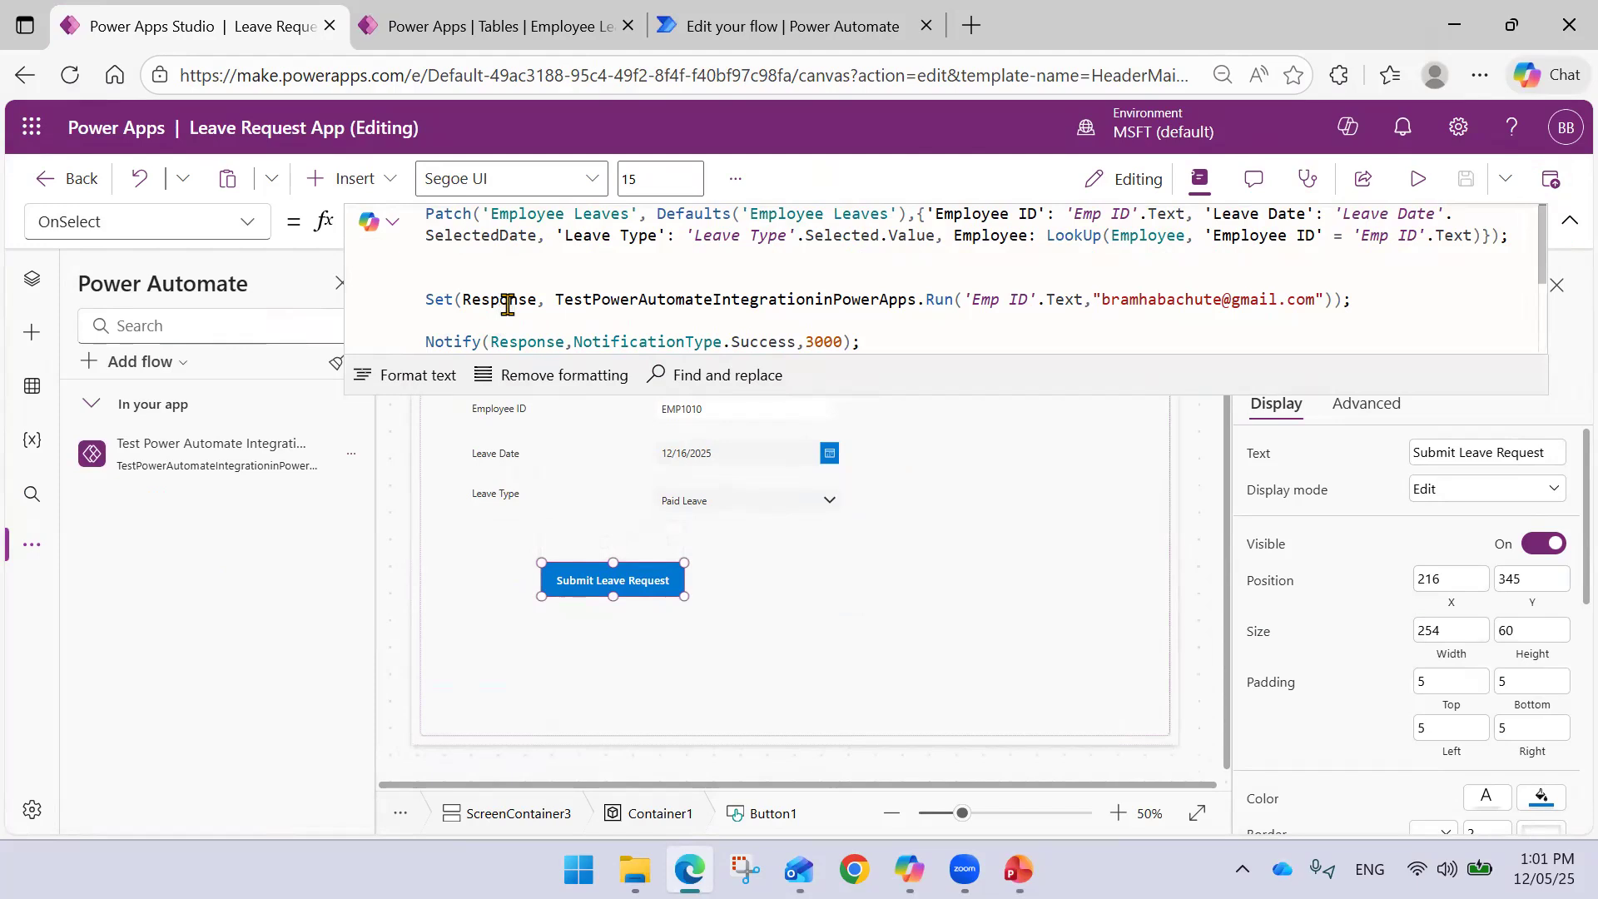
{"action": "left_click", "coordinate": [491, 342]}
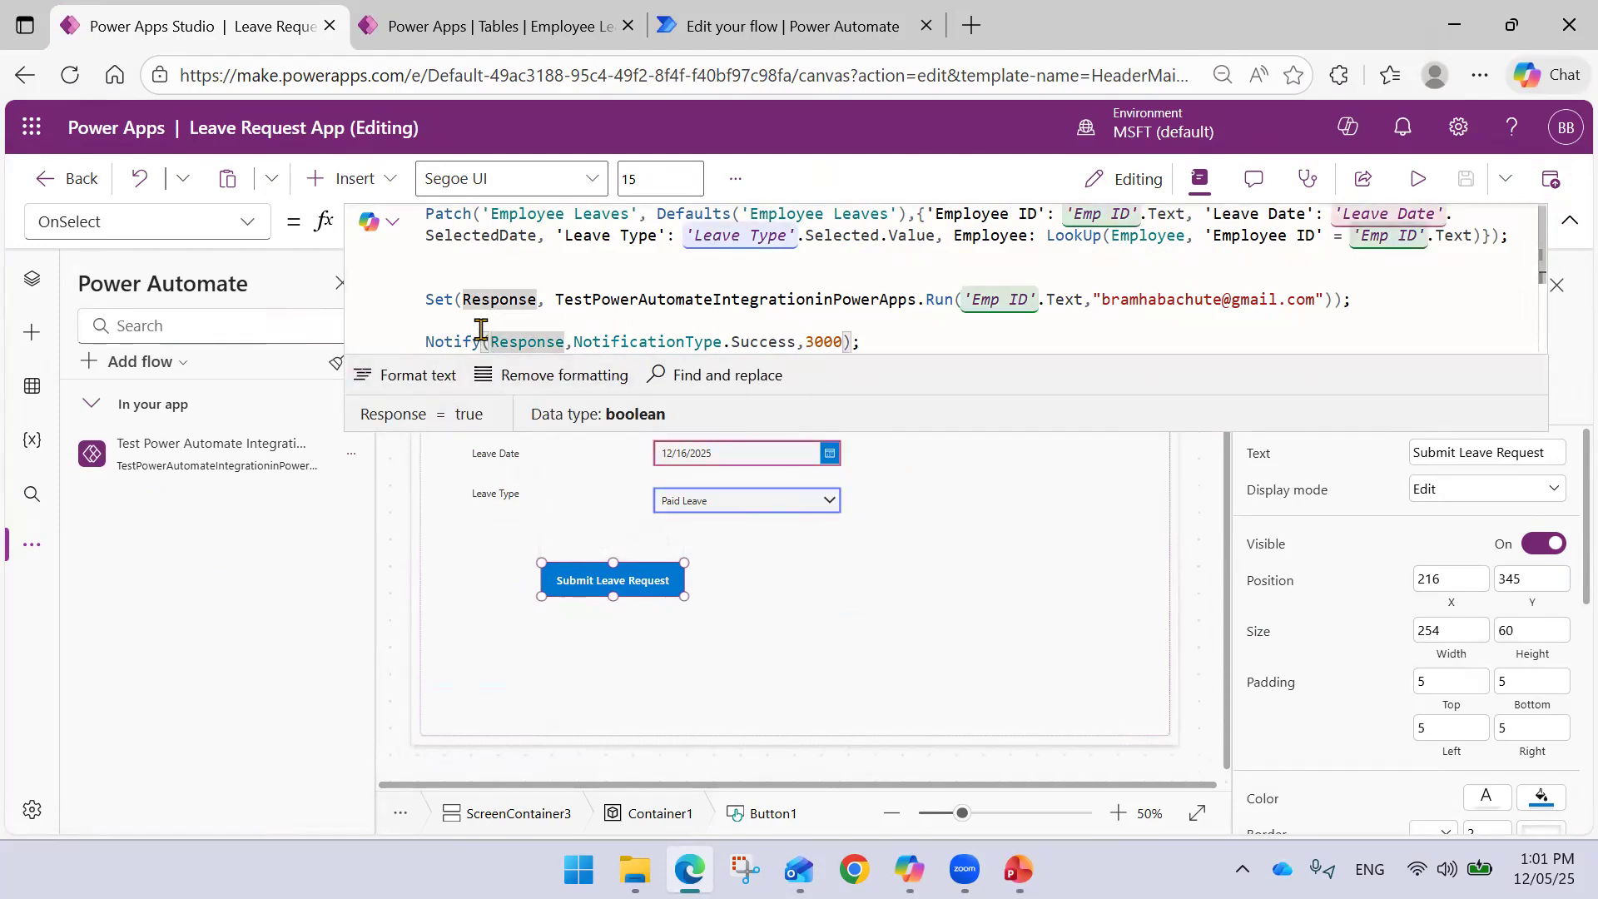
{"action": "left_click", "coordinate": [466, 304]}
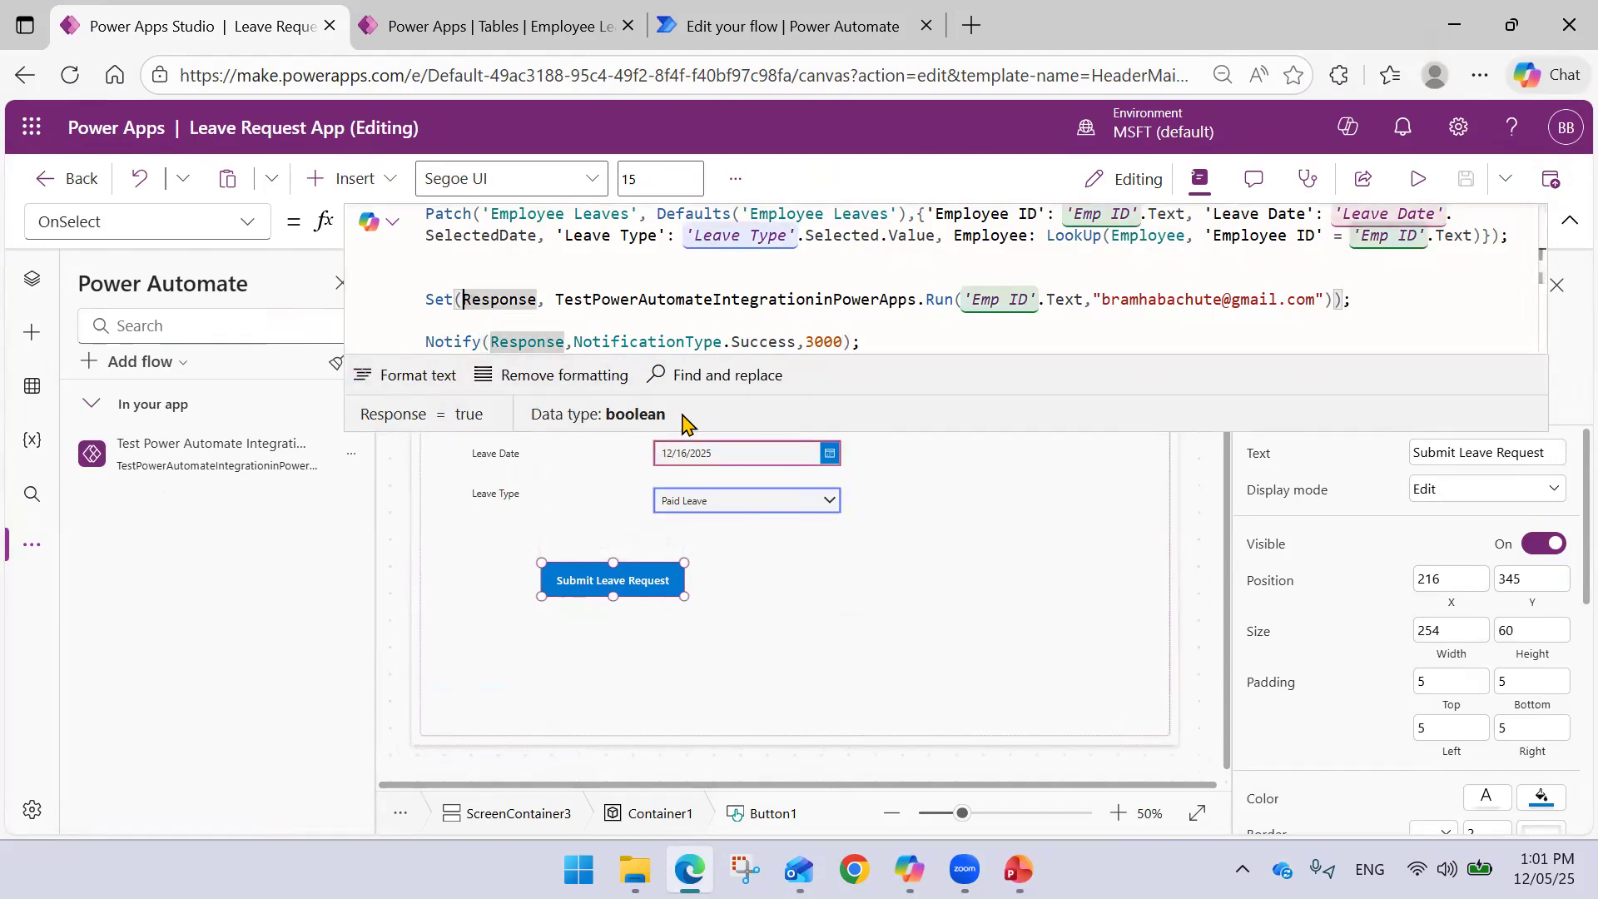
{"action": "type", "text": "i"}
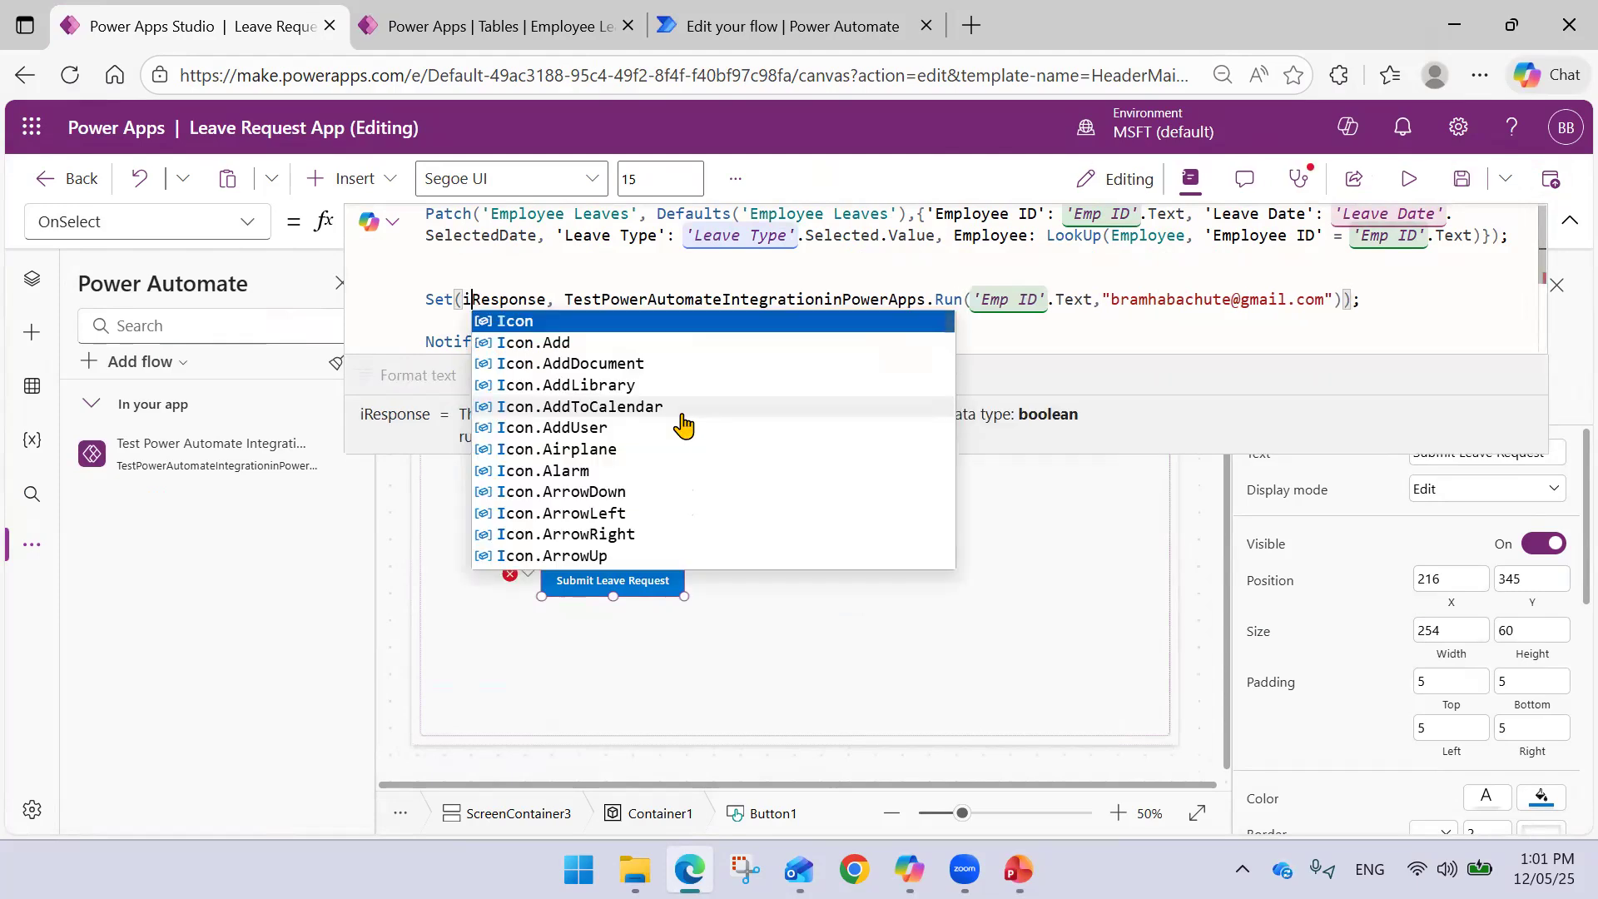
{"action": "key", "text": "BackSpace"}
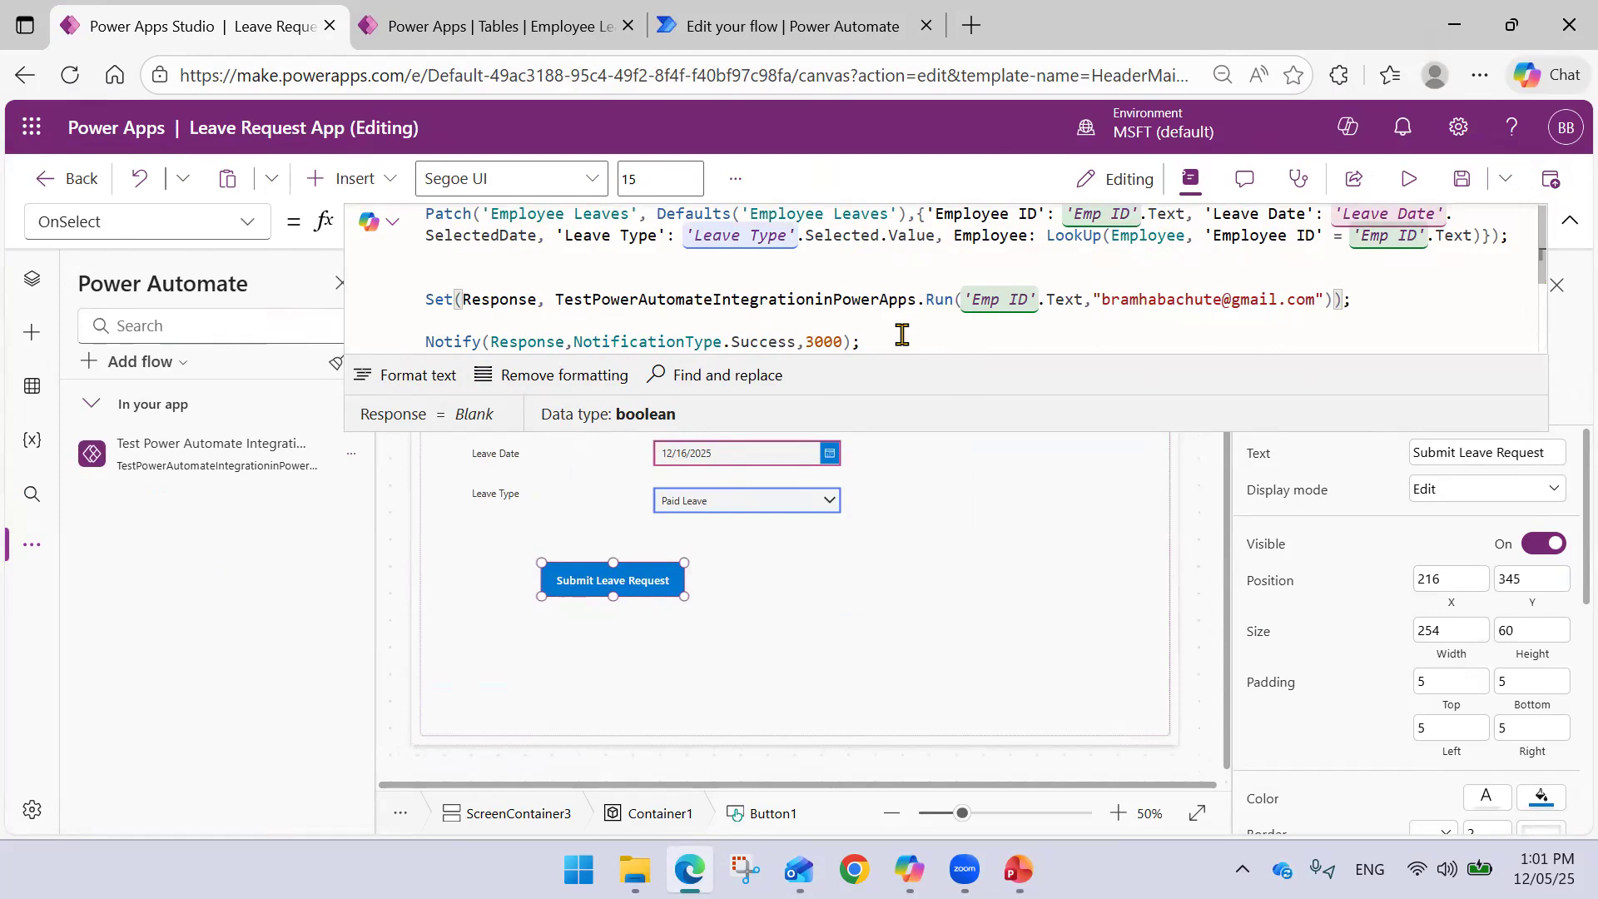
- Review the full OnSelect formula again, then go to the Power Automate flow tab
{"action": "left_click_drag", "start_coordinate": [923, 341], "coordinate": [419, 298]}
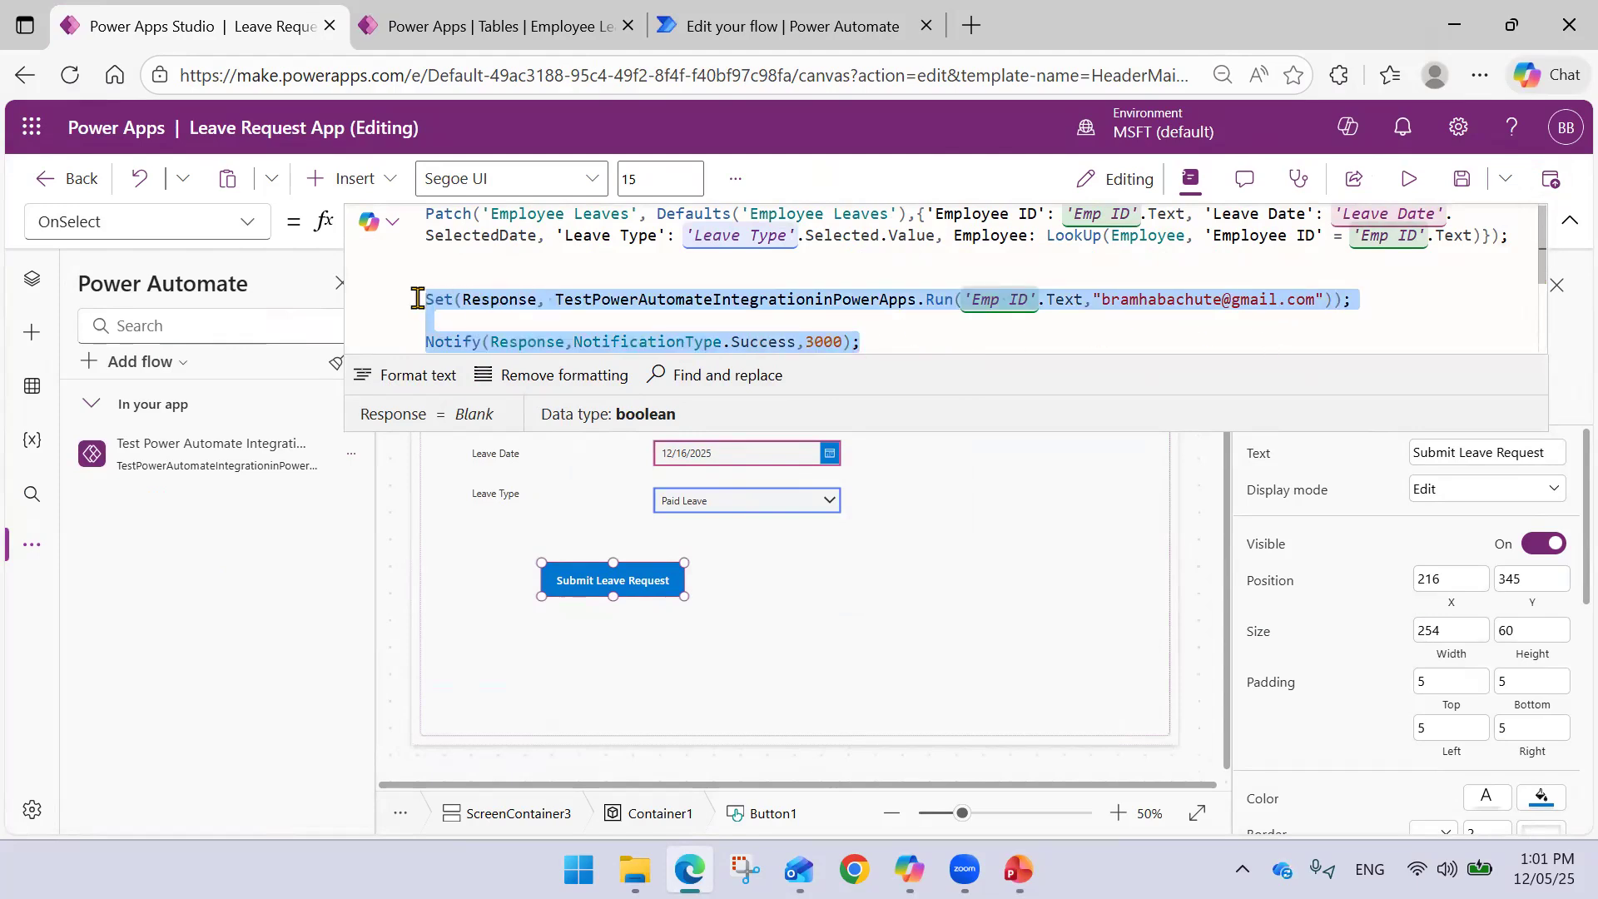
{"action": "left_click_drag", "start_coordinate": [873, 341], "coordinate": [419, 298]}
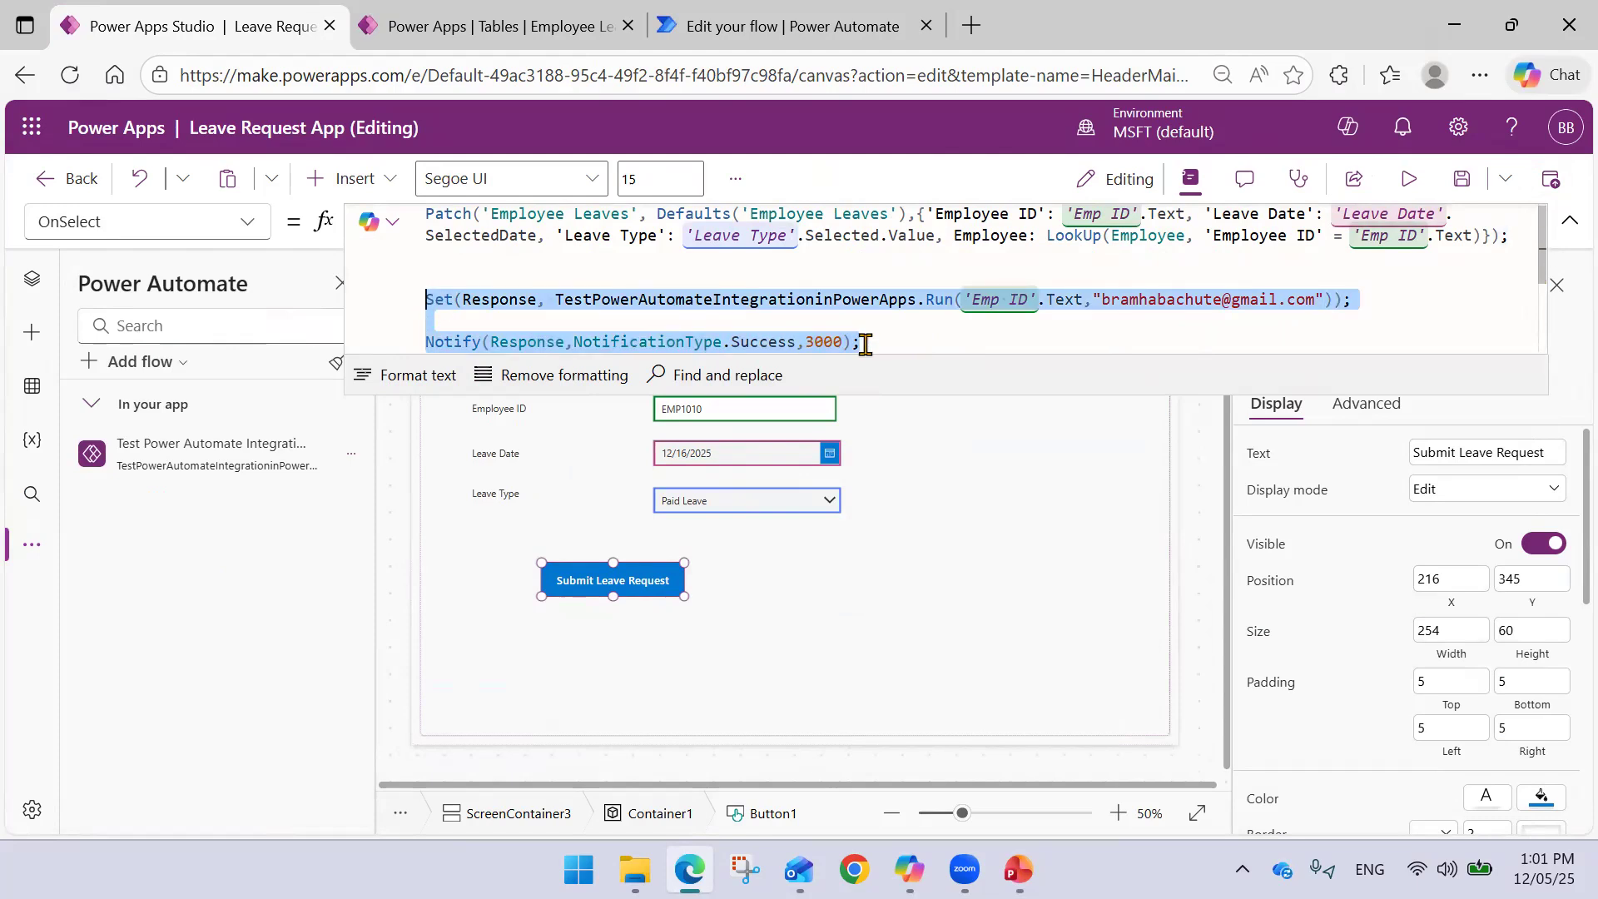
{"action": "left_click", "coordinate": [895, 421]}
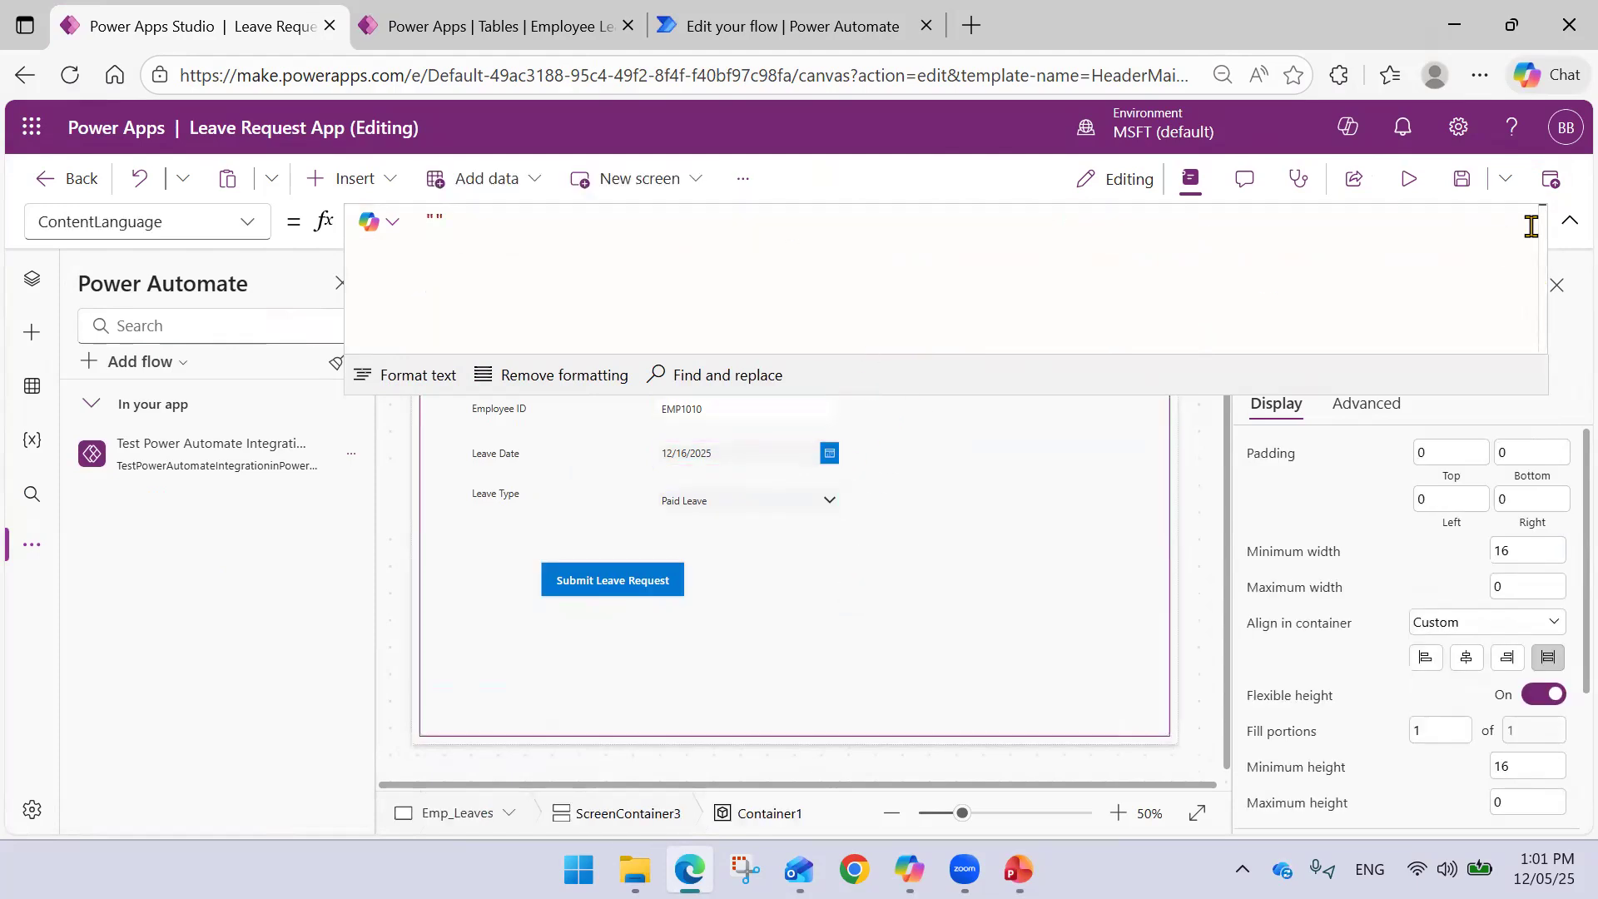
{"action": "left_click", "coordinate": [1569, 220]}
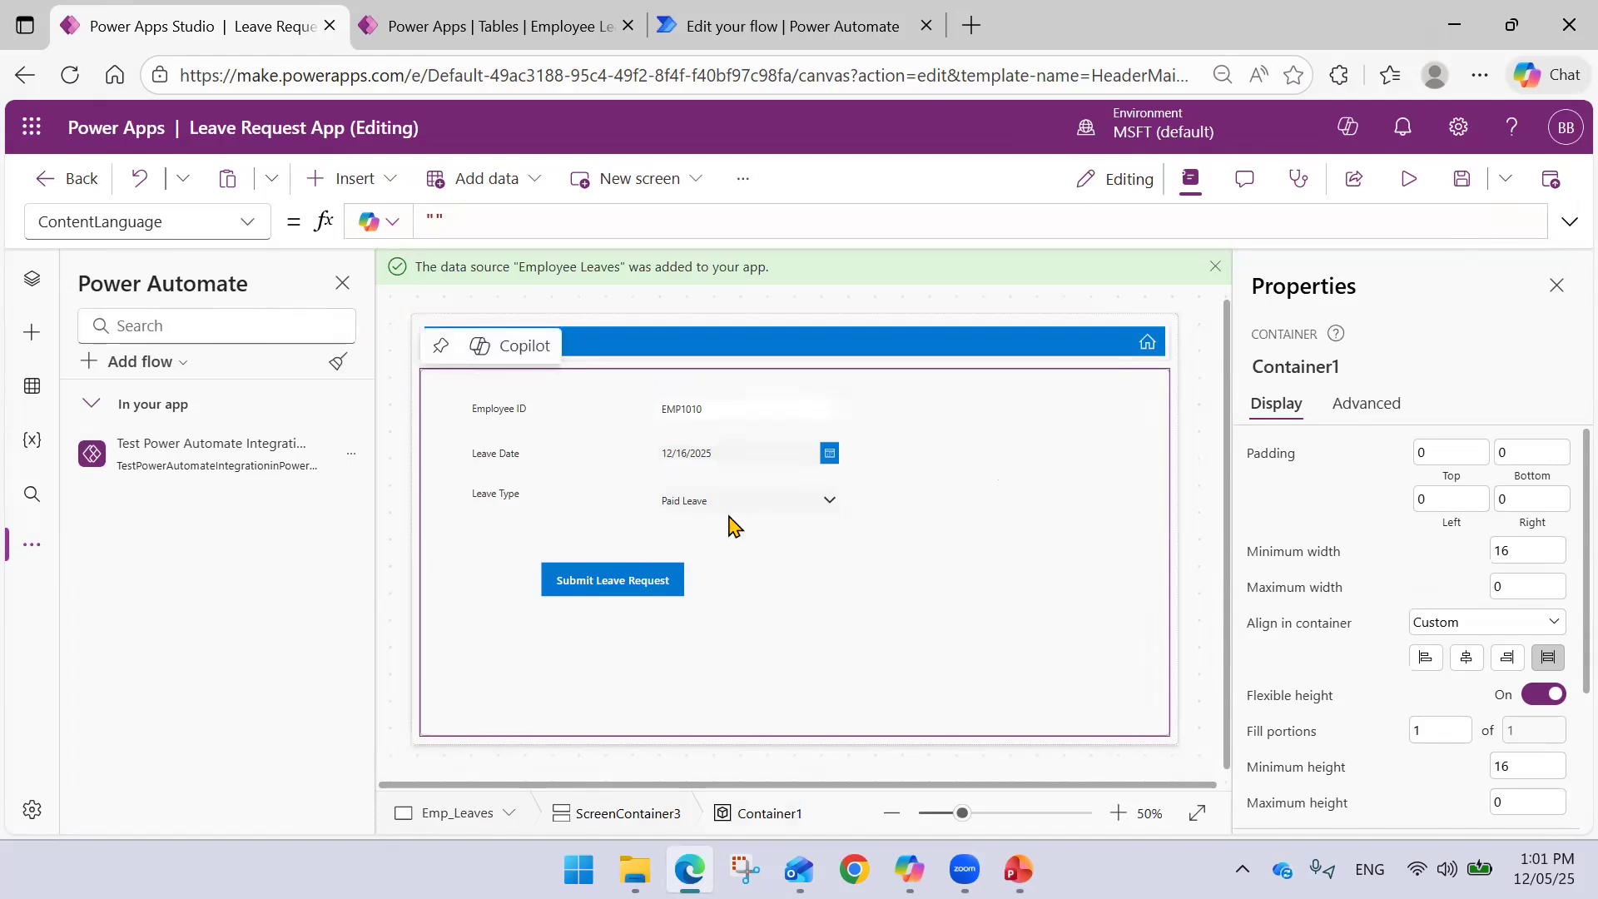
{"action": "left_click", "coordinate": [663, 580]}
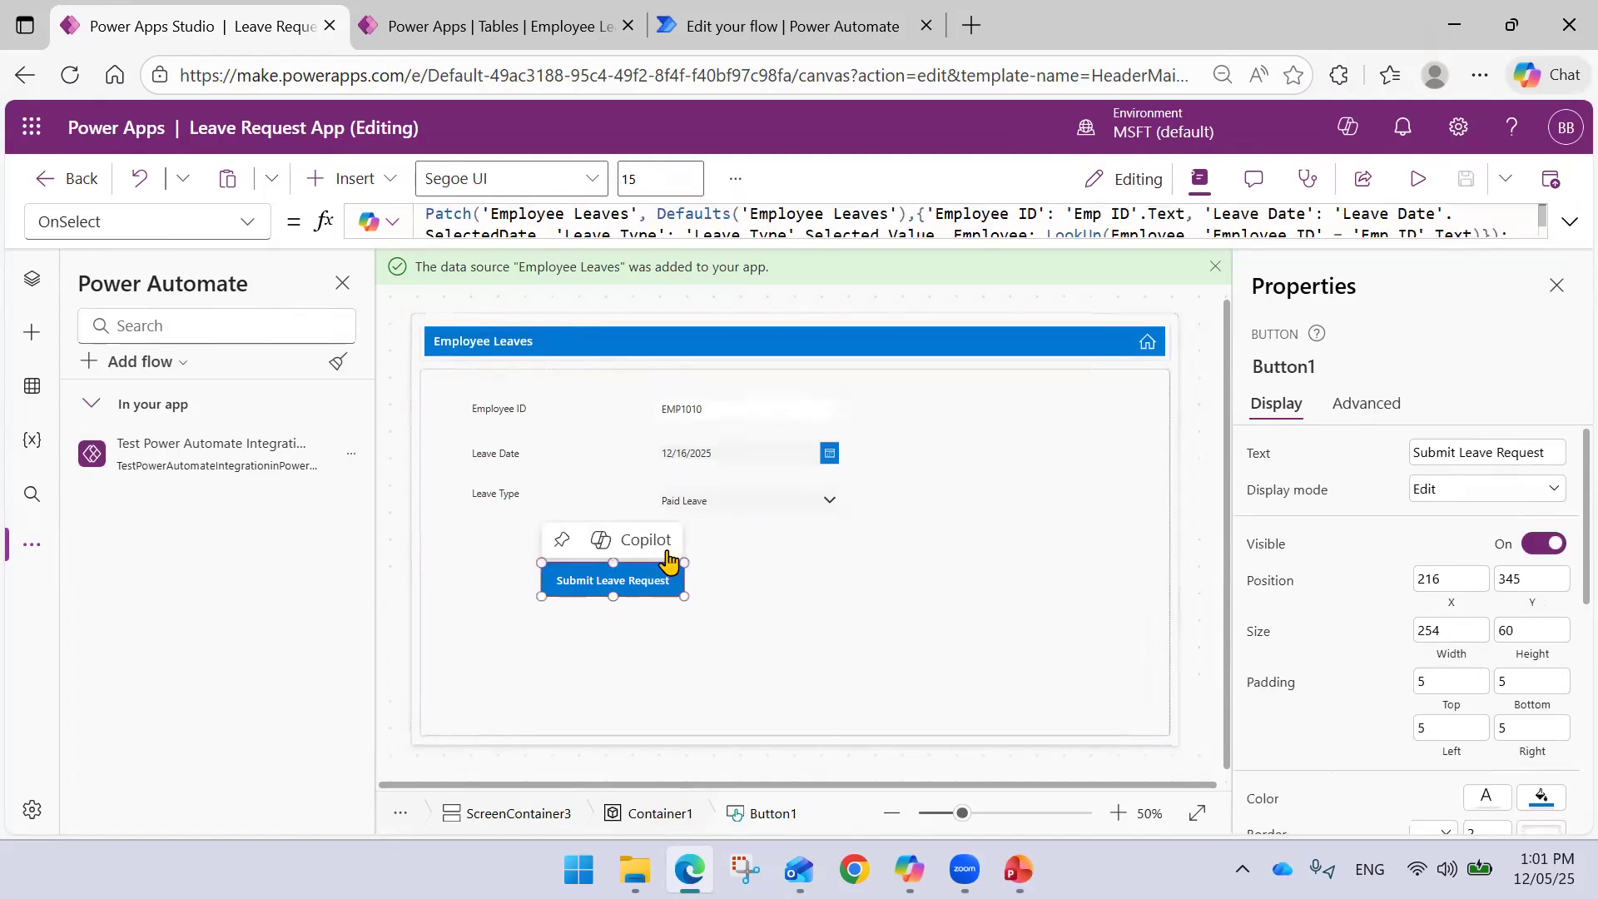
{"action": "left_click", "coordinate": [1570, 221]}
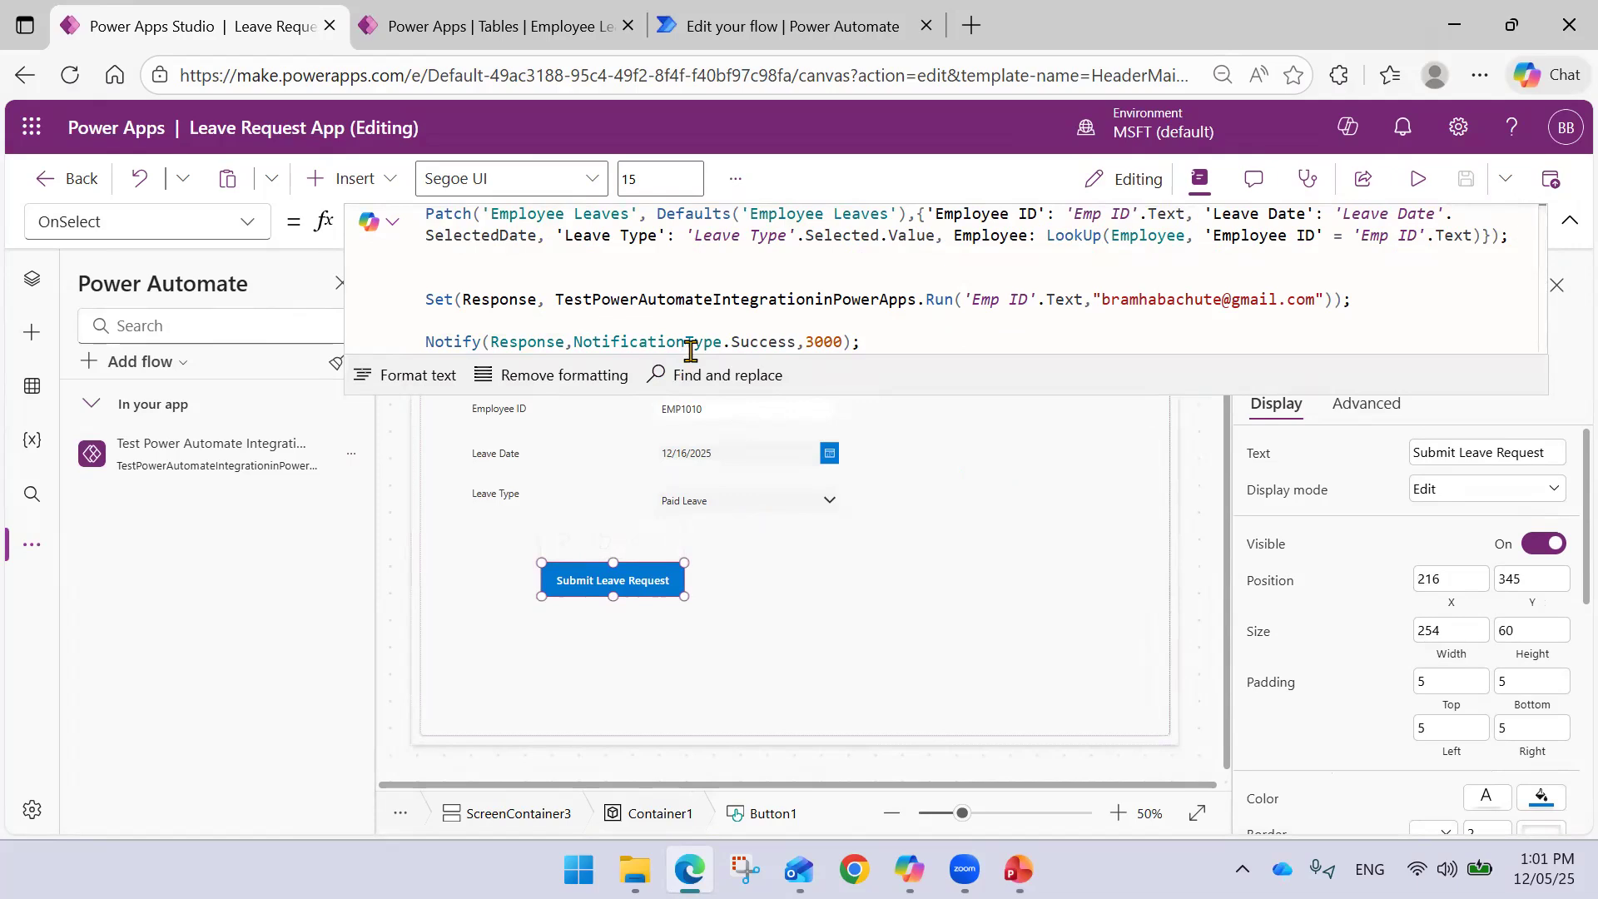
{"action": "scroll", "coordinate": [454, 323], "scroll_direction": "down", "scroll_amount": 1}
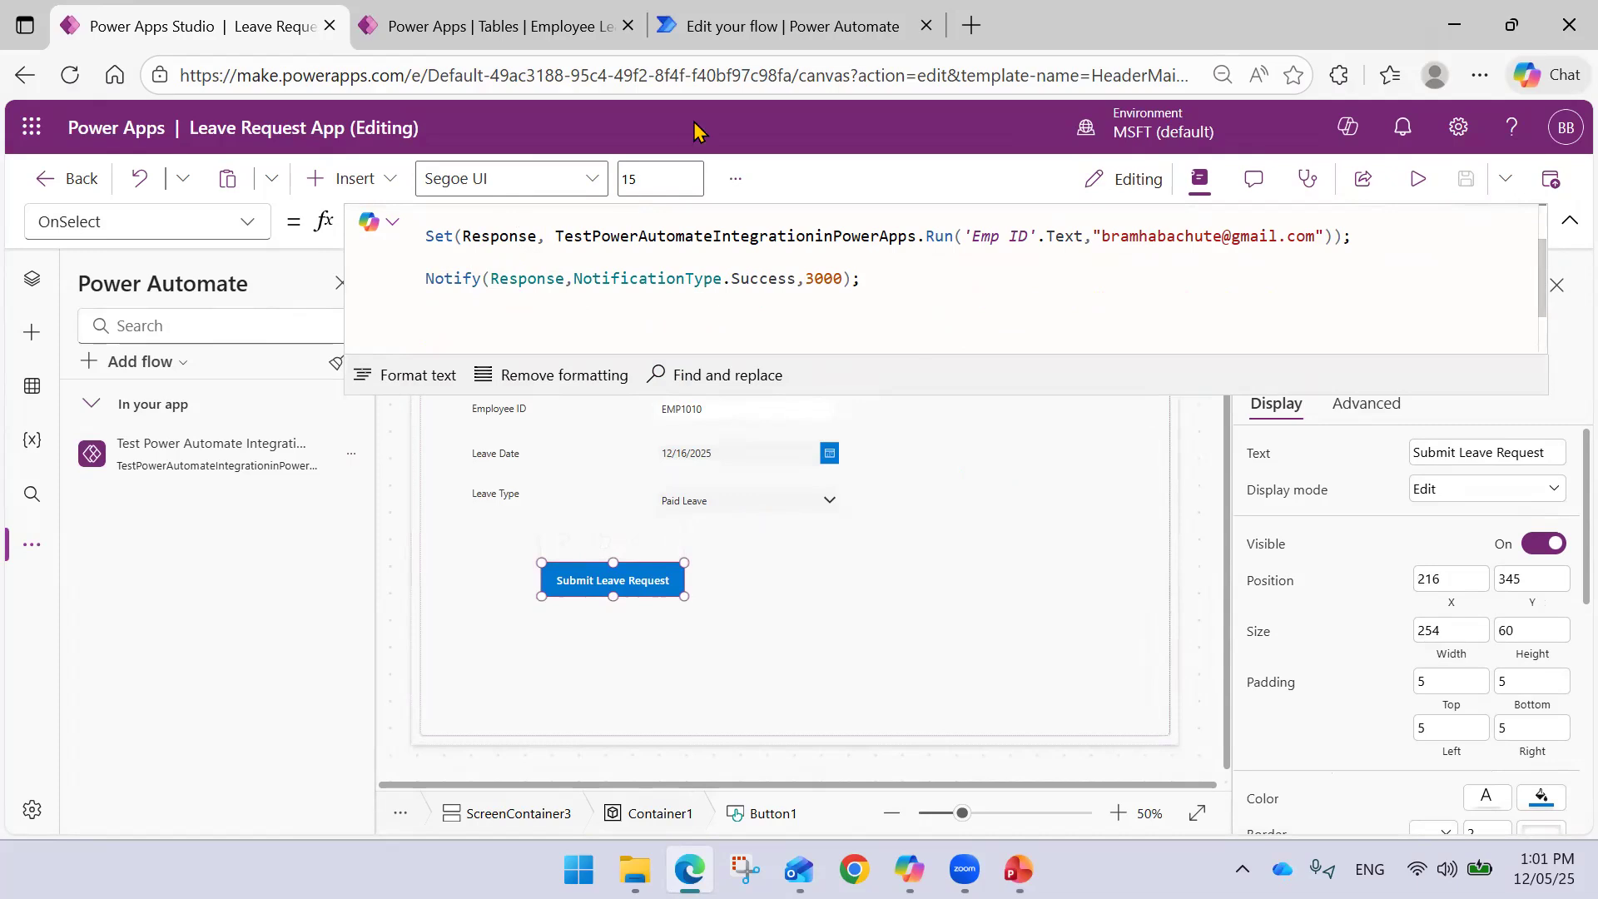
{"action": "left_click", "coordinate": [764, 33]}
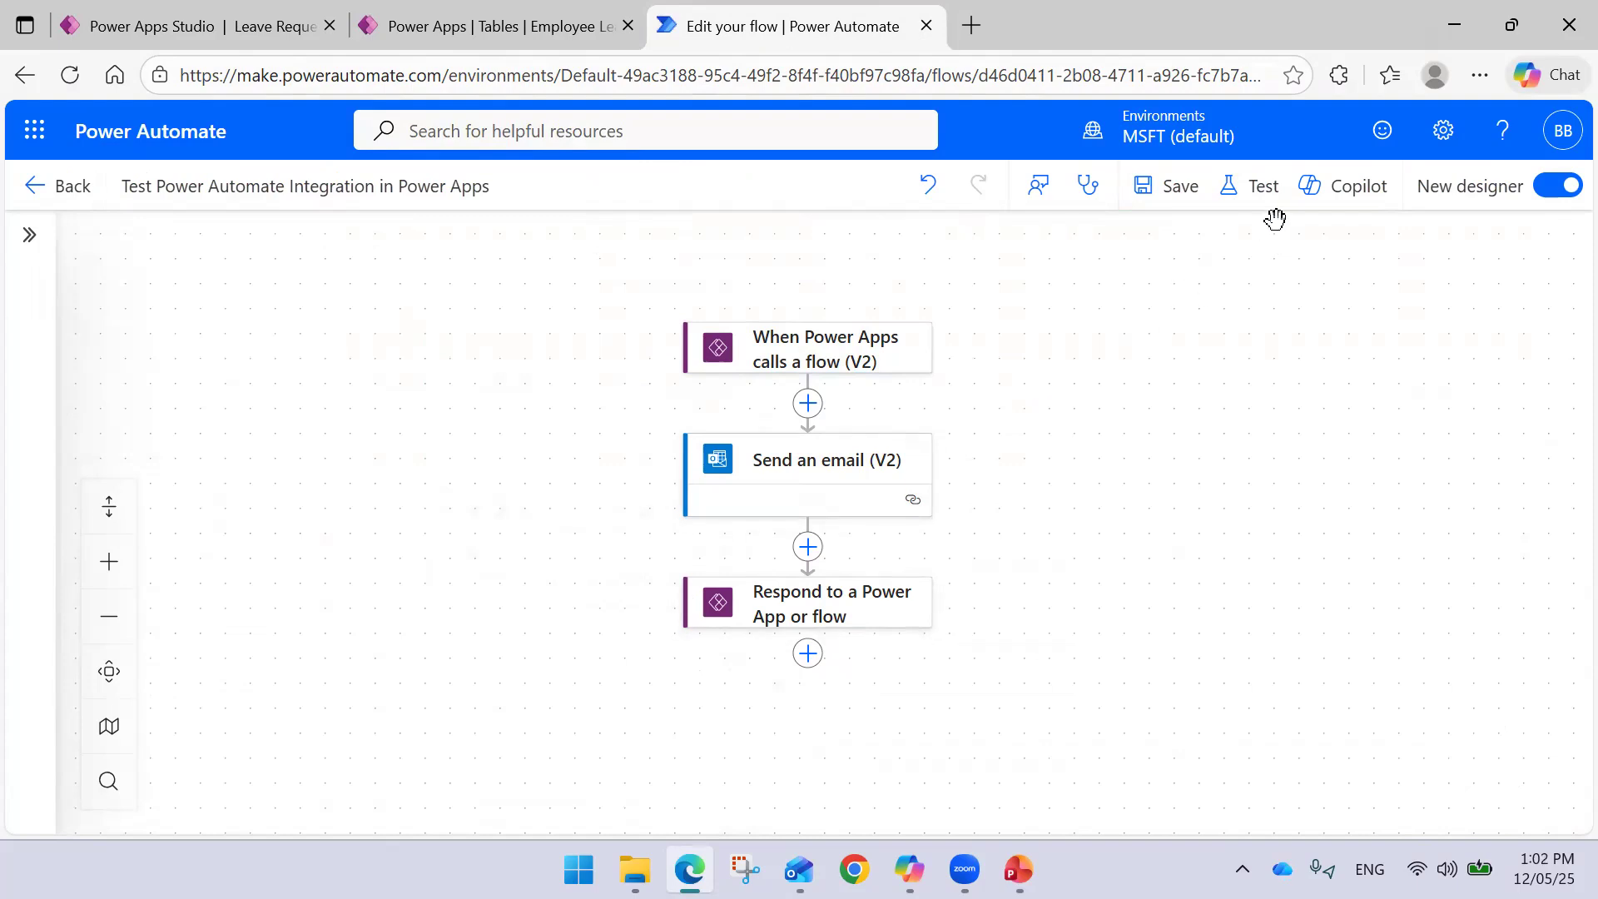
- Open the latest run and inspect the respond step: status 200, message 'Email has been sent'
{"action": "left_click", "coordinate": [83, 191]}
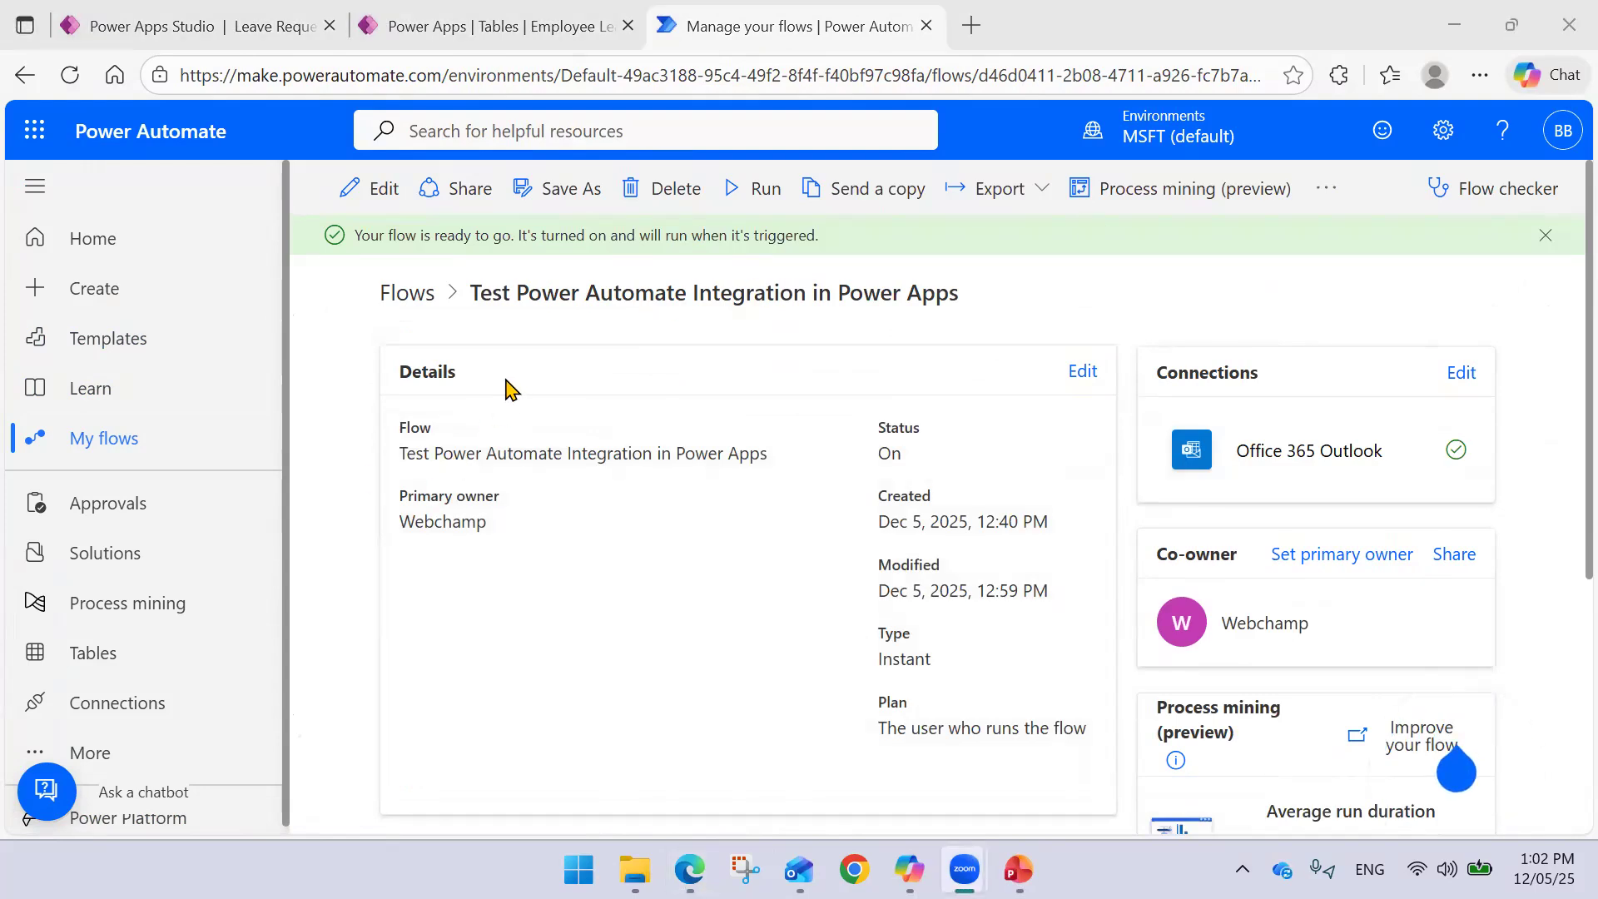
{"action": "scroll", "coordinate": [813, 422], "scroll_direction": "down", "scroll_amount": 5}
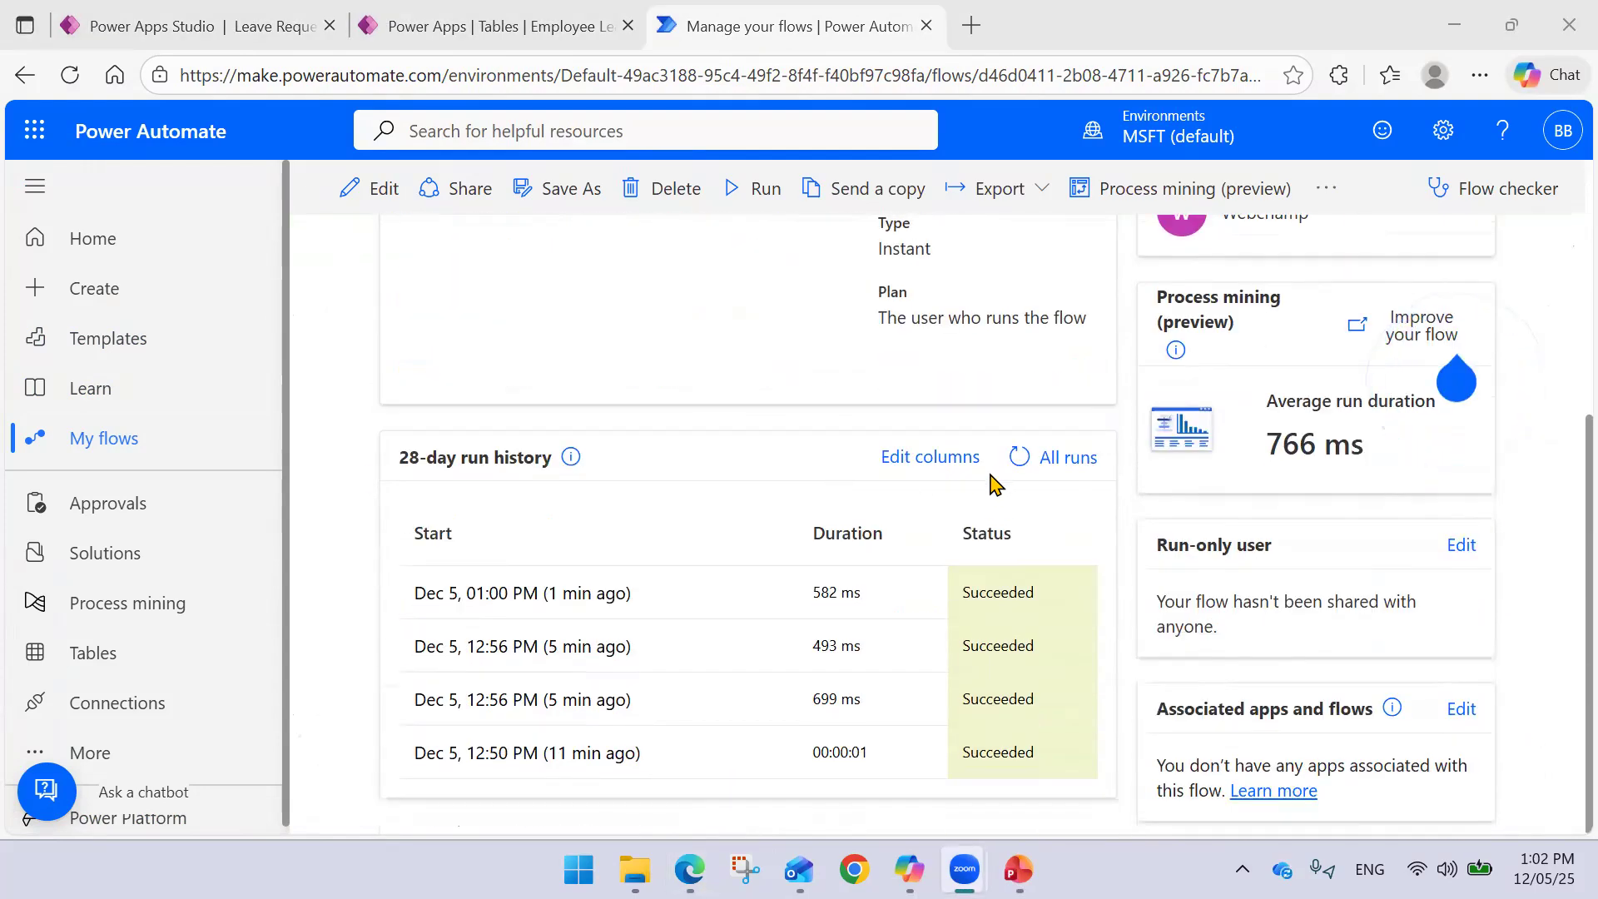
{"action": "left_click", "coordinate": [552, 594]}
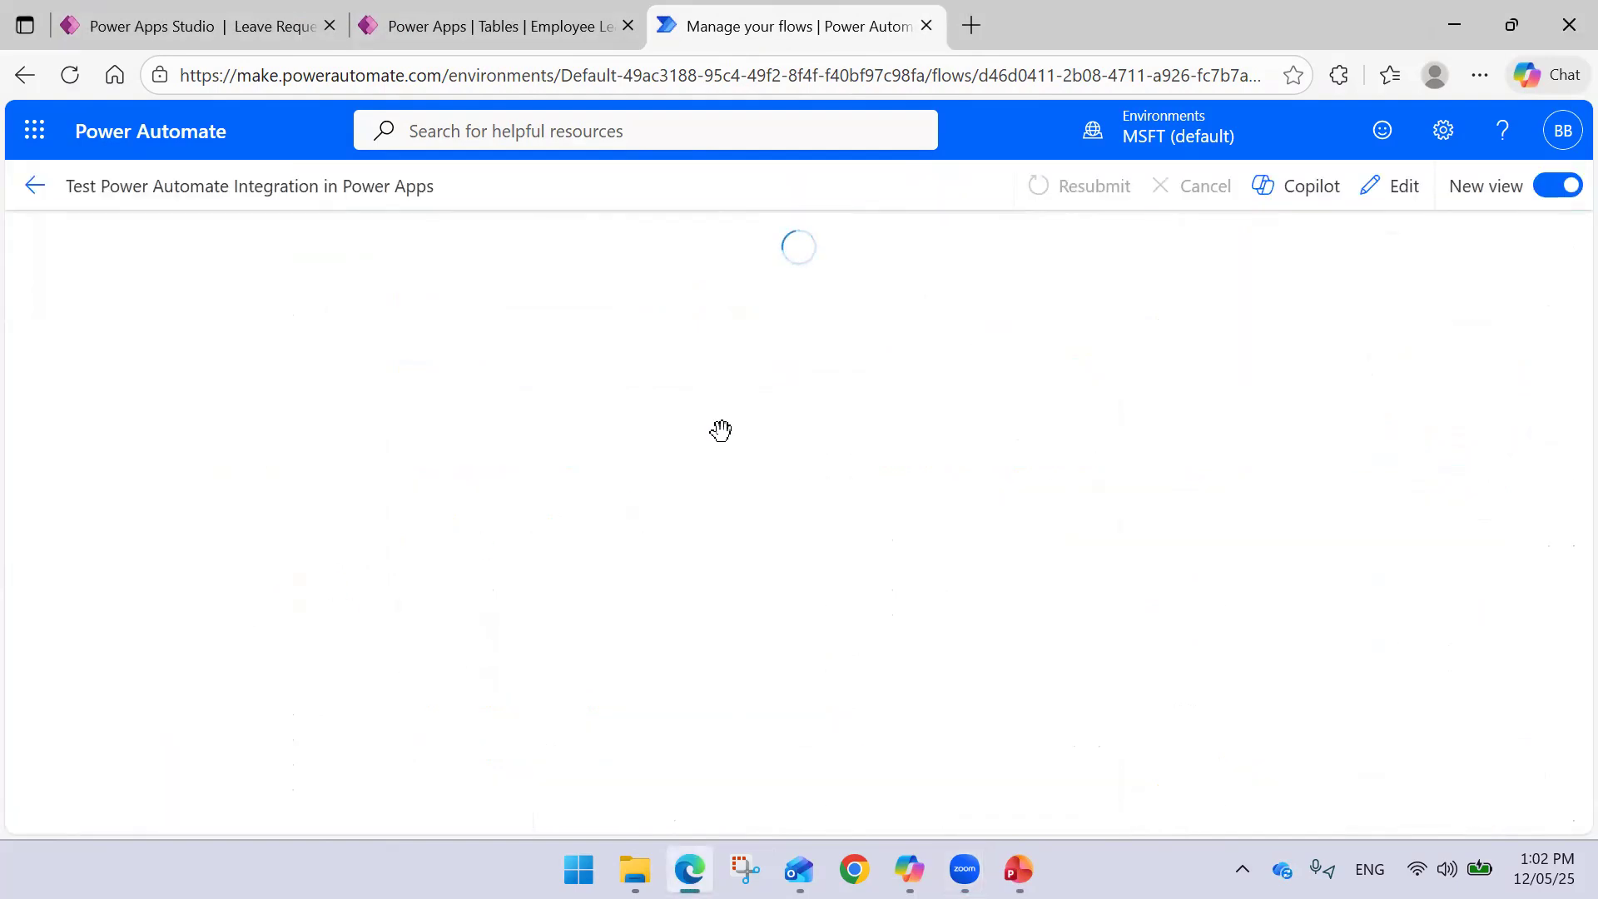
{"action": "left_click", "coordinate": [778, 553]}
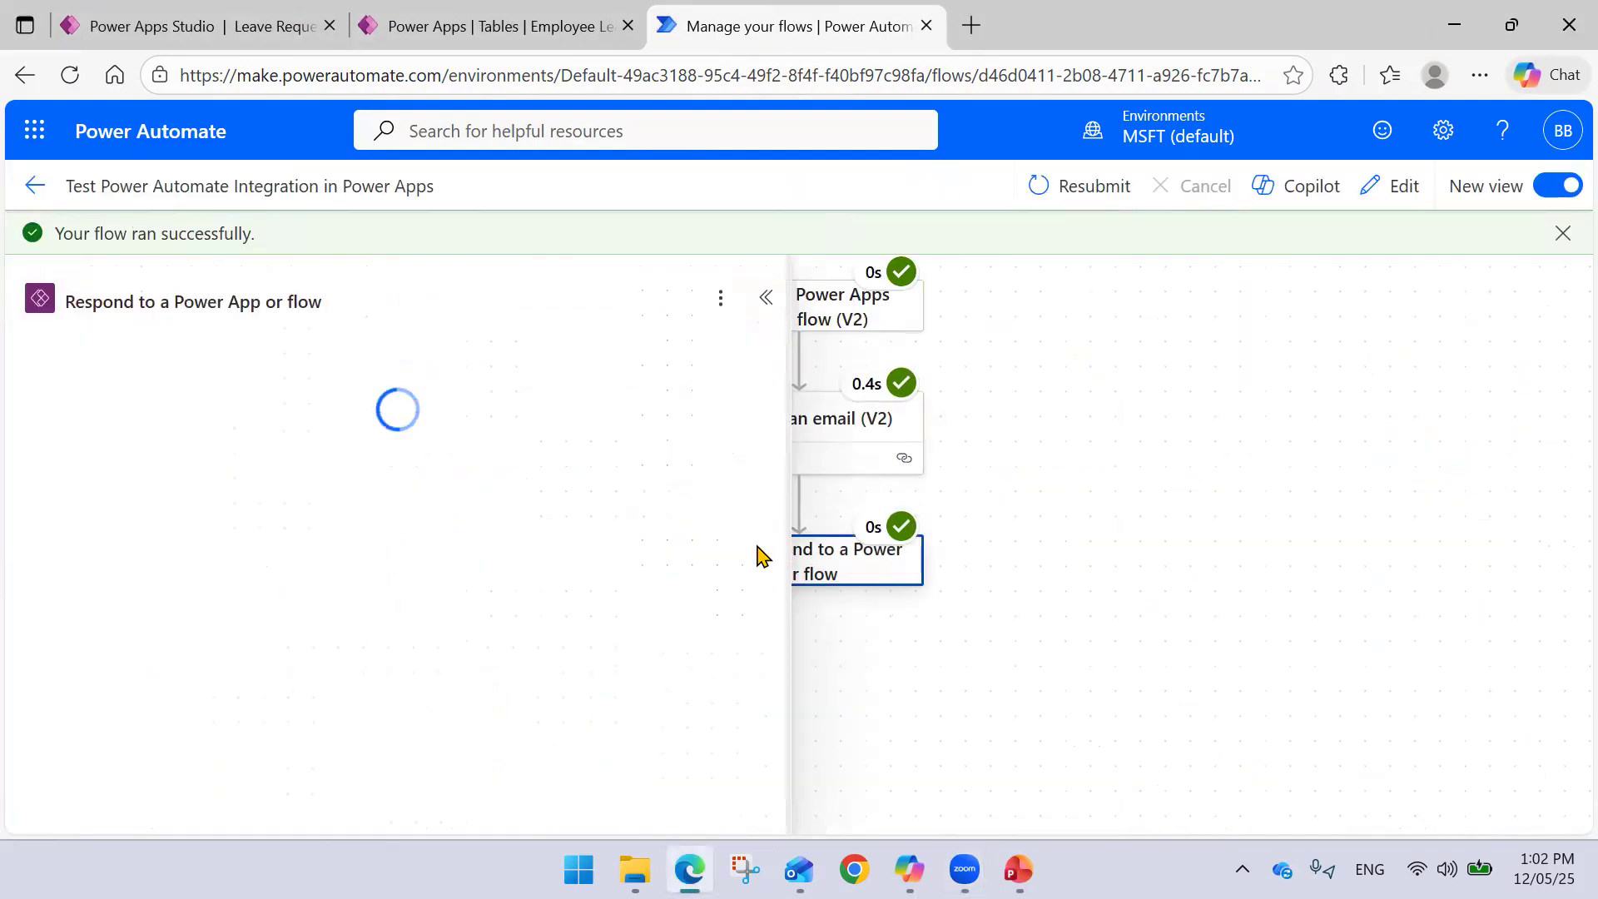
{"action": "left_click_drag", "start_coordinate": [1080, 553], "coordinate": [1226, 510]}
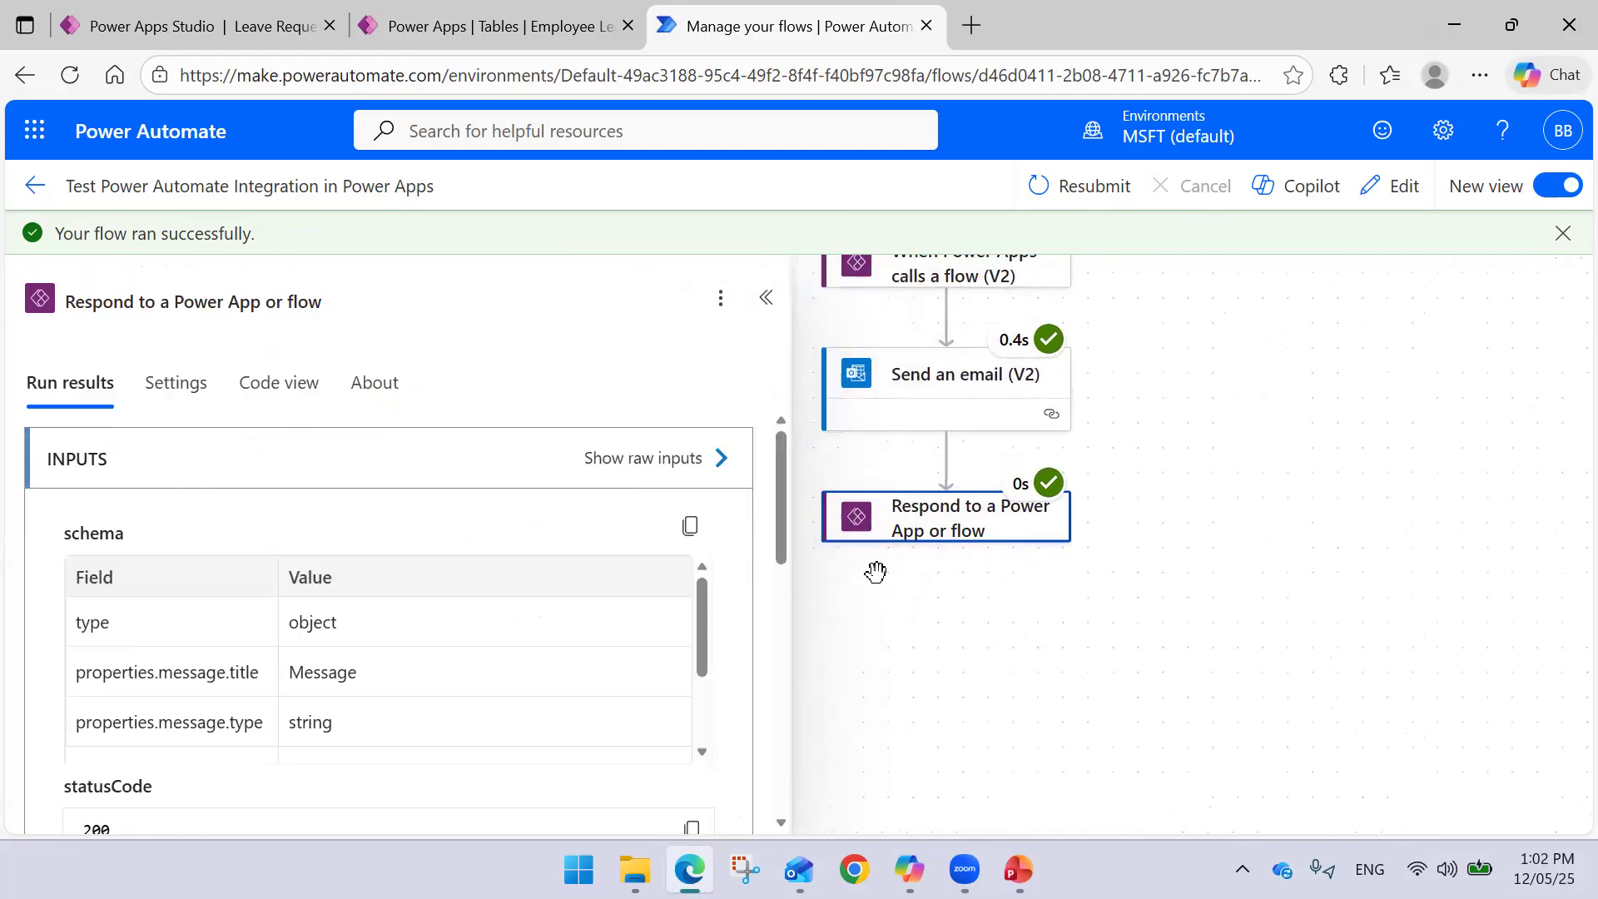
{"action": "scroll", "coordinate": [407, 557], "scroll_direction": "down", "scroll_amount": 2}
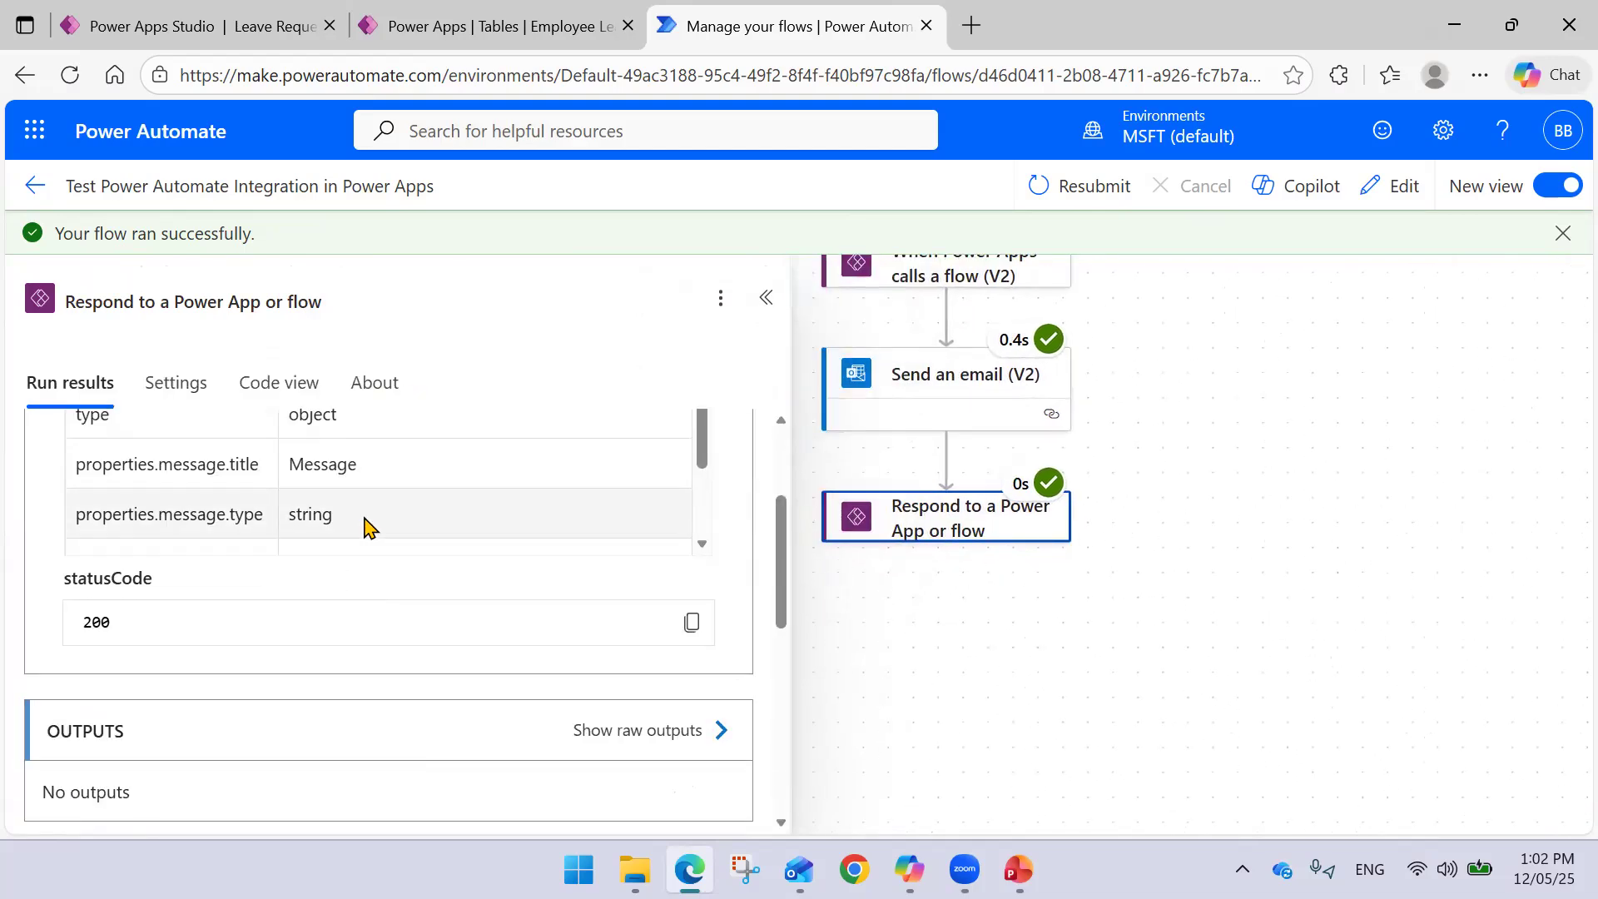
{"action": "scroll", "coordinate": [362, 528], "scroll_direction": "down", "scroll_amount": 2}
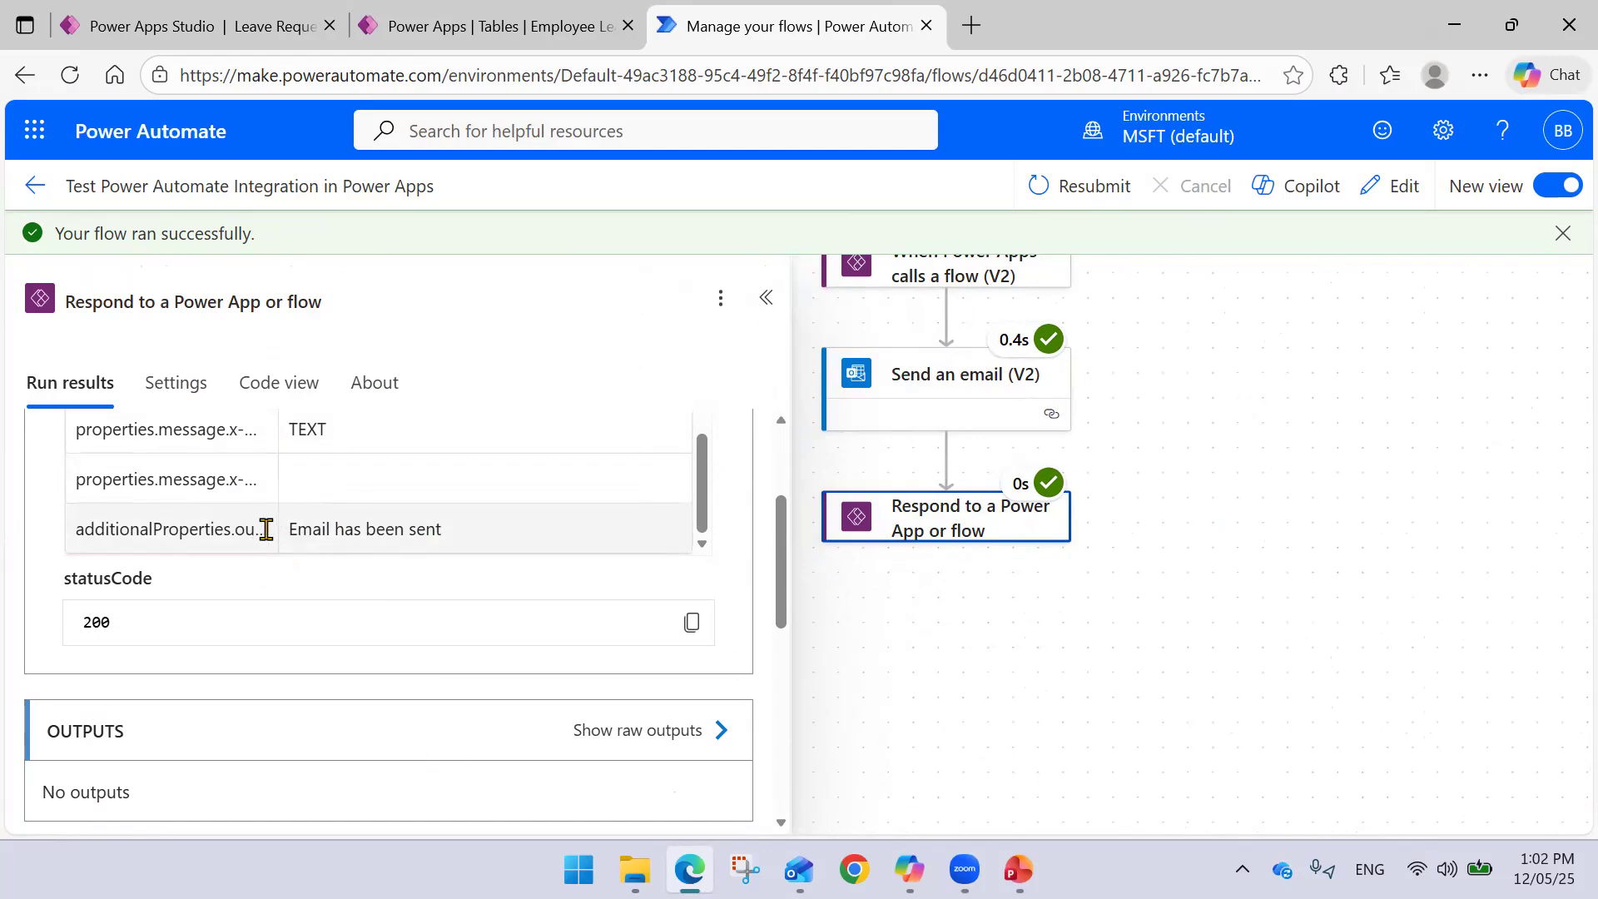
{"action": "scroll", "coordinate": [248, 533], "scroll_direction": "up", "scroll_amount": 8}
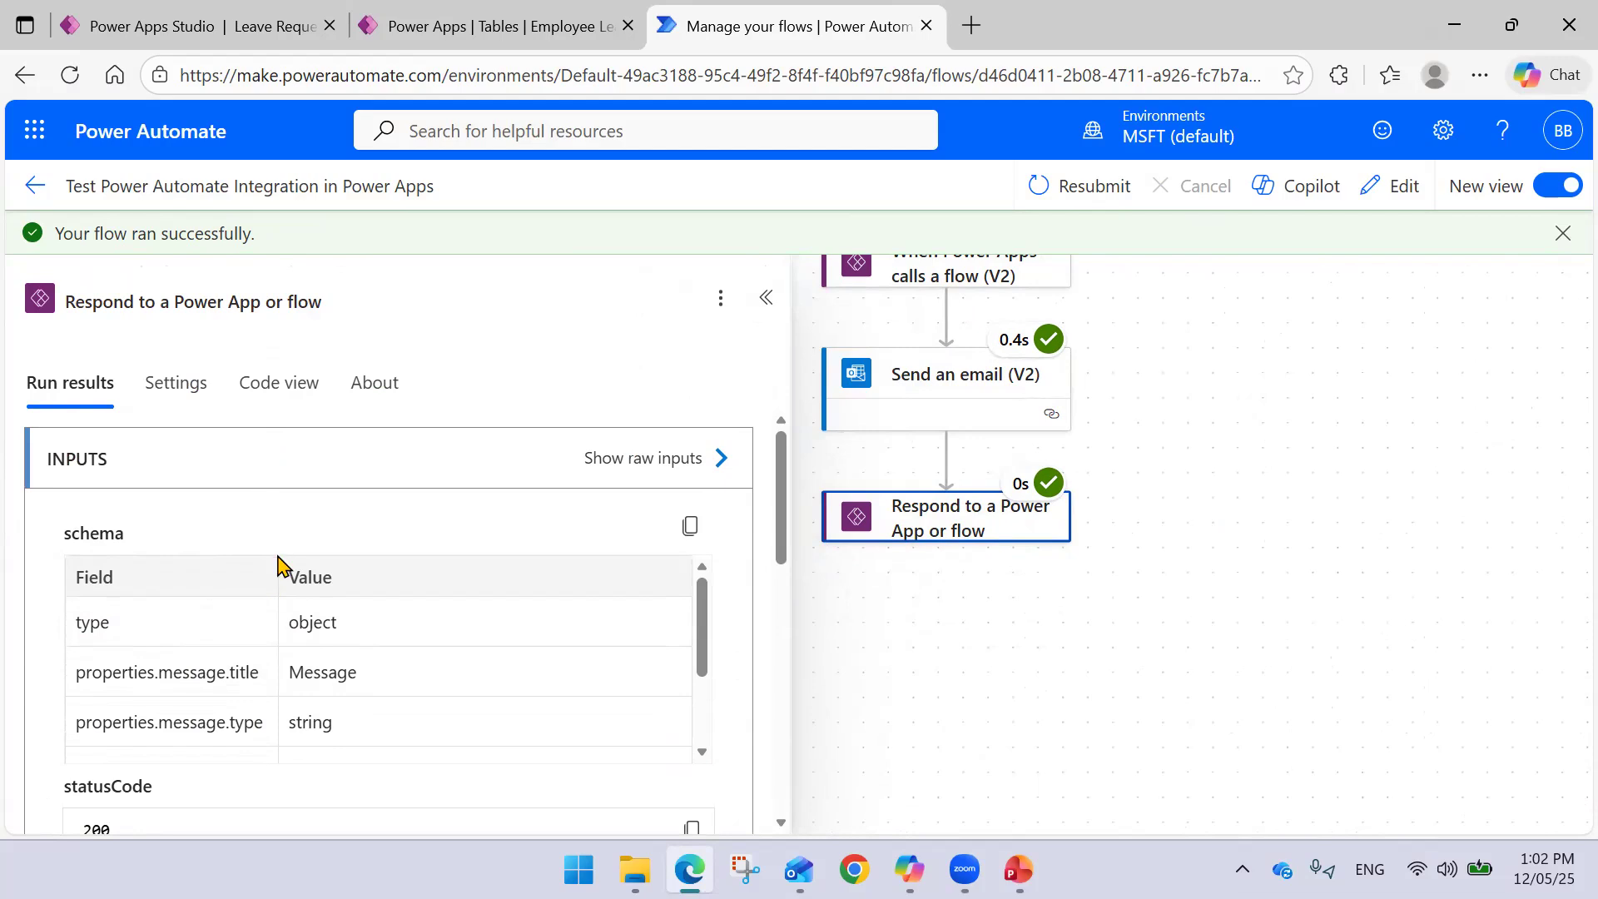
{"action": "scroll", "coordinate": [296, 555], "scroll_direction": "down", "scroll_amount": 5}
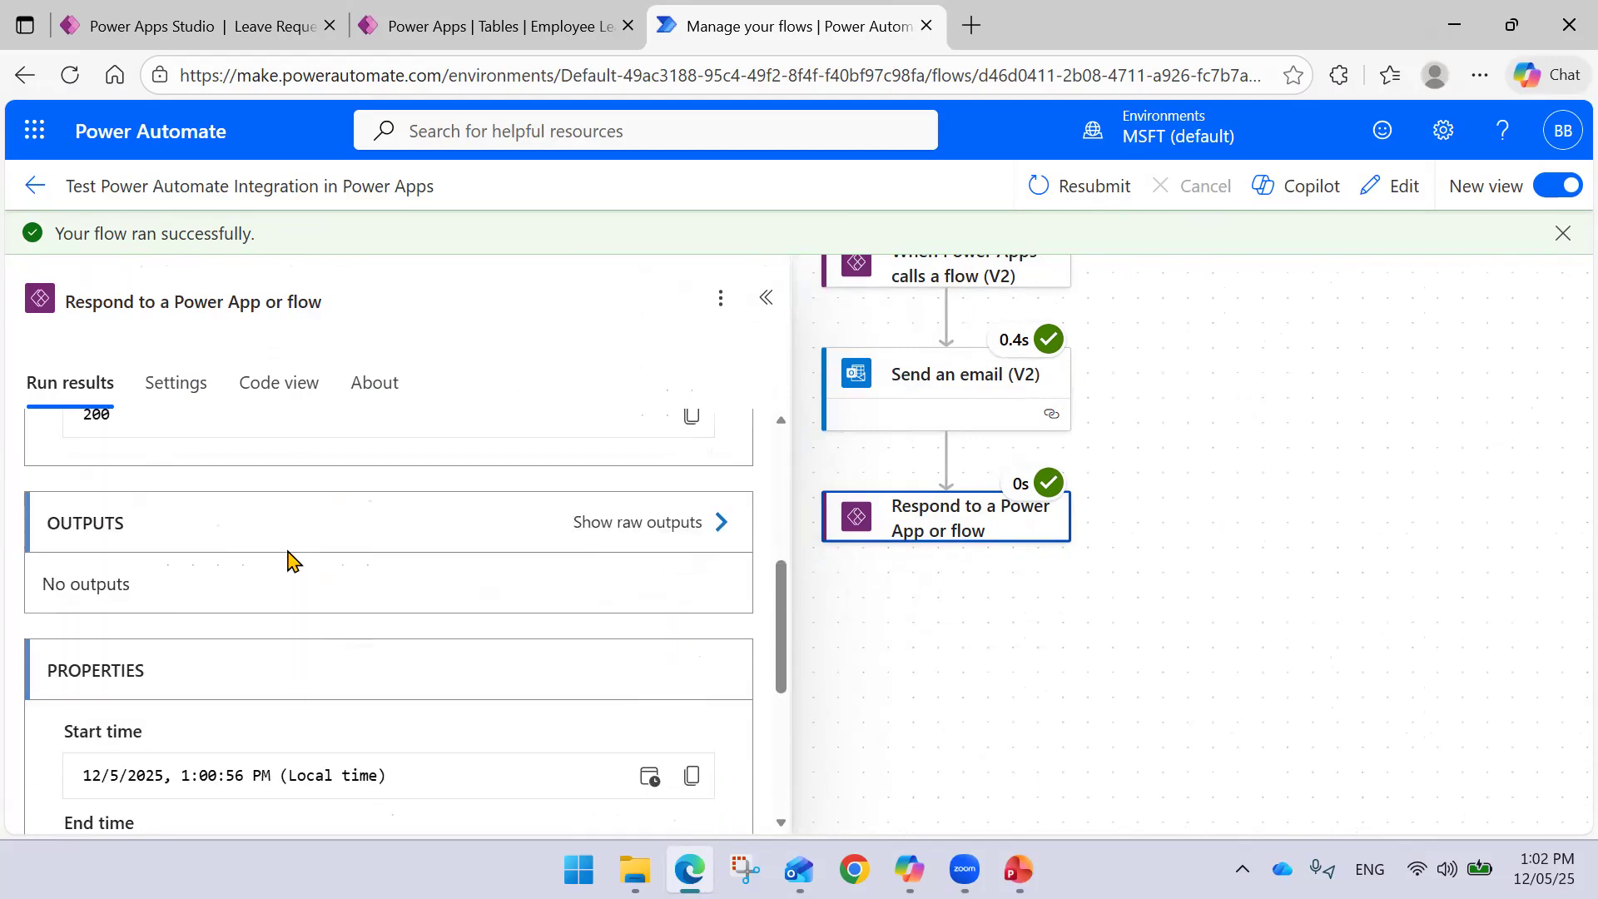
{"action": "scroll", "coordinate": [289, 559], "scroll_direction": "up", "scroll_amount": 3}
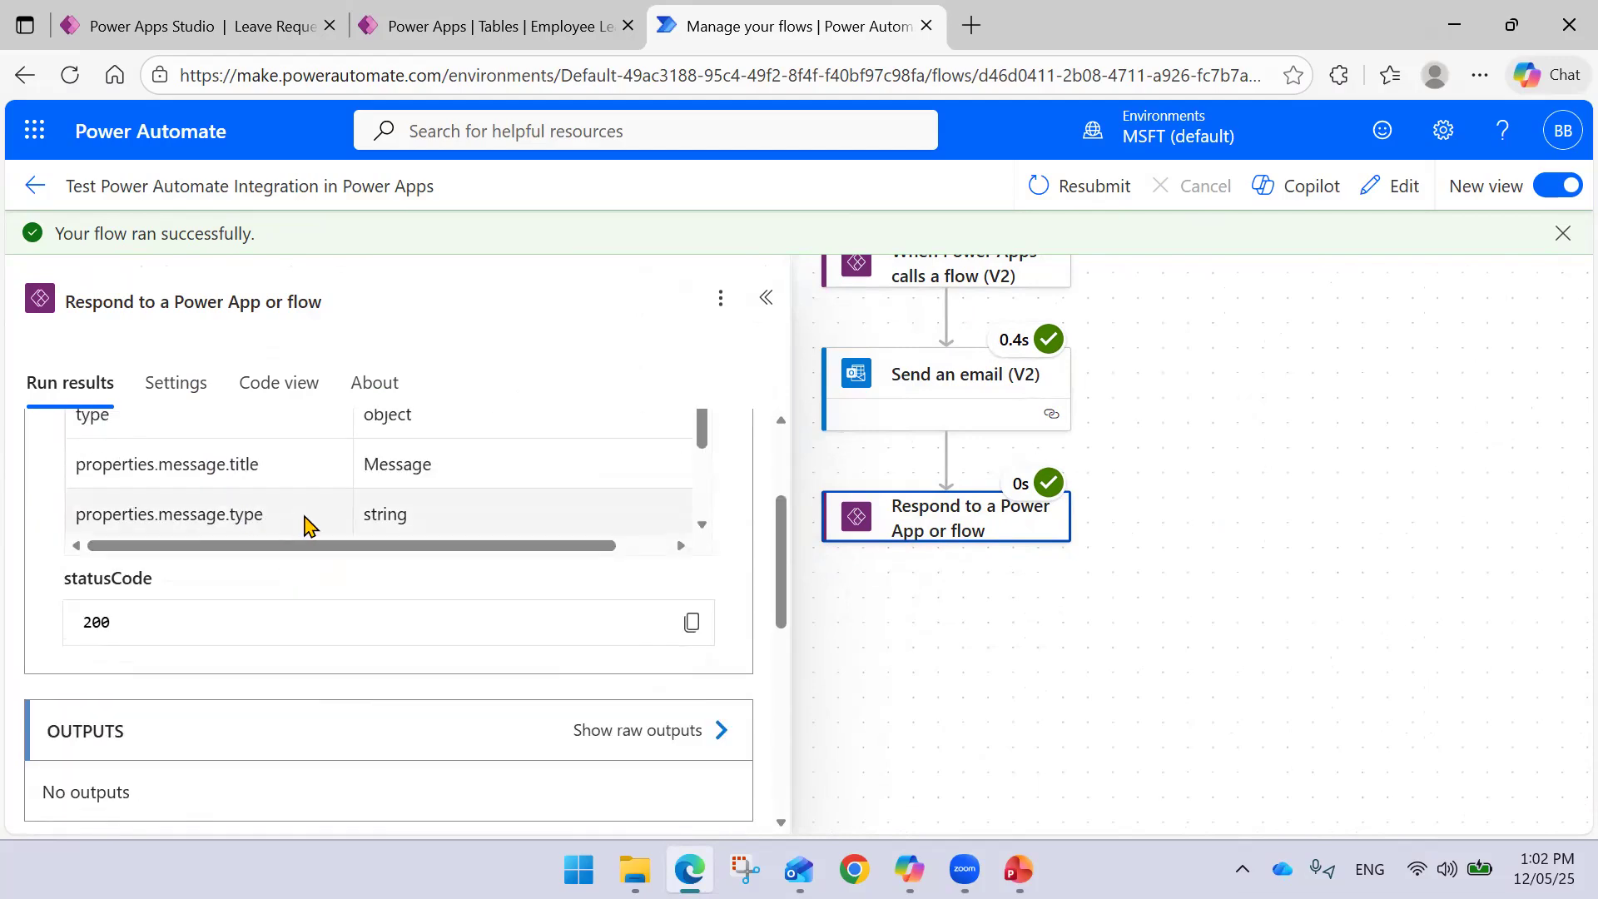
{"action": "scroll", "coordinate": [356, 474], "scroll_direction": "down", "scroll_amount": 5}
{"action": "scroll", "coordinate": [349, 487], "scroll_direction": "up", "scroll_amount": 3}
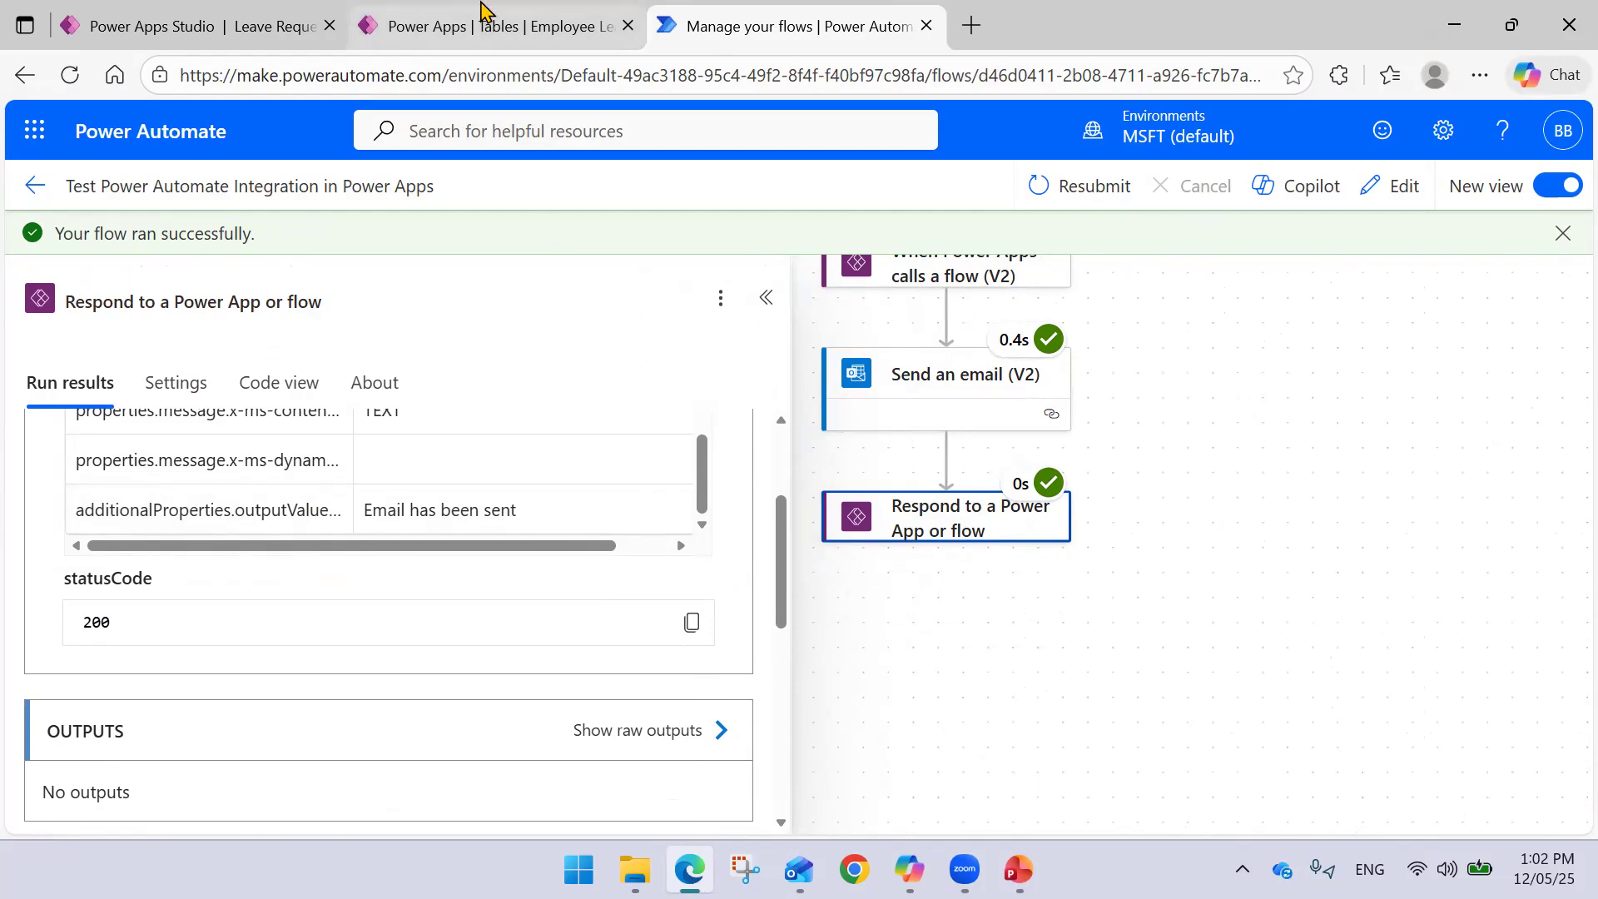
- In the app editor, try a .va property after Response in Notify, then remove it
{"action": "left_click", "coordinate": [491, 26]}
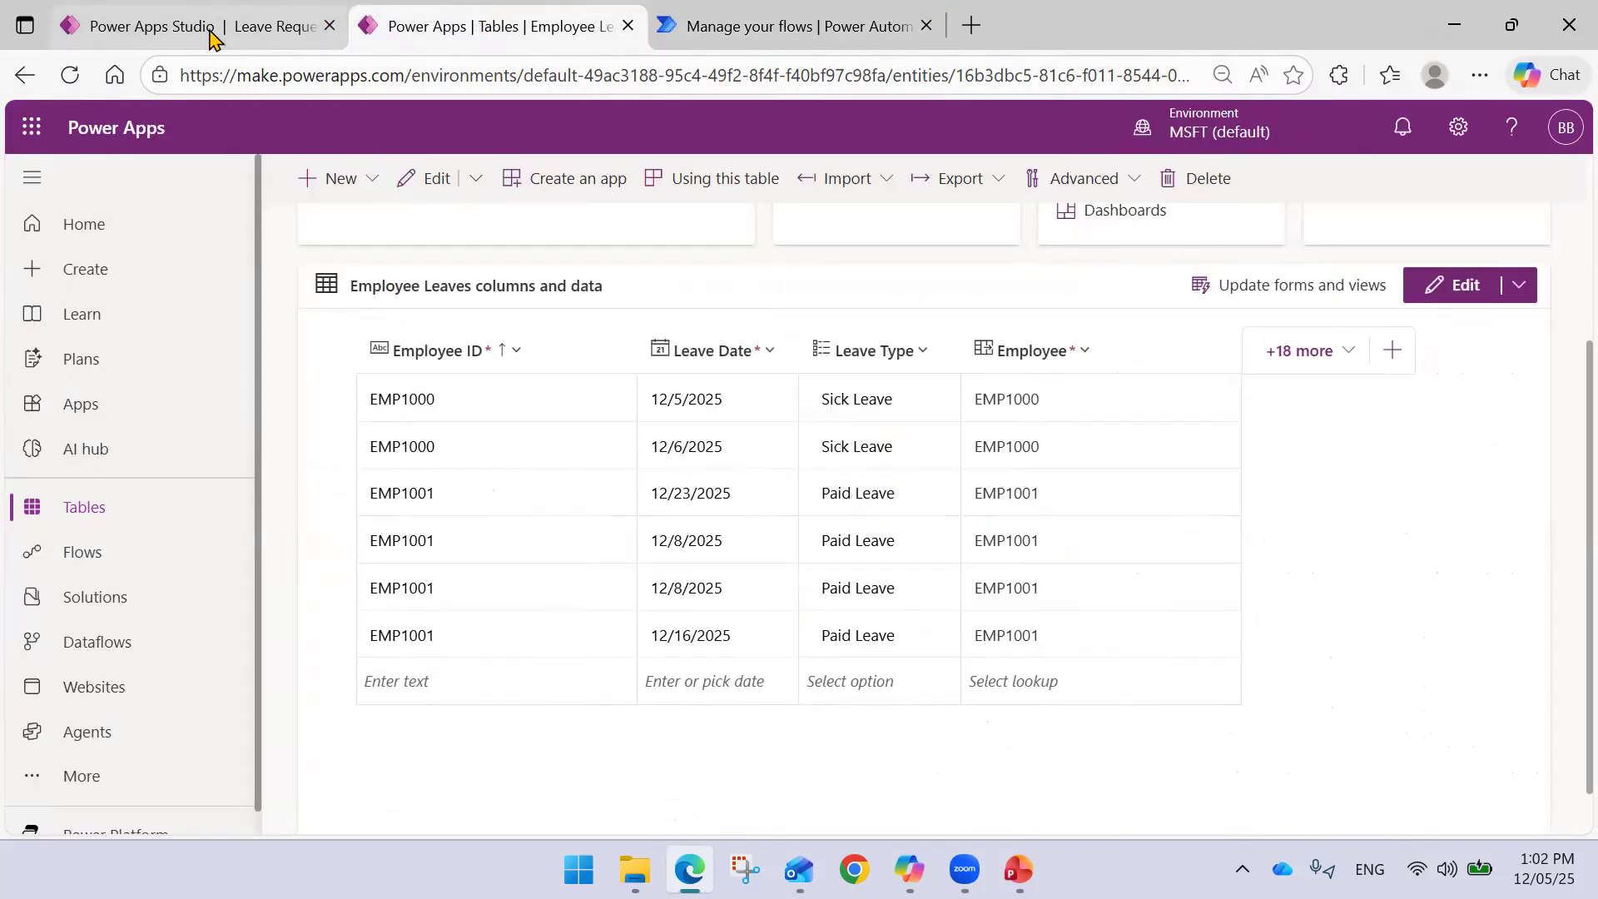
{"action": "left_click", "coordinate": [208, 26]}
{"action": "left_click", "coordinate": [569, 279]}
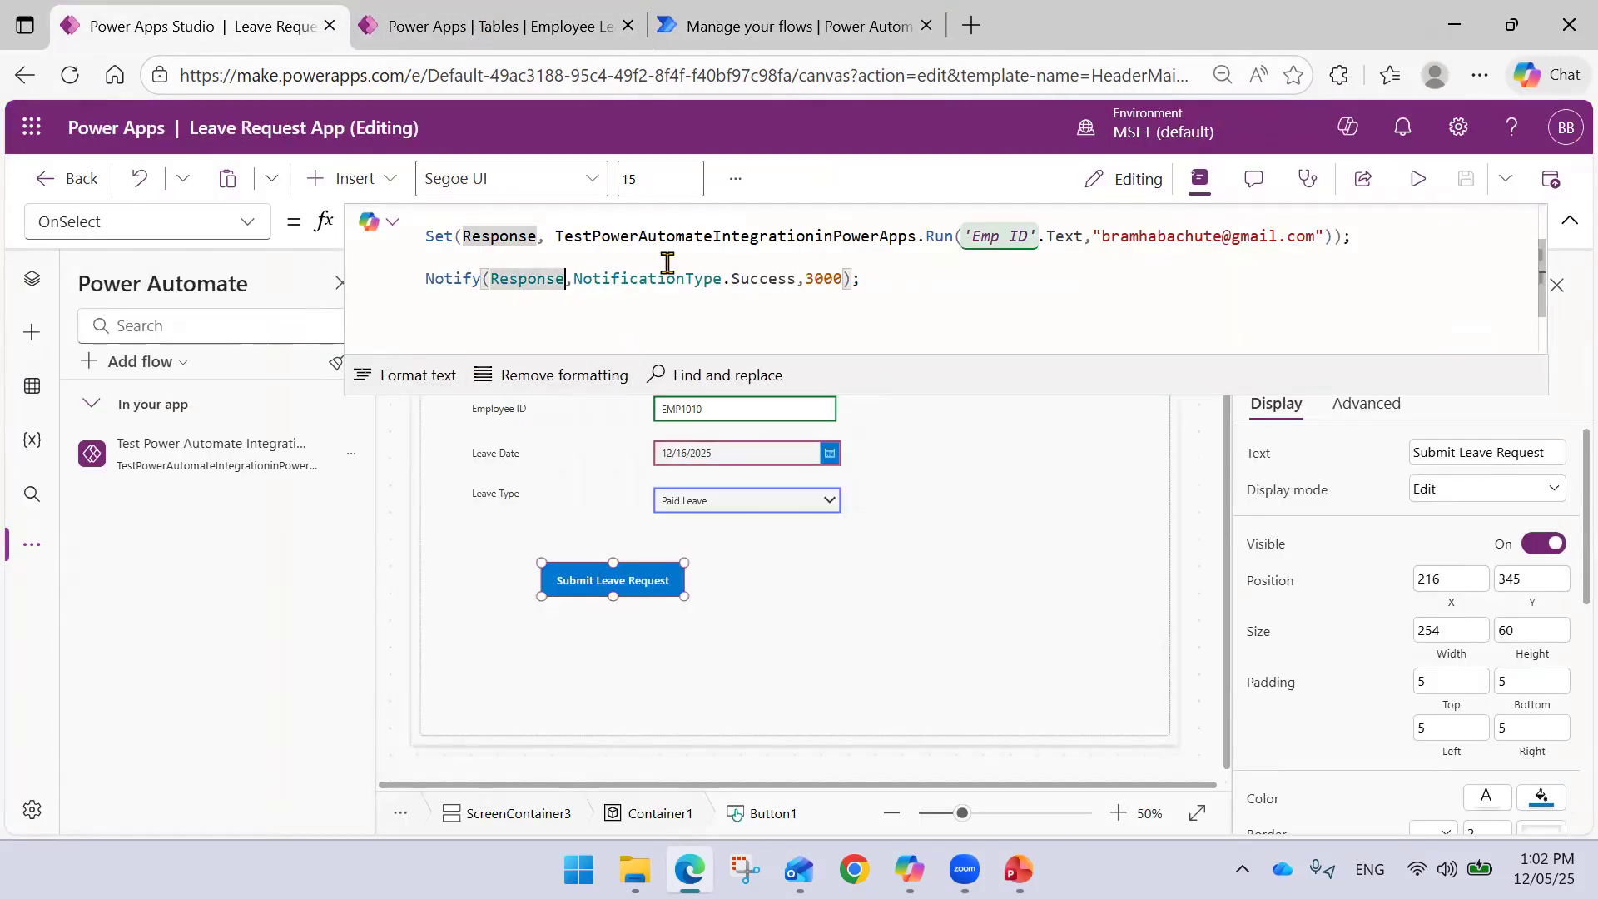
{"action": "type", "text": "."}
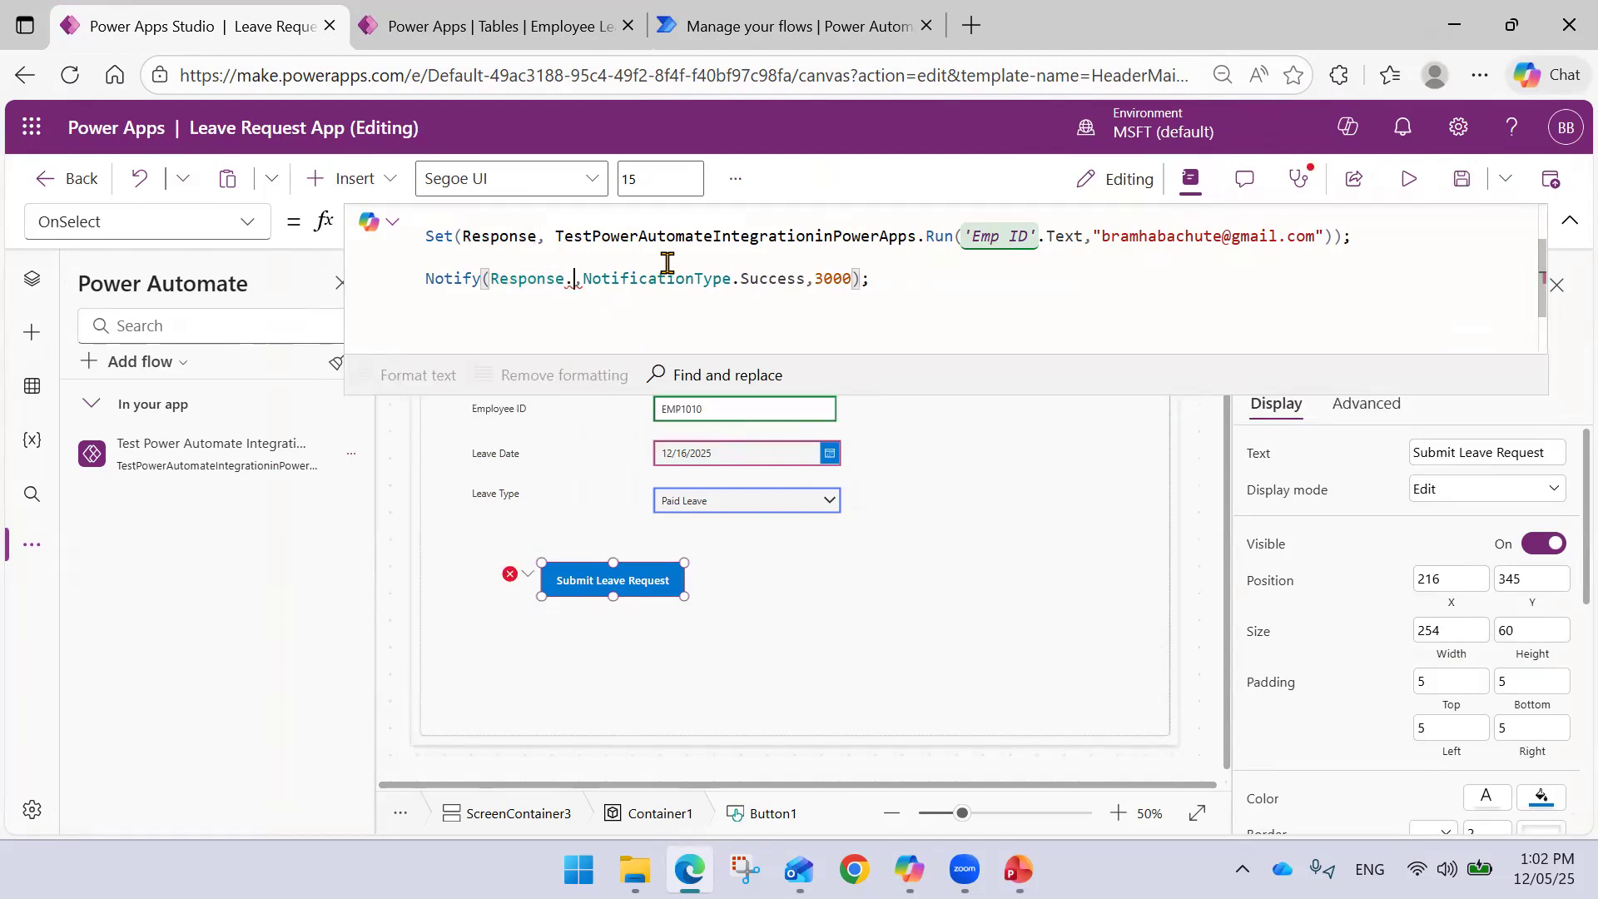
{"action": "type", "text": "va"}
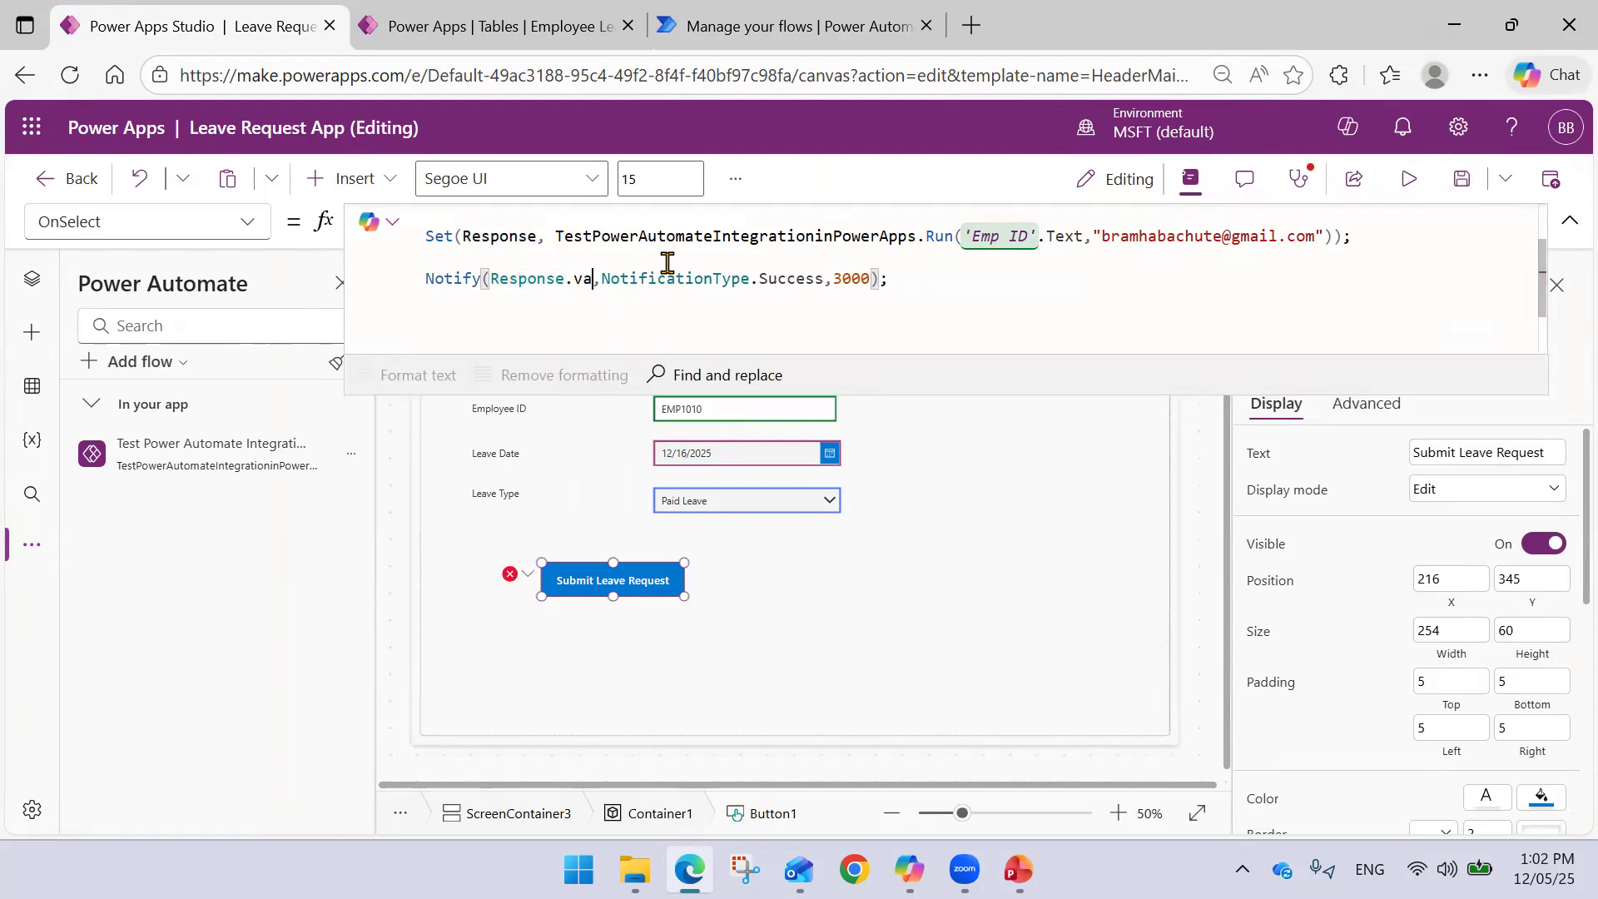
{"action": "key", "text": "BackSpace"}
{"action": "key", "text": "BackSpace"}
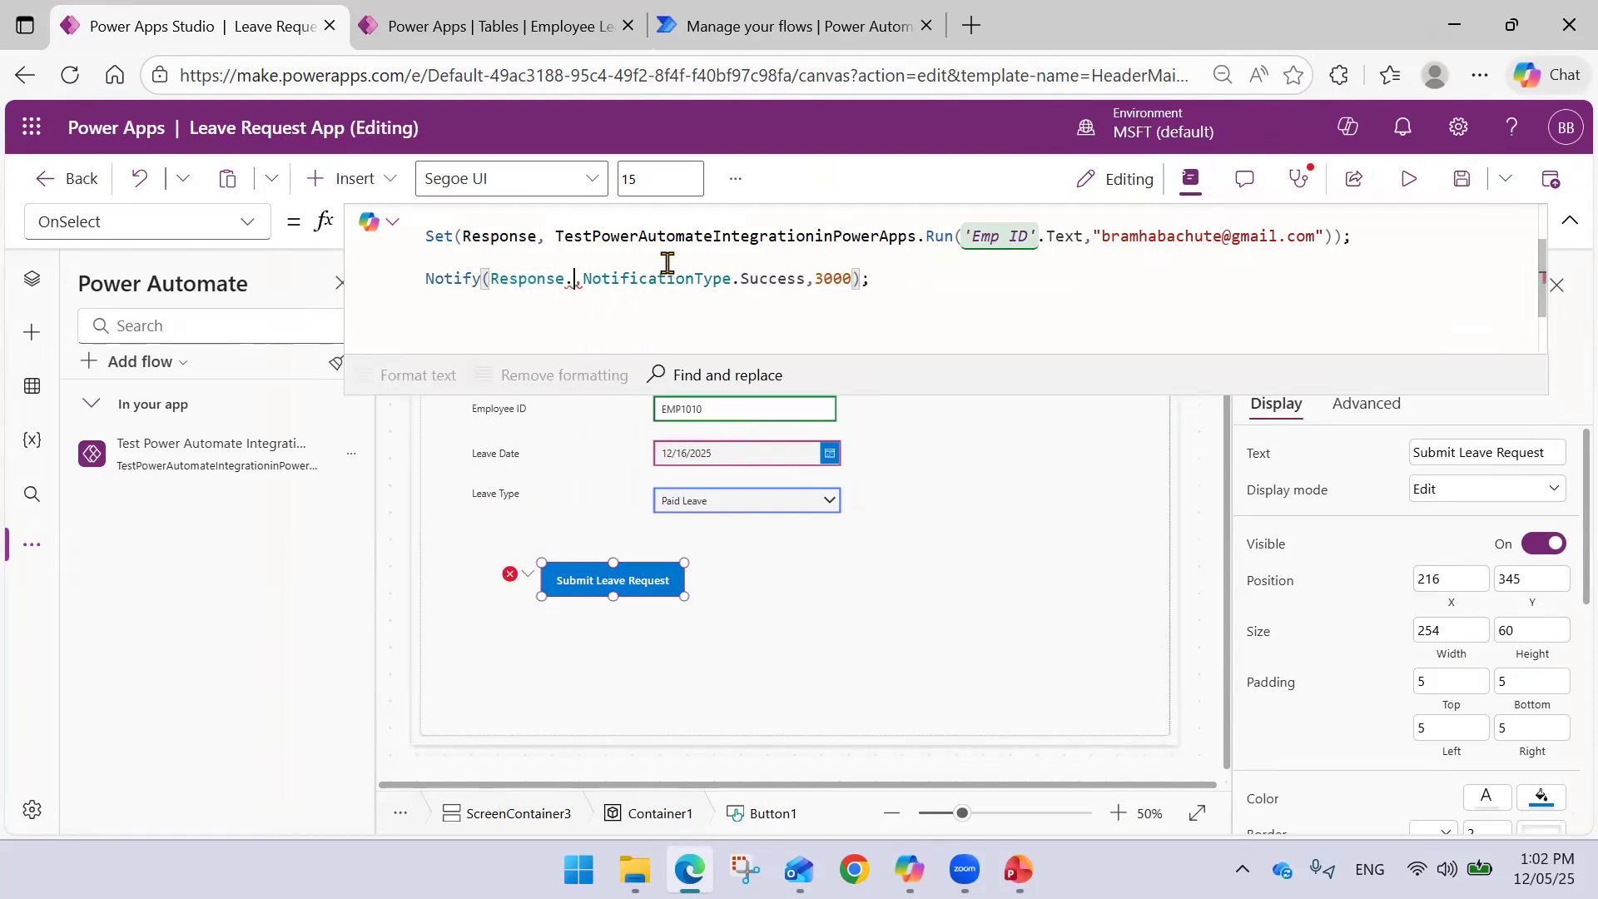
{"action": "key", "text": "BackSpace"}
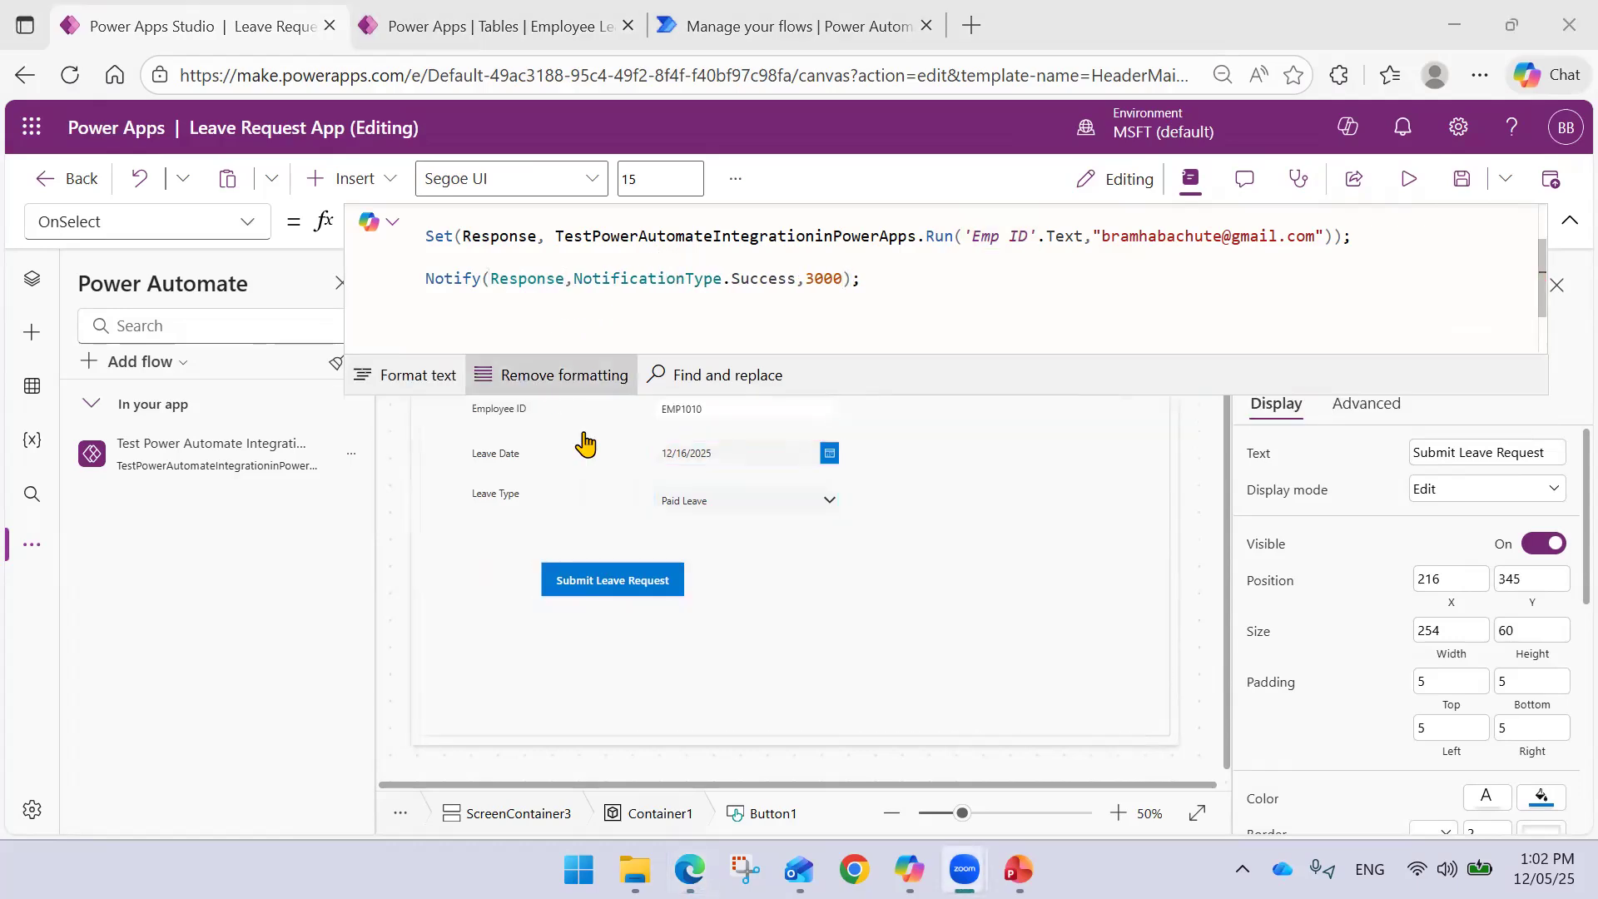
- View the respond step's raw outputs, where body message holds 'Email has been sent'
{"action": "left_click", "coordinate": [749, 26]}
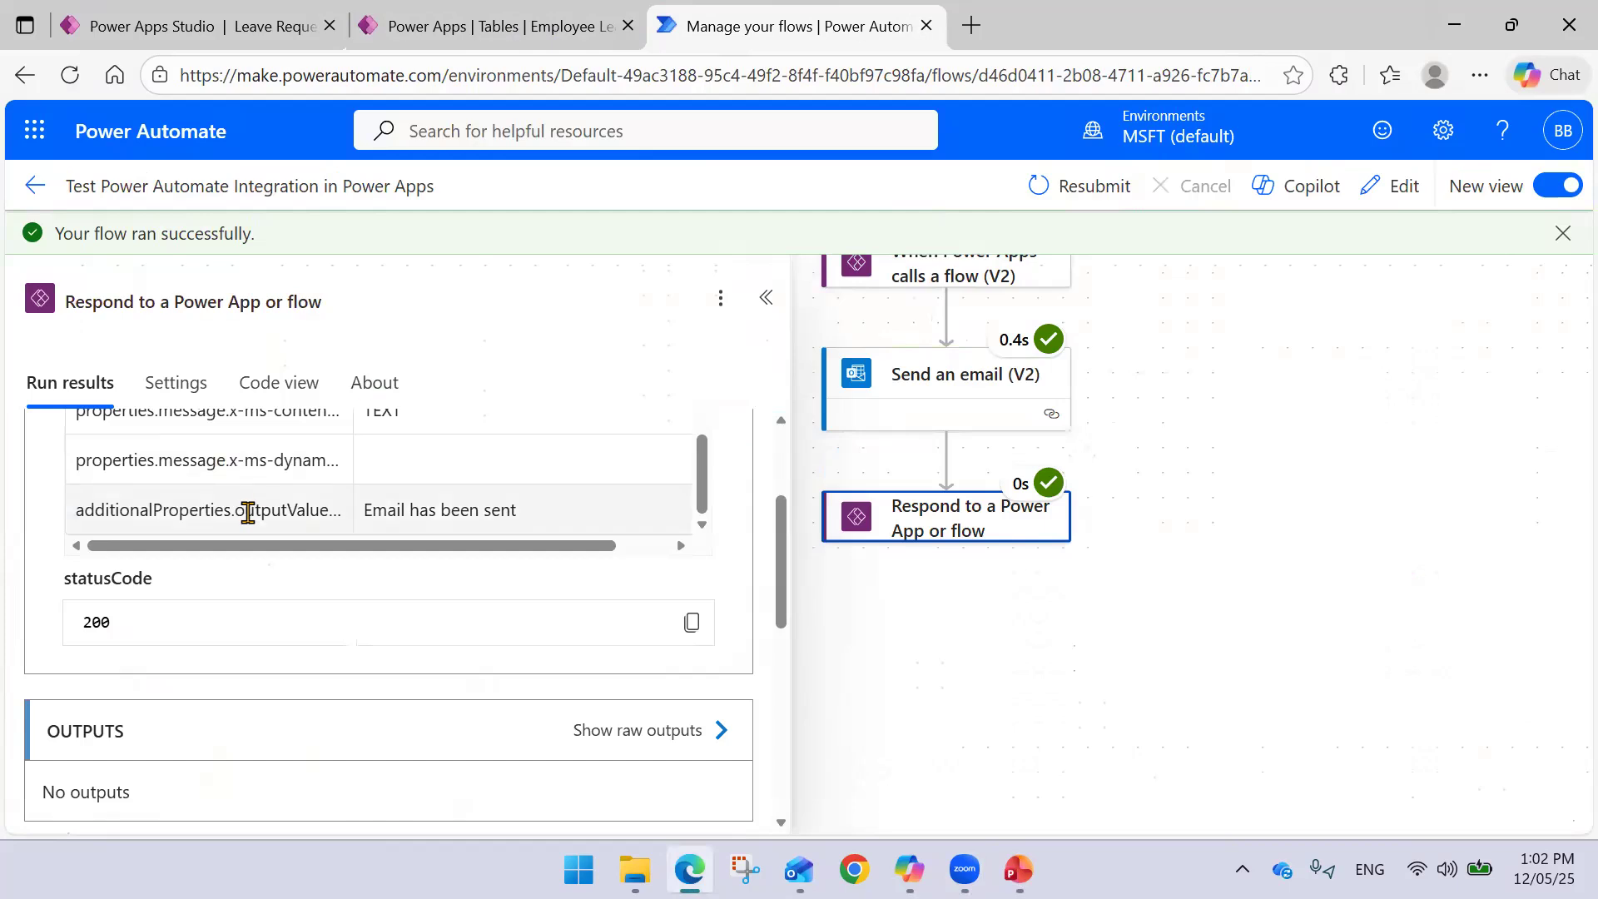
{"action": "scroll", "coordinate": [240, 582], "scroll_direction": "down", "scroll_amount": 5}
{"action": "scroll", "coordinate": [246, 576], "scroll_direction": "down", "scroll_amount": 2}
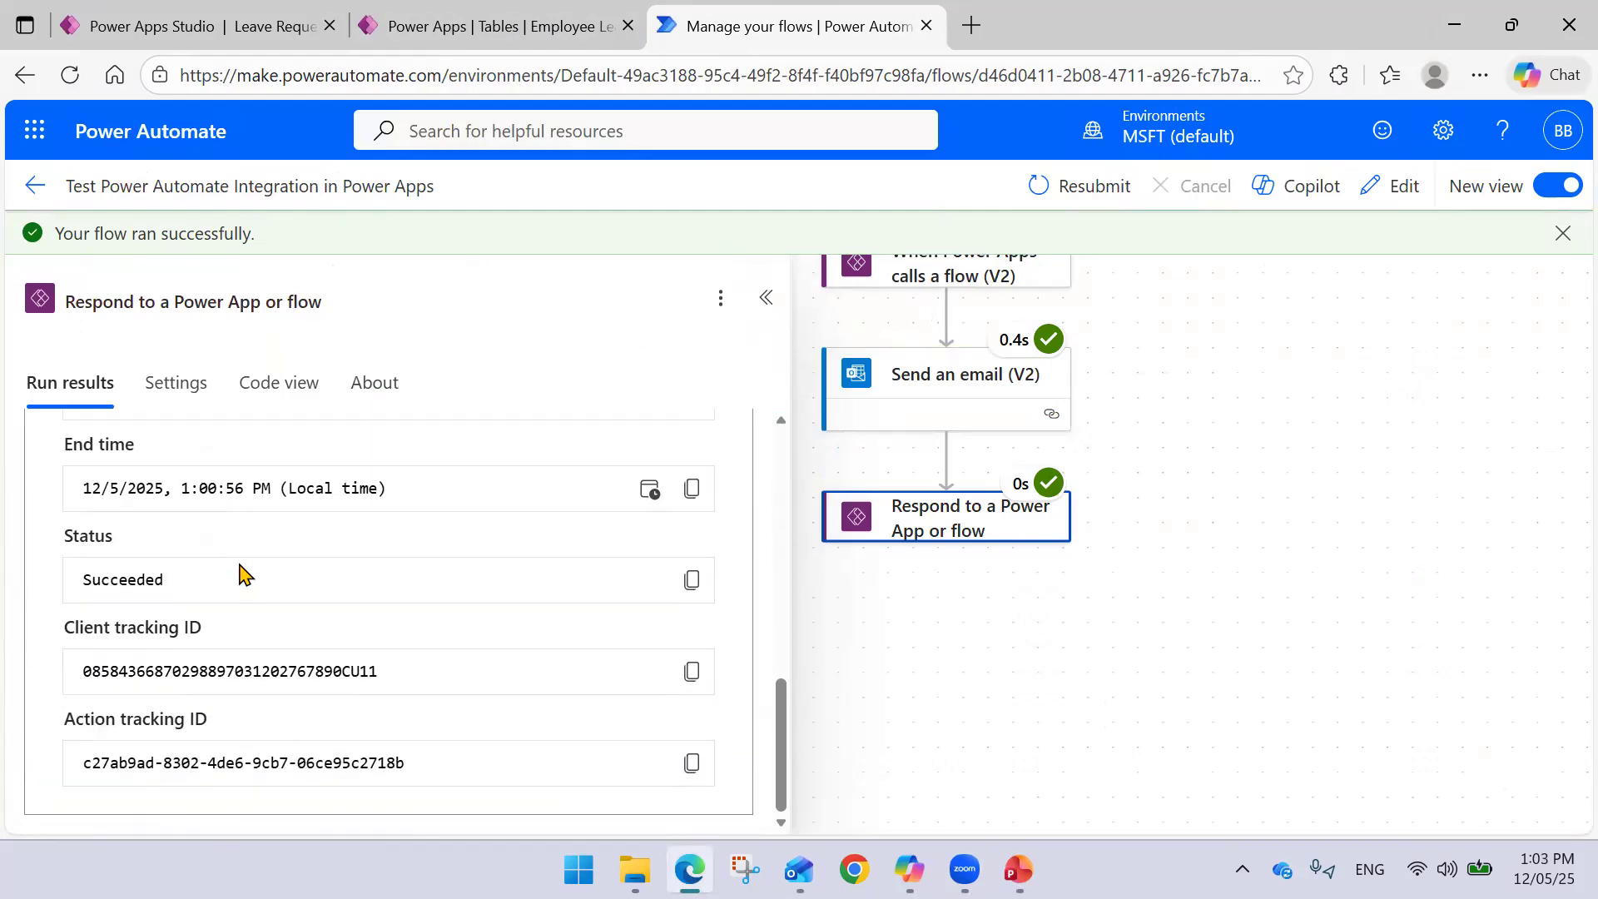
{"action": "scroll", "coordinate": [240, 575], "scroll_direction": "up", "scroll_amount": 5}
{"action": "scroll", "coordinate": [240, 574], "scroll_direction": "down", "scroll_amount": 2}
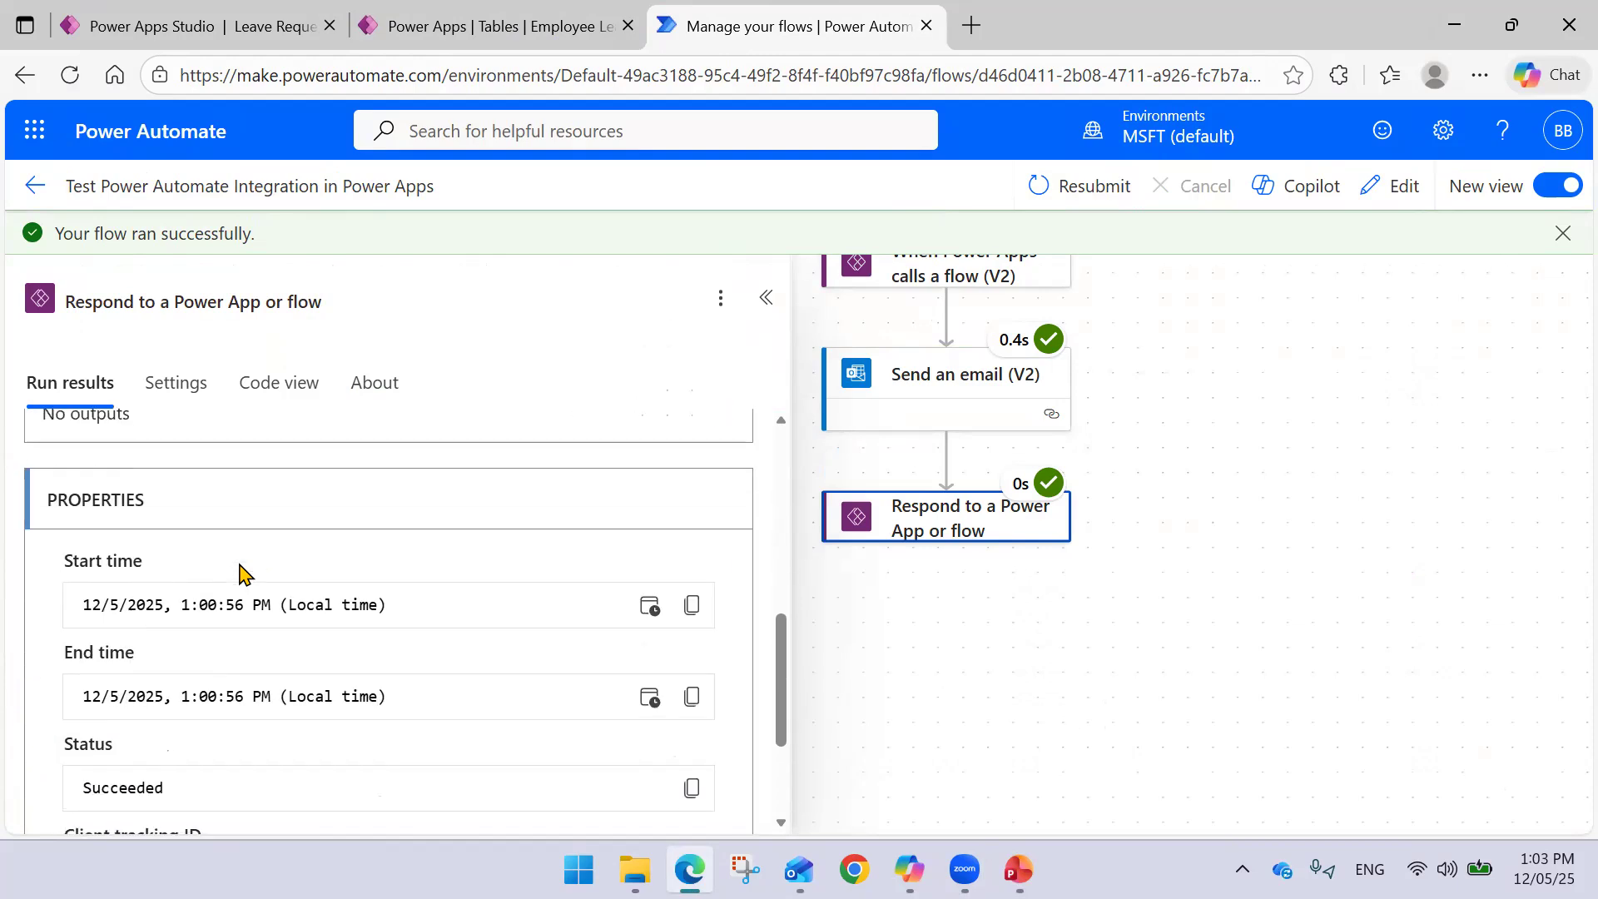
{"action": "scroll", "coordinate": [250, 558], "scroll_direction": "down", "scroll_amount": 2}
{"action": "scroll", "coordinate": [236, 563], "scroll_direction": "up", "scroll_amount": 4}
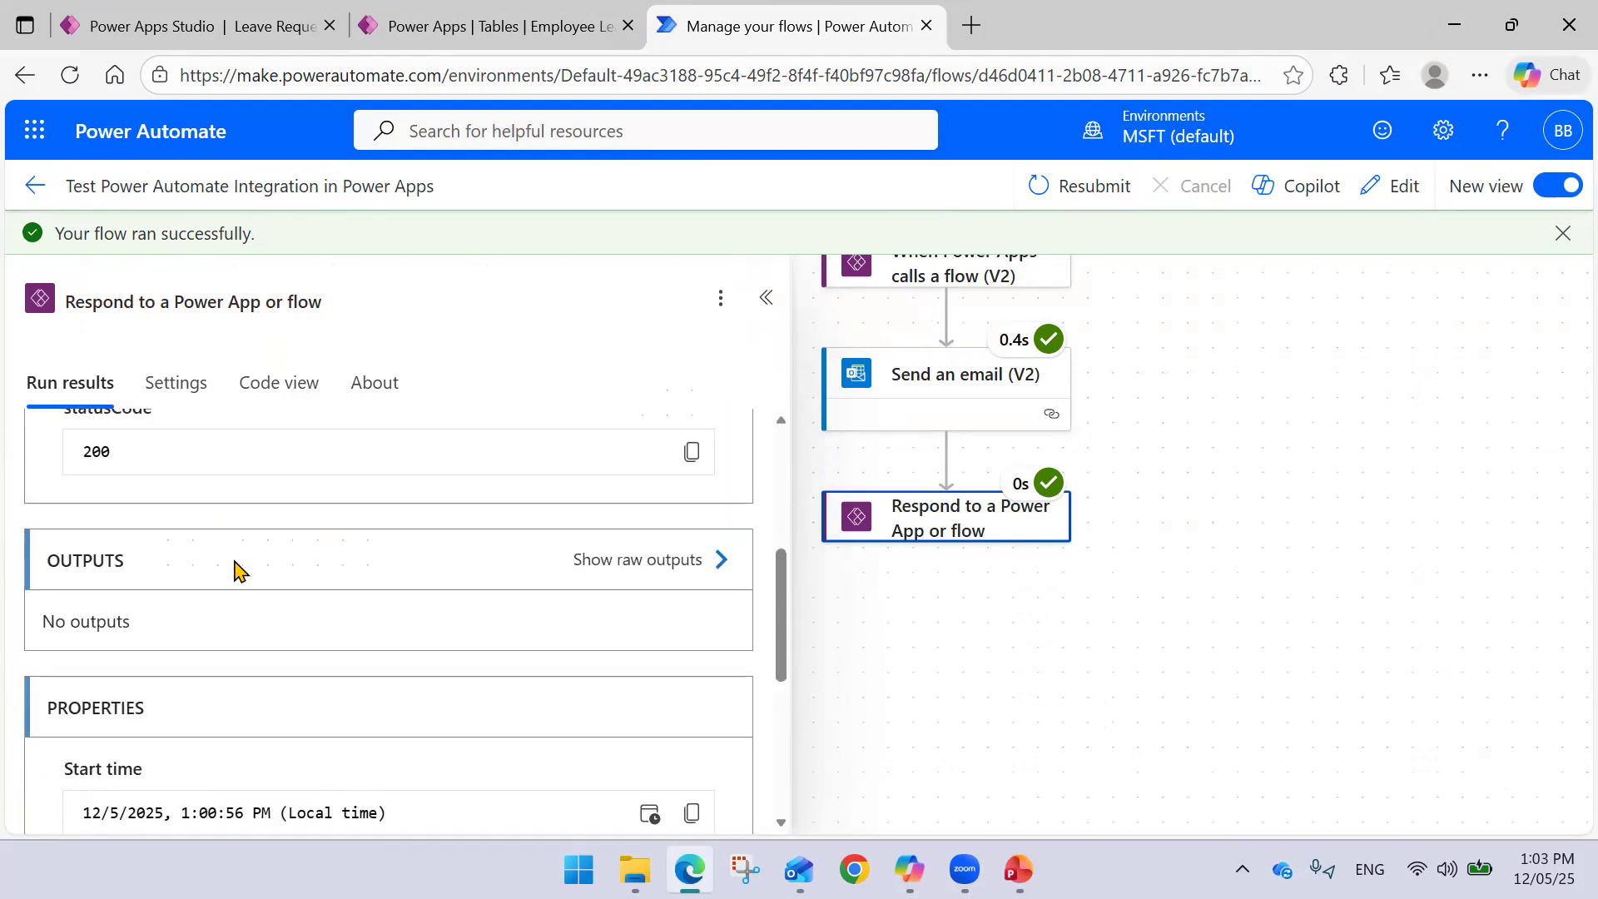
{"action": "left_click", "coordinate": [691, 559]}
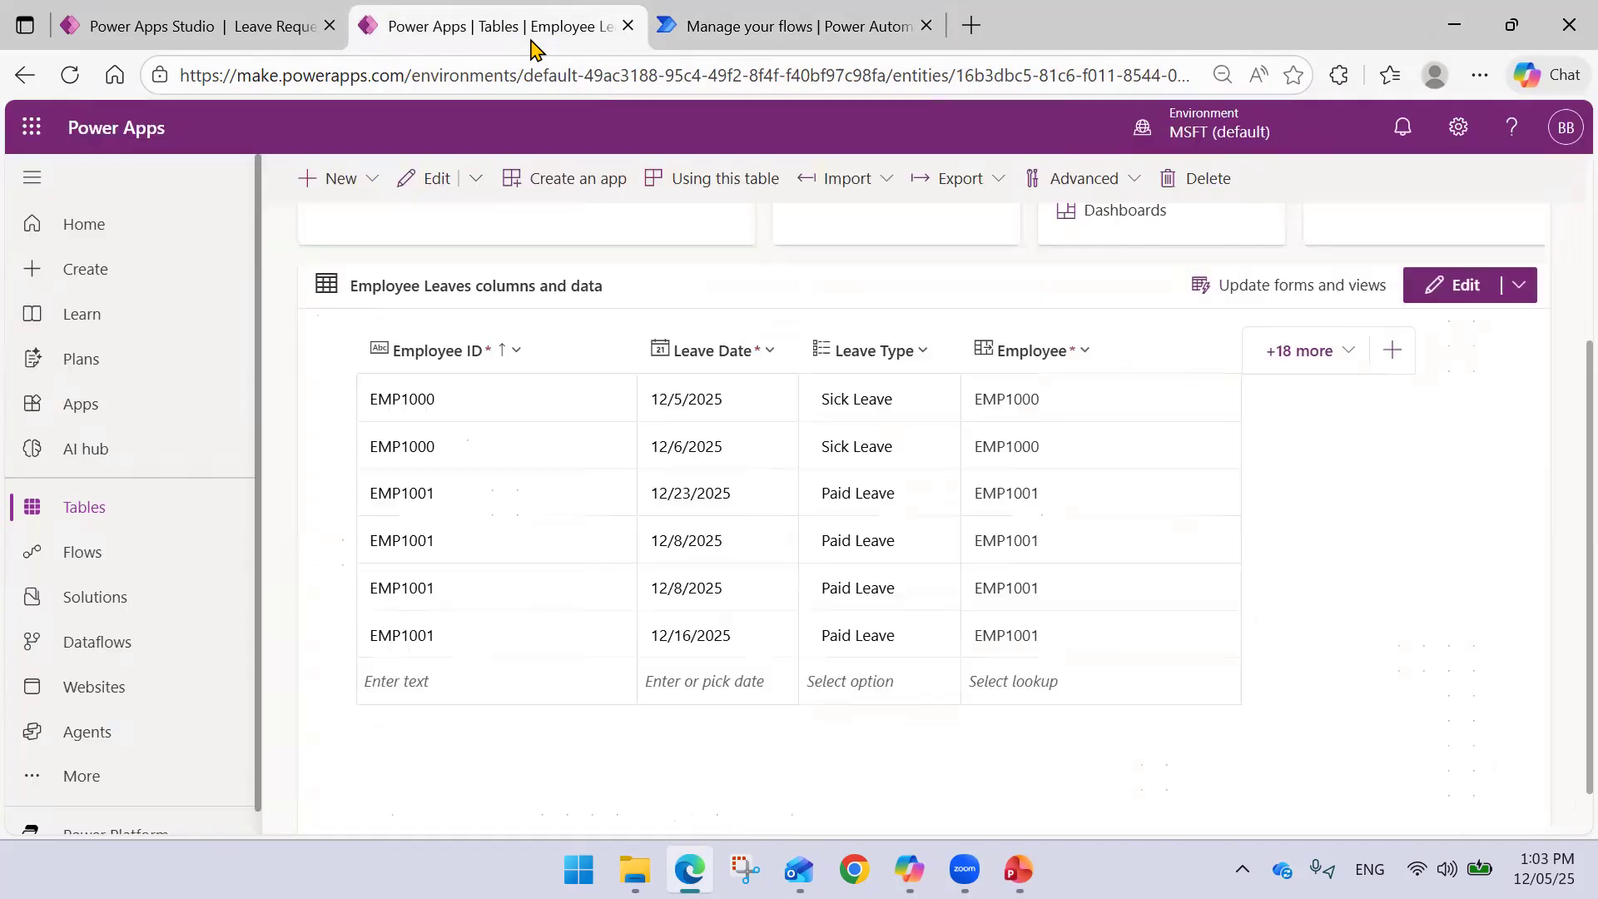
- Return to the Leave Request App editor at the Response argument of Notify
{"action": "left_click", "coordinate": [530, 42]}
{"action": "left_click", "coordinate": [223, 29]}
{"action": "left_click", "coordinate": [566, 283]}
- Try a message property after Response in Notify, checking it against the run's output schema
{"action": "type", "text": ",NotificationType.Success,3000"}
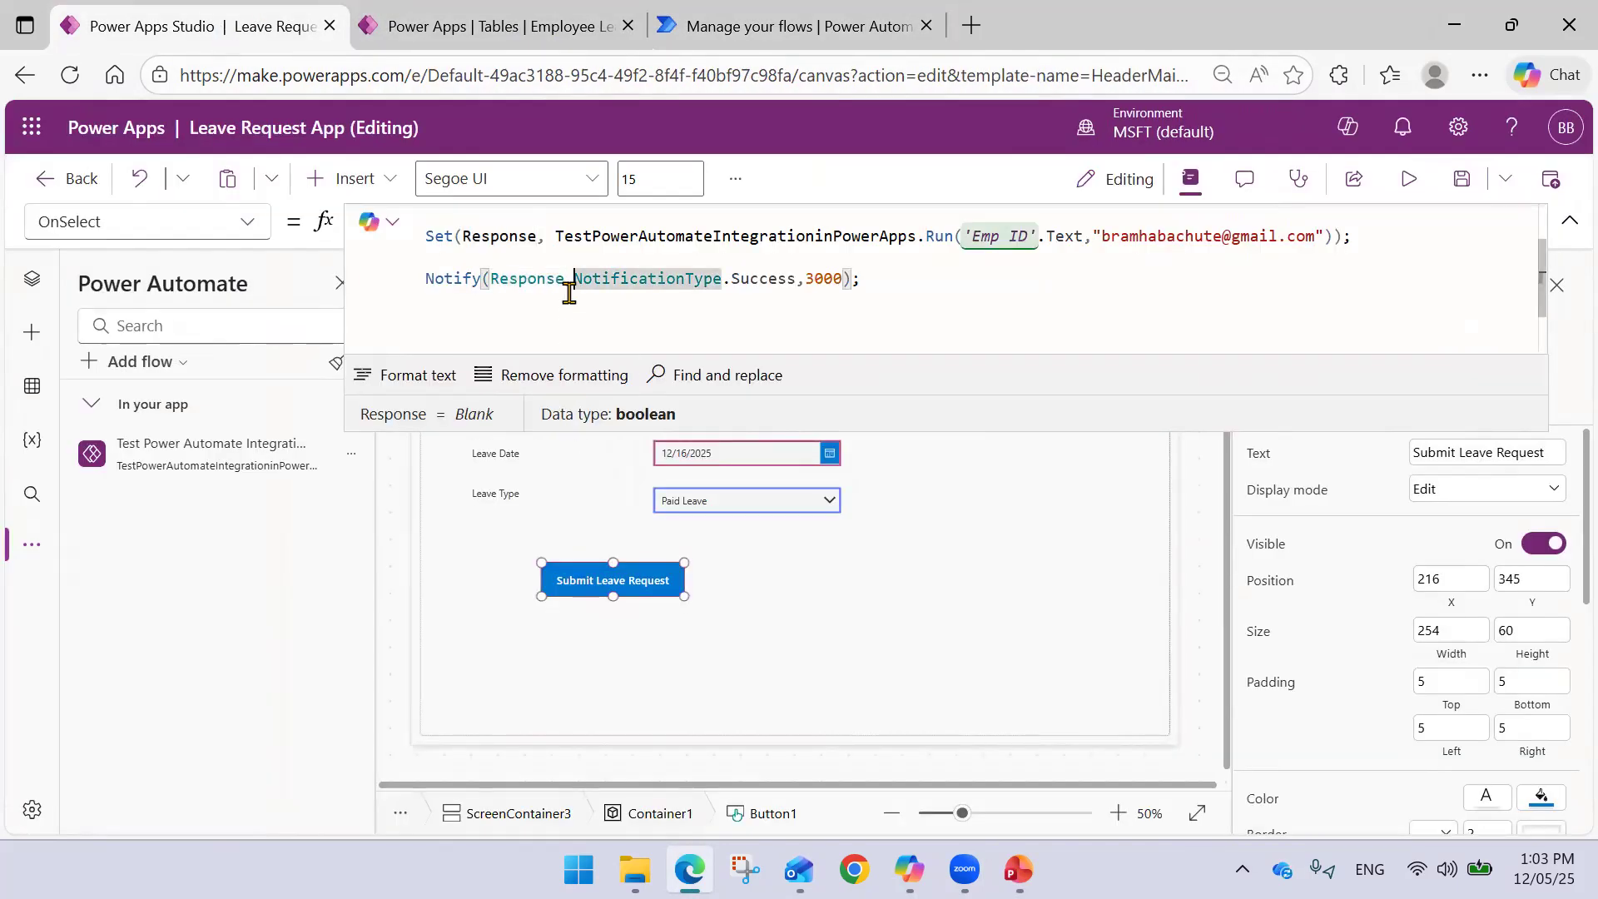
{"action": "type", "text": "mess"}
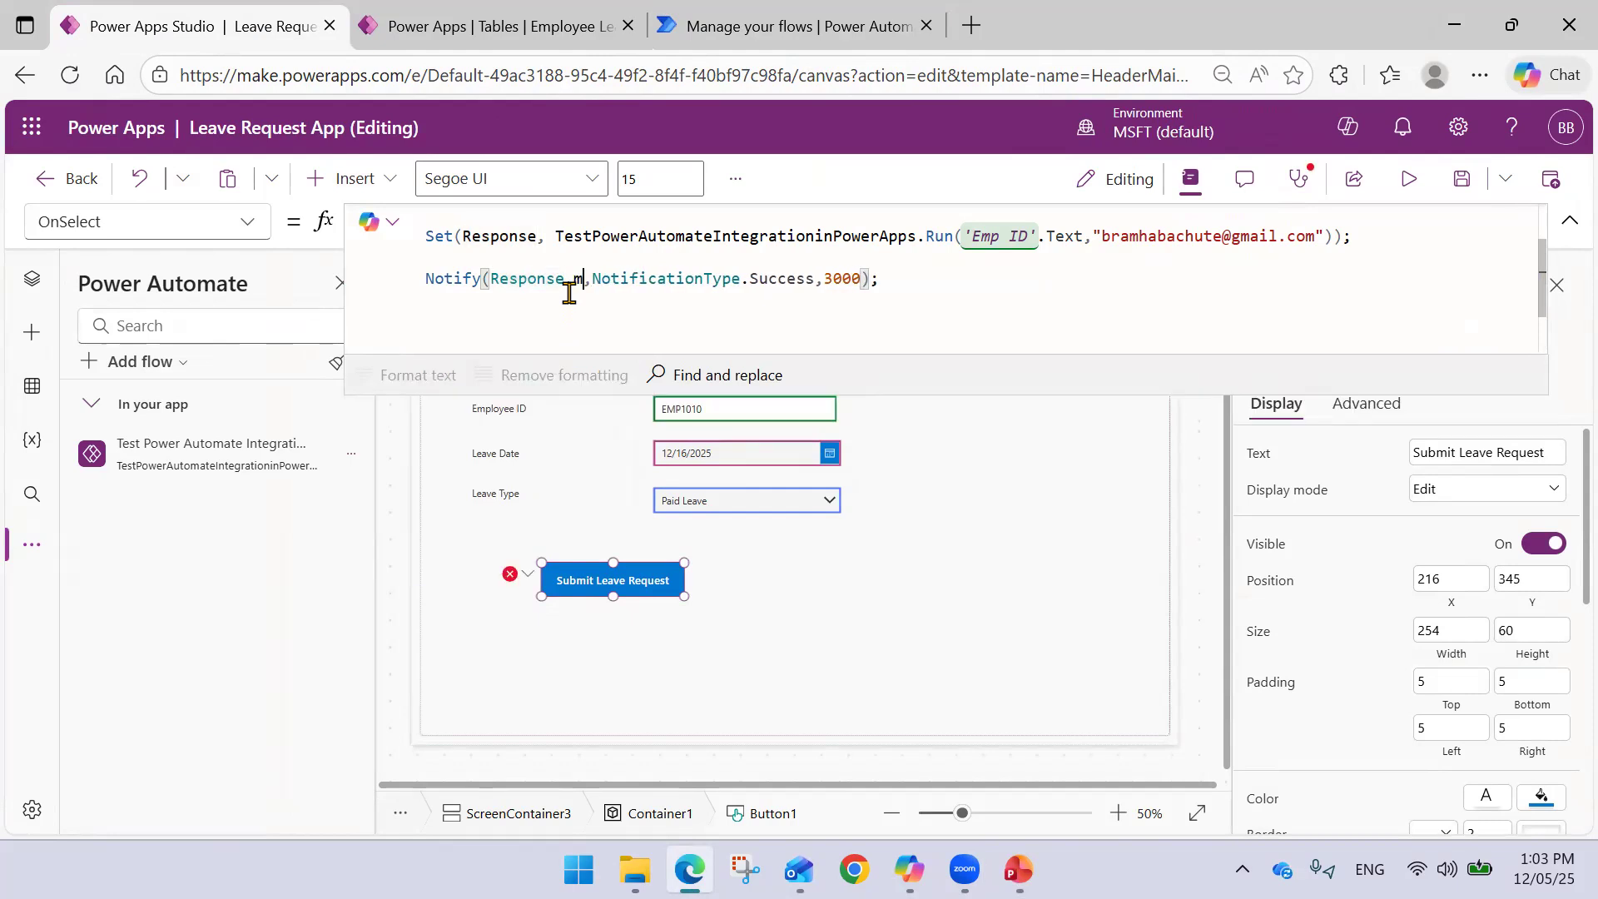
{"action": "type", "text": "age"}
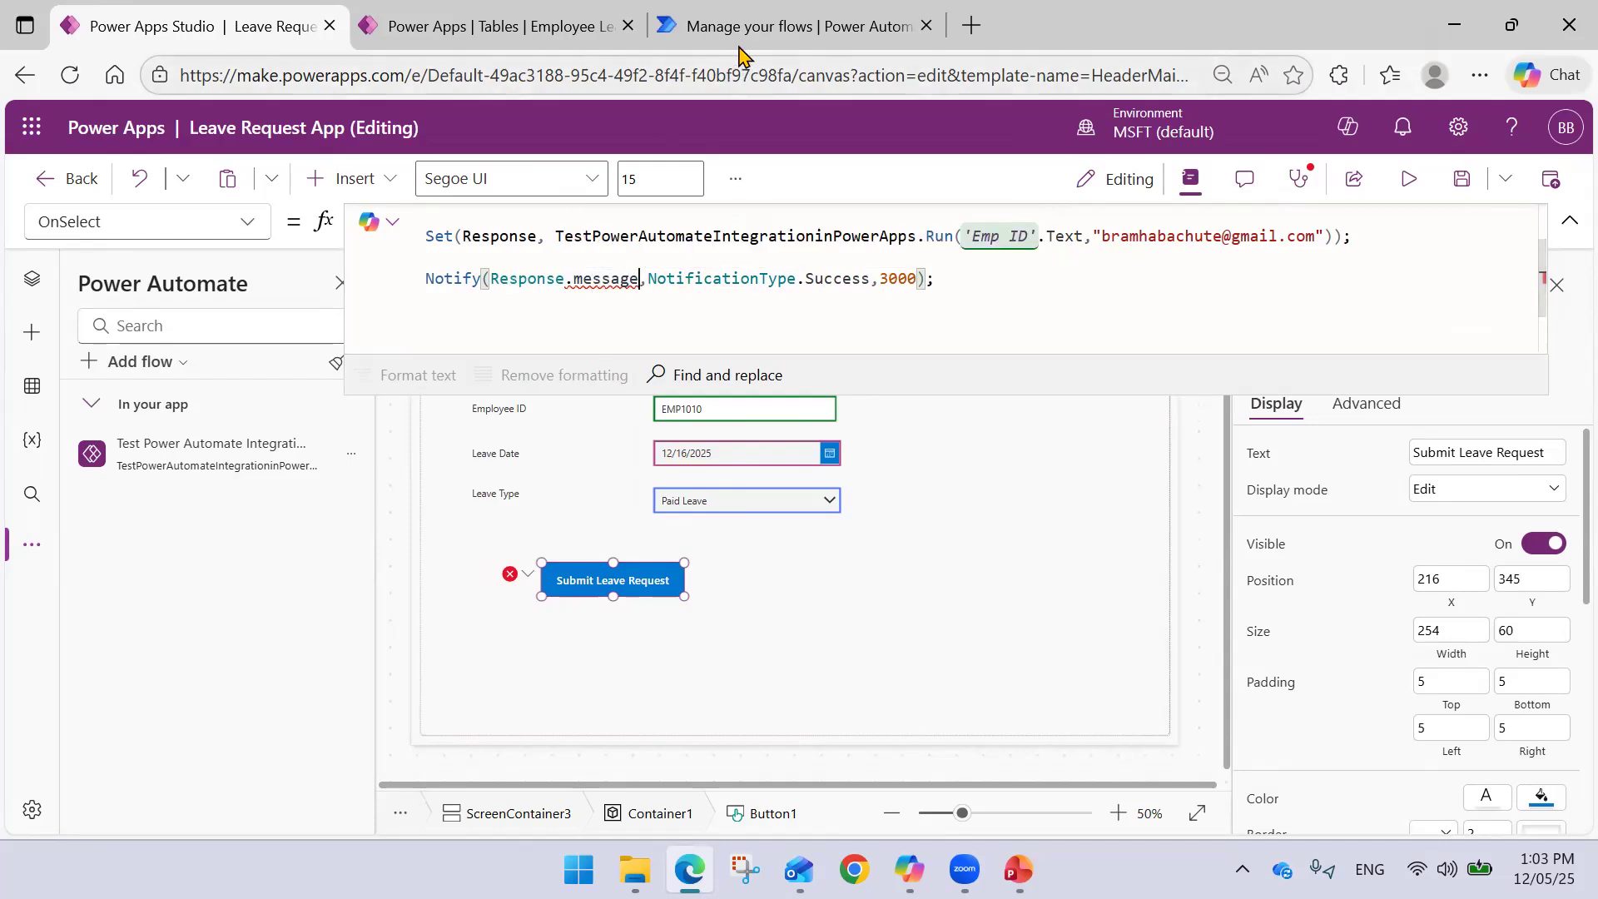
{"action": "left_click", "coordinate": [766, 15]}
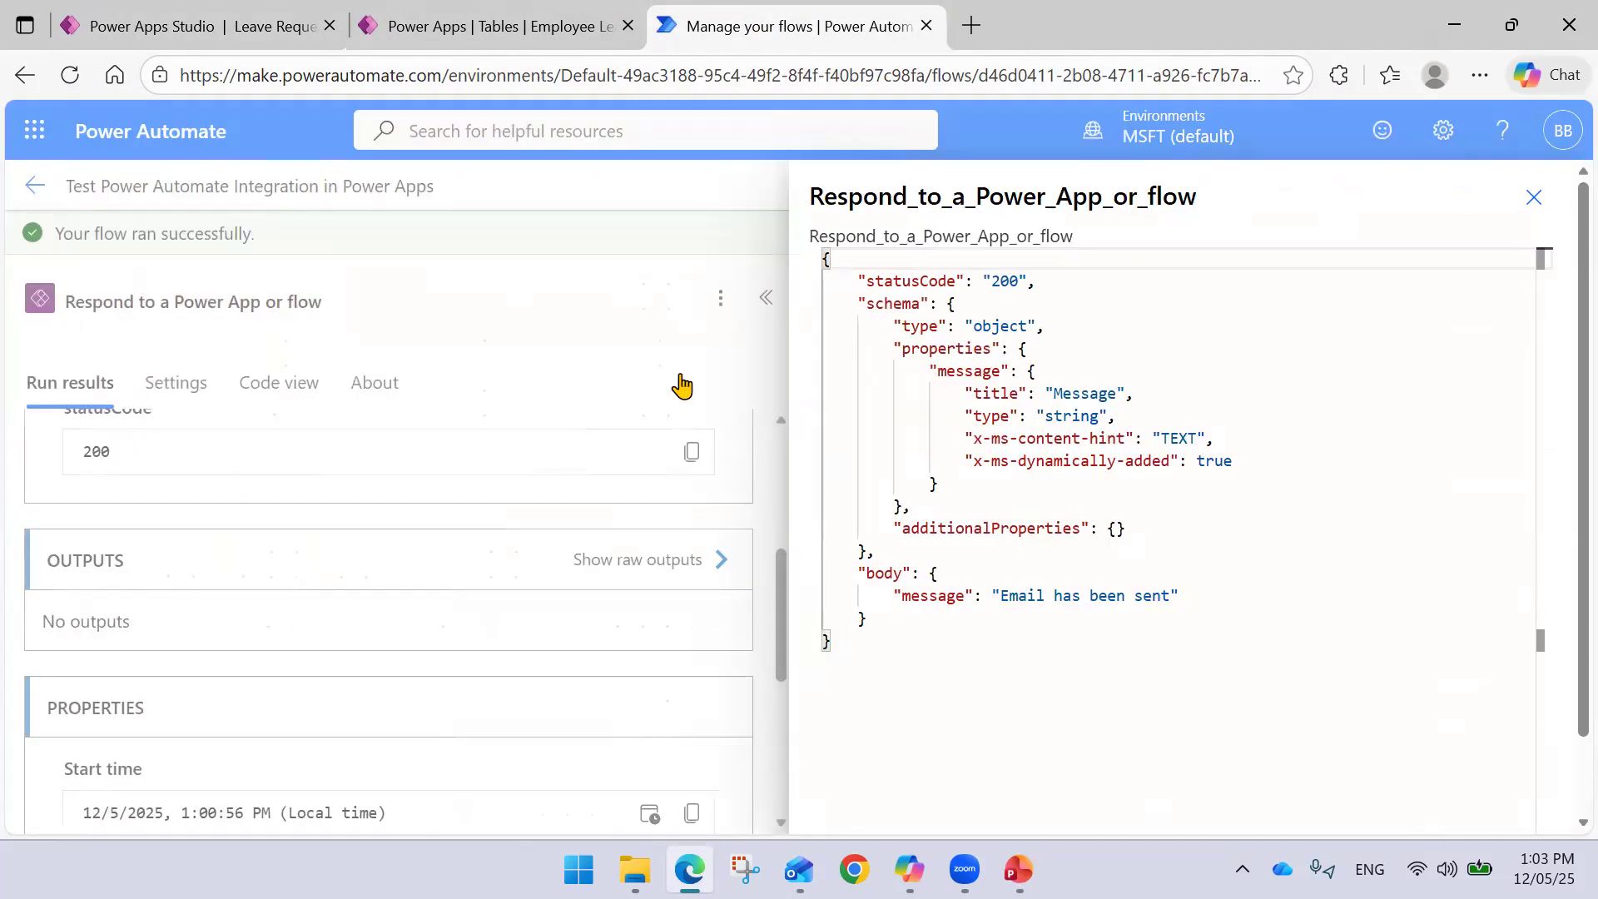
{"action": "left_click", "coordinate": [774, 359]}
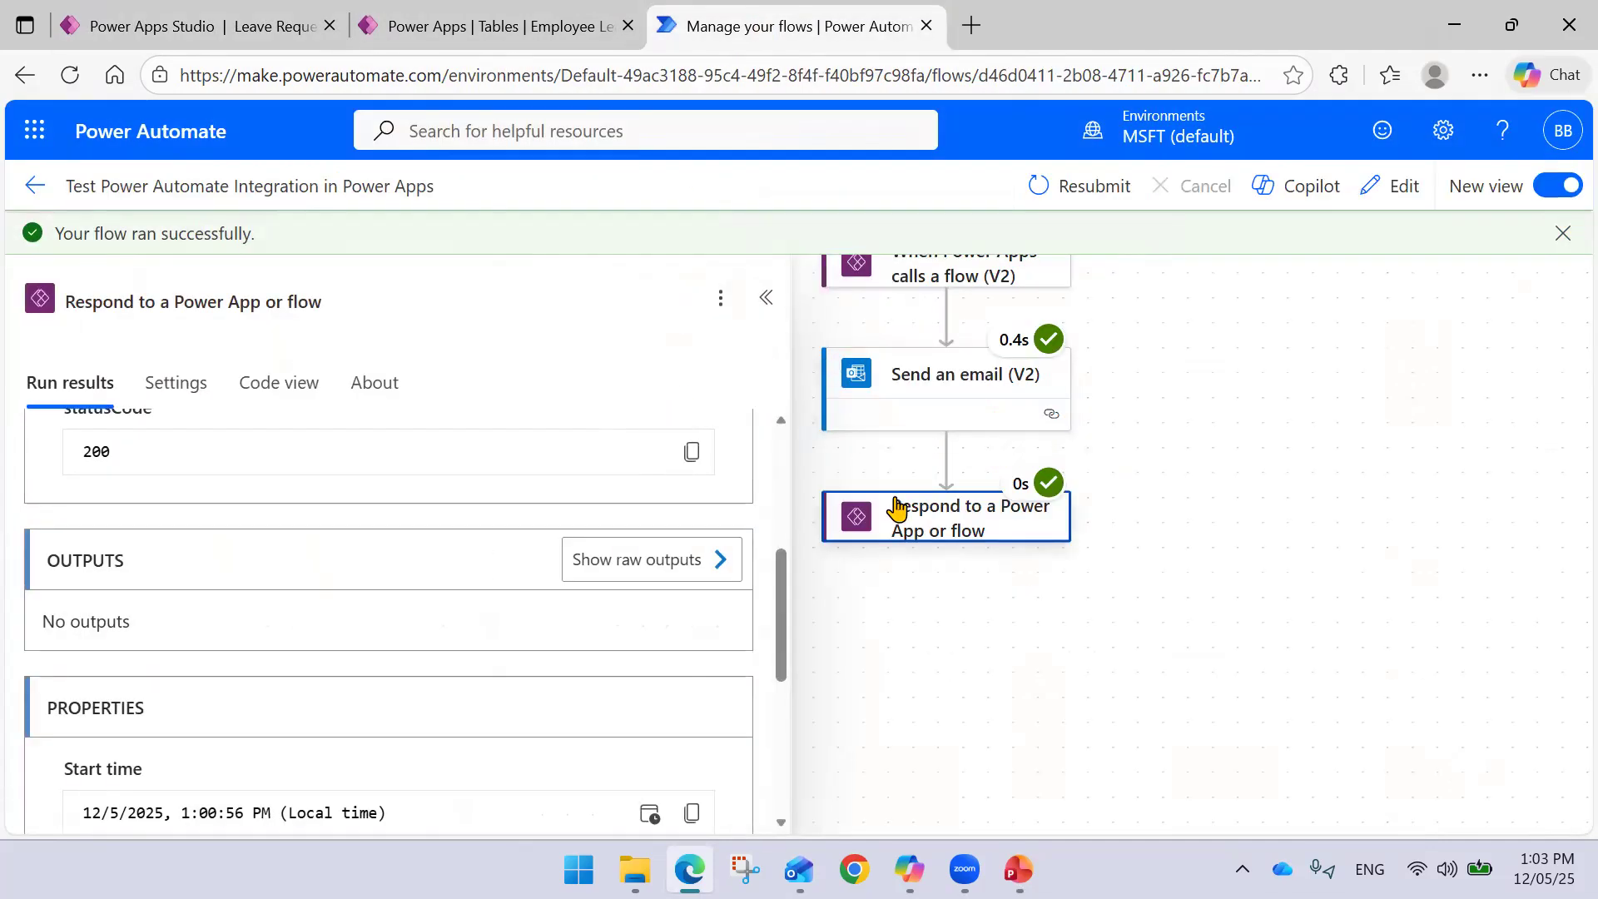
{"action": "scroll", "coordinate": [412, 463], "scroll_direction": "up", "scroll_amount": 5}
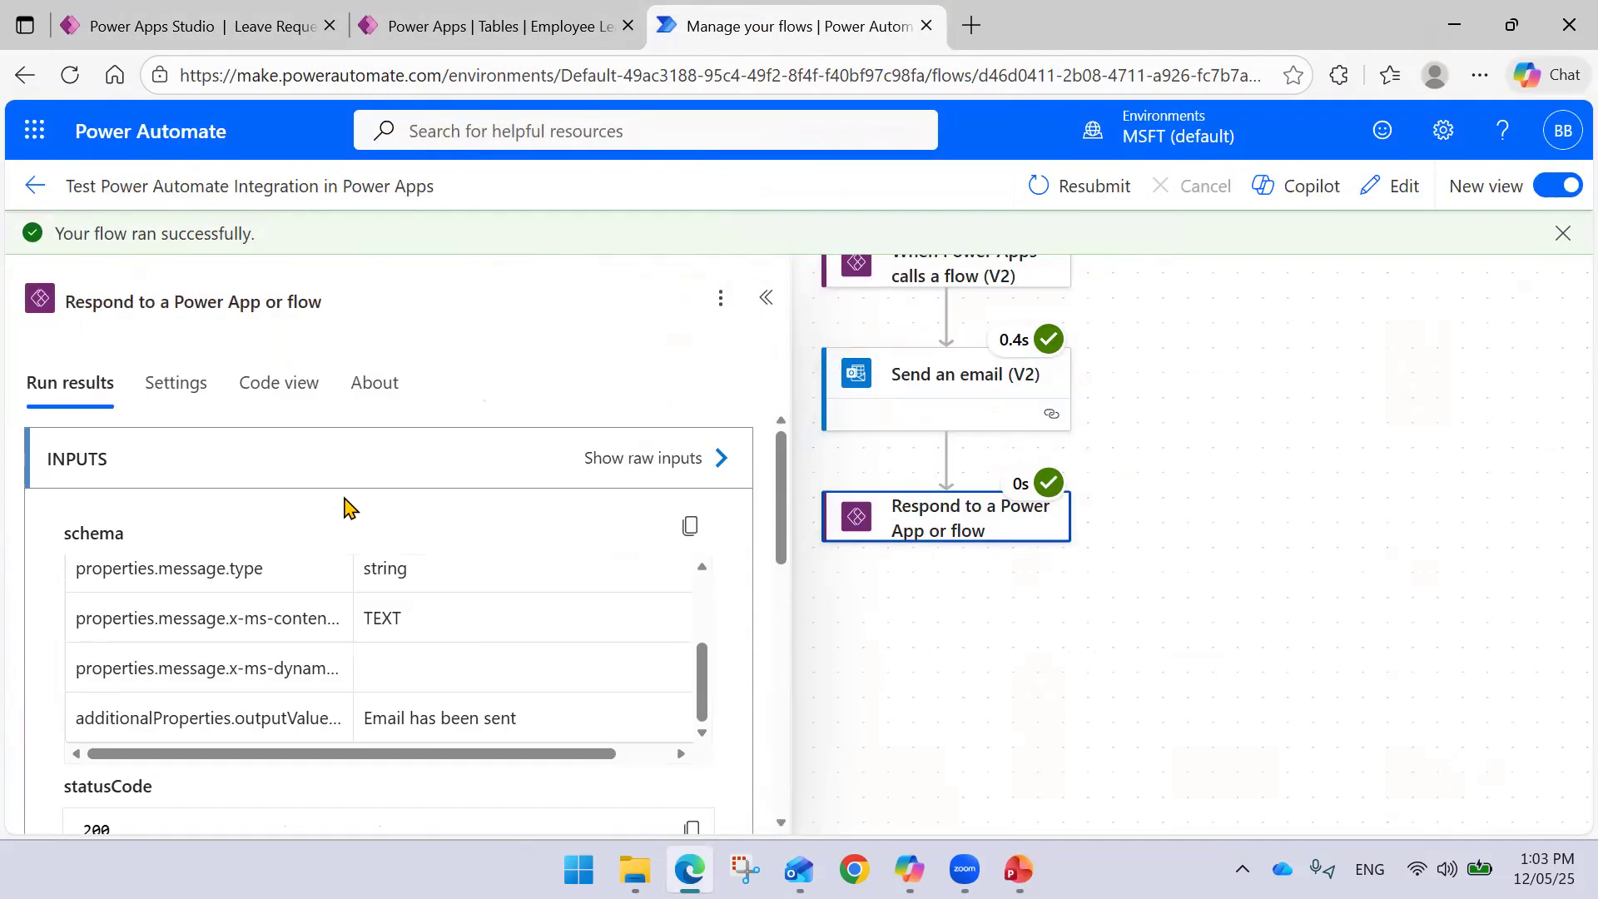
{"action": "left_click", "coordinate": [243, 20]}
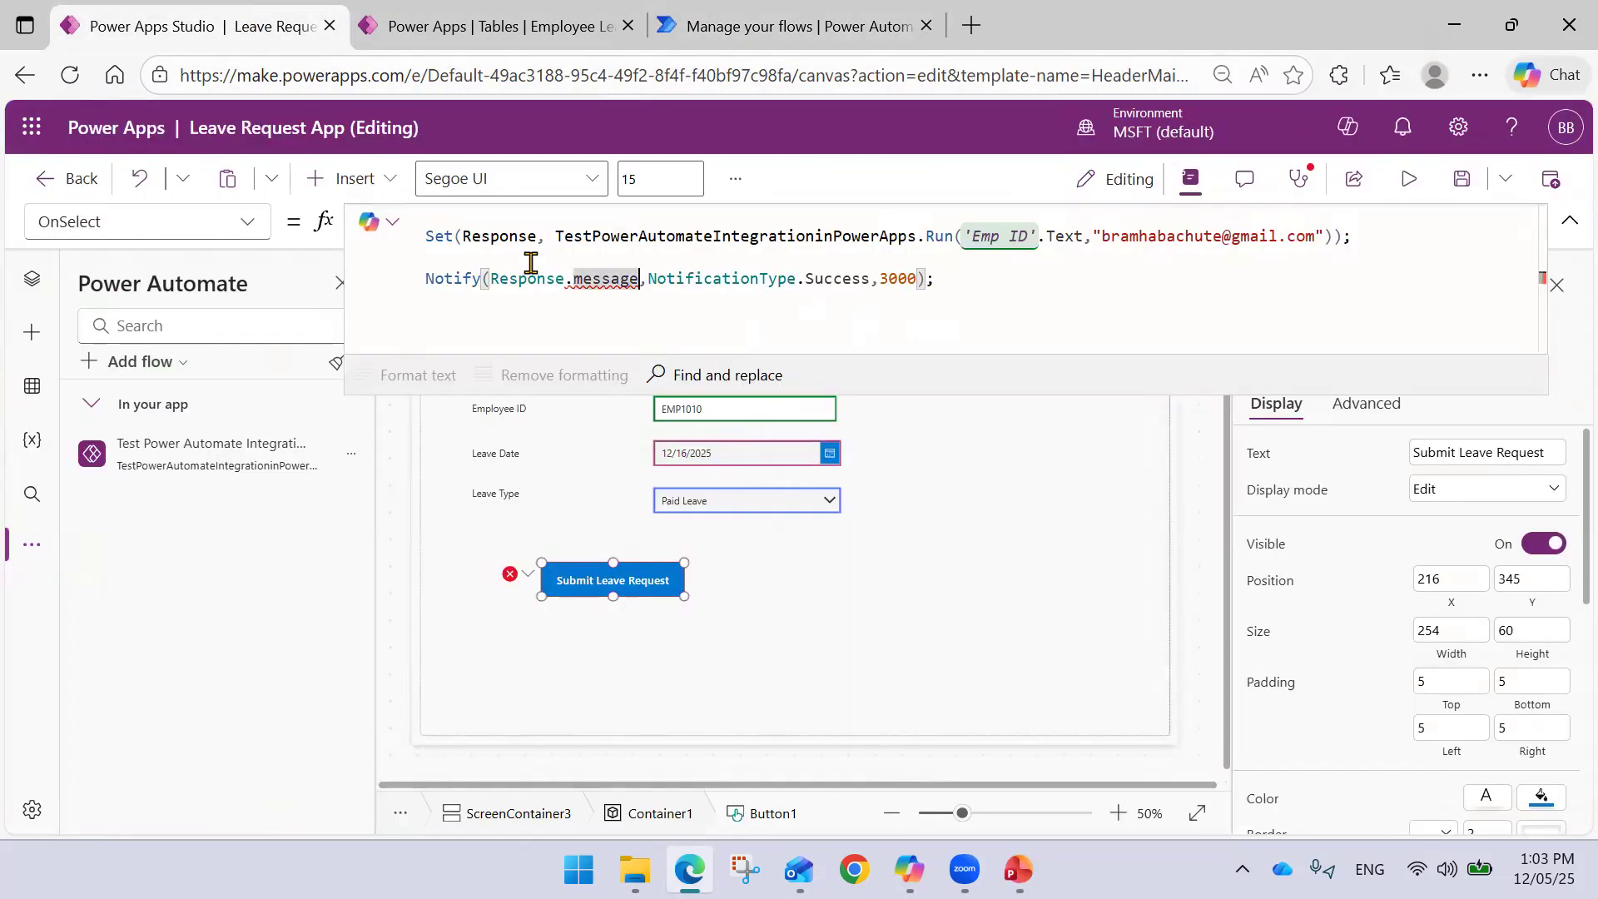
- Remove the property so the line reads Notify(Response,NotificationType.Success,3000)
{"action": "double_click", "coordinate": [608, 279]}
{"action": "key", "text": "BackSpace"}
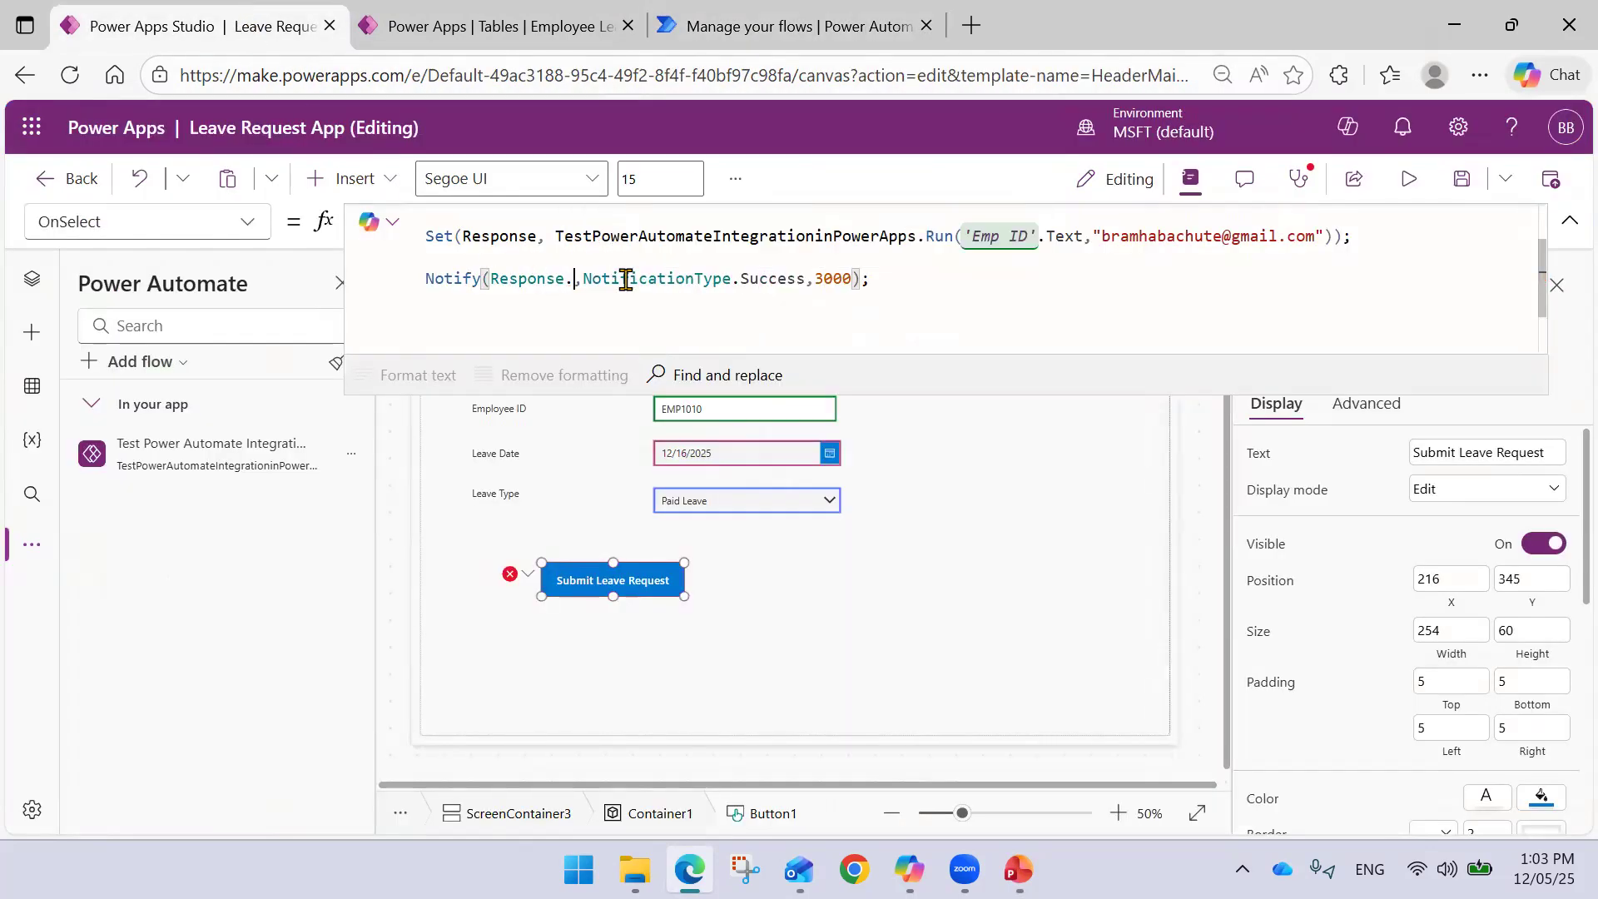
{"action": "type", "text": "text"}
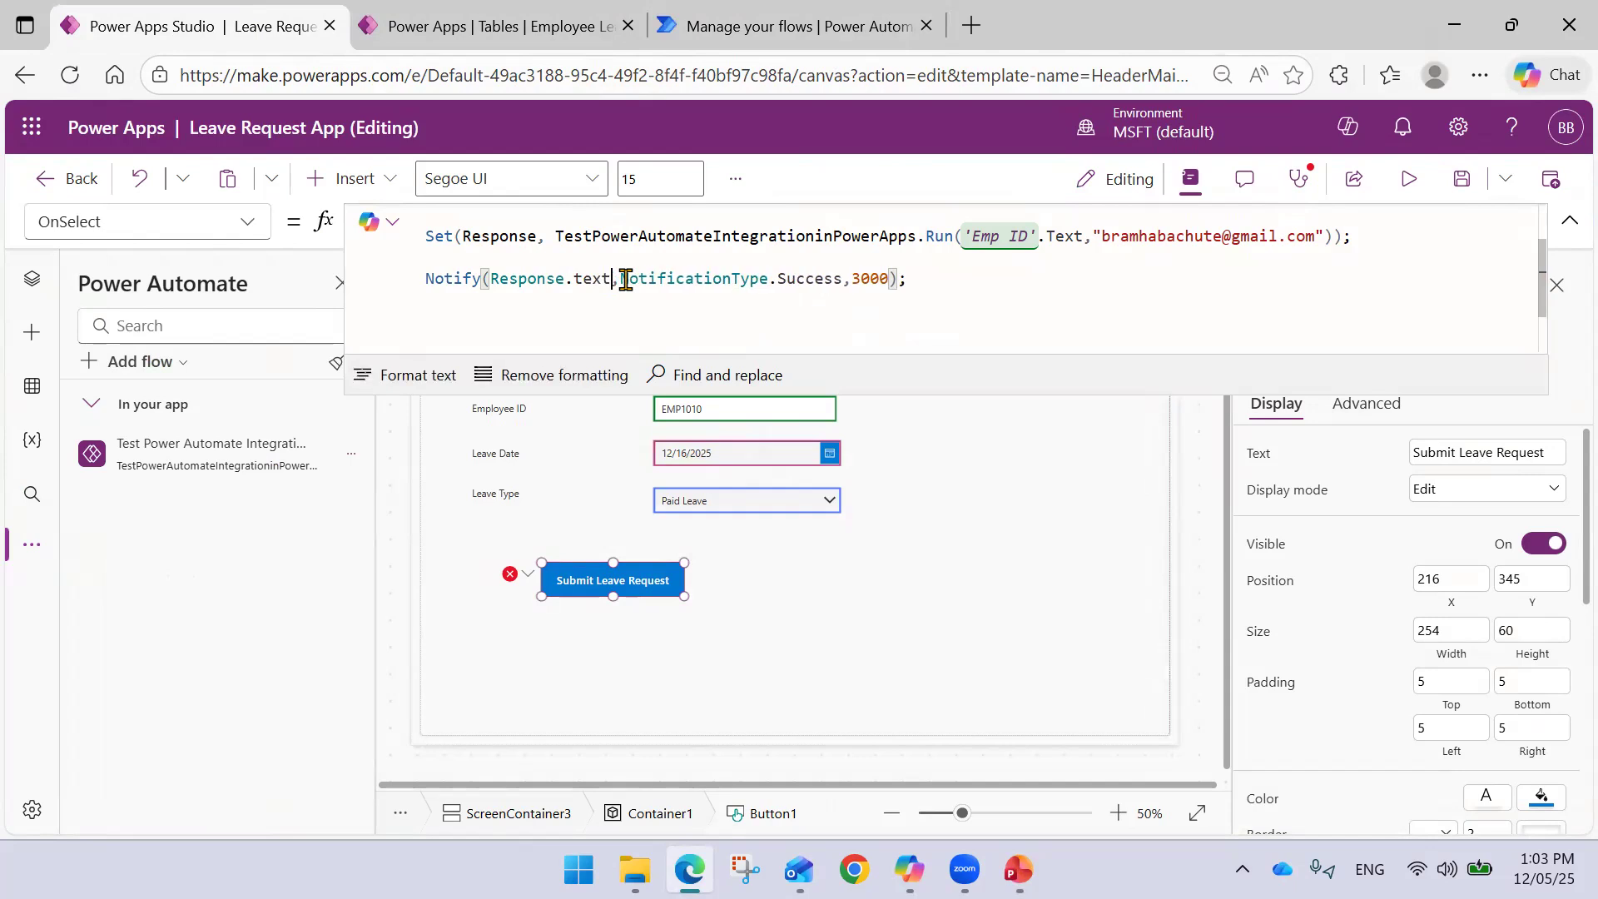
{"action": "double_click", "coordinate": [592, 279]}
{"action": "key", "text": "BackSpace"}
{"action": "key", "text": "BackSpace"}
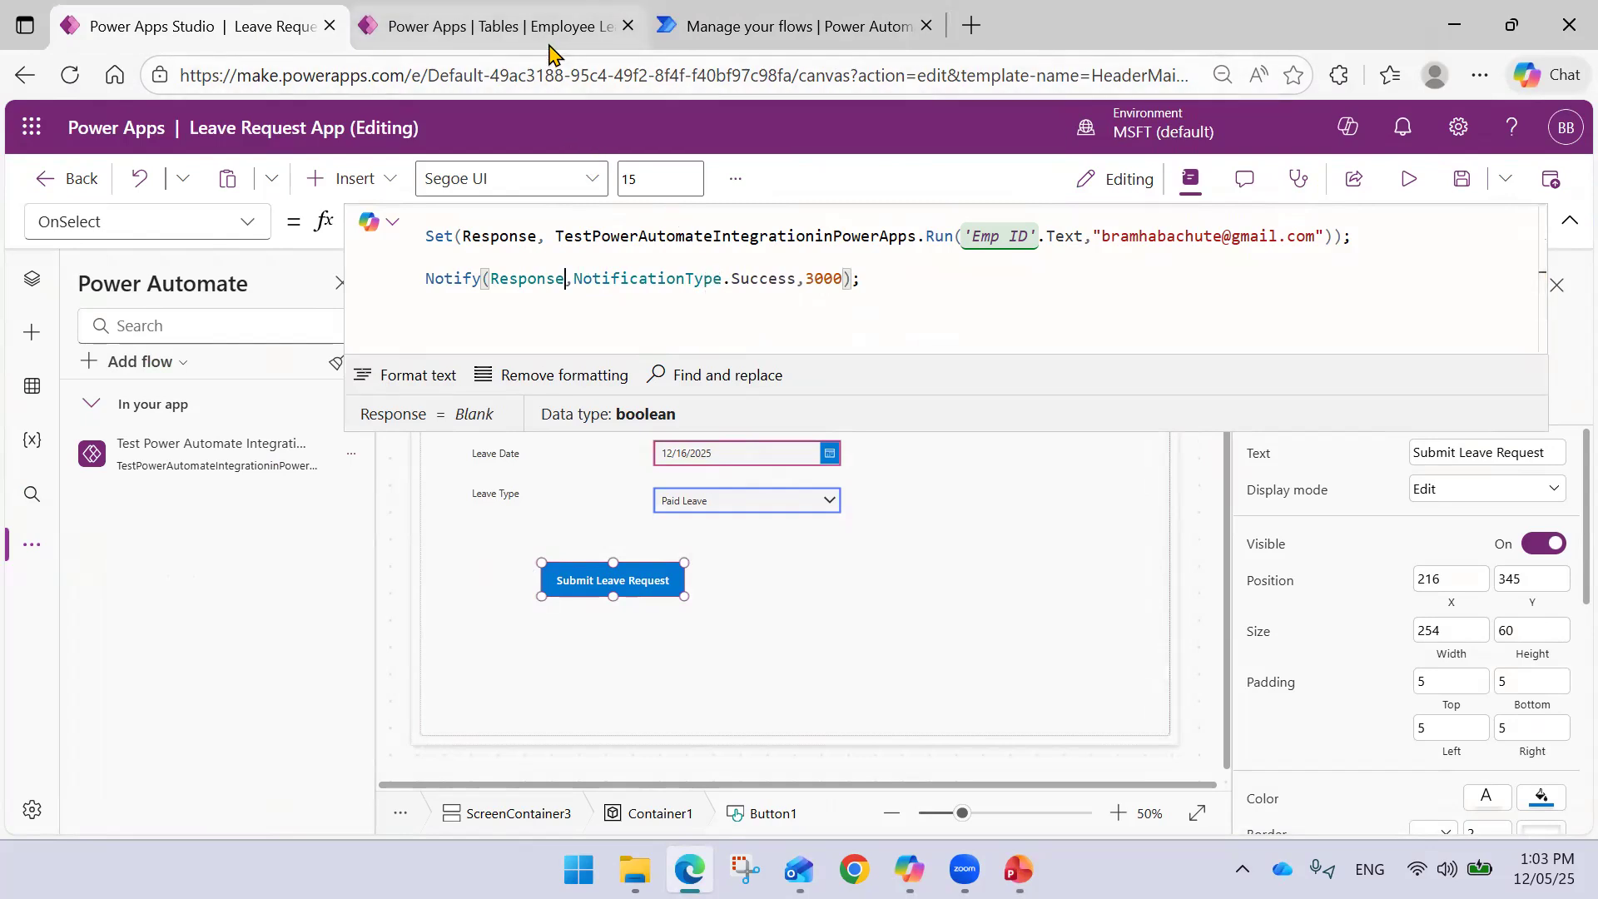
{"action": "left_click", "coordinate": [778, 21]}
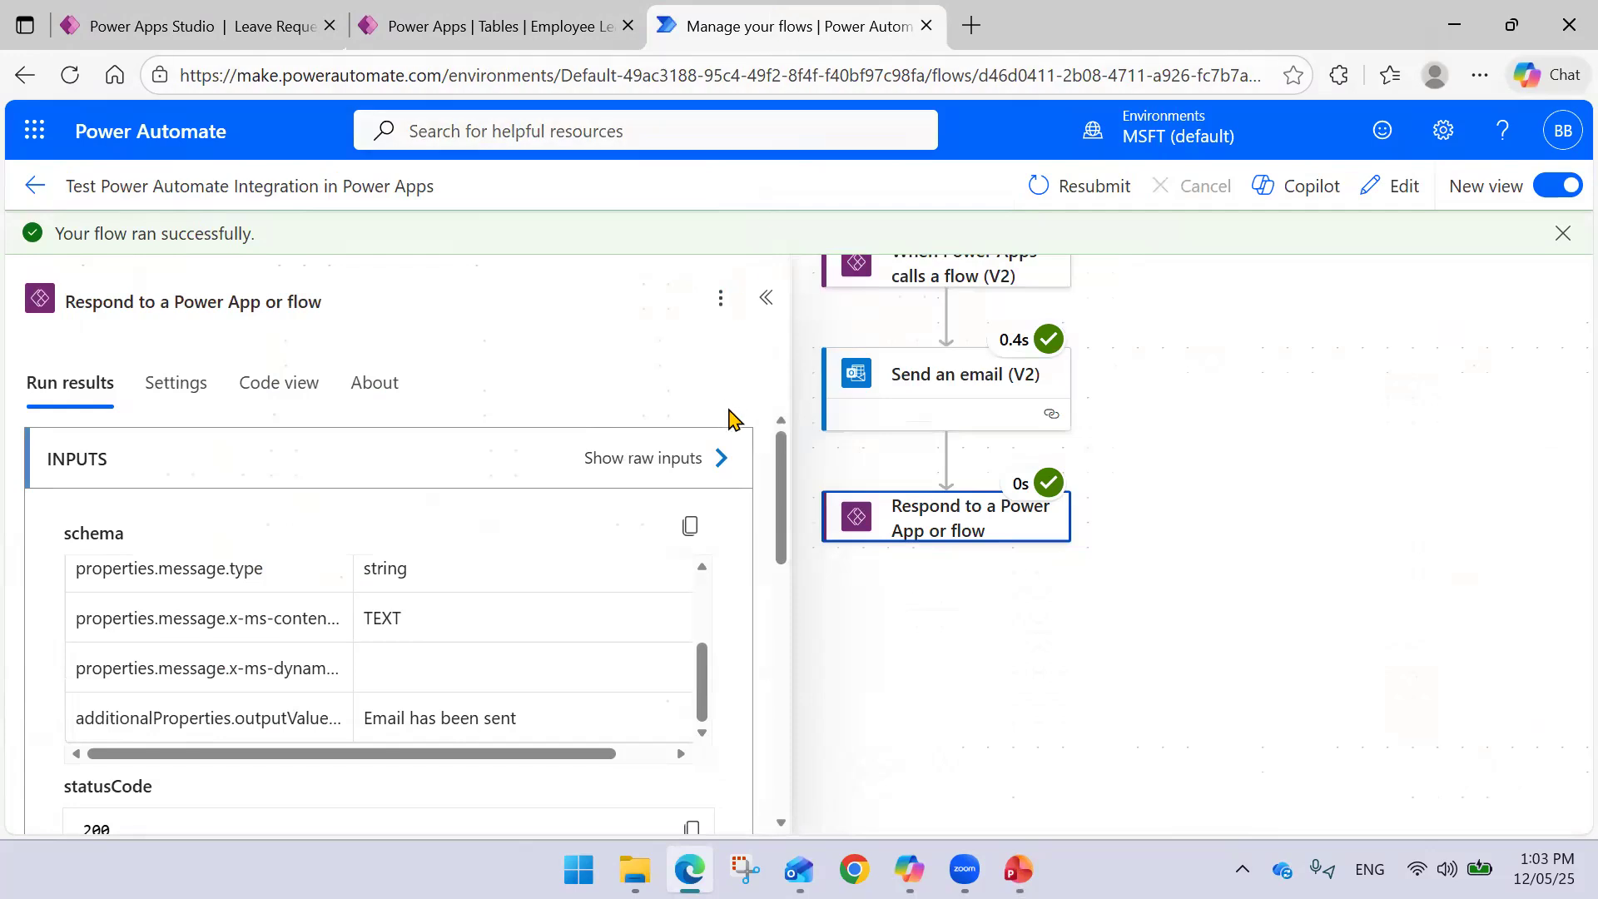
- Make the respond Message 'Email has been sent to' plus the Email input, then save
{"action": "left_click", "coordinate": [762, 301]}
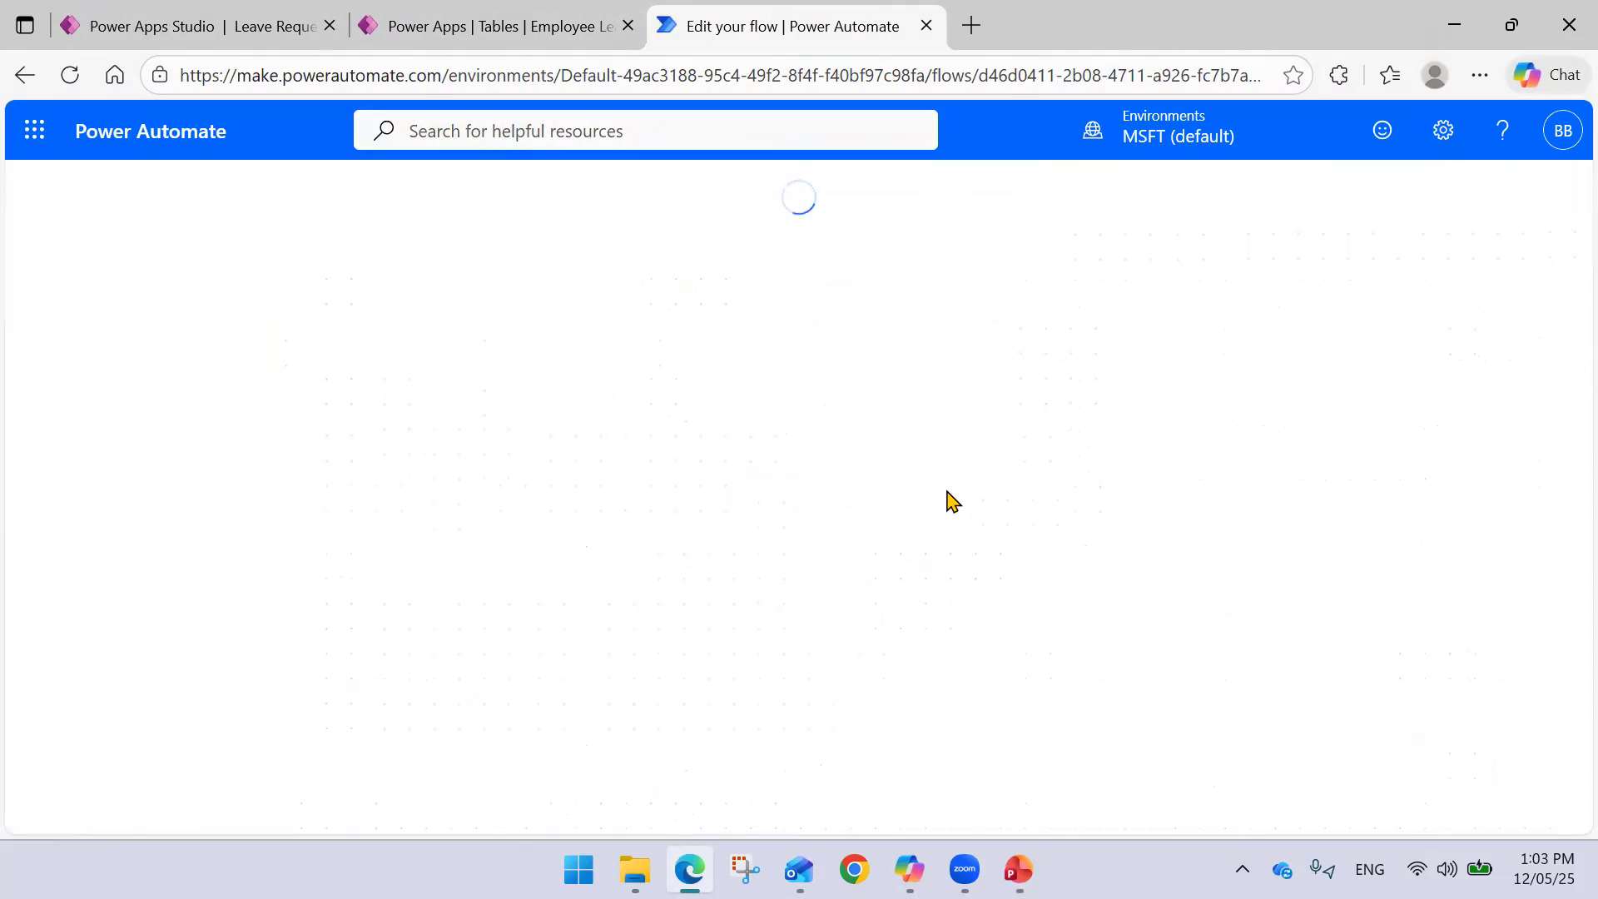
{"action": "left_click", "coordinate": [790, 537]}
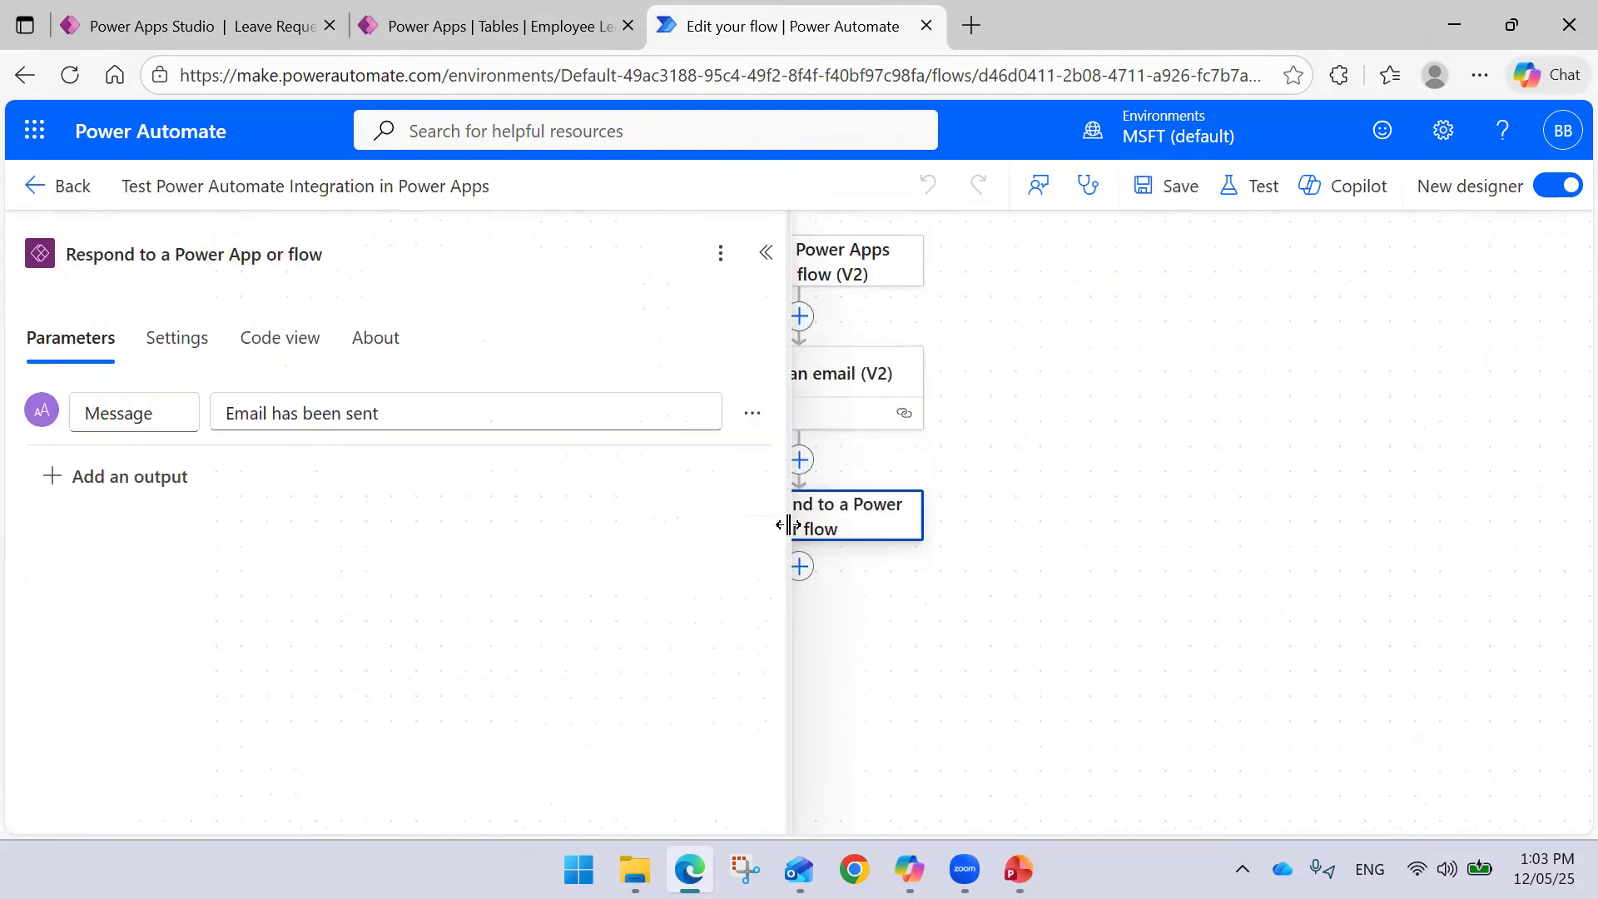
{"action": "left_click", "coordinate": [429, 414]}
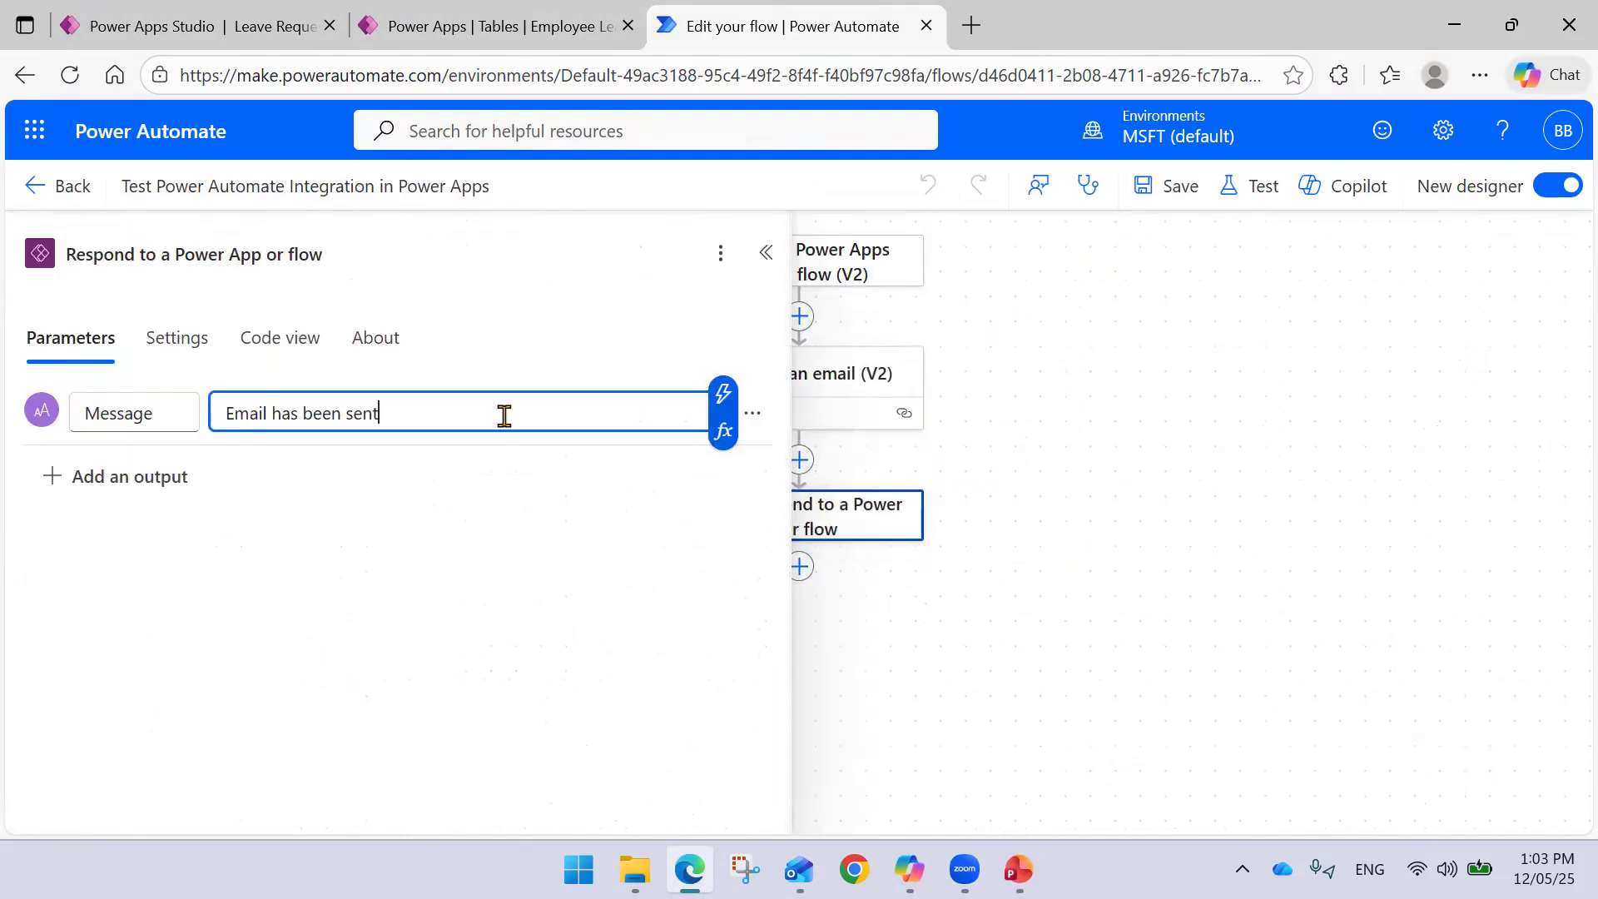
{"action": "left_click", "coordinate": [724, 392]}
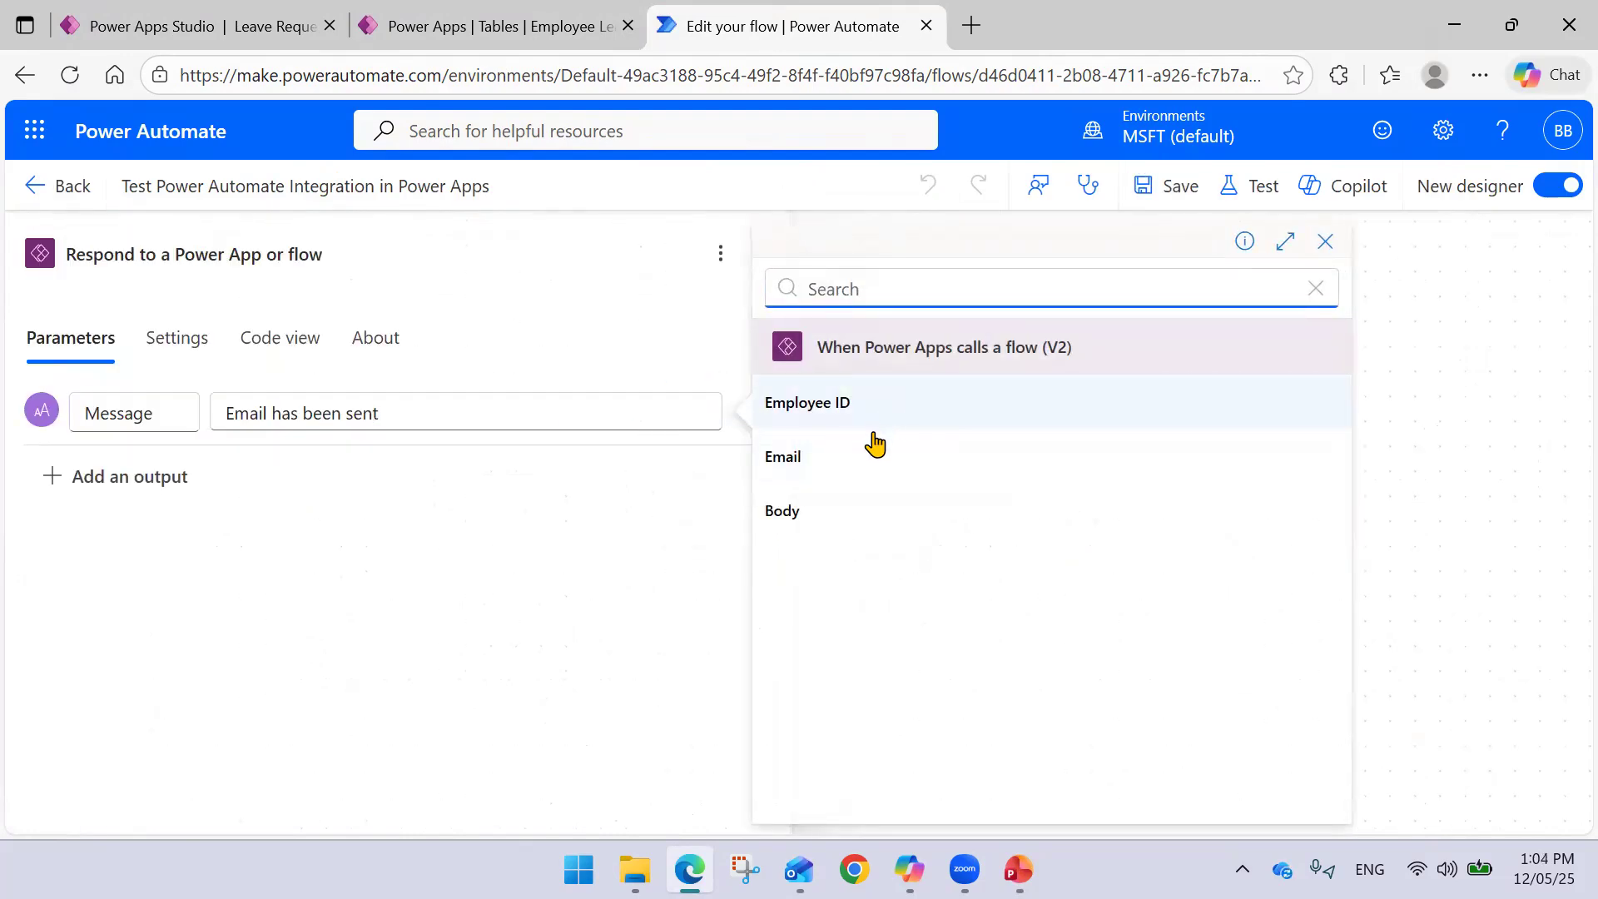
{"action": "left_click", "coordinate": [865, 482]}
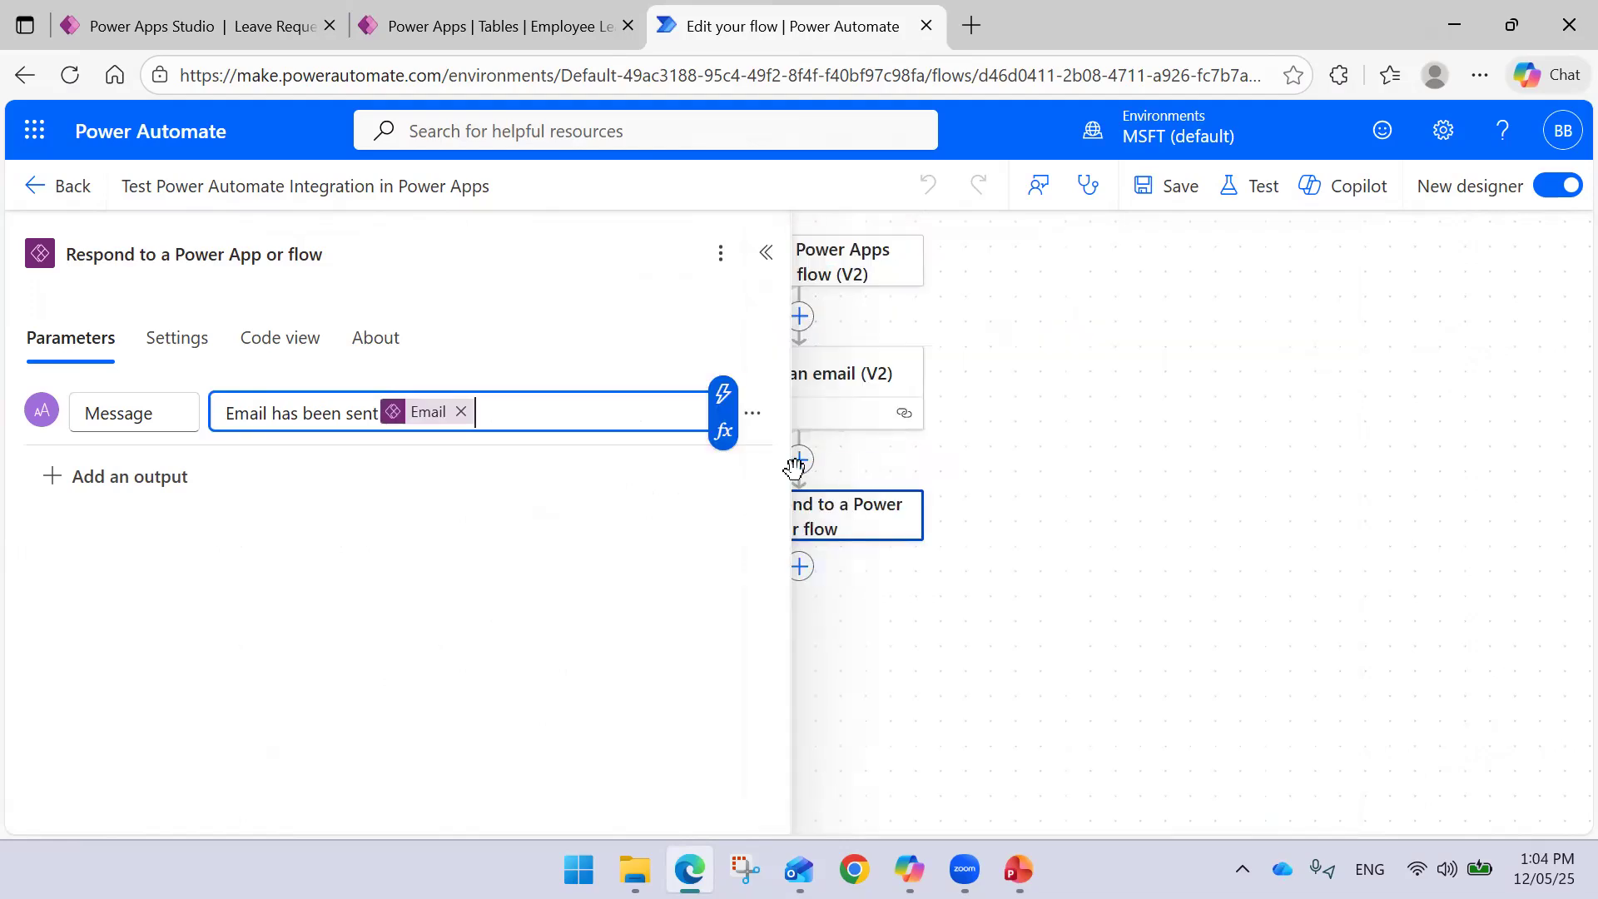
{"action": "left_click", "coordinate": [375, 413]}
{"action": "type", "text": "to"}
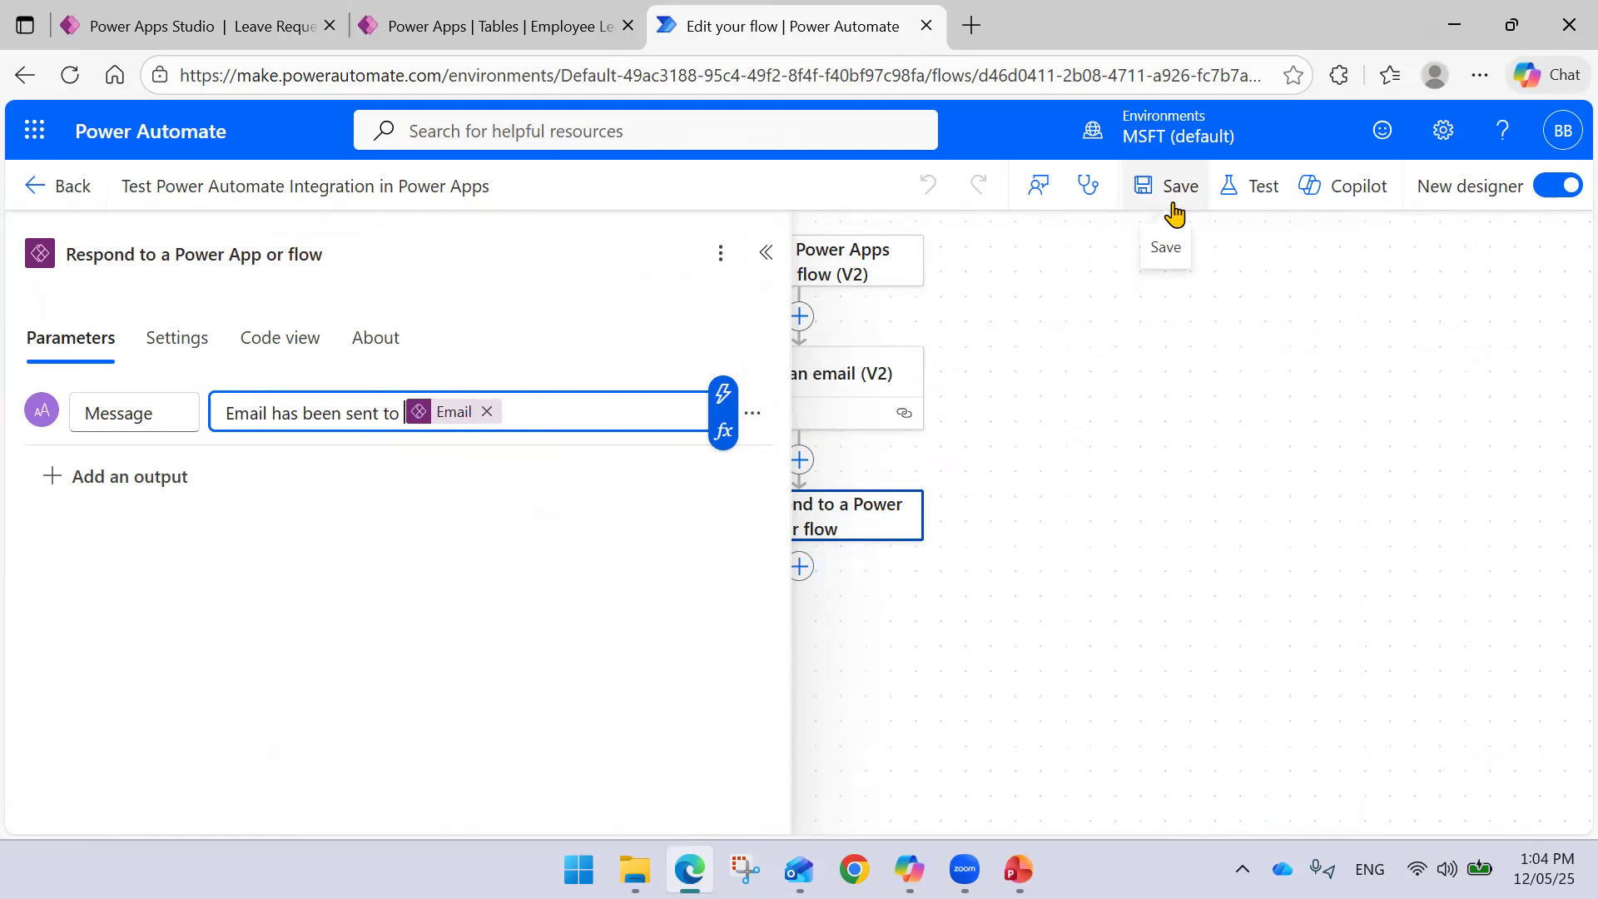
{"action": "left_click", "coordinate": [1173, 214]}
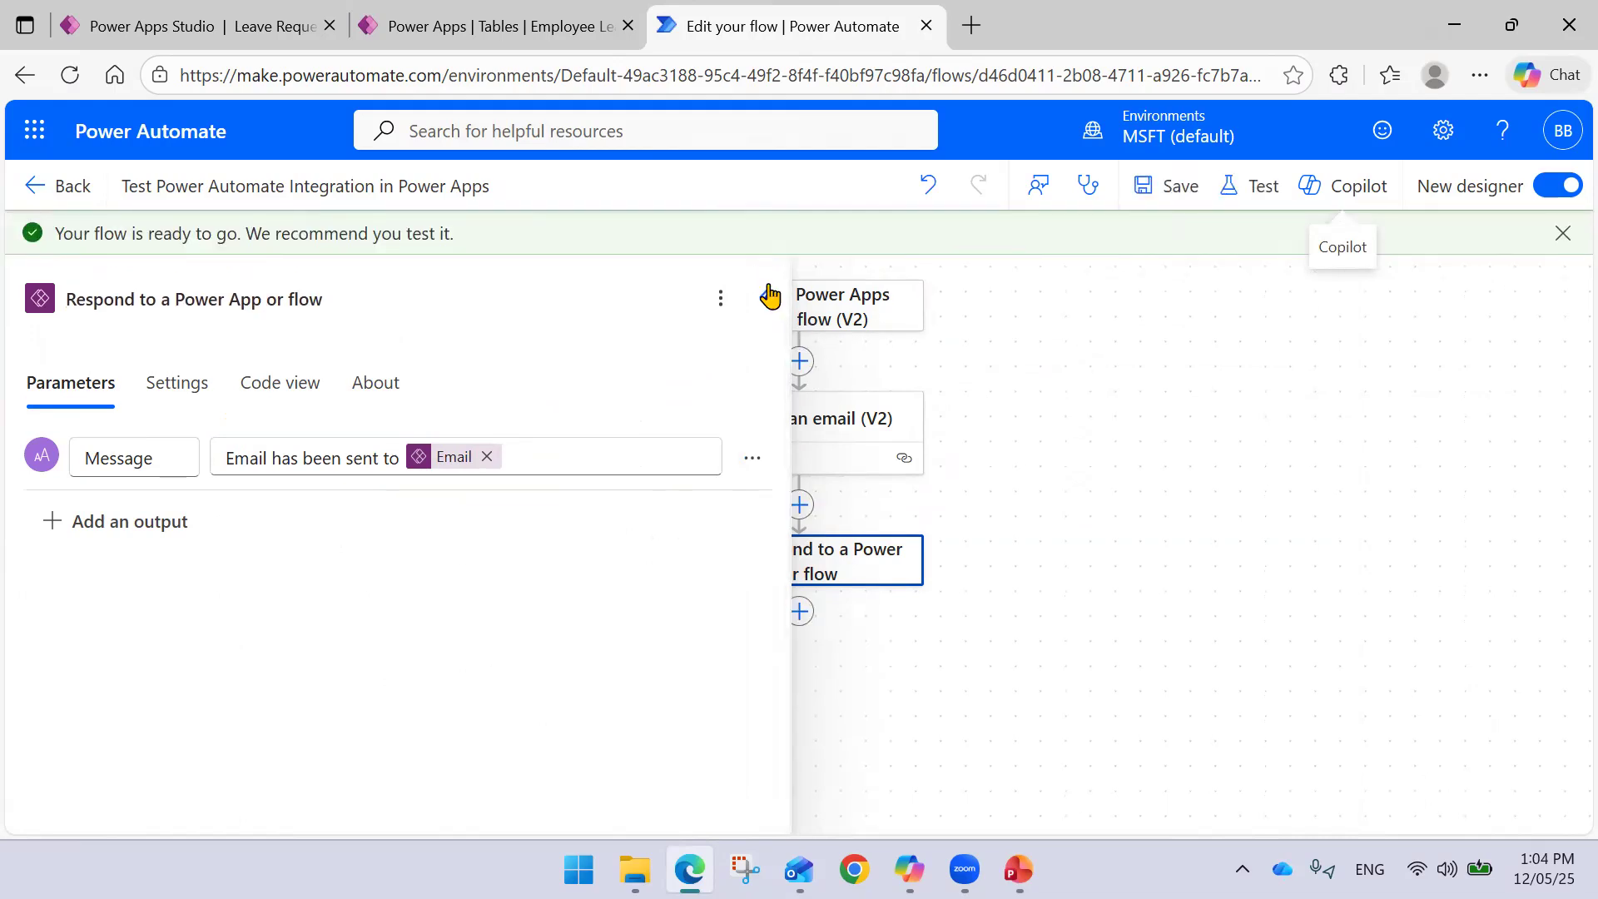
- Back in Power Apps Studio, refresh the connected flow so the app sees its new output
{"action": "left_click", "coordinate": [766, 304]}
{"action": "left_click", "coordinate": [200, 26]}
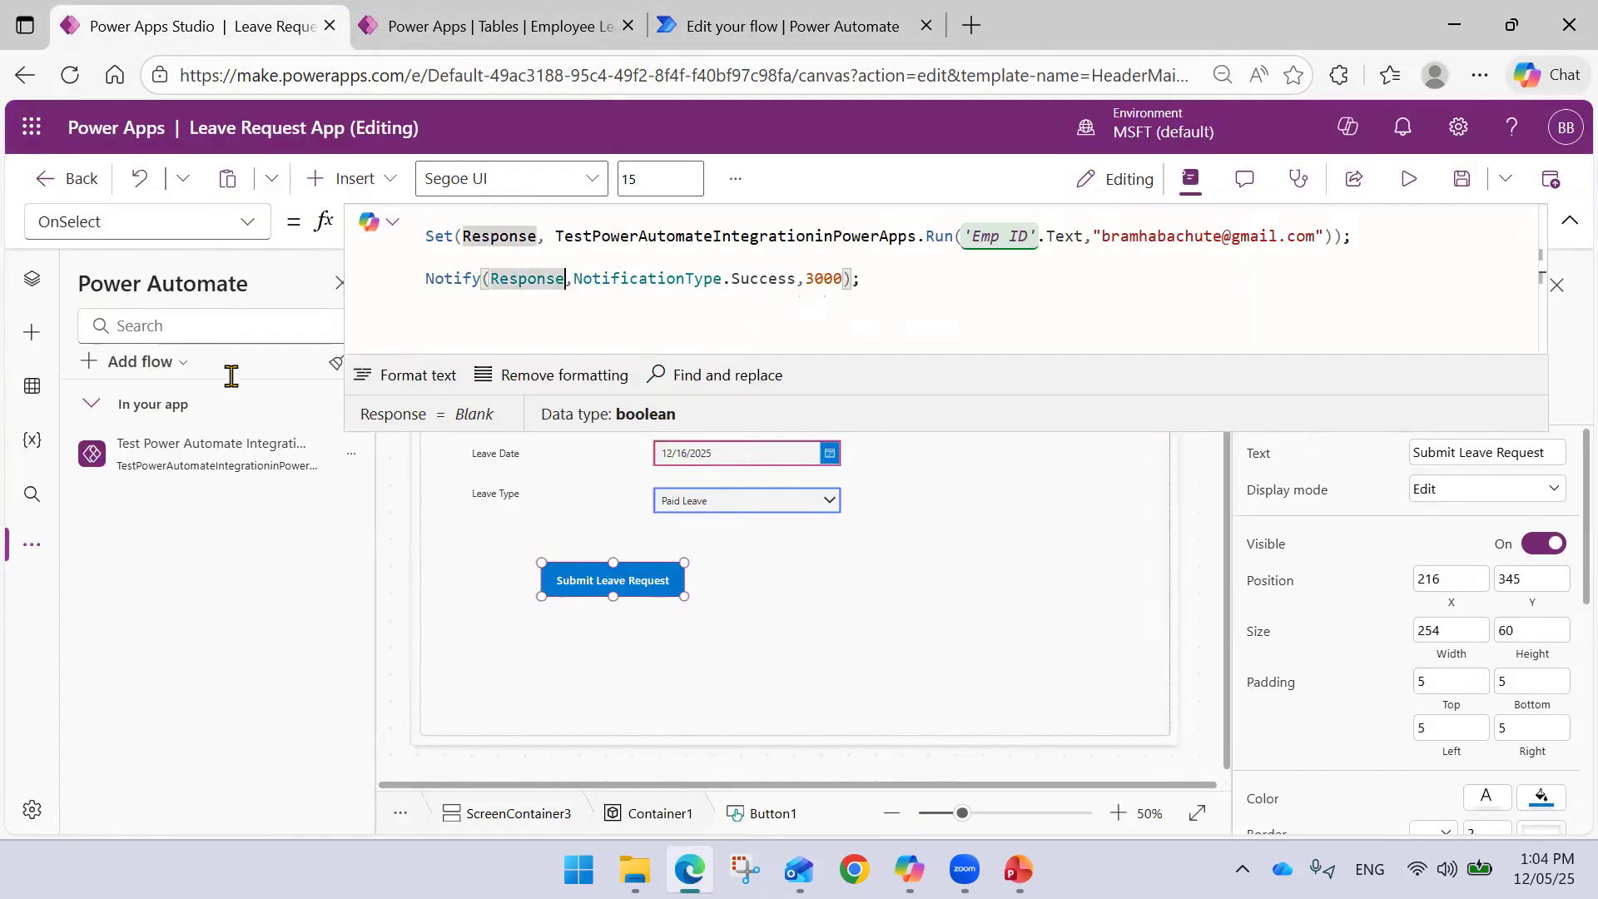
{"action": "left_click", "coordinate": [350, 455]}
{"action": "left_click", "coordinate": [411, 531]}
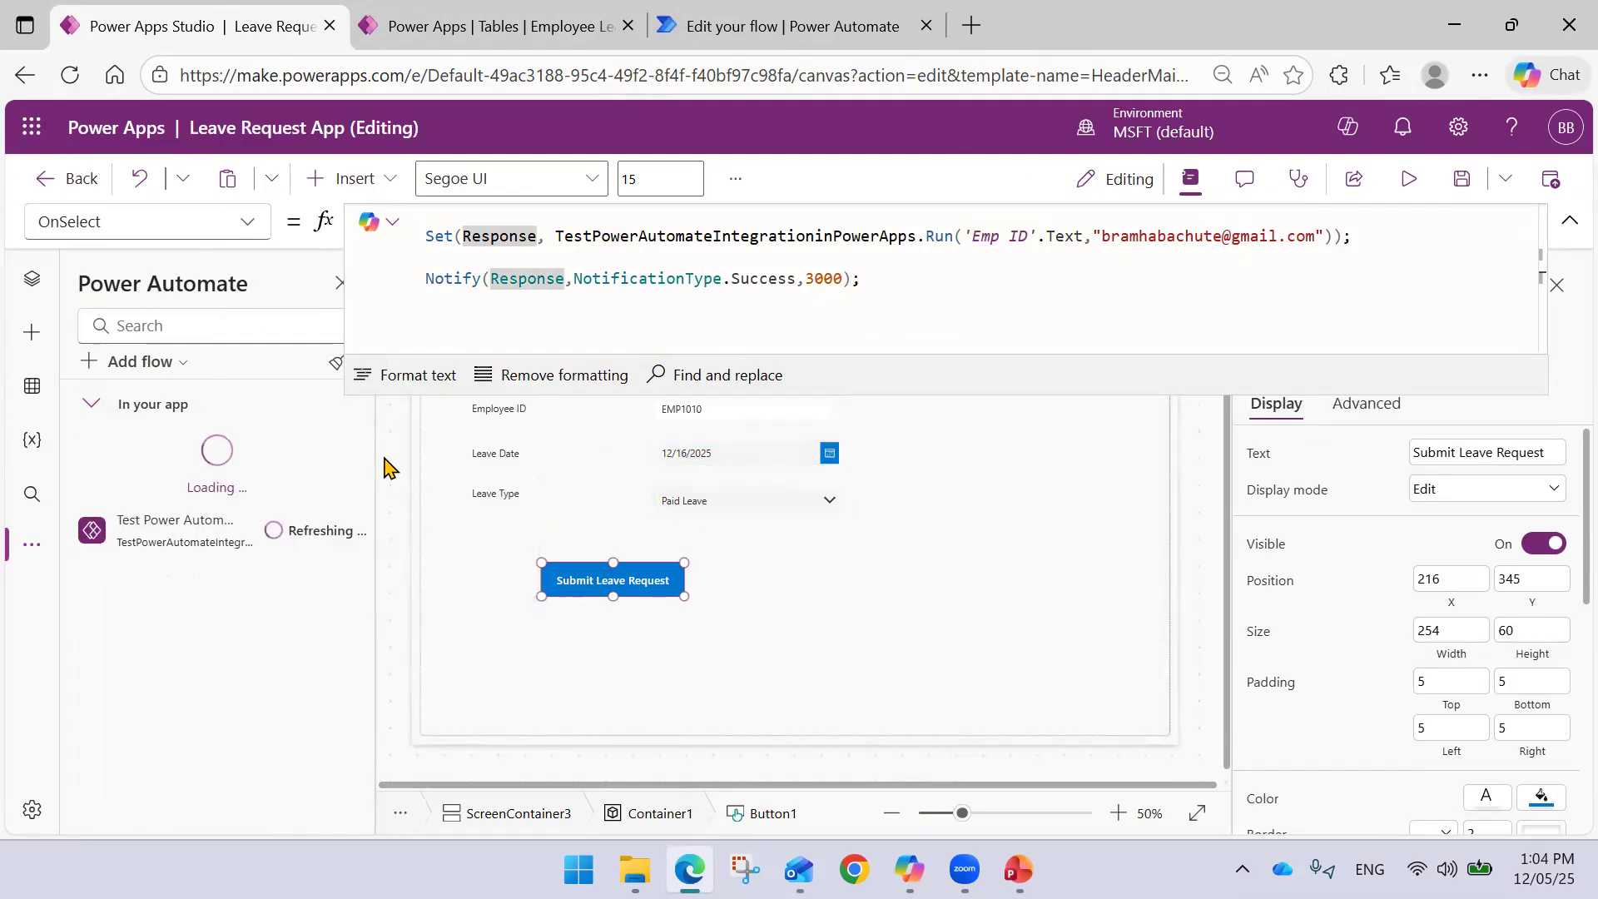
- Change the Notify formula to show Response.message and save the app
{"action": "left_click", "coordinate": [565, 277]}
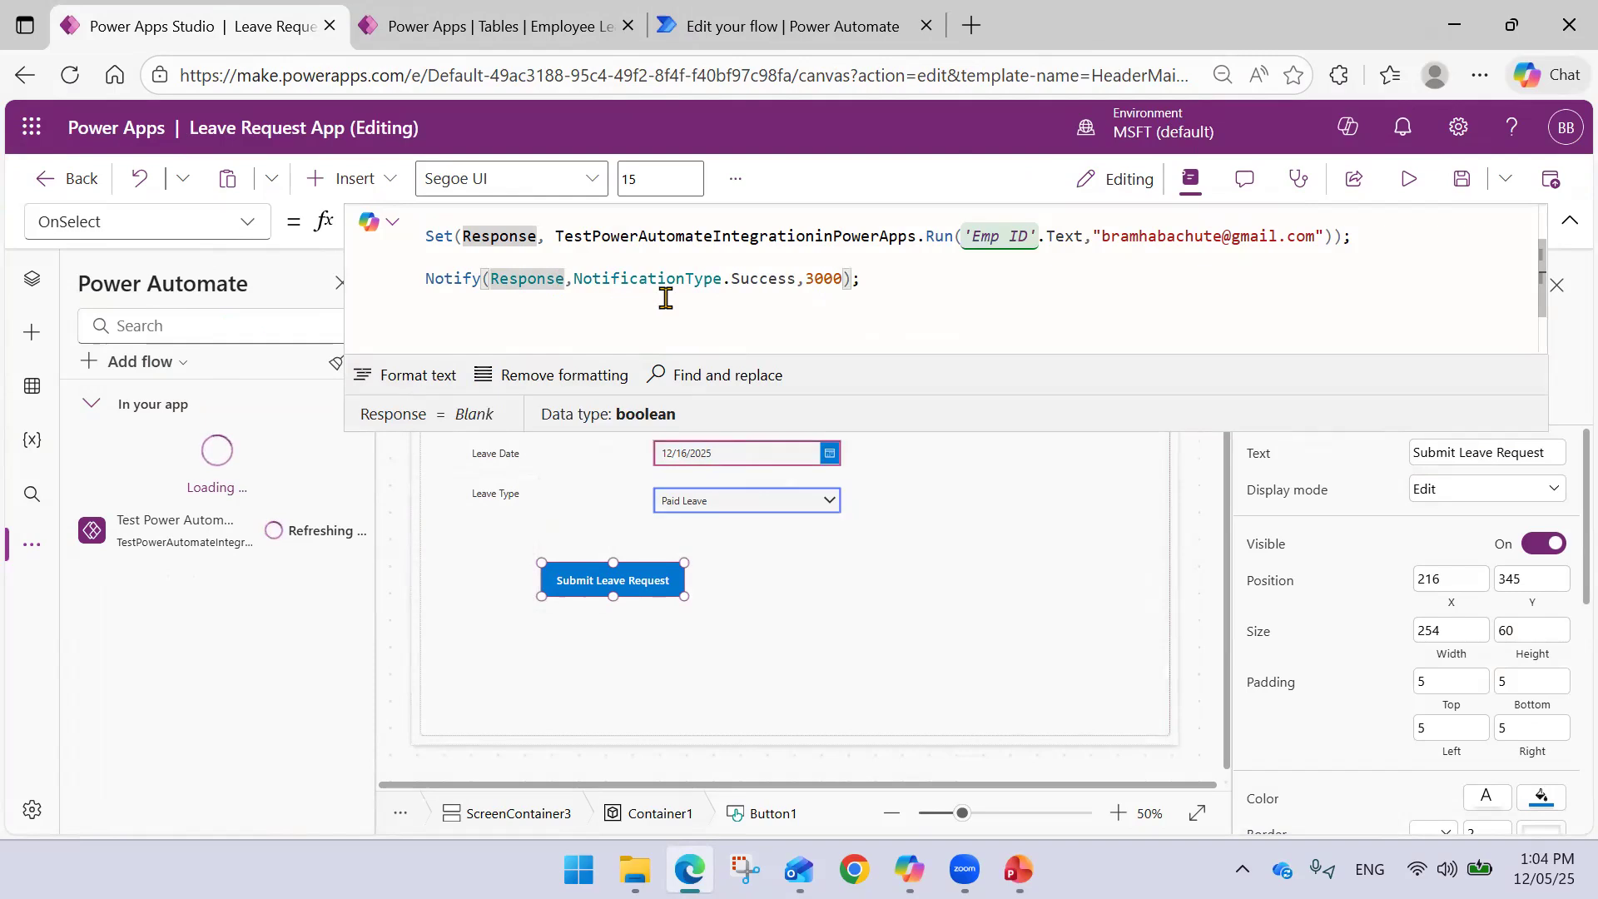
{"action": "type", "text": "."}
{"action": "key", "text": "Tab"}
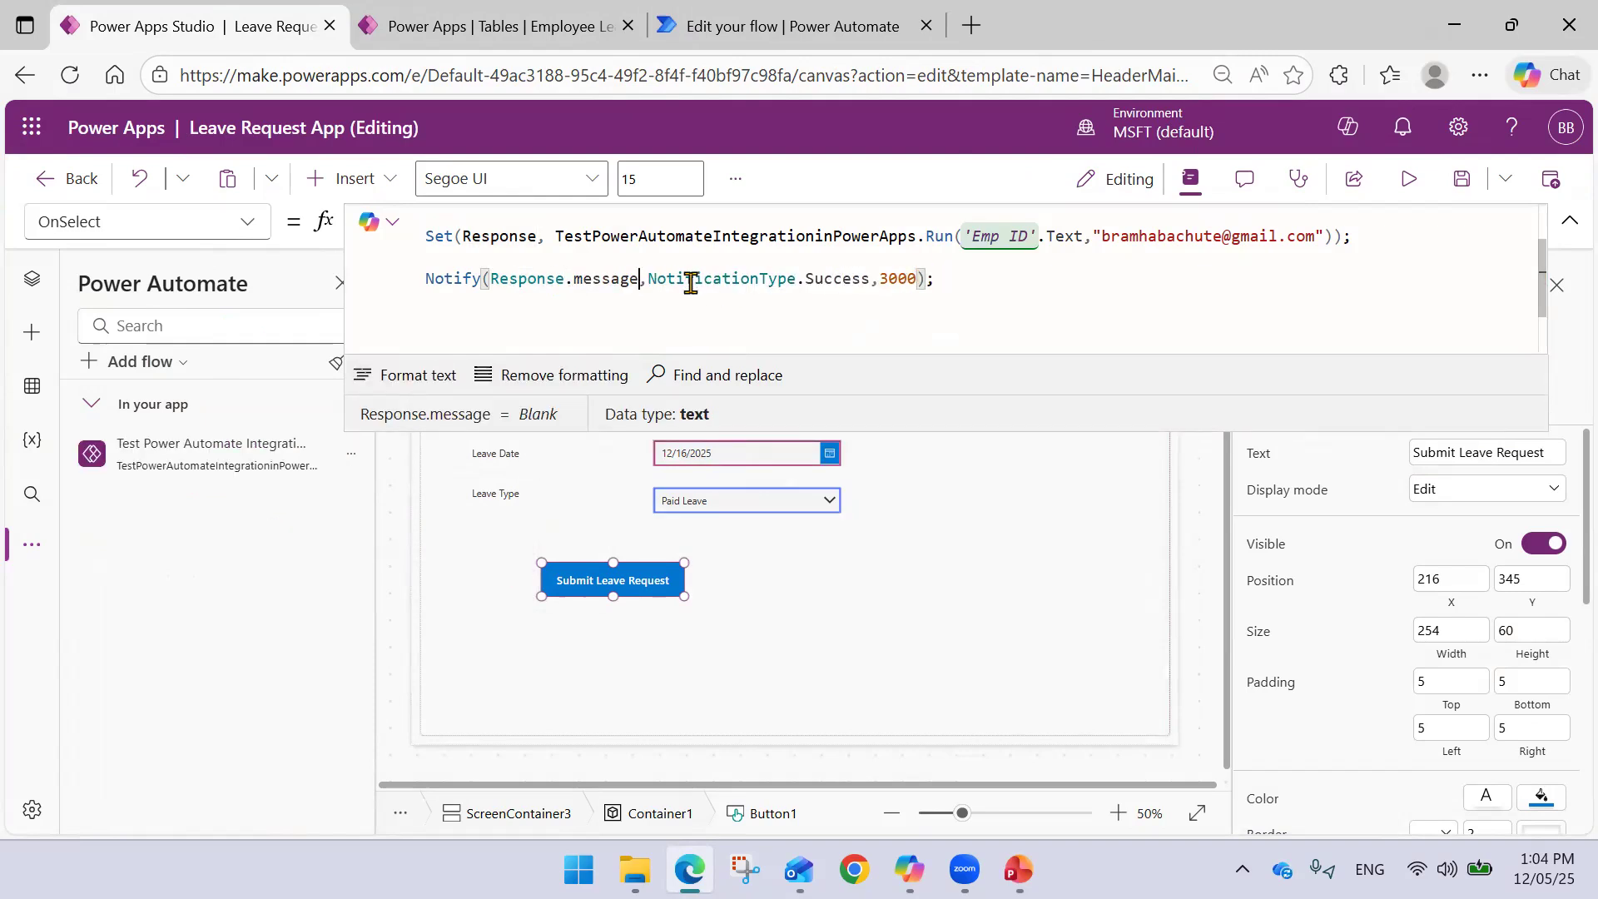
{"action": "left_click", "coordinate": [657, 278]}
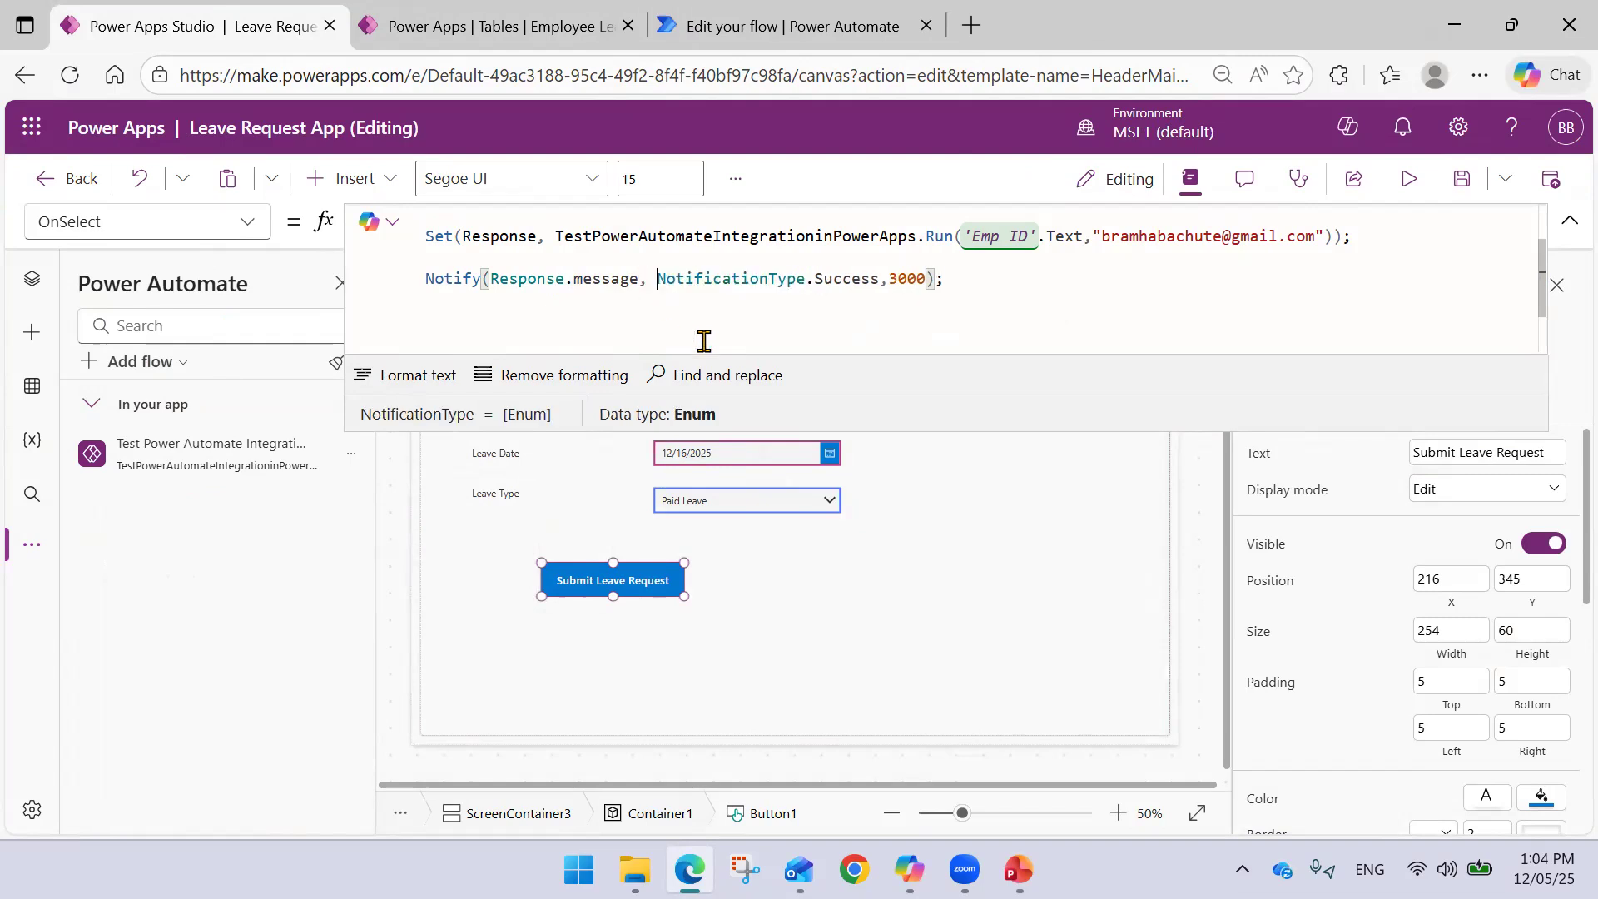
{"action": "left_click", "coordinate": [1462, 179]}
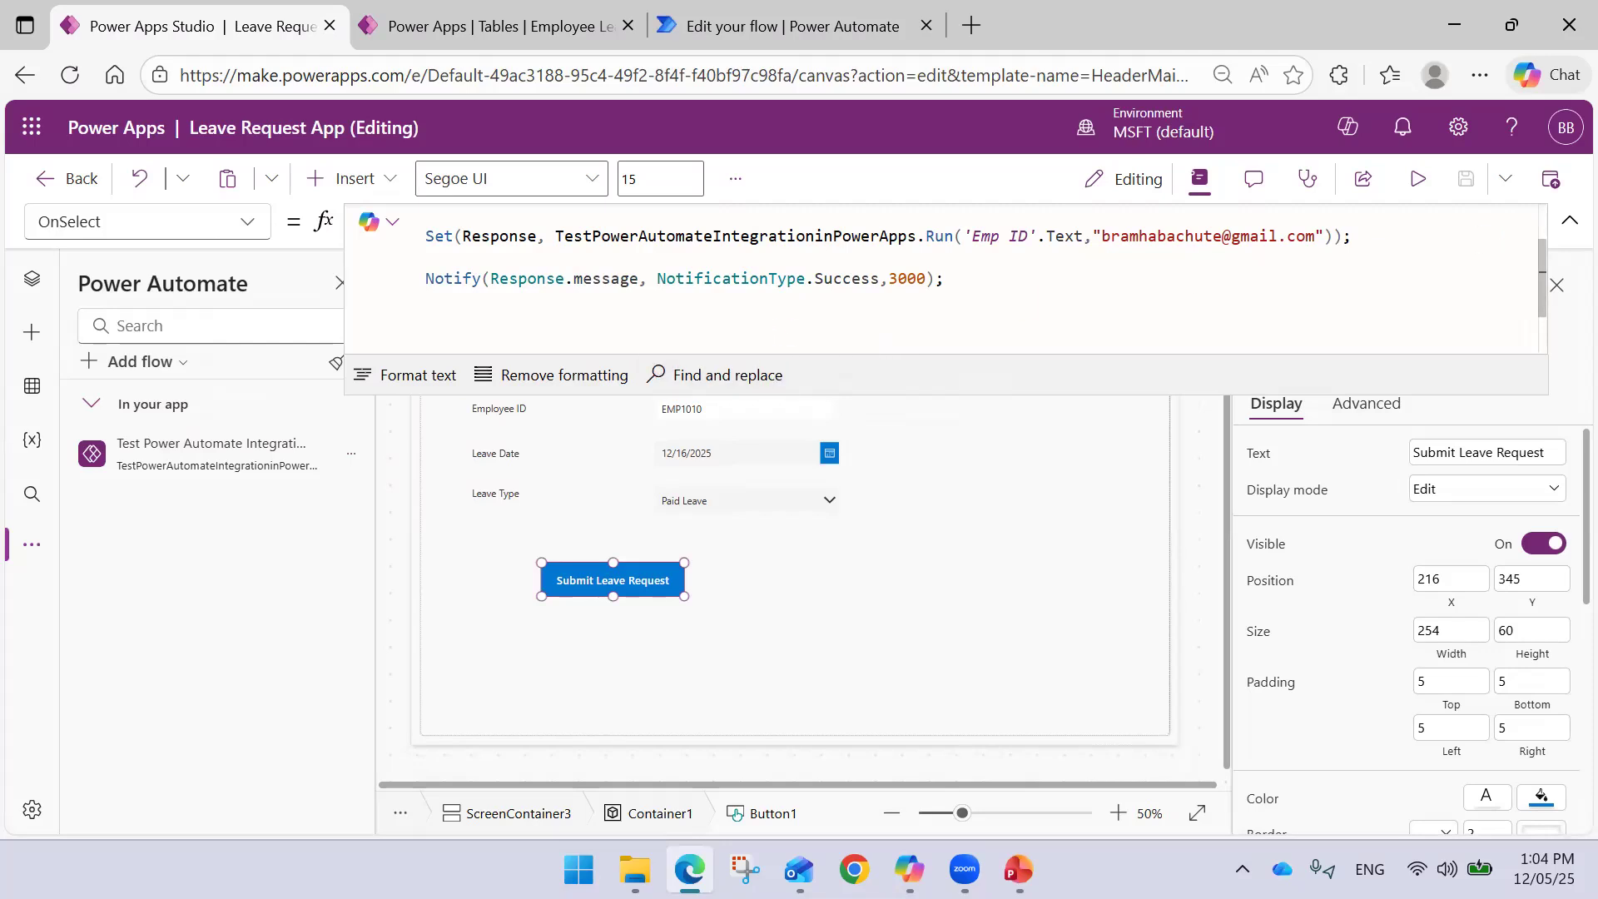
{"action": "left_click", "coordinate": [1570, 220]}
- Preview the app, submit the leave request, and dismiss the 'Email has been sent' notification
{"action": "left_click", "coordinate": [1417, 178]}
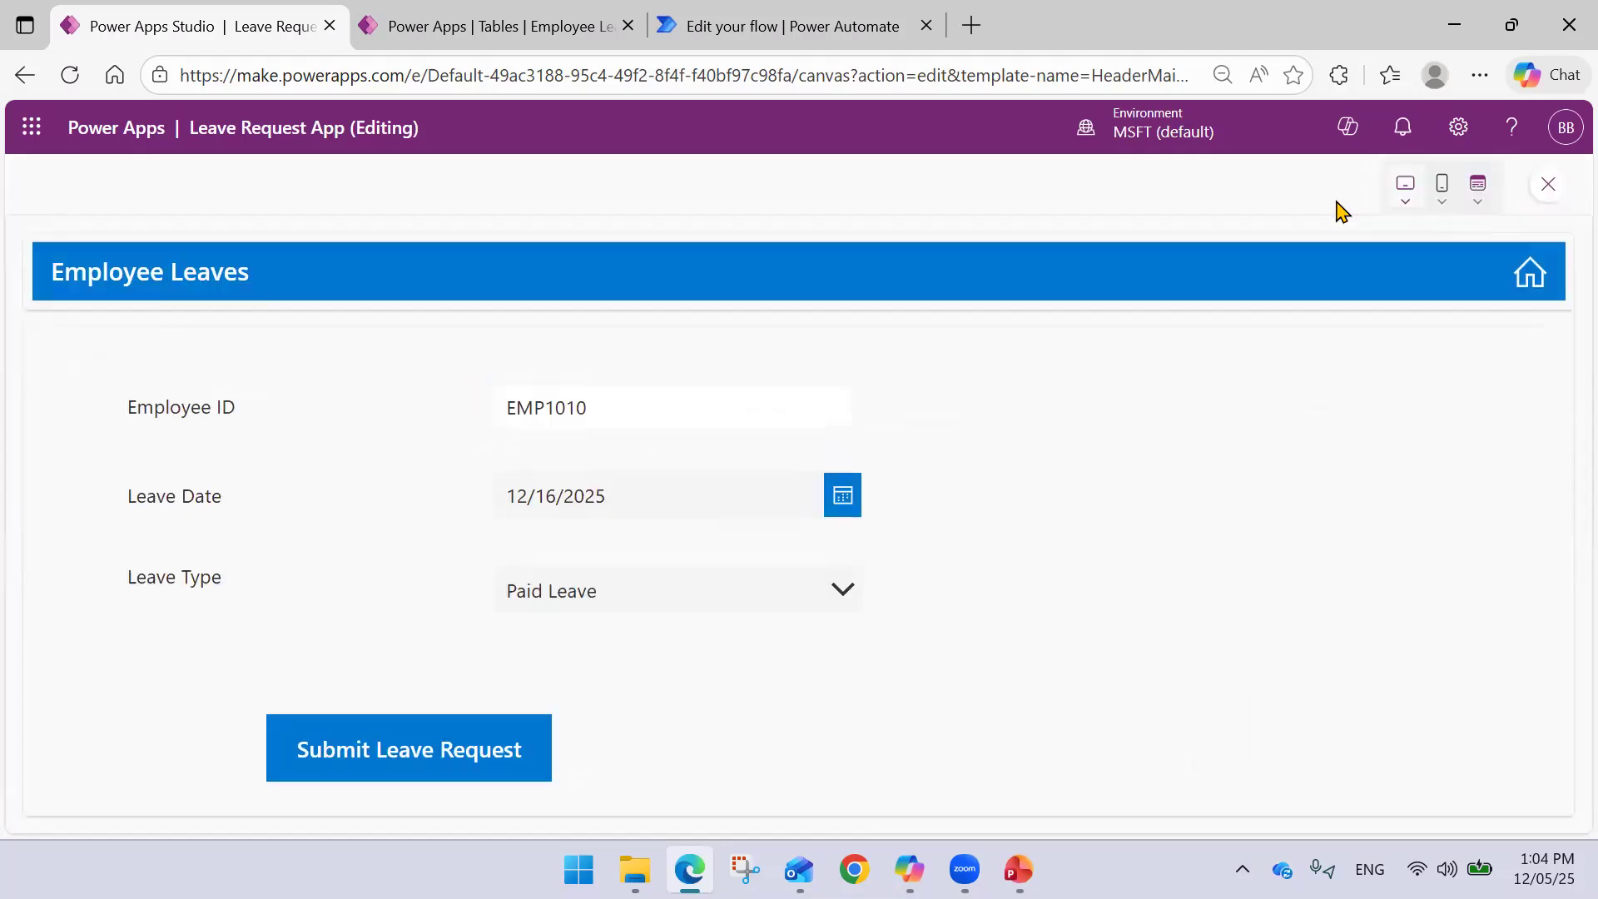
{"action": "left_click", "coordinate": [409, 743]}
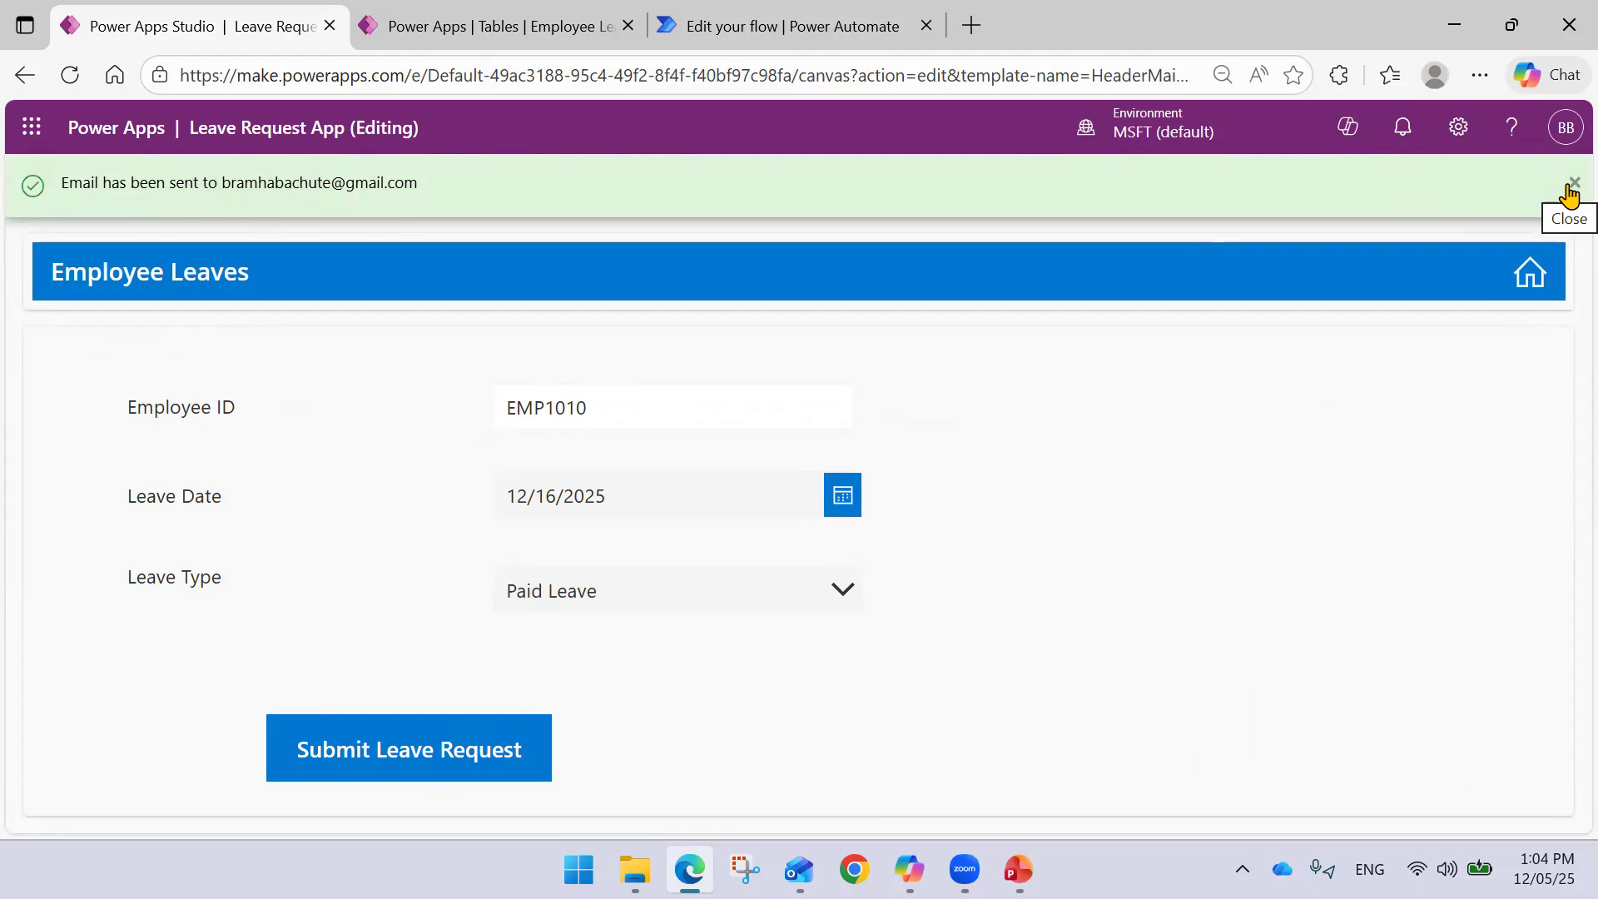
{"action": "left_click", "coordinate": [1569, 186]}
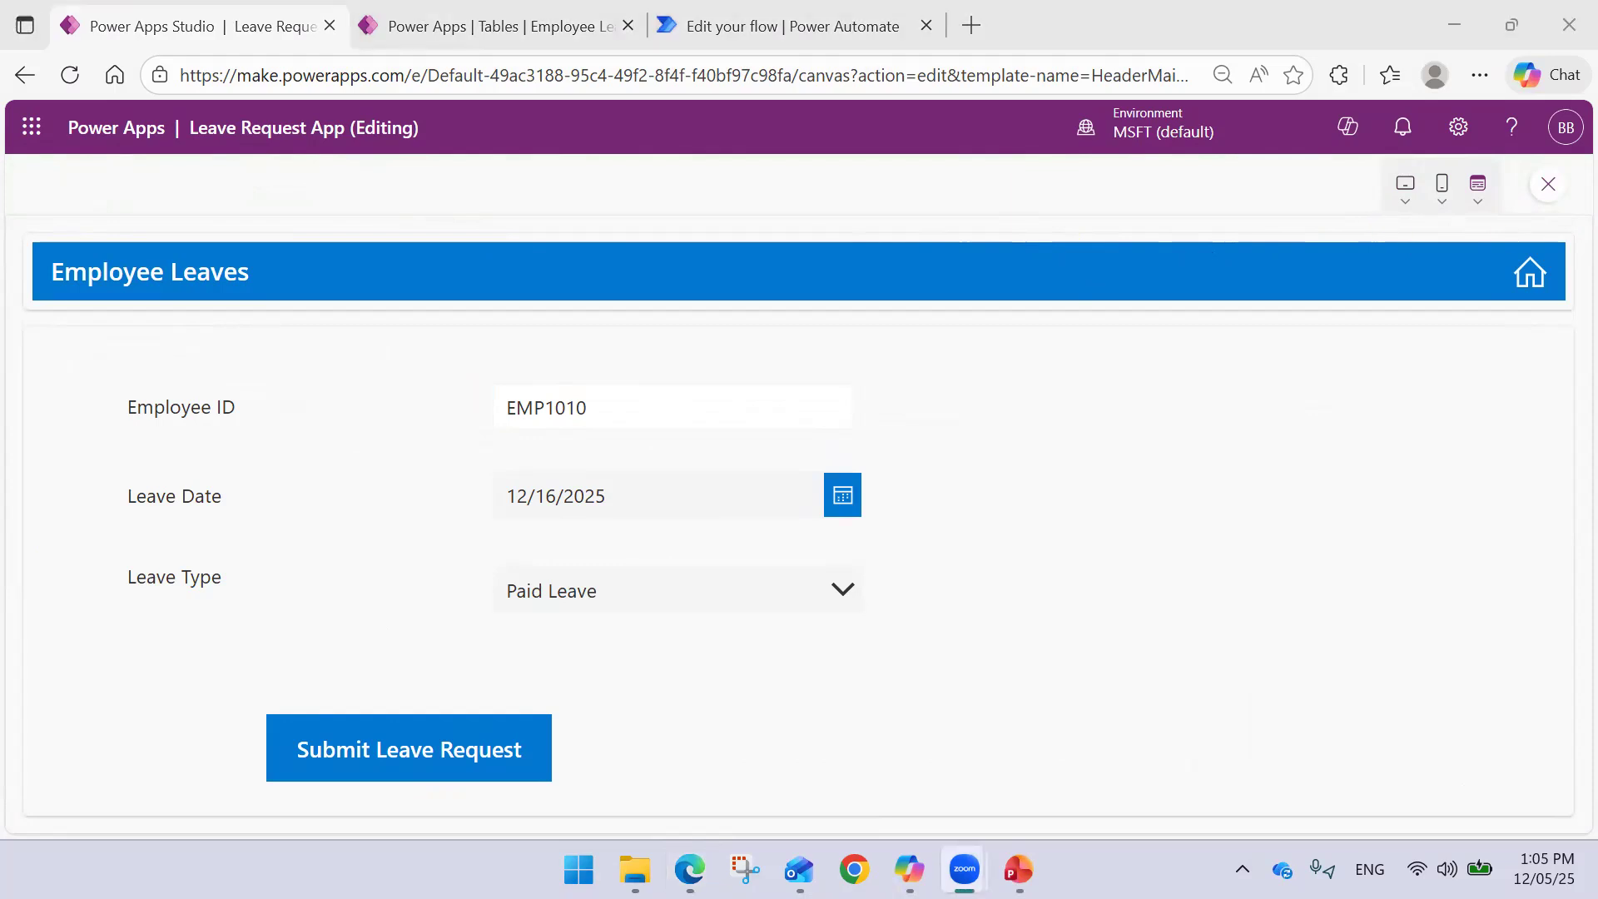
- Switch to the PowerPoint slideshow and advance to the next slide
{"action": "left_click", "coordinate": [936, 432]}
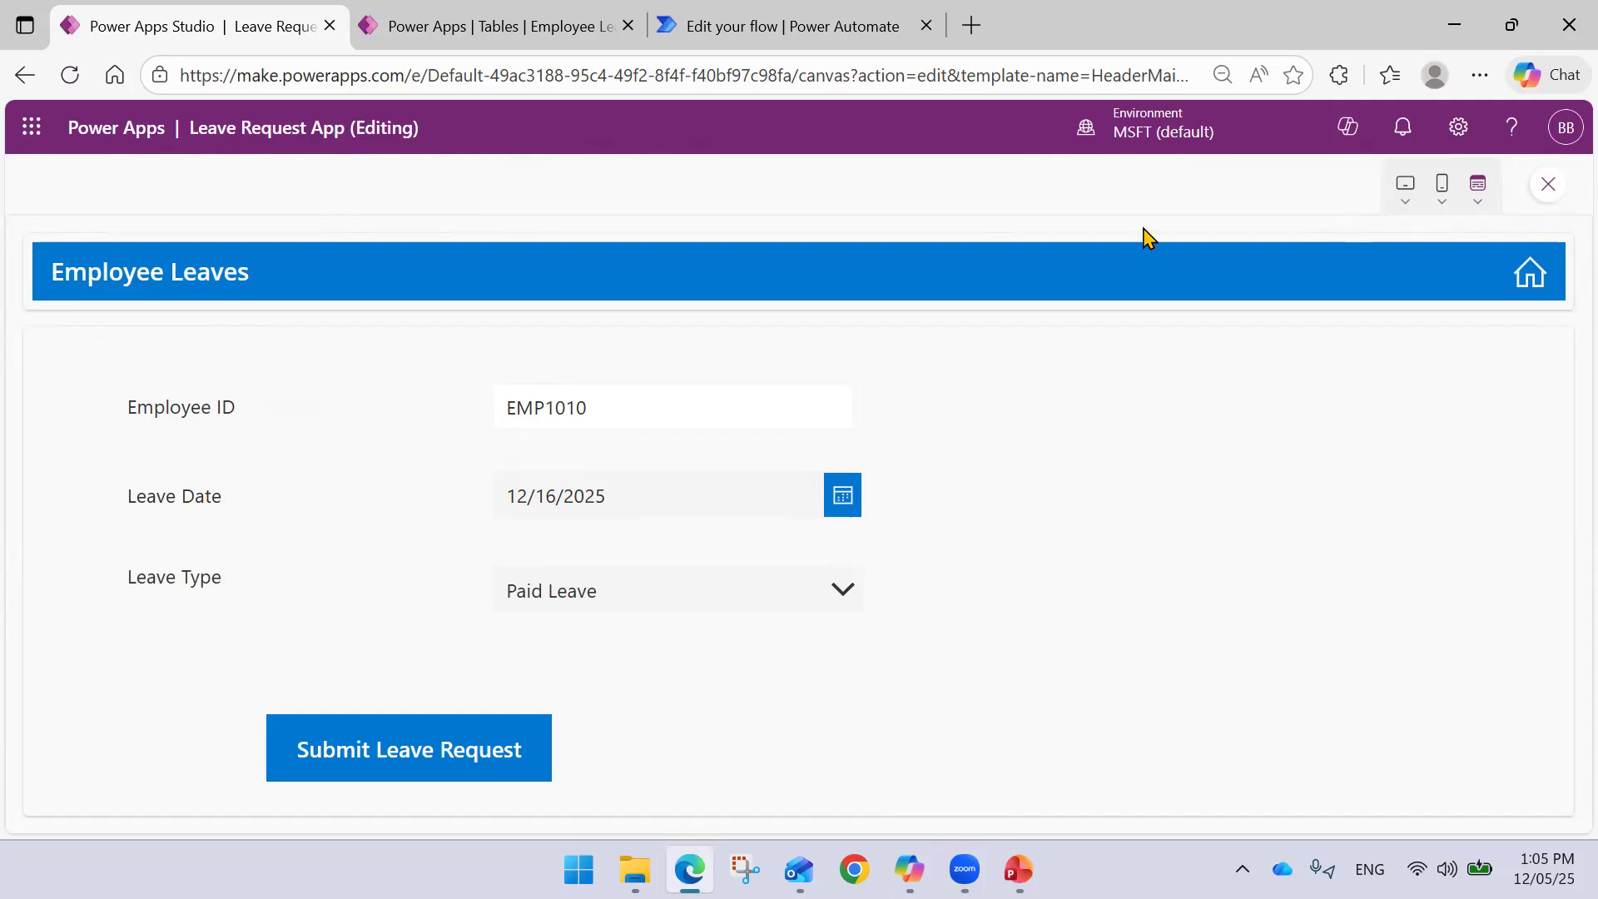
{"action": "left_click", "coordinate": [1019, 869]}
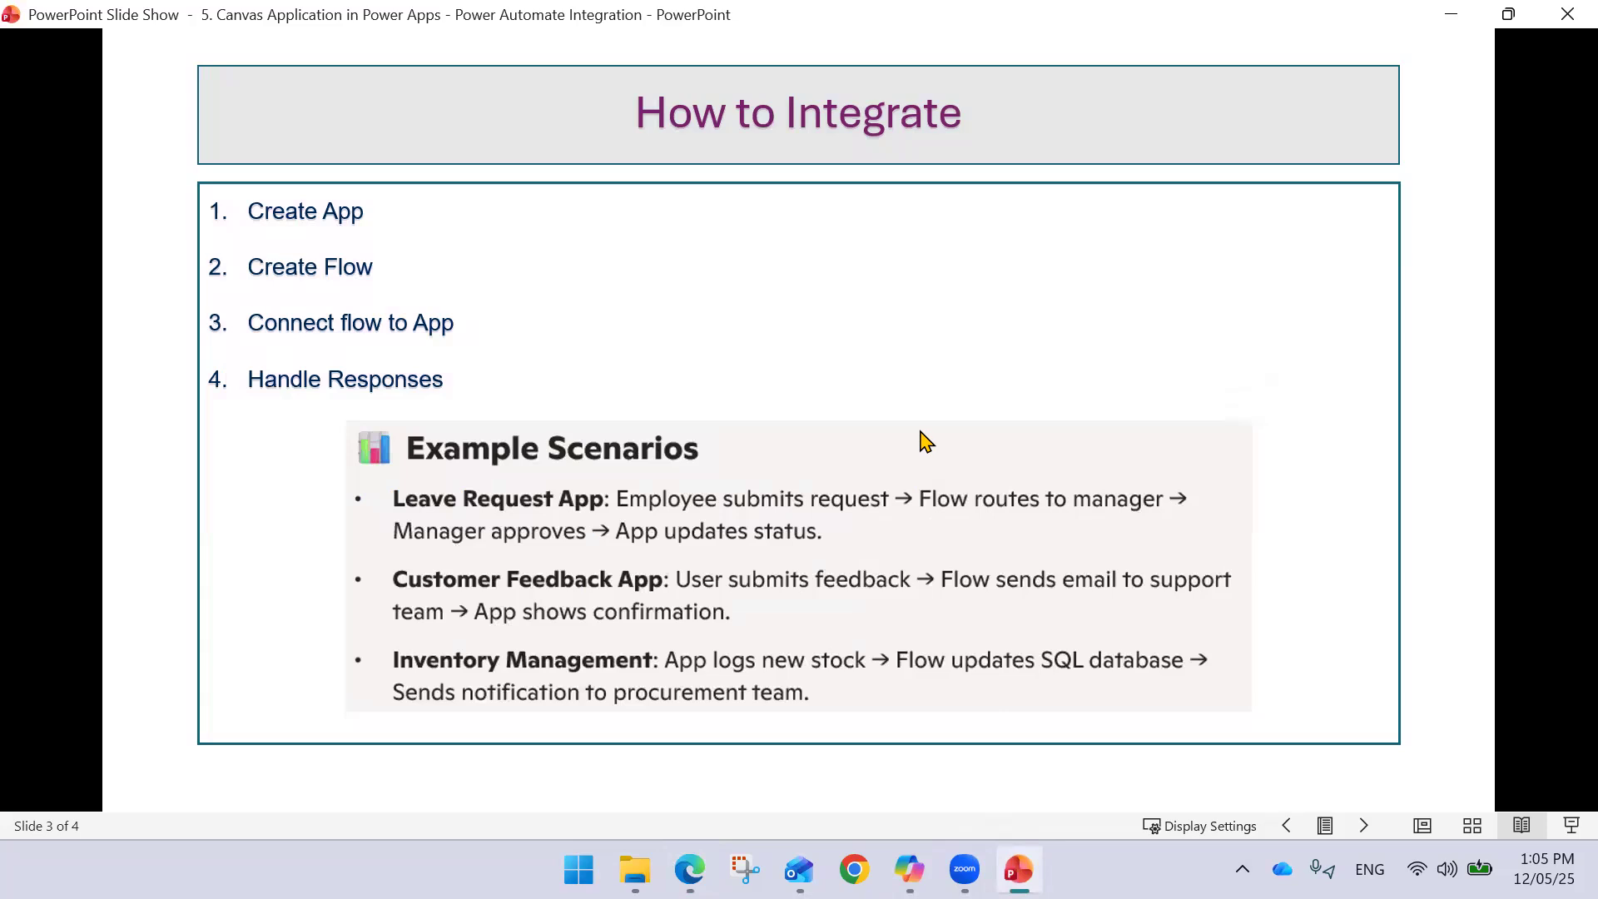
{"action": "left_click", "coordinate": [926, 441]}
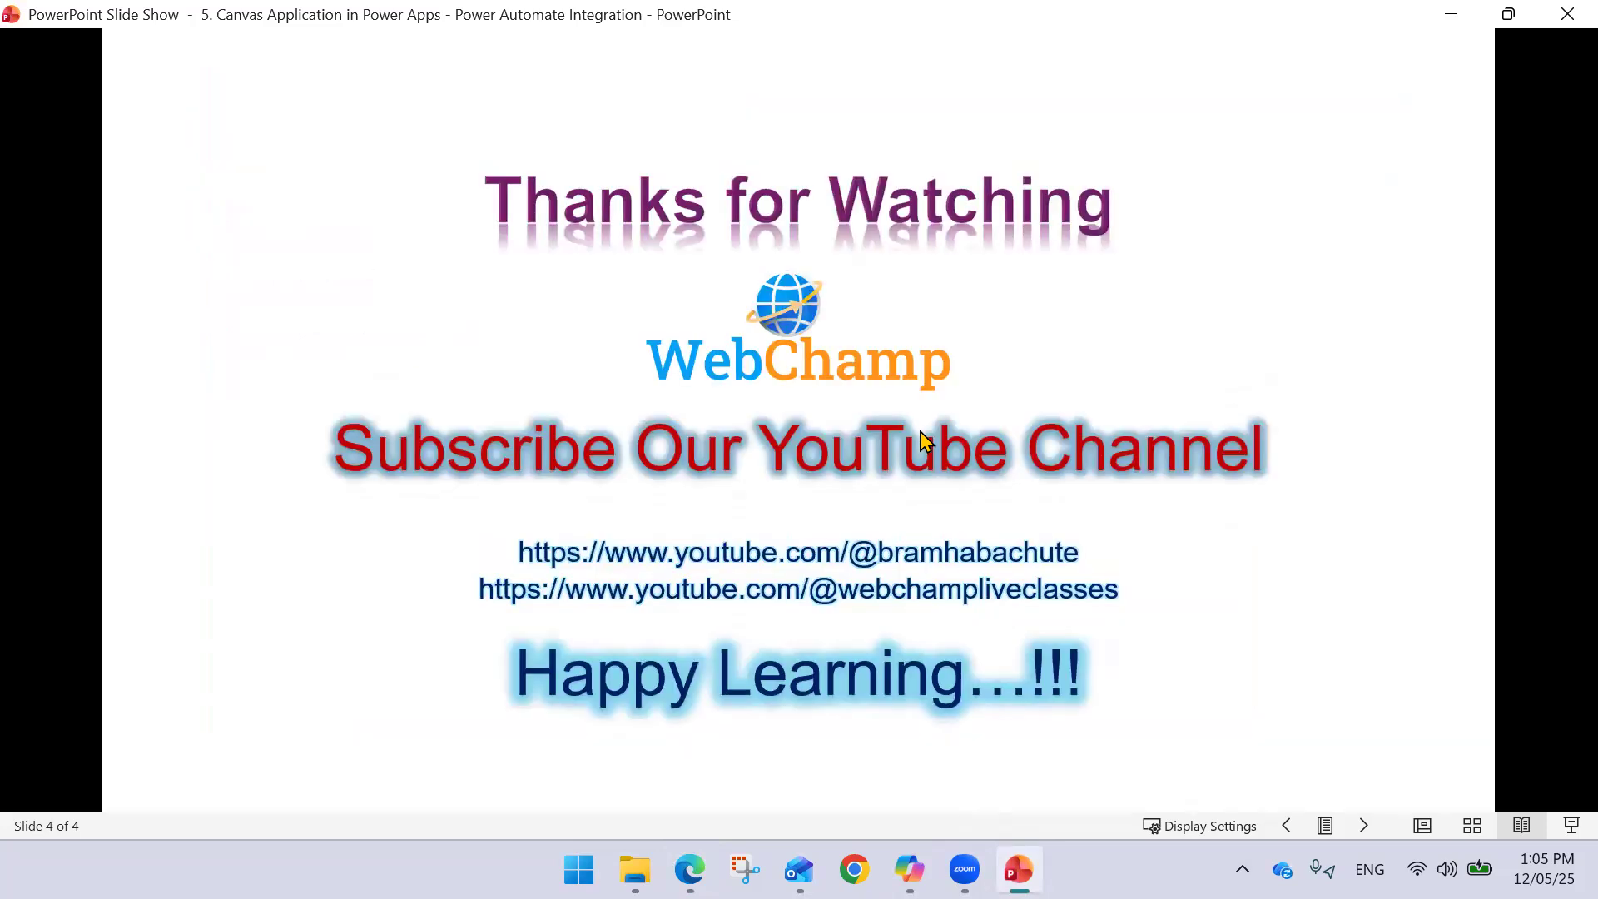